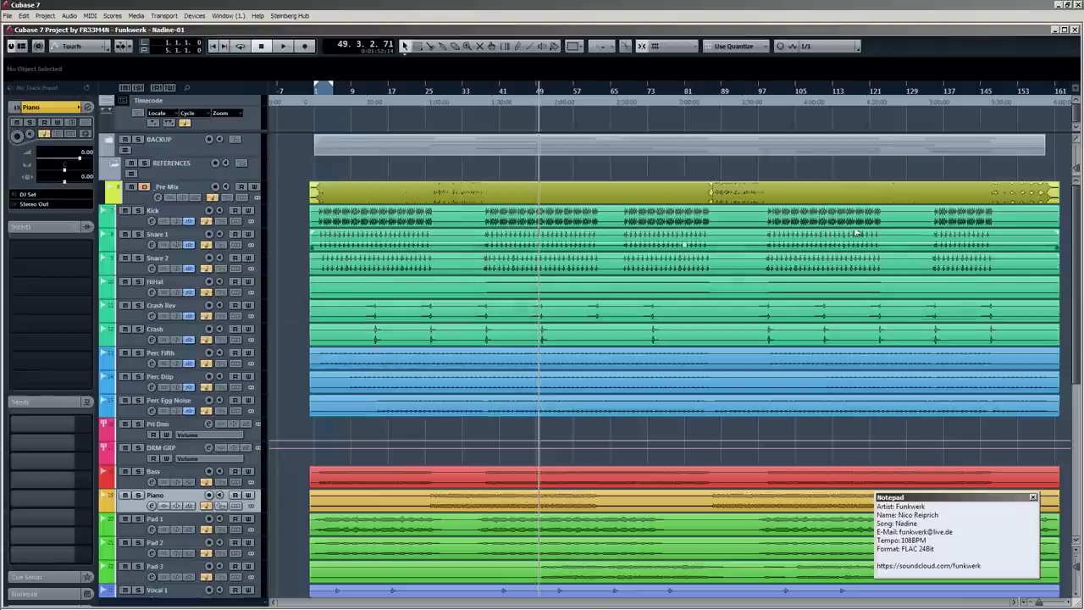
Play a passage of the song while comparing the project arrangement with the MixConsole, and stop playback.
left_click(1058, 168)
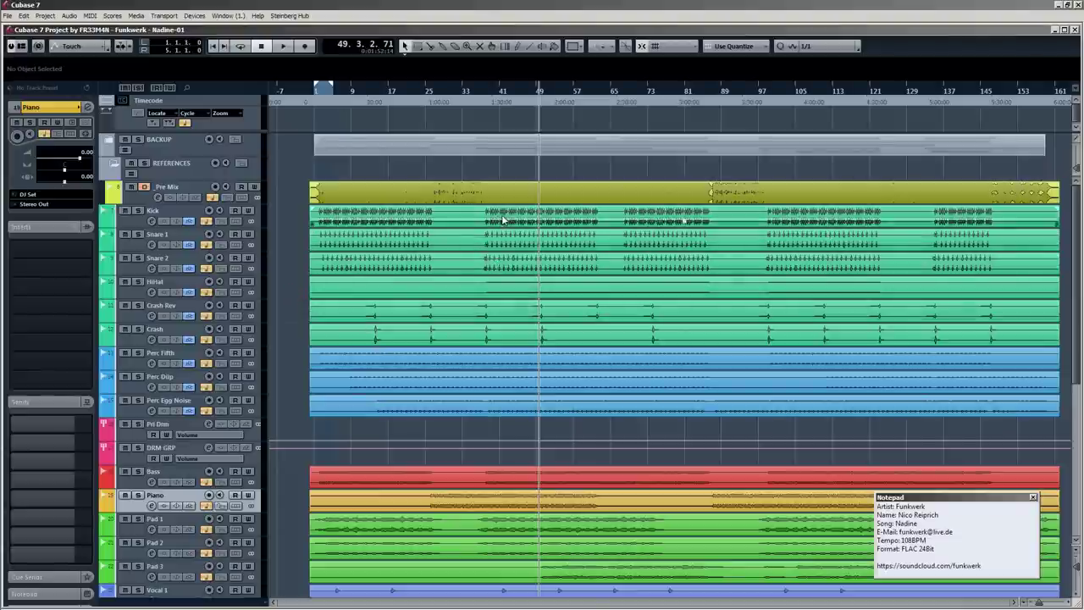
key("F3")
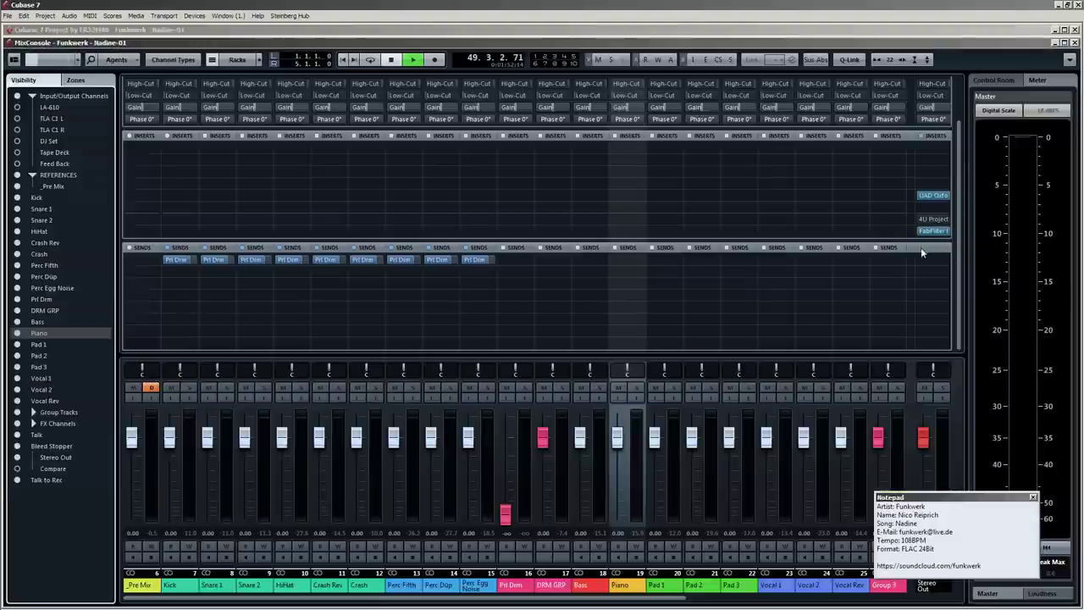
key("F3")
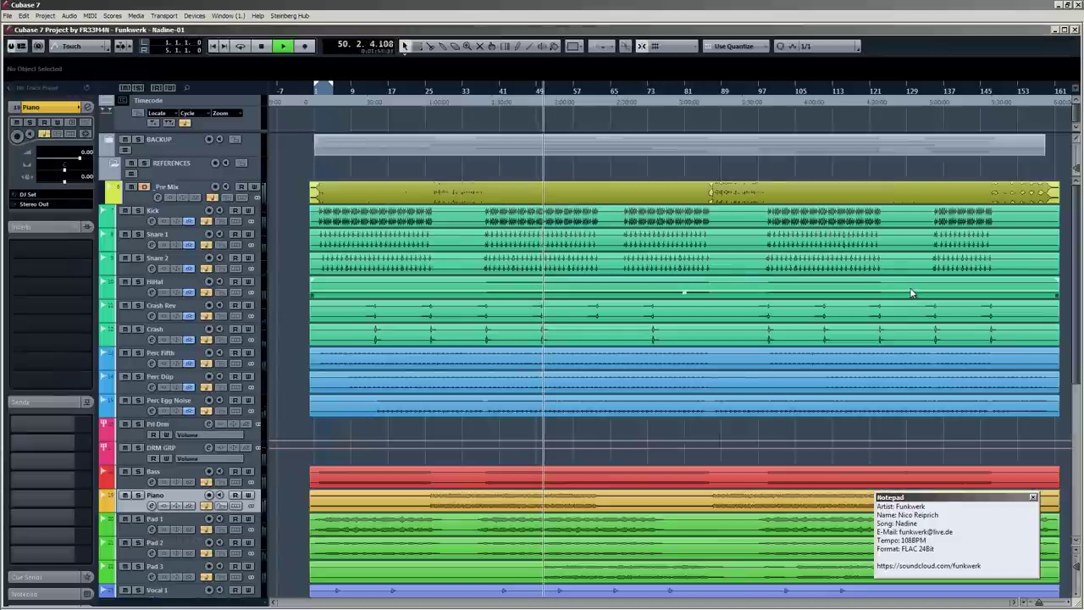
key("F3")
key("F3")
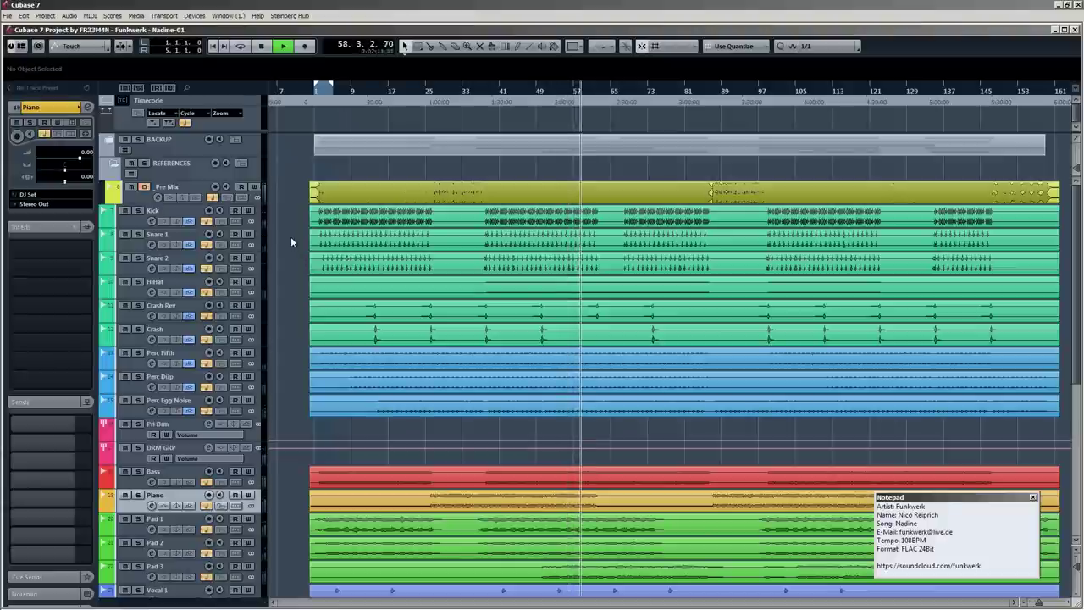
key("space")
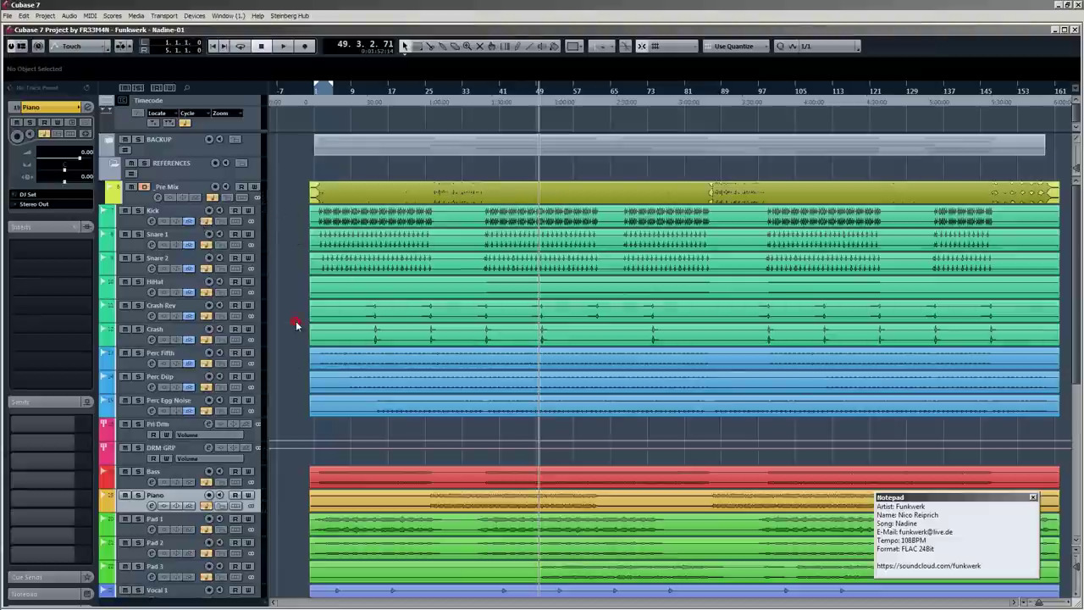
Review the Bass, Piano, Pad 1, Vocal 1, Vocal 2 and Vocal Rev tracks in the track list by selecting them one after another.
scroll(297, 324, "down", 4)
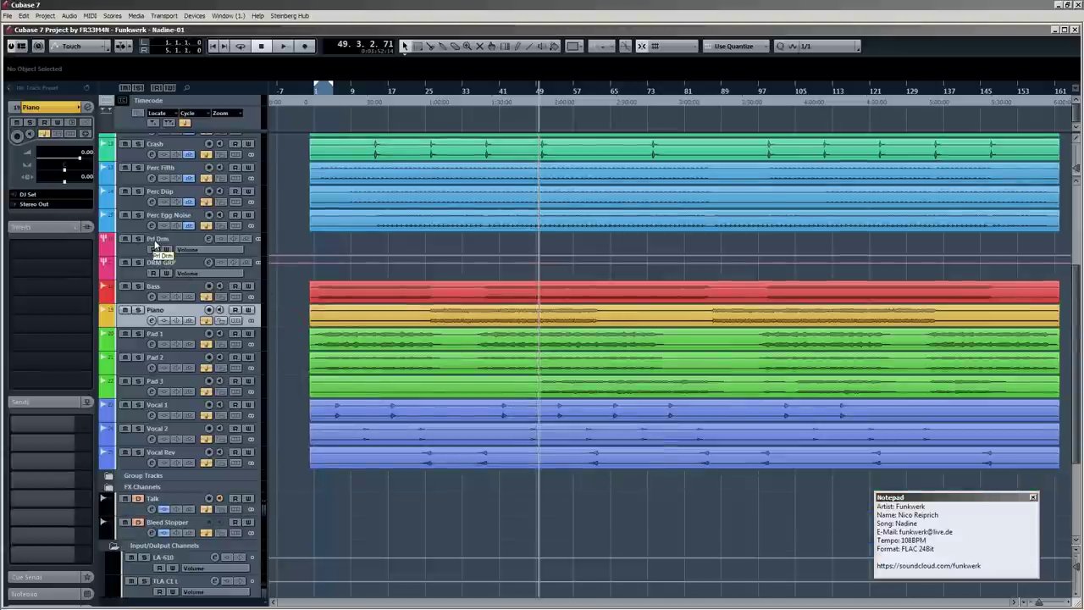
left_click(174, 289)
left_click(173, 310)
left_click(167, 337)
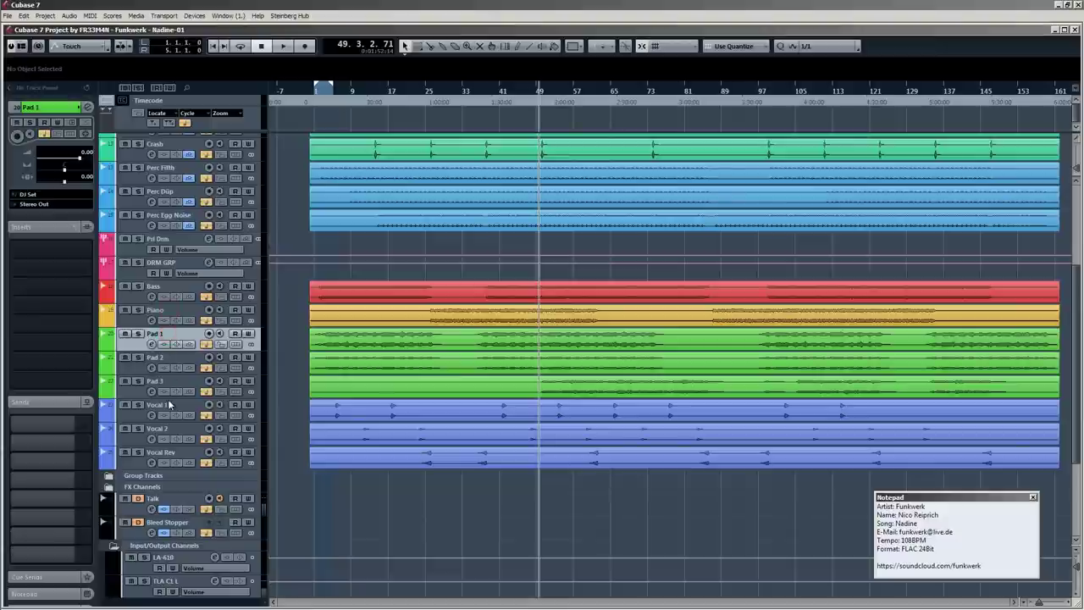
left_click(169, 404)
left_click(170, 429)
left_click(170, 452)
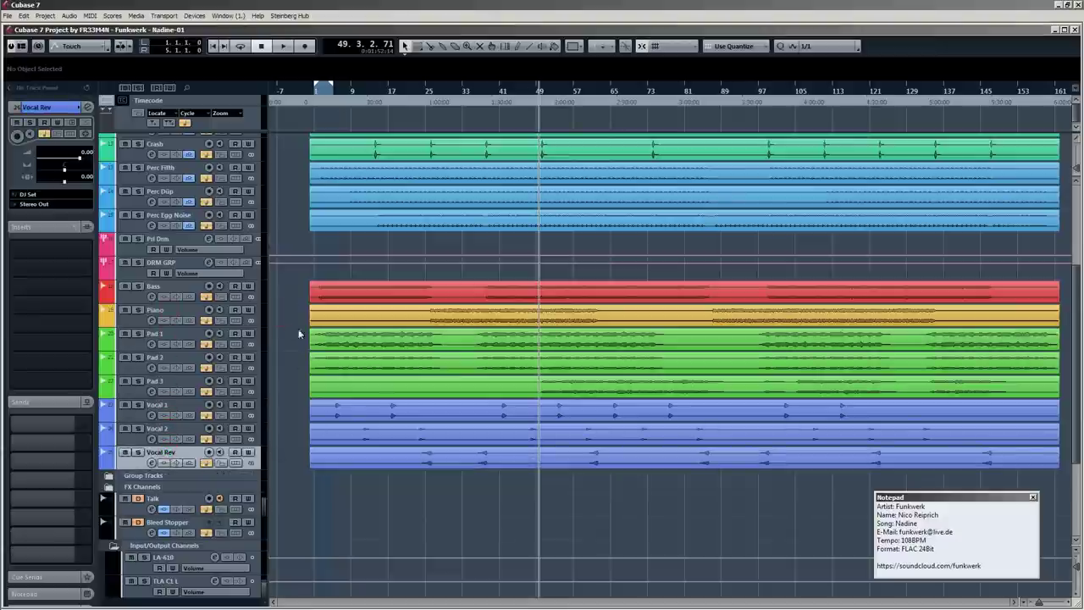
Select the audio events from Kick to Vocal Rev to check their event volume, and clear the selection.
scroll(285, 331, "up", 4)
left_click_drag(295, 216, 562, 573)
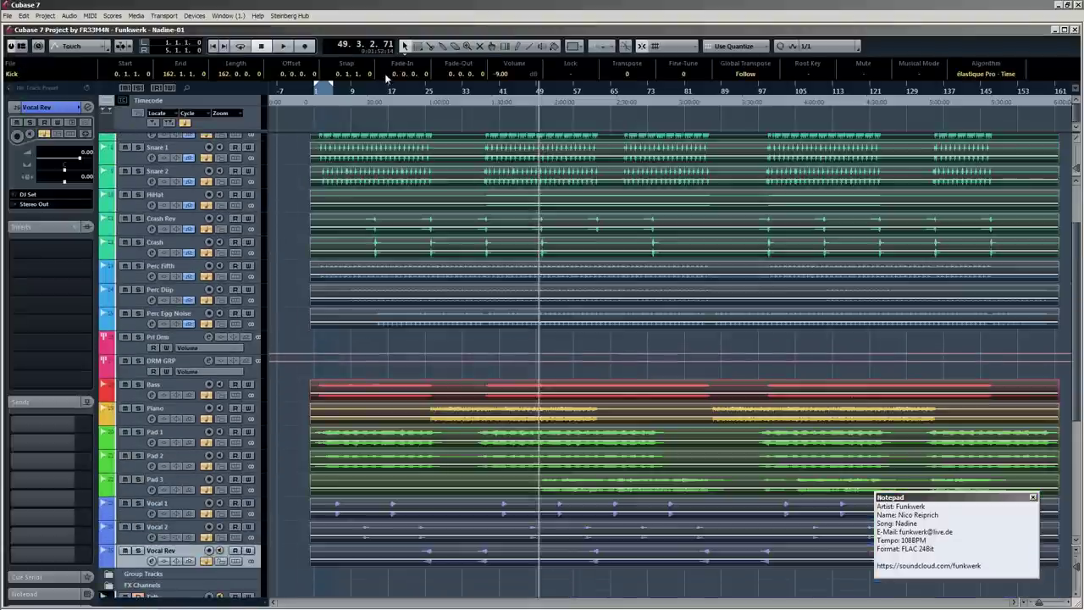
left_click(299, 205)
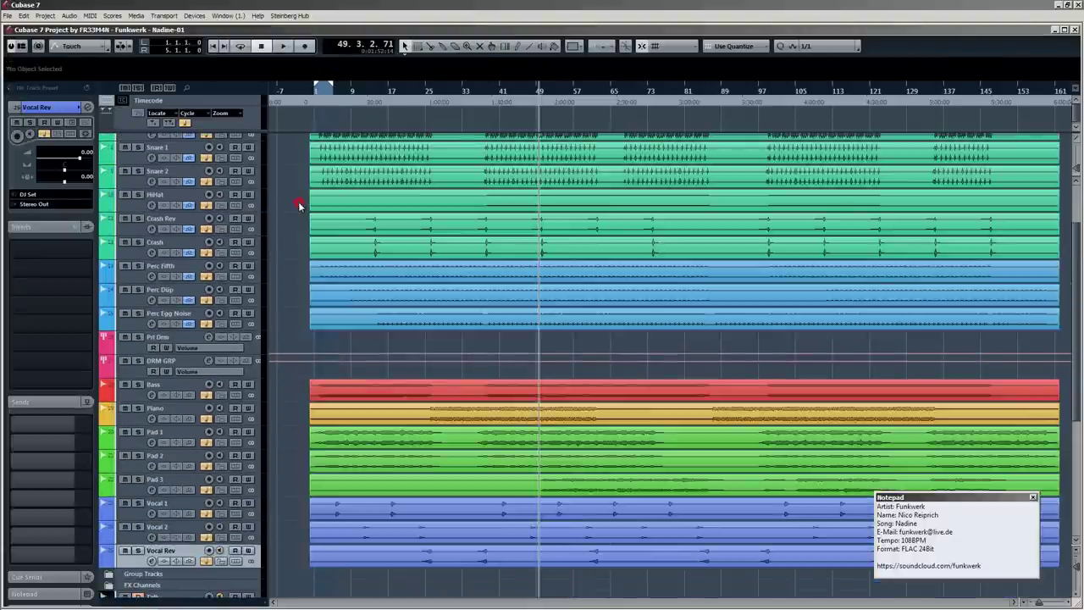
Inspect the UAD Oxford Inflator settings on the Stereo Out channel, close the plug-in and return to the arrangement.
key("F3")
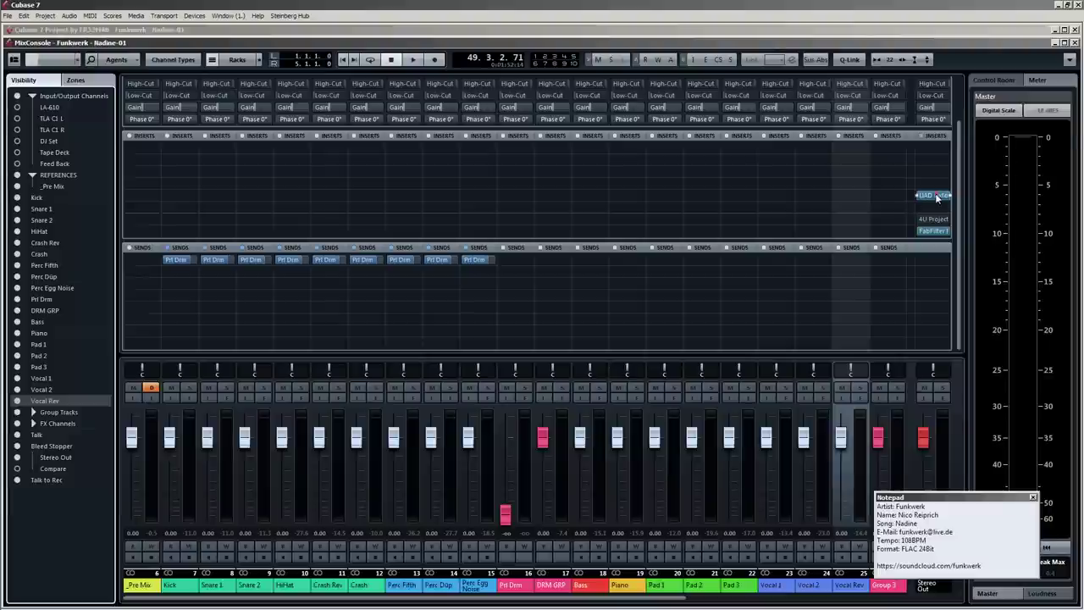
left_click(932, 196)
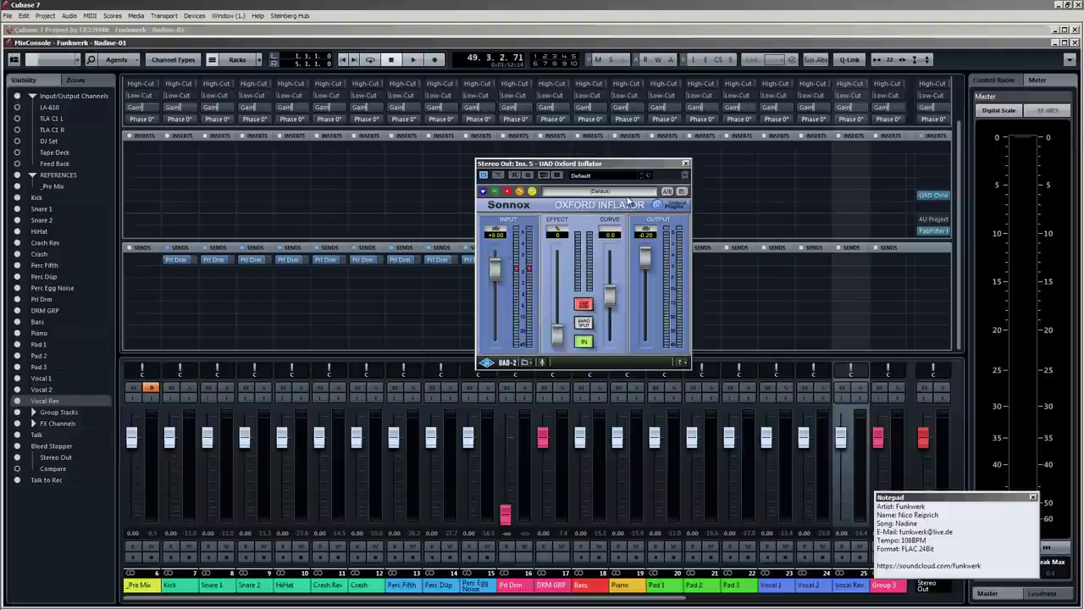
left_click(686, 162)
key("F3")
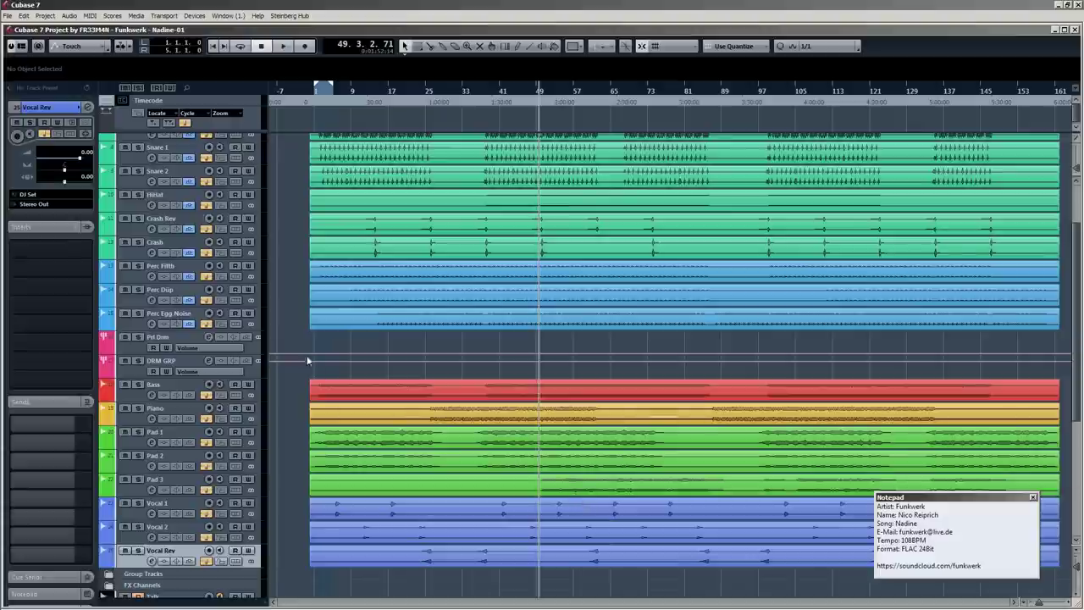
Show the MixConsole and close the floating Notepad containing the artist information.
scroll(293, 280, "down", 5)
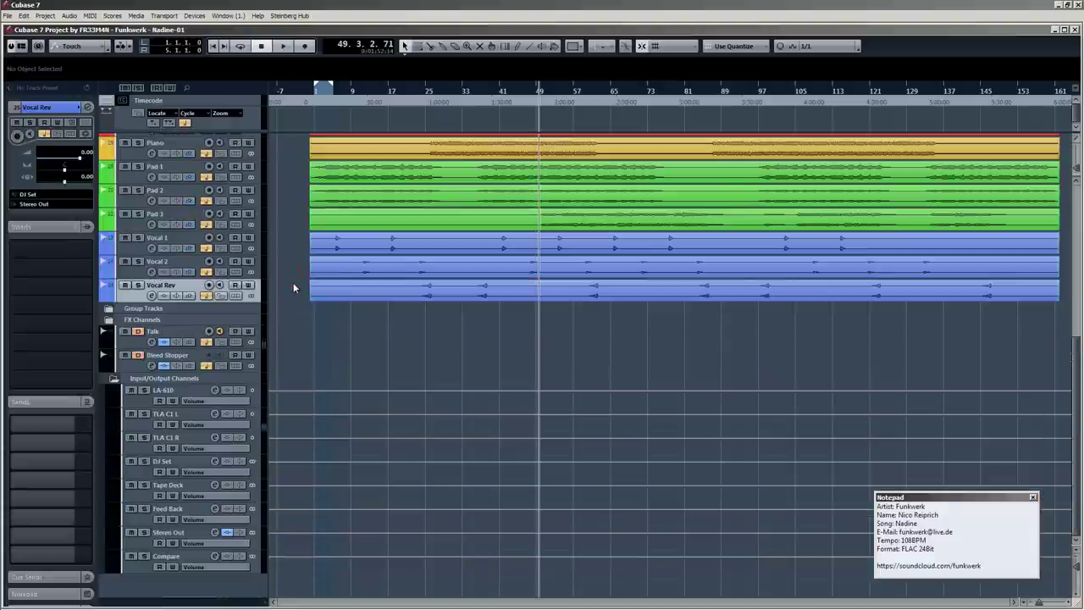
scroll(293, 283, "up", 7)
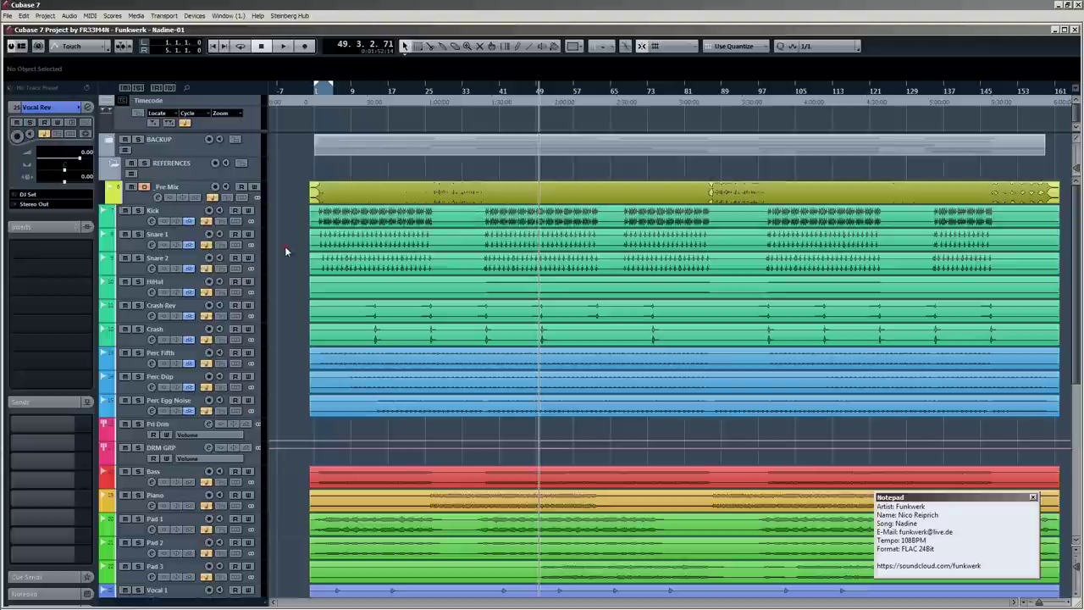
key("F3")
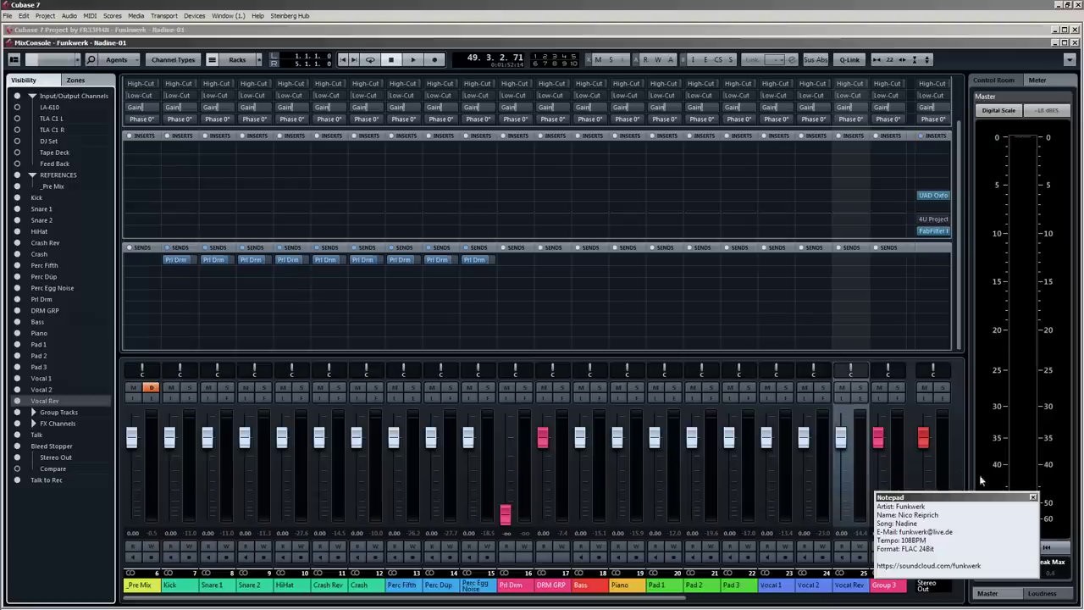
left_click(1033, 499)
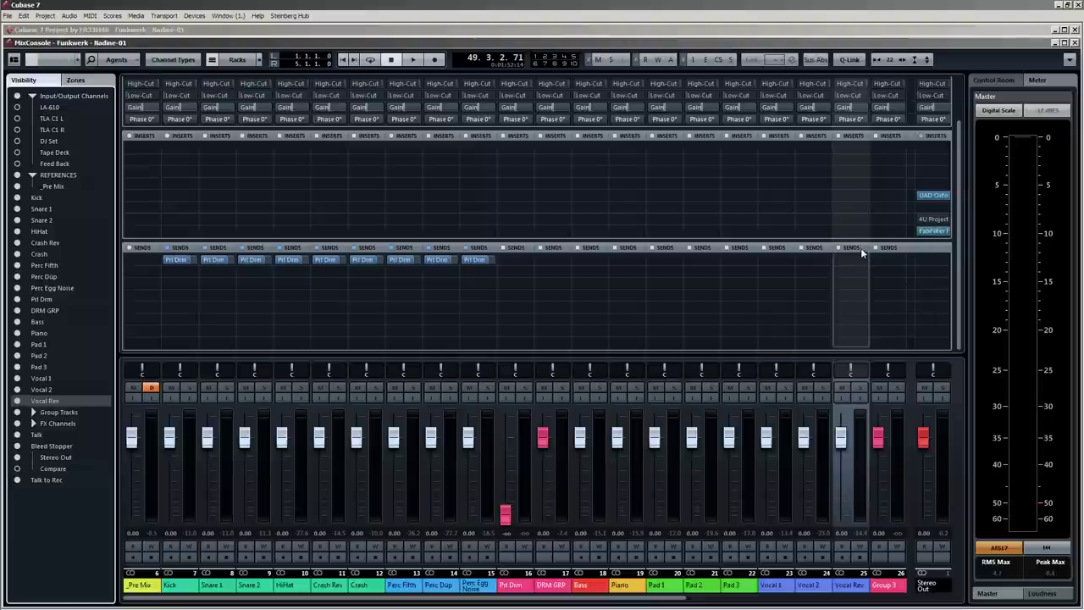
Listen briefly to the song from the arrangement and look across the channel strips in the MixConsole.
key("F3")
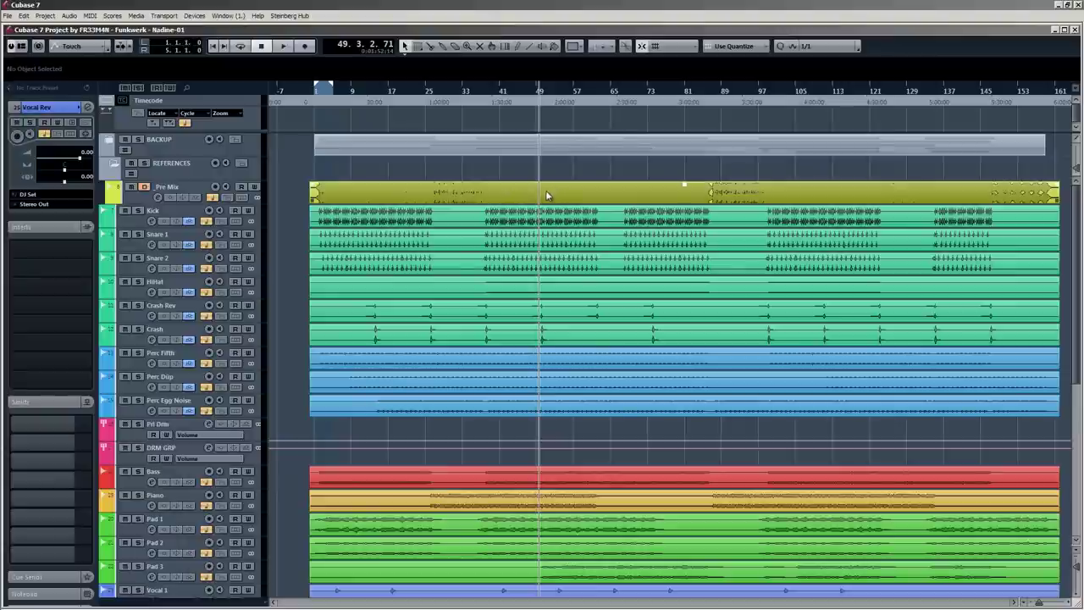
key("F3")
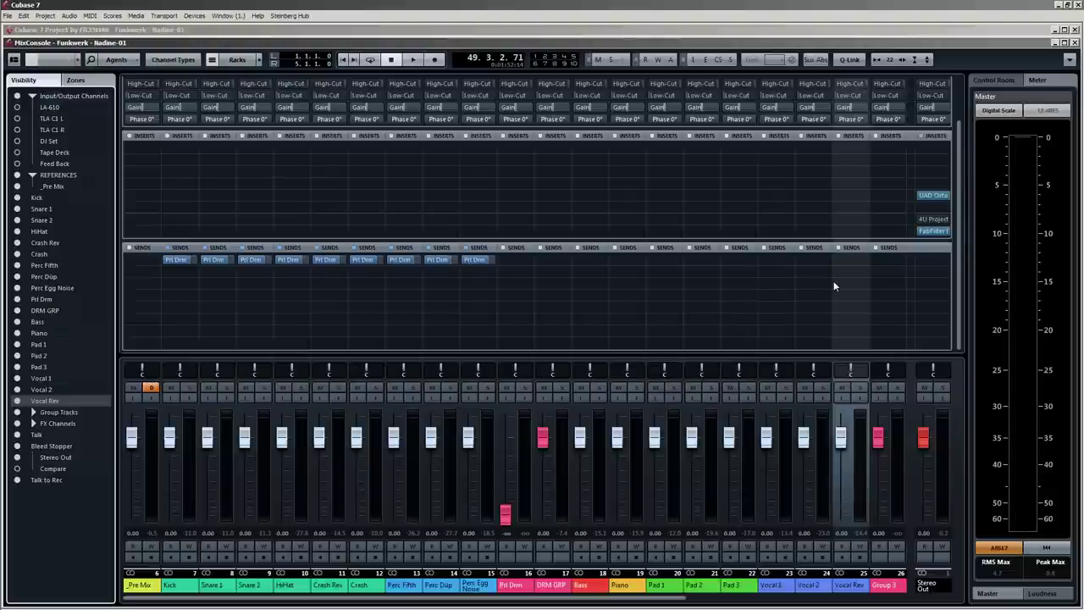
key("F3")
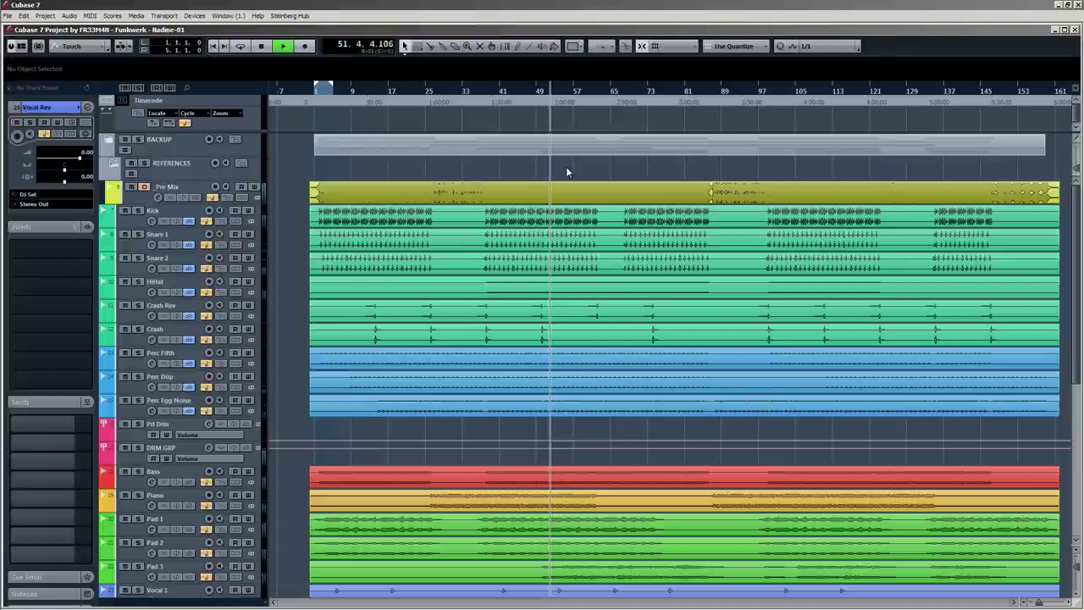
key("space")
left_click(595, 248)
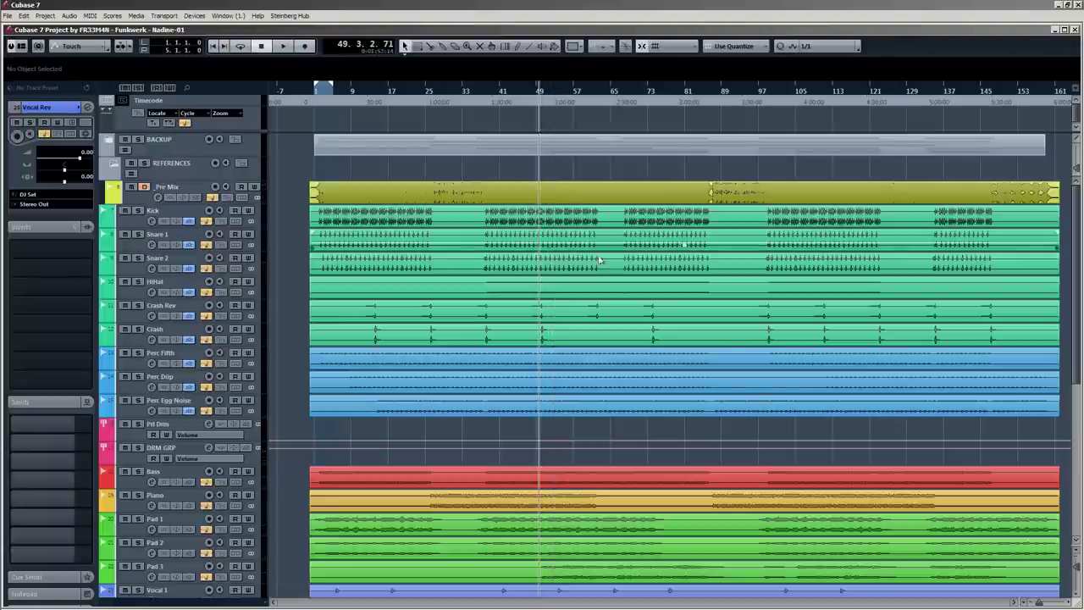
key("F3")
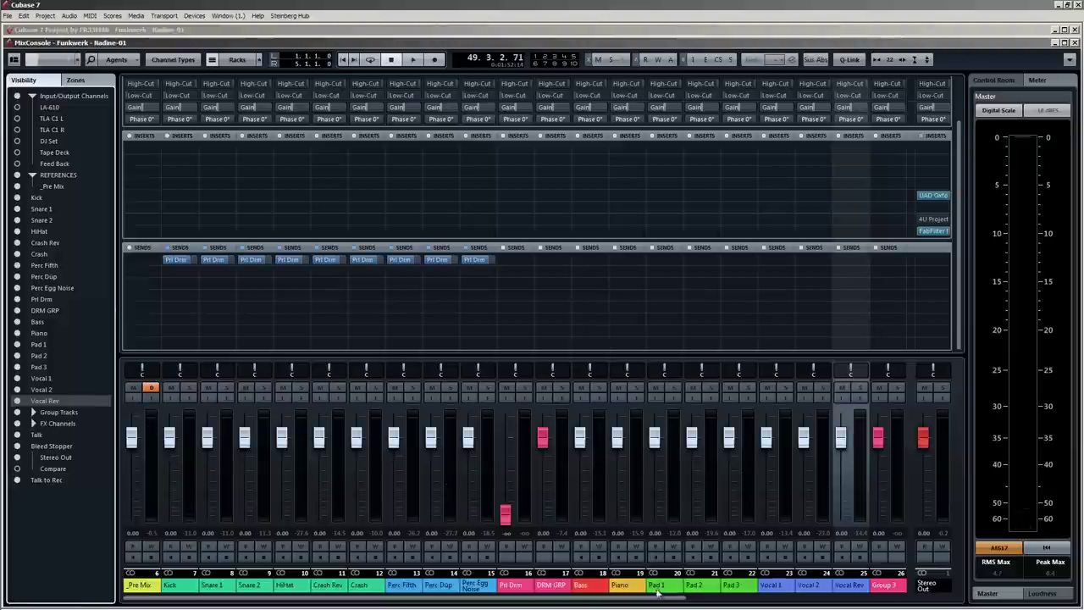
left_click_drag(664, 600, 437, 593)
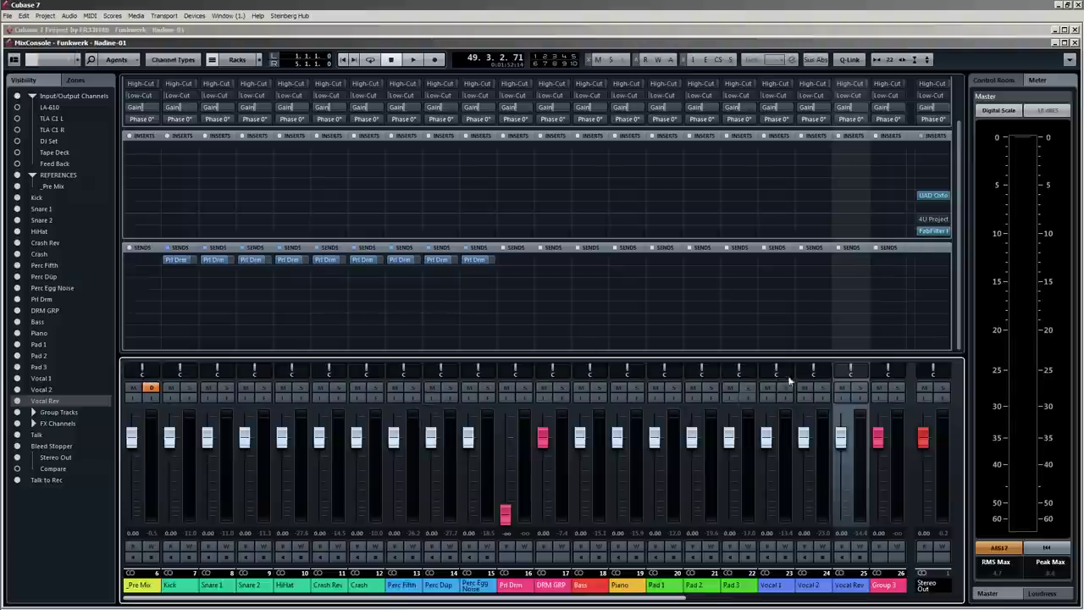
Play the song and bypass the FabFilter insert on the Stereo Out channel.
key("space")
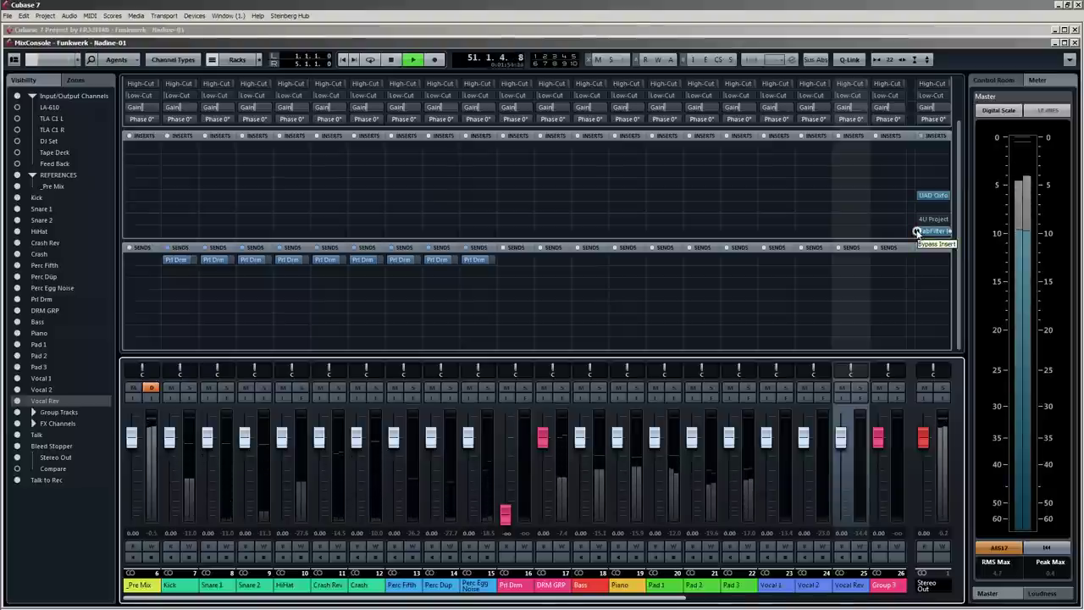
left_click(917, 232)
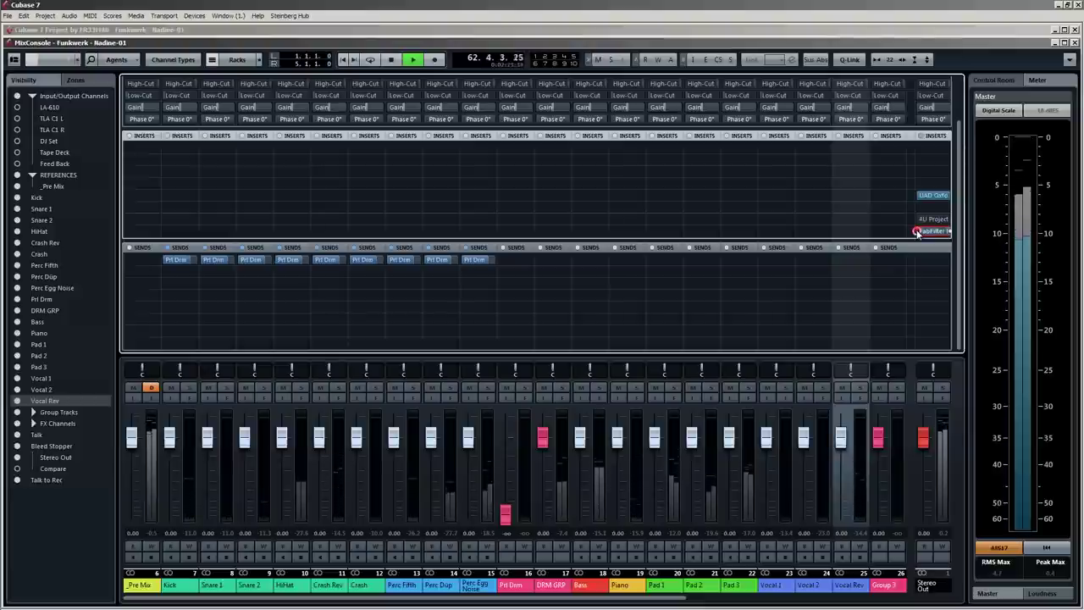
key("space")
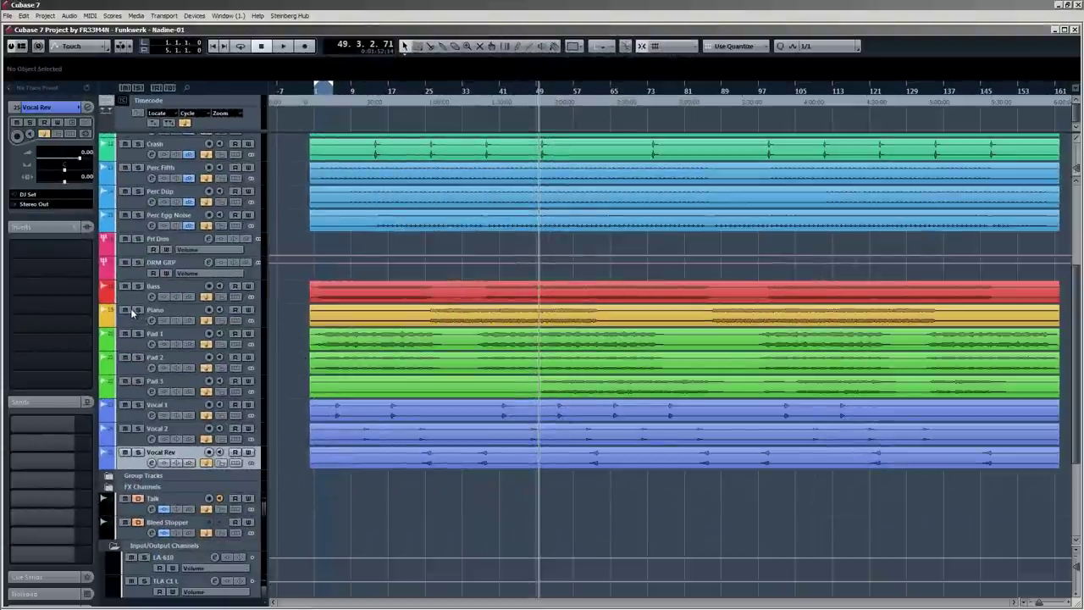
Mute the Piano track and play the song with the MixConsole shown.
key("space")
key("F3")
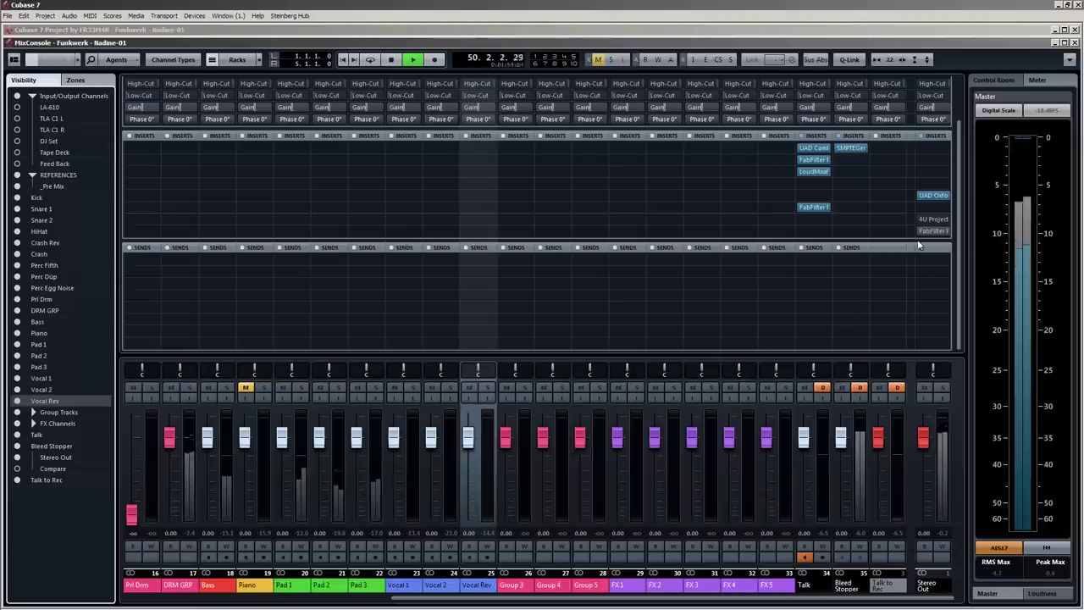
key("F3")
key("F3")
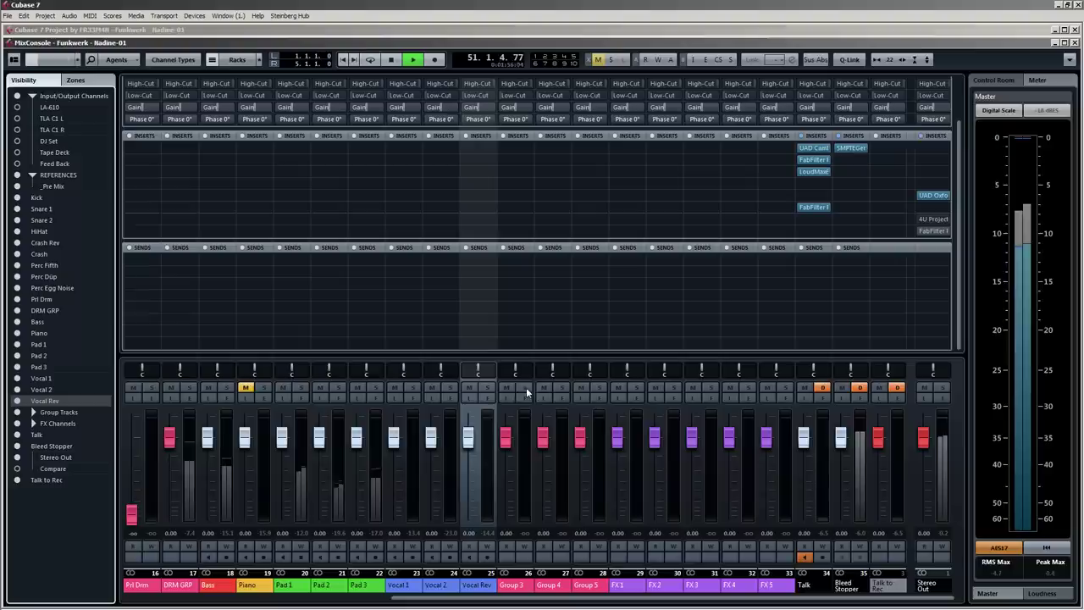
Solo Pad 1, Pad 2 and Pad 3 in turn to hear each one alone, and clear the solo.
left_click_drag(526, 598, 446, 570)
left_click(450, 387)
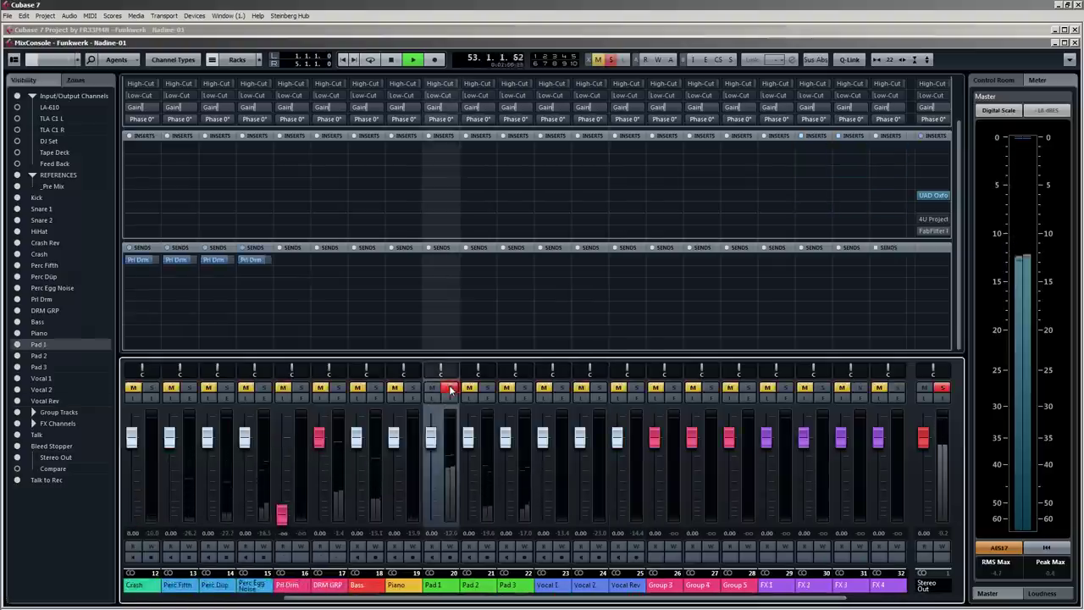
left_click(487, 387)
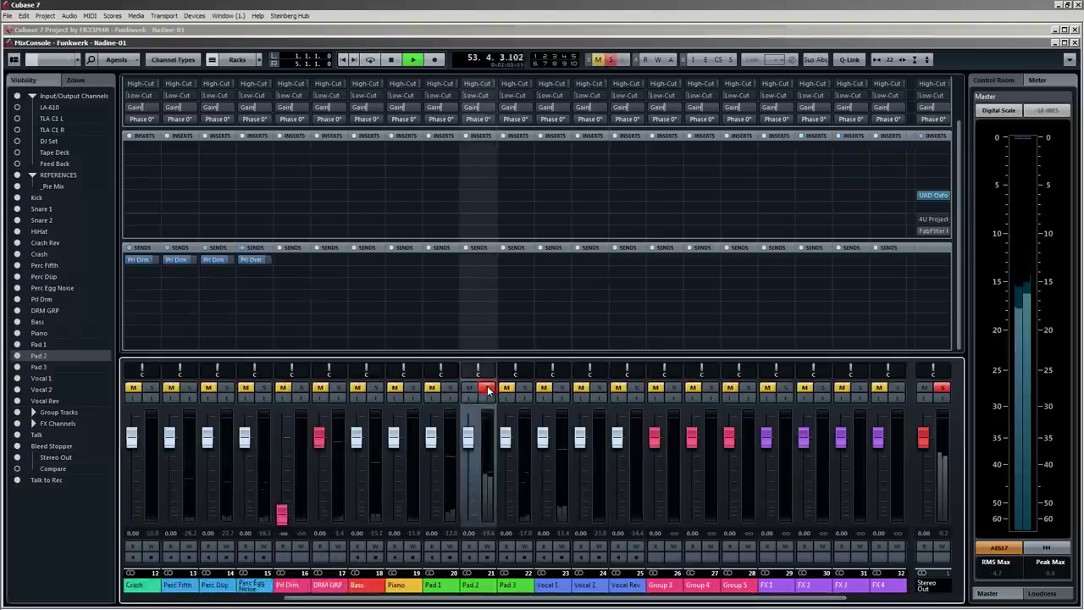
left_click(524, 387)
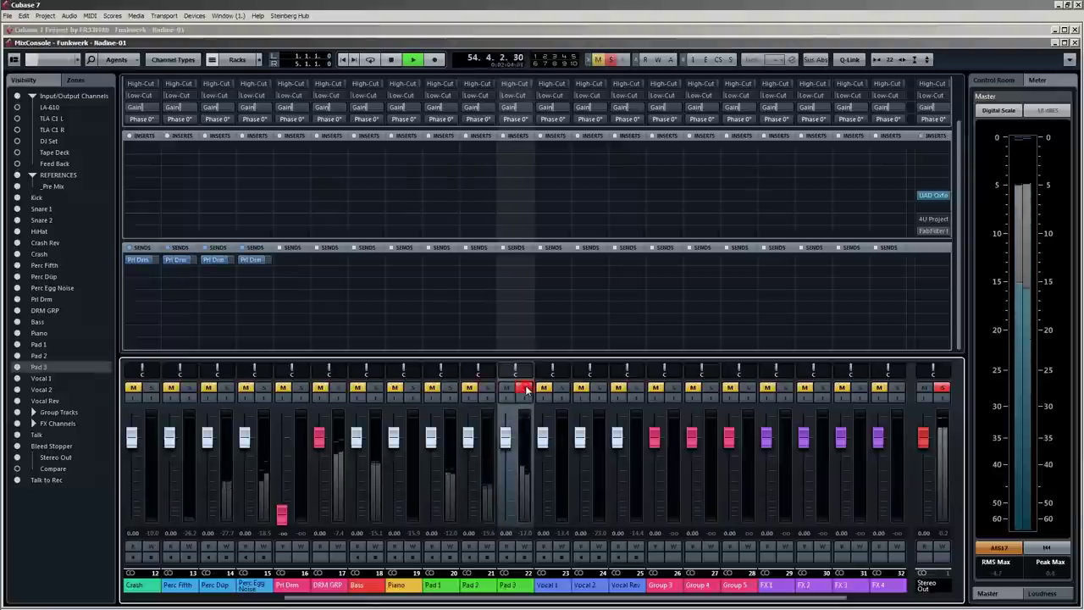
left_click(524, 388)
Pull Pad 3's fader fully down, set Pad 2 to -2.39 and Pad 1 to -3.34, and pan Pad 1 fully left.
left_click_drag(506, 436, 505, 589)
left_click_drag(469, 437, 469, 538)
mouse_move(431, 436)
left_mouse_down()
mouse_move(434, 538)
mouse_move(430, 456)
left_mouse_up()
left_click_drag(469, 515, 468, 446)
key("space")
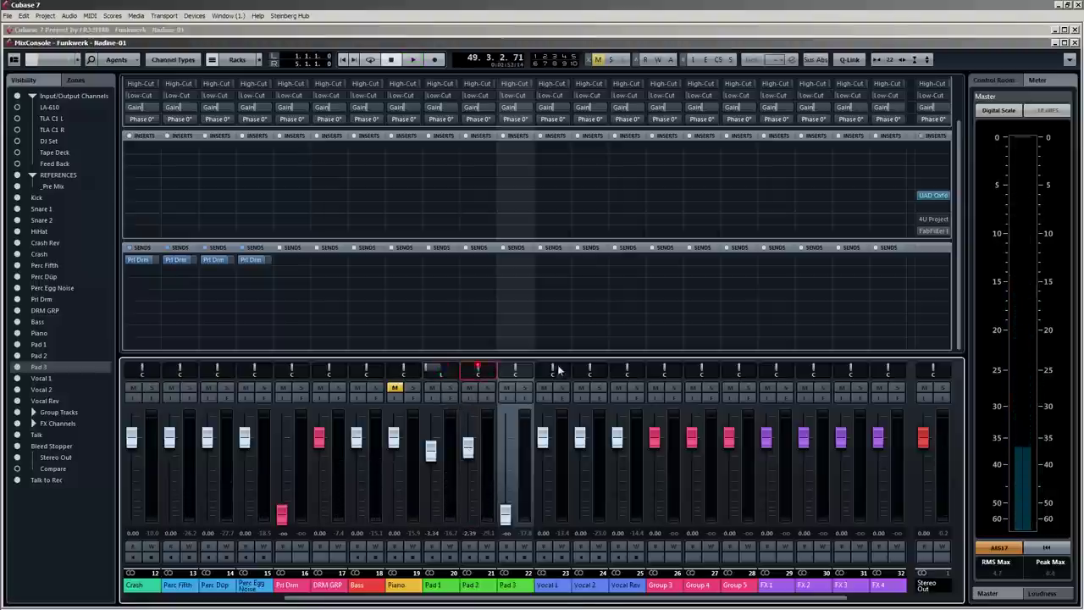
Pan Pad 2 fully right, and raise its level to 0.00 and Pad 1's level to -2.09 during playback.
key("space")
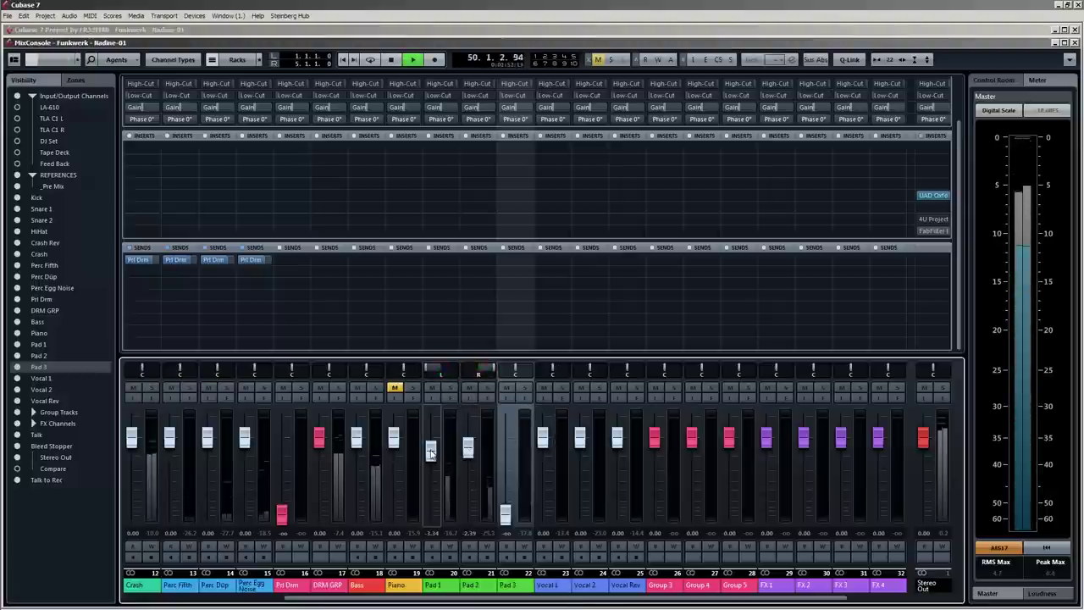
left_click_drag(468, 447, 432, 449)
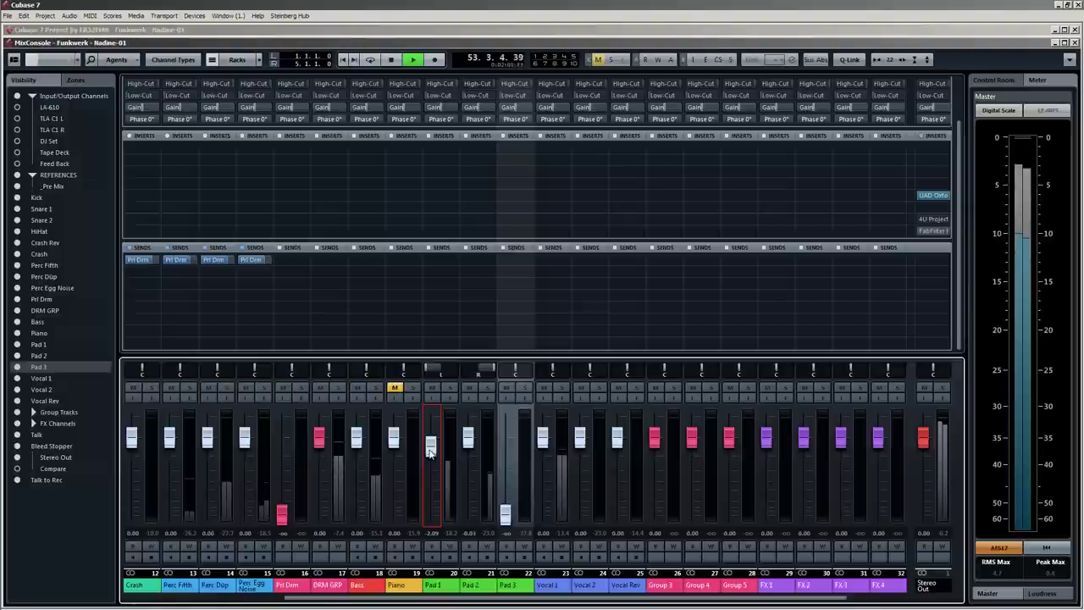
Stop playback, switch Pad 1 and Pad 2 to the Stereo Combined Panner, and pan Pad 1 fully left and Pad 2 fully right.
key("space")
right_click(441, 370)
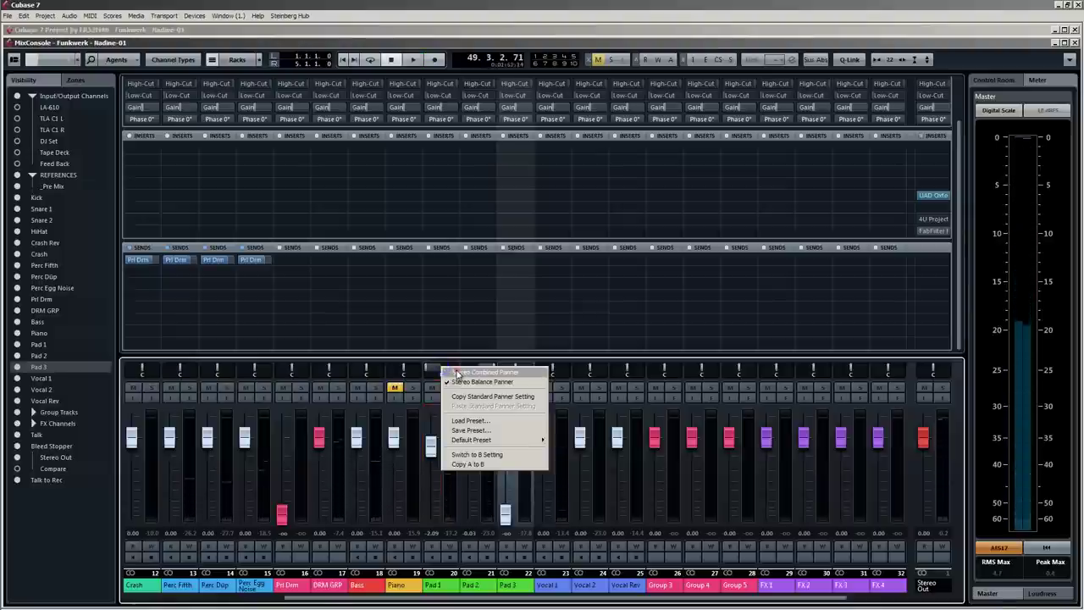
left_click(458, 372)
right_click(479, 371)
left_click(485, 372)
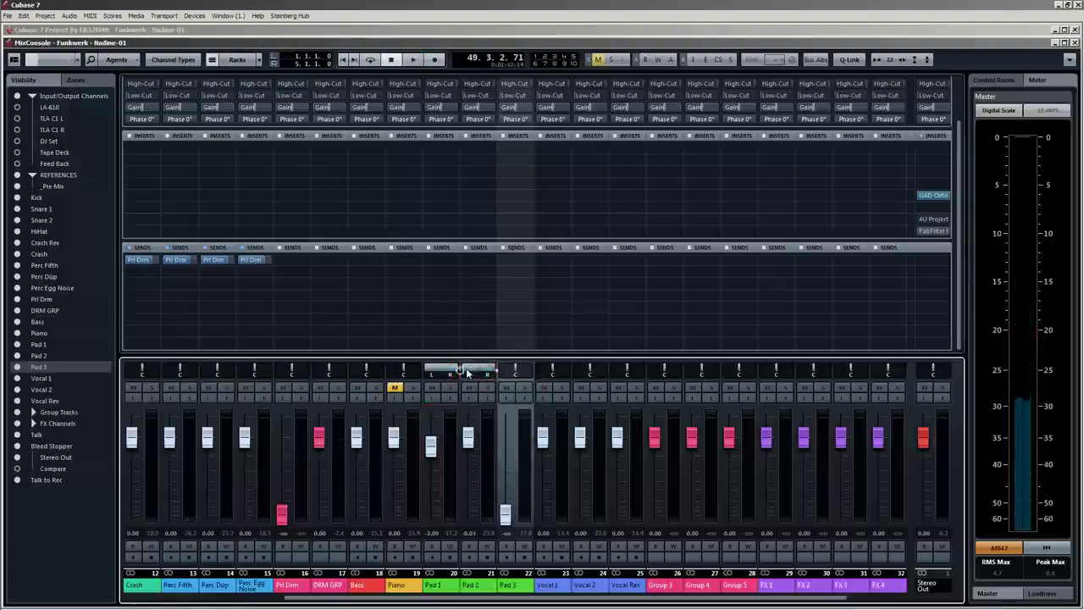
left_click_drag(450, 372, 354, 393)
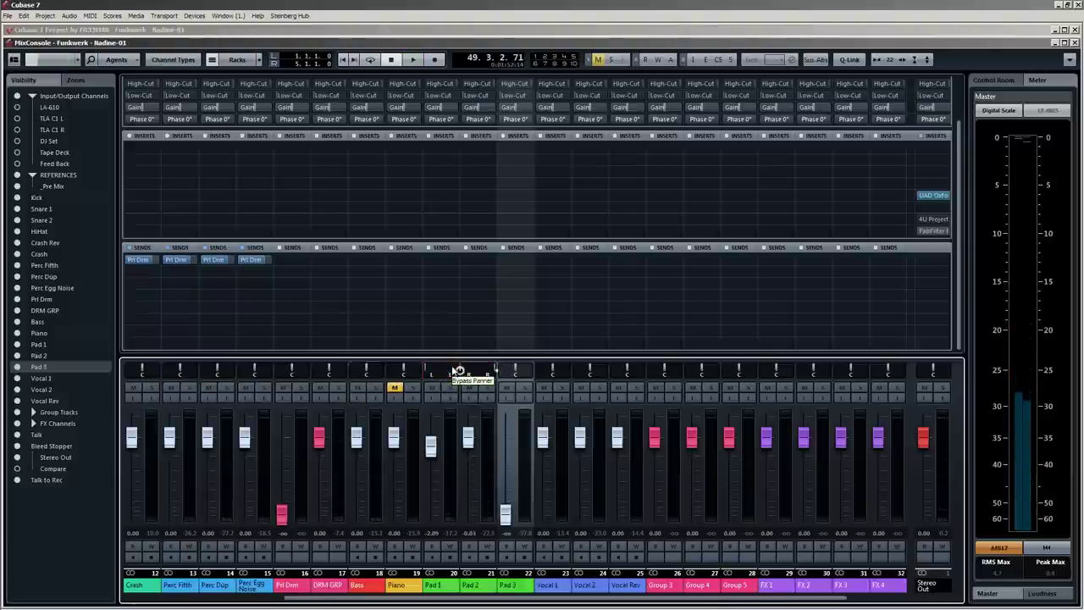
Try panning Pad 3 left and right with its balance panner, then compare the Stereo Combined Panner and return to the Stereo Balance Panner.
left_click_drag(515, 370, 432, 371)
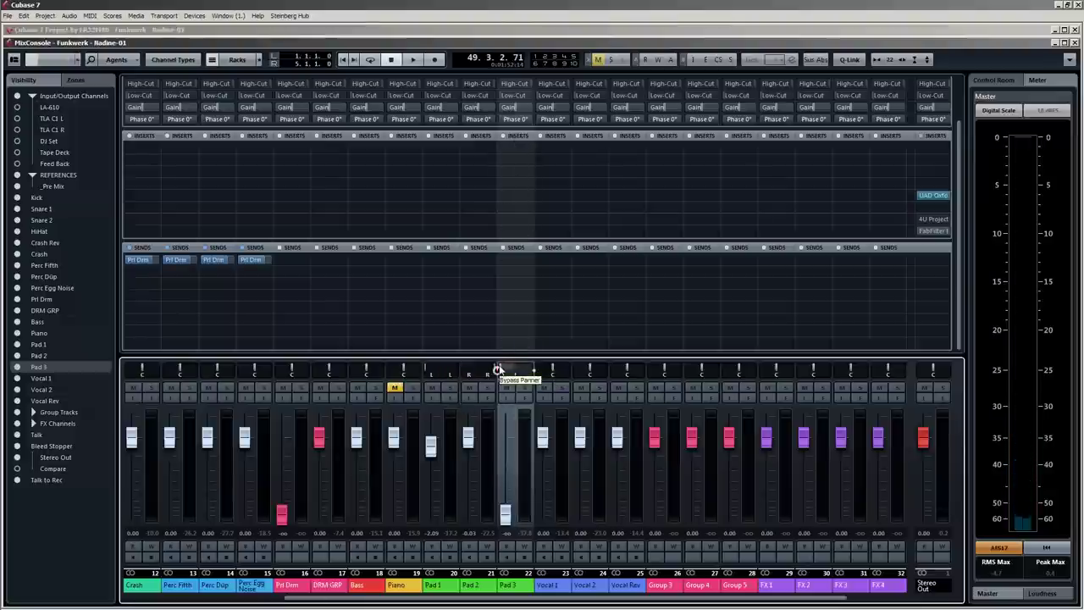
left_click_drag(508, 369, 532, 371)
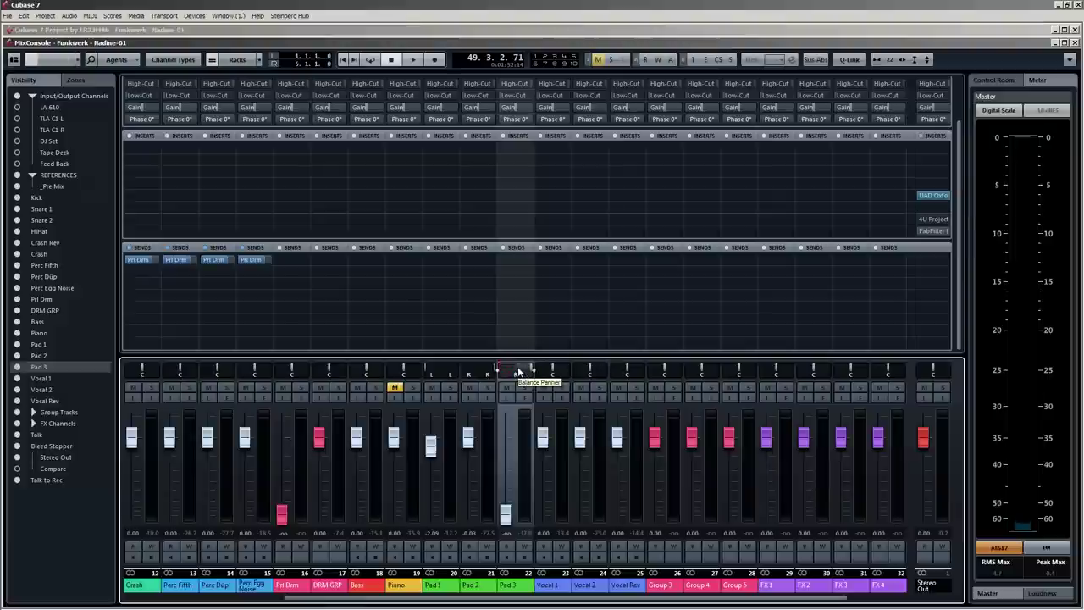
left_click(520, 371, "ctrl")
right_click(478, 370)
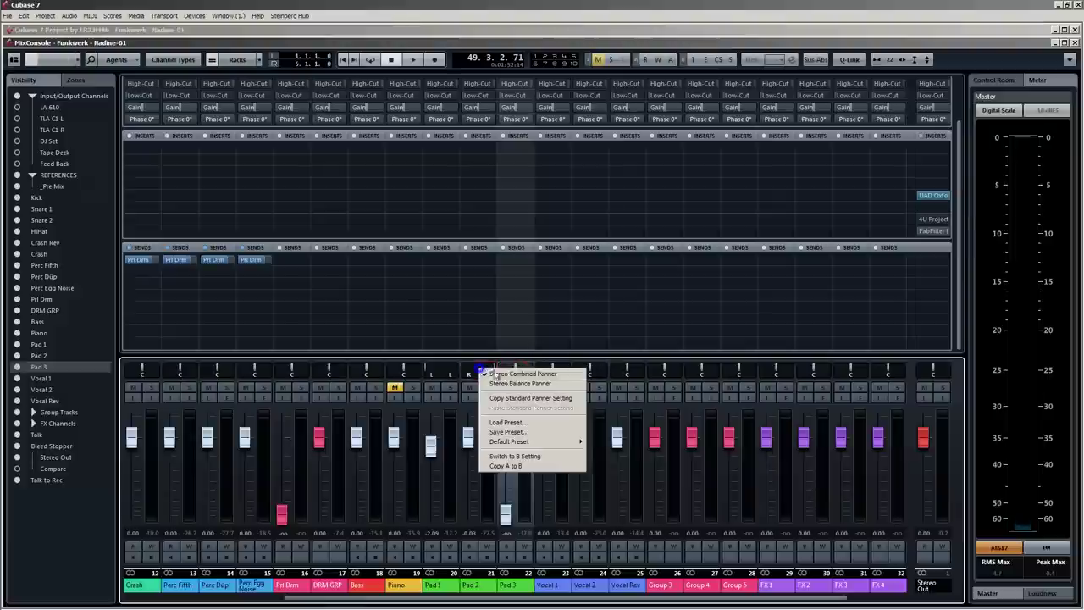
right_click(520, 368)
left_click(533, 371)
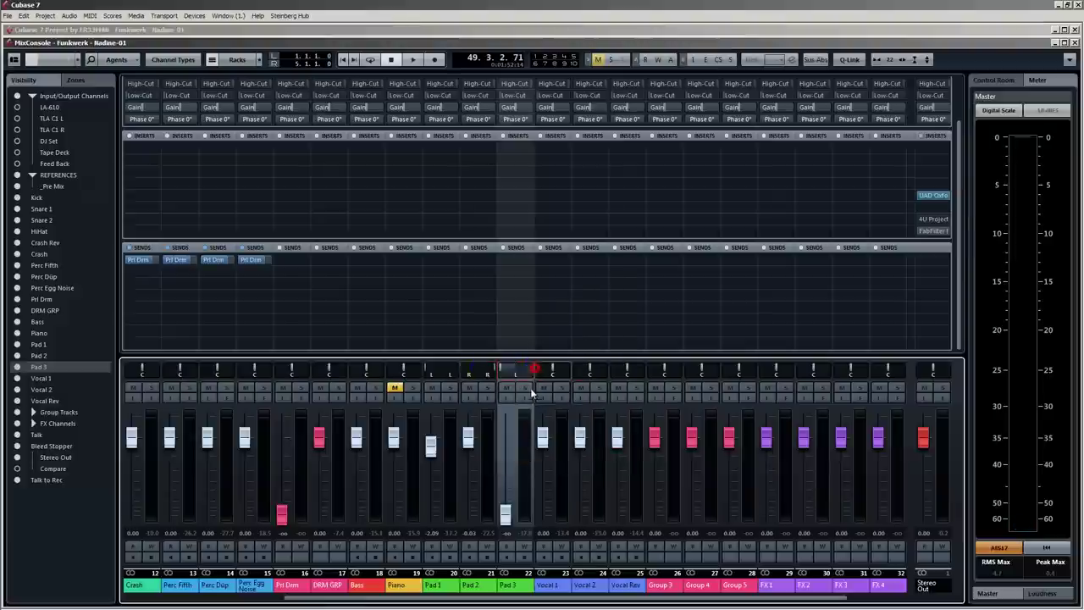
left_click_drag(524, 376, 530, 371)
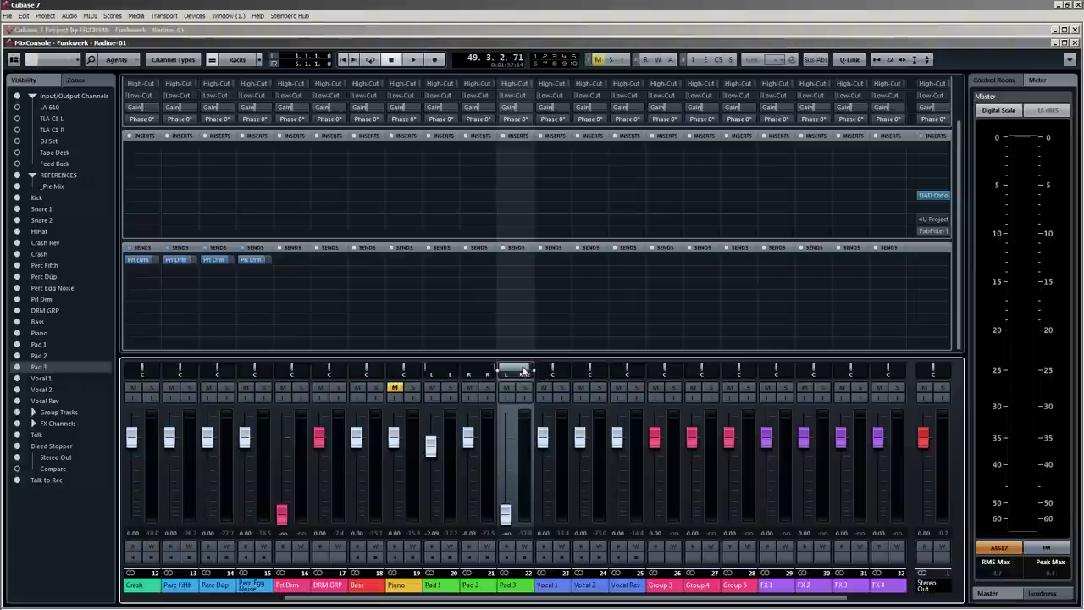
right_click(521, 369)
left_click(542, 383)
Play the song, unmute the Piano, and pan Pad 1 fully left and Pad 2 fully right.
key("space")
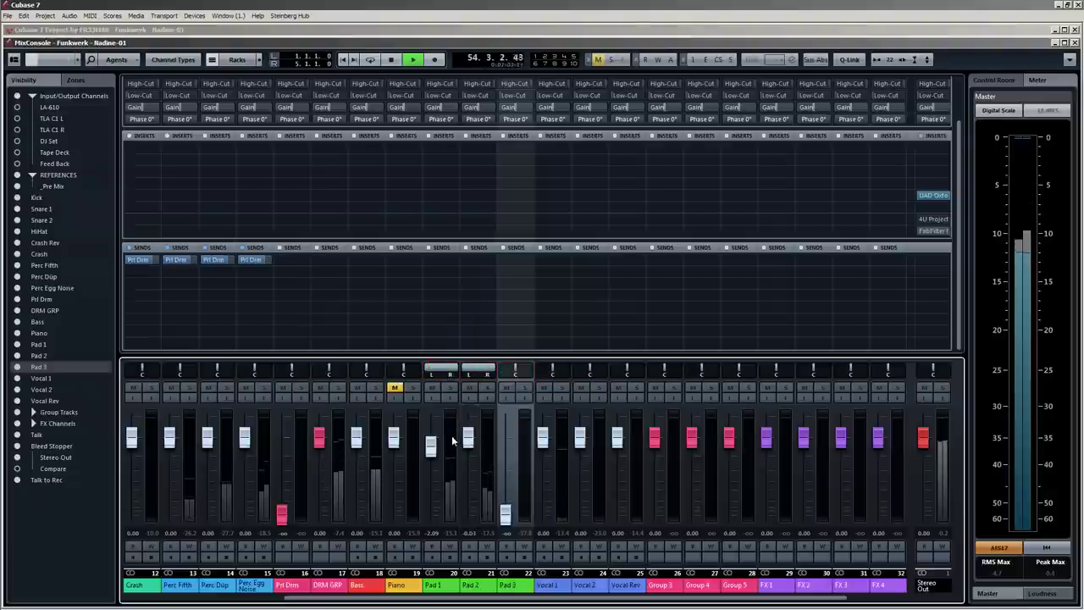
left_click(394, 387)
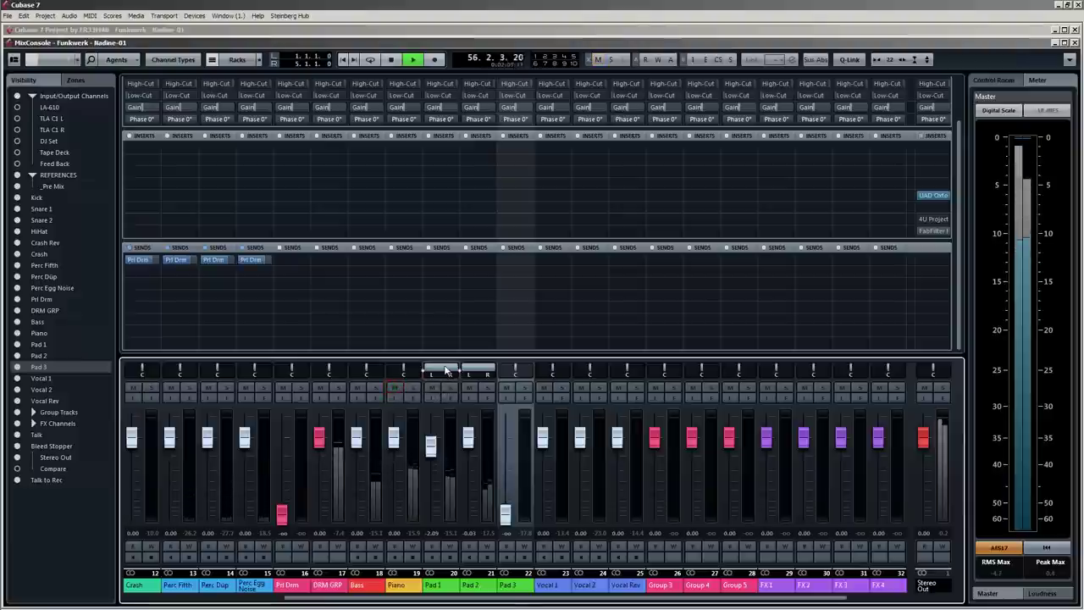
left_click_drag(445, 369, 339, 369)
left_click_drag(478, 370, 613, 378)
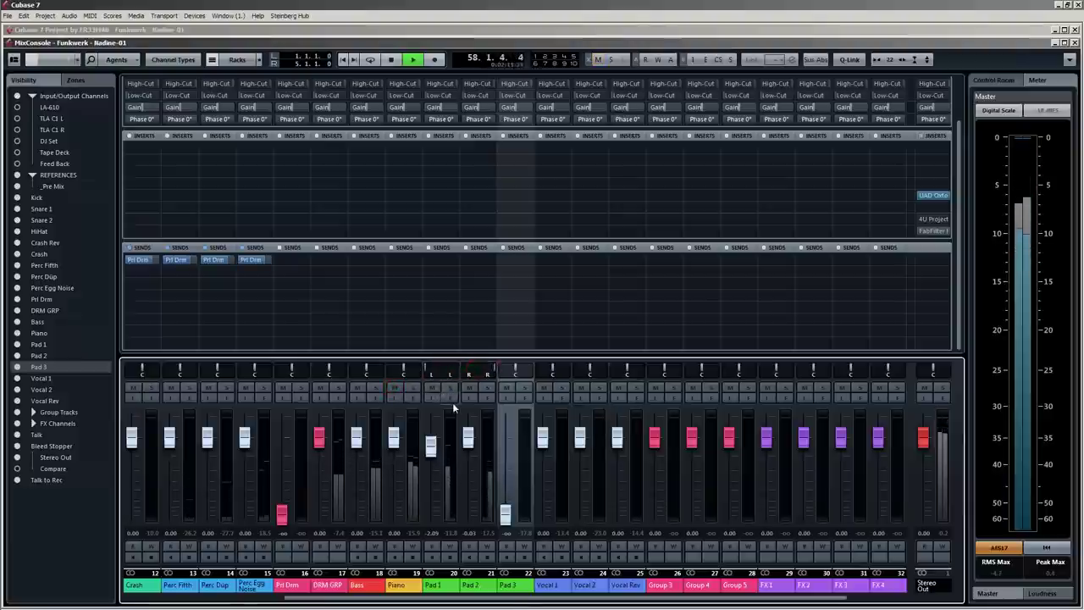
Switch the Piano channel to the Stereo Combined Panner and narrow its stereo width to L45 and R63.
right_click(411, 369)
left_click(427, 371)
left_click_drag(414, 374, 409, 337)
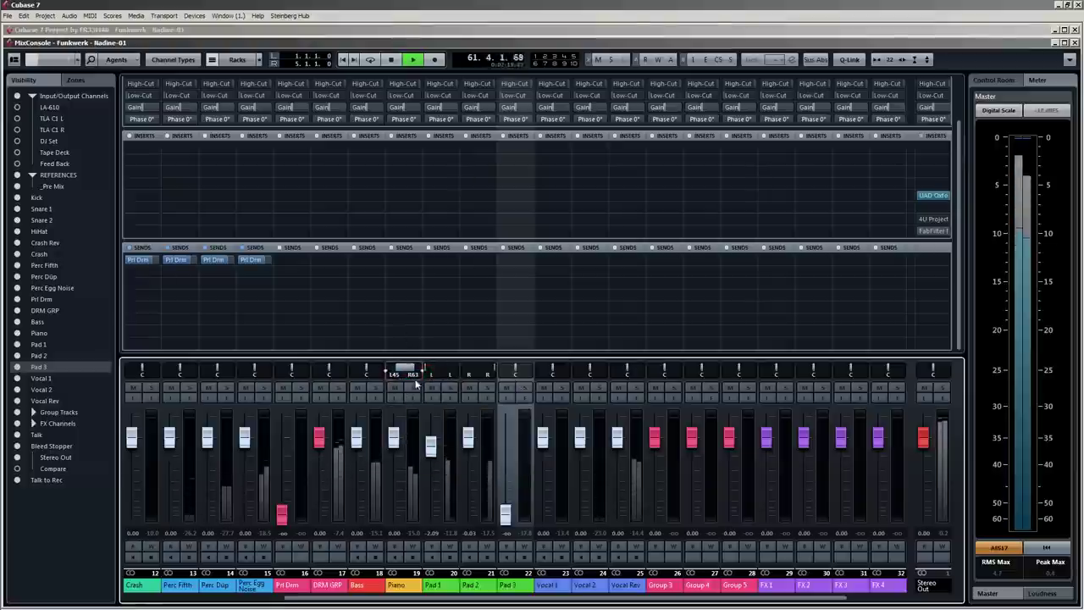
Stop playback, solo Pad 2, and set Pad 2's level to -1.67 and Pad 1's level to -3.34.
left_click_drag(431, 467, 433, 556)
left_click_drag(471, 446, 472, 469)
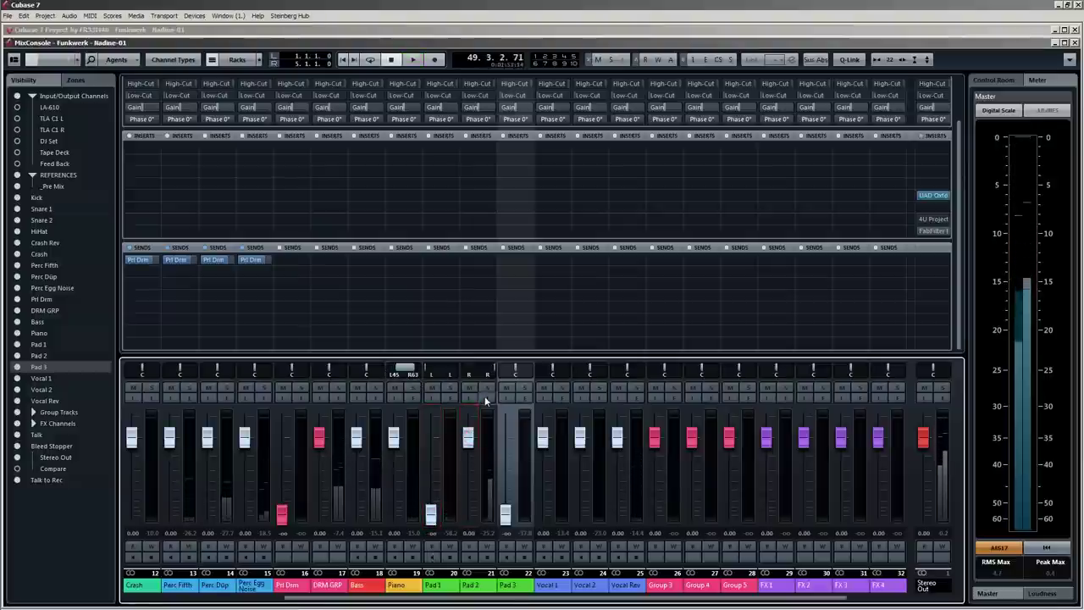
left_click(487, 388)
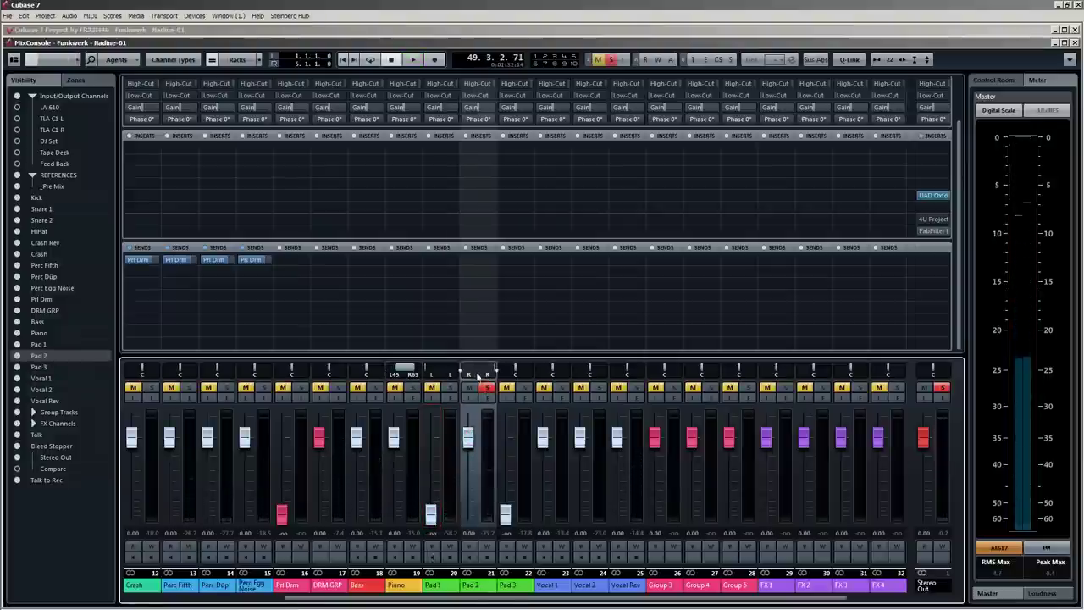
left_click_drag(469, 438, 468, 443)
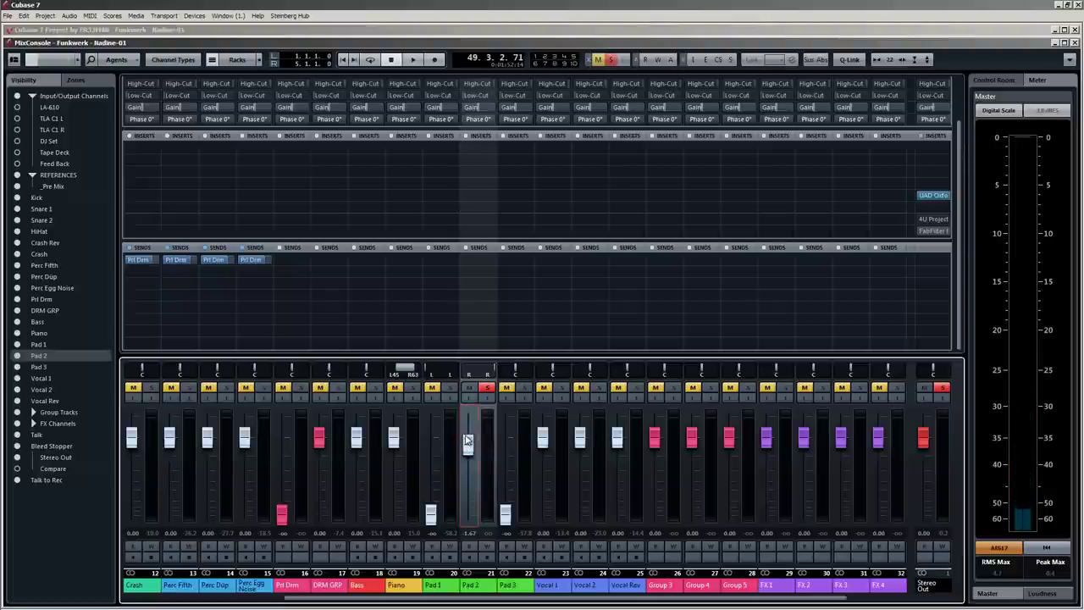
left_click_drag(431, 513, 431, 450)
Solo Pad 1 and Pad 2 in turn during playback to compare the two pads, and stop playback with Pad 2 soloed.
left_click(451, 388, "ctrl")
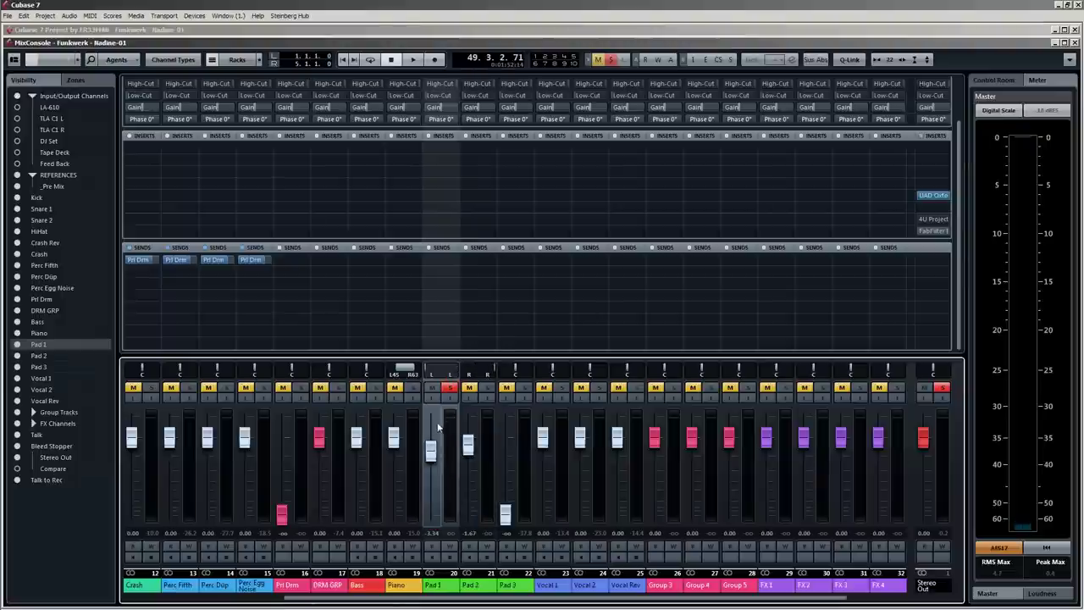
key("space")
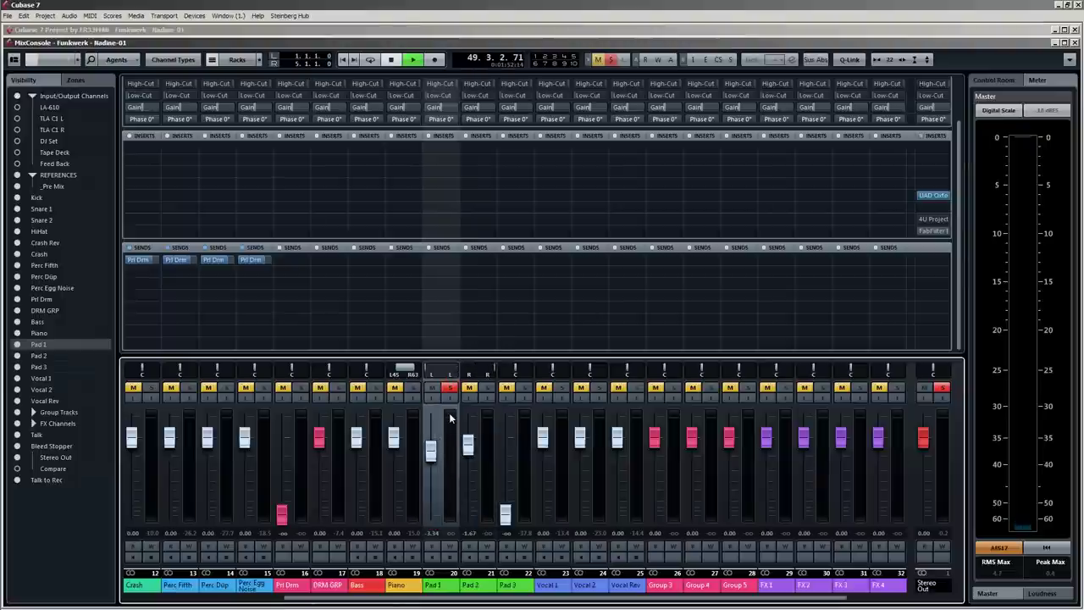
left_click(489, 388, "ctrl")
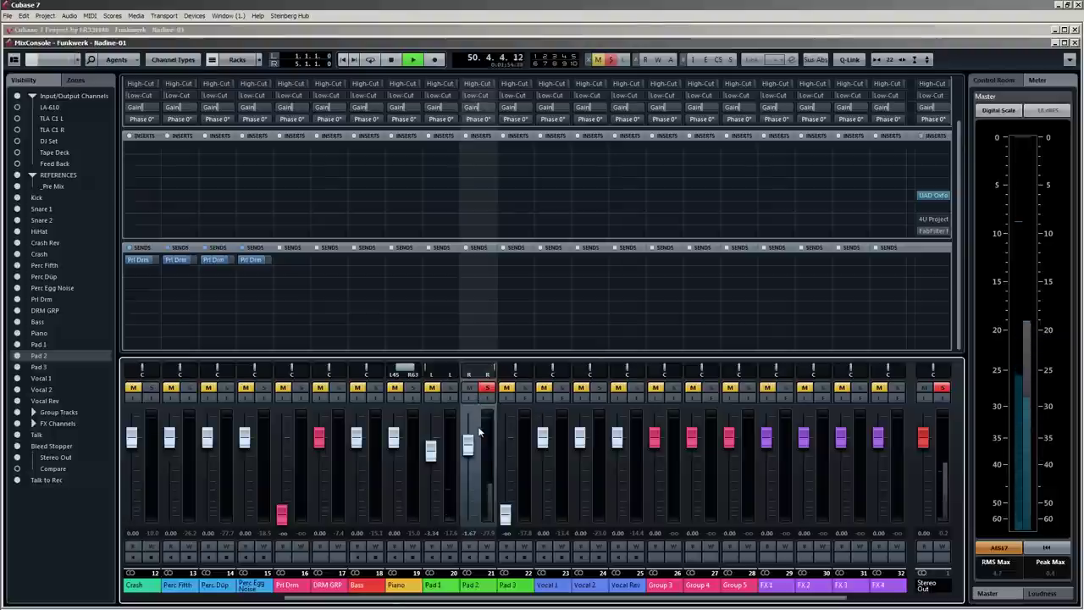
key("space")
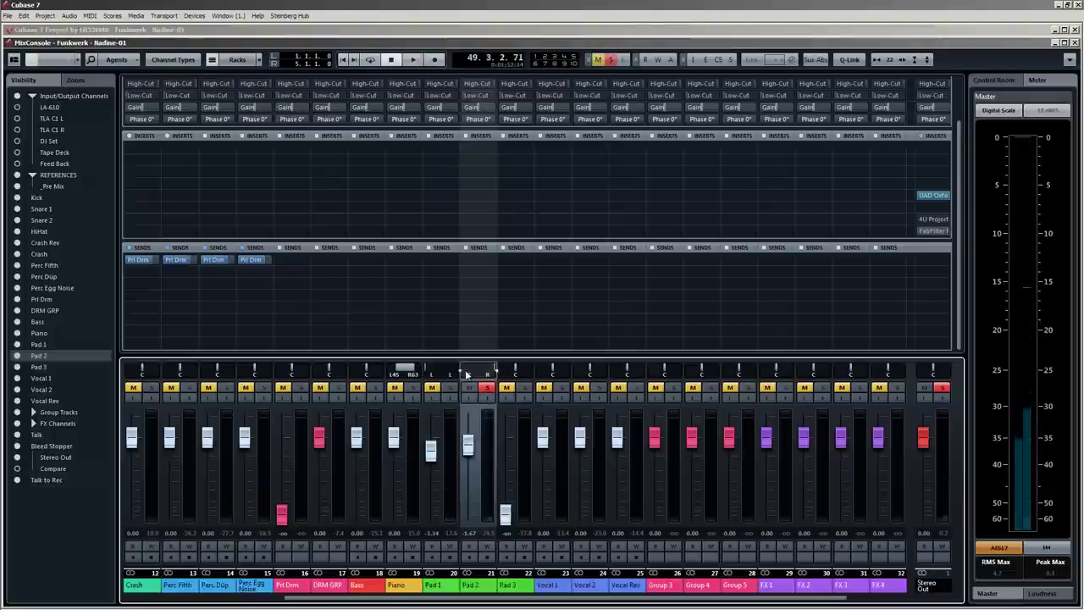
Load the UAD Neve 1081 equalizer into Pad 2's first insert slot and move its window clear of the insert.
left_click(491, 149)
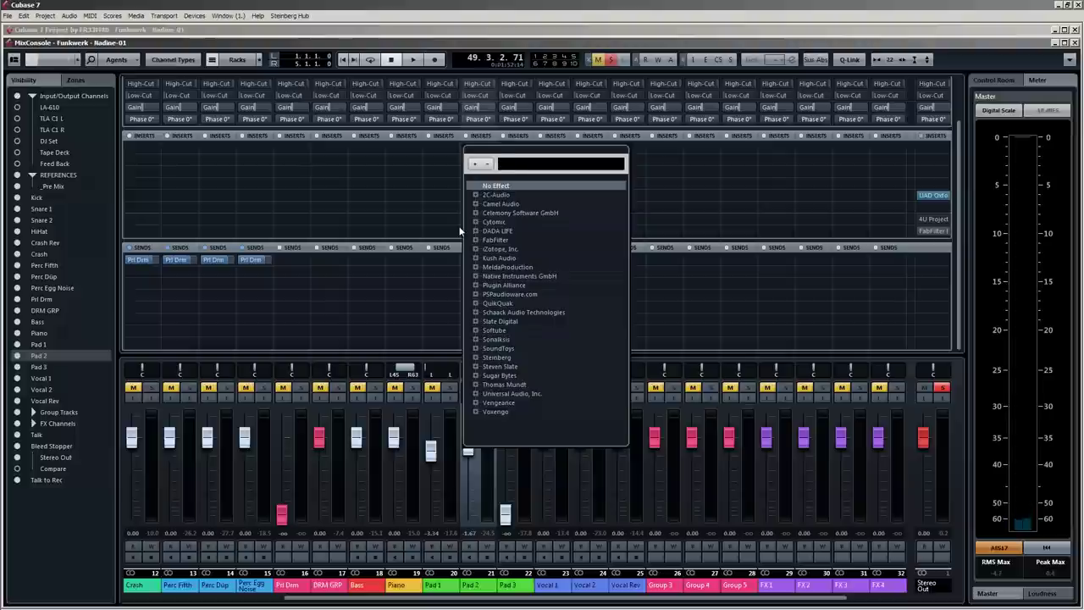
type("ca")
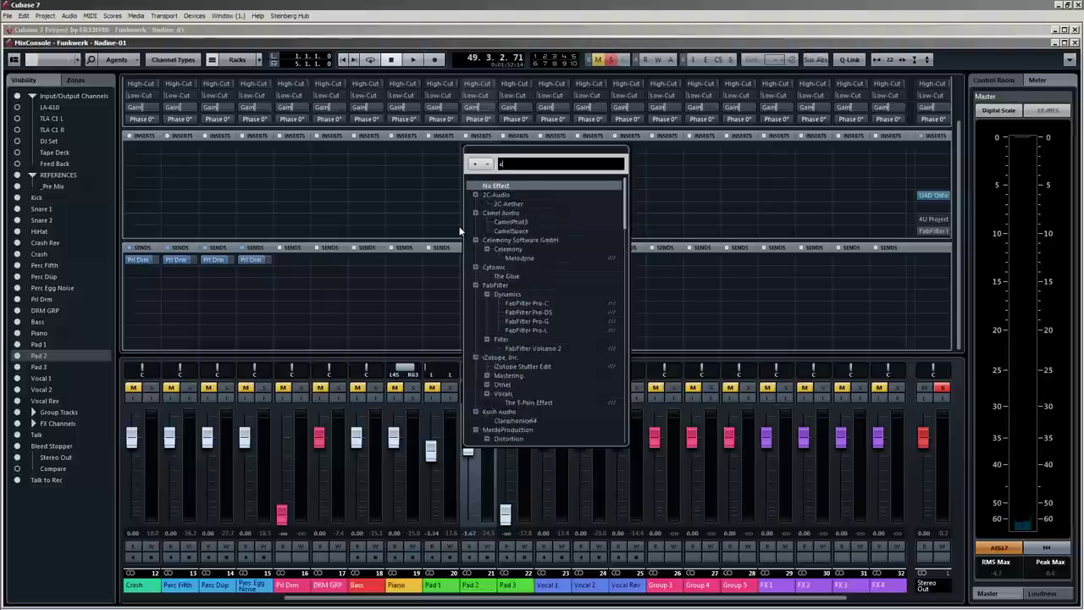
key("BackSpace")
key("BackSpace")
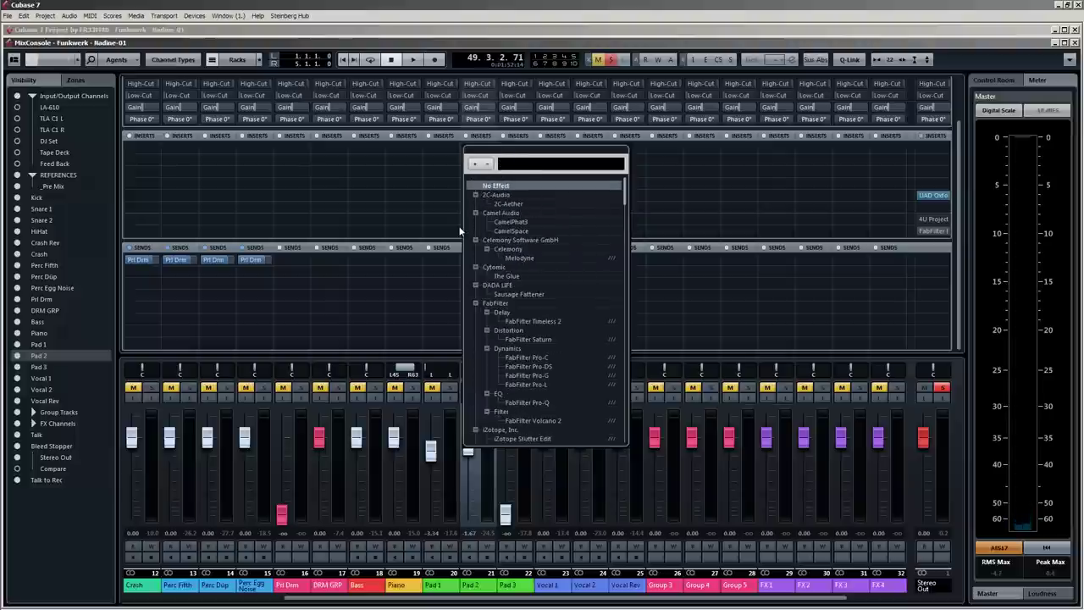
type("neve")
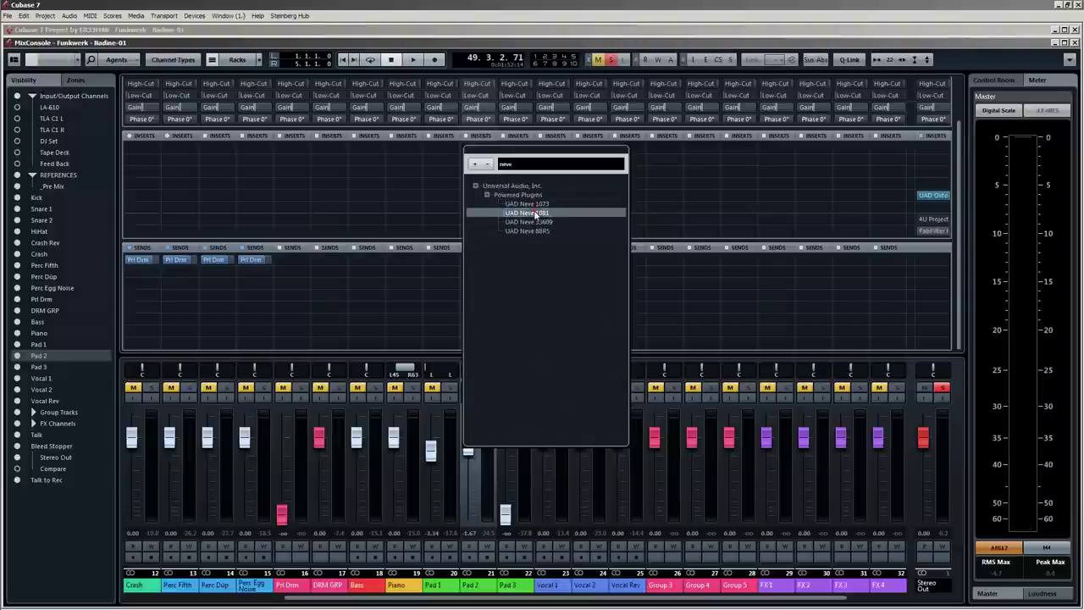
left_click(534, 213)
left_click_drag(537, 247, 731, 190)
During playback, adjust the low-mid band of Pad 2's Neve 1081 and reset Pad 2's panner to full stereo width.
key("space")
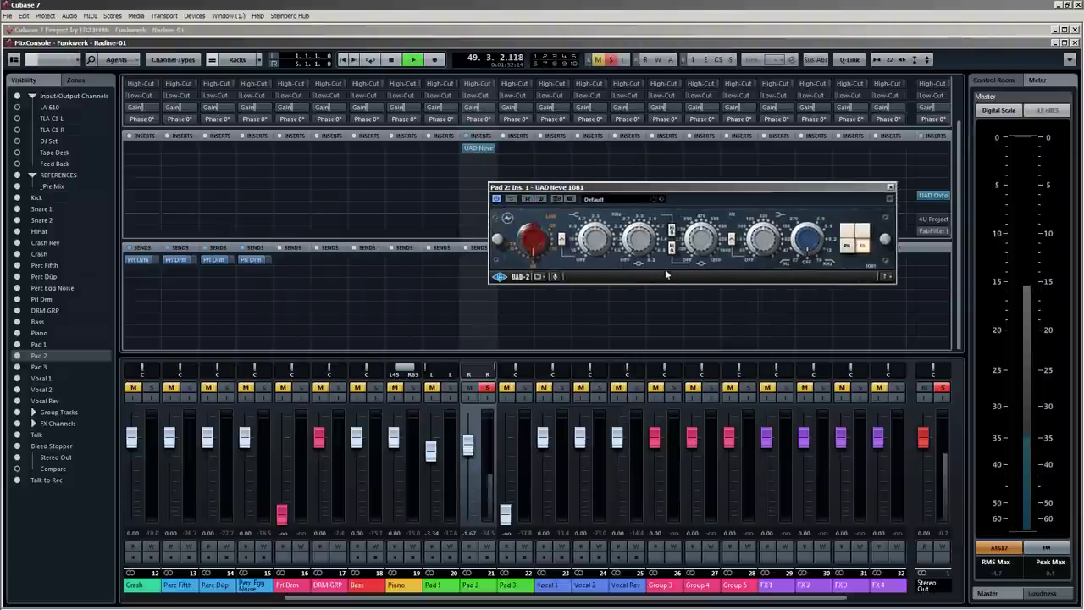
left_click_drag(690, 223, 703, 199)
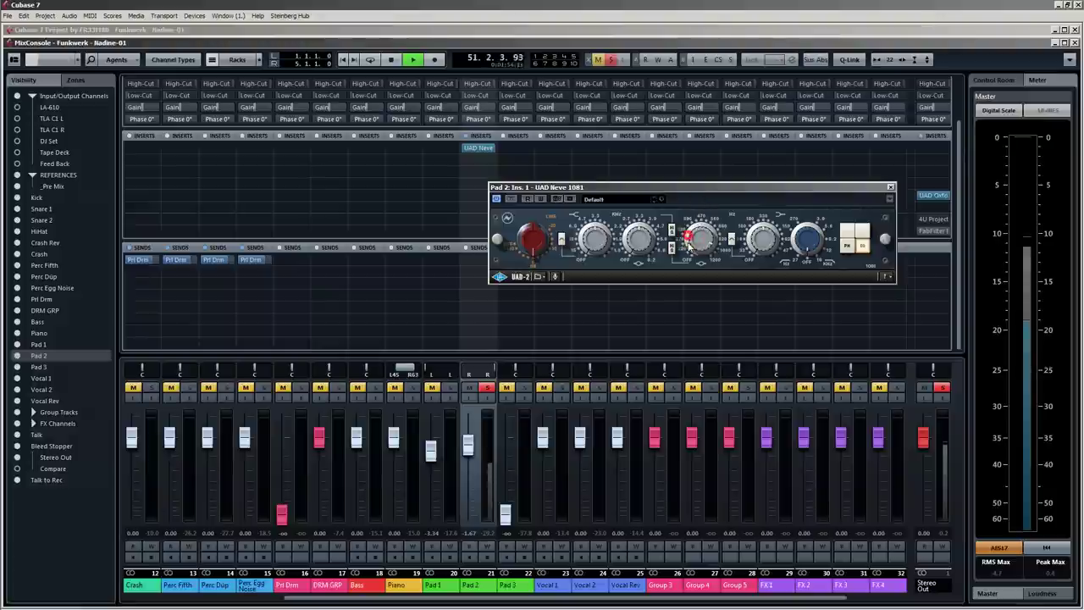
left_click(483, 367, "ctrl")
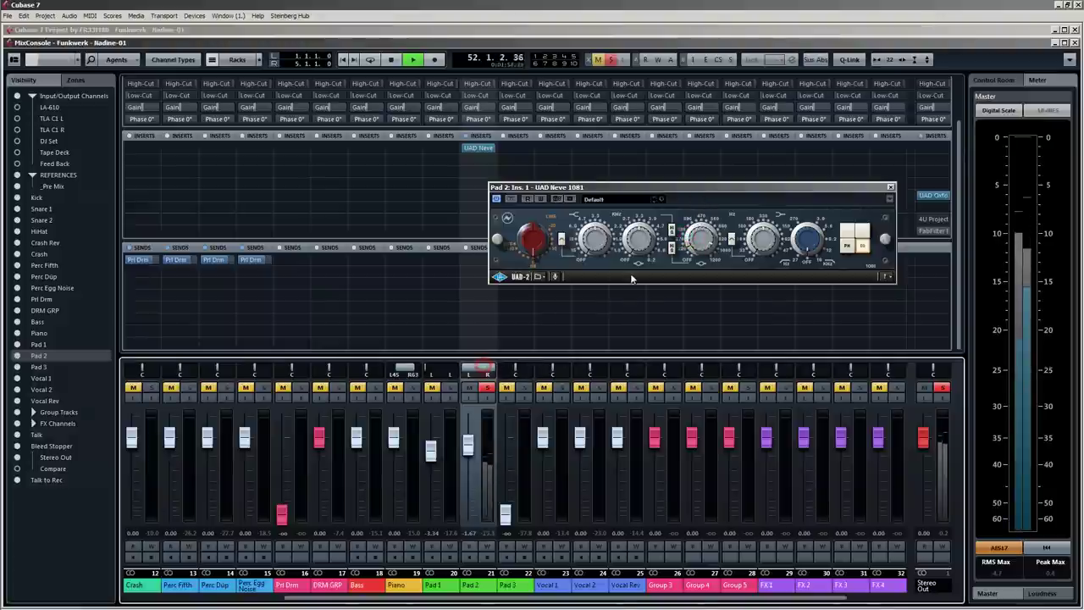
left_click(688, 237)
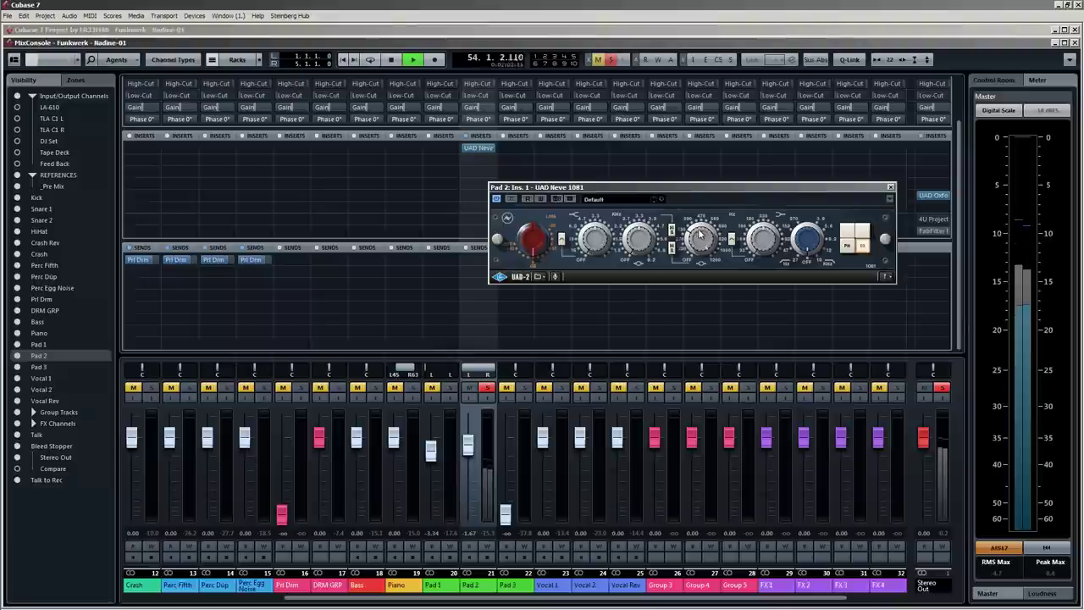
Compare Pad 2 with its Neve 1081 bypassed and active, and against Pad 1 soloed.
left_click(511, 199)
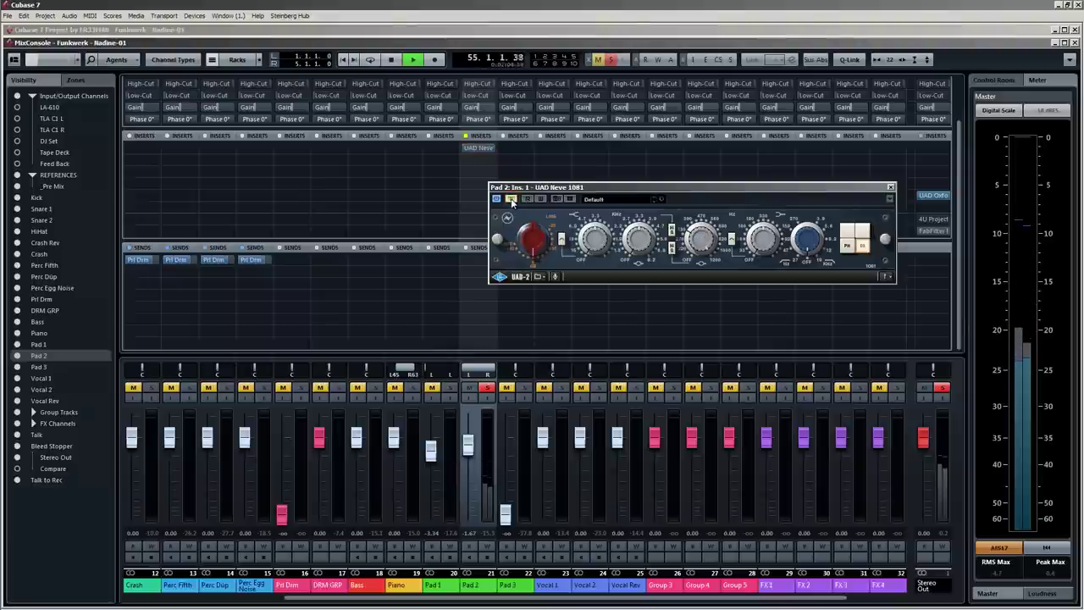
left_click(511, 199)
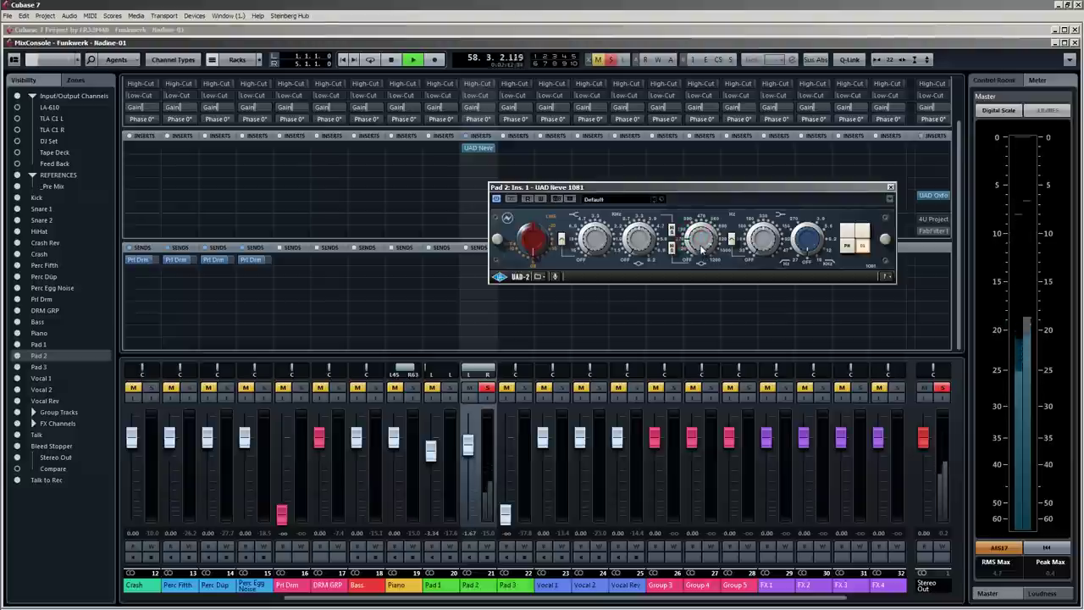
left_click(450, 387)
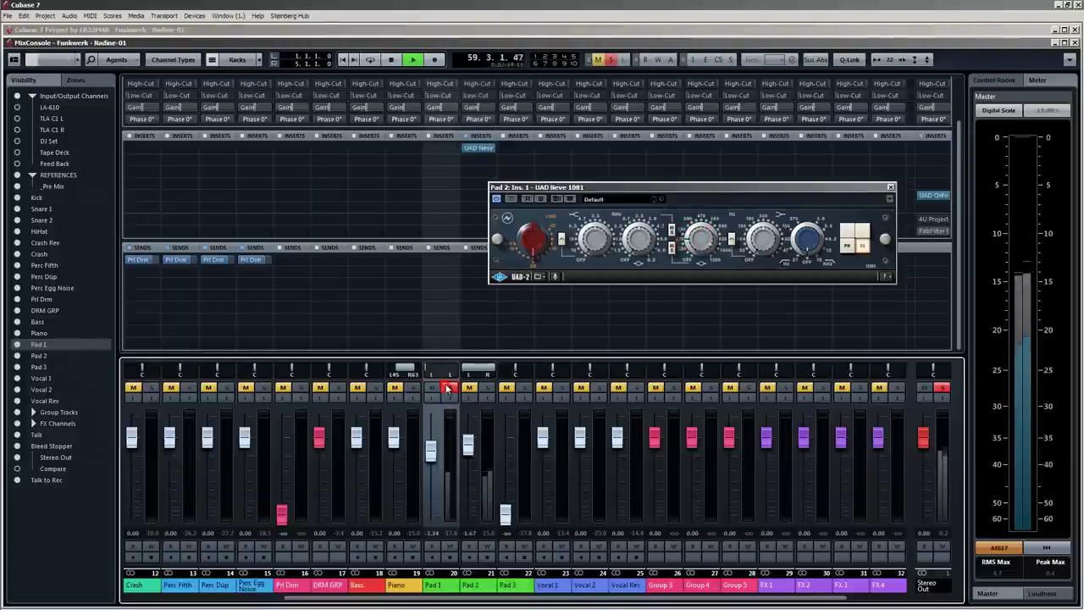
left_click(488, 388)
left_click(510, 199)
left_click(512, 200)
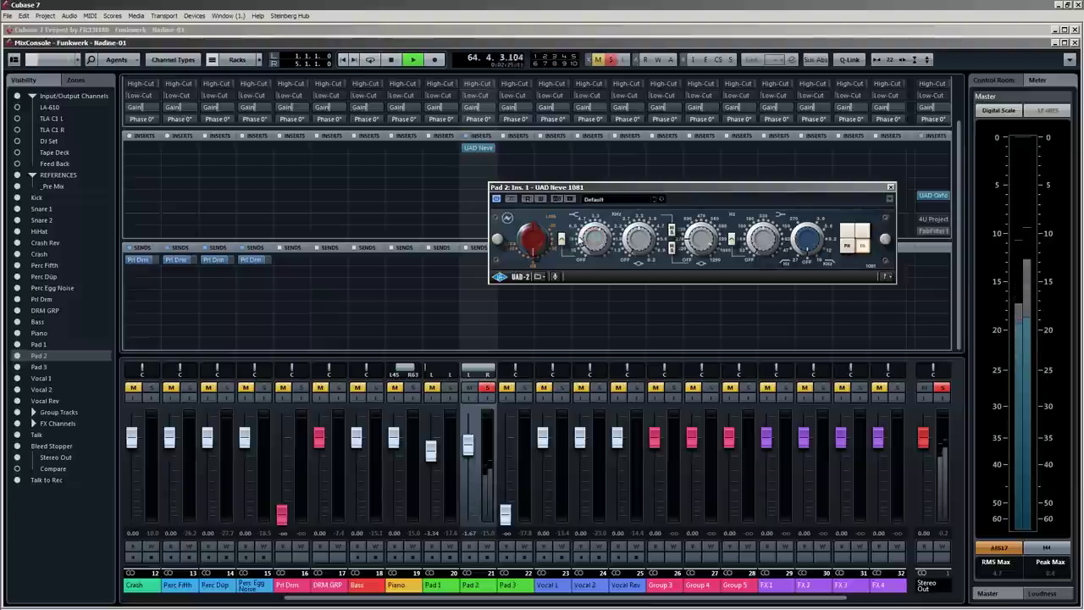
Stop playback, clear Pad 2's solo, pan Pad 2 fully right, and restart the song.
key("space")
left_click(487, 387)
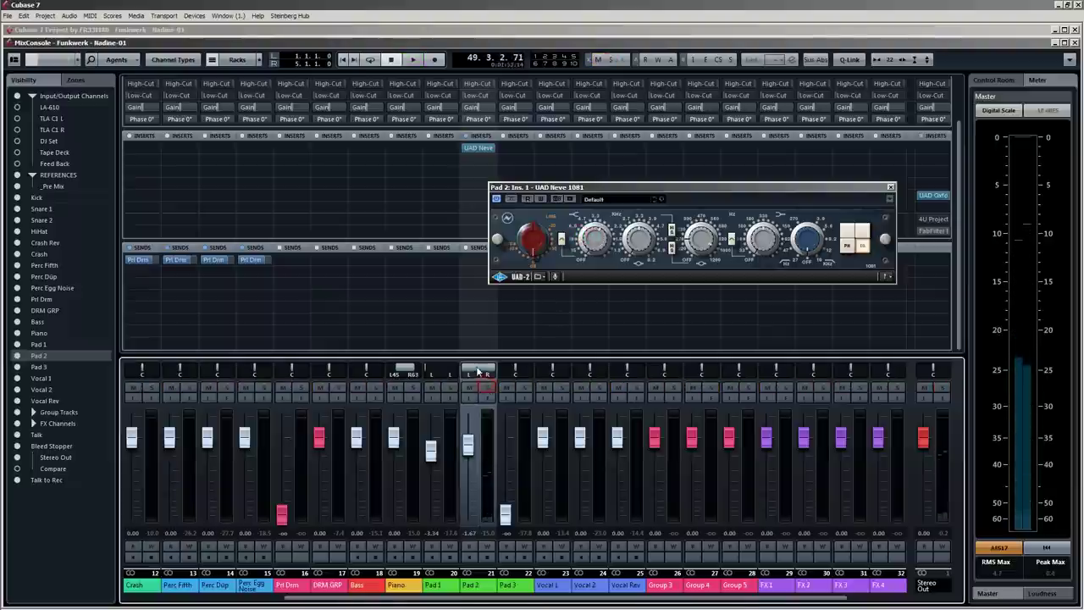
key("space")
Mute the DRM GRP and Piano channels during playback to hear the panned pads more clearly.
left_click(431, 452)
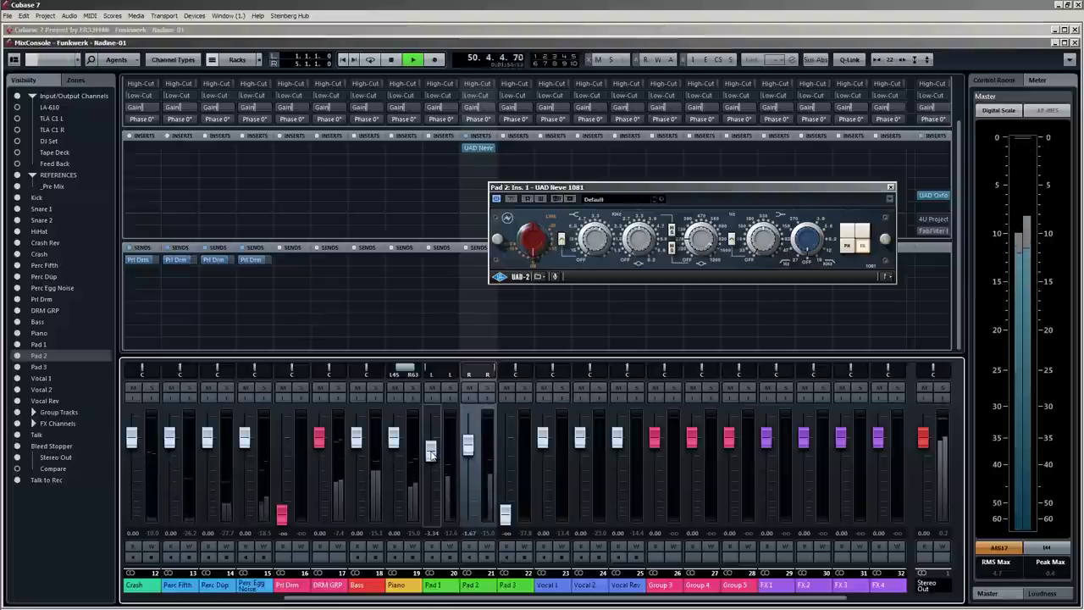
left_click(321, 387)
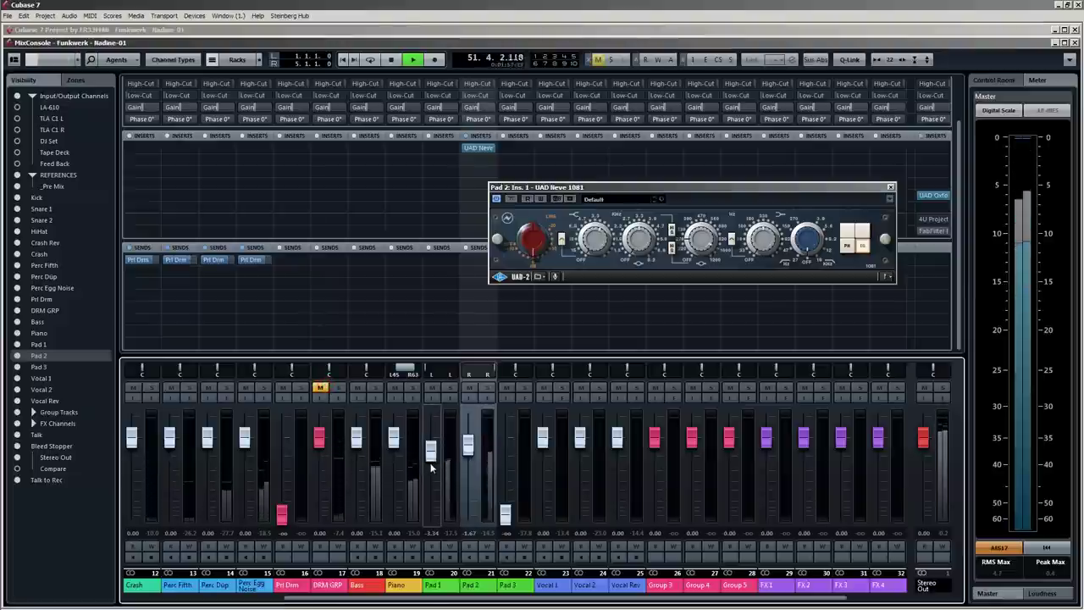
left_click(393, 387)
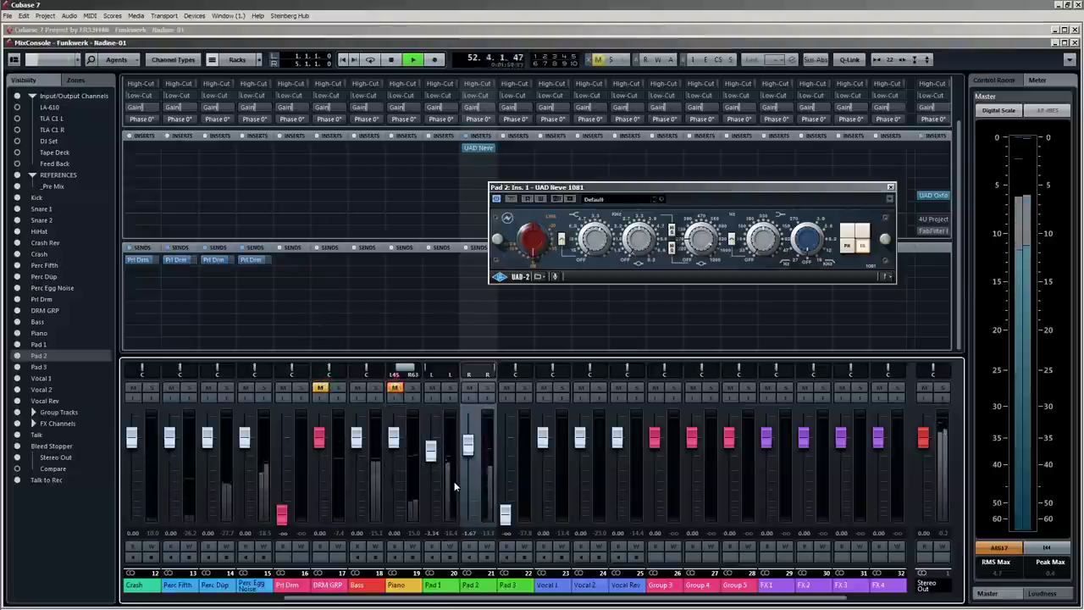
Mute the Bass, trim Pad 1 to -3.99 and Pad 2 to -2.50 during playback, and stop the song.
left_click(357, 387)
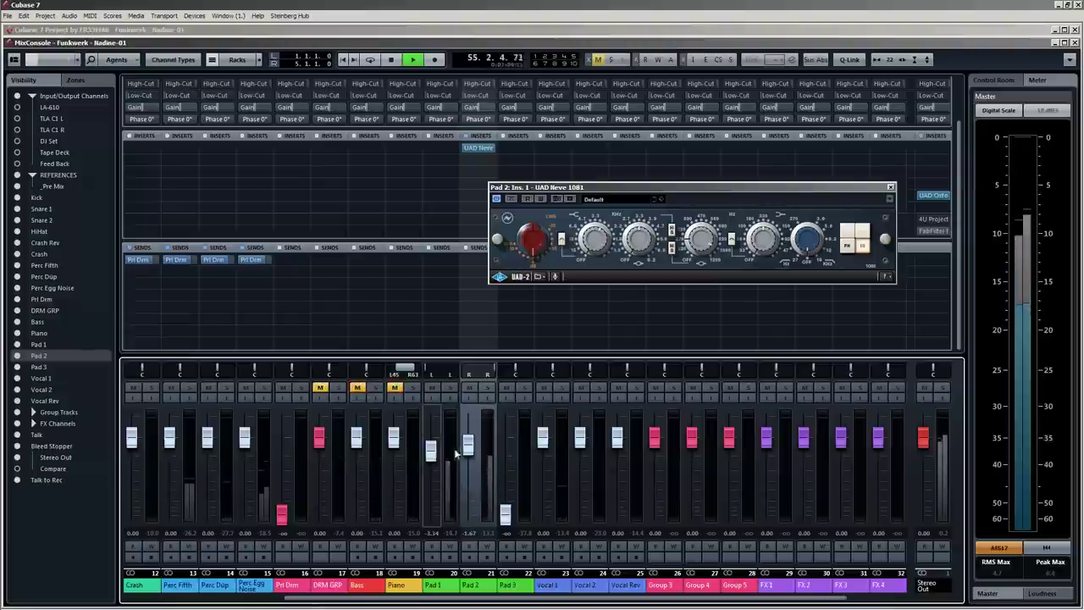
mouse_move(468, 447)
left_mouse_down()
mouse_move(431, 456)
mouse_move(468, 449)
left_mouse_up()
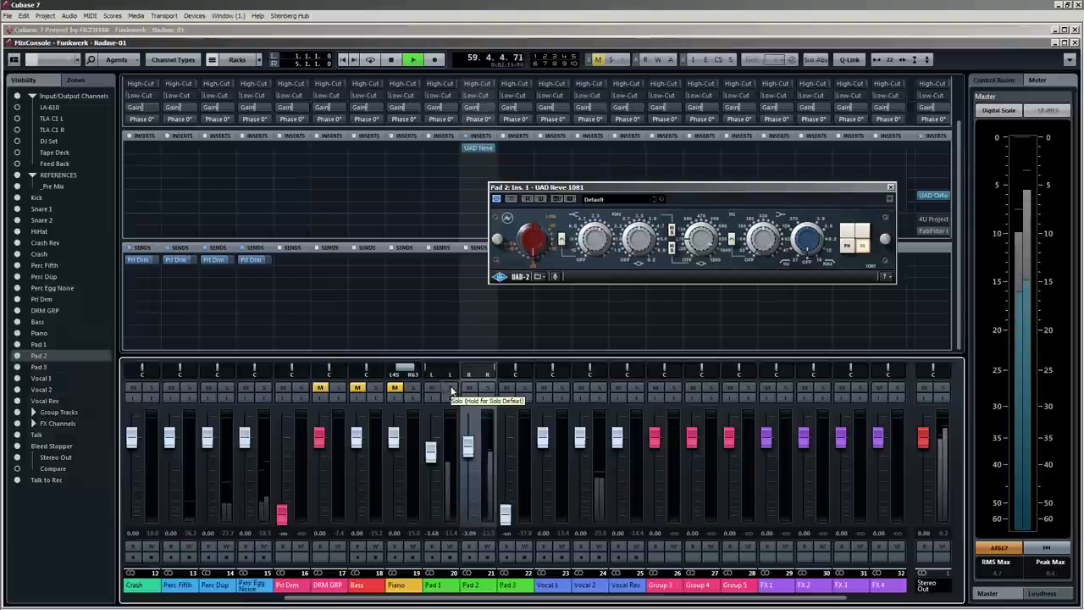
left_click_drag(470, 452, 470, 453)
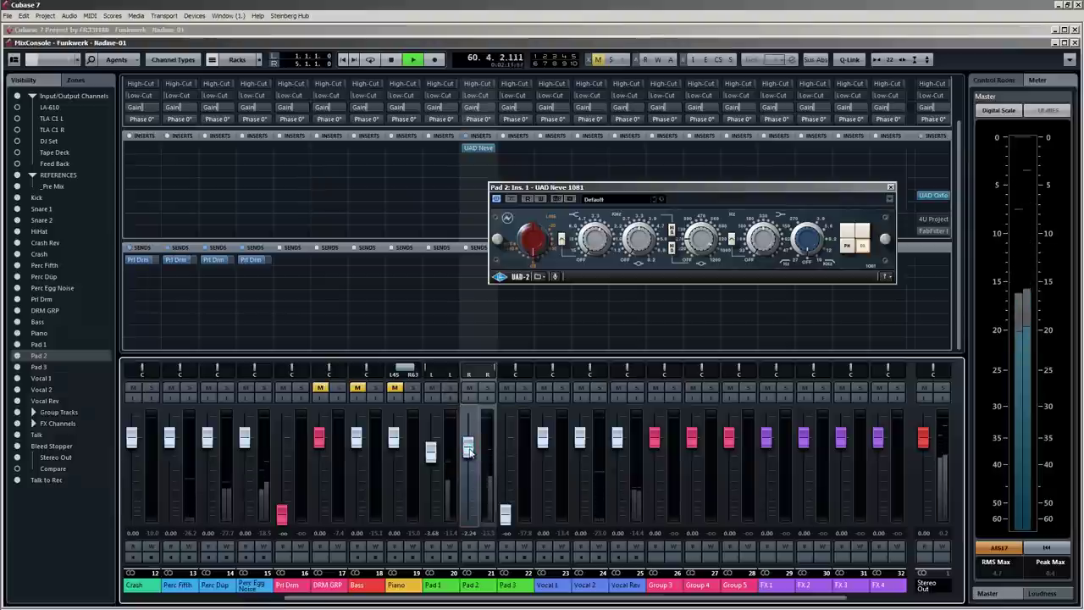
left_click(918, 232)
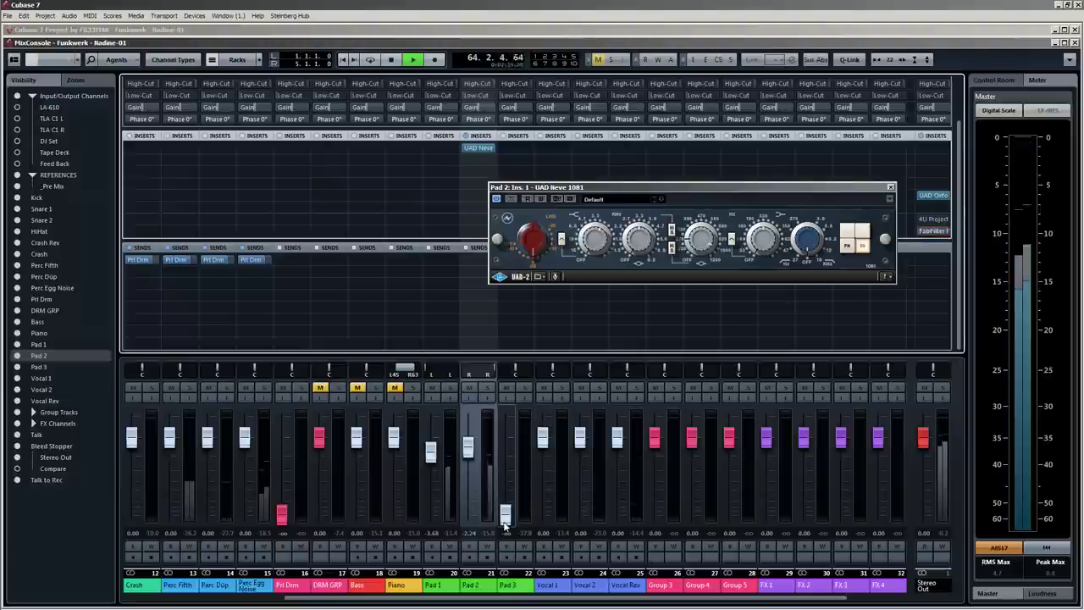
left_click(431, 453)
key("space")
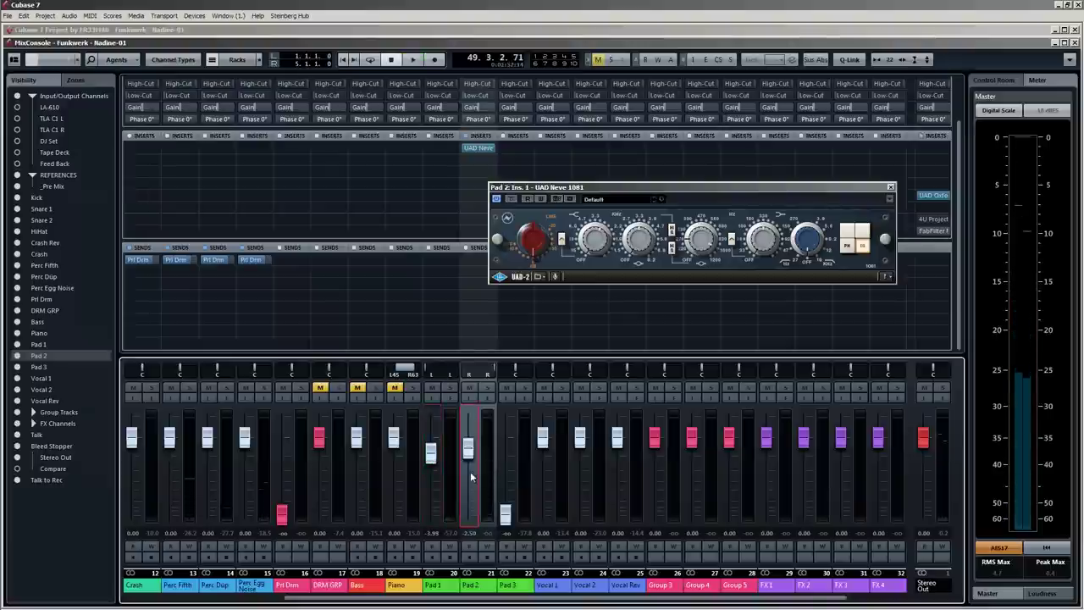
Clear the Bass, DRM GRP and Piano mutes, close Pad 2's Neve 1081, and play the full mix.
left_click(359, 388)
left_click(320, 388)
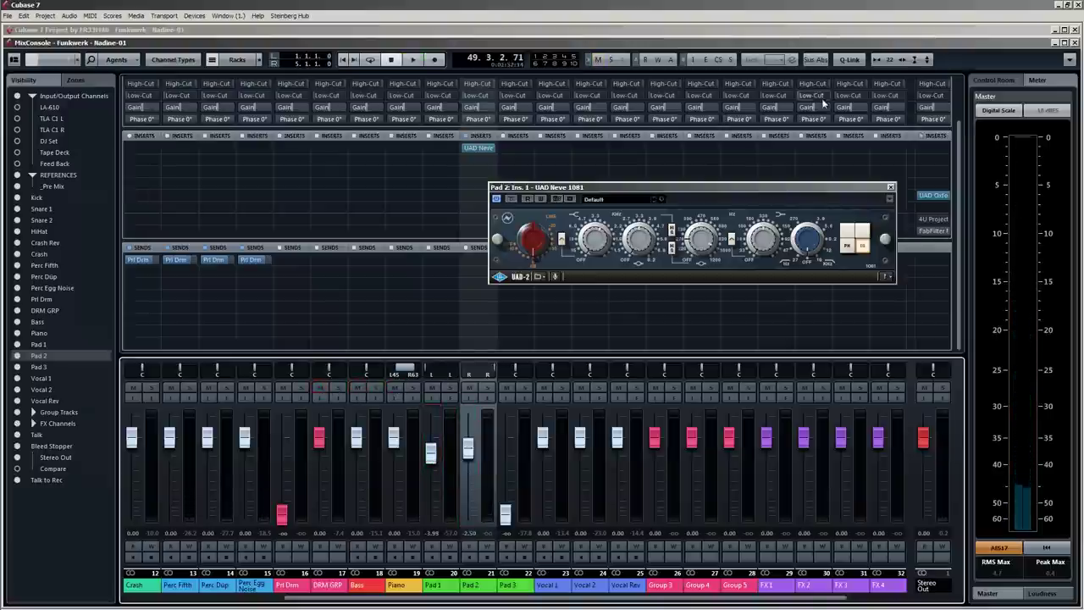
left_click(891, 187)
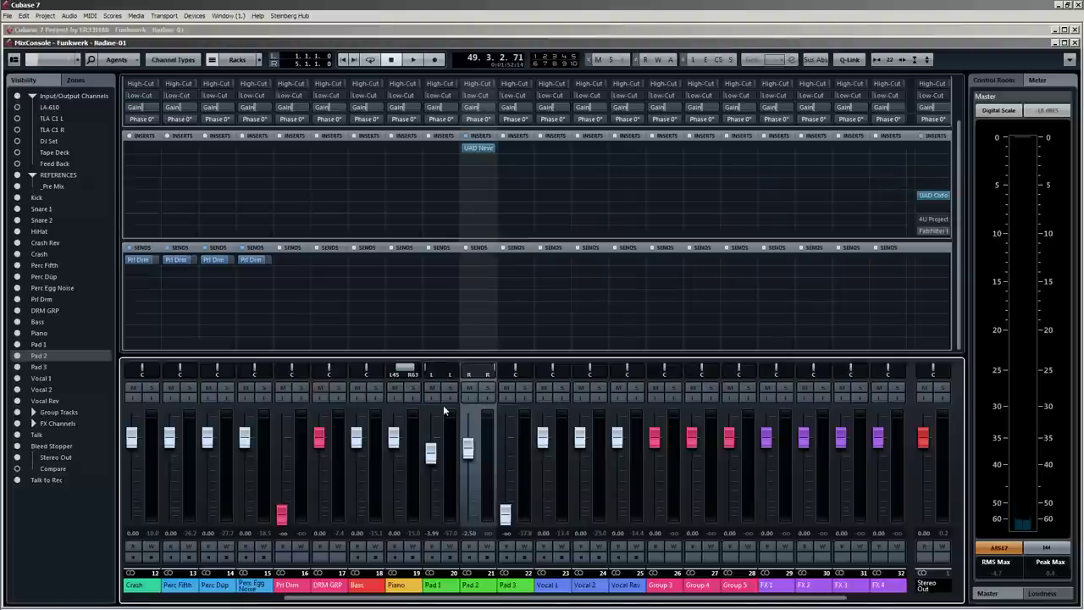
key("space")
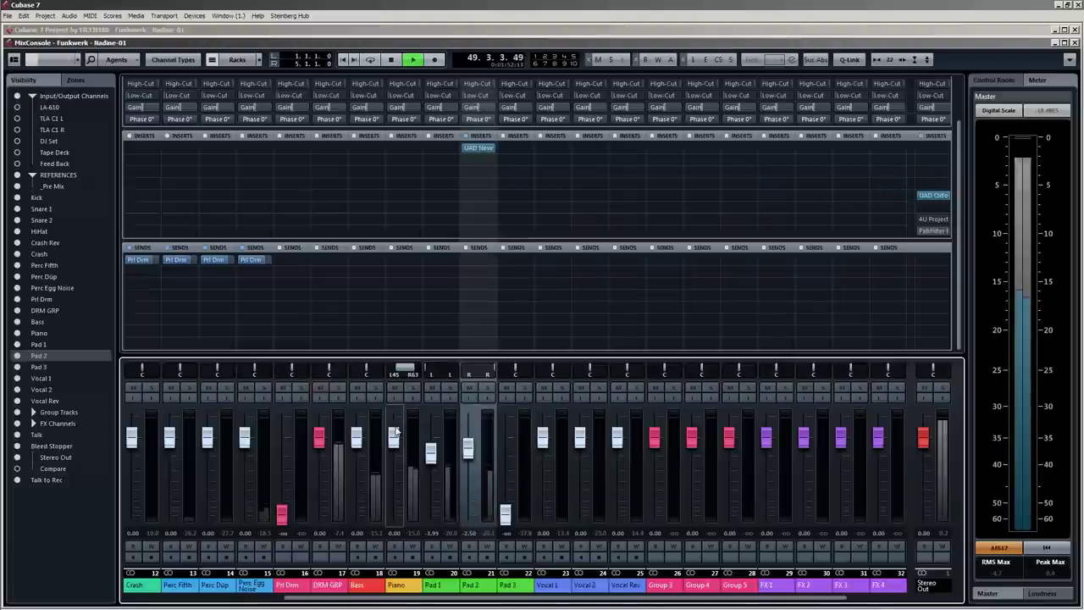
Reset the Piano's panner to full stereo width and lower the Piano fader to -1.13 during playback.
left_click(397, 374)
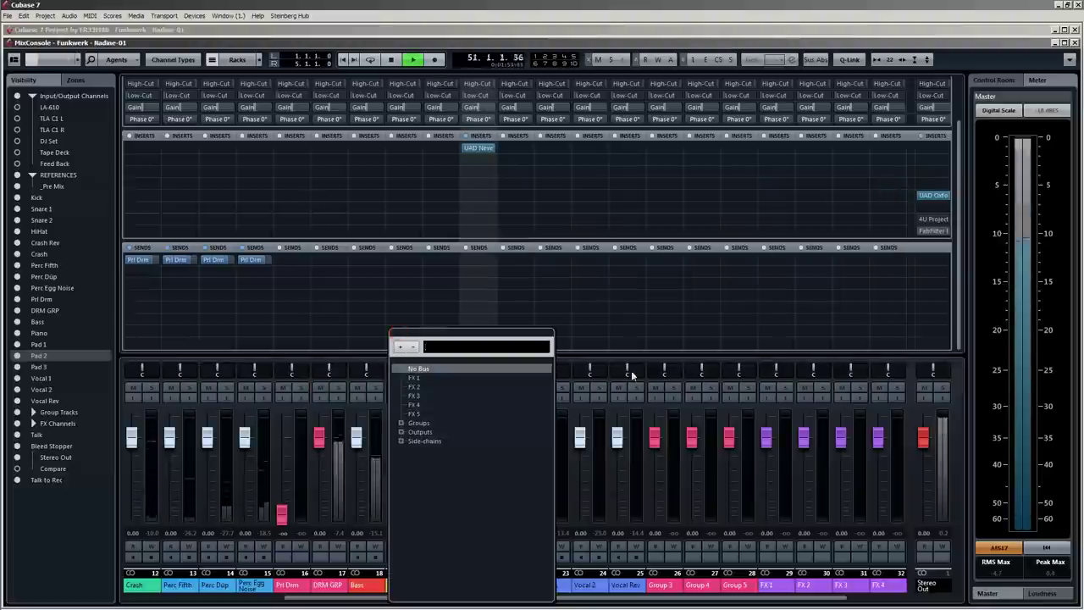
left_click(630, 372)
left_click(407, 370)
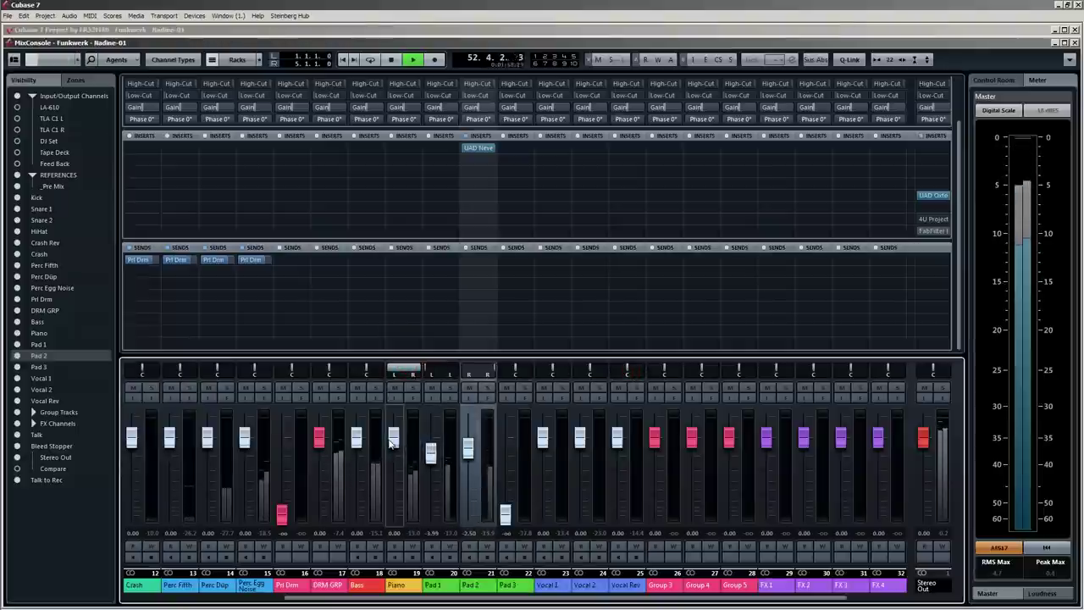
left_click(918, 231)
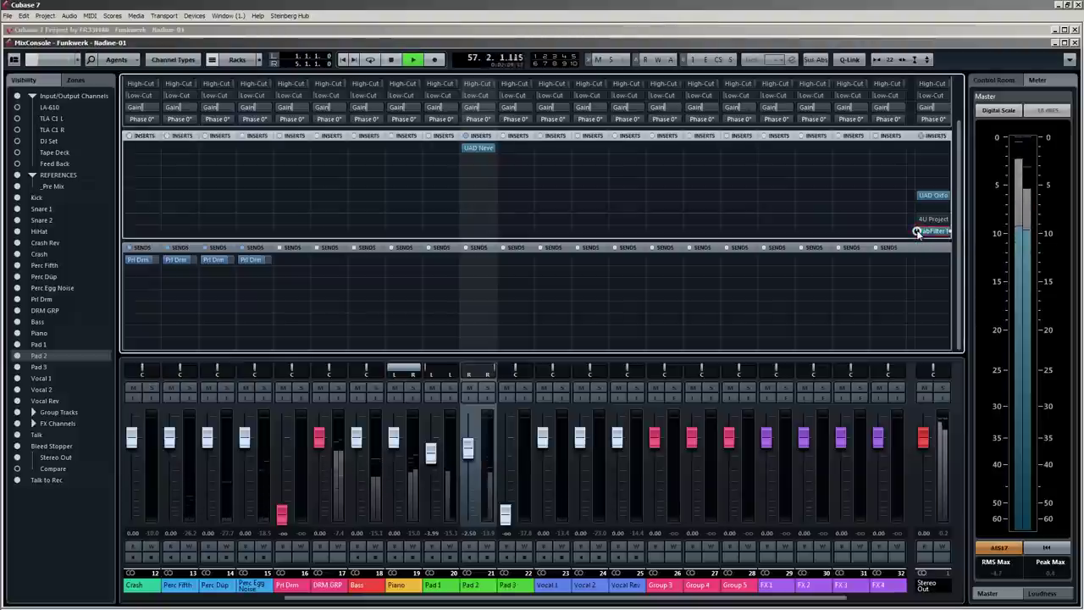
left_click(400, 442)
mouse_move(400, 442)
left_mouse_down()
mouse_move(396, 495)
mouse_move(395, 446)
left_mouse_up()
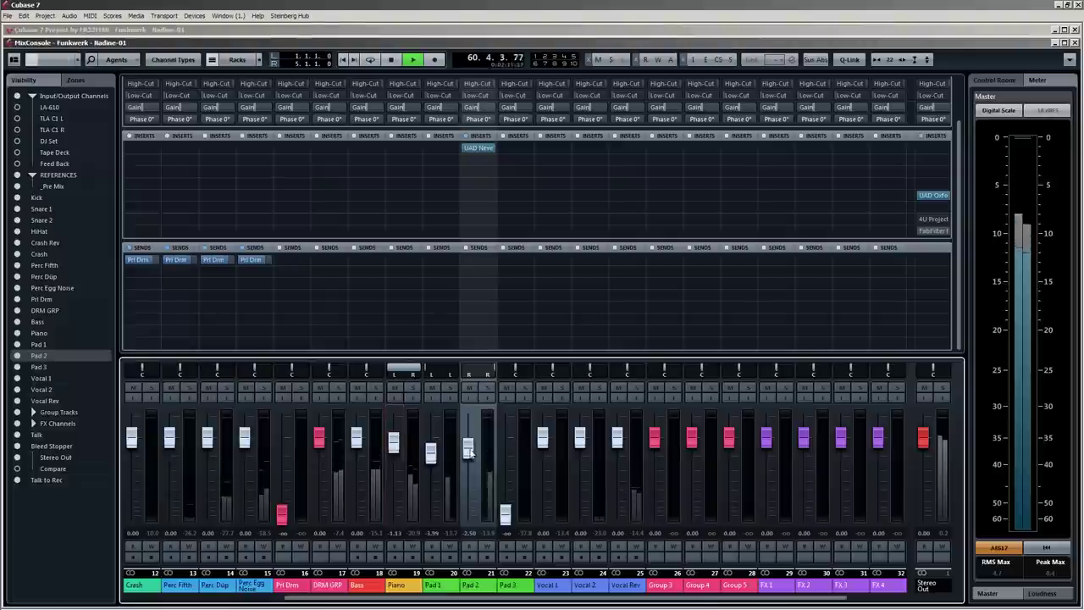
Raise Pad 3's fader to -0.51, solo the channel, and return to the MixConsole.
left_click_drag(505, 513, 505, 439)
left_click(525, 387)
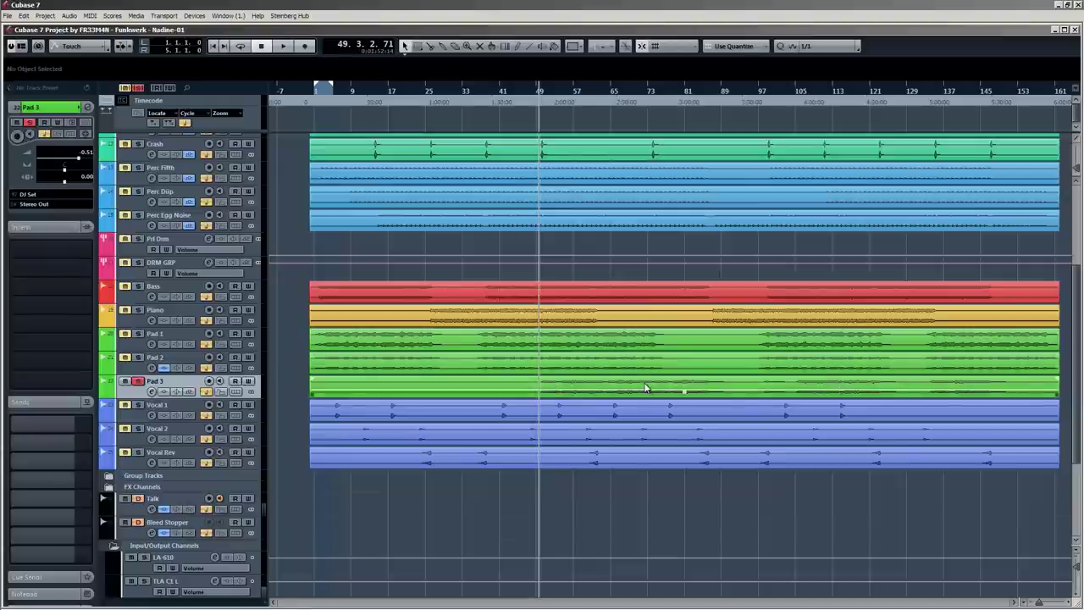
key("F3")
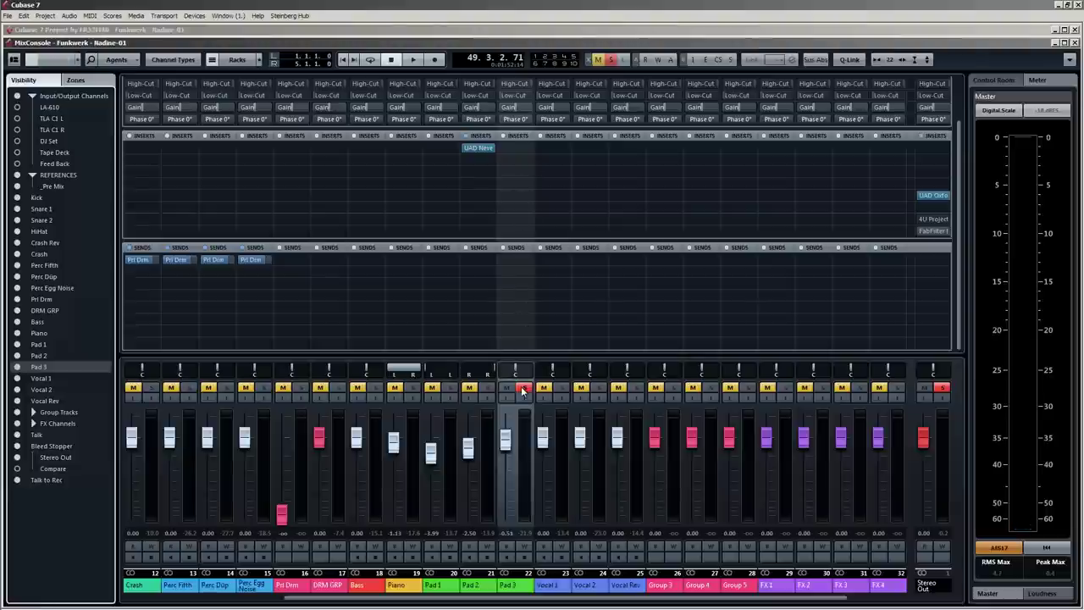
Try a UAD Neve 1081 as the first insert on Pad 3 and move its window above the faders.
left_click(530, 148)
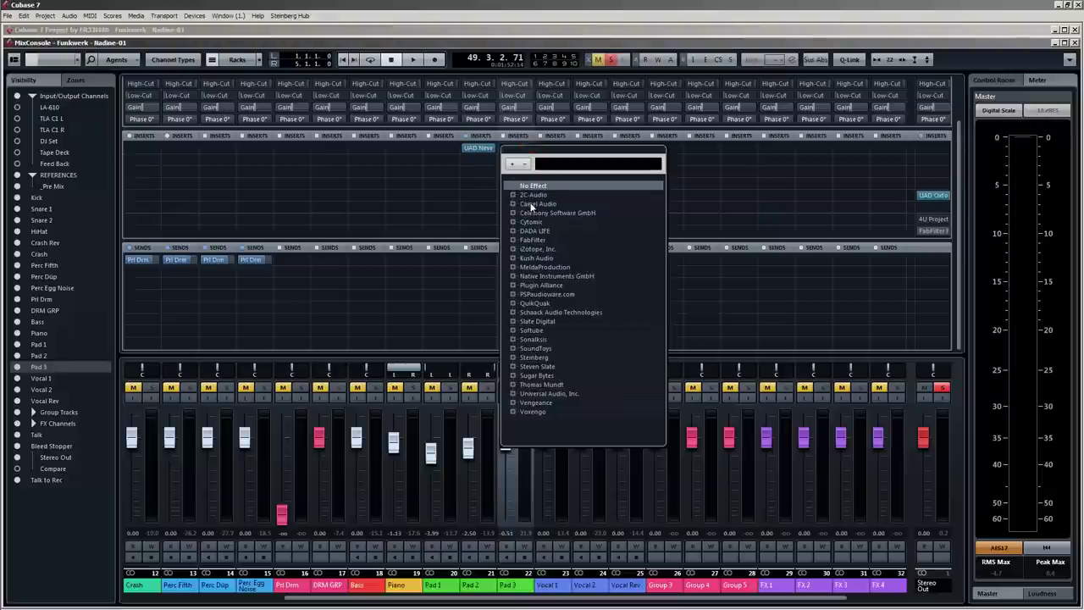
type("neve")
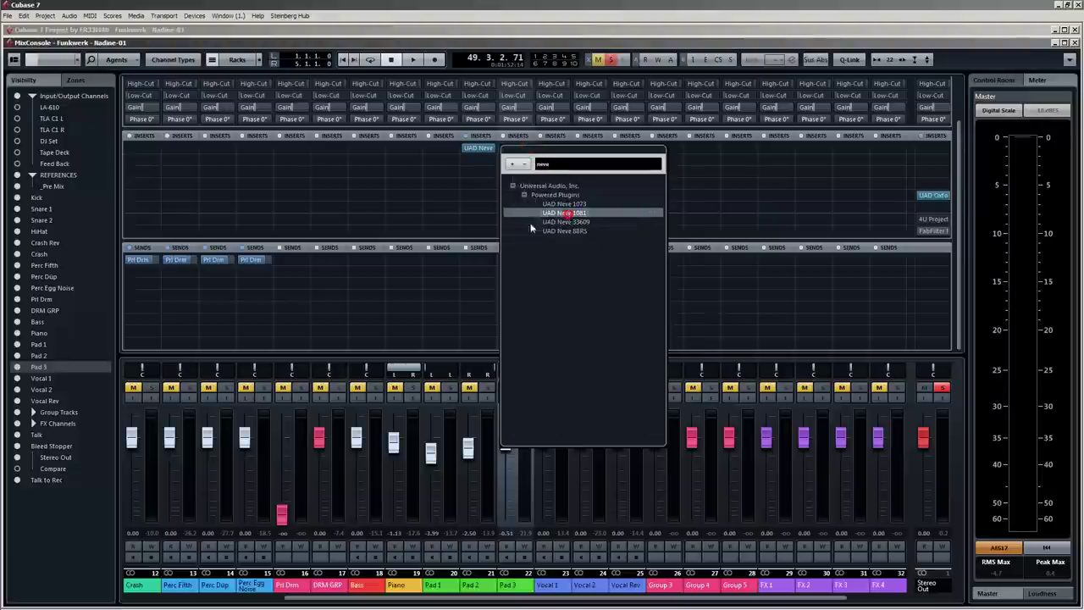
left_click(549, 215)
left_click_drag(633, 398, 641, 260)
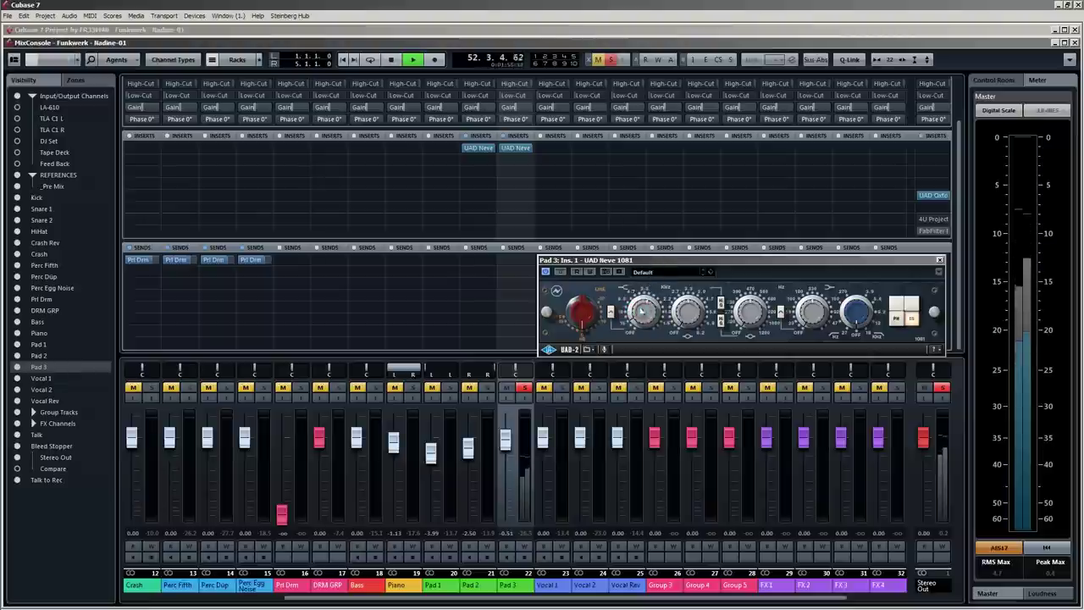
Restart playback, adjust the low-mid band of Pad 3's Neve 1081, and close the plug-in window.
key("space")
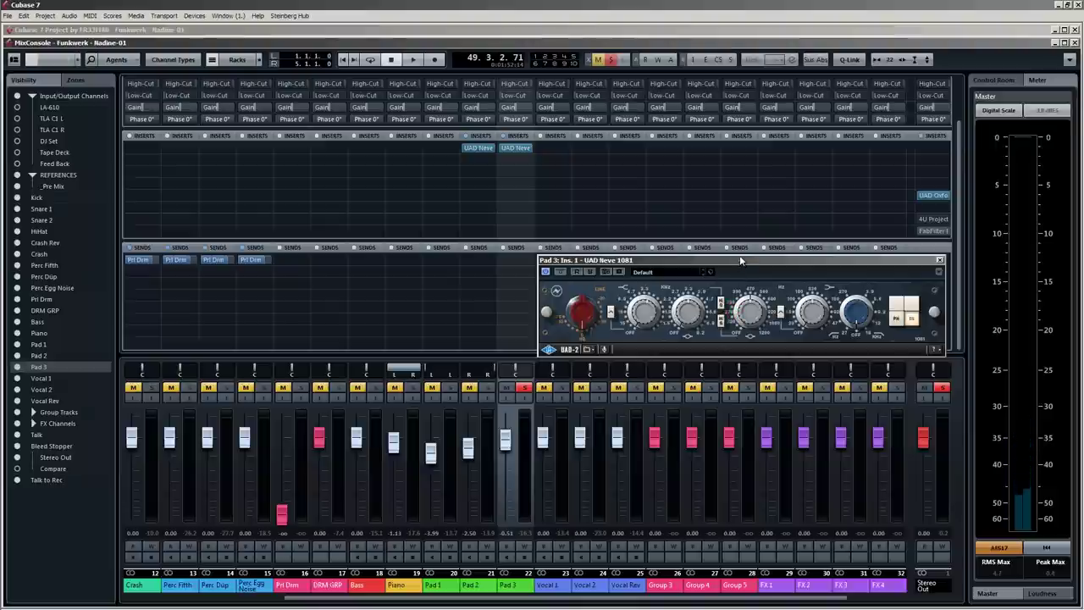
key("space")
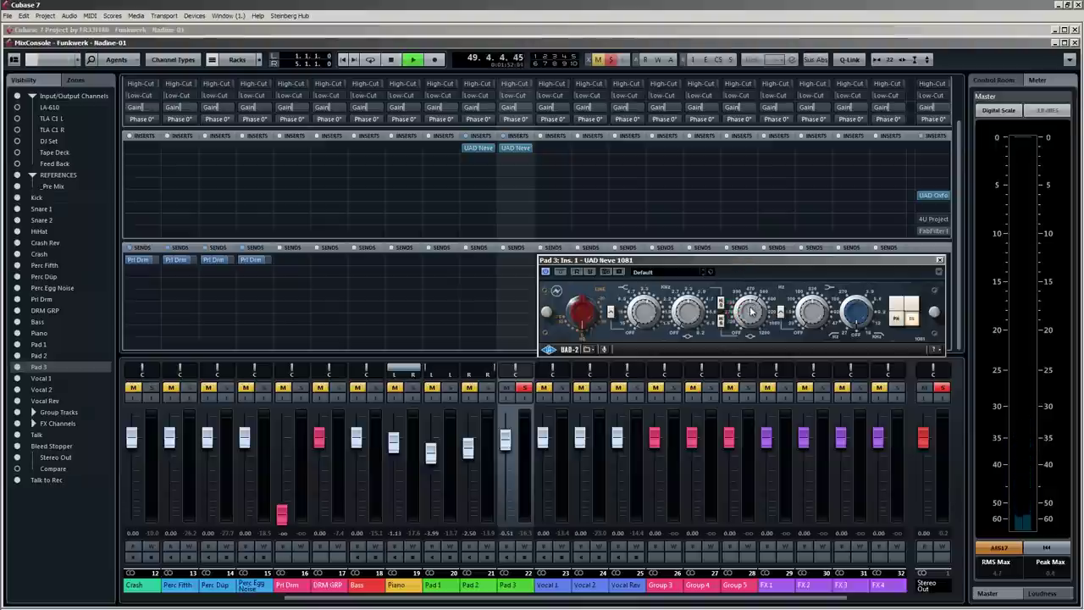
left_click_drag(750, 307, 752, 333)
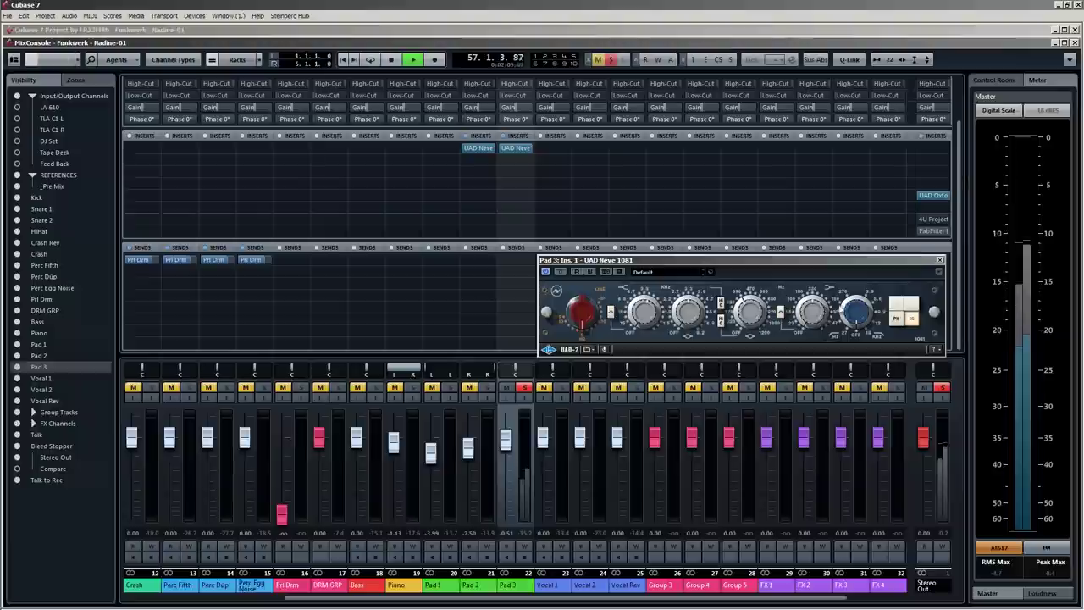
left_click(940, 261)
Clear Pad 3's solo, replay the full mix, and lower Pad 3's fader to -2.24.
key("space")
key("s")
key("space")
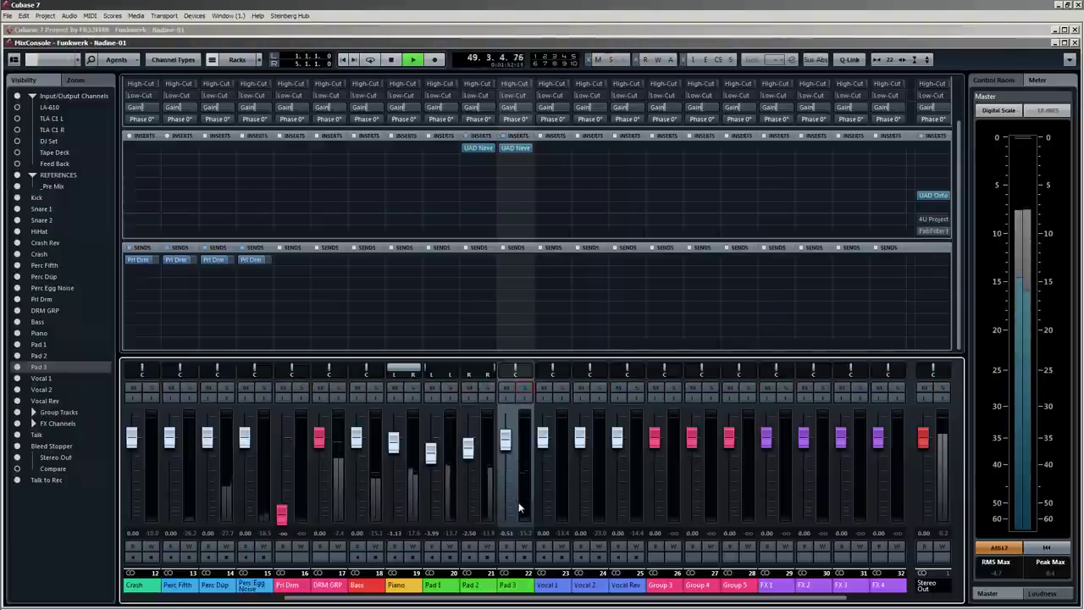
key("F3")
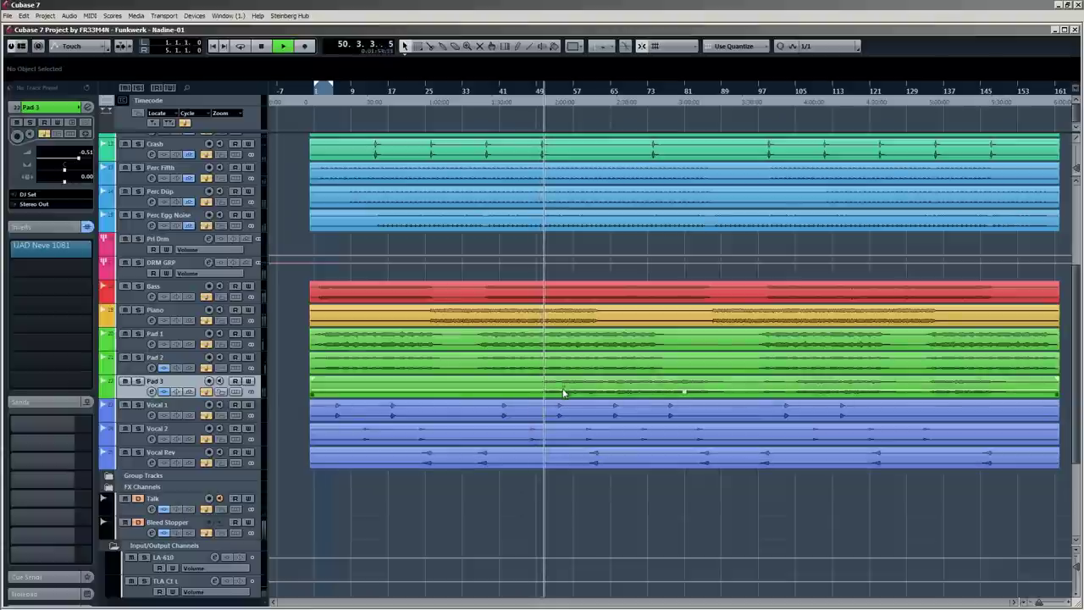
key("F3")
left_click_drag(501, 444, 502, 450)
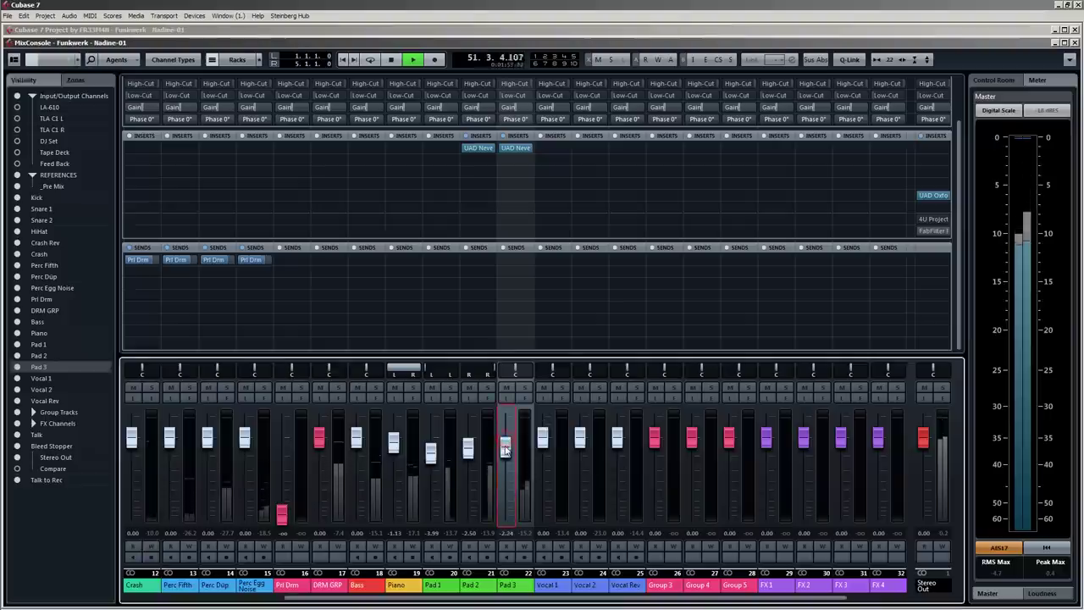
Solo Pad 3, switch its panner to Stereo Combined Panner, and narrow its stereo width almost to mono.
left_click(516, 388)
right_click(520, 374)
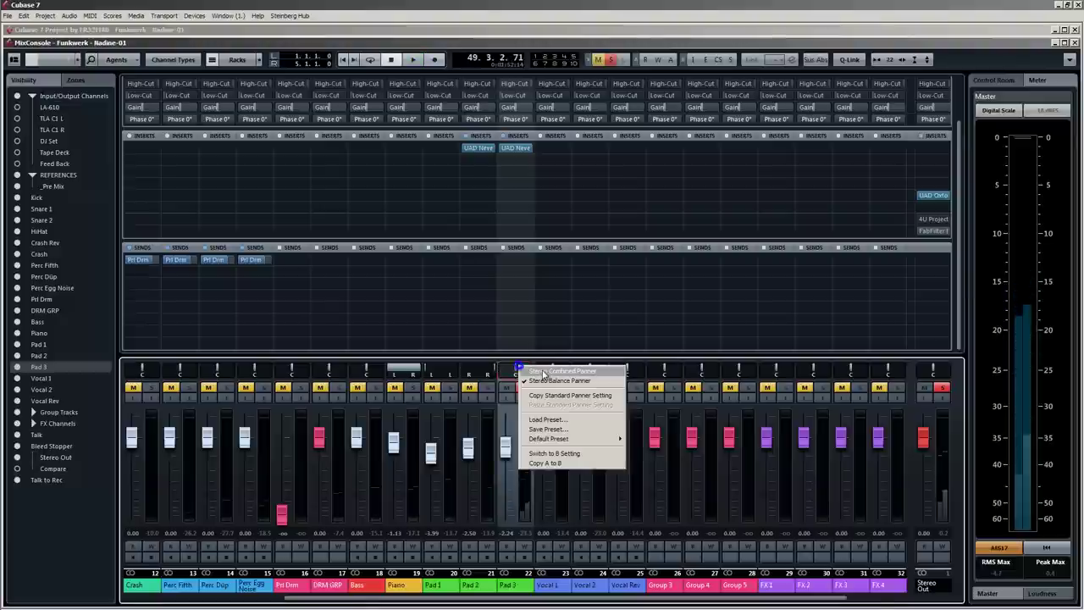
left_click(551, 390)
left_click_drag(516, 370, 519, 344)
left_click_drag(517, 302, 516, 298)
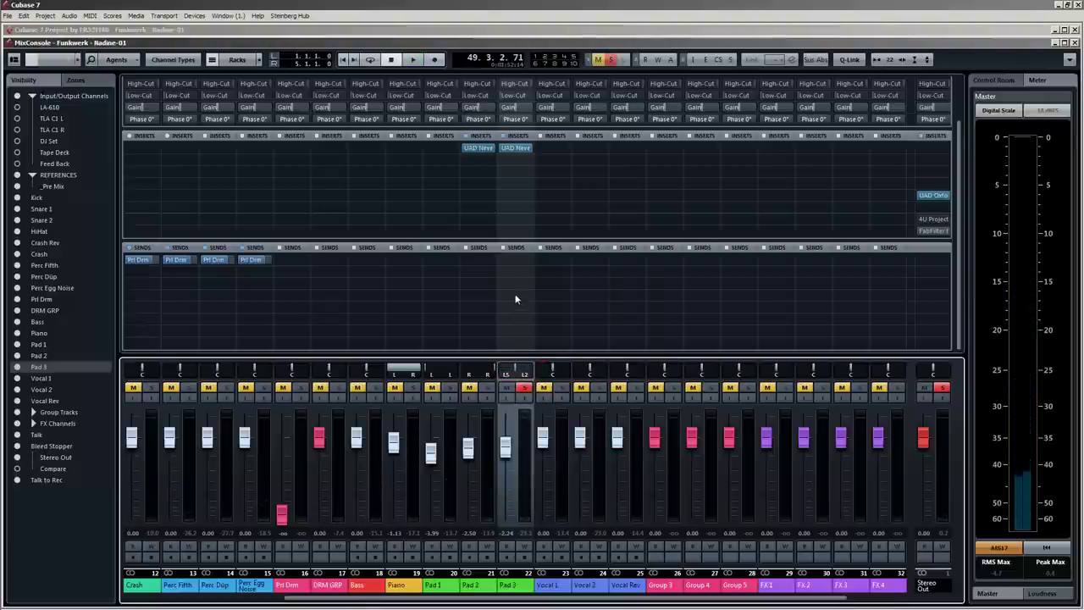
Clear Pad 3's solo, lower its fader to -3.34, and audition the narrowed pad in the full mix.
left_click(519, 388)
mouse_move(506, 447)
left_mouse_down()
mouse_move(506, 469)
mouse_move(506, 454)
left_mouse_up()
key("space")
key("space")
Reset Pad 3's panner to full stereo width and raise its fader to -1.00 during playback.
left_click(516, 369, "ctrl")
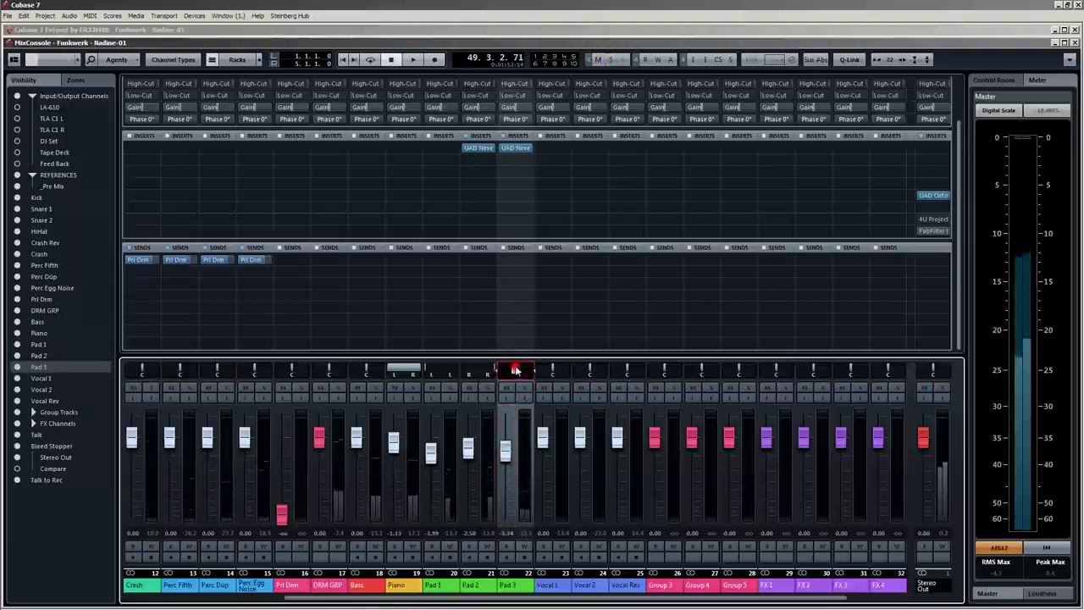
left_click(517, 370, "ctrl")
key("space")
left_click_drag(506, 455, 506, 453)
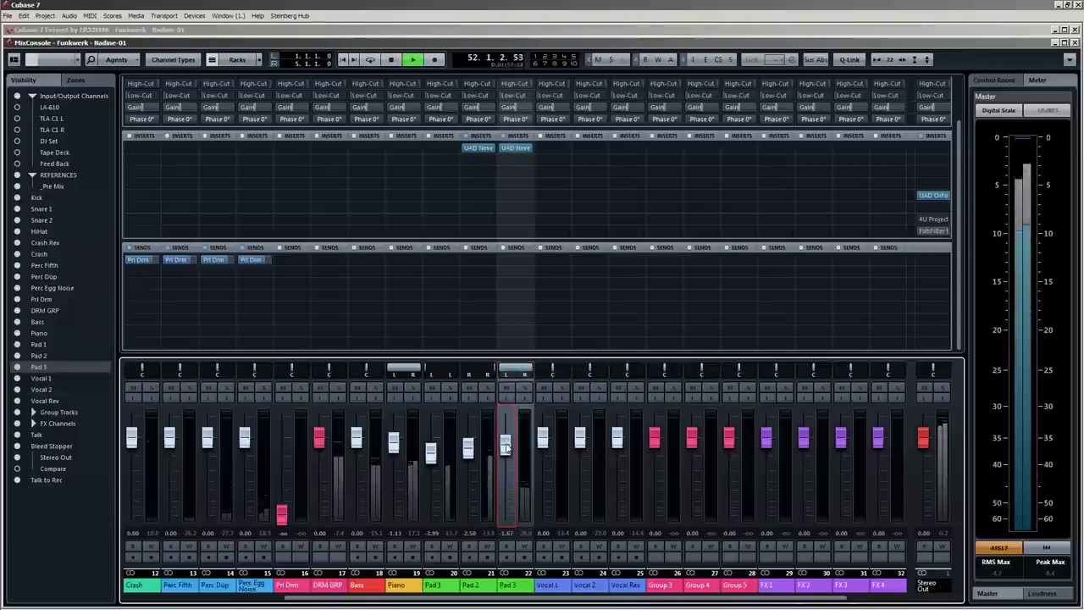
left_click_drag(506, 449, 506, 447)
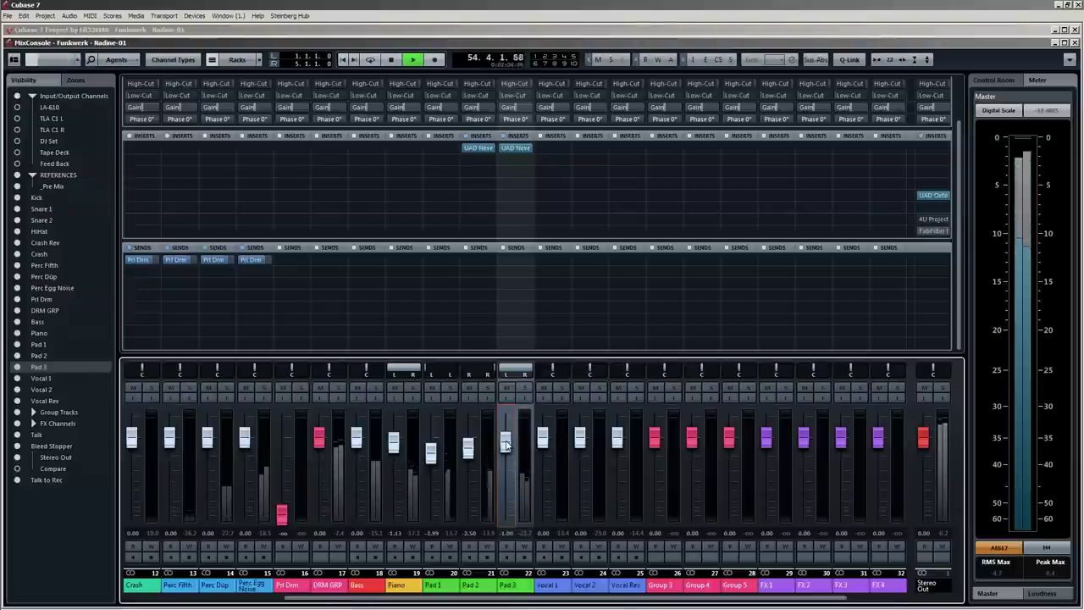
Bypass and remove the Neve 1081 from Pad 3, and set Pad 3's fader to -1.67.
left_click(500, 149)
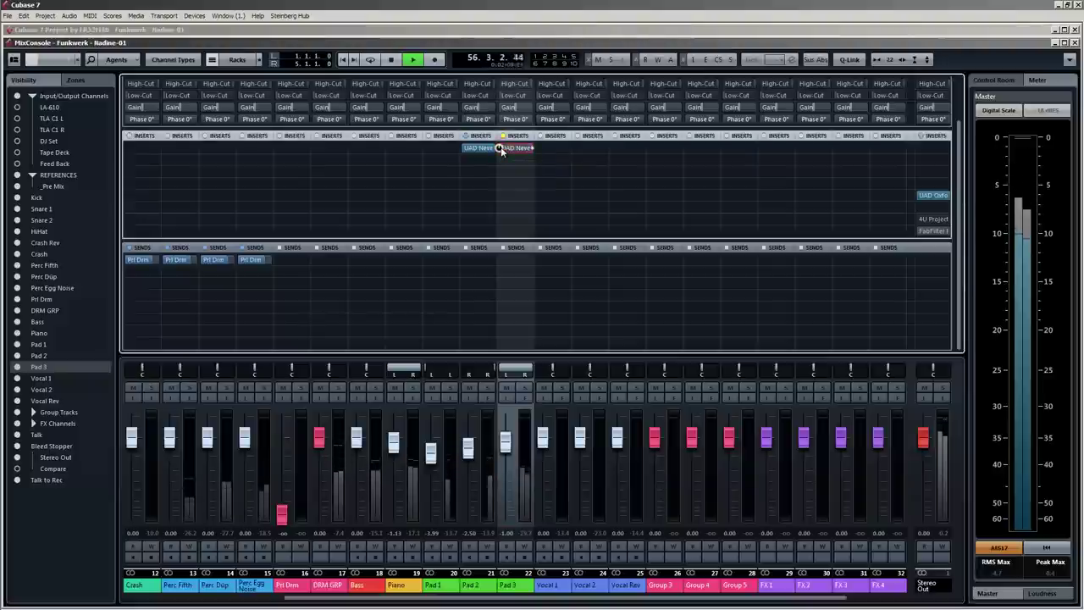
left_click(534, 150)
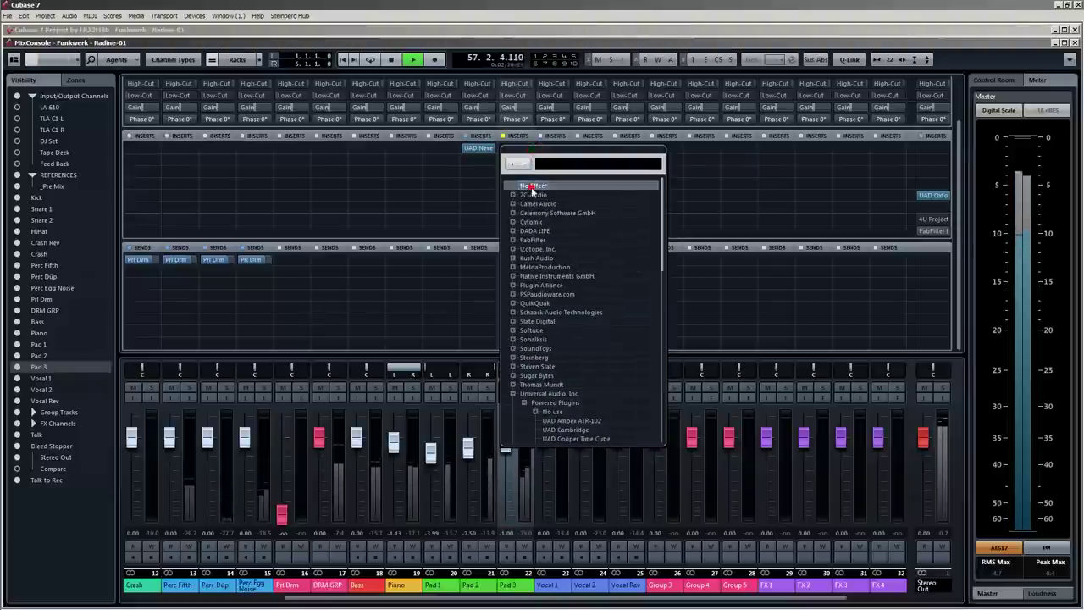
left_click(531, 188)
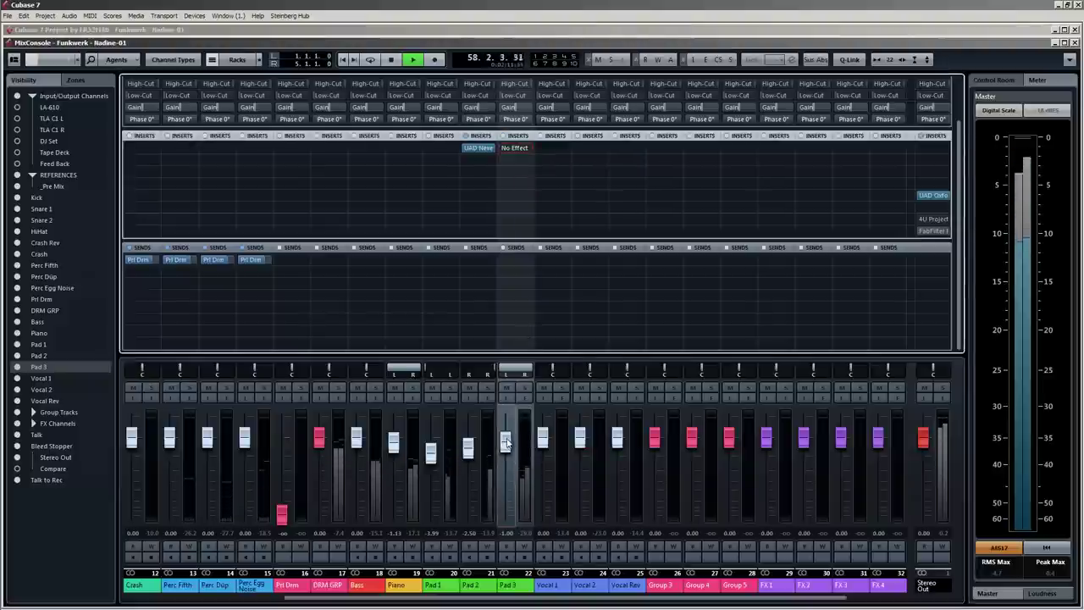
left_click_drag(505, 442, 506, 447)
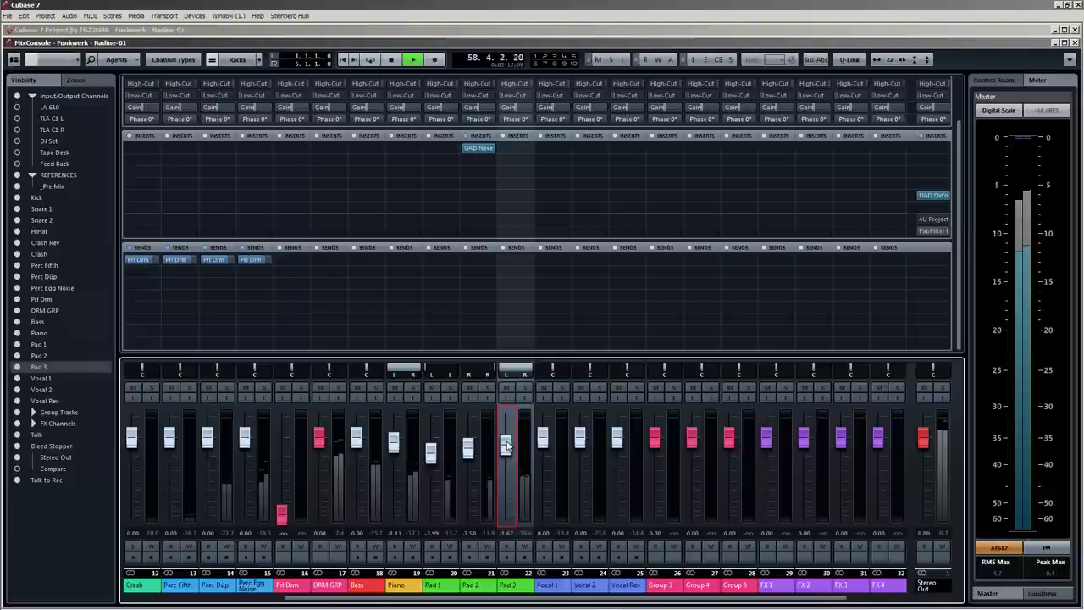
Raise Pad 3's fader to -1.13 and narrow its panner to L72/R72 while the mix plays.
left_click(916, 231)
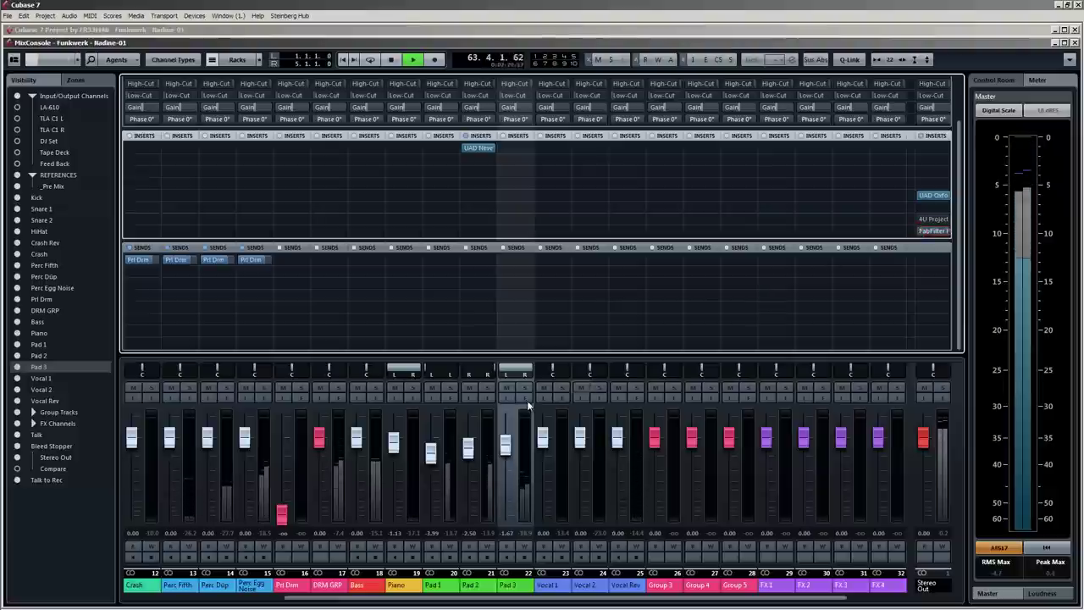
left_click_drag(505, 446, 505, 442)
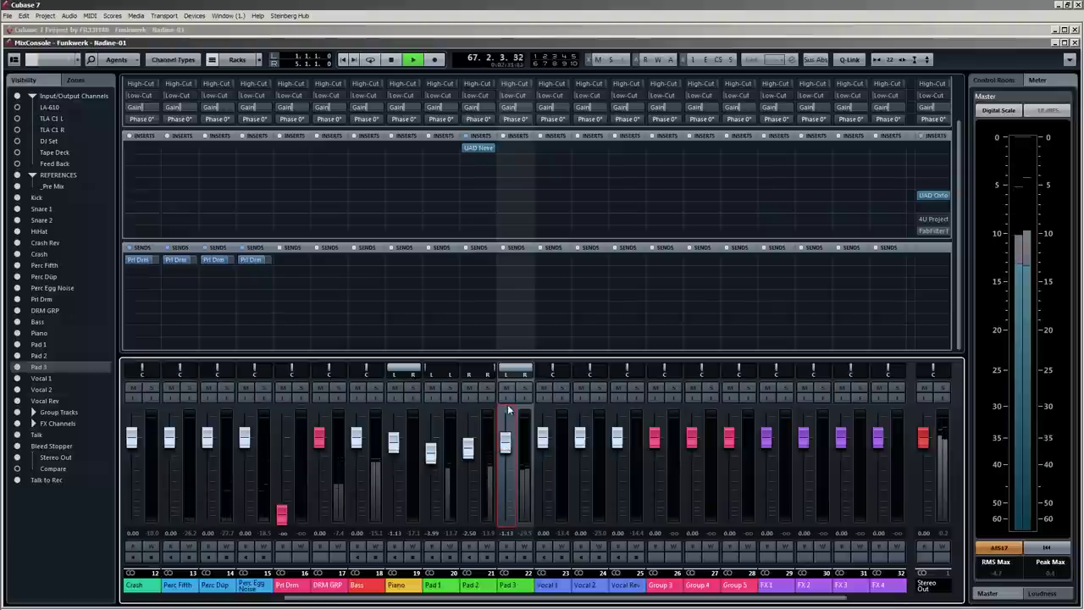
left_click_drag(517, 368, 518, 347)
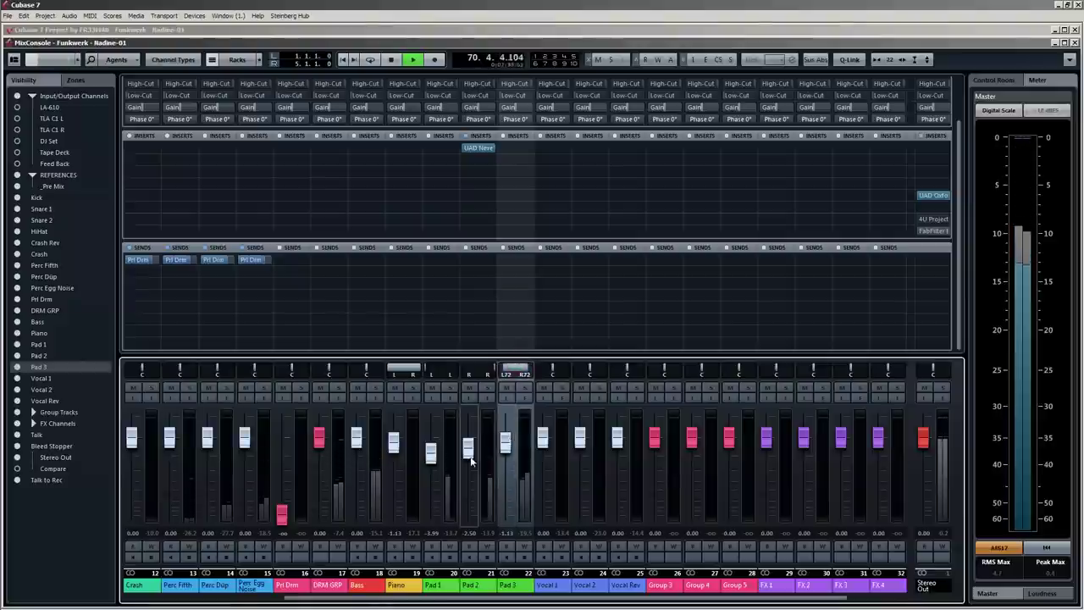
Lower Pad 1's fader to -5.20 and Pad 2's to -4.22 during playback, toggling the Stereo Out FabFilter insert for comparison.
left_click_drag(468, 450, 474, 461)
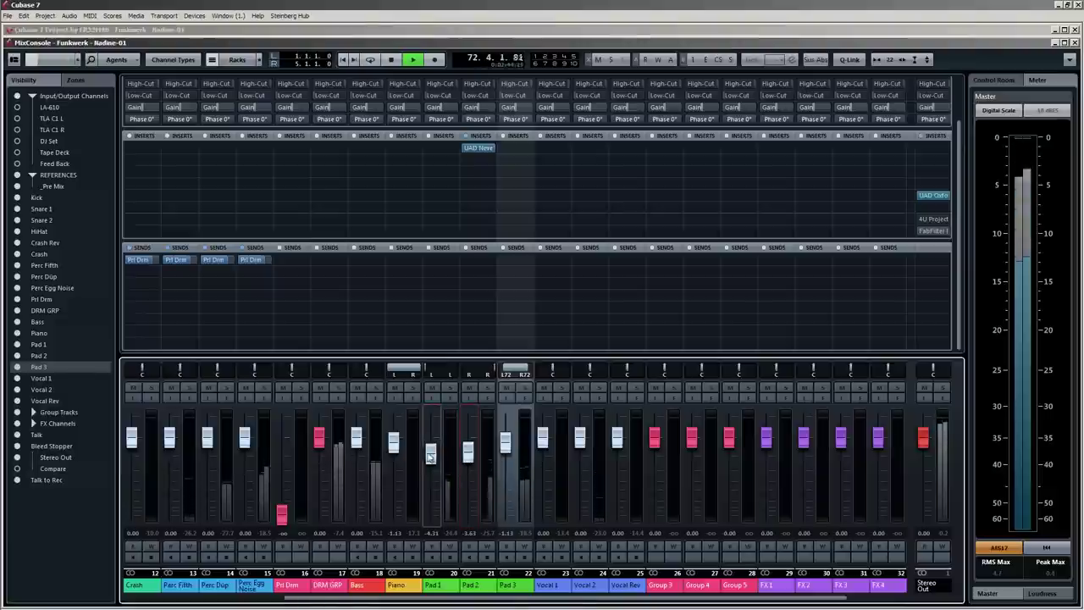
scroll(471, 454, "down", 1)
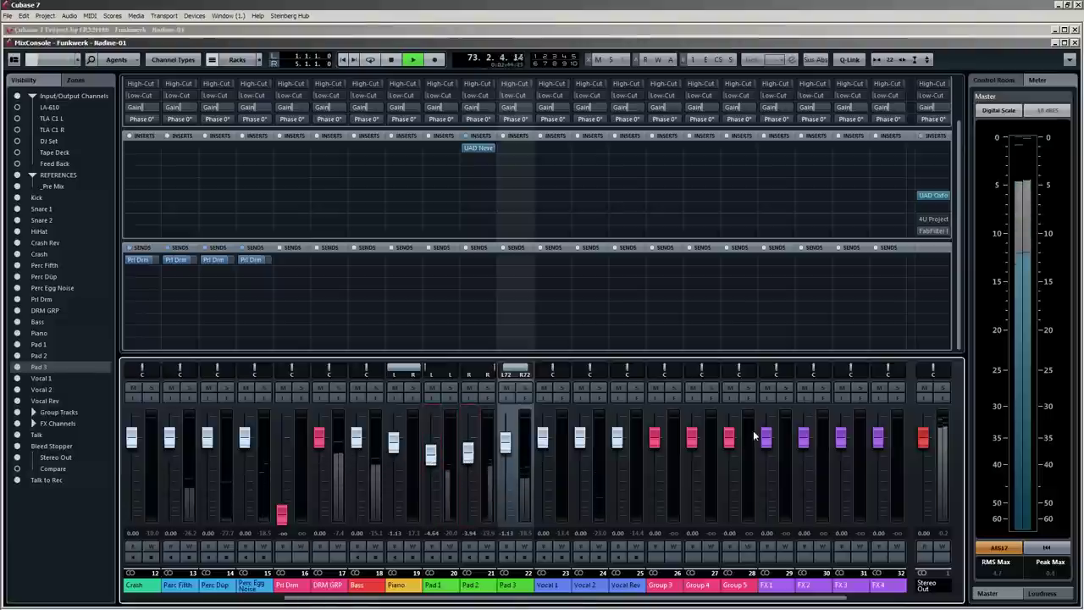
left_click(916, 232)
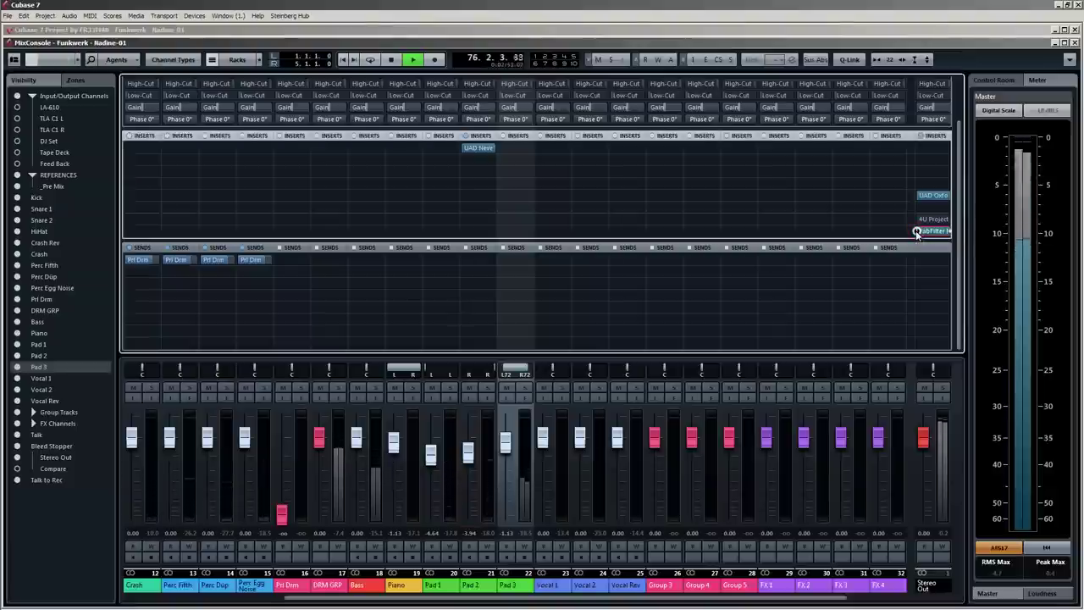
left_click(916, 233)
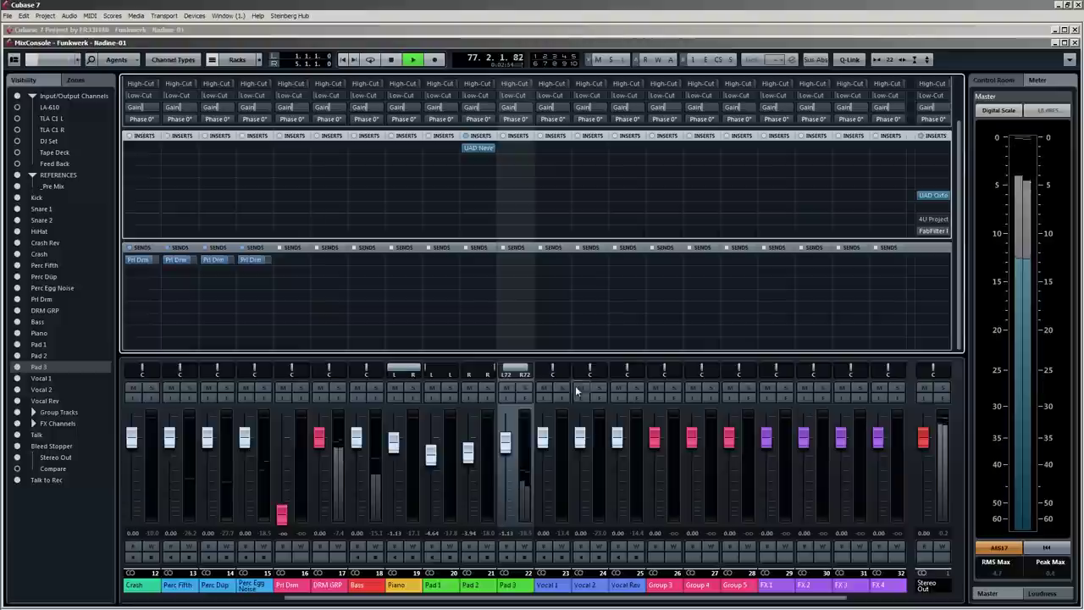
left_click(505, 446)
key("space")
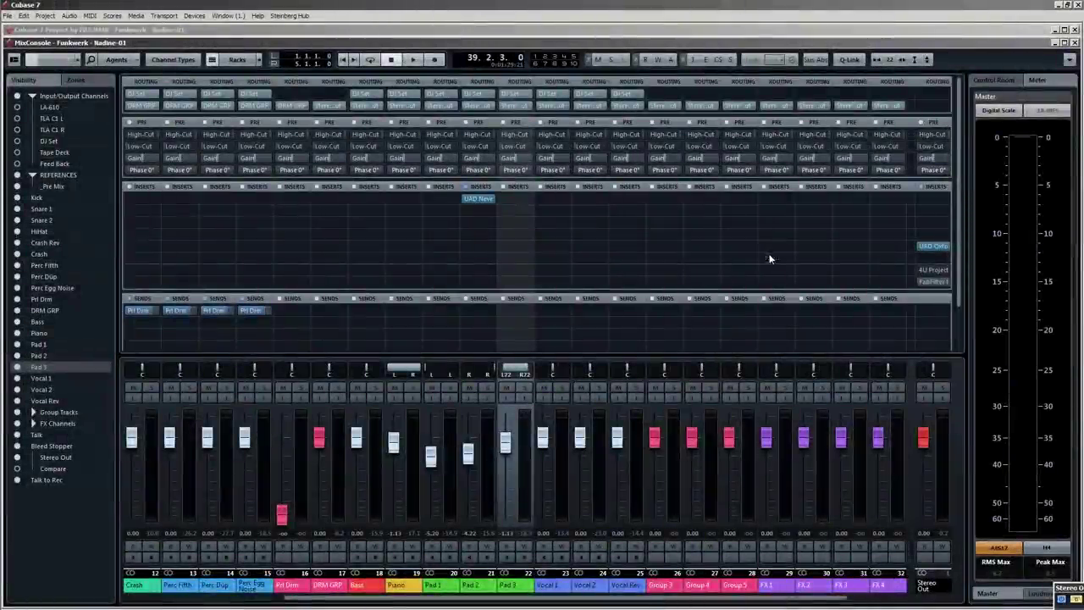
Insert the UAD EMT 140 plate reverb in the first insert slot of the first FX channel.
left_click(792, 198)
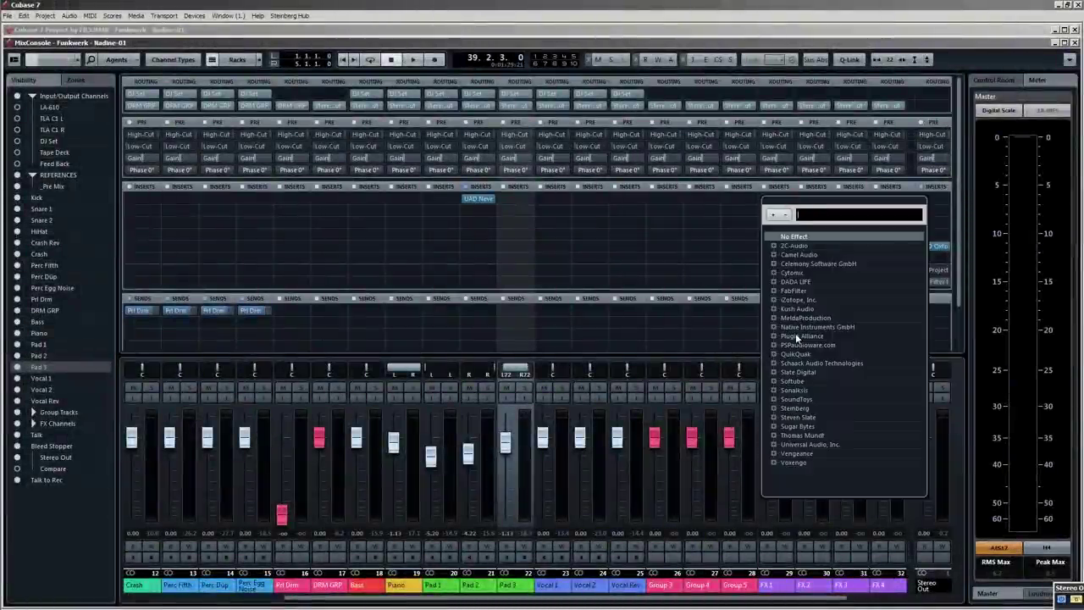
type("emt")
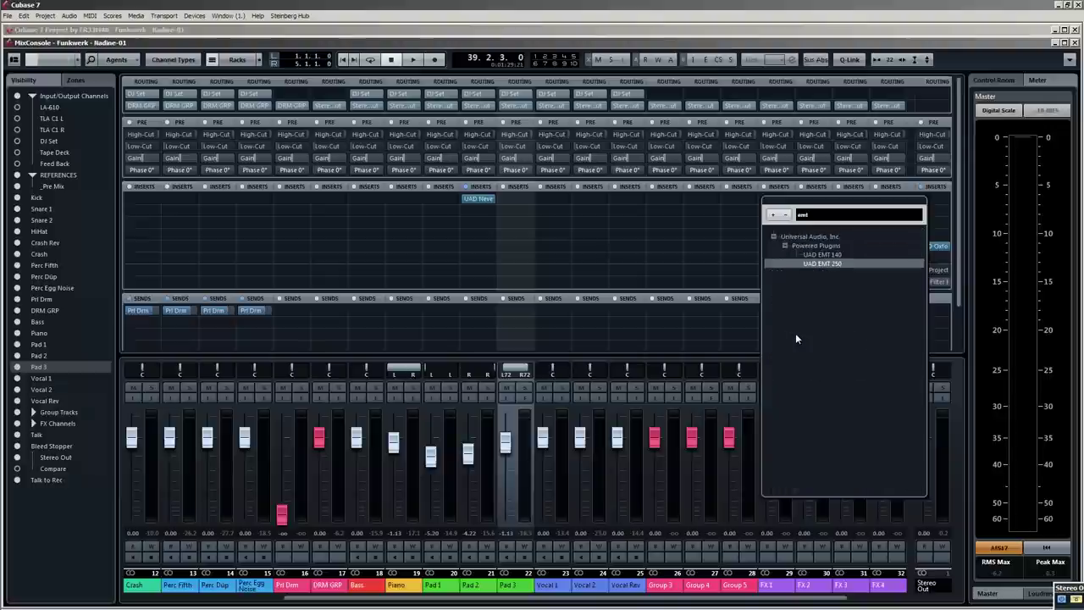
type("140")
left_click(819, 255)
left_click_drag(532, 135, 301, 137)
Rename the first FX channel as FX Vrb Pads and move the EMT 140 window clear of the sends.
double_click(777, 587)
type("FX Vrb Pads")
key("Return")
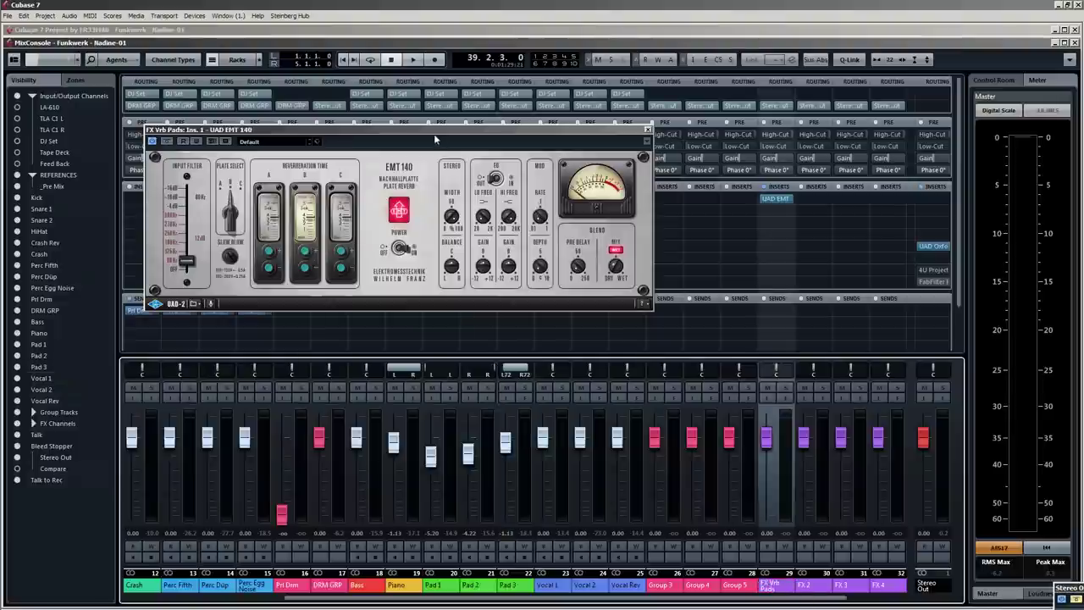
left_click_drag(435, 136, 676, 223)
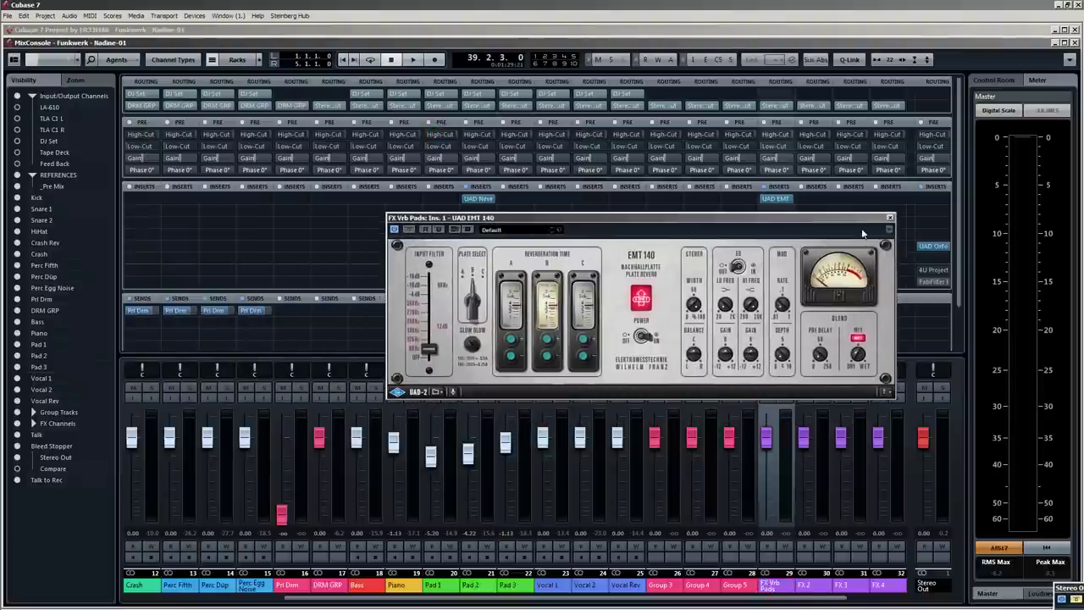
left_click_drag(858, 222, 864, 93)
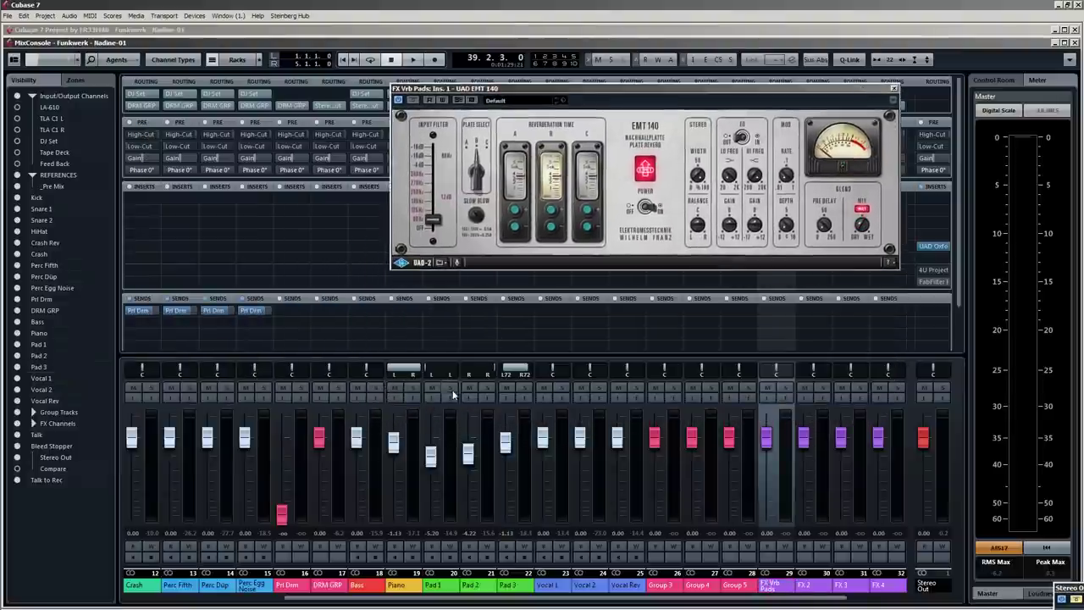
Select Pad 1 to Pad 3 together and route their first send to FX Vrb Pads, with the sends activated.
left_click(445, 577)
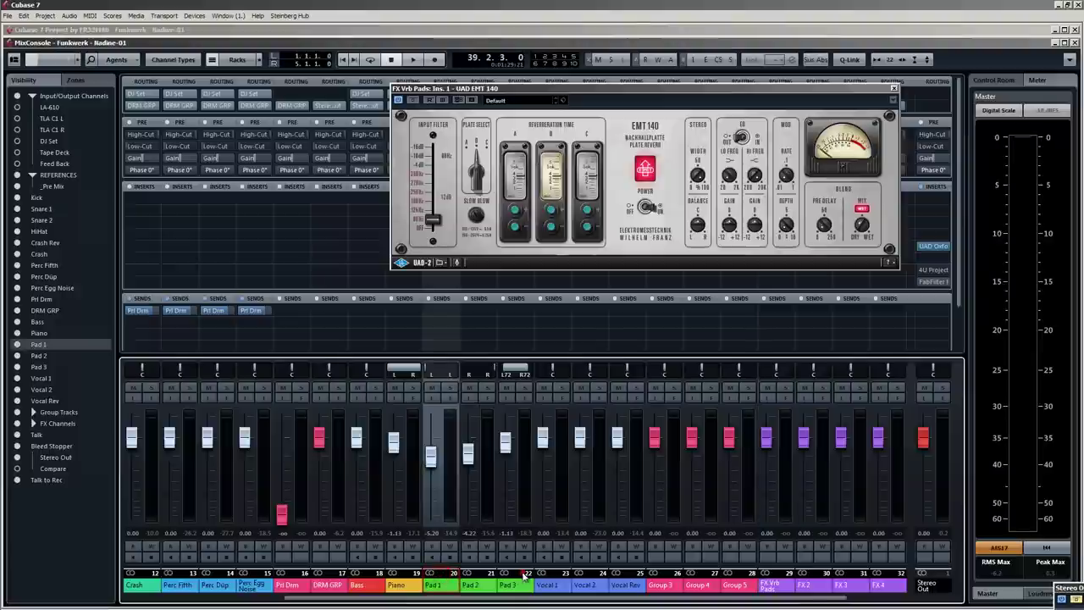
left_click(521, 577, "shift")
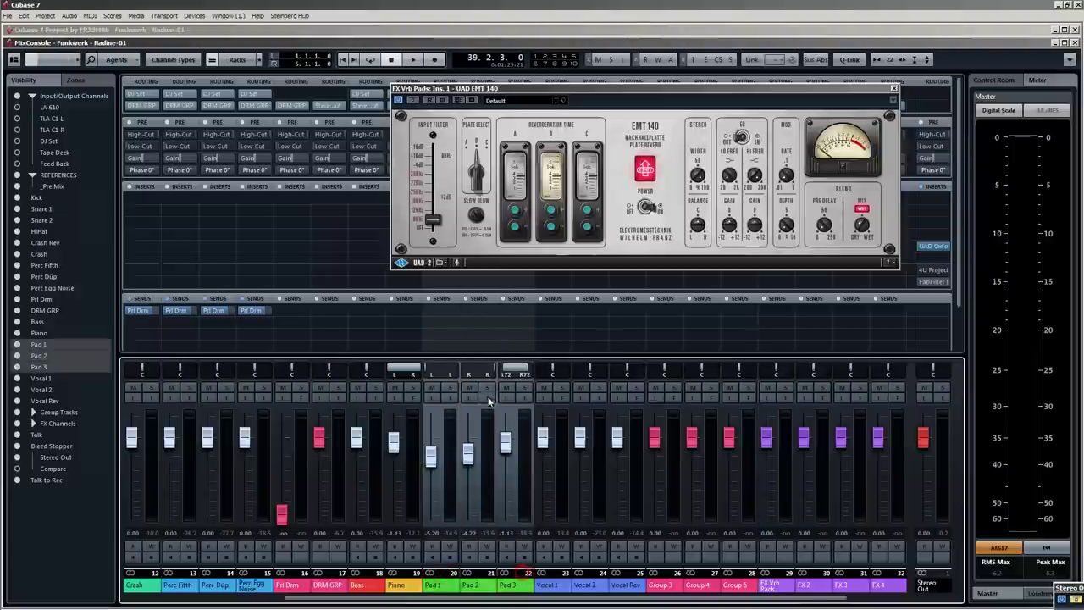
left_click(458, 312)
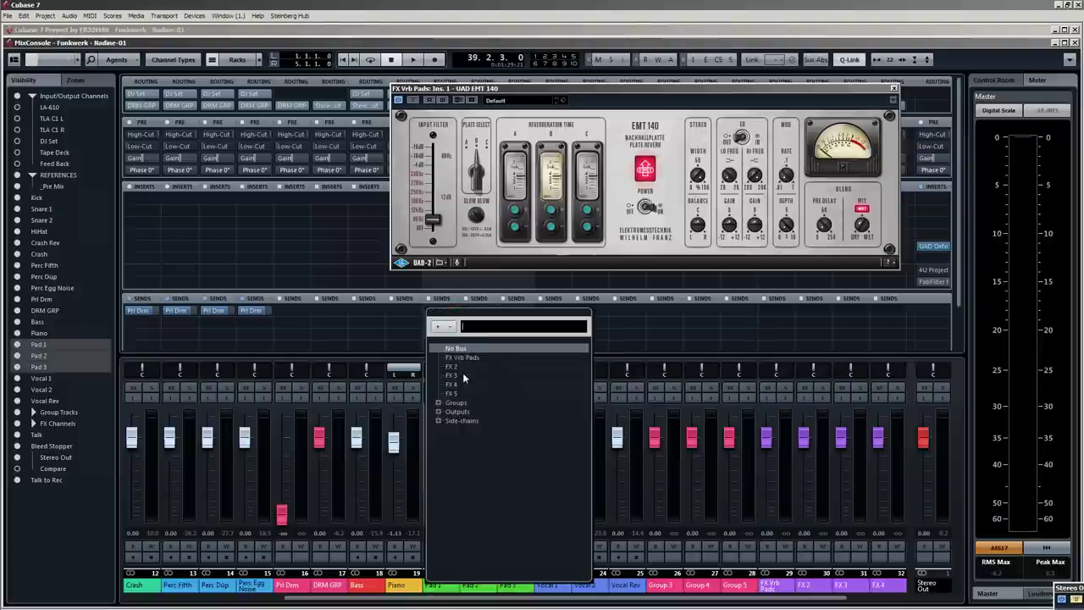
left_click(460, 360)
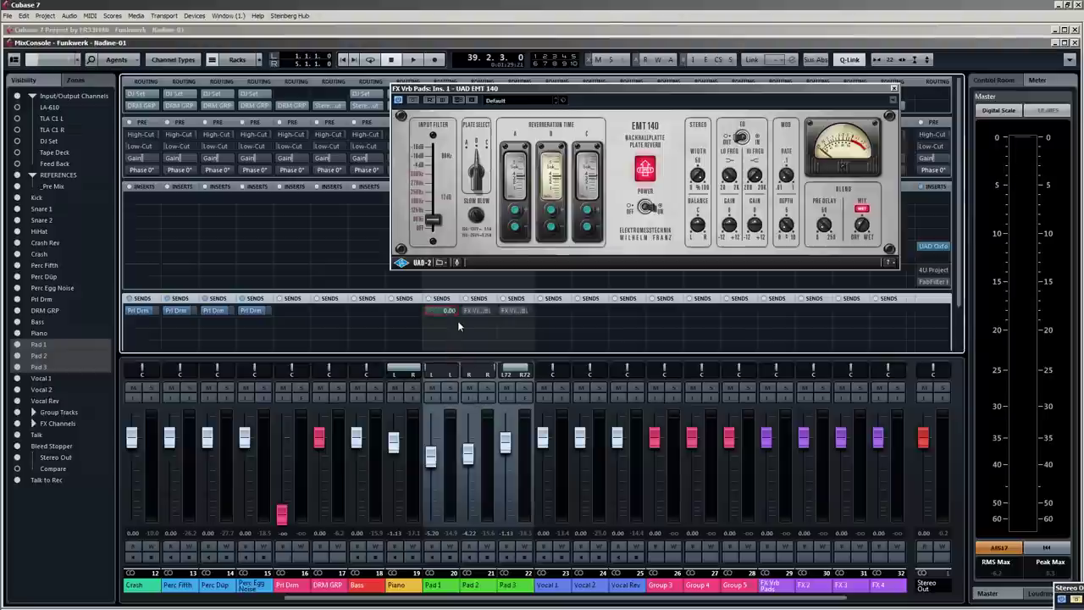
left_click(426, 311)
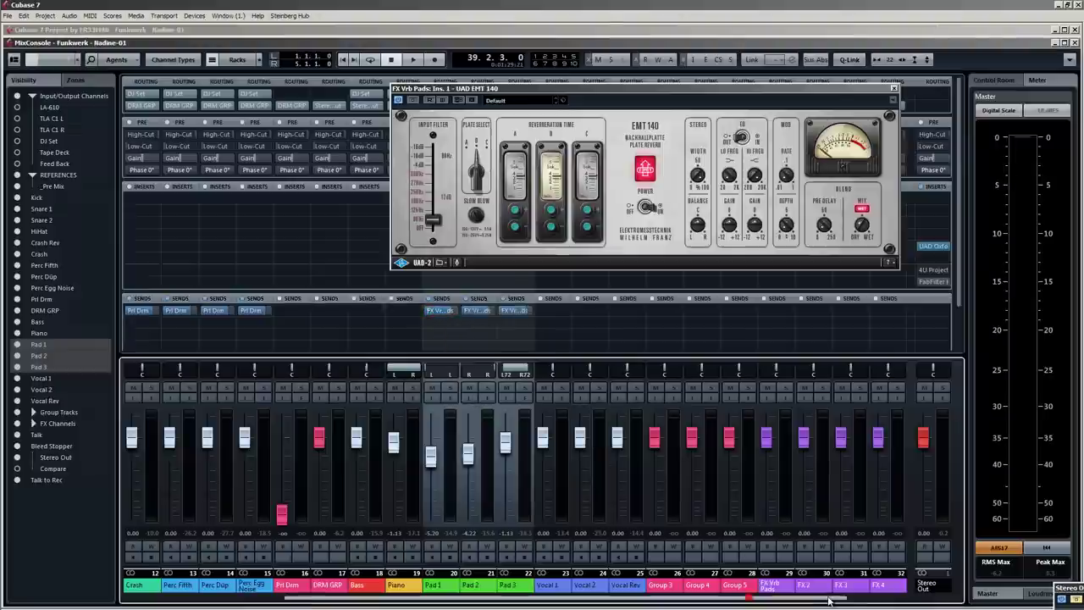
Solo FX Vrb Pads during playback and raise its fader to 6.02 to audition the reverb with the pads.
scroll(749, 600, "right", 3)
key("space")
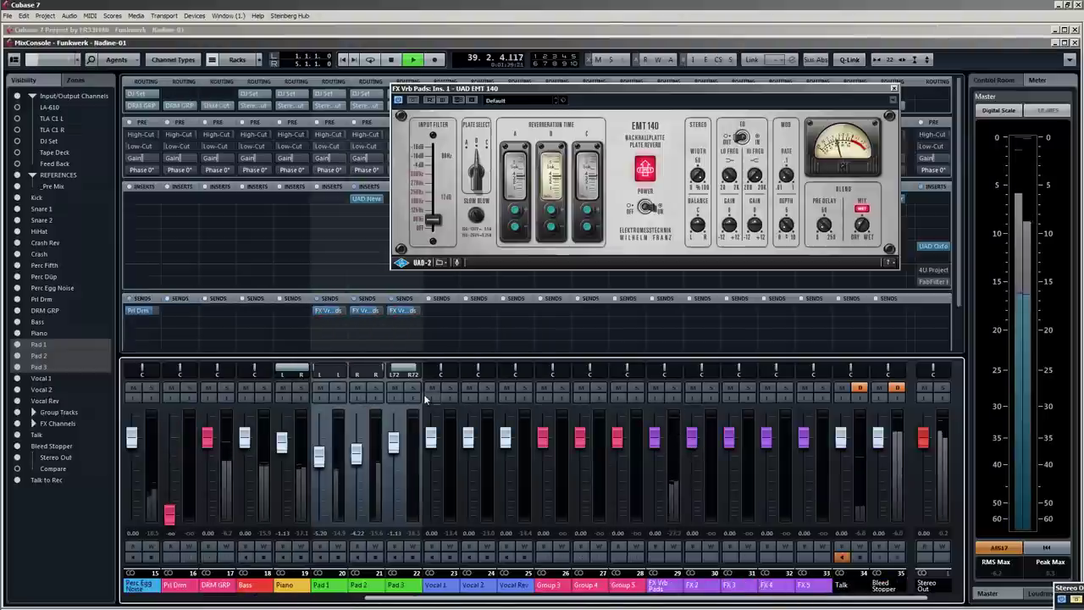
left_click(674, 389)
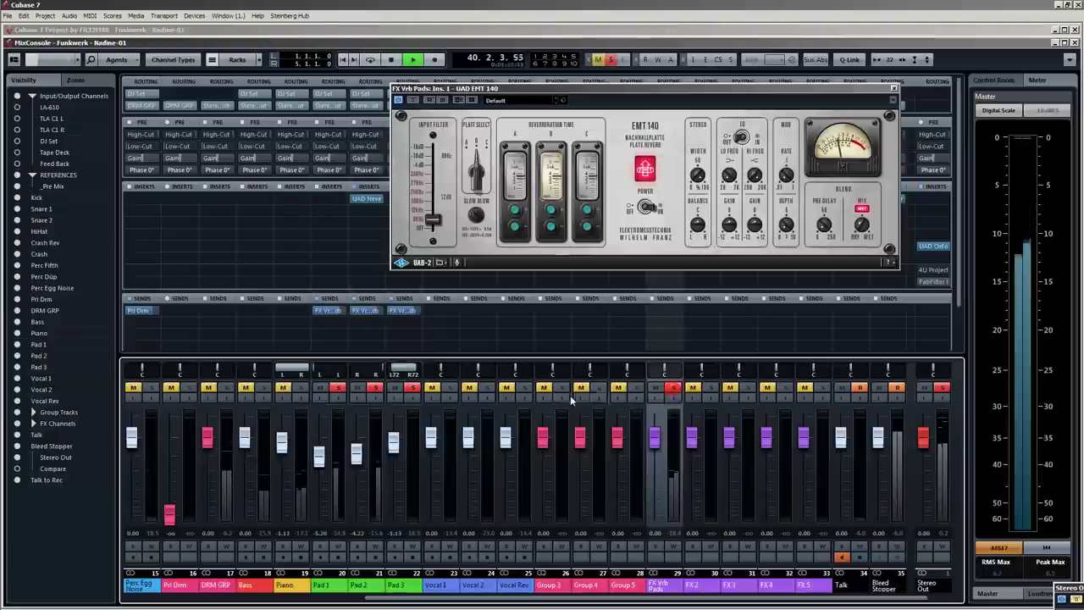
left_click_drag(654, 439, 654, 412)
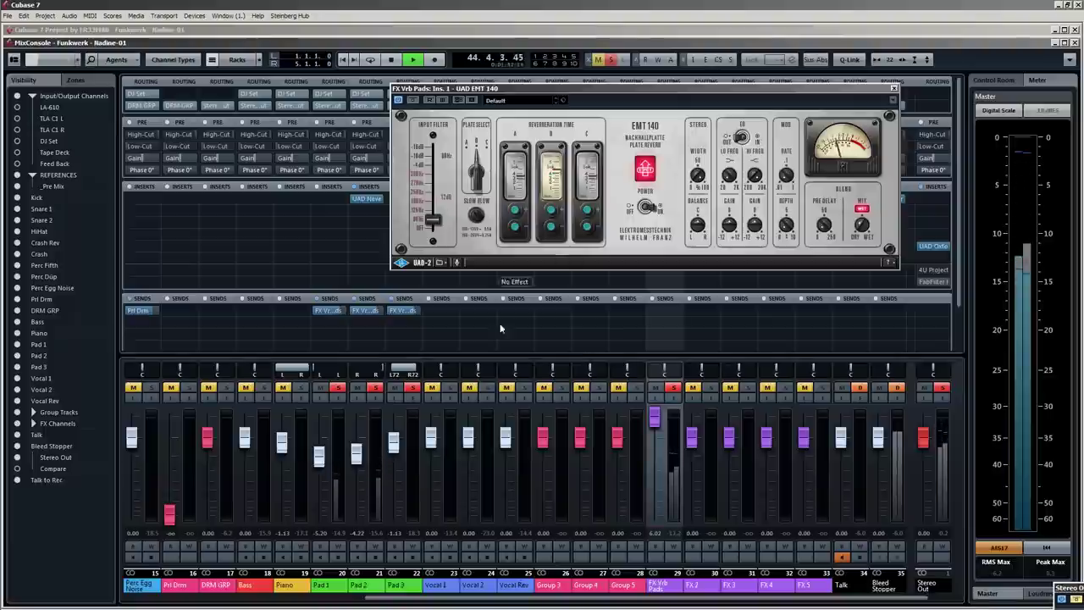
key("space")
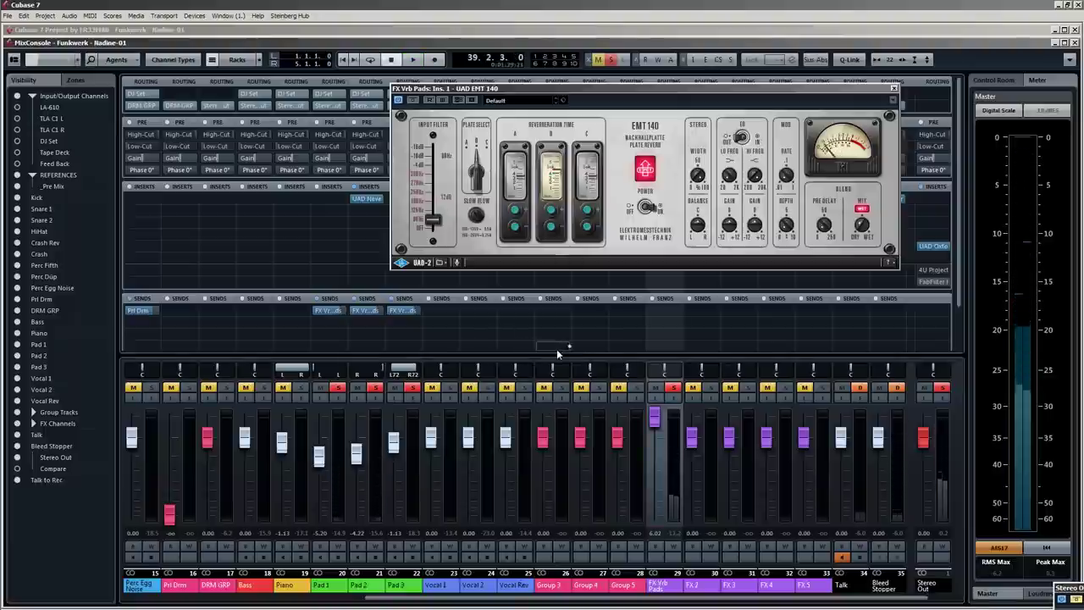
Switch on the EMT 140's EQ while replaying the soloed pad reverb in short passes.
key("space")
key("space")
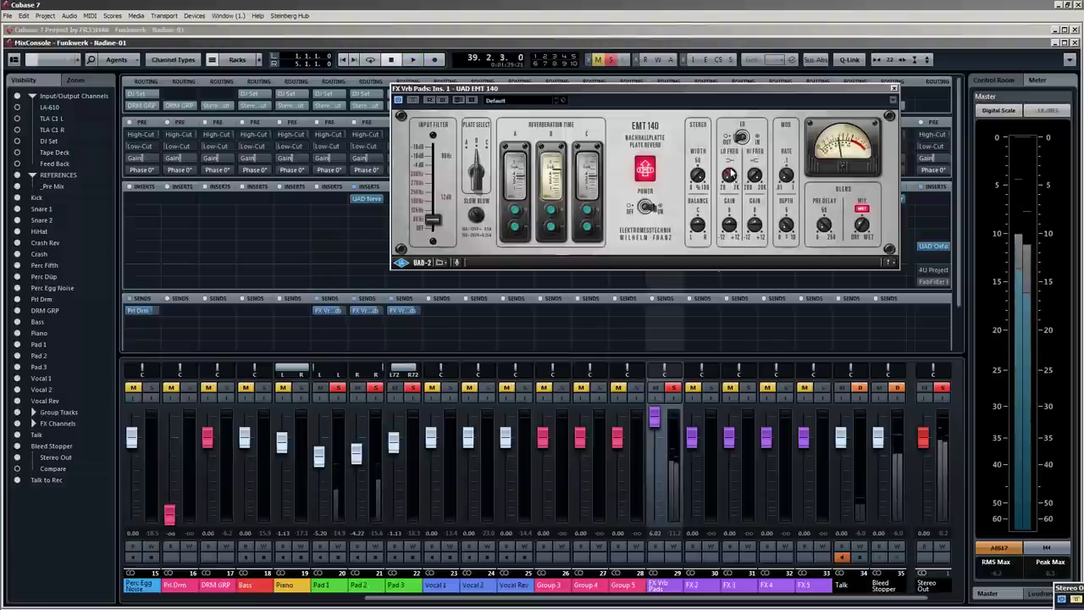
key("space")
left_click(741, 138)
key("space")
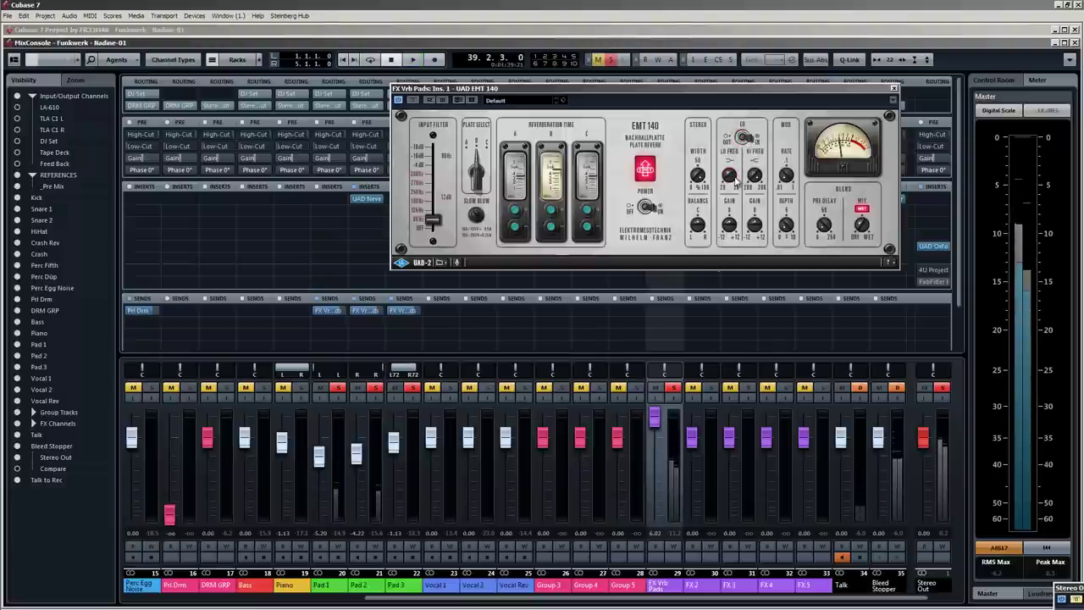
key("space")
key("space")
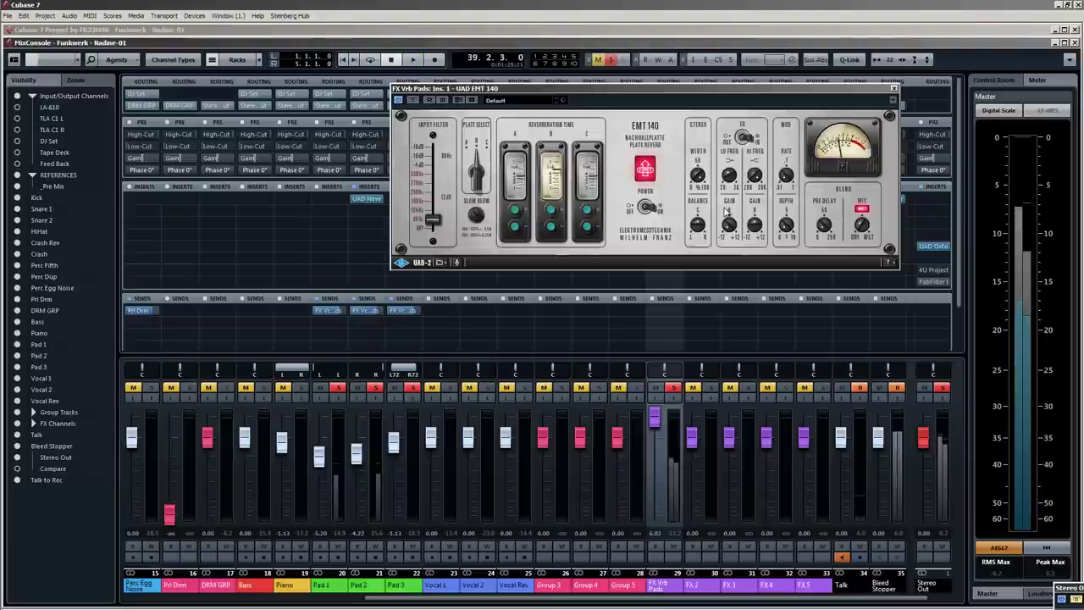
Adjust the EMT 140's low EQ frequency and turn down its low gain, replaying the soloed pads between changes.
left_click(729, 170)
key("space")
left_click_drag(731, 165, 733, 184)
key("space")
mouse_move(730, 225)
left_mouse_down()
mouse_move(733, 205)
mouse_move(734, 242)
left_mouse_up()
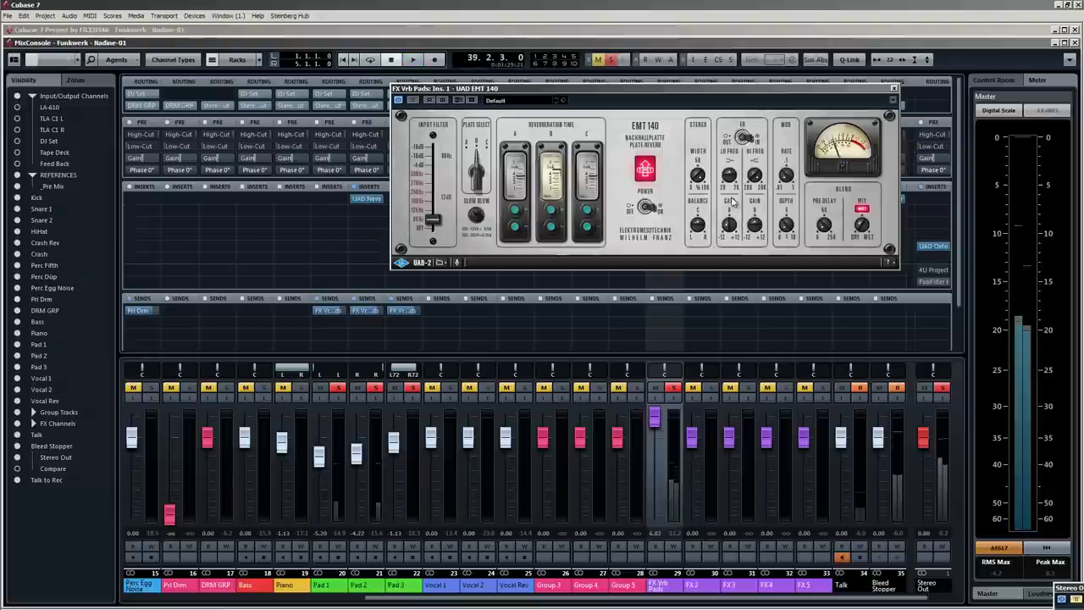
key("space")
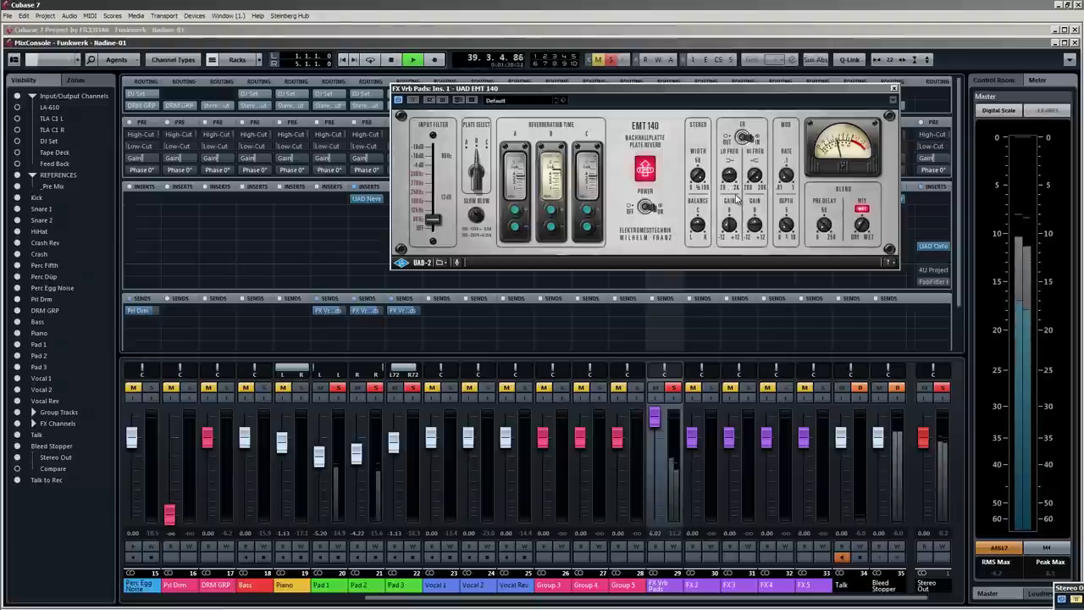
key("space")
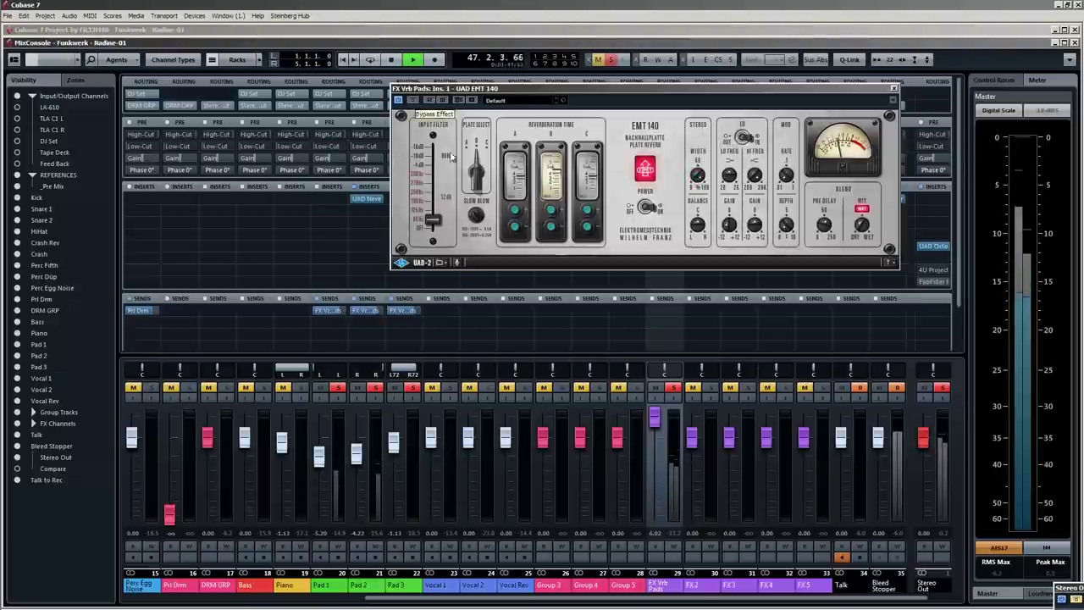
Clear FX Vrb Pads' solo, compare the full mix with the reverb muted and unmuted, and lower its fader to 0.00.
left_click(673, 388)
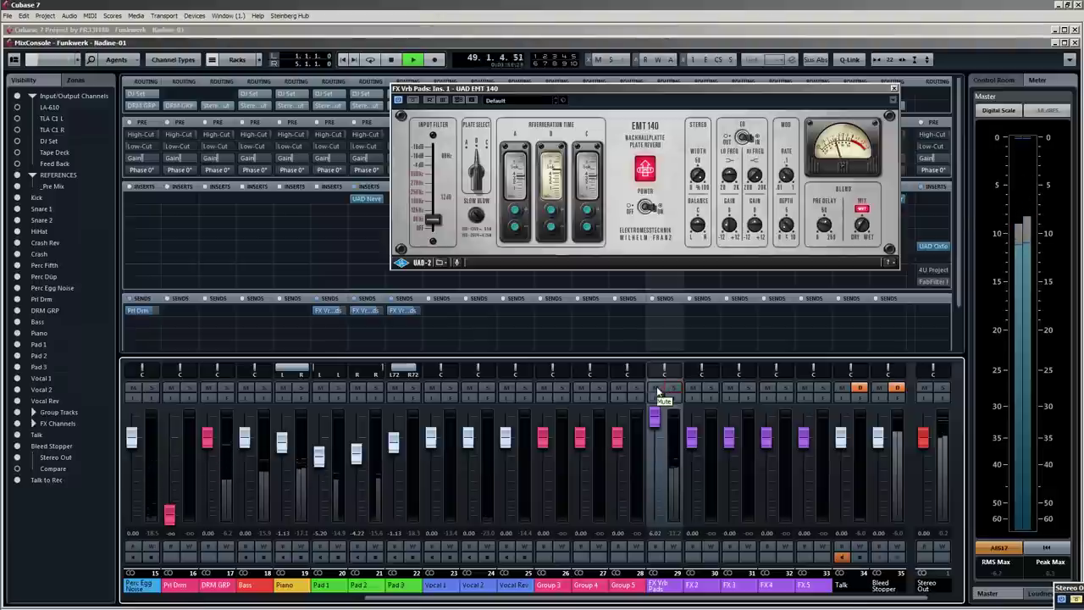
left_click(657, 388)
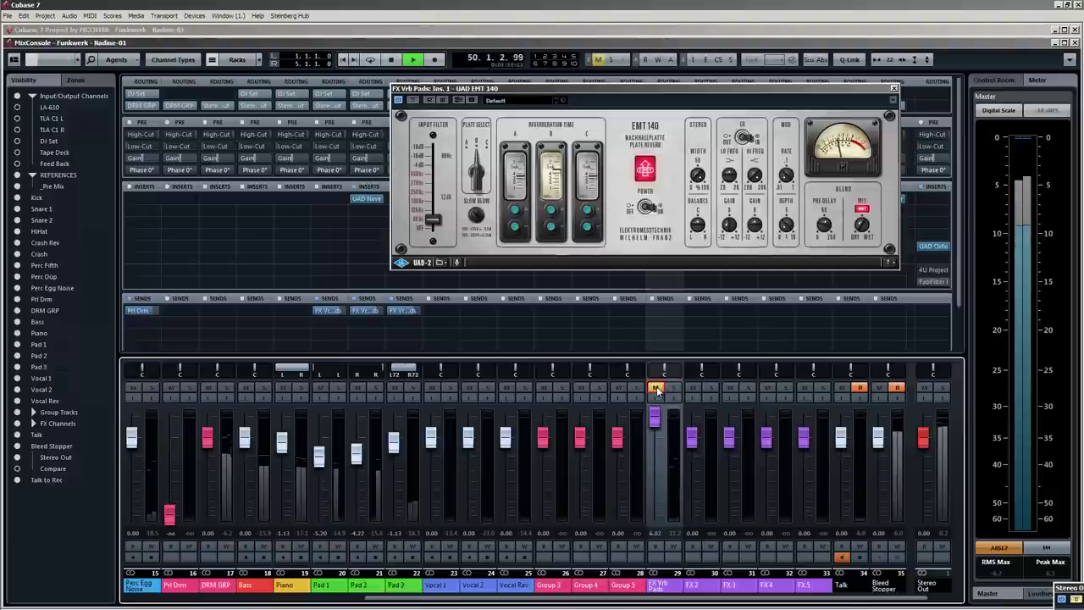
left_click(658, 389)
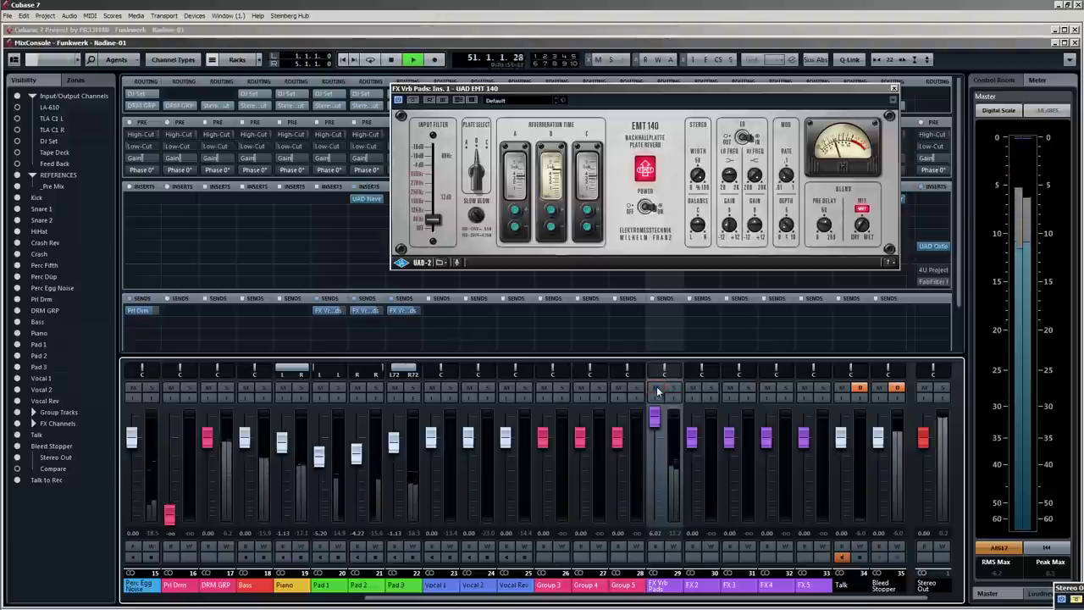
left_click_drag(657, 416, 655, 438)
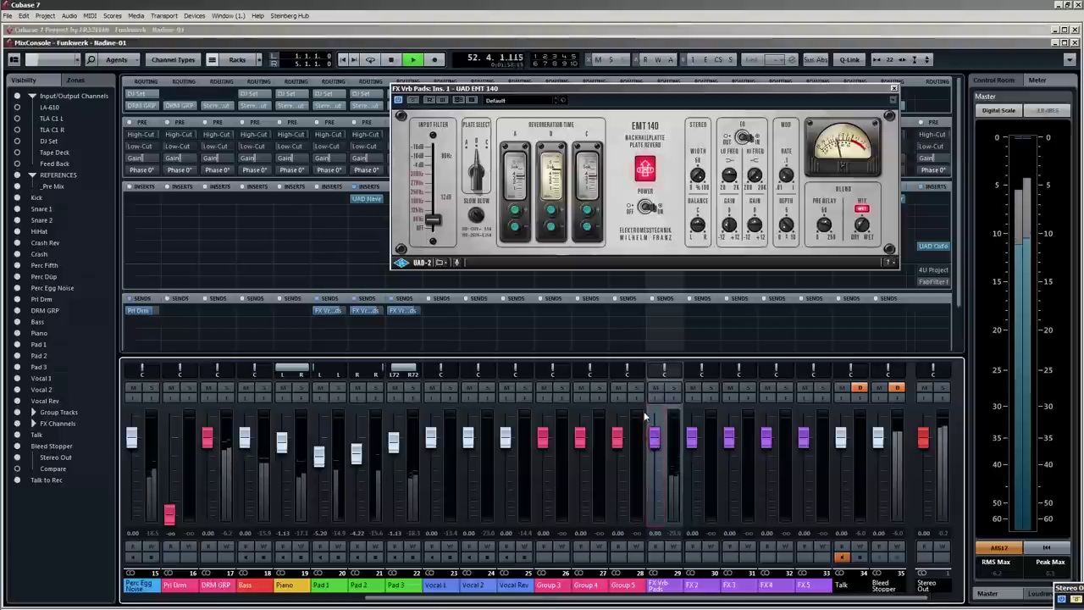
Lower Pad 3's send to FX Vrb Pads to -6.37, and toggle the reverb channel's mute to compare.
left_click(410, 312)
left_click_drag(389, 347, 392, 348)
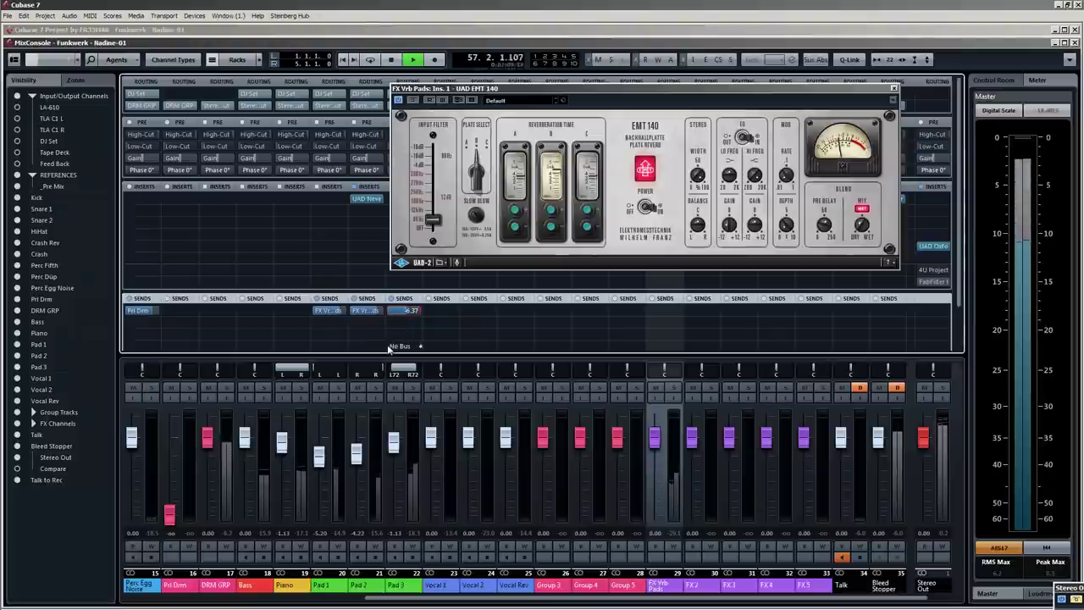
left_click(655, 389)
left_click(656, 389)
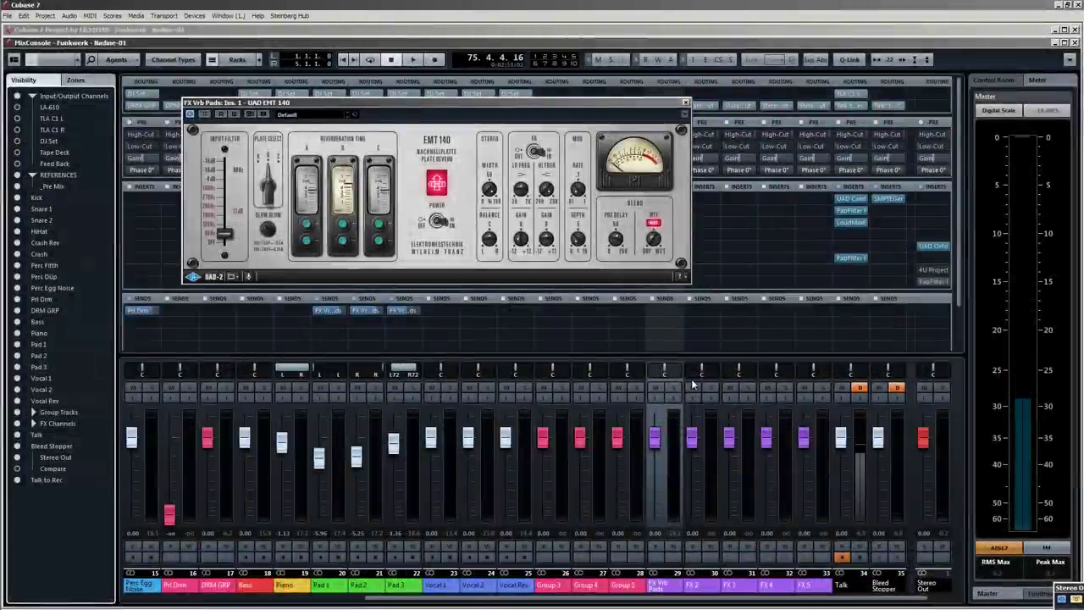
Examine the Studio bus assignments in VST Connections and close that window.
key("F4")
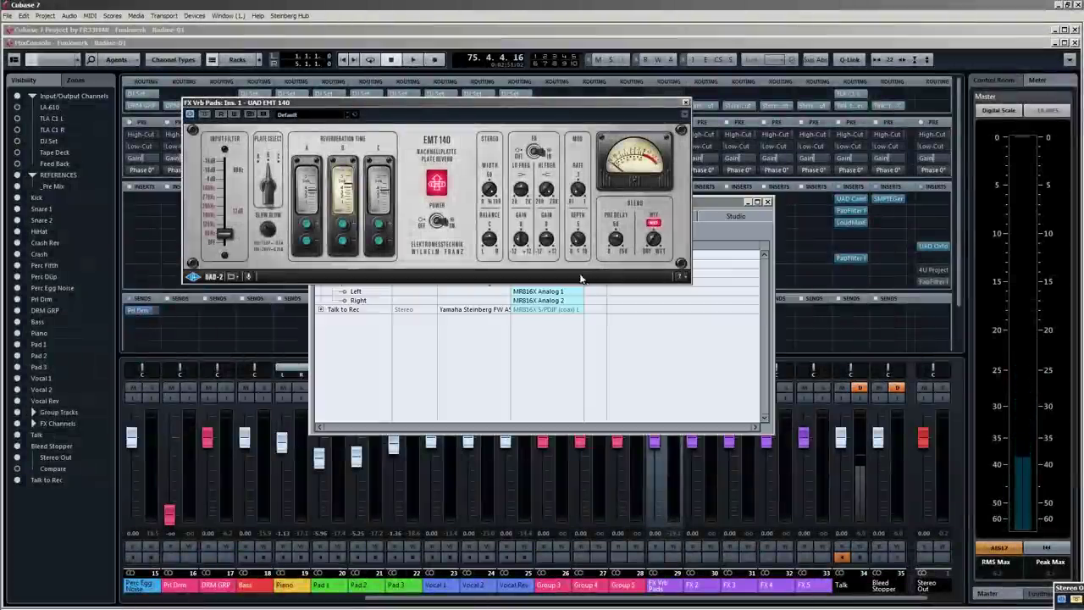
left_click(735, 217)
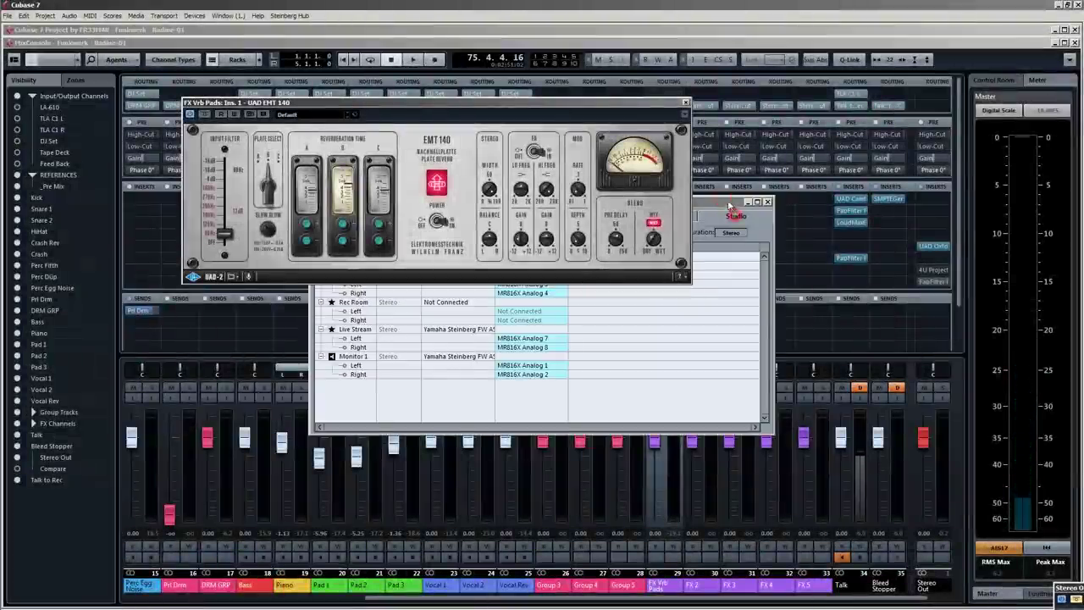
left_click_drag(721, 202, 845, 317)
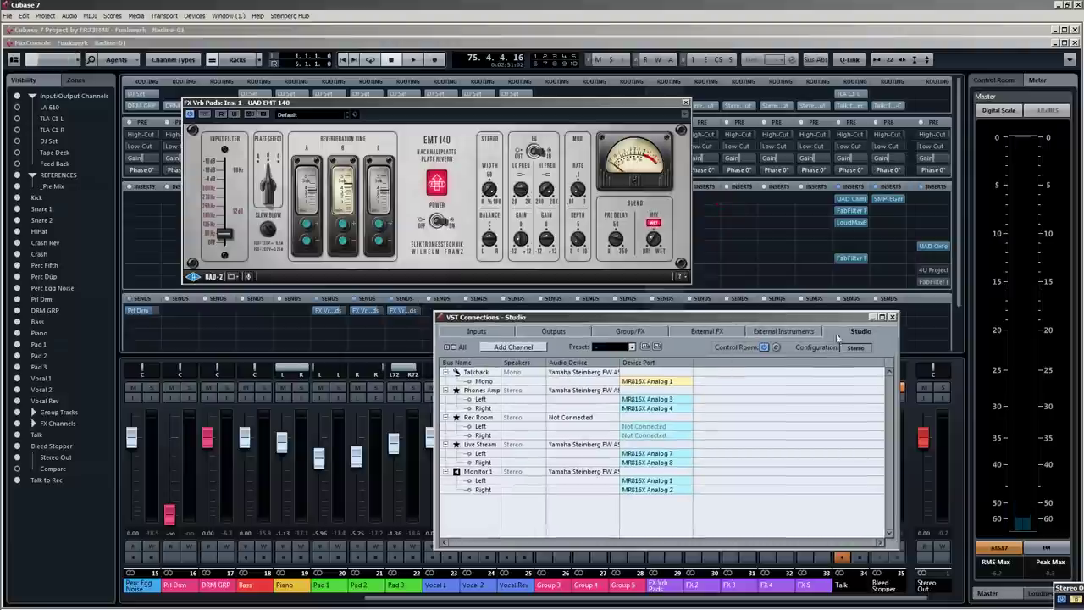
left_click(892, 316)
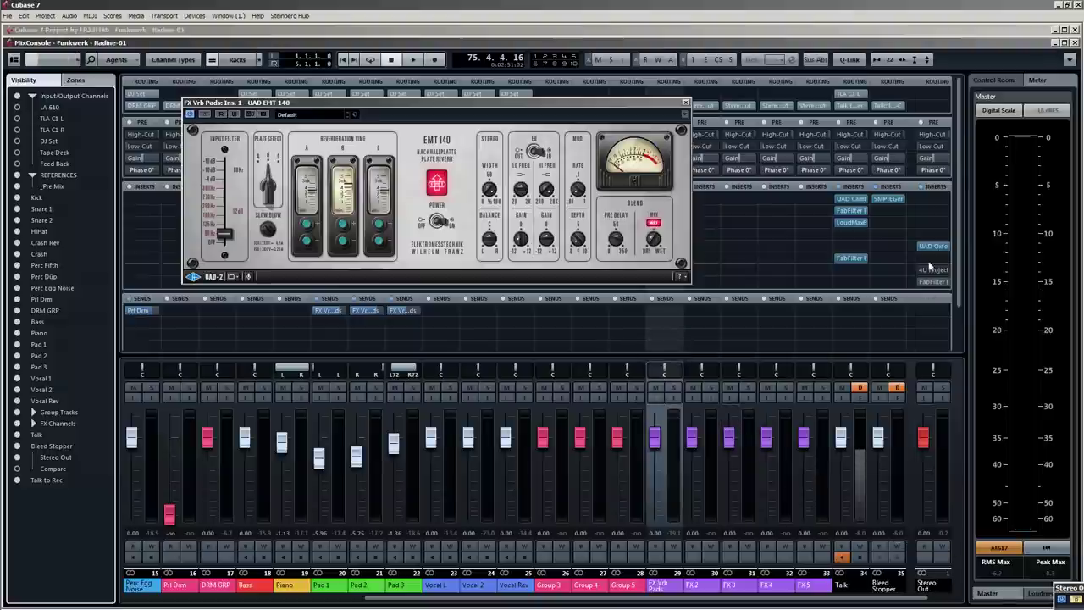
Audition the FX Vrb Pads channel using listen and solo, clear both, and close the EMT 140 window.
left_click(655, 398)
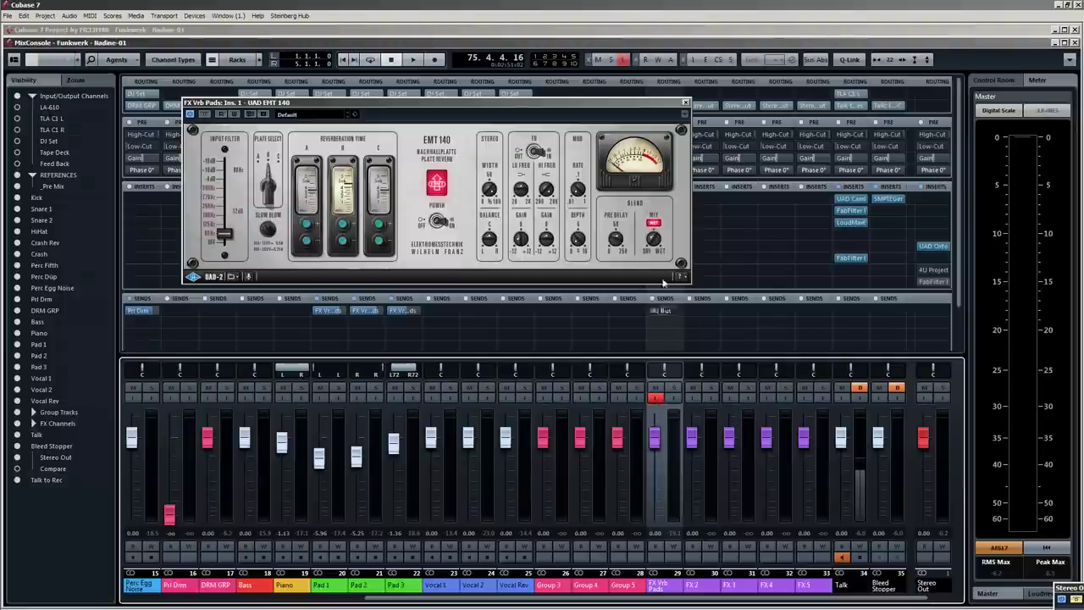
left_click_drag(650, 111, 564, 135)
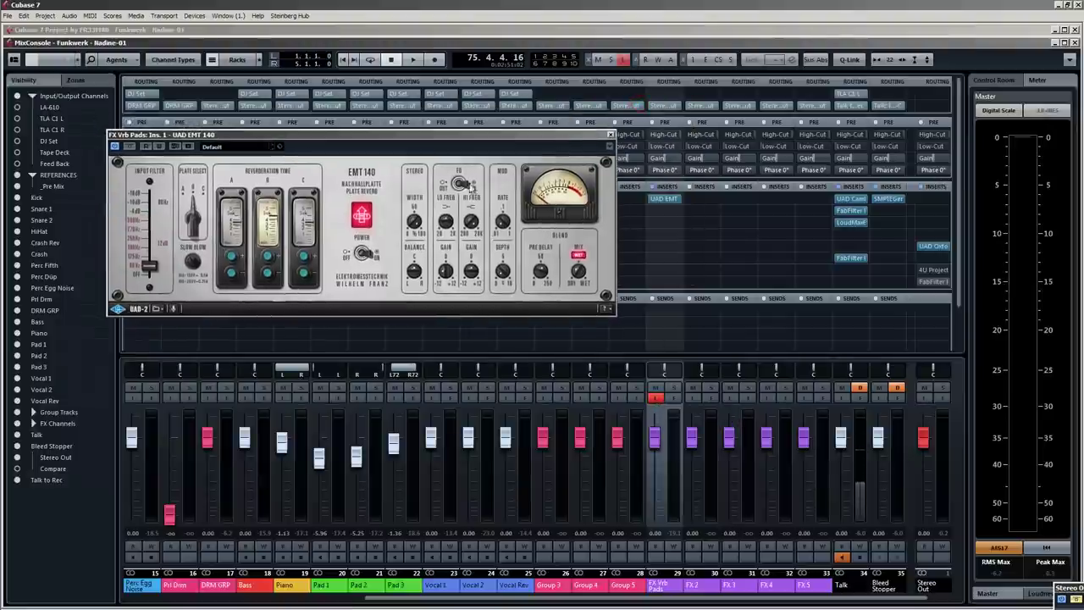
key("space")
left_click_drag(496, 135, 644, 146)
left_click(674, 388)
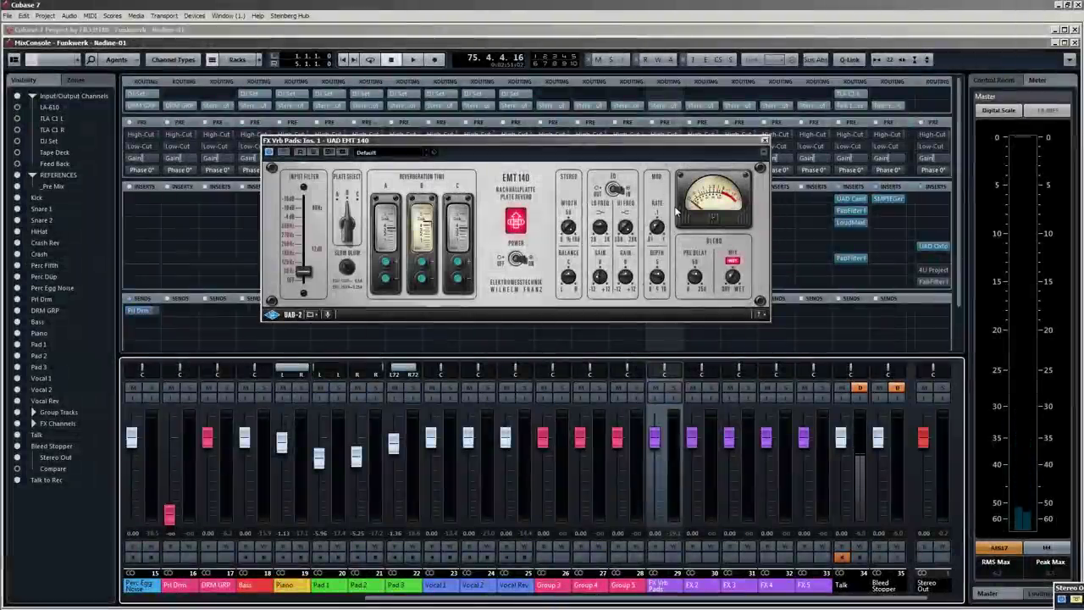
left_click_drag(735, 144, 726, 146)
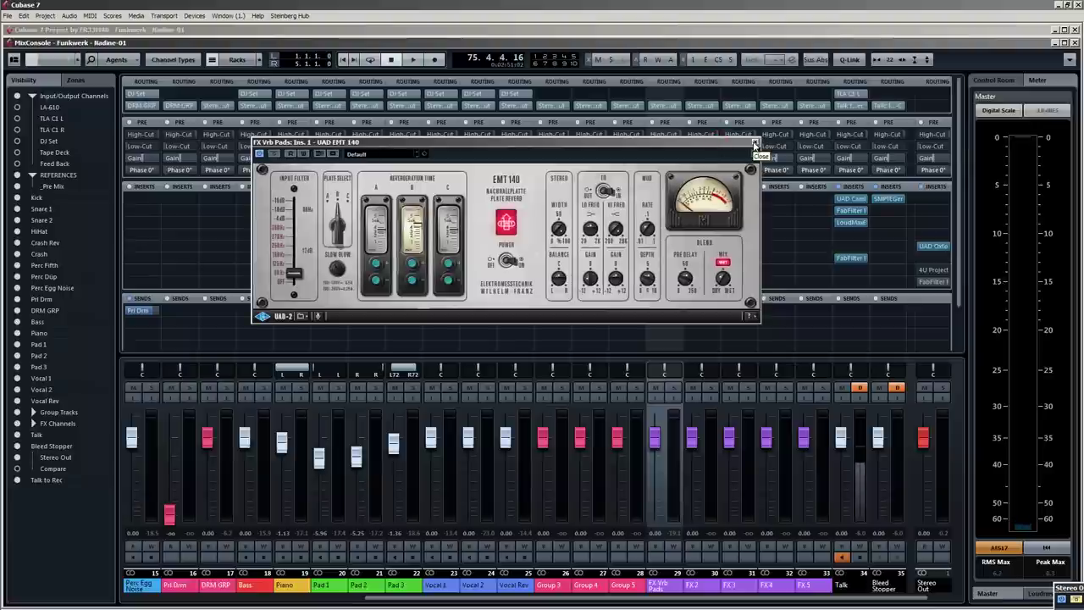
left_click(755, 146)
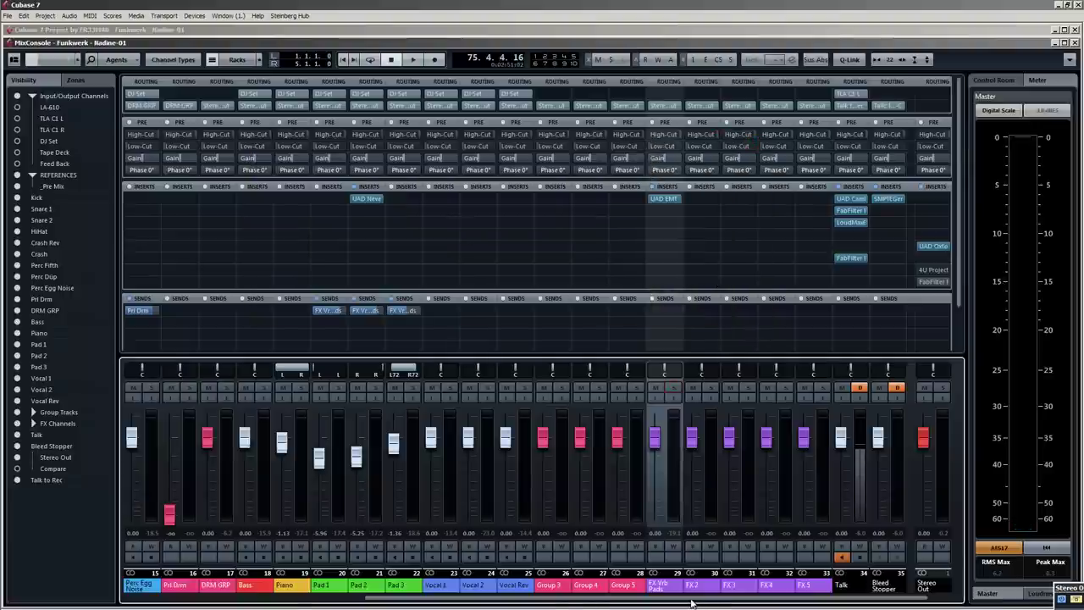
Play the full mix while reviewing the mixer channels from the drums to the FX returns.
left_click_drag(692, 604, 607, 606)
left_click_drag(726, 602, 751, 482)
key("space")
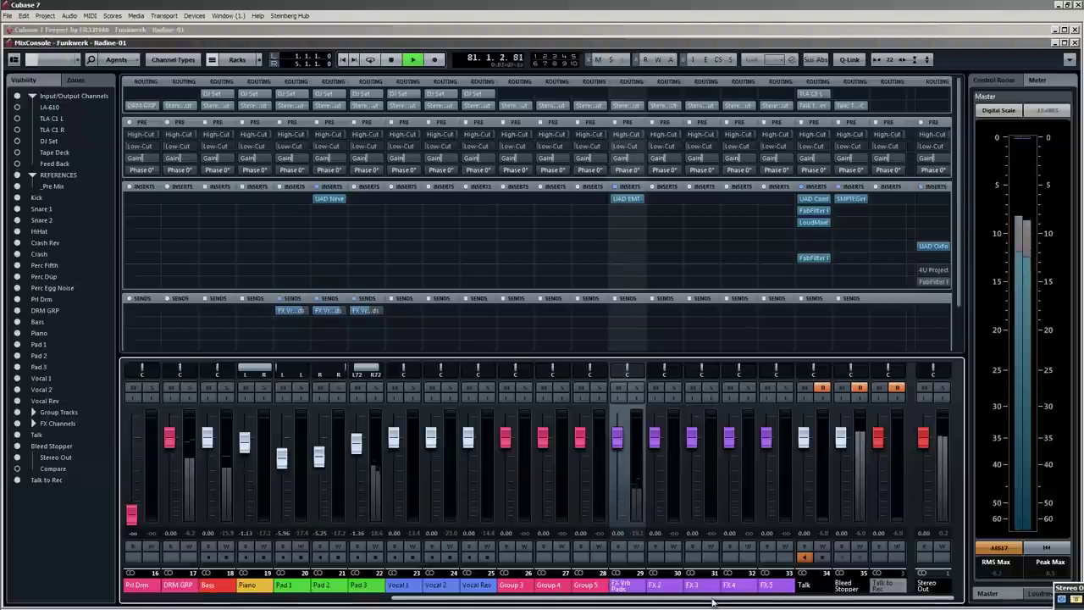
left_click_drag(712, 600, 611, 600)
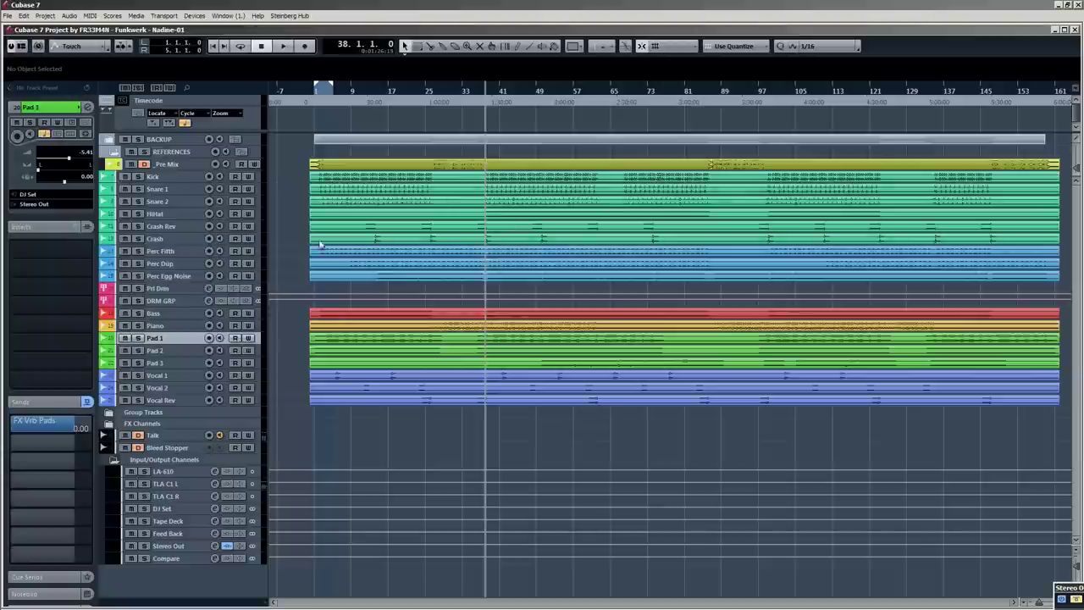
Play the mix from bar 38 with the HiHat track briefly soloed.
left_click(525, 216)
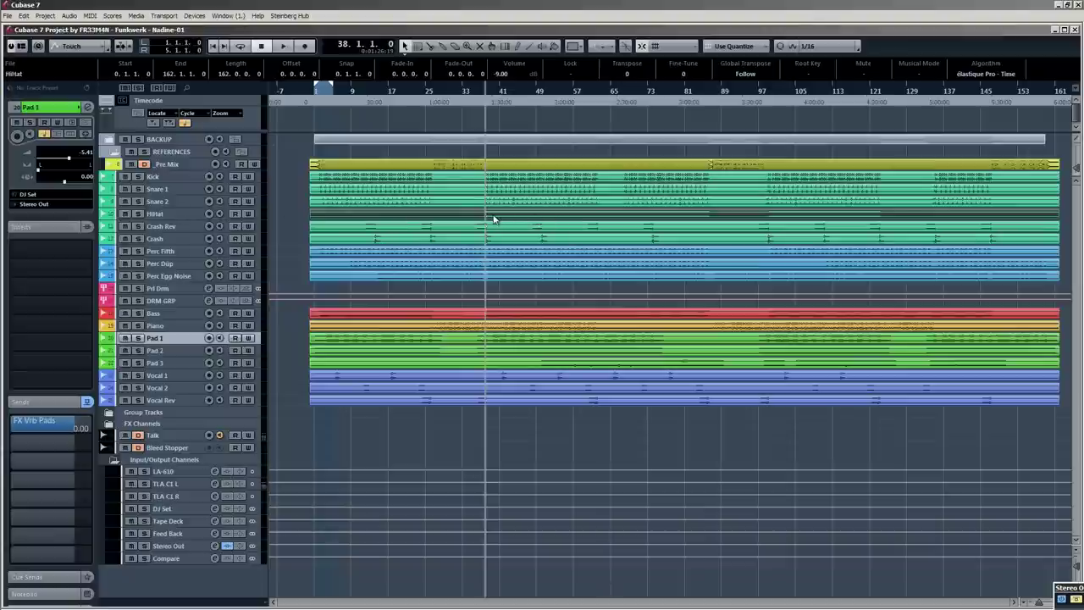
key("space")
left_click(138, 213)
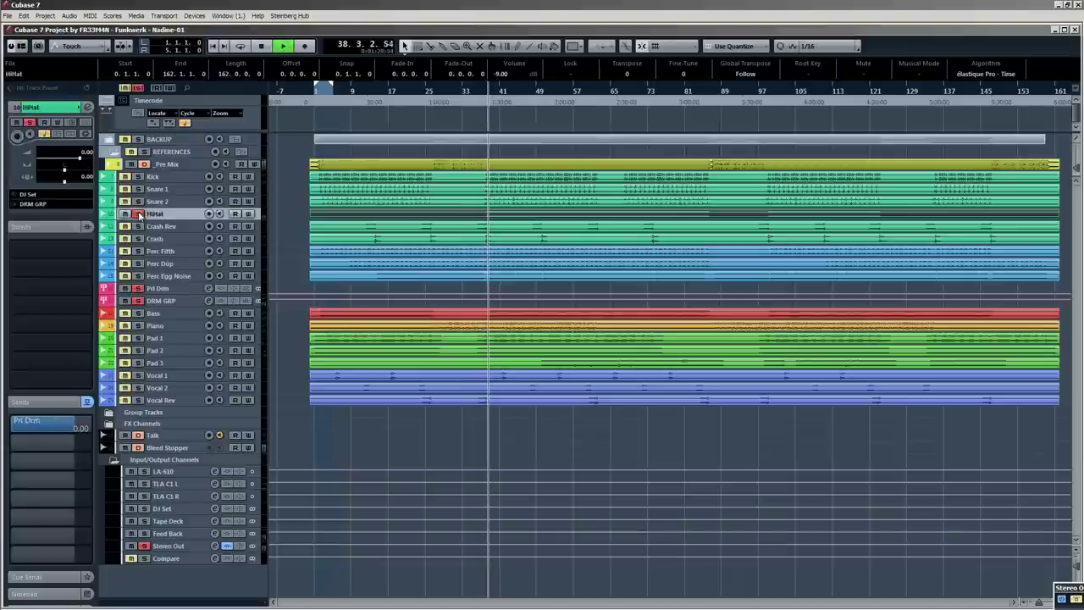
left_click(138, 213)
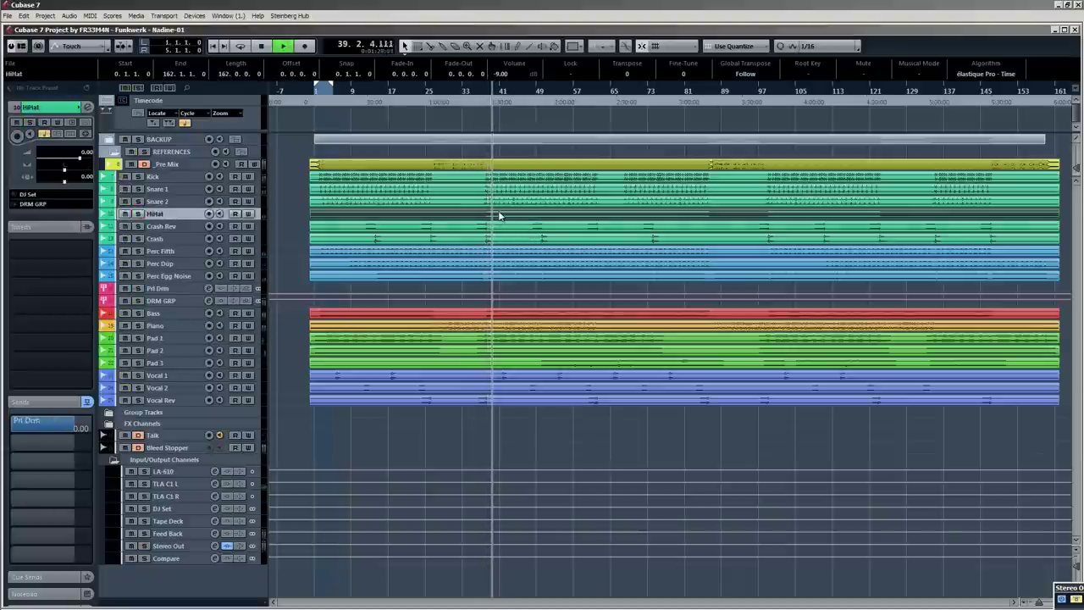
key("space")
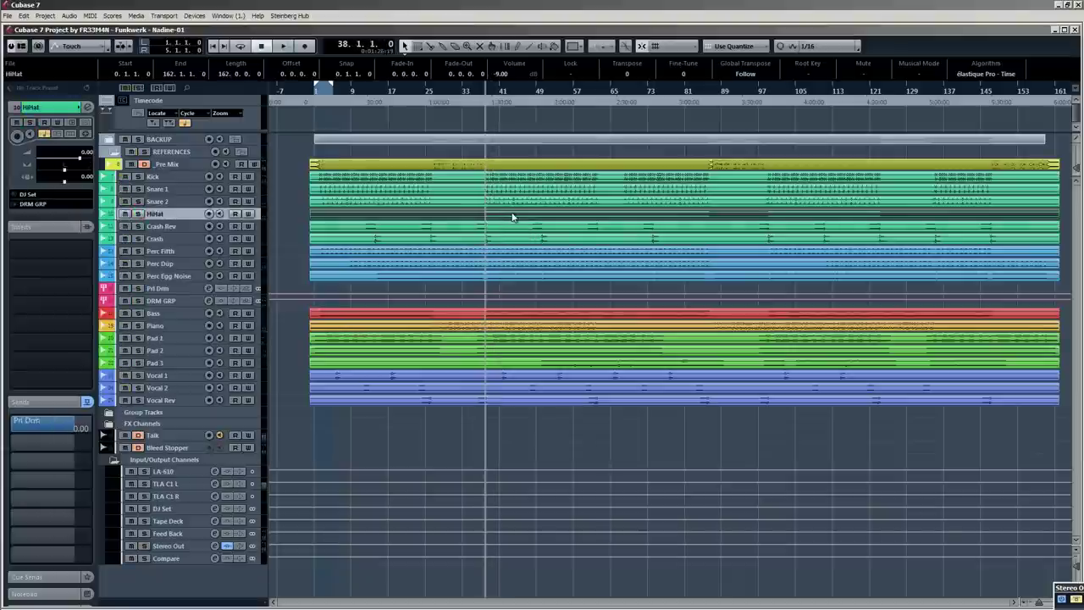
Open the HiHat event in the Sample Editor, enable hitpoint editing, and set a low threshold that marks every hit.
double_click(513, 218)
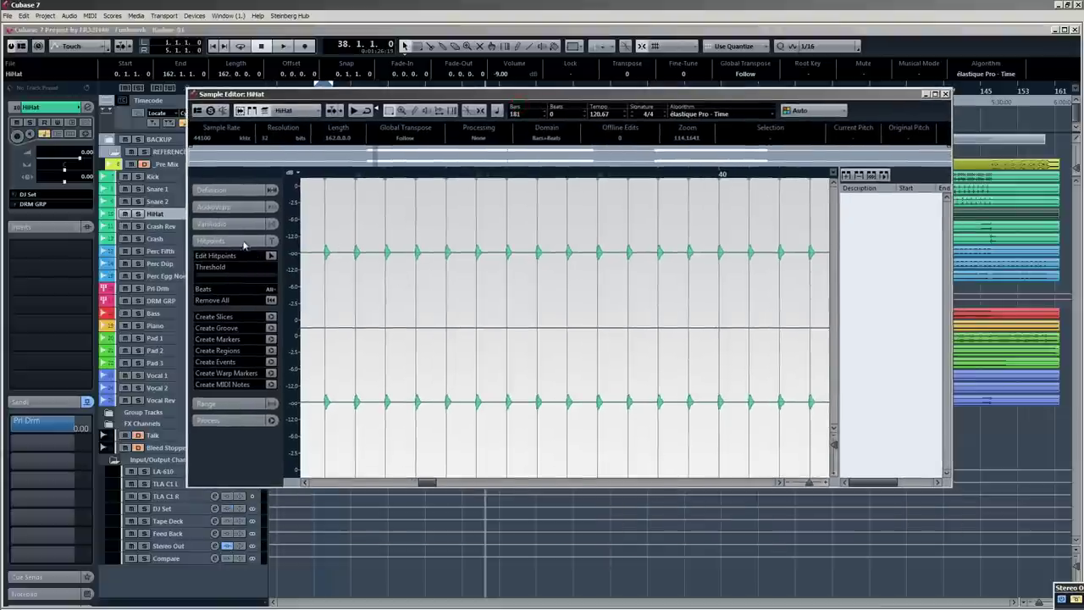
left_click(240, 241)
left_click(270, 256)
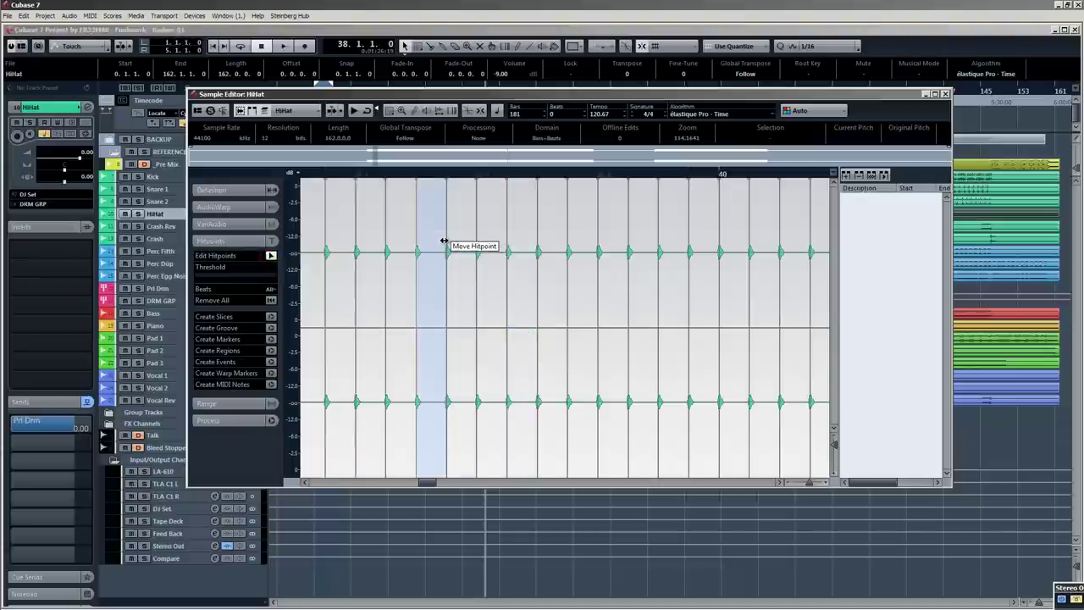
left_click_drag(228, 274, 222, 274)
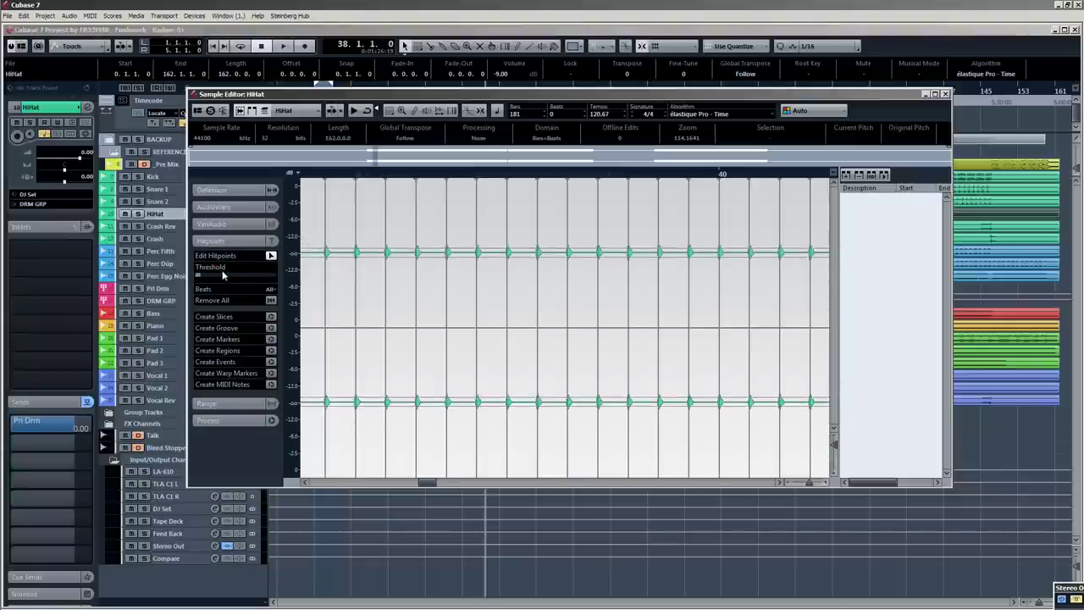
scroll(534, 284, "down", 15)
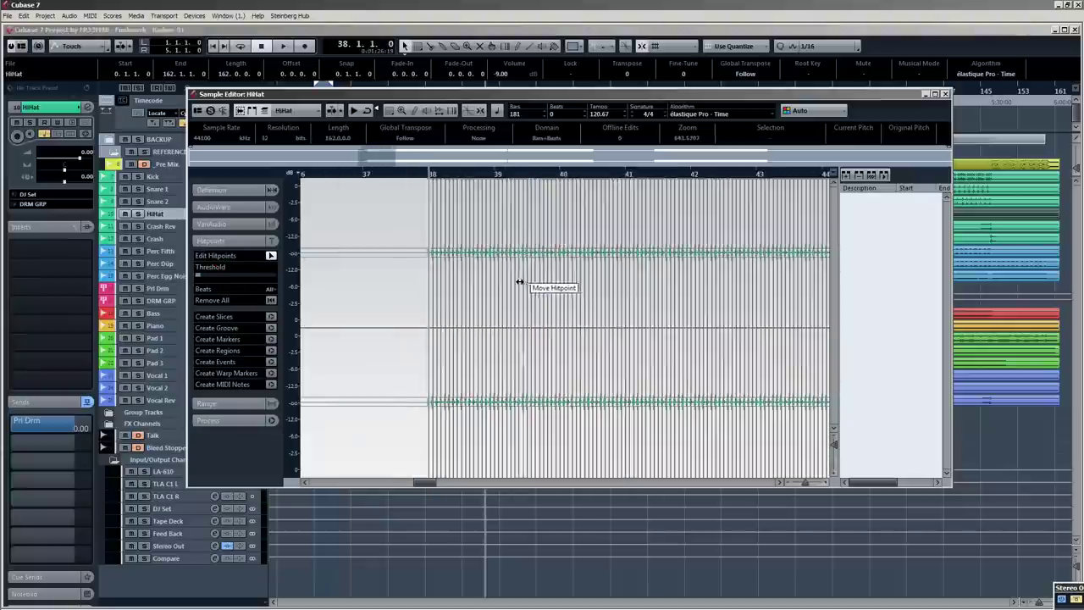
scroll(492, 284, "up", 8)
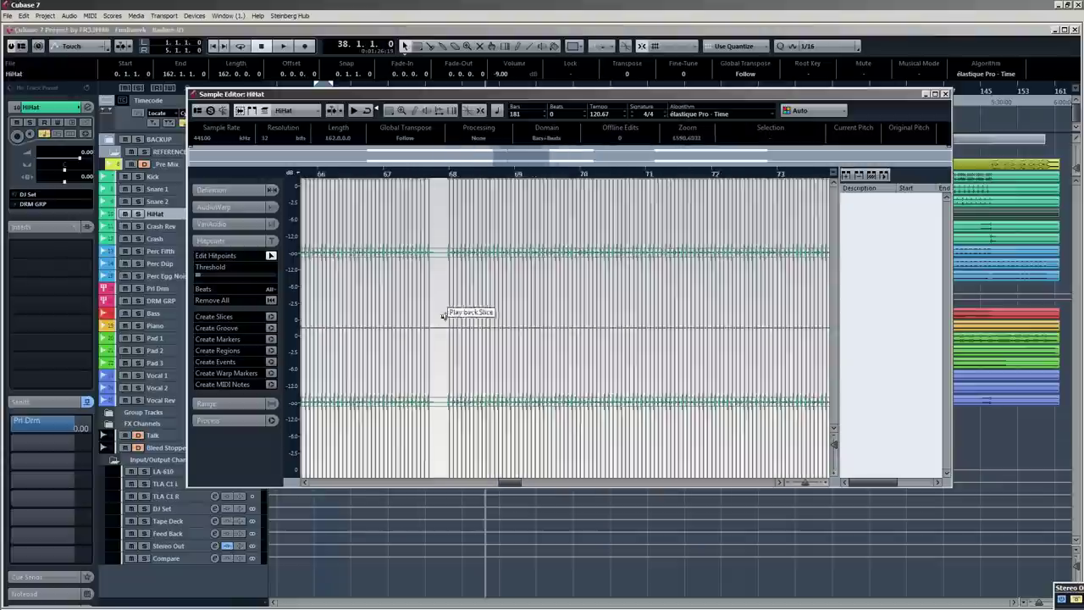
scroll(551, 294, "down", 12)
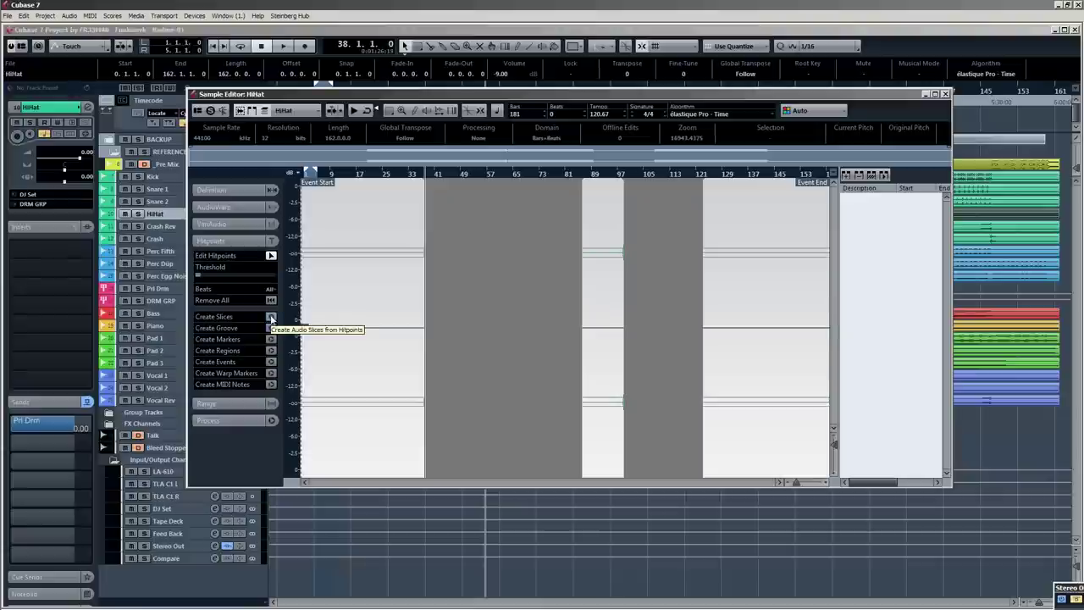
Create audio slices from the HiHat hitpoints and shorten the sliced part's end to 174.2.1.0.
left_click(272, 317)
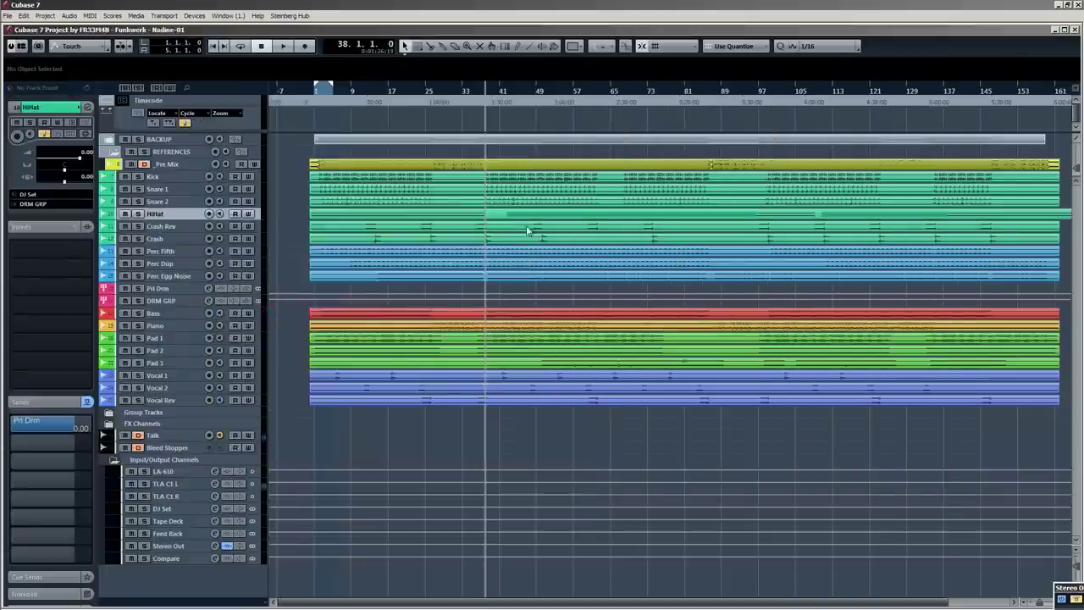
key("shift+f")
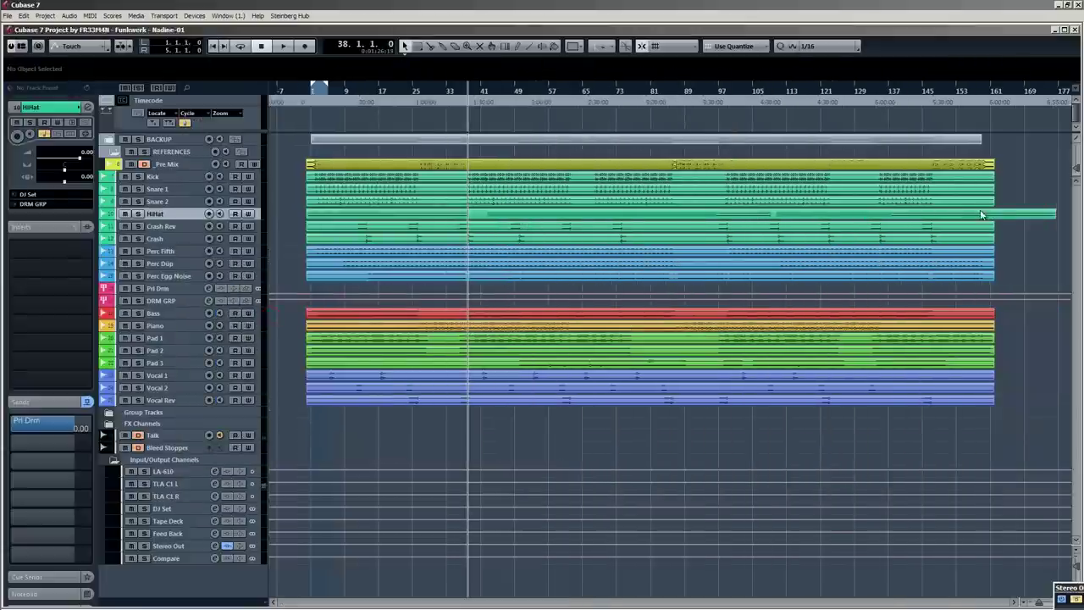
mouse_move(1055, 217)
left_mouse_down()
mouse_move(986, 218)
mouse_move(1047, 218)
left_mouse_up()
Examine the placement of the slices inside the HiHat Sliced part, and replay the song from bar 38.
double_click(1026, 216)
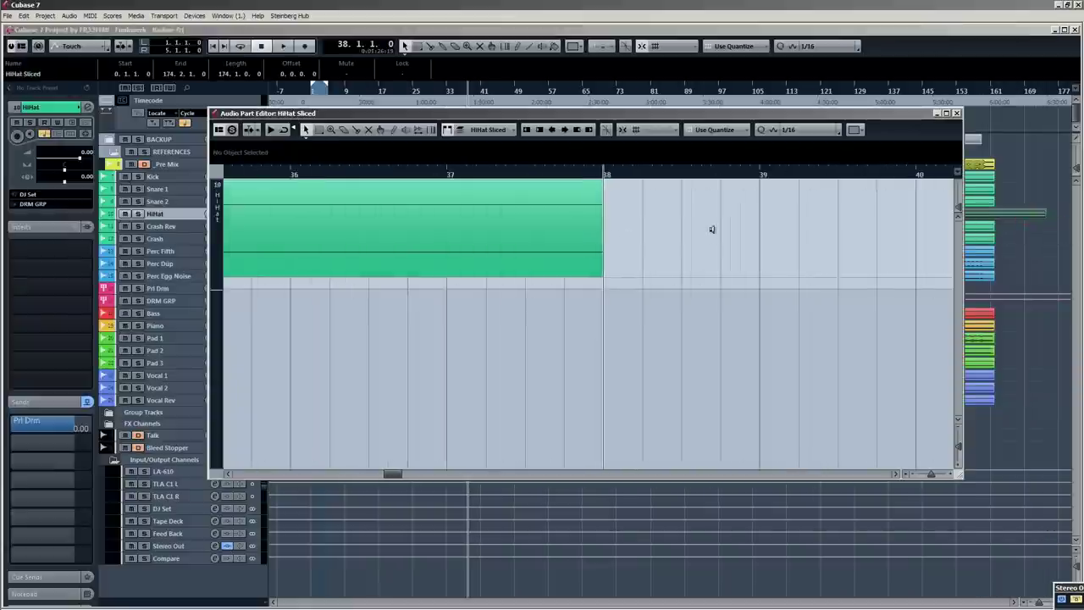
key("g")
key("g")
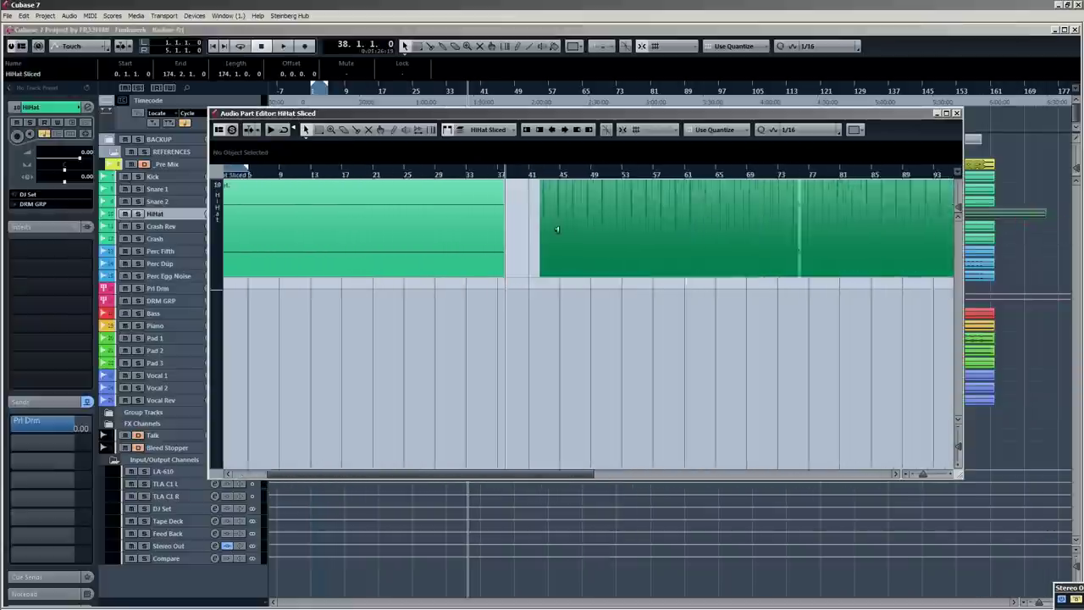
key("h")
key("h")
key("h")
key("h")
key("h")
key("h")
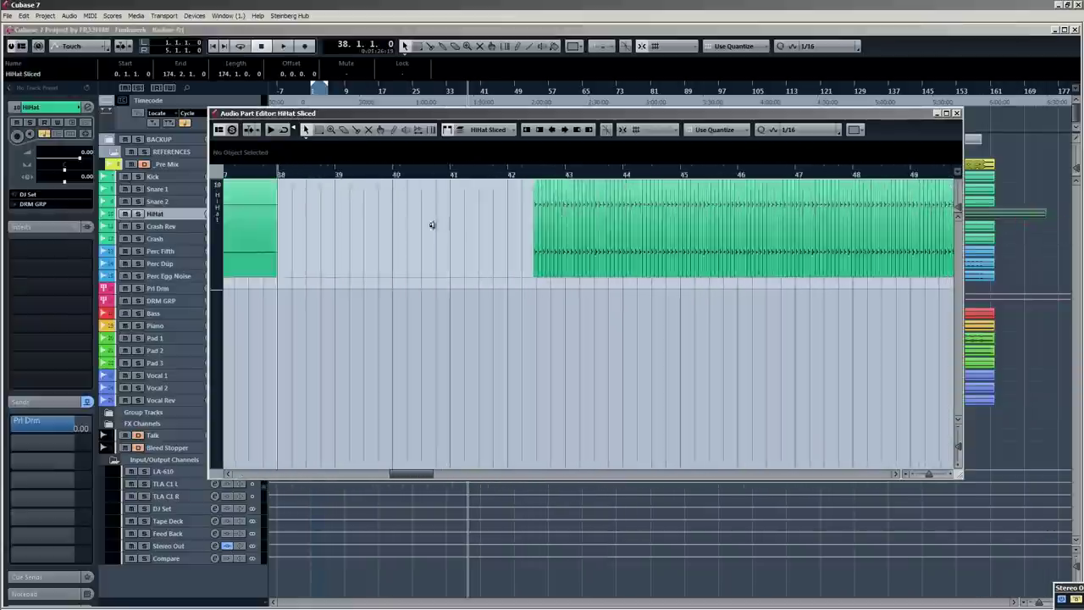
key("g")
key("g")
key("g")
key("g")
key("g")
key("g")
key("g")
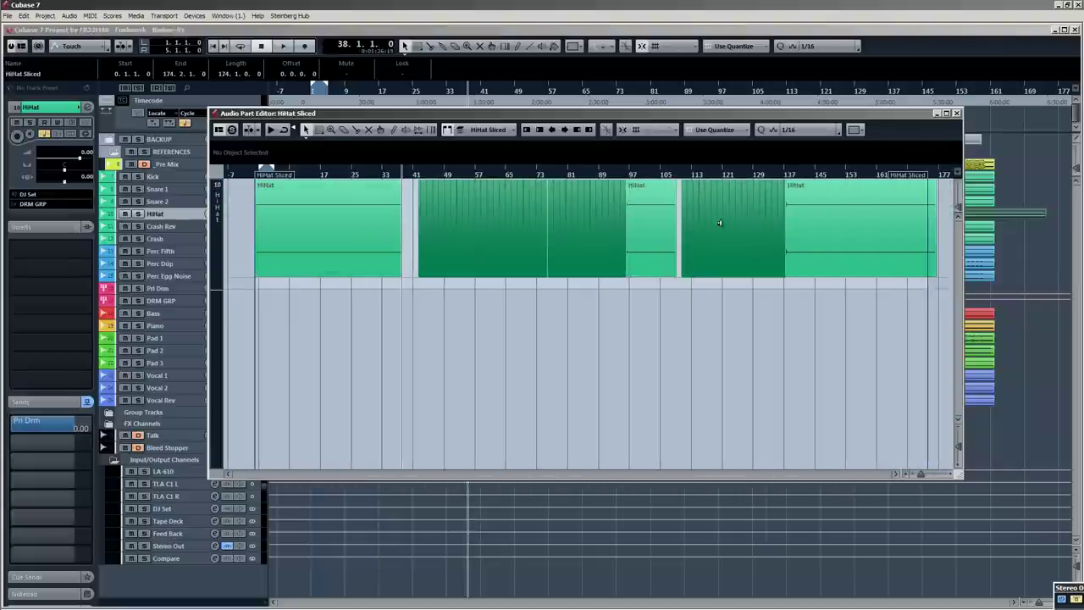
left_click(957, 113)
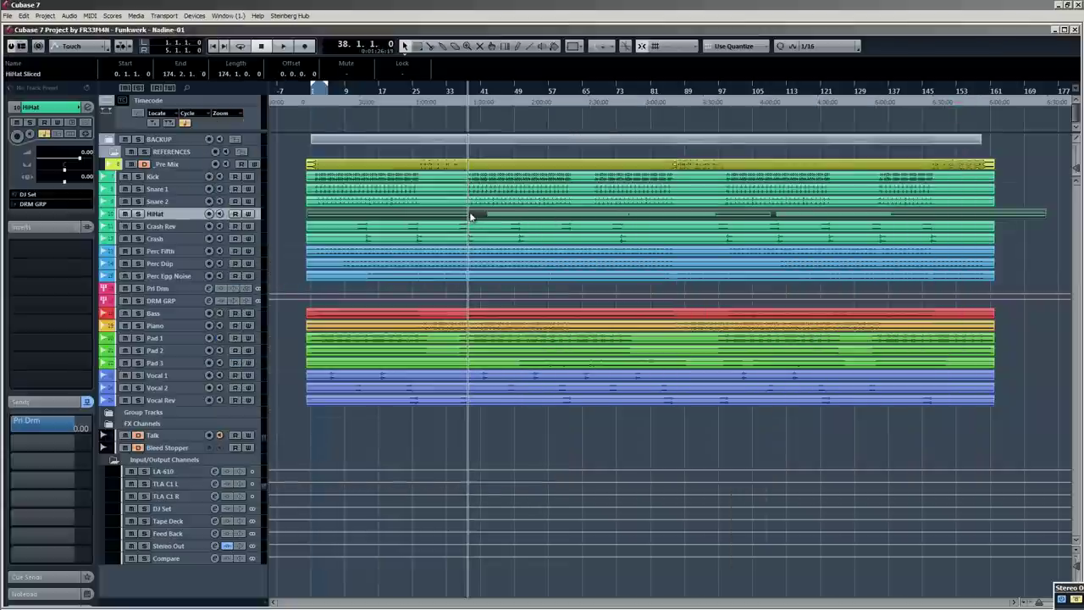
key("space")
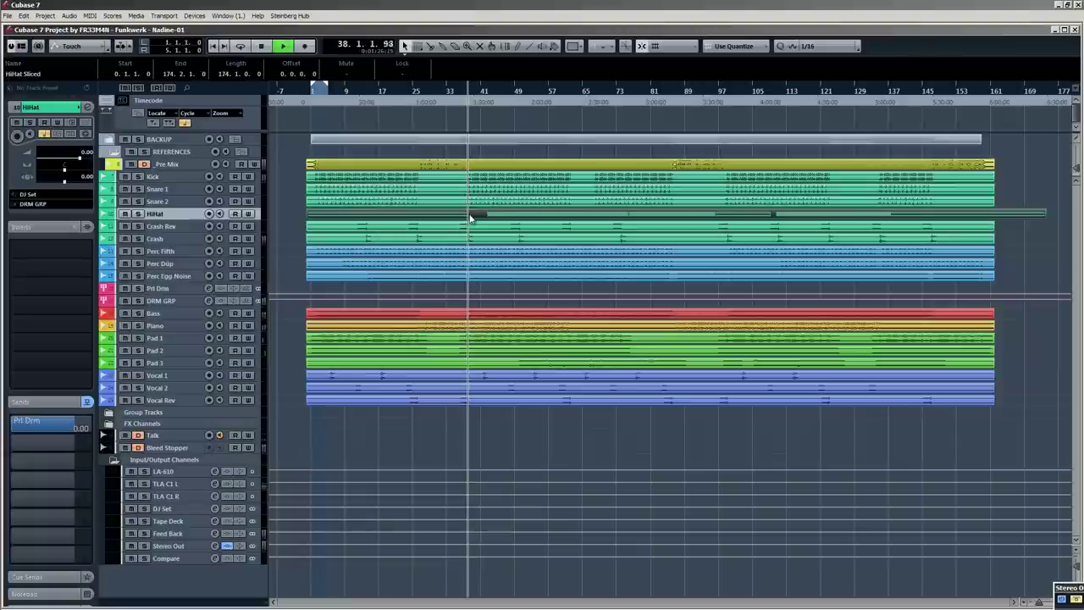
key("space")
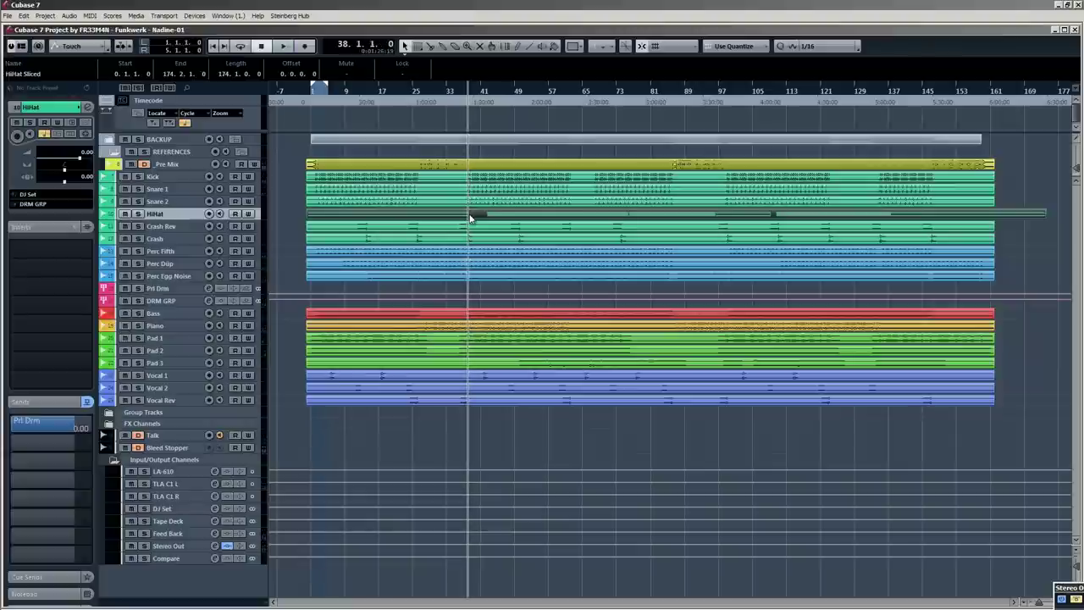
Undo the slicing of the HiHat event and the change to its length.
left_click(283, 218)
left_click(348, 217)
key("ctrl+z")
left_click(288, 213)
Try slicing the HiHat event again from the Sample Editor, and undo the new slices.
double_click(503, 214)
scroll(410, 277, "up", 9)
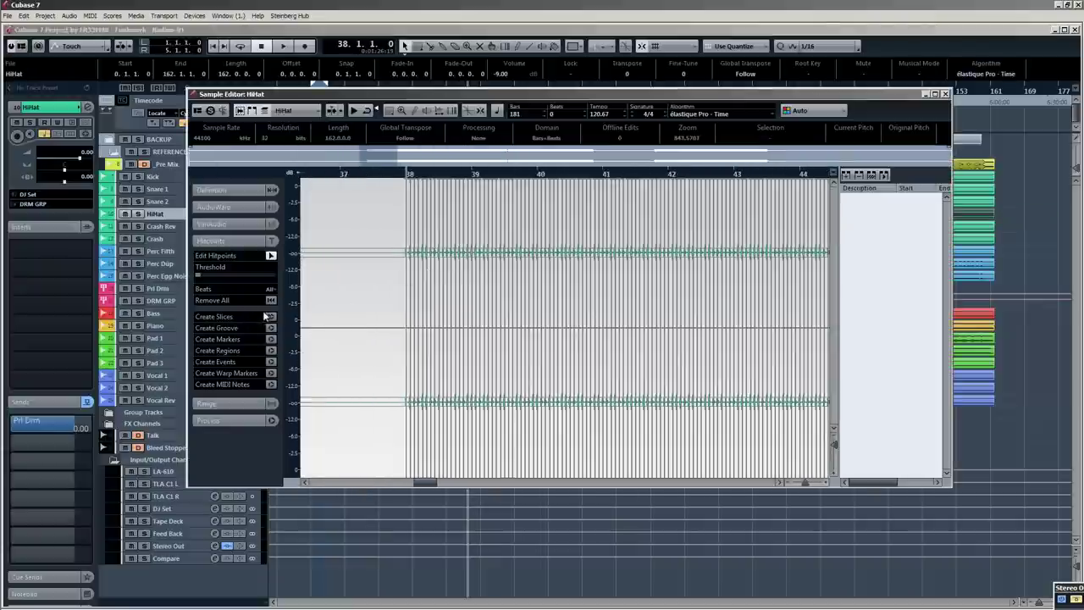
key("Escape")
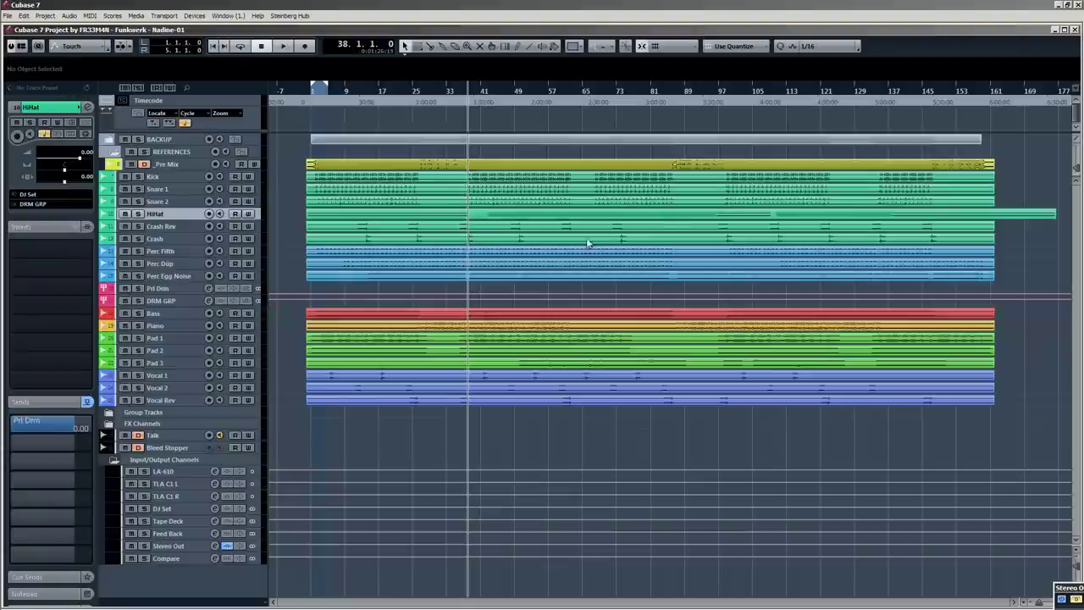
key("ctrl+z")
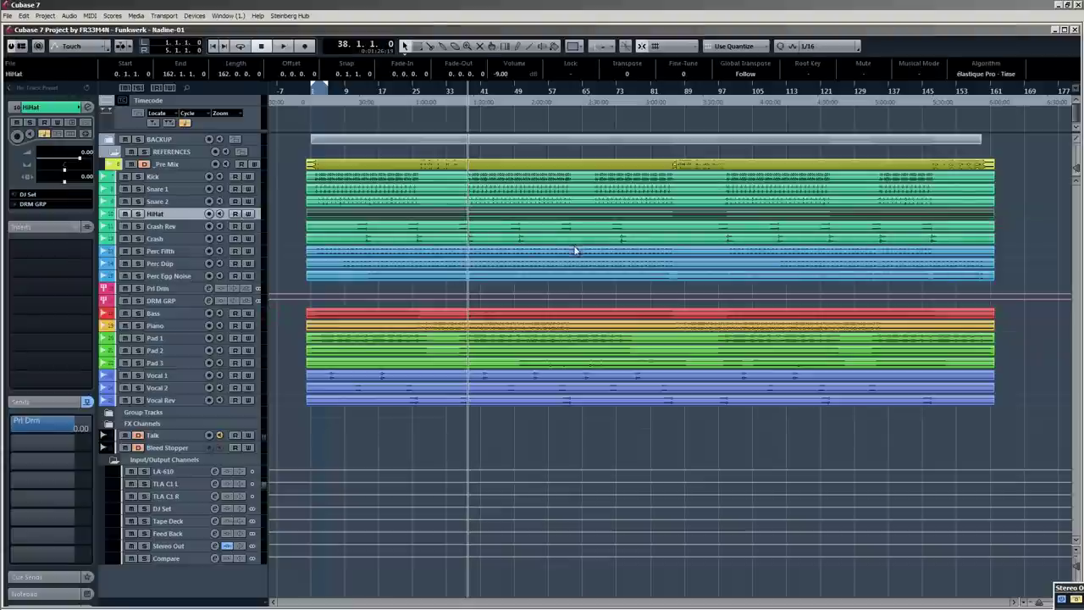
Reopen the HiHat event in the Sample Editor, create separate events from its hitpoints, and close the editor.
double_click(441, 218)
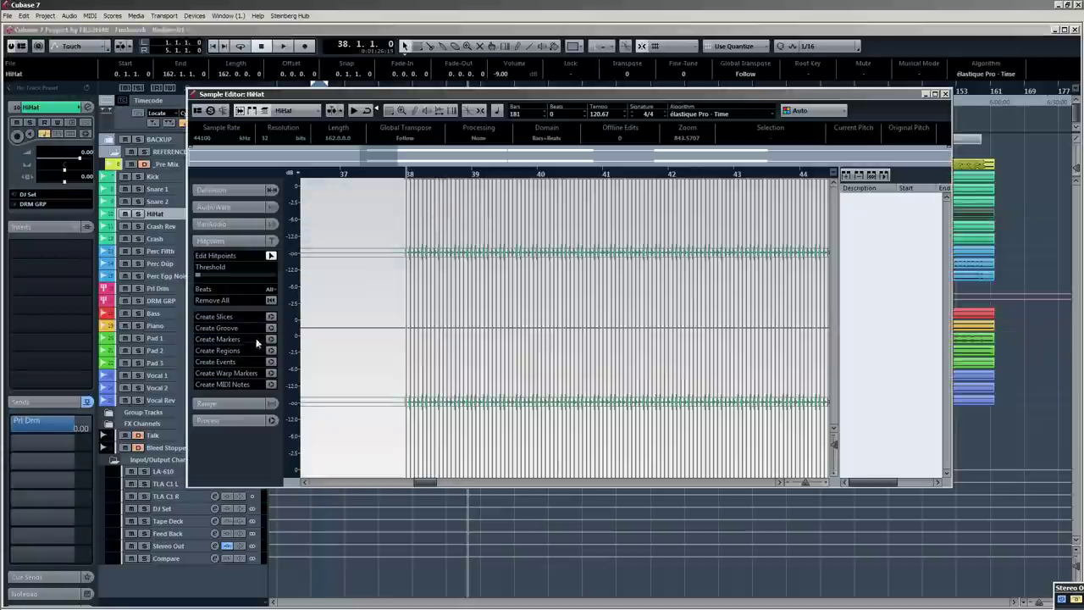
left_click(271, 363)
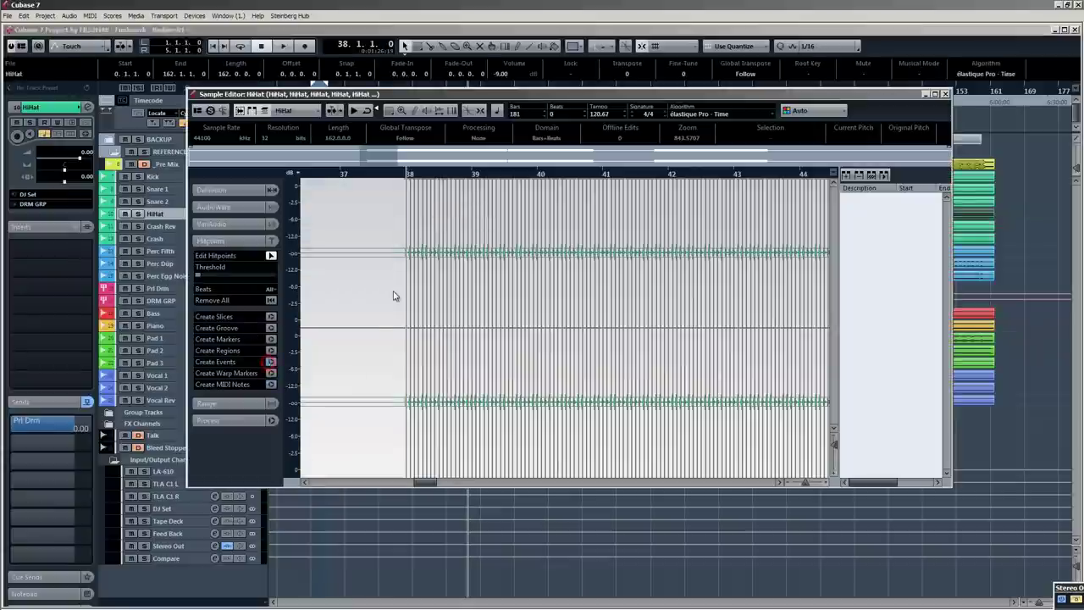
key("Return")
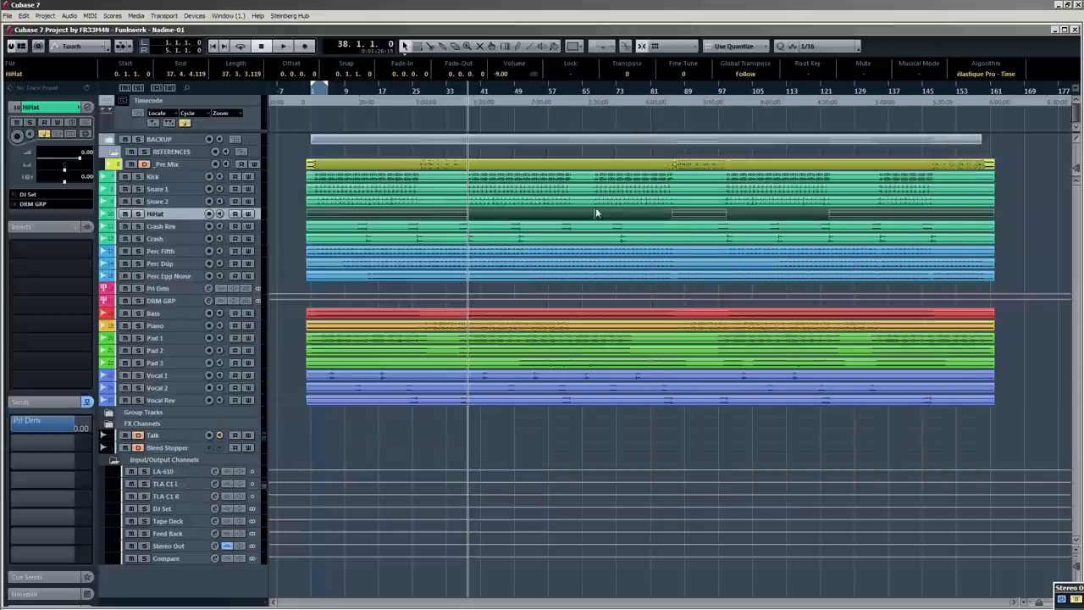
Delete the silent HiHat events before bar 38, between the two hi-hat passages, and after the last passage.
scroll(472, 215, "up", 4)
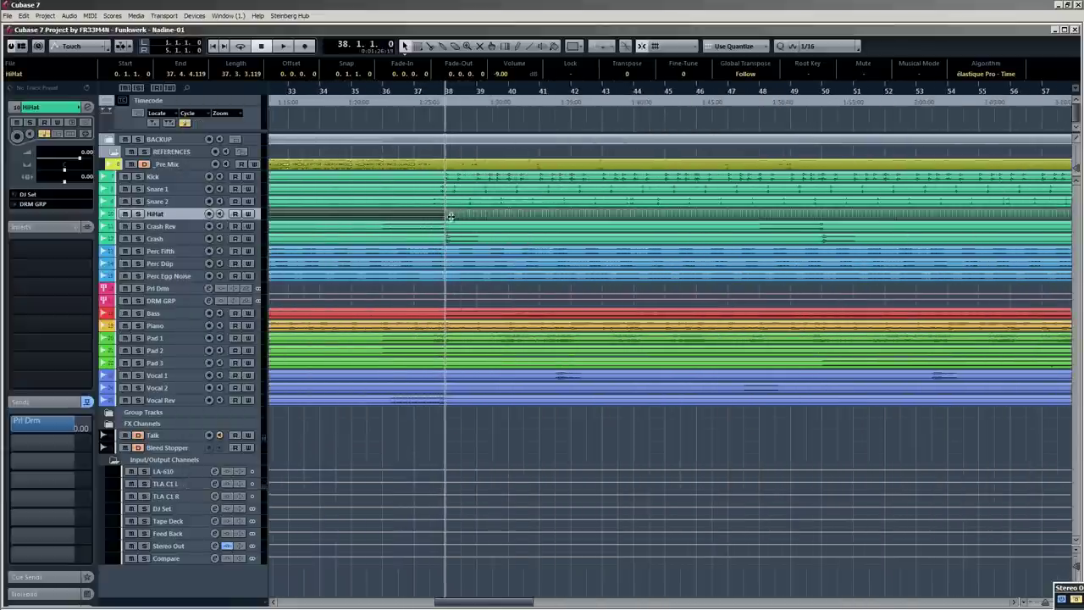
scroll(449, 216, "down", 5)
left_click(288, 217)
left_click(388, 218)
key("Delete")
left_click(691, 219)
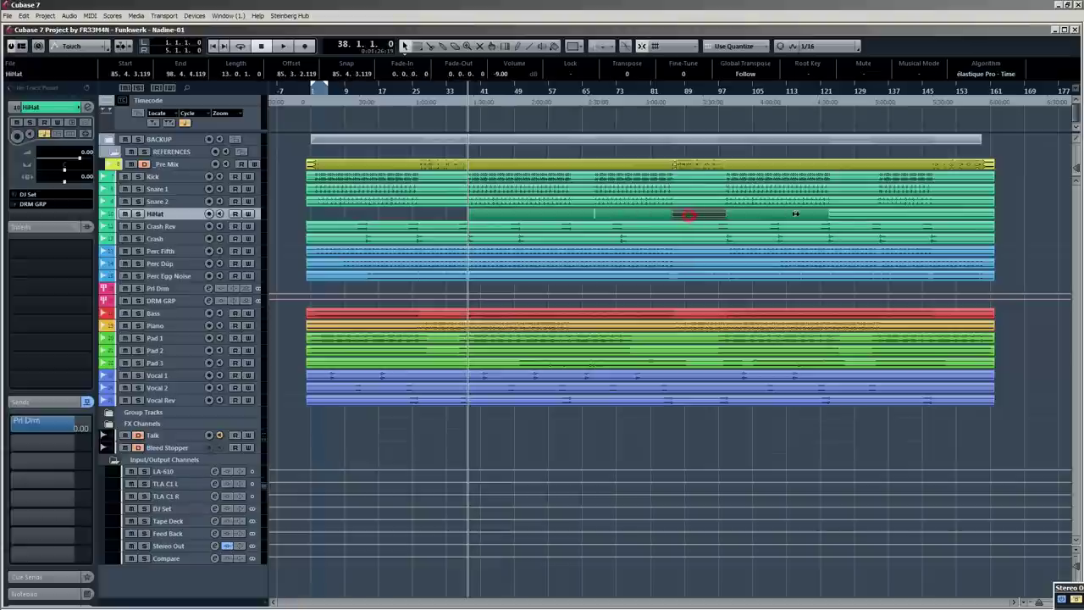
left_click(847, 217)
key("Delete")
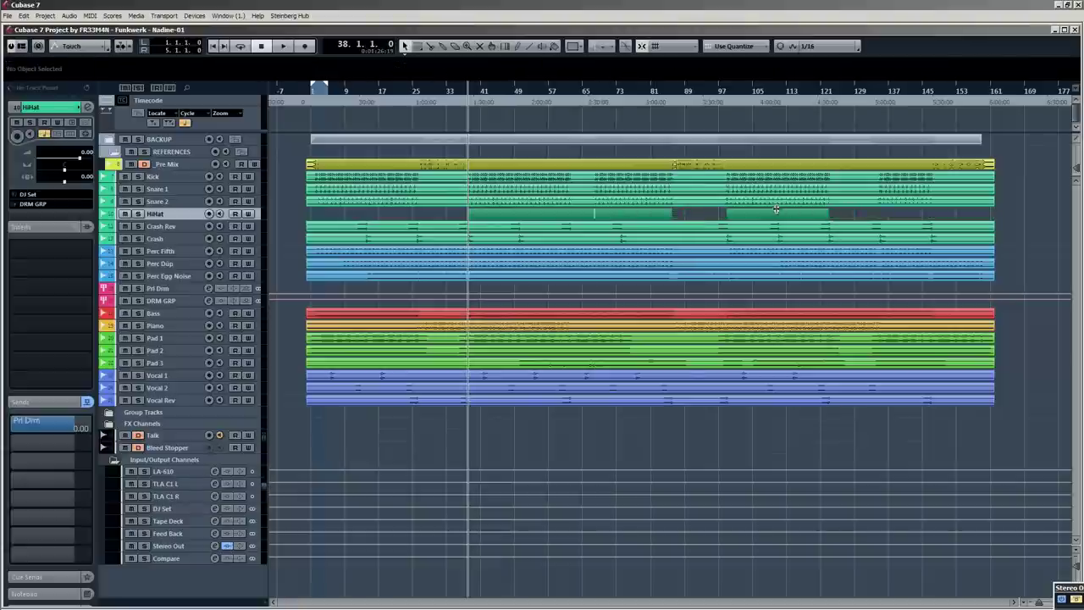
Undo and restore the deletion of the silent HiHat events just before bar 99.
left_click_drag(731, 96, 751, 227)
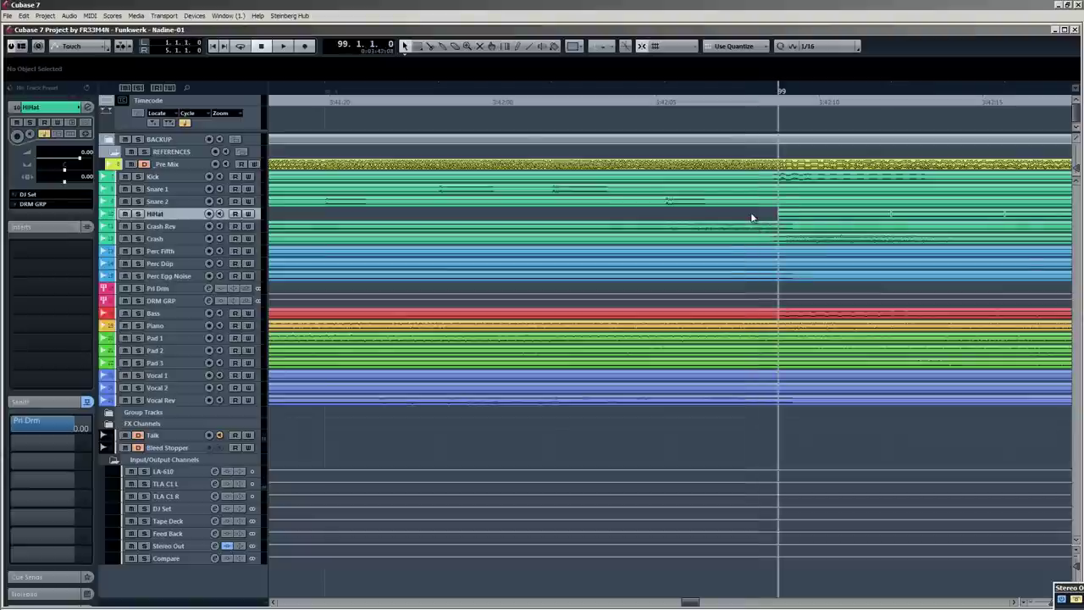
key("ctrl+z")
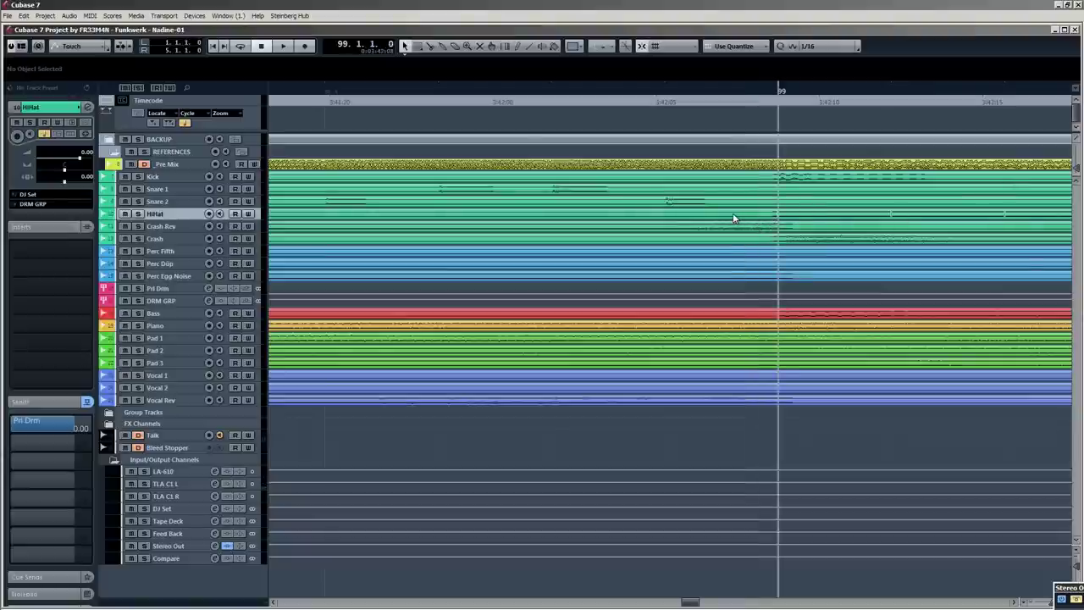
key("ctrl+shift+z")
key("g")
key("g")
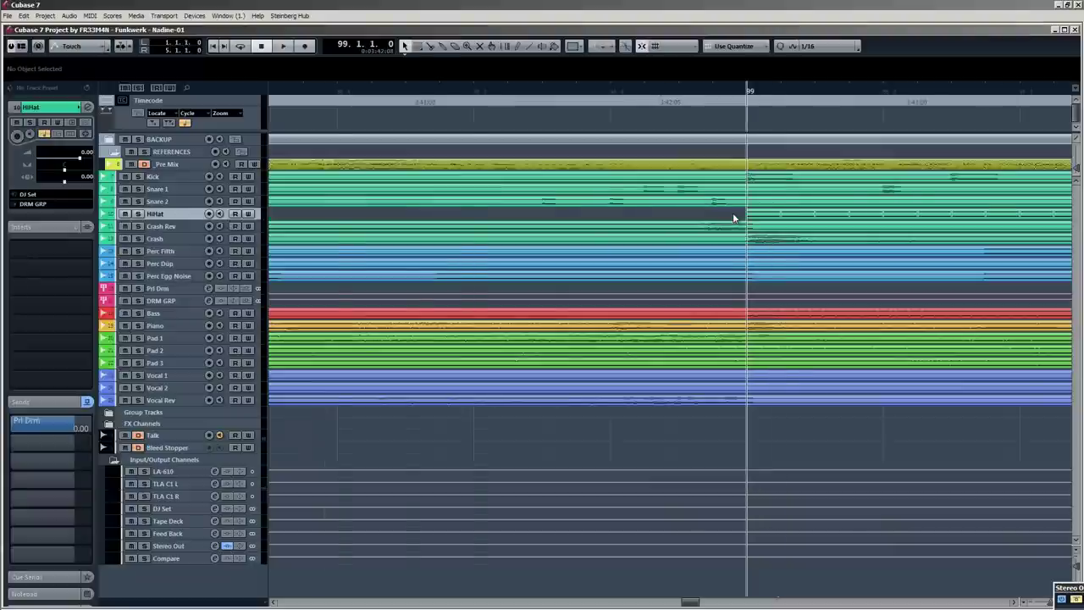
key("g")
key("g")
key("g")
key("g")
key("g")
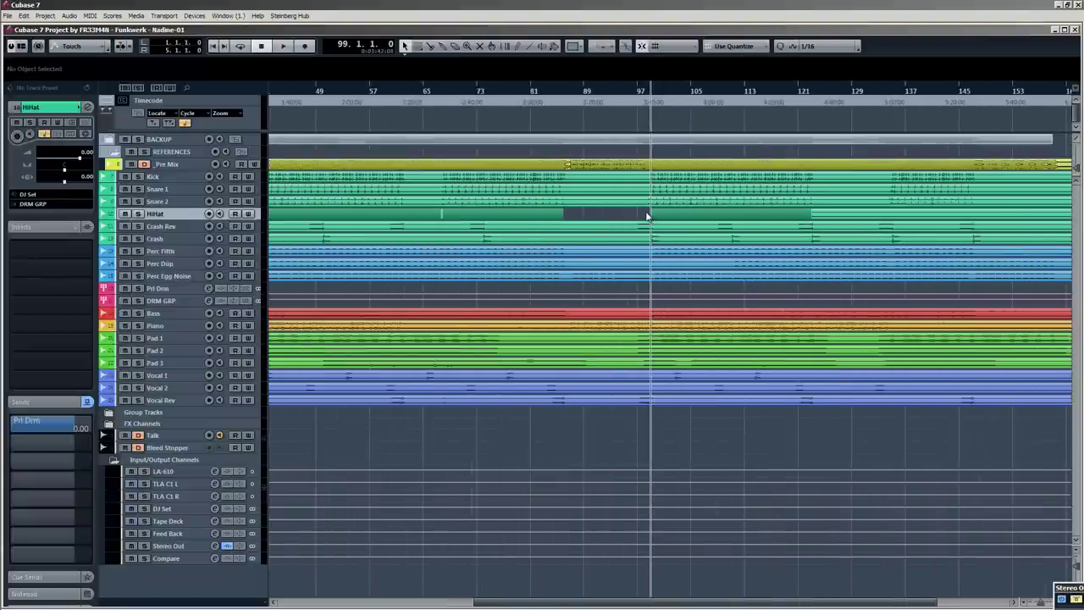
key("g")
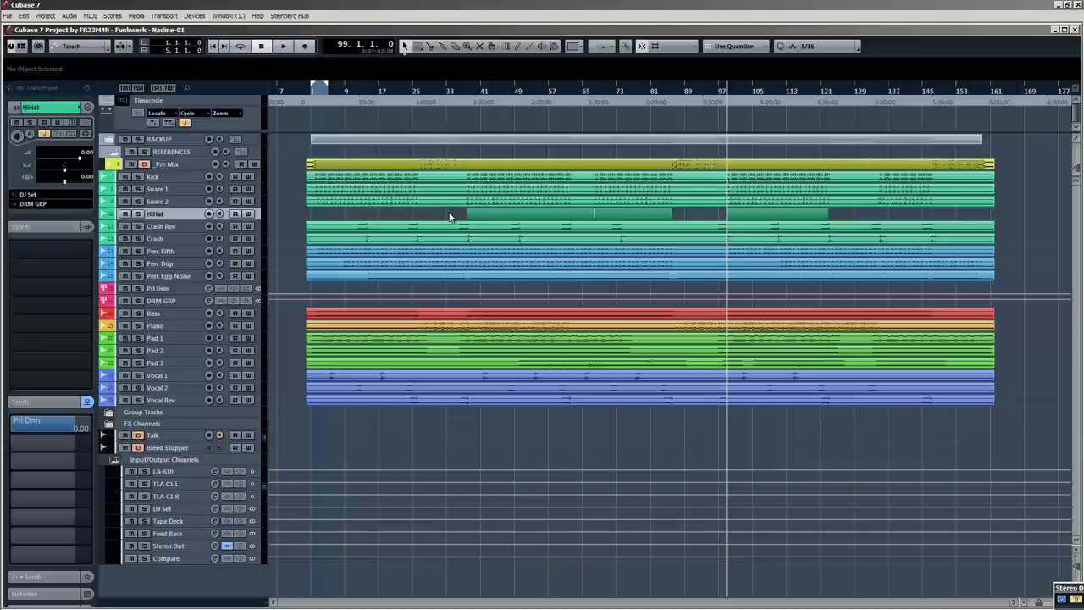
Quantize all HiHat events to a 1/16 grid with 30 % swing and play them back from bar 38.
scroll(455, 214, "up", 3)
scroll(455, 213, "down", 3)
left_click_drag(455, 214, 890, 214)
left_click(856, 47)
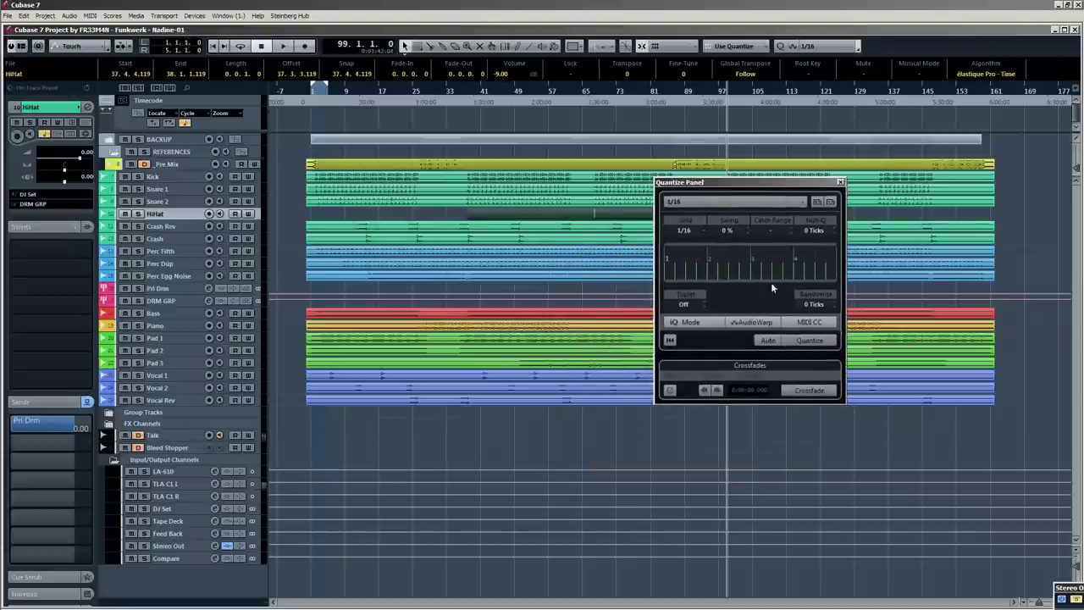
left_click_drag(725, 231, 728, 184)
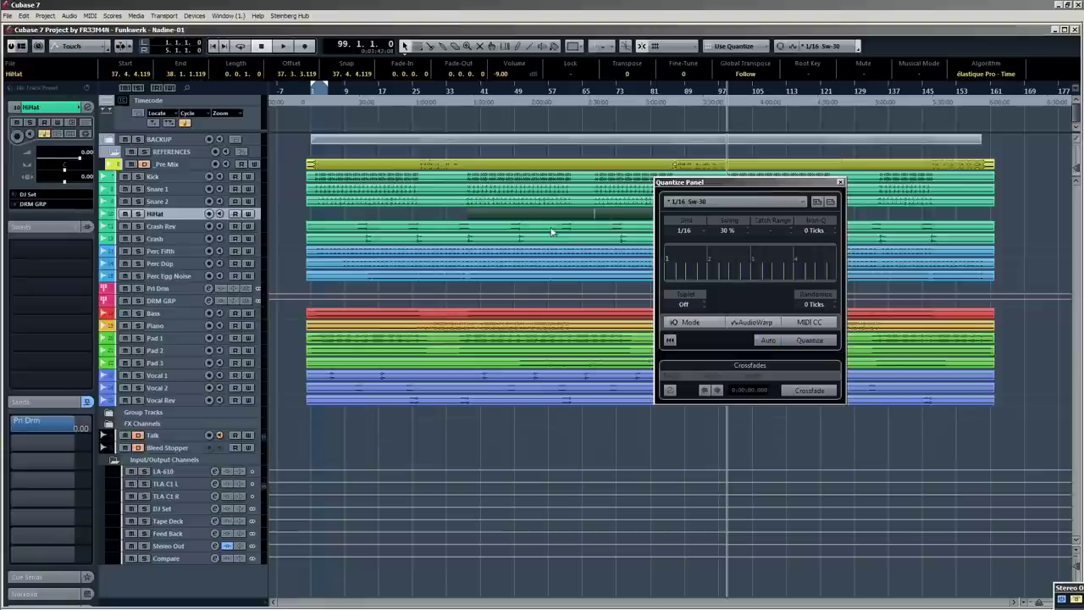
left_click(809, 339)
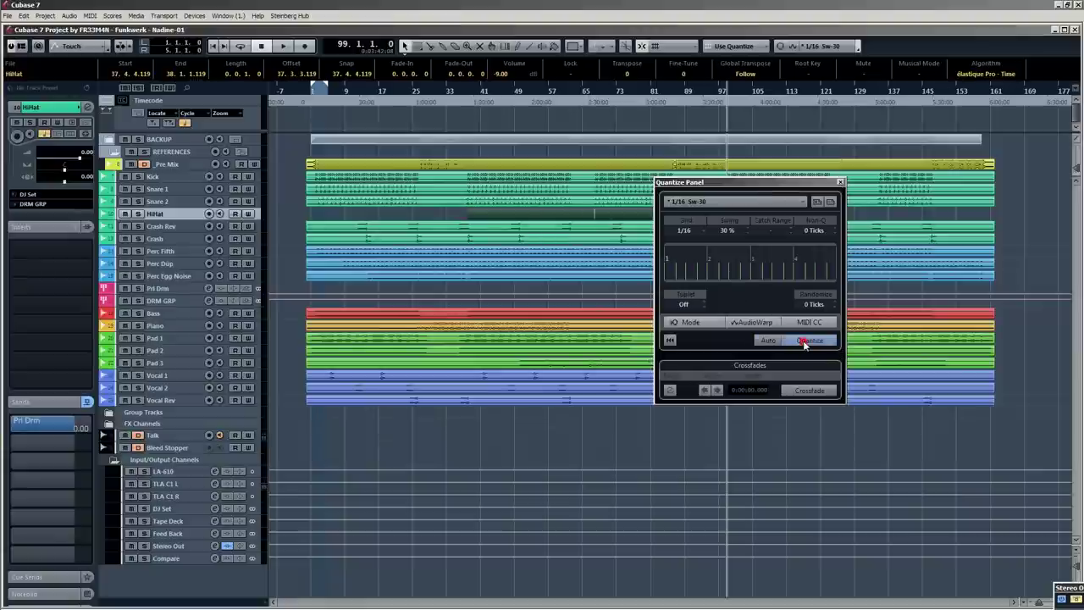
left_click(465, 98)
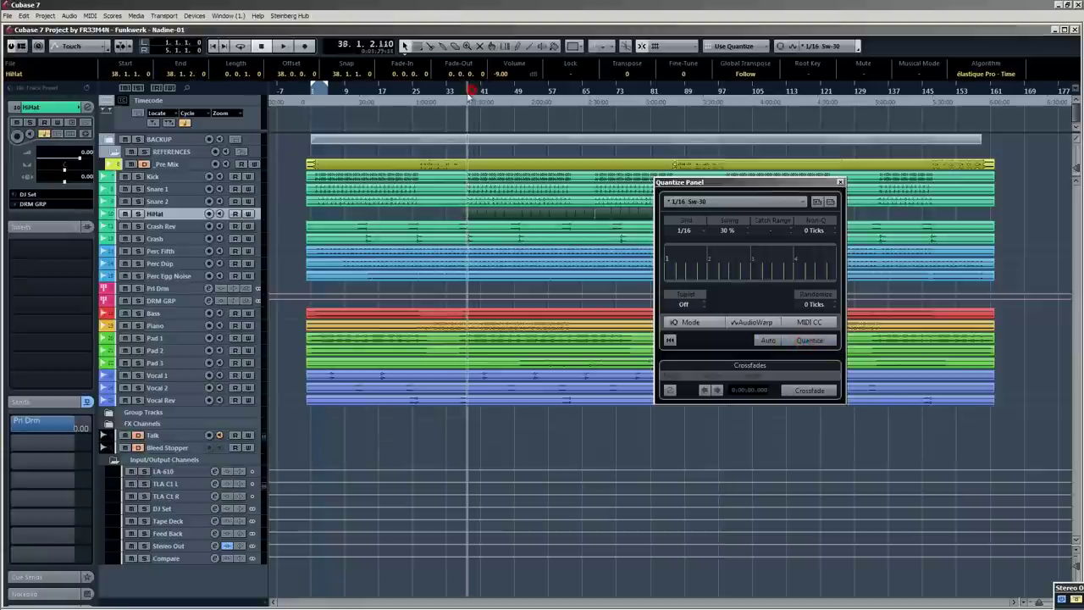
key("space")
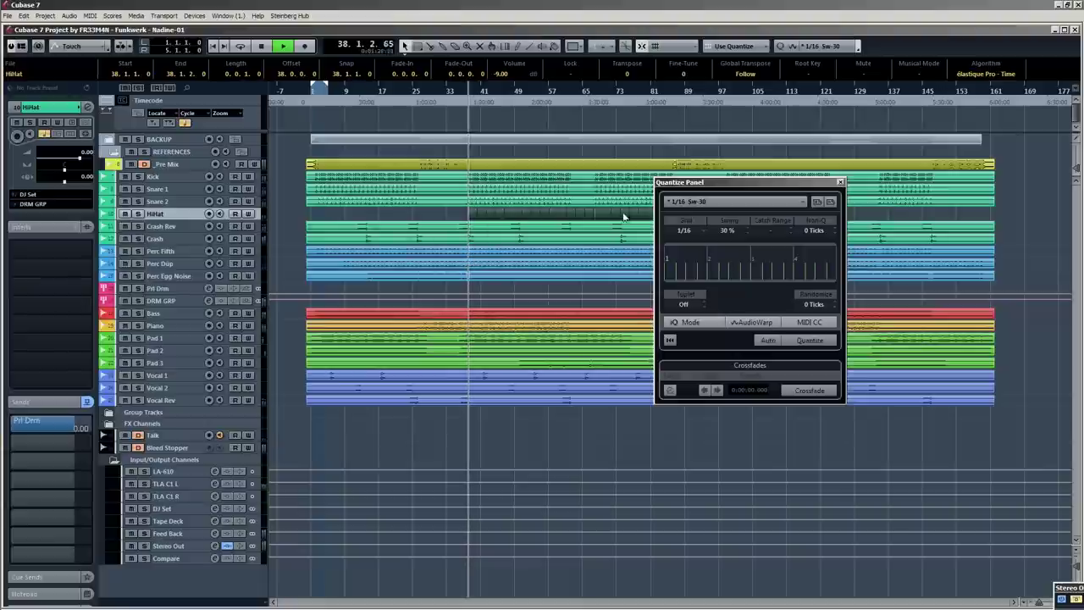
left_click_drag(750, 184, 750, 170)
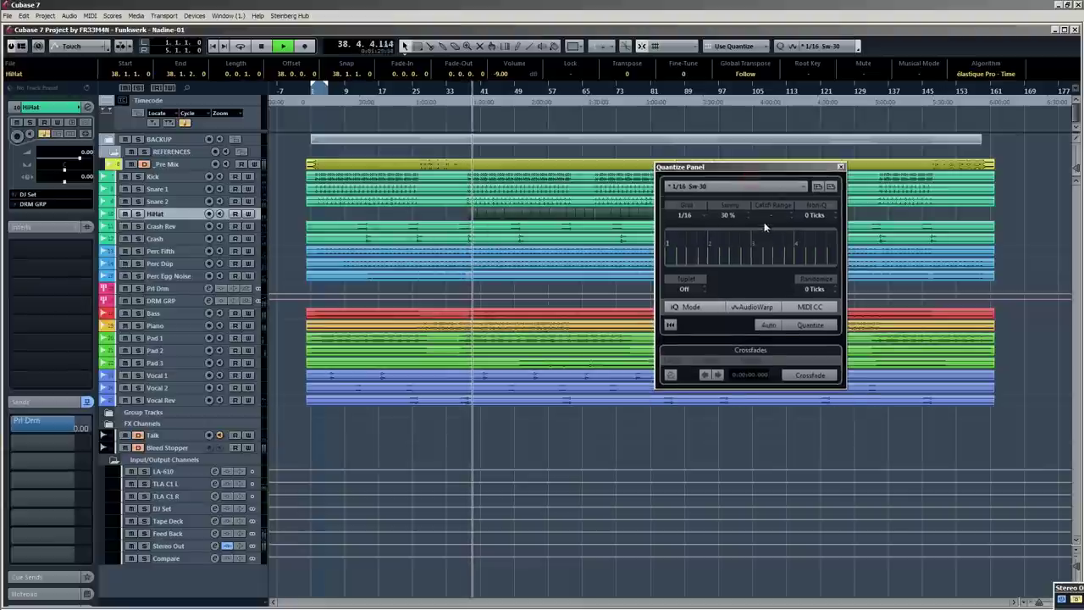
key("space")
Raise the swing to 40 %, quantize the HiHat events again, and listen to the groove.
scroll(725, 215, "up", 2)
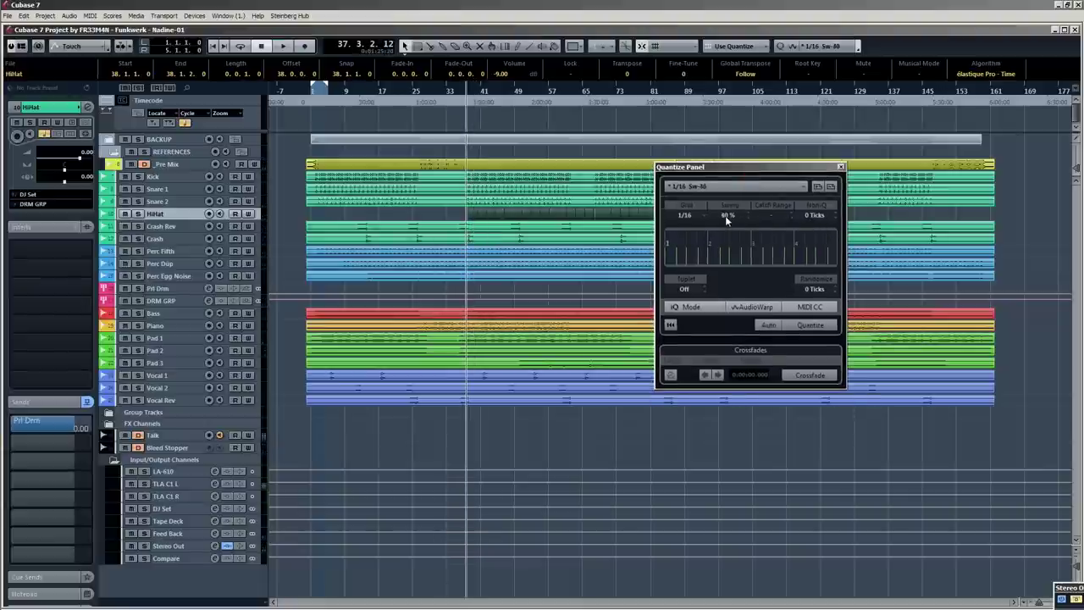
left_click(811, 326)
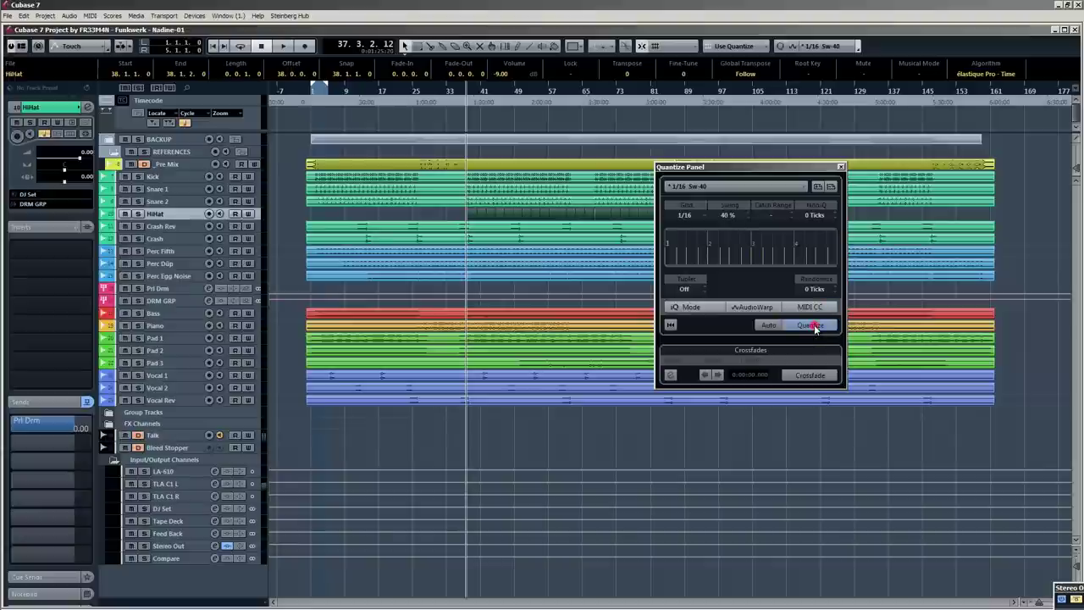
key("space")
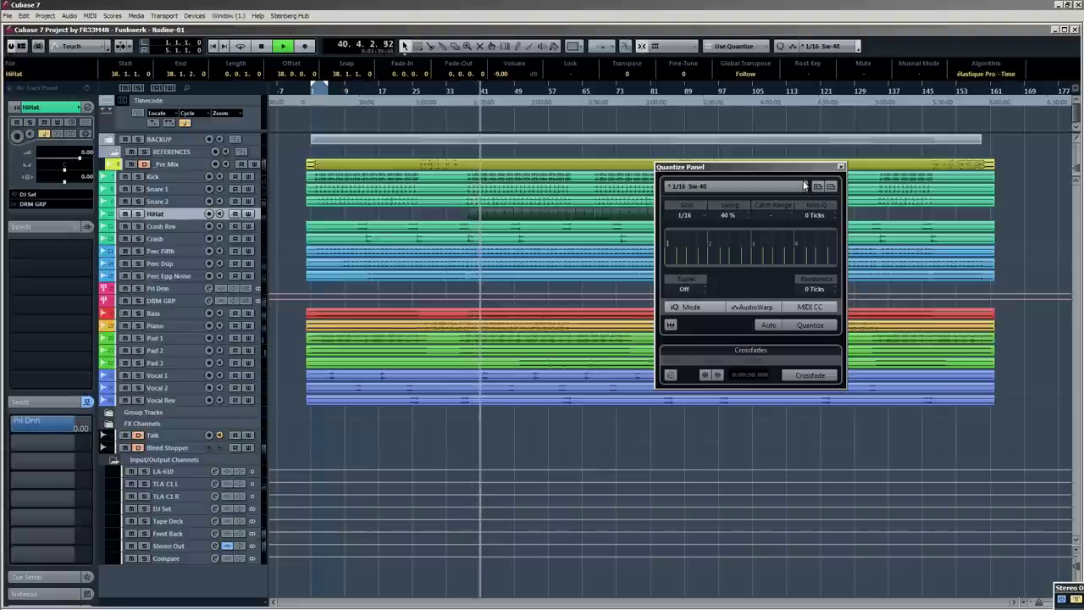
key("space")
Turn on automatic applying of quantize changes, move the Quantize Panel clear of the HiHat events, and start playback.
left_click(768, 327)
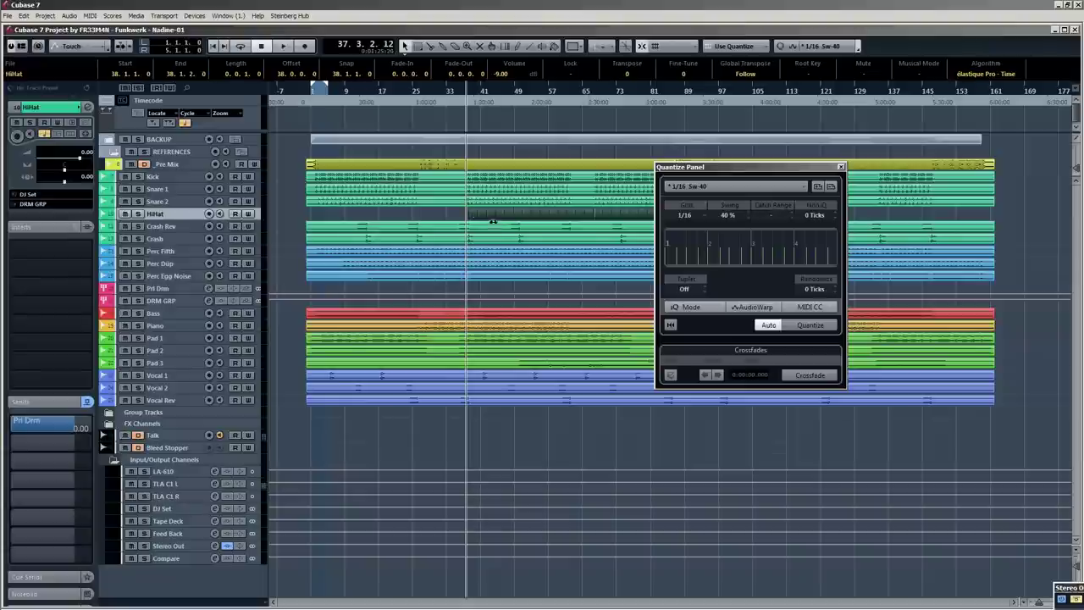
left_click_drag(734, 173, 663, 241)
key("space")
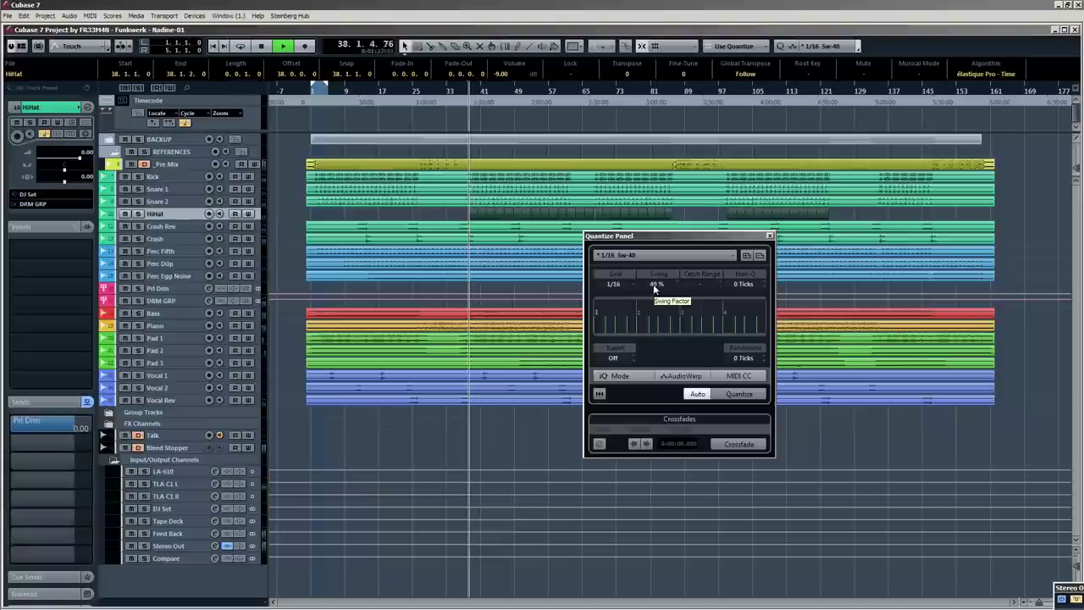
Compare the HiHat groove with 0 % swing against 40 % swing during playback.
left_click(653, 284)
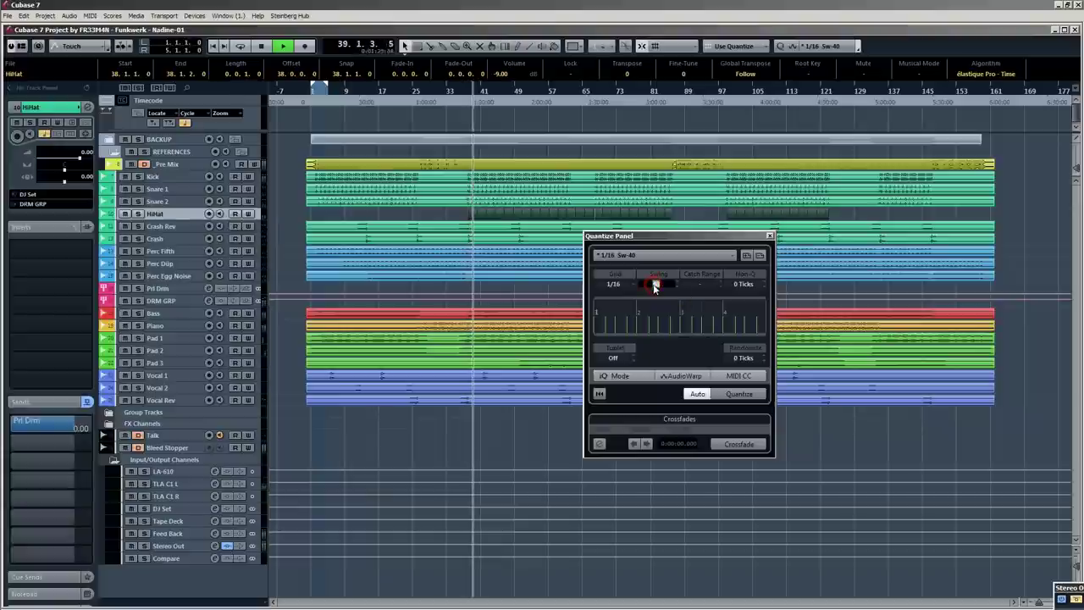
type("0")
key("Return")
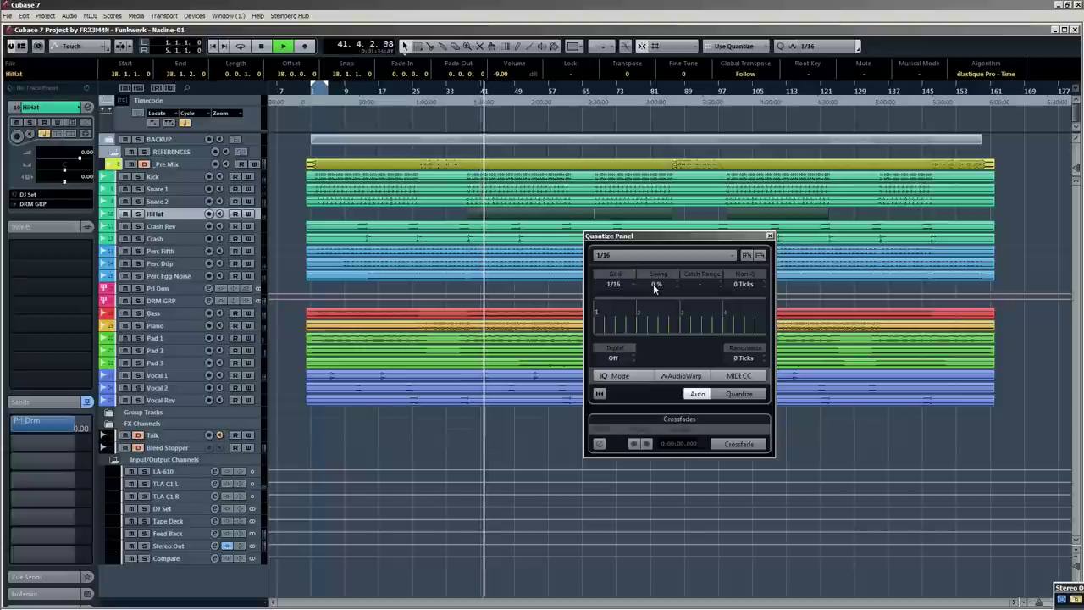
left_click(654, 283)
type("40")
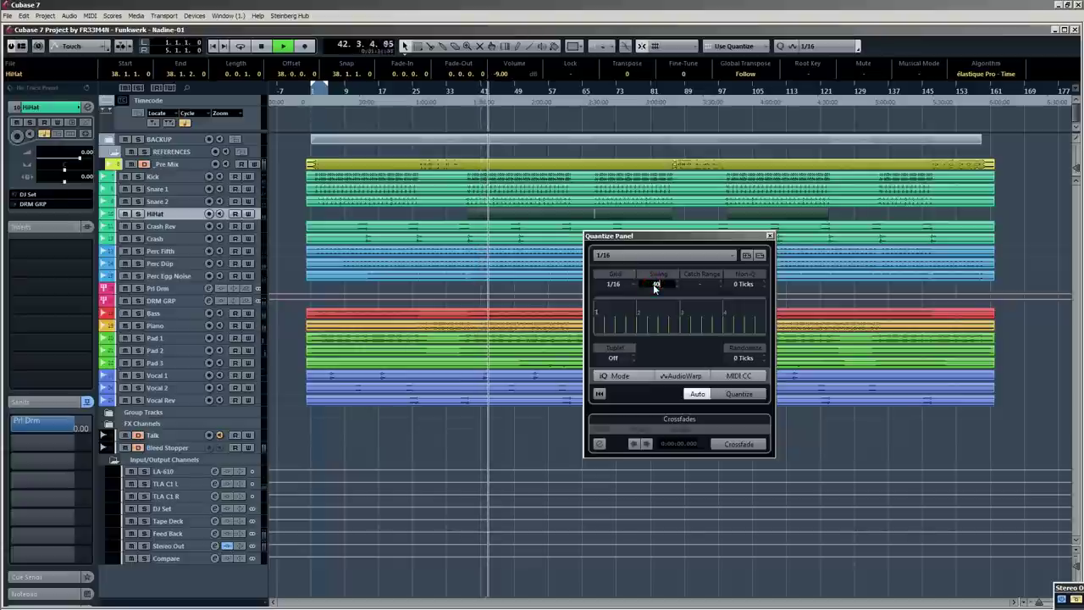
key("Return")
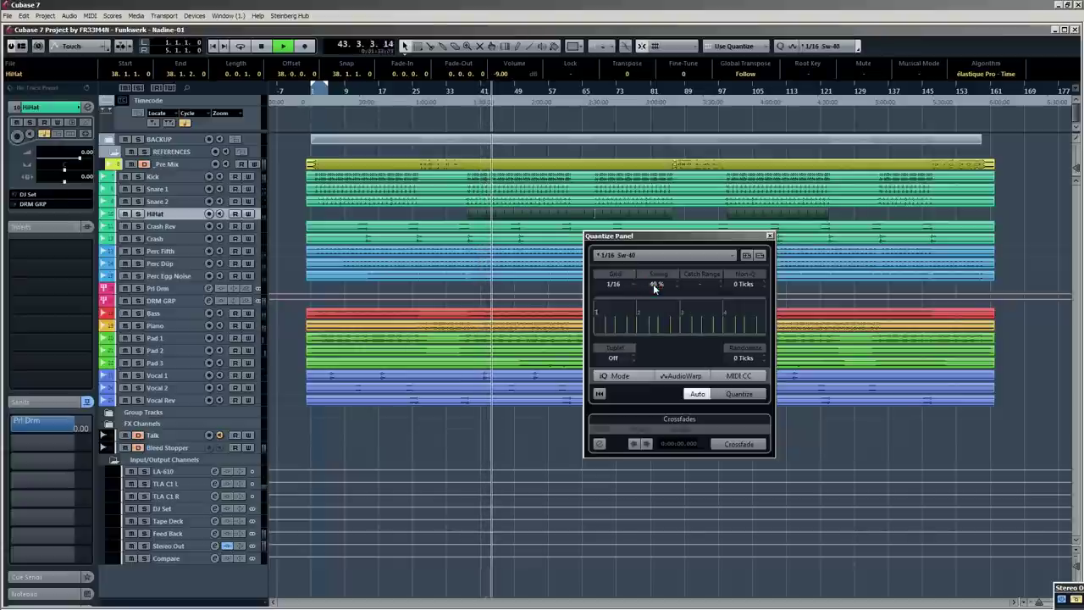
Try HiHat swing values of 80 %, 60 % and 50 % during playback.
left_click(654, 285)
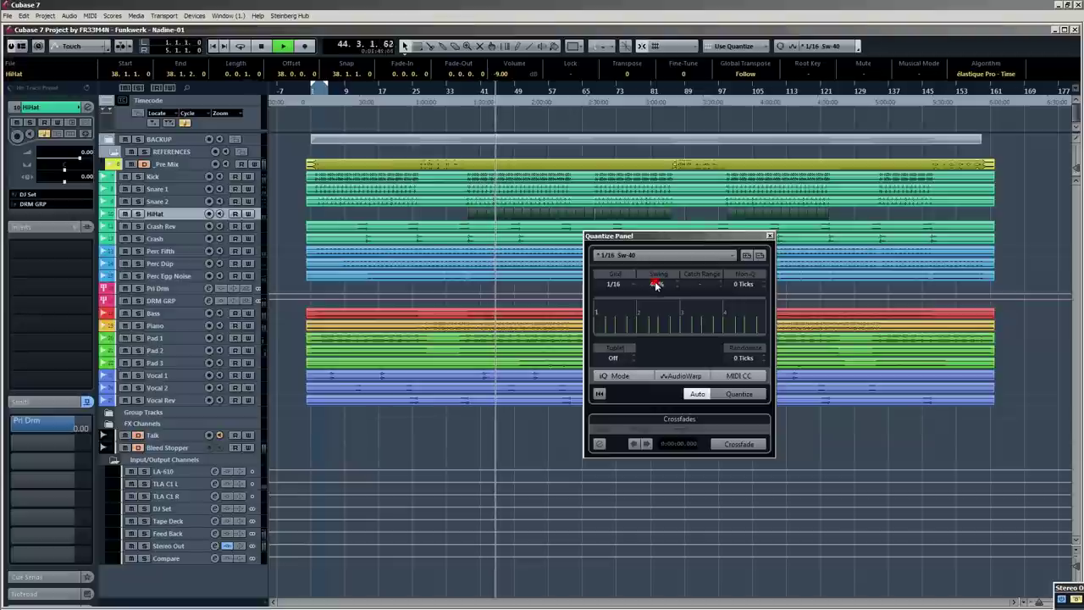
type("80")
key("Return")
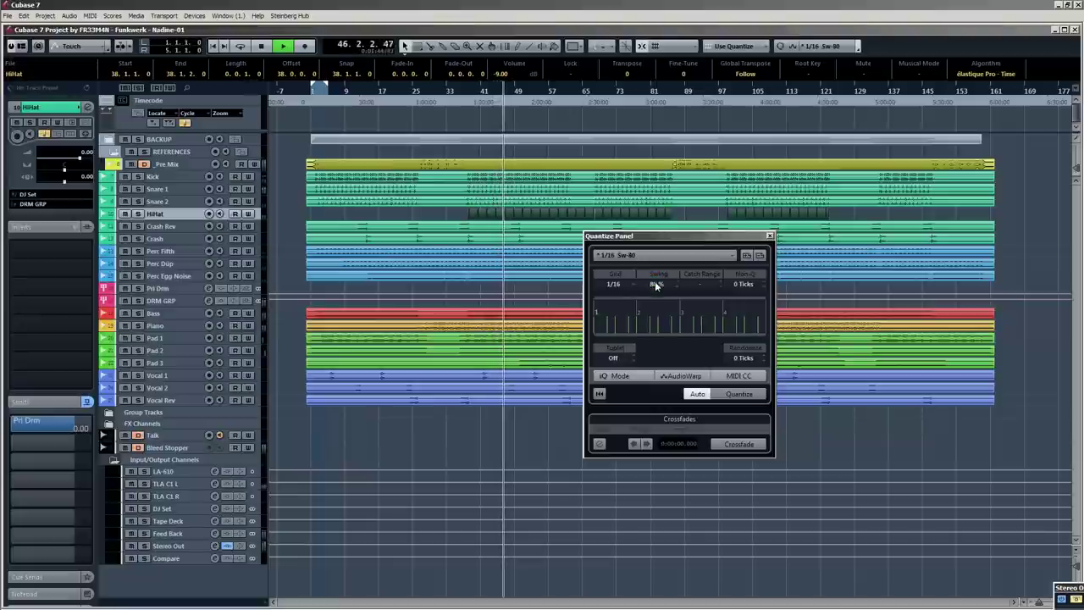
left_click(655, 286)
type("60")
key("Return")
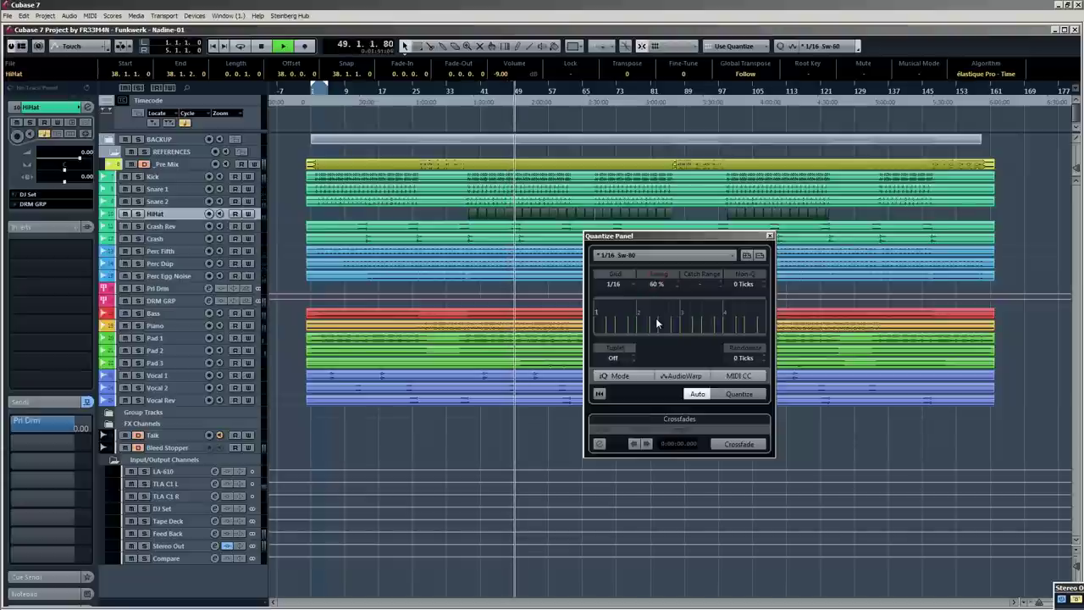
left_click(653, 285)
type("50")
key("Return")
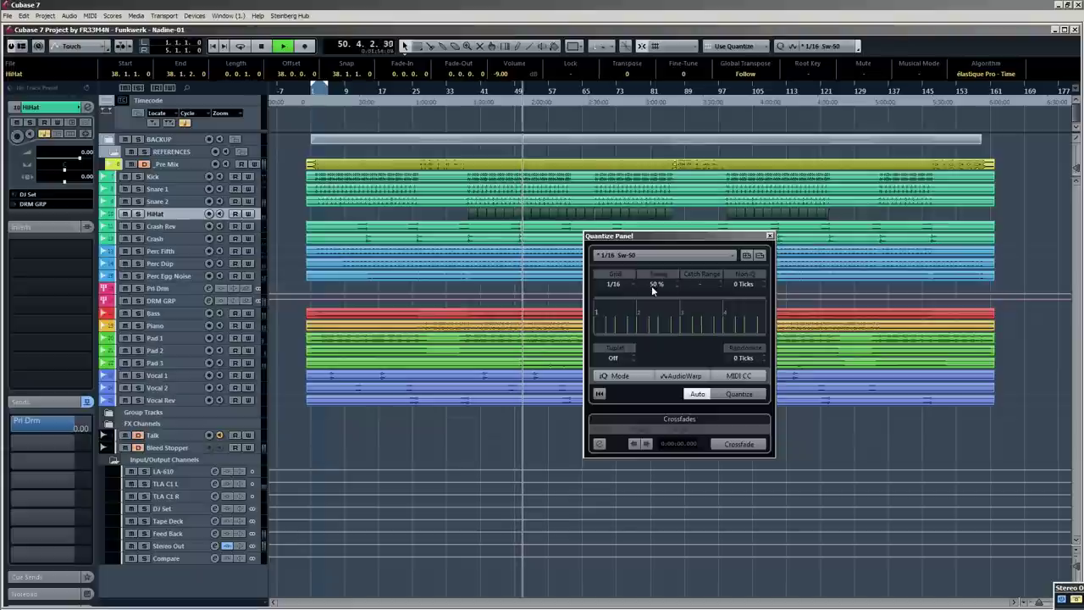
Set the HiHat swing to 40 %, stop playback, and close the Quantize Panel.
left_click(652, 285)
type("40")
key("Return")
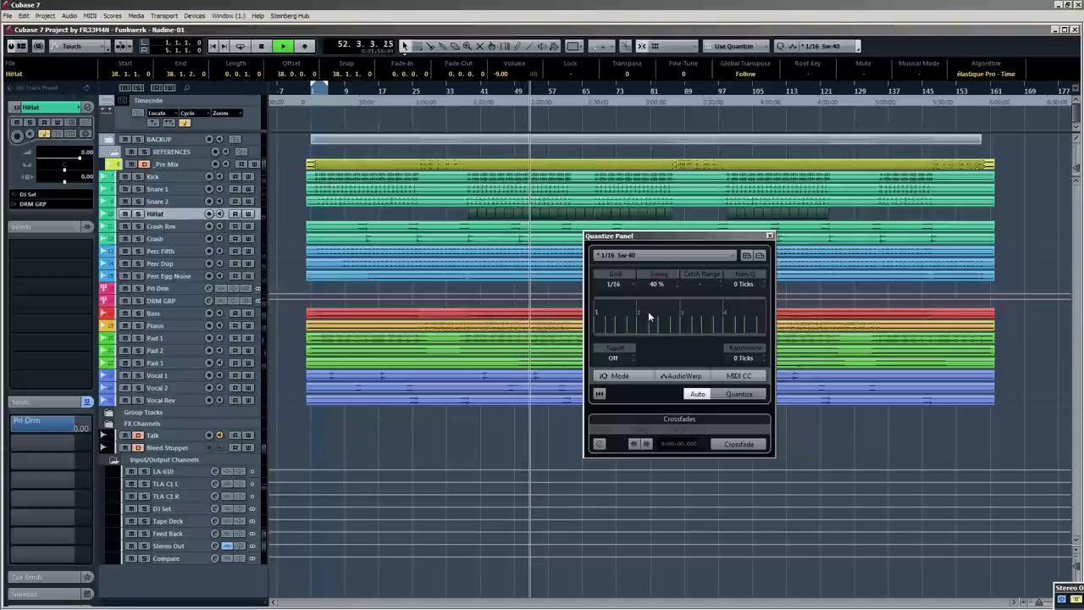
key("space")
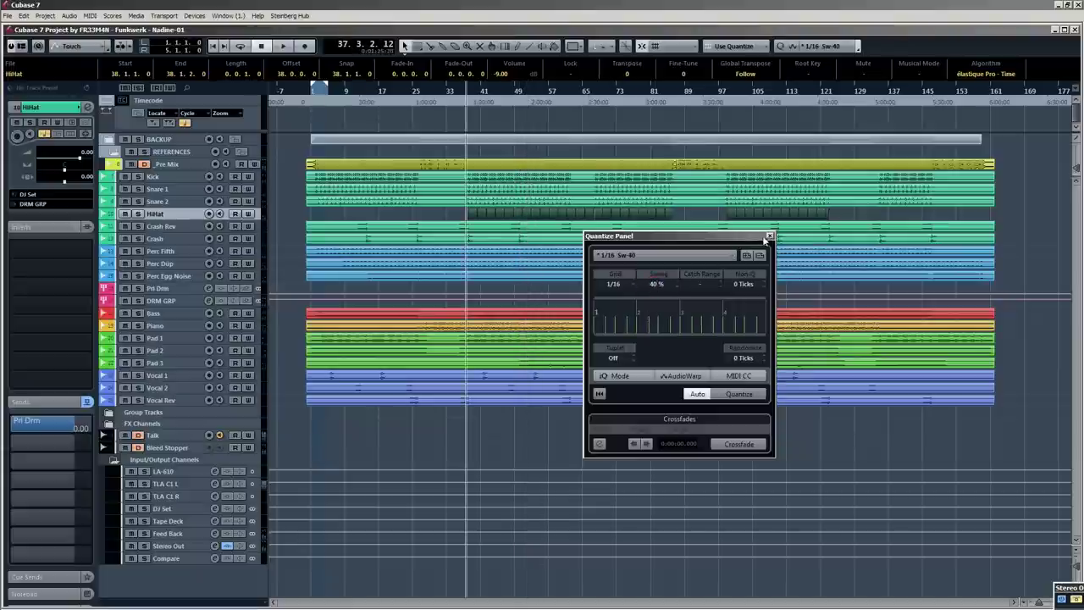
left_click(770, 237)
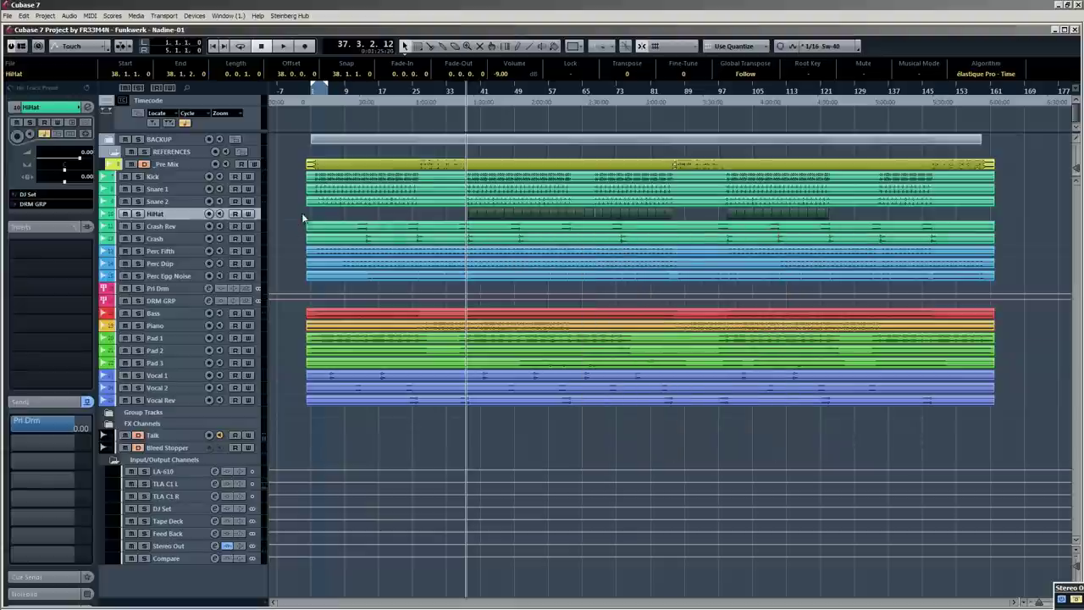
Play the quantized HiHat passage from just before bar 38 and around bar 39 to check its groove.
left_click_drag(467, 93, 452, 122)
key("space")
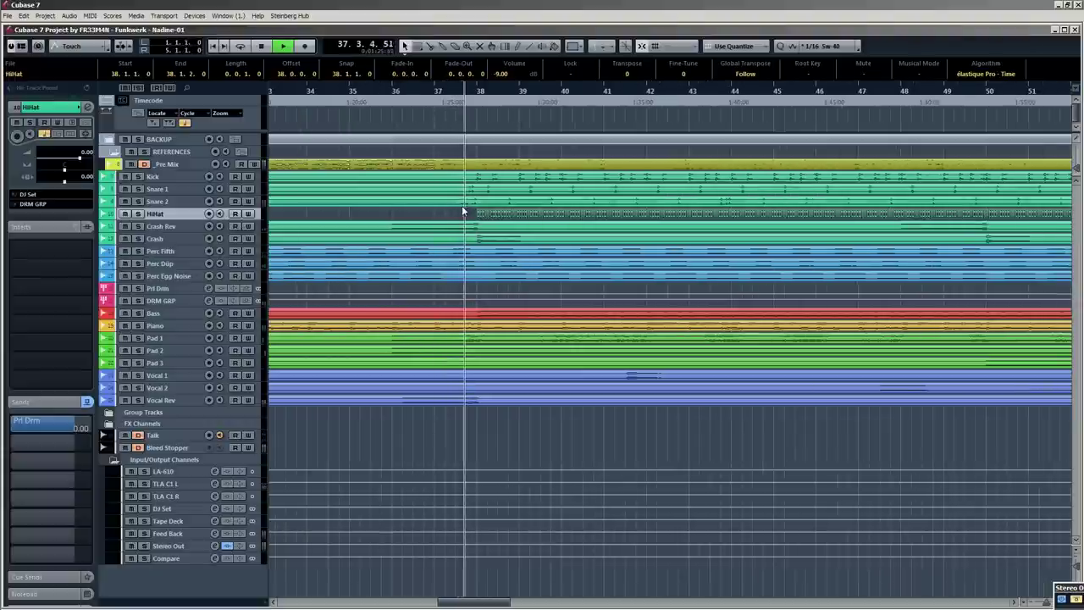
scroll(431, 212, "down", 1)
scroll(430, 207, "down", 2)
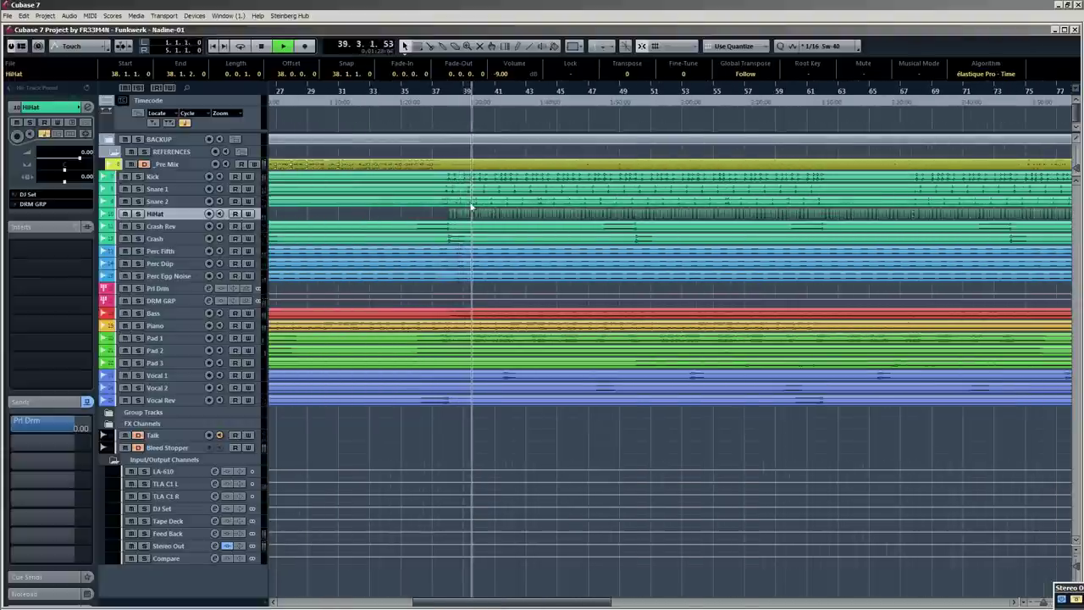
left_click_drag(535, 96, 423, 123)
key("space")
scroll(424, 160, "up", 5)
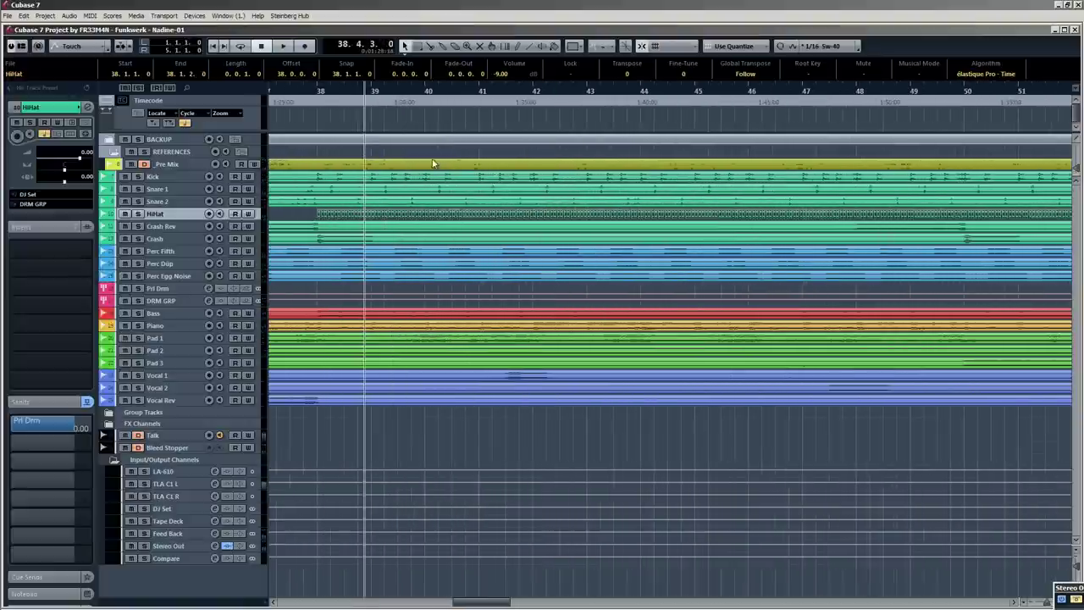
left_click(416, 111)
key("space")
key("space")
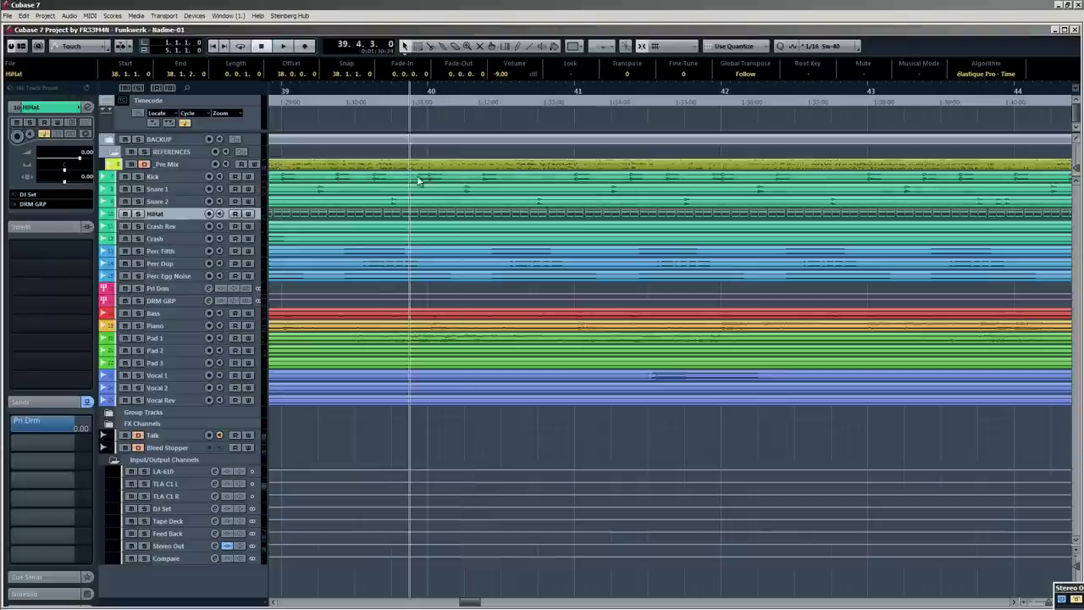
Examine closely how the quantized HiHat events line up with the swung grid just before bar 44.
scroll(424, 182, "down", 1)
scroll(586, 201, "down", 1)
scroll(627, 201, "down", 1)
scroll(542, 199, "up", 1)
scroll(669, 199, "down", 1)
left_click(761, 95)
scroll(785, 213, "up", 4)
scroll(797, 181, "up", 4)
left_click(744, 91)
left_click(761, 91)
left_click(757, 91)
left_click(771, 90)
left_click(799, 91)
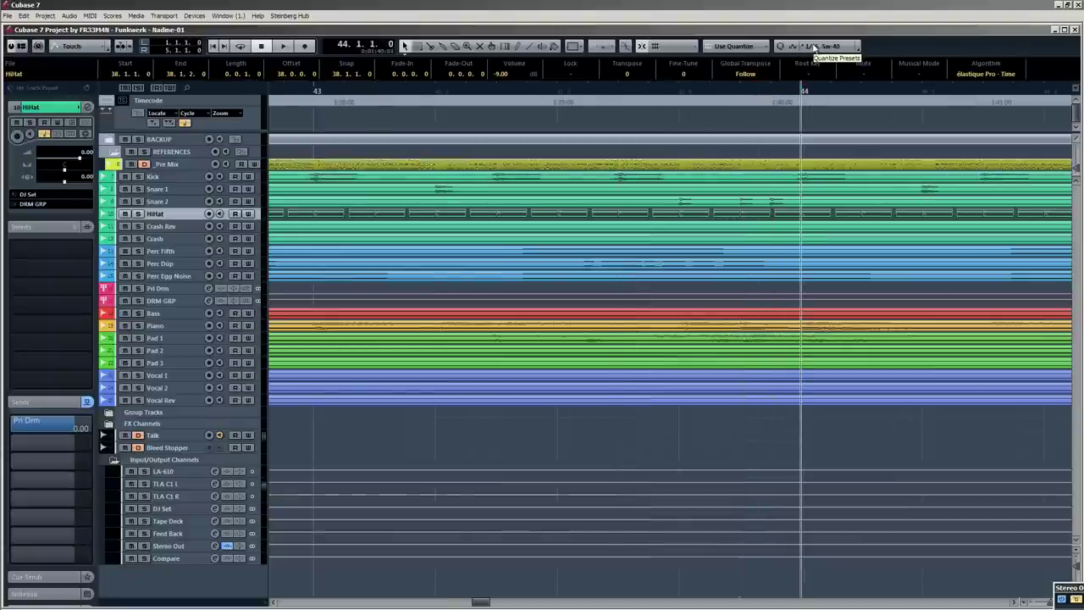
Place the project cursor at successive sixteenth positions in bar 43 to compare the swung HiHat and Snare 2 hits.
left_click(775, 90)
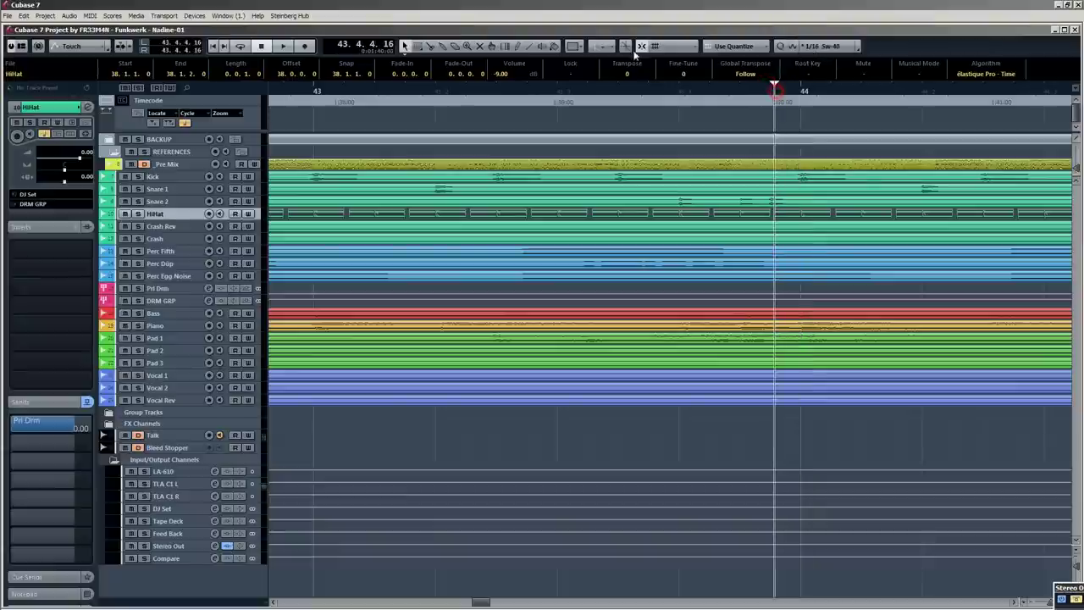
left_click(741, 91)
left_click(714, 92)
mouse_move(690, 90)
left_mouse_down()
mouse_move(681, 91)
mouse_move(705, 92)
left_mouse_up()
left_click(741, 92)
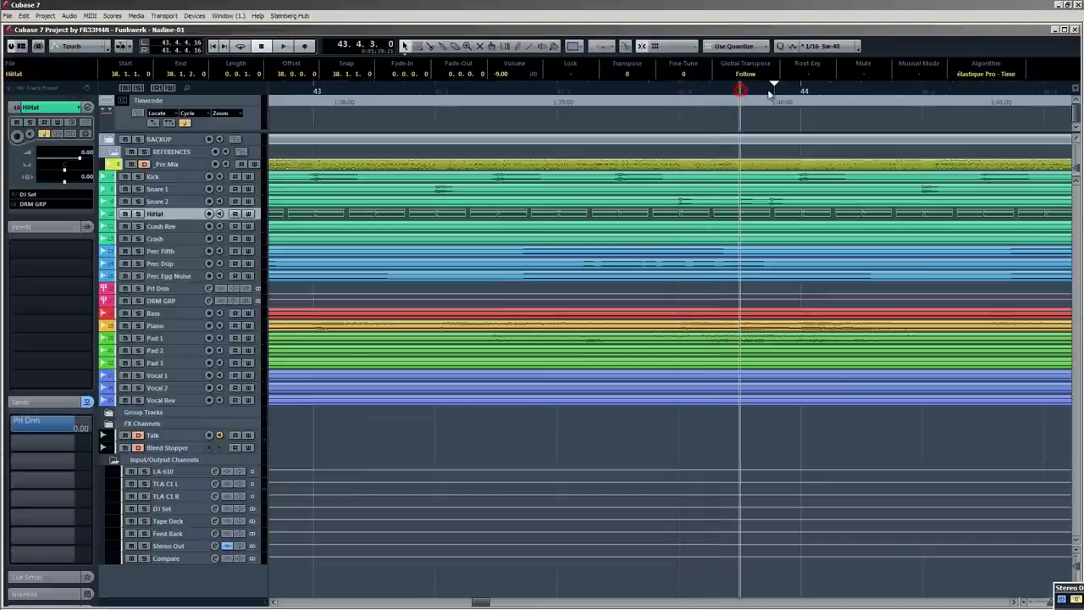
left_click(776, 92)
left_click(802, 88)
left_click(776, 90)
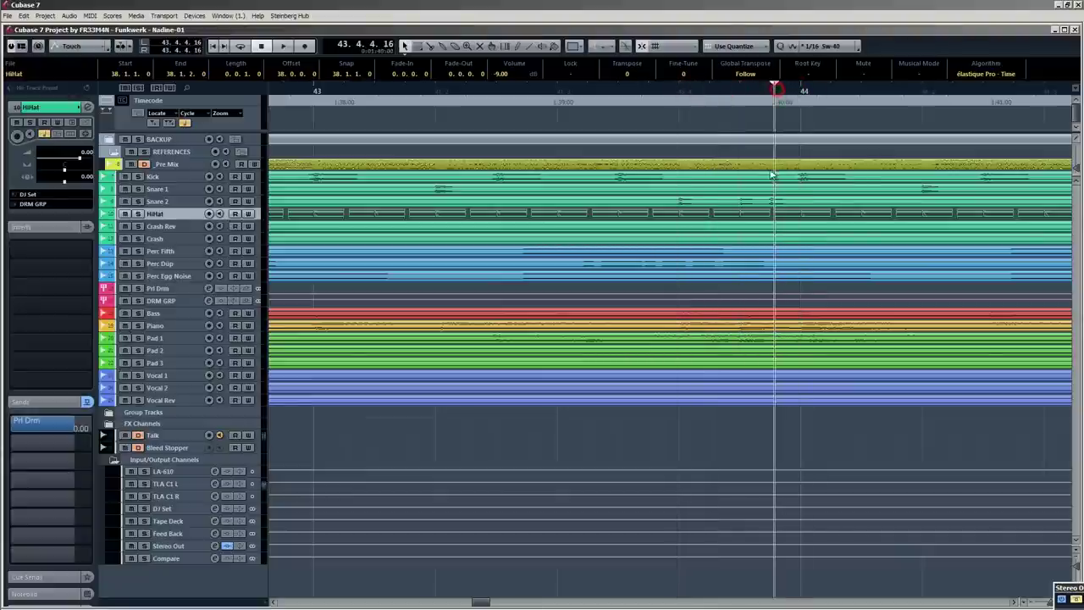
Alternate the project cursor between the last two sixteenth positions before bar 44 to compare the swung HiHat and Snare 2 hits.
left_click(741, 92)
left_click(774, 91)
left_click(739, 92)
left_click(774, 91)
left_click(741, 91)
left_click(774, 91)
left_click(741, 91)
left_click(769, 95)
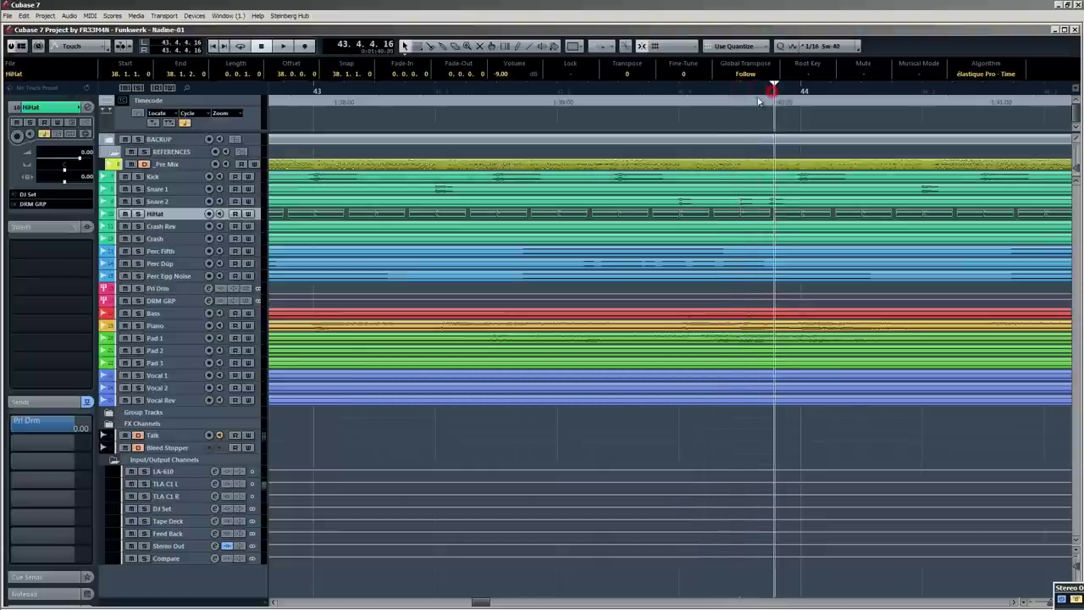
Solo Perc Düp, play it briefly from the middle of bar 43, and check successive sixteenth positions there with the project cursor.
scroll(662, 132, "down", 7)
scroll(699, 134, "up", 4)
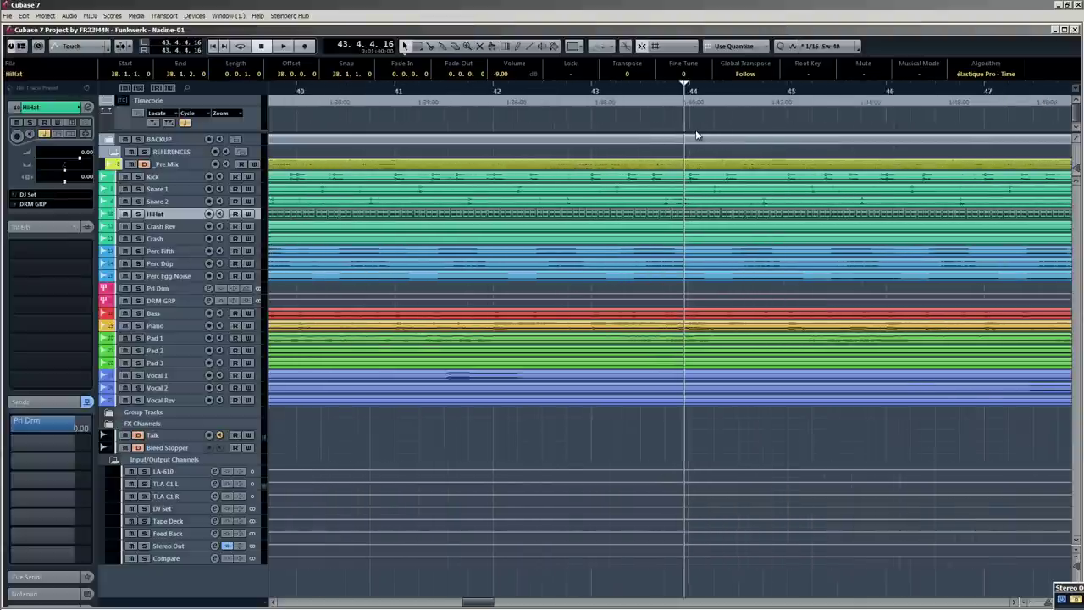
left_click(176, 268)
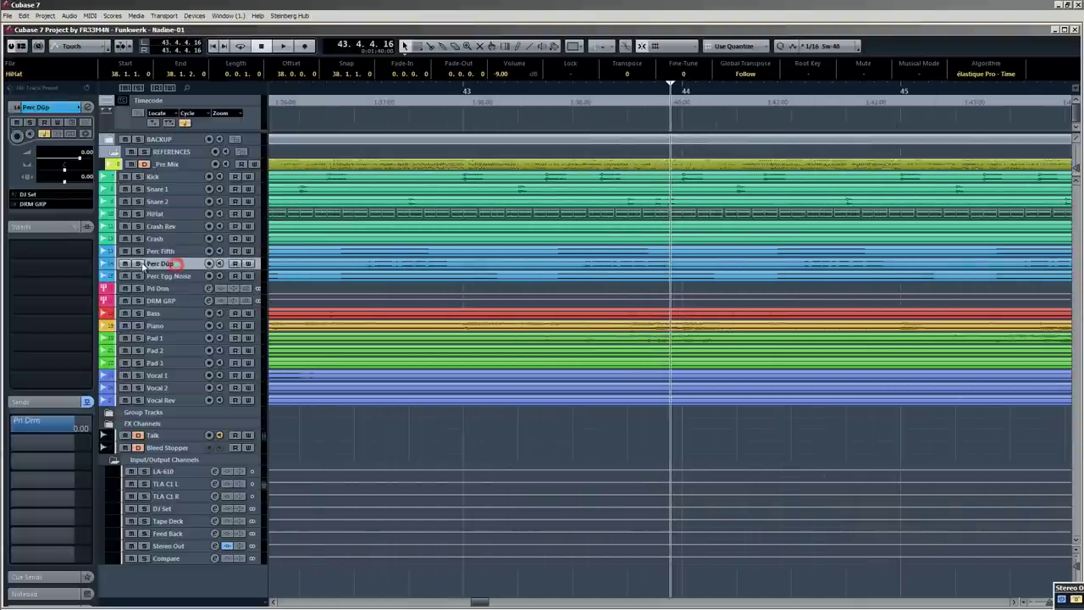
left_click(138, 263)
left_click(587, 92)
key("space")
key("space")
left_click(603, 91)
left_click(617, 90)
left_click(634, 90)
left_click(649, 90)
Turn off the Perc Düp solo and open the Kick event in the Sample Editor with hitpoint editing active.
scroll(598, 156, "down", 10)
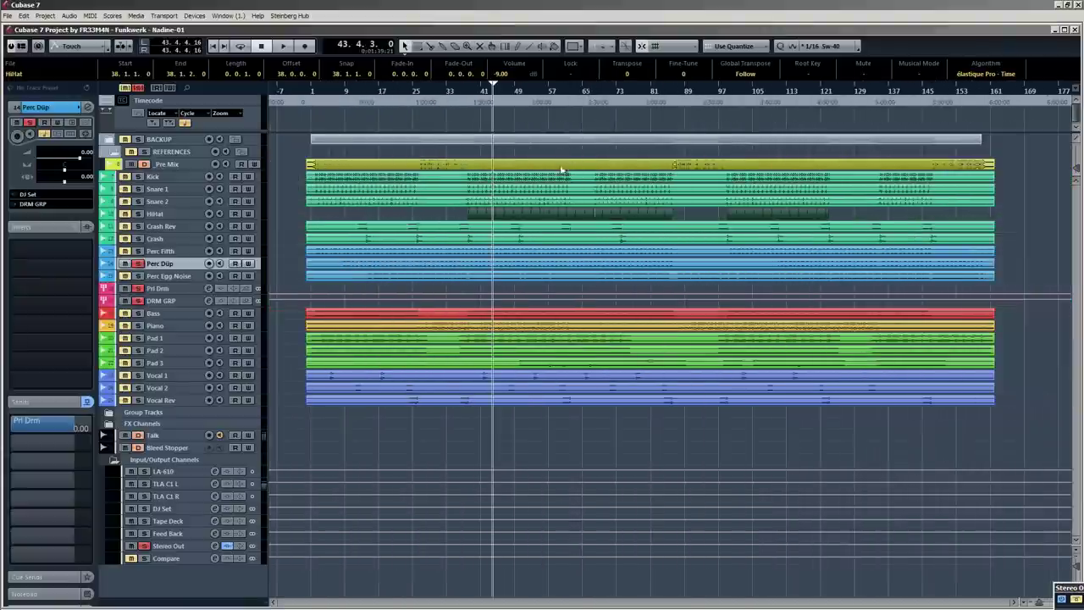
scroll(459, 187, "up", 10)
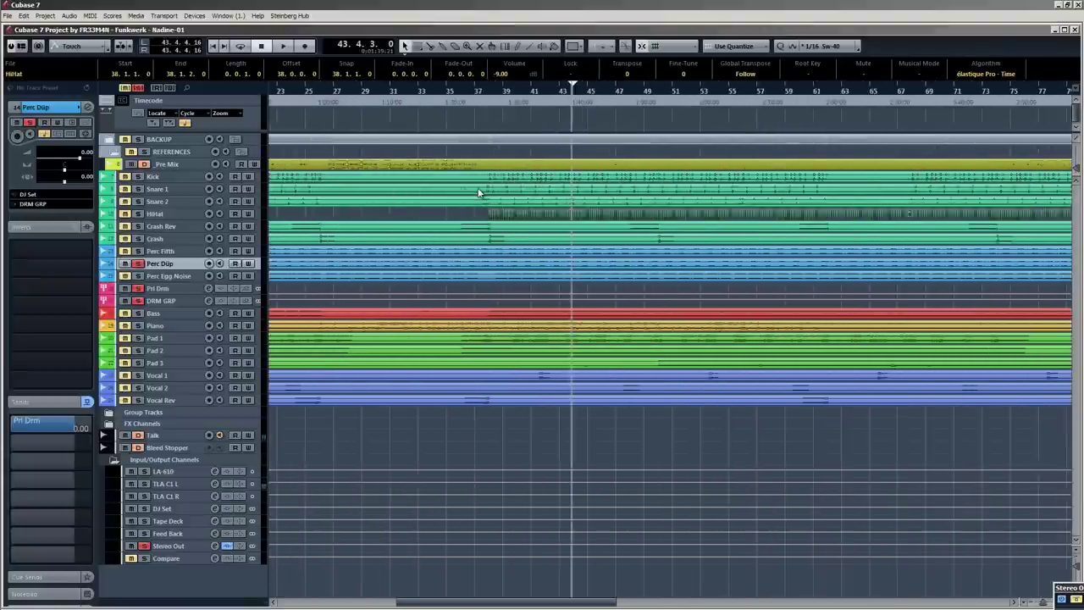
scroll(497, 194, "down", 10)
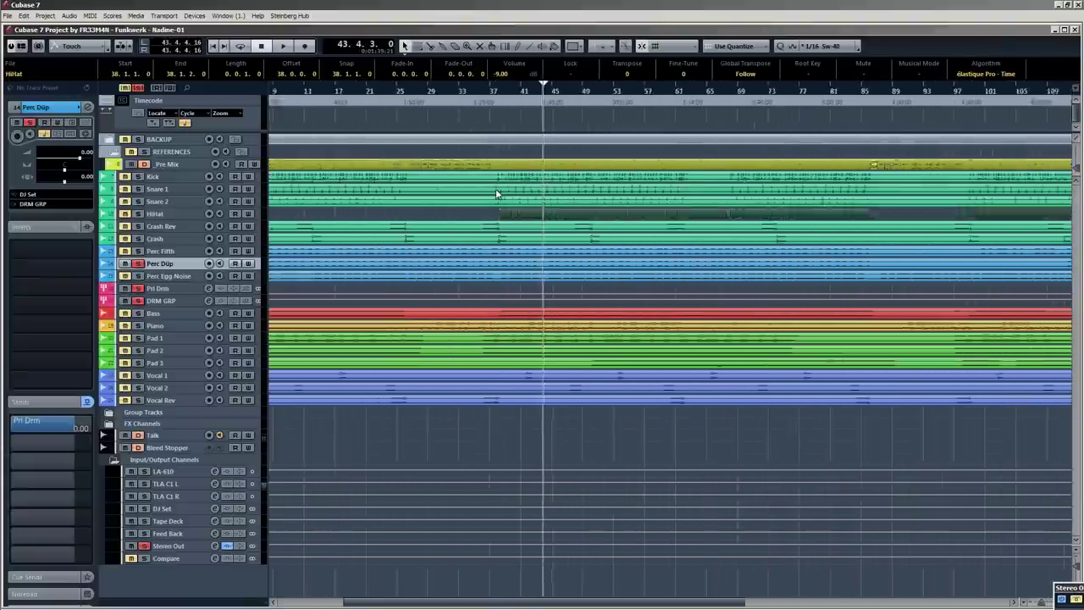
left_click(303, 198)
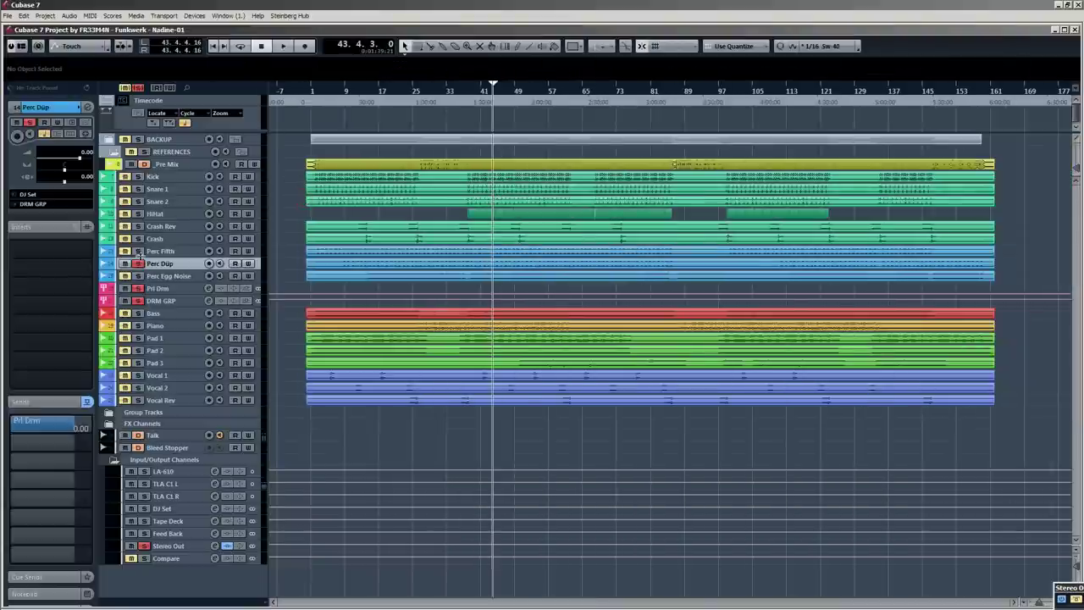
left_click(440, 180)
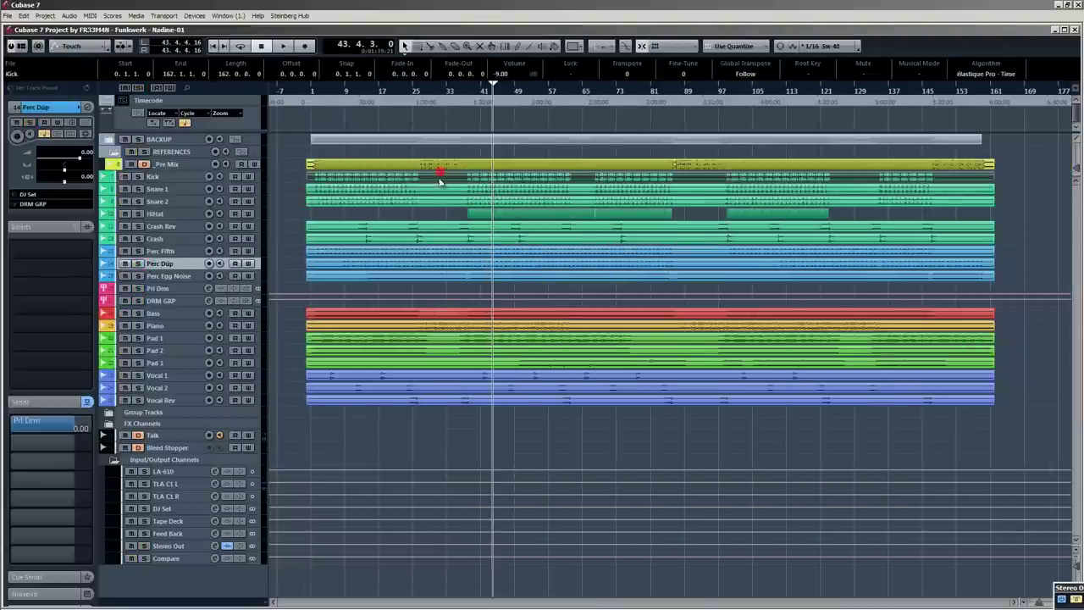
double_click(593, 178)
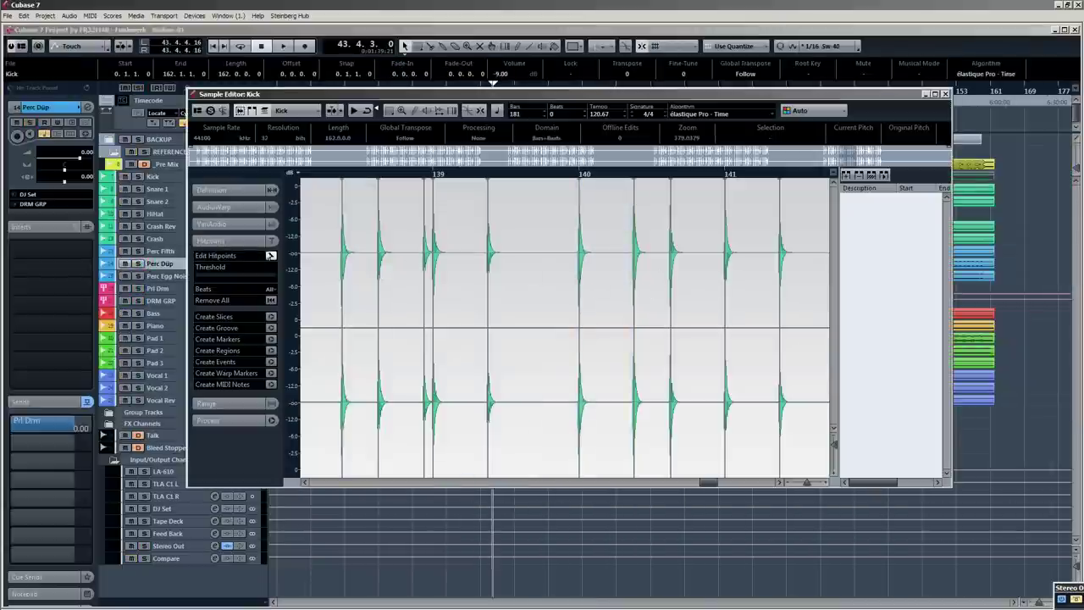
left_click(271, 256)
Examine the Kick's hitpoints across the song, including the individual hits around bars 68, 72 and 78.
key("g")
key("g")
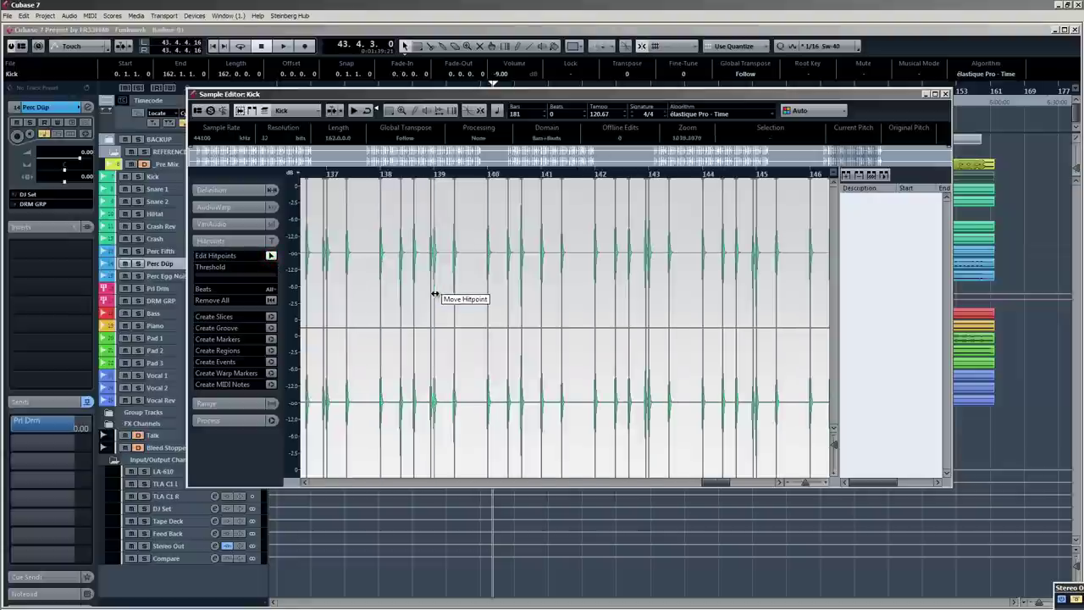
scroll(545, 289, "down", 5)
scroll(512, 295, "up", 6)
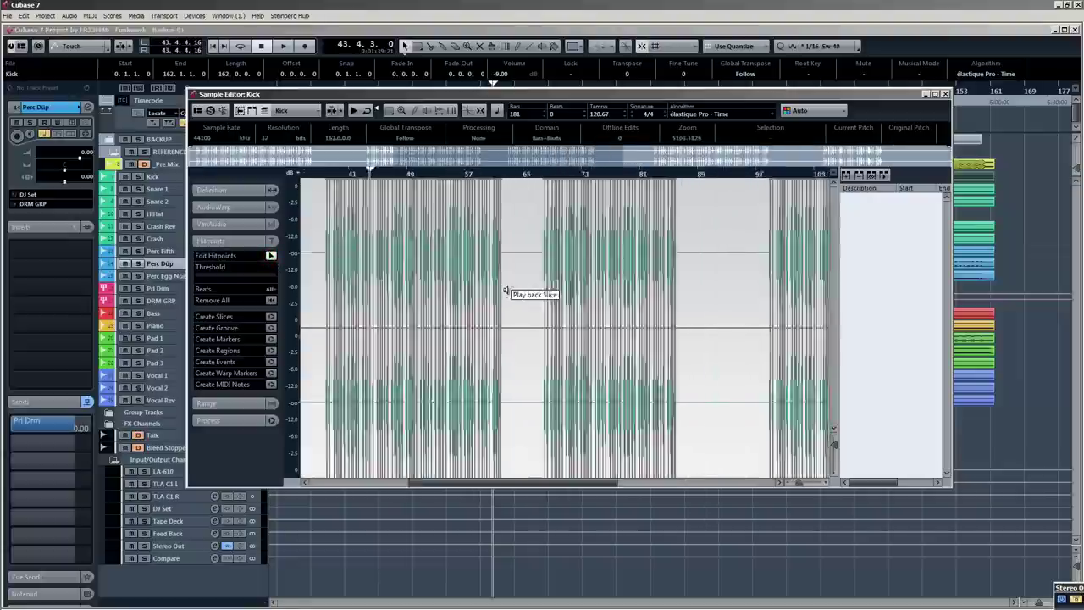
scroll(610, 265, "up", 8)
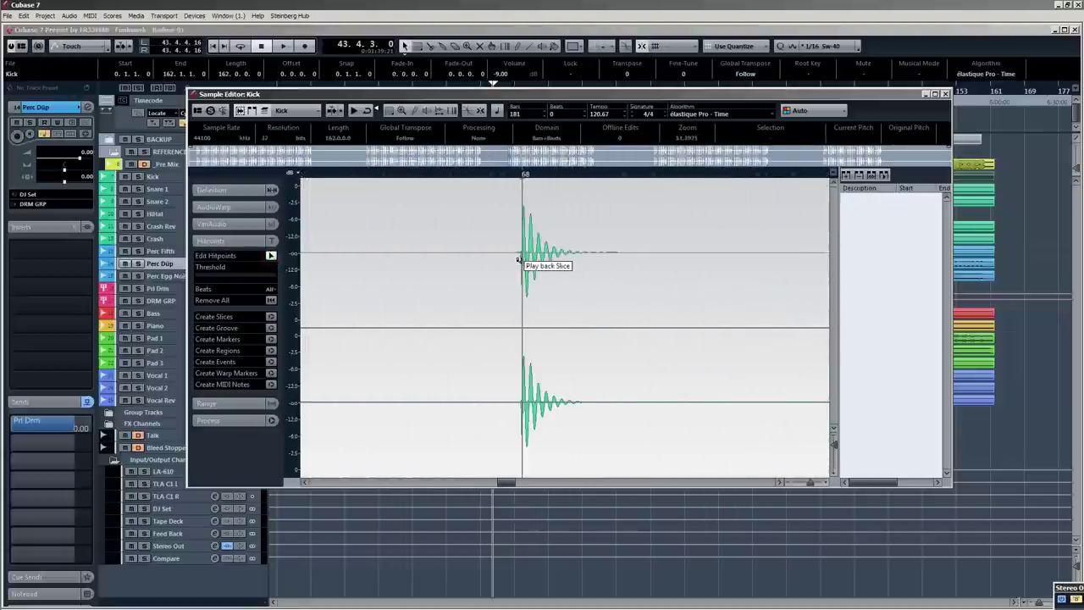
scroll(530, 237, "up", 2)
scroll(477, 271, "down", 5)
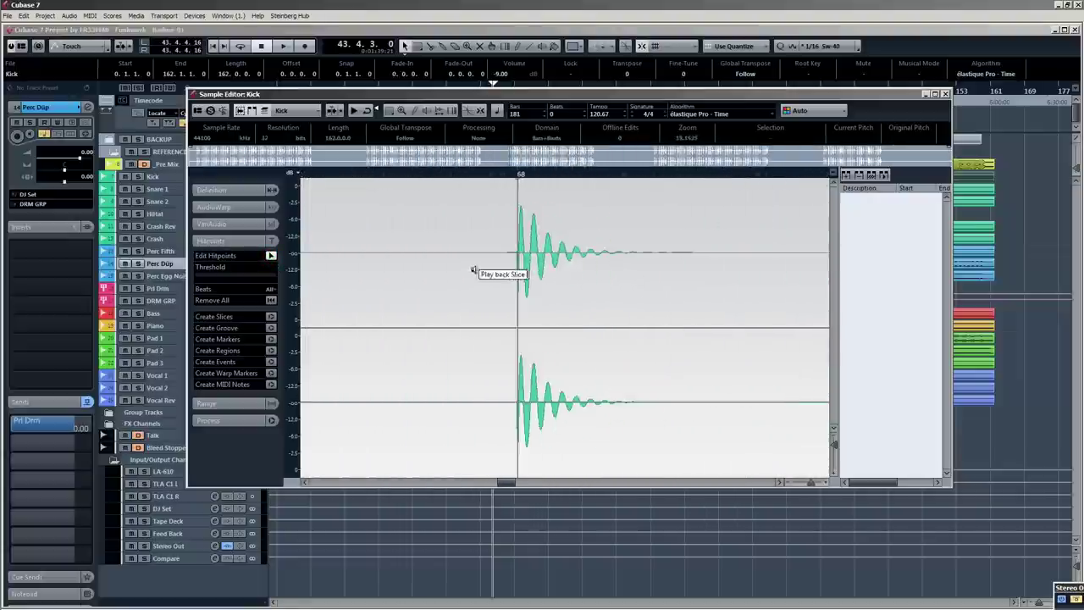
scroll(473, 275, "down", 4)
scroll(612, 266, "up", 5)
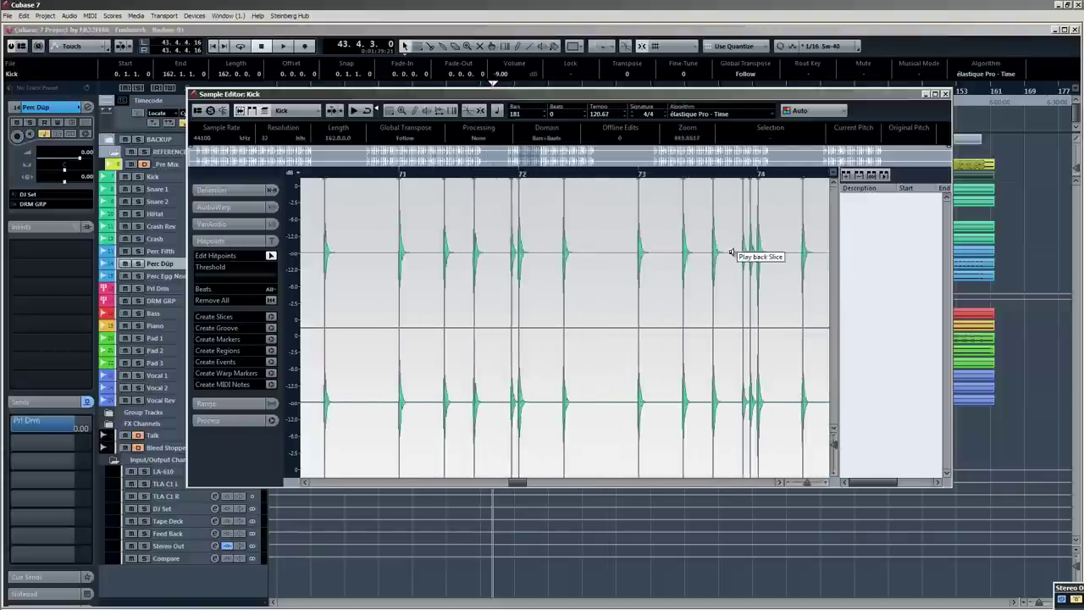
scroll(685, 249, "down", 5)
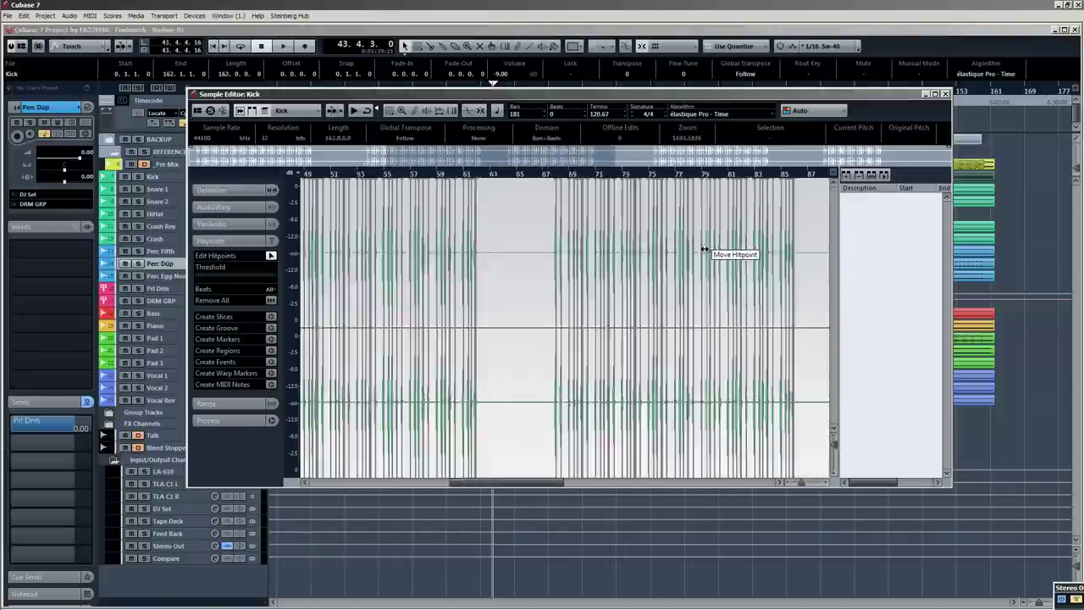
scroll(708, 249, "up", 7)
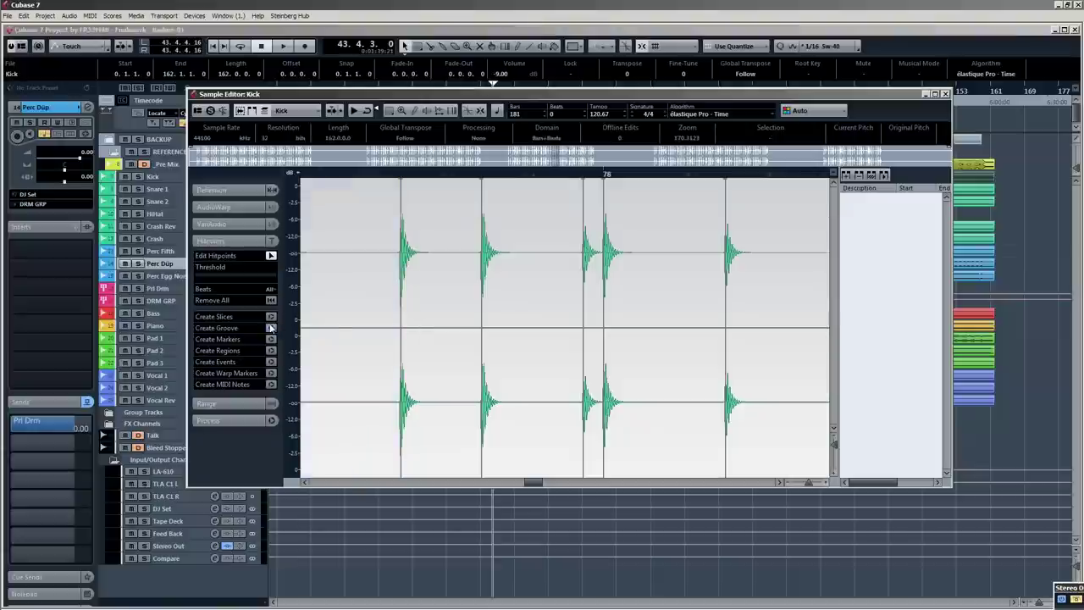
Slice the Kick into events at its hitpoints and delete the silent ones at the start, after bar 25 and around bar 63.
left_click(271, 366)
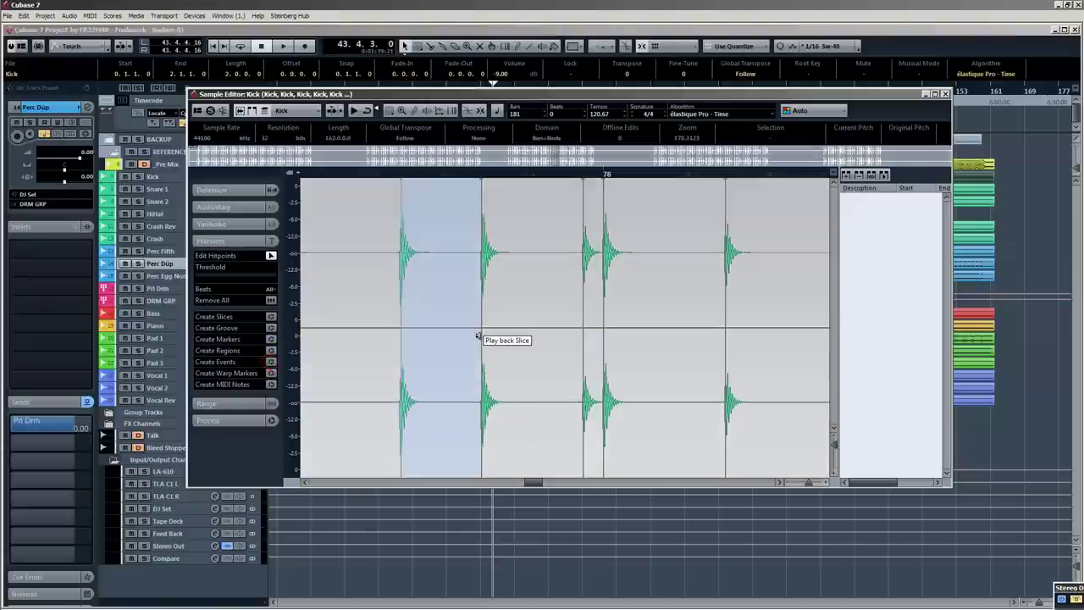
key("Return")
left_click(298, 176)
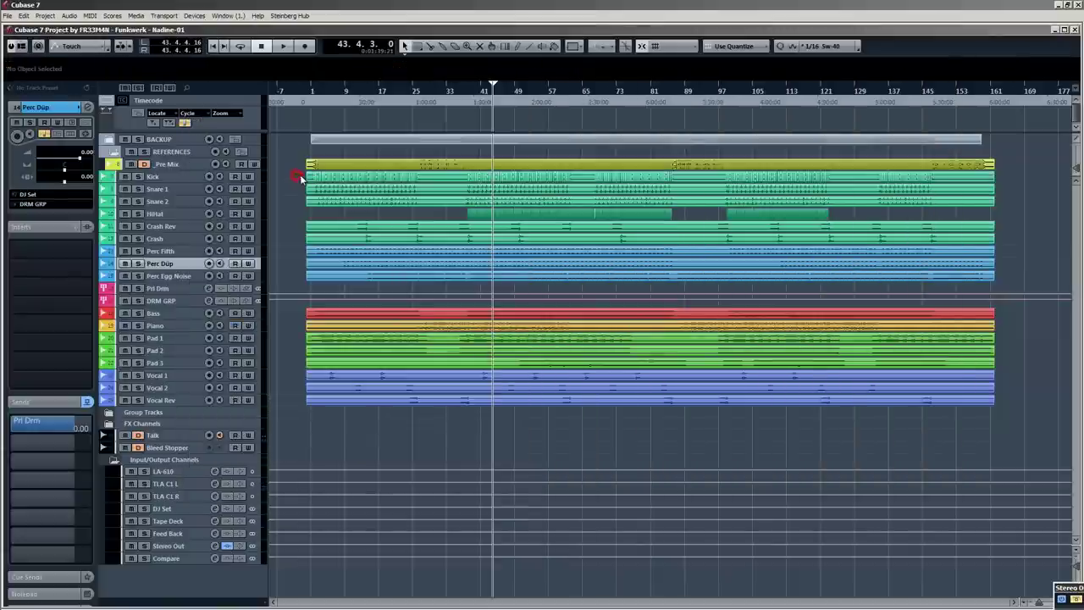
left_click(308, 177)
key("Delete")
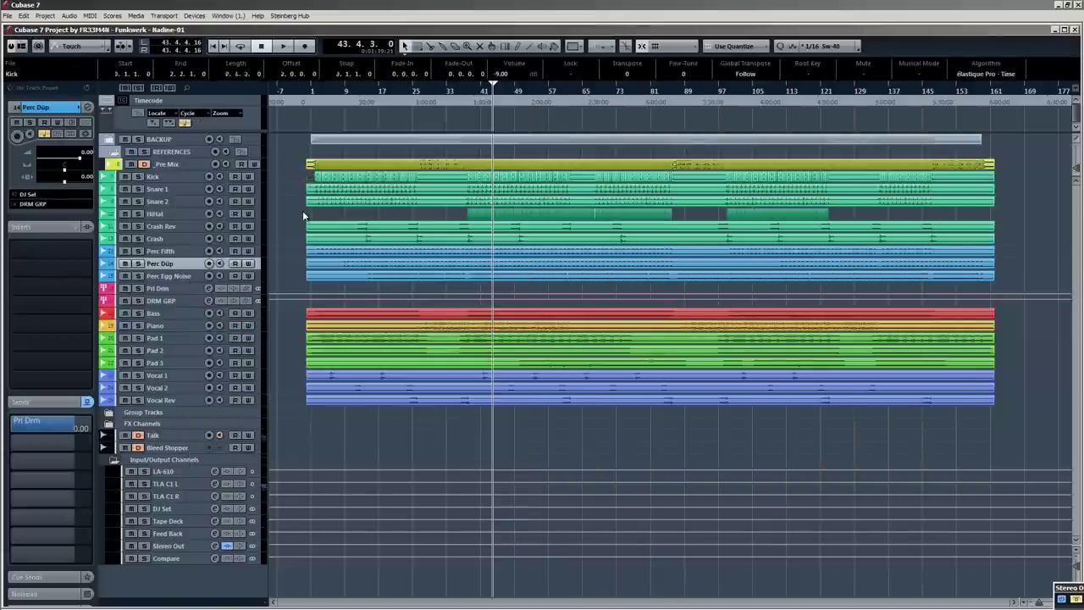
left_click(437, 178)
key("Delete")
left_click(579, 175)
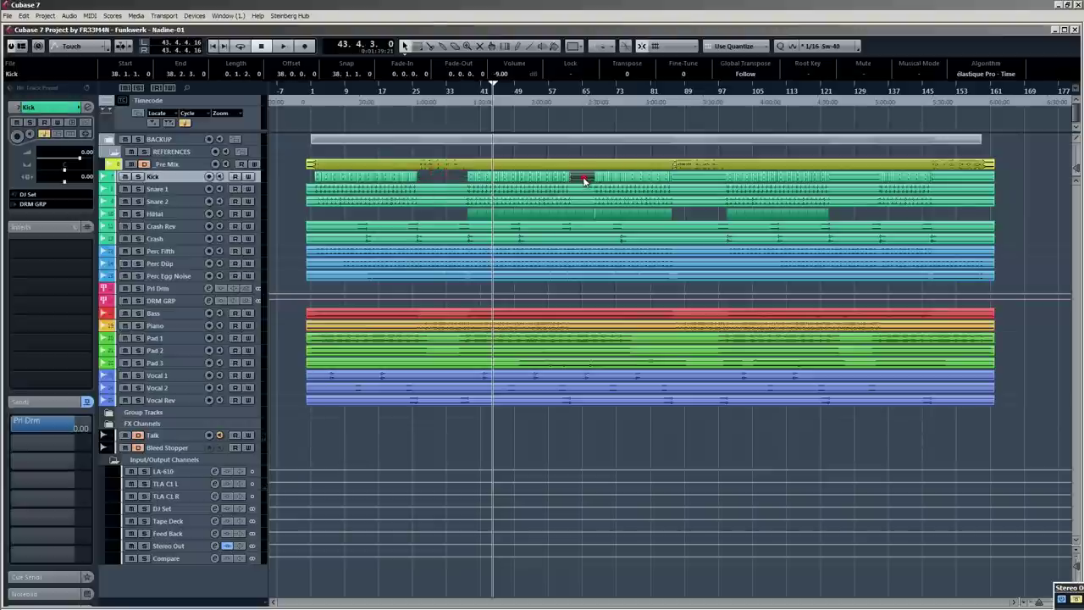
key("Delete")
left_click(704, 176)
mouse_move(676, 99)
left_mouse_down()
mouse_move(668, 145)
mouse_move(692, 176)
mouse_move(685, 99)
left_mouse_up()
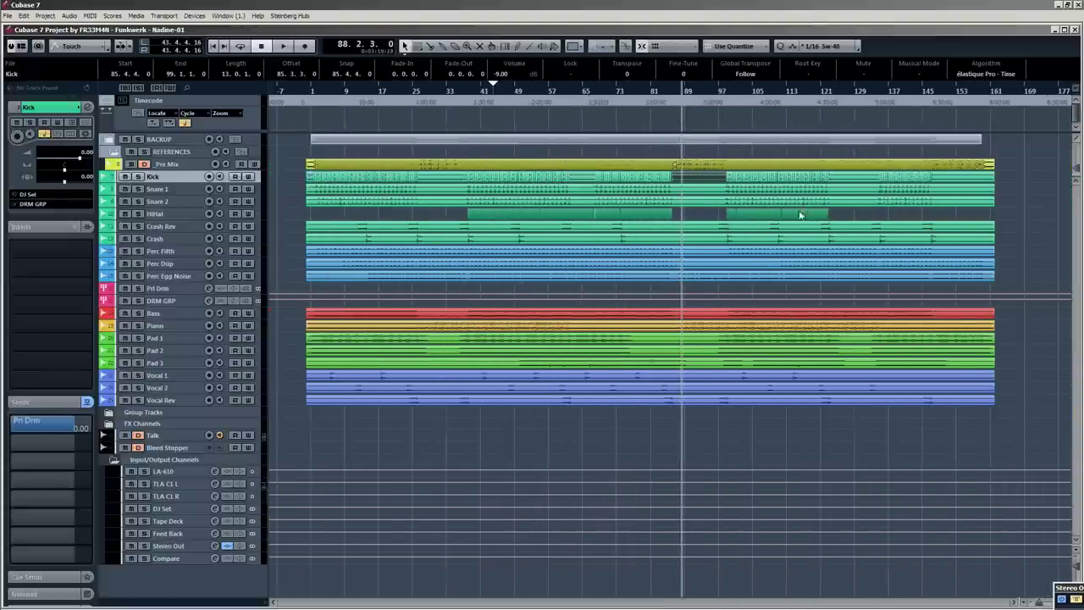
Undo the Kick deletions and slicing, and go further back to restore the silent HiHat events.
key("ctrl+z")
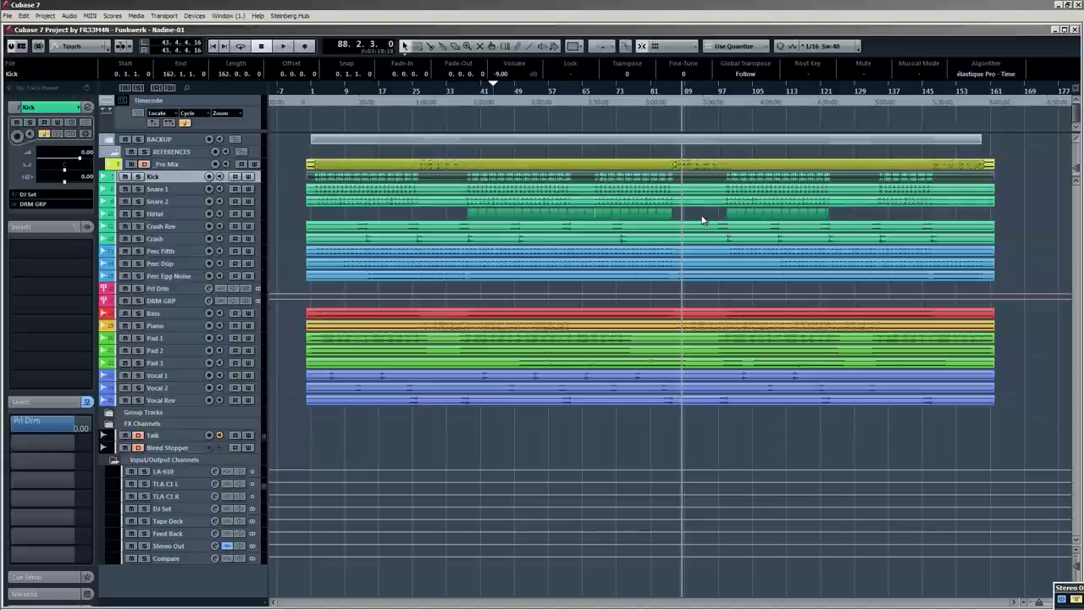
key("ctrl+z")
key("ctrl+z")
key("ctrl+z")
Select all HiHat events, quantize them to the 1/16 grid with 40 % swing, and close the Quantize Panel.
left_click_drag(1012, 210, 419, 224)
left_click(809, 49)
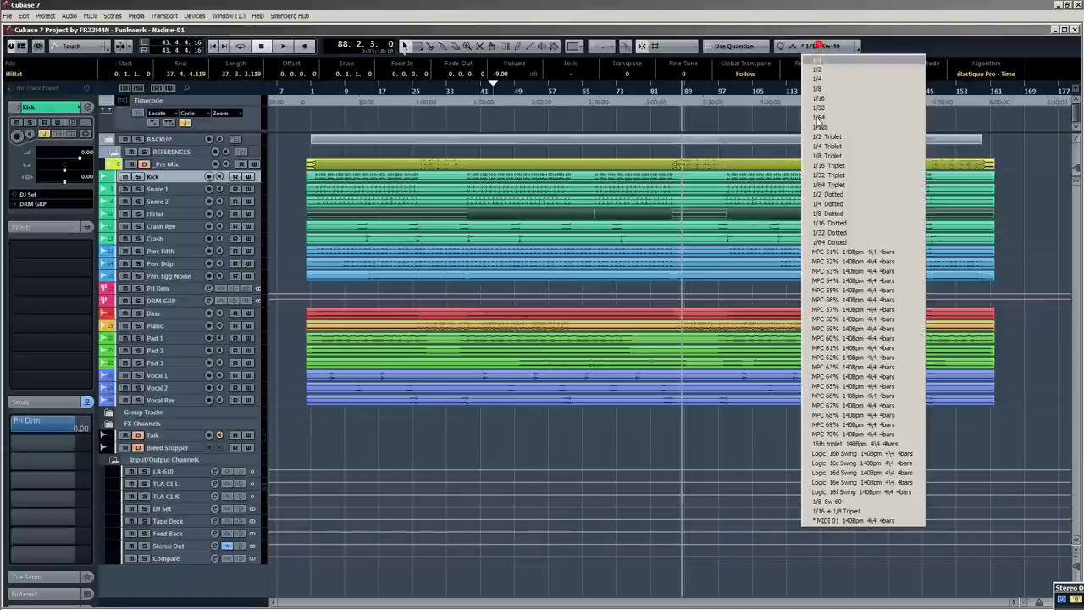
left_click(860, 49)
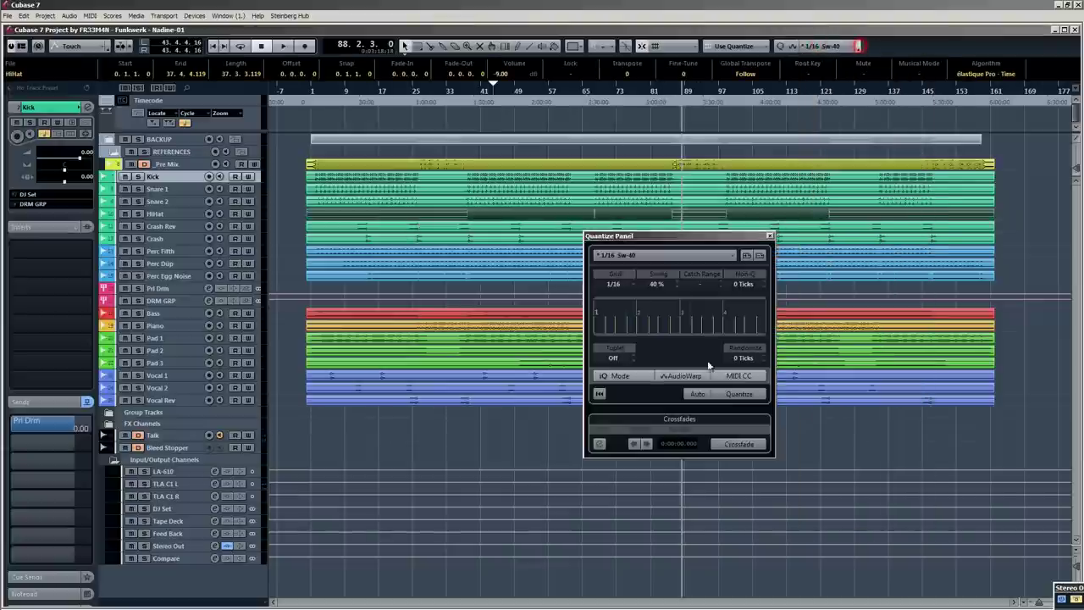
left_click(740, 395)
left_click_drag(742, 237, 837, 323)
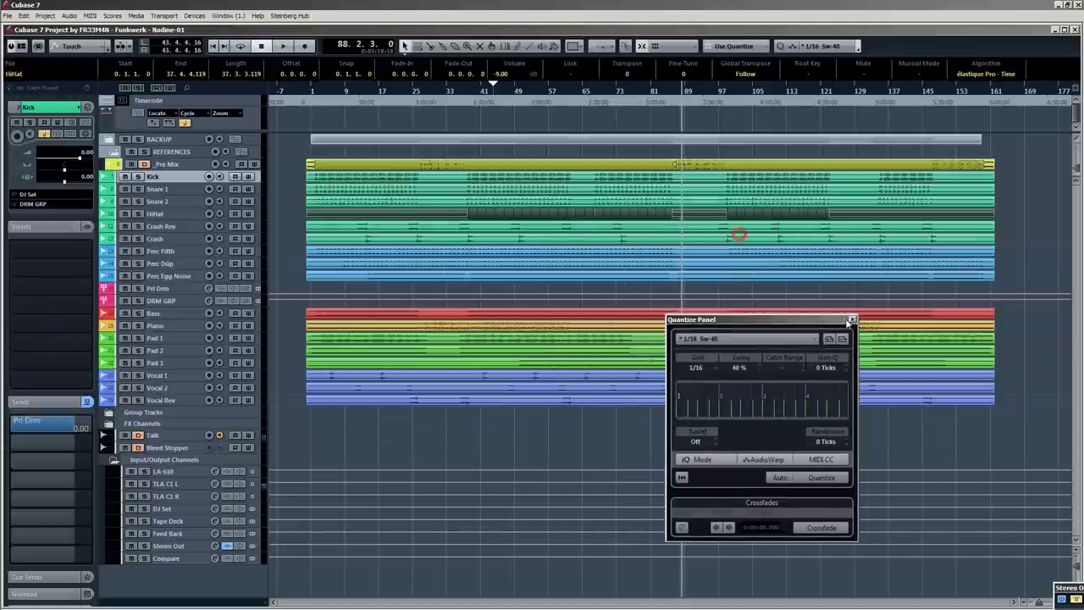
left_click(852, 320)
Open the full-length Kick event in the Sample Editor and divide it into events at its hitpoints.
left_click(297, 176)
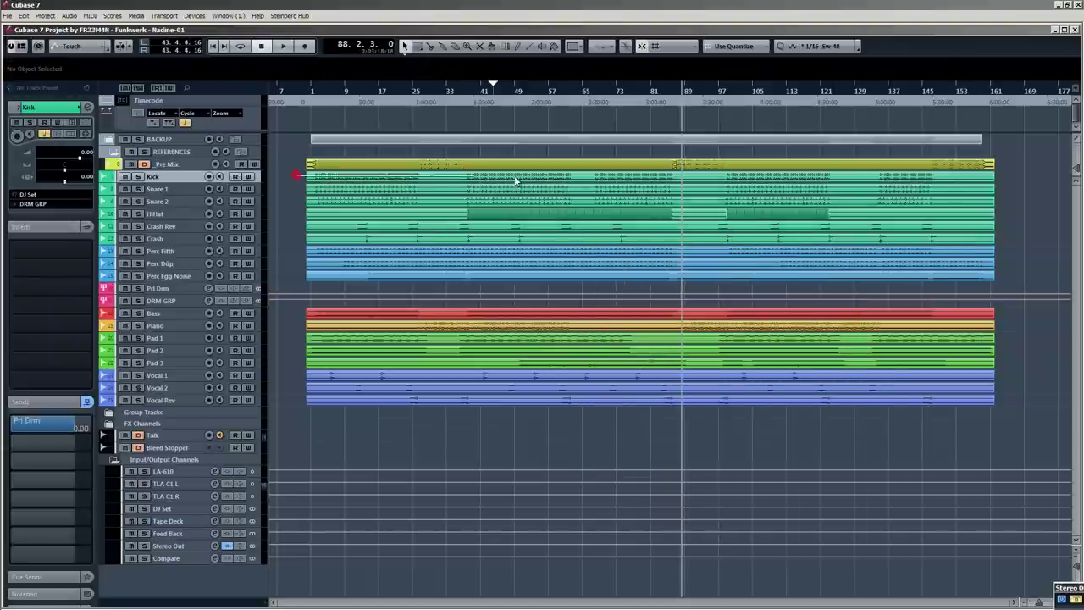
right_click(518, 178)
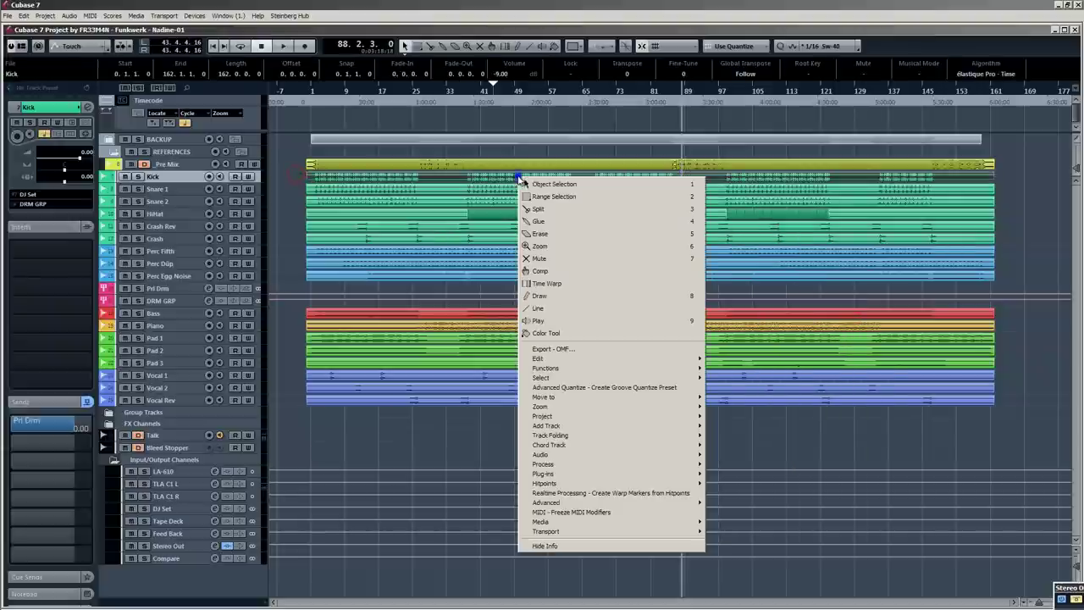
left_click(441, 174)
double_click(441, 173)
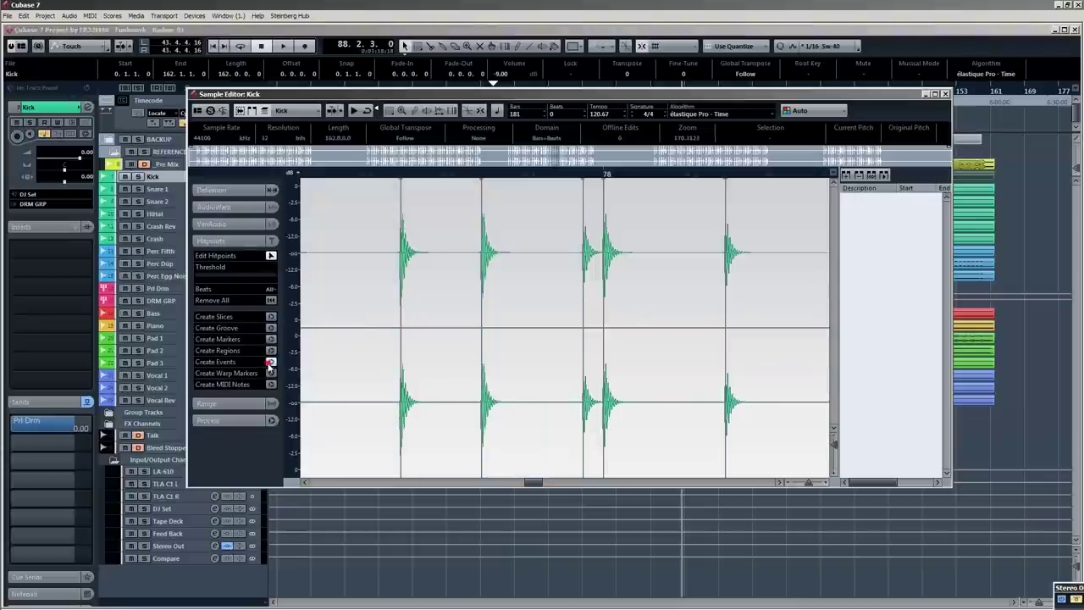
left_click(270, 363)
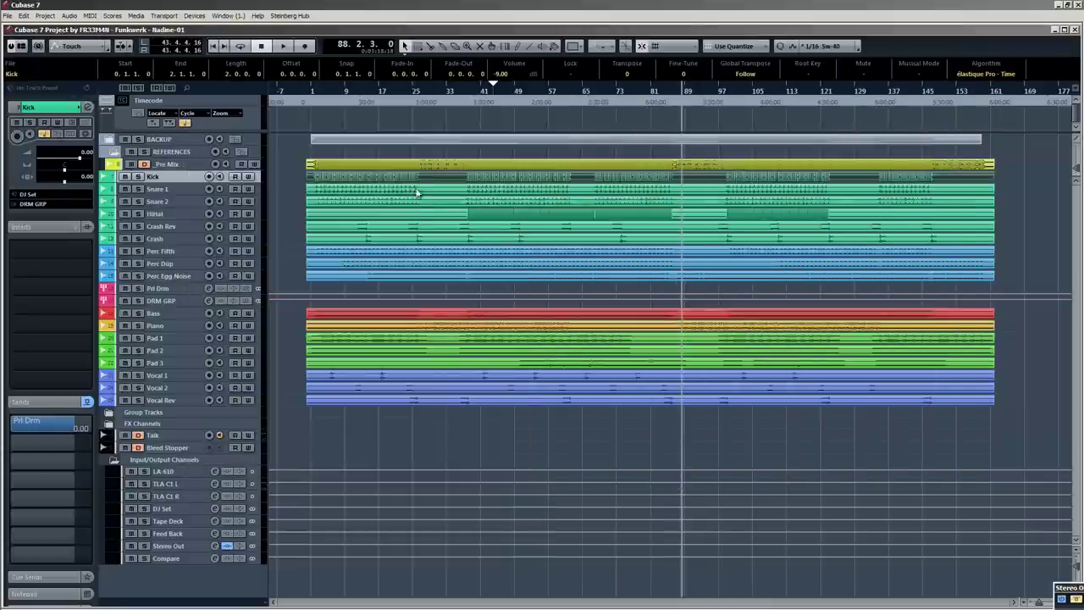
Quantize the sliced Kick events to 1/16 with 40 % swing and play the groove from just before bar 39.
left_click(857, 47)
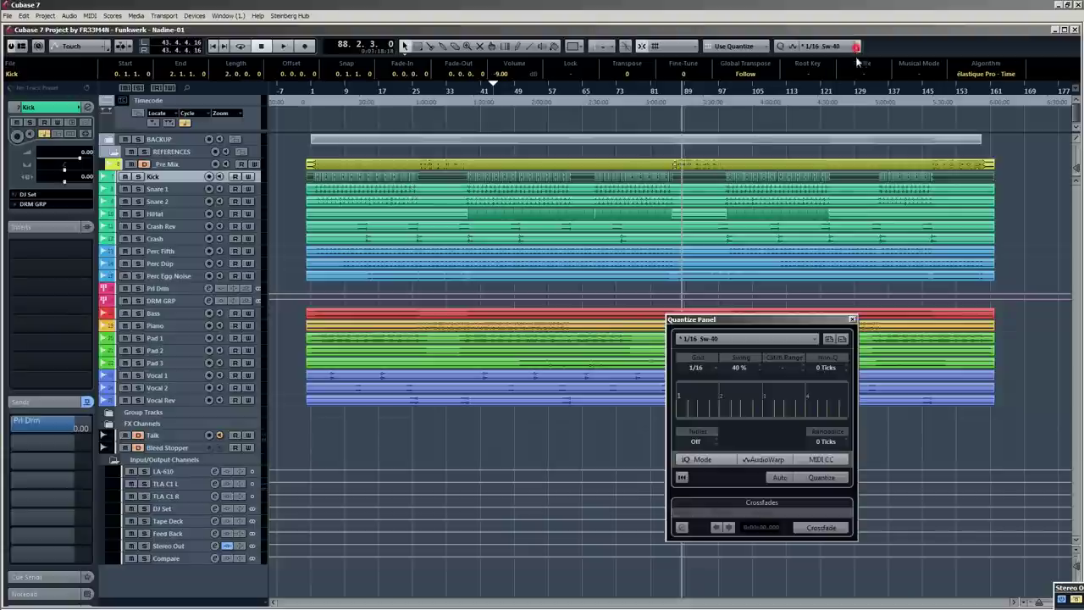
left_click(822, 480)
left_click_drag(613, 90, 487, 138)
left_click(465, 91)
left_click_drag(469, 93, 472, 91)
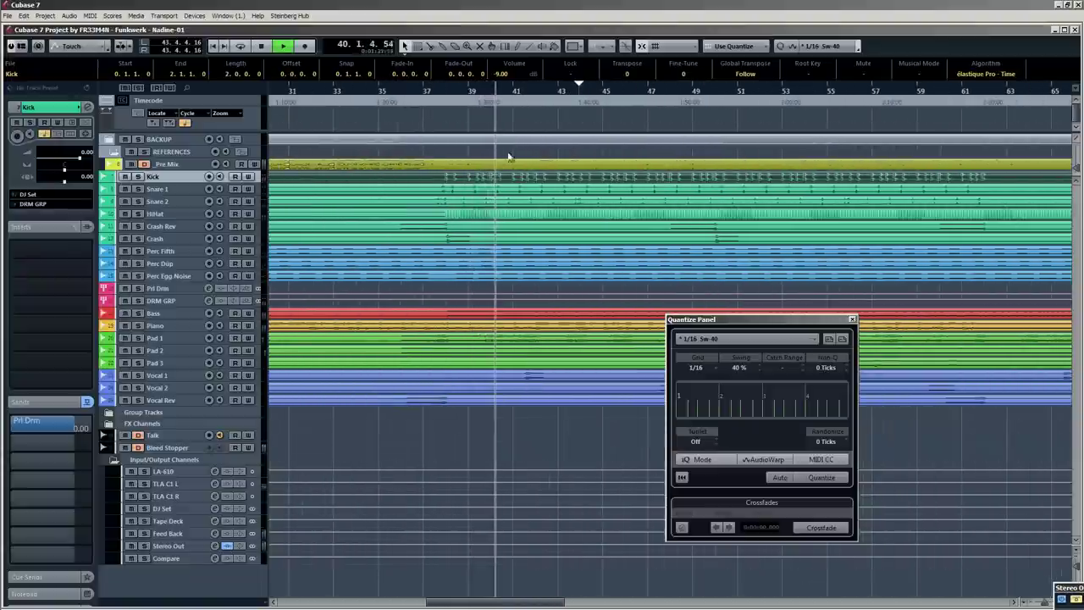
key("space")
Select the Snare 1 and Snare 2 events and open them together in the Sample Editor.
key("g")
key("g")
key("g")
key("g")
key("g")
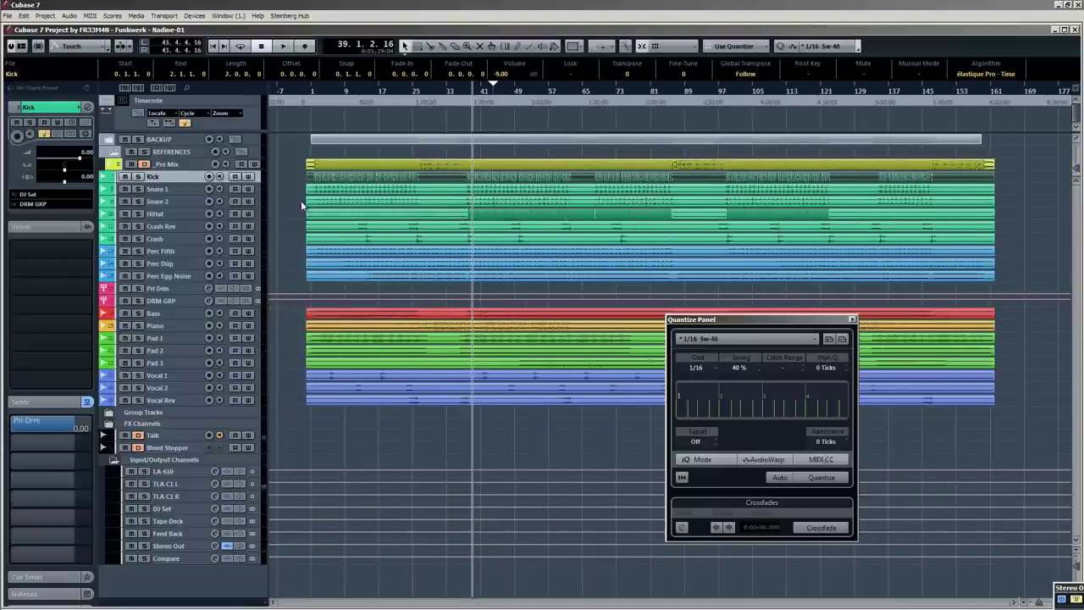
left_click(301, 200)
left_click(395, 190)
double_click(396, 190)
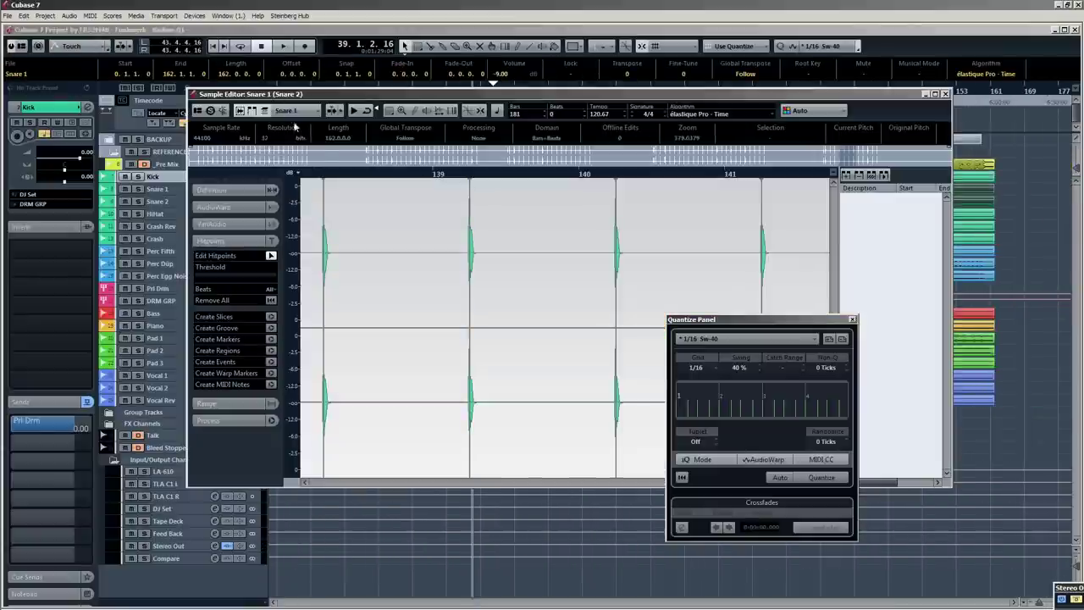
Move the Sample Editor slightly and check the list of clips open in it.
mouse_move(587, 95)
left_mouse_down()
mouse_move(584, 136)
mouse_move(595, 104)
left_mouse_up()
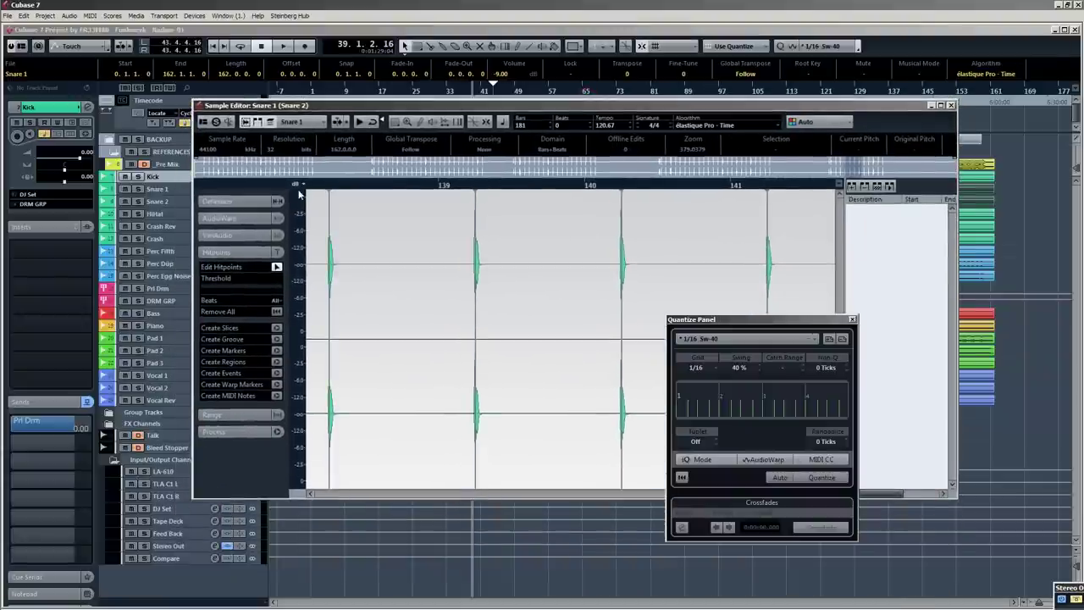
left_click(321, 123)
left_click(331, 104)
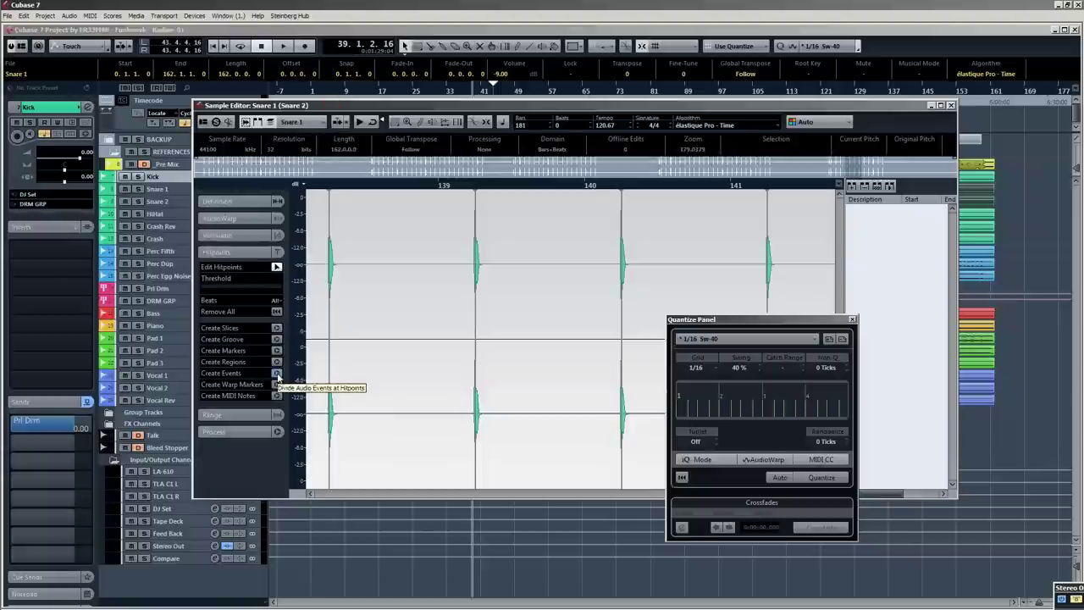
Check the Snare 1 hitpoints around bar 135 in the Sample Editor, then divide the clip into events at its hitpoints.
scroll(394, 337, "down", 8)
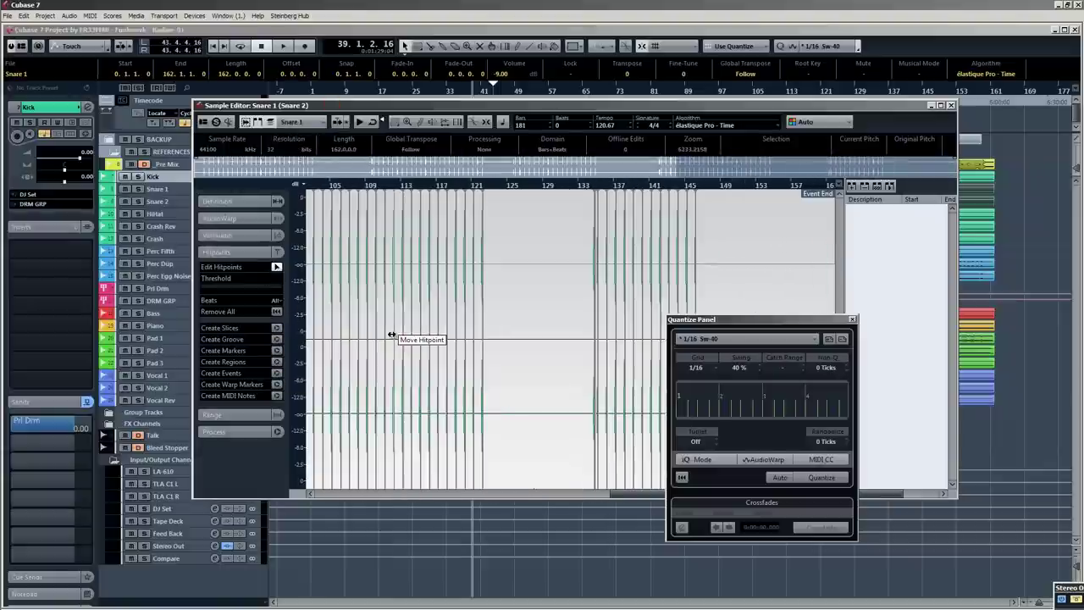
scroll(697, 247, "up", 10)
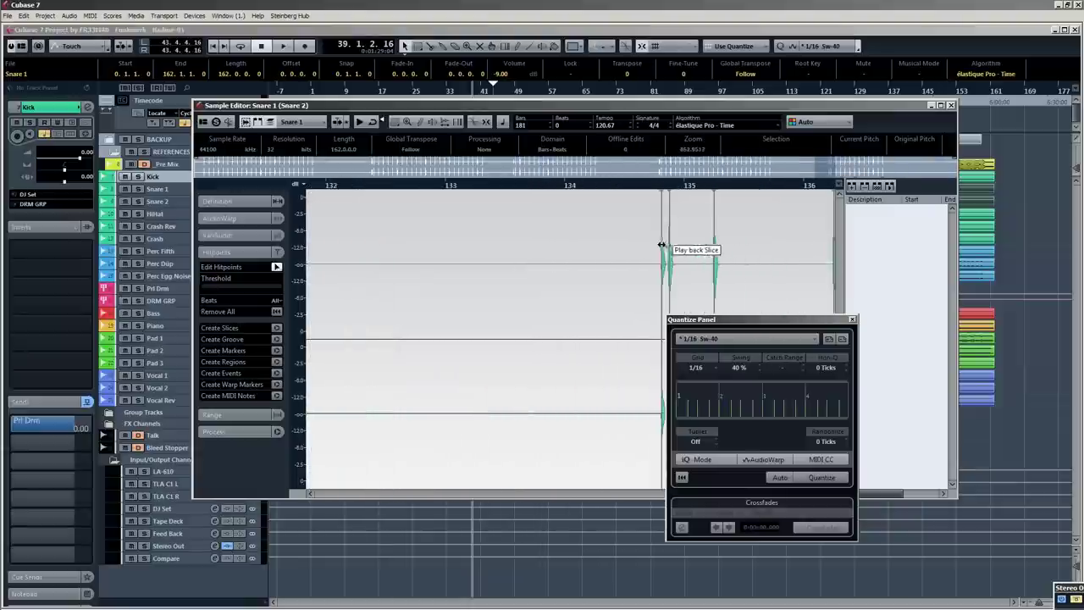
scroll(698, 247, "up", 2)
scroll(422, 263, "down", 10)
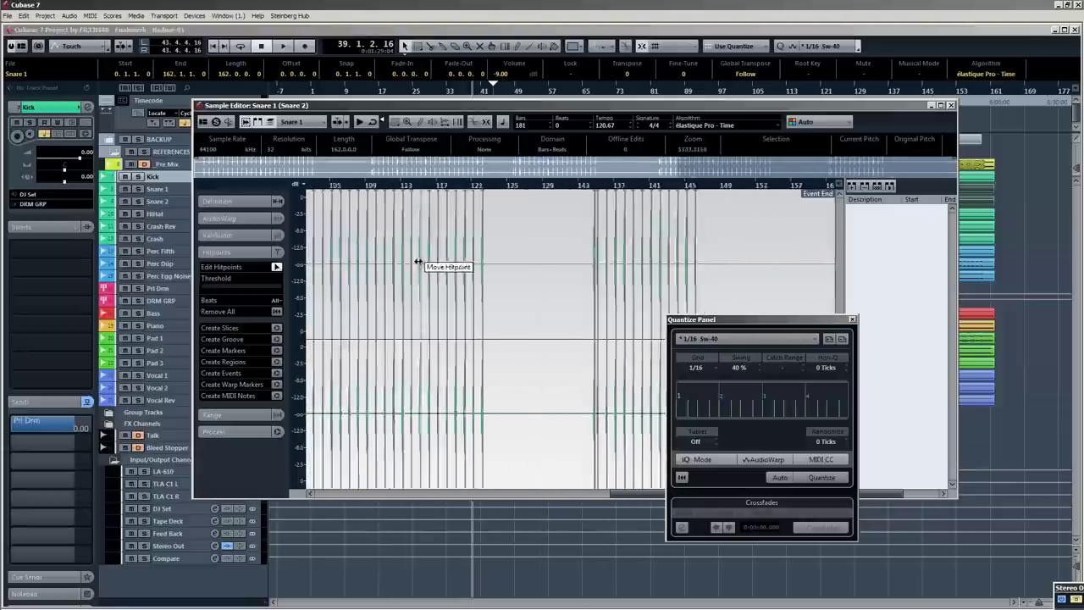
left_click(276, 373)
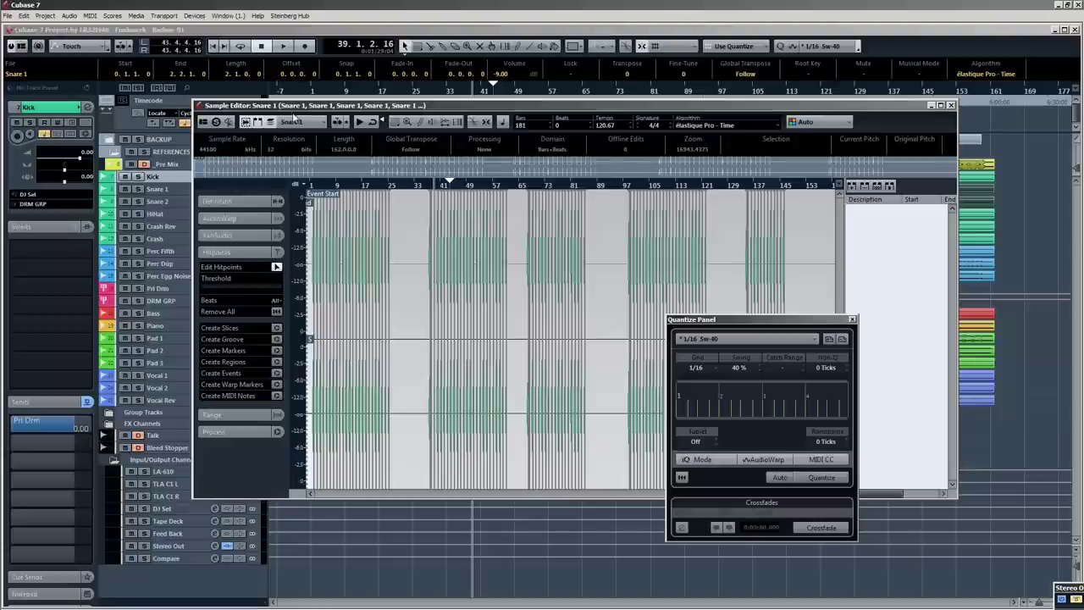
Switch the Sample Editor to the Snare 2 clip, divide it into events at its hitpoints and close the editor.
left_click(320, 124)
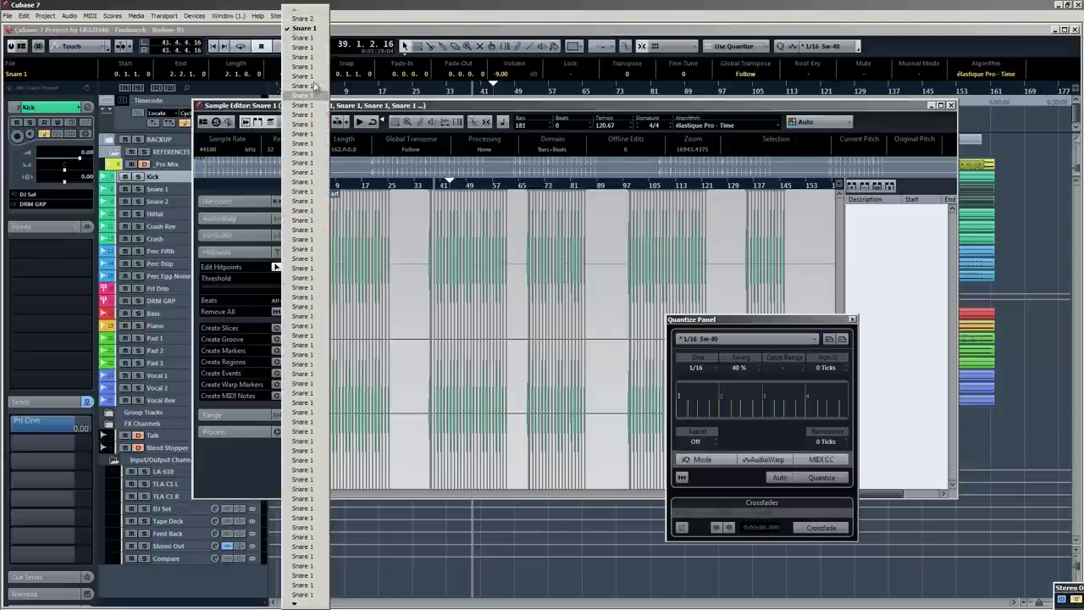
left_click(304, 17)
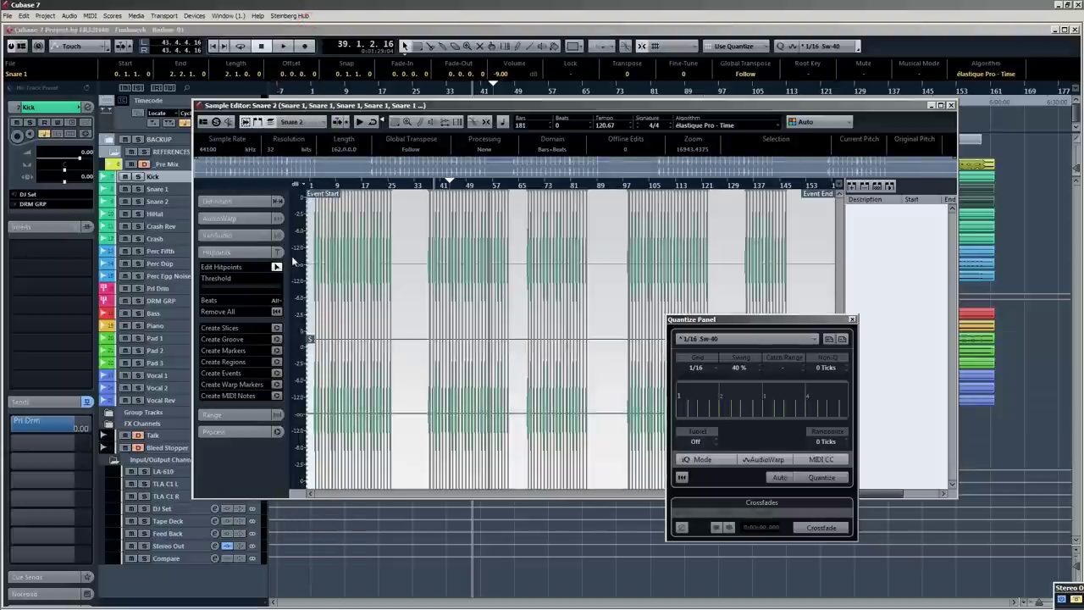
left_click(276, 374)
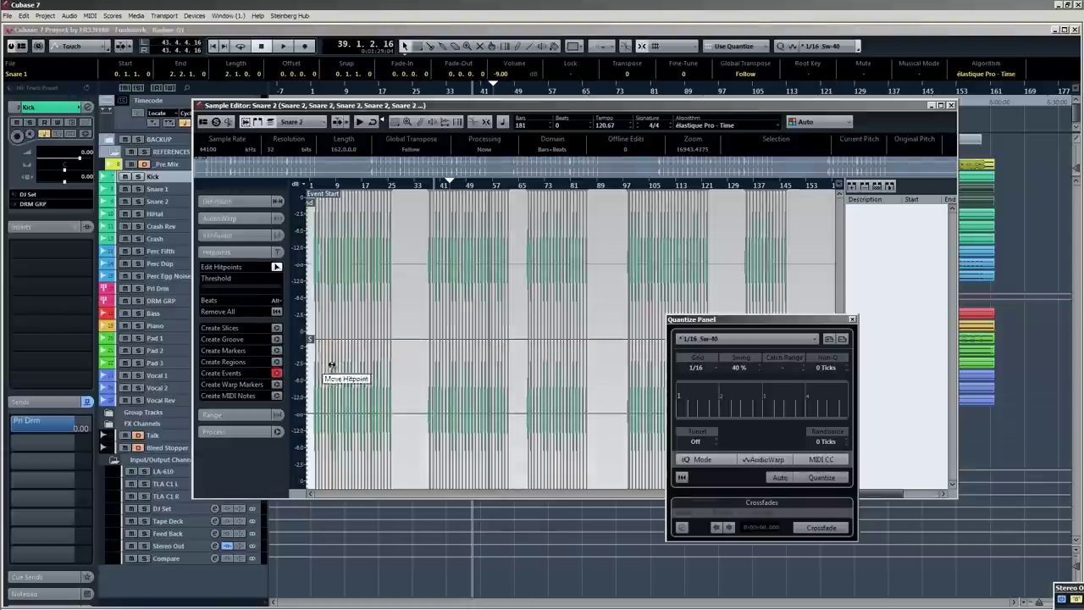
left_click(952, 105)
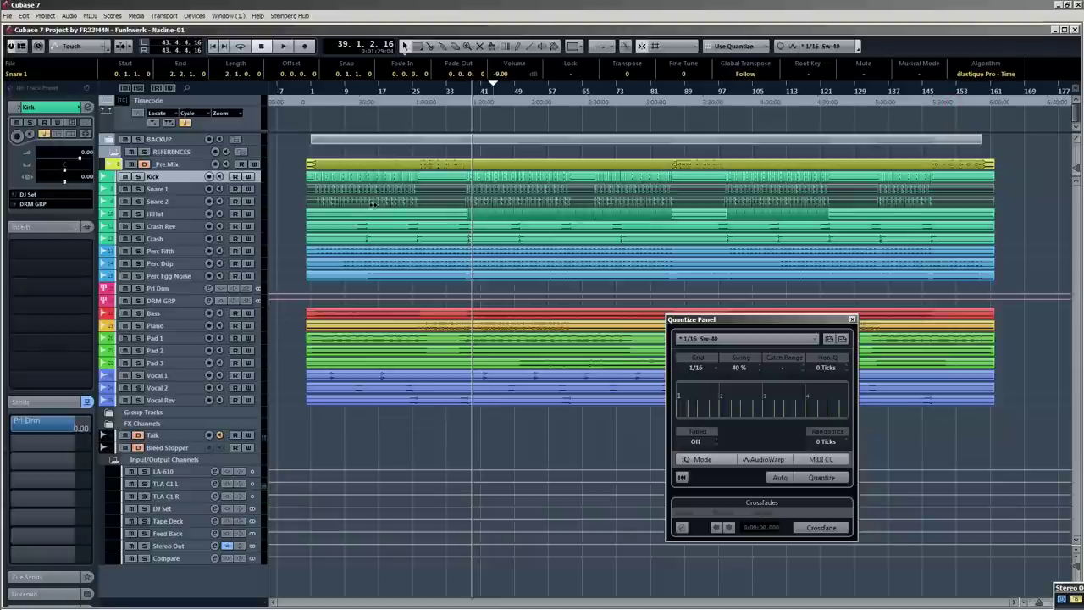
Examine the sliced snare events around bar 44 and play a short passage from bar 43 to hear their groove.
scroll(492, 205, "up", 10)
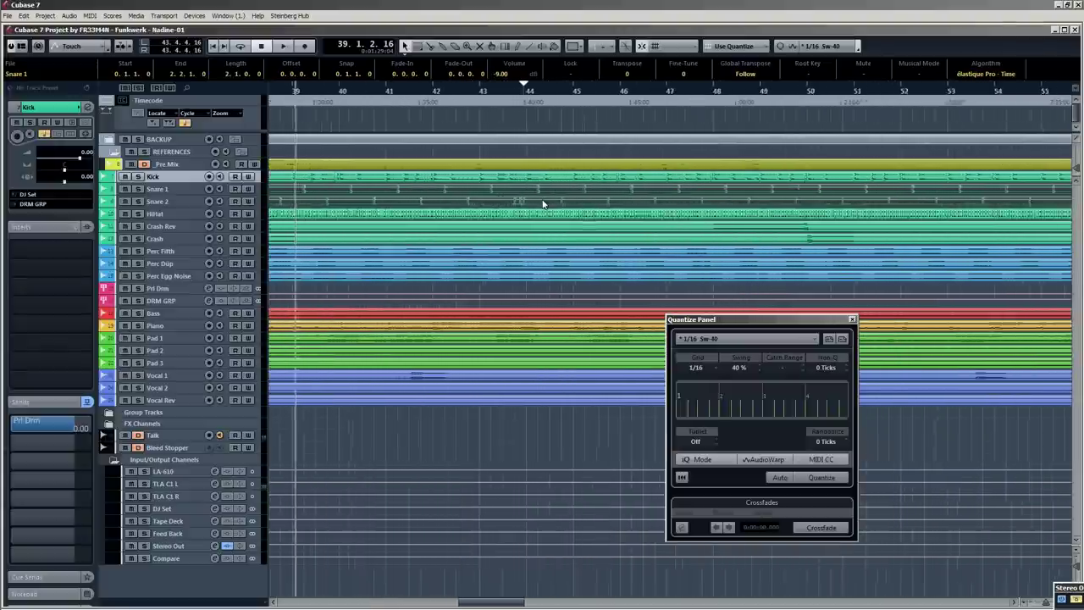
scroll(523, 209, "up", 2)
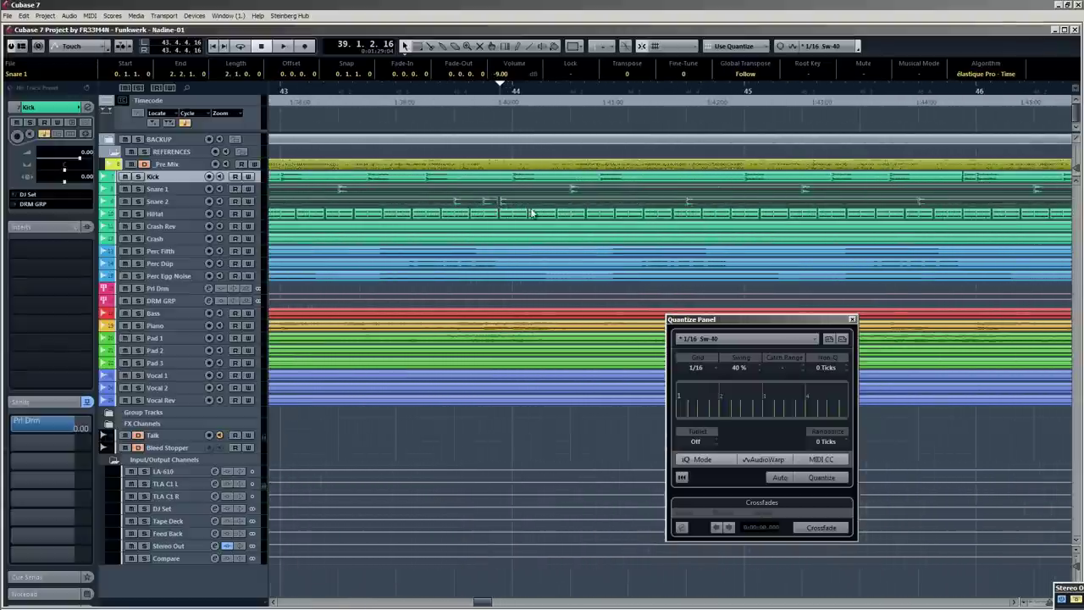
scroll(550, 210, "down", 4)
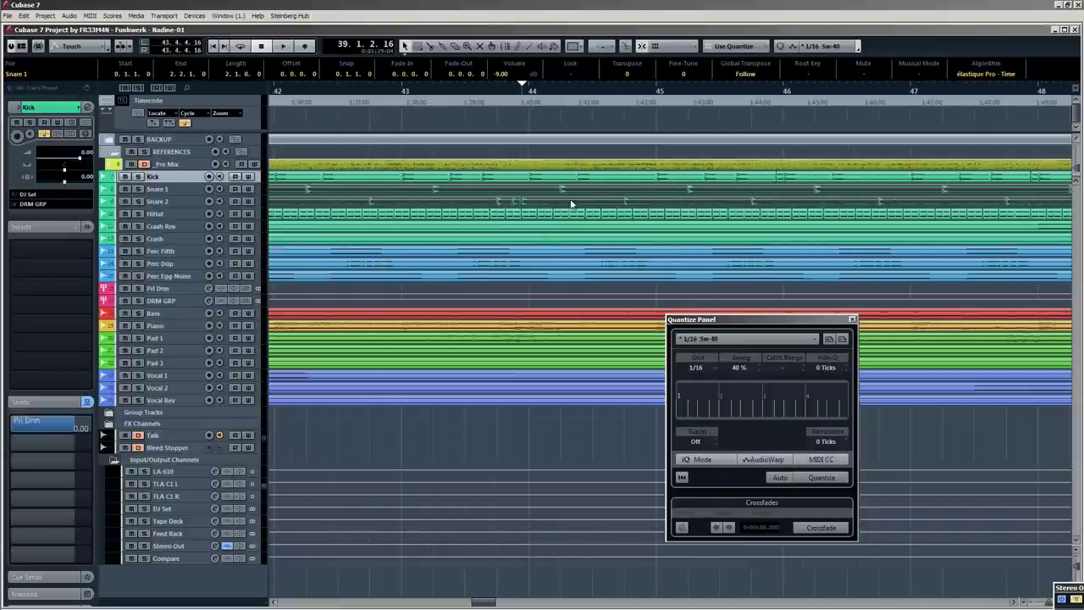
left_click(503, 98)
key("space")
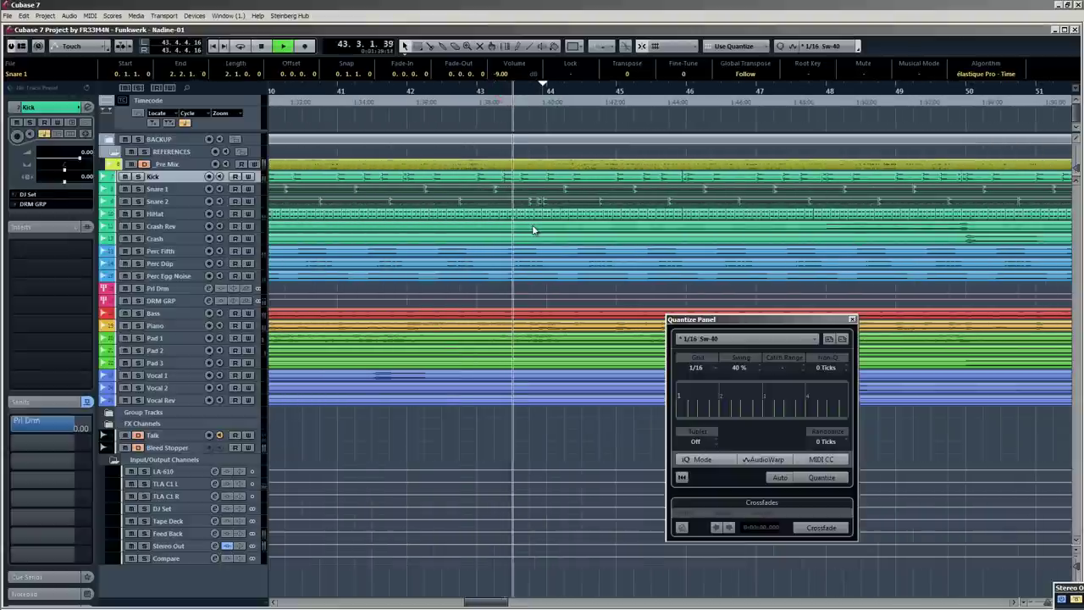
key("space")
scroll(500, 226, "down", 10)
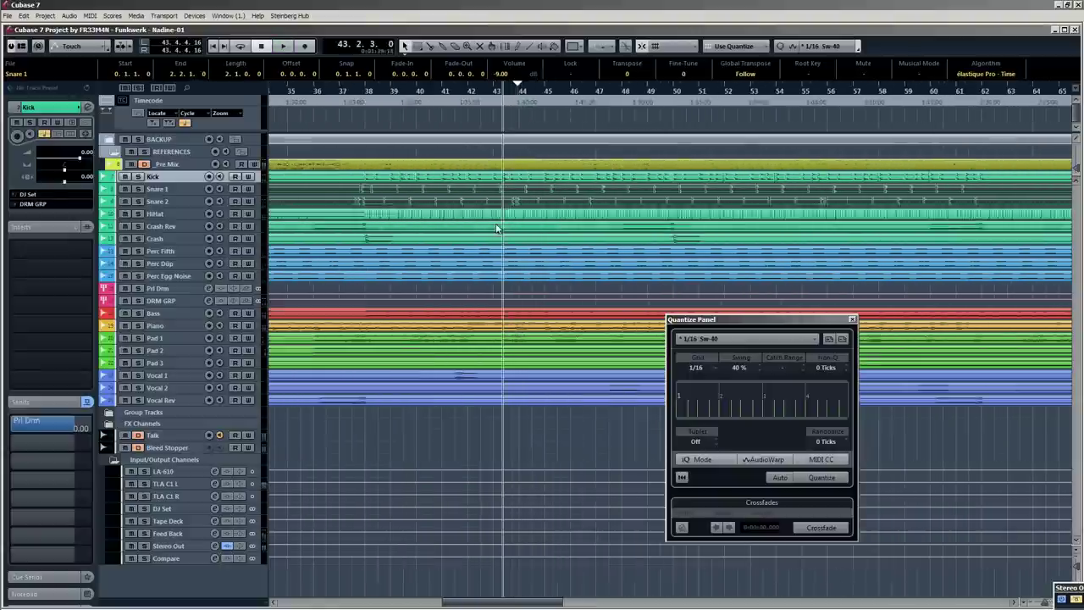
scroll(494, 223, "down", 2)
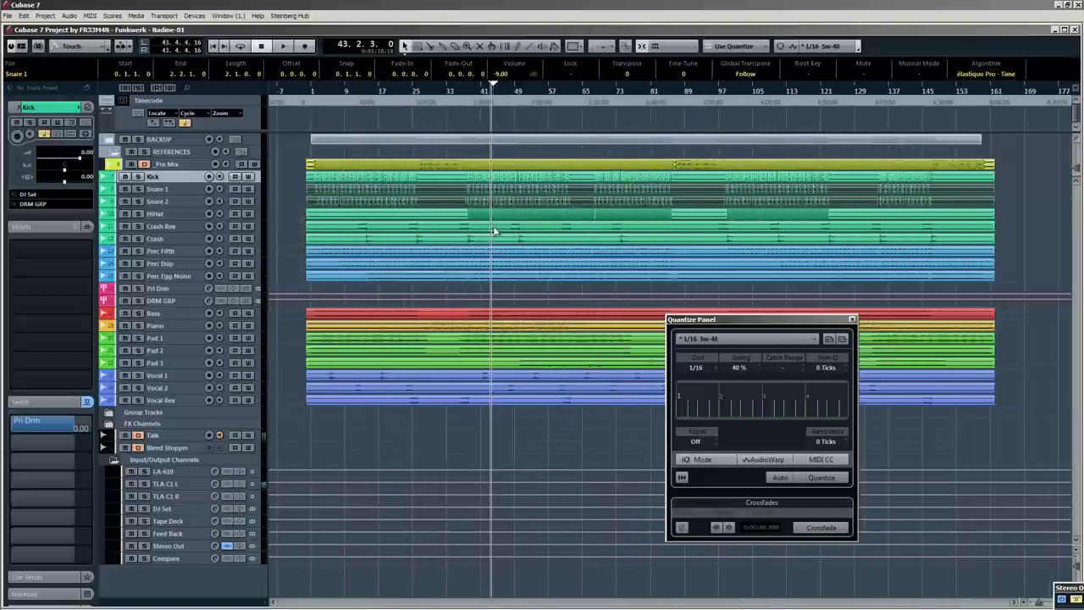
Select the Perc Fifth, Perc Düp and Perc Egg Noise events and compare their hits with the grid around bar 57.
left_click_drag(295, 249, 564, 274)
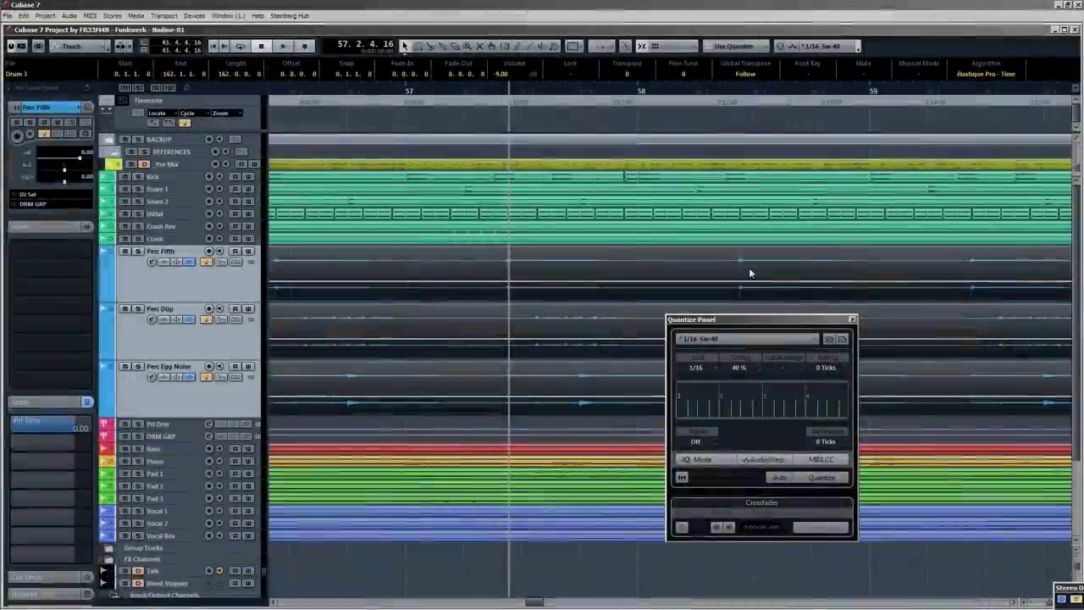
scroll(499, 288, "up", 4)
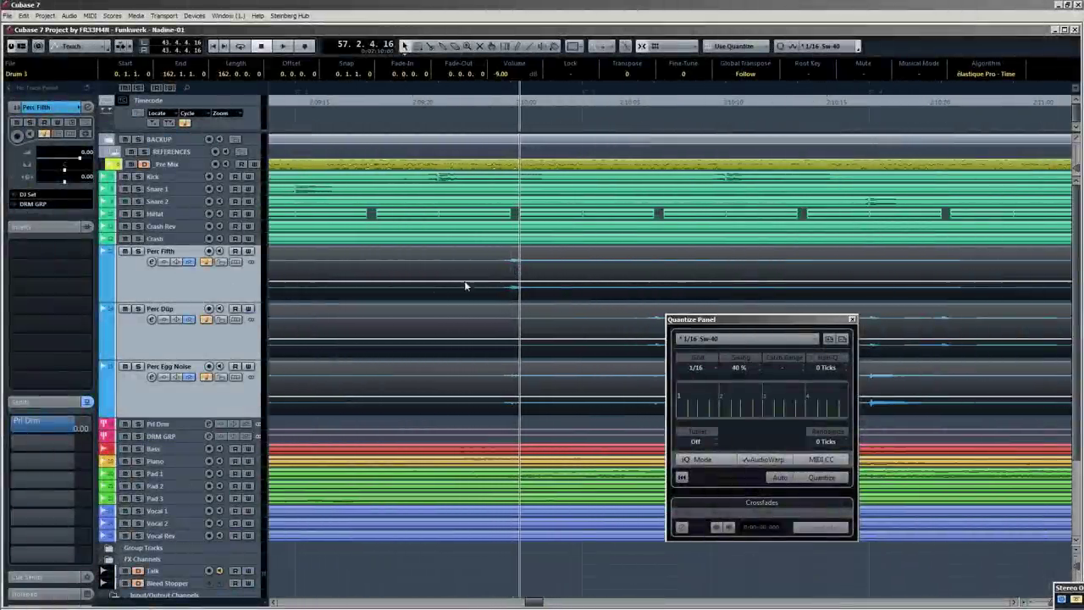
scroll(521, 286, "up", 2)
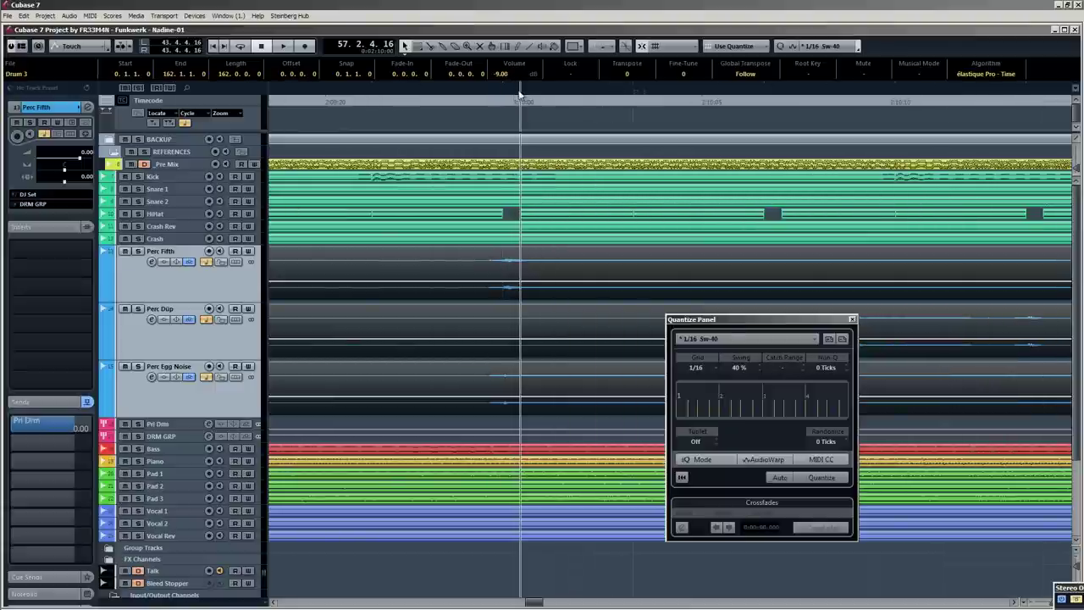
scroll(503, 276, "down", 3)
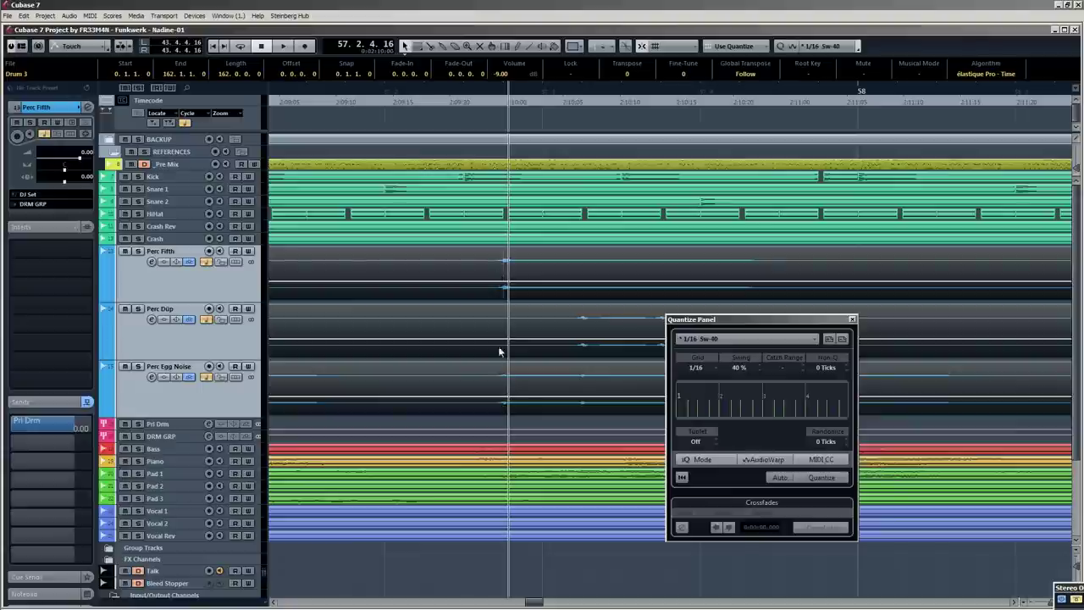
left_click(561, 92)
left_click(580, 91)
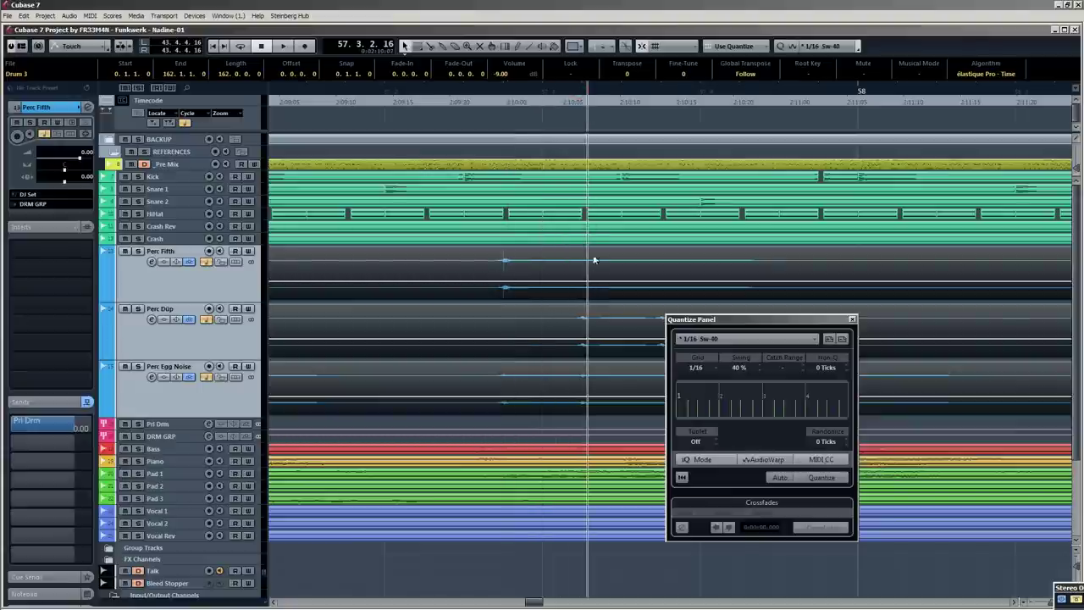
left_click(633, 92)
left_click(654, 90)
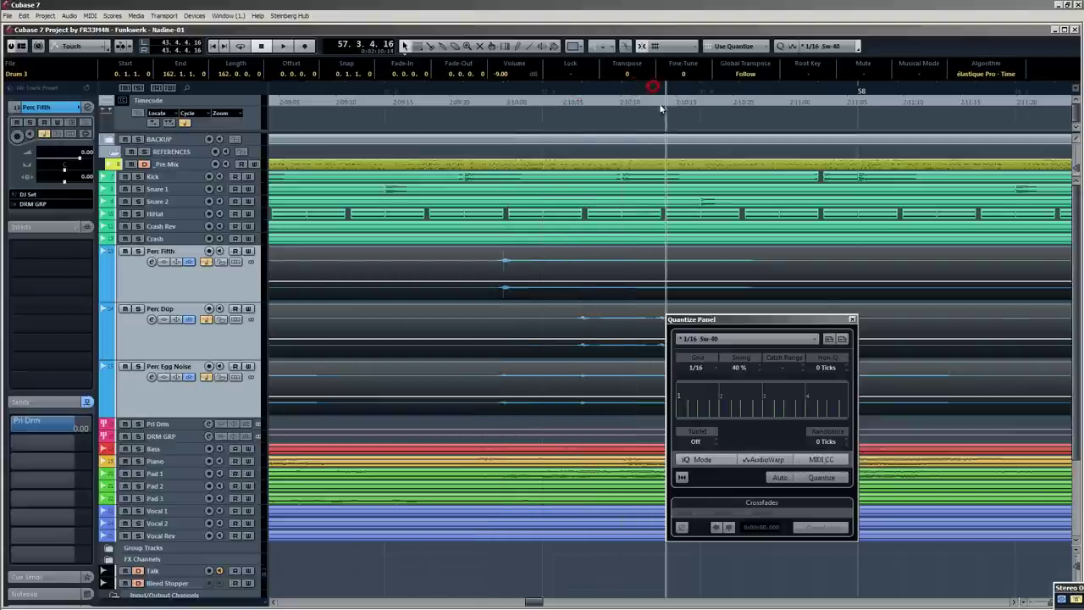
Open the three selected percussion events in the Sample Editor and audition the Drum 3 slices at its hitpoints.
scroll(487, 348, "down", 10)
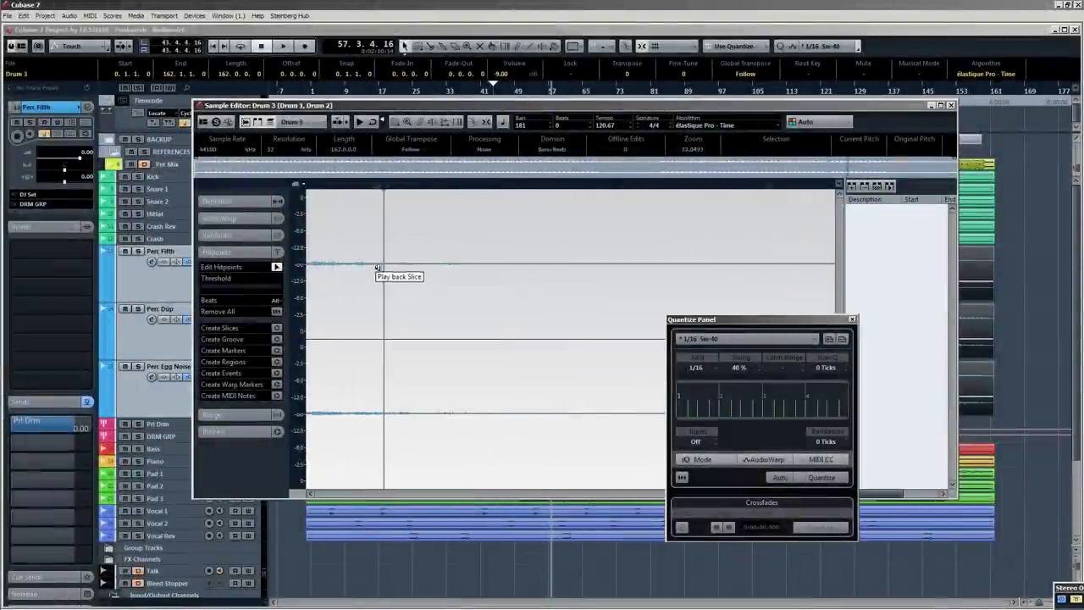
left_click(379, 268)
scroll(392, 279, "down", 6)
scroll(654, 268, "up", 6)
left_click(602, 267)
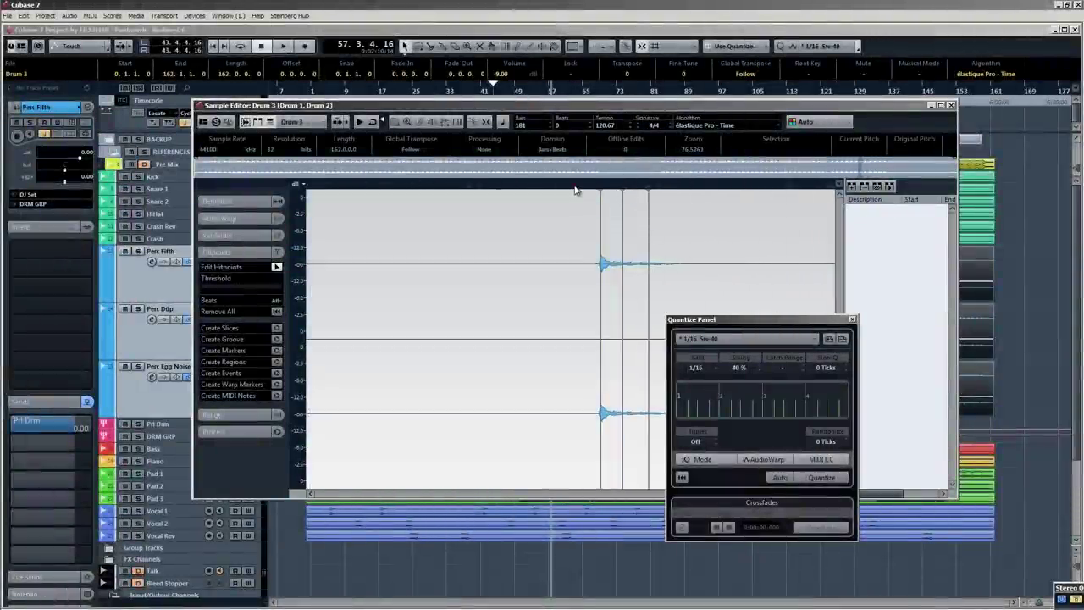
left_click(614, 290)
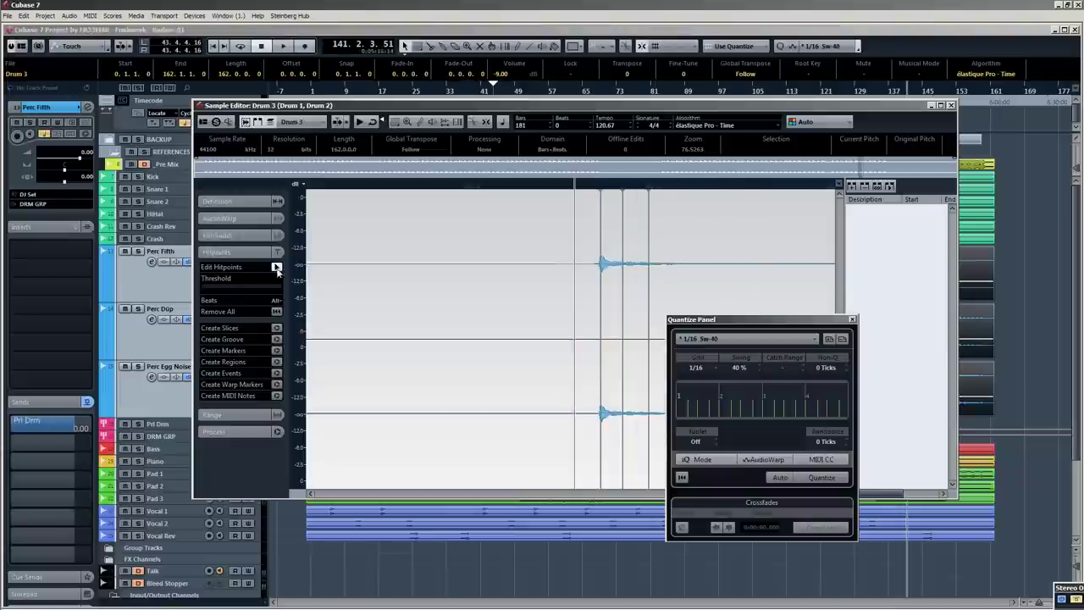
Divide the Drum 3, Drum 2 and Drum 1 percussion clips into events at their hitpoints and close the Sample Editor.
left_click(560, 265)
left_click(206, 288)
scroll(537, 296, "down", 5)
scroll(562, 292, "down", 8)
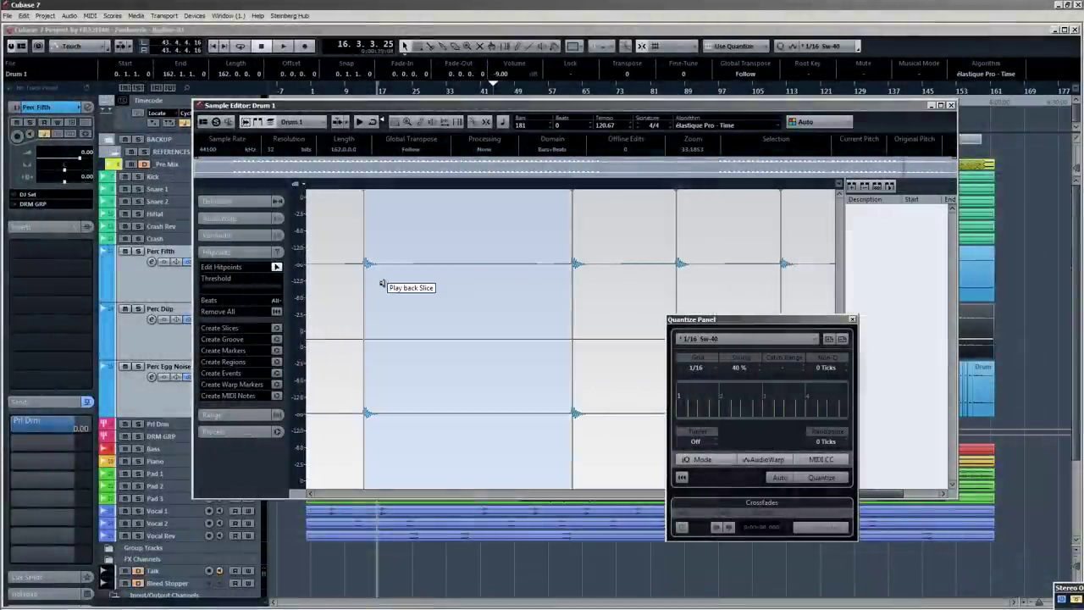
left_click(277, 373)
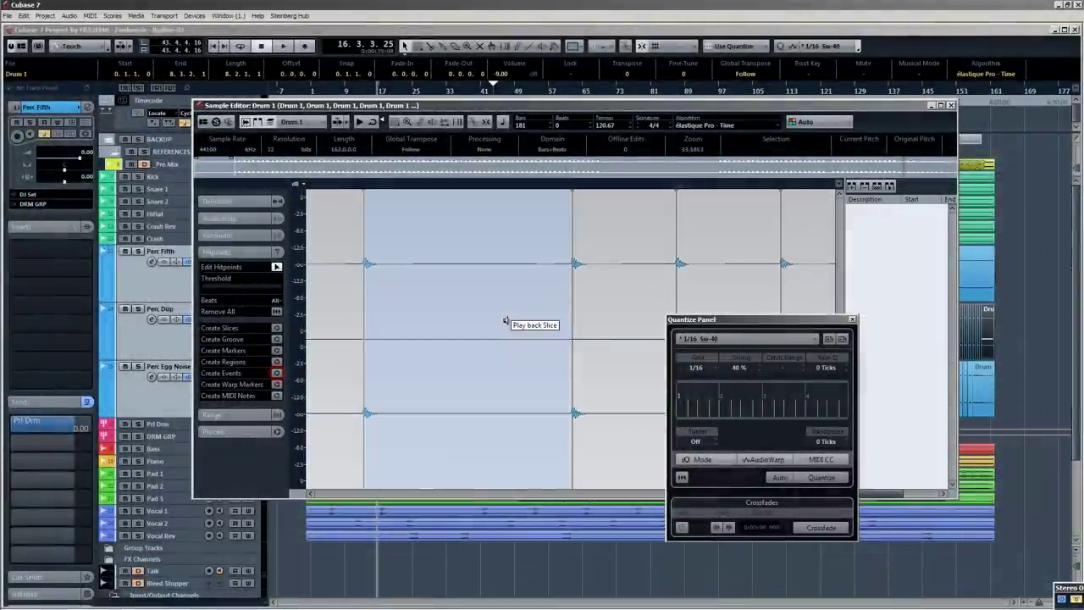
key("Return")
left_click(295, 322)
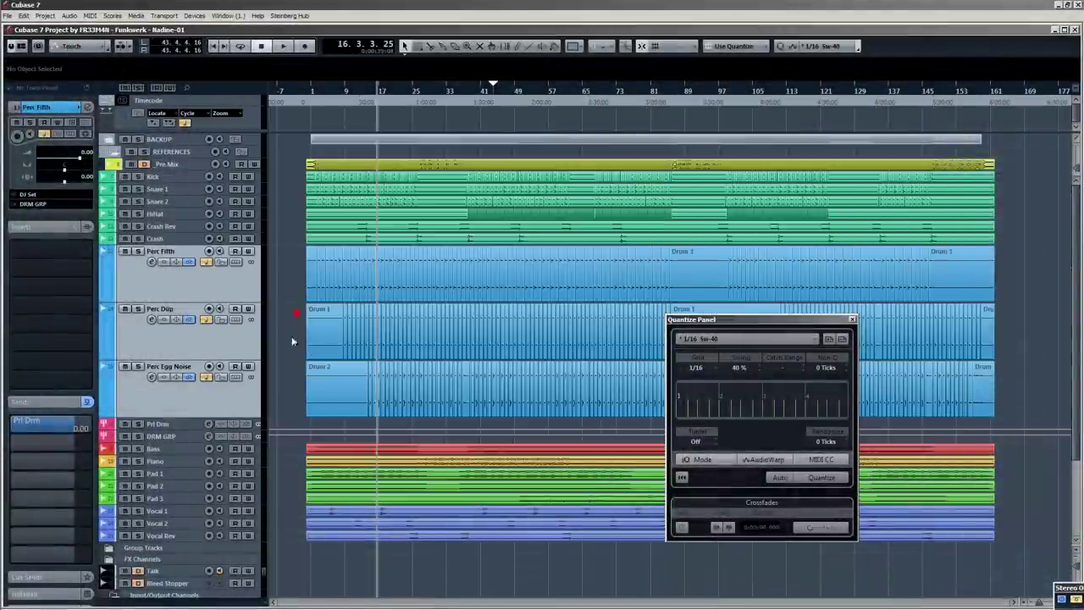
Select all sliced percussion events, quantize them to 1/16 with 40 % swing and place the project cursor at bar 38.
left_click_drag(290, 385, 1032, 266)
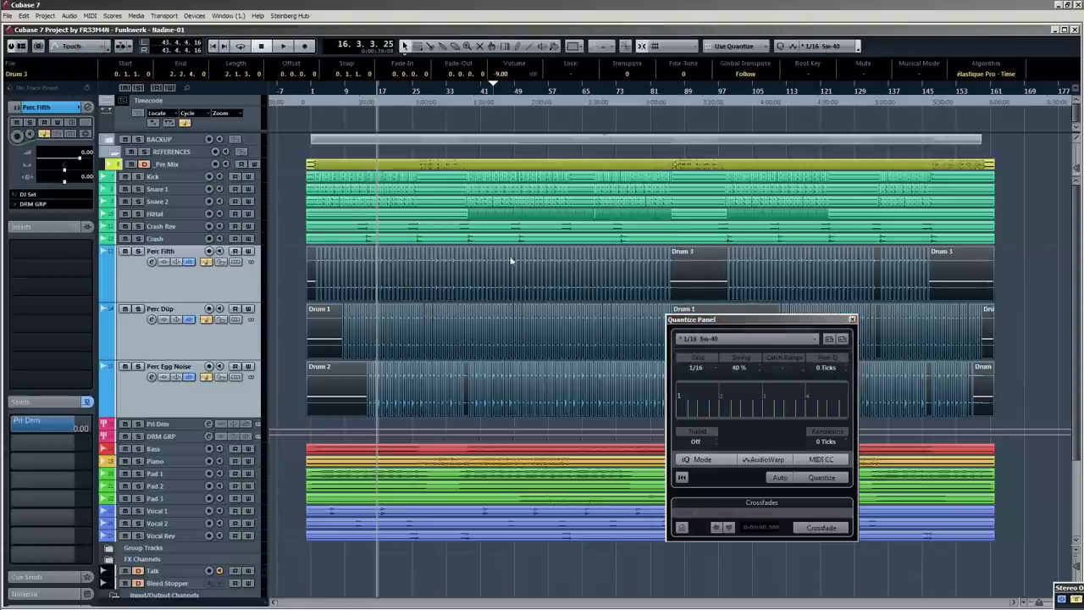
left_click_drag(468, 98, 566, 92)
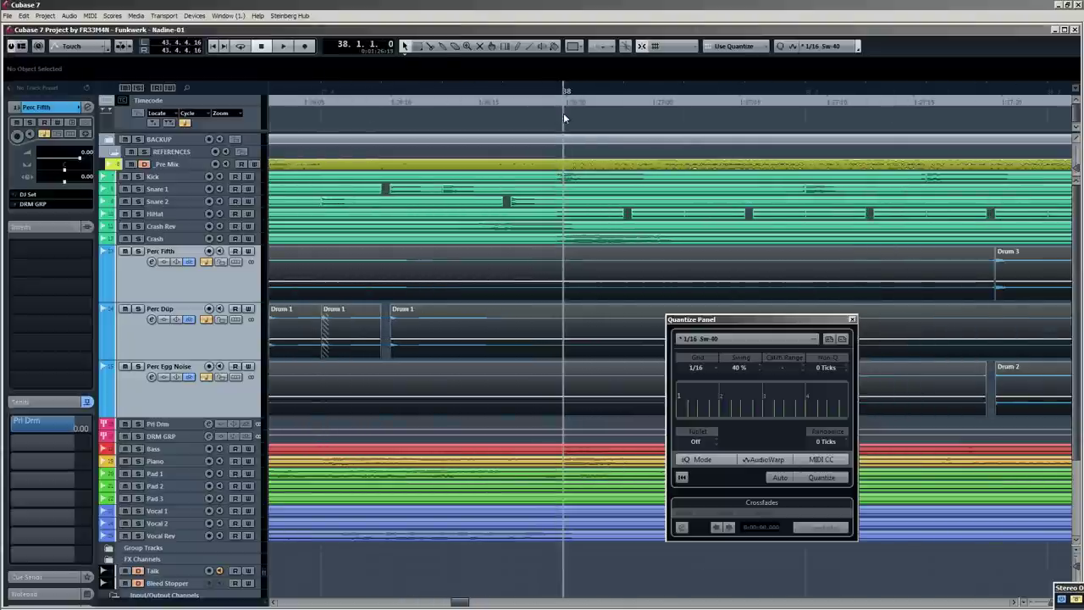
key("g")
key("g")
key("g")
key("g")
key("g")
key("g")
key("g")
key("g")
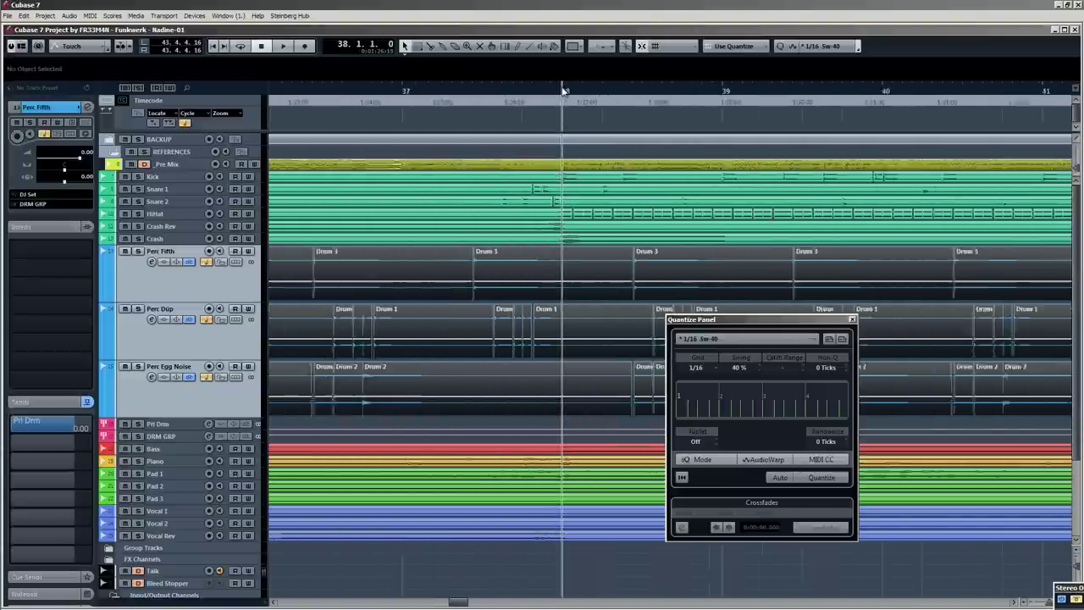
key("g")
key("g")
key("g")
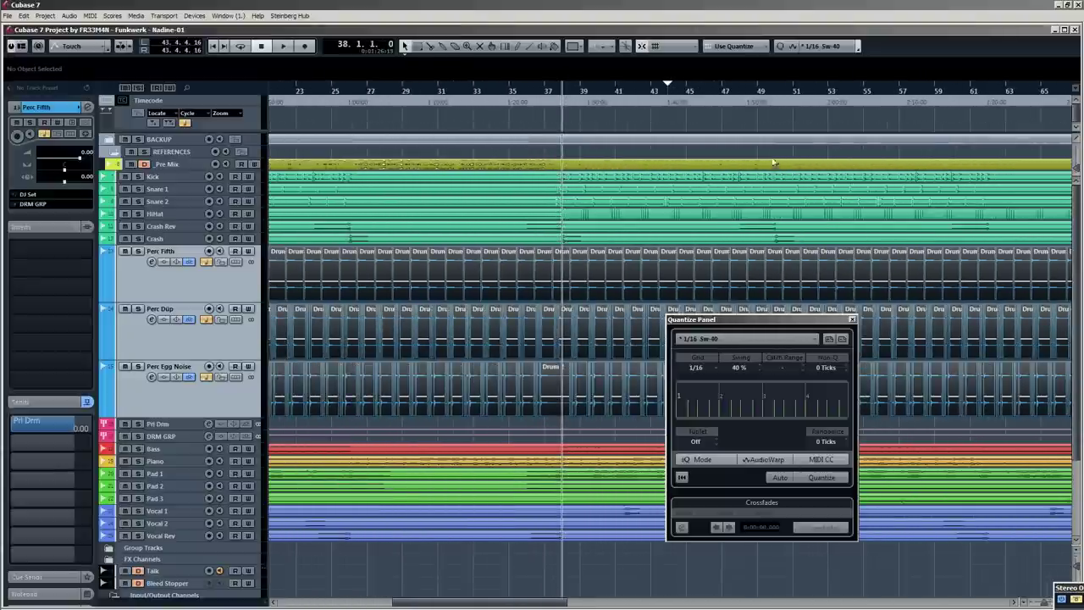
key("g")
key("g")
key("g")
key("g")
key("g")
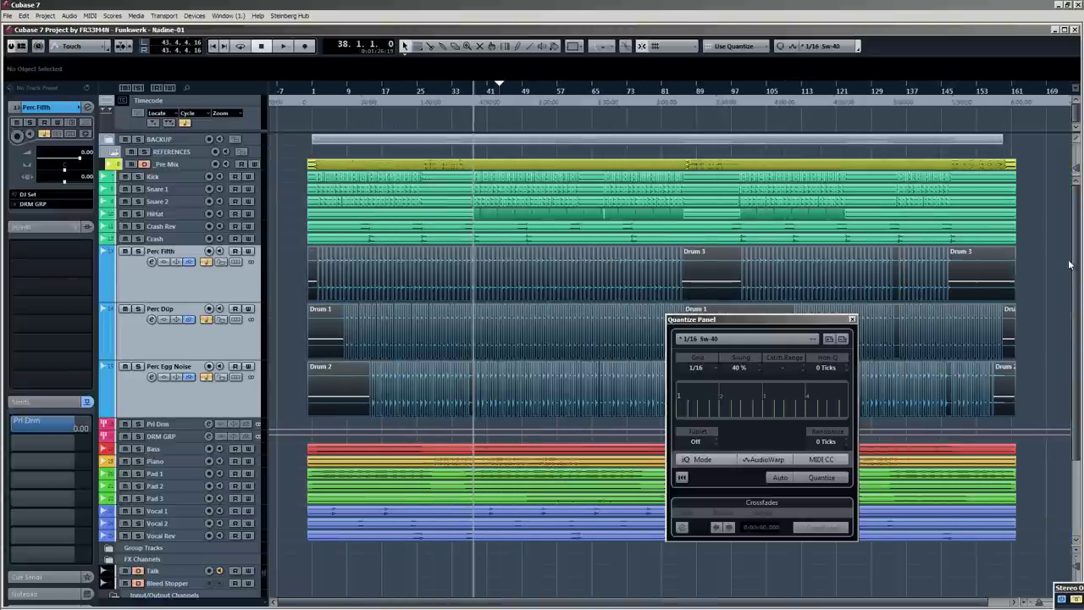
Close the Quantize Panel and play the song from bar 38 to hear the quantized percussion.
left_click_drag(1054, 275, 906, 322)
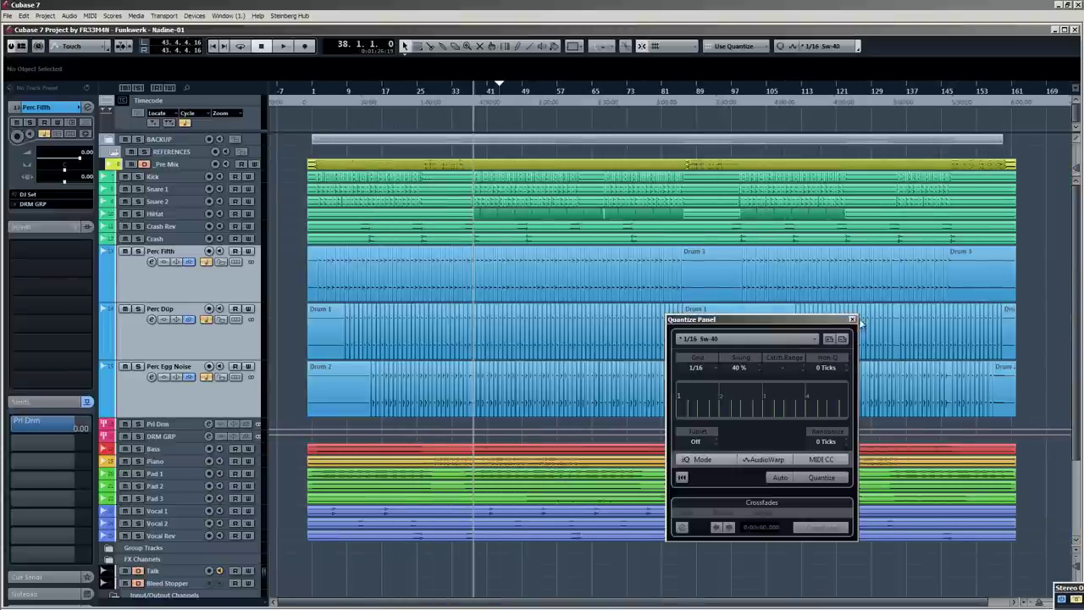
left_click(853, 320)
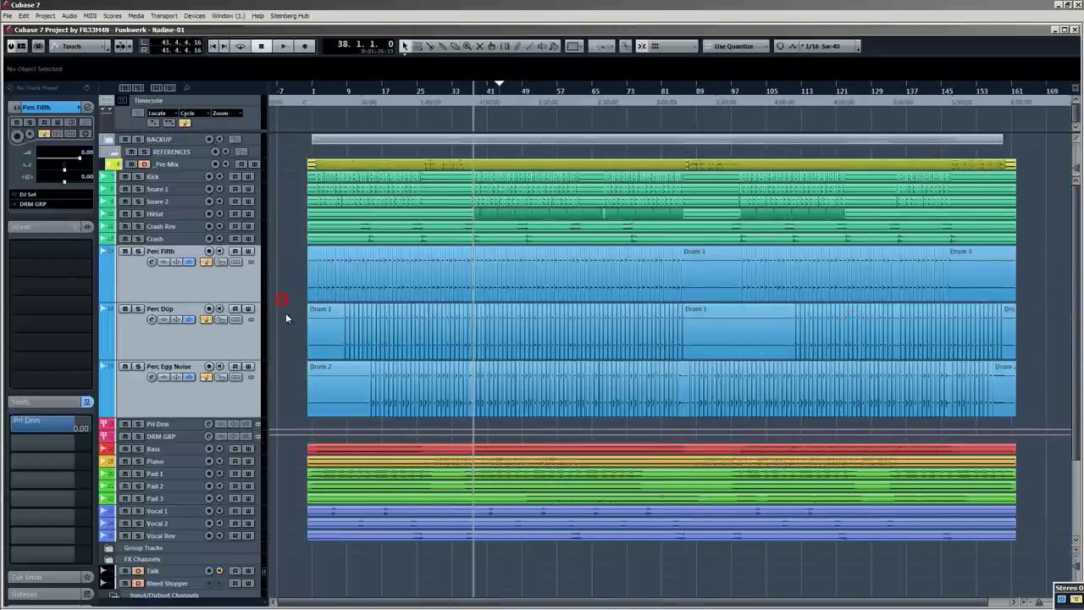
scroll(285, 312, "down", 3)
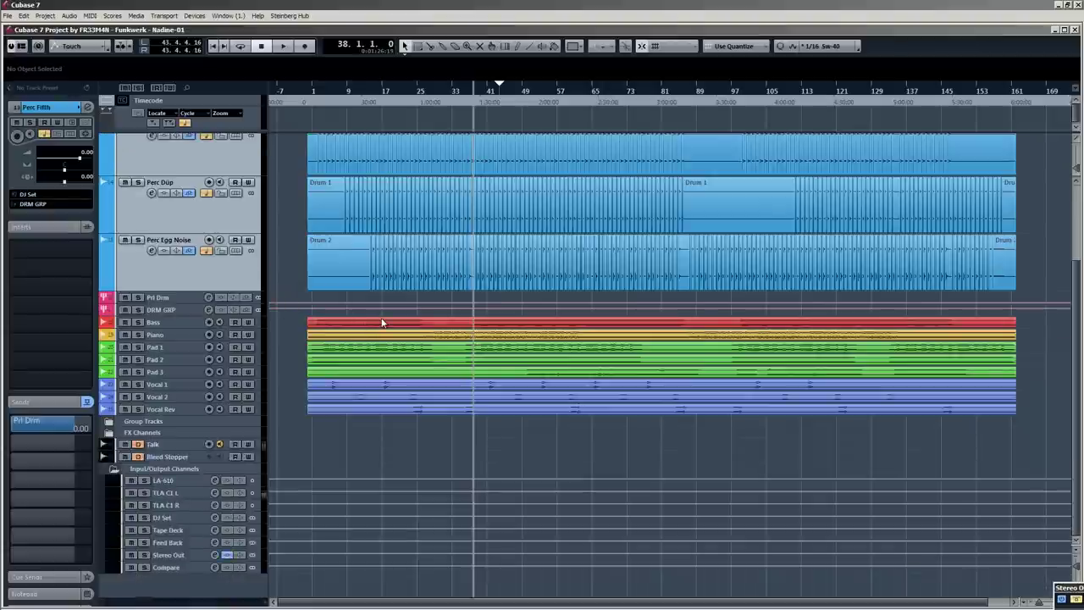
scroll(1045, 204, "up", 3)
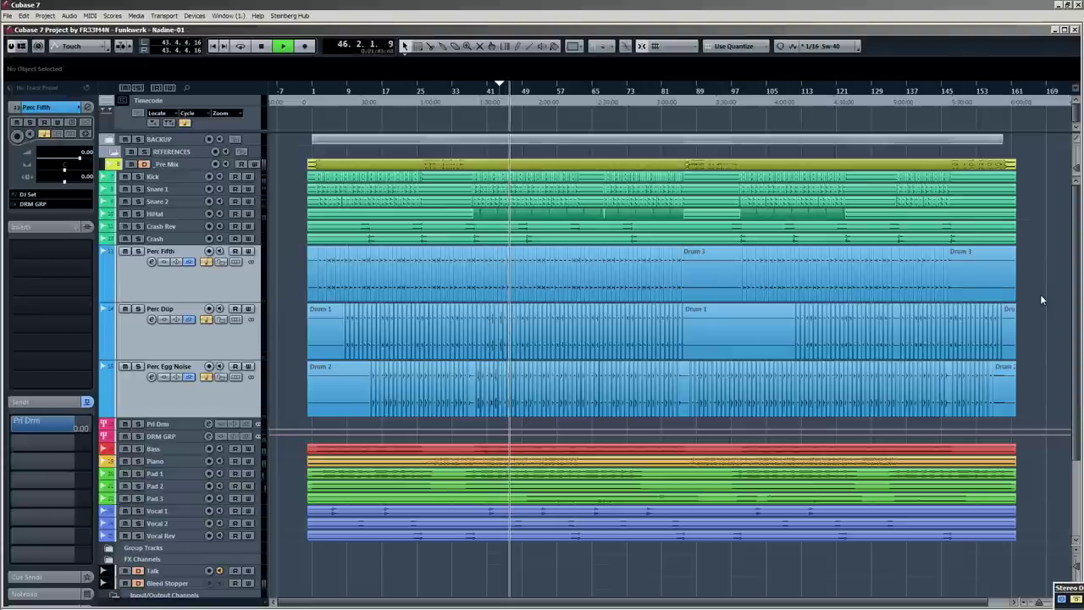
Stop playback, examine the channel levels in the MixConsole and return to the project to play the song.
key("space")
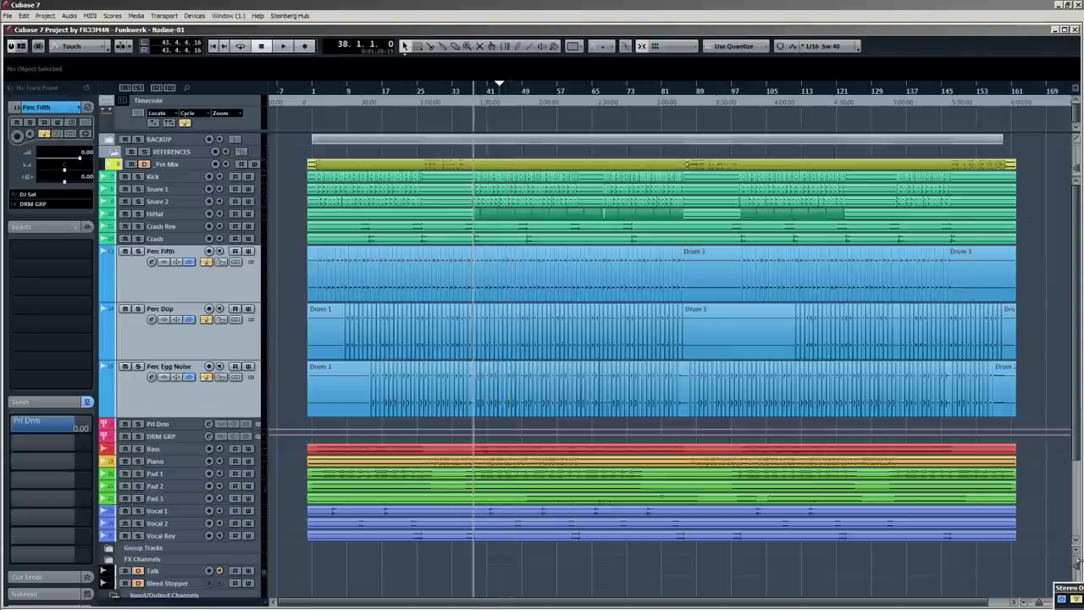
key("F3")
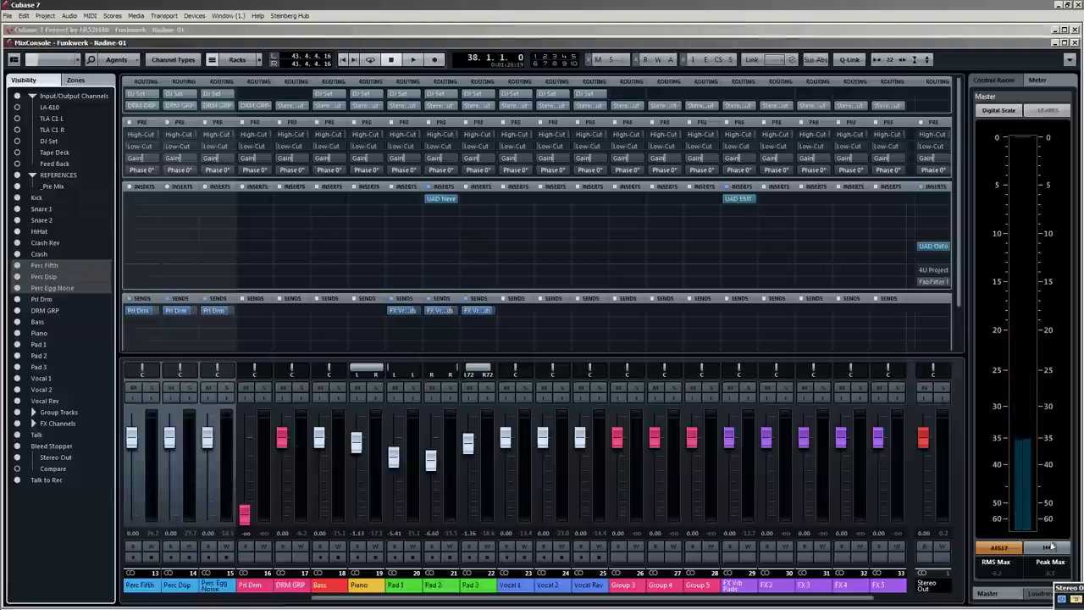
mouse_move(1070, 584)
left_mouse_down()
mouse_move(708, 293)
mouse_move(970, 493)
mouse_move(993, 547)
mouse_move(1059, 572)
mouse_move(1072, 591)
left_mouse_up()
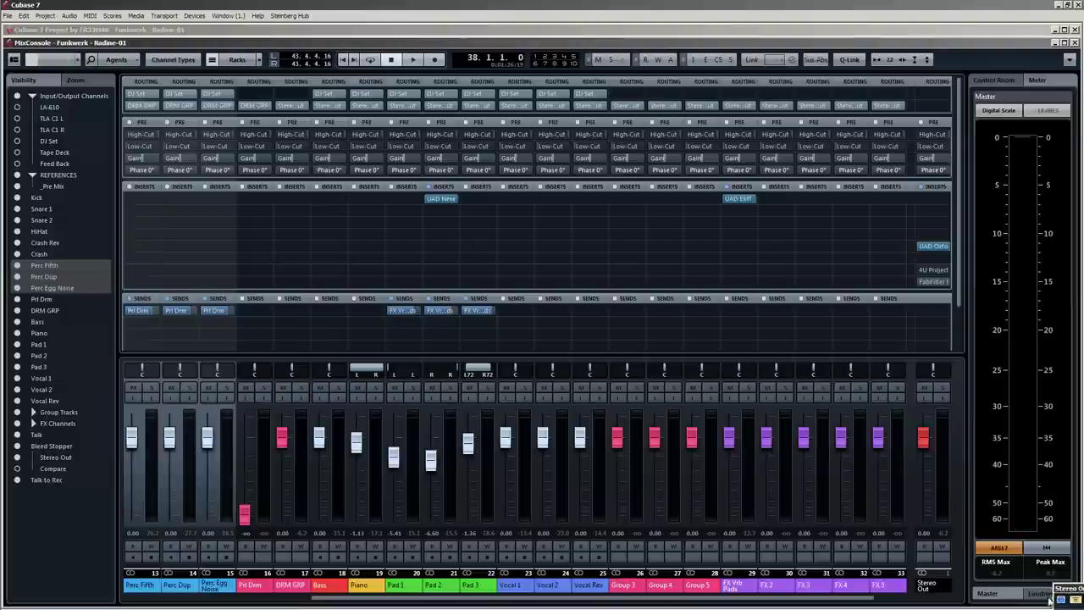
key("F3")
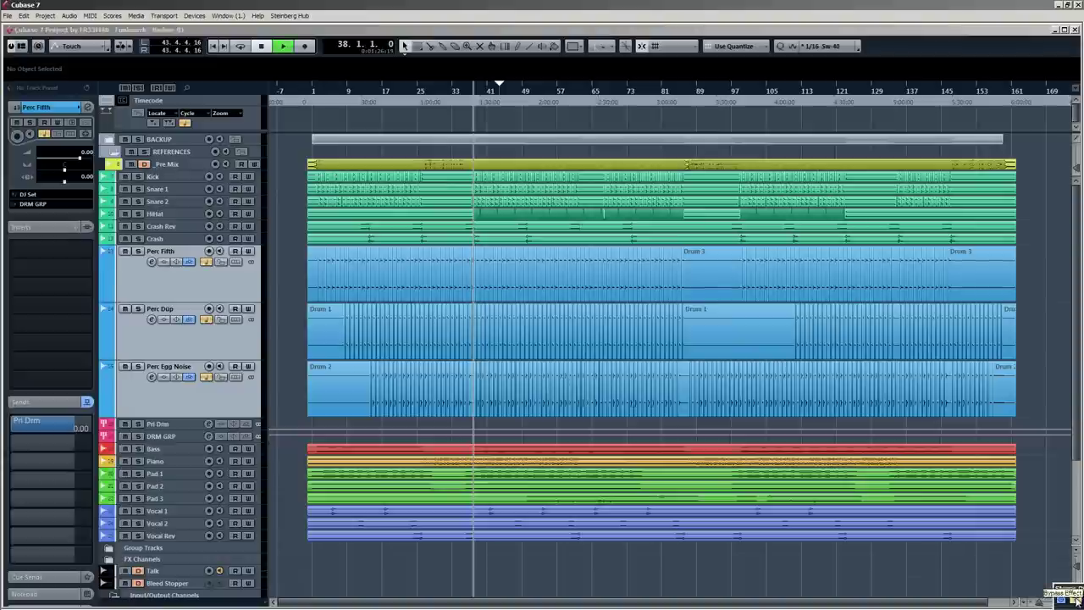
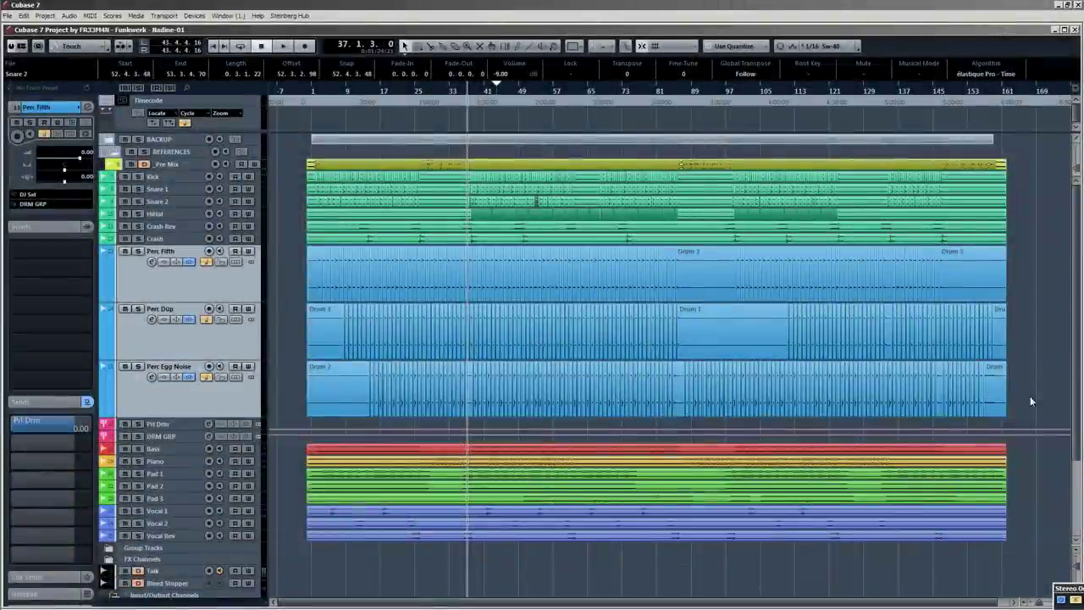
Select all drum and percussion events, set their 1/16 quantize swing to 30 %, close the Quantize Panel and stop playback.
left_click_drag(1031, 395, 292, 177)
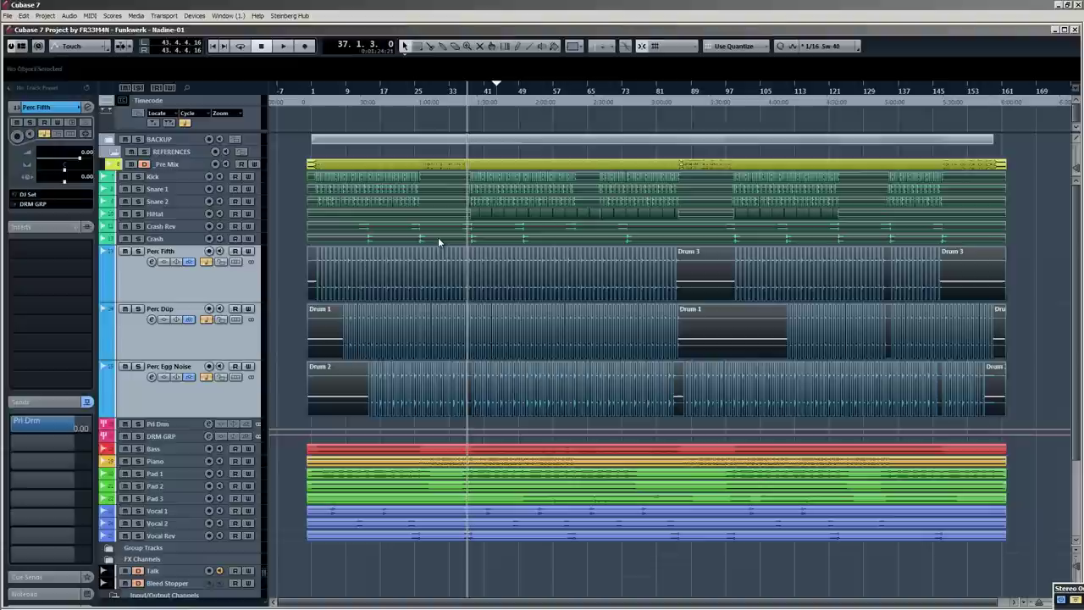
left_click(856, 47)
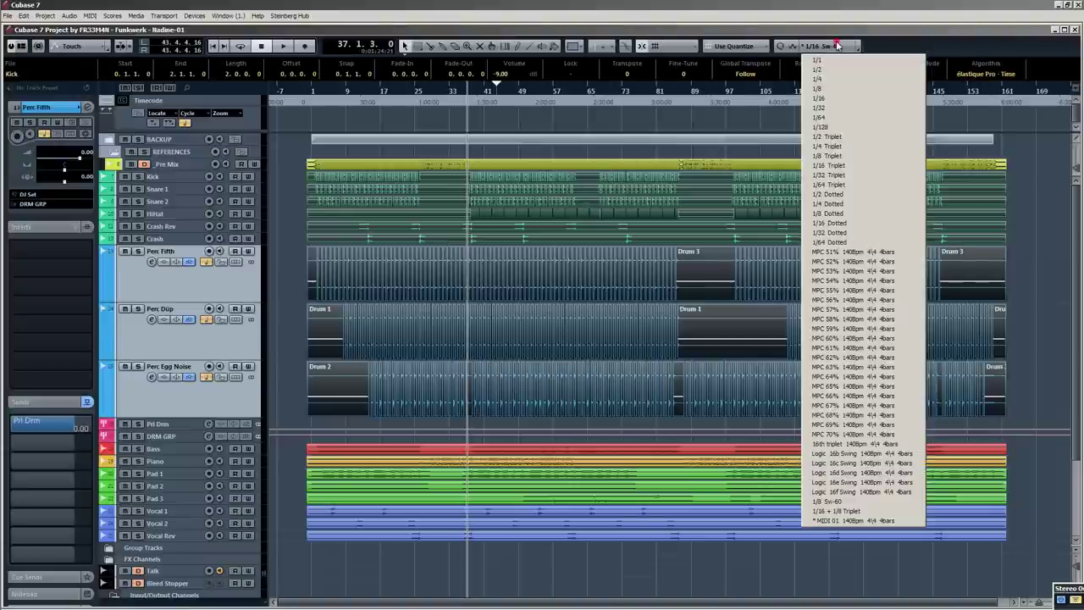
left_click(859, 48)
left_click(860, 48)
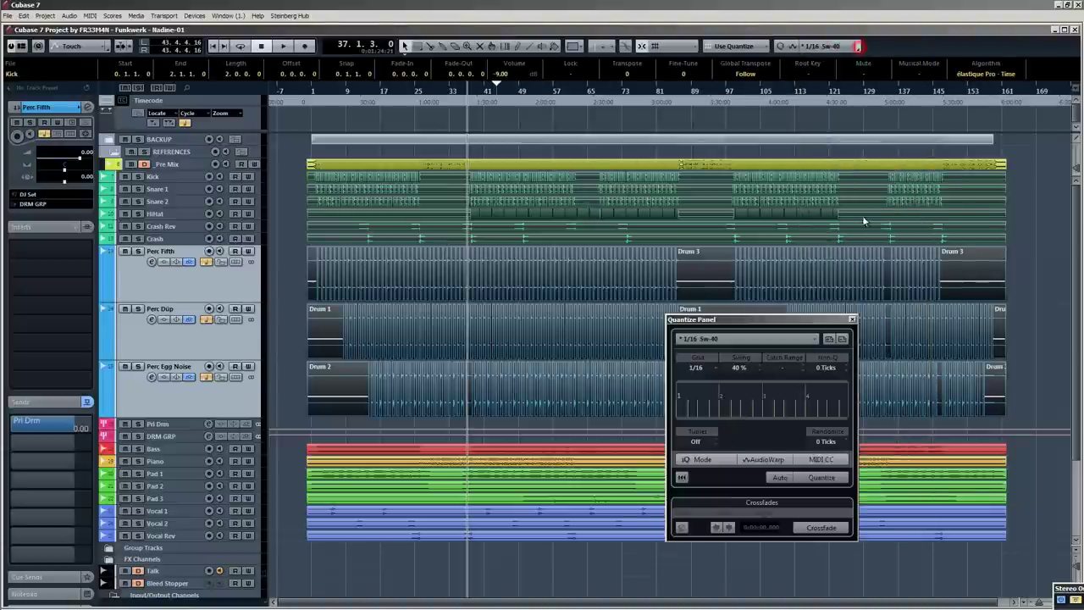
left_click_drag(776, 321, 748, 260)
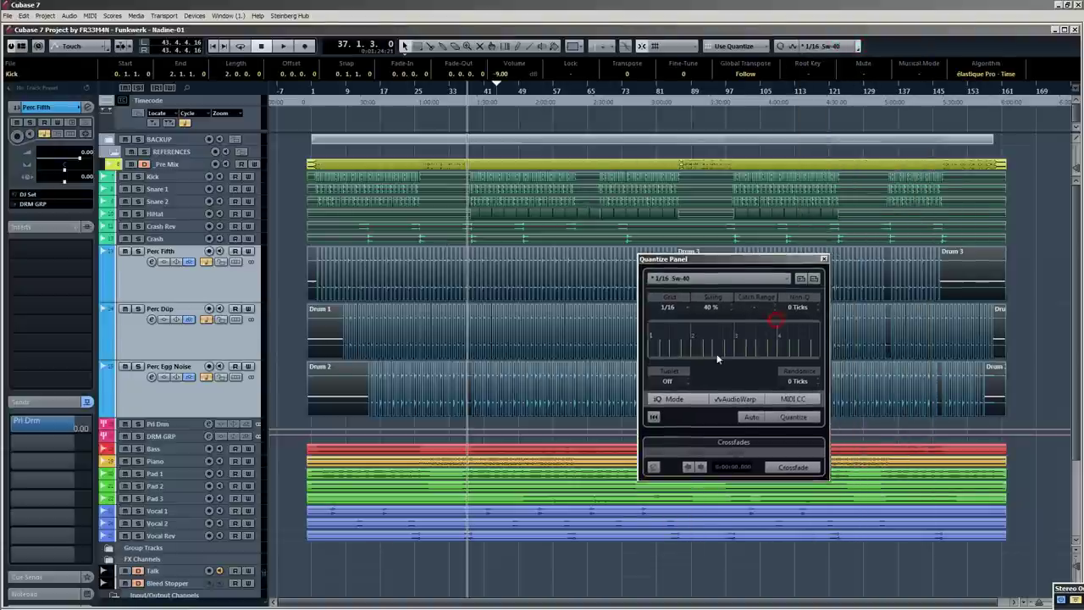
double_click(710, 310)
type("30")
key("Return")
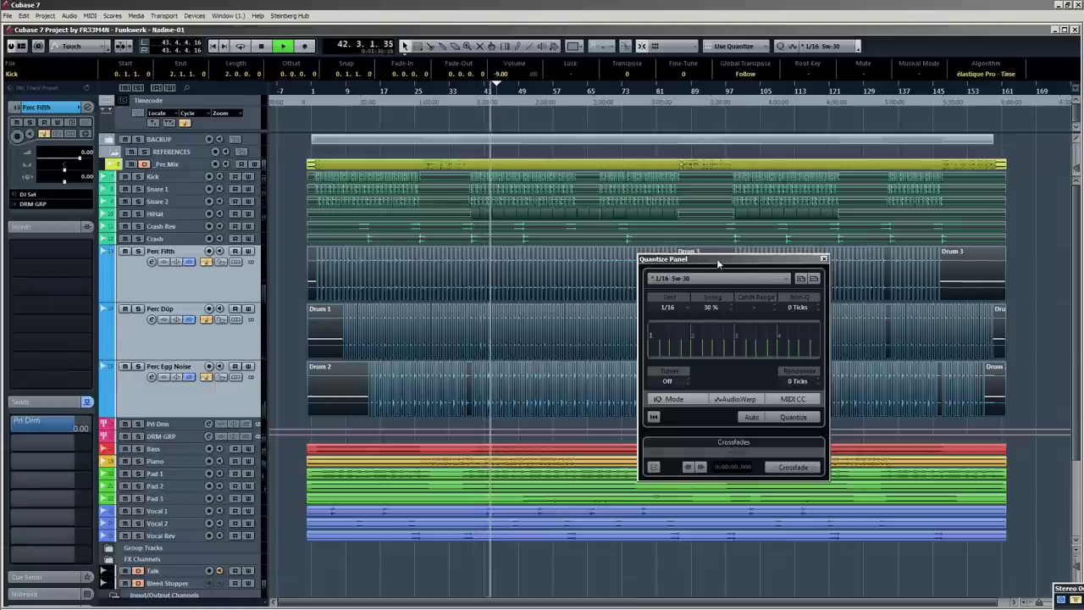
left_click(826, 260)
left_click(1022, 247)
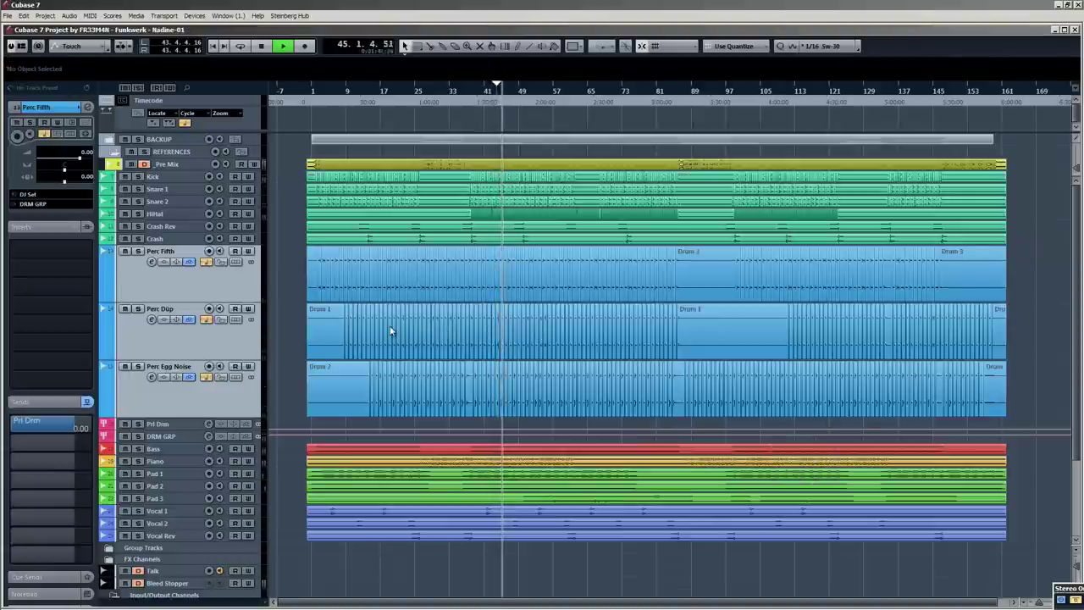
key("space")
Zoom the tracks to 4 rows and delete the silent HiHat events before bar 38.
scroll(306, 227, "up", 3)
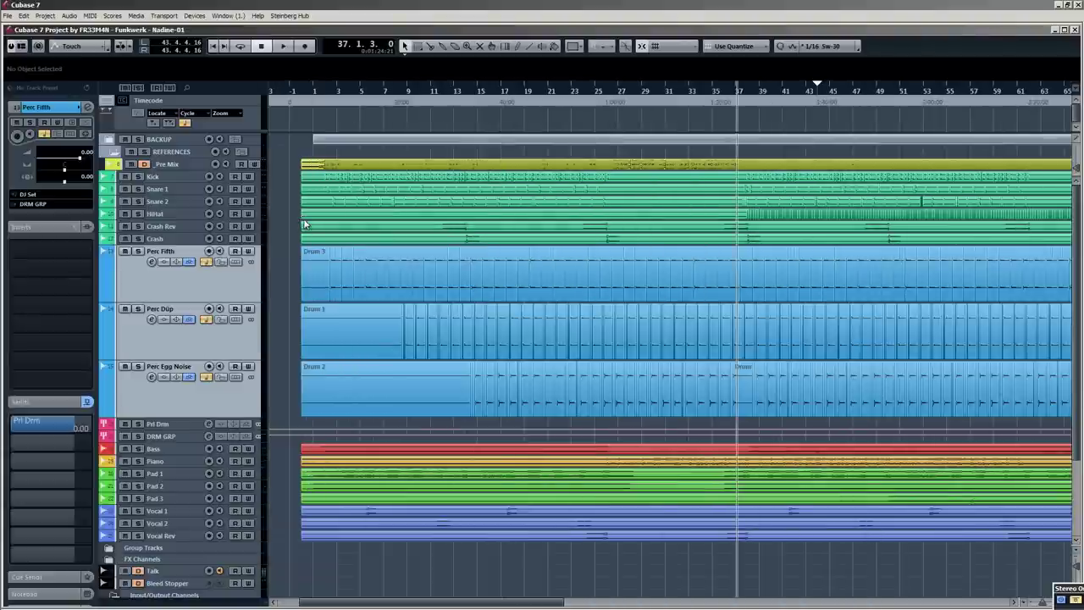
left_click_drag(304, 216, 740, 215)
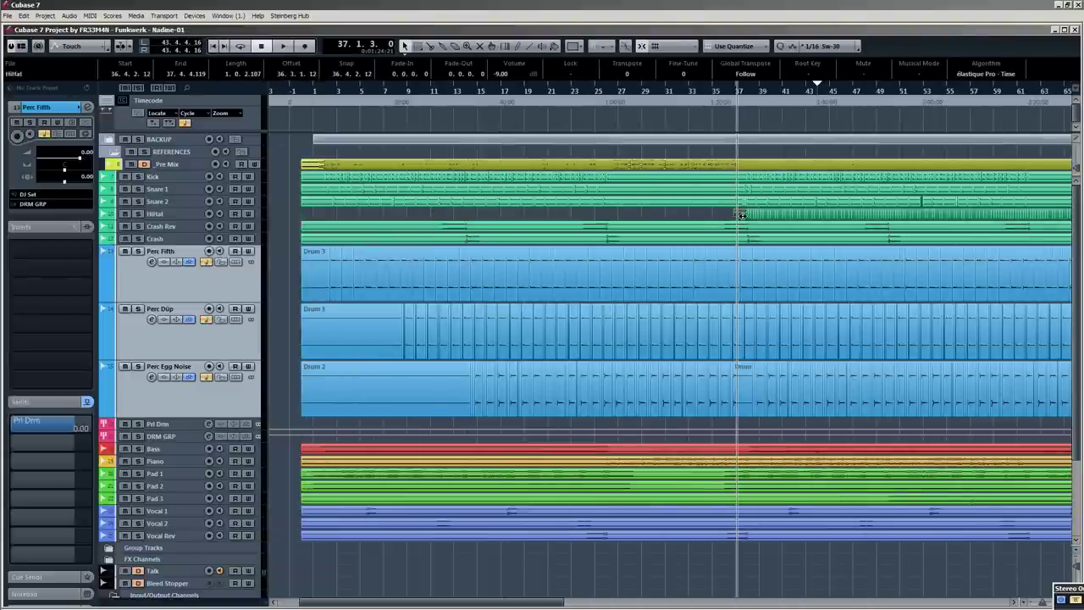
scroll(744, 217, "up", 4)
scroll(778, 221, "up", 1)
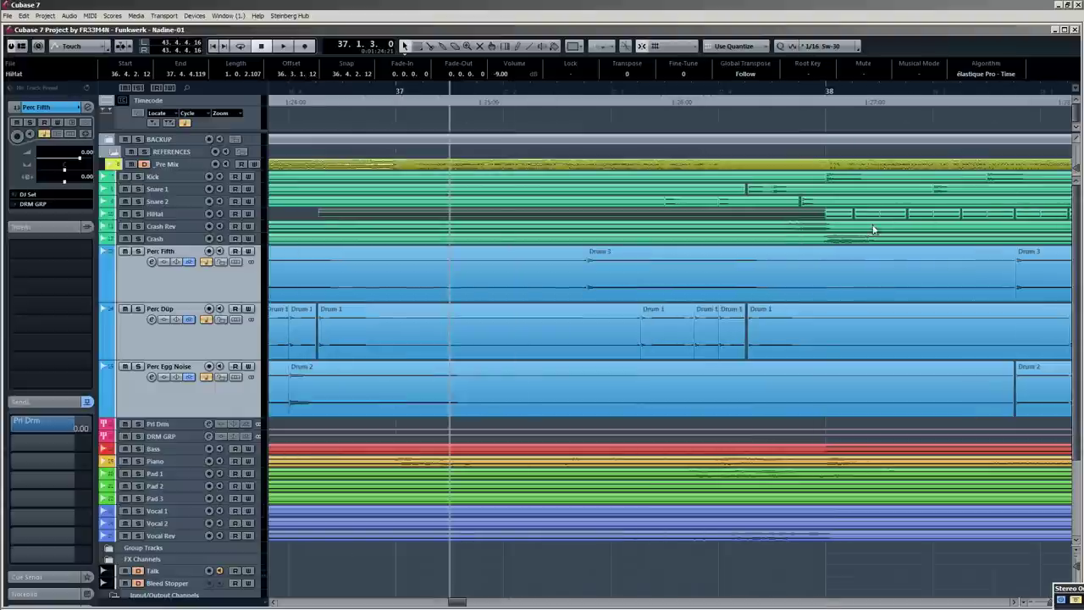
left_click(1077, 552)
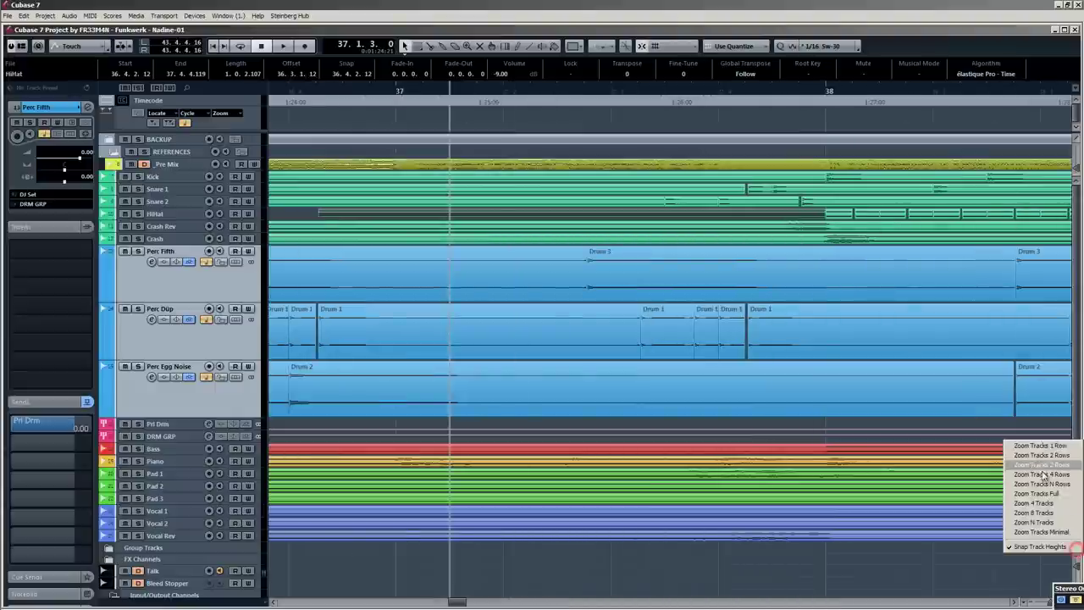
left_click(1040, 477)
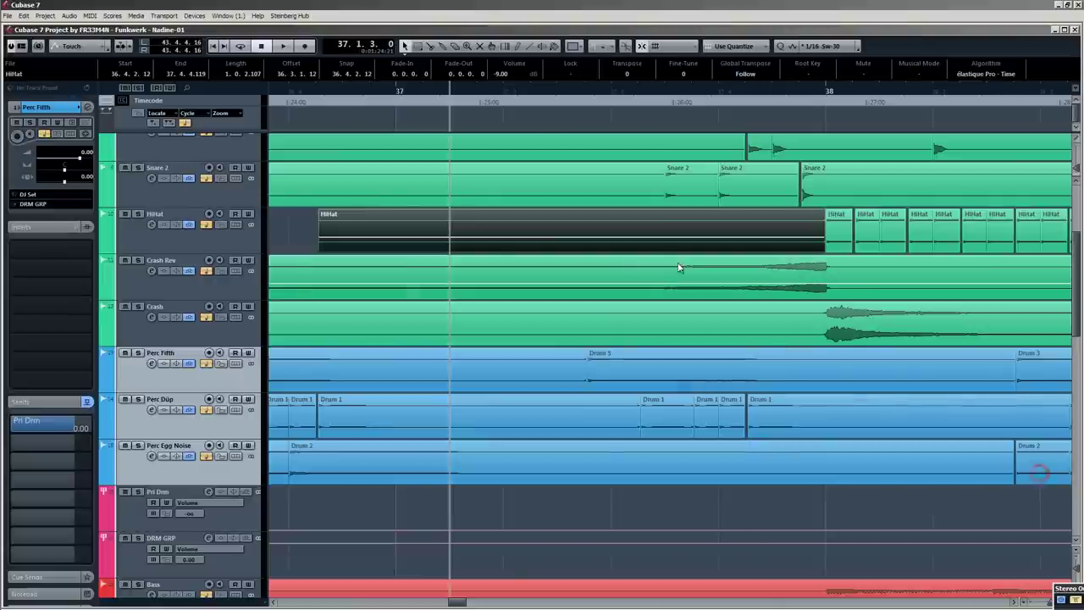
scroll(680, 268, "up", 2)
scroll(649, 299, "down", 1)
scroll(636, 368, "down", 1)
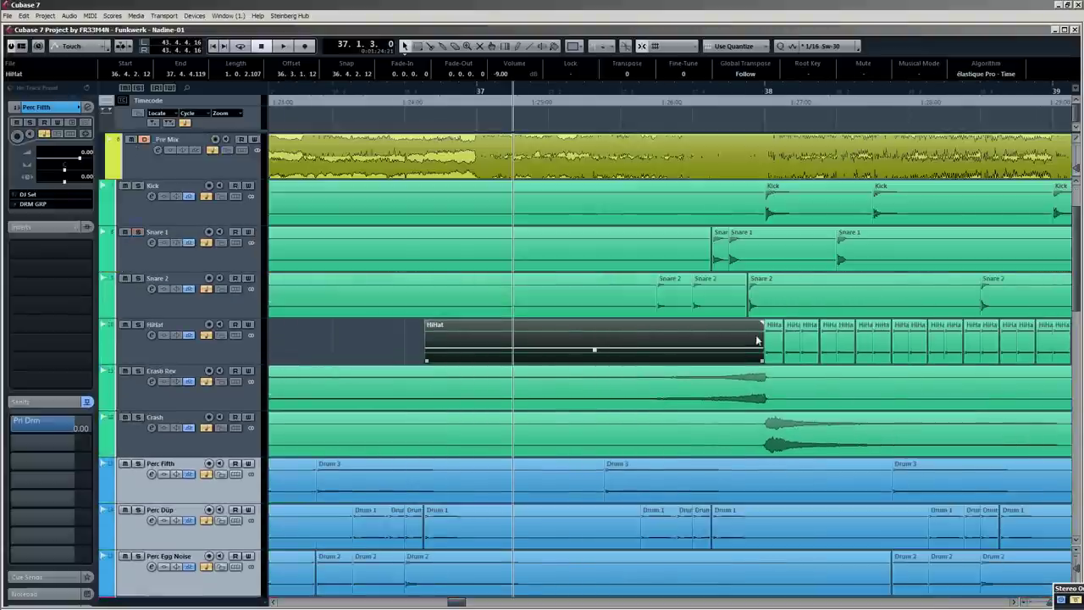
key("Delete")
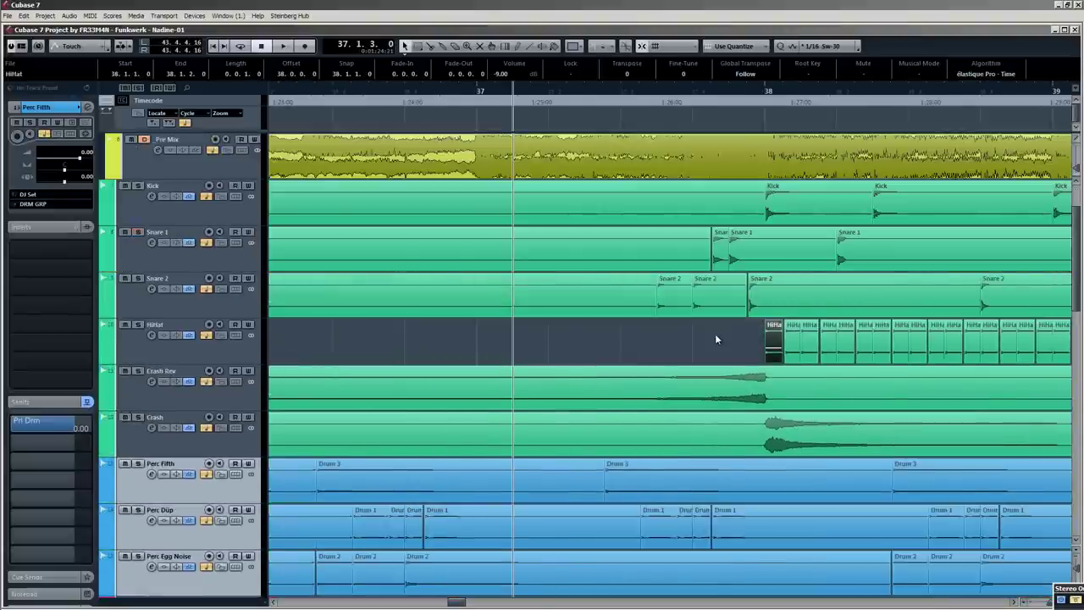
Delete the remaining silent events between the sliced parts on the drum and percussion tracks.
scroll(716, 338, "down", 2)
left_click(624, 295)
key("Delete")
left_click(622, 246)
key("Delete")
left_click(624, 190)
key("Delete")
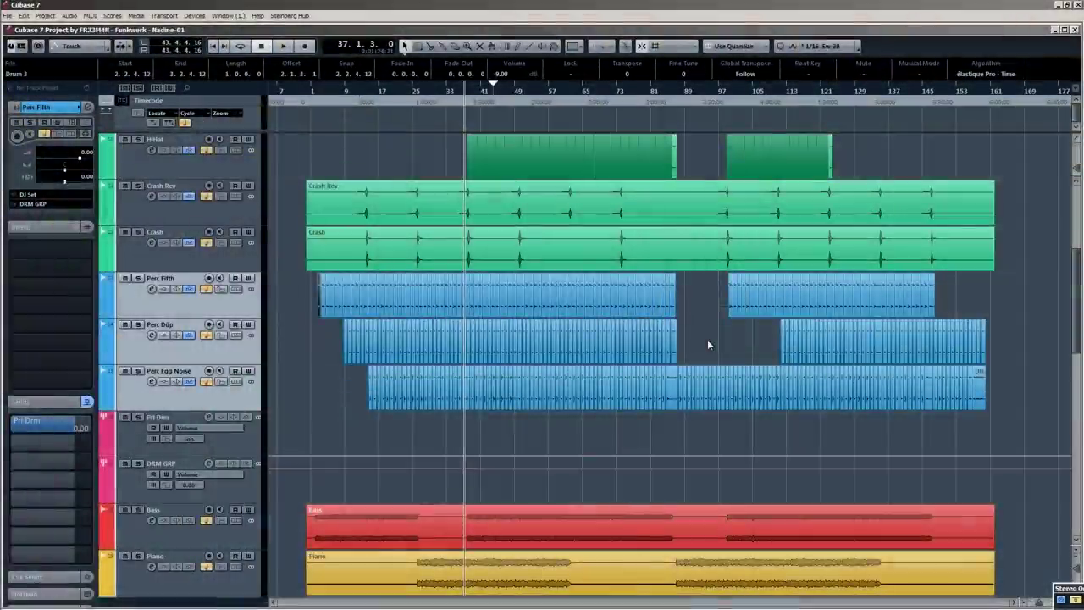
Strip the silence from the Crash Rev and Crash clips with Detect Silence, processing all selected events.
left_click_drag(1017, 254, 778, 206)
right_click(778, 206)
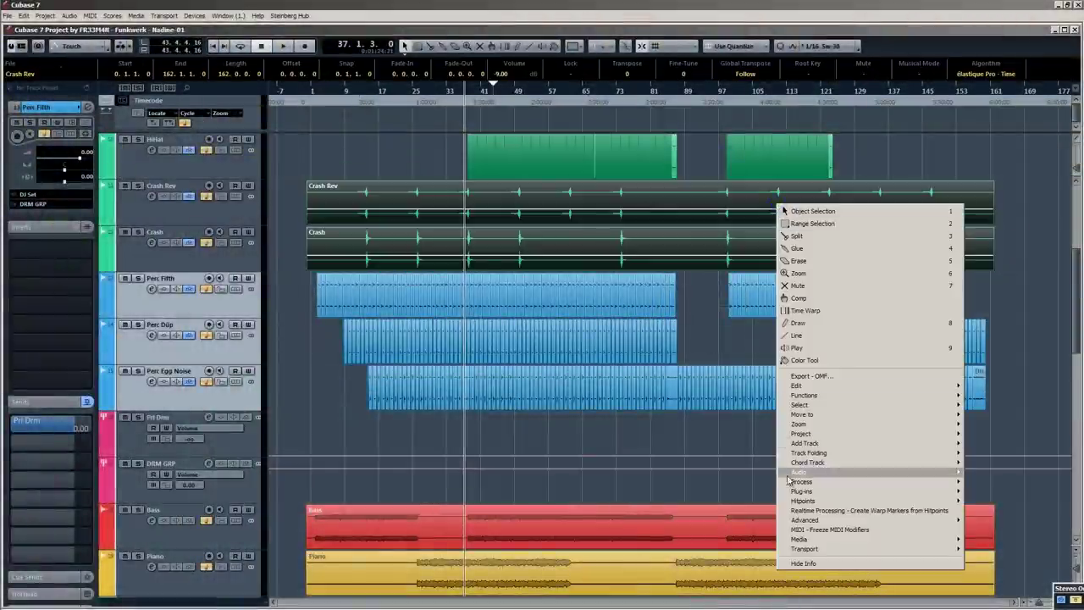
left_click(805, 520)
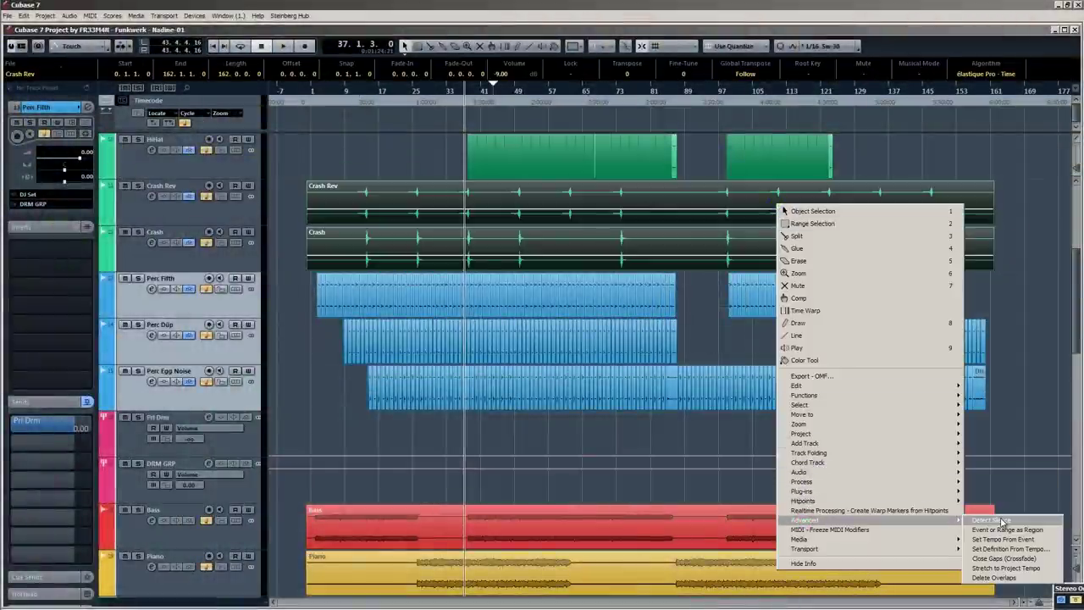
left_click(1002, 520)
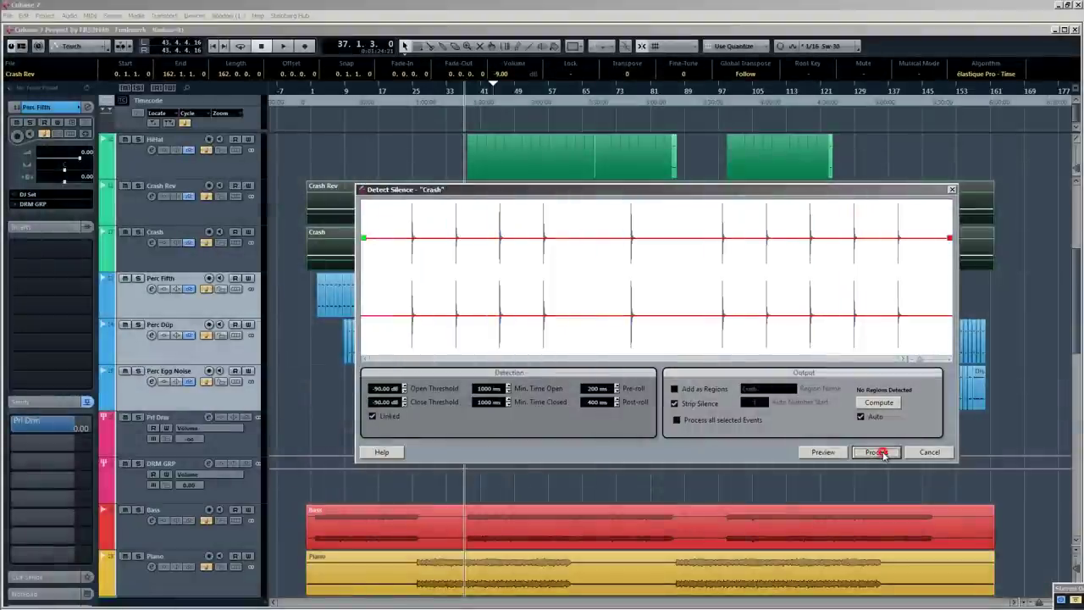
left_click(877, 452)
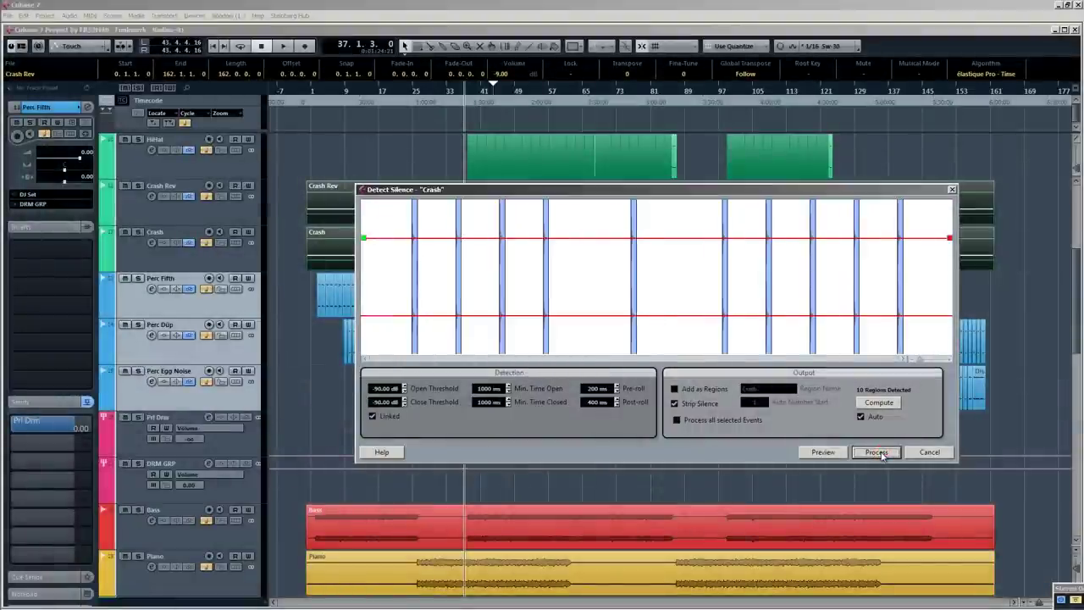
left_click(737, 421)
left_click(878, 453)
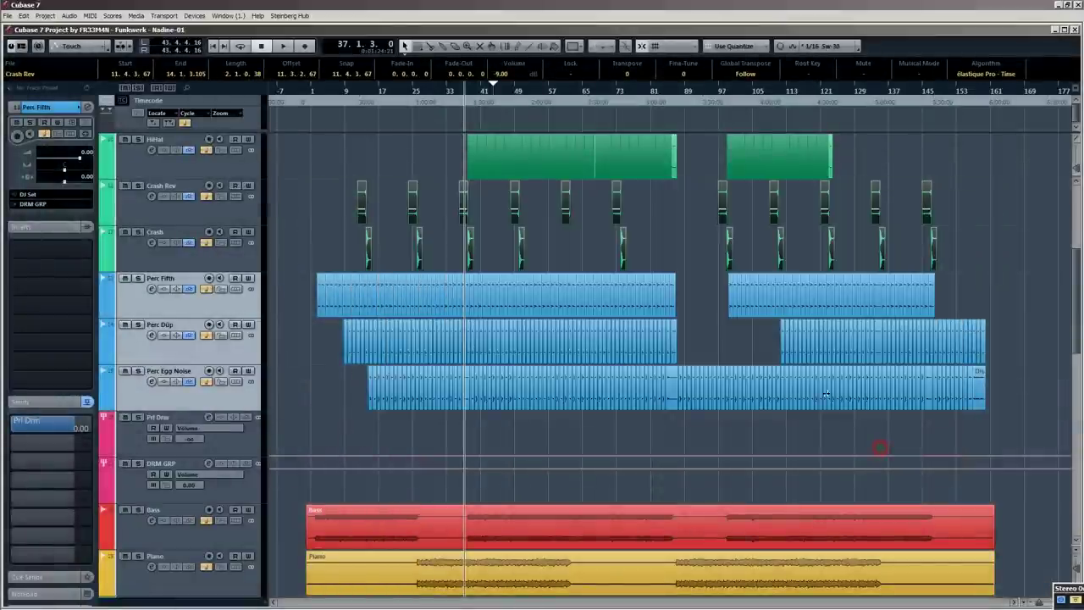
left_click(713, 334)
Select the Bass, Piano, Pad and Vocal clips and open Detect Silence for them.
scroll(691, 239, "up", 5)
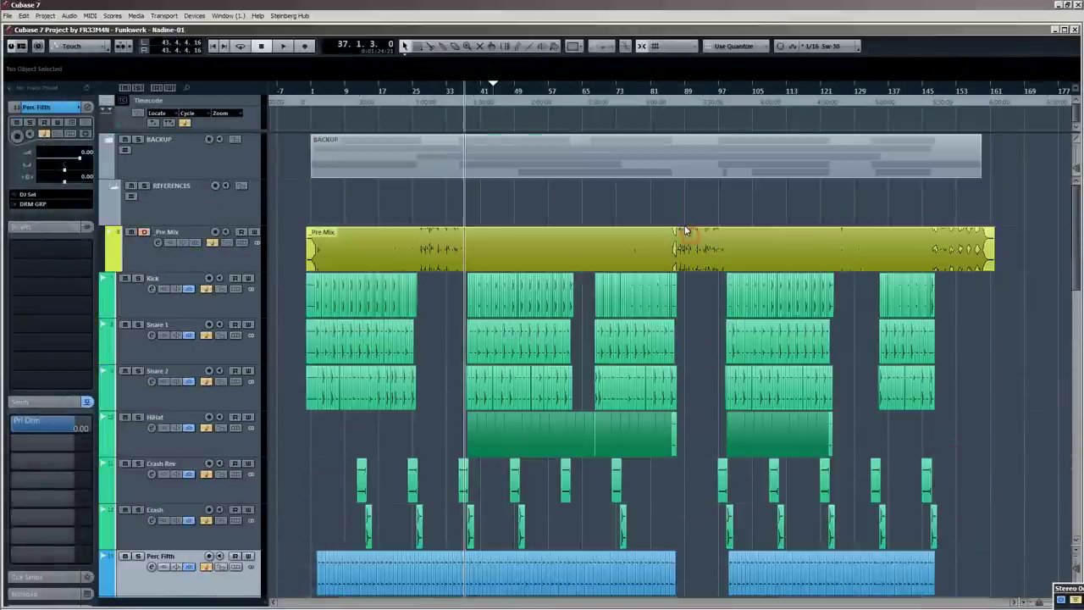
scroll(697, 291, "down", 10)
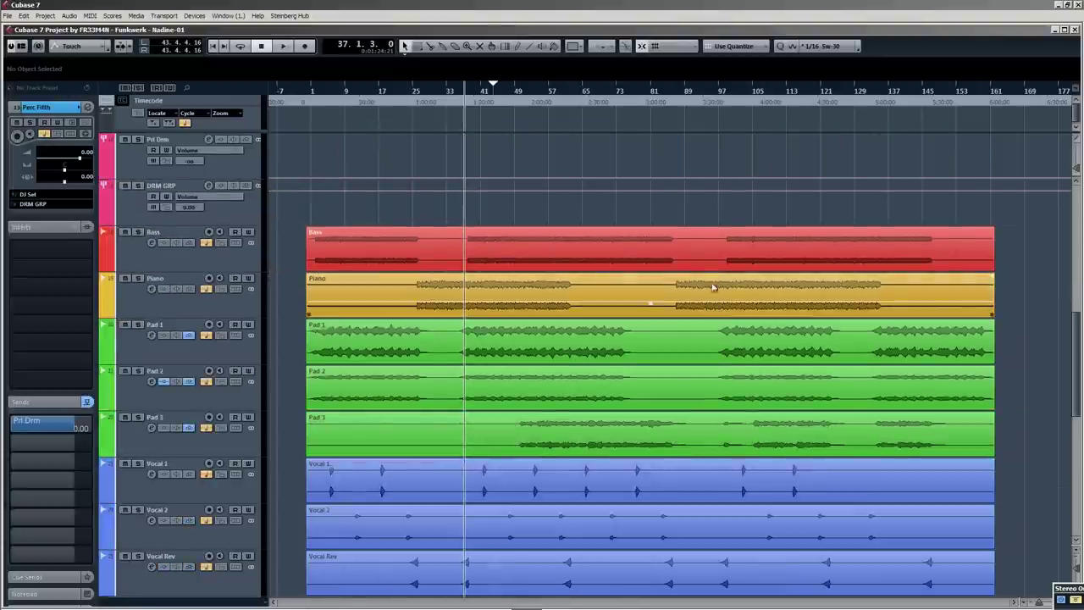
left_click_drag(1027, 232, 319, 506)
right_click(606, 181)
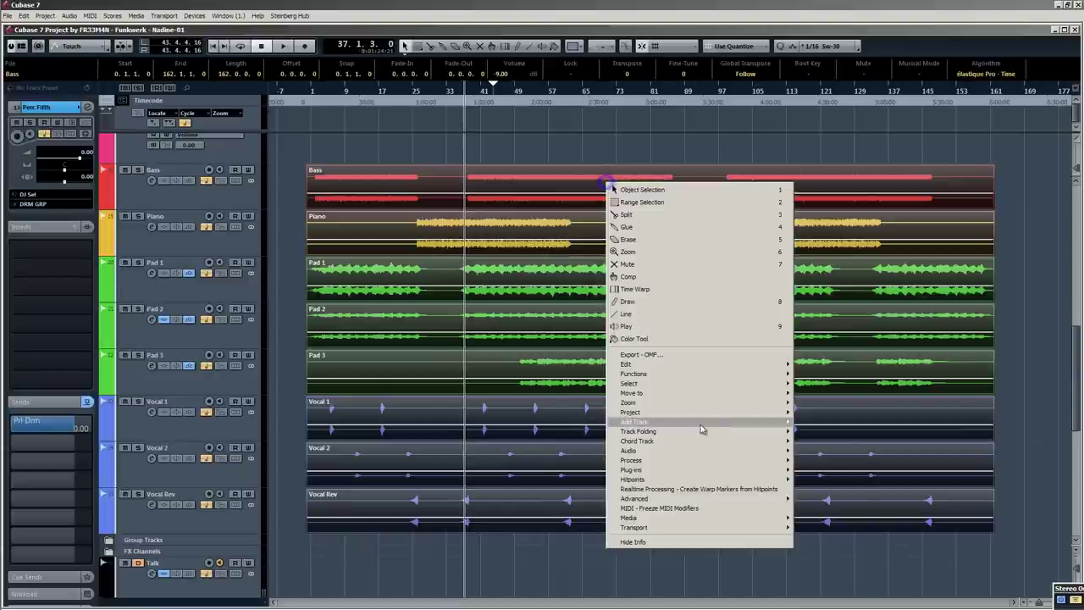
mouse_move(703, 499)
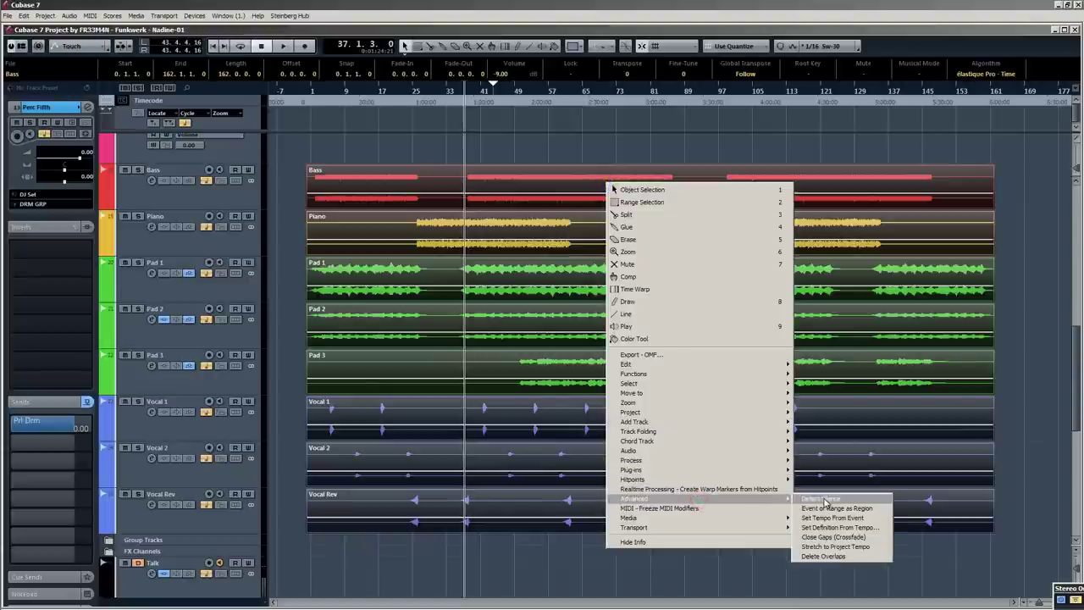
left_click(826, 501)
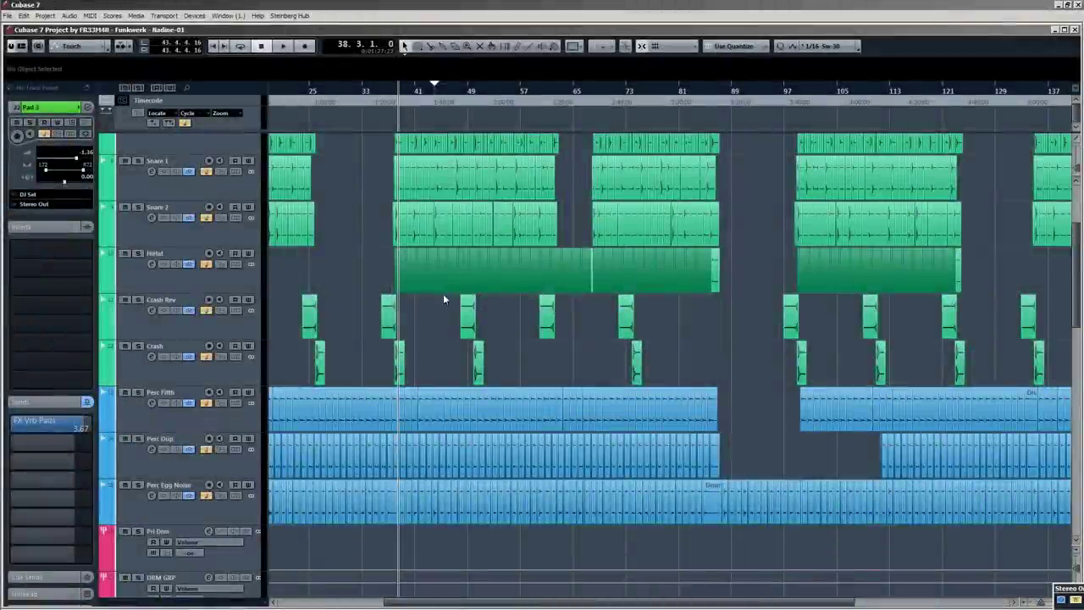
Select the HiHat track, search its insert effects for "mtre" and insert MTremolo from MeldaProduction.
key("h")
key("h")
key("h")
scroll(353, 277, "up", 4)
scroll(522, 272, "down", 4)
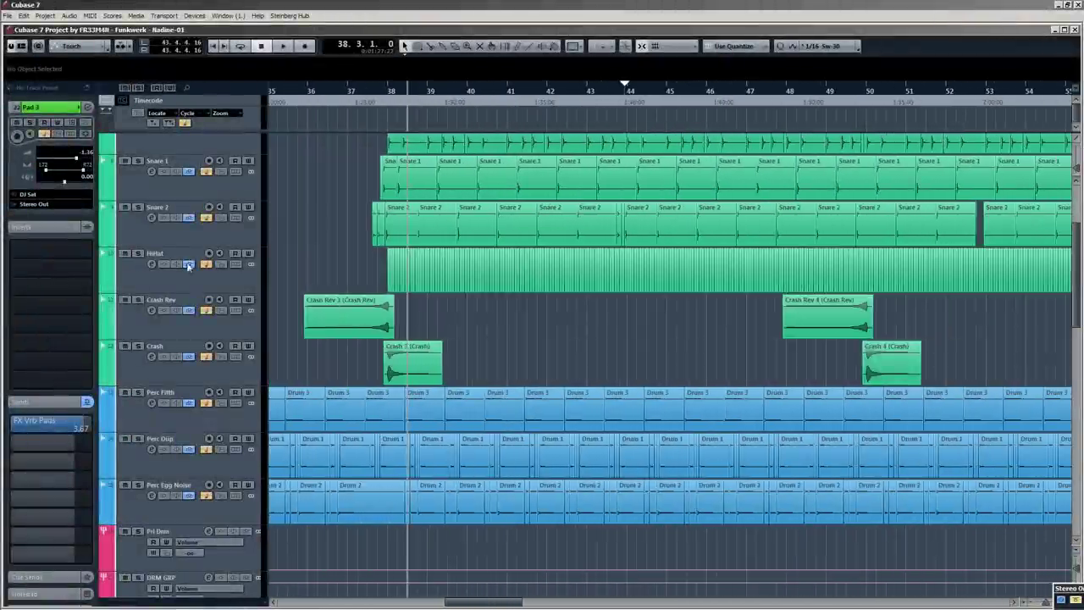
left_click(172, 255)
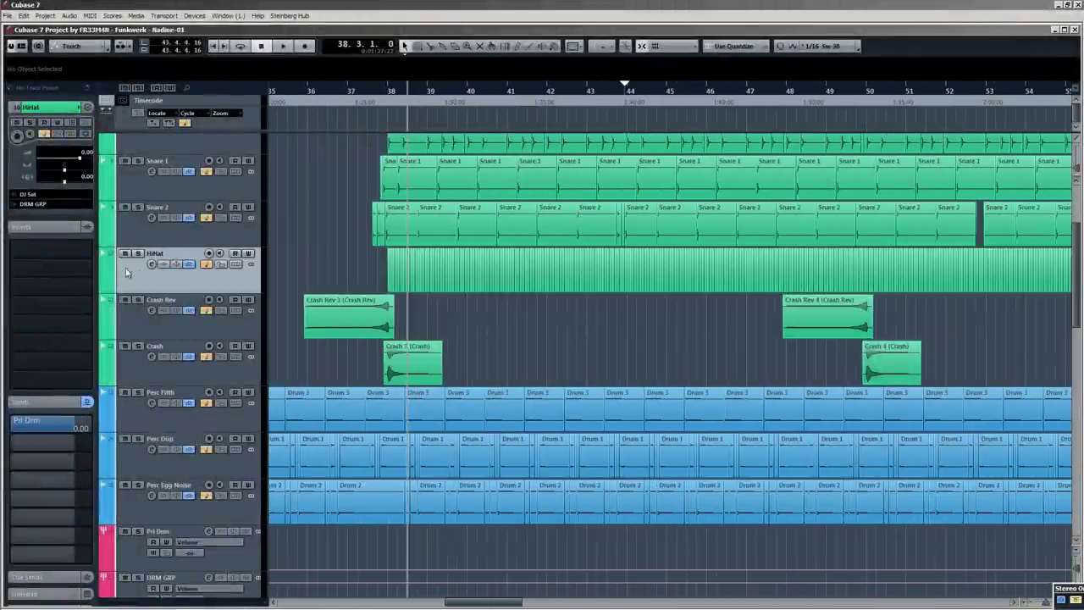
left_click(88, 252)
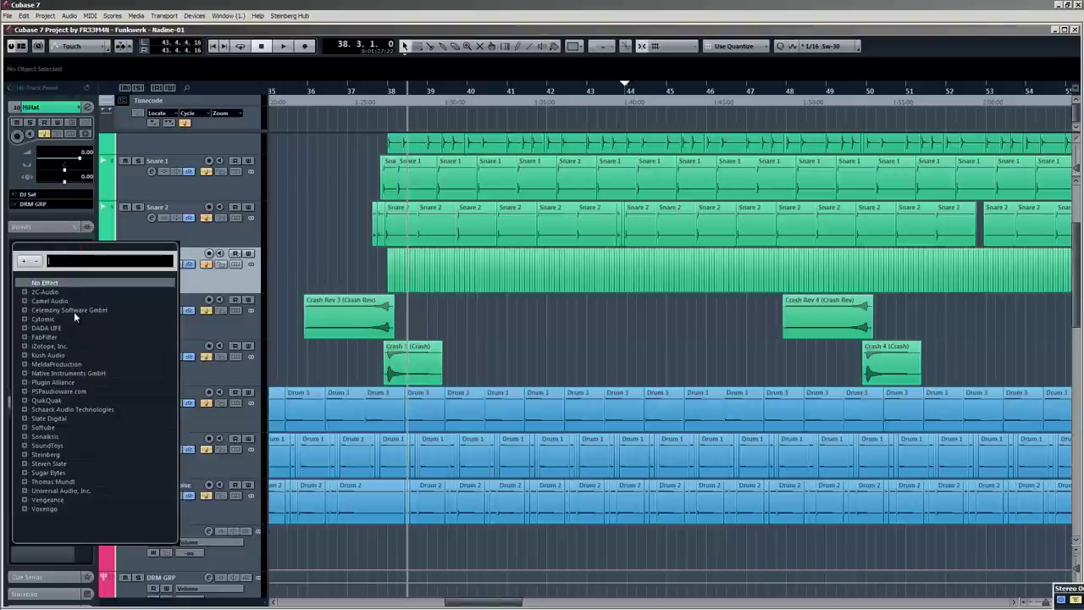
type("mtre")
left_click(77, 302)
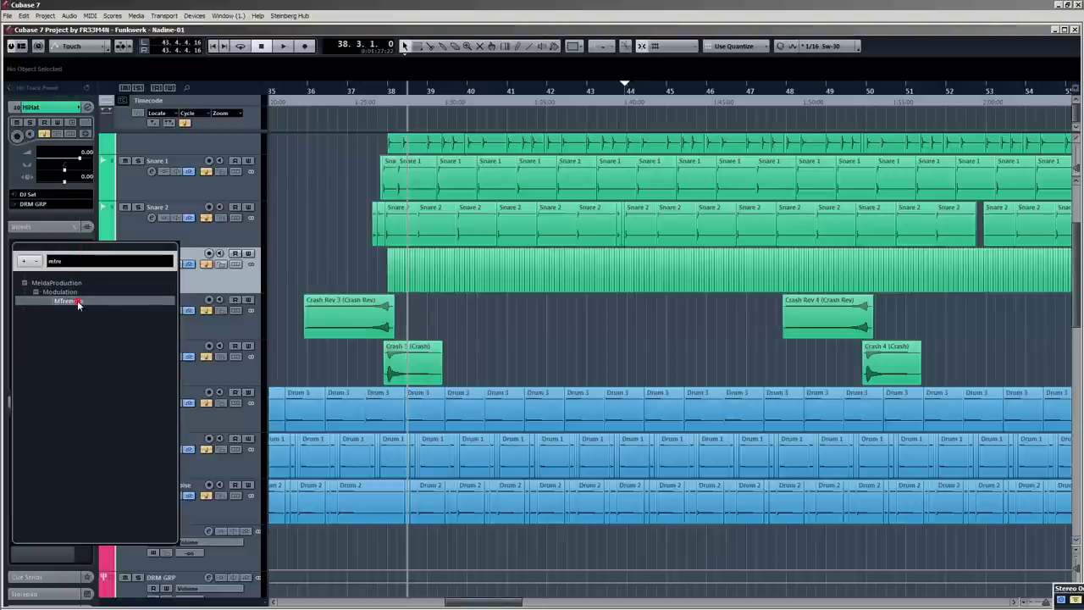
Set the MTremolo modulation's main shape to Rectangle and reduce its custom shape amount to 0%.
left_click_drag(633, 173, 751, 188)
left_click(674, 361)
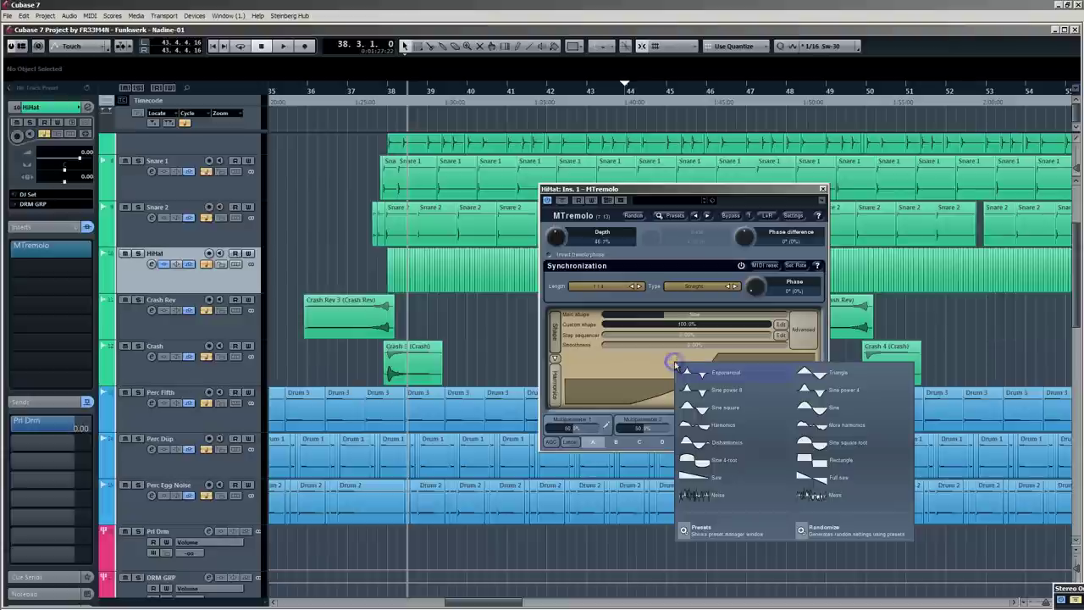
left_click(841, 464)
left_click_drag(749, 332, 566, 332)
left_click_drag(645, 195, 671, 160)
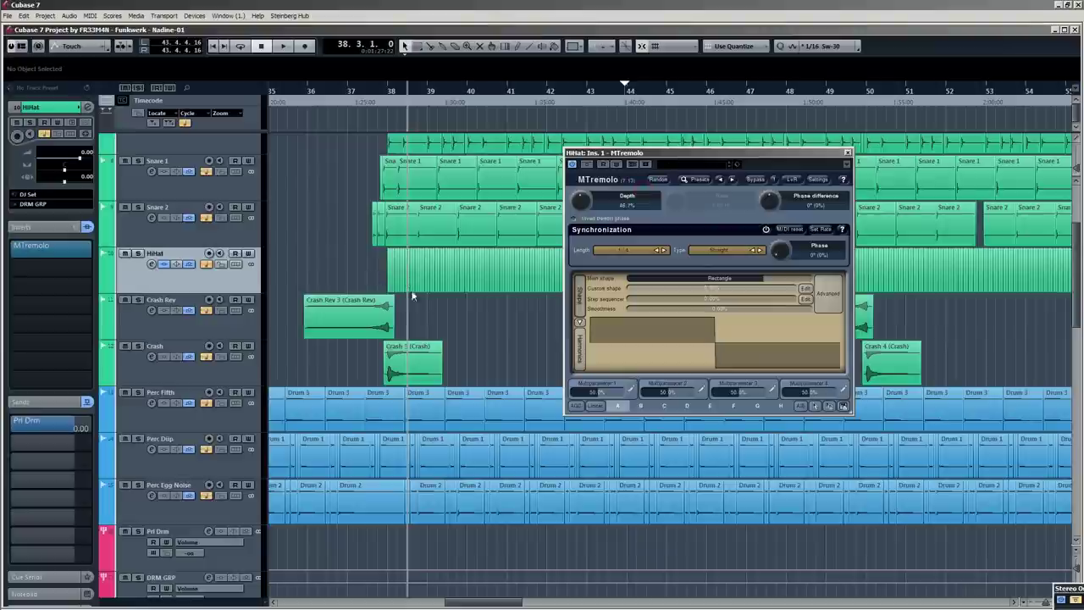
Set the tremolo's synchronization length to 1/8 and its depth to 100%, checking against the hi-hat spacing.
scroll(419, 292, "up", 5)
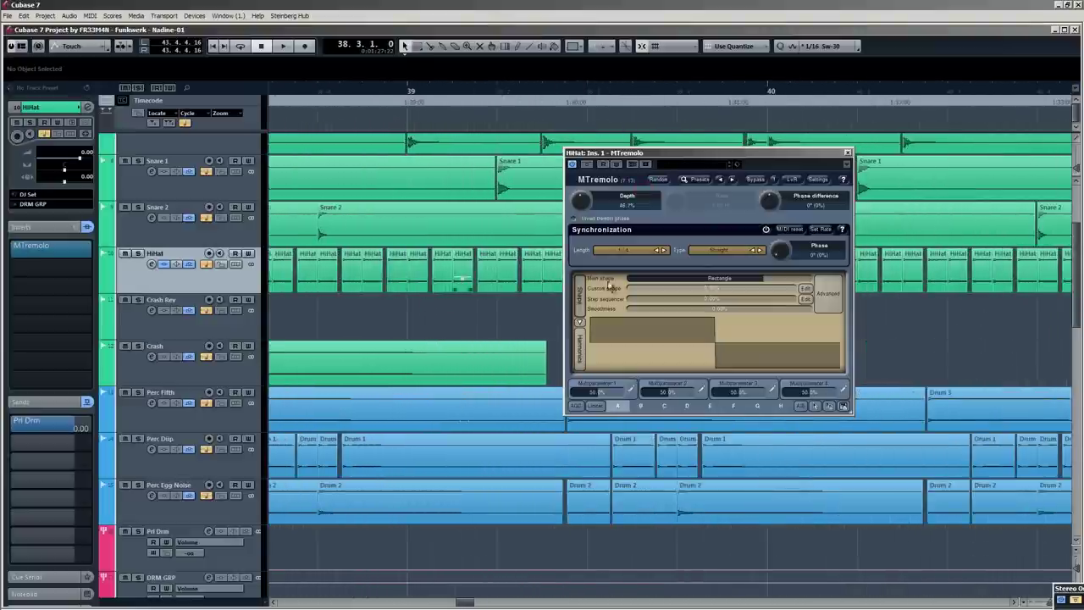
left_click(665, 252)
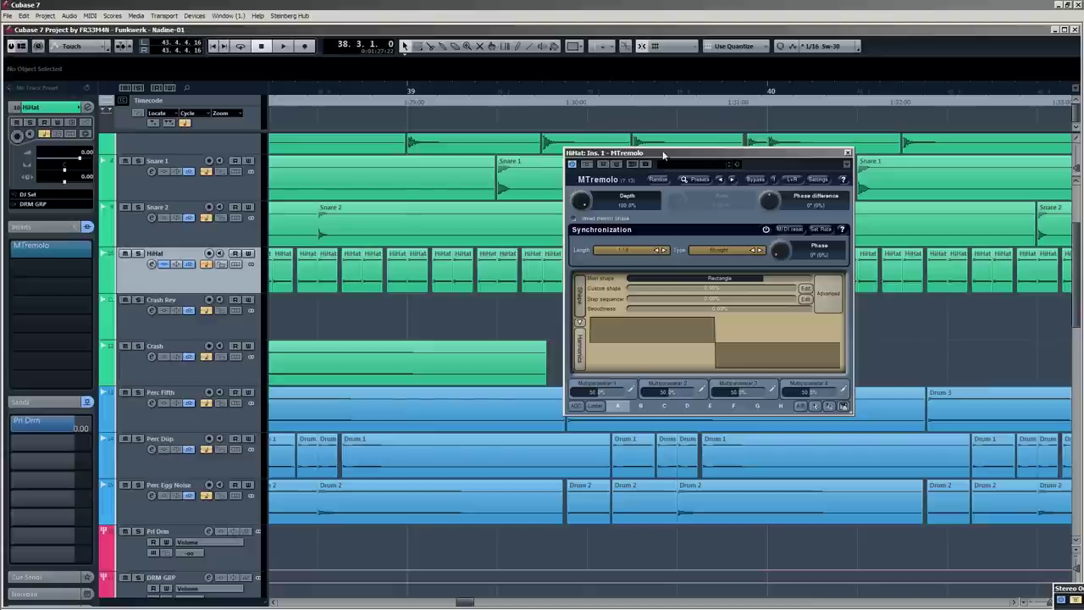
left_click_drag(665, 154, 625, 139)
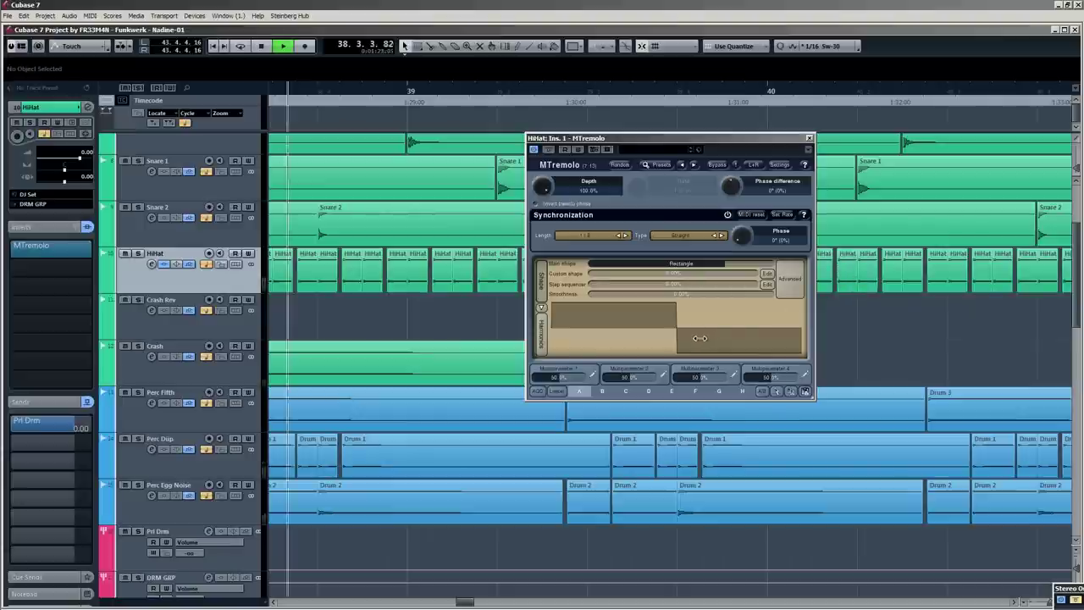
Audition the HiHat track in solo while shifting the tremolo waveform back and forth, and end the solo.
left_click(139, 253)
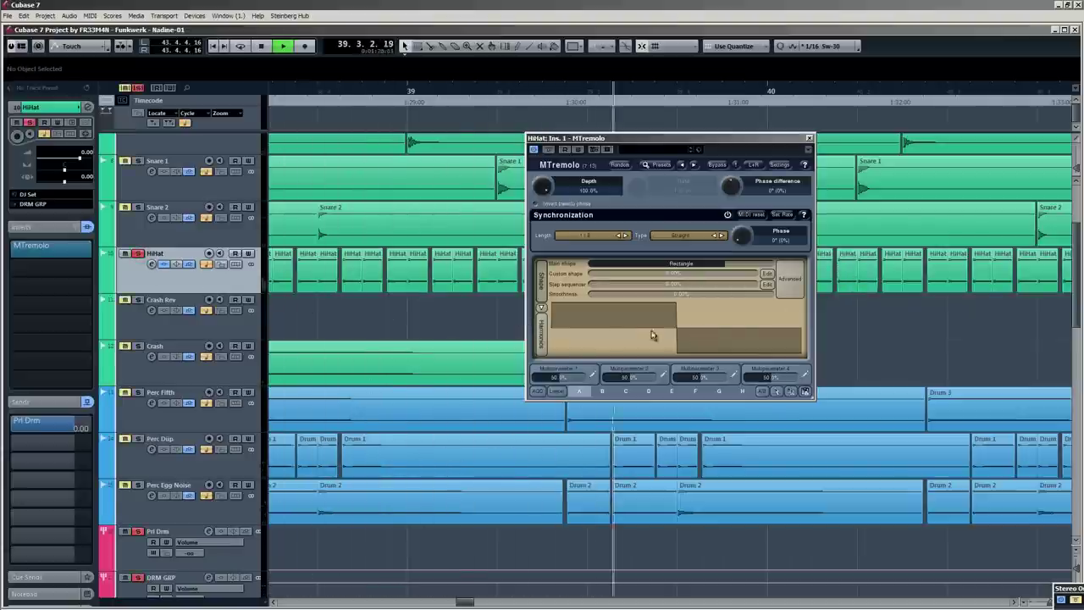
left_click_drag(699, 329, 781, 320)
left_click_drag(710, 323, 692, 317)
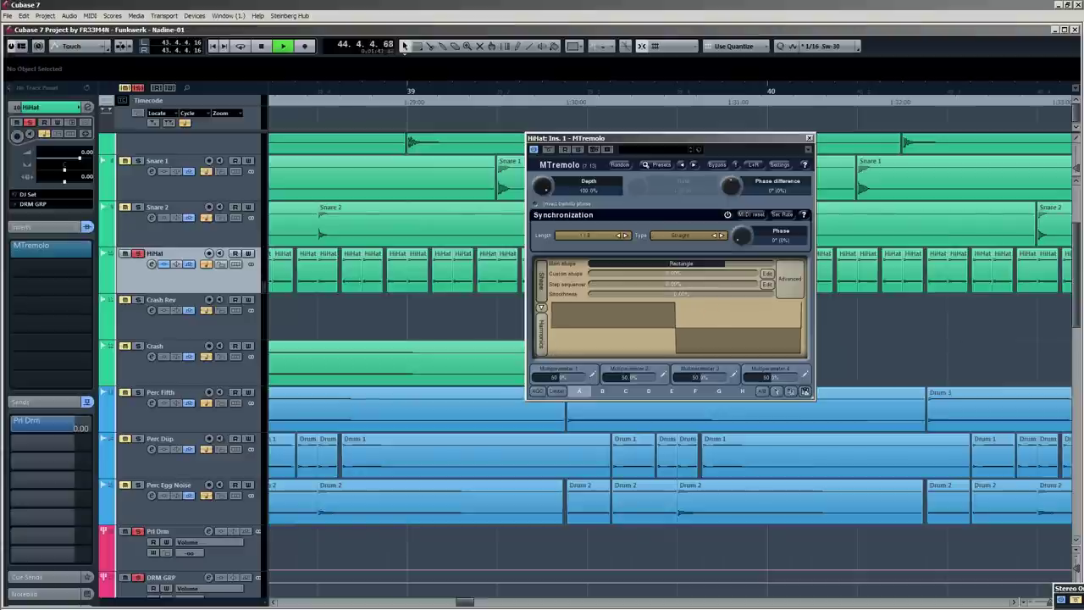
left_click(729, 317)
key("space")
left_click(138, 253)
Lower the tremolo depth by ear while playing the HiHat track with the other tracks.
key("space")
left_click_drag(544, 187, 545, 216)
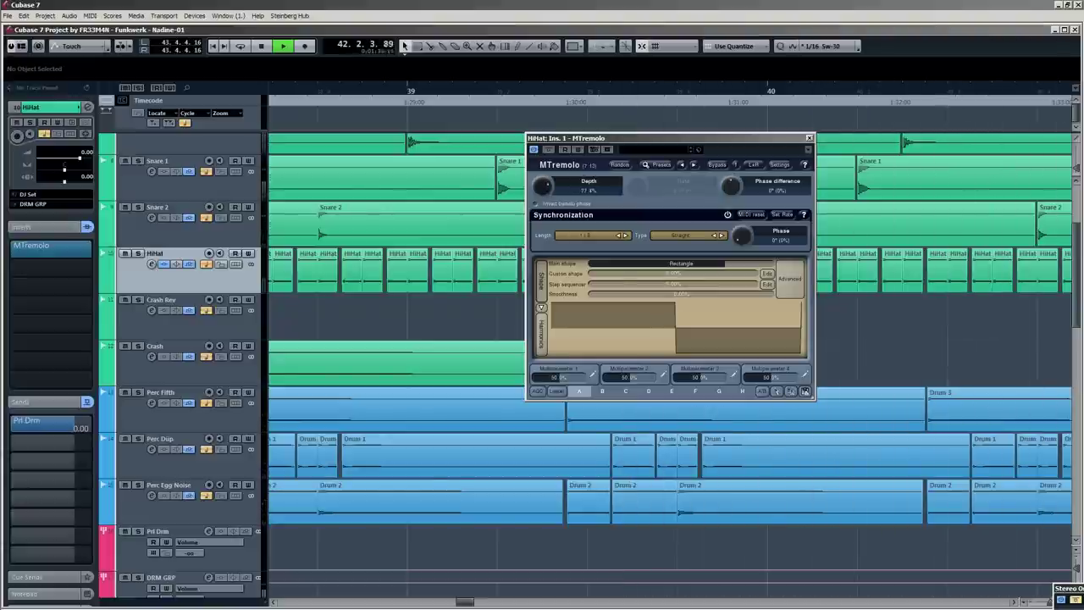
left_click_drag(545, 206, 545, 215)
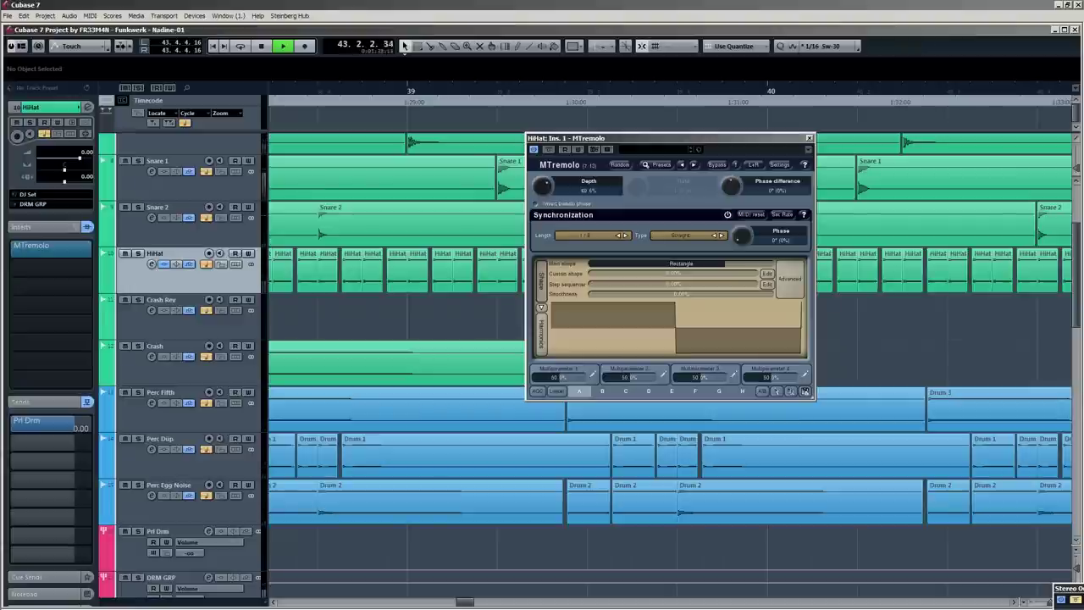
key("space")
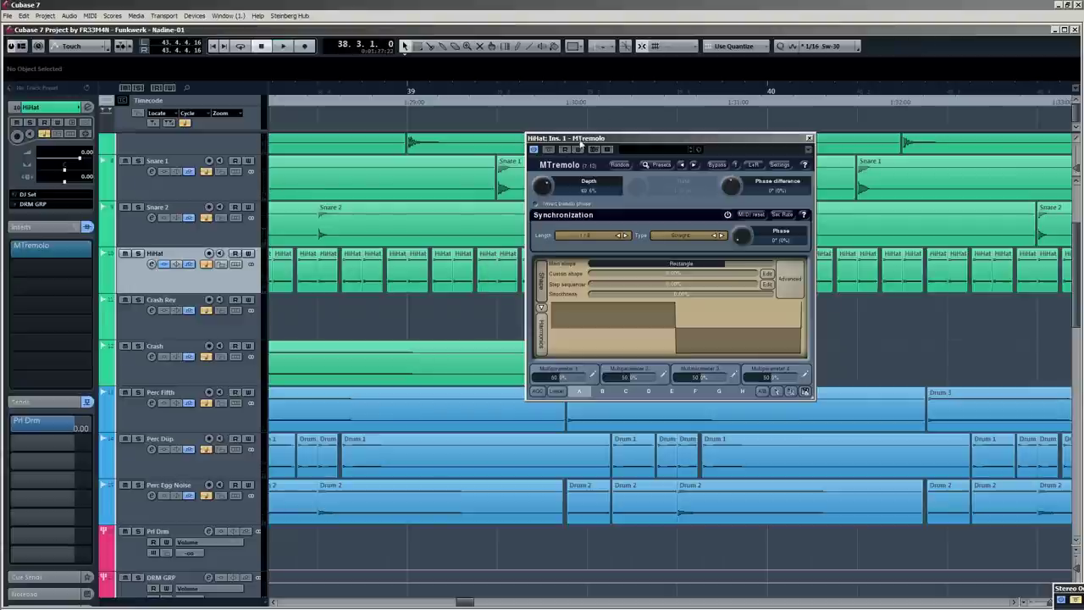
left_click_drag(619, 133, 648, 119)
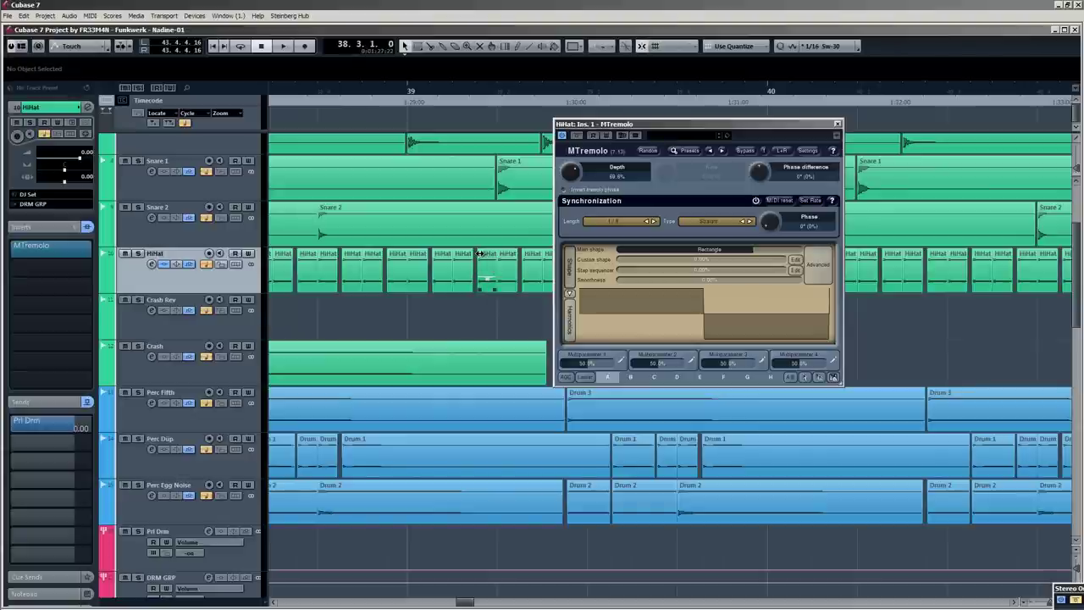
left_click_drag(586, 128, 631, 128)
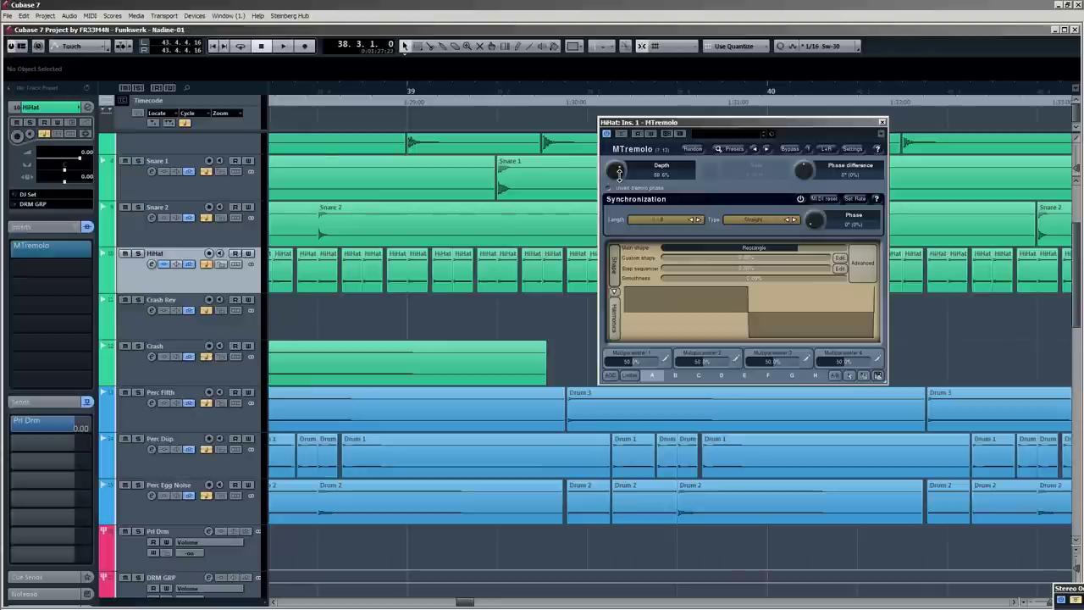
Compare the hi-hats with MTremolo bypassed and active during playback, and reduce the depth to about 52%.
key("space")
left_click_drag(620, 172, 619, 161)
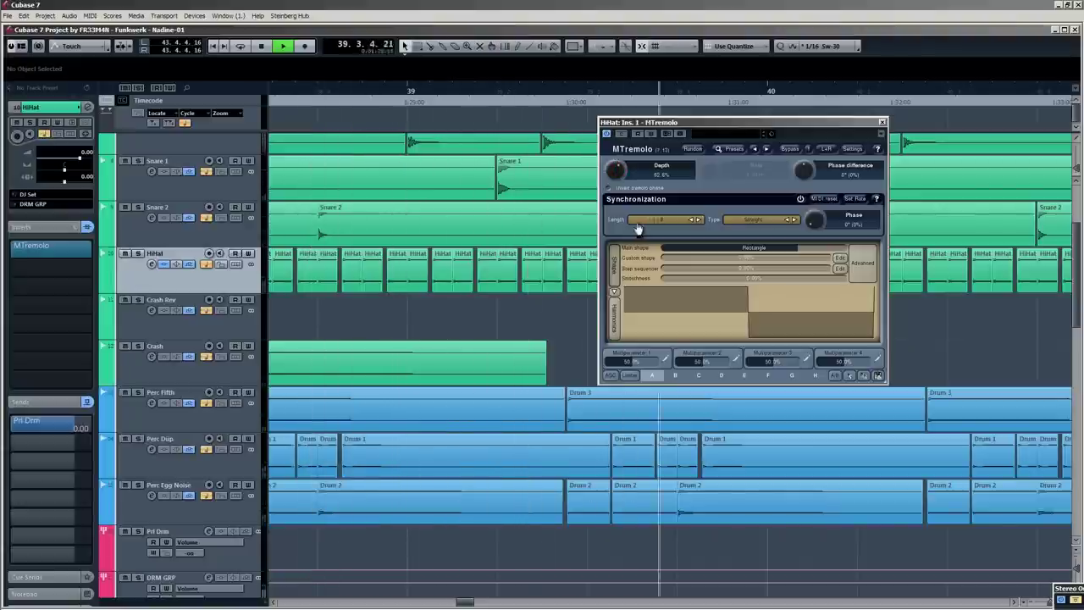
left_click(621, 135)
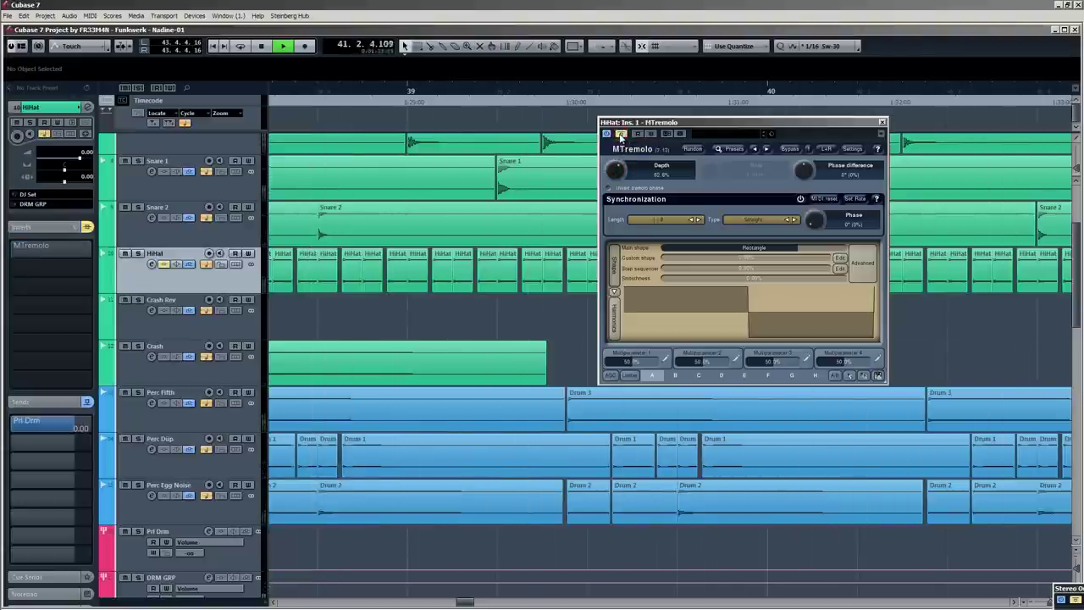
left_click(621, 135)
left_click_drag(616, 171, 616, 175)
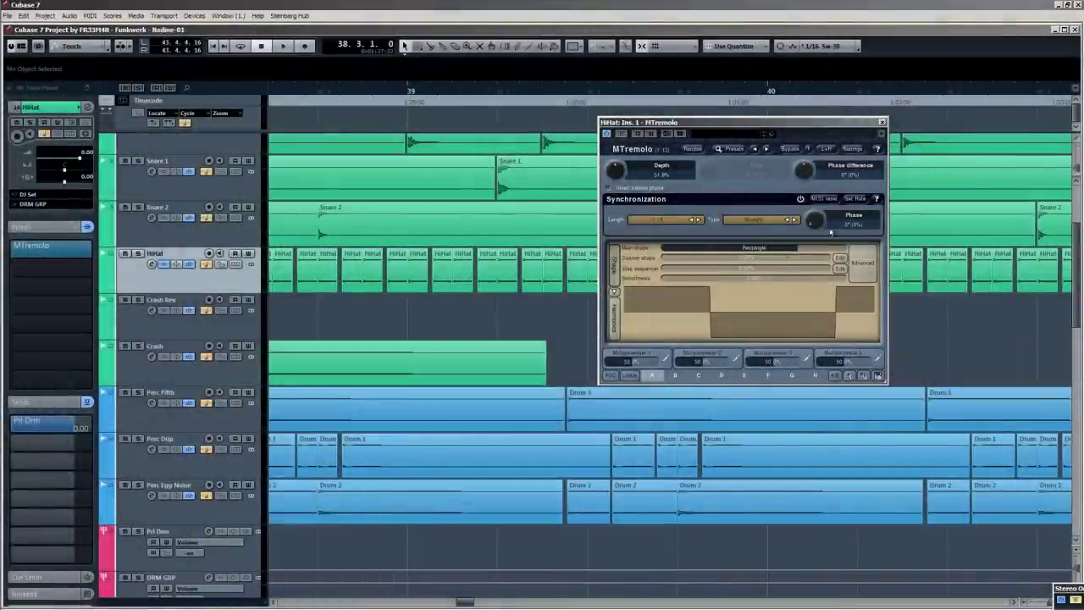
Set the tremolo phase to about 179° and shift the rectangular waveform so its high section comes first.
left_click_drag(817, 220, 817, 212)
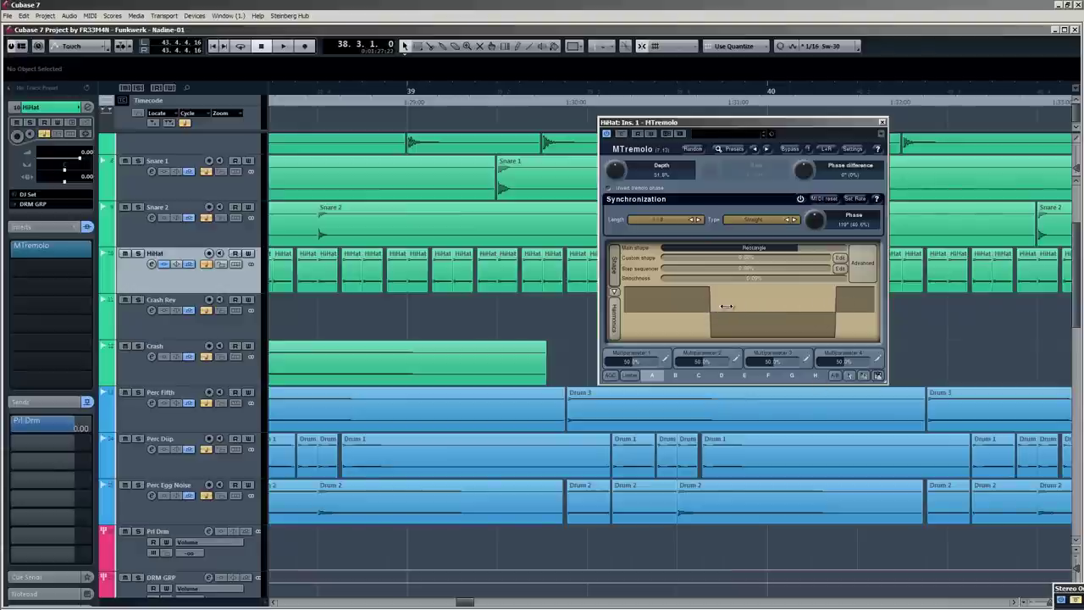
left_click_drag(711, 312, 715, 311)
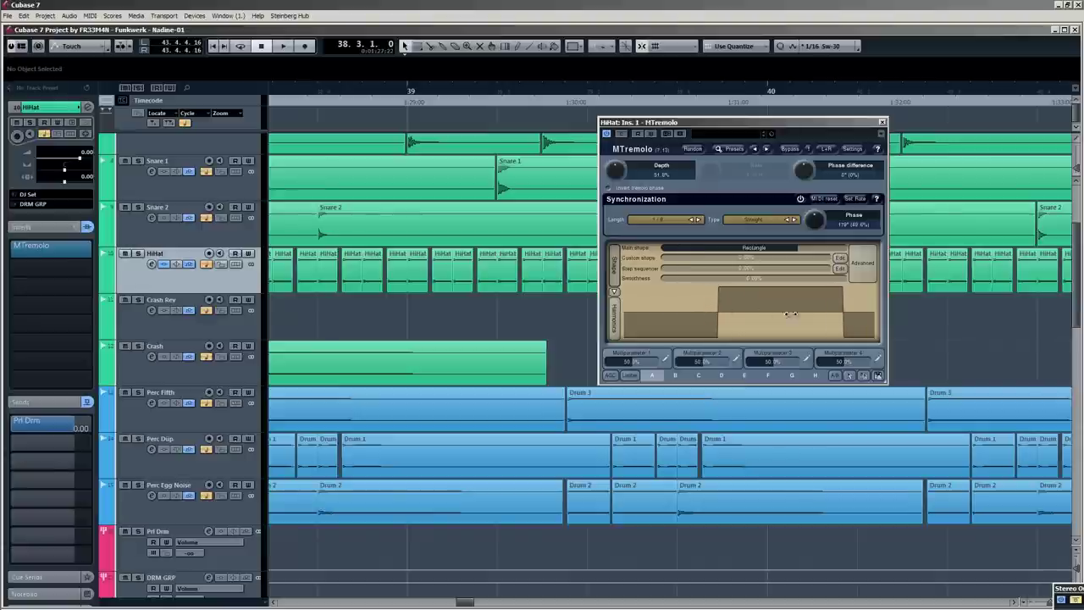
left_click_drag(847, 311, 723, 311)
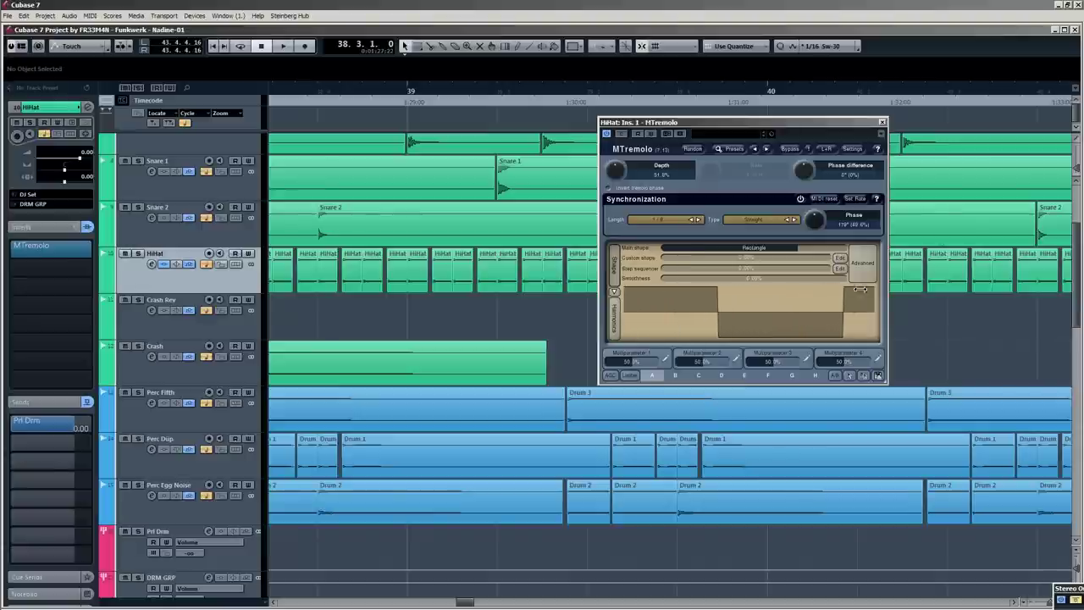
Fine-tune the tremolo depth by ear during playback, comparing the hi-hats with MTremolo bypassed and active.
key("space")
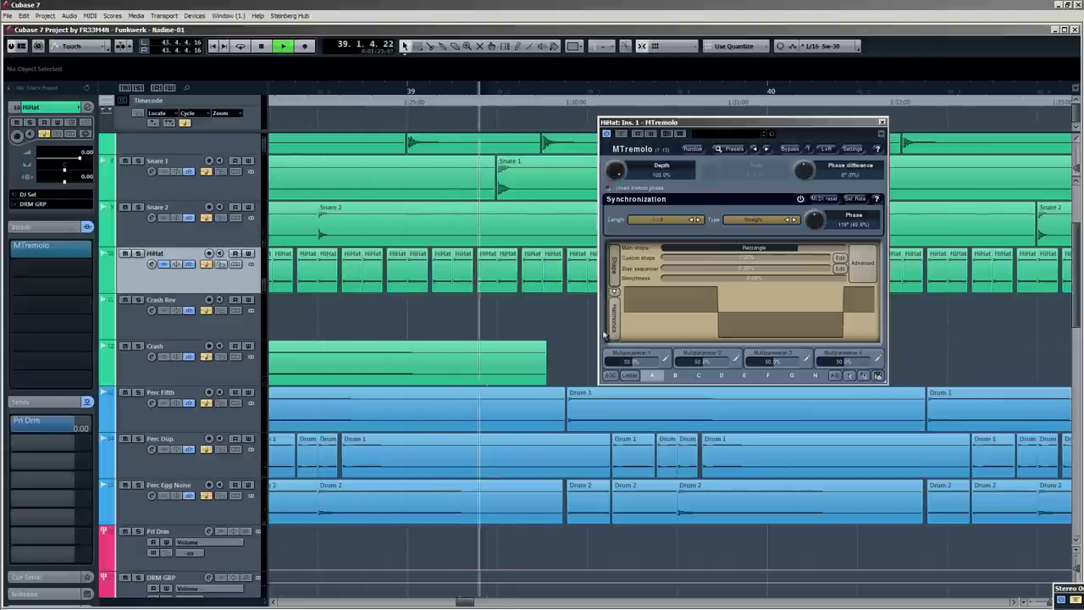
mouse_move(617, 169)
left_mouse_down()
mouse_move(618, 216)
mouse_move(618, 177)
left_mouse_up()
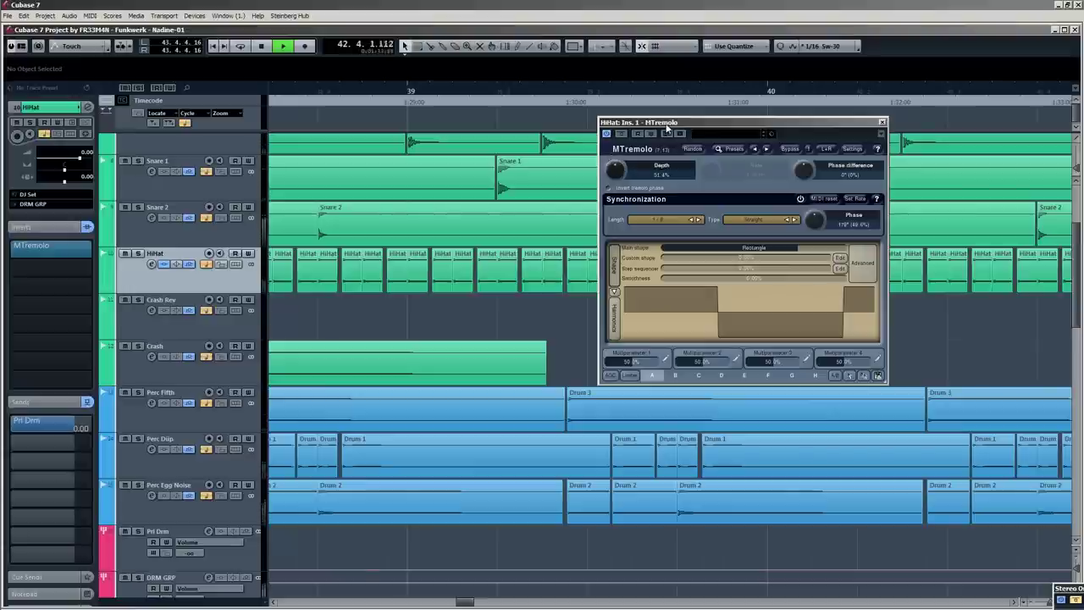
left_click_drag(661, 127, 654, 130)
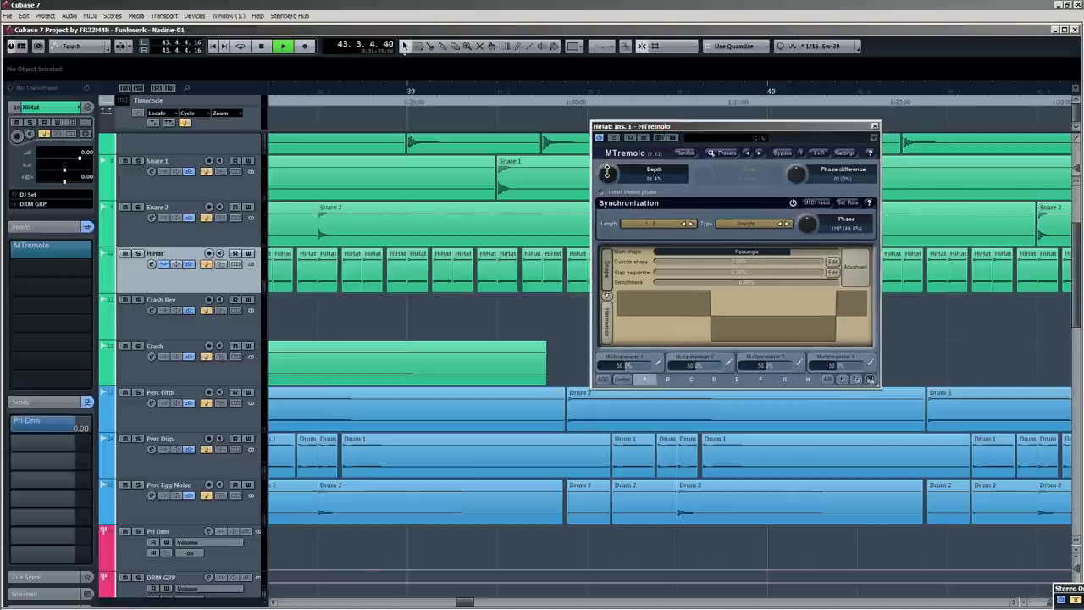
left_click_drag(607, 174, 608, 166)
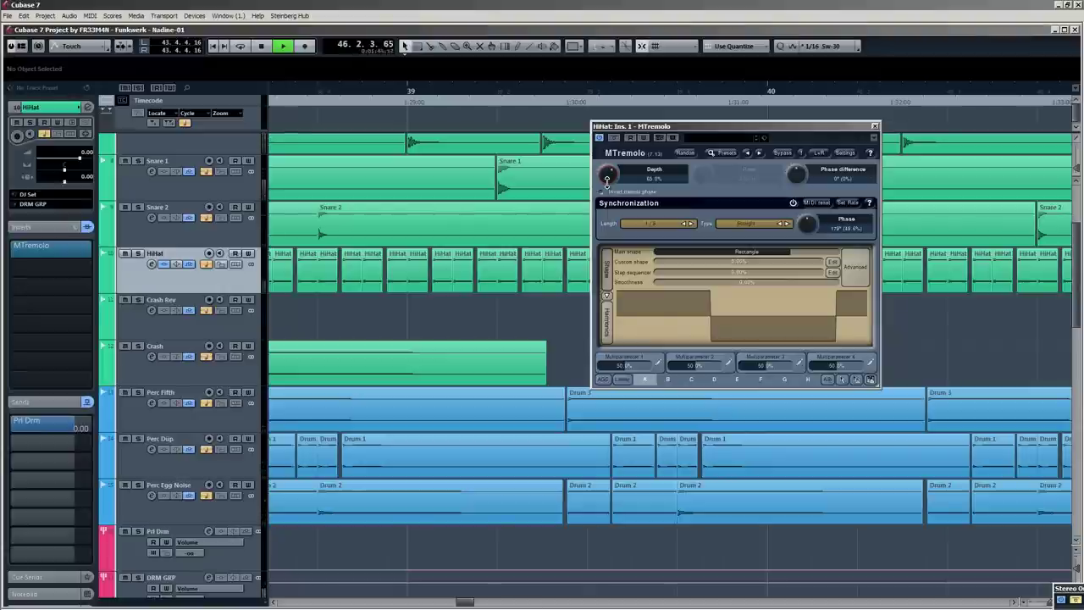
left_click(614, 138)
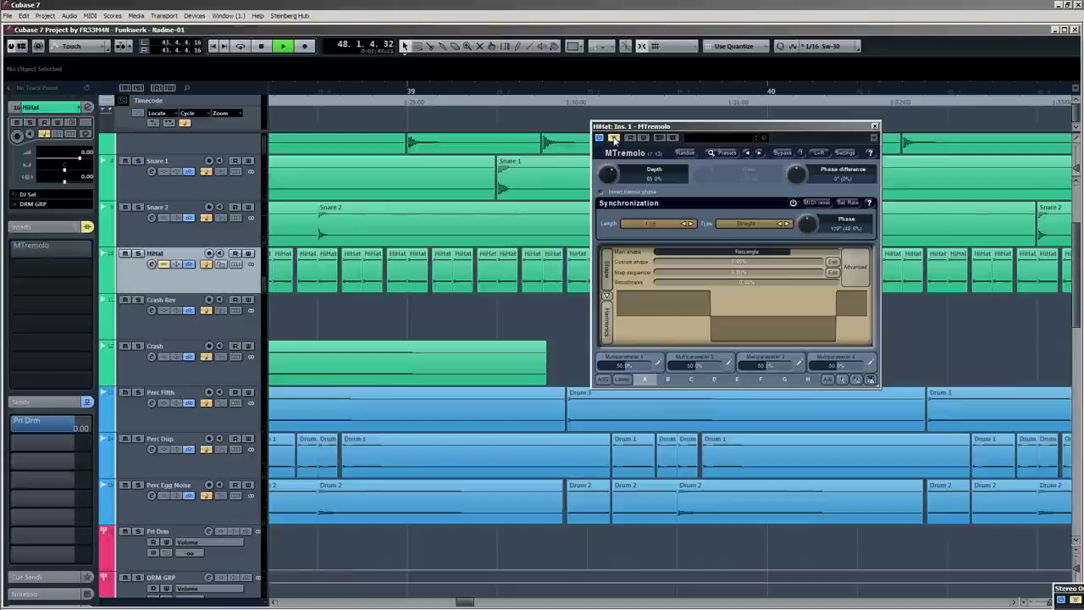
left_click(614, 138)
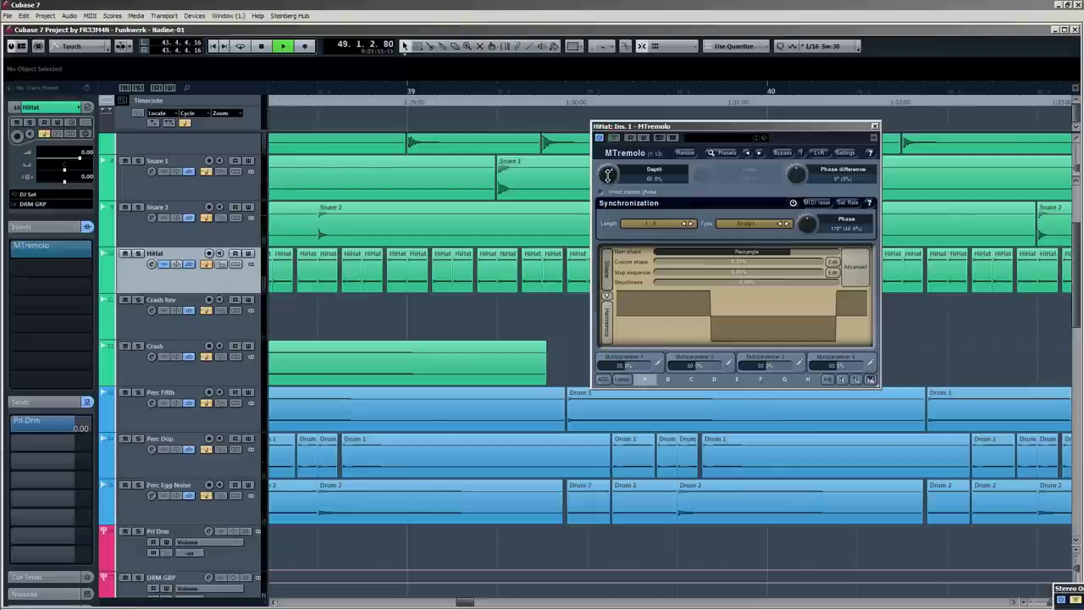
key("space")
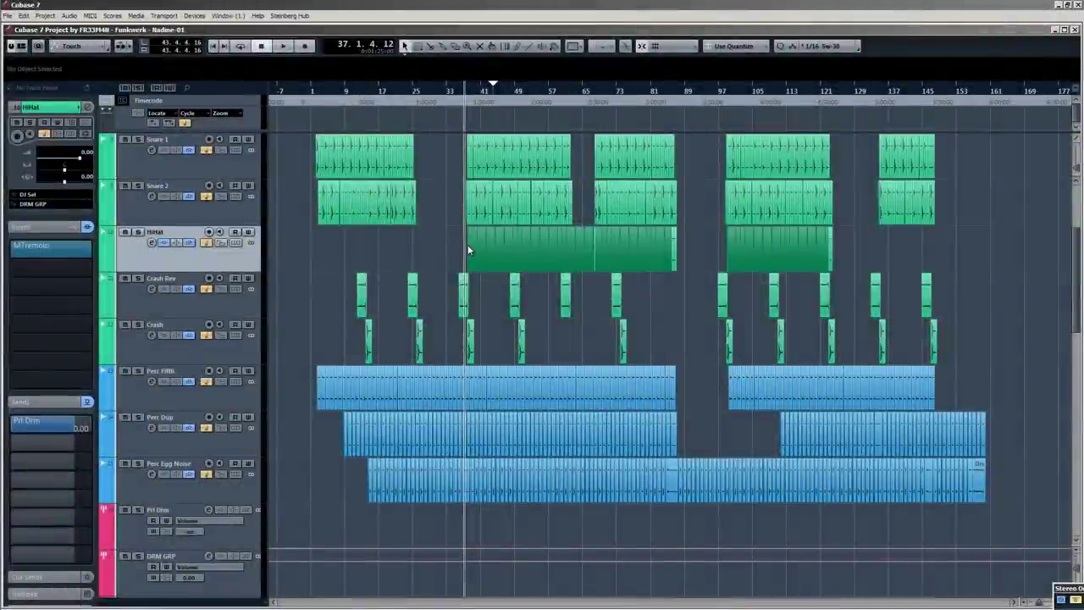
Place the playback position at 37.4.3, just before the first hi-hat events.
key("h")
key("h")
key("h")
key("h")
key("h")
key("h")
key("h")
key("h")
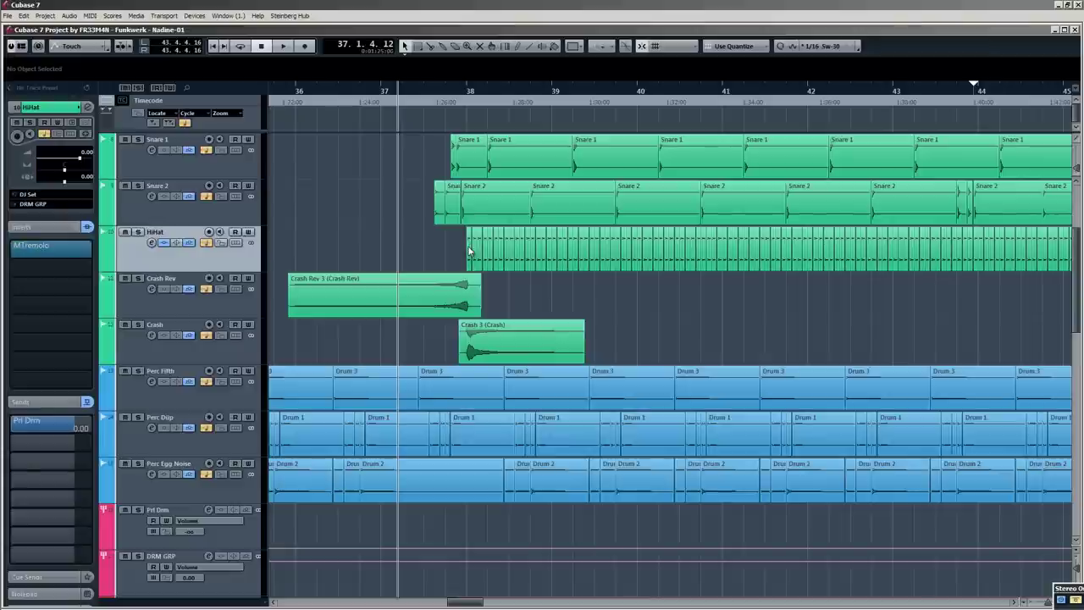
left_click(457, 95)
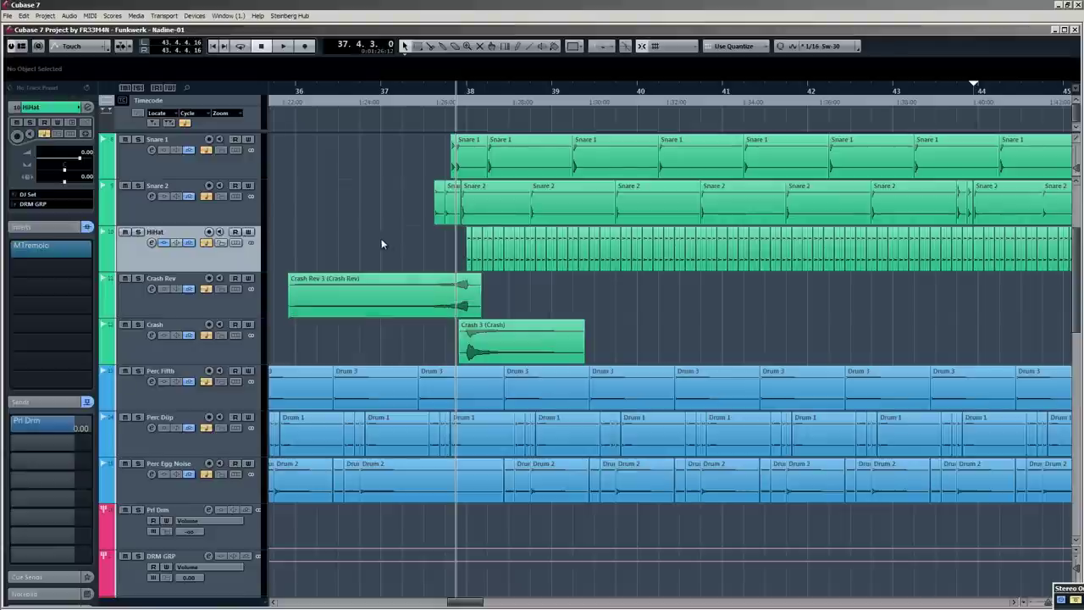
Insert FabFilter Timeless 2 in the HiHat track's second insert slot and move its window below the hi-hat events.
left_click(87, 264)
type("timeless")
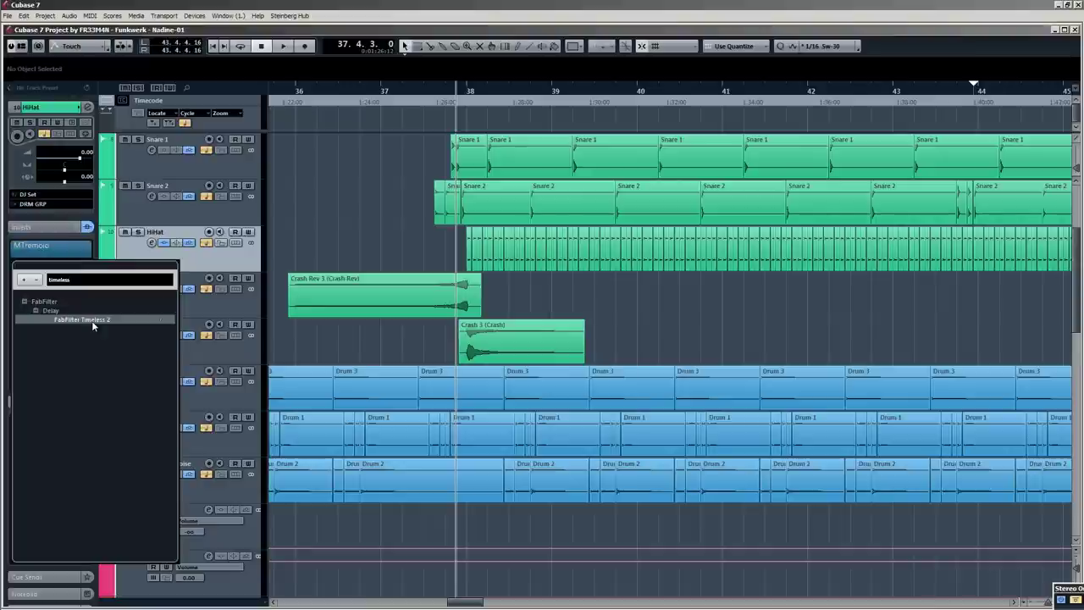
left_click(90, 320)
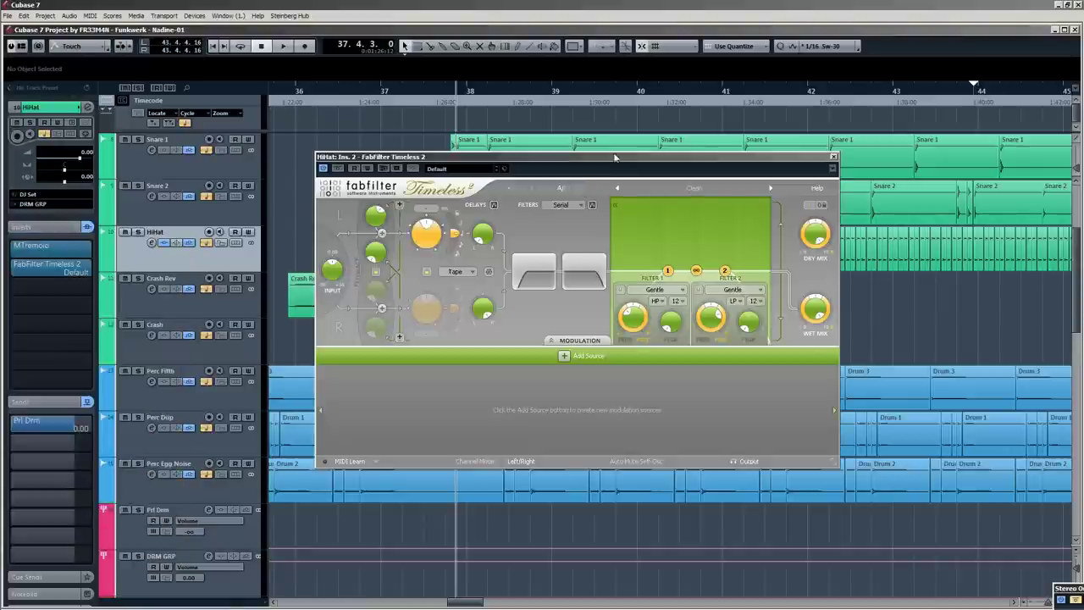
left_click_drag(608, 157, 663, 285)
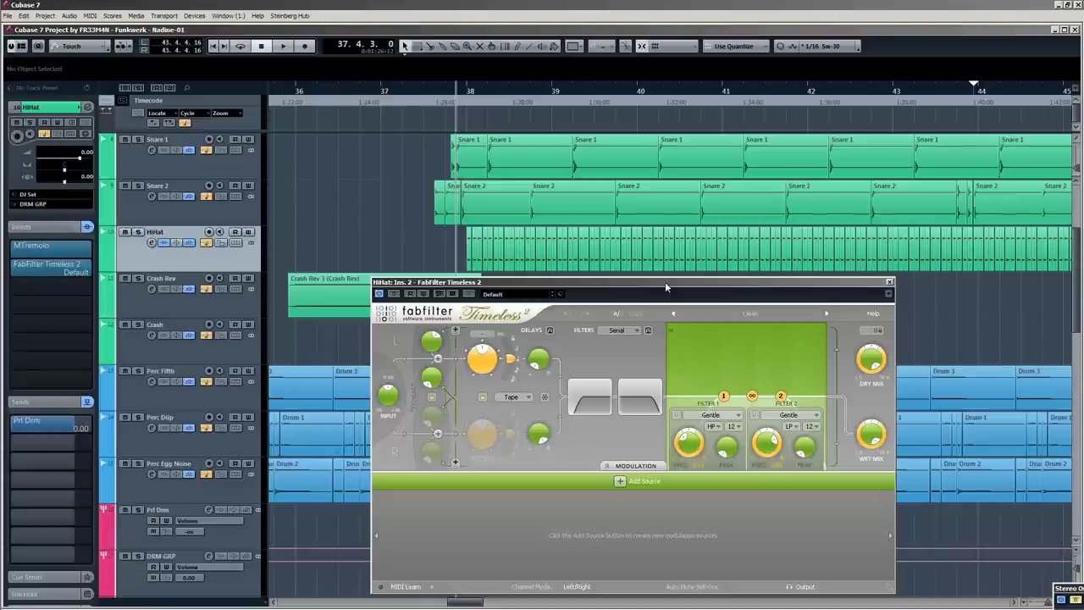
left_click_drag(666, 284, 666, 284)
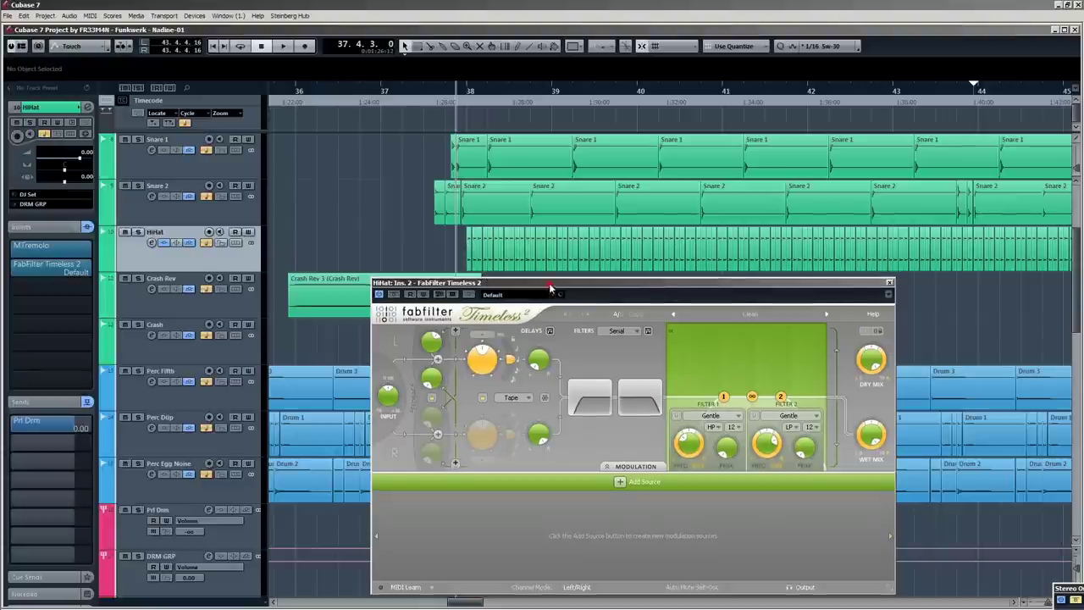
left_click_drag(550, 284, 549, 280)
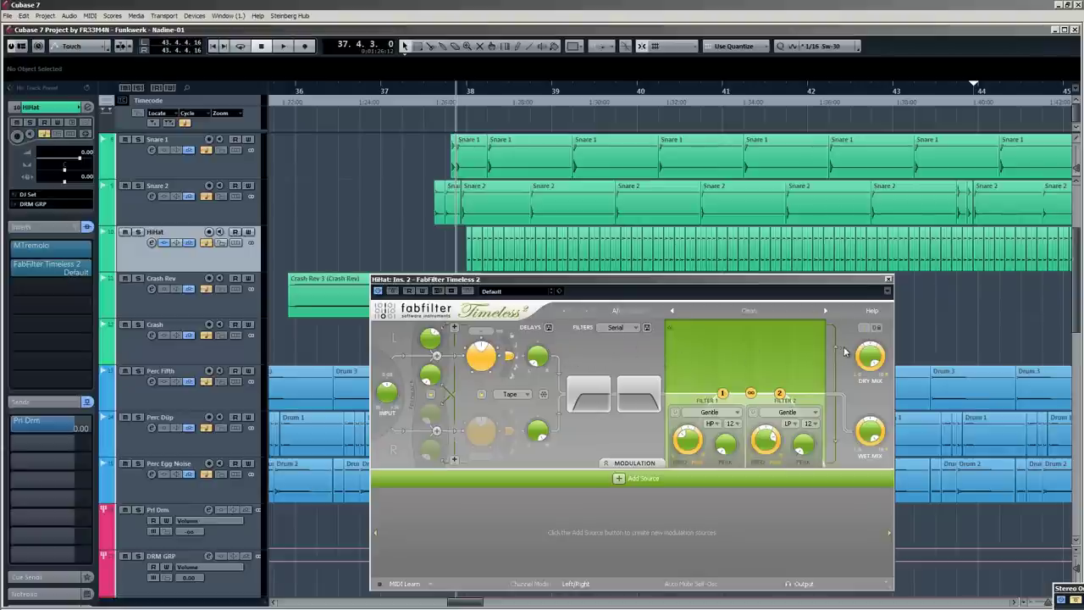
Turn the left delay's feedback down and set its delay time to an unsynced 7.0 ms in Timeless 2.
mouse_move(858, 355)
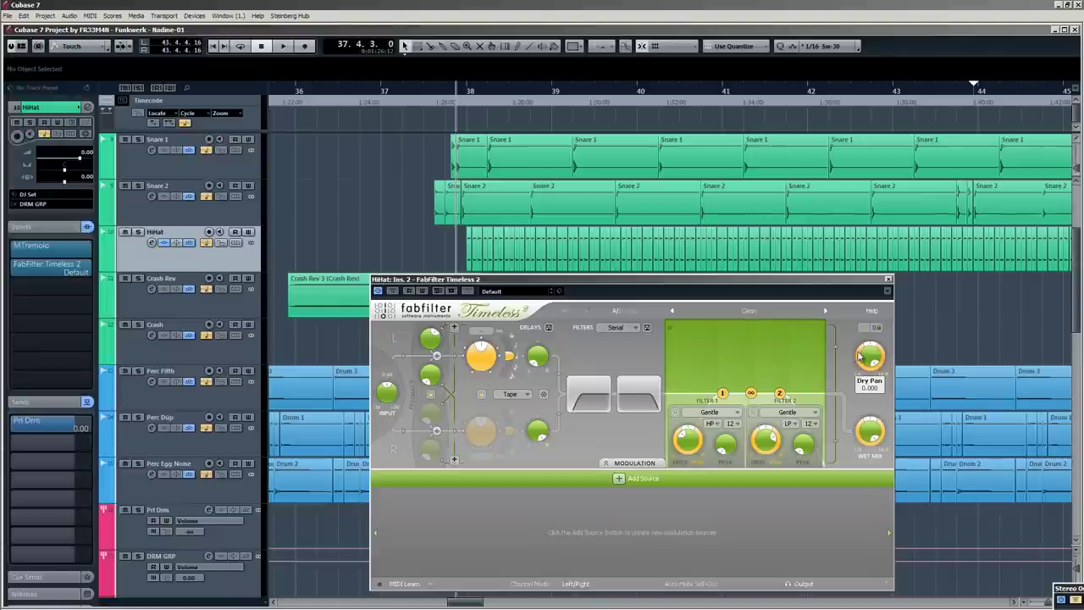
mouse_move(858, 355)
left_mouse_down()
mouse_move(861, 451)
mouse_move(856, 341)
left_mouse_up()
left_click_drag(430, 339, 429, 405)
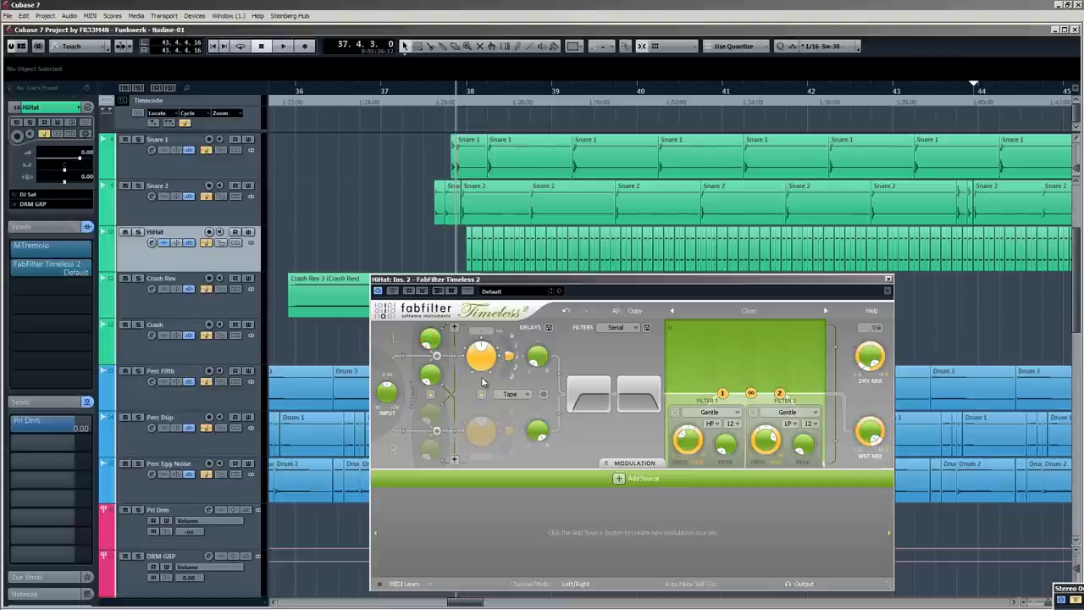
mouse_move(509, 351)
left_mouse_down()
mouse_move(507, 340)
mouse_move(488, 395)
left_mouse_up()
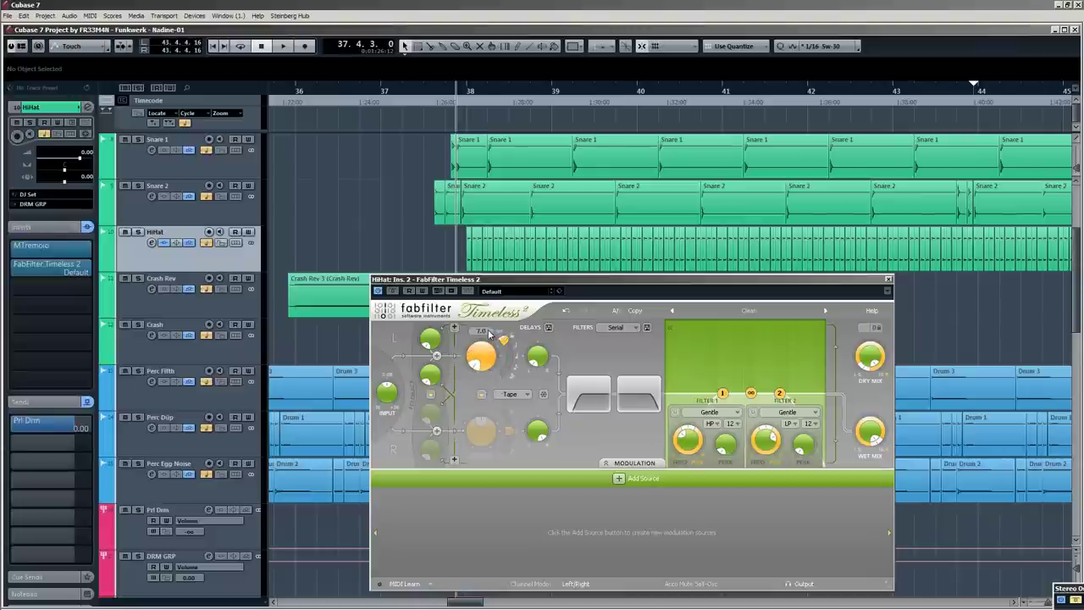
Solo the HiHat track and play it briefly from bar 38.
left_click(469, 90)
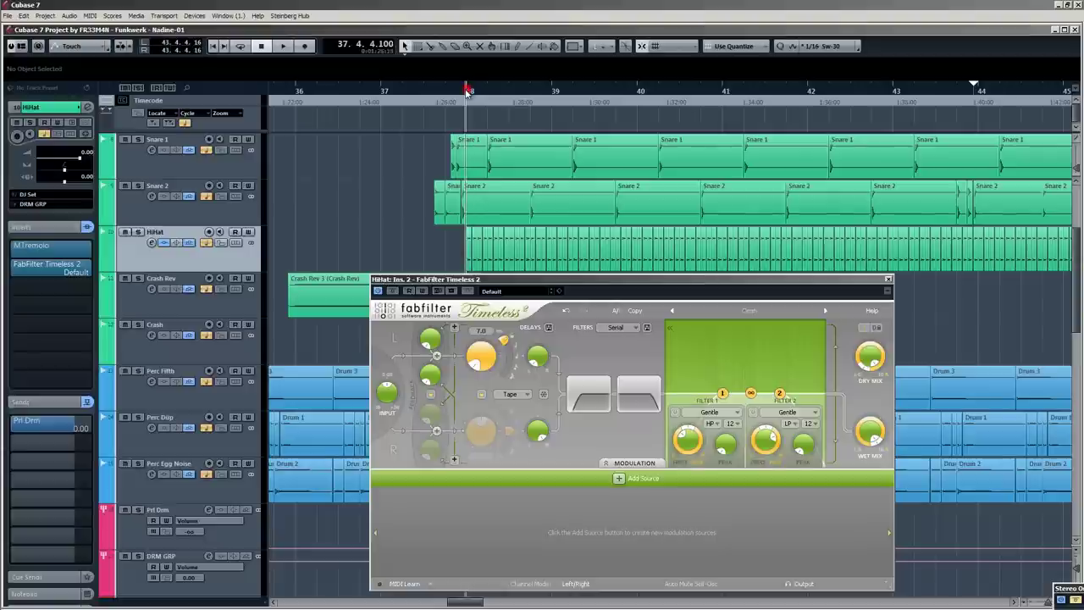
left_click(139, 232)
key("space")
key("space")
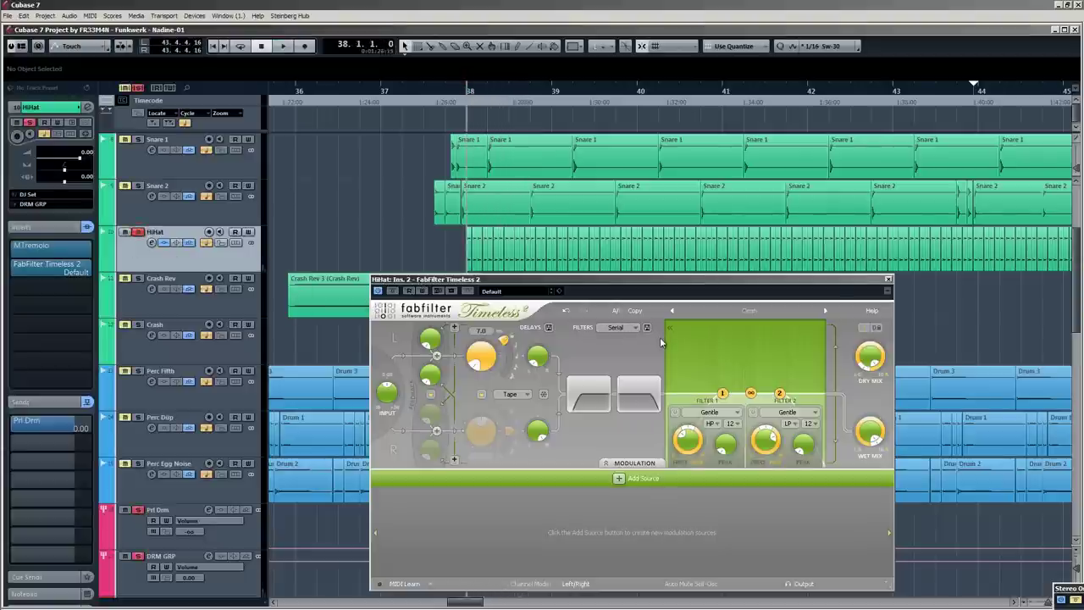
Disable Filter 1 and Filter 2 in Timeless 2 and audition the hi-hats.
left_click(676, 412)
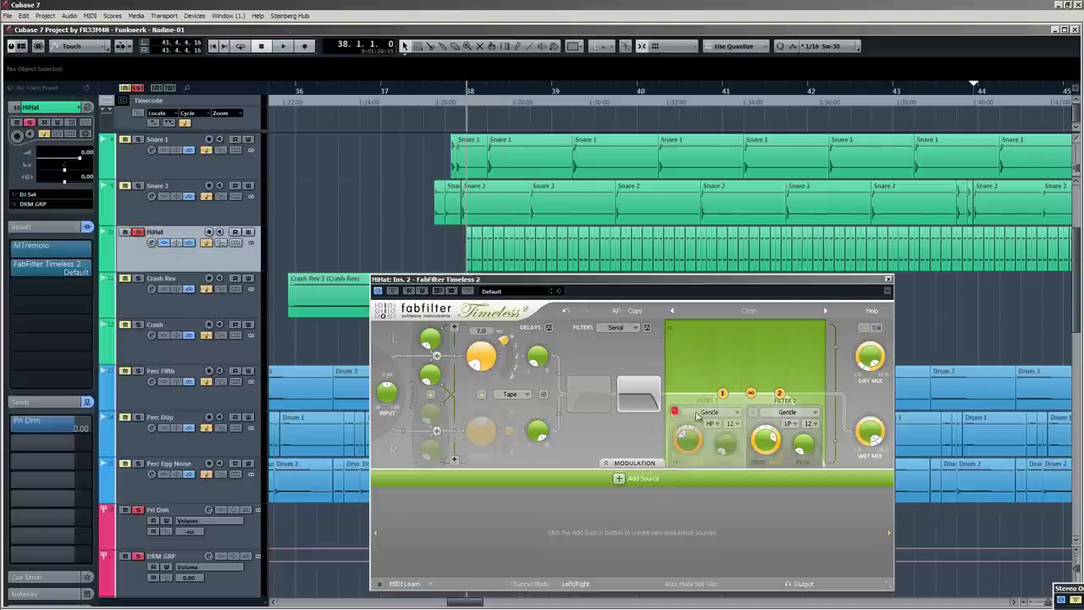
left_click(754, 413)
key("space")
left_click_drag(559, 279, 560, 274)
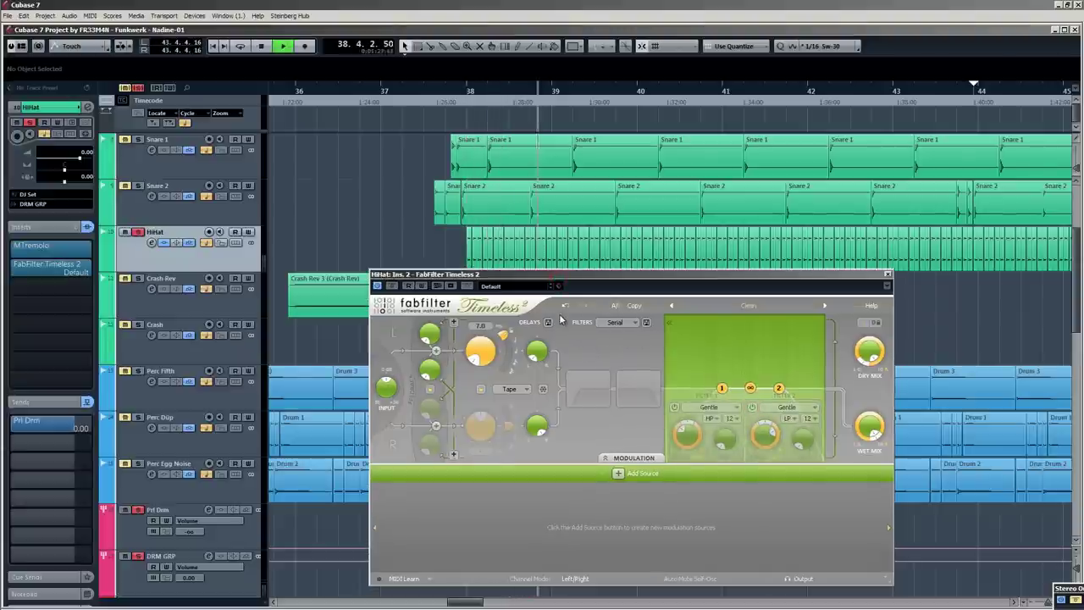
key("space")
Arrange the VMS Stereo Analyser beside Timeless 2 and compare the hi-hats' stereo image with the delay bypassed and active.
left_click_drag(1083, 51, 917, 102)
left_click_drag(695, 280, 530, 198)
key("space")
left_click(226, 205)
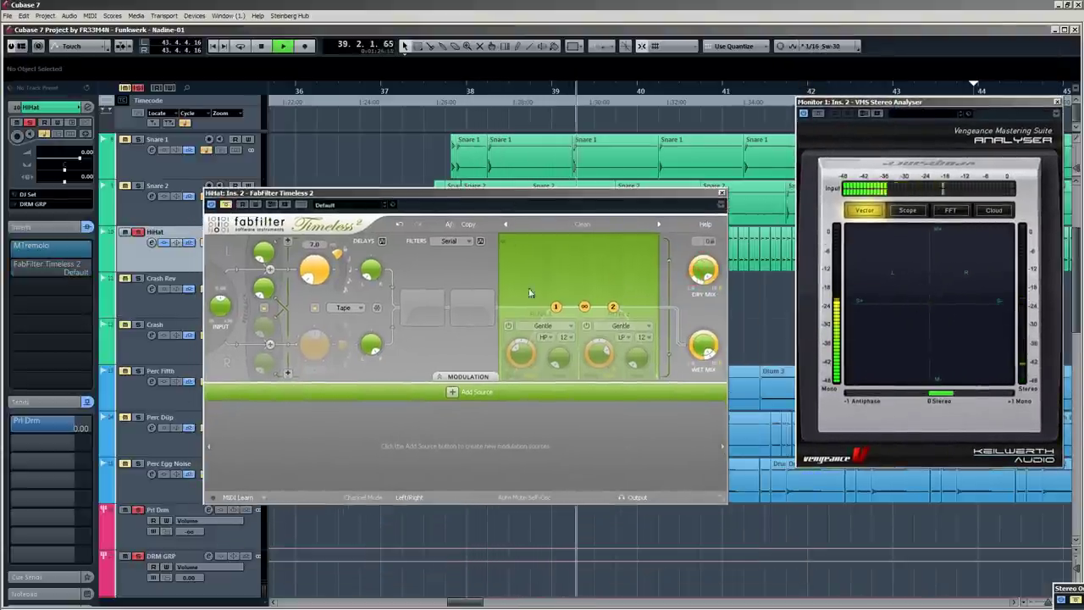
left_click(227, 205)
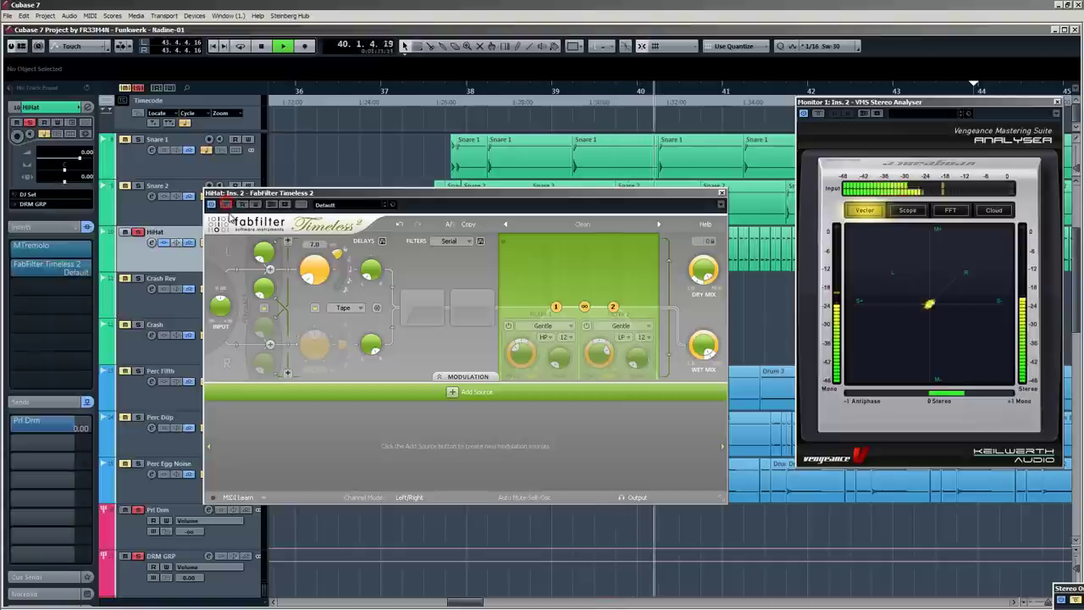
key("space")
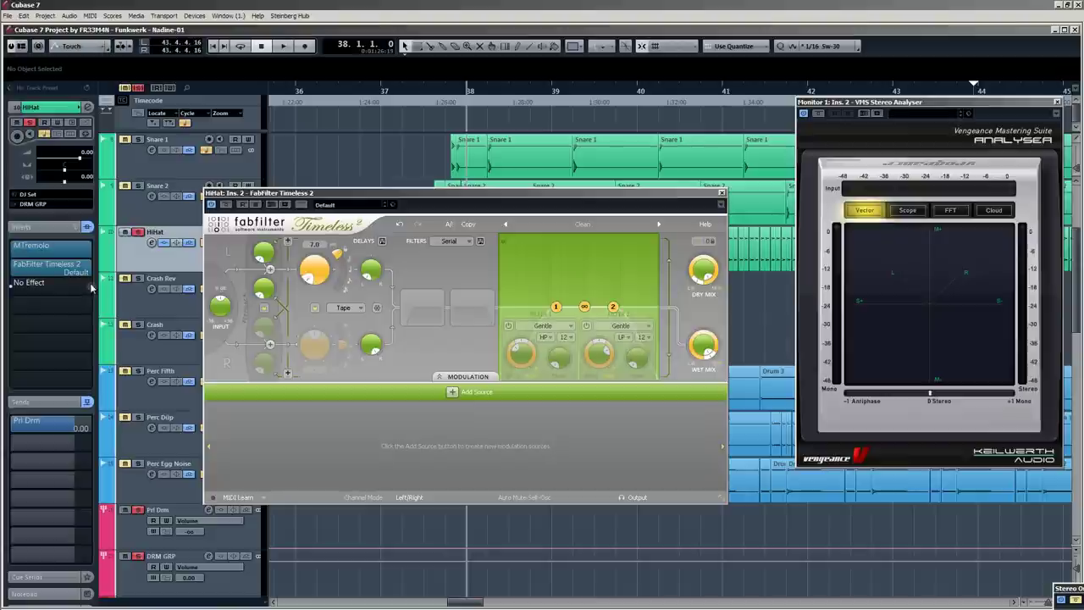
Insert MUtility in the HiHat track's third insert slot and set Panorama left and Panorama right to 0% for mono.
left_click(91, 283)
type("mut")
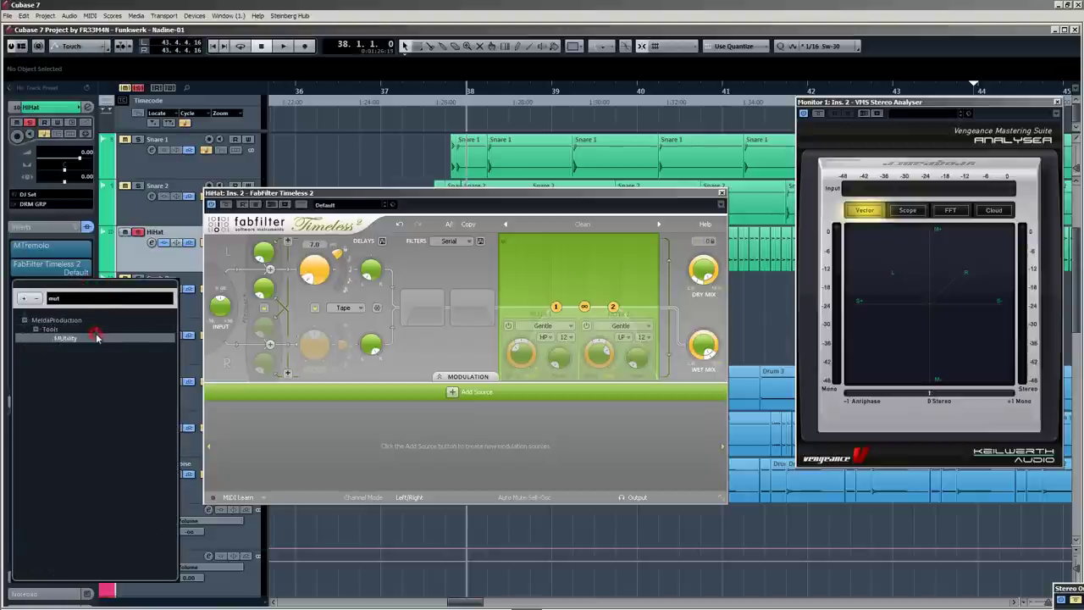
left_click(97, 338)
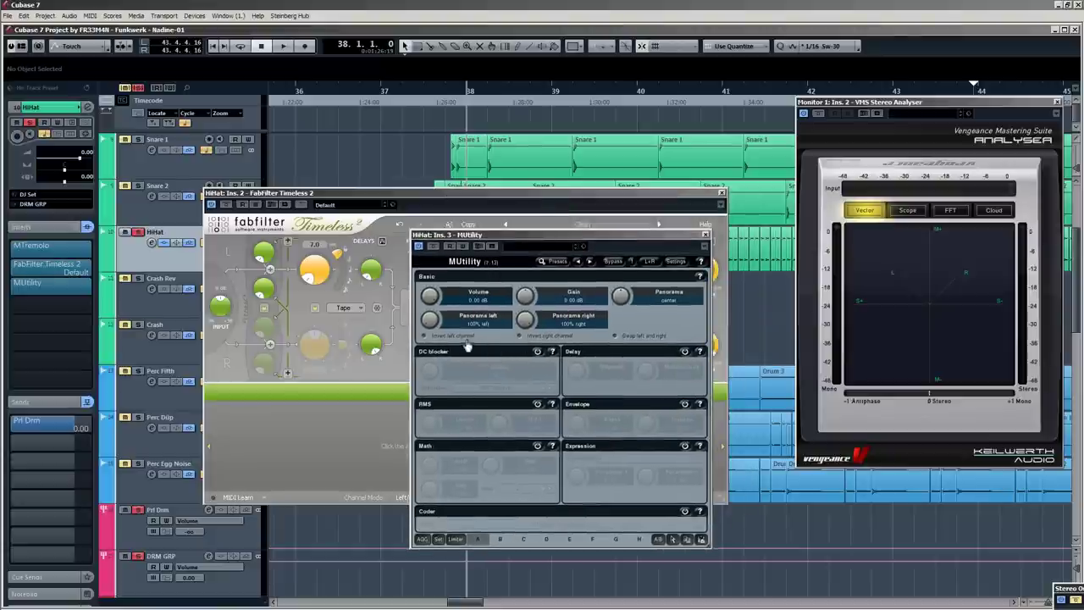
left_click_drag(430, 319, 431, 334)
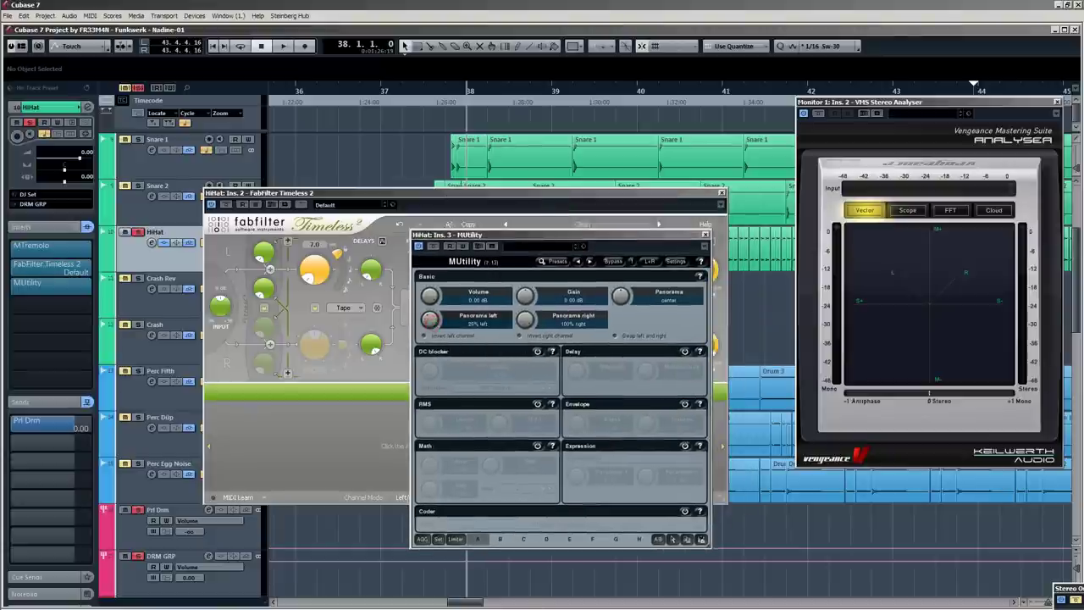
left_click_drag(525, 319, 526, 335)
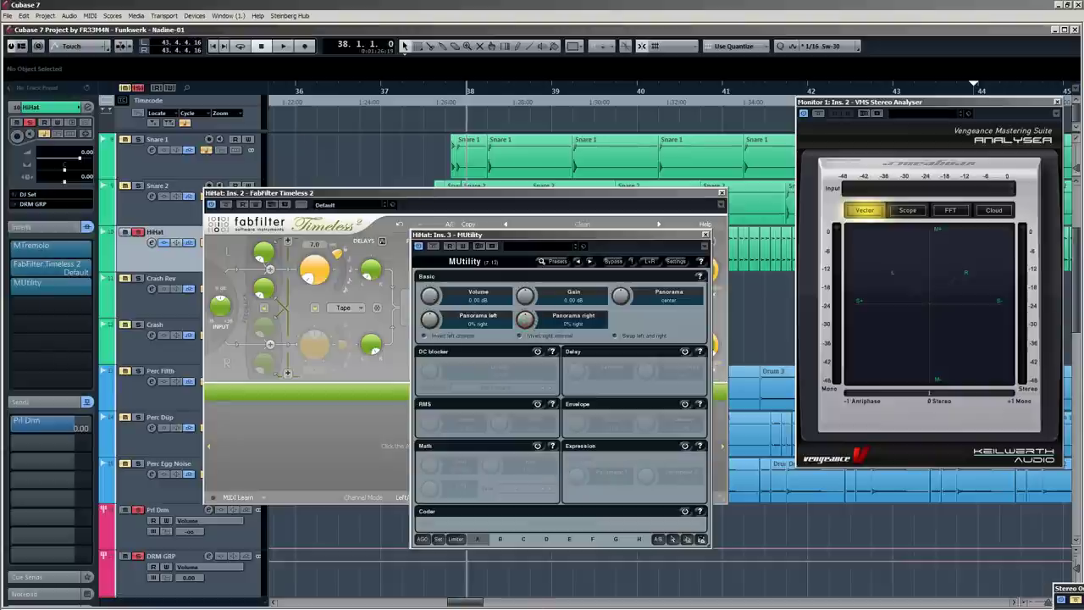
Uncover the Timeless 2 controls and compare the mono hi-hats during playback with the delay bypassed and active.
left_click_drag(506, 237, 504, 313)
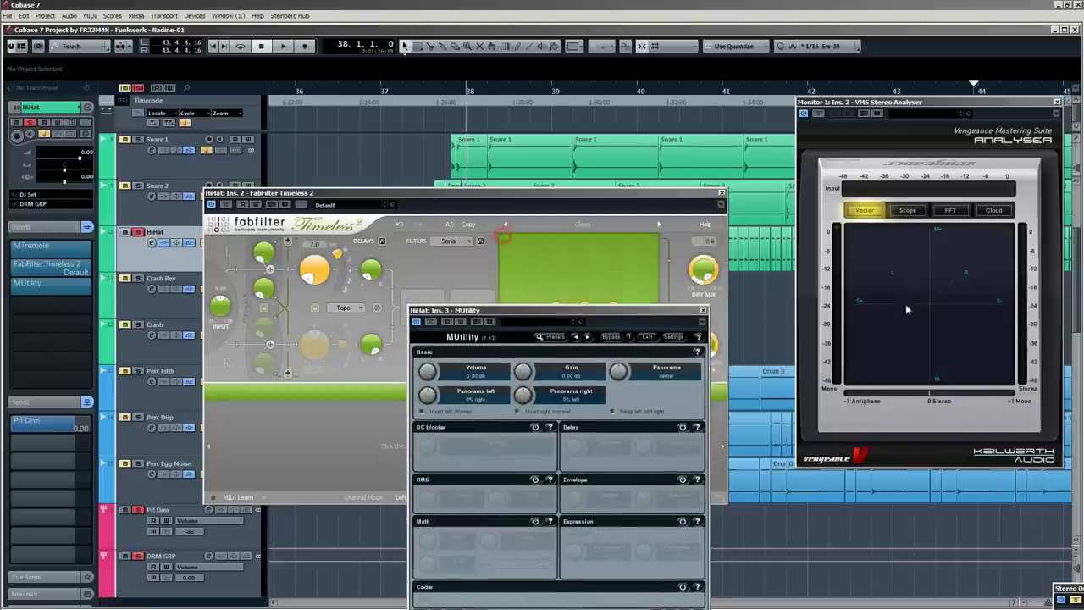
key("space")
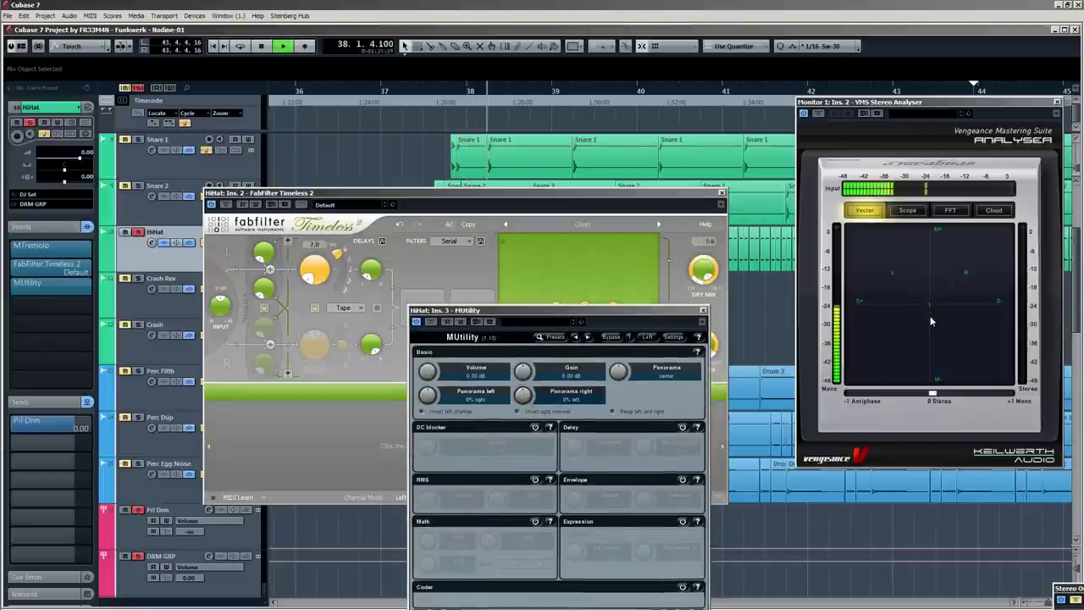
left_click_drag(630, 313, 592, 244)
key("space")
key("space")
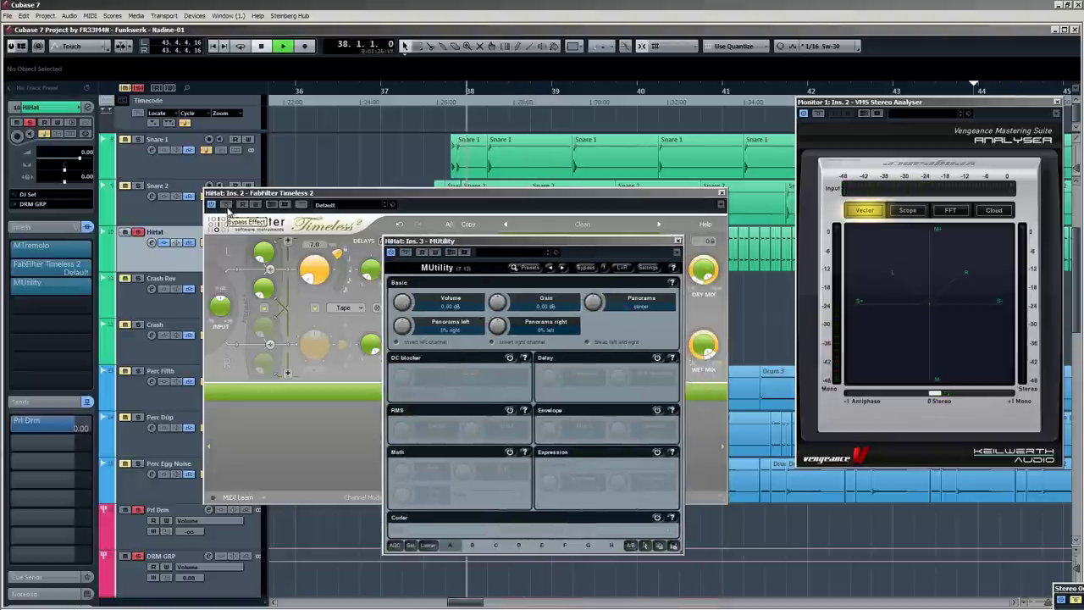
left_click(227, 207)
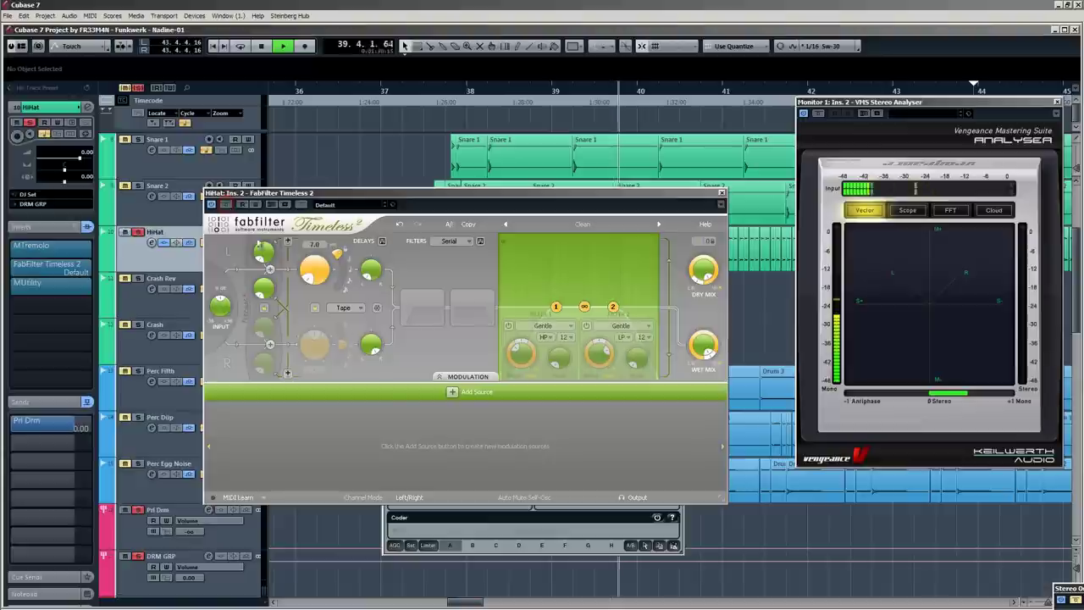
key("space")
Move the MUtility window above the Timeless 2 controls and set the left delay time to 7.0 ms.
left_click(554, 532)
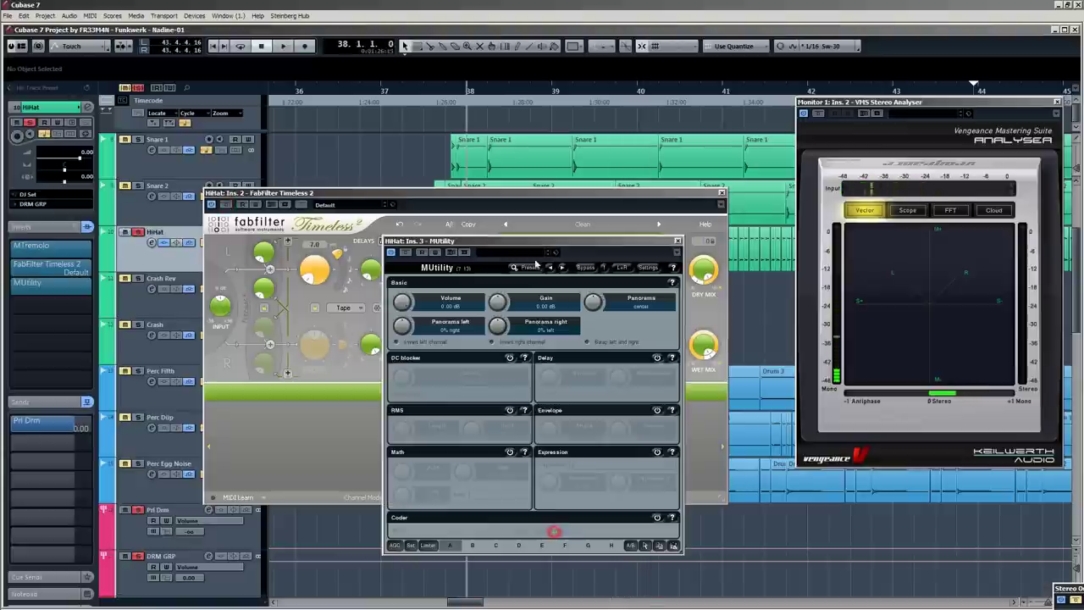
left_click_drag(535, 240, 602, 118)
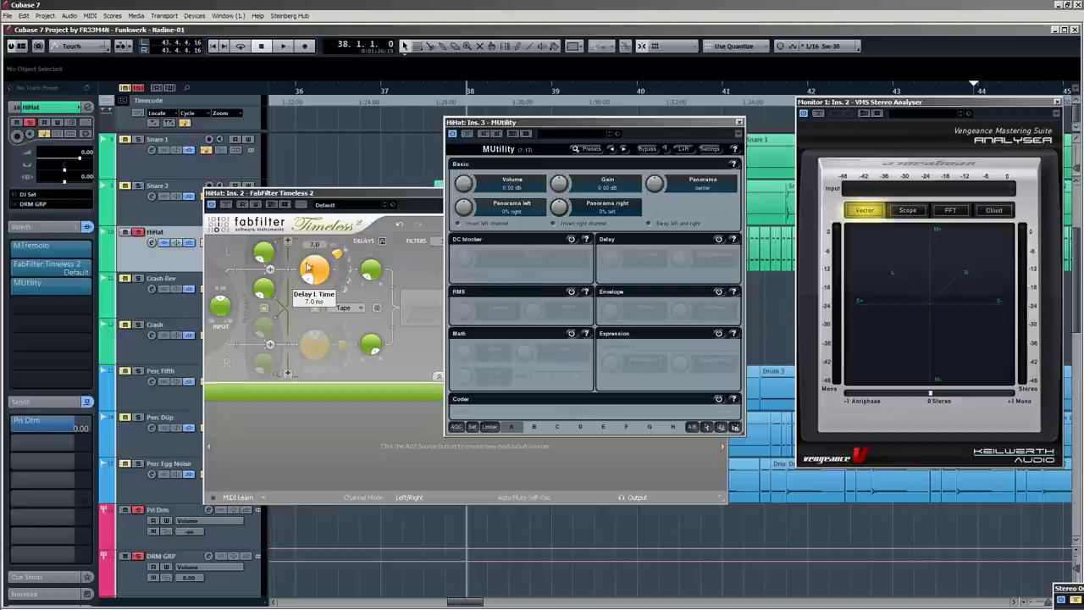
left_click_drag(318, 273, 318, 271)
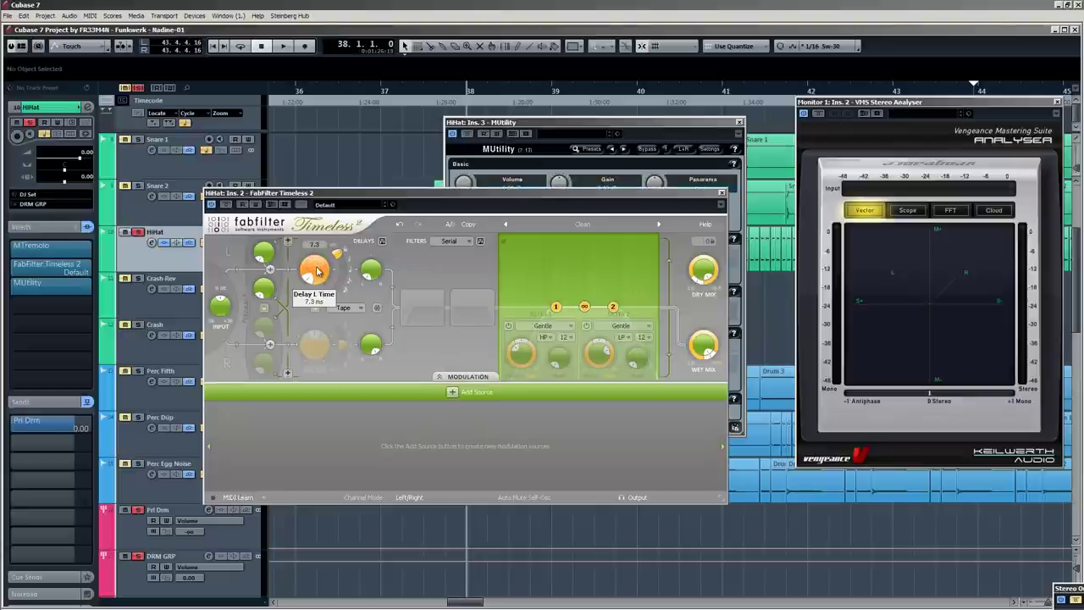
left_click(509, 123)
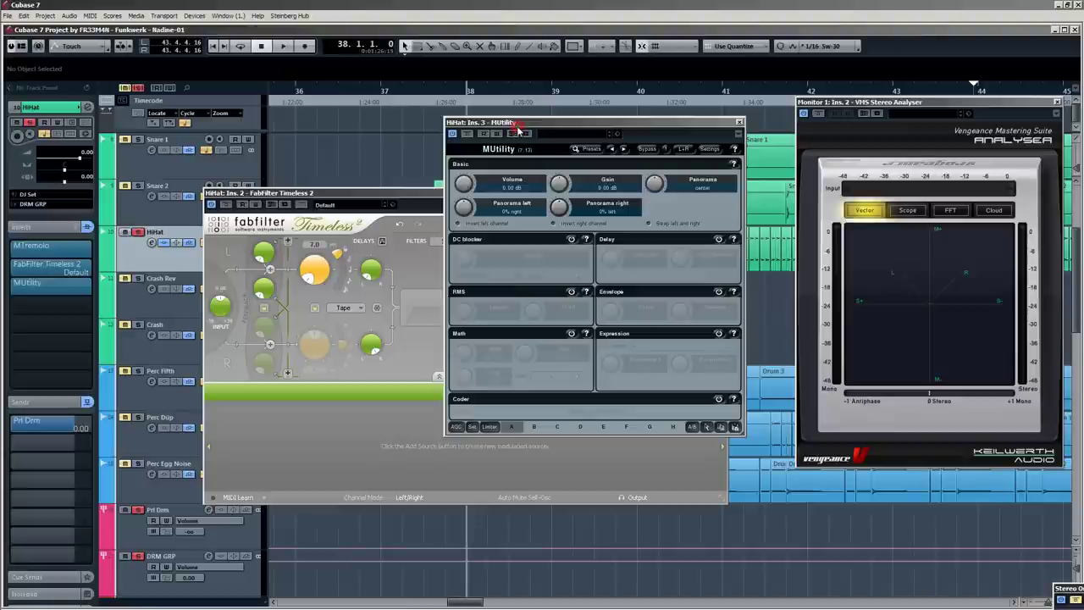
left_click(355, 202)
Sweep the left delay time between 5.0 and 17.6 ms during playback to hear its effect on the mono hi-hats.
key("space")
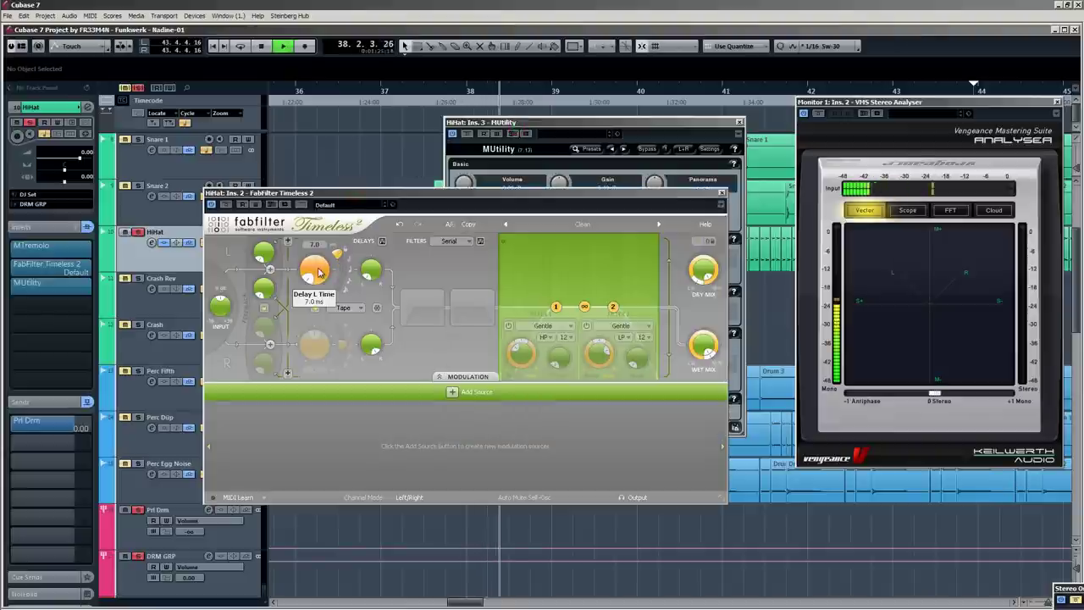
scroll(319, 272, "down", 2)
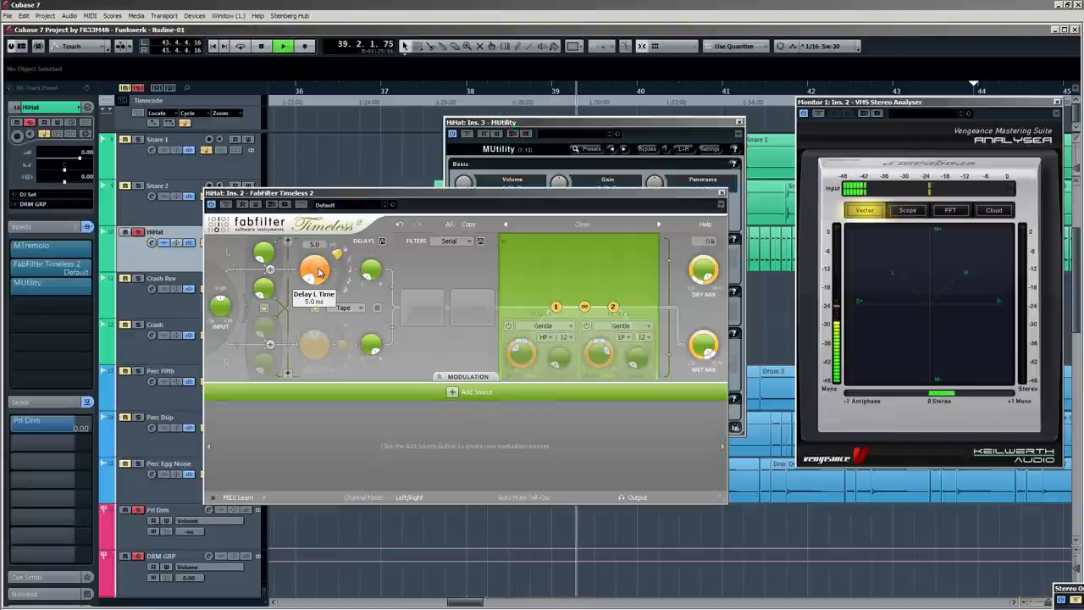
scroll(319, 272, "up", 4)
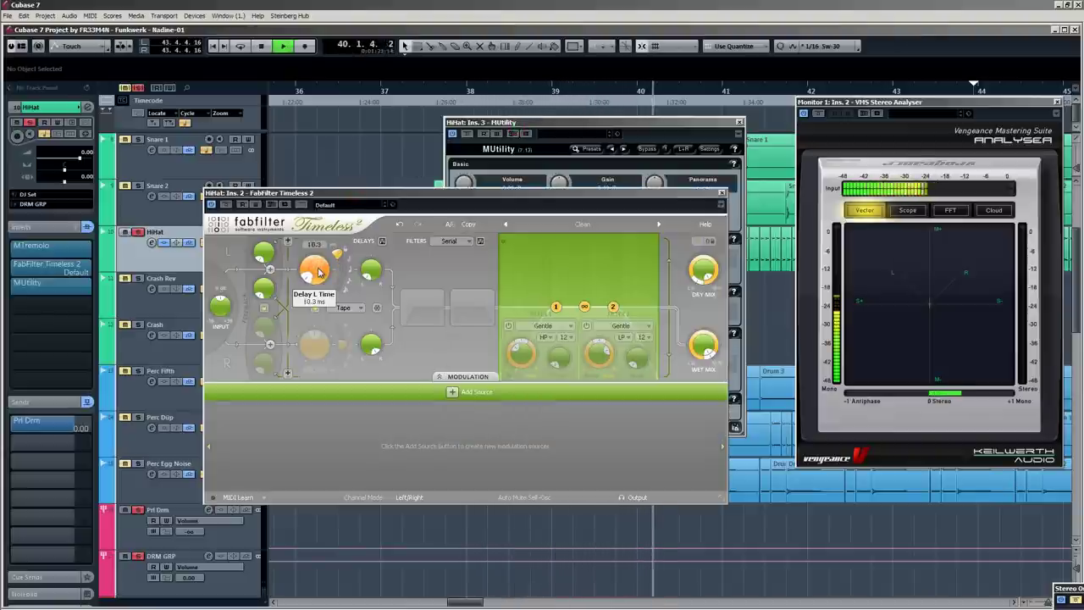
scroll(319, 272, "up", 2)
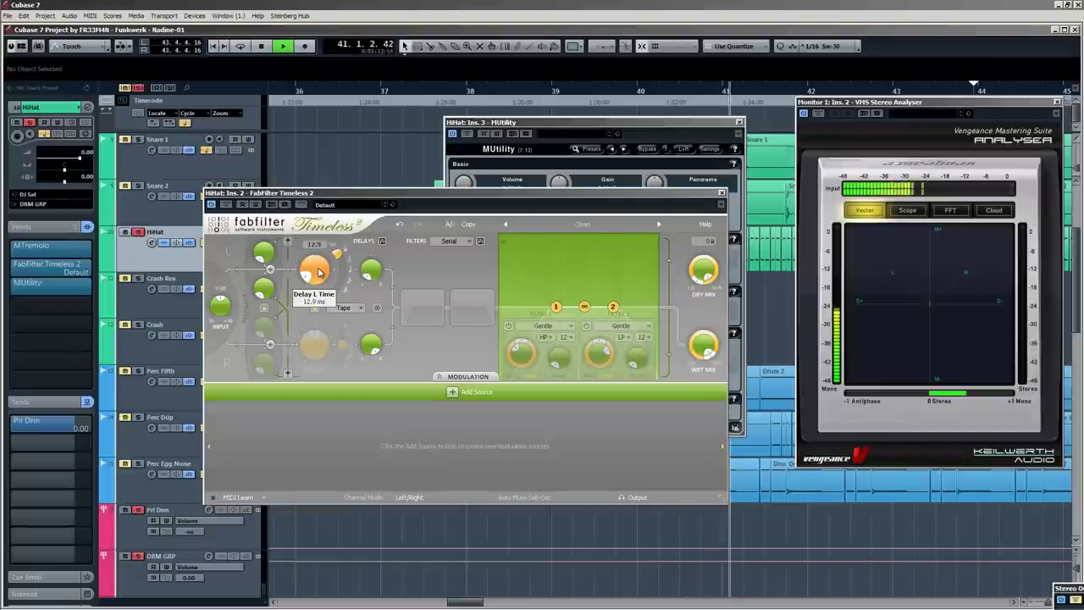
key("space")
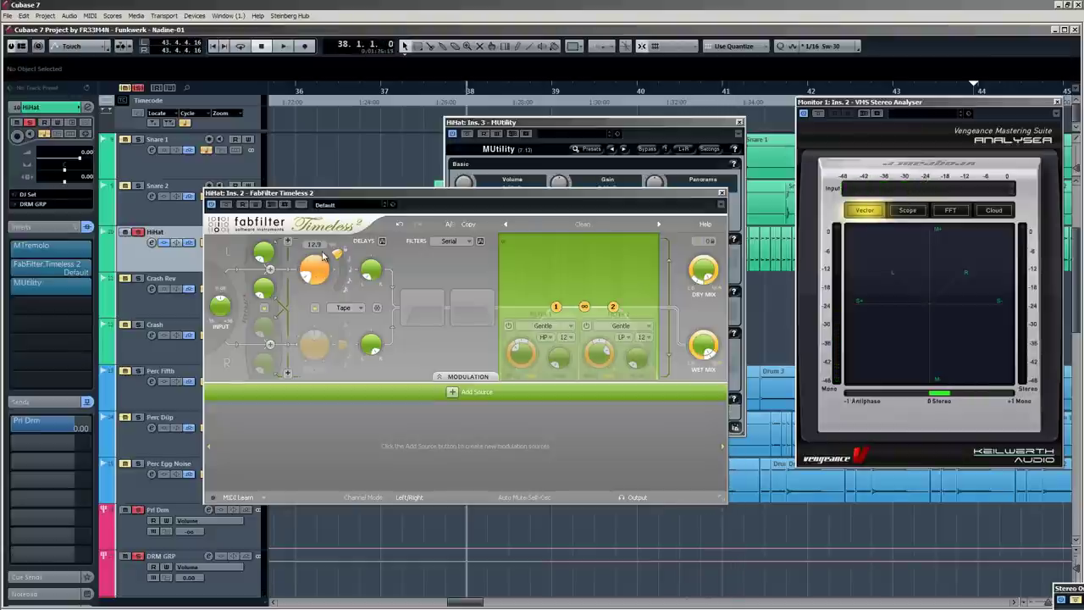
key("space")
scroll(315, 272, "up", 3)
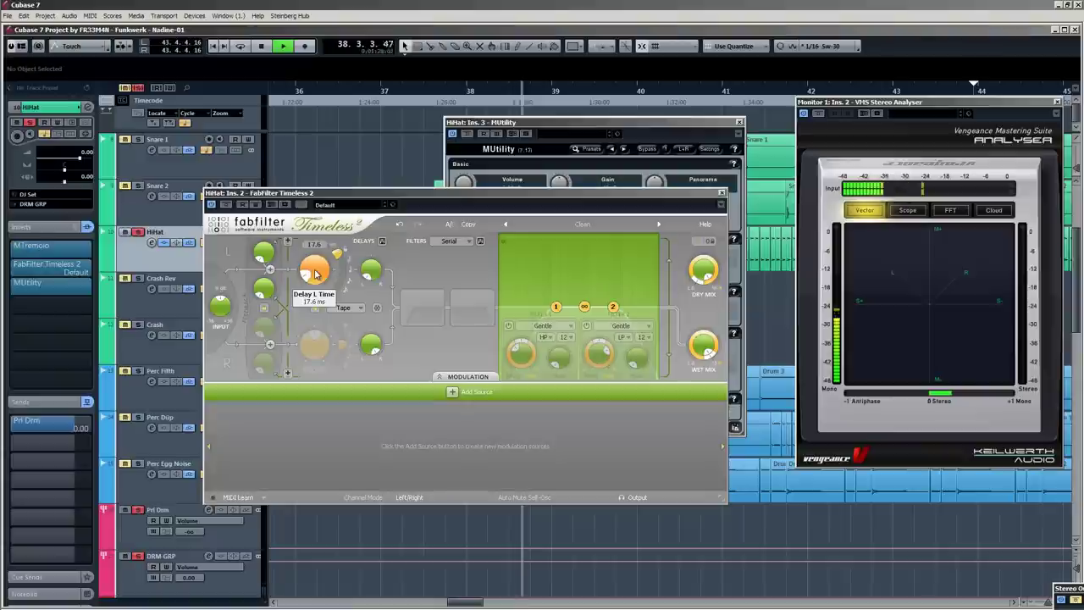
scroll(315, 273, "down", 10)
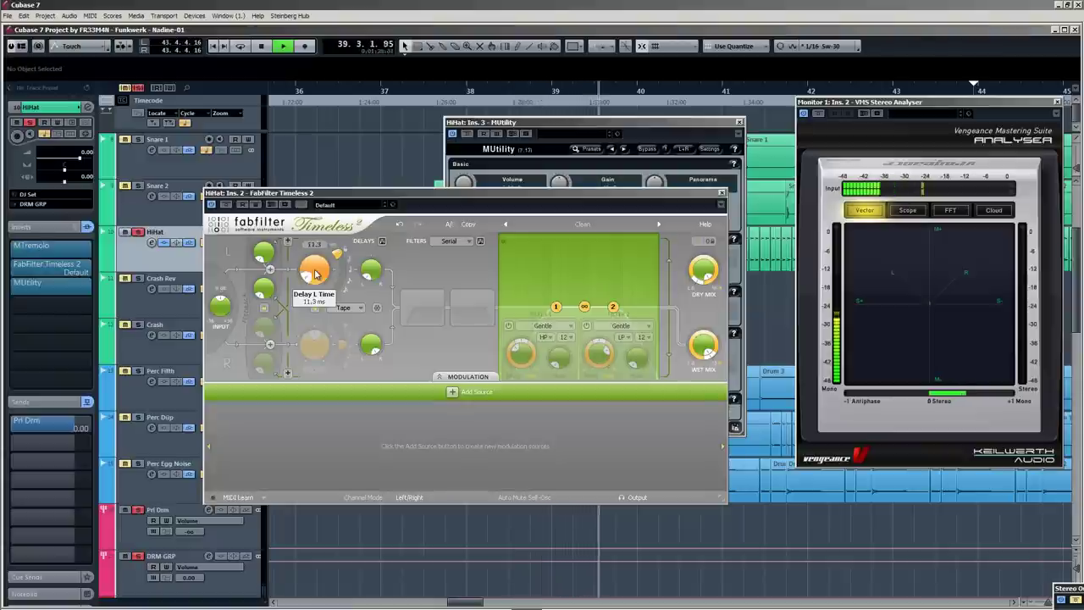
key("space")
Switch the delay mode to Stretch and lower the left delay time to 6.2 ms by ear during playback.
left_click(362, 308)
left_click(349, 326)
key("space")
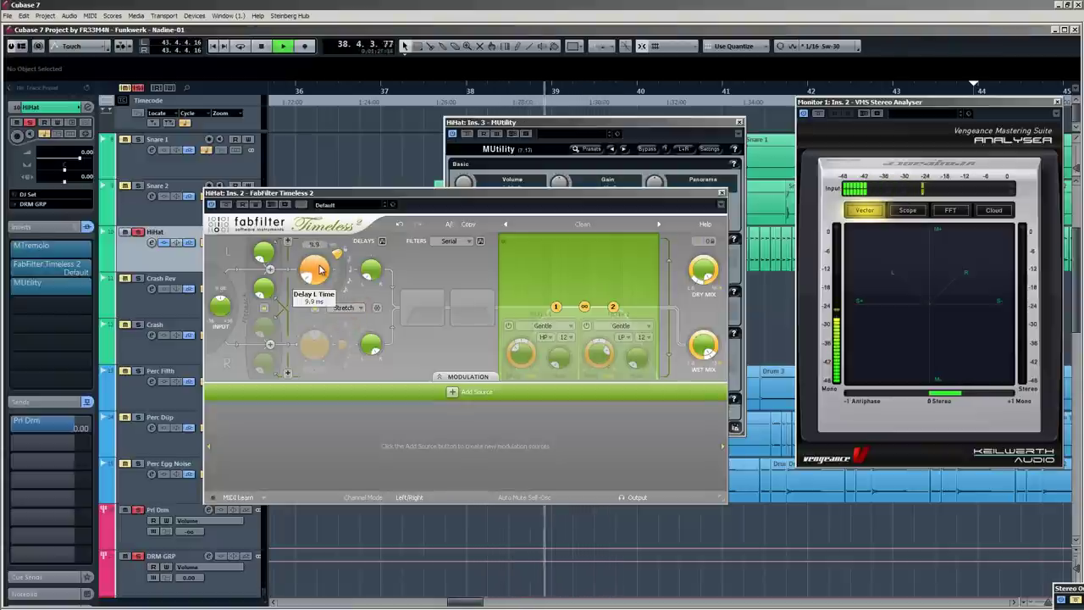
scroll(321, 269, "down", 1)
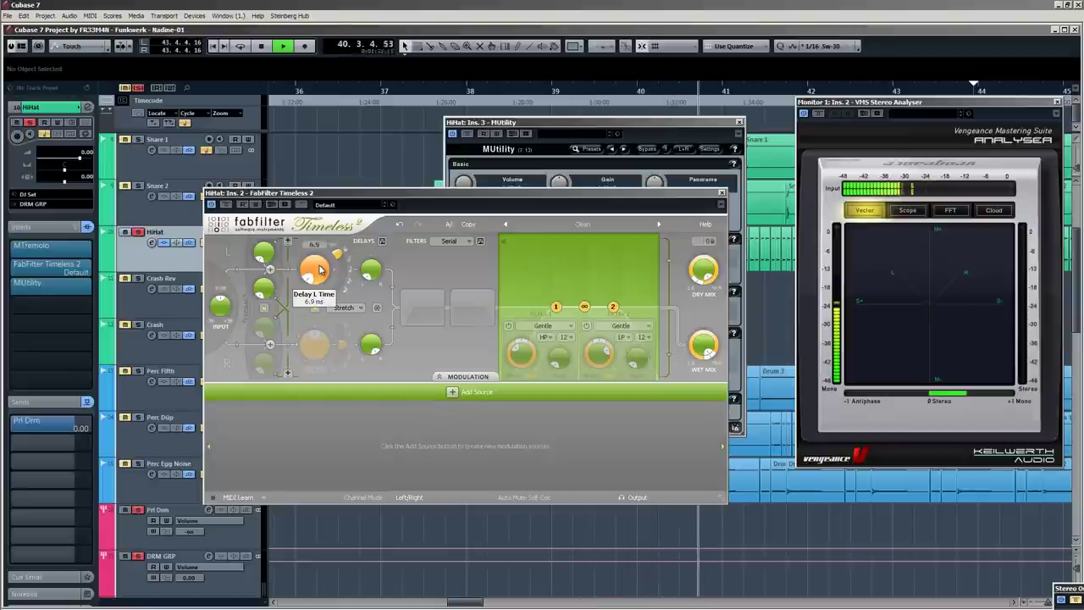
scroll(320, 269, "down", 1)
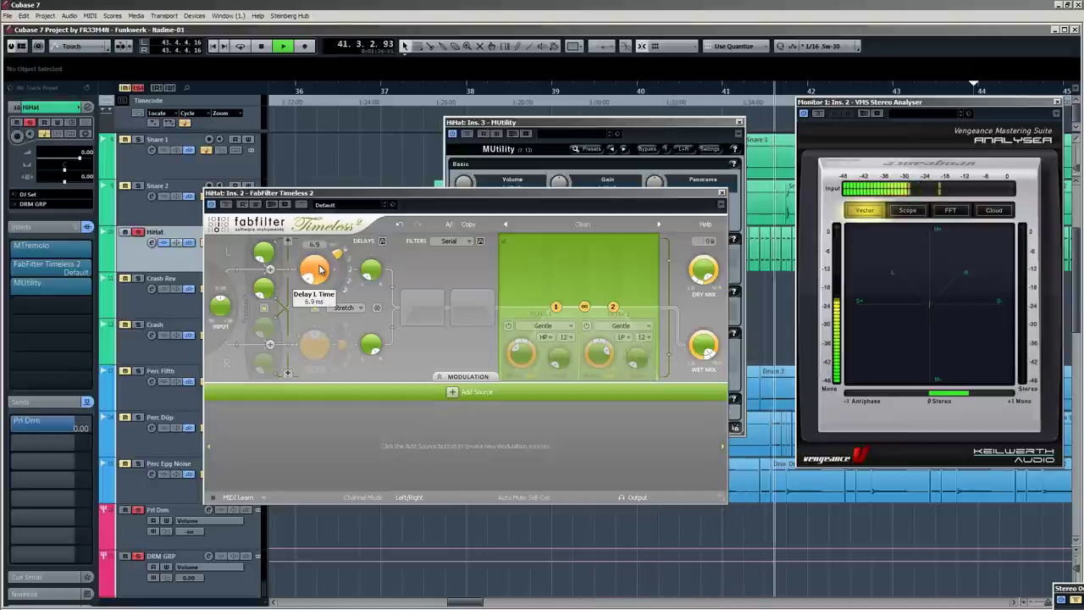
scroll(320, 270, "down", 1)
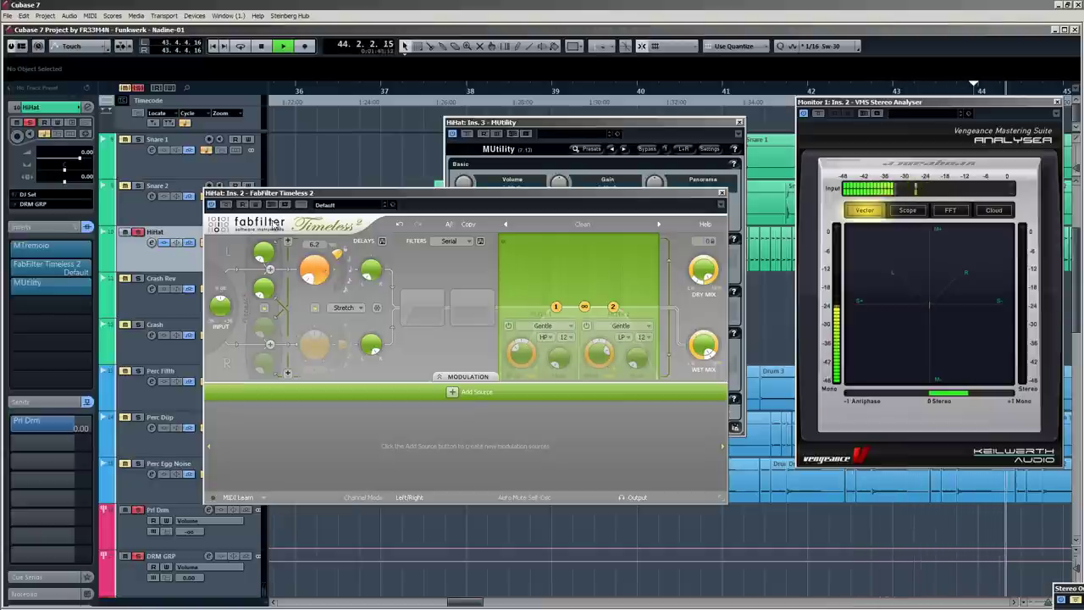
key("space")
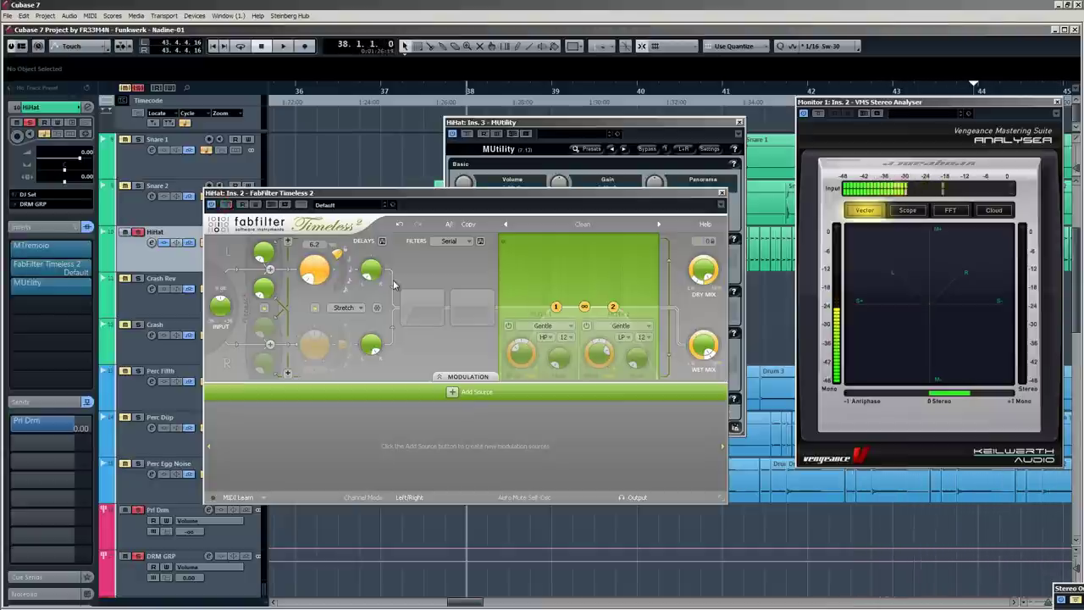
Compare the hi-hats during playback with MUtility bypassed and active, leaving it bypassed.
left_click(568, 126)
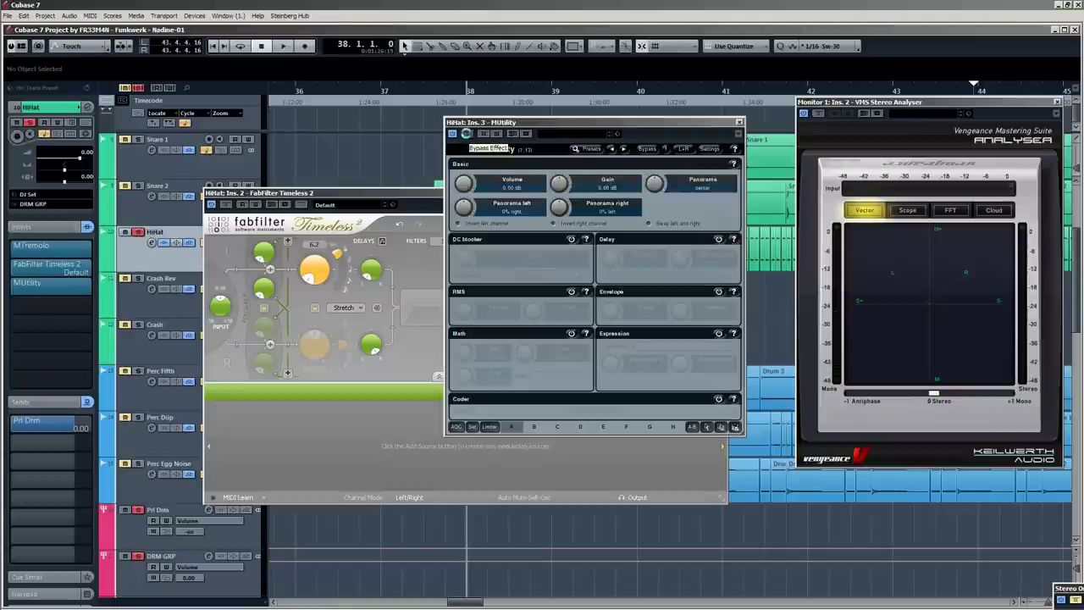
left_click(467, 134)
key("space")
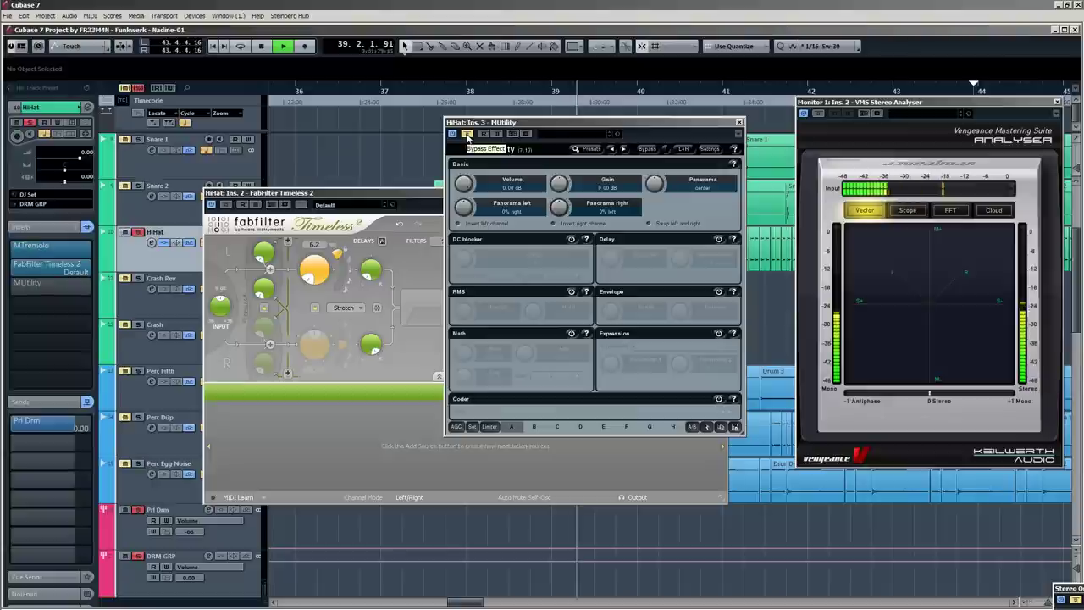
left_click(467, 135)
left_click(467, 134)
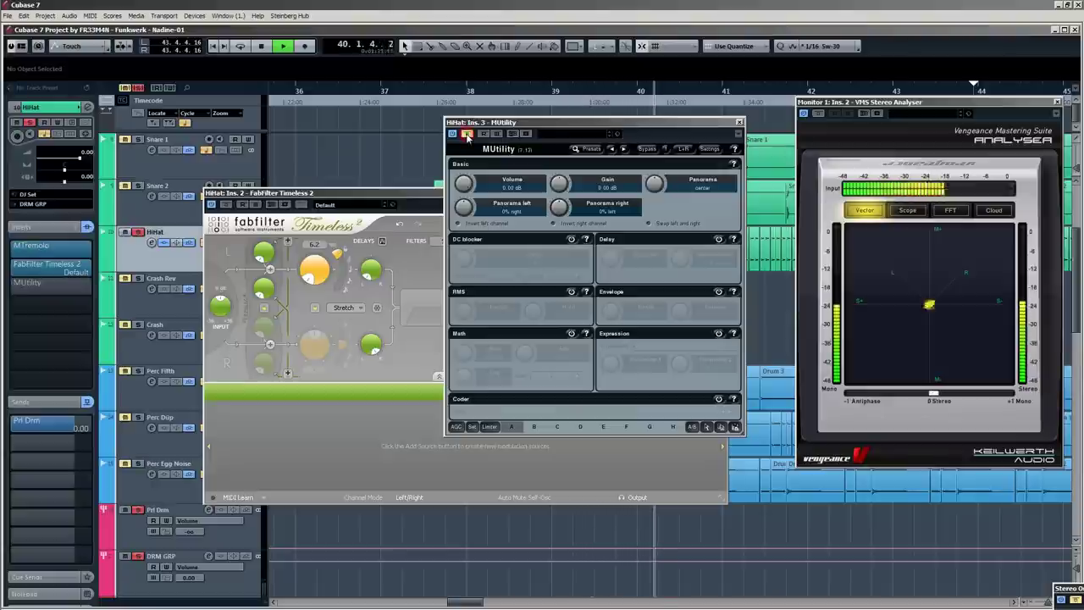
left_click(467, 134)
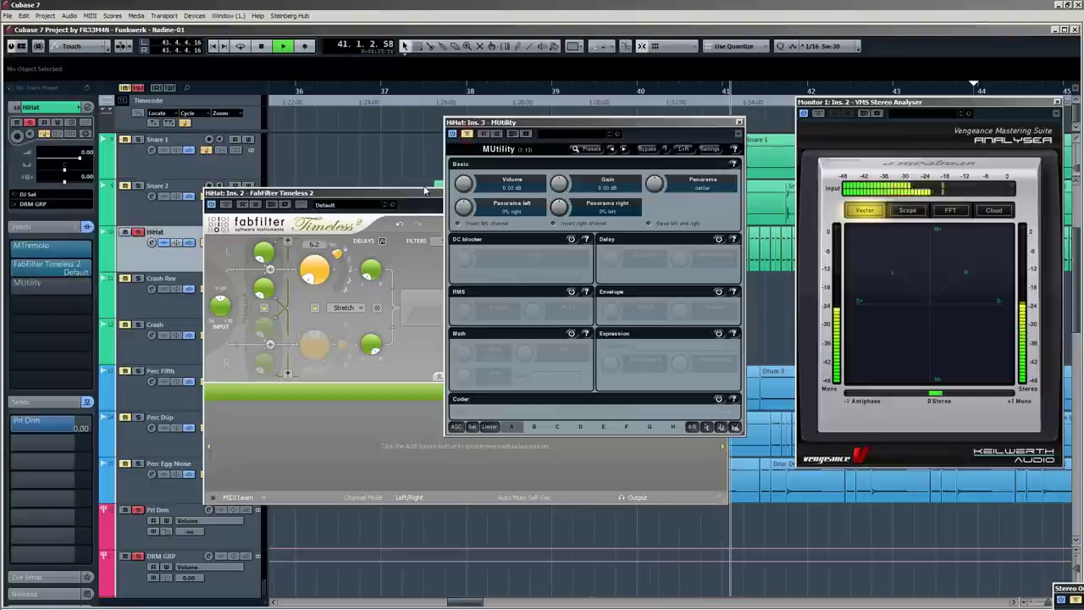
left_click(481, 276)
key("space")
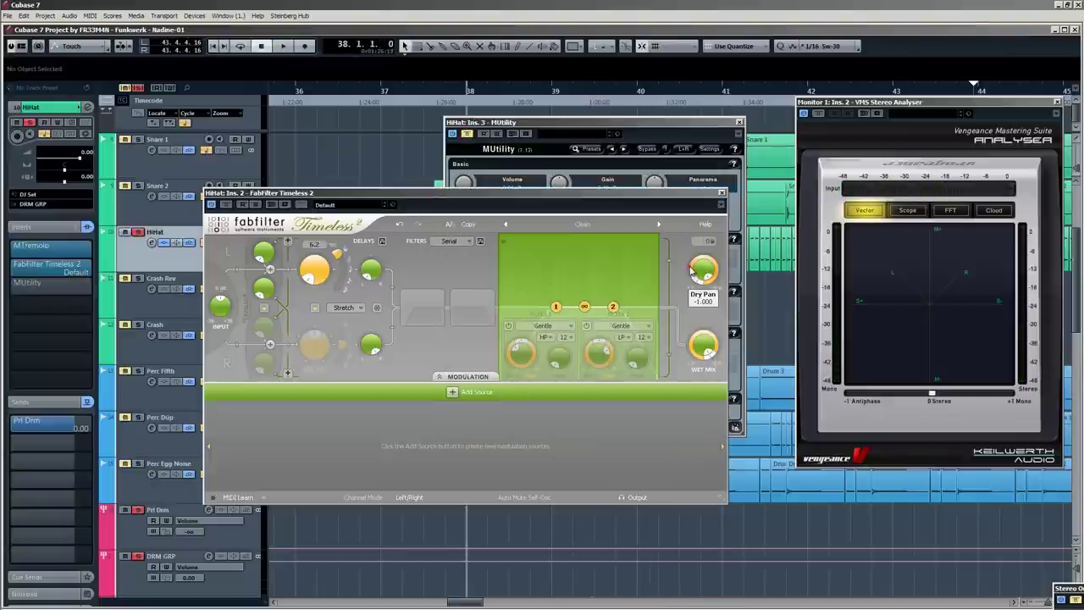
Narrow the panning in Timeless 2 with a wet pan of 0.600 and compare the hi-hats in stereo and mono during playback.
left_click_drag(691, 239, 691, 248)
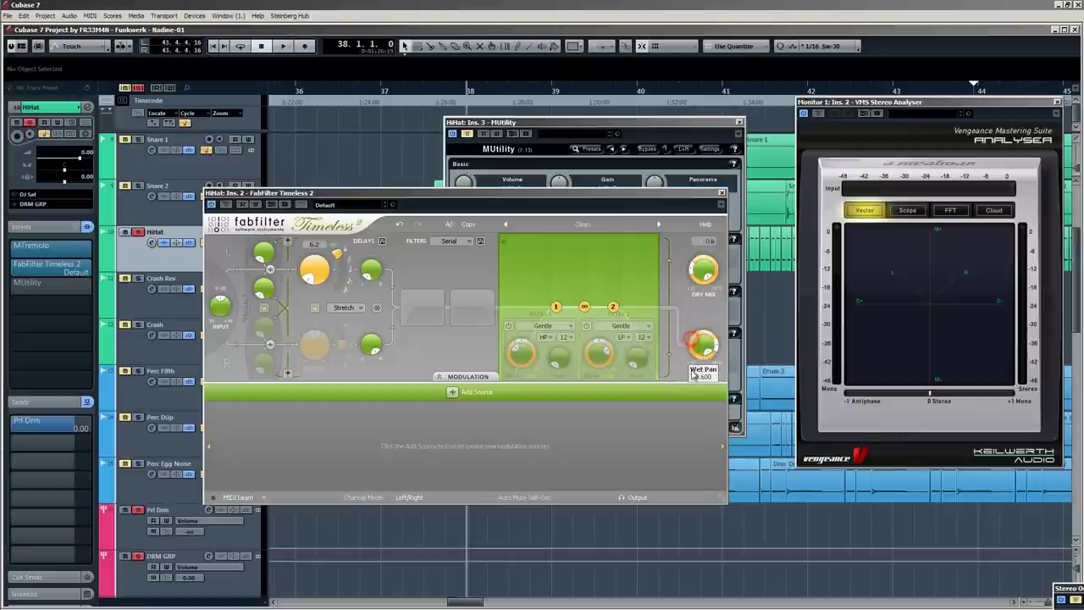
key("space")
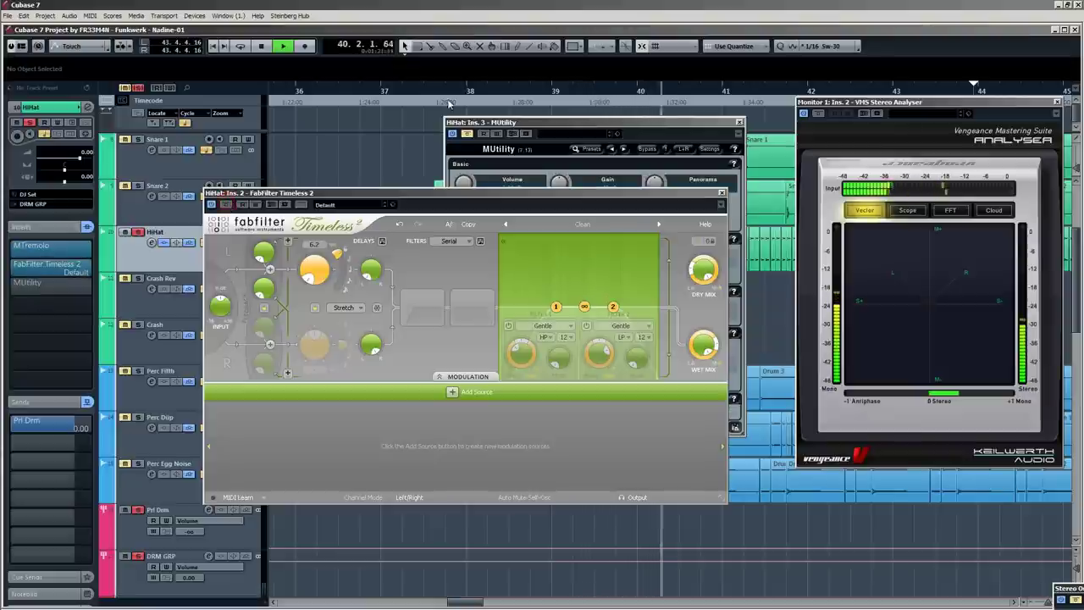
left_click(466, 134)
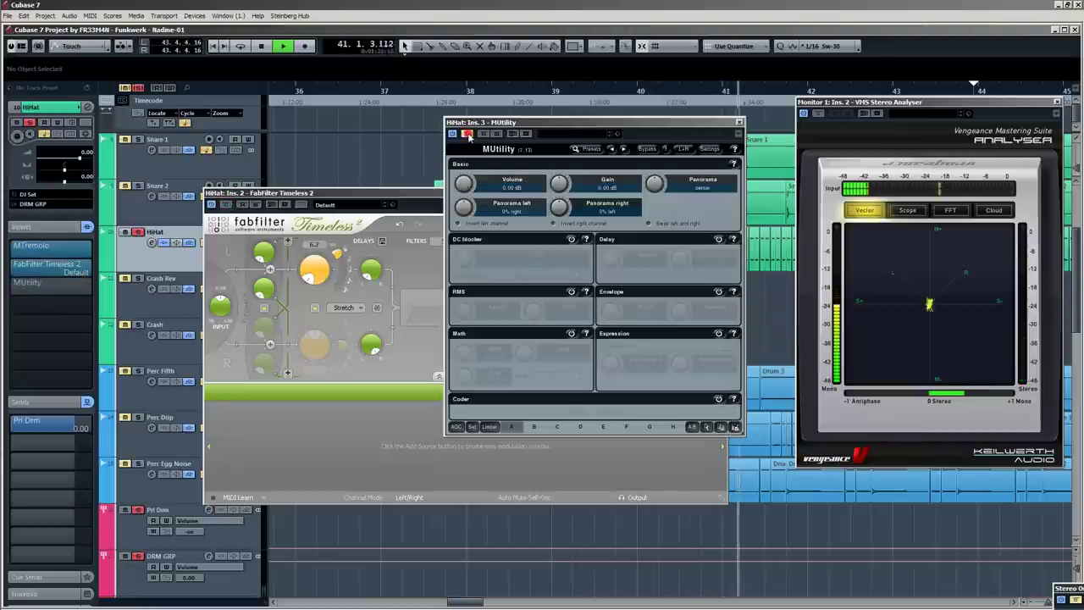
key("space")
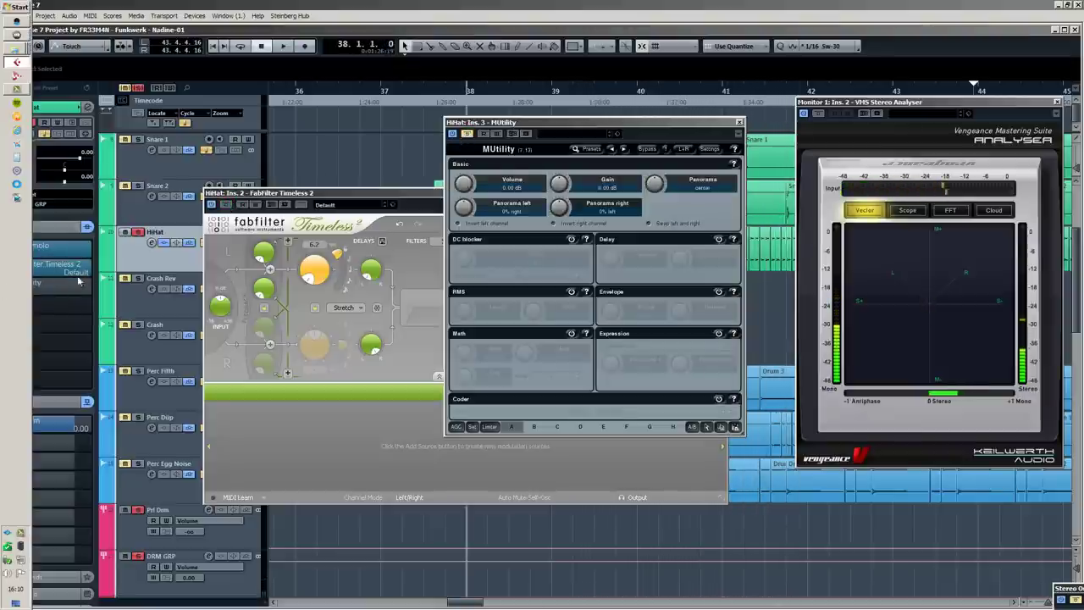
Remove MUtility from the HiHat track's inserts and lower the track's volume to -3.35 while the full mix plays.
left_click(88, 289)
left_click(54, 319)
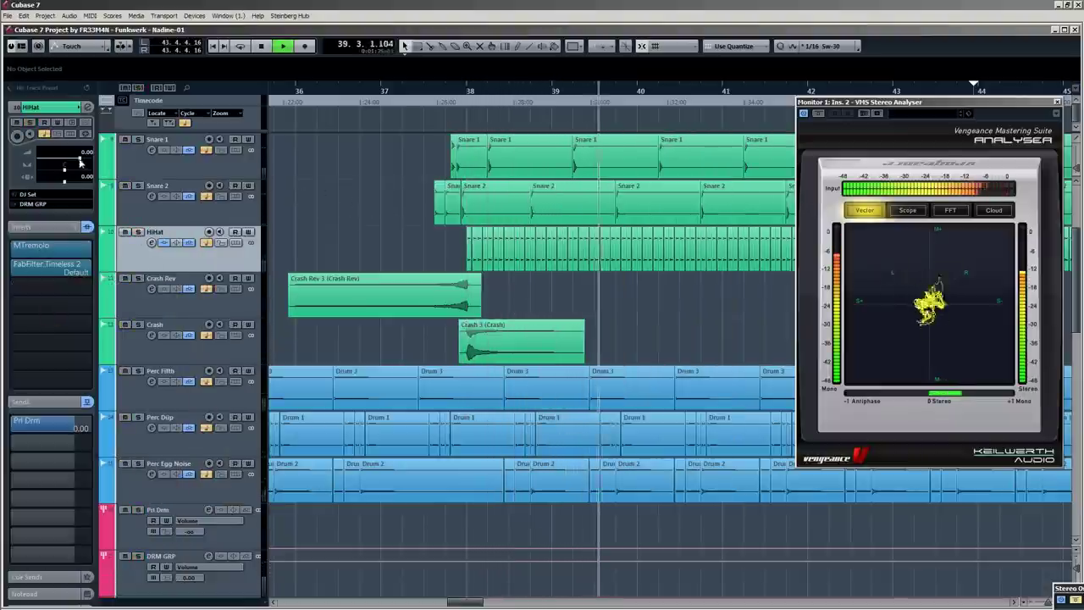
left_click_drag(82, 159, 73, 159)
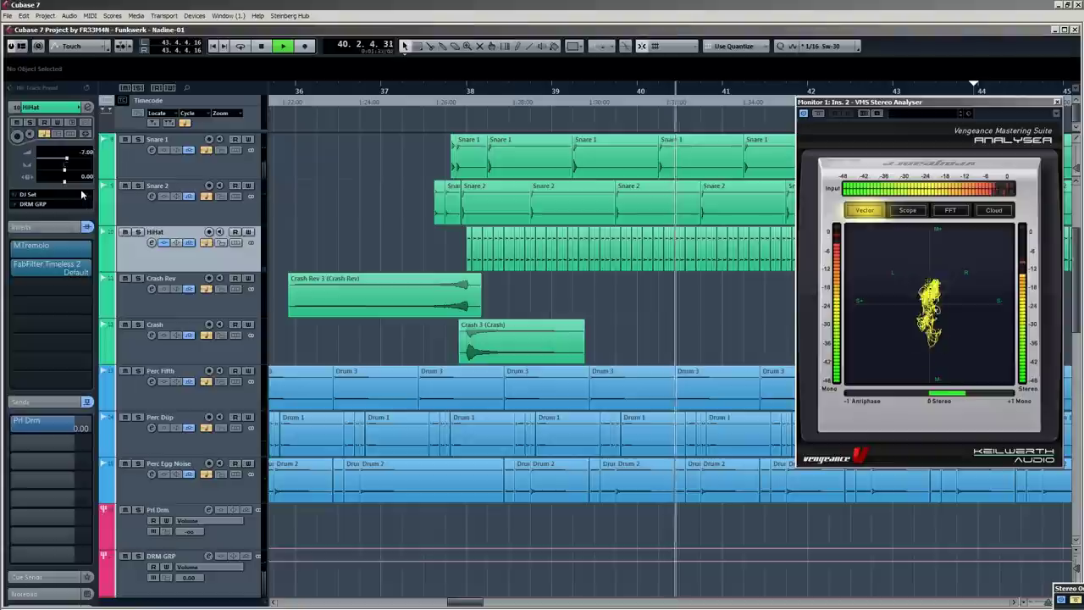
scroll(86, 157, "down", 1)
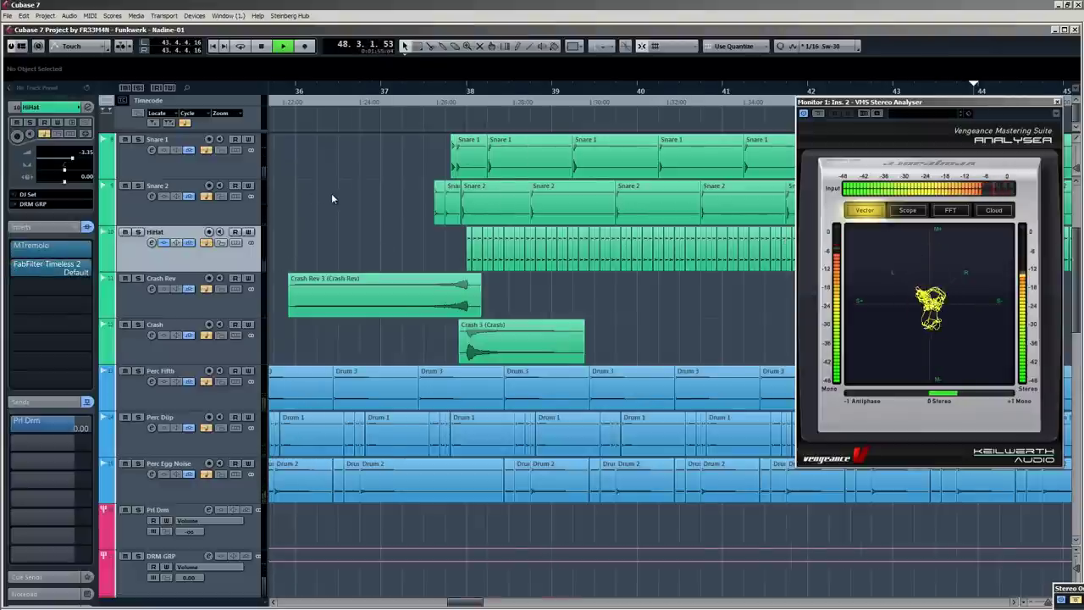
scroll(331, 193, "down", 6)
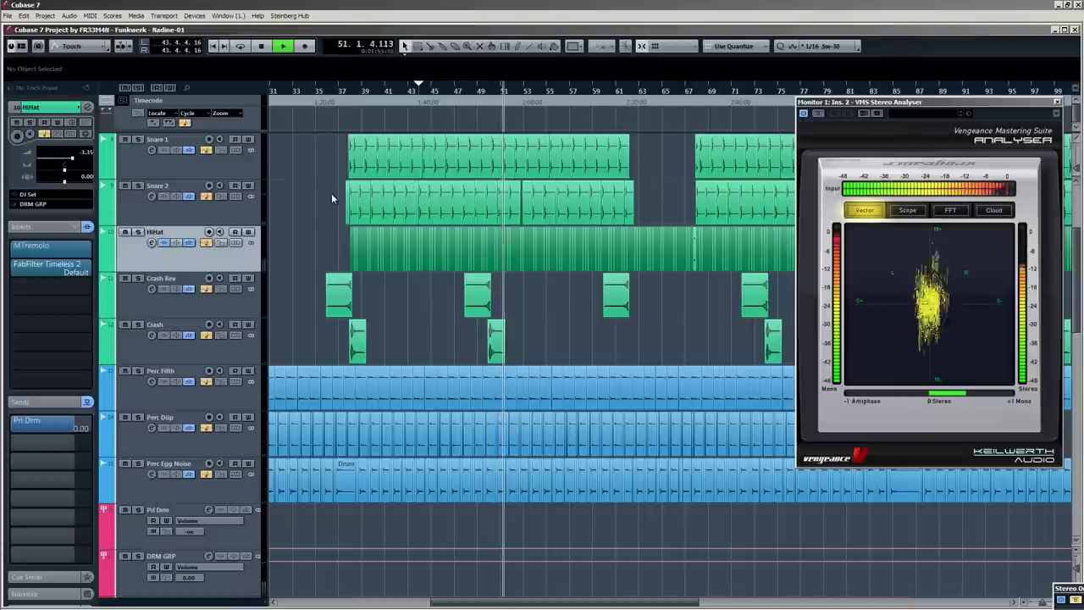
key("space")
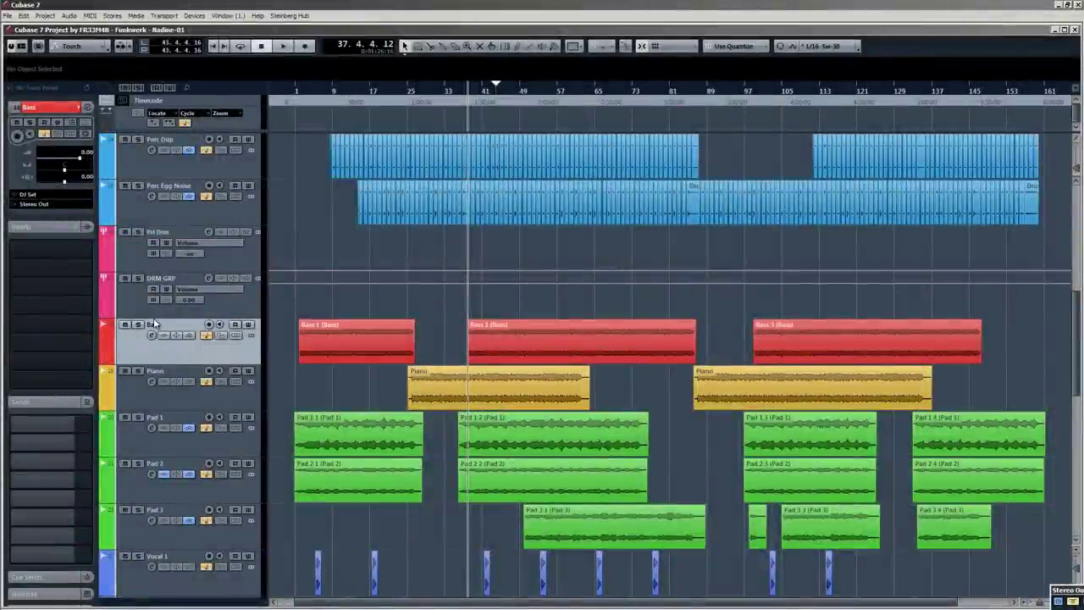
Insert the UAD Little Labs VOG on the Bass track and try out its frequency control.
left_click(90, 249)
type("vog")
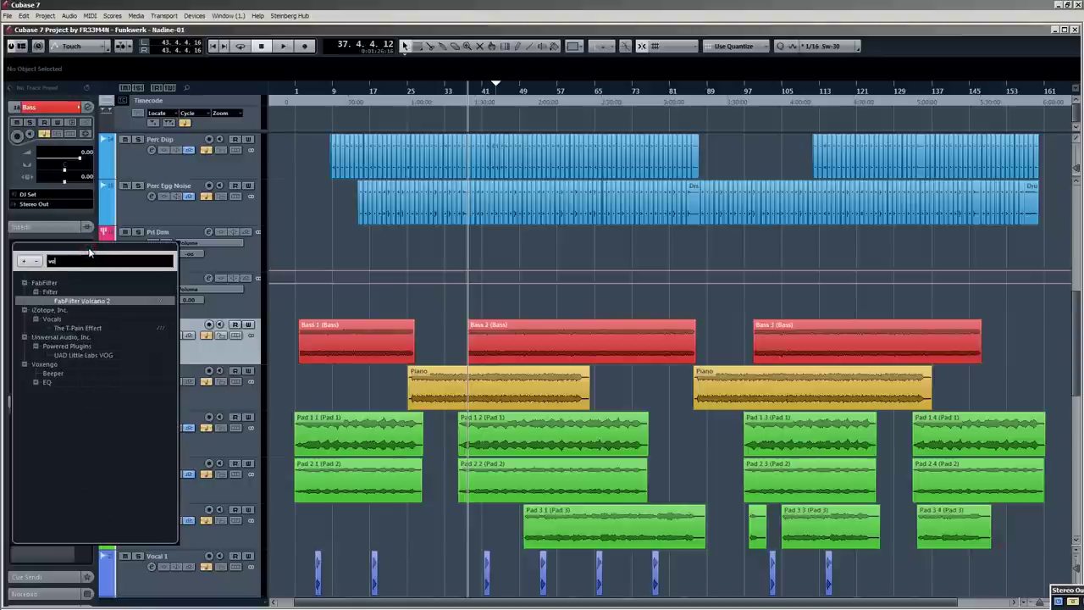
left_click(84, 300)
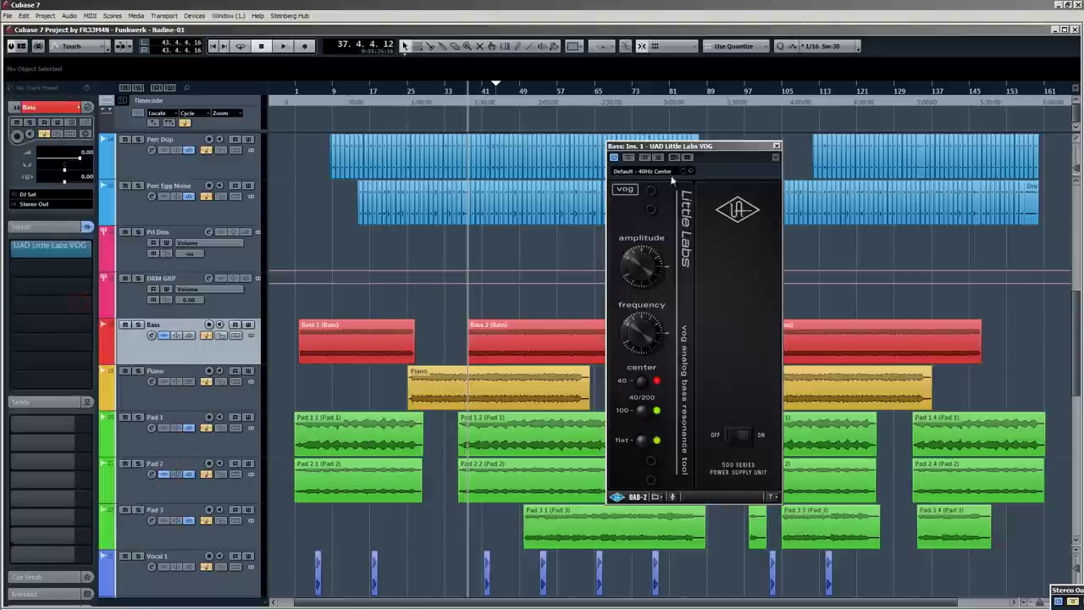
left_click_drag(672, 150, 701, 191)
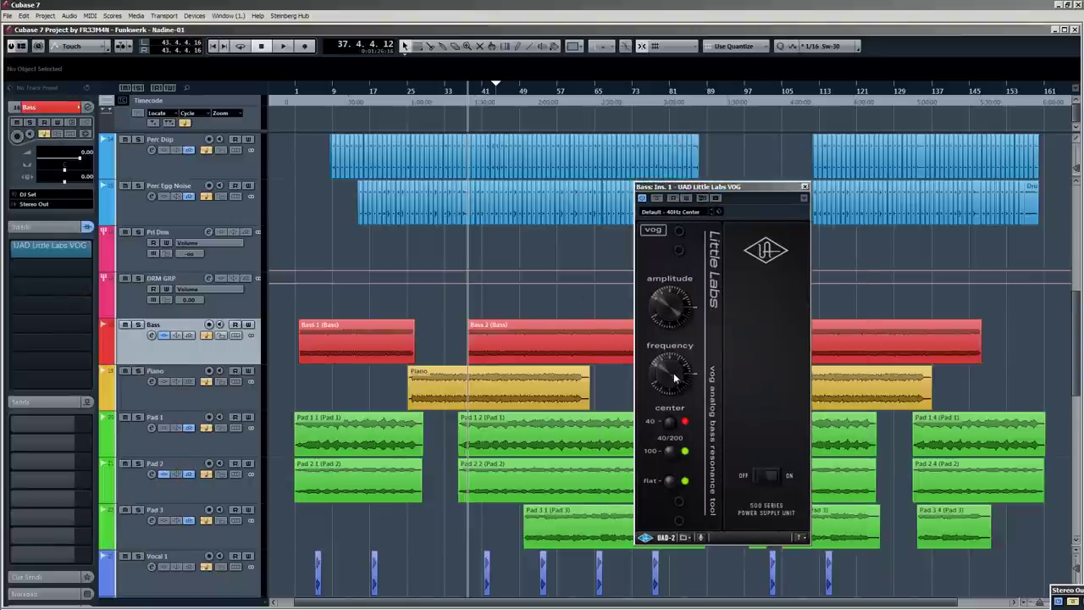
left_click_drag(671, 375, 667, 392)
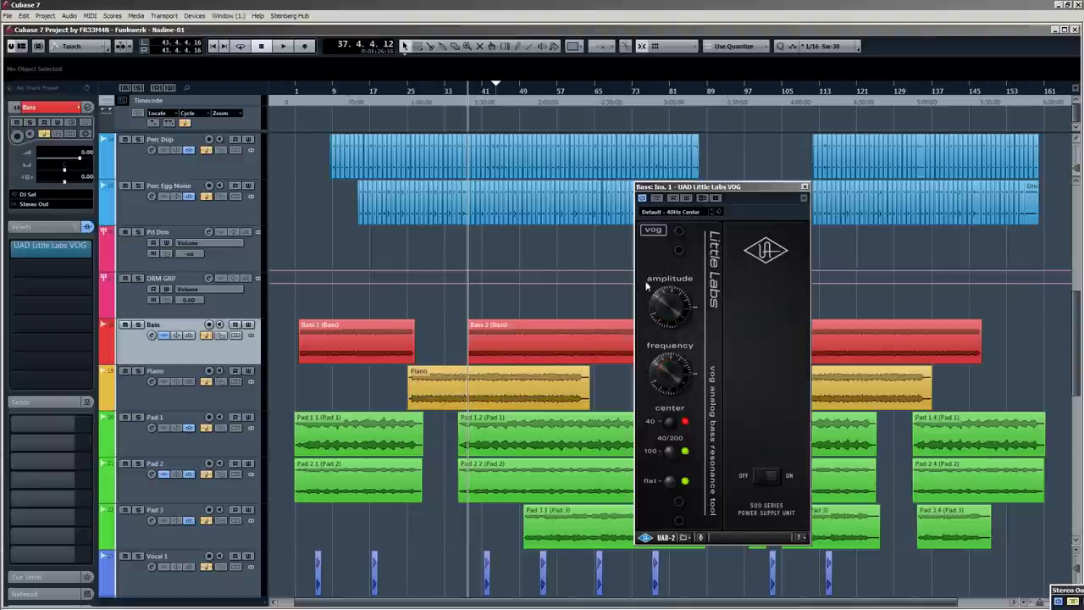
Solo the Bass track and adjust the VOG's amplitude and frequency by ear while playing from bar 37.
left_click_drag(474, 92, 466, 95)
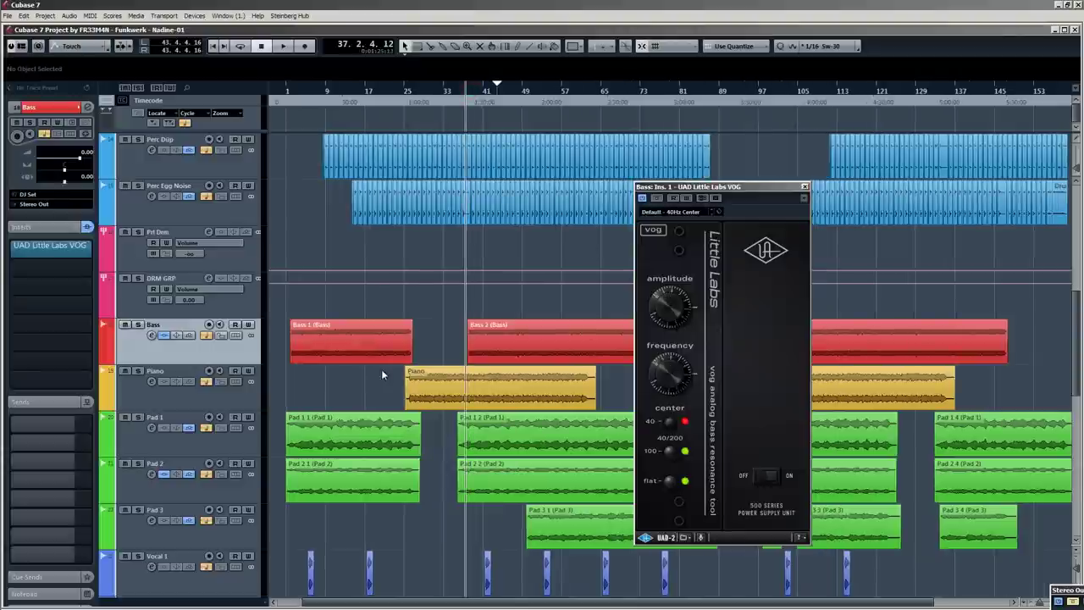
key("s")
key("space")
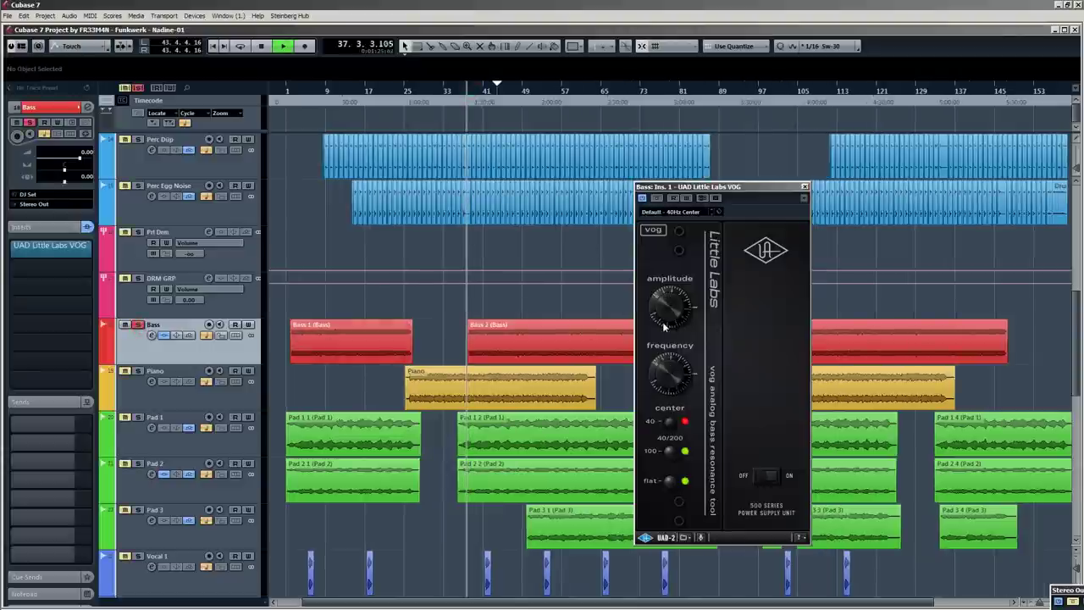
key("space")
left_click_drag(674, 317, 685, 316)
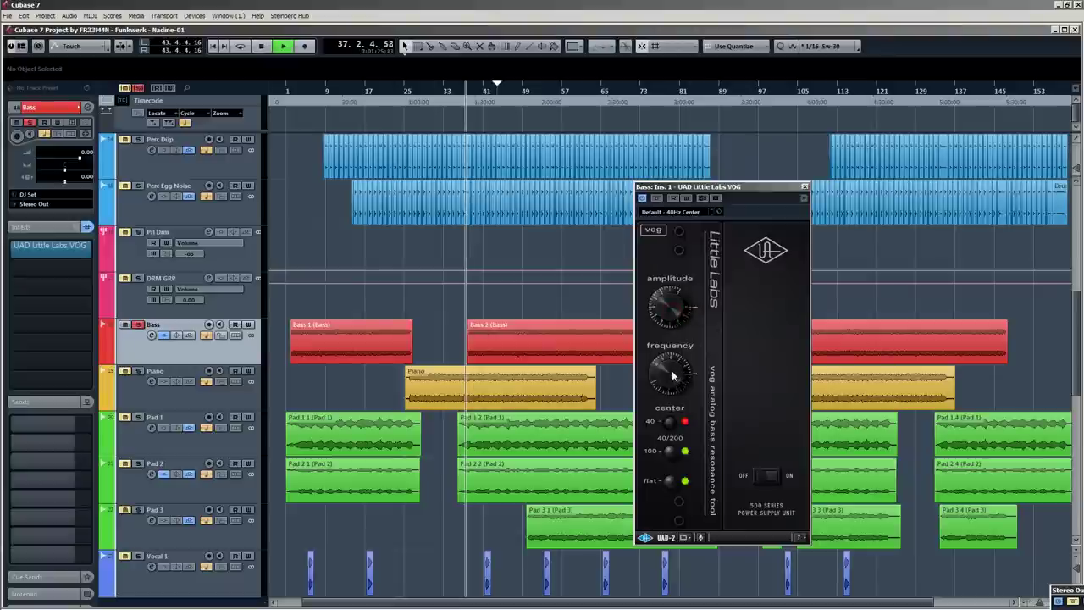
left_click_drag(668, 371, 673, 405)
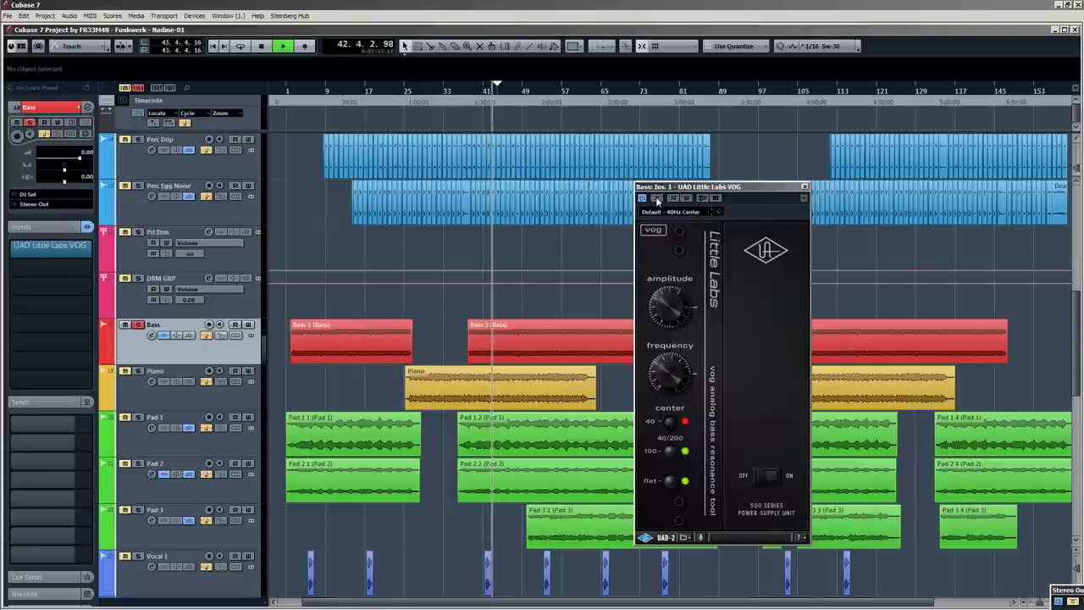
mouse_move(675, 391)
left_mouse_down()
mouse_move(676, 401)
mouse_move(676, 384)
left_mouse_up()
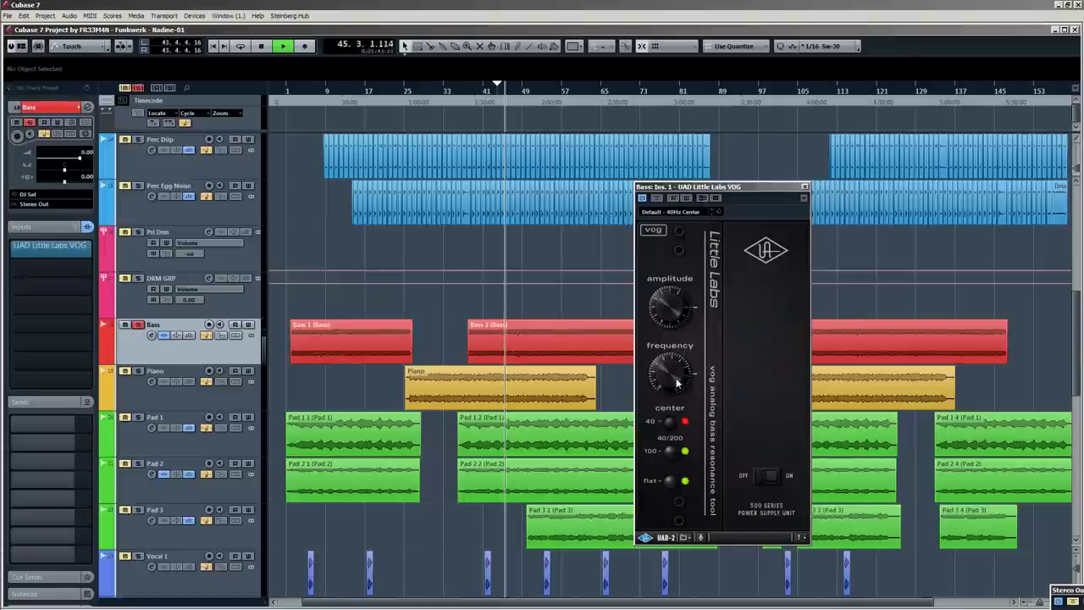
key("space")
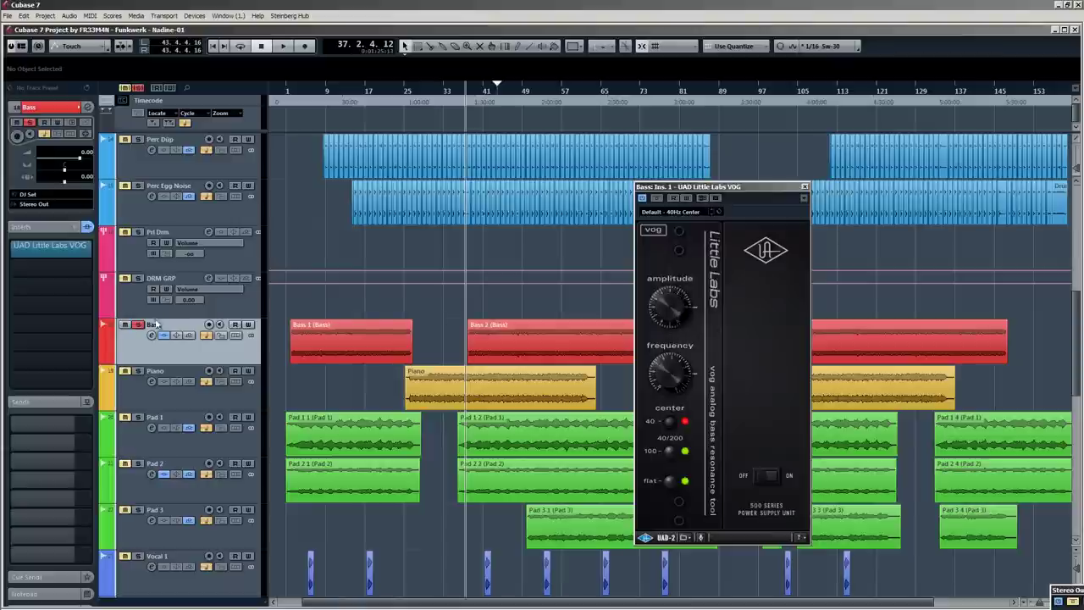
Unsolo the Bass track and adjust the VOG's amplitude in the full mix, comparing it bypassed and active.
left_click(140, 326)
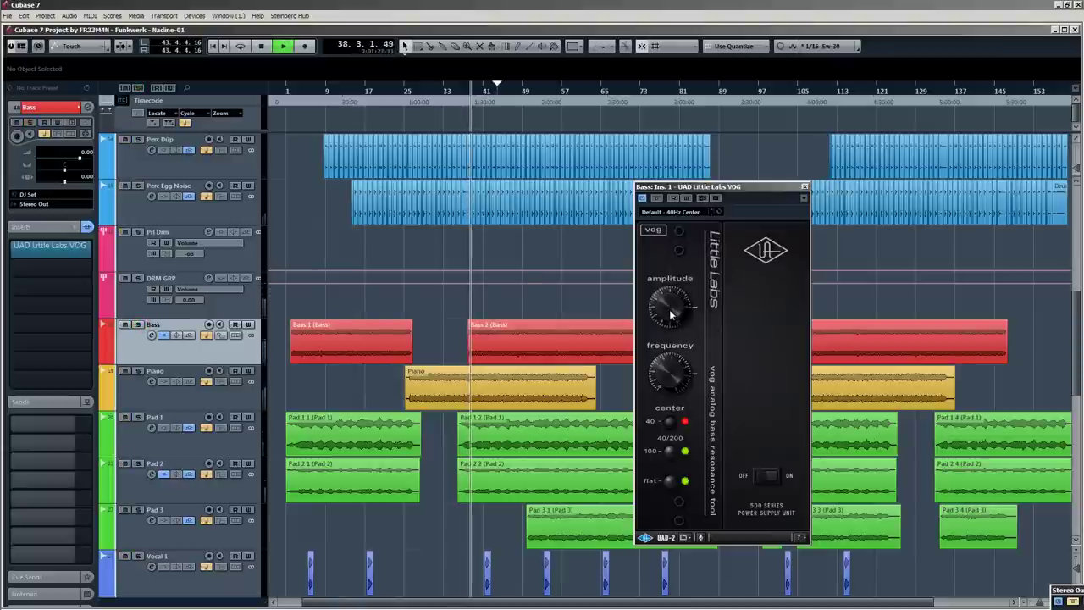
left_click_drag(670, 310, 668, 212)
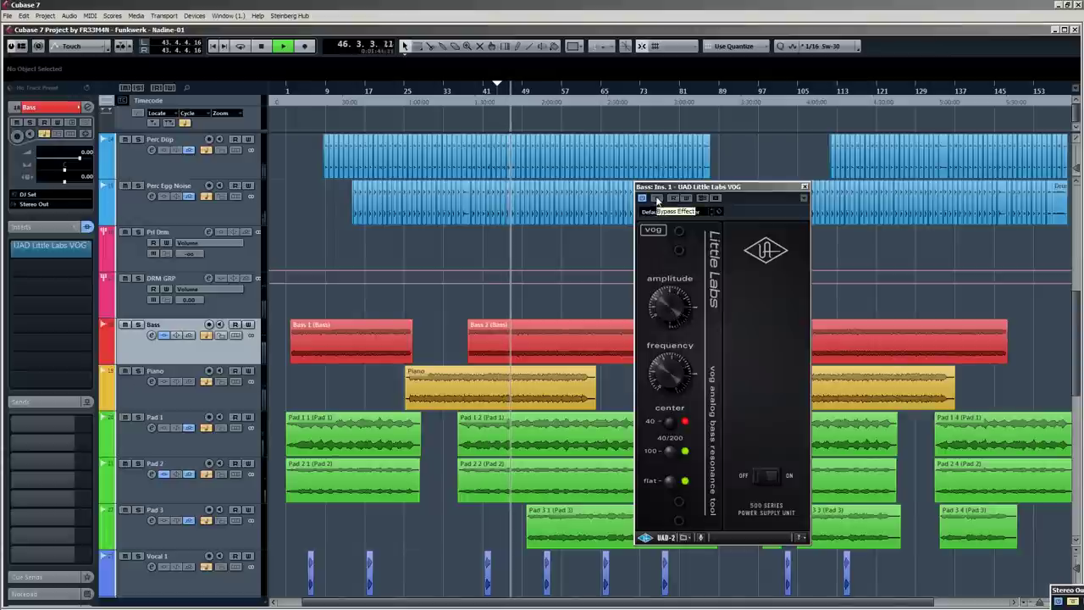
left_click(657, 199)
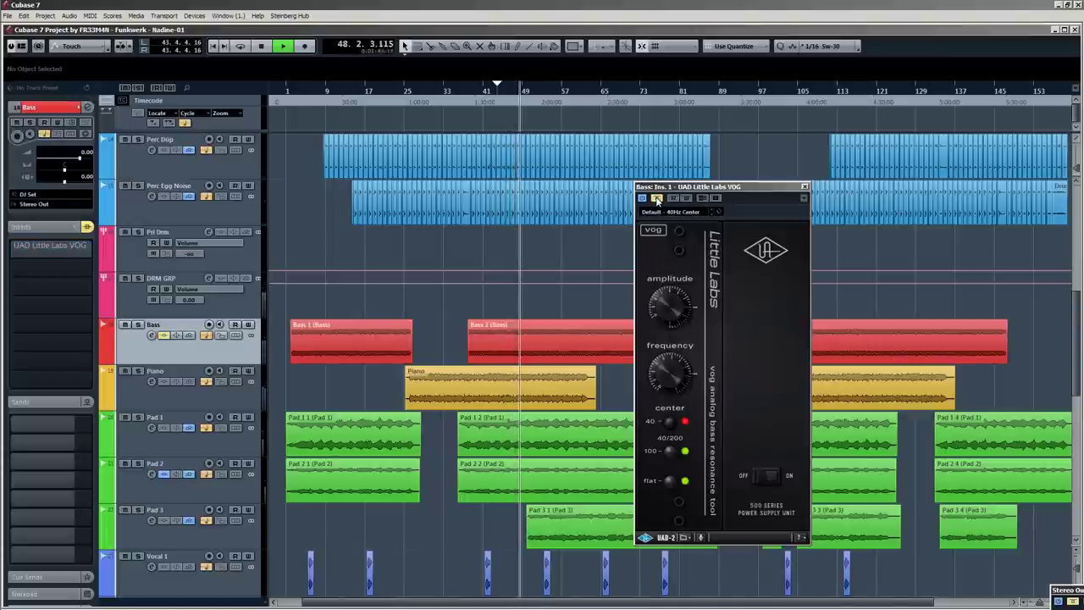
left_click(658, 199)
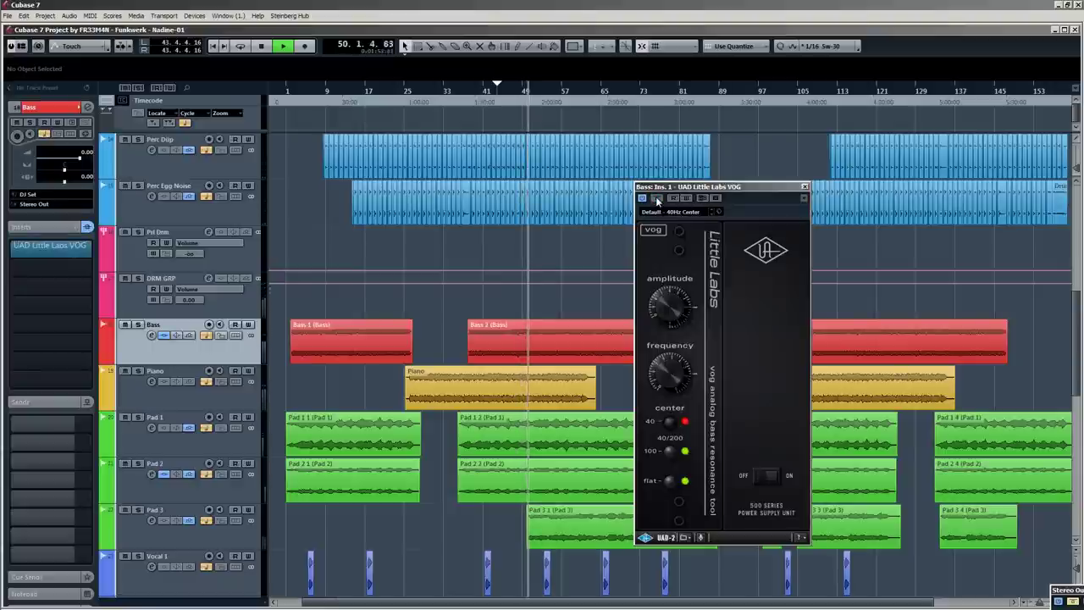
Reopen the VOG on the Bass track for another bypass comparison in the full mix, and close it.
left_click(804, 187)
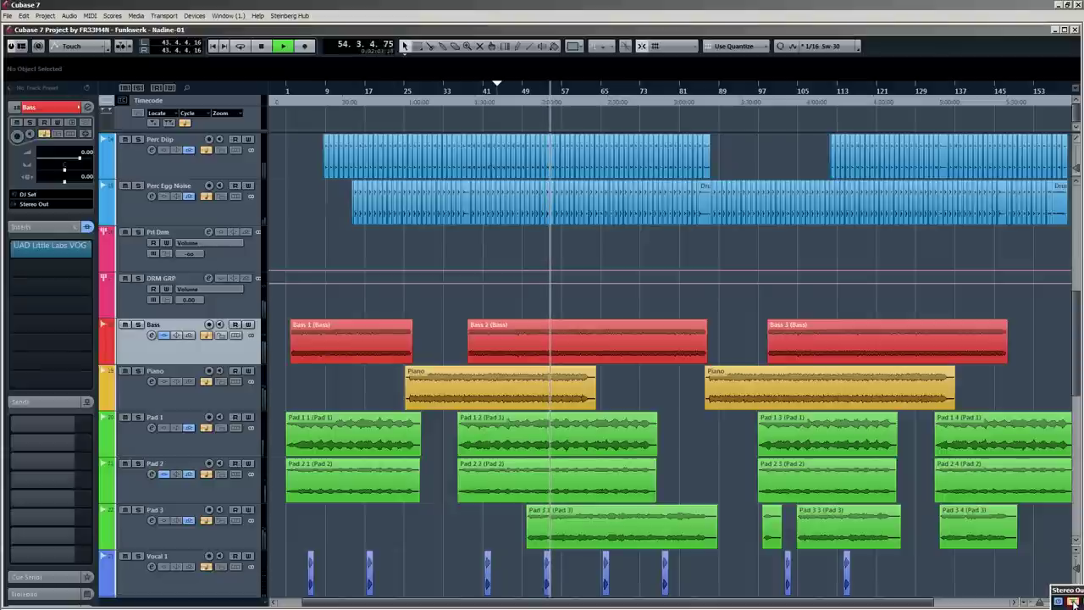
left_click(66, 245)
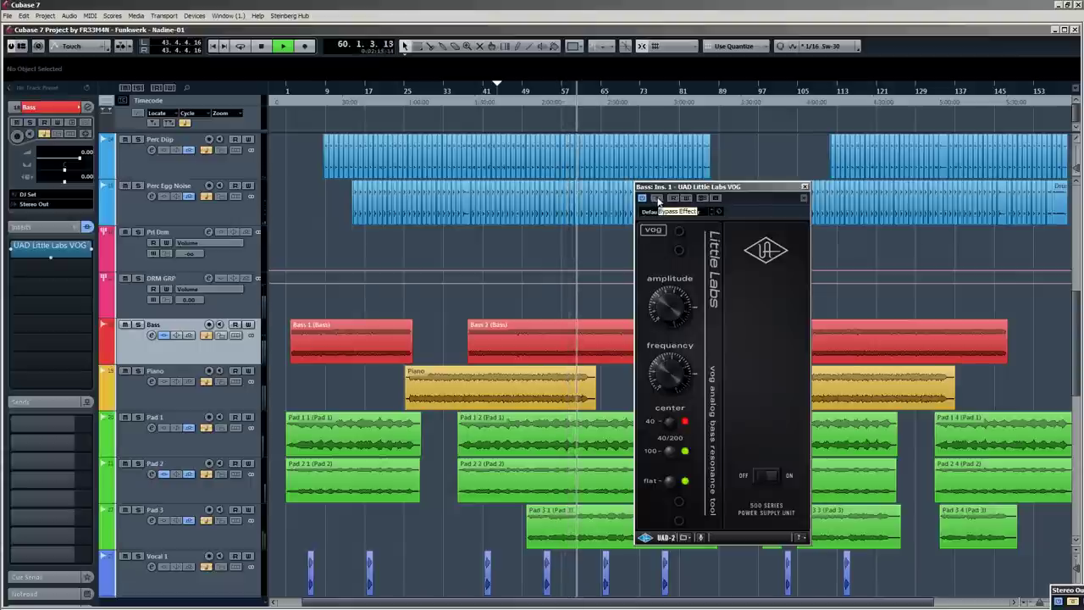
left_click(658, 198)
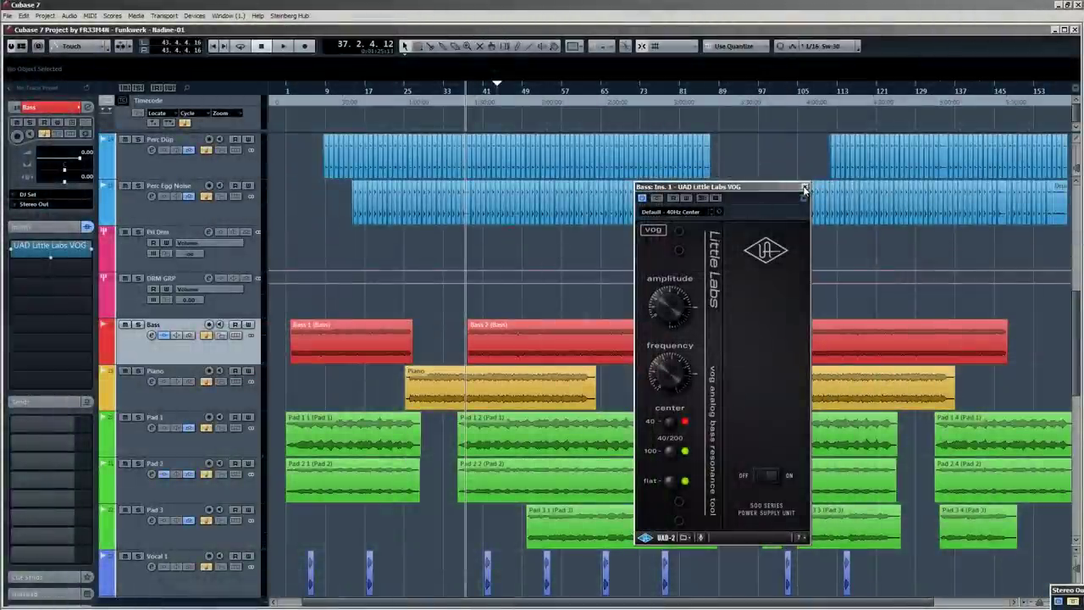
left_click(804, 188)
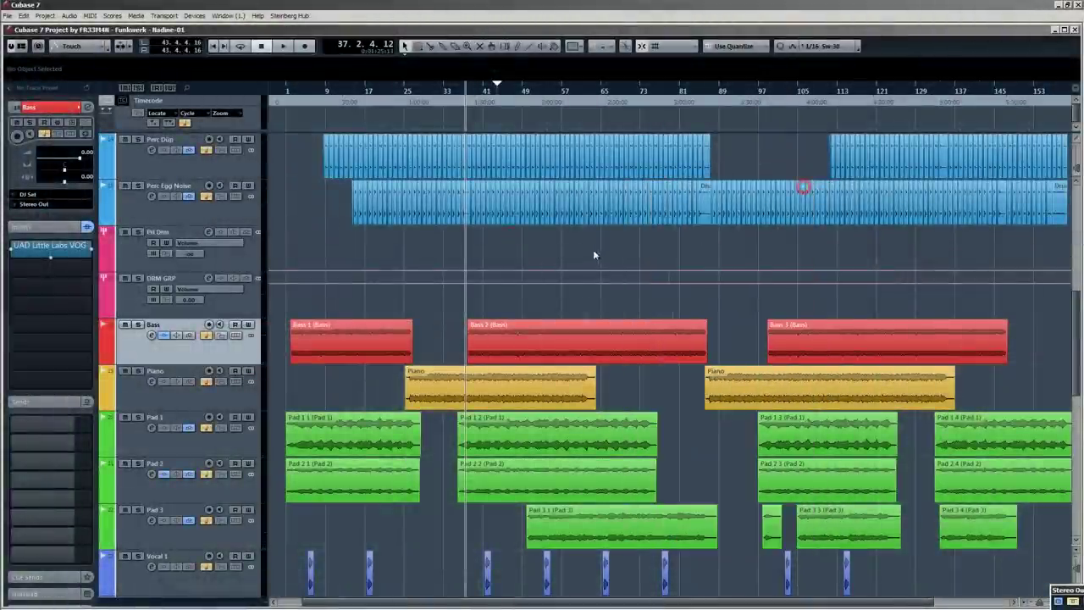
Zoom out to look over the arrangement's tracks and select the Bass track.
key("g")
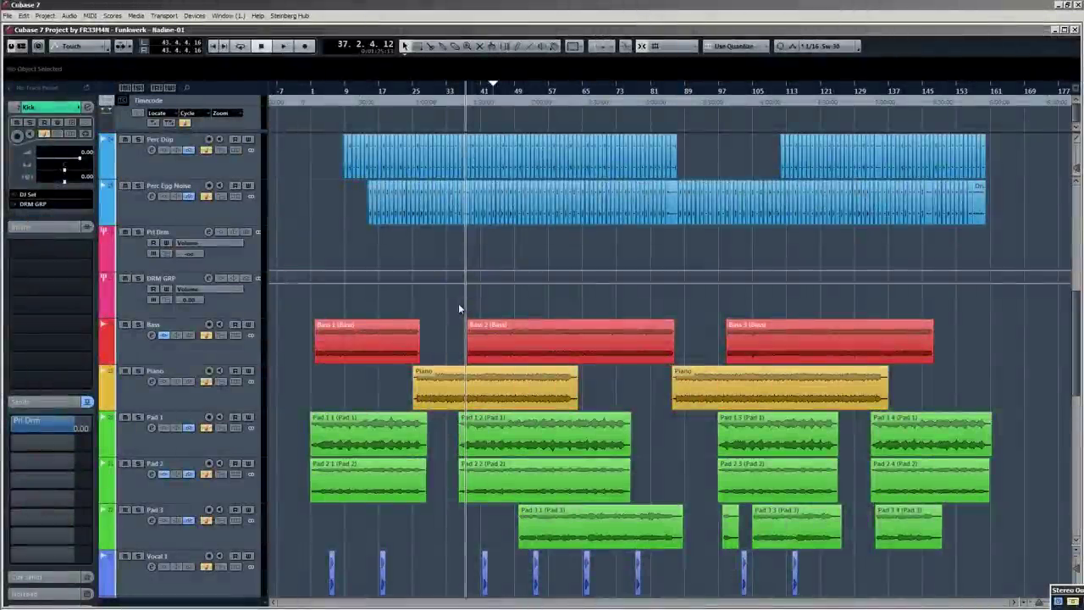
scroll(479, 305, "up", 8)
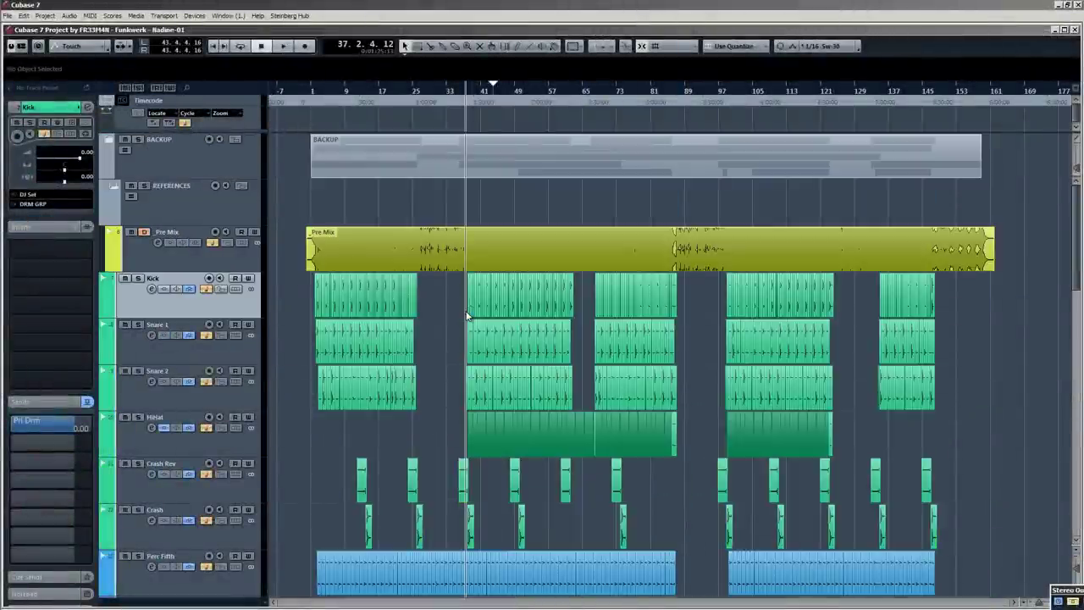
scroll(467, 316, "down", 8)
left_click(185, 421)
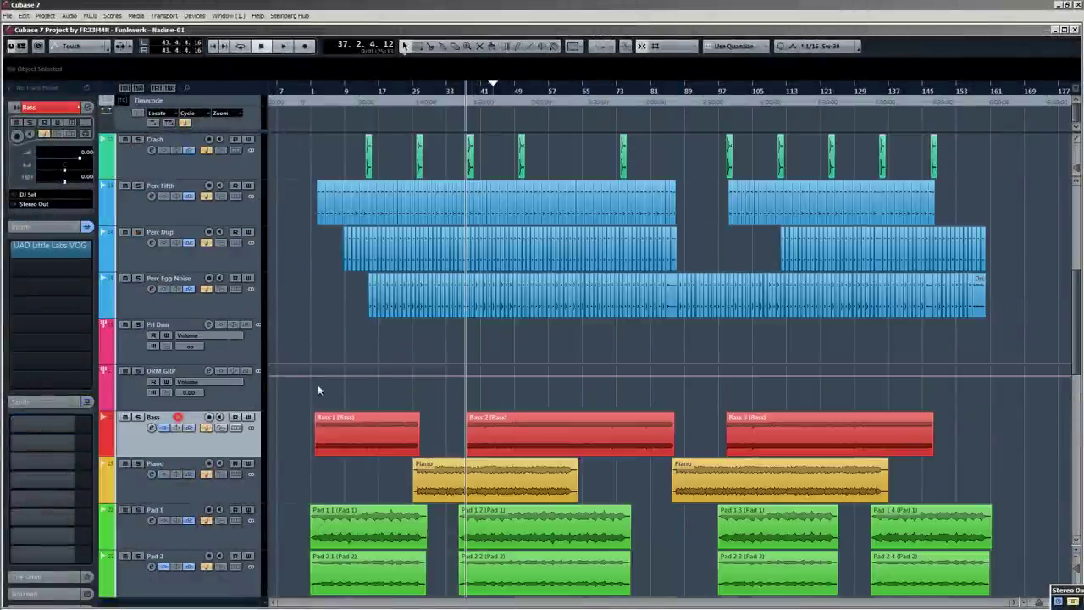
Look over the drum, percussion and Bass tracks, checking the Kick track's output routing and send.
scroll(445, 345, "up", 2)
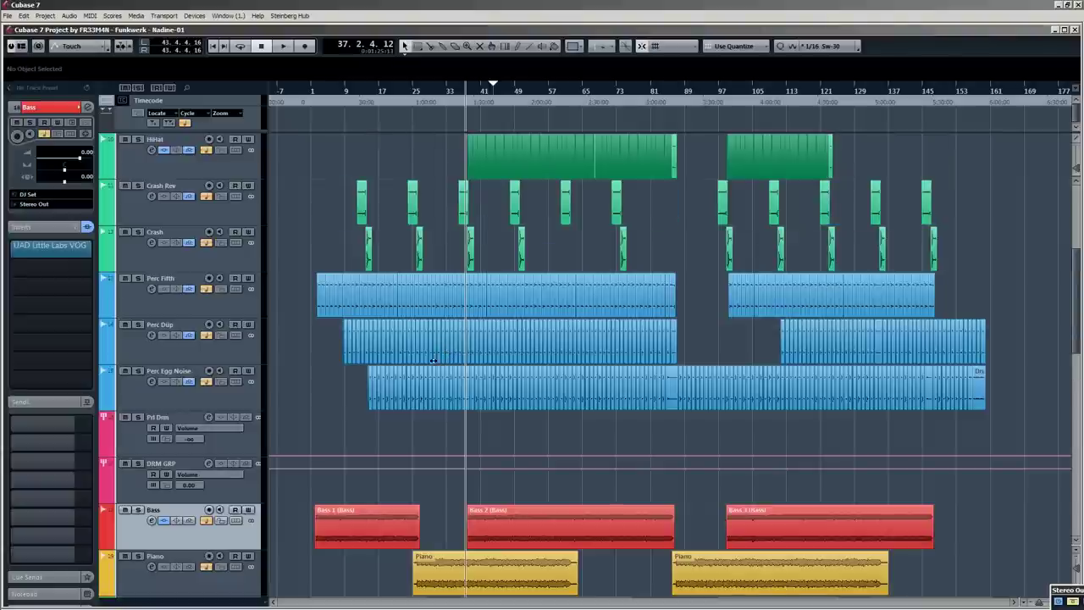
scroll(319, 386, "up", 6)
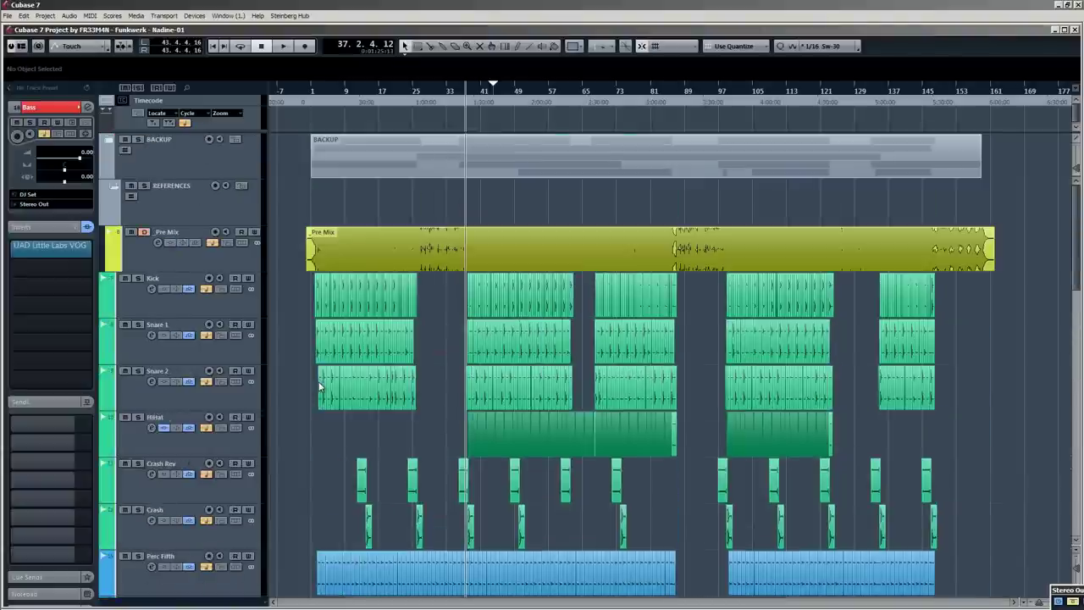
left_click(185, 309)
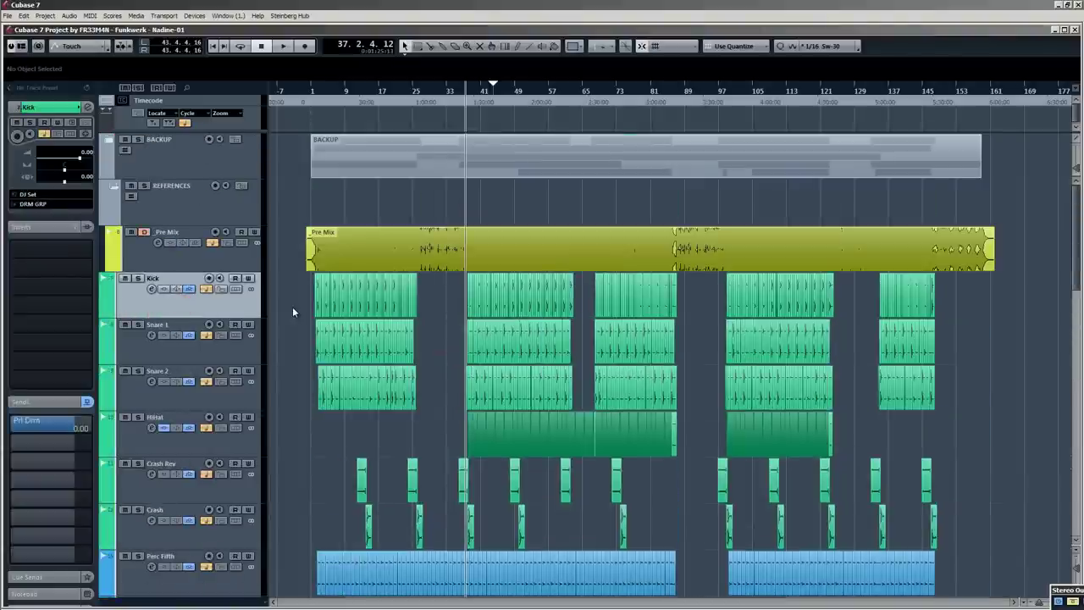
scroll(292, 312, "down", 10)
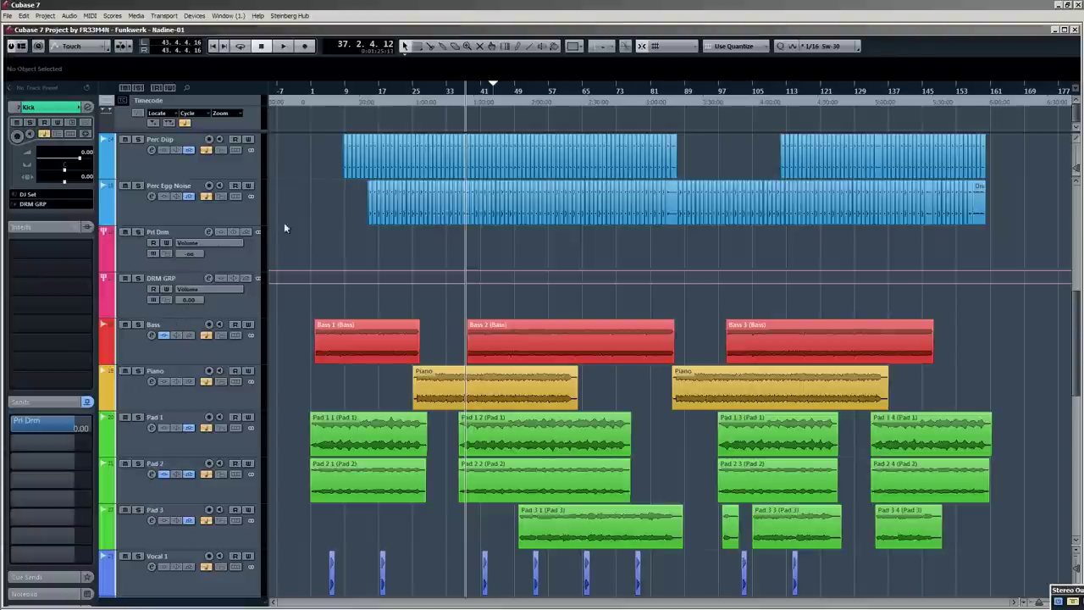
scroll(319, 222, "up", 7)
scroll(277, 247, "down", 9)
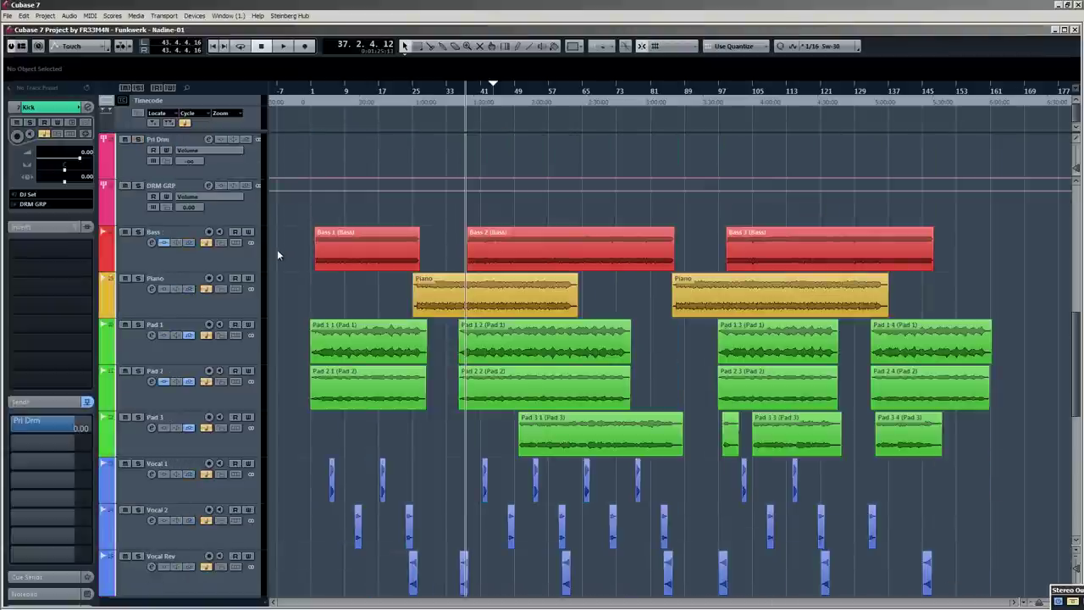
scroll(282, 239, "up", 7)
scroll(297, 274, "down", 3)
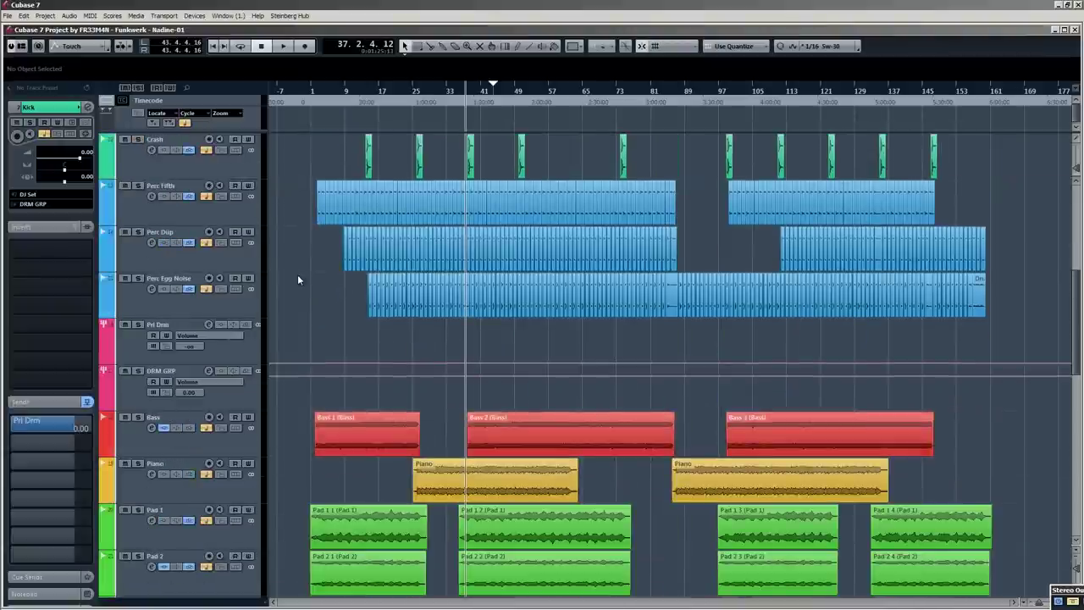
Name the first spare group channel after Vocal Rev in the MixConsole BD BS GRP, and return to the arrangement.
key("F3")
scroll(675, 600, "right", 3)
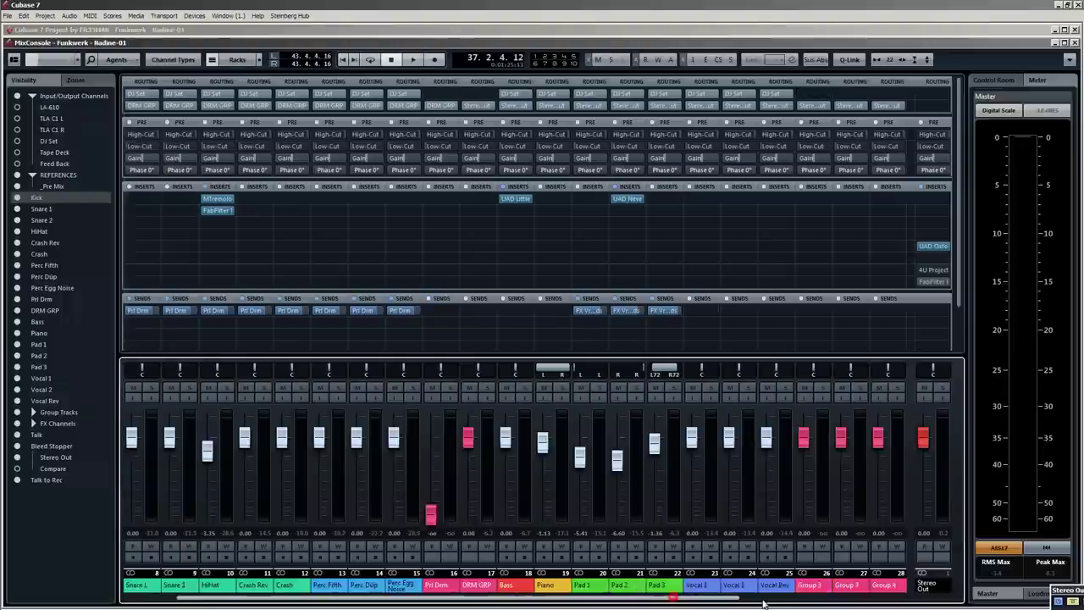
left_click(740, 586)
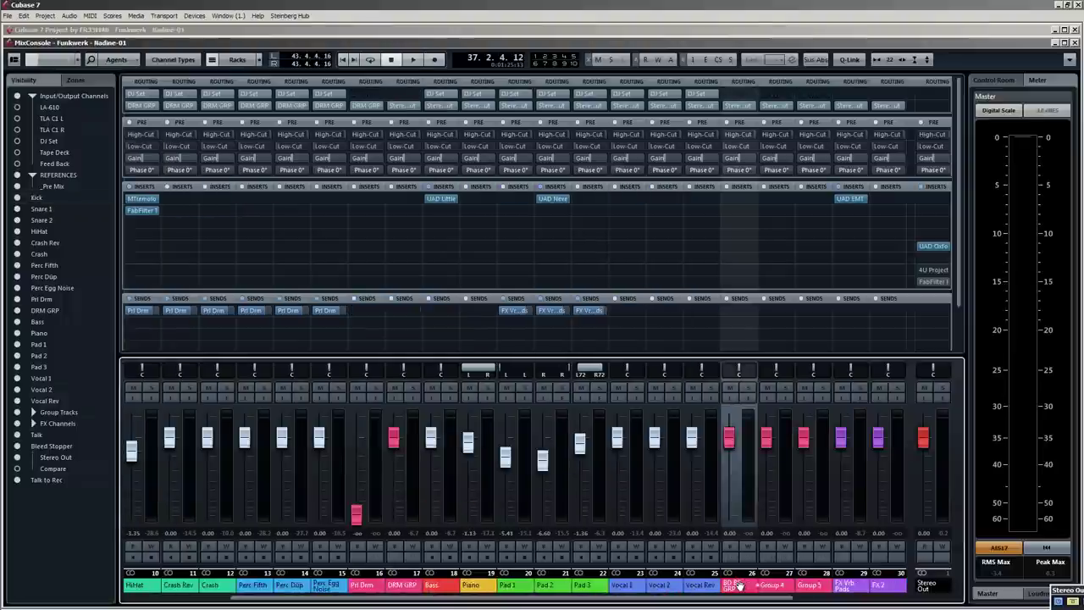
key("F3")
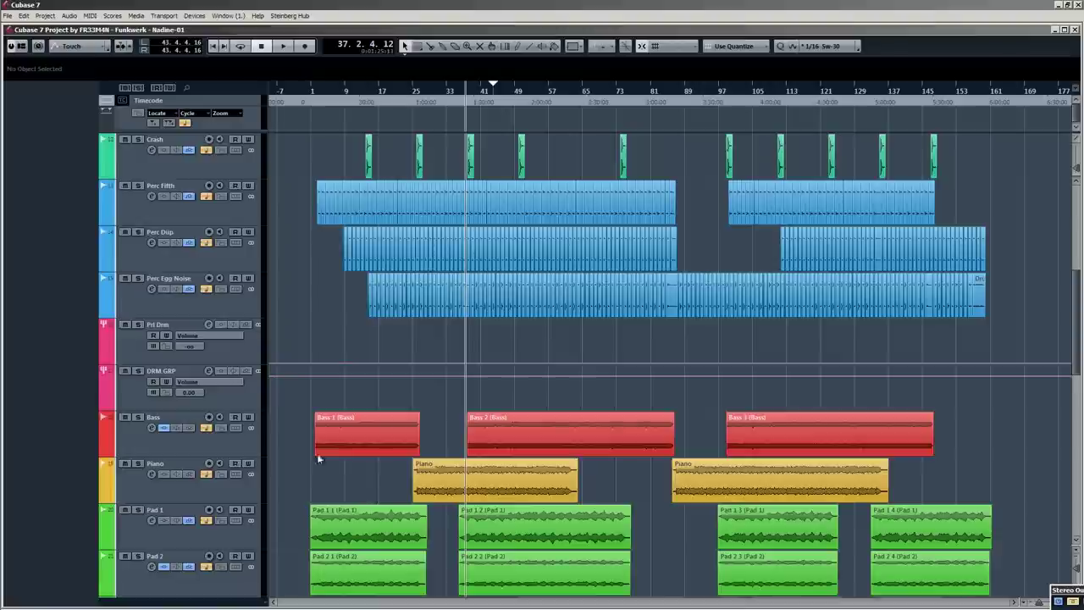
Select the Bass and Kick tracks together and route their outputs to BD BS GRP.
left_click(176, 418)
scroll(312, 345, "up", 4)
left_click(173, 278)
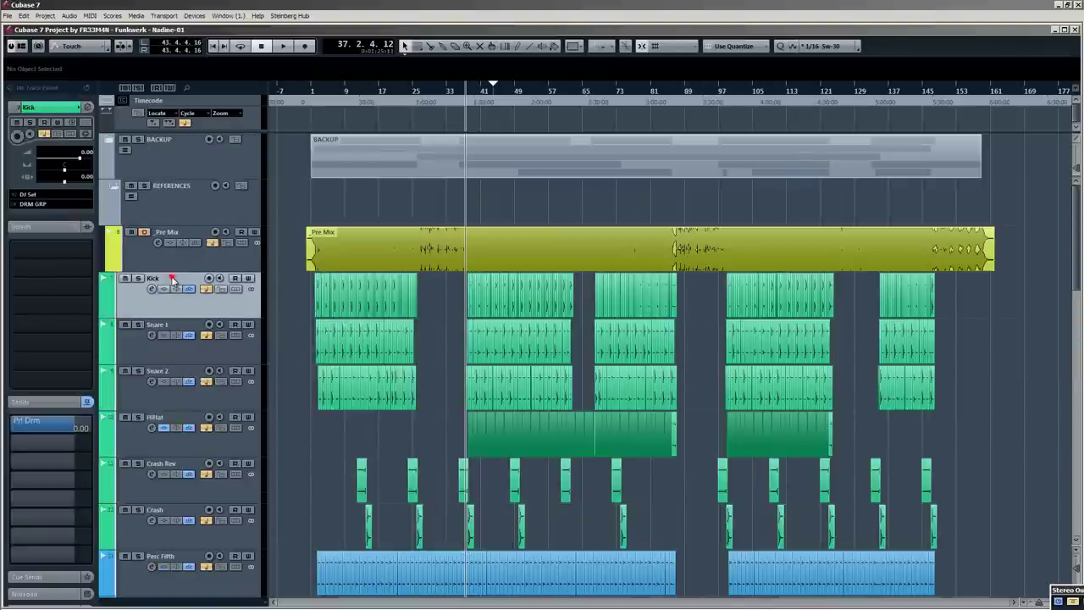
left_click(46, 203)
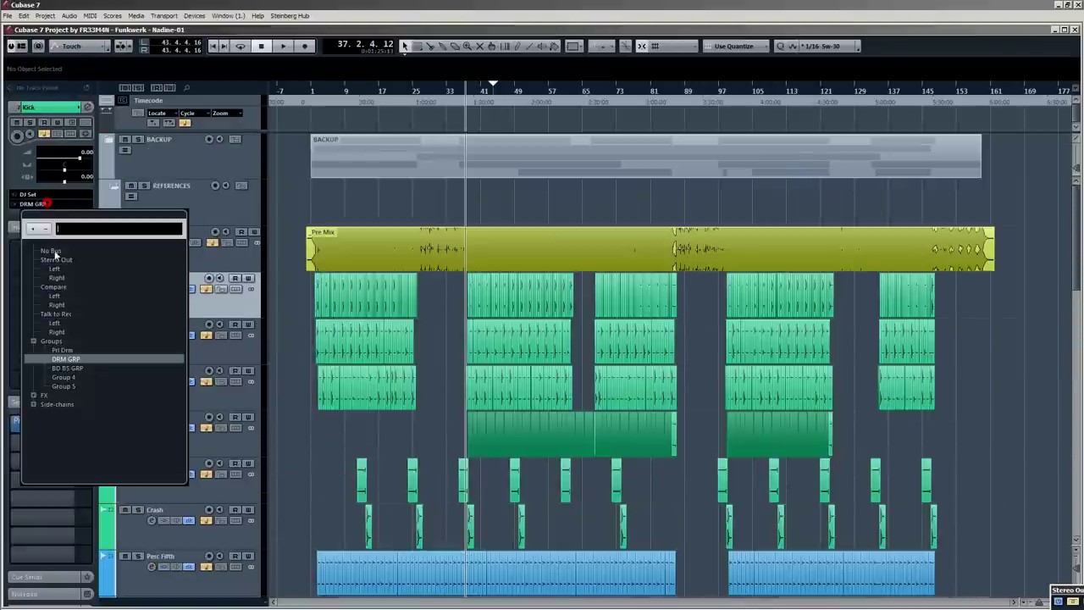
left_click(62, 369)
Try placing Kick and Bass next to each other above DRM GRP, and return Kick to the drum tracks.
scroll(286, 283, "down", 8)
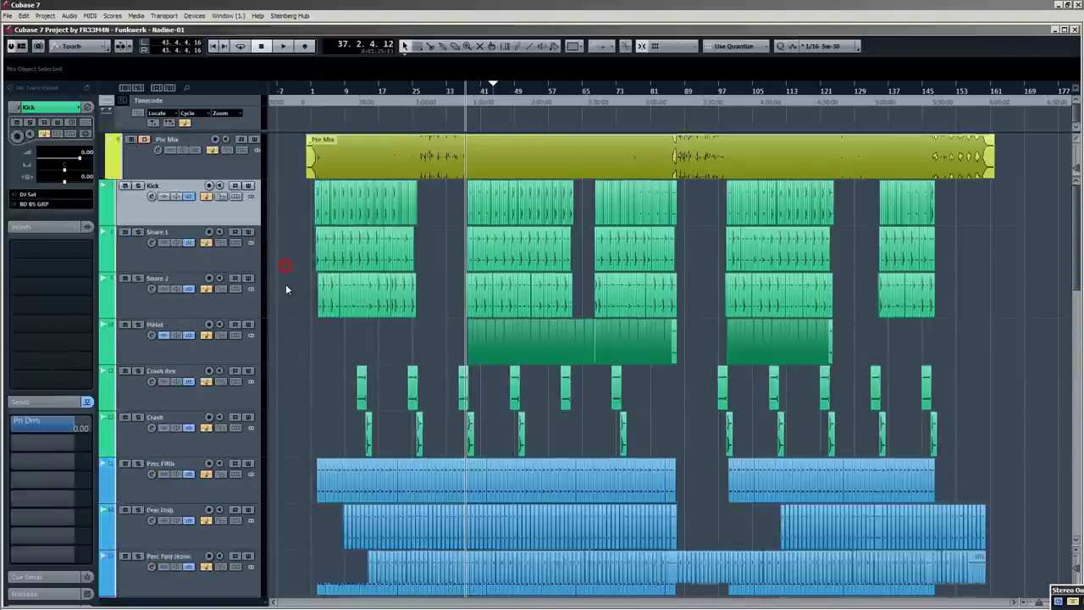
left_click_drag(183, 418, 174, 364)
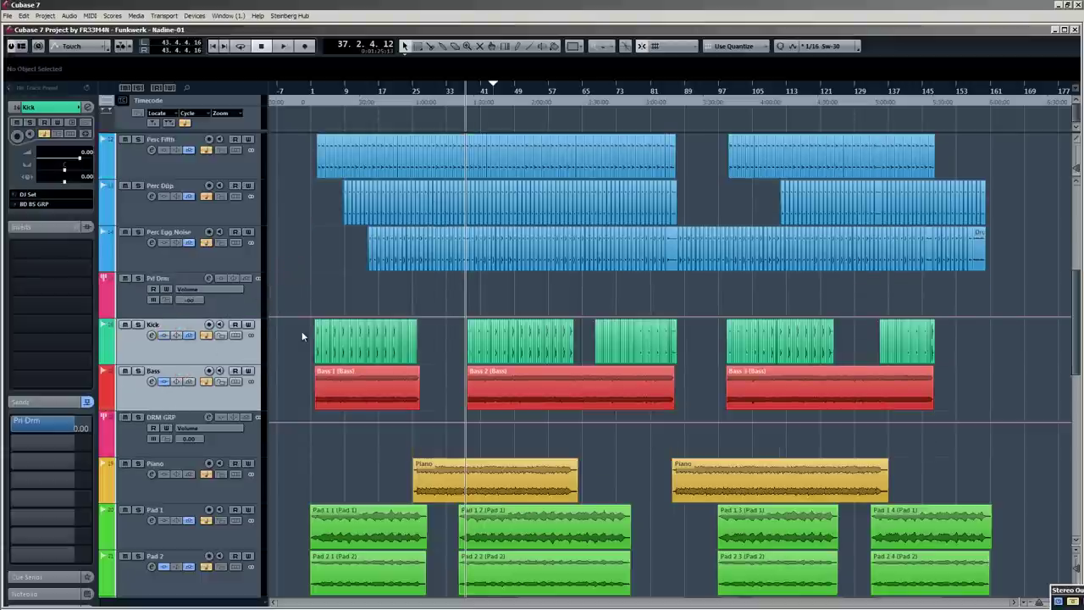
left_click(176, 336)
left_click_drag(182, 347, 296, 270)
scroll(281, 320, "down", 3)
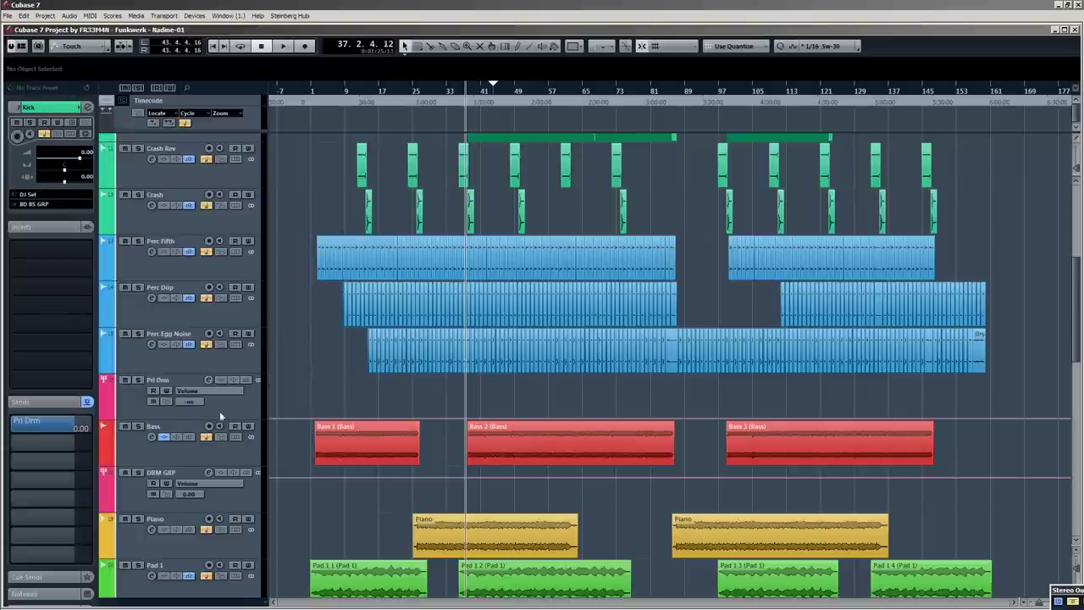
Move the Bass track directly below Perc Egg Noise, and move BD BS GRP out of the Group Tracks folder to directly below Bass.
left_click_drag(172, 429, 187, 393)
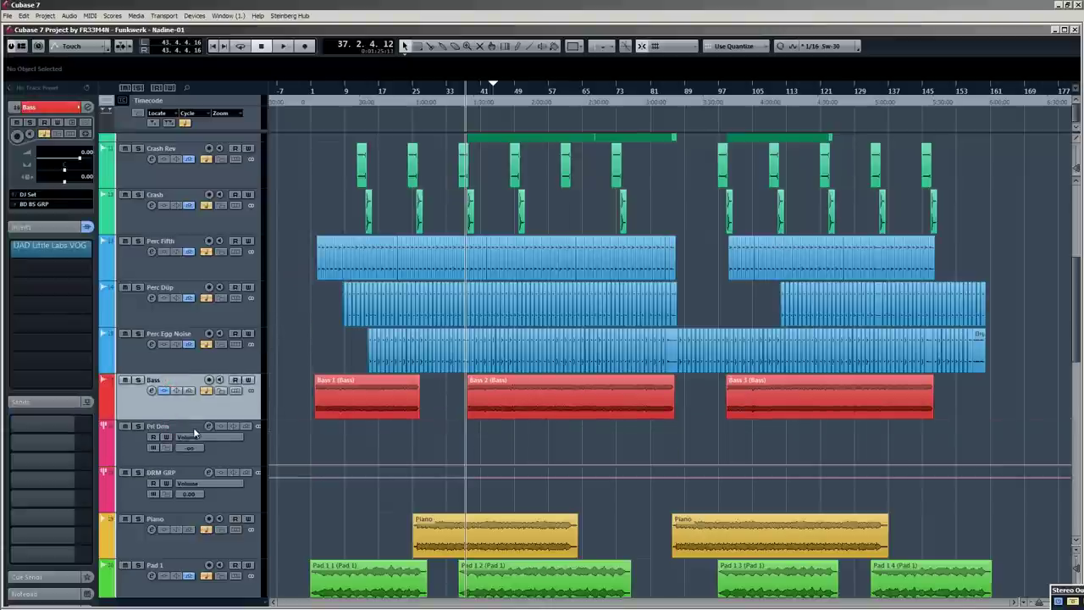
scroll(296, 428, "down", 10)
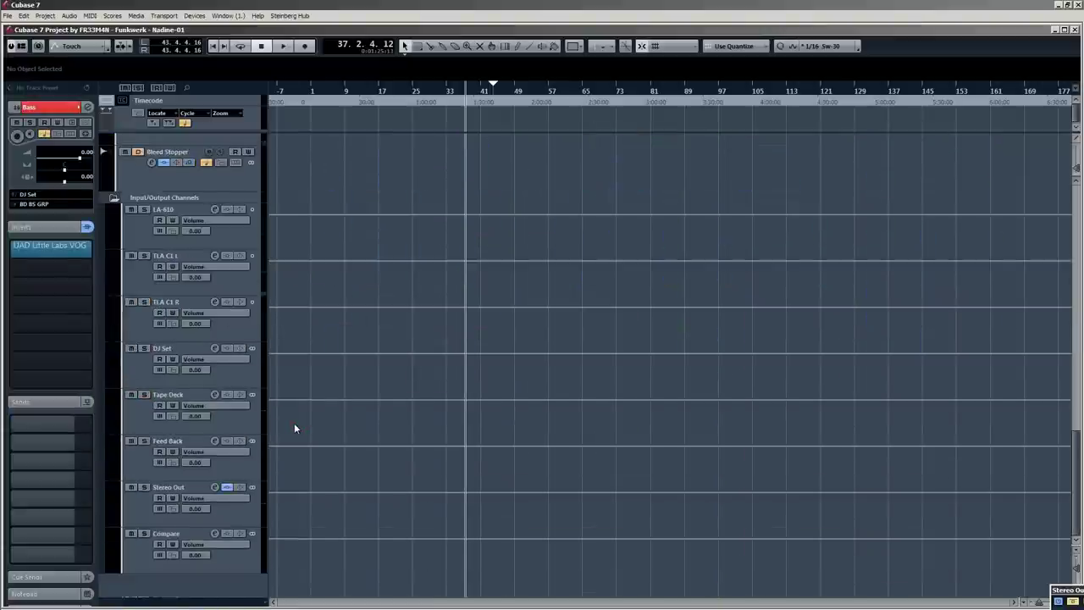
scroll(295, 428, "up", 10)
scroll(295, 429, "down", 5)
scroll(295, 429, "down", 5)
scroll(294, 423, "up", 5)
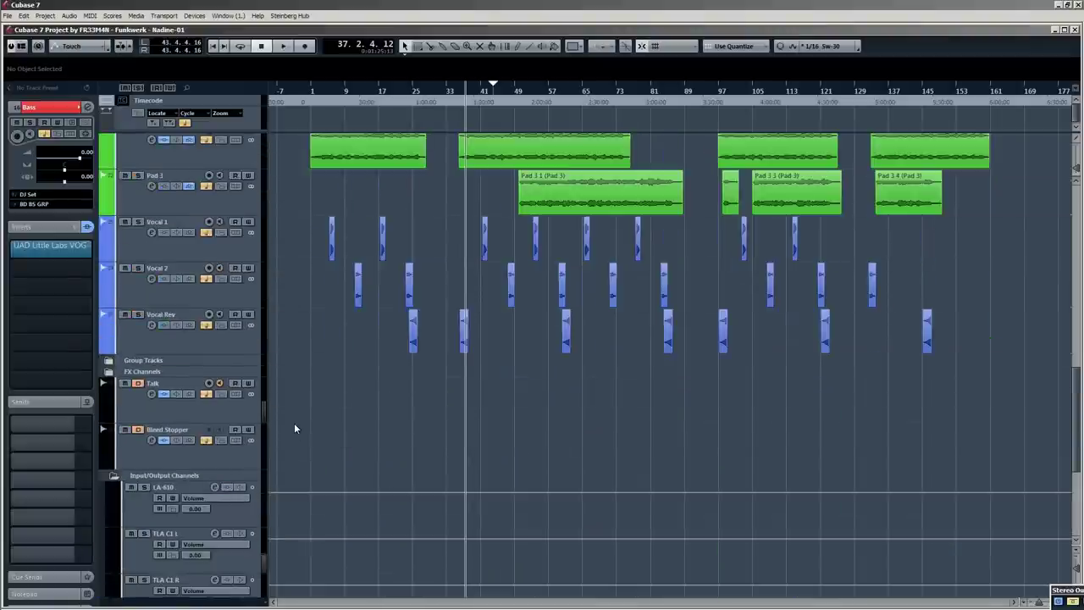
left_click(112, 360)
left_click(185, 371)
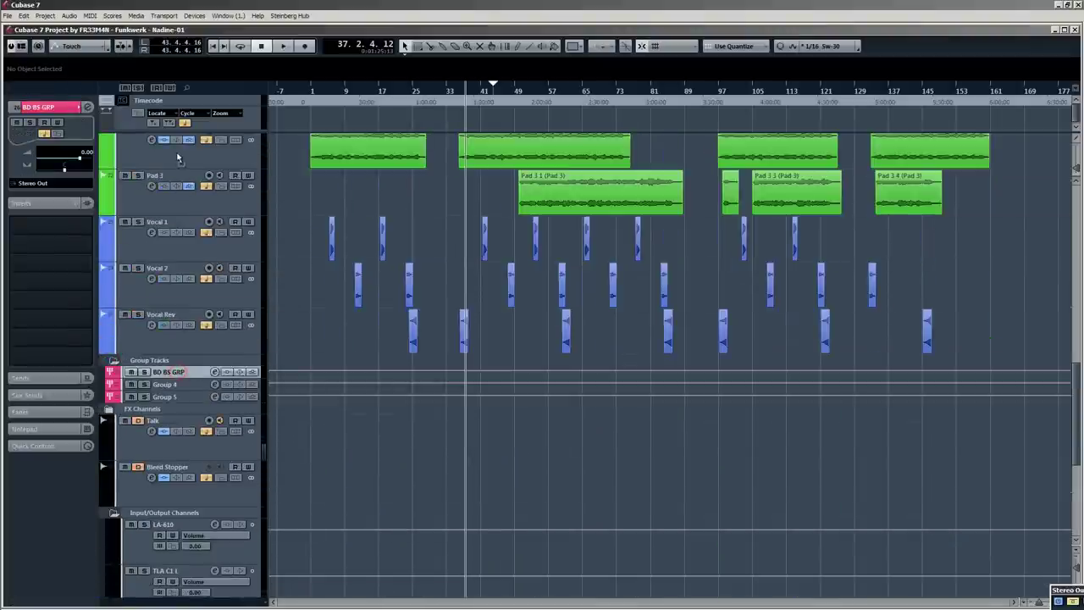
scroll(178, 146, "up", 4)
scroll(177, 146, "up", 7)
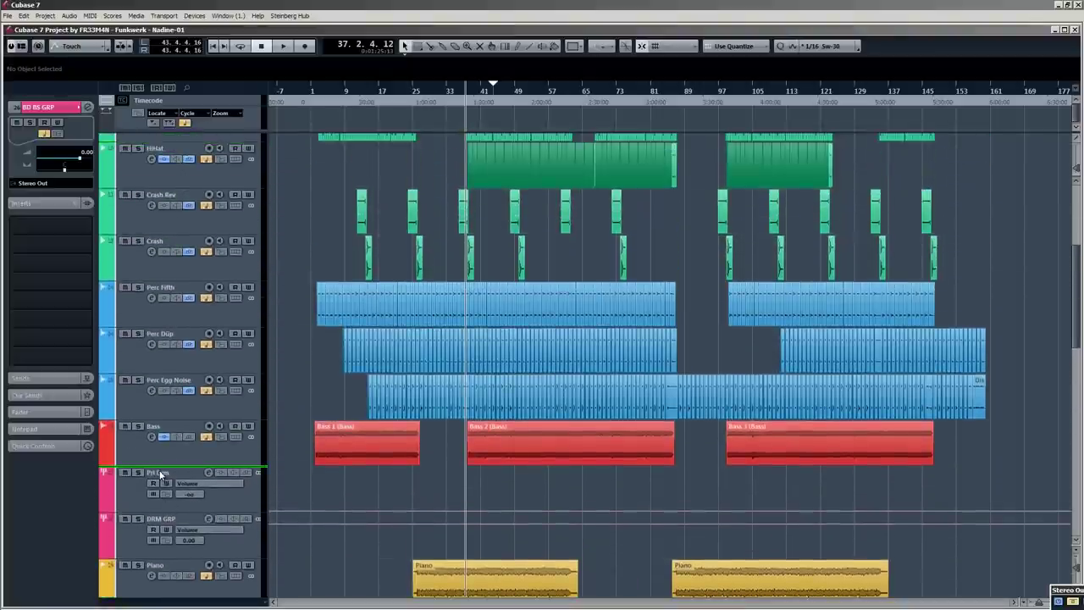
left_click_drag(161, 476, 162, 473)
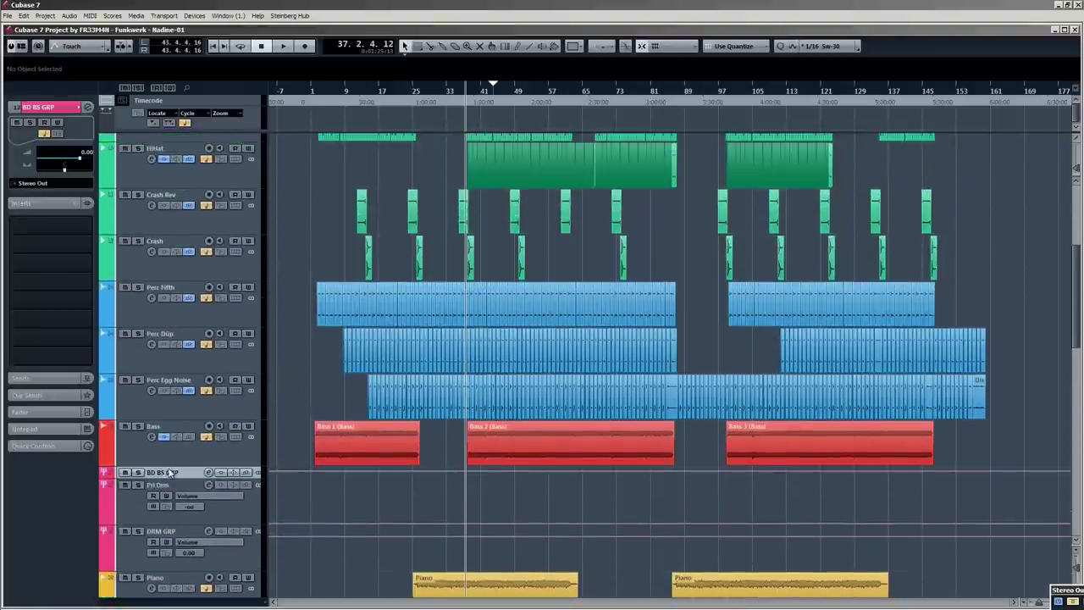
Solo BD BS GRP to check which tracks feed it, route its output to DRM GRP, and unsolo it.
left_click(138, 473)
scroll(275, 345, "up", 6)
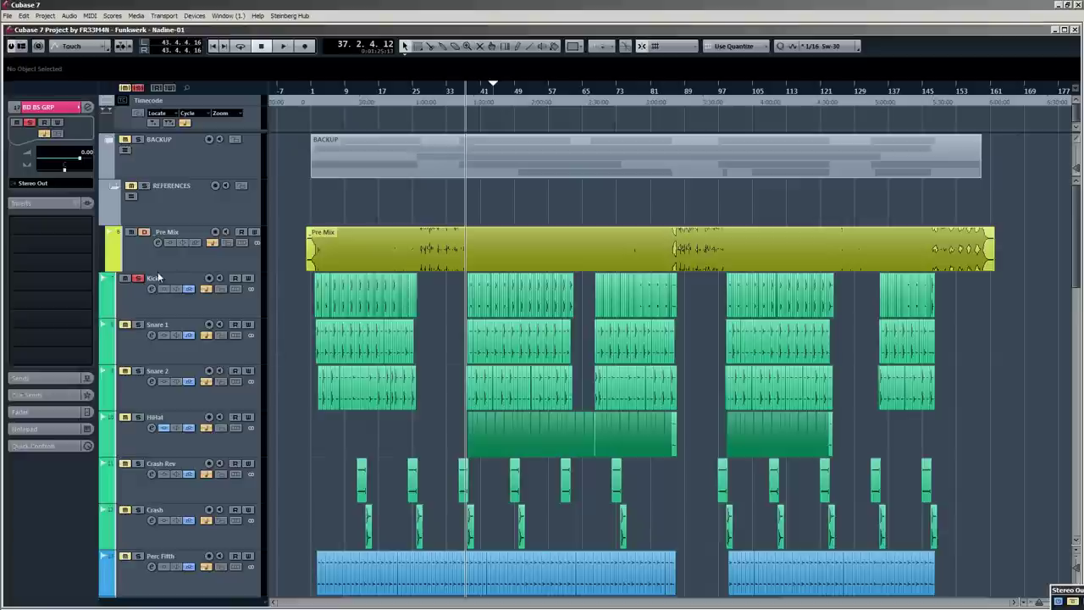
scroll(289, 336, "down", 8)
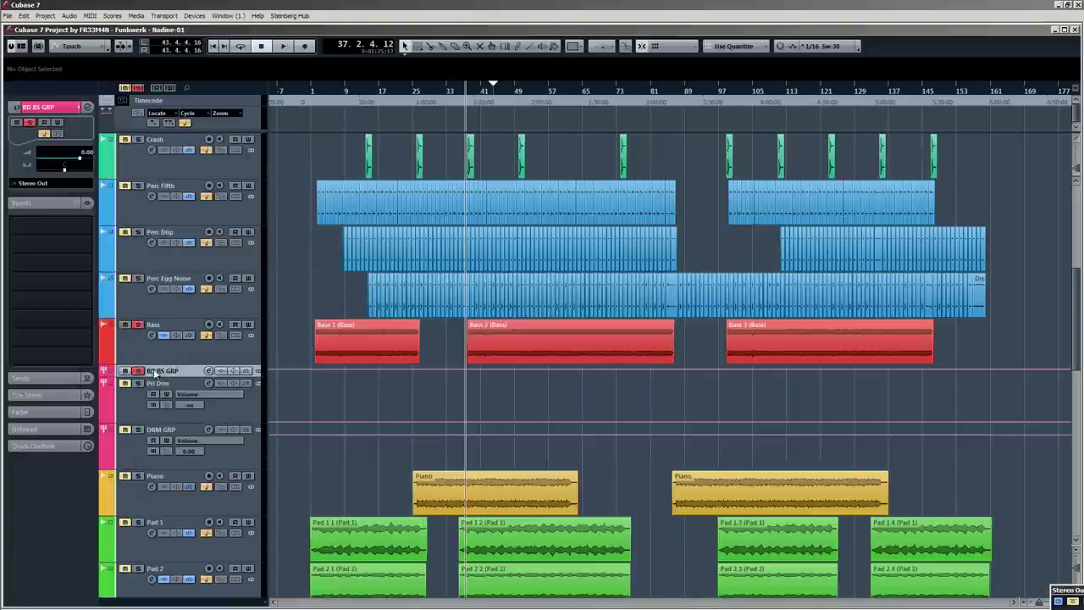
left_click(48, 184)
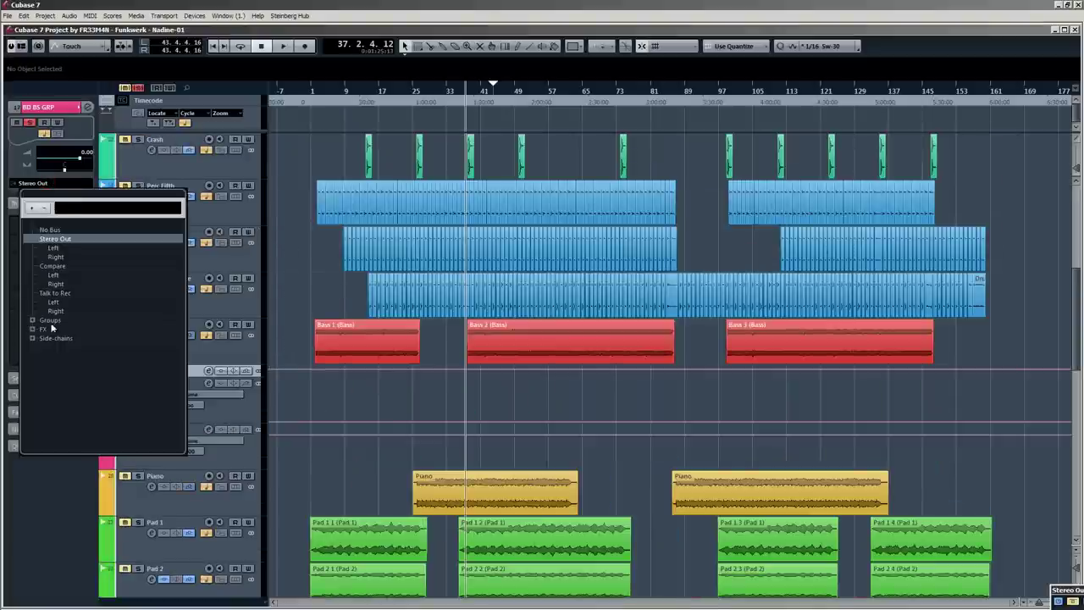
left_click(51, 321)
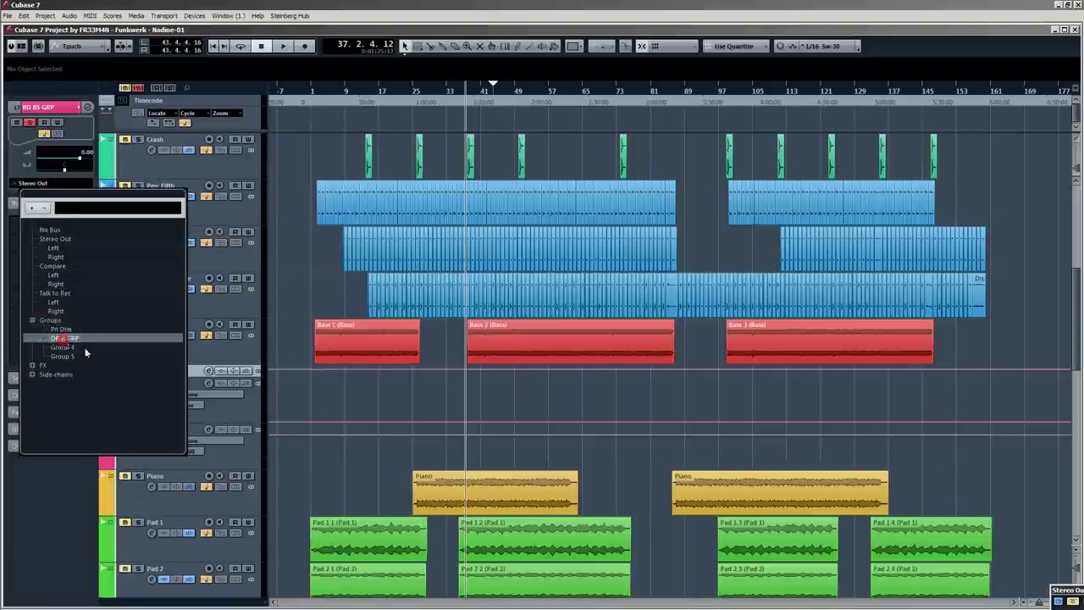
left_click(65, 339)
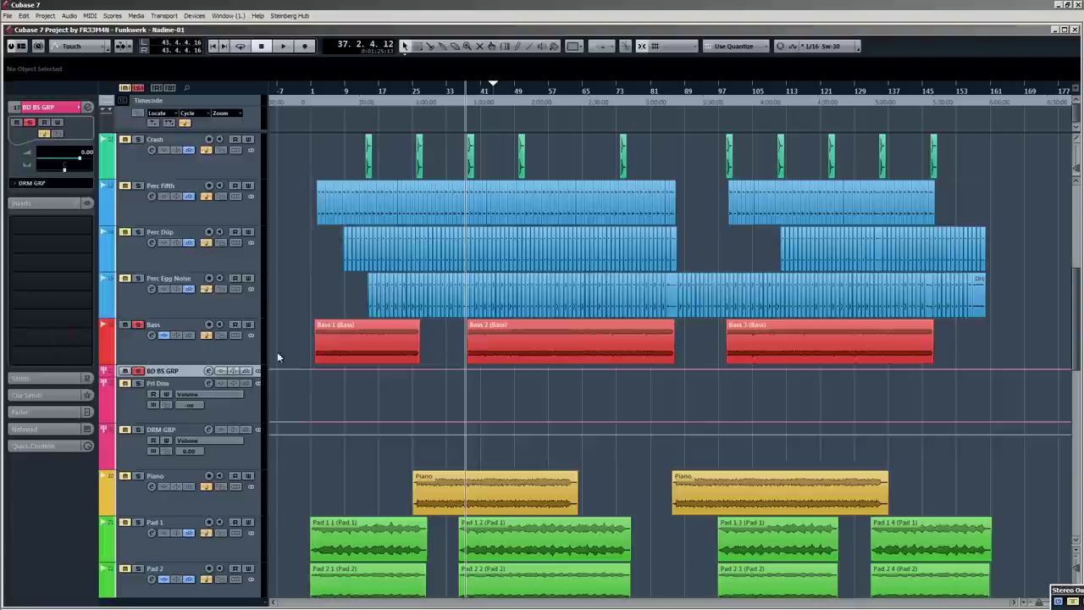
left_click(139, 372)
Add a send to Prl Drm on the BD BS GRP channel in the MixConsole and activate it.
key("F3")
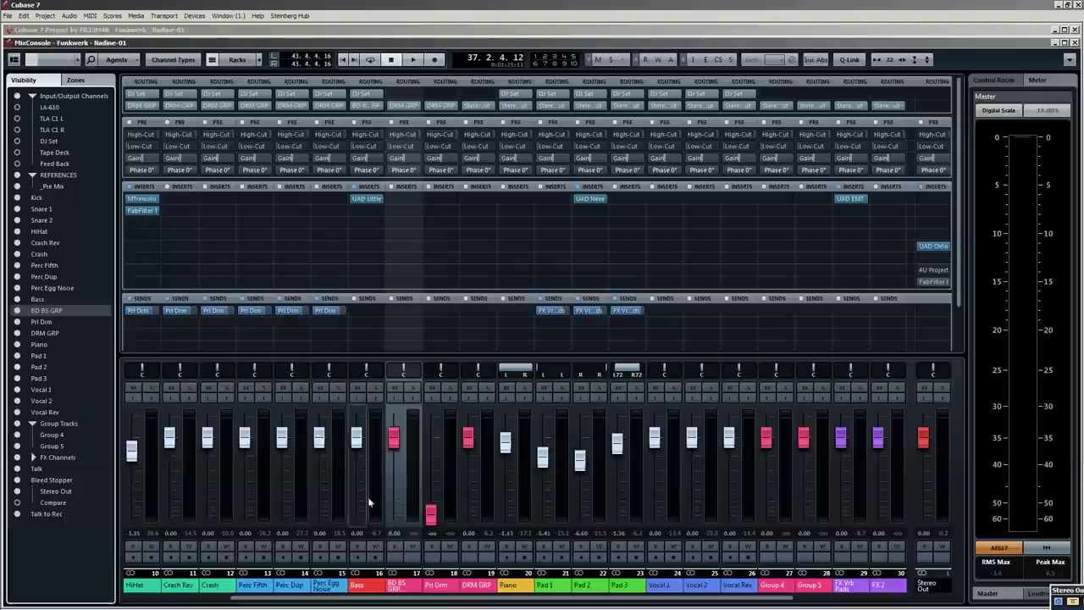
left_click_drag(387, 598, 313, 600)
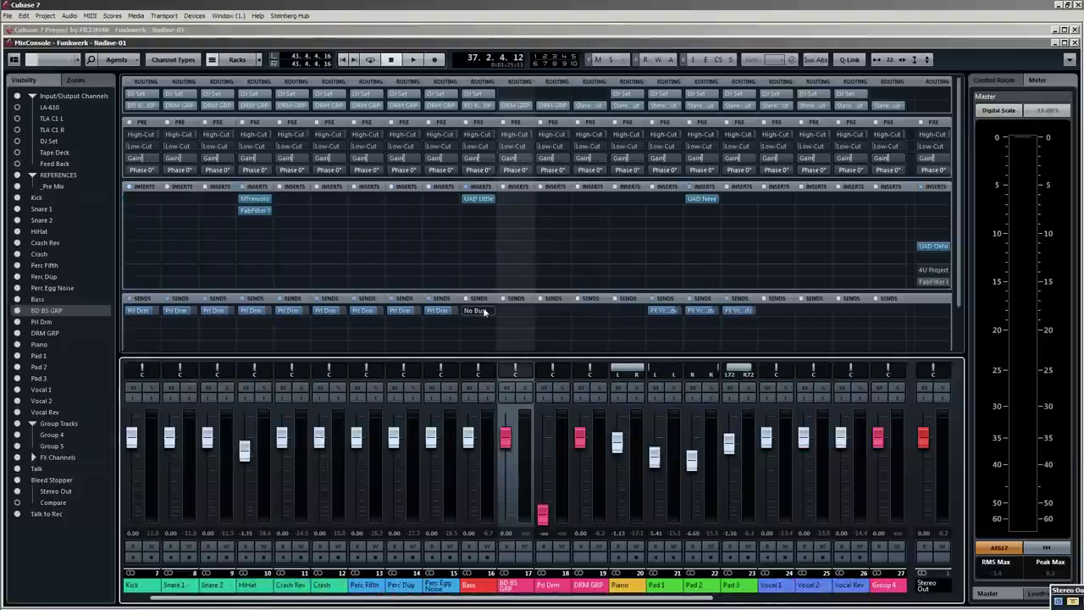
left_click(494, 311)
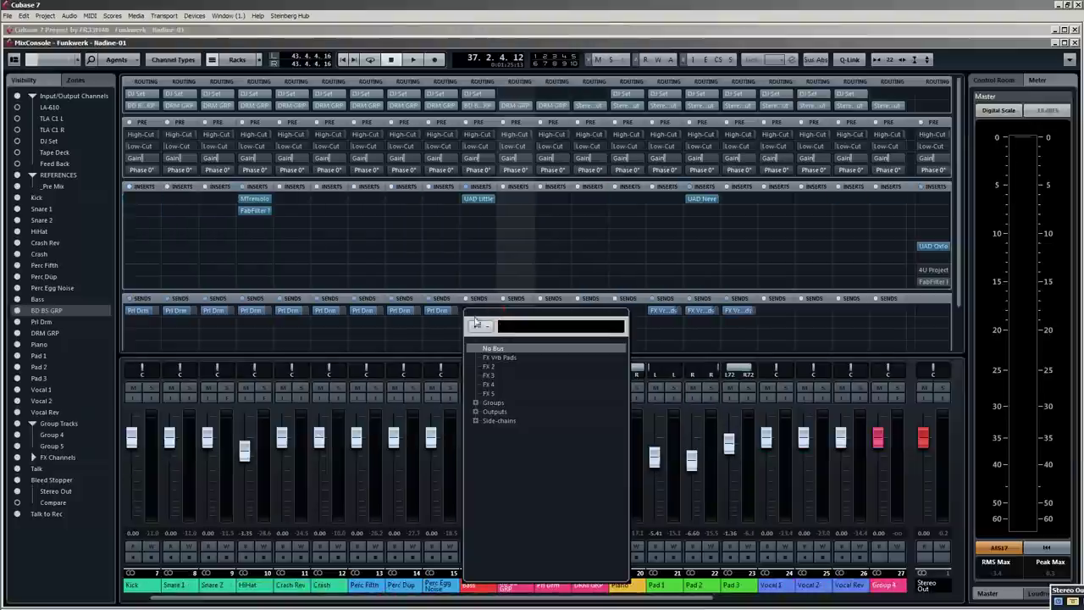
left_click(425, 335)
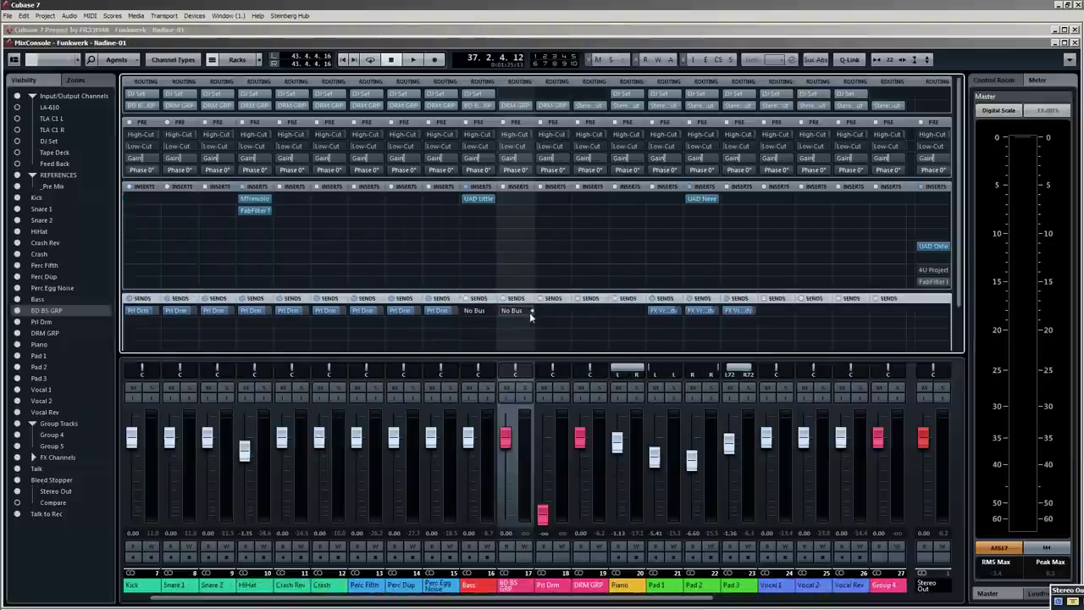
left_click(529, 312)
left_click(513, 403)
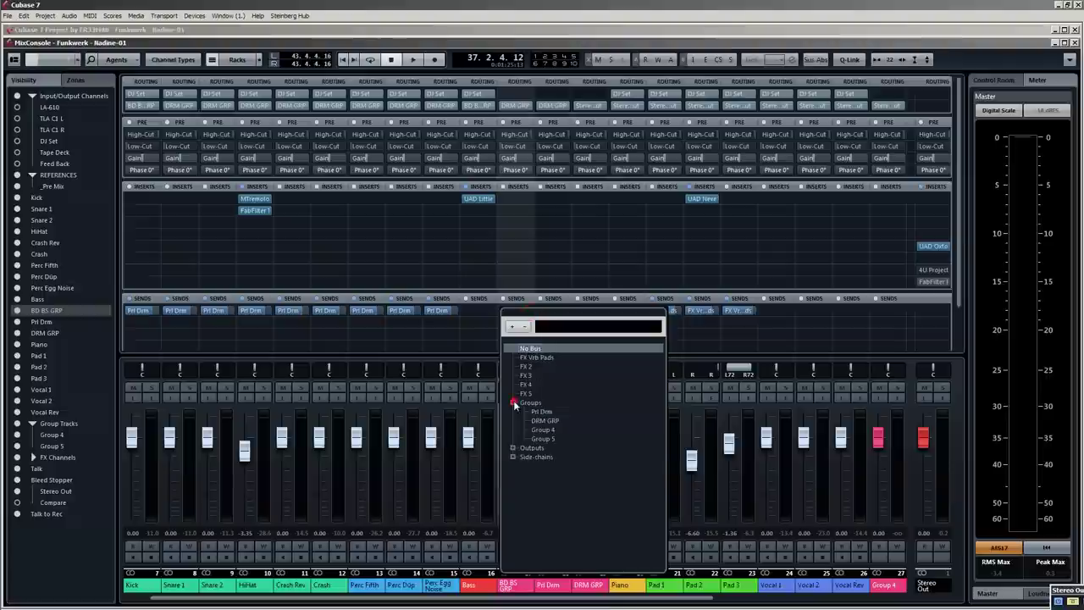
left_click(541, 413)
left_click(502, 310)
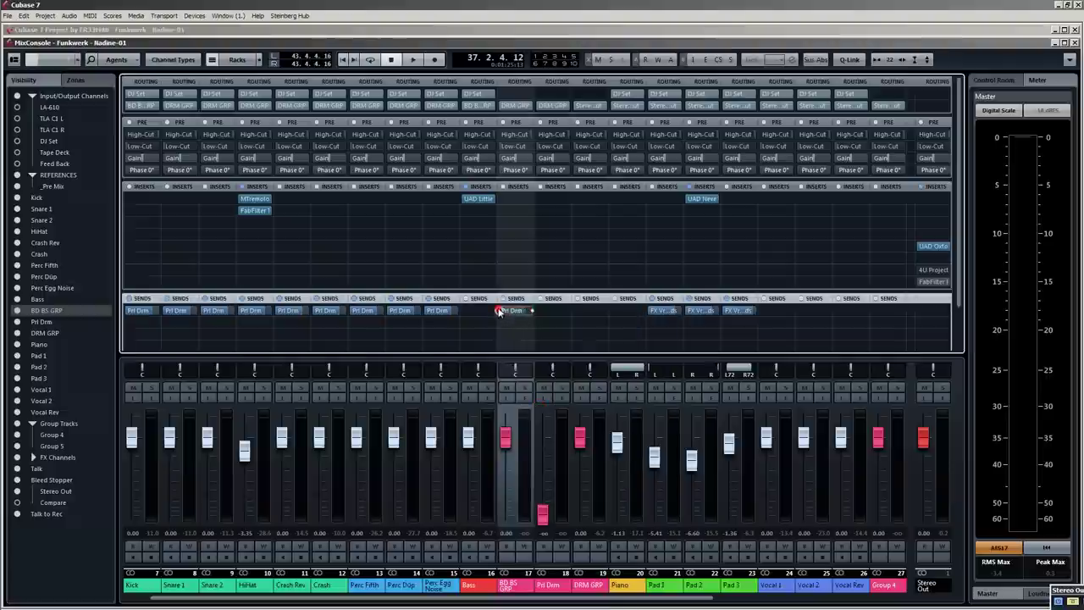
Remove the Kick channel's own Prl Drm send by setting it to No Bus.
scroll(512, 602, "left", 1)
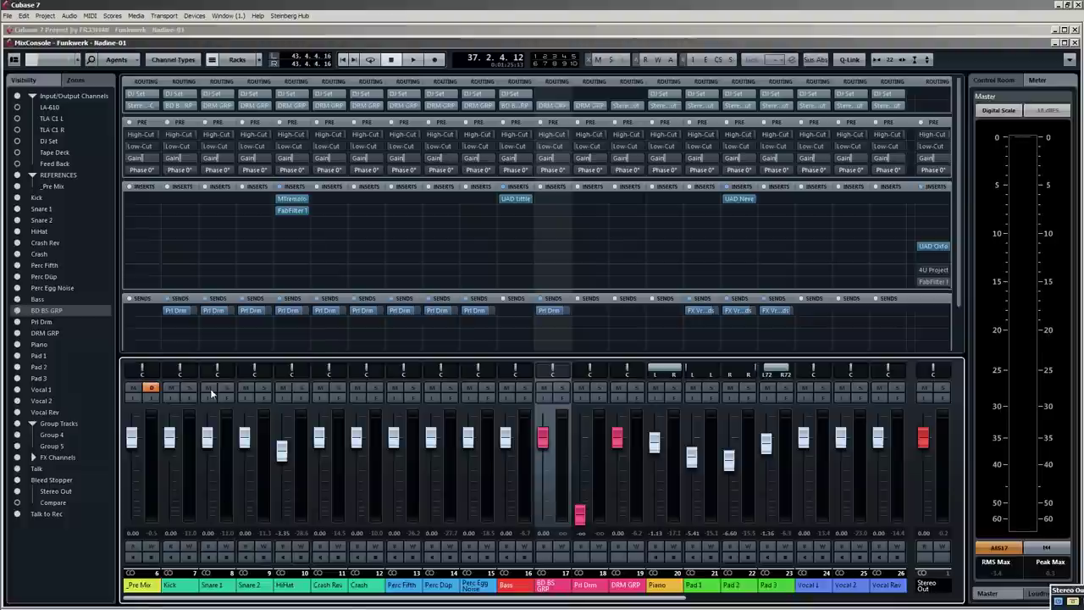
left_click(192, 311)
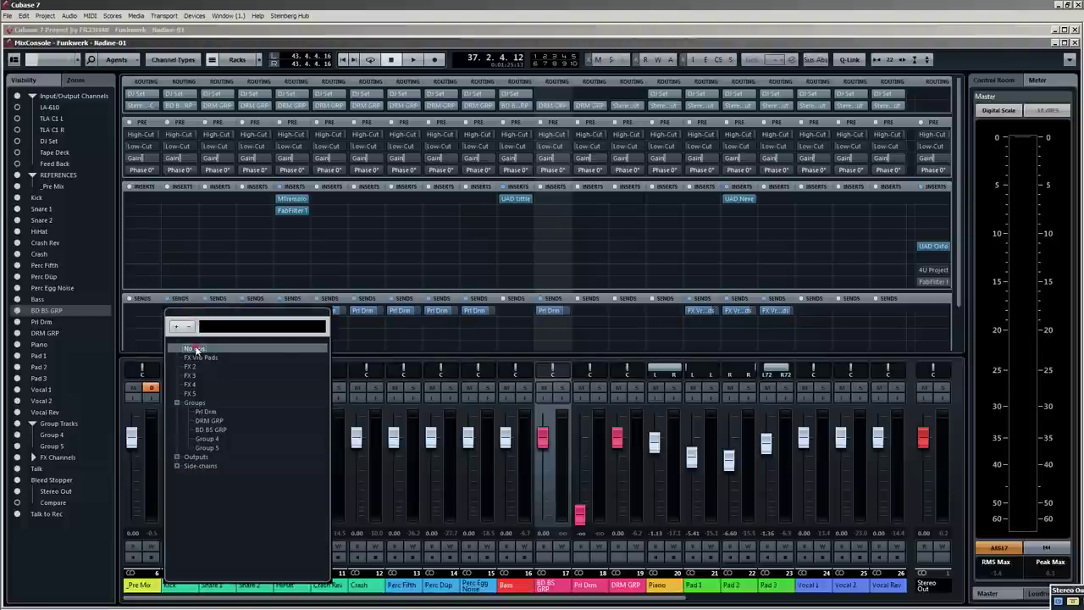
left_click(195, 348)
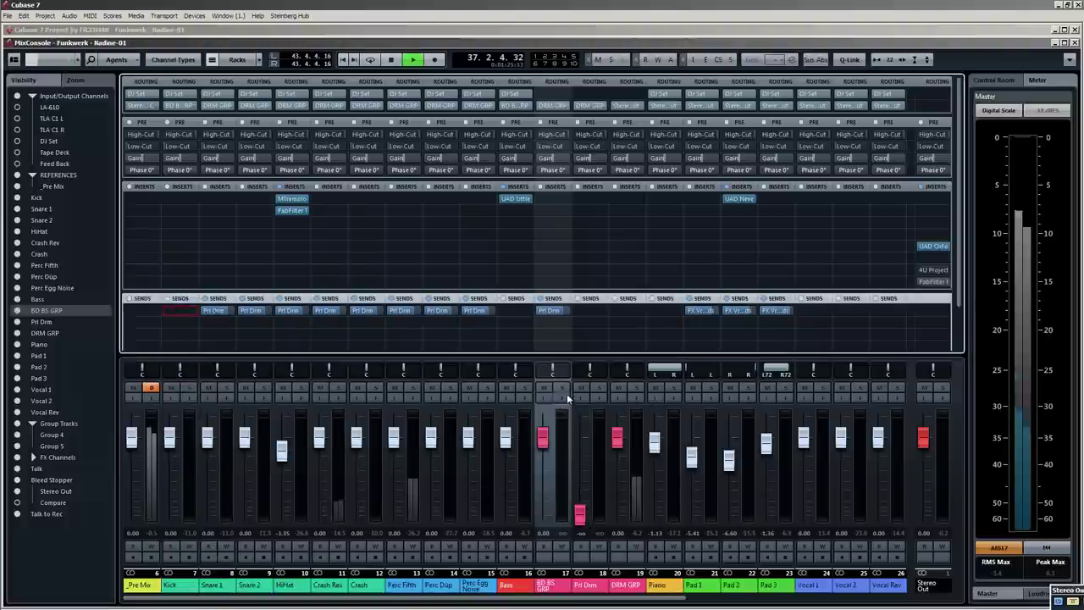
Solo BD BS GRP during playback, check that the Kick track feeds it, clear the solo and stop playback.
key("F3")
left_click(138, 370)
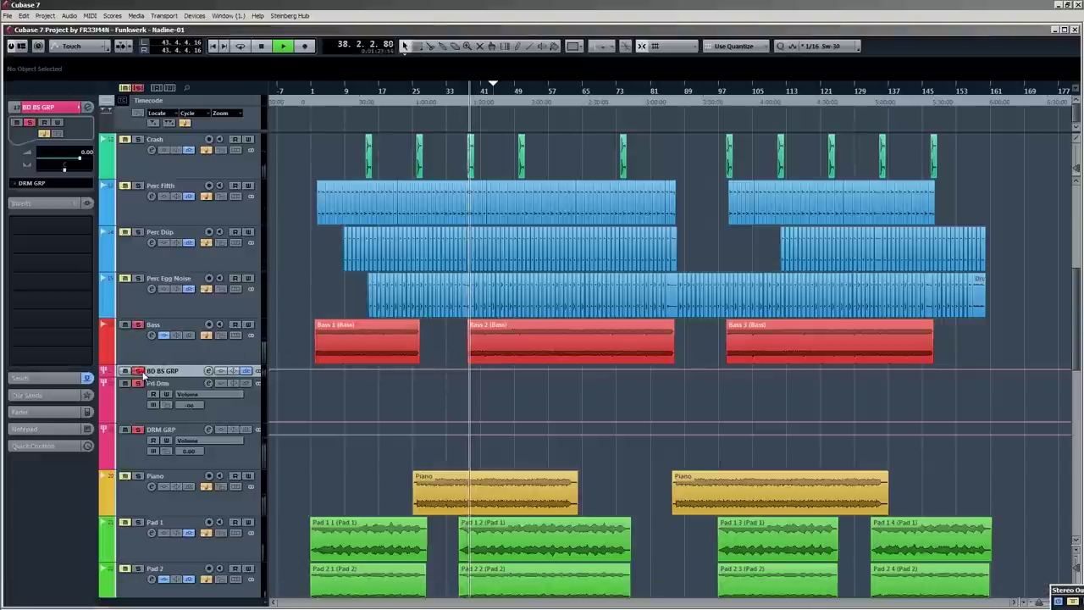
scroll(290, 293, "up", 8)
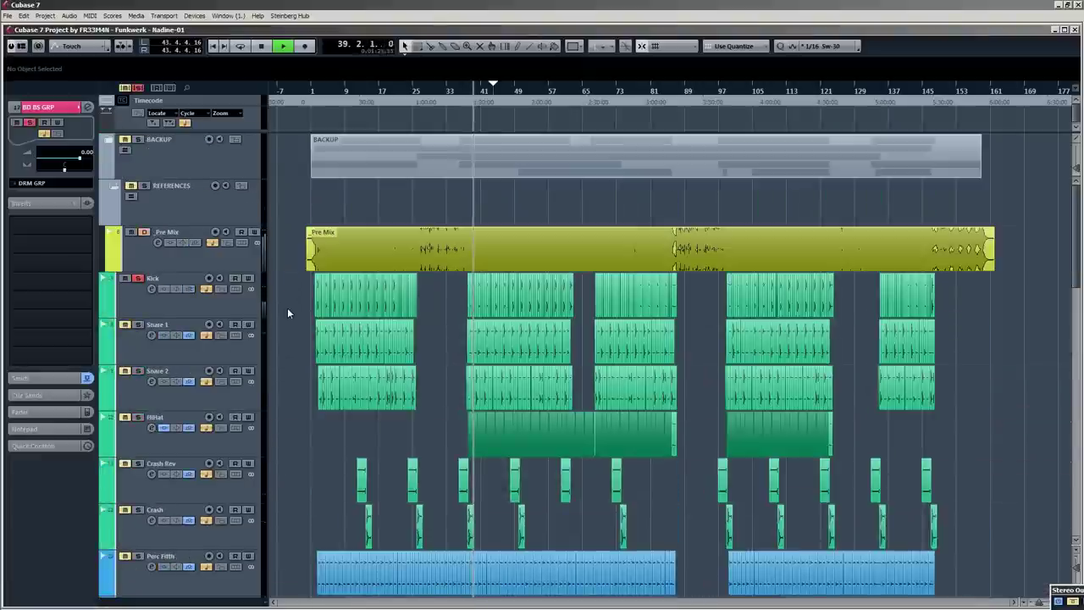
left_click(234, 309)
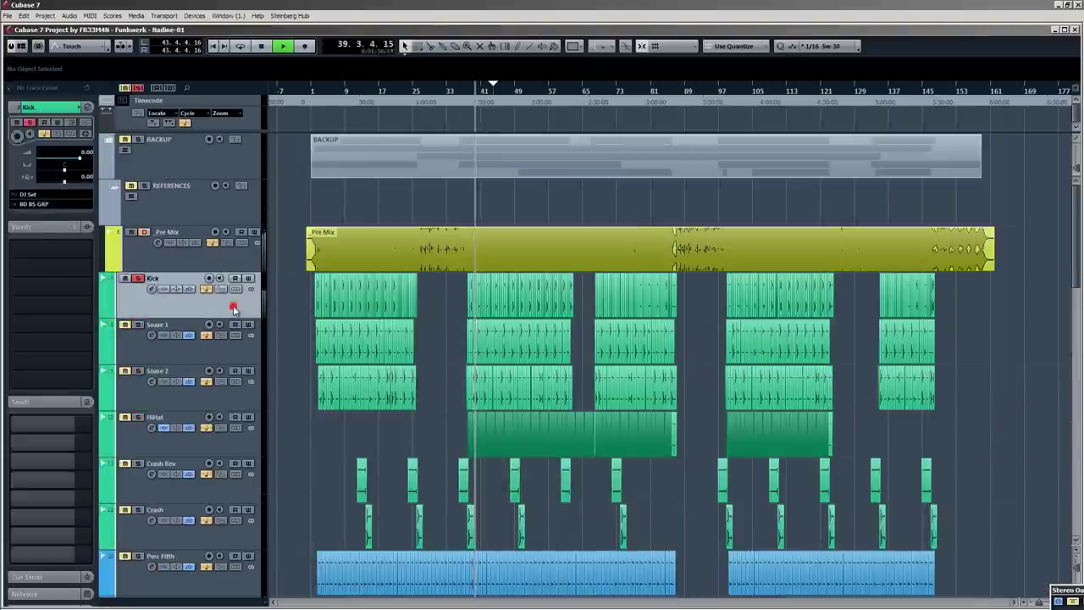
left_click(140, 280)
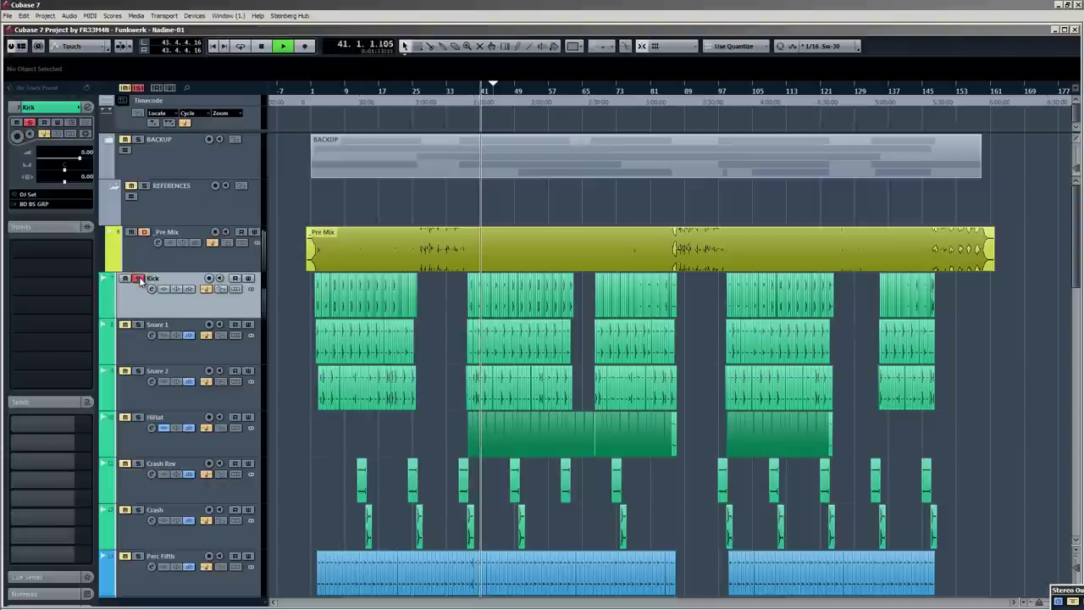
left_click(139, 280)
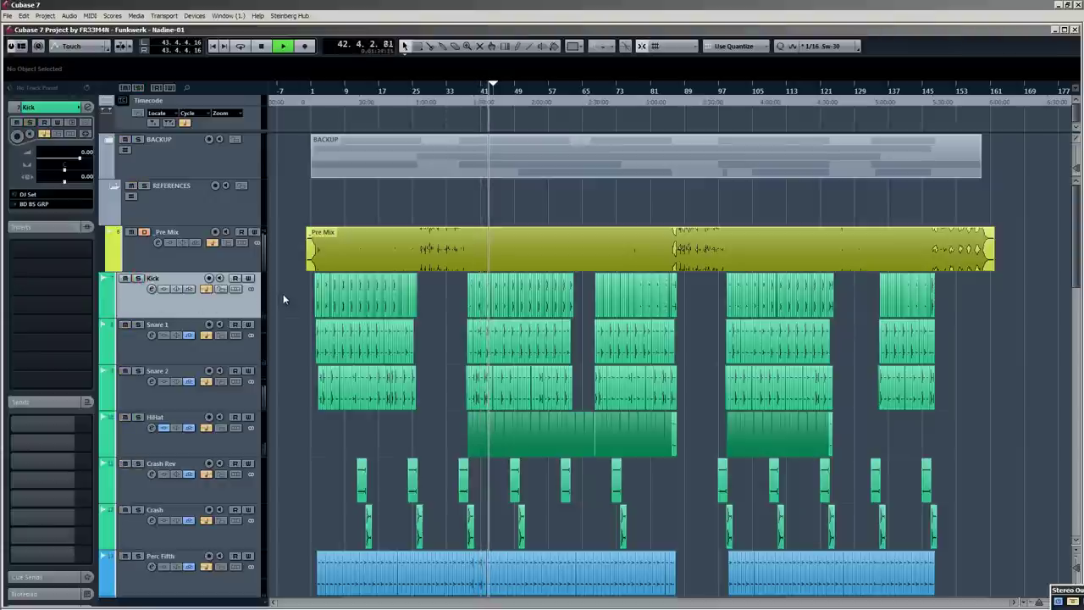
scroll(283, 293, "down", 6)
scroll(283, 295, "up", 6)
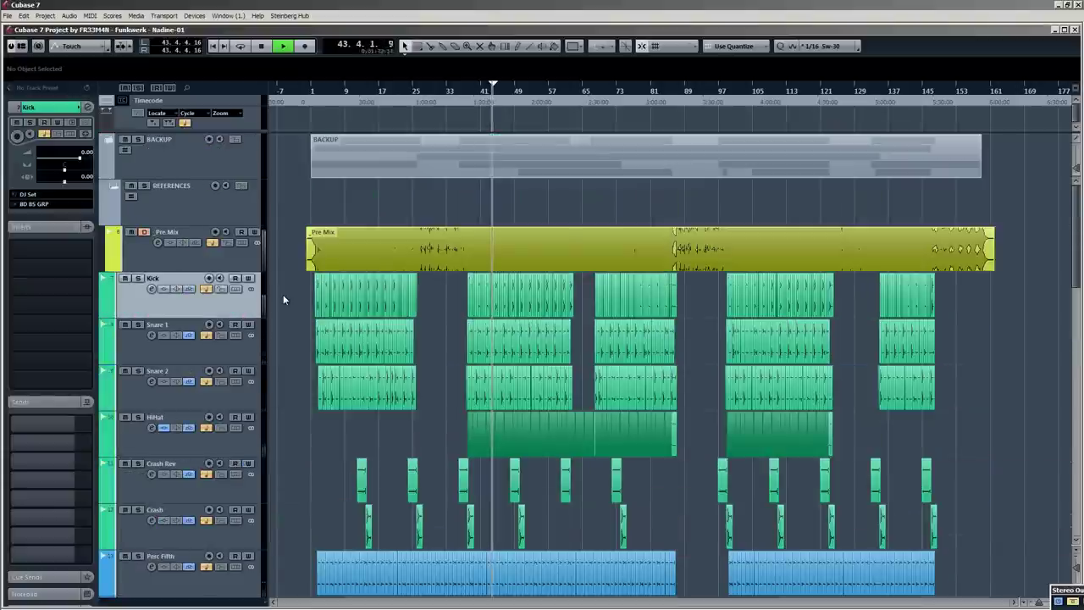
scroll(283, 294, "down", 6)
key("space")
Move the UAD Little Labs VOG insert from the Bass channel to the first insert slot of BD BS GRP and play the mix.
key("F3")
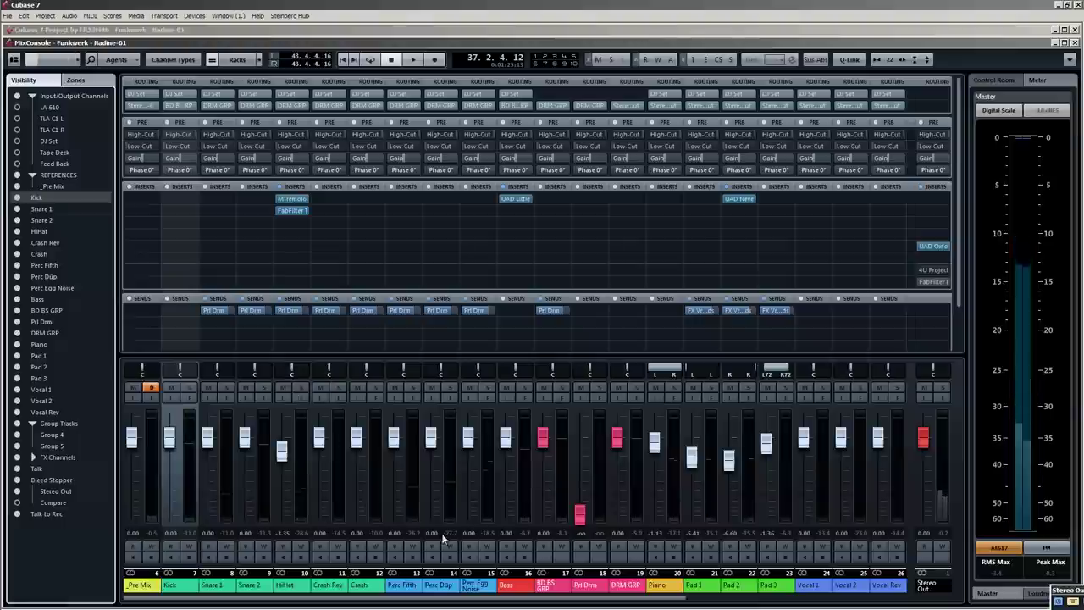
left_click(525, 600)
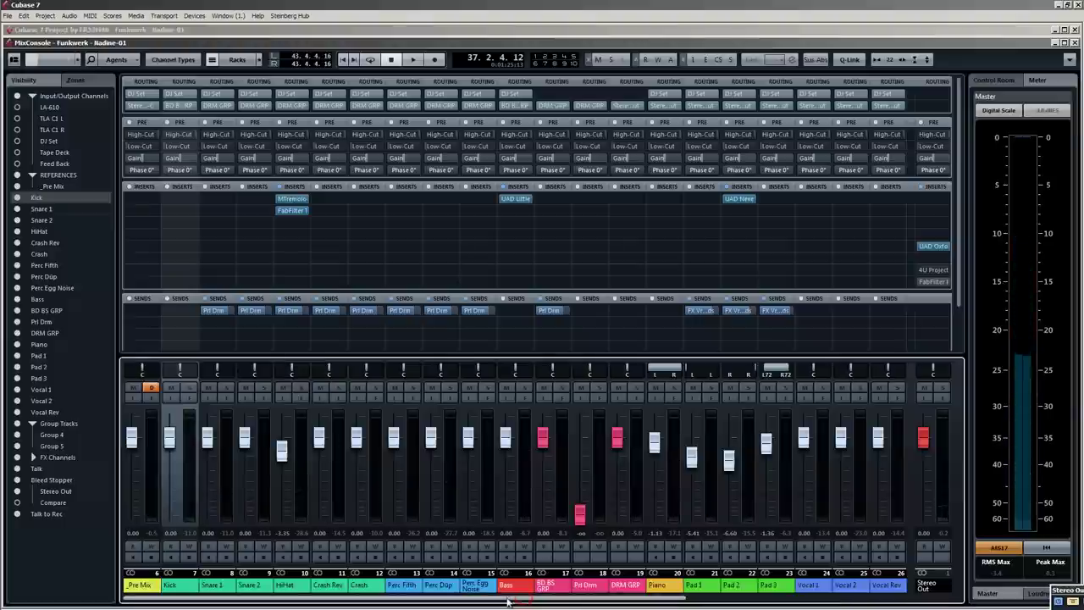
left_click_drag(517, 200, 552, 204)
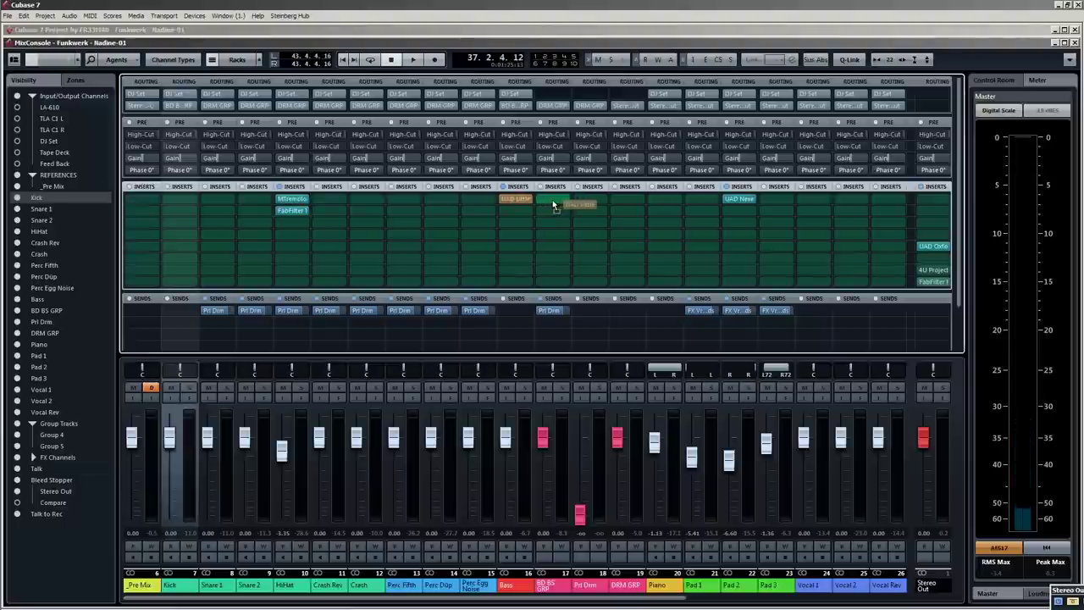
left_click_drag(552, 203, 553, 199)
key("space")
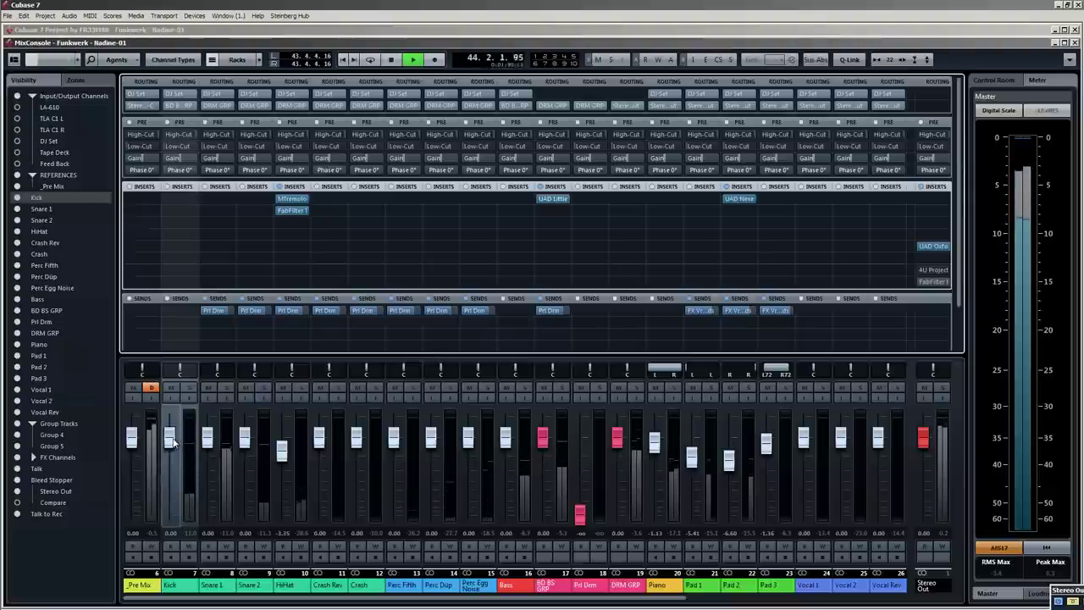
Insert Cytomic's The Glue in the second insert slot of BD BS GRP and place its window beside the inserts.
left_click(537, 199)
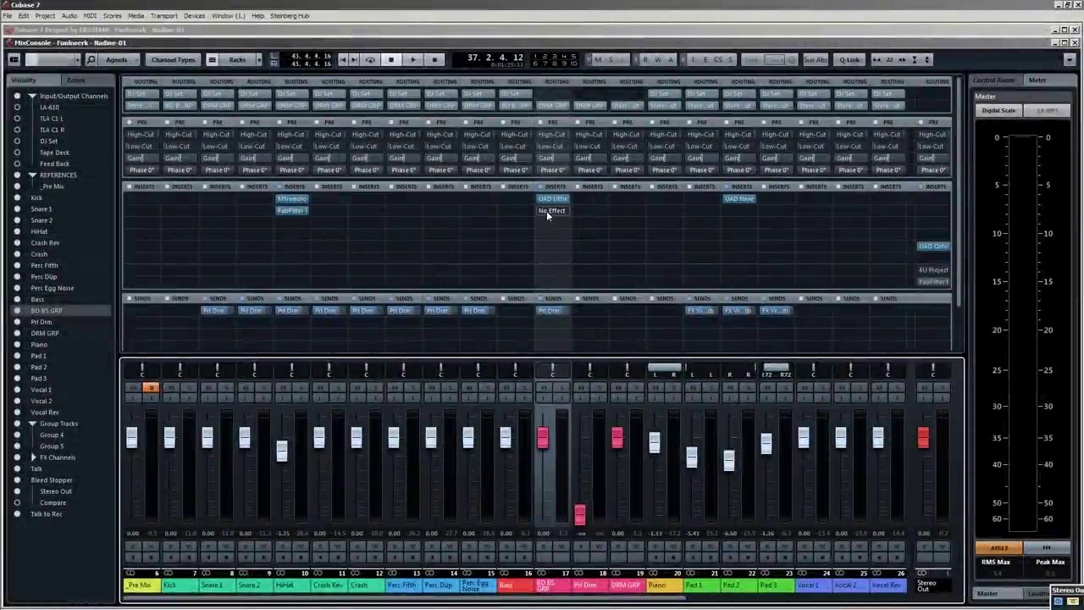
left_click(562, 212)
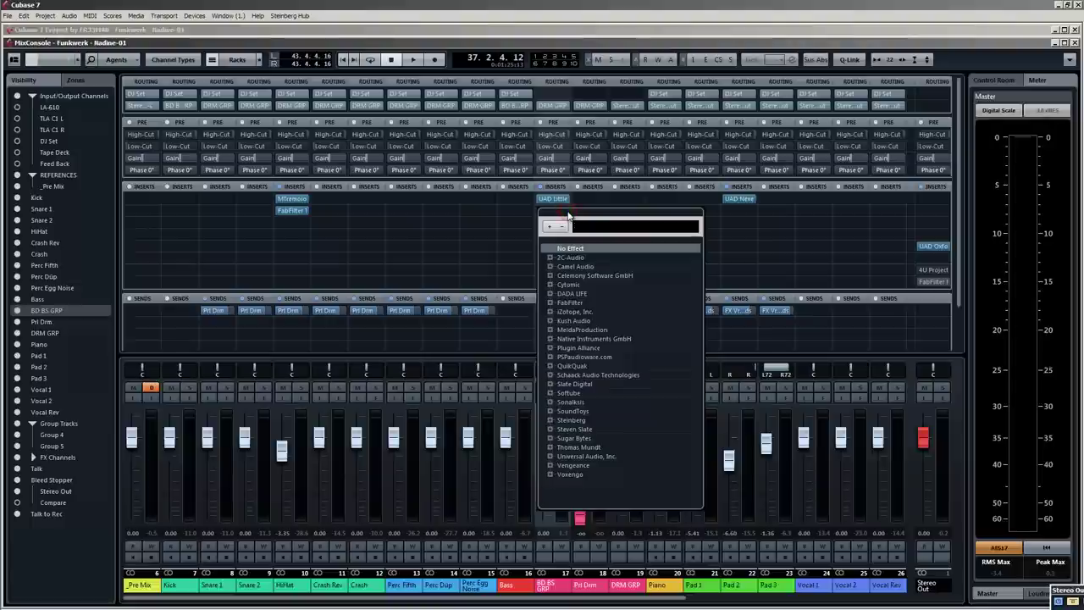
left_click(568, 285)
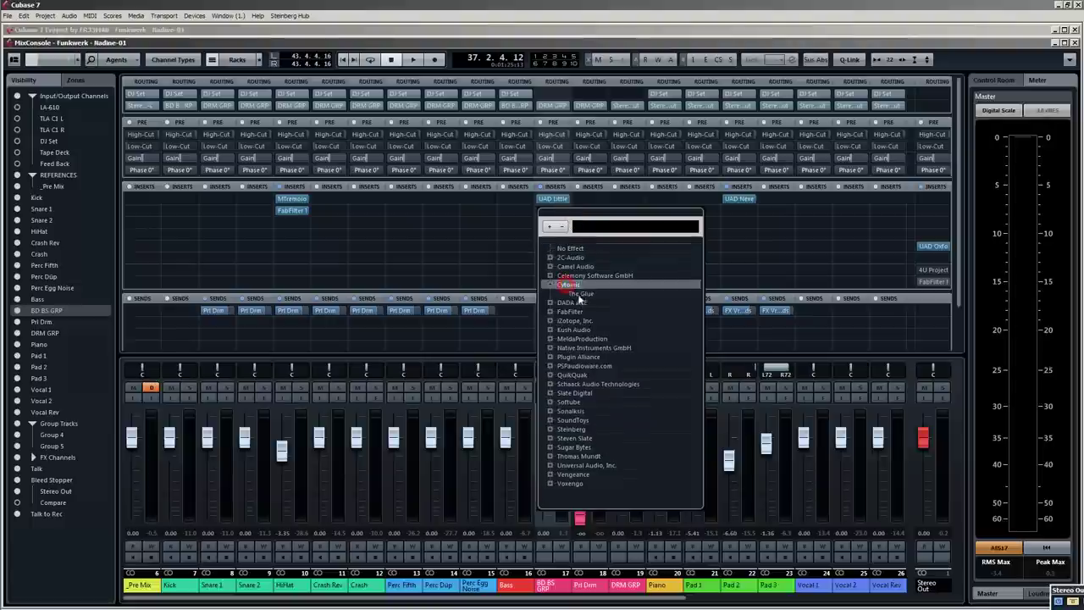
left_click(583, 295)
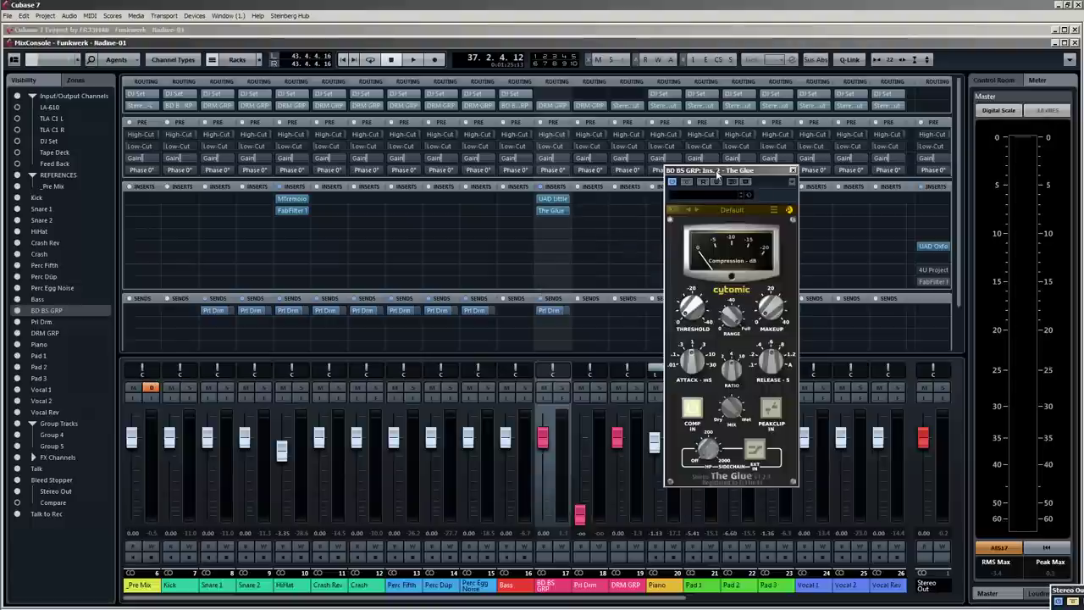
left_click_drag(717, 173, 653, 188)
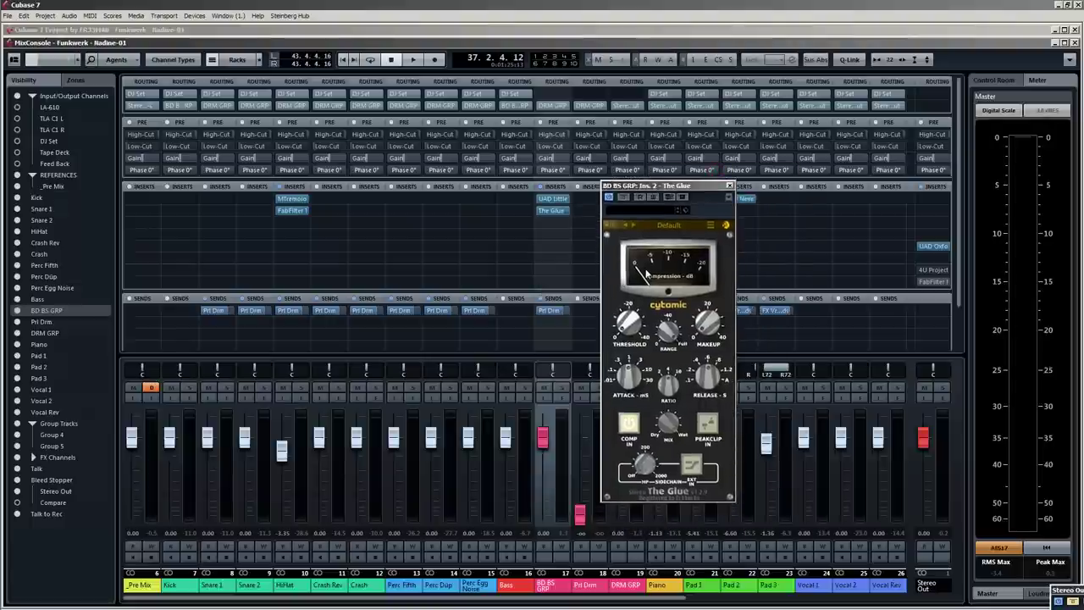
Solo BD BS GRP and lower The Glue's threshold during playback to compress the group.
key("s")
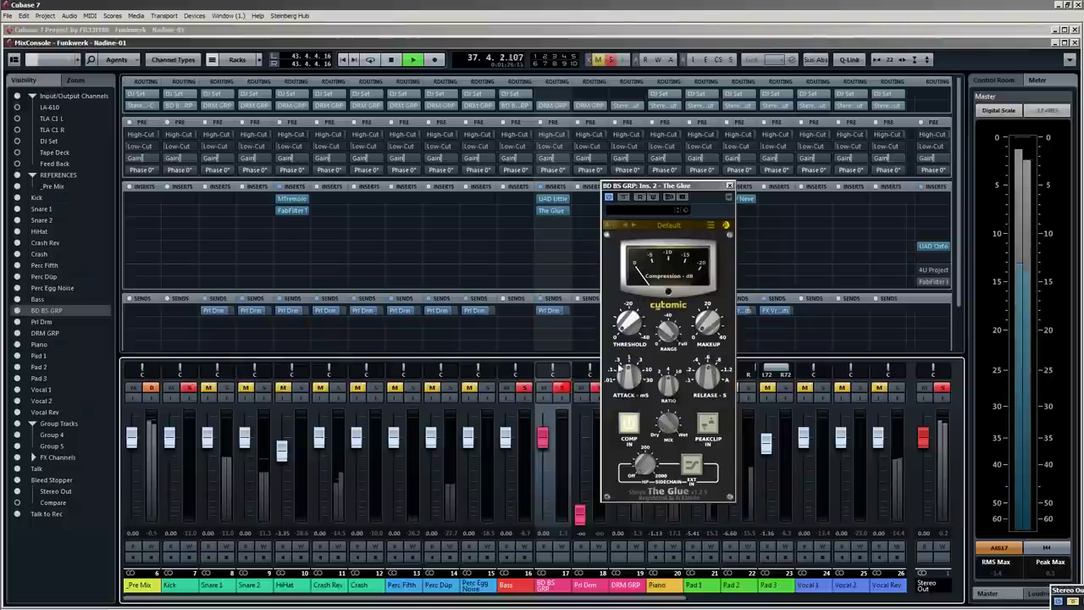
left_click_drag(627, 320, 633, 261)
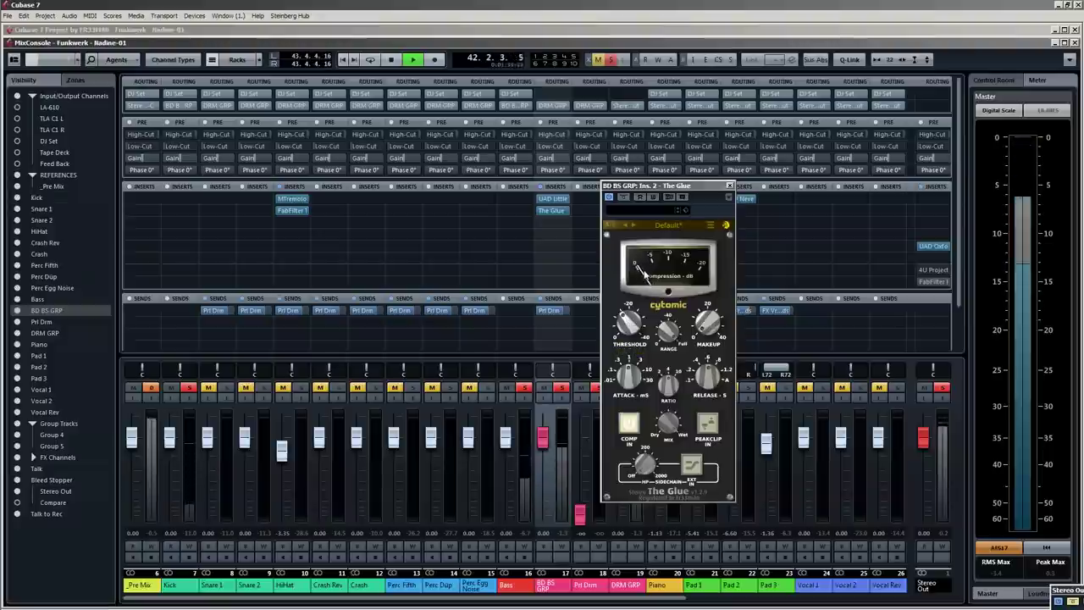
key("space")
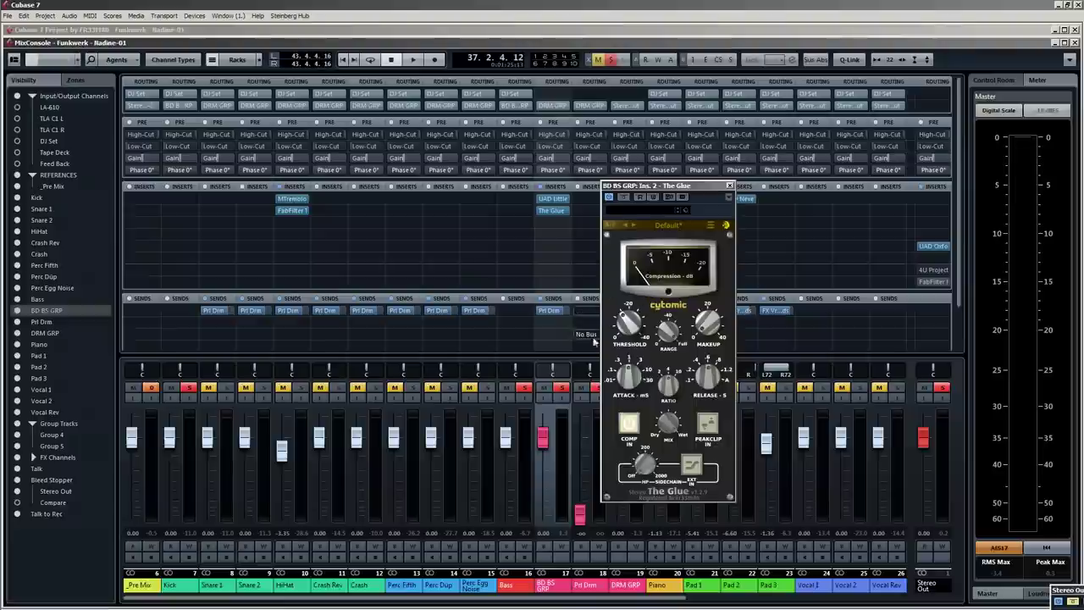
Adjust The Glue's attack and set its threshold to about -15 dB, close the plug-in window and stop playback.
mouse_move(616, 324)
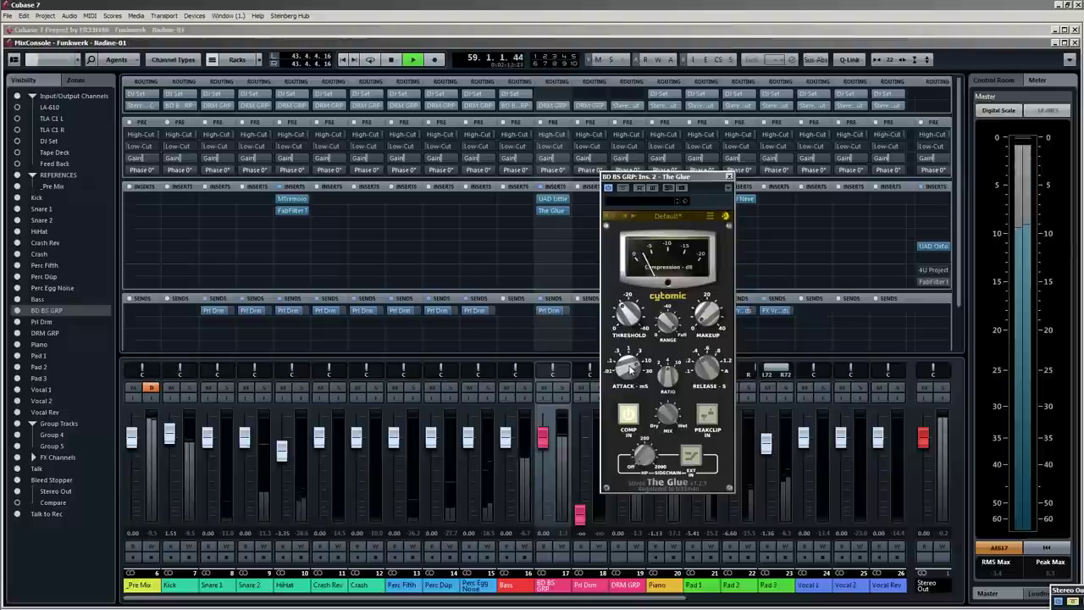
left_click_drag(631, 370, 630, 380)
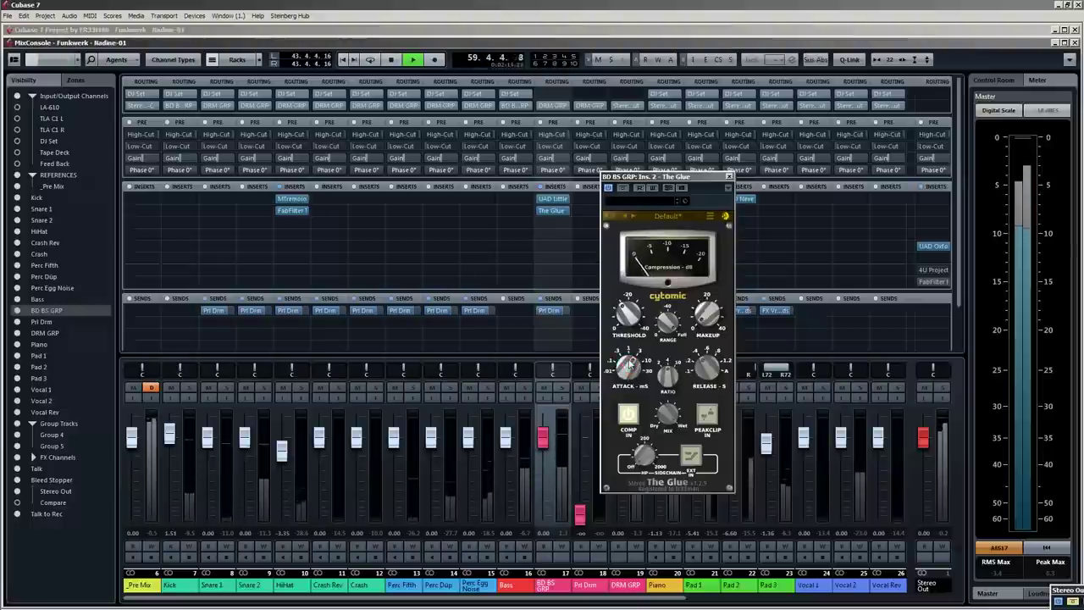
left_click_drag(631, 316, 629, 327)
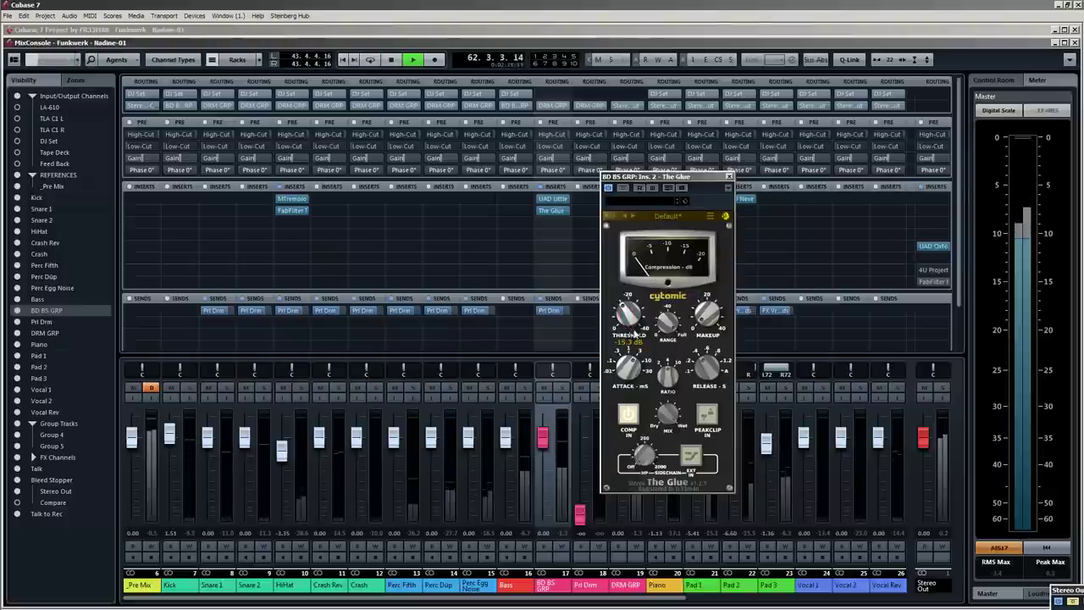
left_click(731, 178)
key("space")
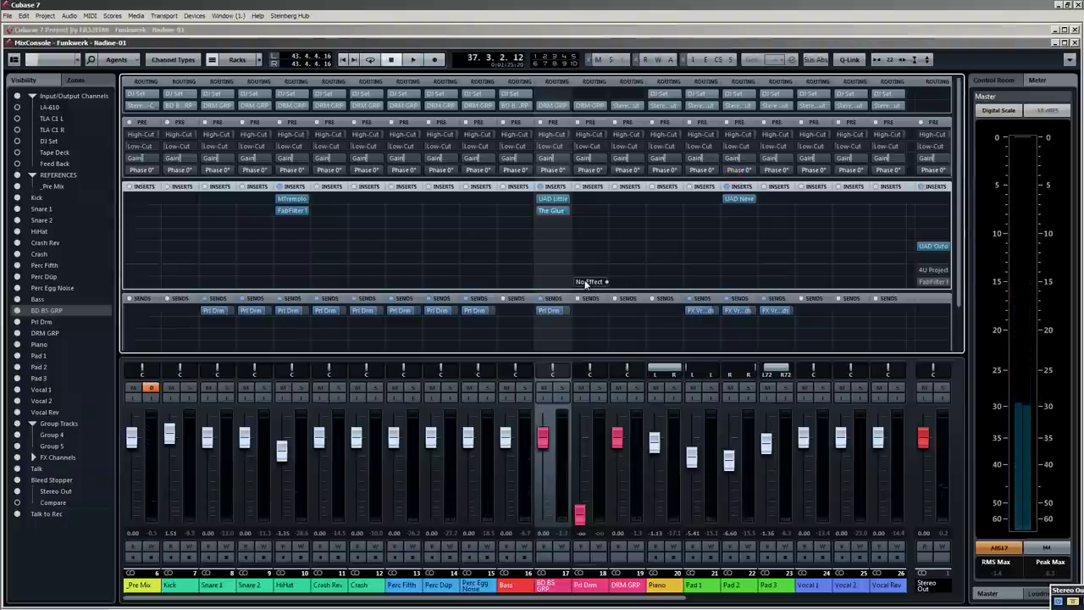
Insert Thomas Mundt's LoudMax64 in the third insert slot of BD BS GRP and place its window beside The Glue.
key("F3")
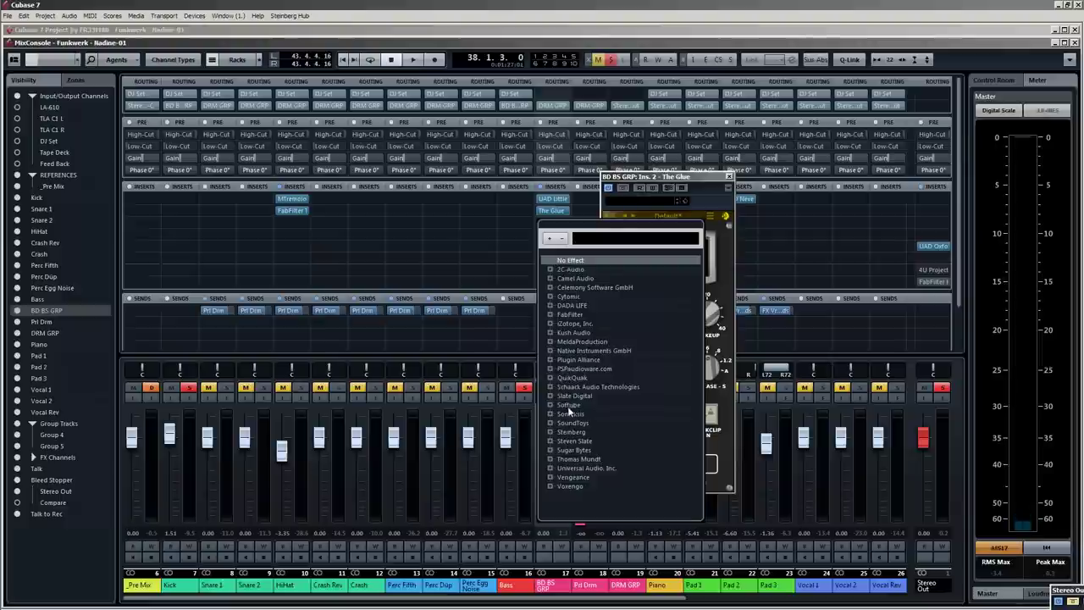
left_click(569, 459)
double_click(577, 469)
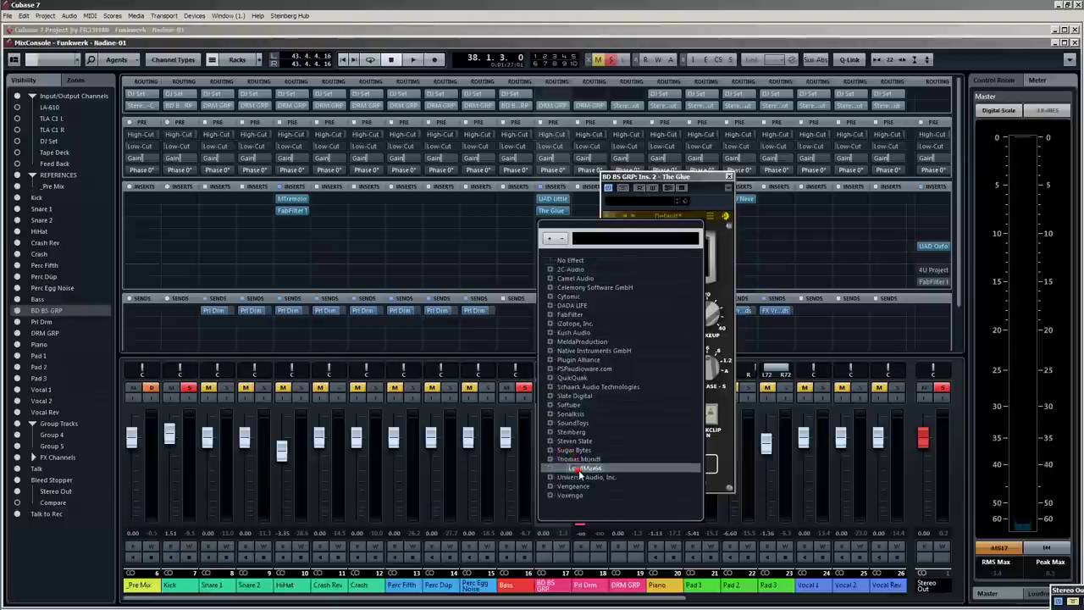
left_click_drag(496, 260, 434, 204)
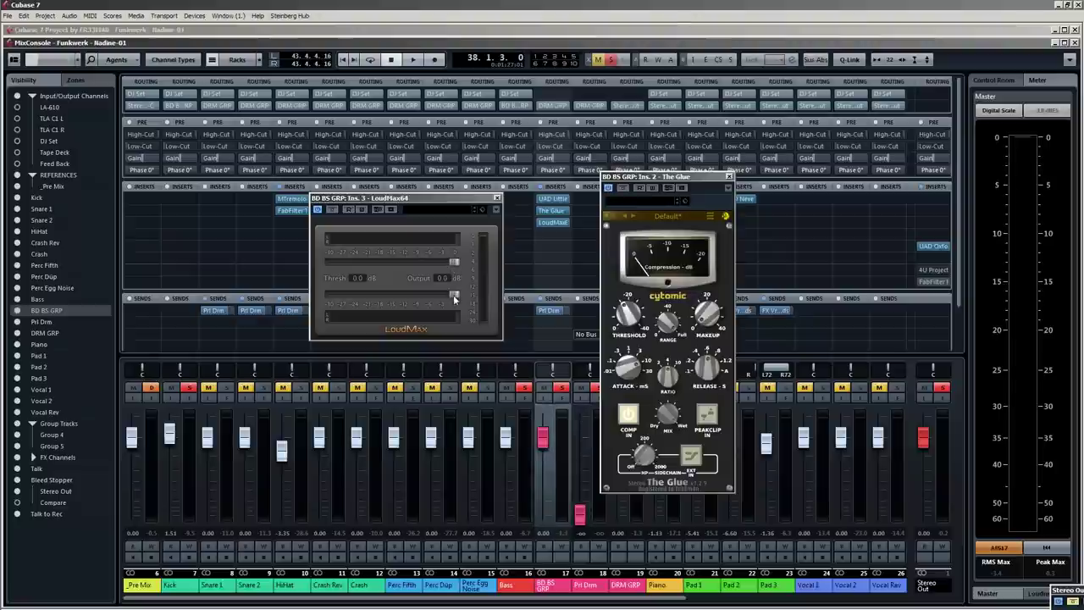
Set LoudMax's threshold to -12.0 dB and its output to -11.0 dB during playback.
left_click_drag(455, 262, 405, 261)
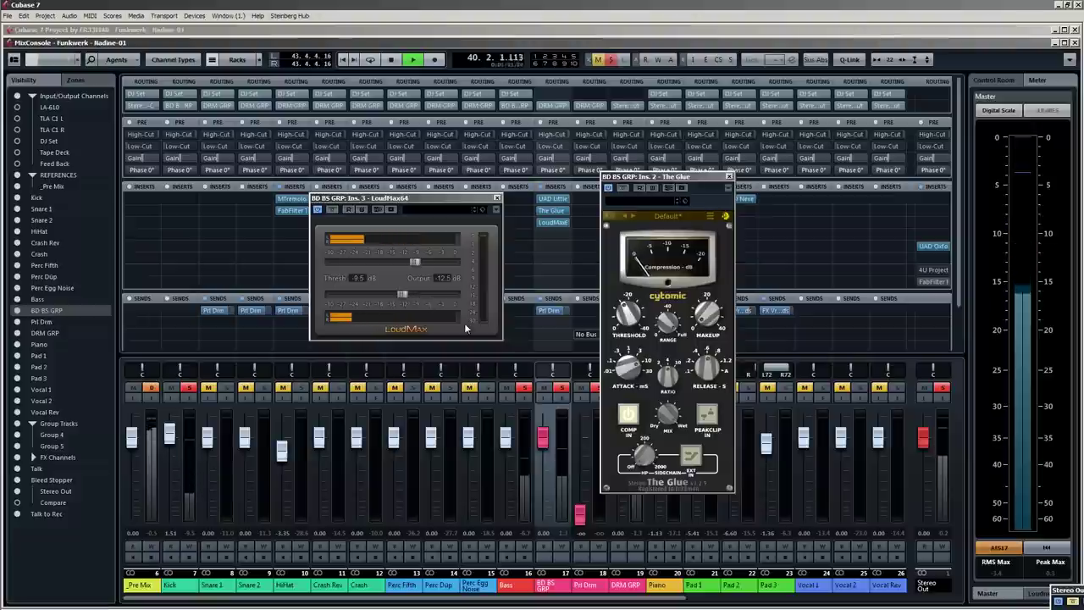
left_click_drag(416, 265, 408, 263)
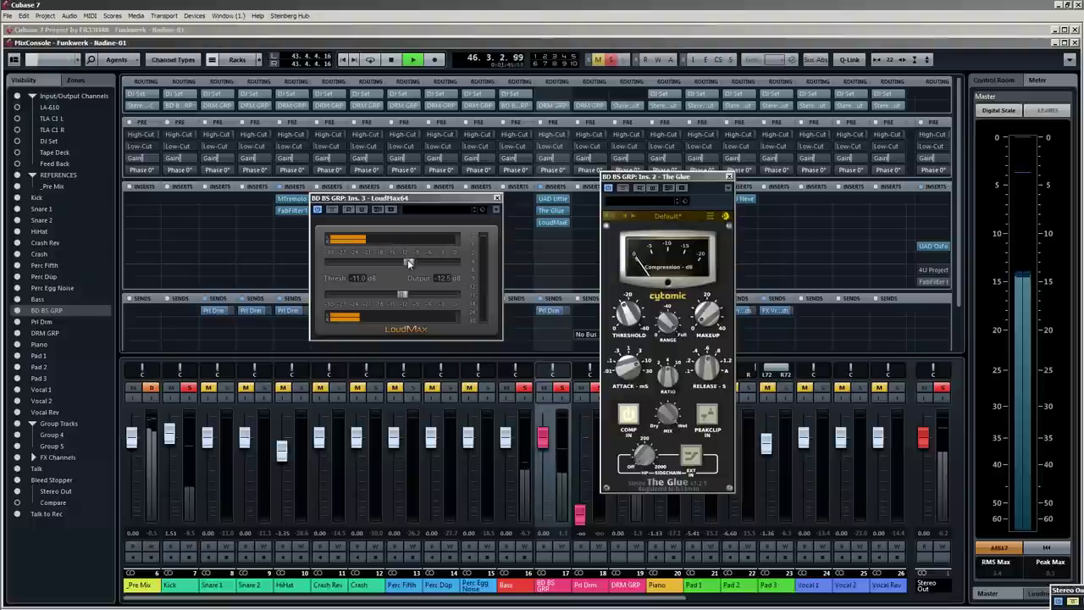
left_click_drag(409, 260, 408, 294)
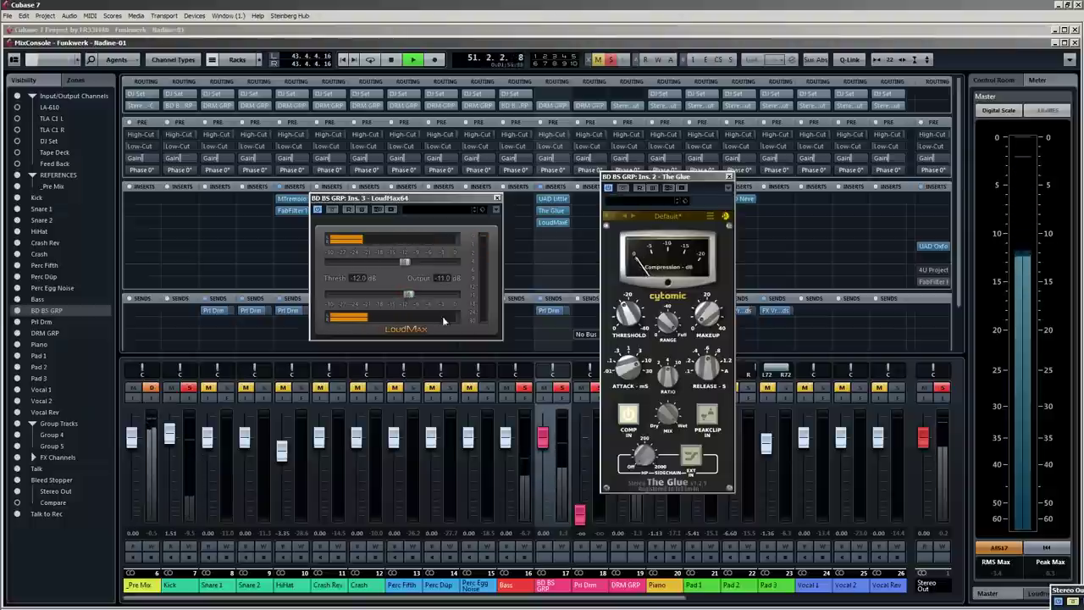
Unsolo BD BS GRP, remove LoudMax64 from its third insert slot, and close The Glue's window.
left_click(562, 389)
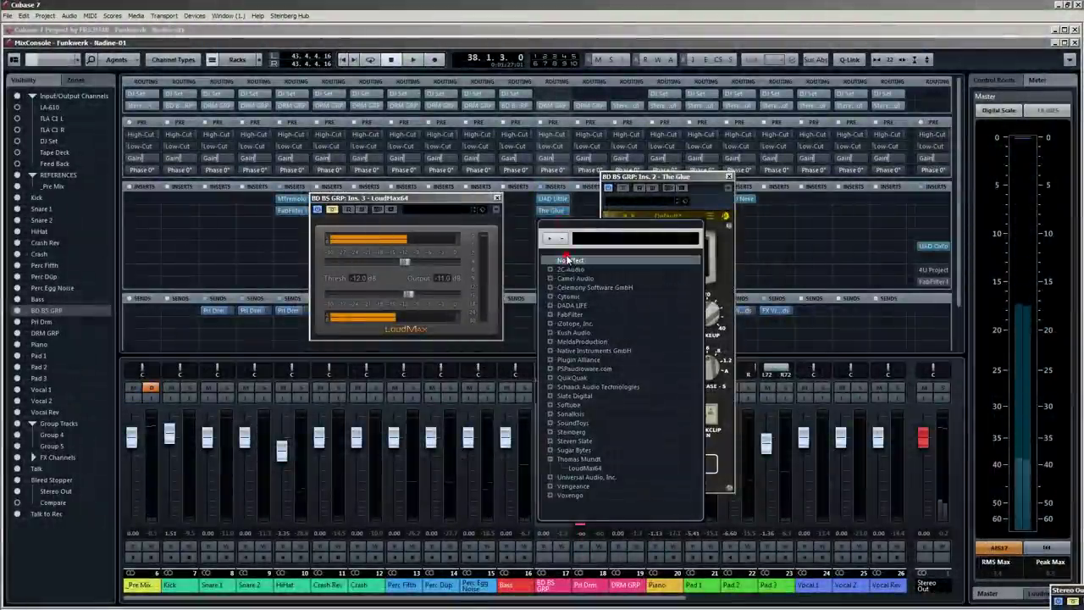
left_click(551, 285)
left_click(729, 178)
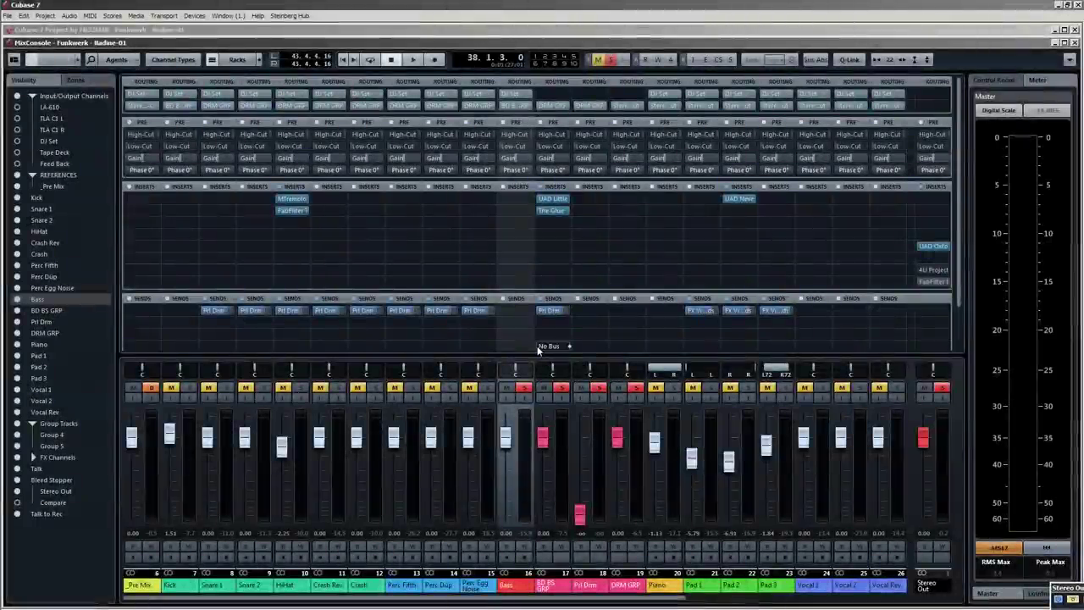
Move the UAD Little Labs VOG and The Glue inserts from BD BS GRP to the Bass channel and return to the project window.
left_click_drag(557, 201, 520, 211)
key("F3")
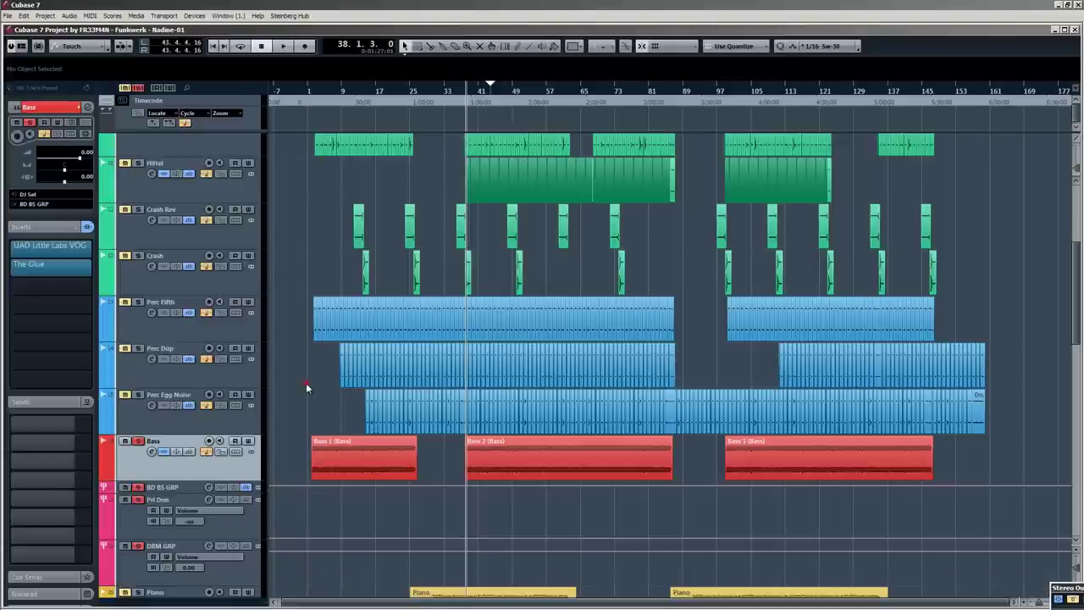
Delete the BD BS GRP track and move the Bass track below DRM GRP, directly above Piano.
scroll(306, 390, "down", 3)
left_click(166, 395)
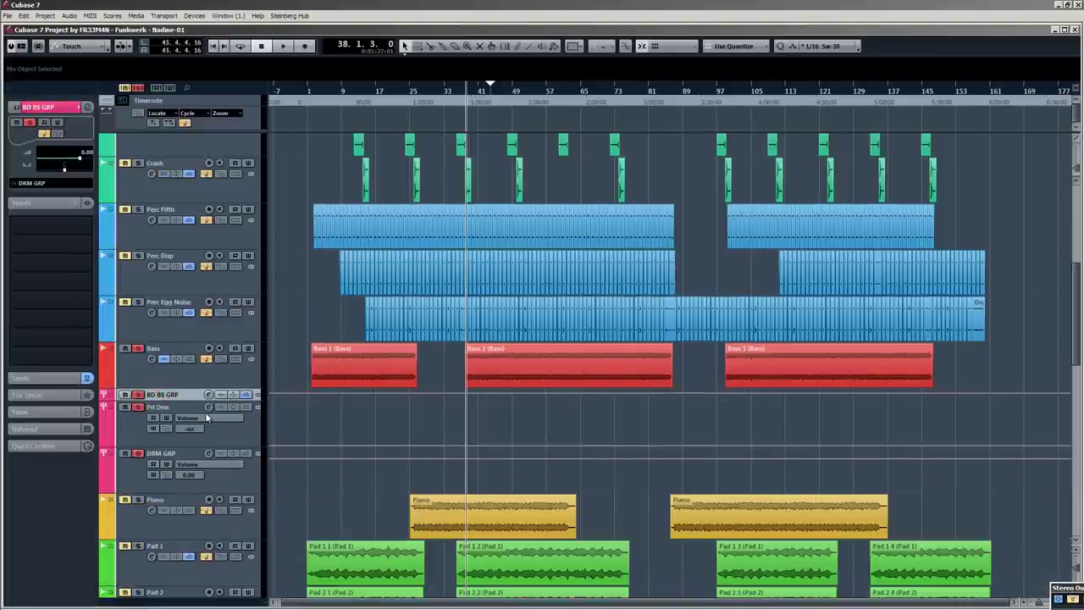
key("Delete")
left_click_drag(217, 379, 211, 457)
Route the outputs of the Bass and Kick tracks to Stereo Out.
left_click(30, 204)
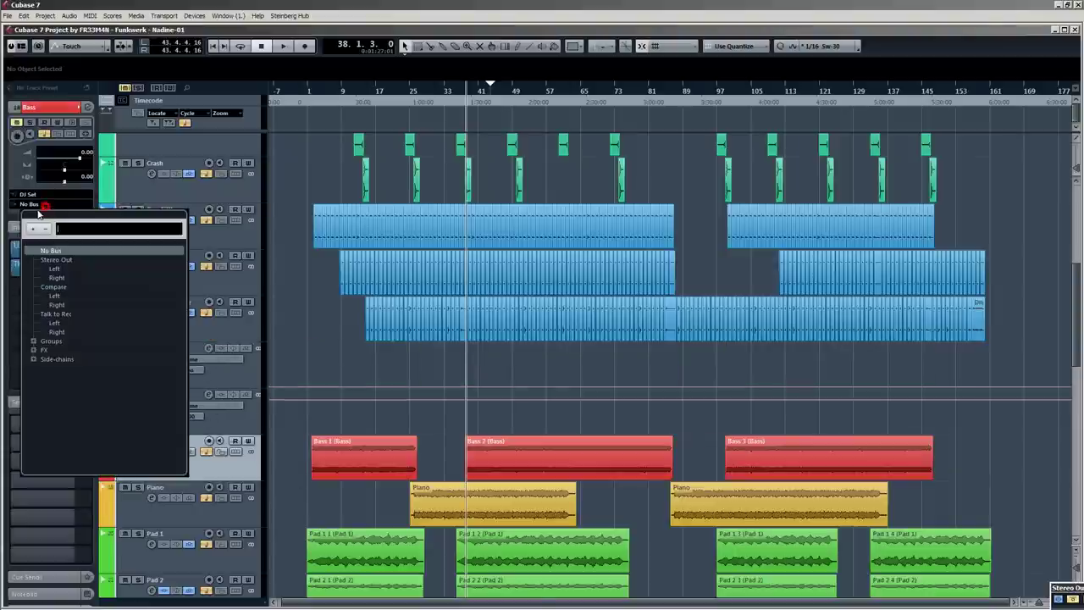
left_click(54, 261)
scroll(300, 300, "up", 10)
left_click(161, 280)
left_click(34, 203)
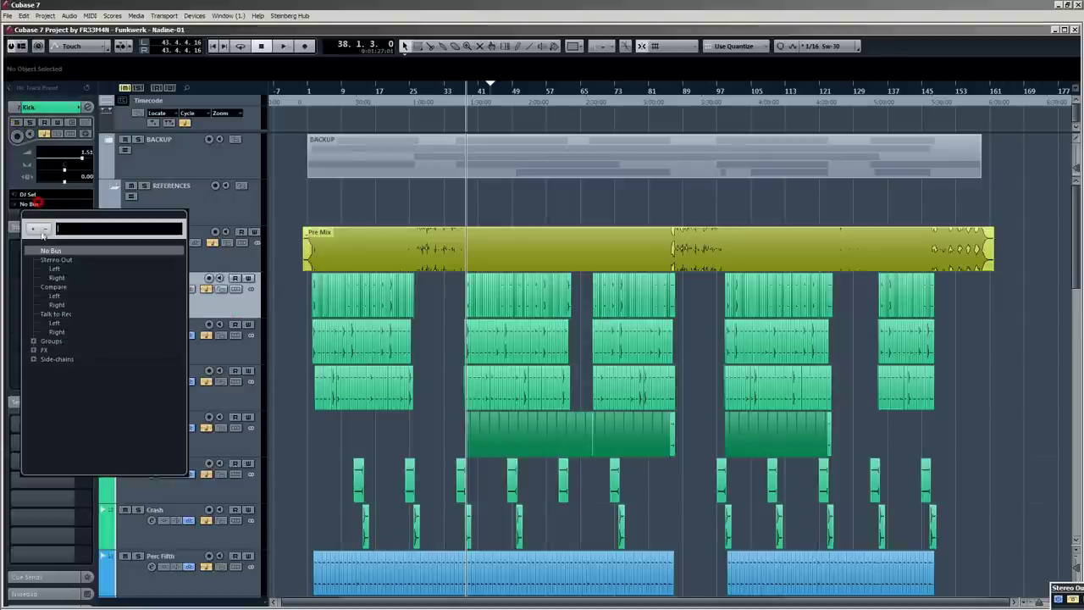
left_click(53, 261)
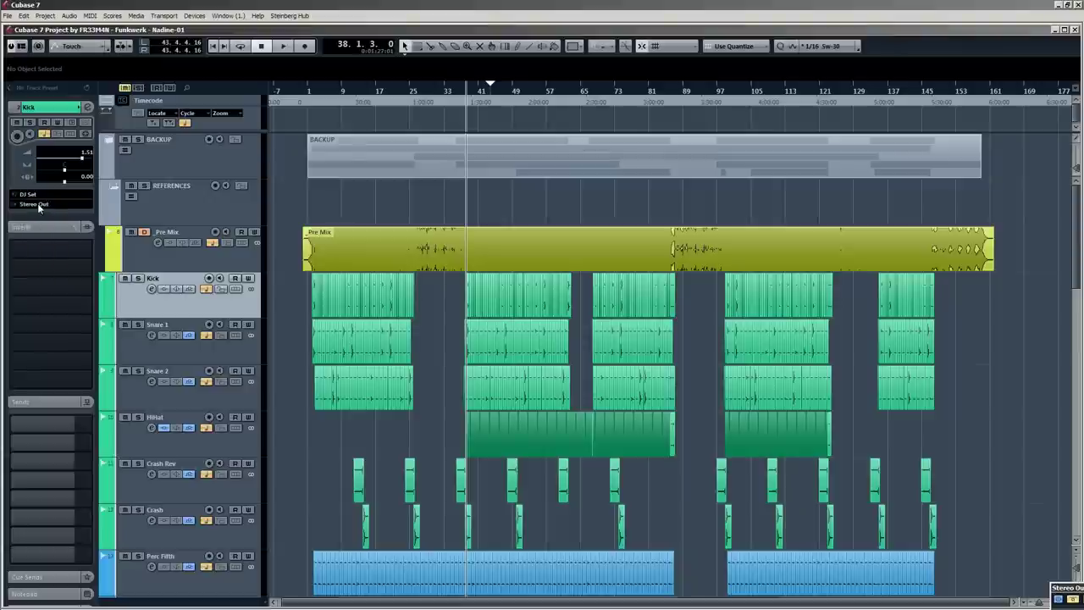
Route the Kick track's output to the DRM GRP group.
left_click(38, 205)
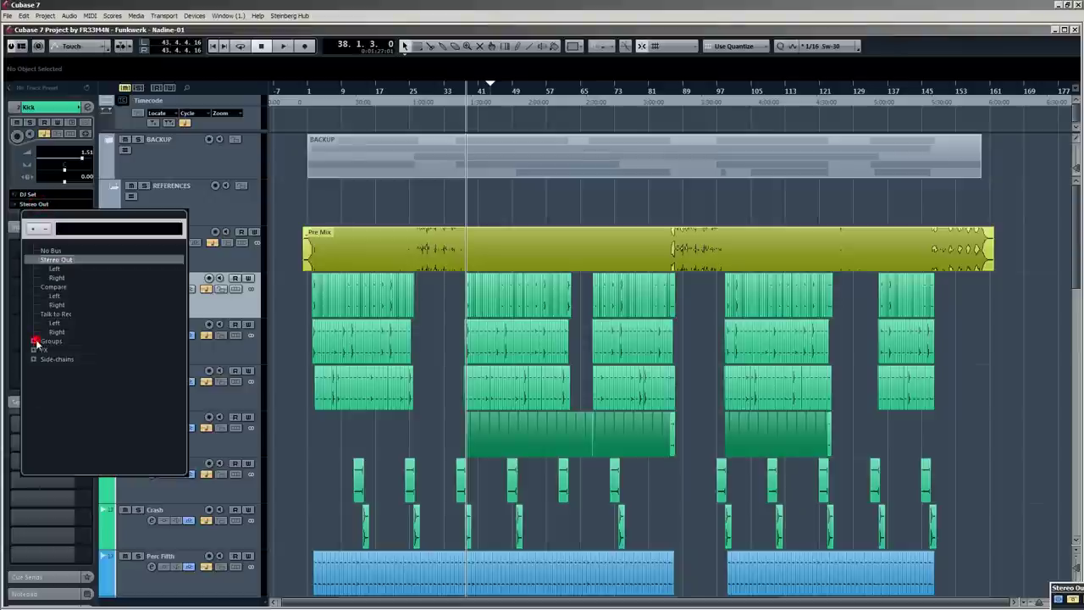
left_click(37, 343)
left_click(33, 342)
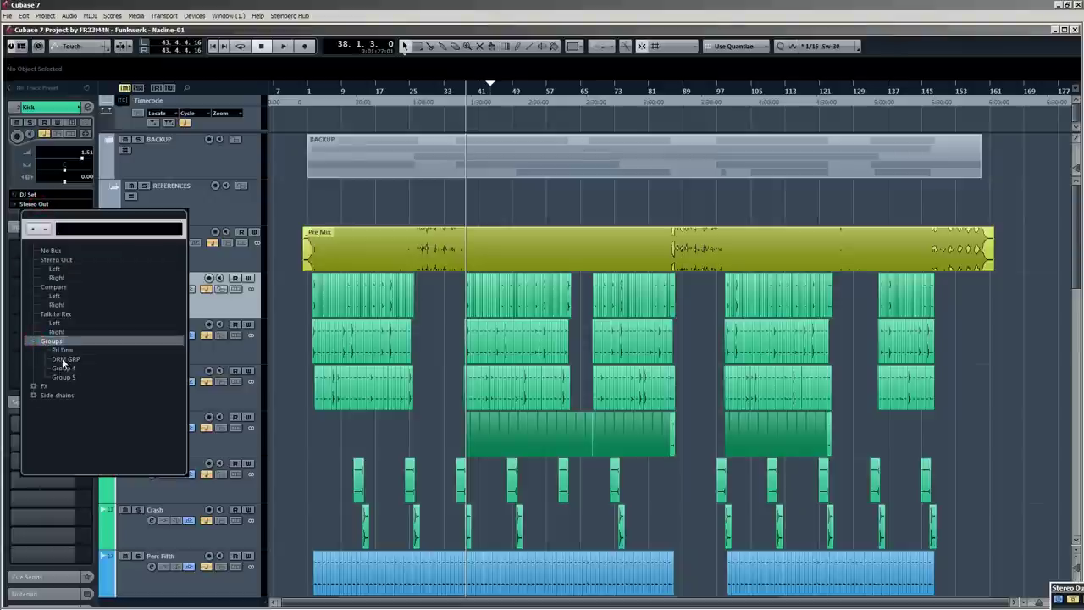
left_click(63, 359)
In the MixConsole, add a Prl Drm send in the Kick channel's first send slot and activate it.
key("F3")
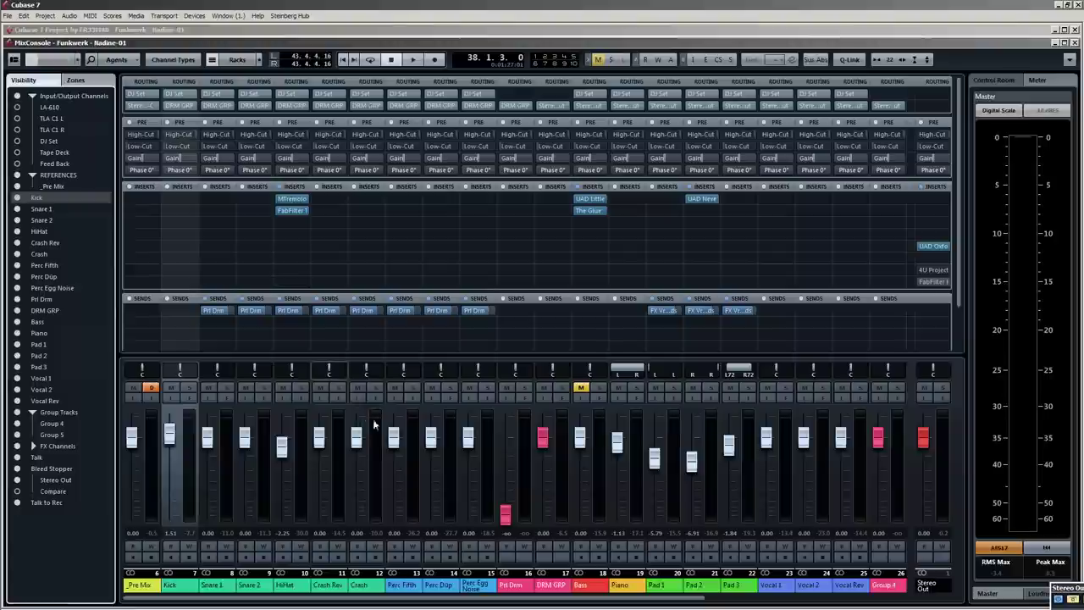
left_click(180, 311)
left_click(177, 403)
left_click(203, 412)
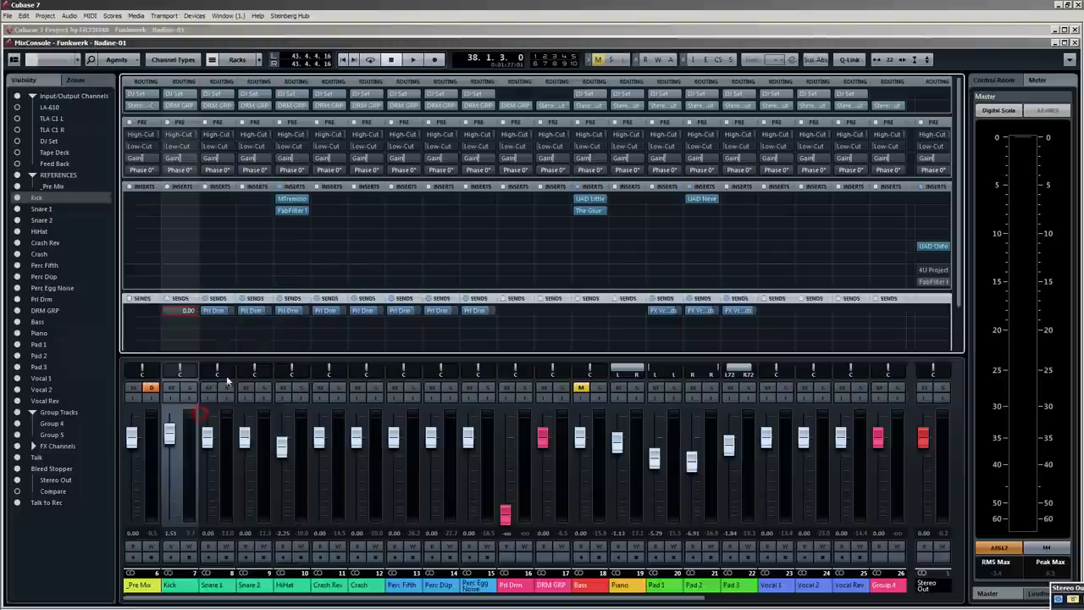
left_click(169, 310)
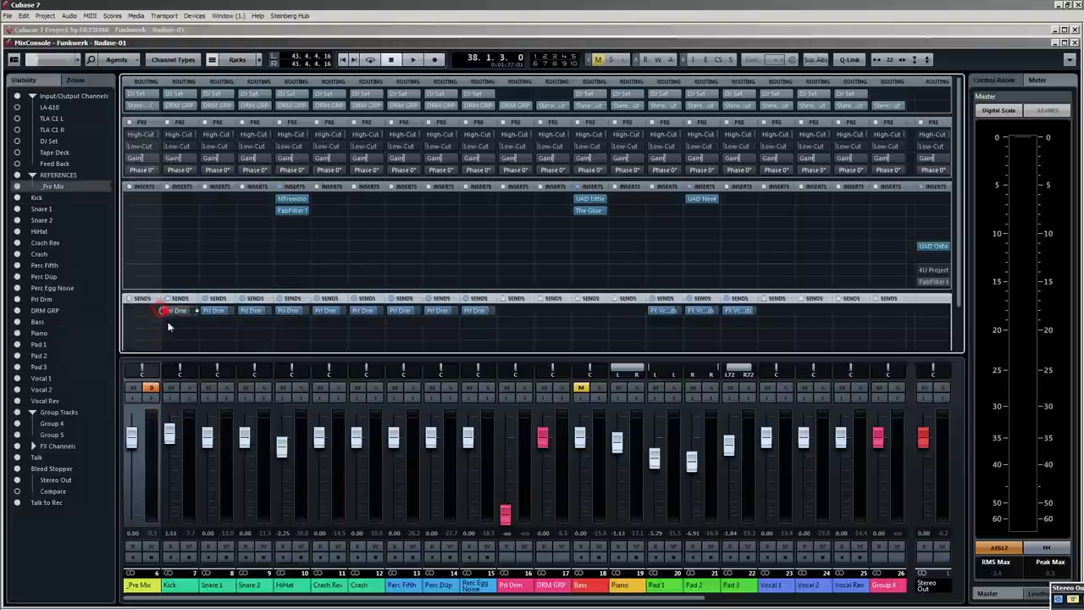
Unmute the Bass channel and copy its UAD Little Labs VOG and The Glue inserts to the Kick channel.
left_click(531, 600)
left_click_drag(505, 603, 335, 590)
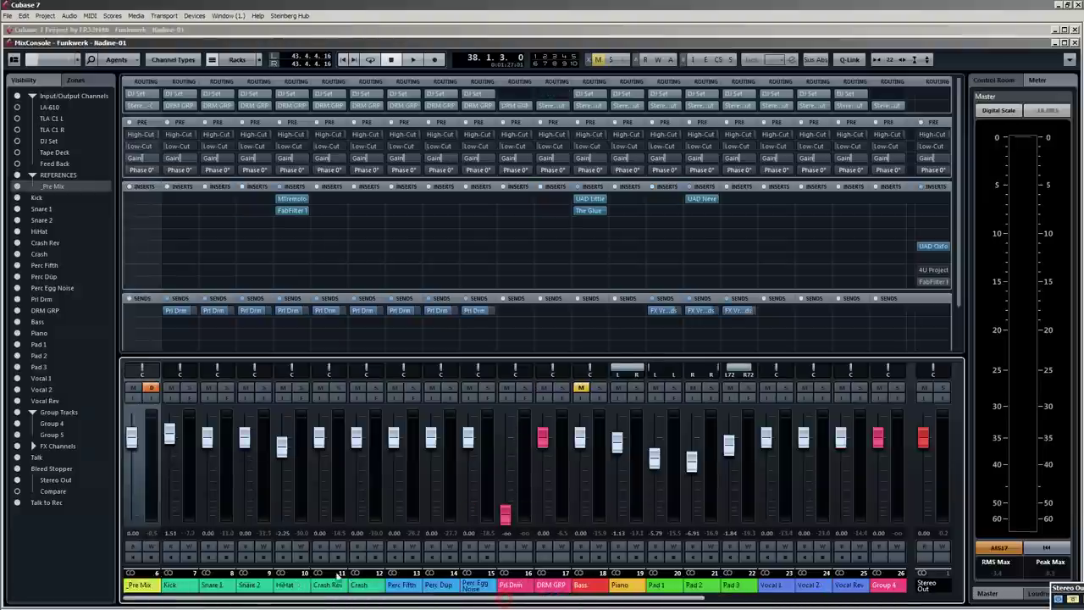
left_click(587, 389)
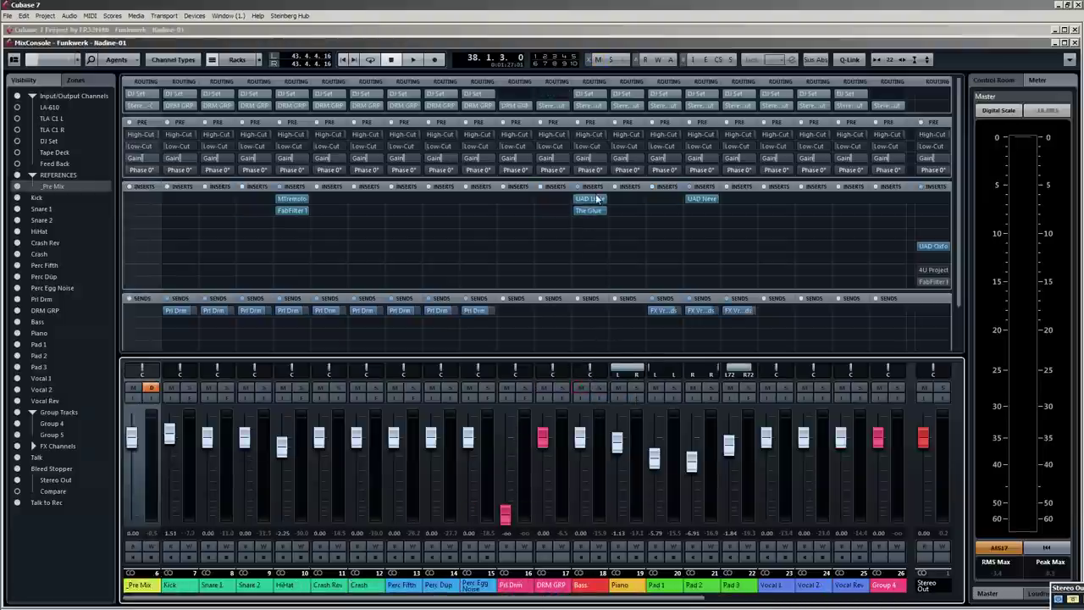
left_click_drag(591, 201, 188, 203)
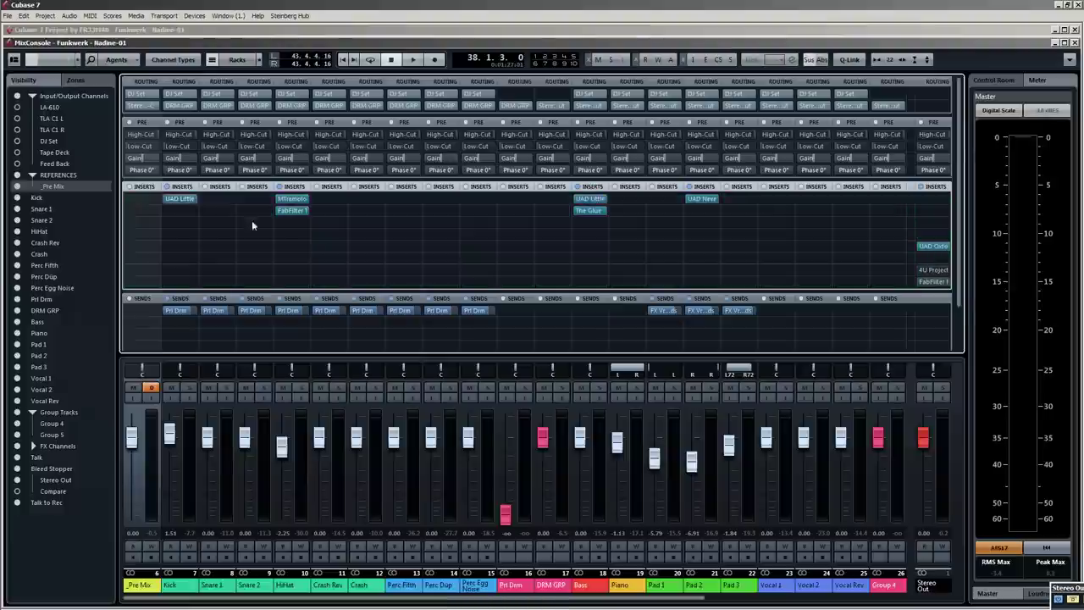
left_click_drag(457, 223, 180, 212)
Solo the Kick during playback, adjust its Little Labs VOG amplitude and frequency, and compare the result with bypass.
left_click(180, 199)
left_click_drag(935, 267, 608, 166)
key("space")
left_click(188, 387)
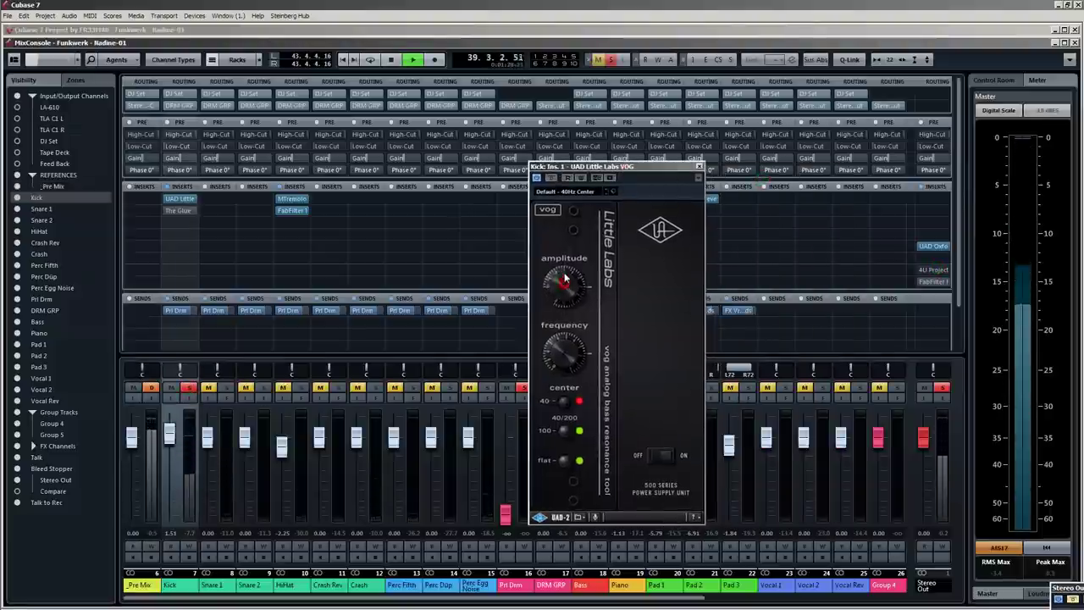
left_click_drag(563, 365, 564, 345)
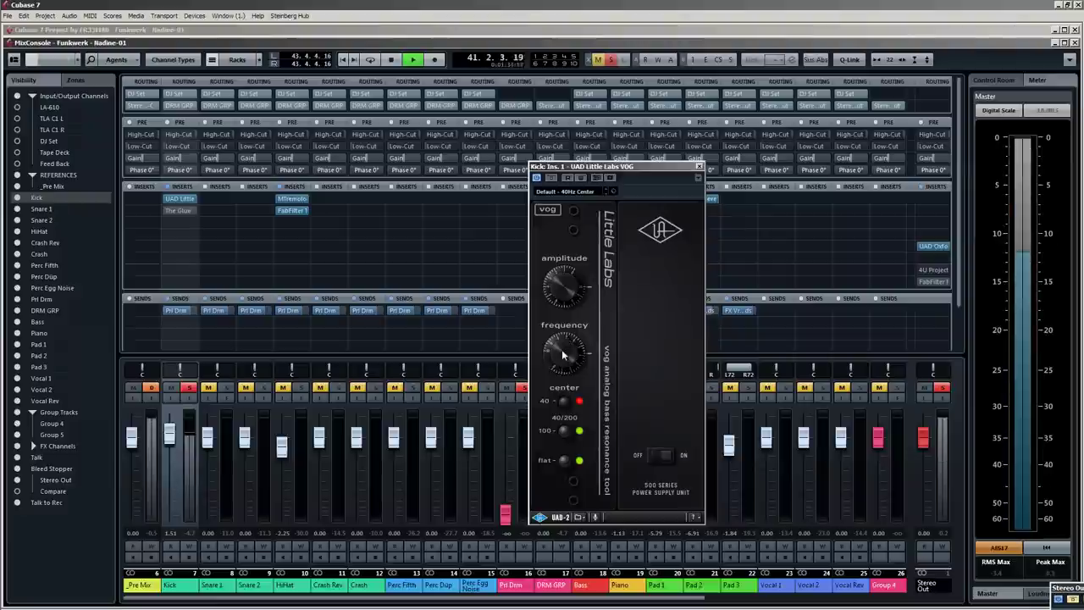
left_click_drag(560, 347, 565, 353)
mouse_move(566, 288)
left_mouse_down()
mouse_move(566, 311)
mouse_move(567, 298)
left_mouse_up()
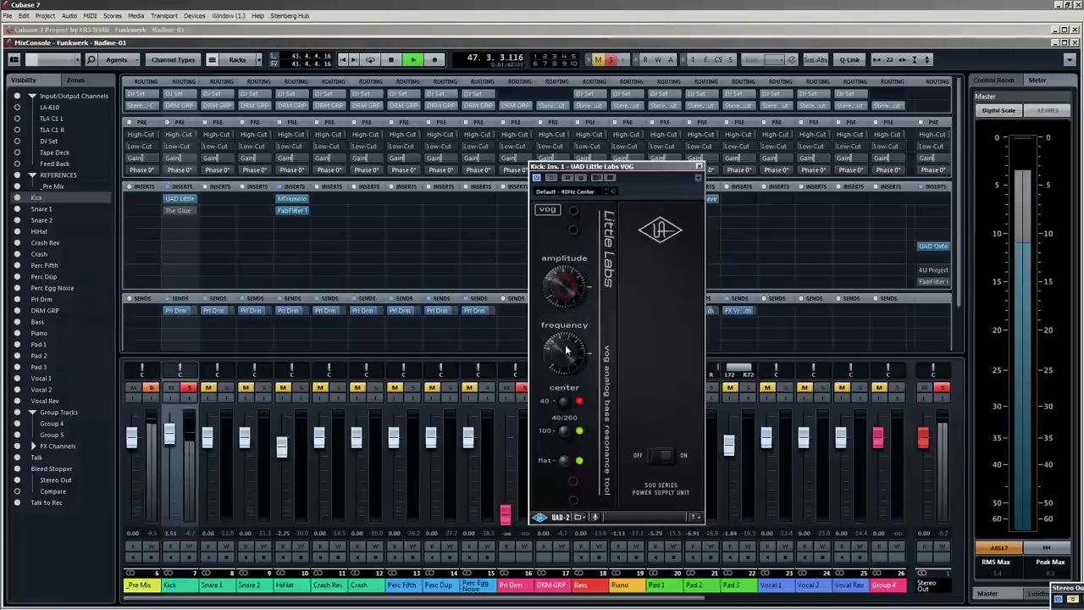
left_click(552, 178)
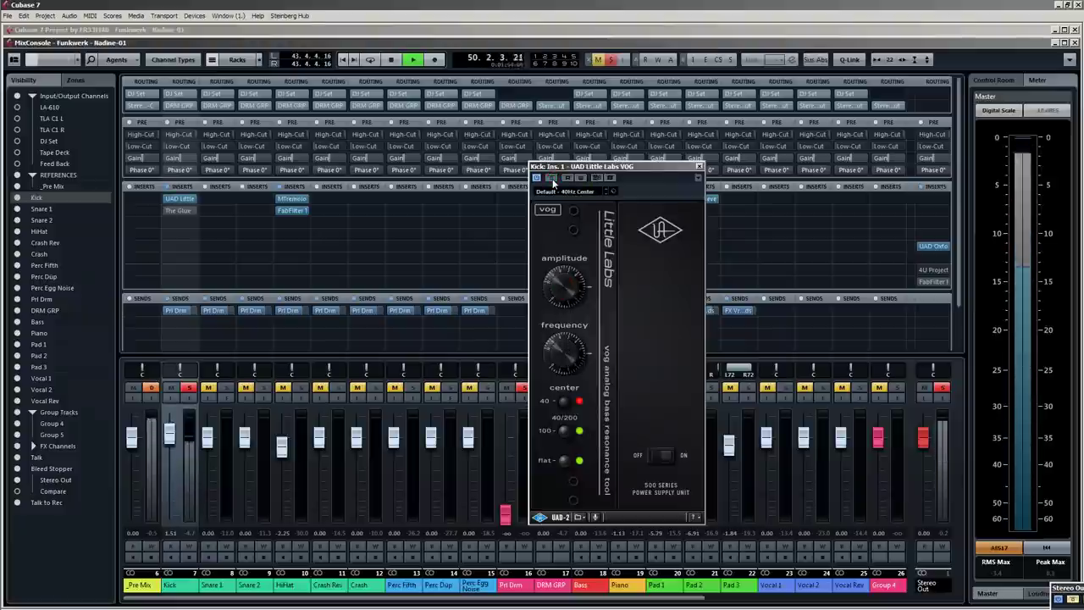
key("space")
Activate The Glue on the Kick, compare the soloed sound with its inserts bypassed, and close both plug-in windows.
left_click(183, 211)
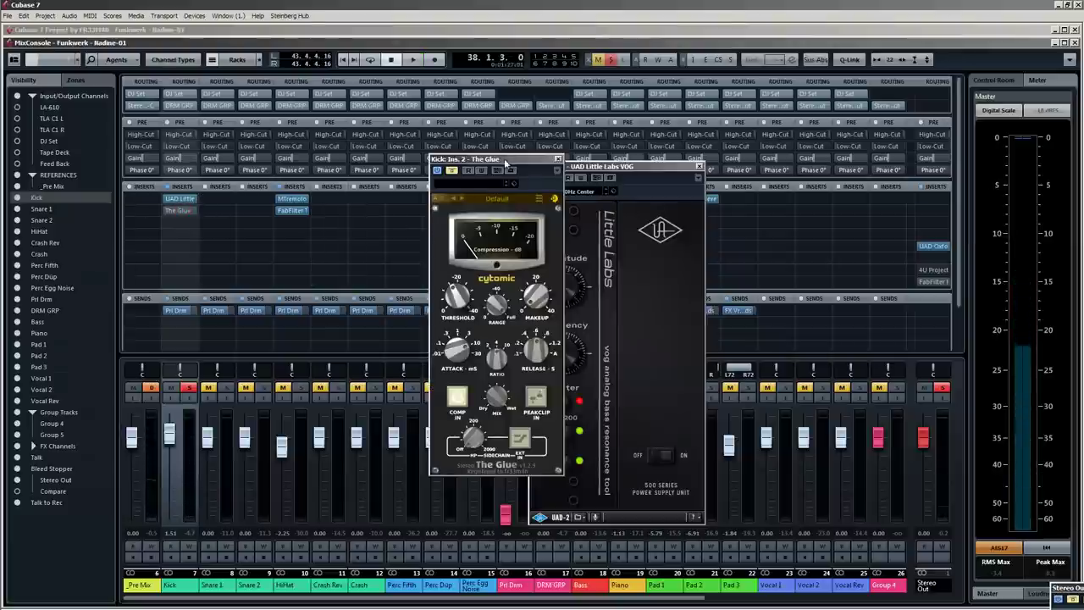
left_click_drag(506, 161, 454, 166)
key("space")
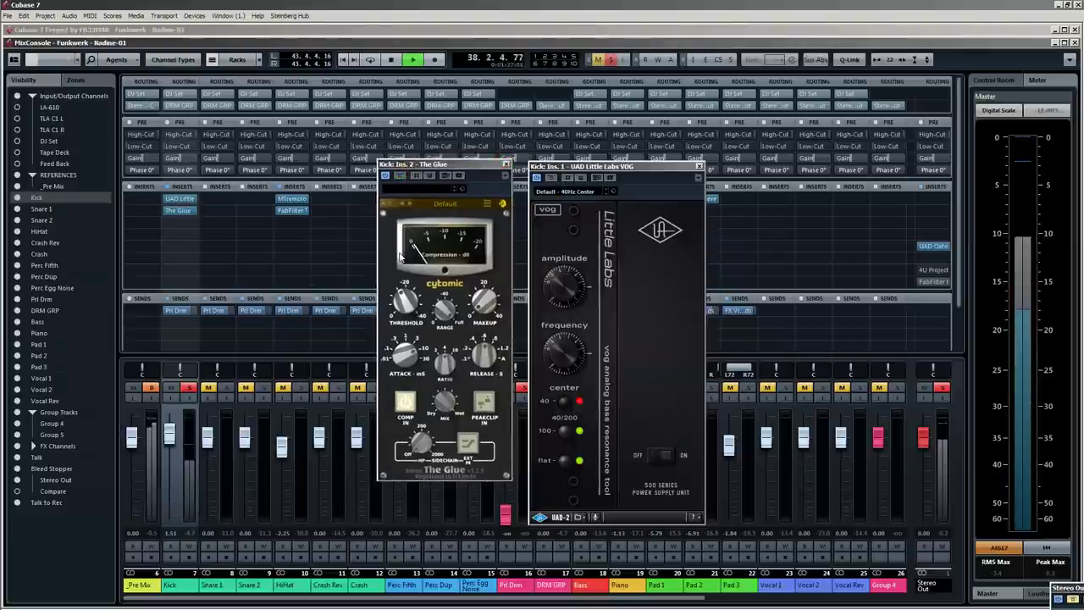
mouse_move(406, 305)
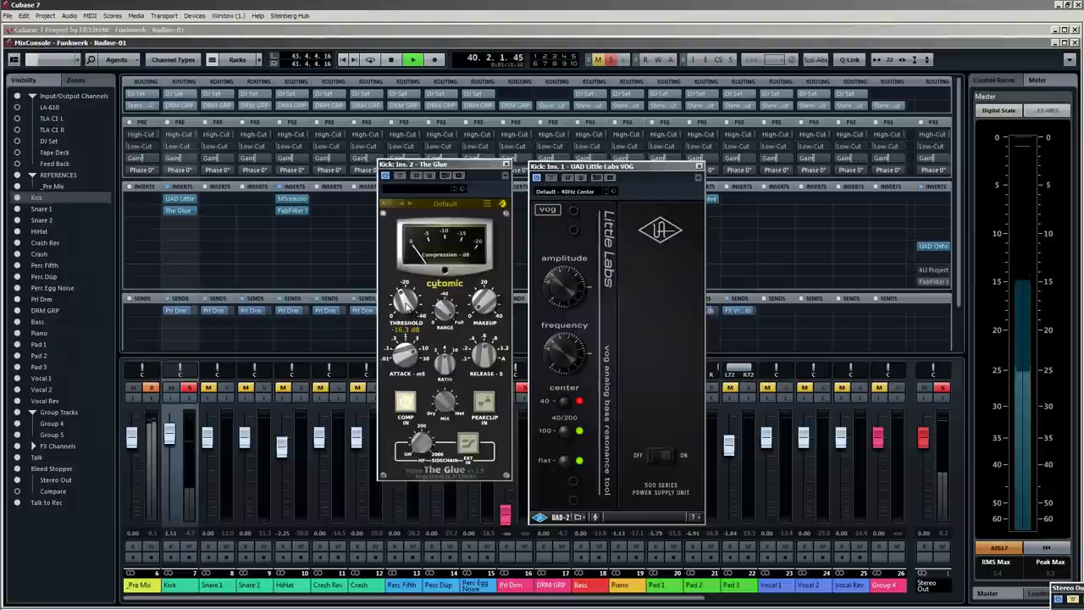
left_click(399, 176)
left_click(400, 175)
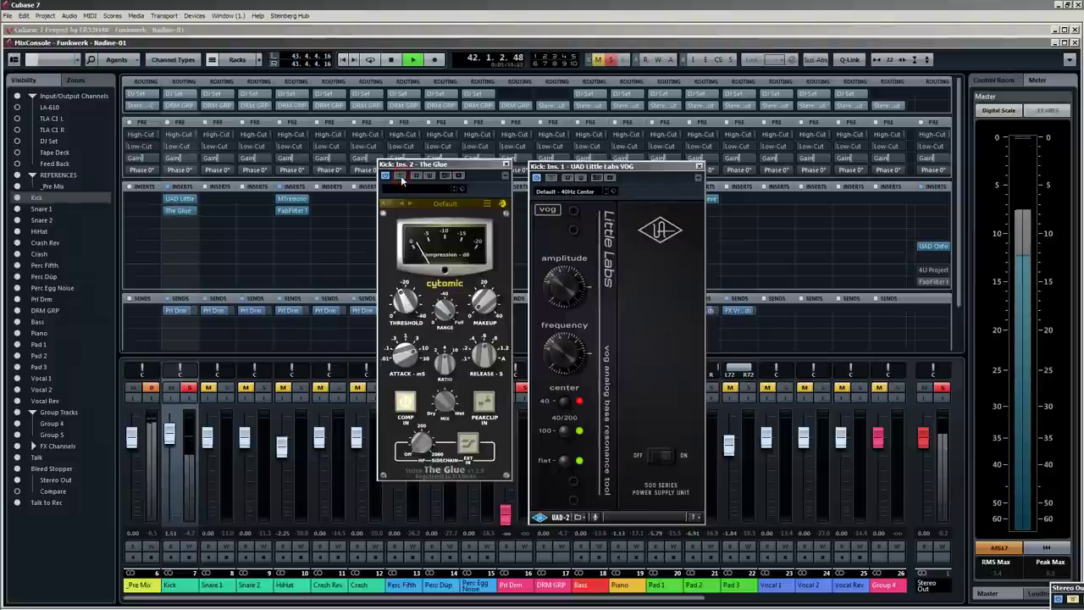
left_click(168, 188)
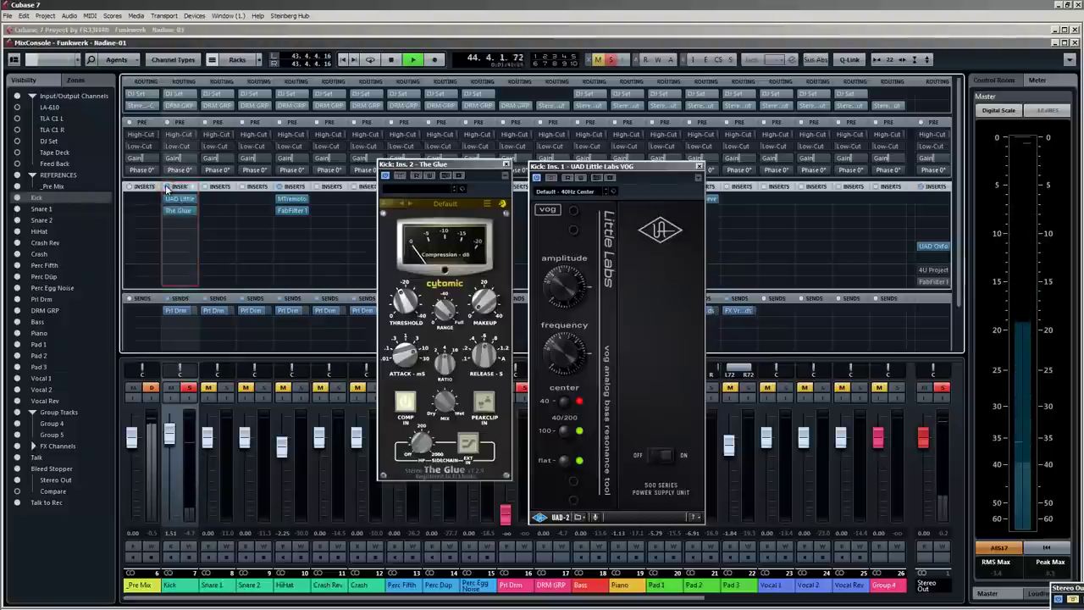
left_click(506, 164)
left_click(700, 166)
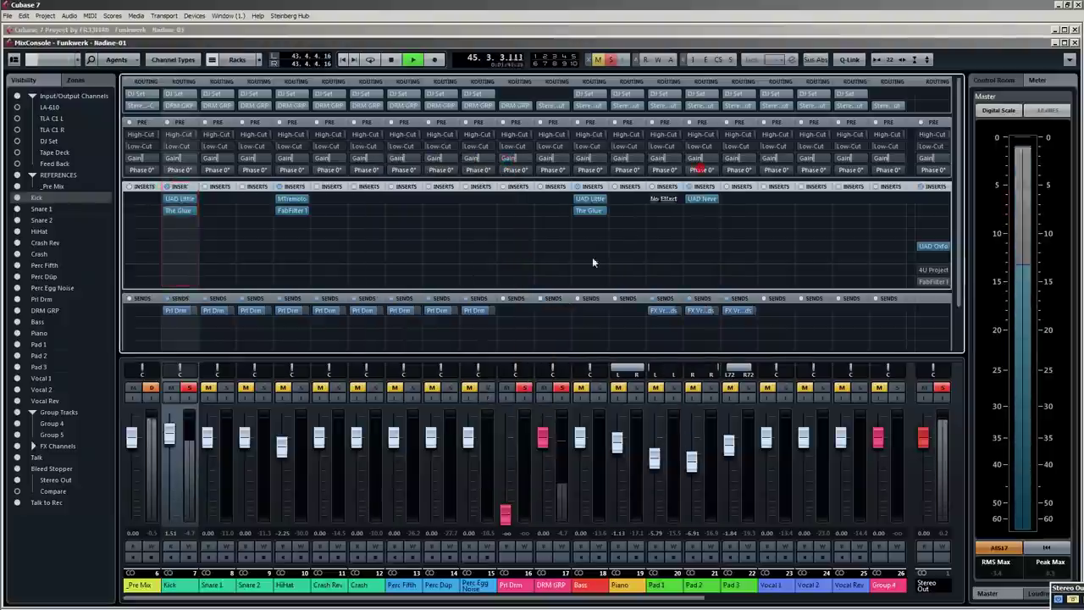
Solo the Bass alongside the Kick, review its Little Labs VOG and The Glue during playback, and end the solo listening.
left_click(593, 232)
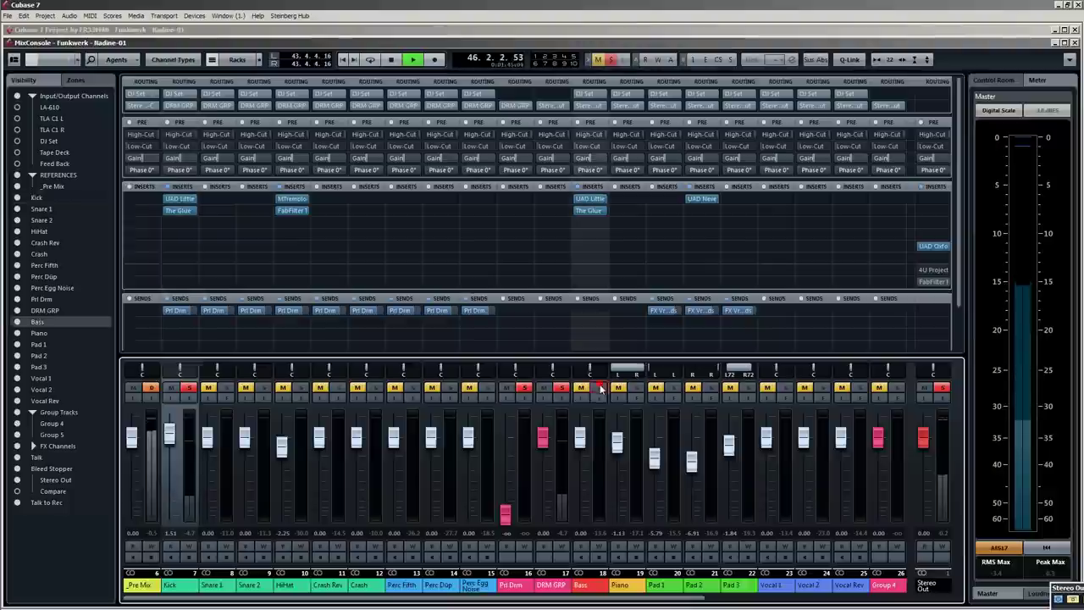
left_click(591, 199)
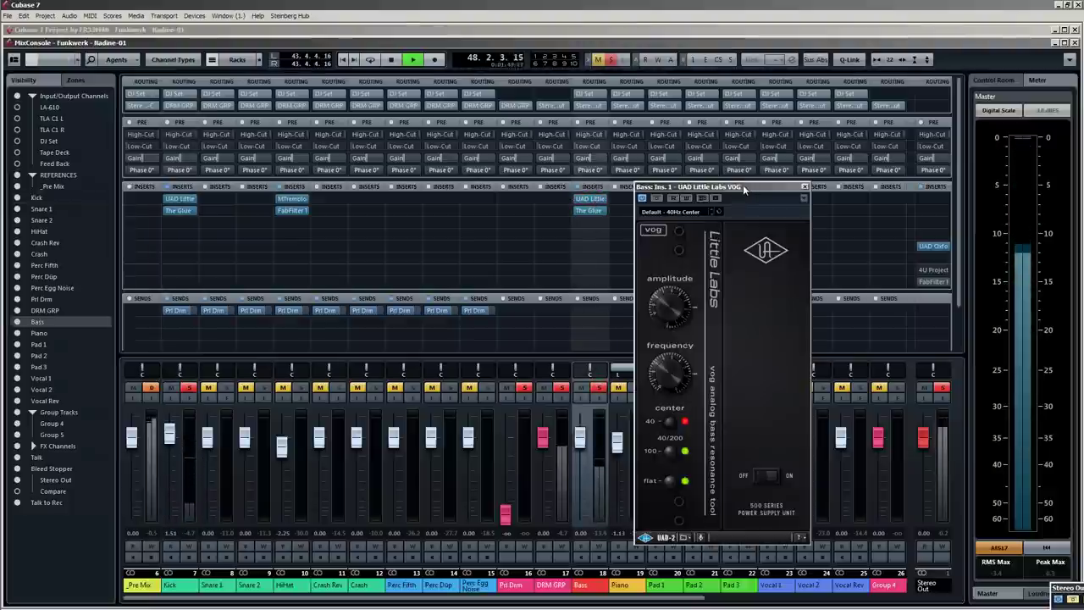
left_click_drag(743, 185, 762, 183)
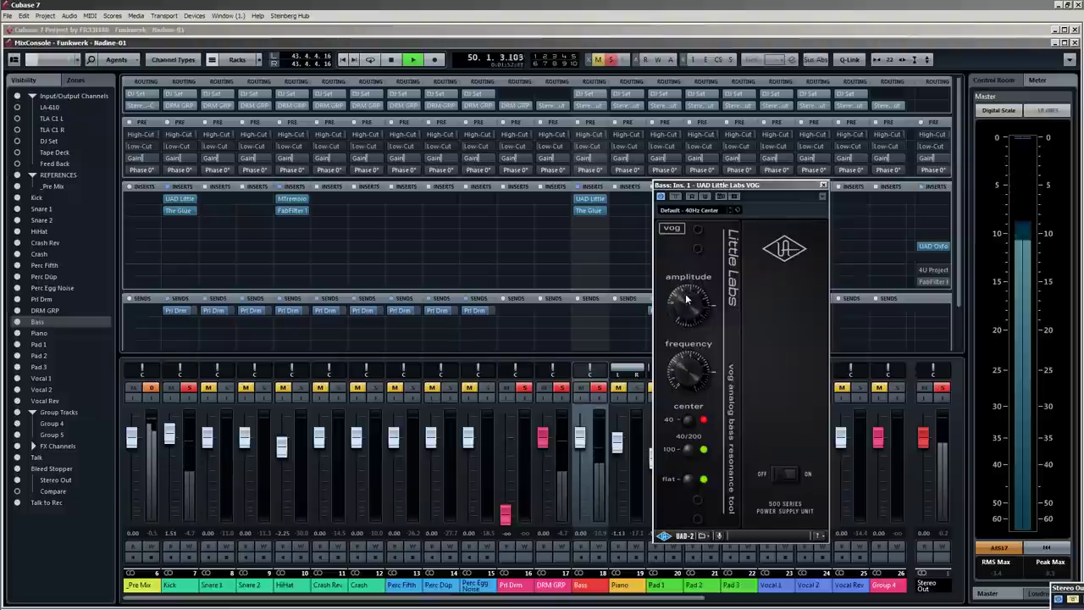
left_click(589, 210)
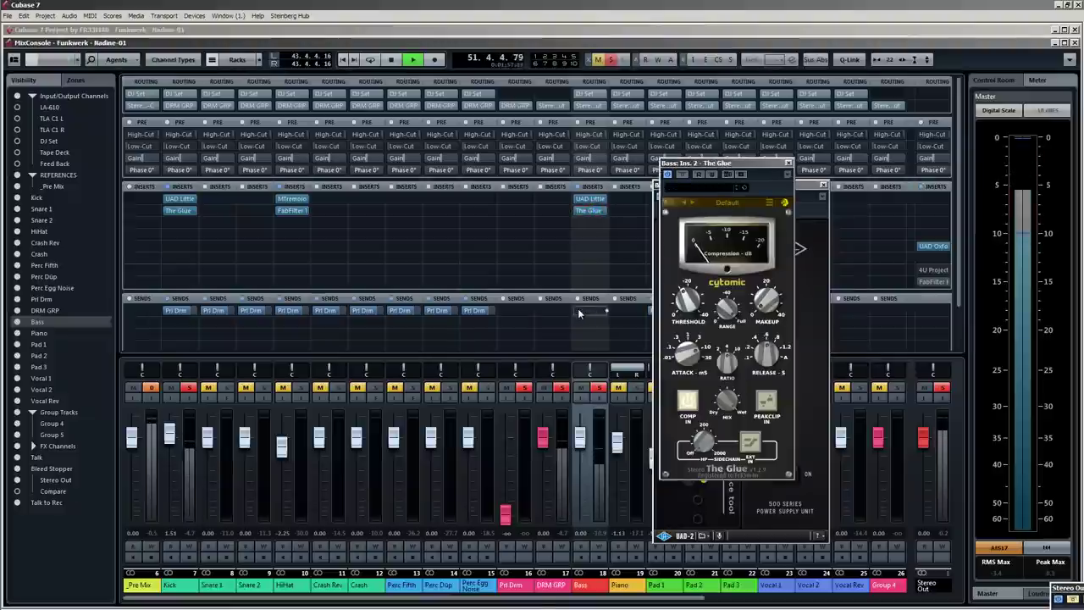
key("space")
left_click(790, 165)
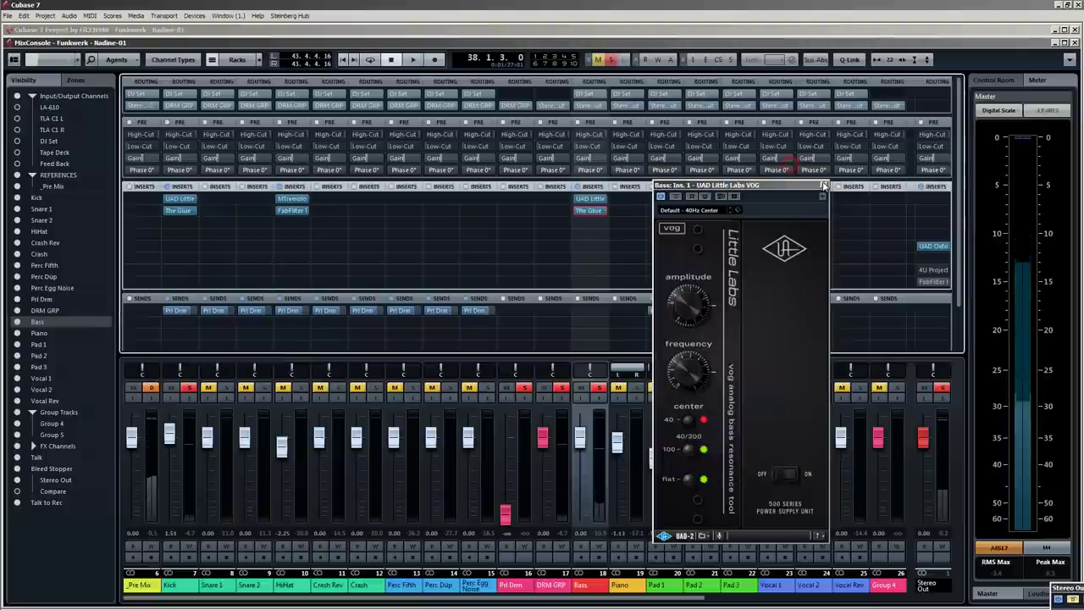
left_click(822, 185)
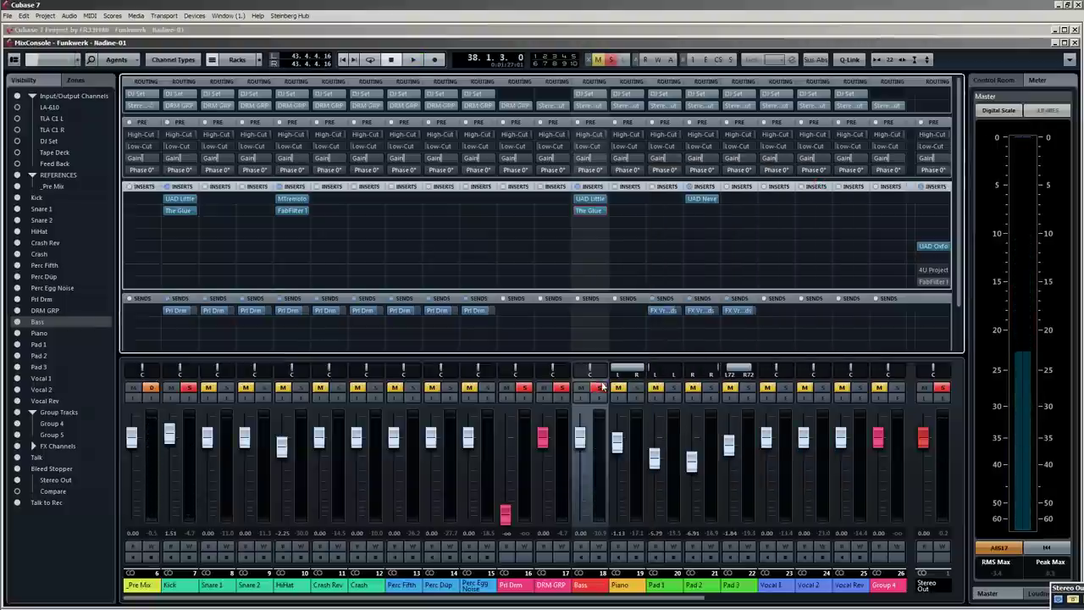
left_click(191, 388)
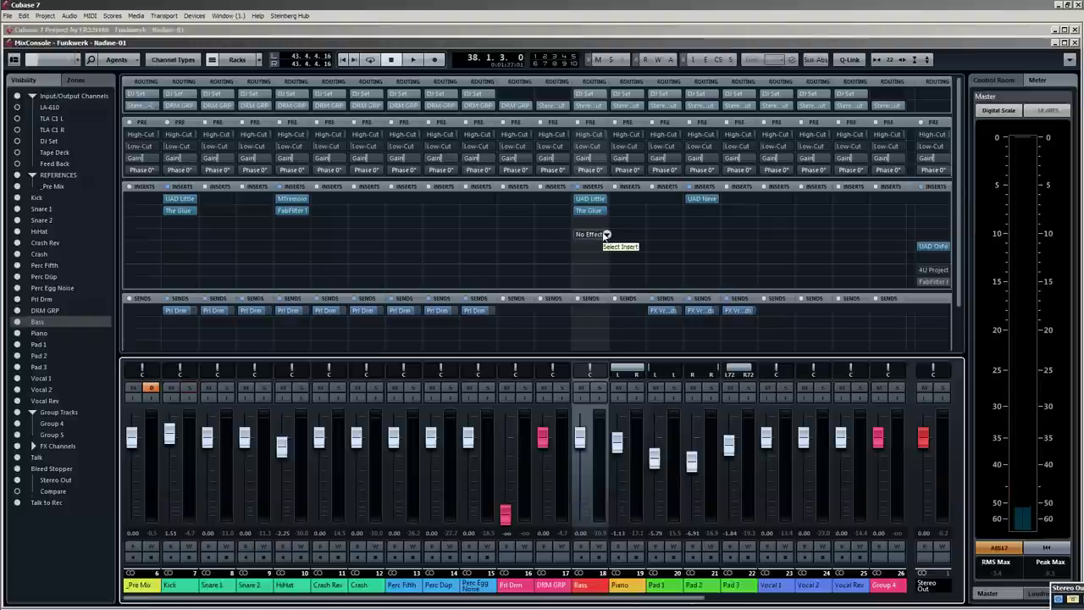
Insert MeldaProduction's MSpectralDynamics in the Bass channel's fourth insert slot and move its window clear of the Kick channel.
left_click(605, 236)
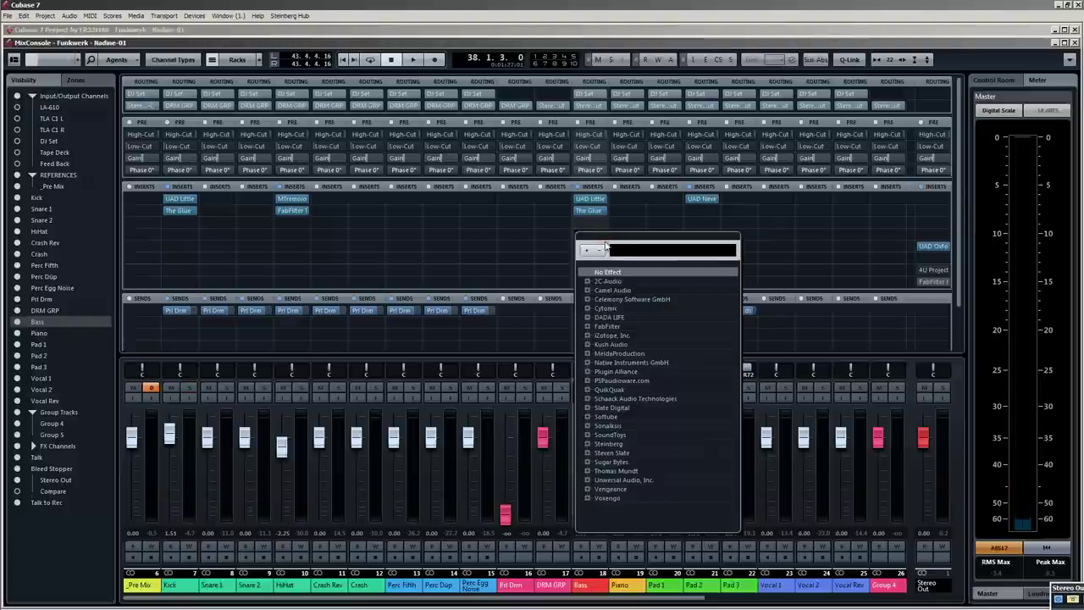
left_click(608, 356)
left_click(616, 373)
left_click(638, 389)
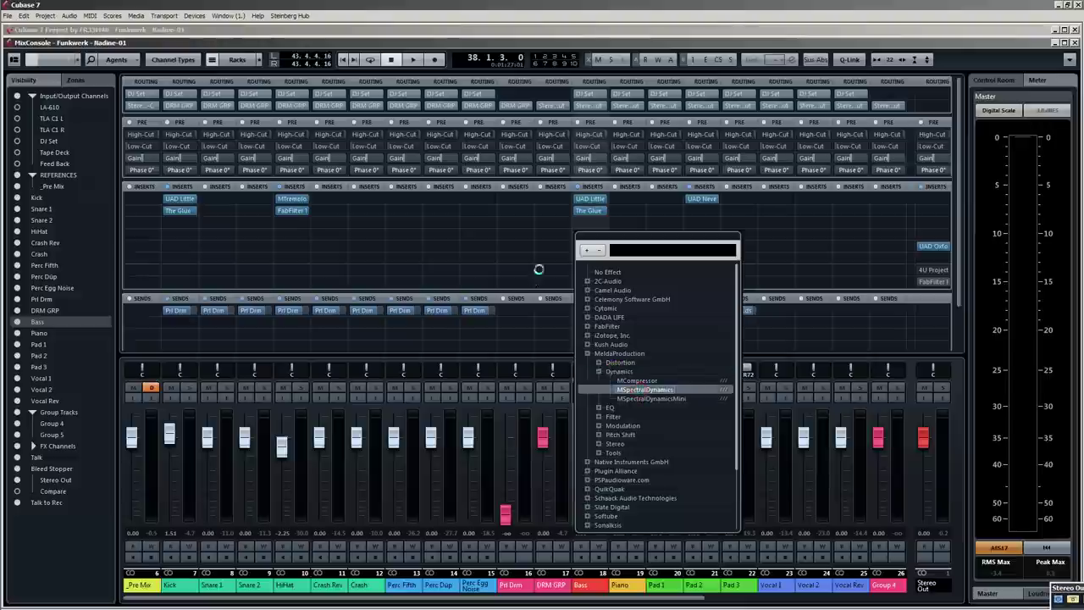
left_click_drag(616, 91, 702, 131)
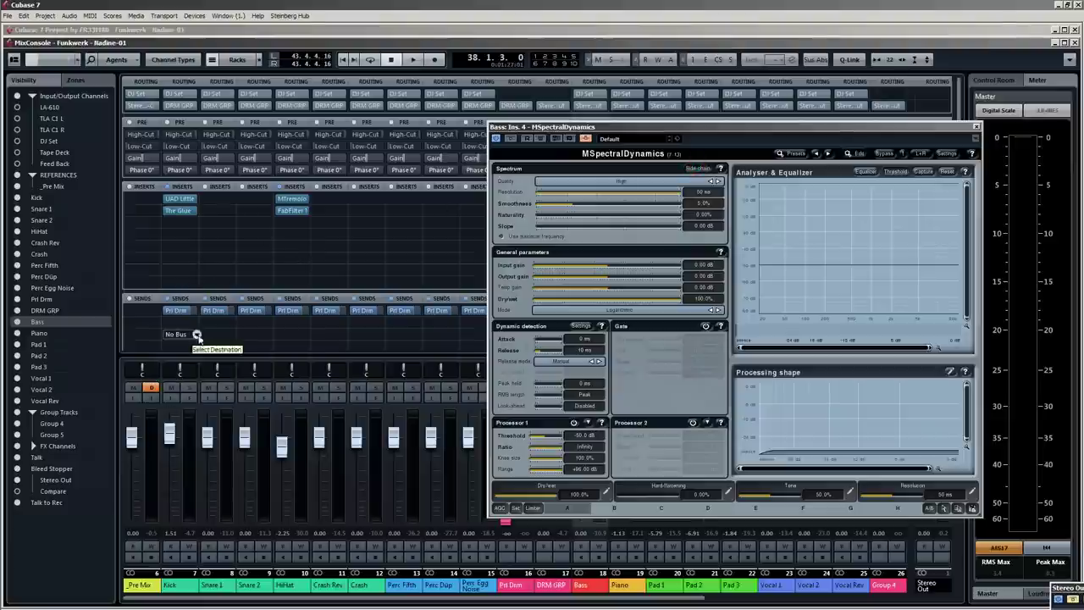
left_click_drag(736, 138, 609, 135)
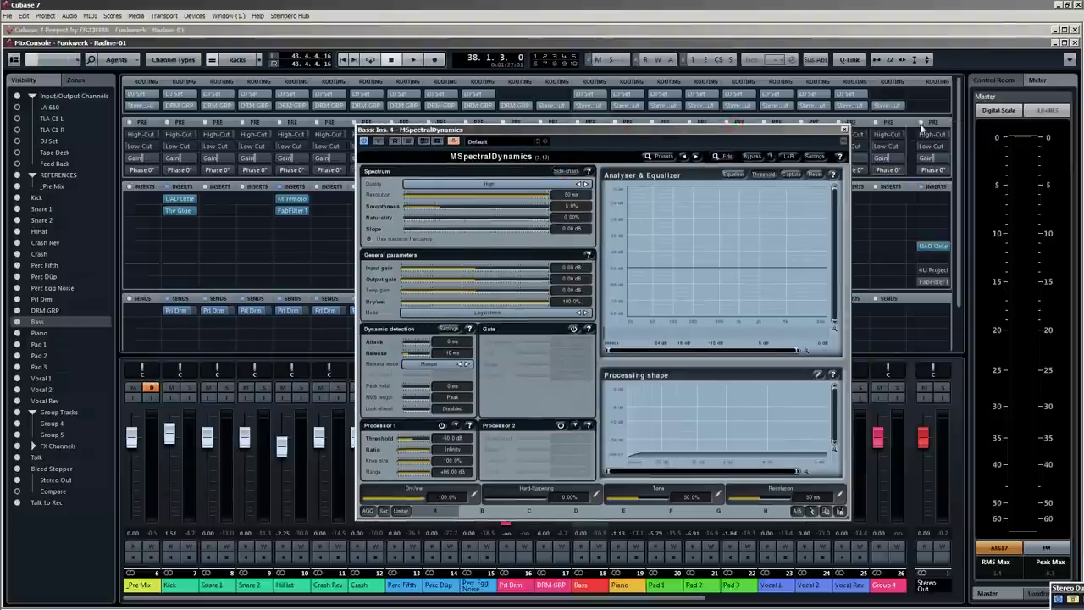
Collapse the Pre rack and add a side-chain send from Kick's eighth send slot to the Bass MSpectralDynamics.
left_click(939, 123)
left_click(932, 125)
left_click(893, 123)
left_click(890, 122)
left_click(885, 122)
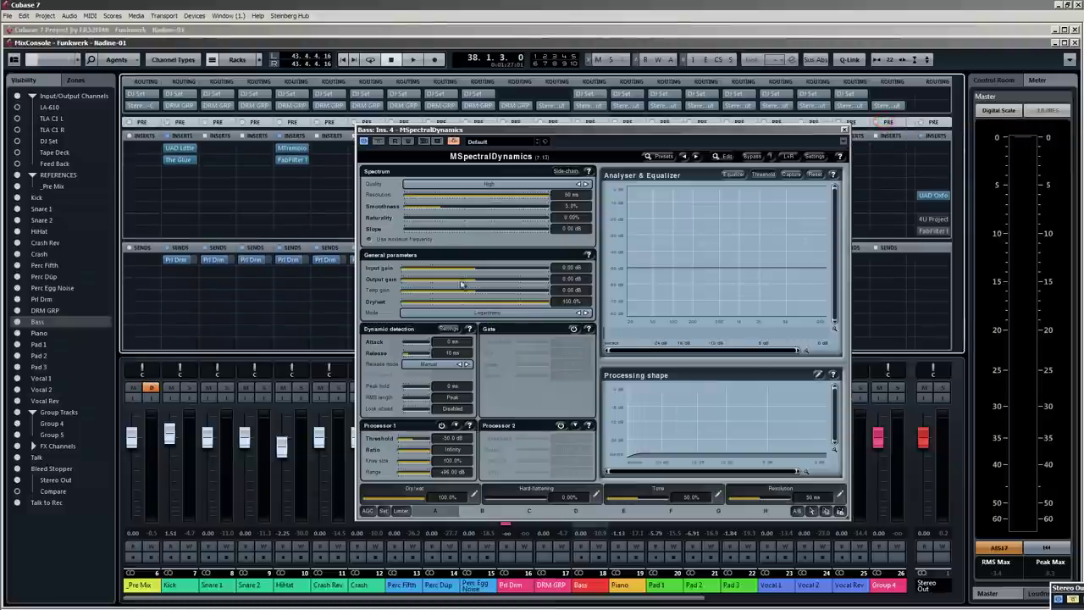
left_click(180, 332)
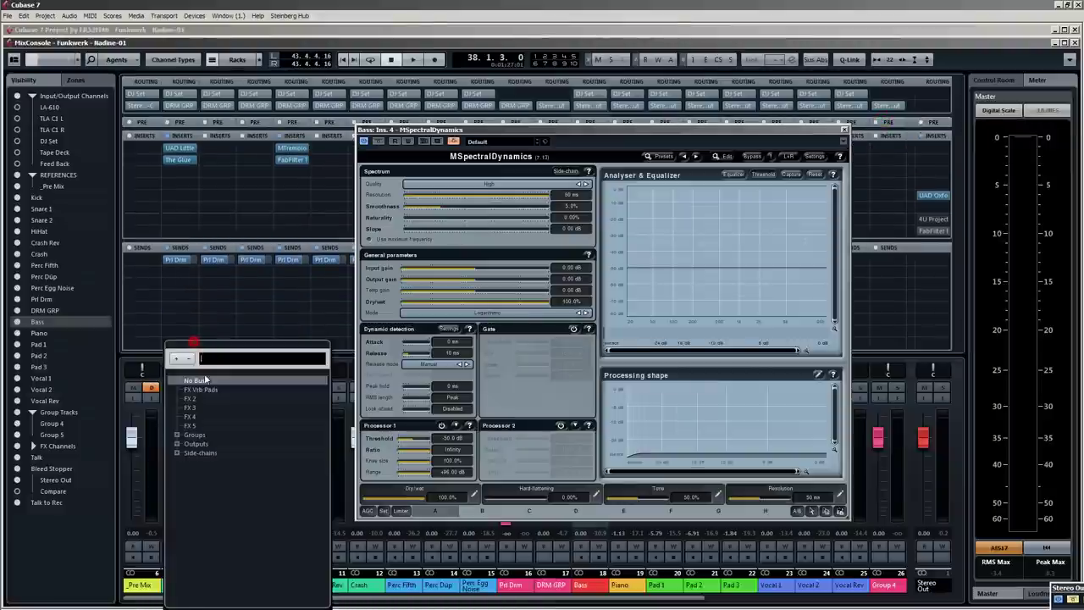
left_click(177, 454)
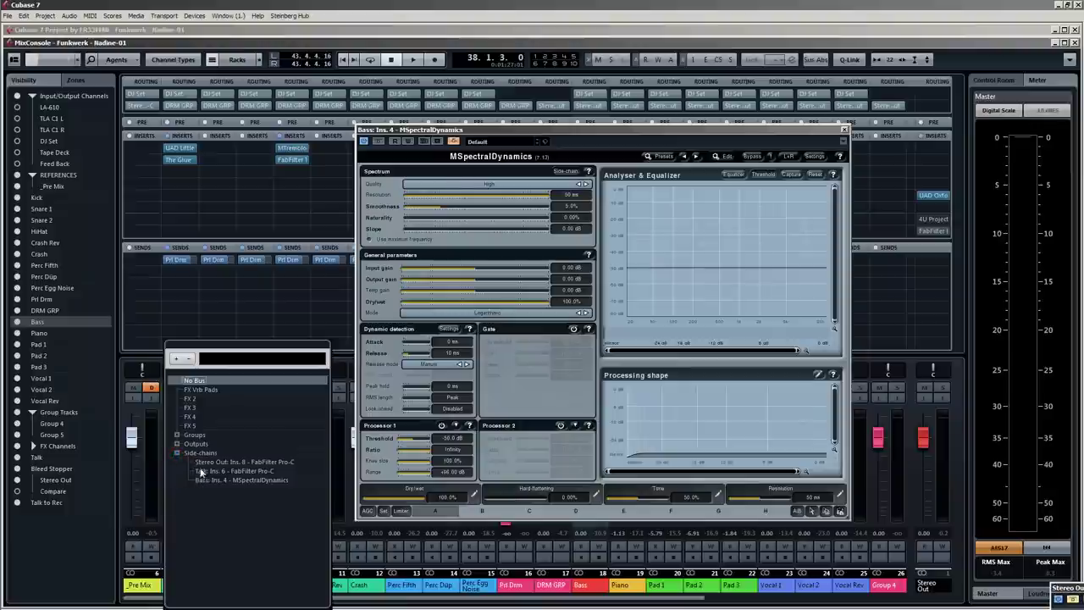
left_click(222, 479)
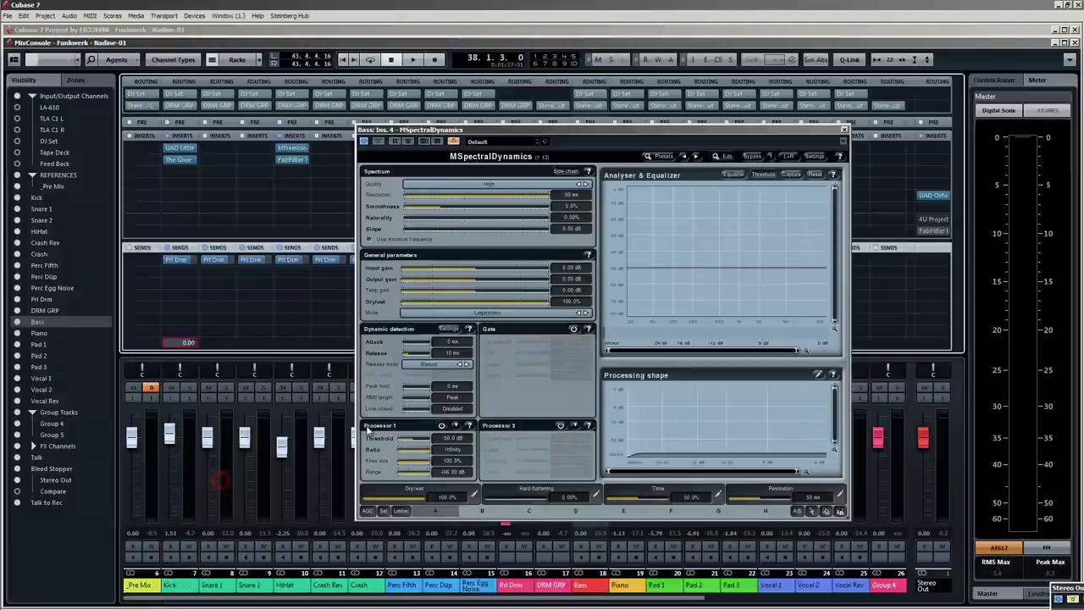
Switch the Kick's side-chain send to pre-fader and start playback with the MSpectralDynamics window moved off the Bass channel.
right_click(167, 346)
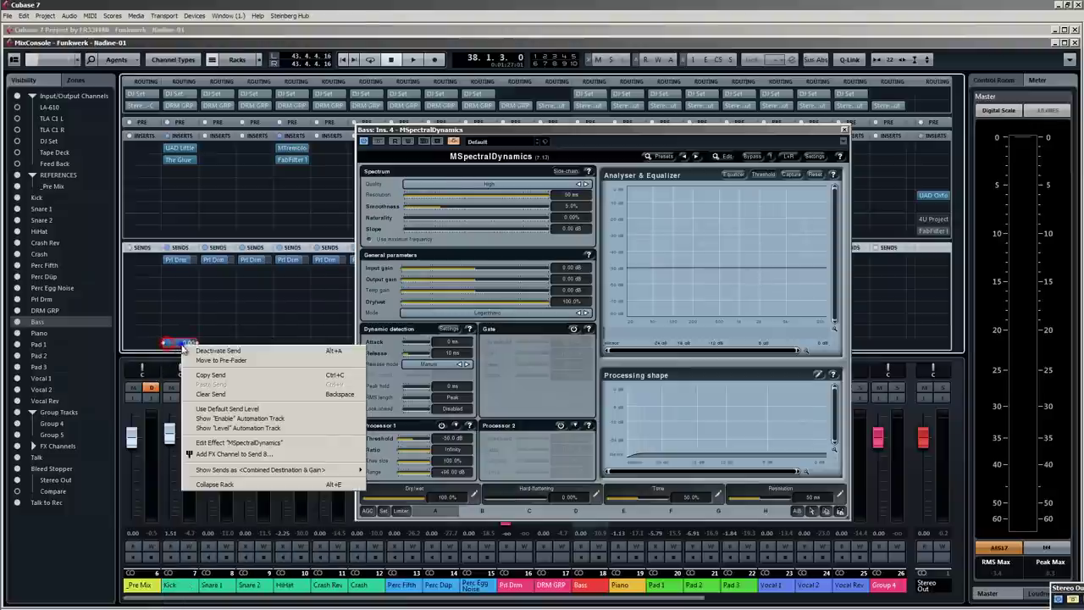
left_click(222, 360)
key("space")
left_click_drag(566, 133, 949, 133)
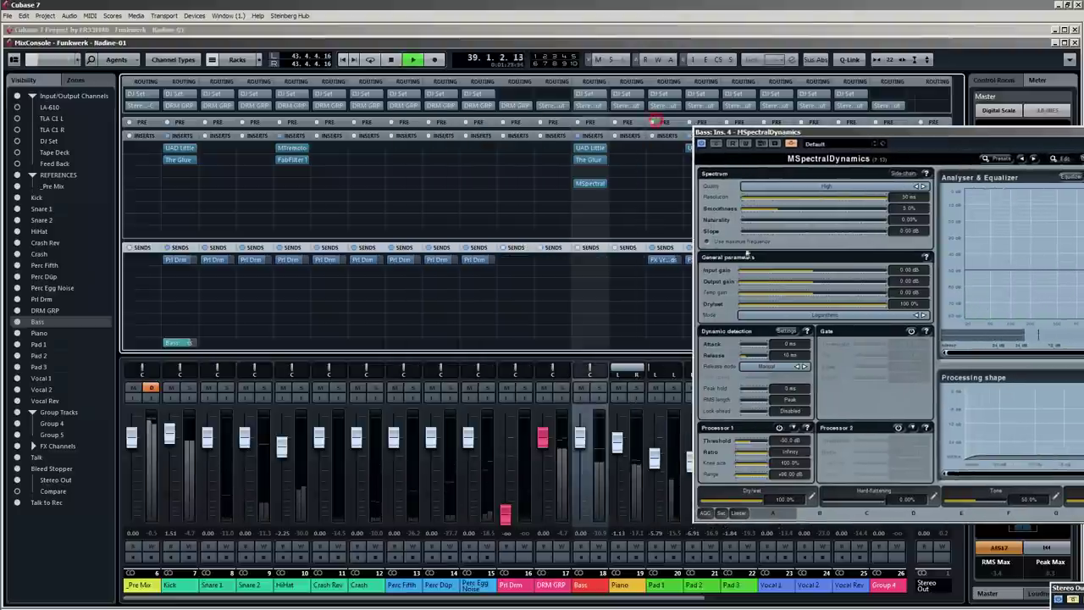
Solo the Bass and Kick together and reposition the MSpectralDynamics window so all its controls are accessible.
left_click(599, 388)
left_click(189, 388)
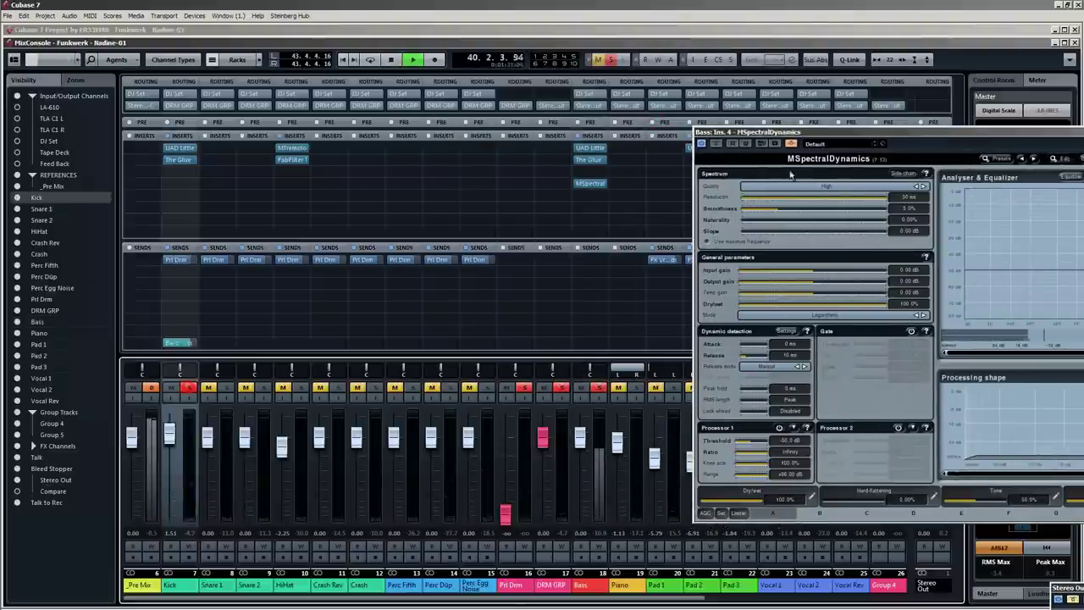
left_click_drag(773, 139, 365, 149)
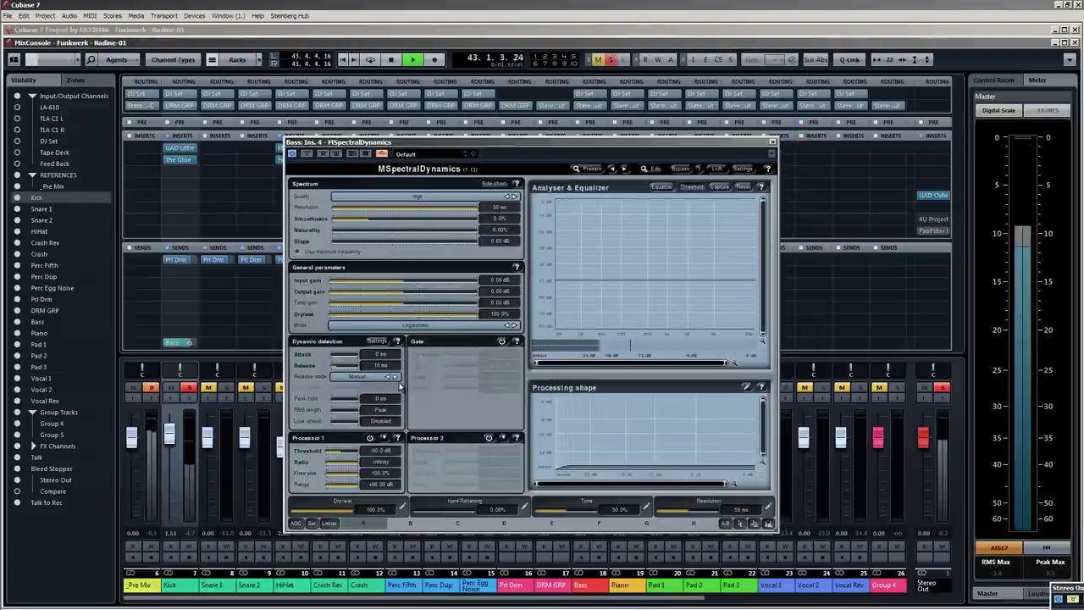
Tune the Bass MSpectralDynamics during playback, setting threshold to -54.2 dB, RMS length to Peak and look-ahead to 1.1 ms.
left_click_drag(344, 456, 331, 454)
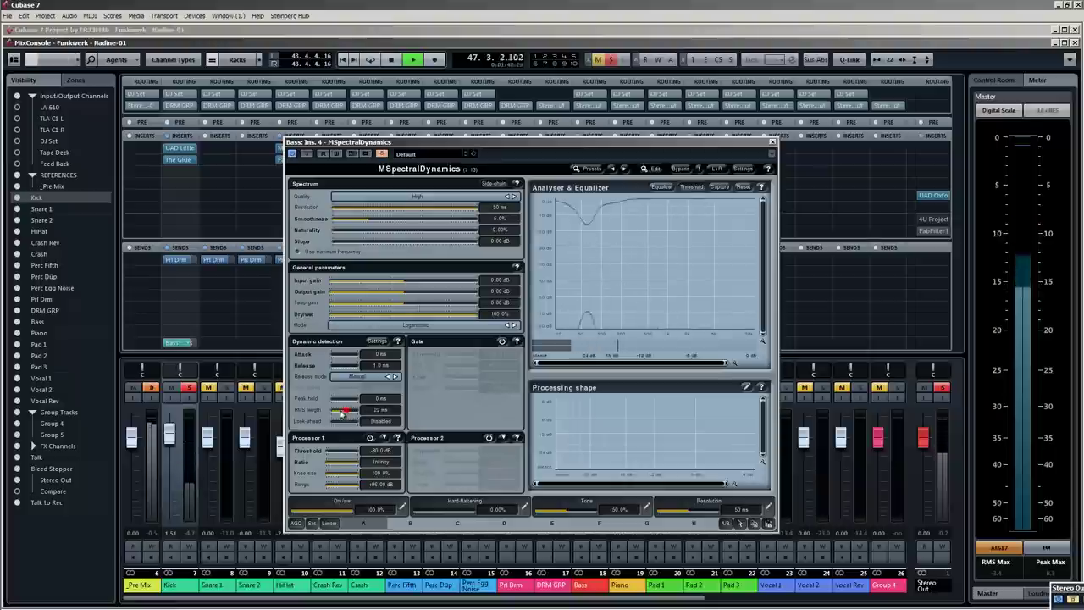
left_click_drag(336, 413, 314, 414)
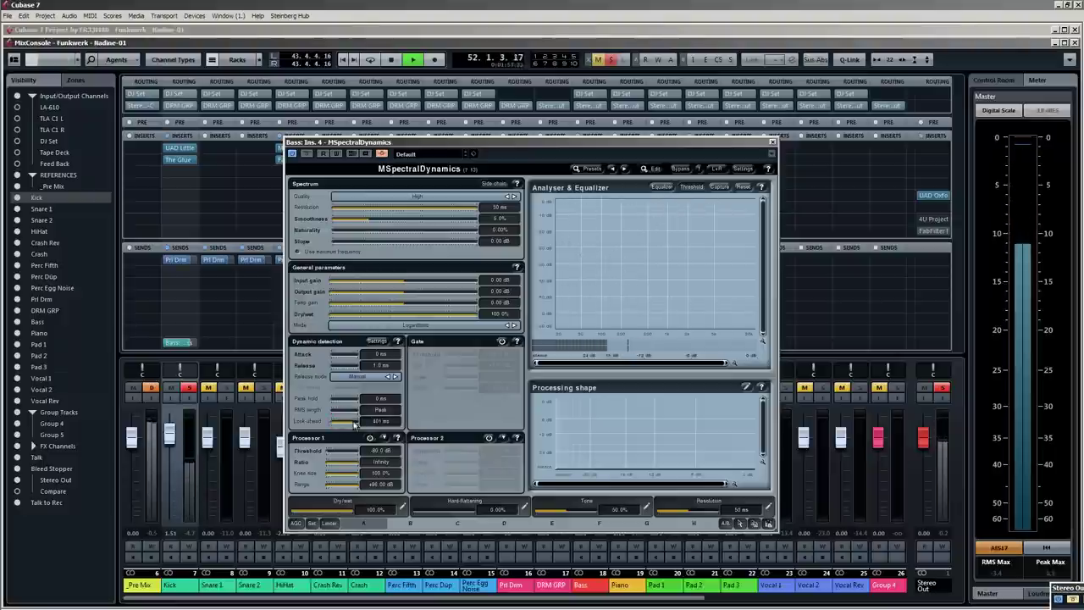
left_click_drag(355, 424, 338, 426)
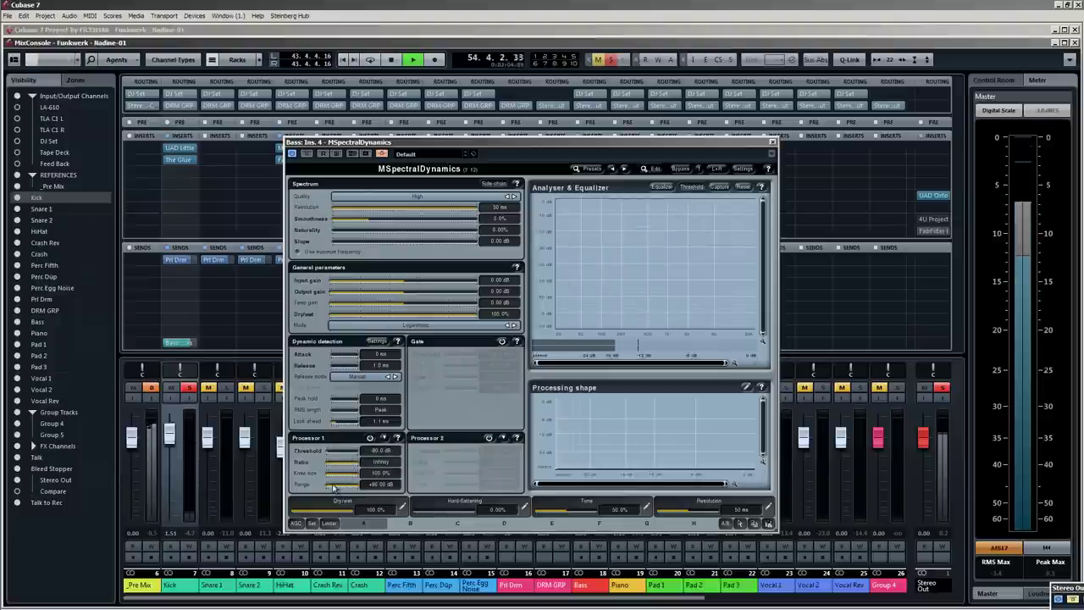
left_click_drag(330, 455, 341, 456)
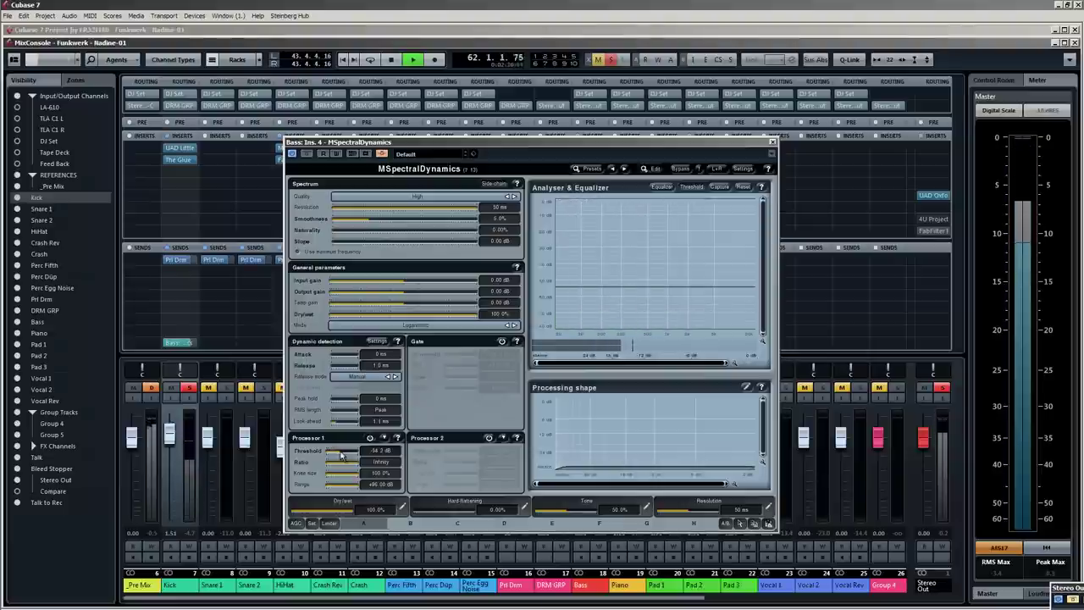
Close the MSpectralDynamics window and clear the channel solos to listen to the full mix.
left_click(773, 143)
left_click(601, 388)
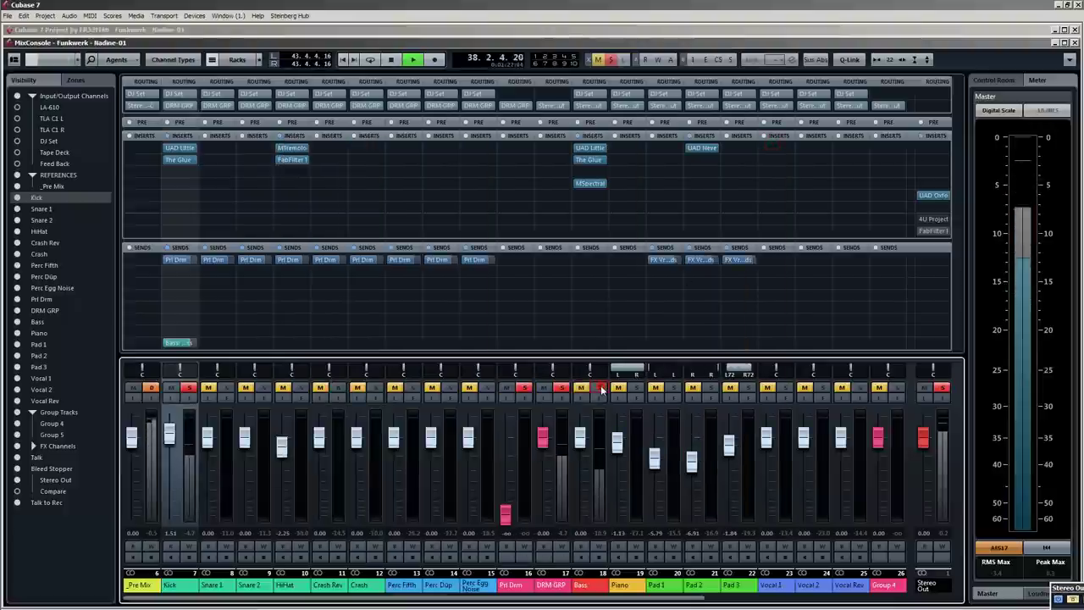
left_click(562, 388)
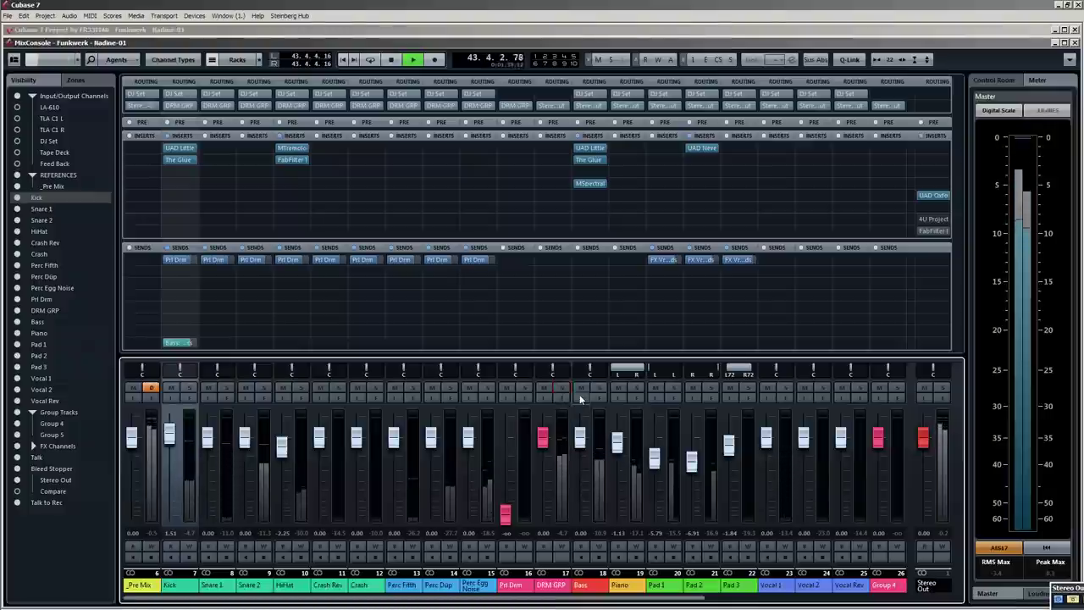
Solo the Bass, stop playback and replace MSpectralDynamics in its fourth insert slot with FabFilter Pro-C.
left_click(599, 387)
key("space")
left_click(600, 184)
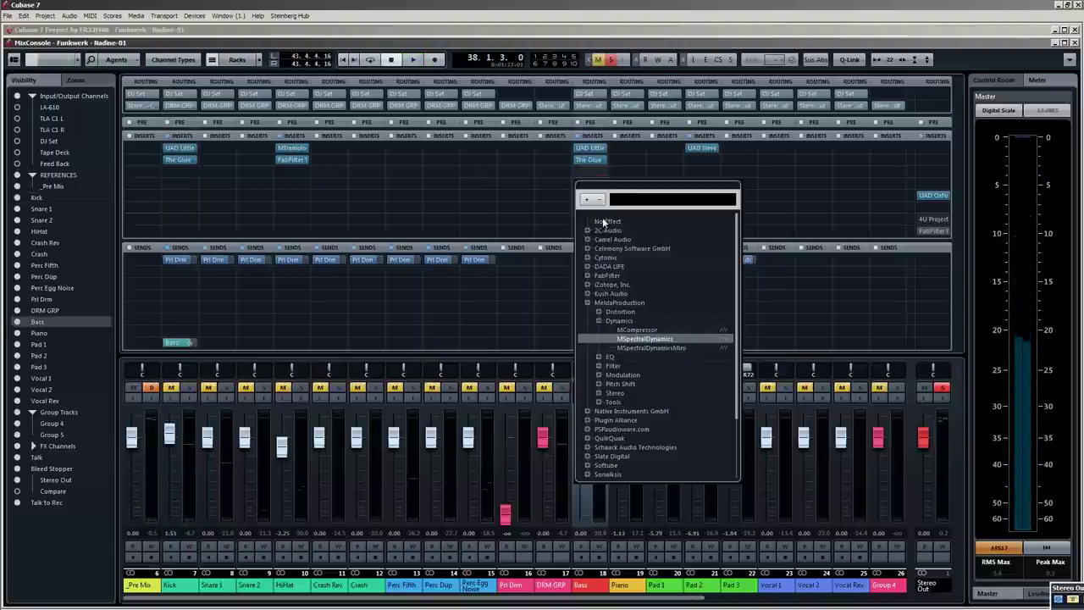
left_click(604, 277)
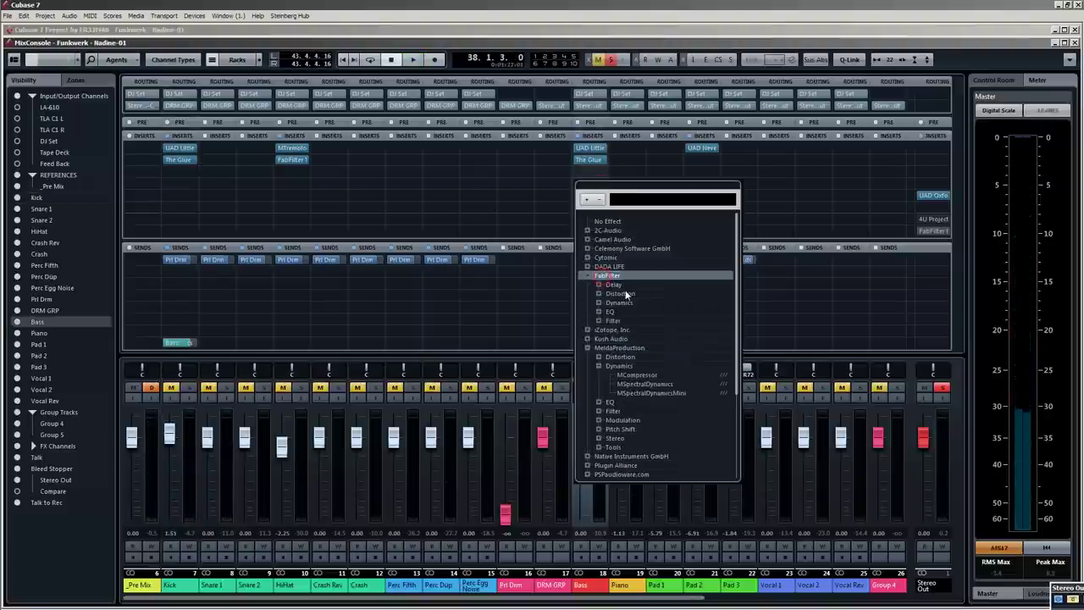
left_click(610, 303)
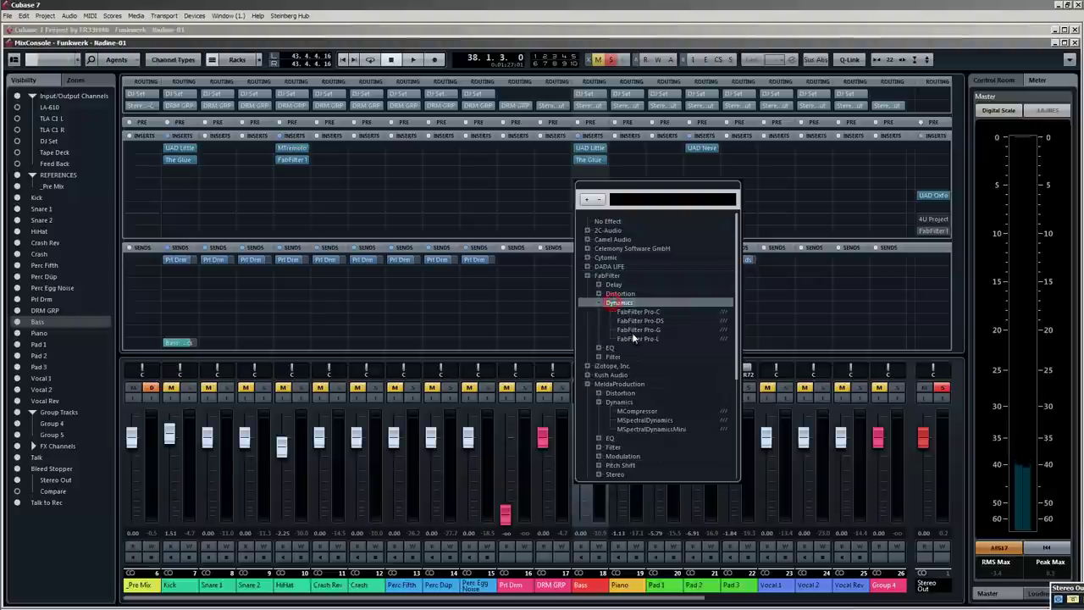
left_click(639, 312)
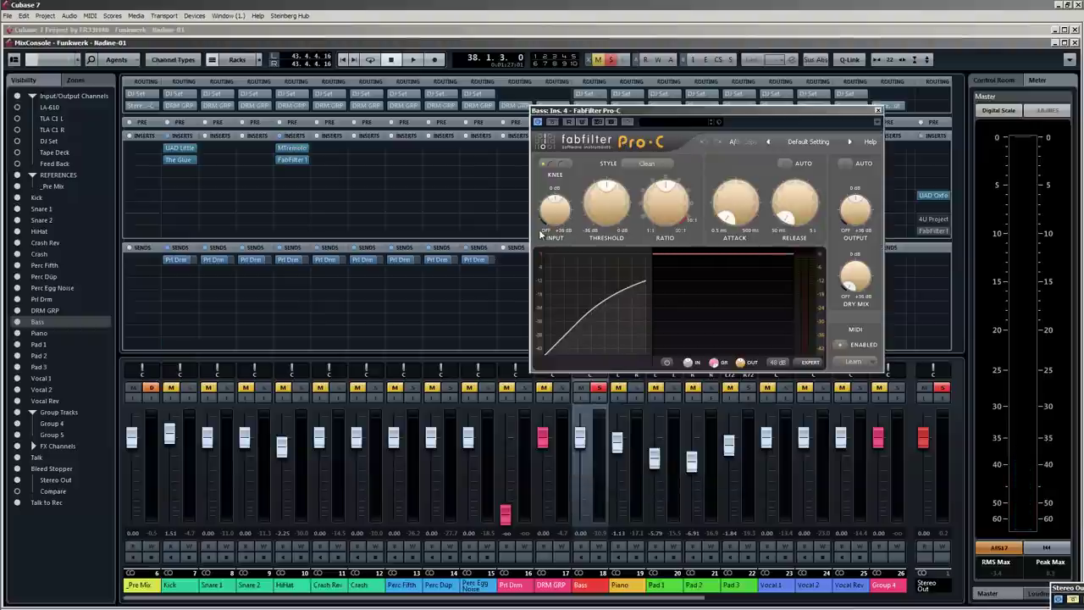
Set the Pro-C compression style to Opto and move its window clear of the Bass channel.
left_click(647, 165)
left_click(644, 198)
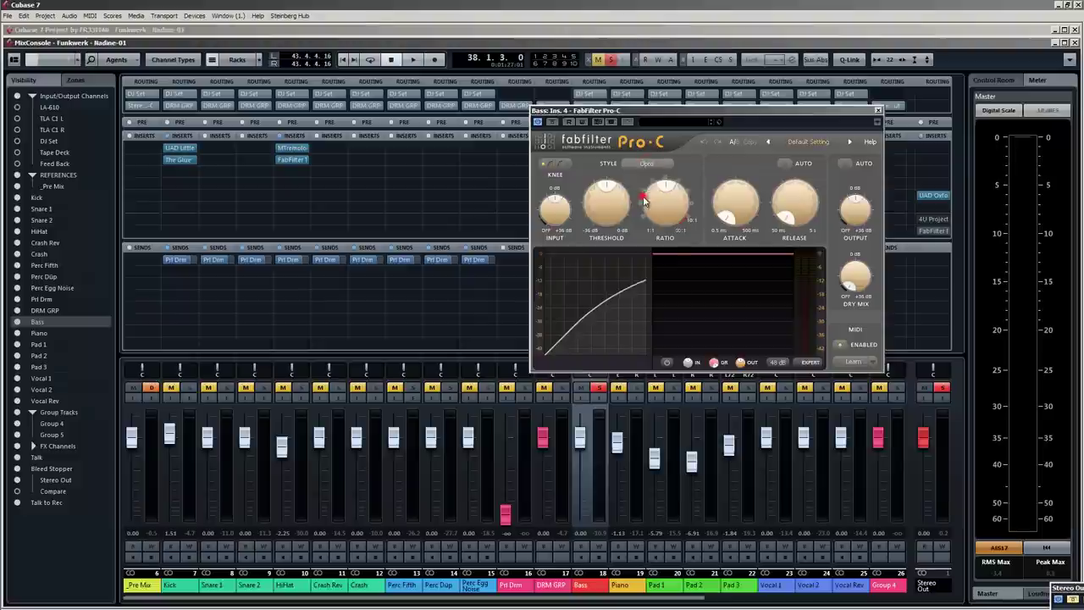
left_click_drag(627, 110, 807, 89)
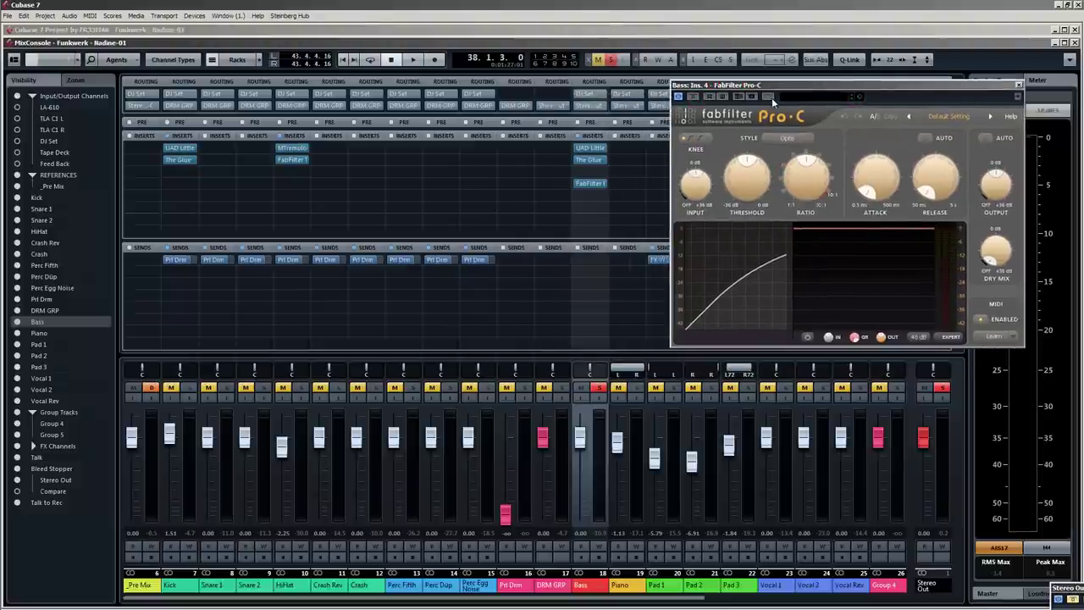
Route Kick's eighth send to the Bass Pro-C side-chain and start playback with Kick soloed alongside Bass.
left_click(193, 342)
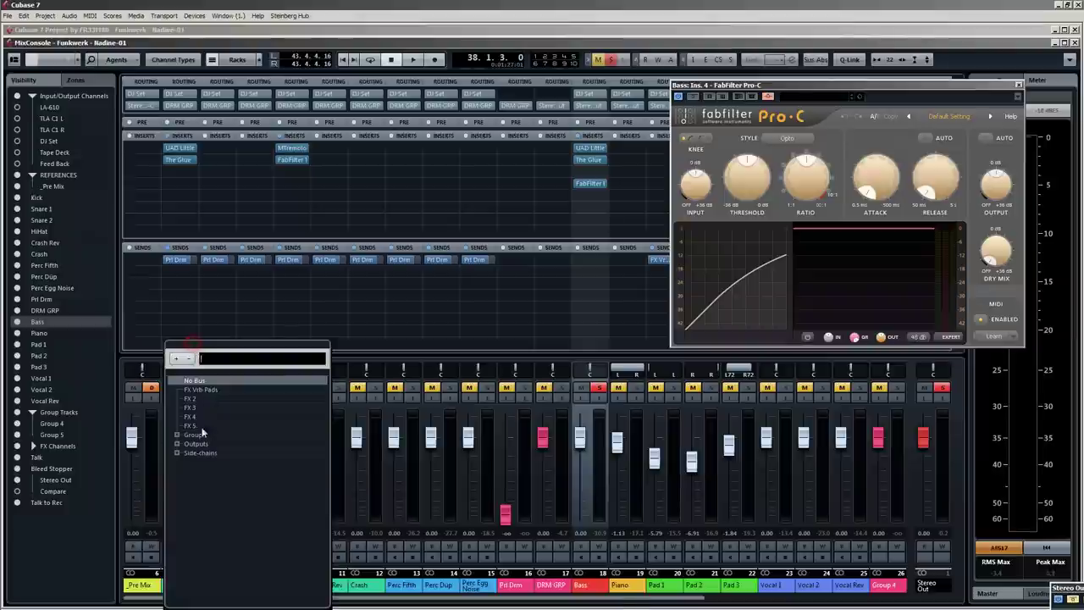
left_click(177, 453)
left_click(225, 479)
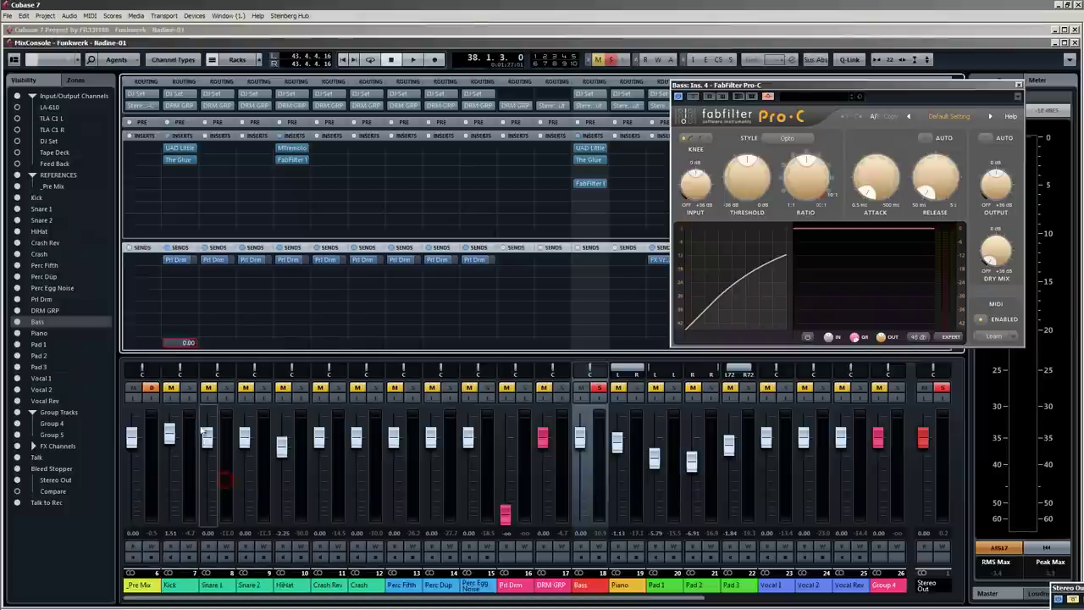
key("space")
left_click(188, 387)
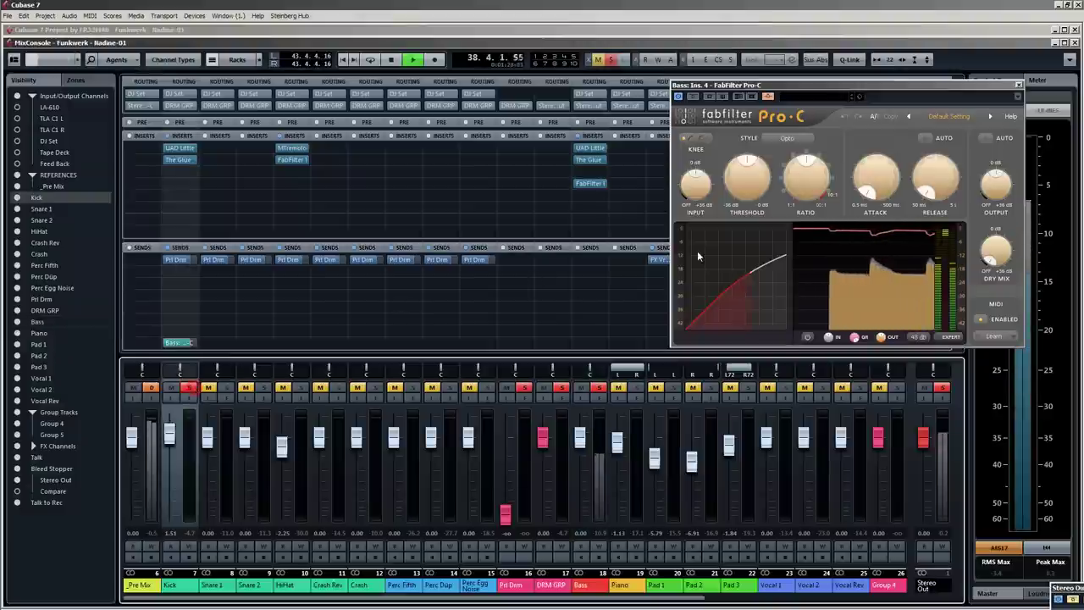
Show Pro-C's expert controls, switch its side chain to external and set the threshold to about -29.5 dB.
left_click_drag(830, 85, 695, 87)
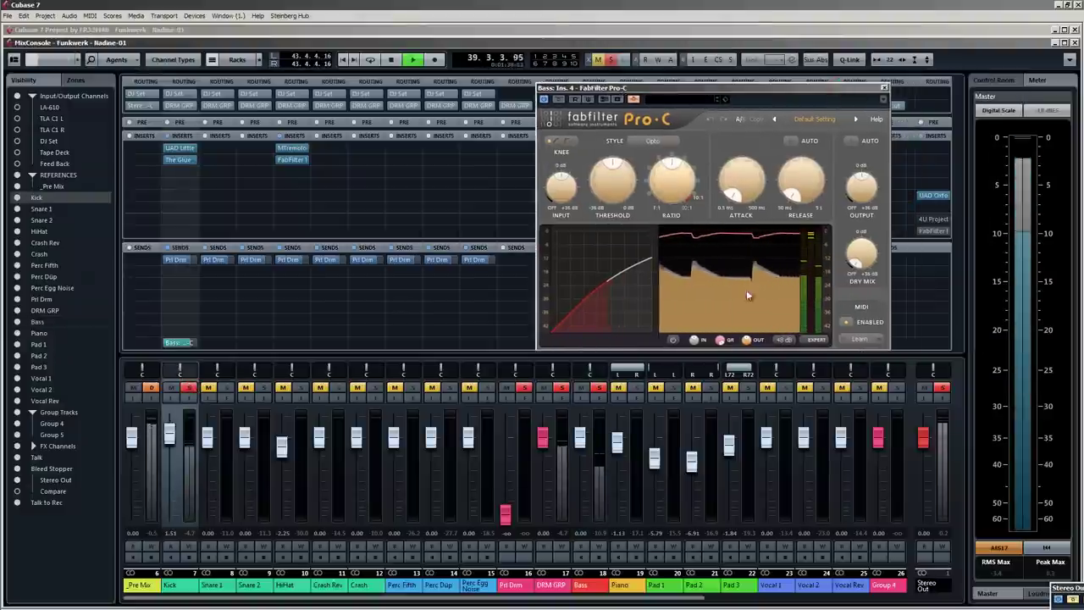
left_click(817, 339)
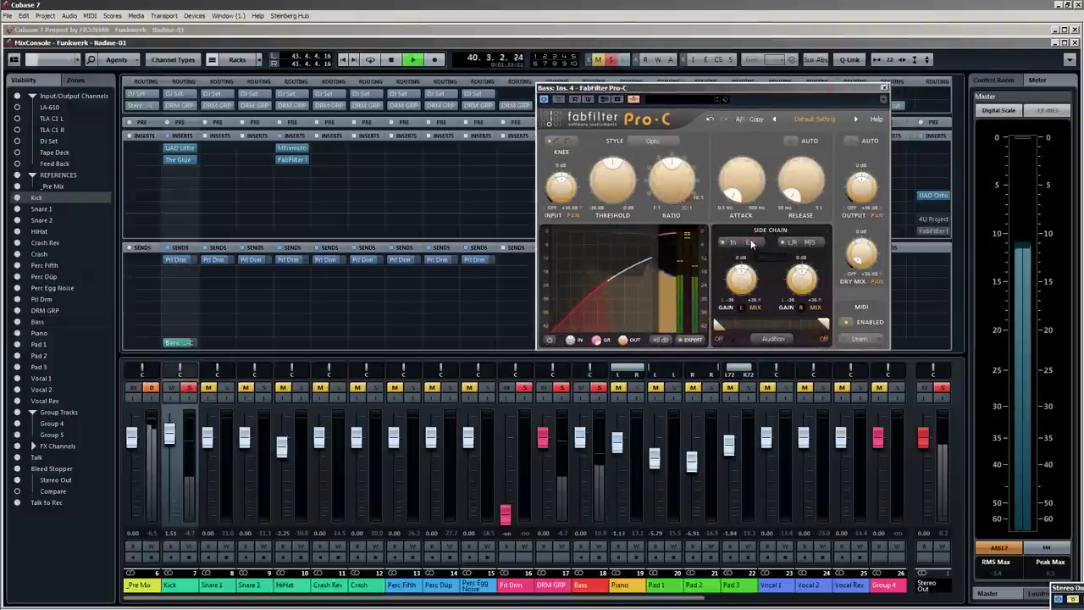
left_click(751, 243)
left_click_drag(616, 187, 620, 269)
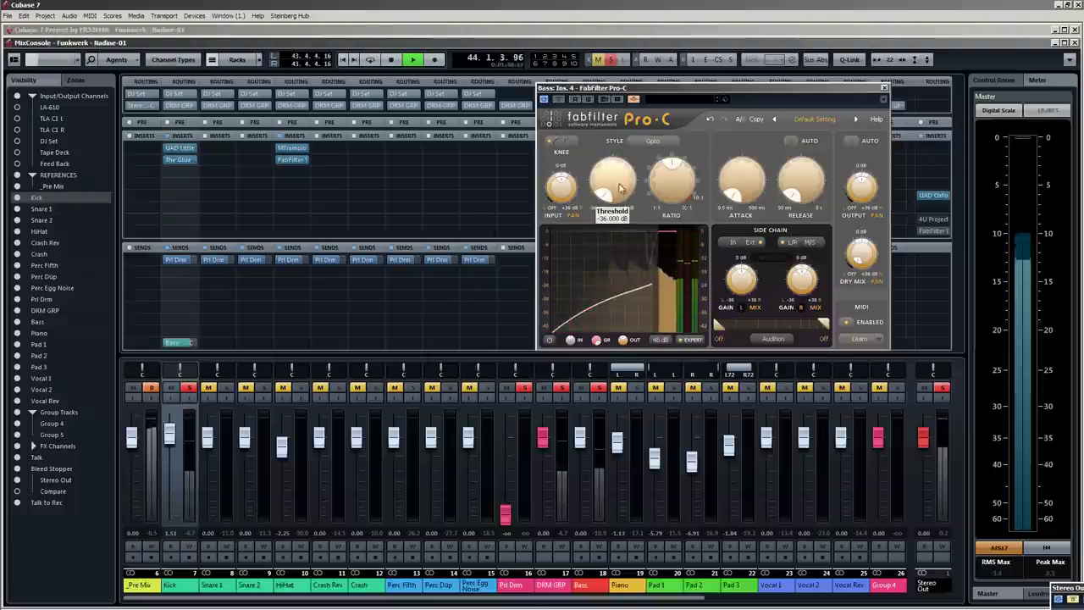
left_click_drag(620, 188, 617, 141)
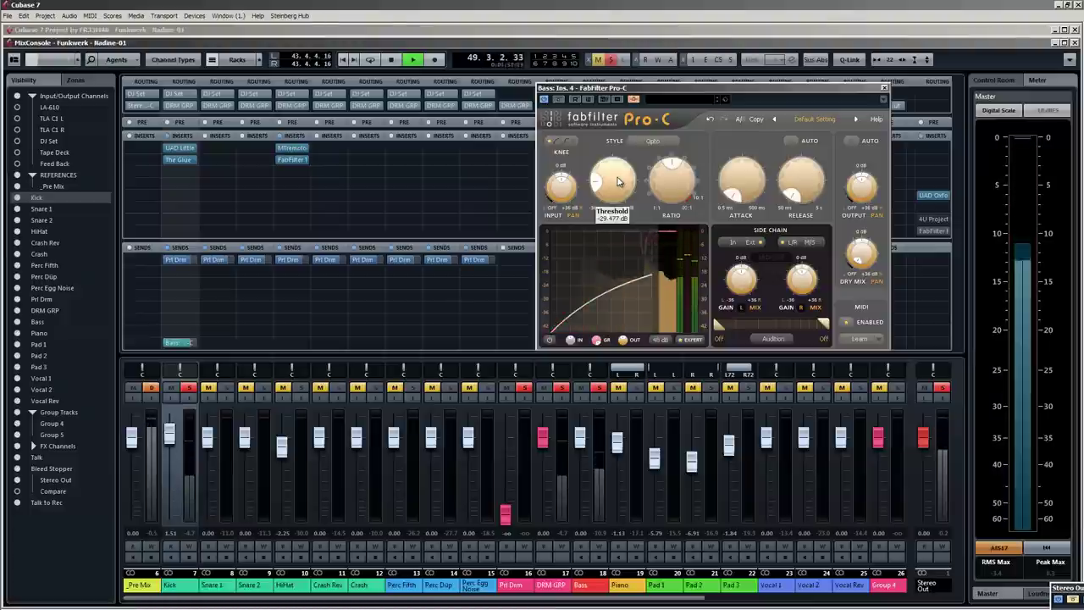
Compare Pro-C's Classic and Clean styles against Opto during playback and return the style to Opto.
left_click(659, 144)
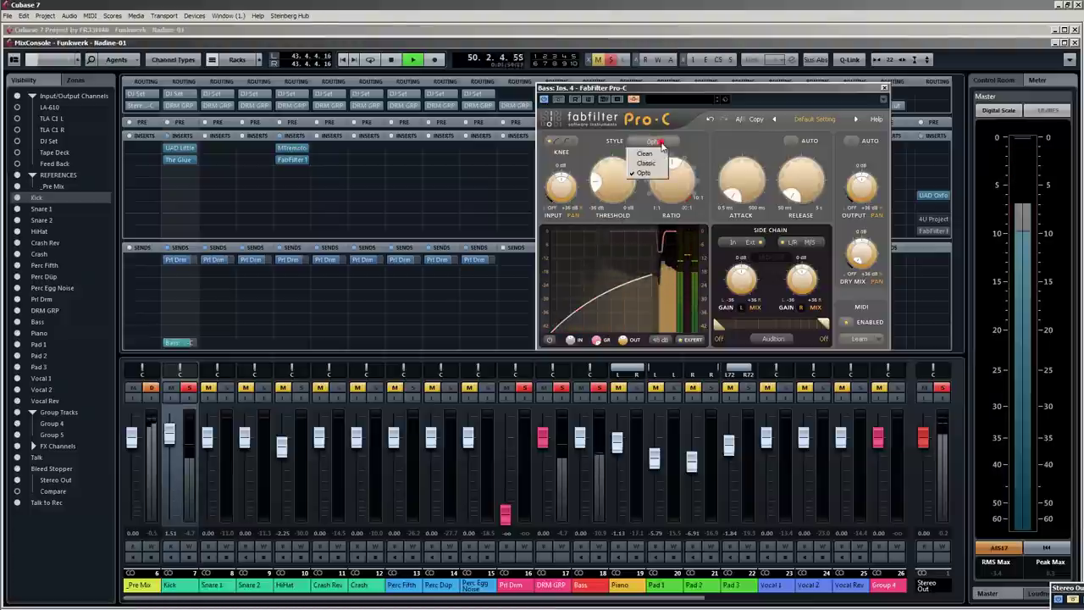
left_click(659, 163)
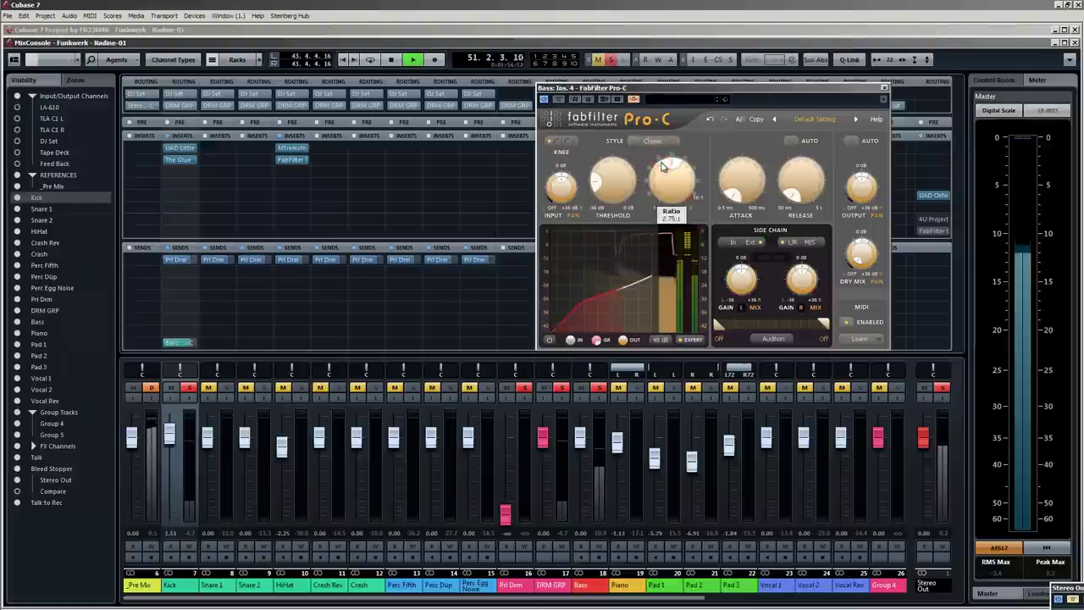
left_click(654, 142)
left_click(651, 154)
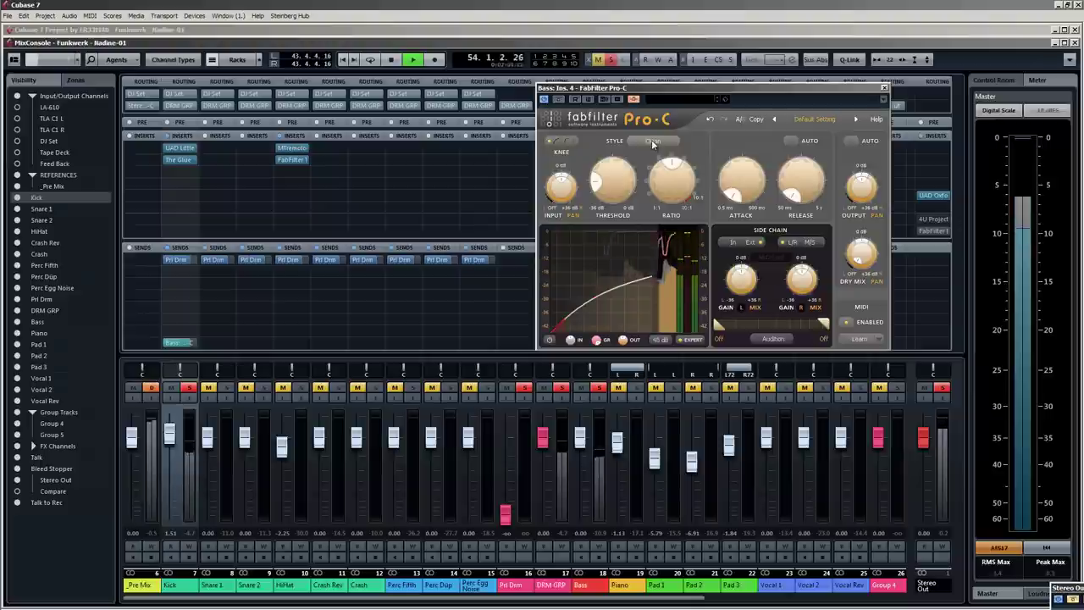
left_click(651, 139)
left_click(645, 170)
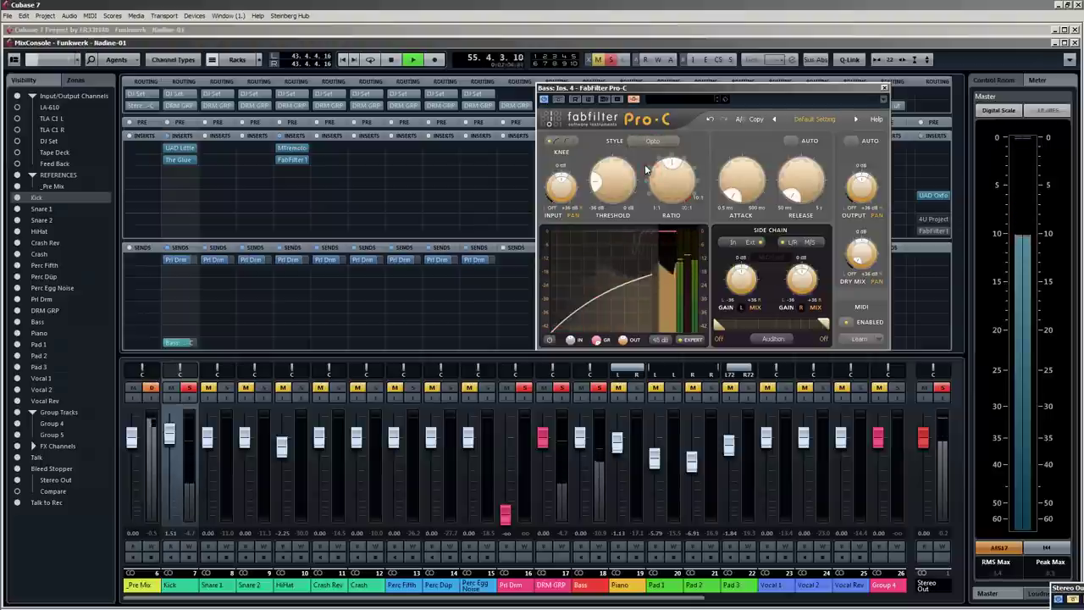
left_click(649, 141)
left_click(652, 156)
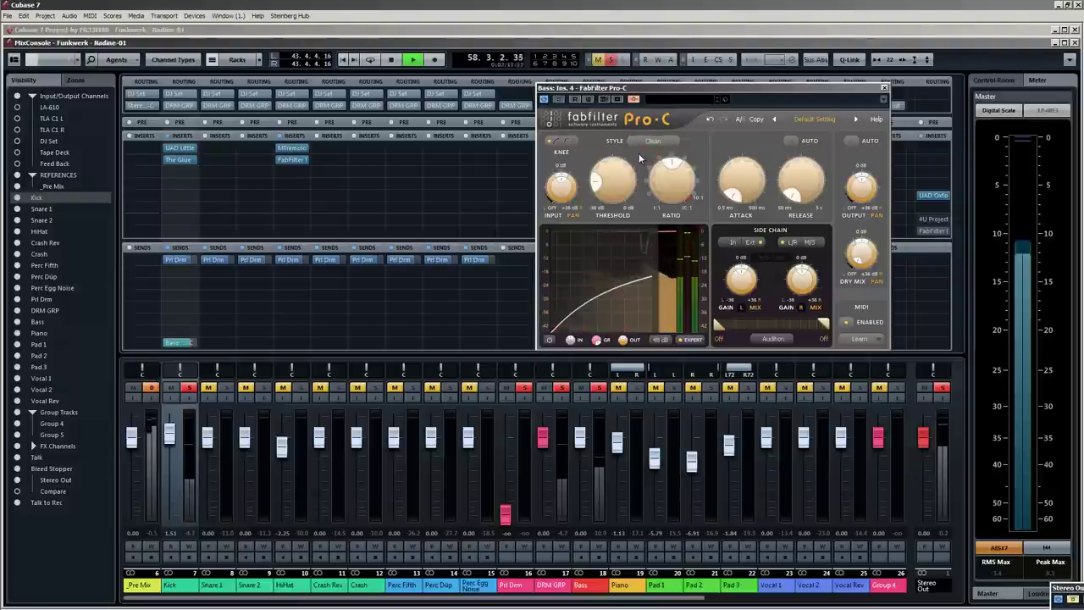
left_click(656, 142)
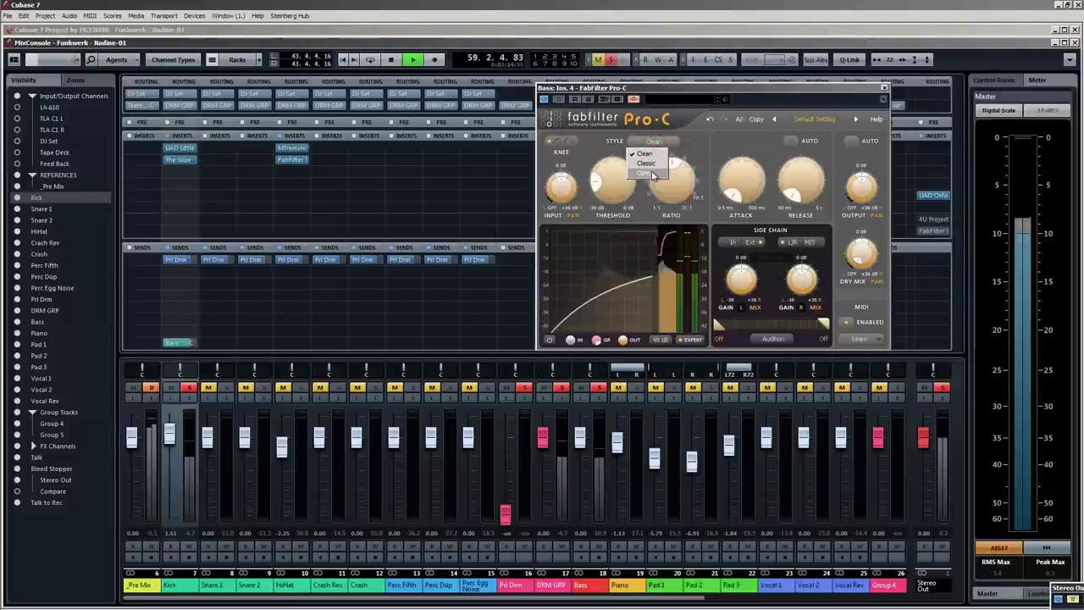
left_click(651, 173)
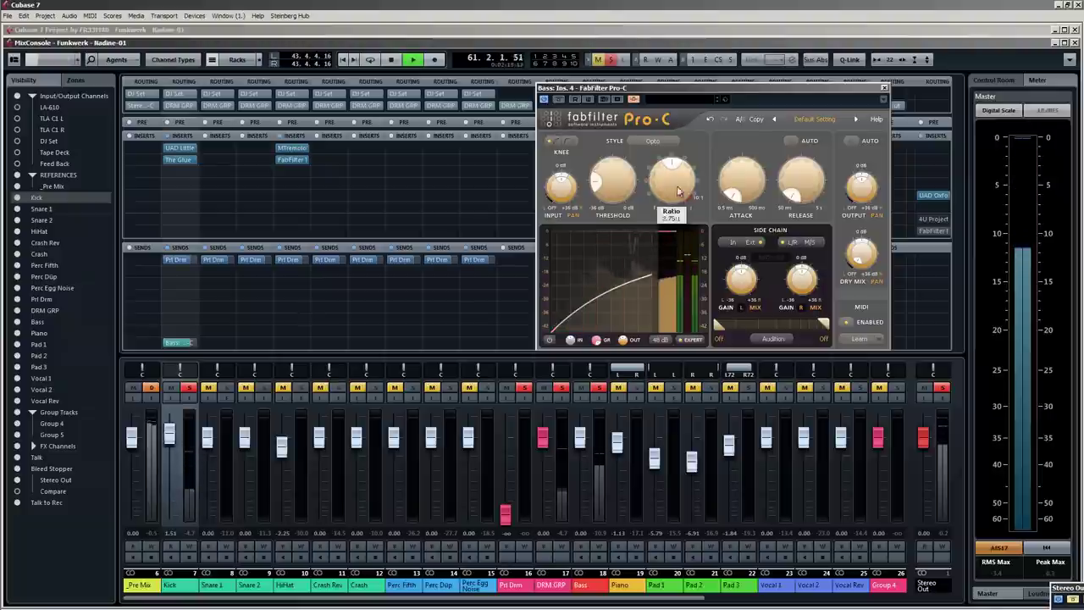
Close the Bass Pro-C window and restart playback with all channel solos cleared.
key("space")
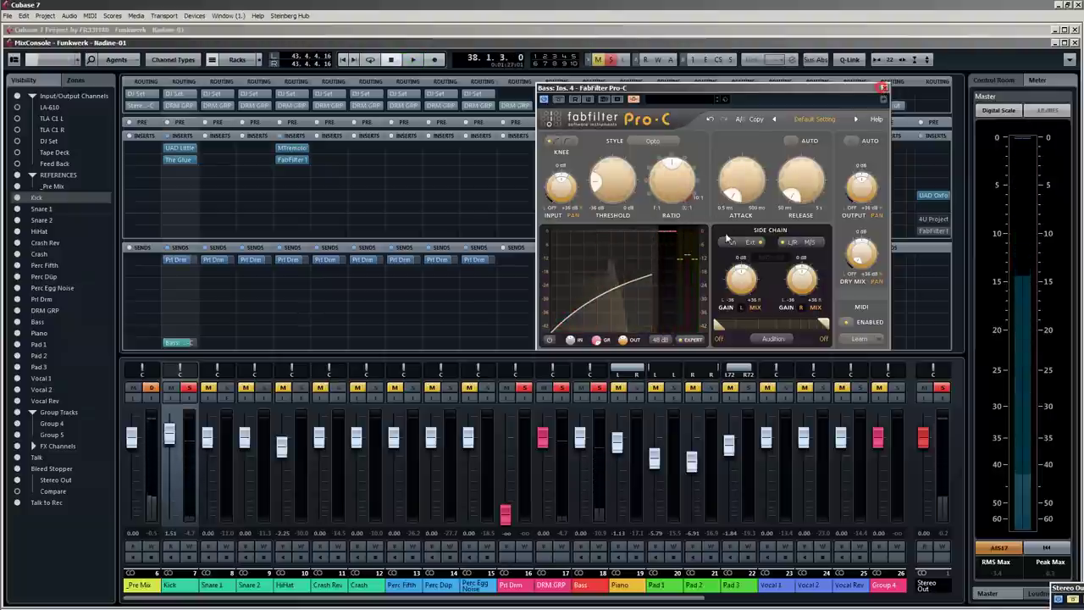
left_click(885, 88)
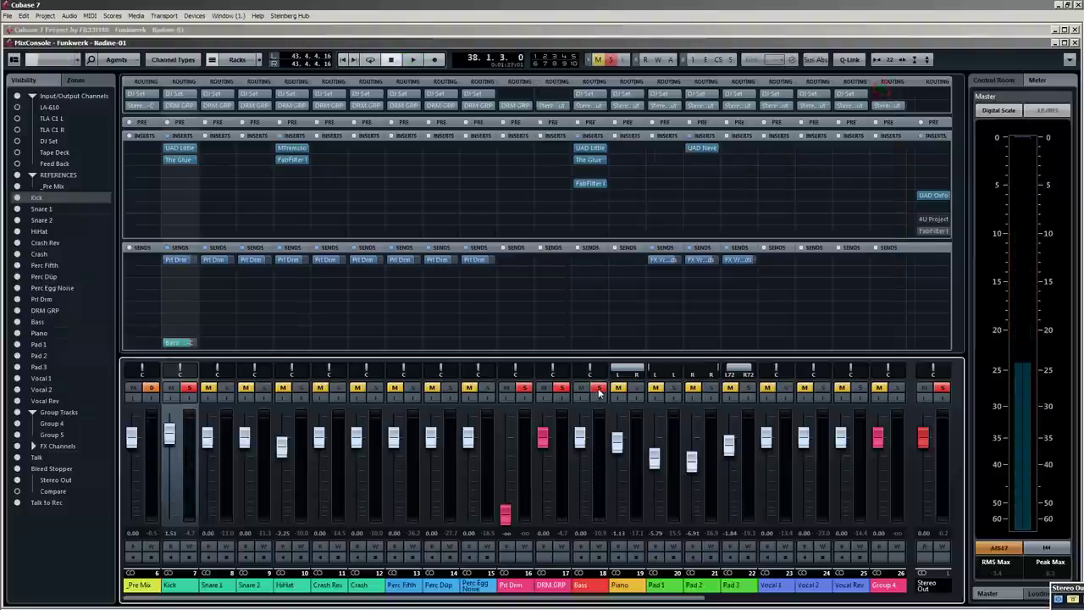
left_click(598, 388)
key("space")
left_click(564, 388)
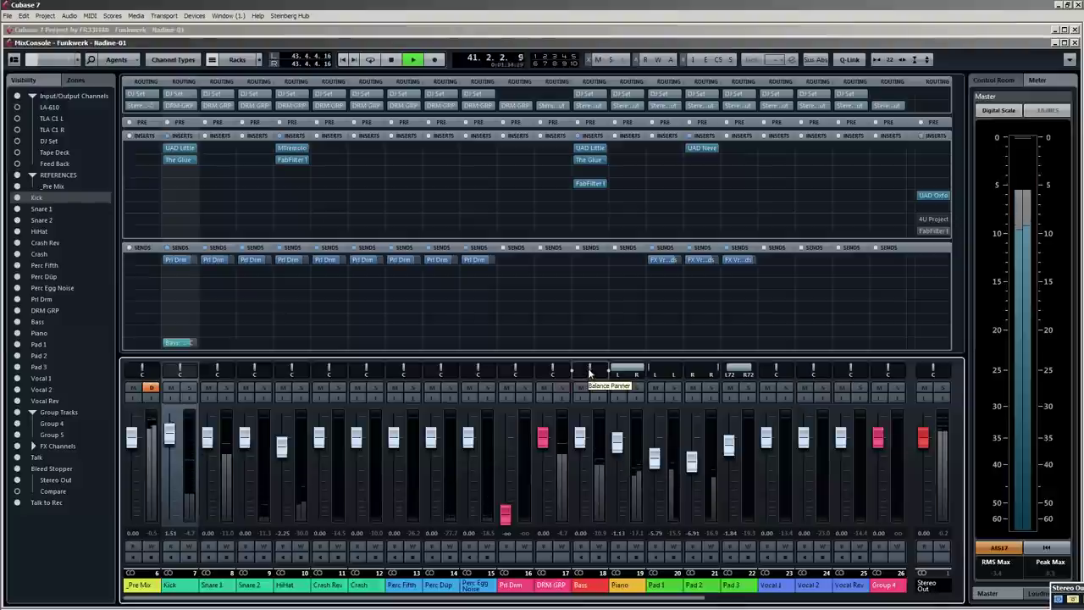
Set the Piano fader to -4.04 and the HiHat fader to 0.00 while temporarily muting Pad 1 and Pad 2.
left_click(654, 387)
left_click(692, 388)
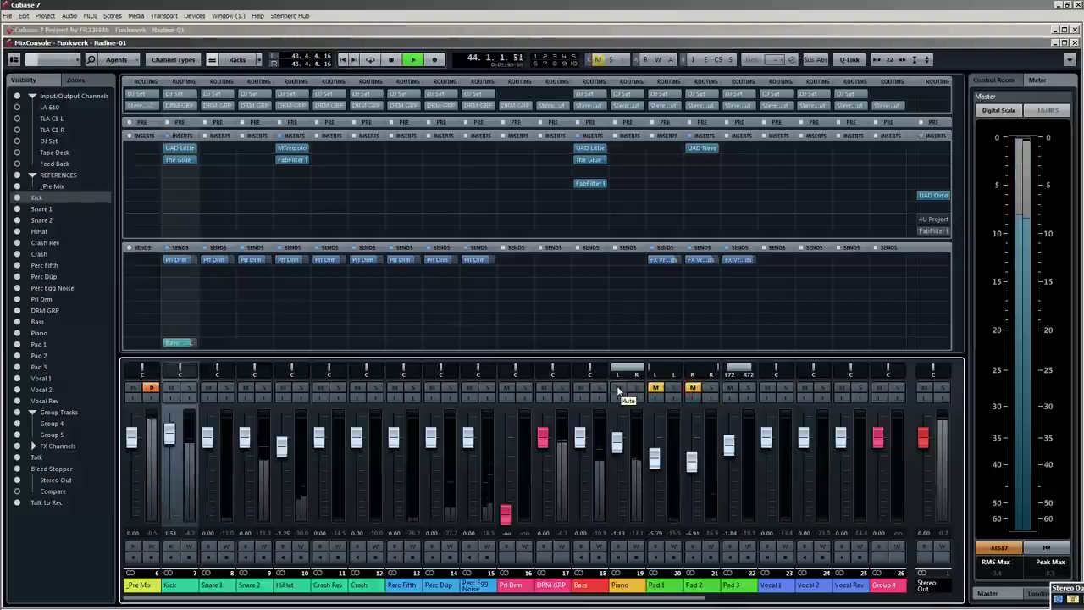
mouse_move(617, 441)
left_mouse_down()
mouse_move(618, 493)
mouse_move(617, 448)
left_mouse_up()
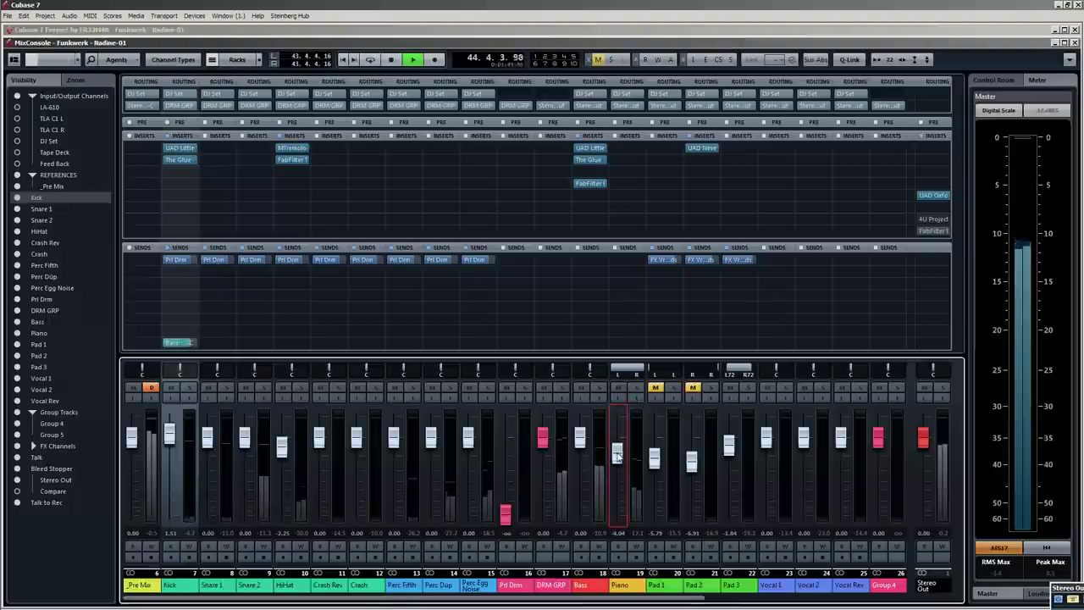
left_click_drag(286, 446, 285, 435)
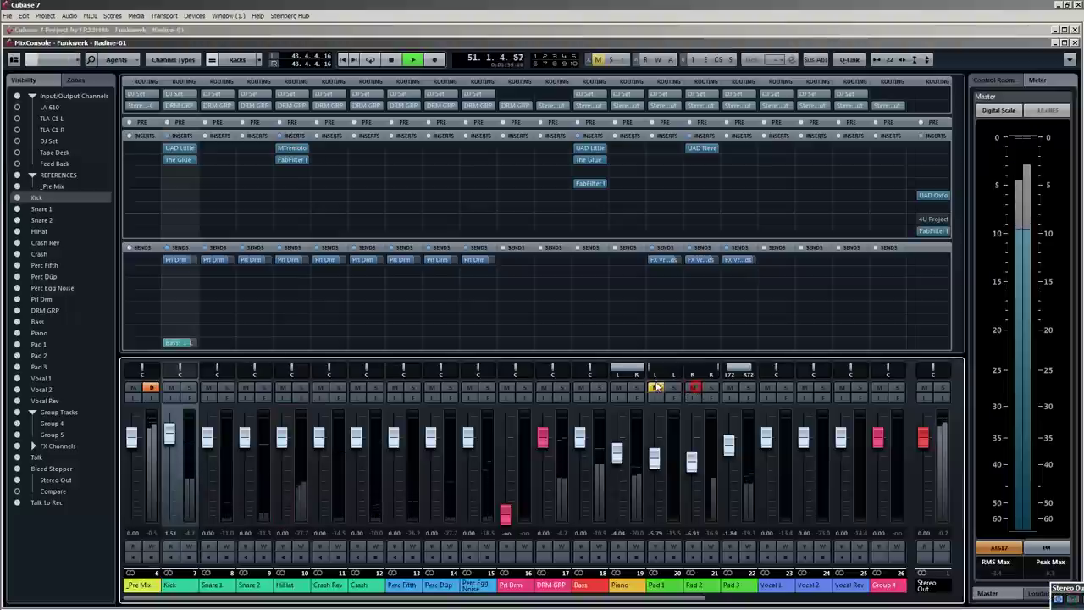
left_click(695, 389)
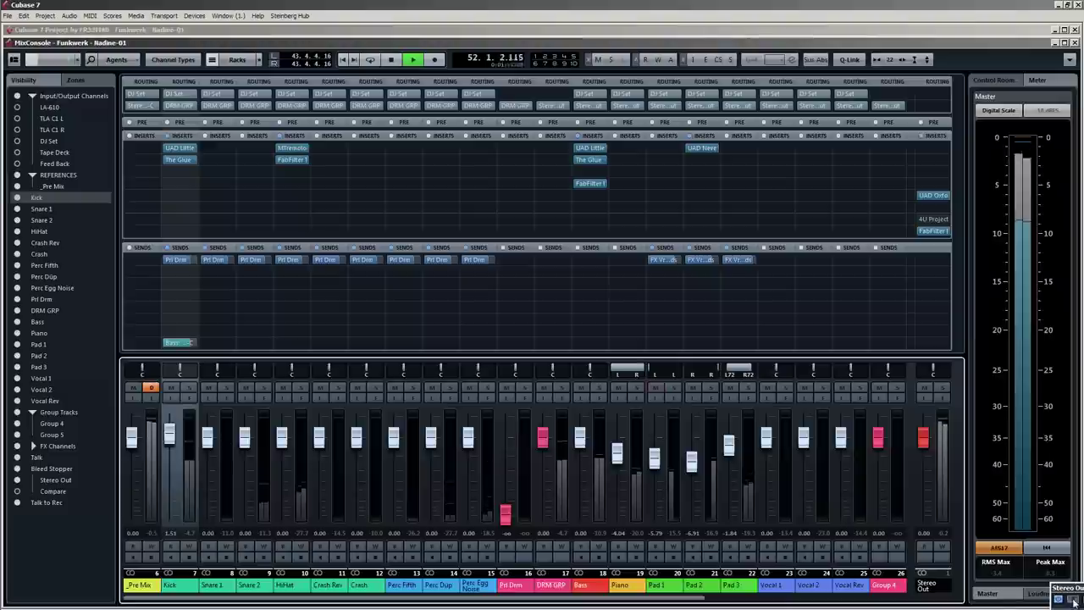
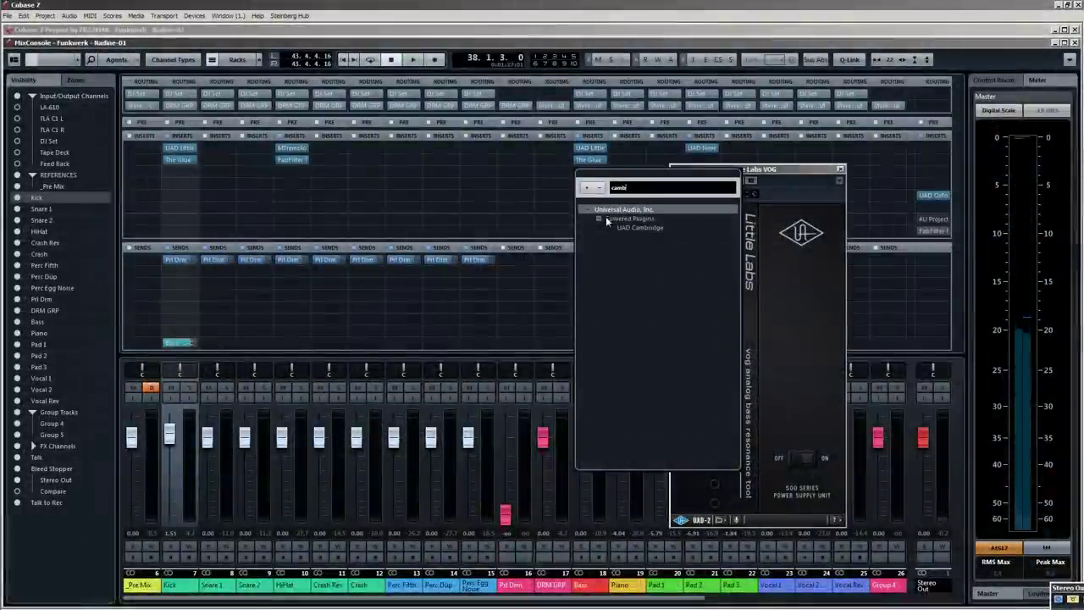
Insert UAD Cambridge in Bass's third insert slot and cut the low mids with its LMF band during playback.
double_click(628, 228)
left_click_drag(675, 134, 539, 170)
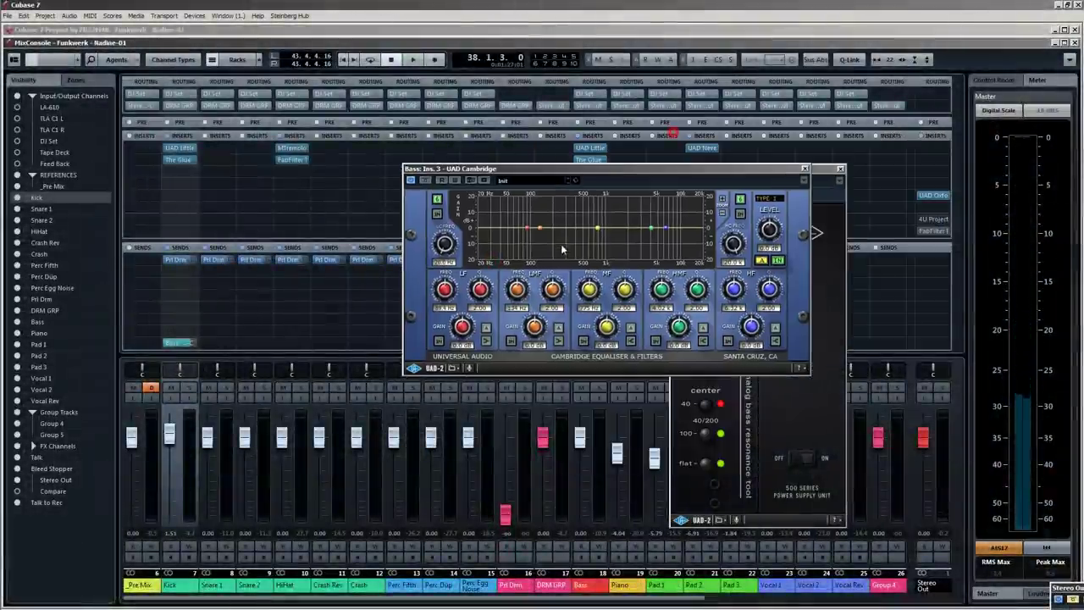
key("space")
left_click_drag(538, 229, 557, 245)
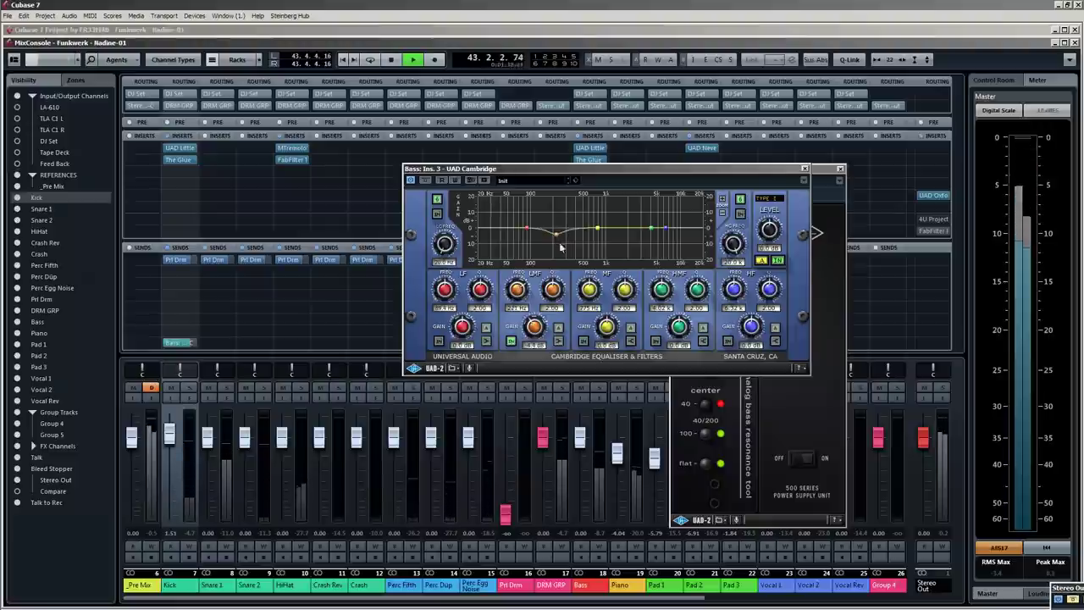
left_click_drag(683, 167, 708, 148)
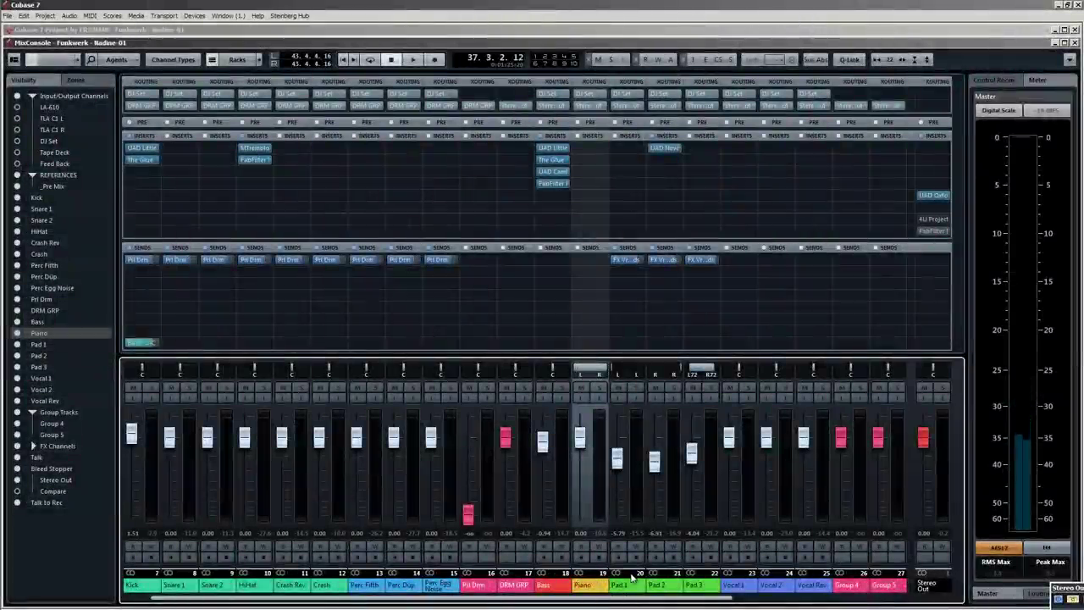
Solo the Piano and Bass tracks and audition them together in the project window.
left_click(632, 574)
left_click(593, 506)
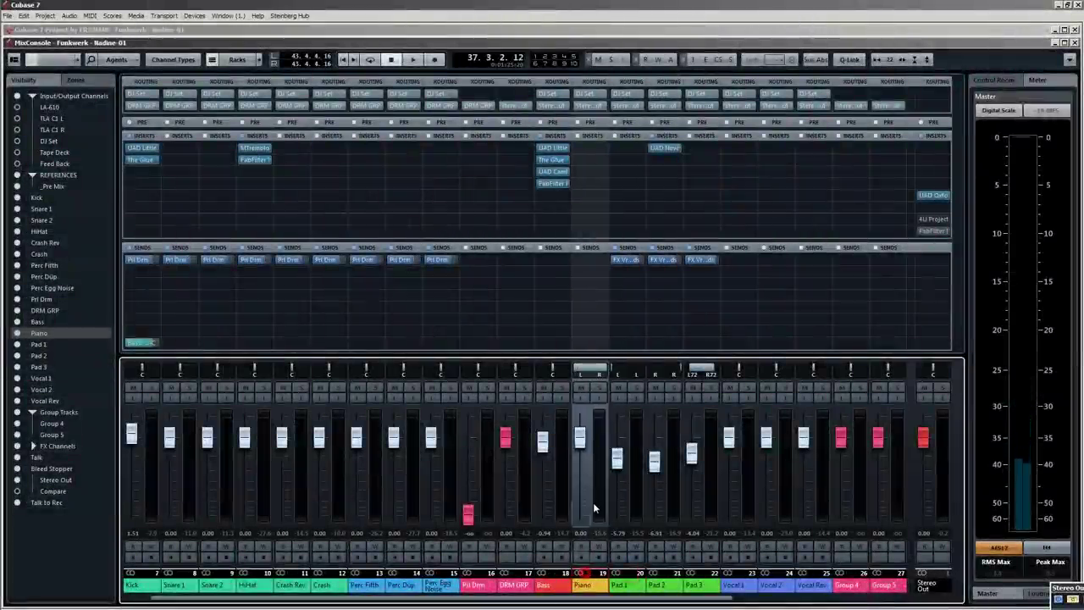
left_click(600, 388)
key("F3")
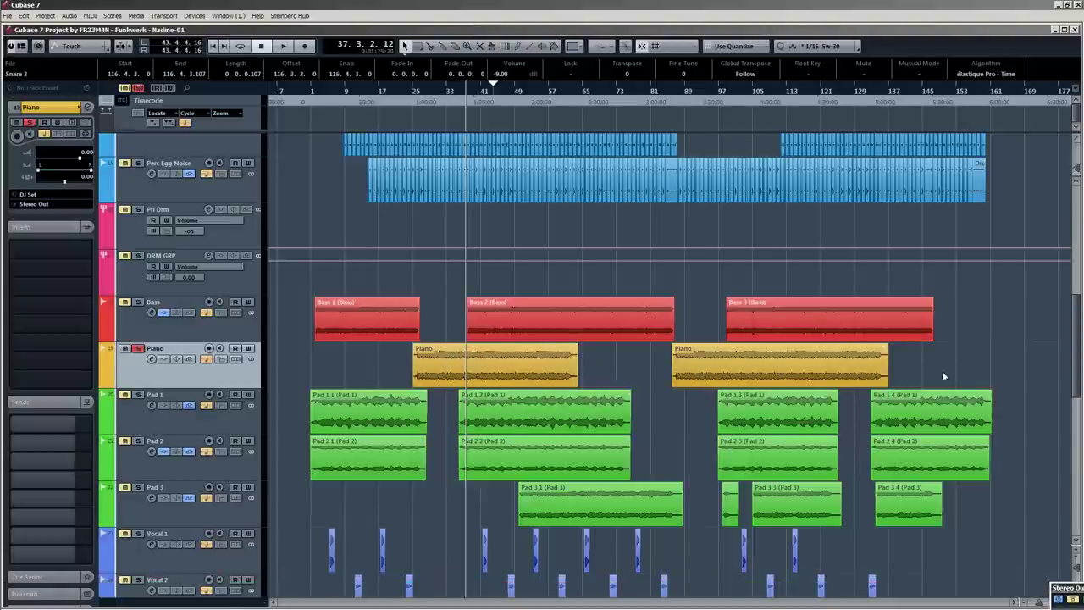
key("space")
left_click(516, 364)
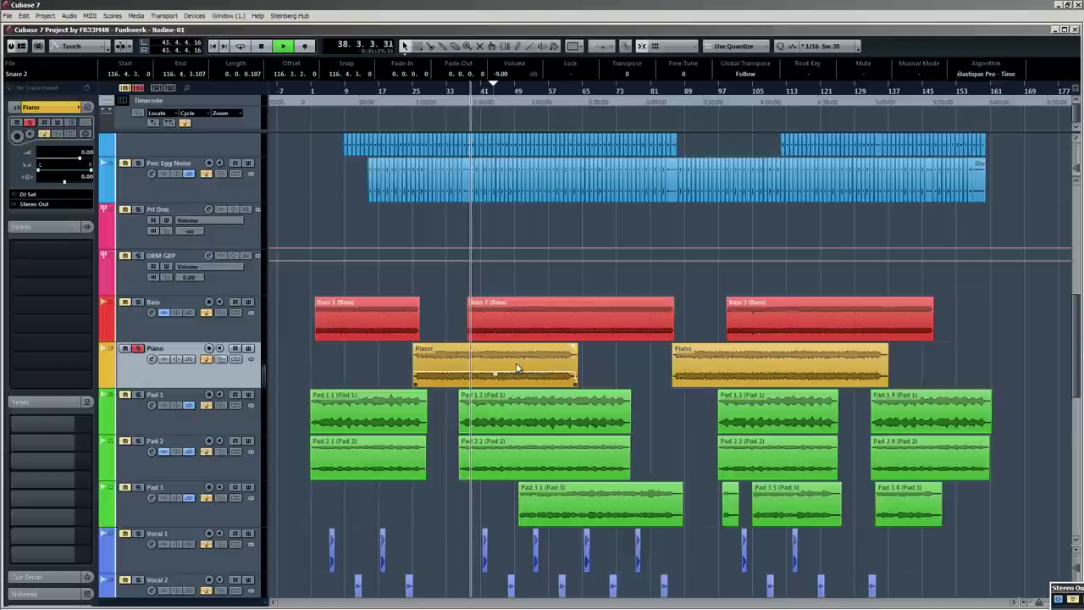
left_click(138, 305)
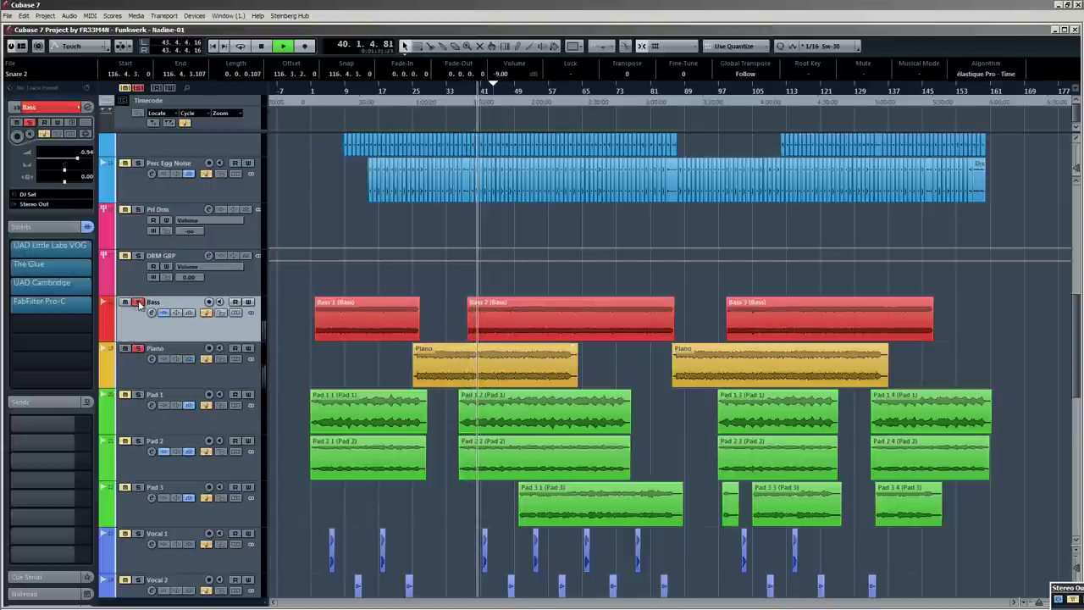
key("space")
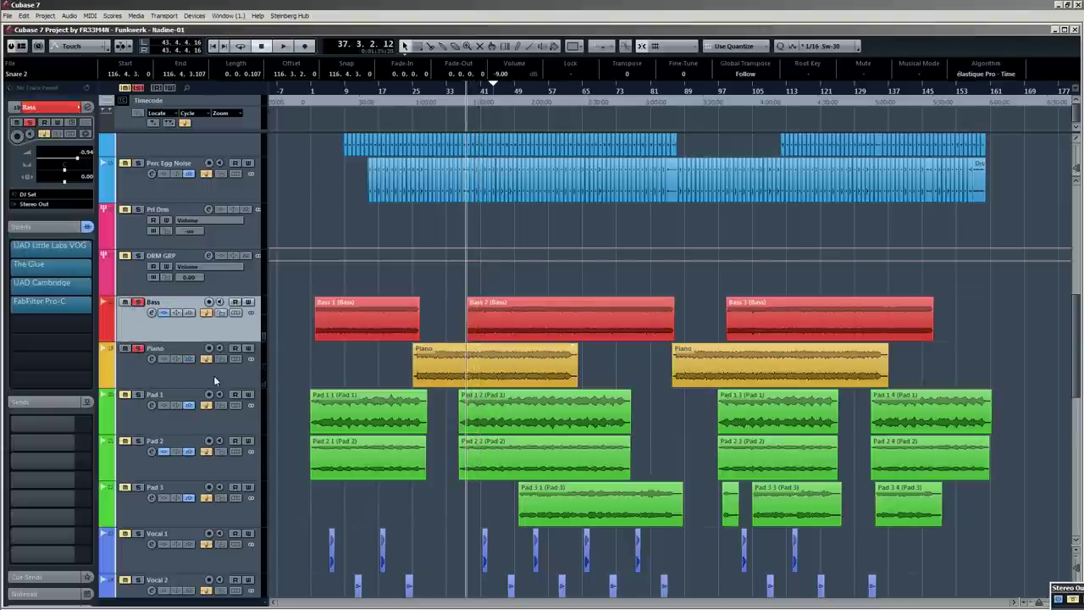
Return to the mixer and load FabFilter Volcano 2 in Piano's first insert slot.
left_click(213, 374)
key("F3")
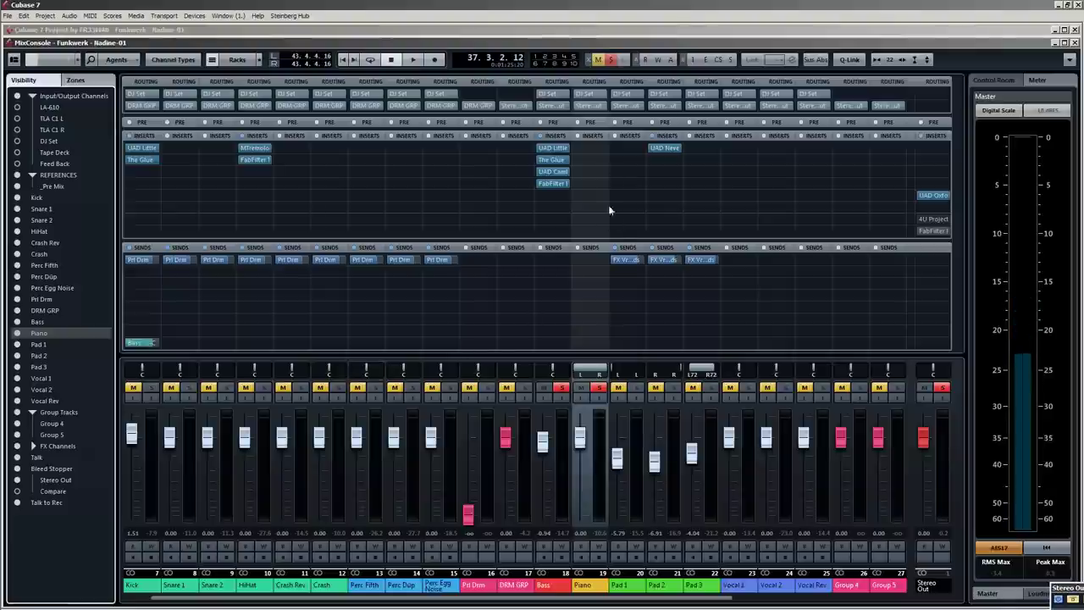
left_click(608, 149)
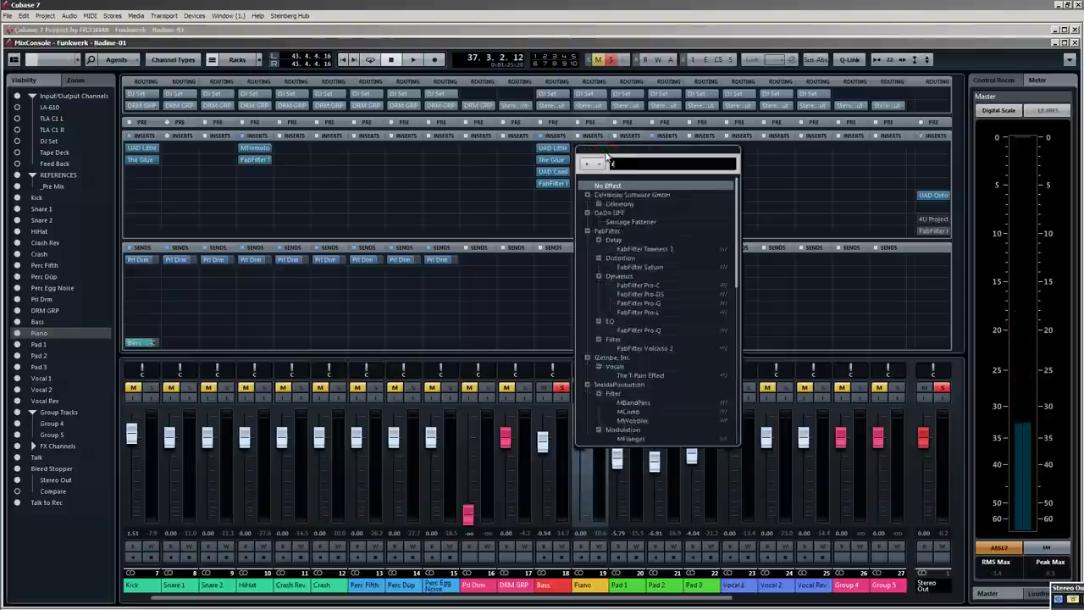
type("fabf")
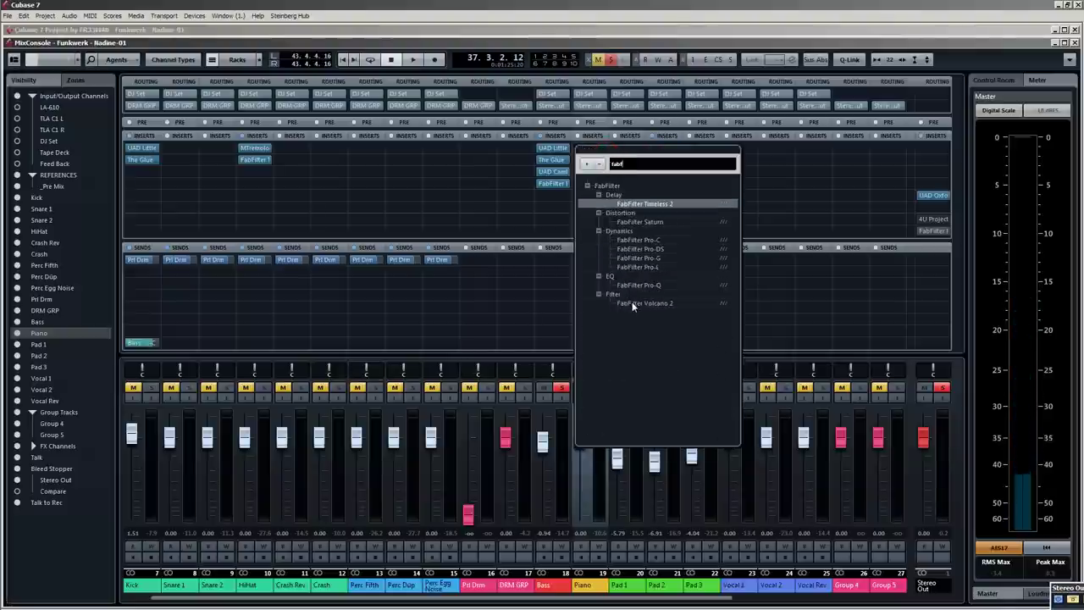
left_click(631, 304)
left_click_drag(527, 154, 796, 207)
Adjust the cutoff of Volcano 2's high-pass filter on Piano during playback and compare it with the effect bypassed.
left_click_drag(519, 320, 596, 334)
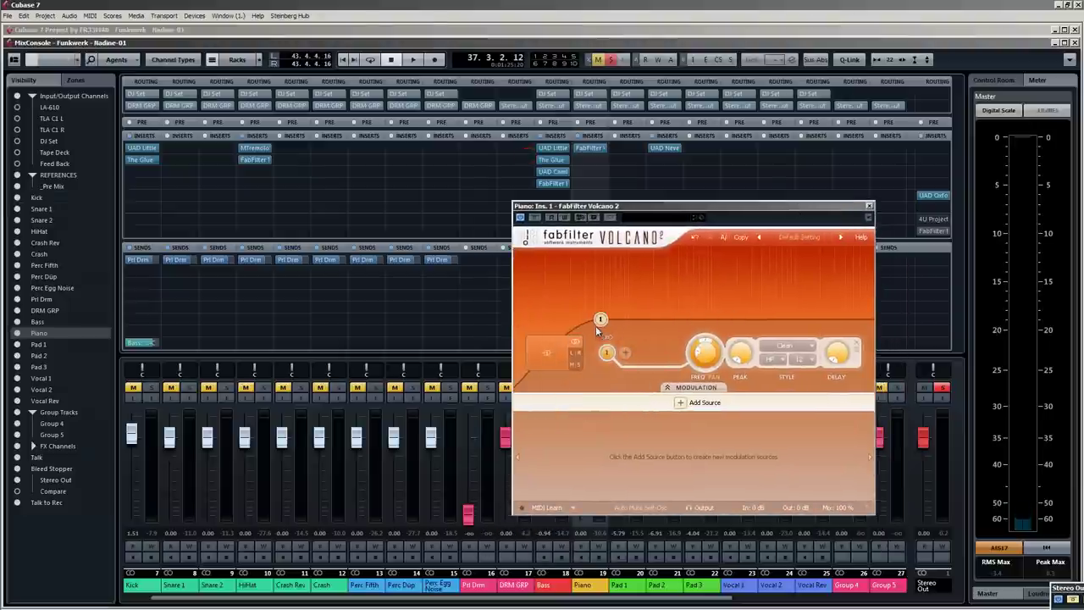
left_click(603, 321, "ctrl")
left_click_drag(631, 212, 335, 190)
key("space")
left_click_drag(223, 296, 353, 289)
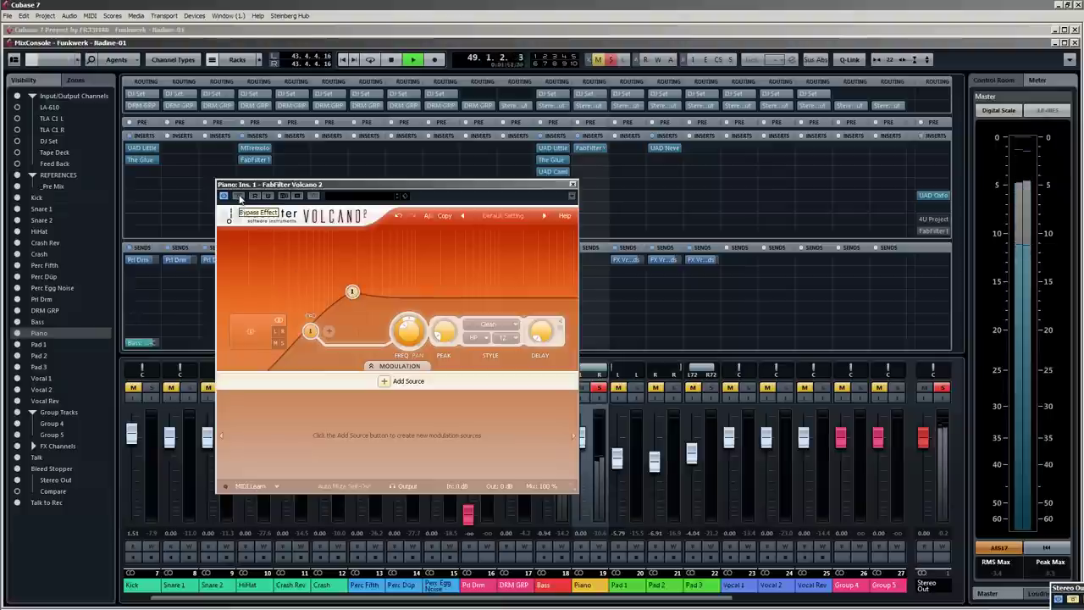
left_click(239, 196)
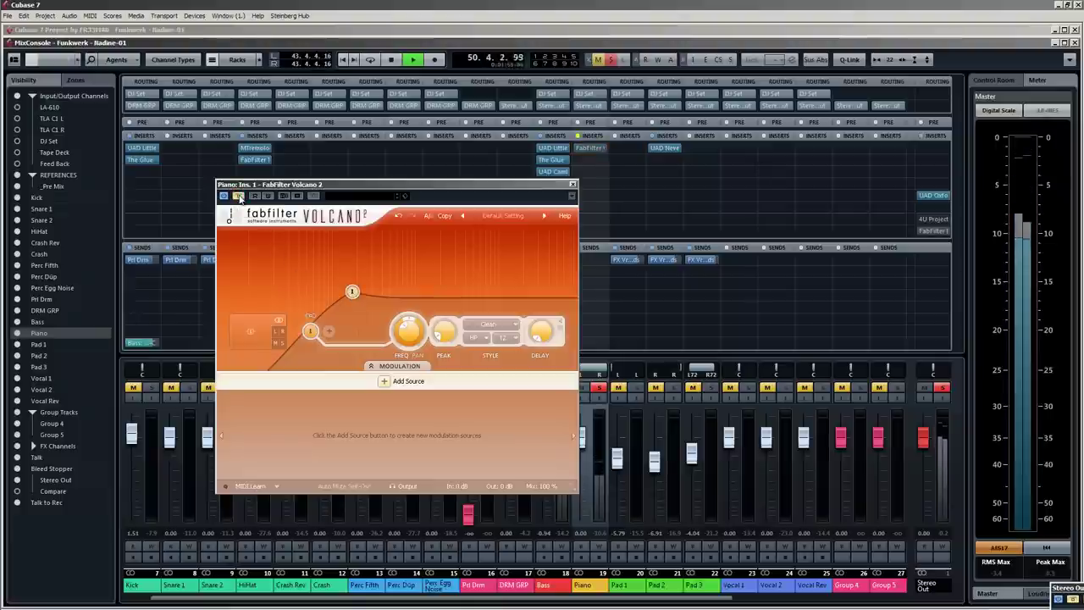
left_click(239, 196)
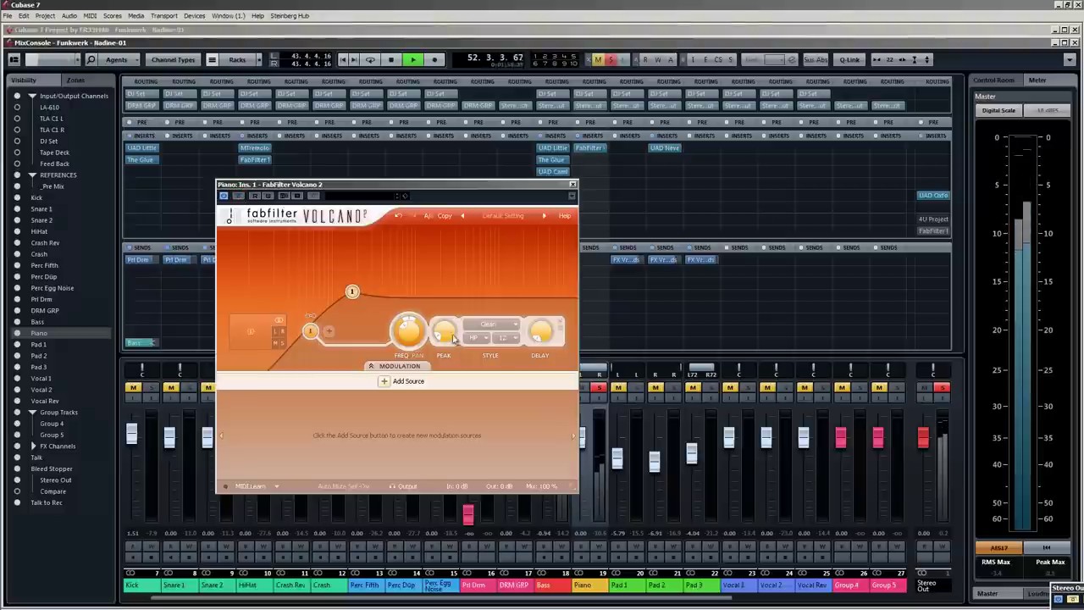
Try a 24 dB slope on the high-pass filter, return it to 12 dB and raise the cutoff slightly.
left_click(509, 336)
left_click(511, 363)
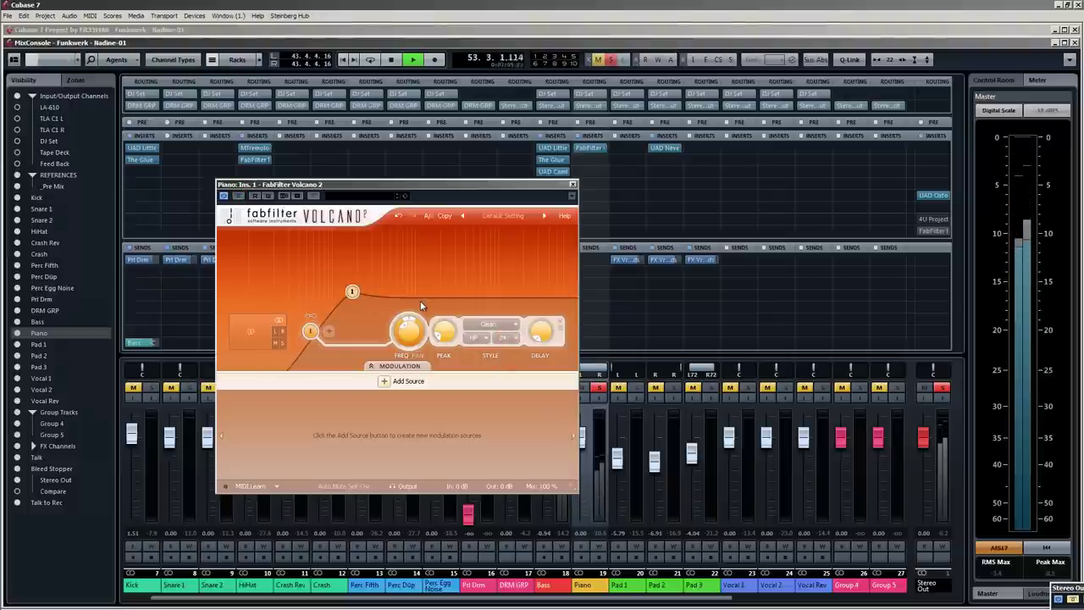
left_click(505, 338)
left_click(508, 349)
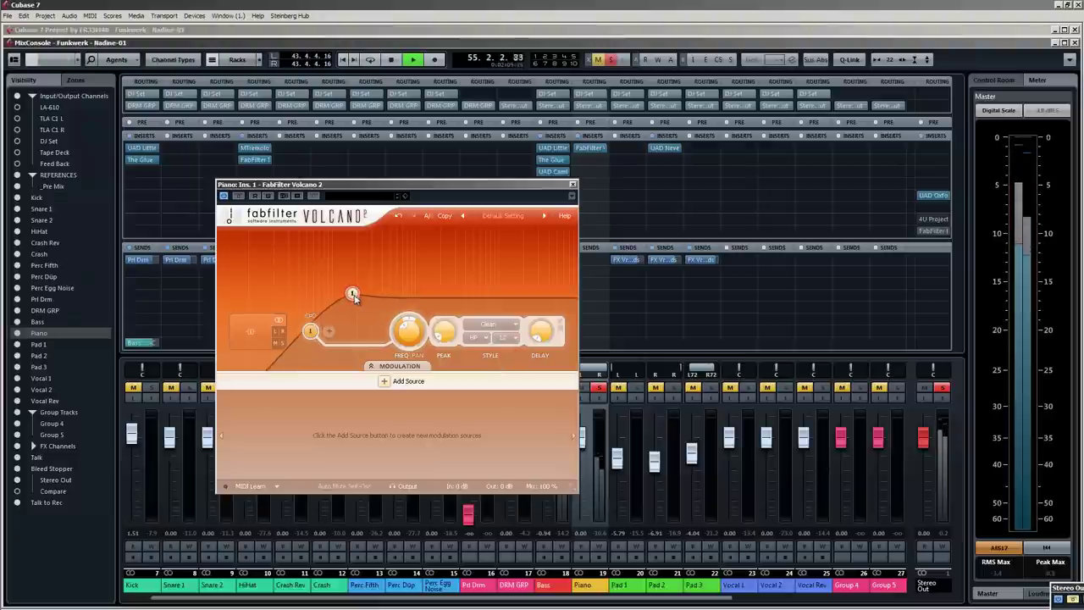
left_click_drag(355, 294, 363, 292)
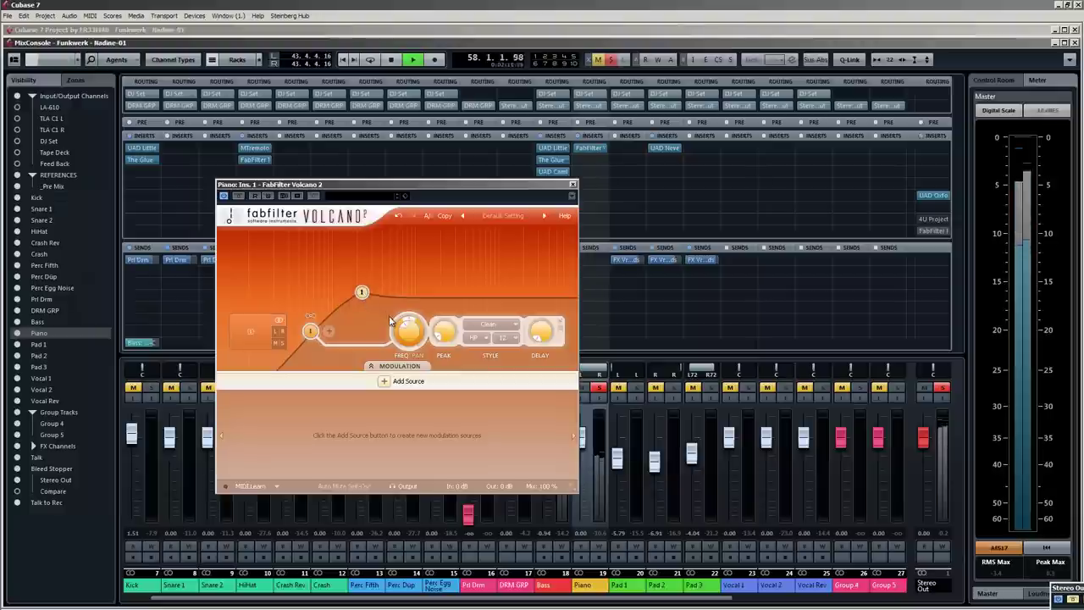
Replay the soloed Piano and Bass while comparing Volcano 2 bypassed and active.
key("space")
left_click_drag(433, 185, 376, 149)
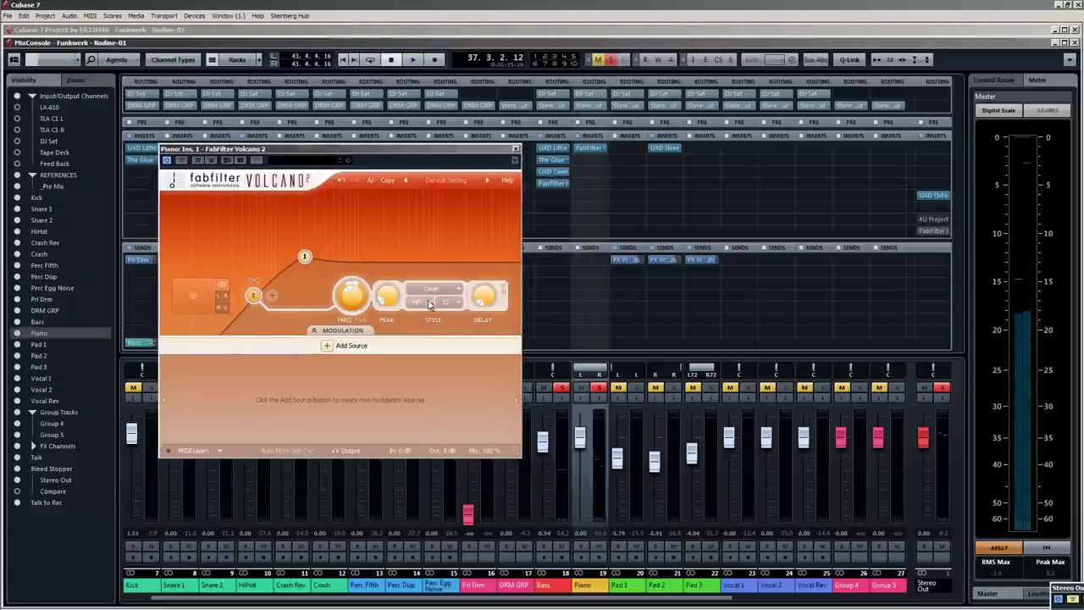
key("space")
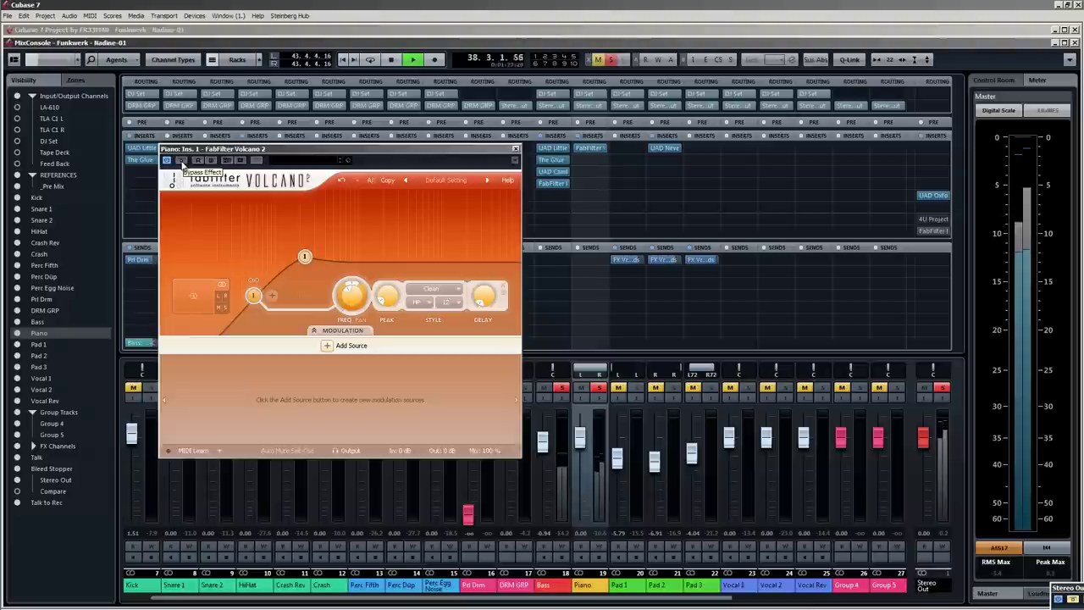
left_click(181, 161)
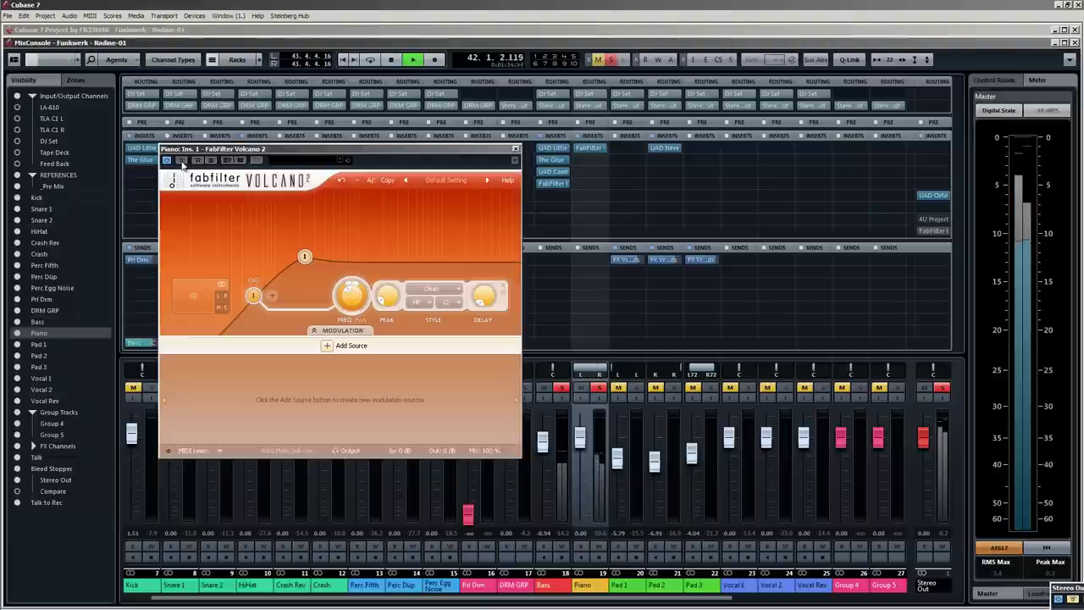
left_click(181, 161)
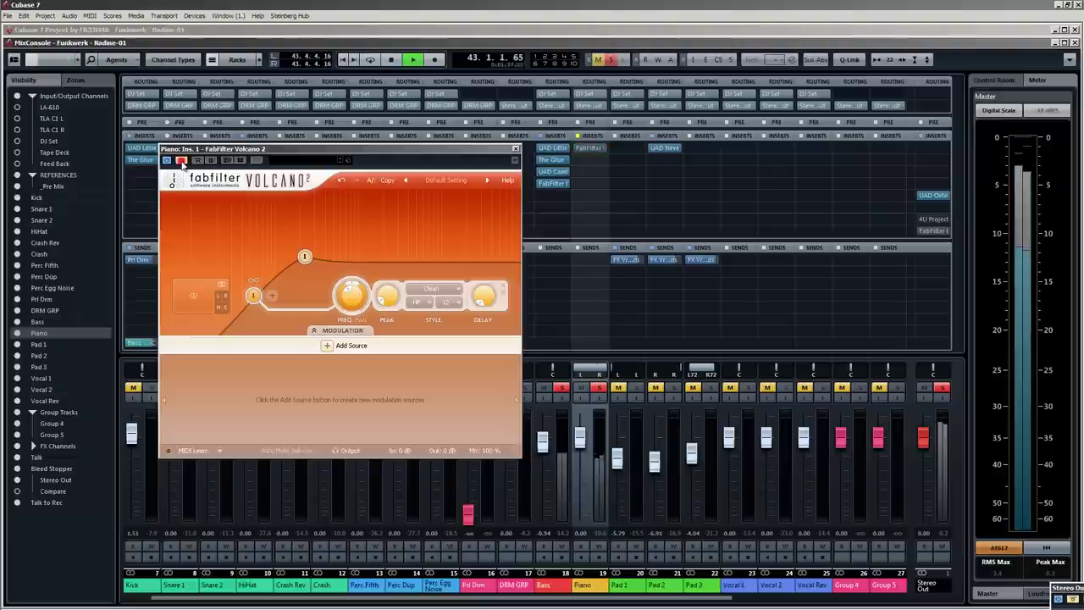
left_click(182, 161)
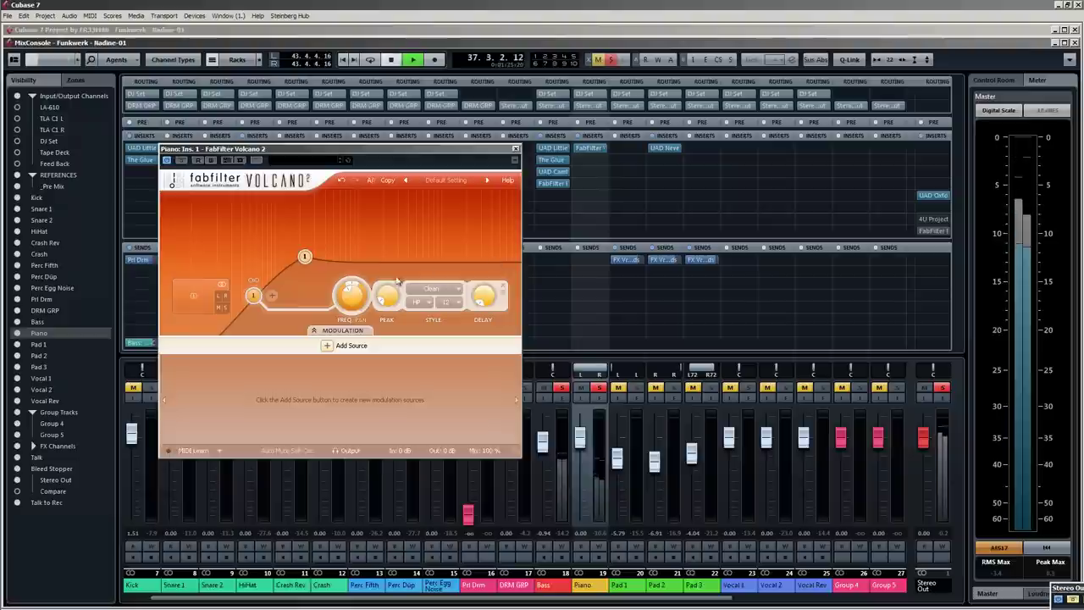
Add a second, low-pass filter in Volcano 2 to roll off Piano's highs, check it against bypass and close the plug-in.
key("space")
left_click(271, 295)
left_click_drag(167, 262, 432, 240)
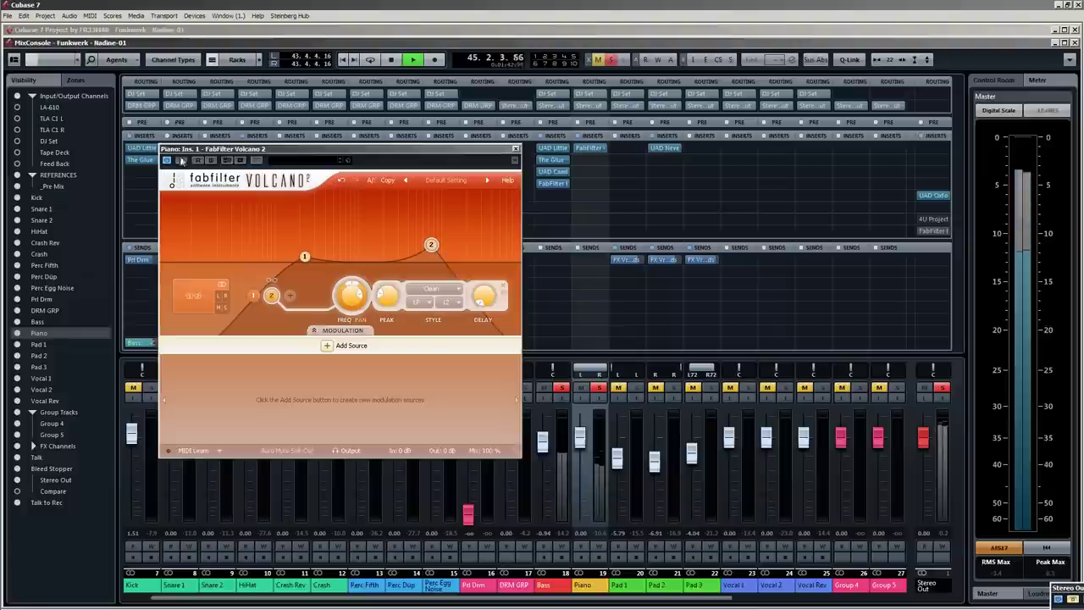
left_click(183, 161)
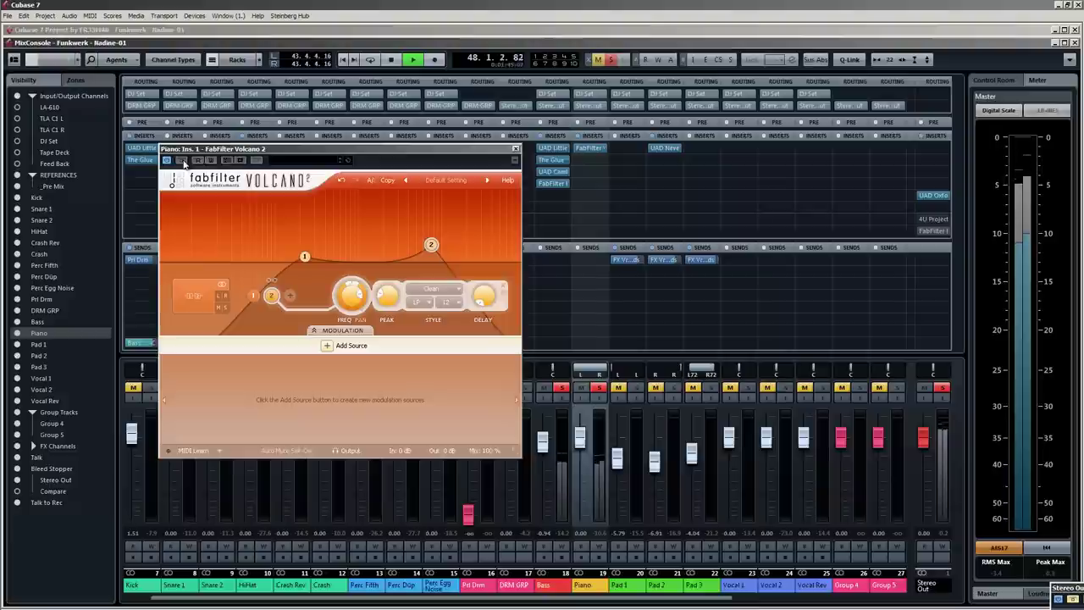
key("space")
left_click(515, 148)
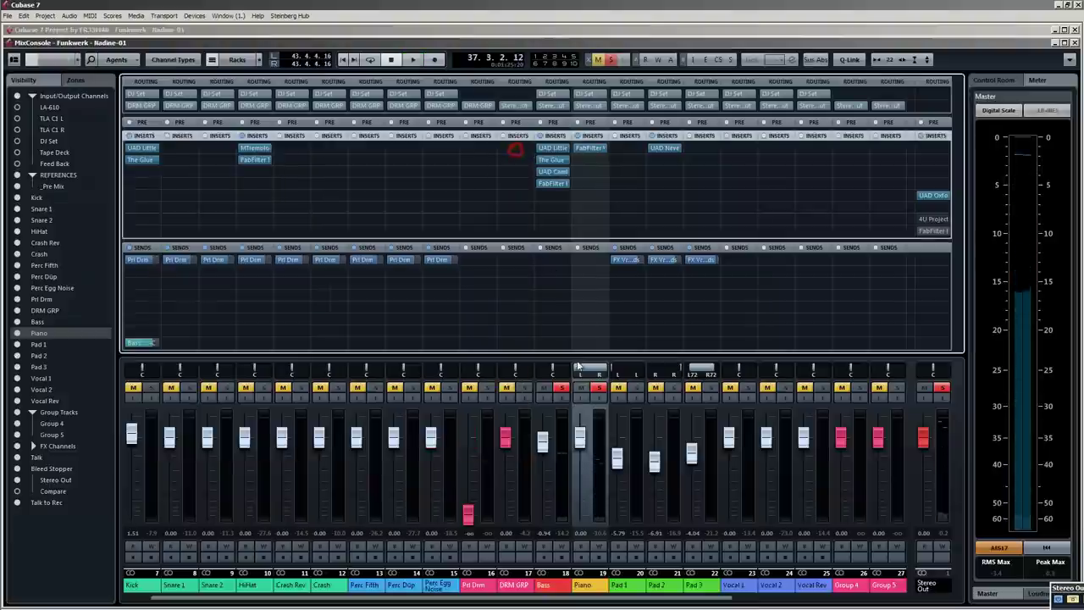
Clear the Piano and Bass solos and compare Piano's Volcano 2 bypassed and active in the full mix.
left_click(597, 389)
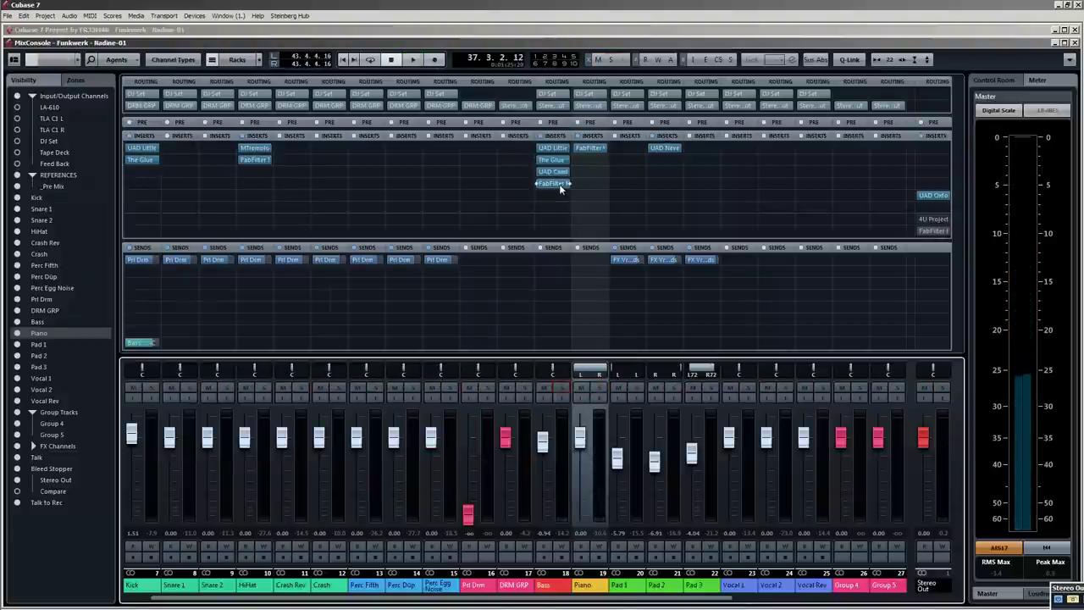
key("space")
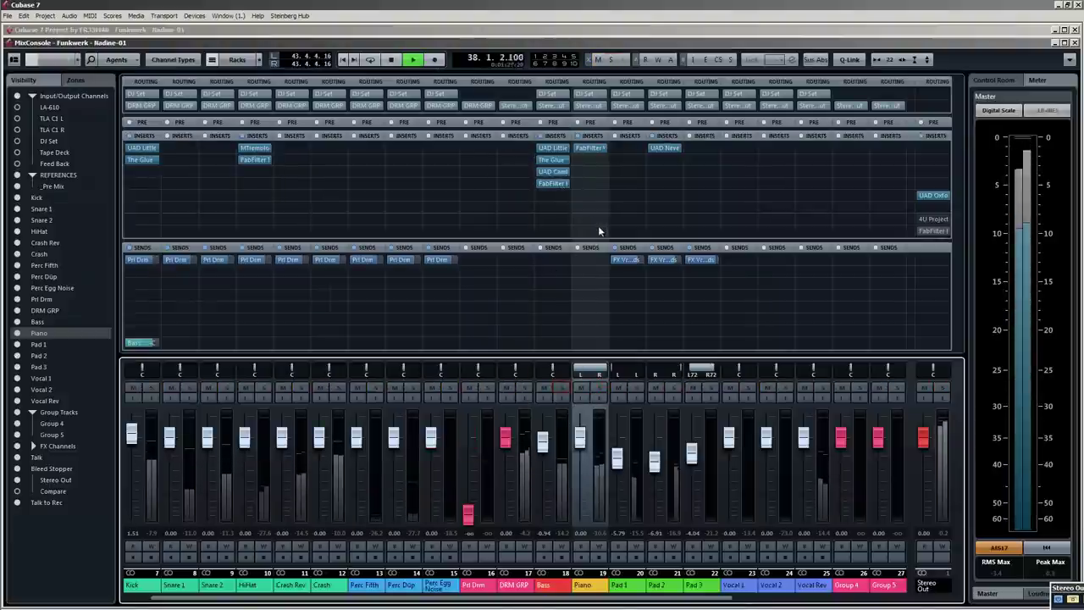
left_click(574, 148)
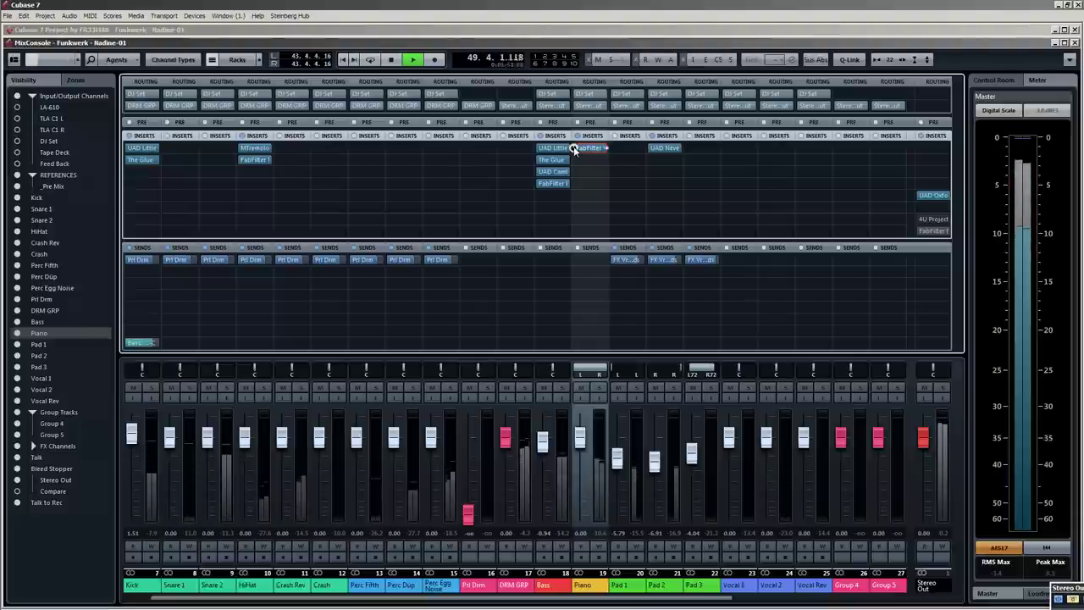
key("space")
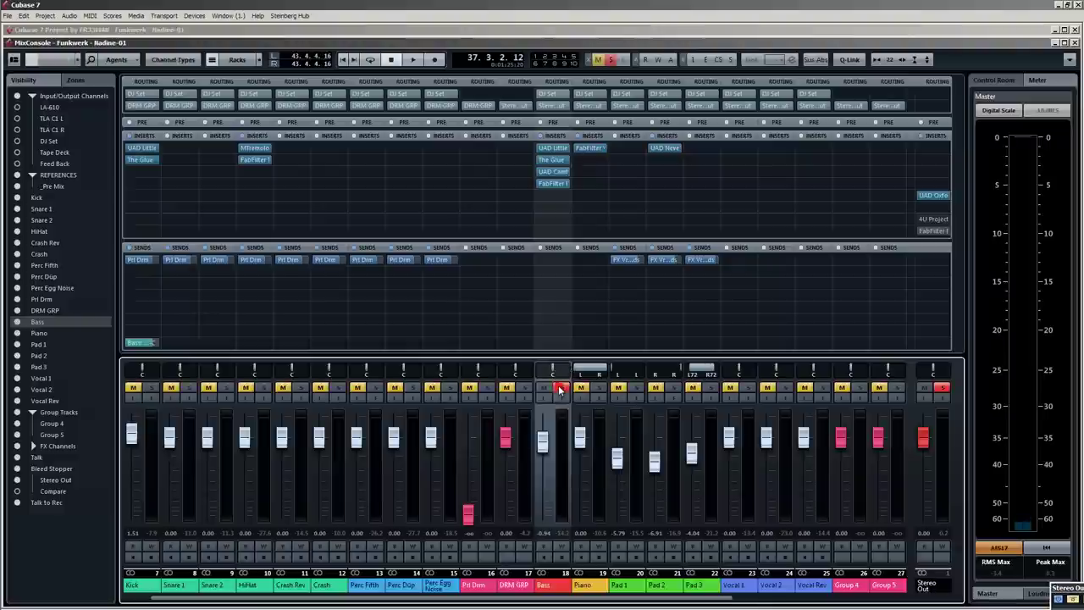
Solo Bass and check its stereo image in the VMS Stereo Analyser's Vector view over the project window.
left_click(562, 388)
key("space")
key("F3")
left_click_drag(793, 81, 838, 108)
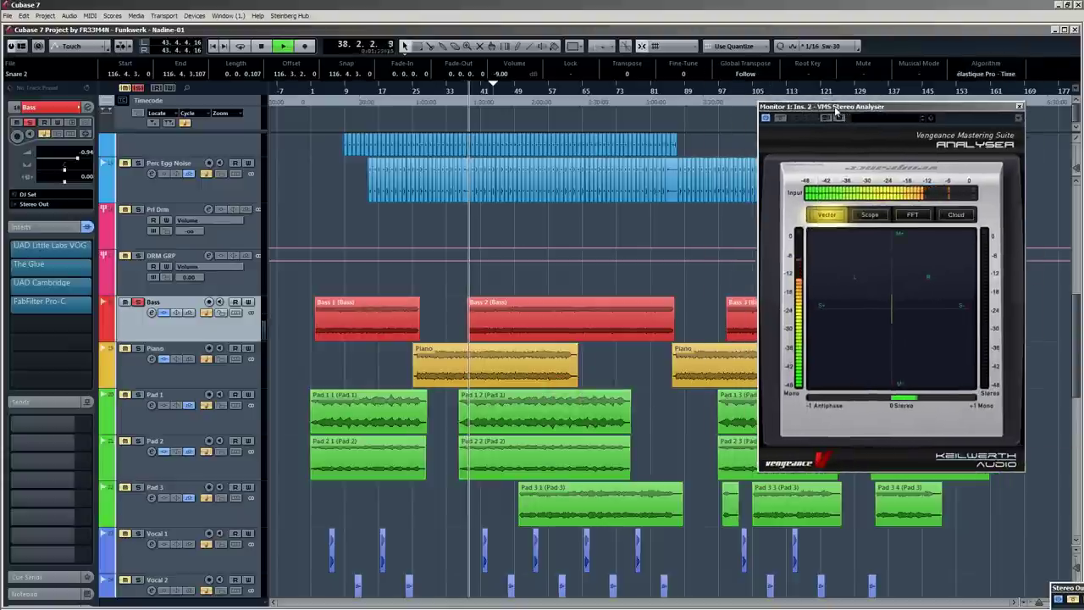
key("space")
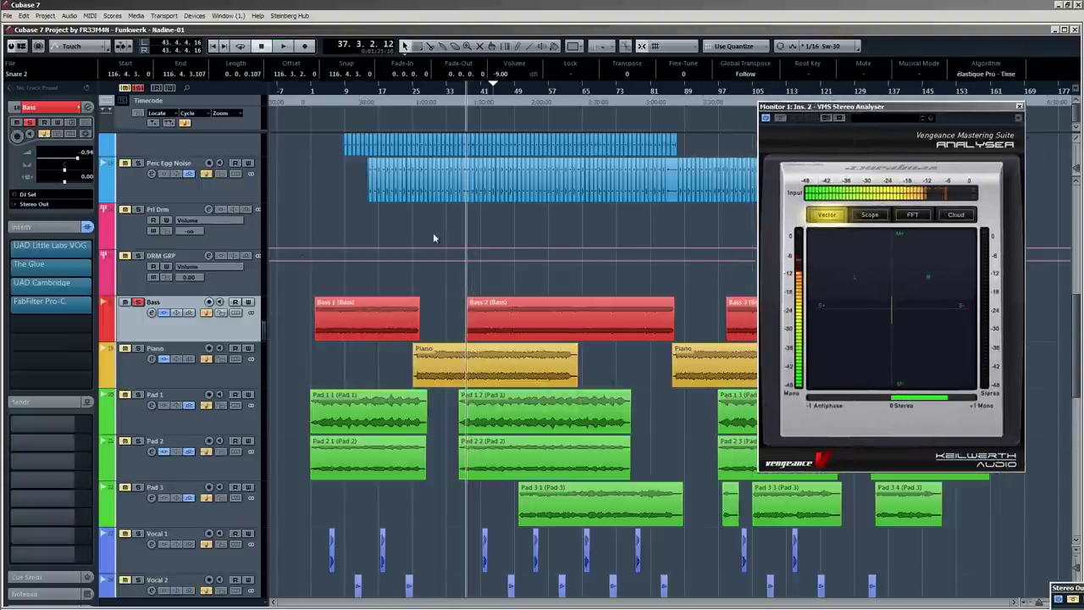
Duplicate the Bass track with its audio events.
right_click(173, 303)
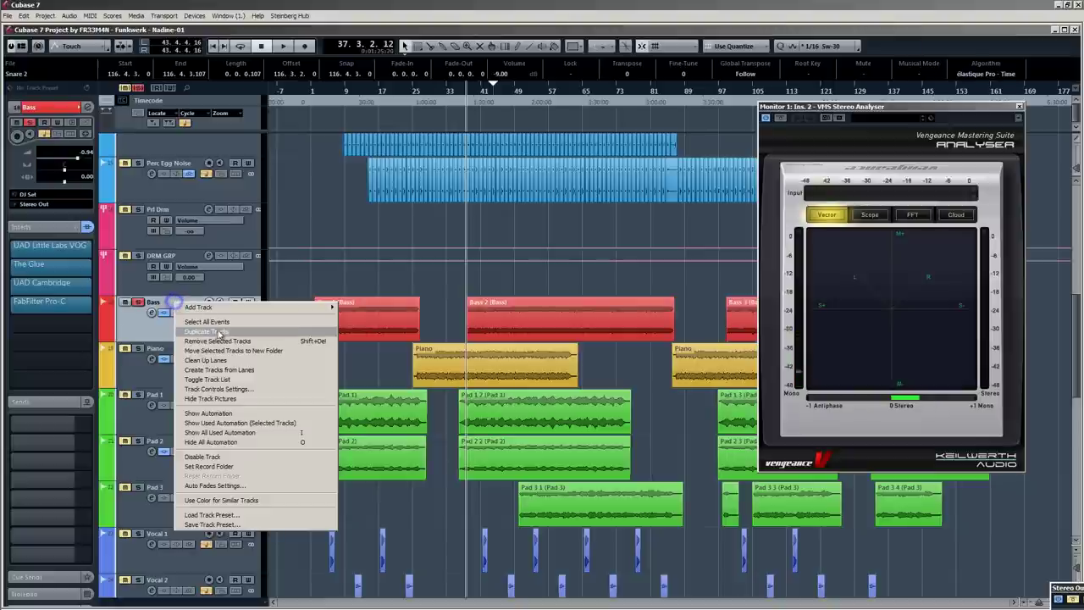
left_click(218, 334)
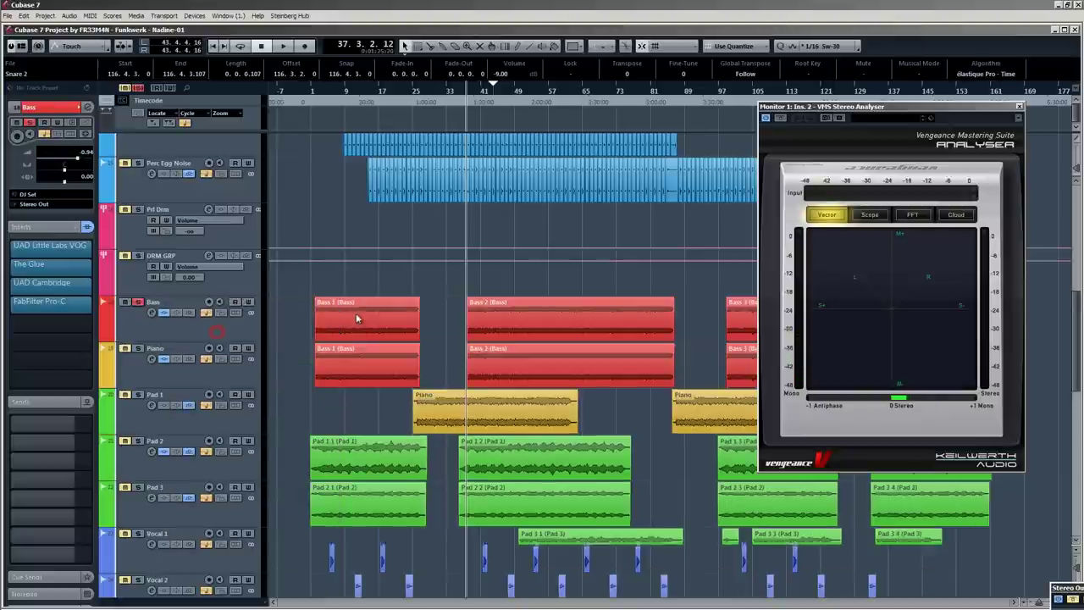
Clear the Bass solo and insert MMultiBandTremolo after FabFilter Pro-C on the Copy of Bass track.
left_click(138, 349)
left_click(140, 303)
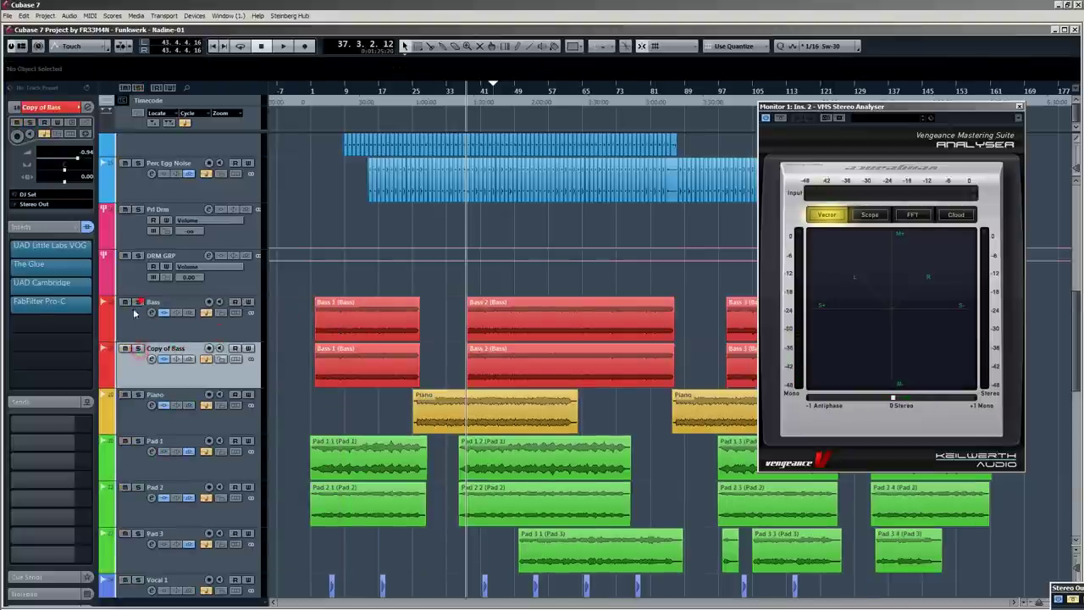
left_click(90, 325)
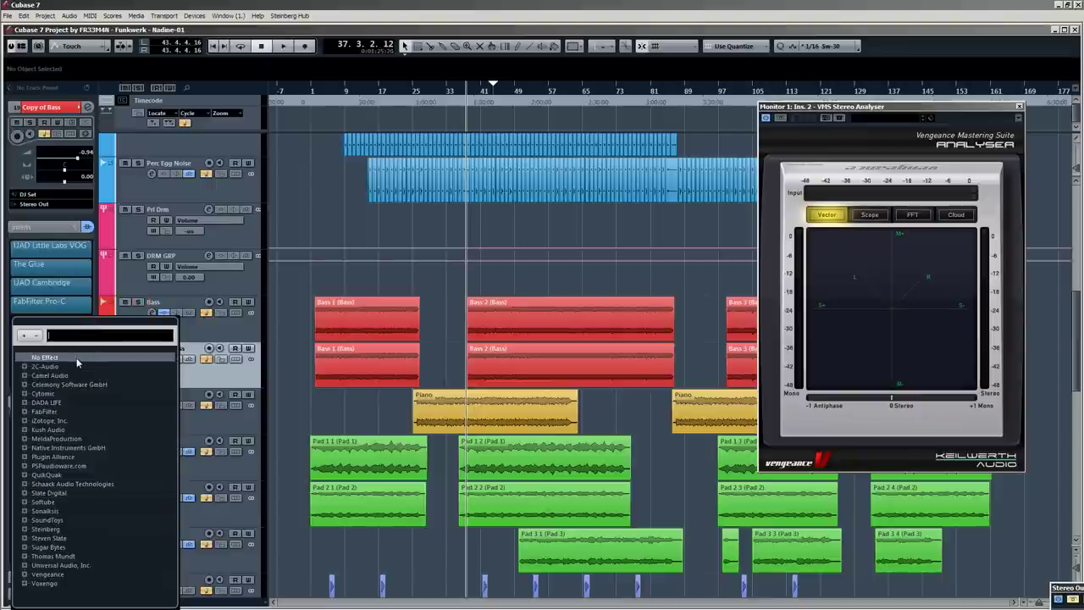
type("mmu")
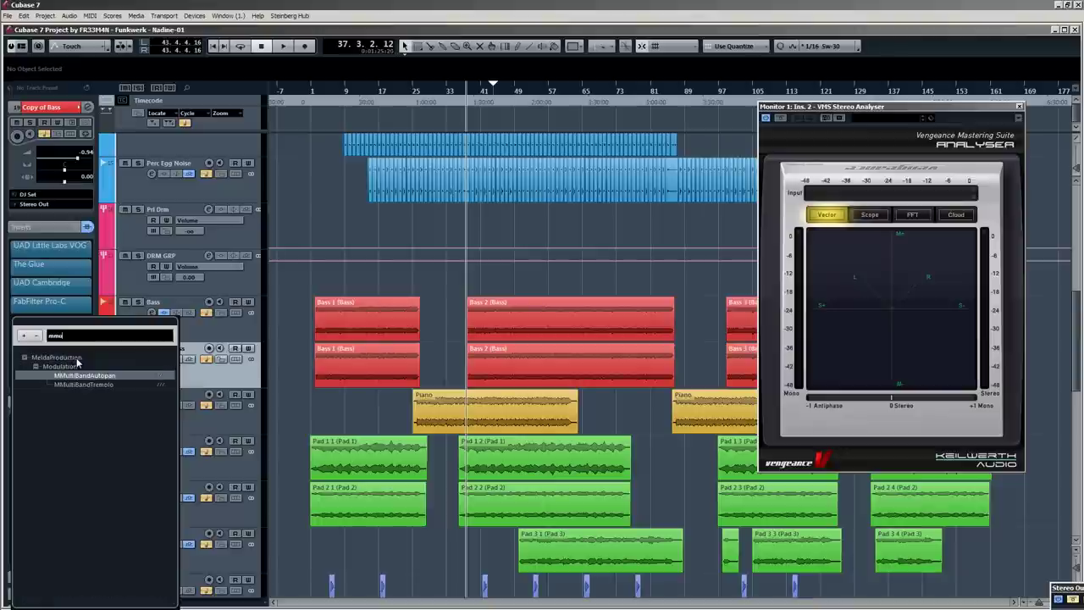
left_click(77, 385)
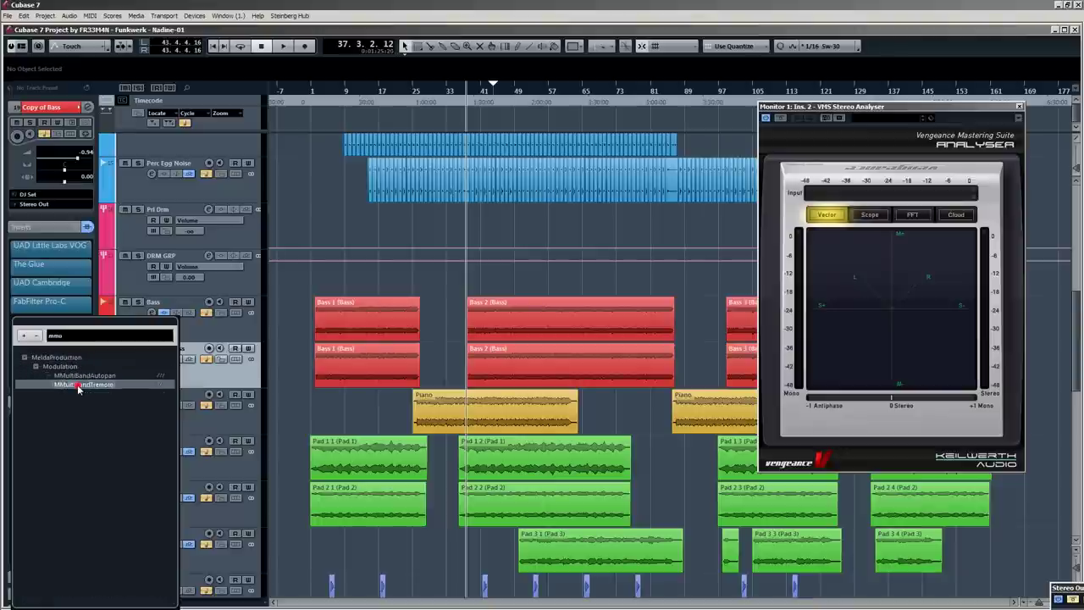
left_click_drag(623, 147, 555, 151)
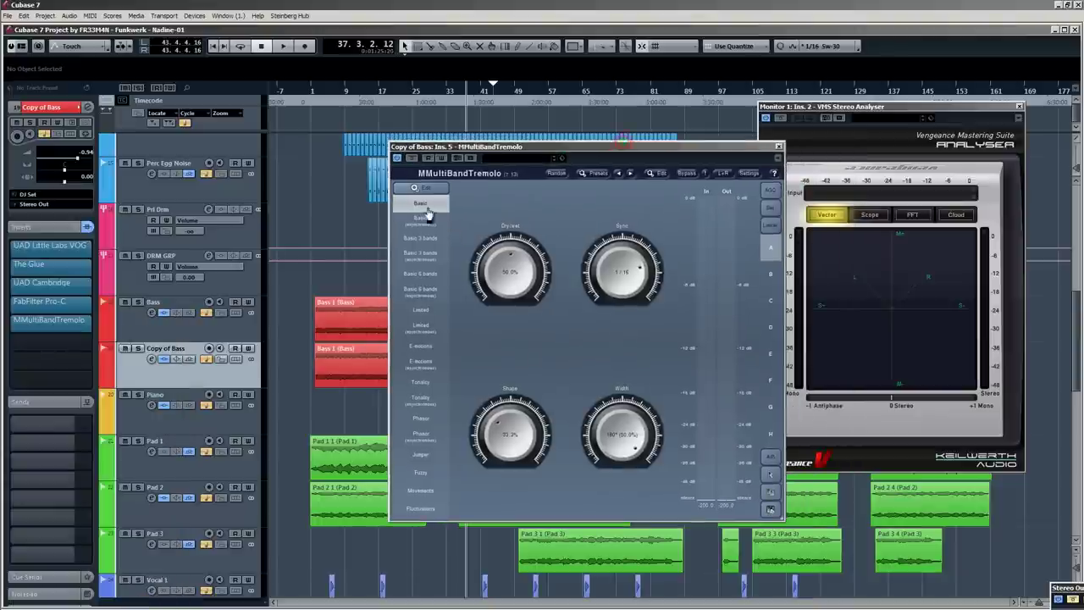
Switch MMultiBandTremolo to its edit view, add a second band and set that band's depth to 0%.
left_click(422, 188)
left_click(409, 260)
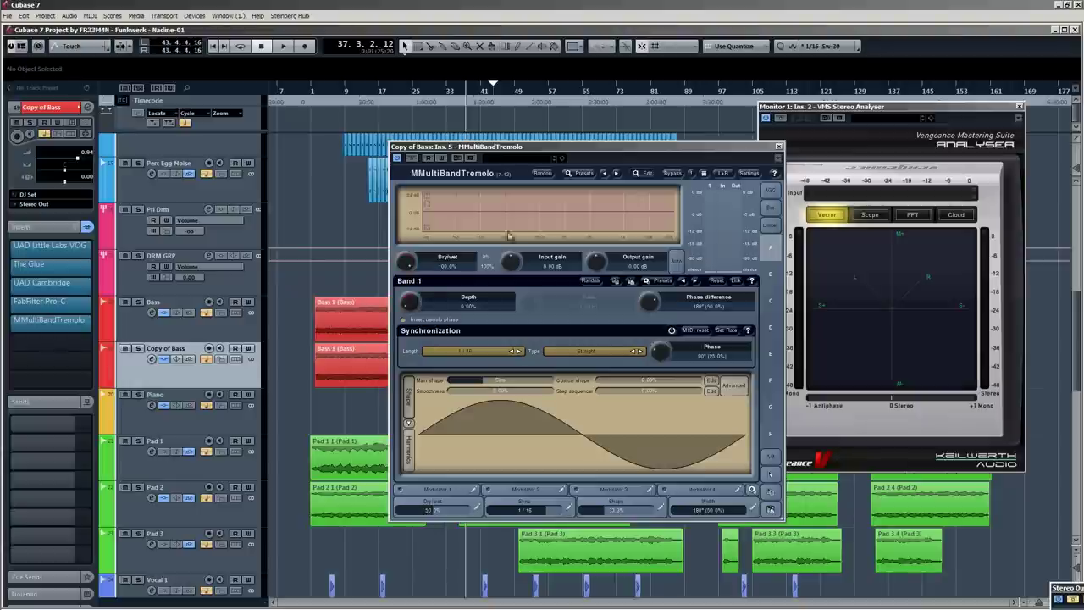
right_click(542, 203)
left_click(588, 226)
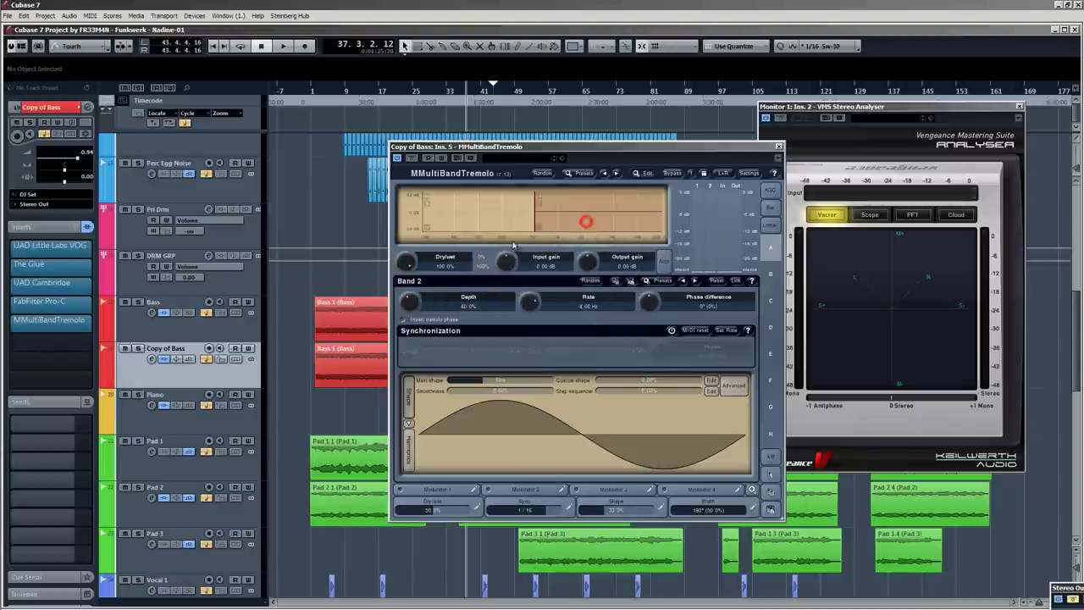
left_click(491, 202)
left_click(581, 203)
left_click_drag(405, 298, 405, 338)
left_click(486, 208)
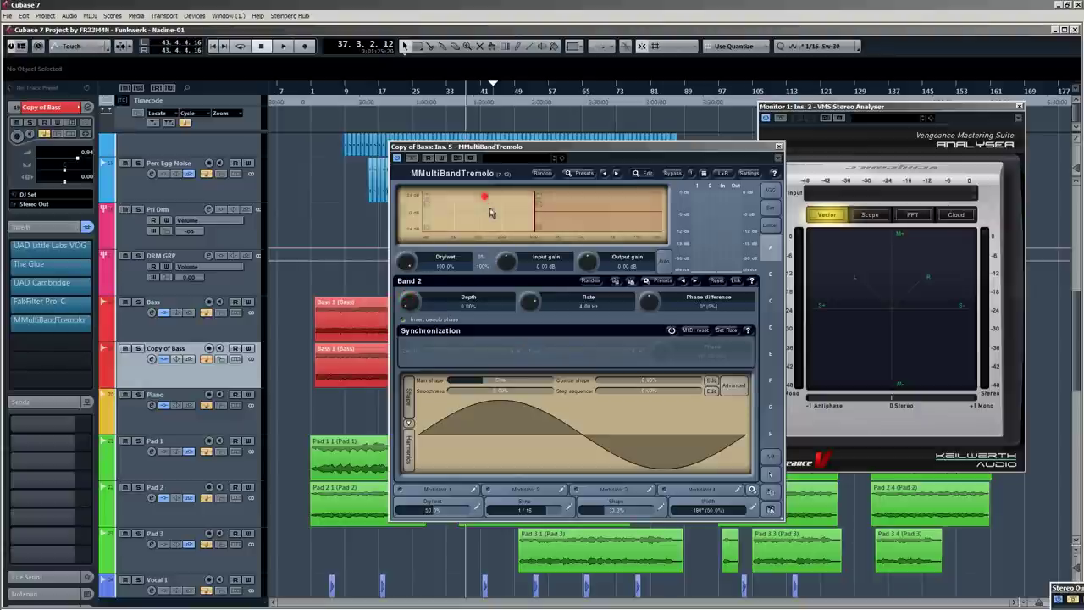
left_click(404, 321)
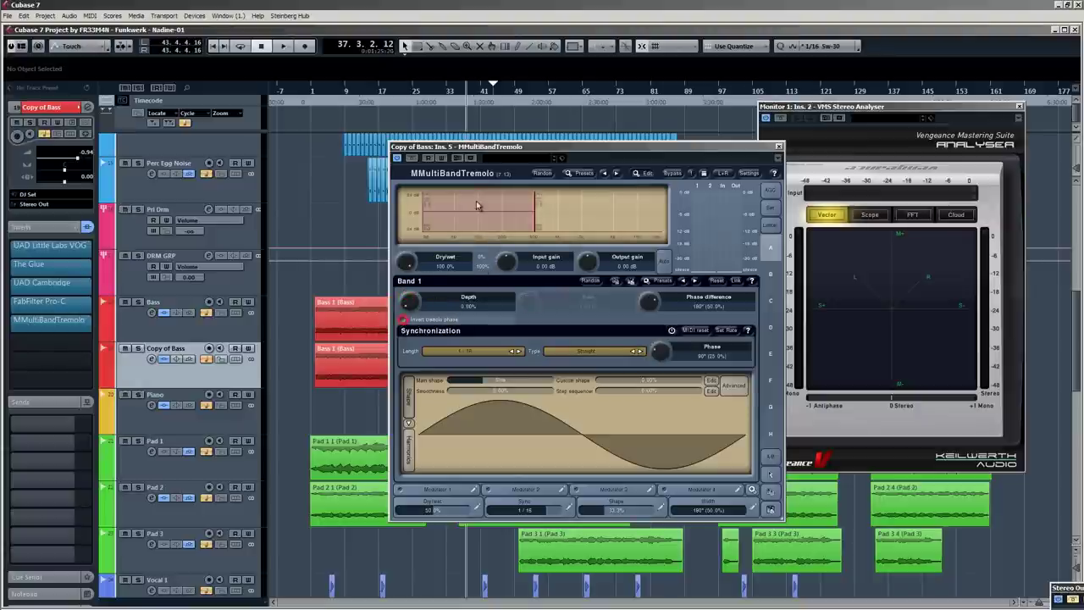
Check the settings of both tremolo bands and lower the crossover frequency between them.
left_click(581, 202)
left_click(504, 201)
left_click(591, 199)
left_click(500, 199)
left_click(591, 203)
mouse_move(534, 208)
left_click_drag(535, 211, 498, 212)
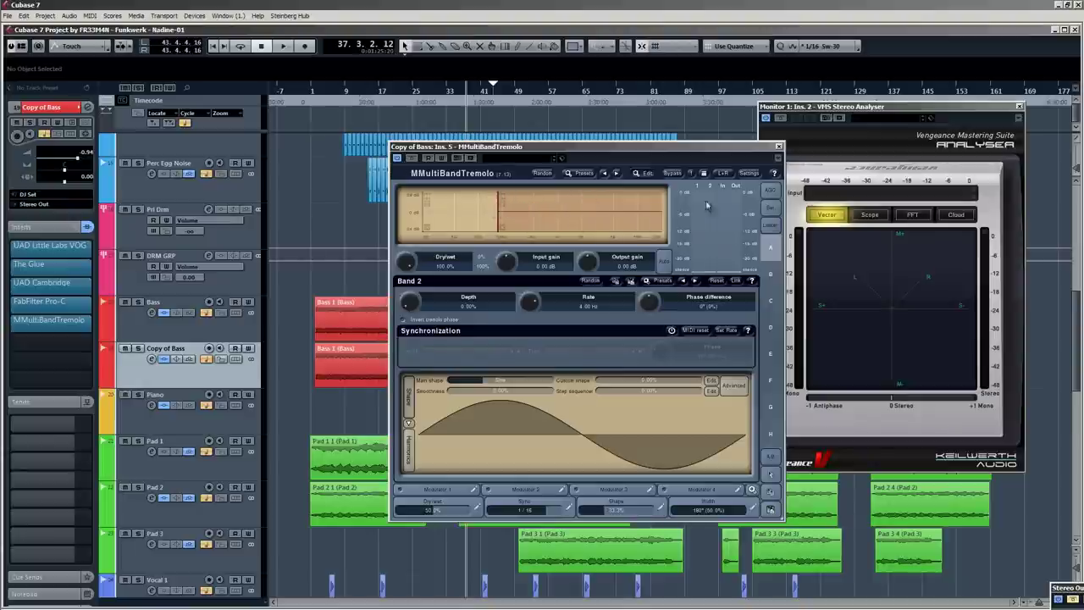
Change the tremolo's crossover type to linear-phase in the plug-in settings and close them.
left_click(747, 174)
left_click(816, 185)
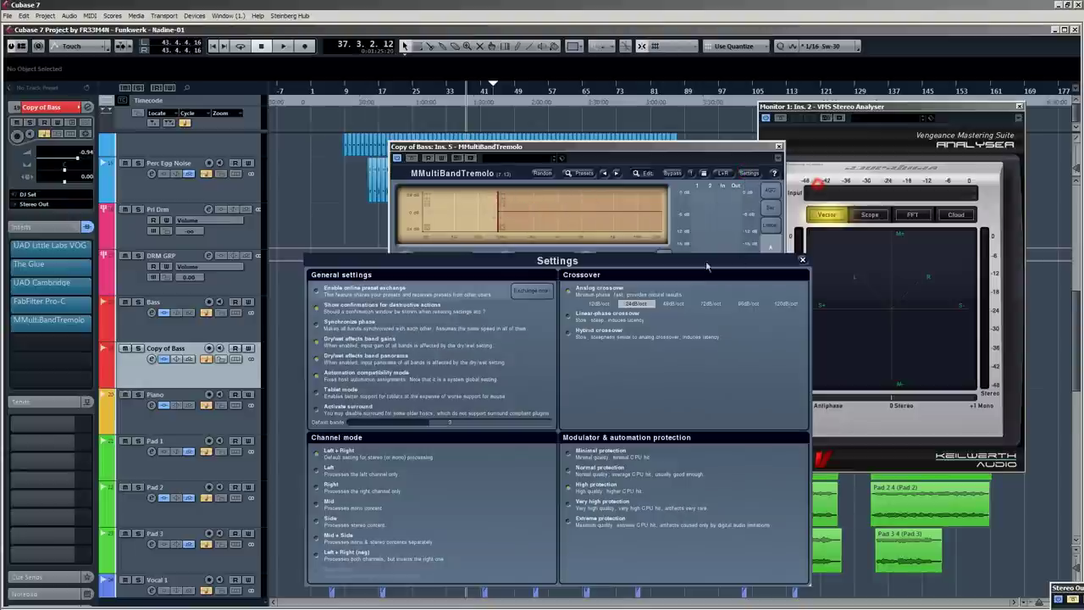
left_click(570, 317)
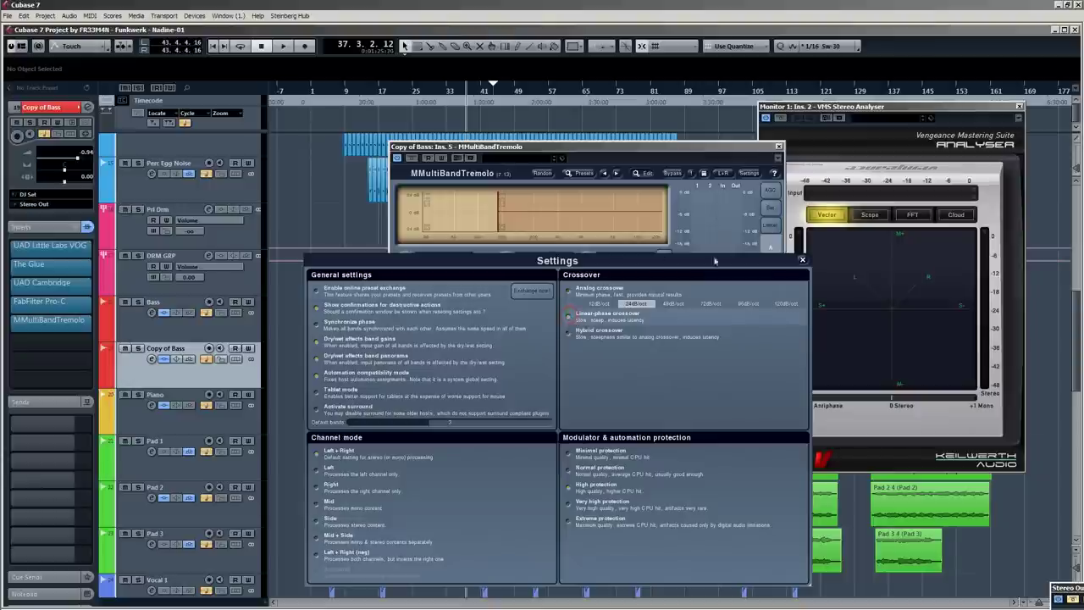
left_click(804, 261)
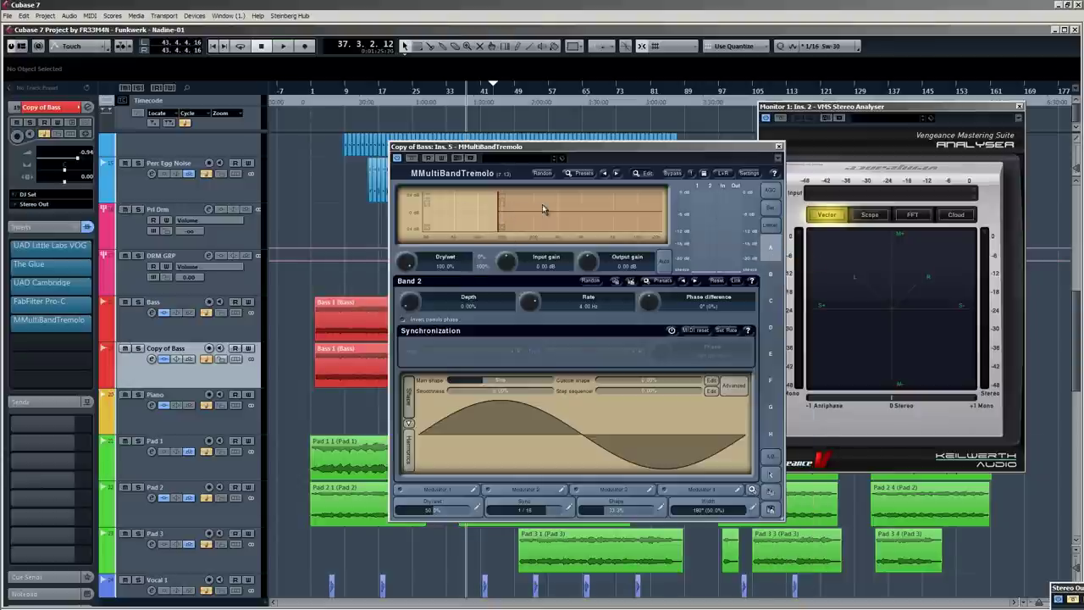
Solo Copy of Bass and fine-tune the crossover between the low and high tremolo bands during playback.
left_click(137, 349)
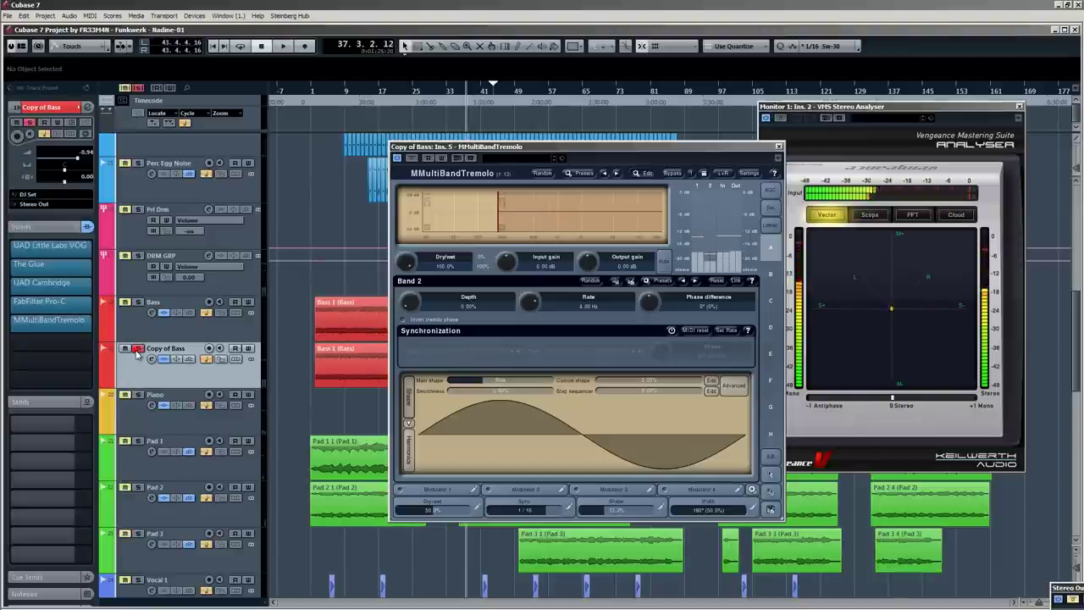
key("space")
mouse_move(499, 217)
left_mouse_down()
mouse_move(425, 215)
mouse_move(518, 214)
left_mouse_up()
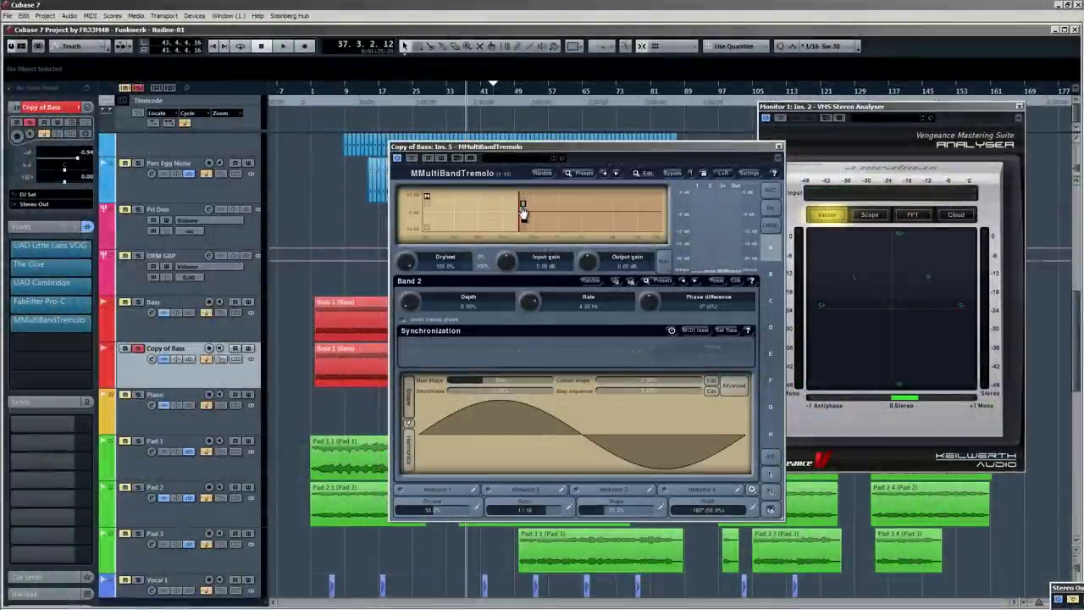
left_click(428, 210)
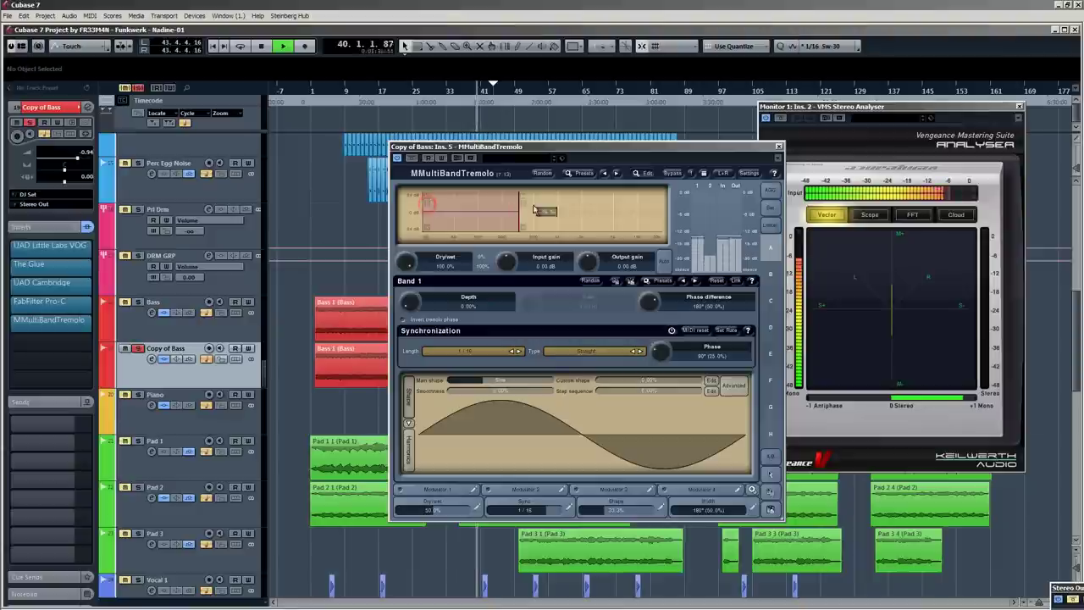
left_click(524, 211)
key("space")
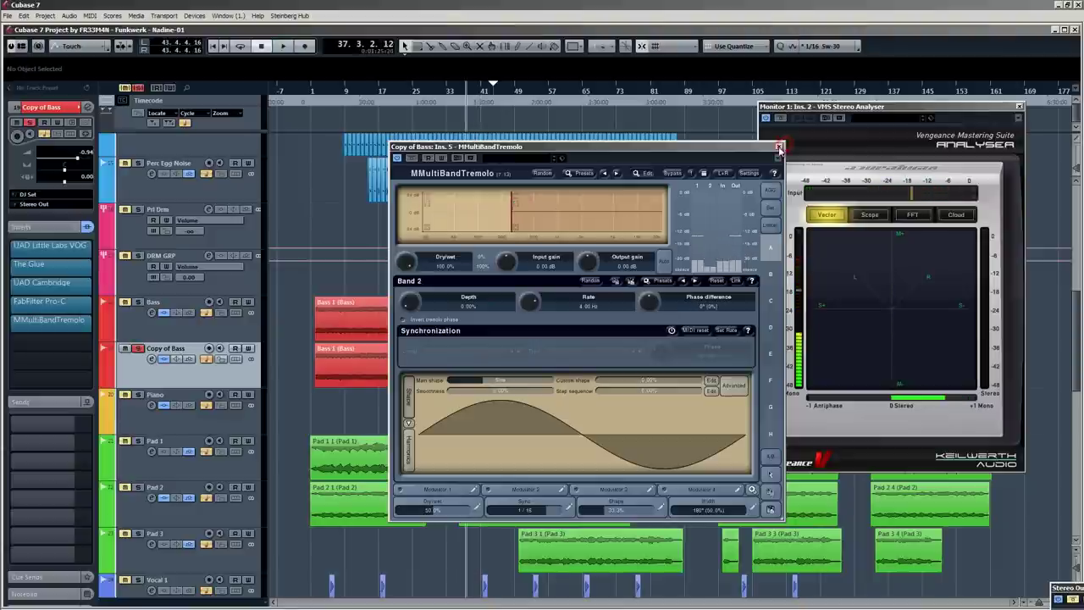
Close the plug-in and copy MMultiBandTremolo from Copy of Bass to the Bass channel in the MixConsole.
left_click(778, 146)
key("F3")
left_click_drag(597, 200, 556, 200)
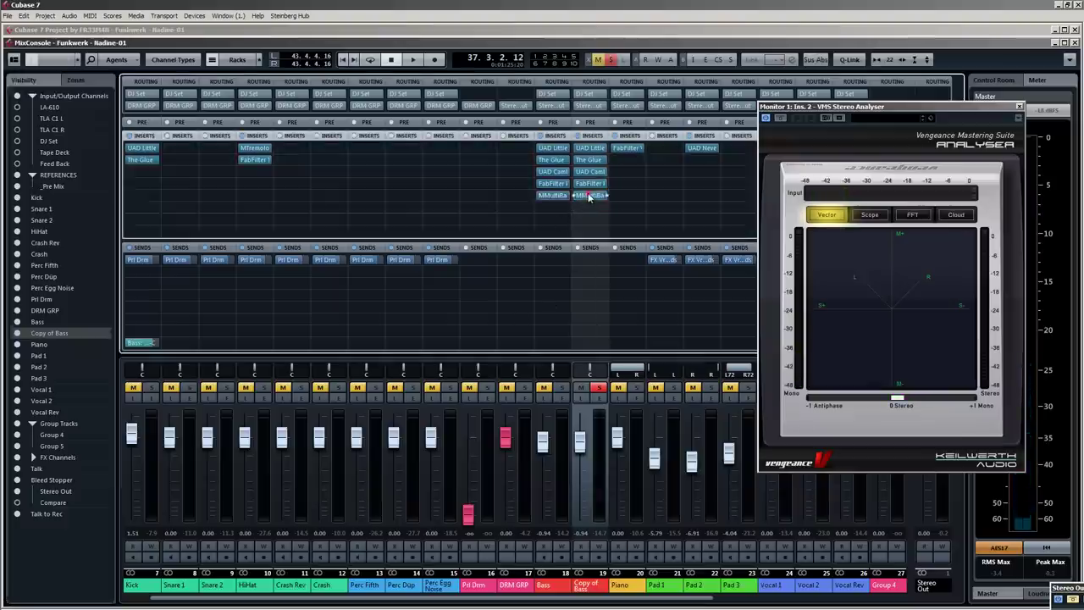
Split the bands between the two MMultiBandTremolo instances: upper band on Copy of Bass, lower band on Bass.
left_click(579, 197)
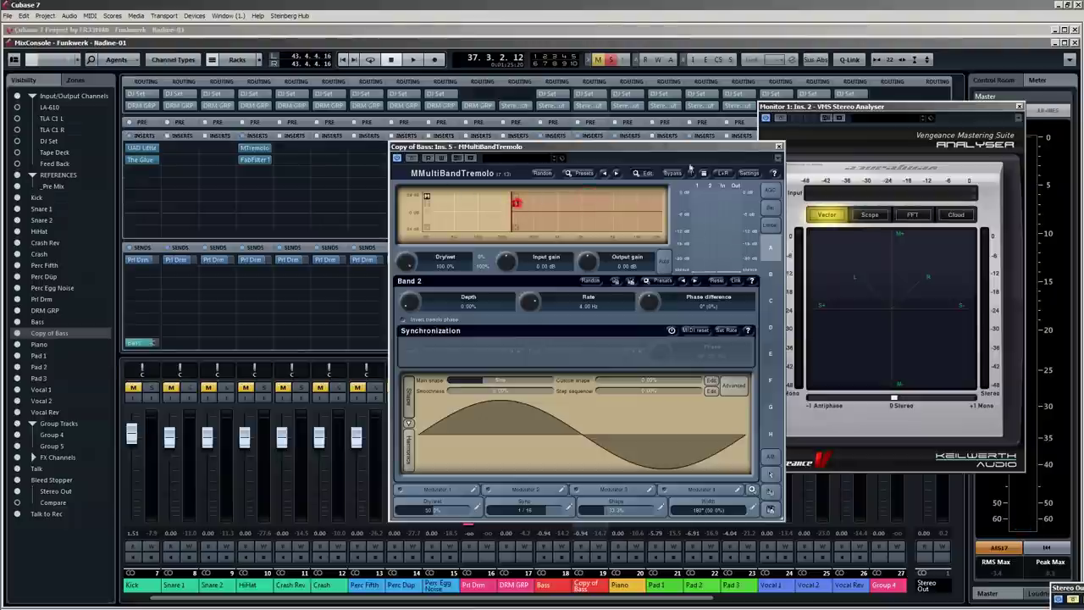
left_click(777, 146)
left_click(555, 199)
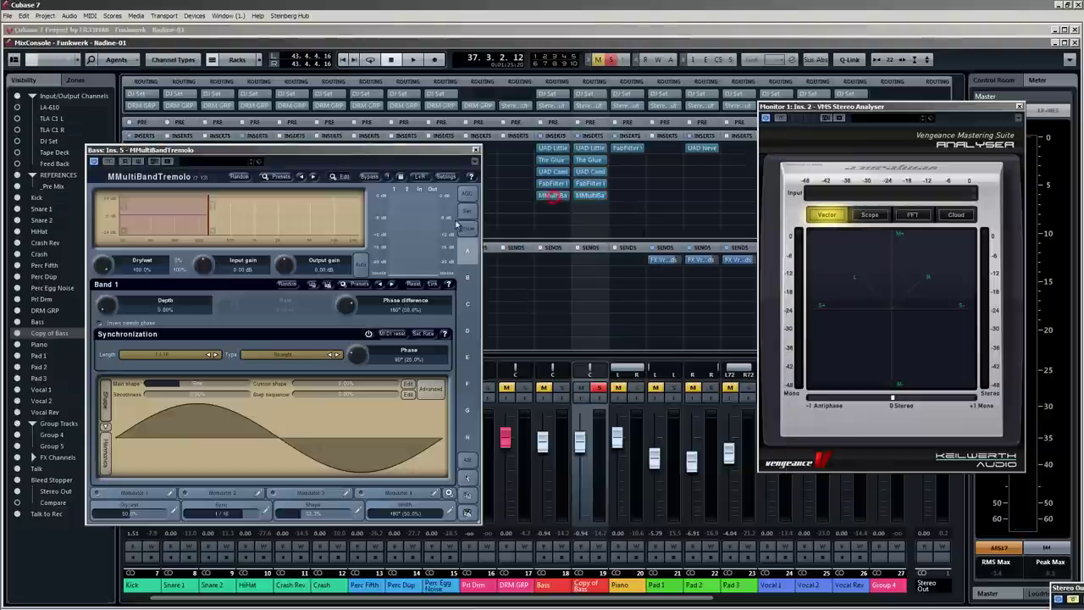
left_click(125, 212)
left_click(476, 150)
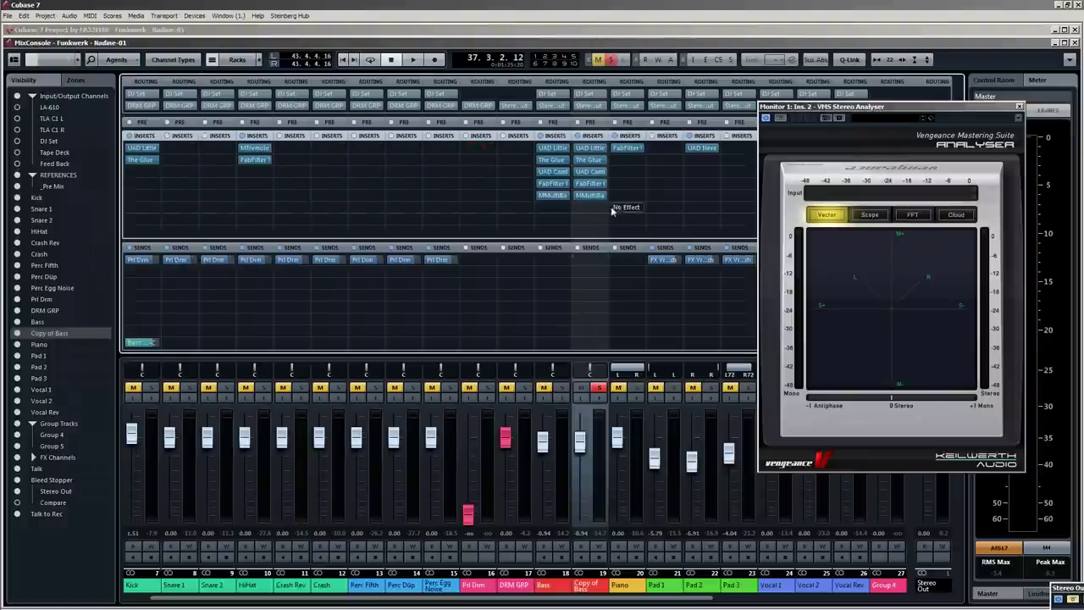
Insert the Vengeance VMS M2S Expander after MMultiBandTremolo on Copy of Bass.
left_click(606, 208)
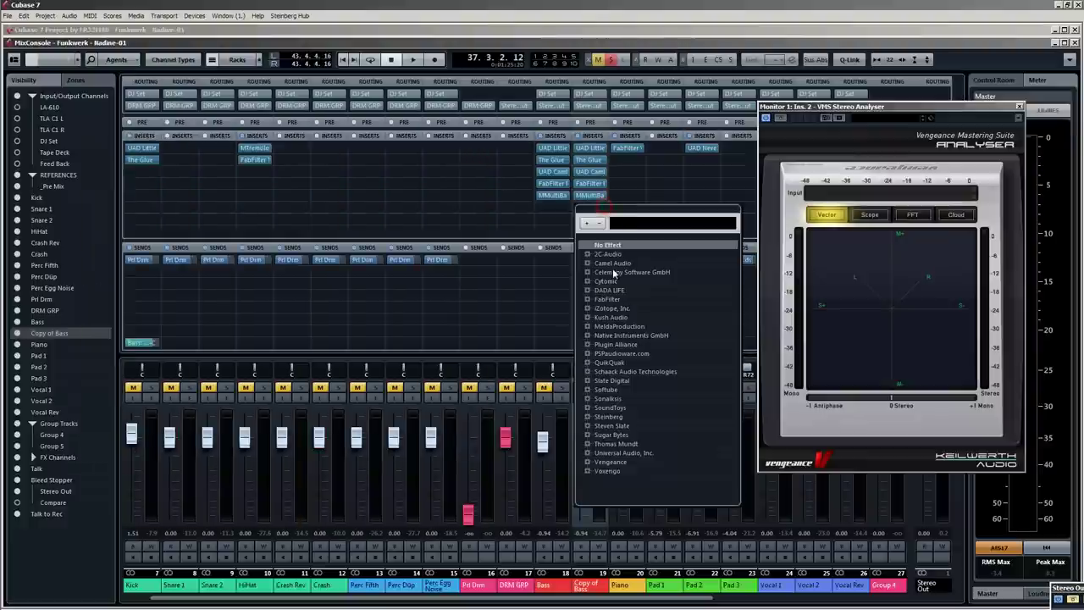
left_click(612, 462)
left_click(632, 476)
left_click_drag(598, 360, 464, 215)
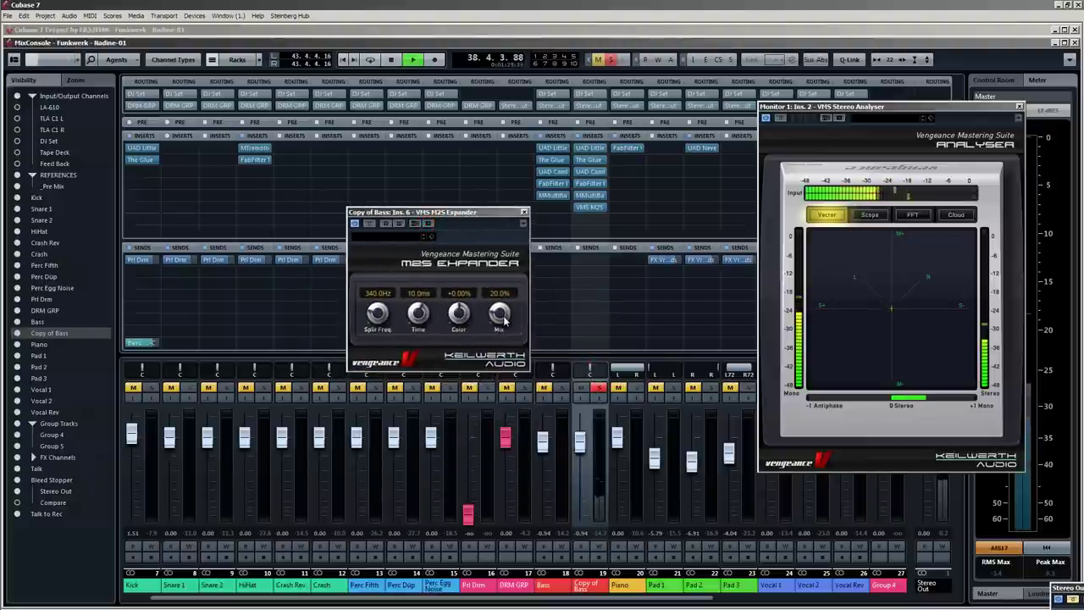
Set the M2S Expander to 15.0 Hz split frequency, 3.0 ms time and 29.5% mix, and compare it with bypass.
left_click_drag(501, 320, 508, 256)
left_click_drag(377, 313, 387, 356)
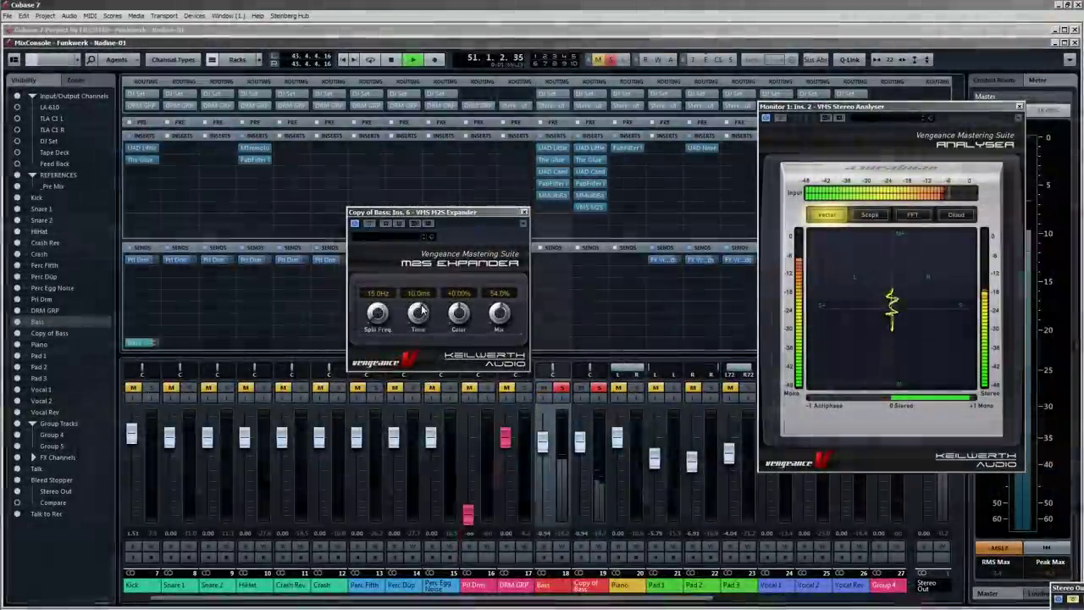
left_click_drag(418, 314, 423, 363)
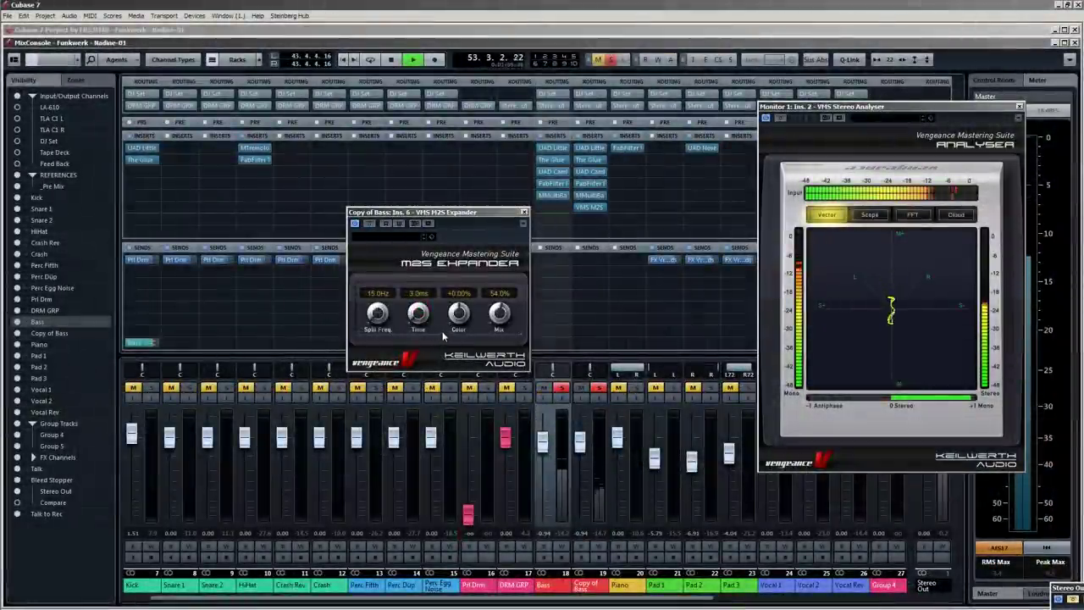
left_click_drag(499, 316, 494, 337)
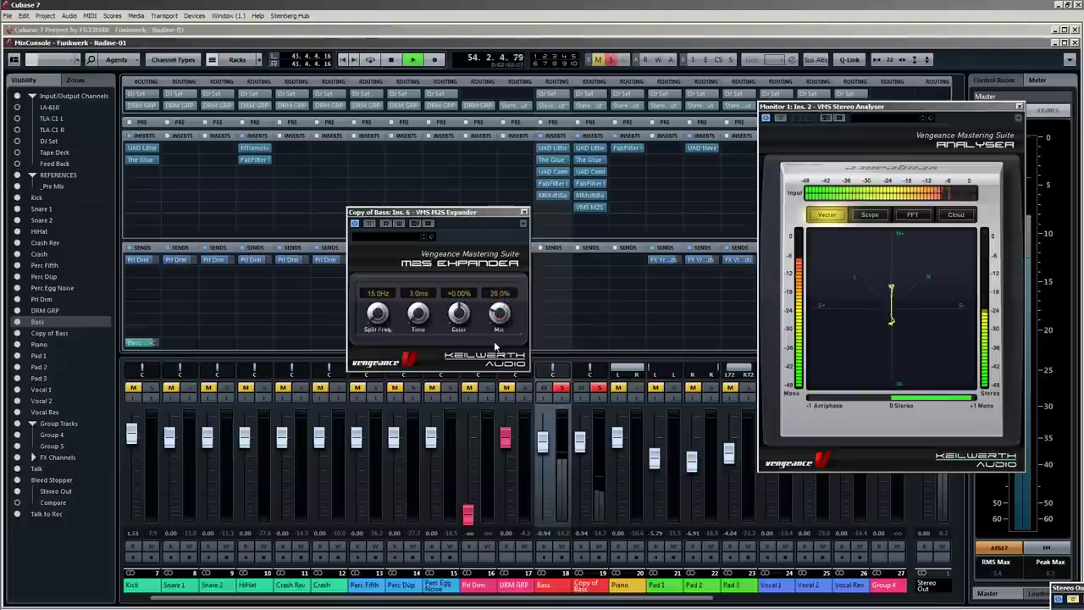
left_click(370, 225)
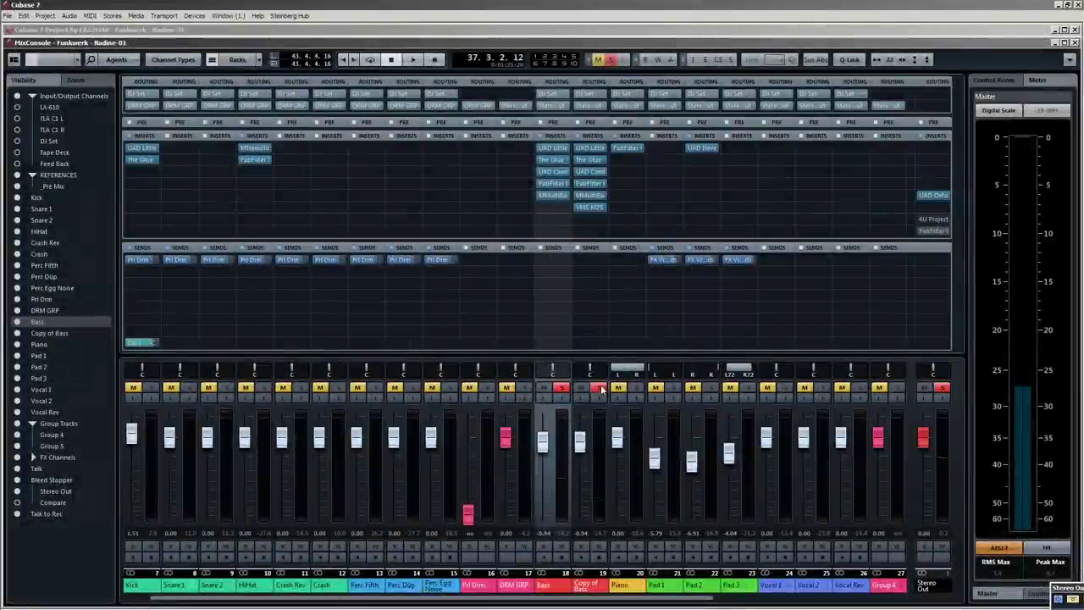
Clear the Bass and Copy of Bass solos and compare the M2S Expander bypassed and active in the full mix.
left_click(599, 387)
left_click(562, 387)
key("space")
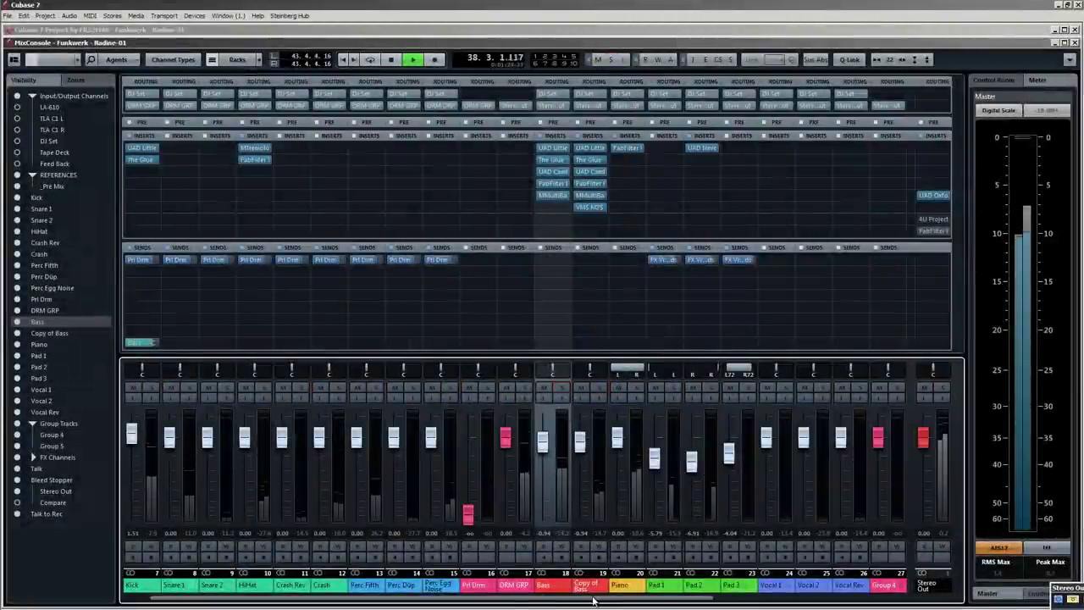
left_click(574, 207)
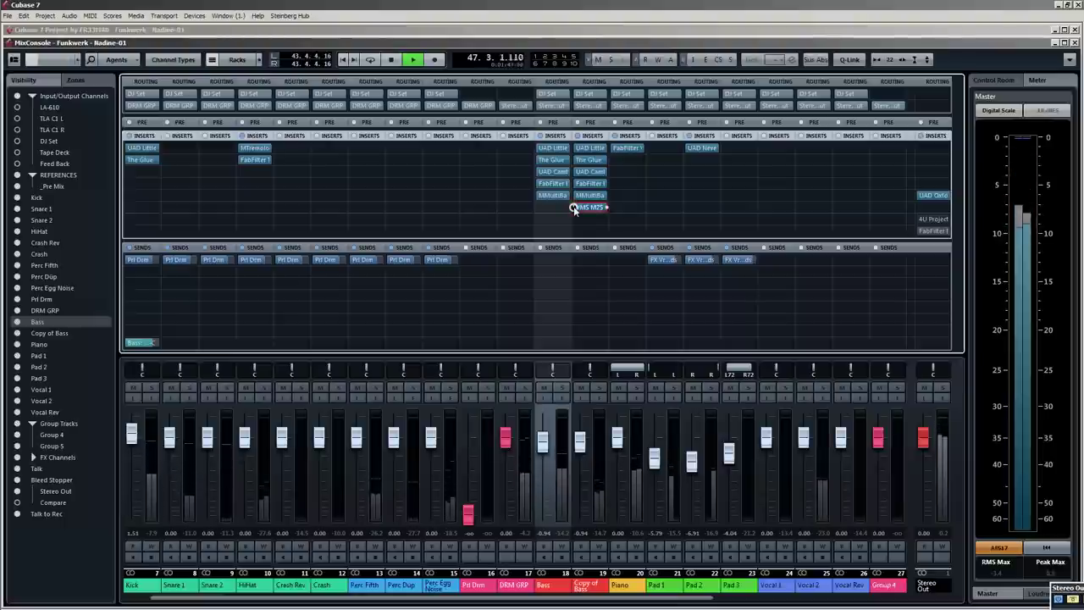
left_click(573, 207)
Copy the M2S Expander to soloed Bass, bypass Bass's MMultiBandTremolo, and set the expander's split frequency to 149.3 Hz and mix to 19.0%.
left_click(562, 387)
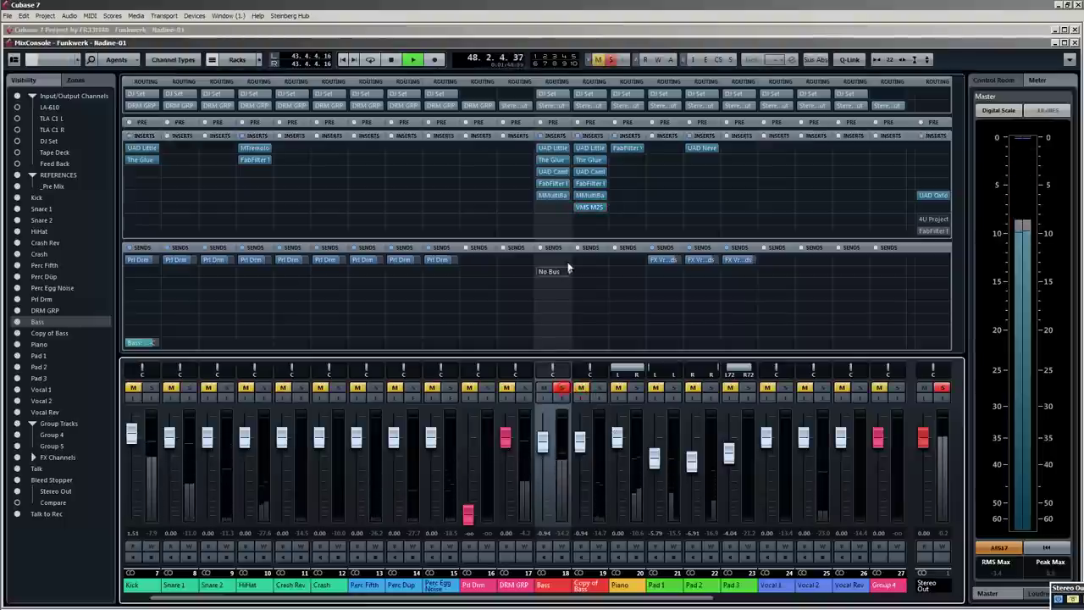
left_click_drag(590, 207, 540, 197)
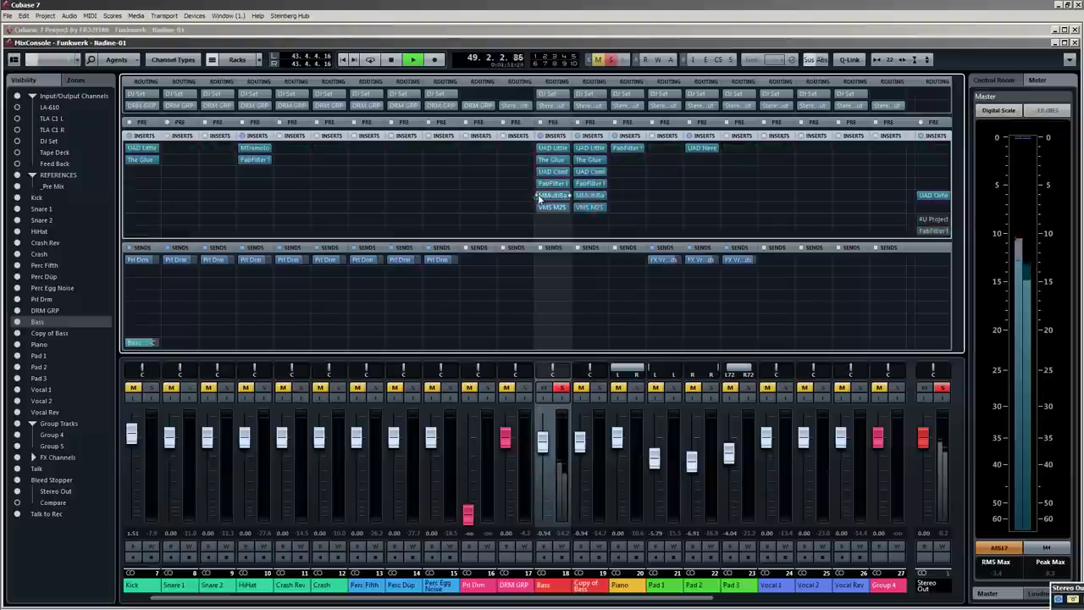
left_click(552, 207)
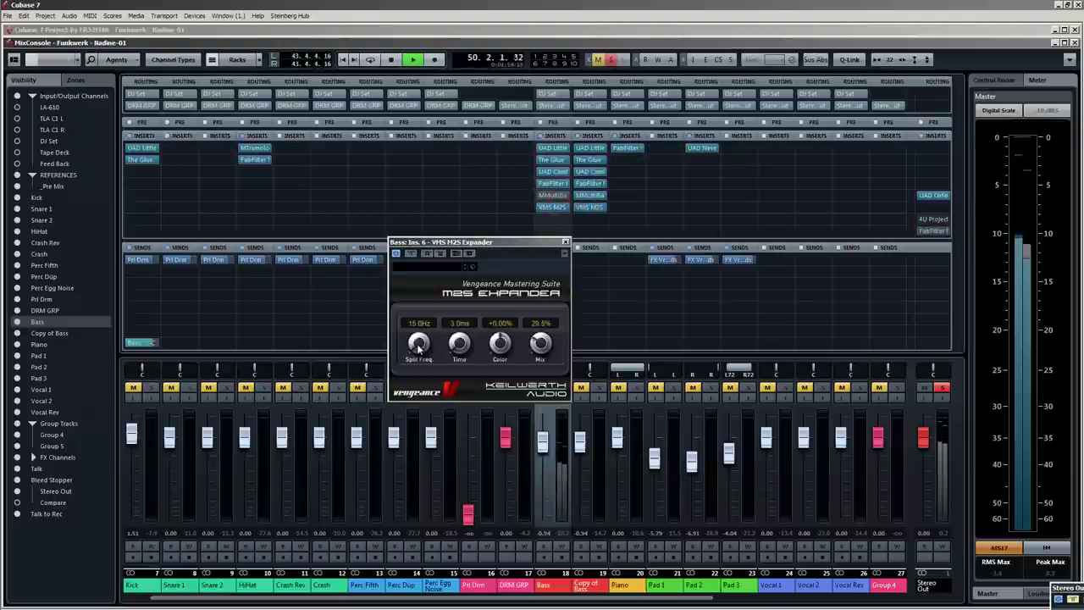
left_click_drag(419, 330, 426, 256)
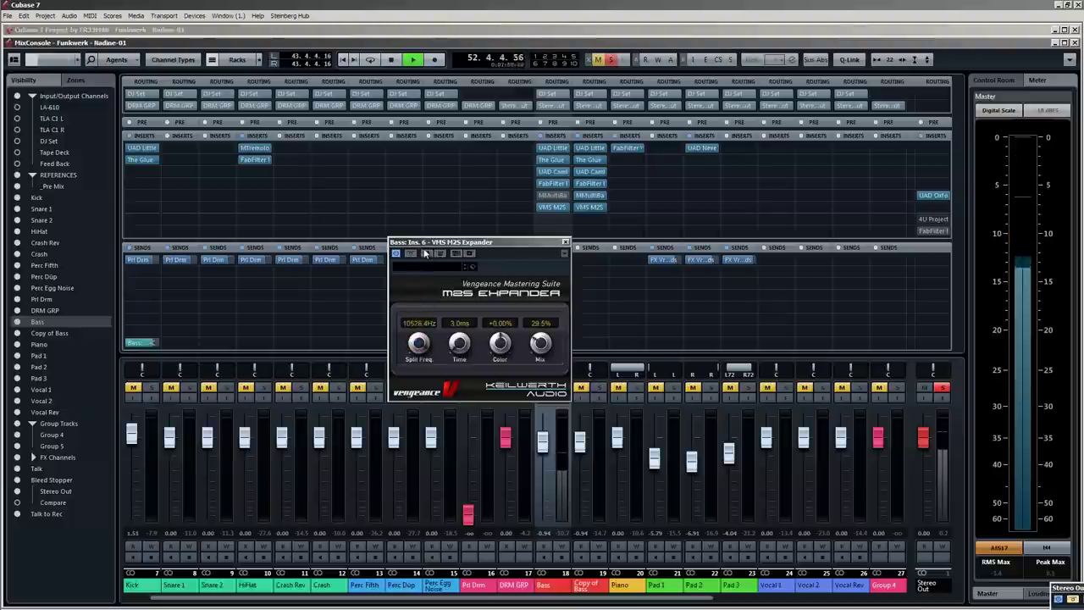
left_click_drag(422, 354, 422, 367)
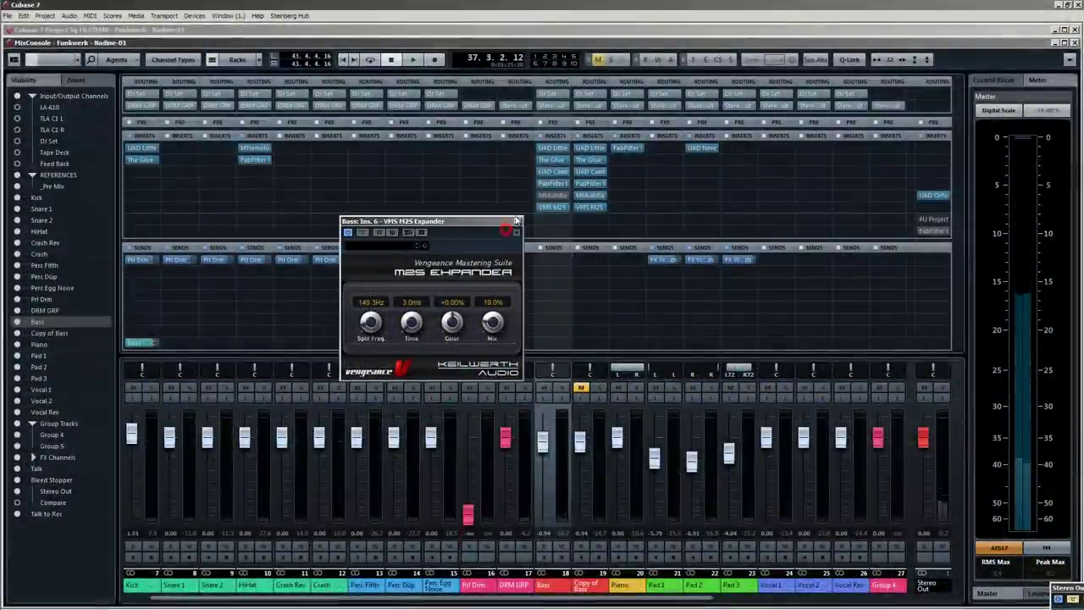
left_click(534, 227)
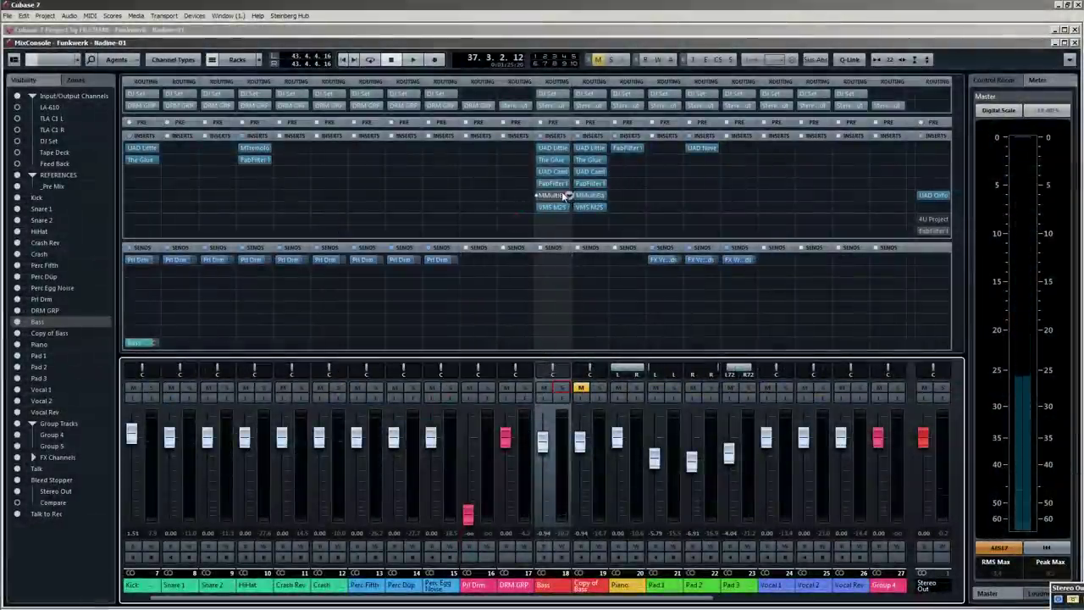
Remove MMultiBandTremolo from the Bass channel and select the Copy of Bass track in the project window.
left_click(562, 193)
left_click(566, 232)
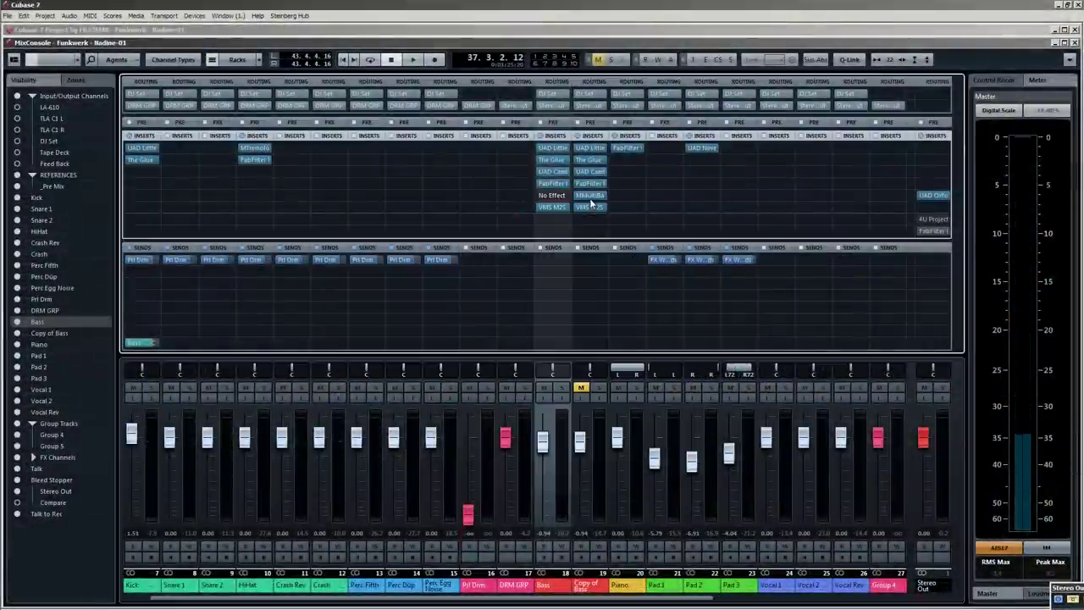
key("F3")
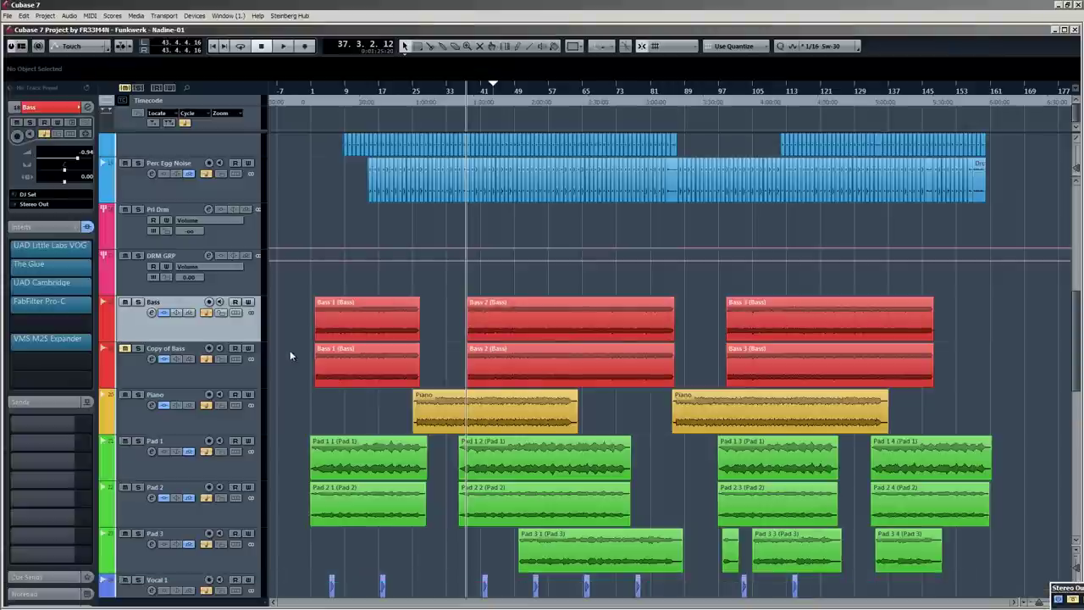
left_click(213, 378)
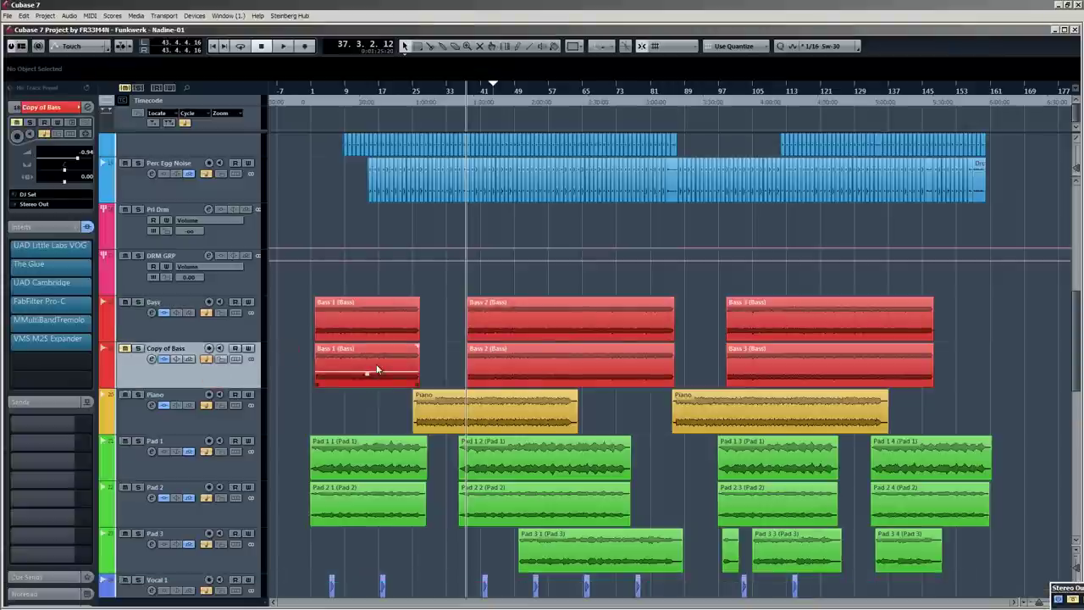
Delete the Copy of Bass track.
key("Delete")
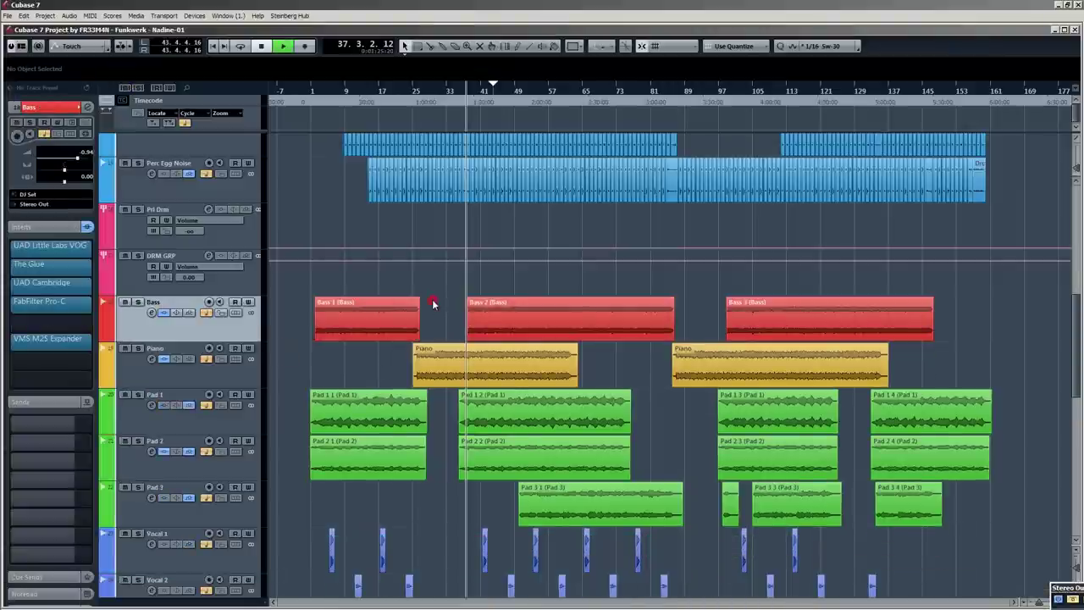
Move the Bass channel's VMS M25 Expander to the fifth insert slot and compare its sound bypassed and active in the mixer.
key("F3")
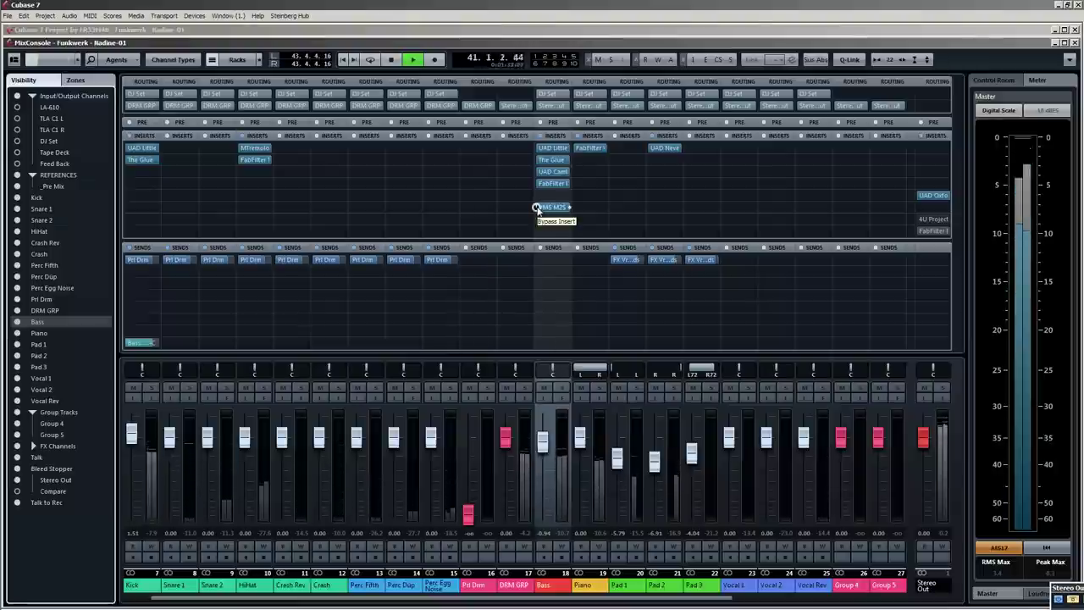
left_click(537, 207)
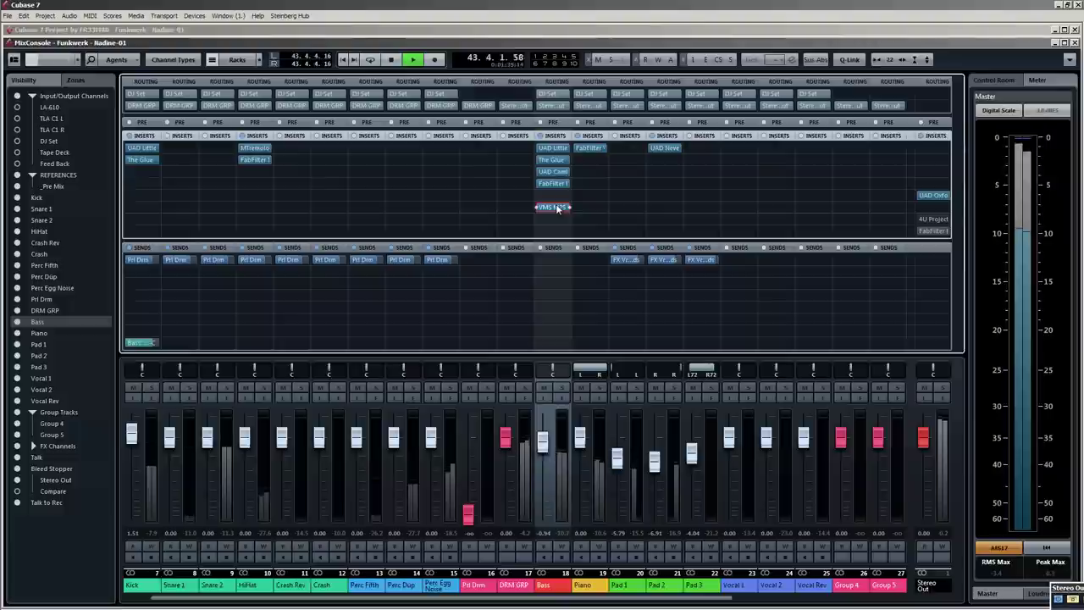
left_click_drag(557, 207, 556, 197)
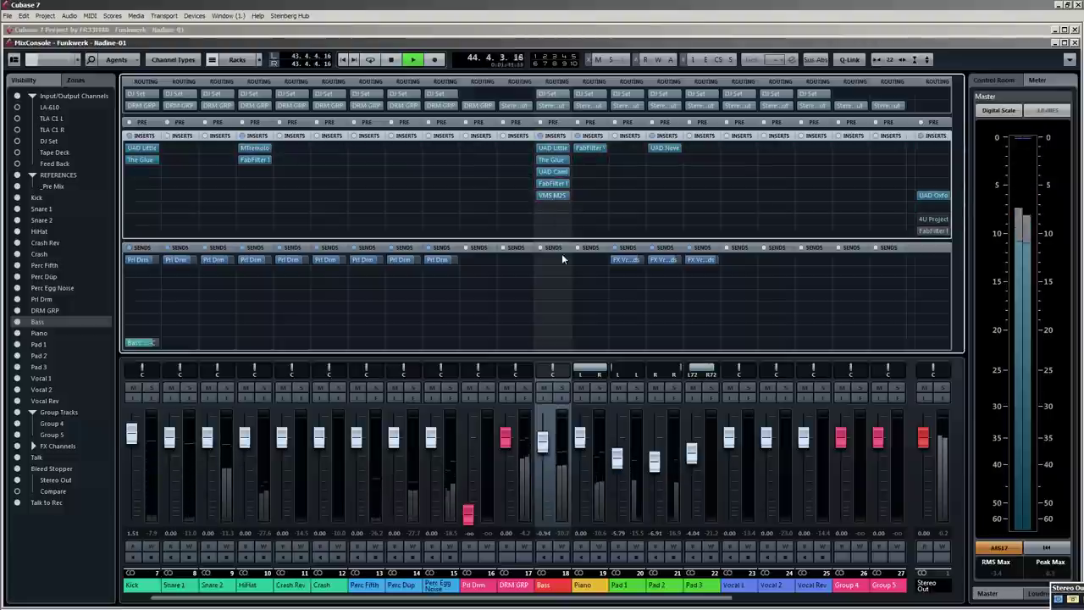
left_click(536, 196)
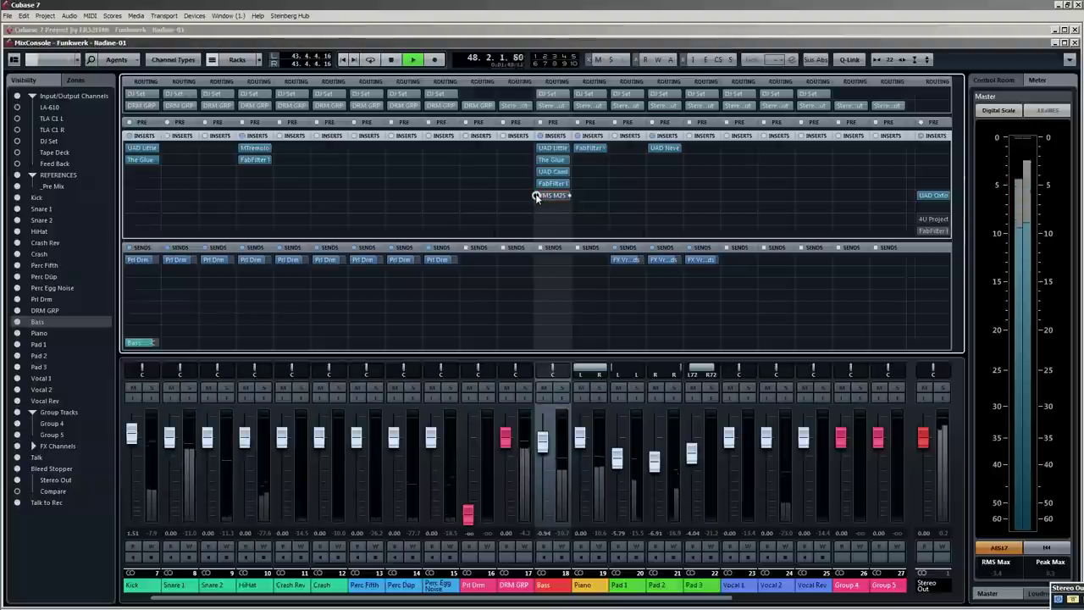
left_click(536, 196)
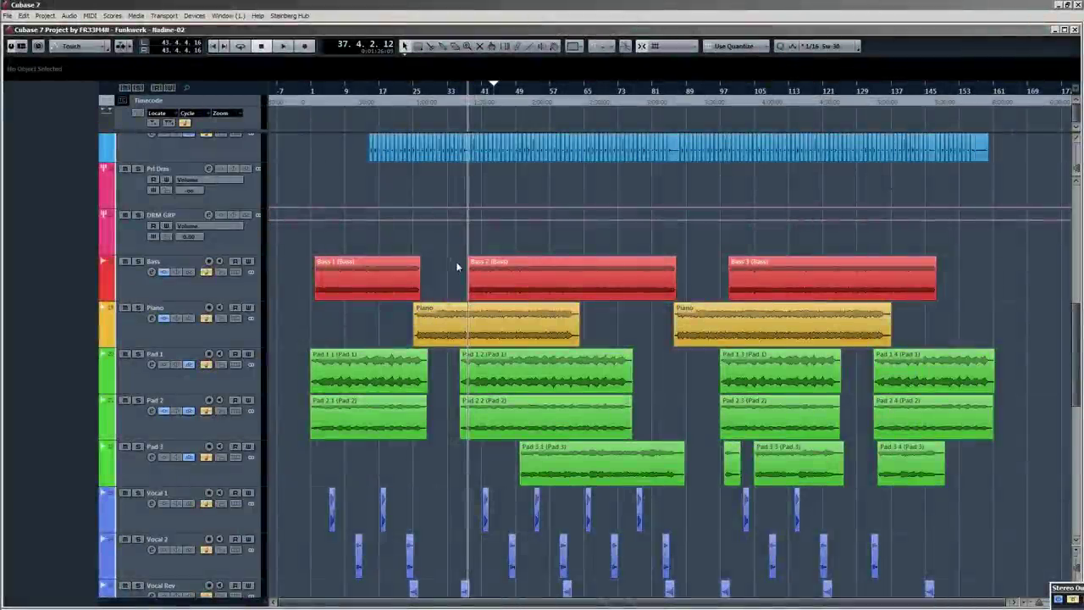
Show the Piano channel in the mixer and narrow its combined panner to L54 and R42.
scroll(456, 281, "up", 2)
scroll(455, 281, "down", 1)
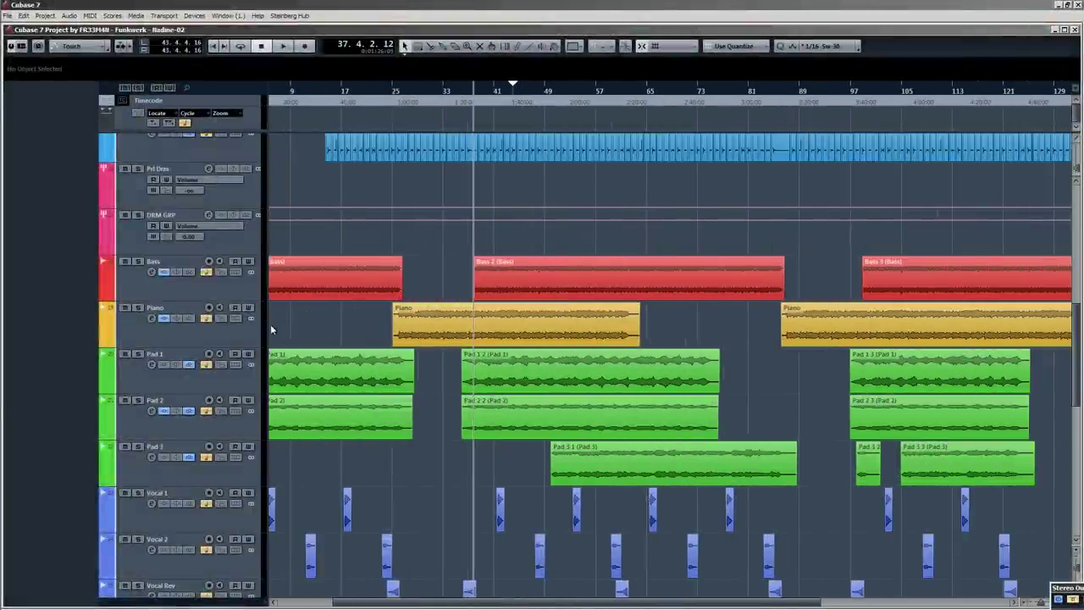
left_click(244, 333)
key("F3")
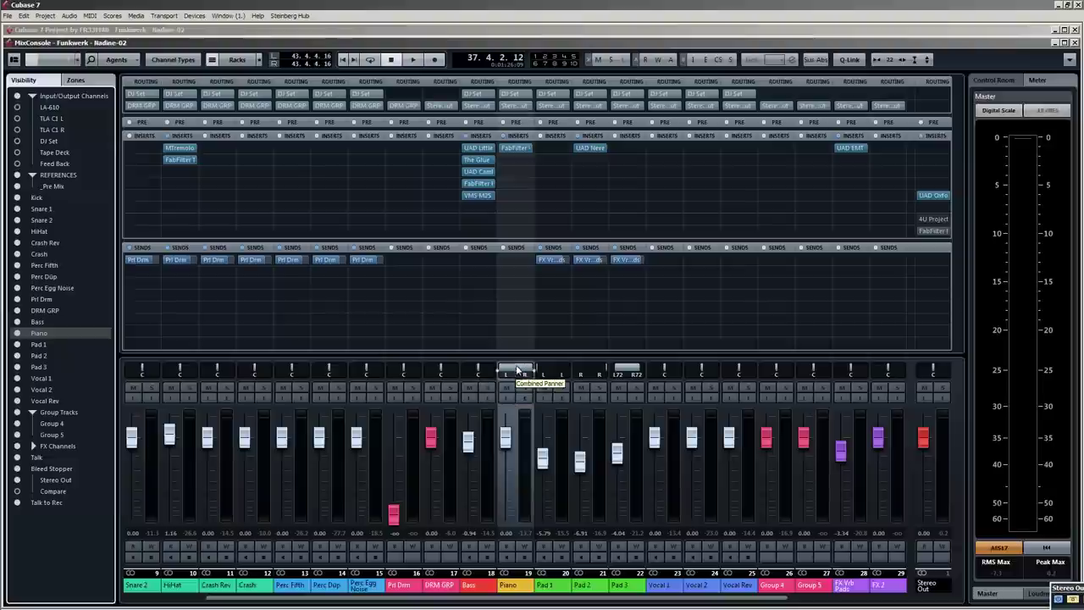
left_click_drag(518, 370, 517, 341)
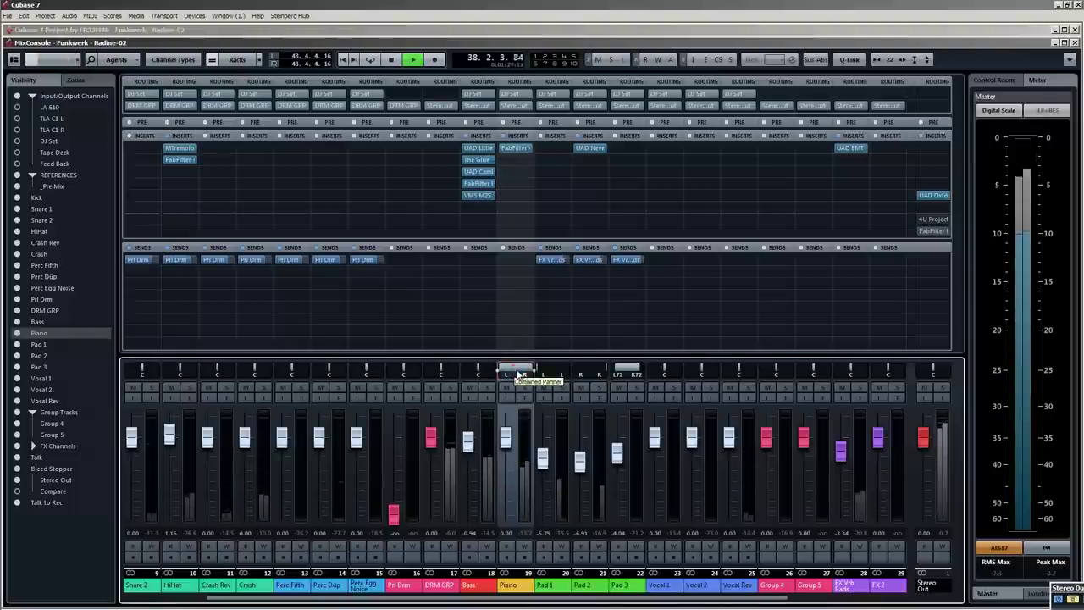
mouse_move(517, 374)
left_mouse_down()
mouse_move(515, 329)
mouse_move(513, 368)
left_mouse_up()
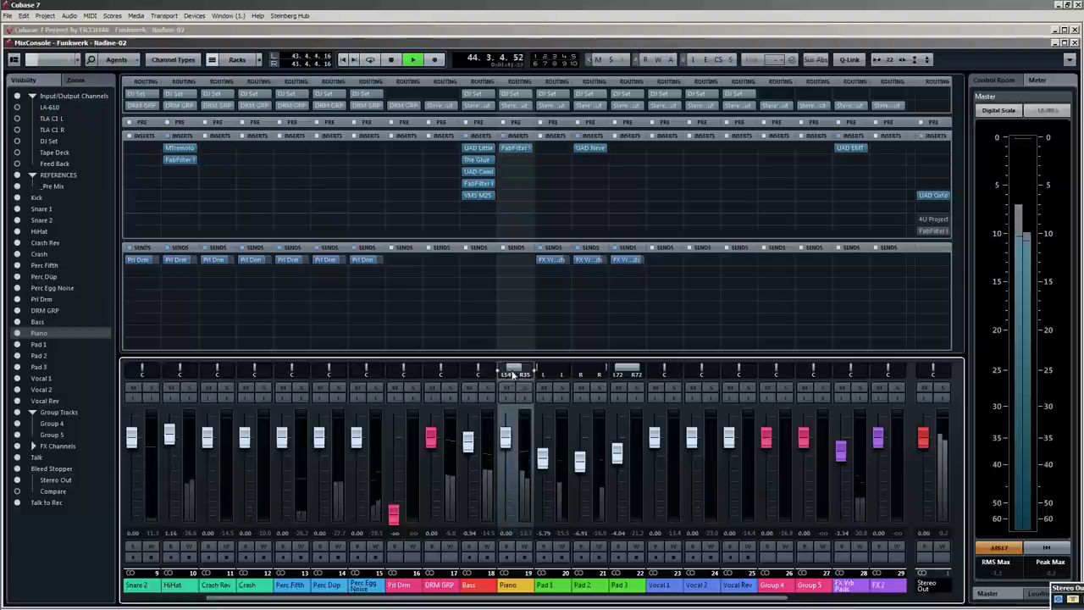
left_click_drag(515, 373, 517, 373)
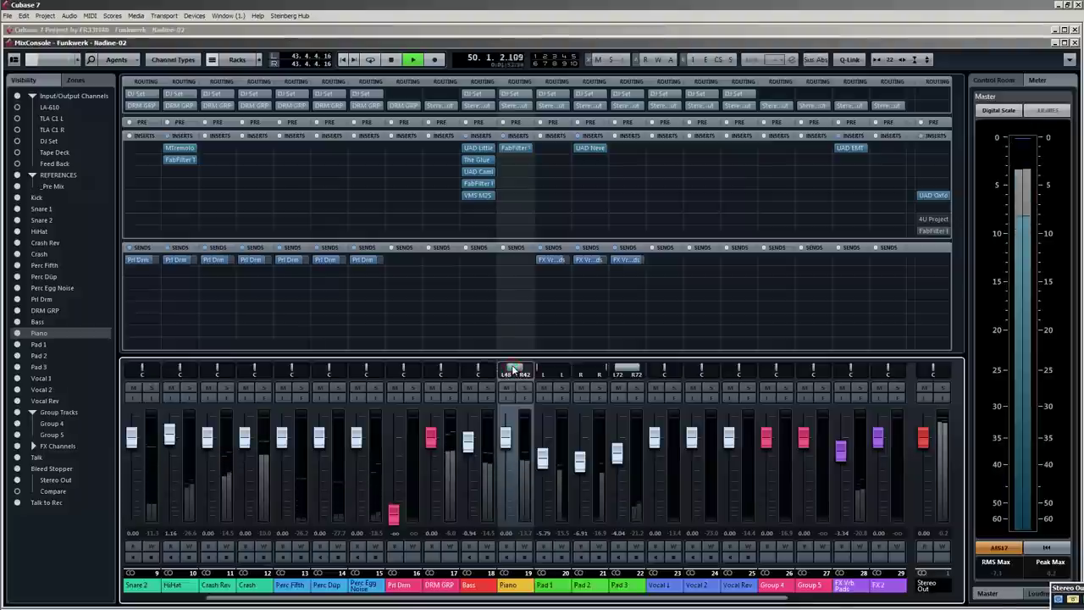
left_click_drag(512, 367, 511, 370)
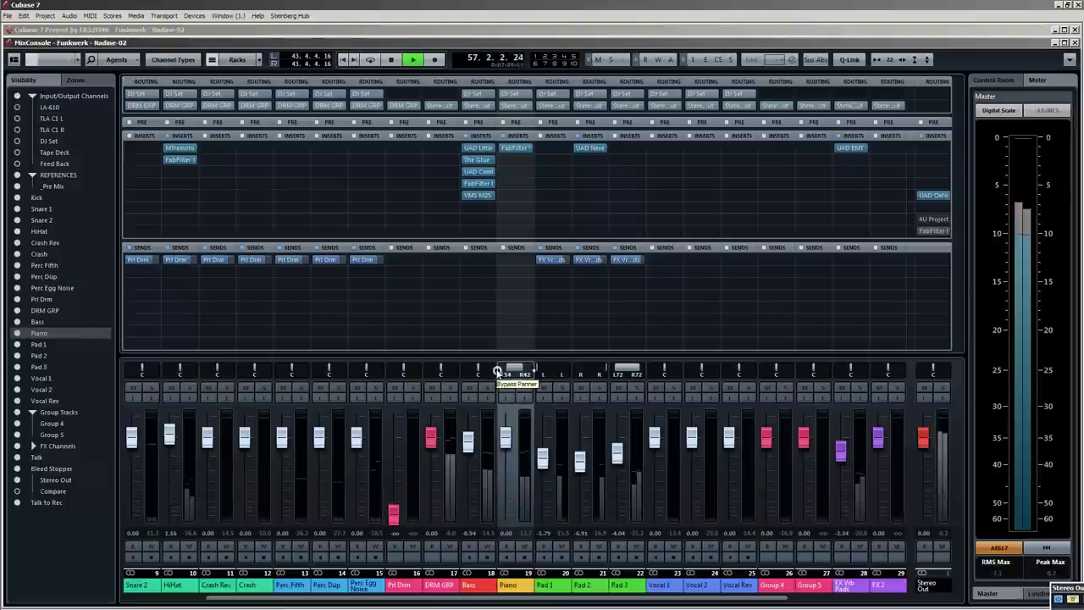
Compare the Piano with its panner bypassed and active during playback, and stop playback.
left_click(498, 372)
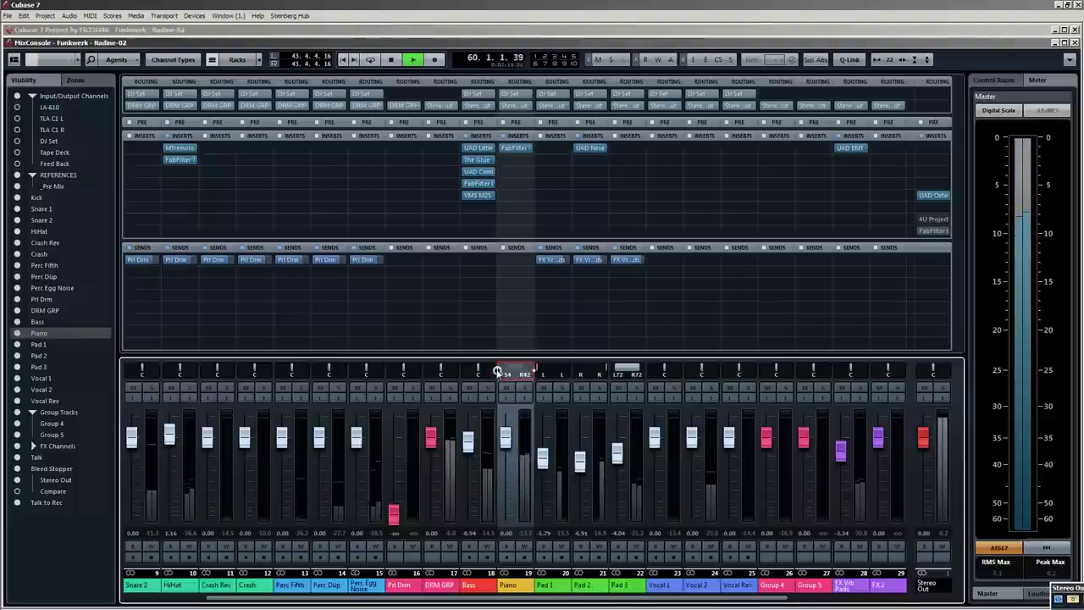
left_click(498, 372)
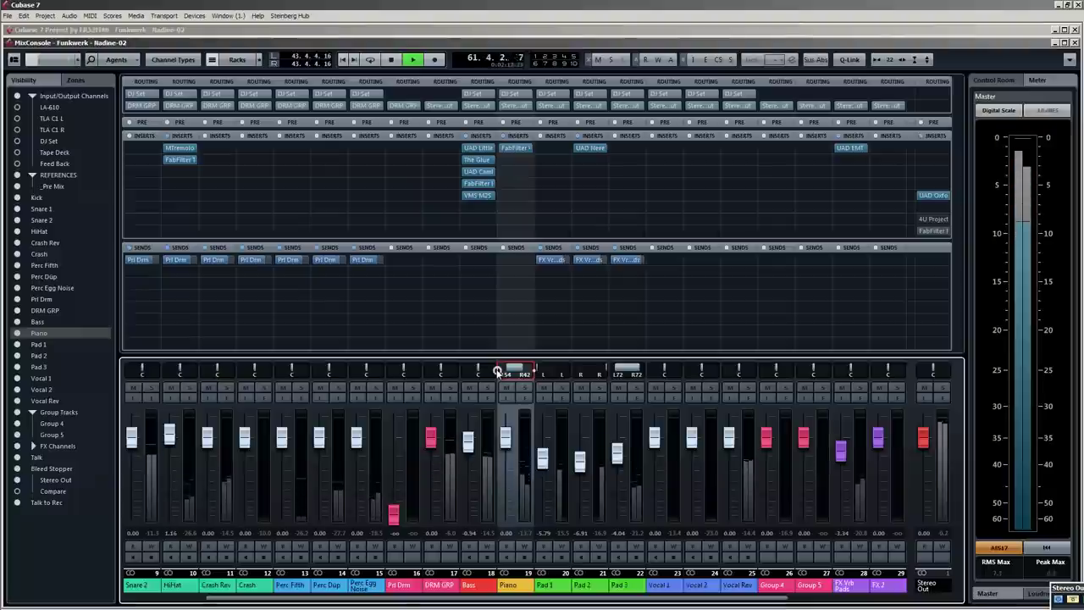
key("space")
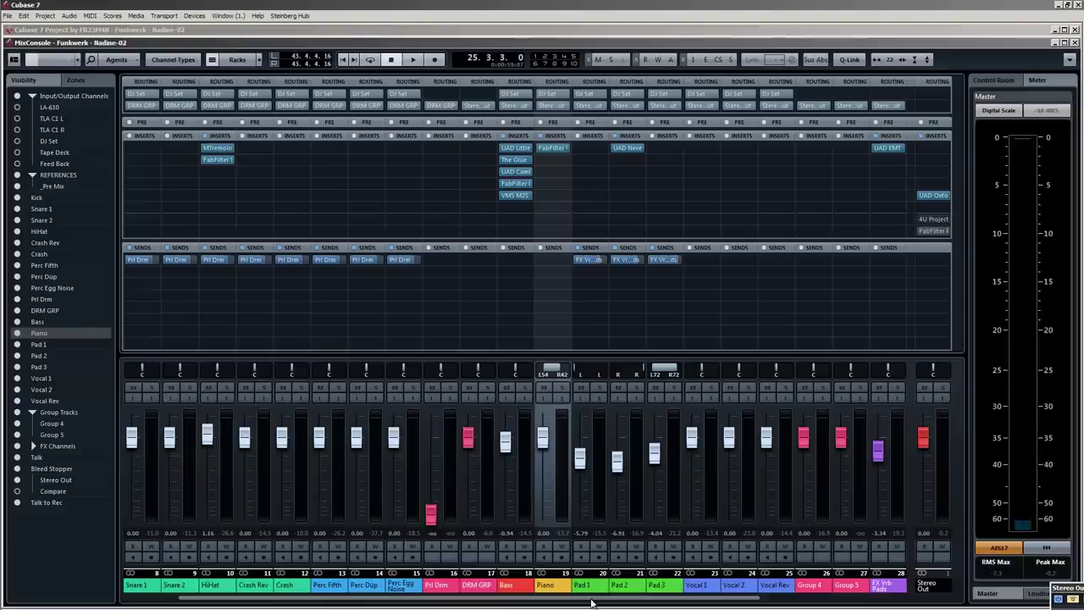
Rename the FX 2 channel as FX Tap Dly.
left_click_drag(592, 603, 724, 591)
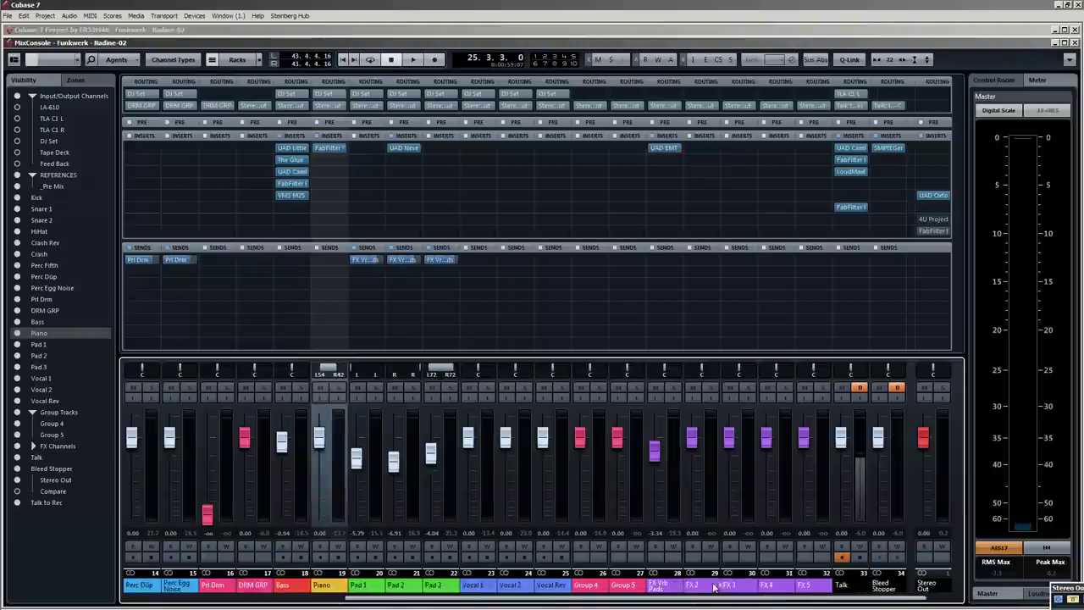
left_click(699, 587)
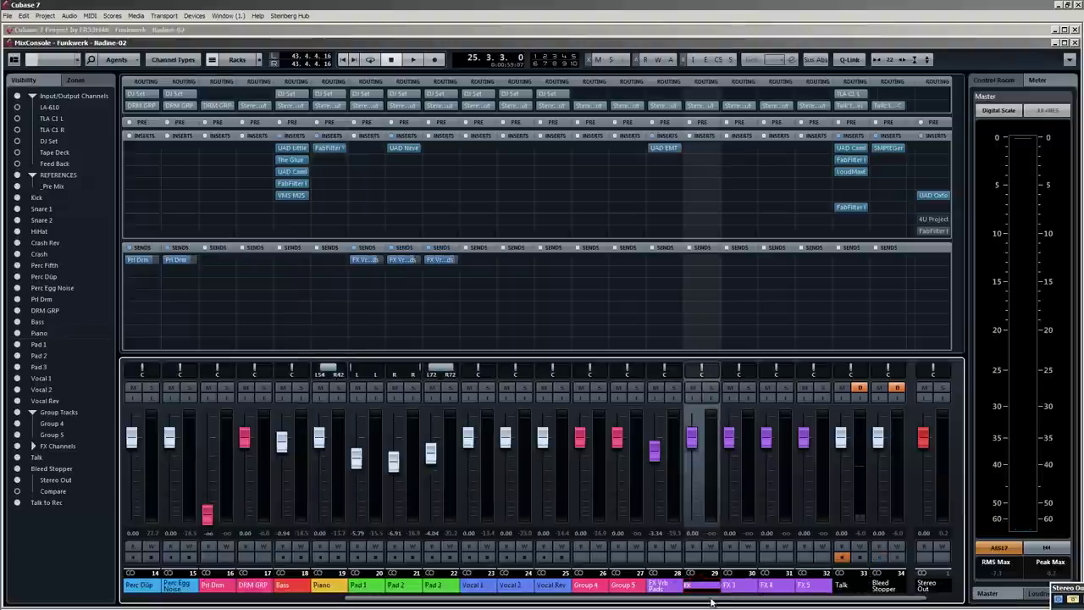
type("FX Tap Dly")
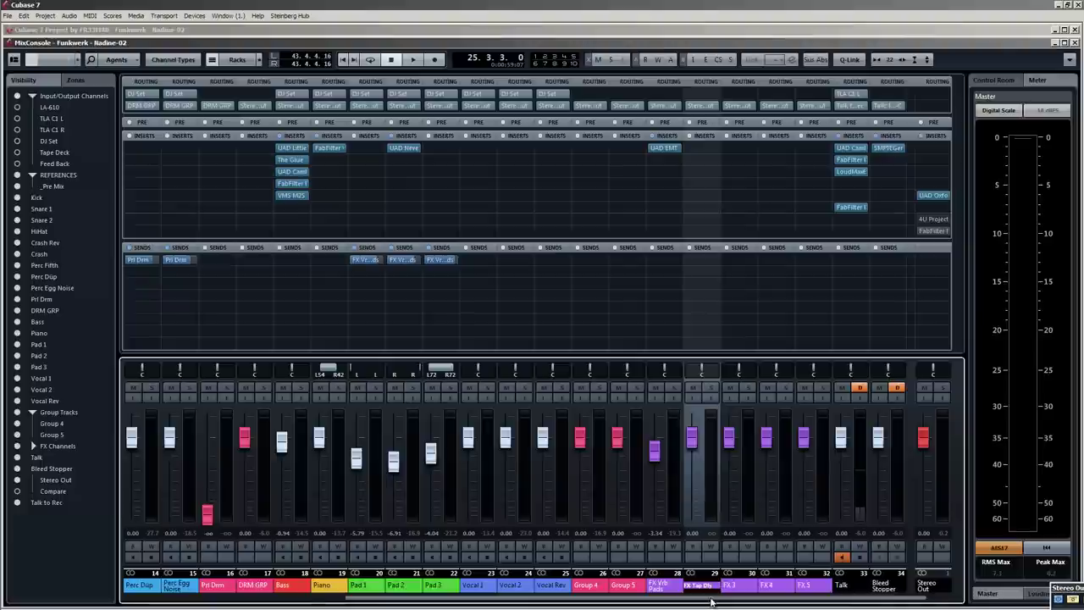
key("Return")
Load the PSP 608 MultiDelay into the first insert slot of the FX Tap Dly channel.
left_click(712, 148)
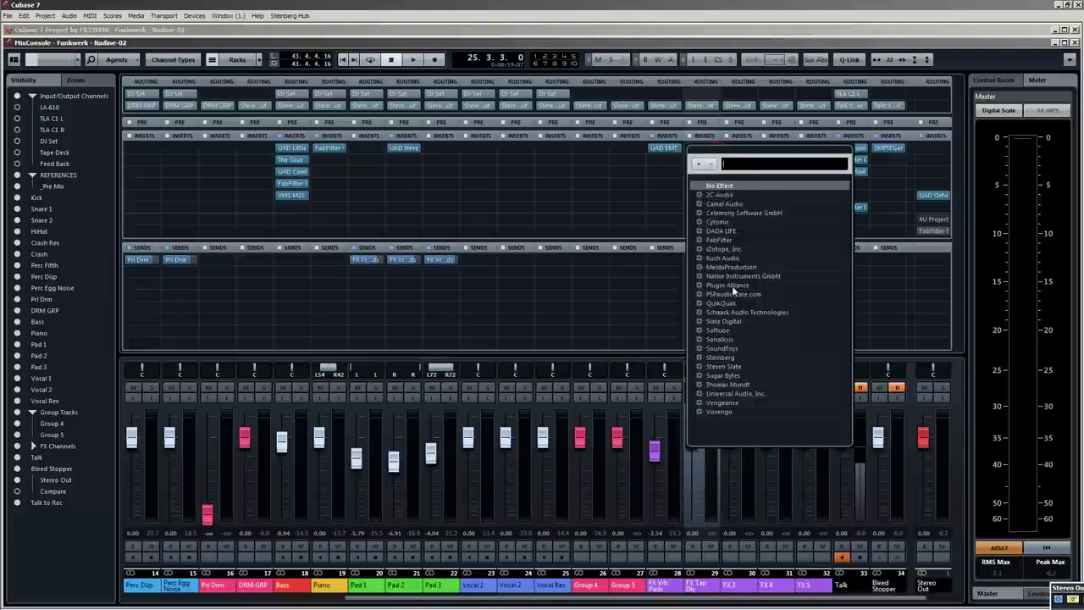
mouse_move(730, 297)
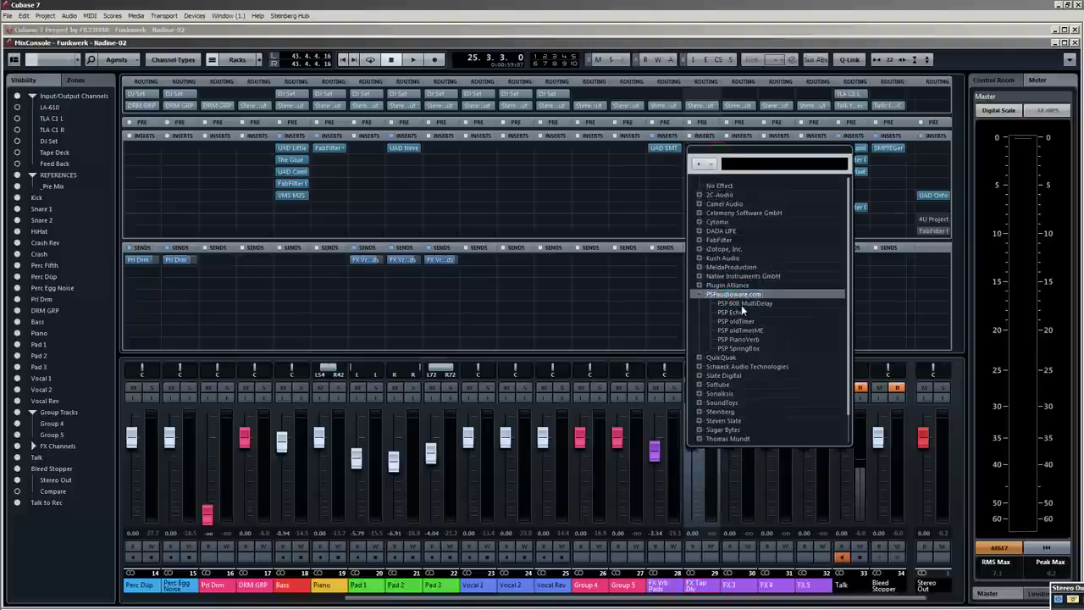
left_click(737, 303)
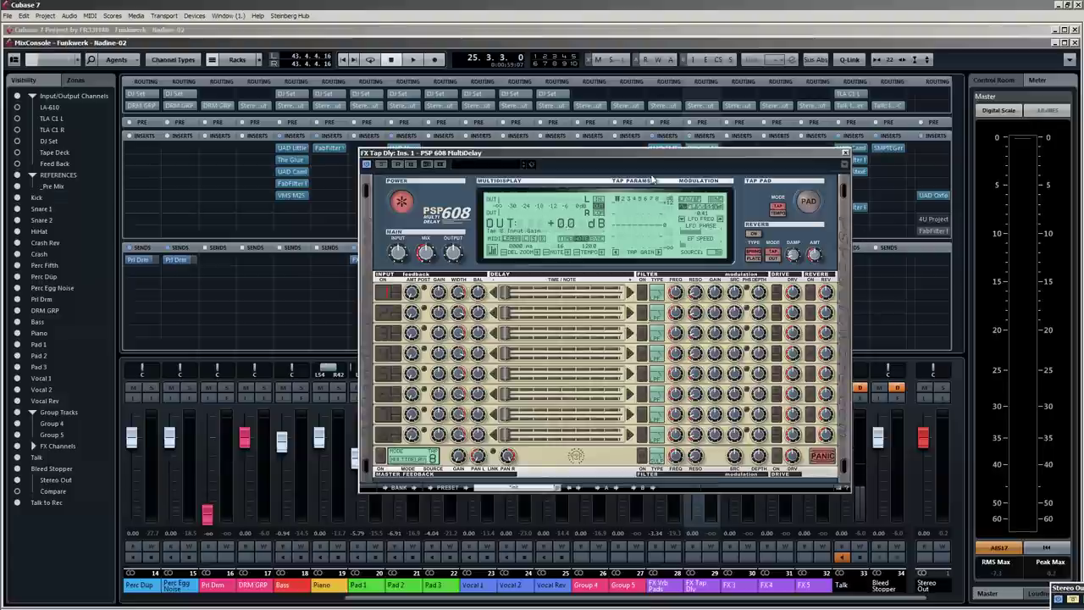
left_click_drag(646, 152, 423, 141)
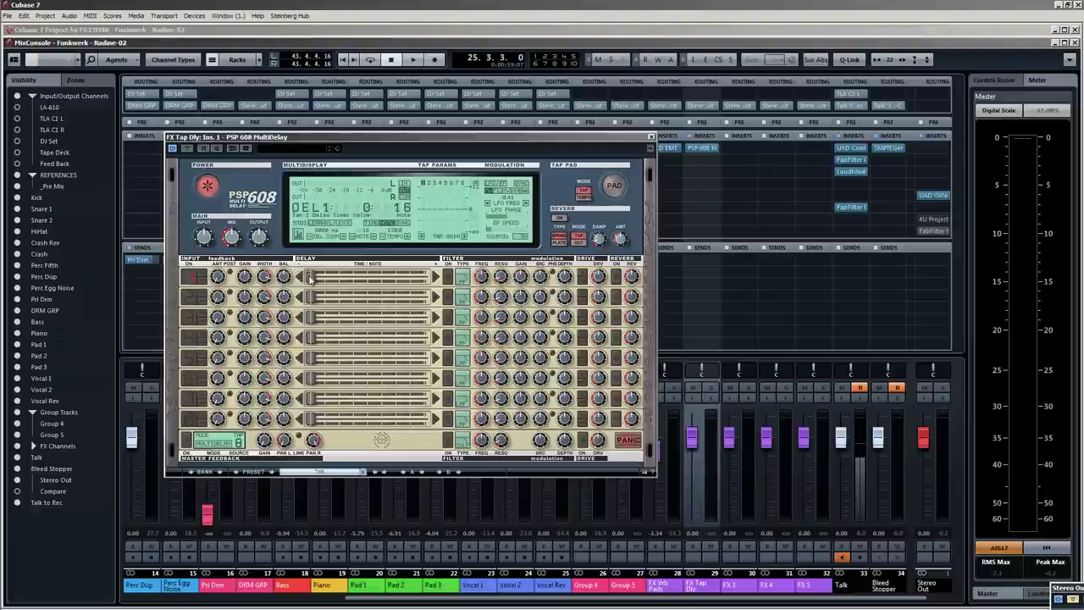
Switch on the remaining delay taps of the PSP 608 so that all eight are active.
left_click(187, 300)
left_click(187, 320)
left_click(188, 341)
left_click(189, 405)
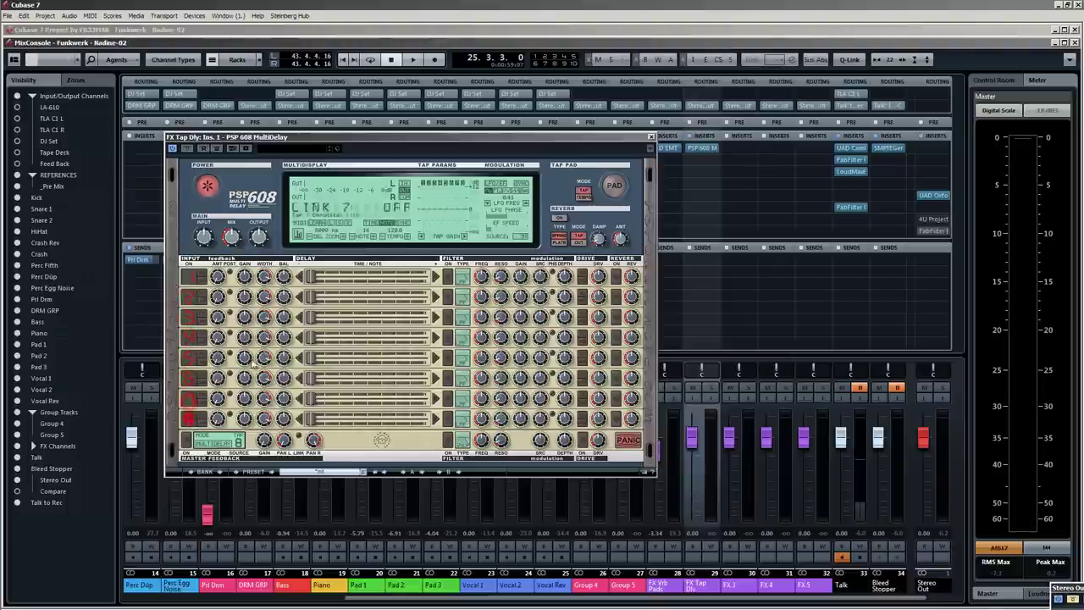
left_click_drag(479, 140, 655, 136)
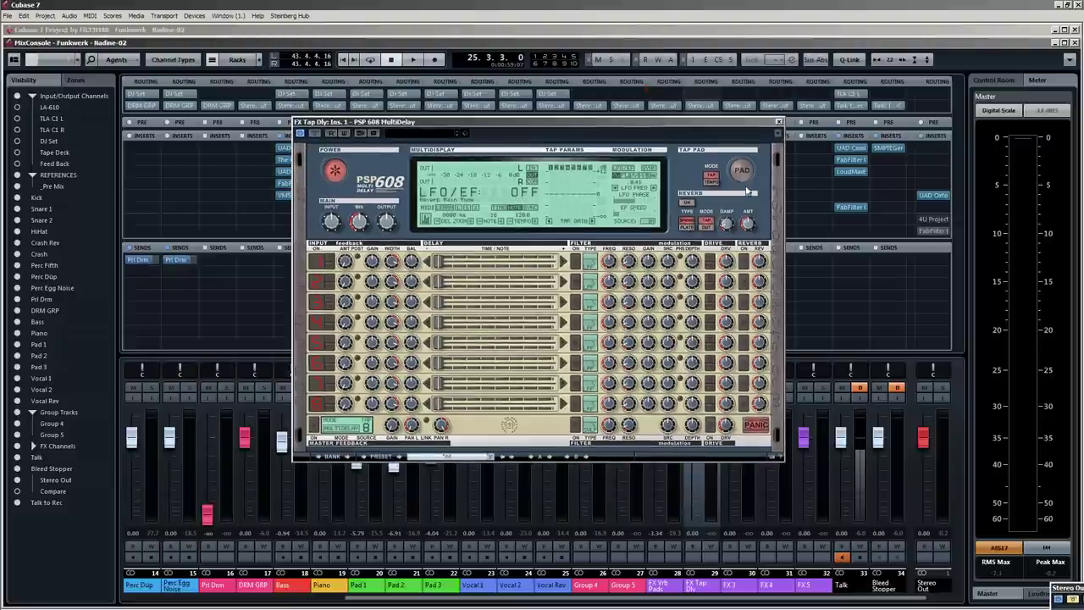
key("space")
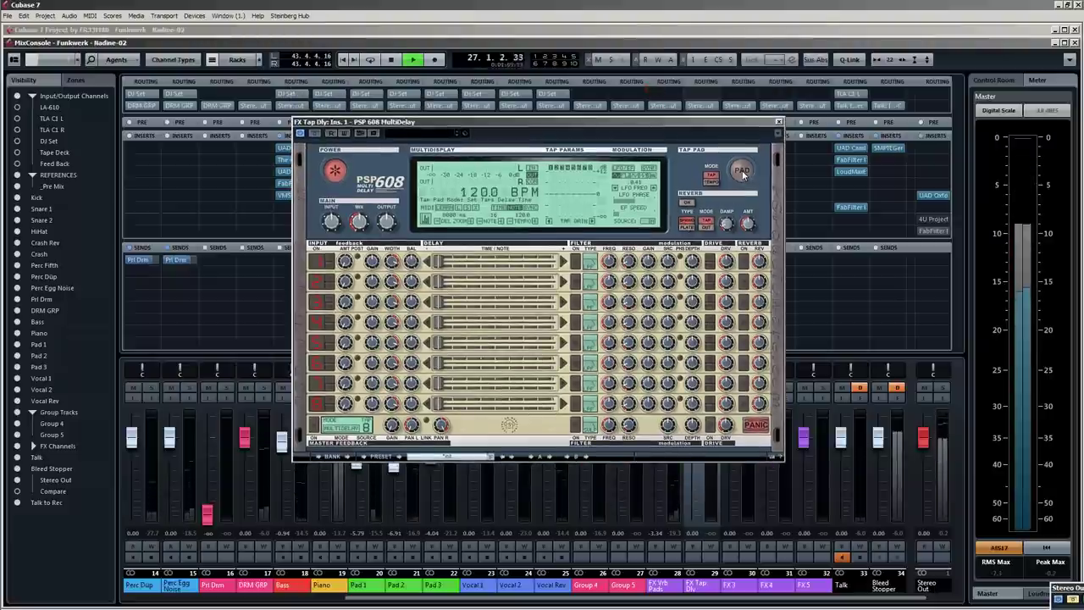
key("space")
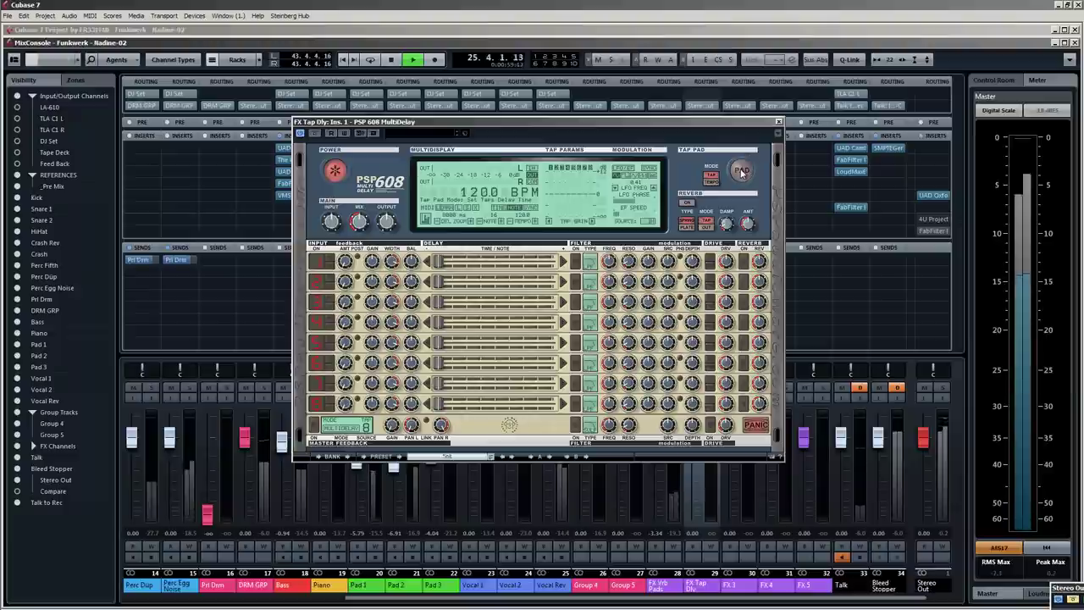
left_click(742, 172)
left_click(742, 172)
left_click(742, 172)
left_click(742, 172)
left_click(742, 172)
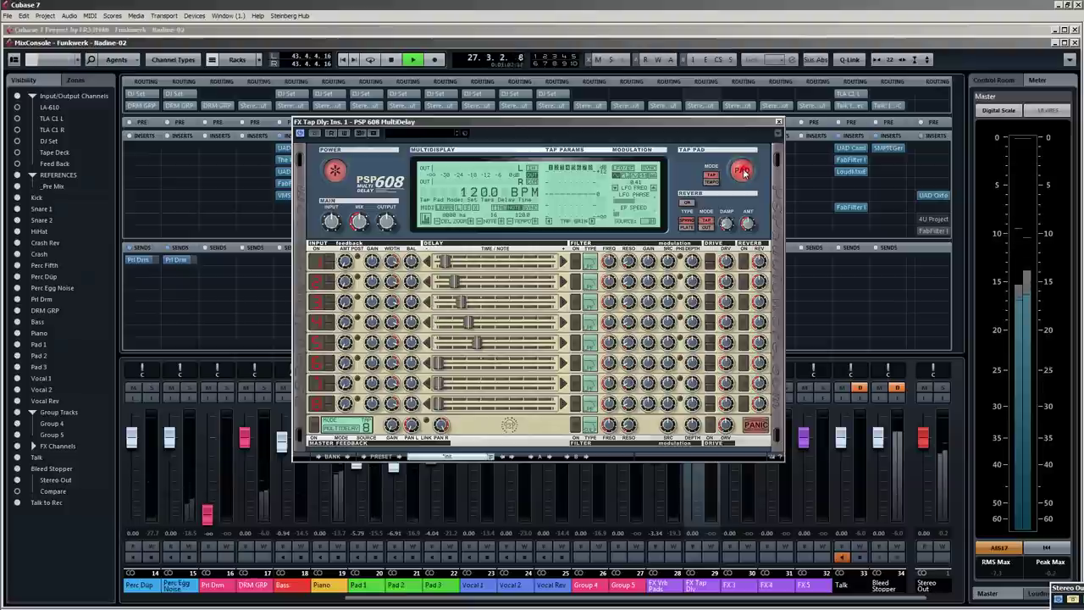
key("space")
mouse_move(444, 260)
left_mouse_down()
mouse_move(424, 263)
mouse_move(428, 285)
mouse_move(407, 310)
left_mouse_up()
mouse_move(468, 323)
left_mouse_down()
mouse_move(429, 327)
mouse_move(428, 345)
left_mouse_up()
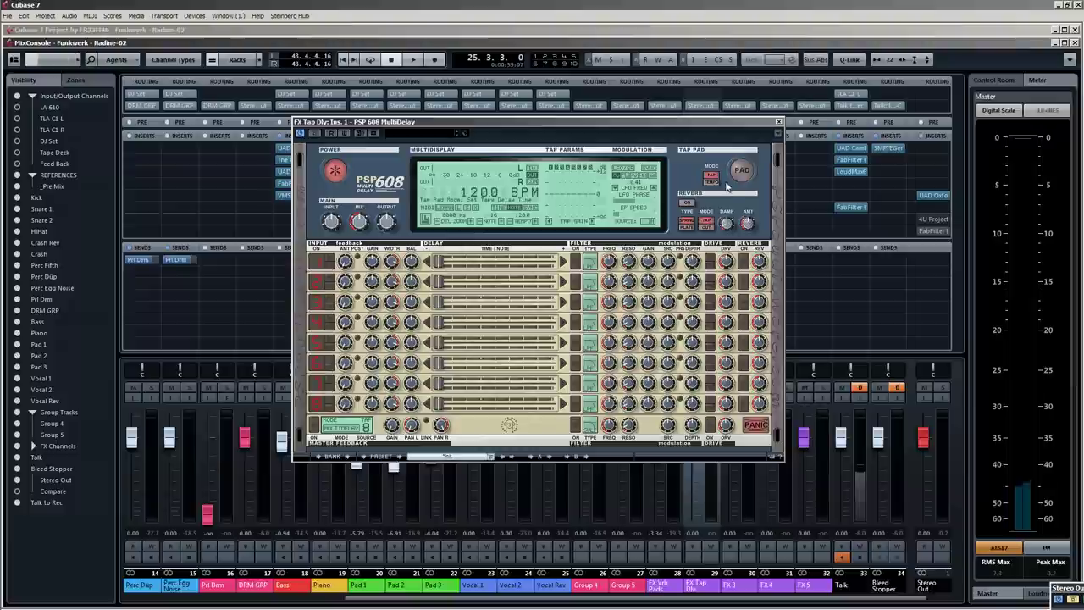
Set the delay times of taps 1 to 5 by tapping a rhythm on the PSP 608's pad during playback.
key("space")
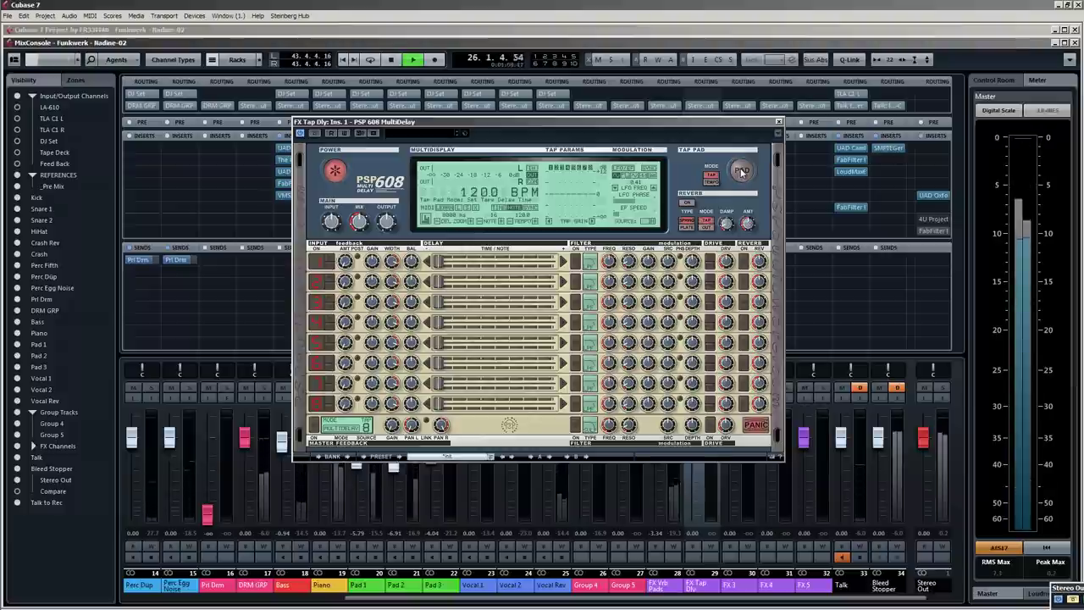
left_click(743, 170)
left_click(742, 170)
left_click(742, 171)
left_click(742, 170)
left_click(742, 171)
left_click(742, 171)
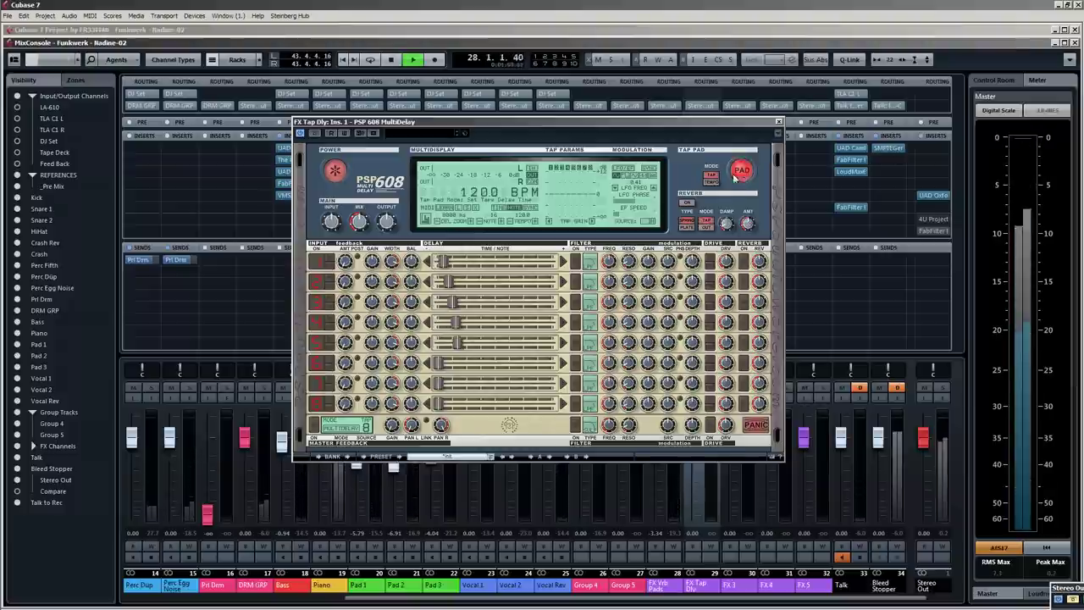
key("space")
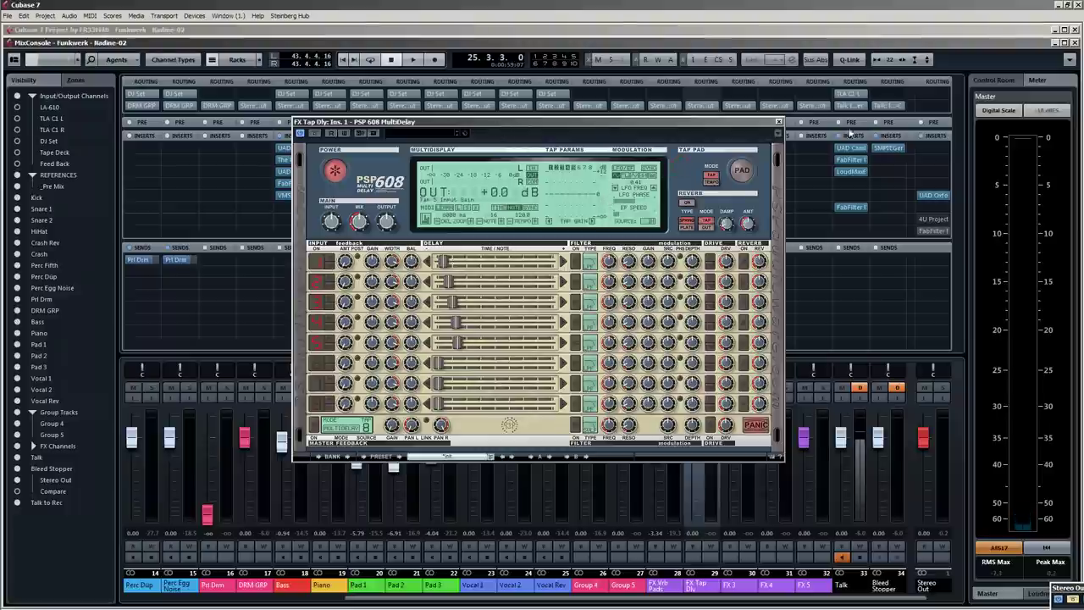
Close the delay plug-in, add an active send from the Piano channel to FX Tap Dly, and start playback.
left_click(780, 123)
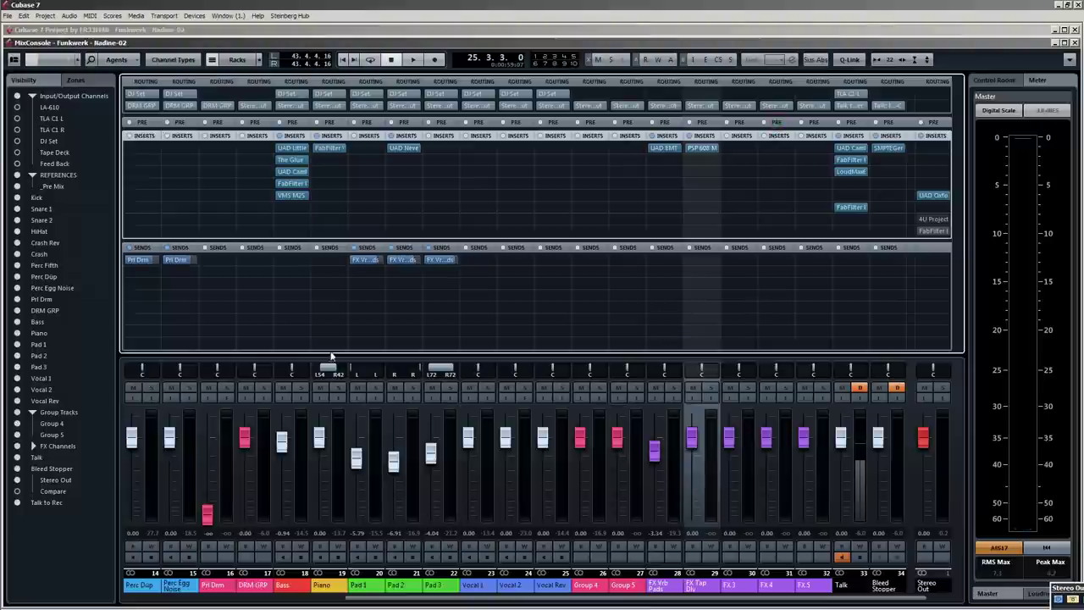
left_click(344, 262)
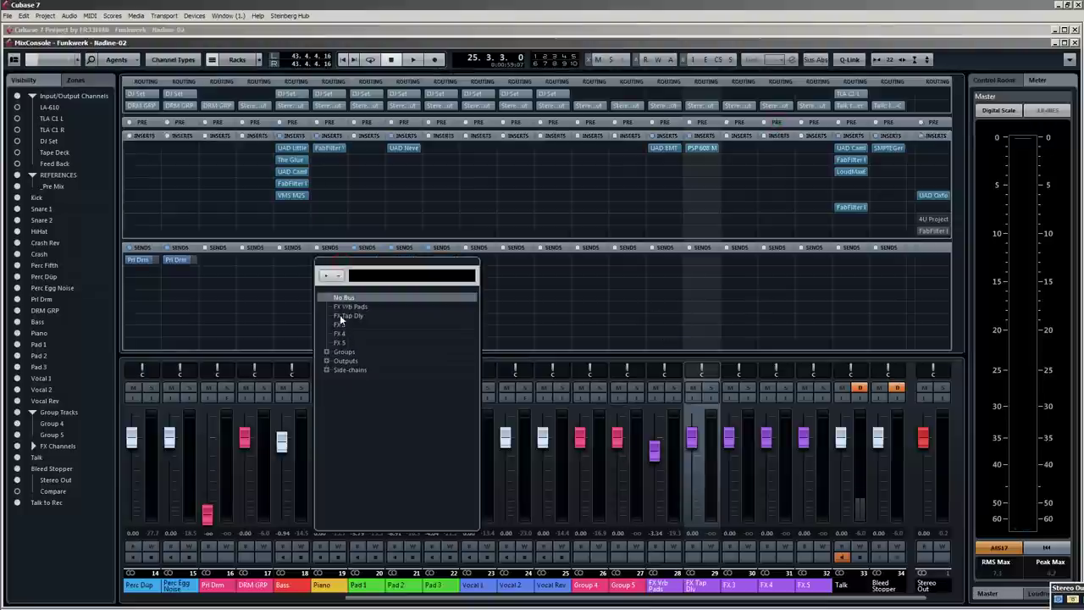
left_click(341, 315)
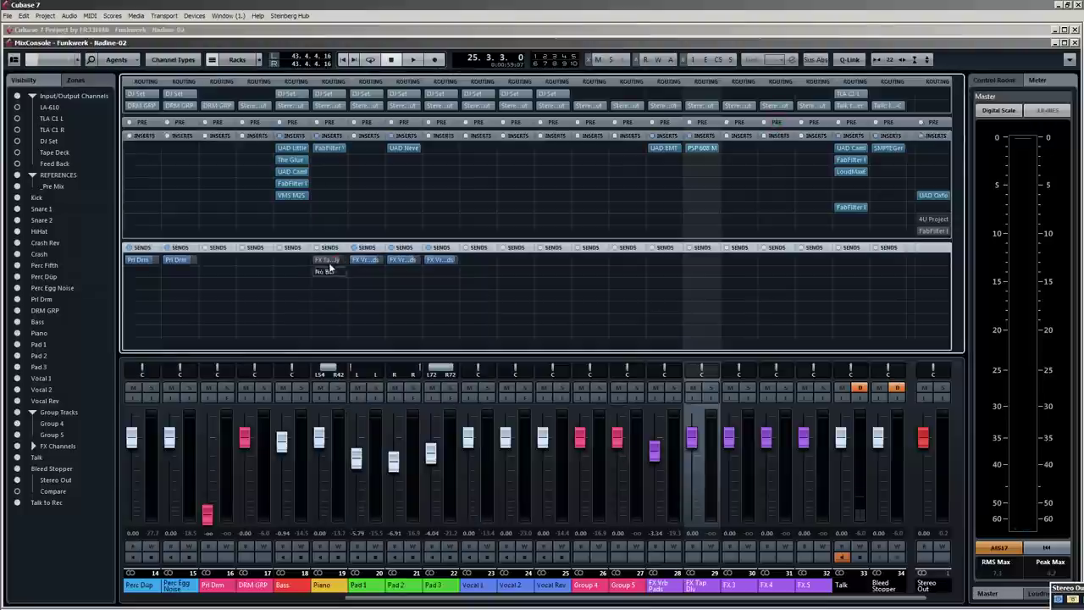
key("space")
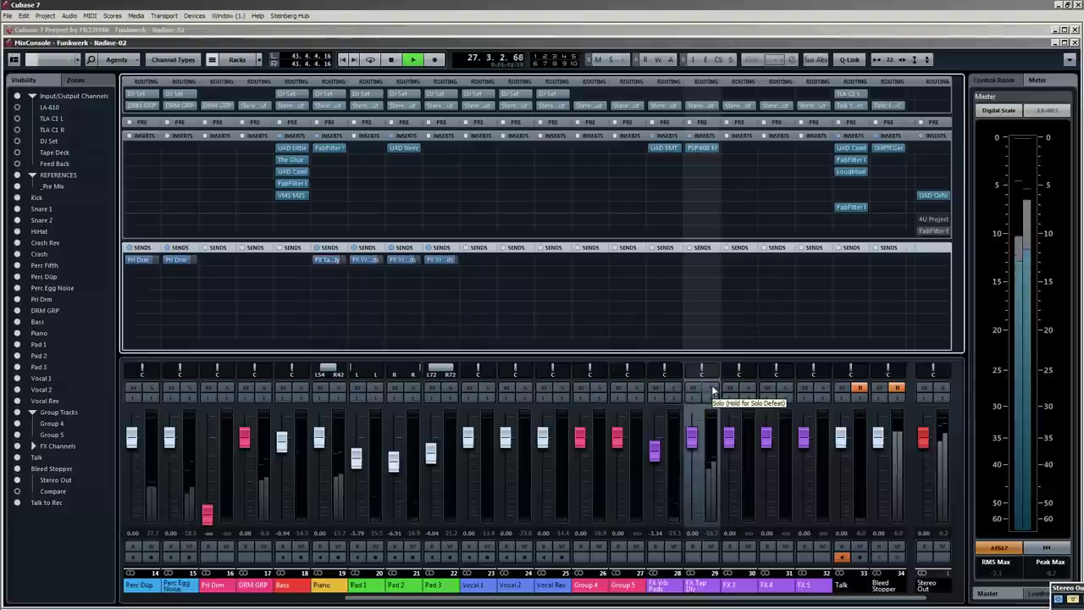
Stop playback, reopen the PSP 608 on FX Tap Dly and reset the delay times of taps 1 to 5.
key("space")
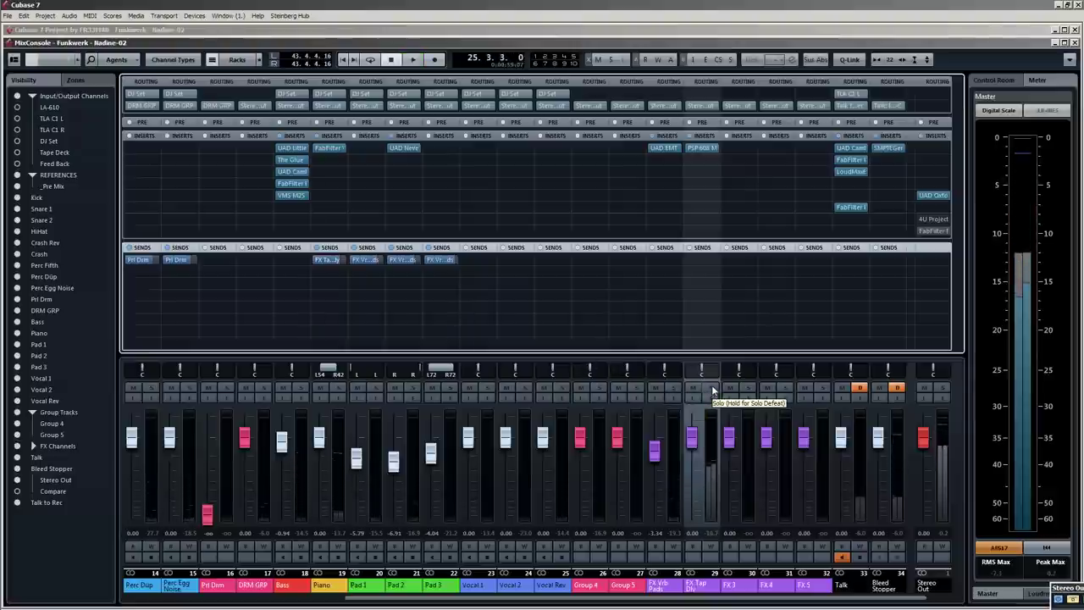
left_click(703, 149)
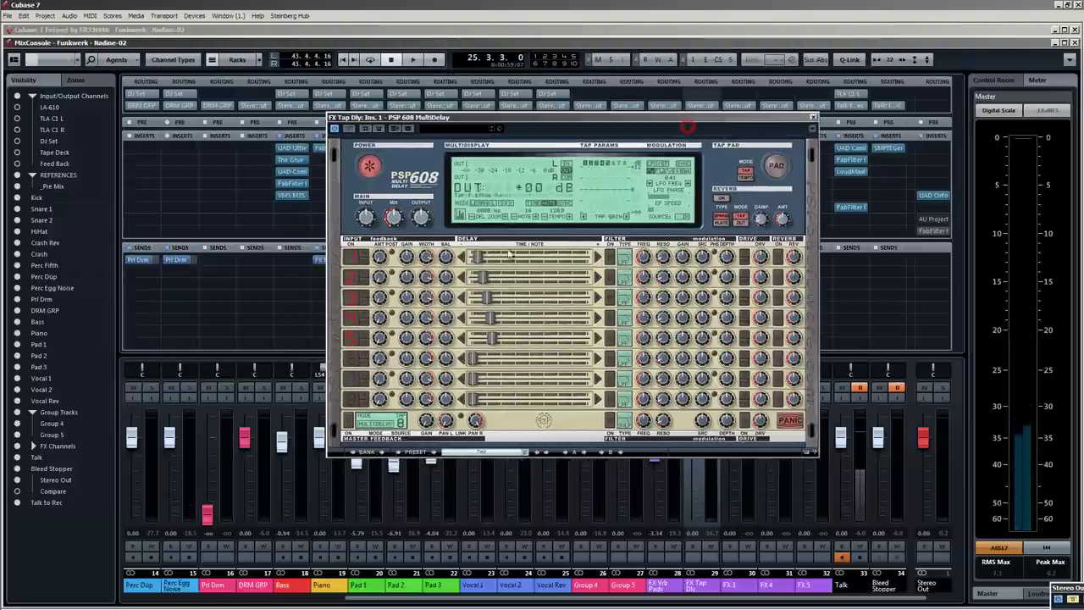
double_click(478, 257)
double_click(483, 276)
double_click(487, 297)
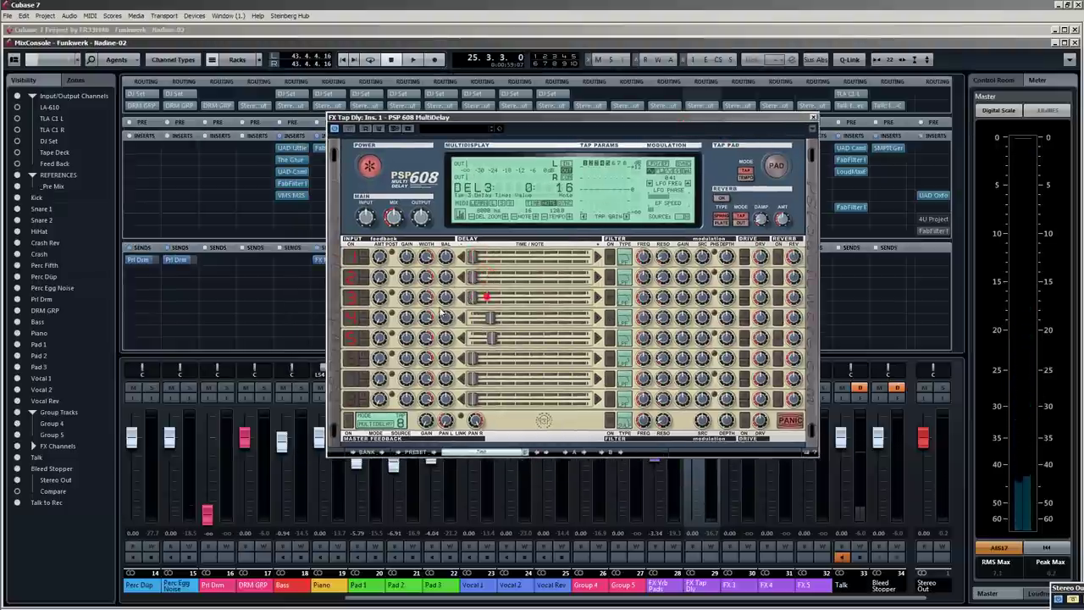
double_click(489, 318)
double_click(491, 337)
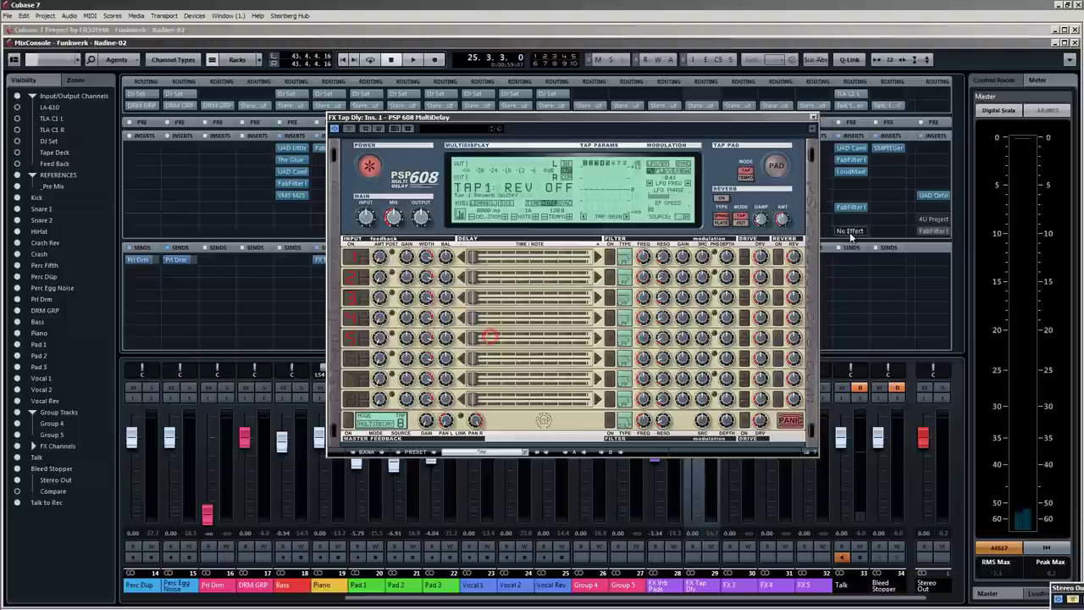
Mute the FX Tap Dly channel and set the delay times of taps 1 to 6 by tapping a new rhythm on the pad during playback.
key("space")
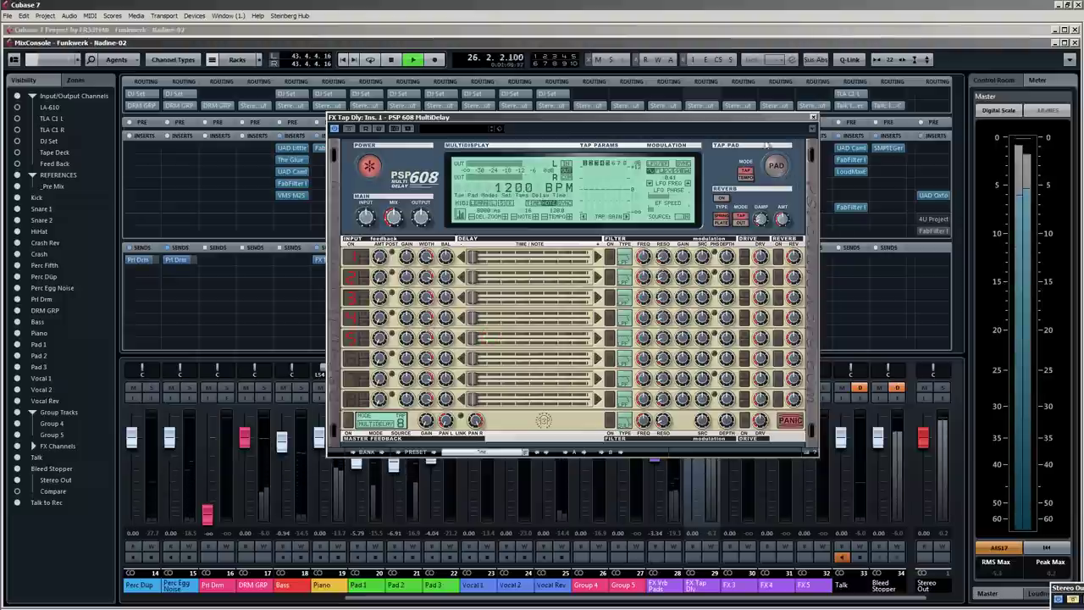
left_click_drag(684, 118, 743, 103)
left_click(693, 387)
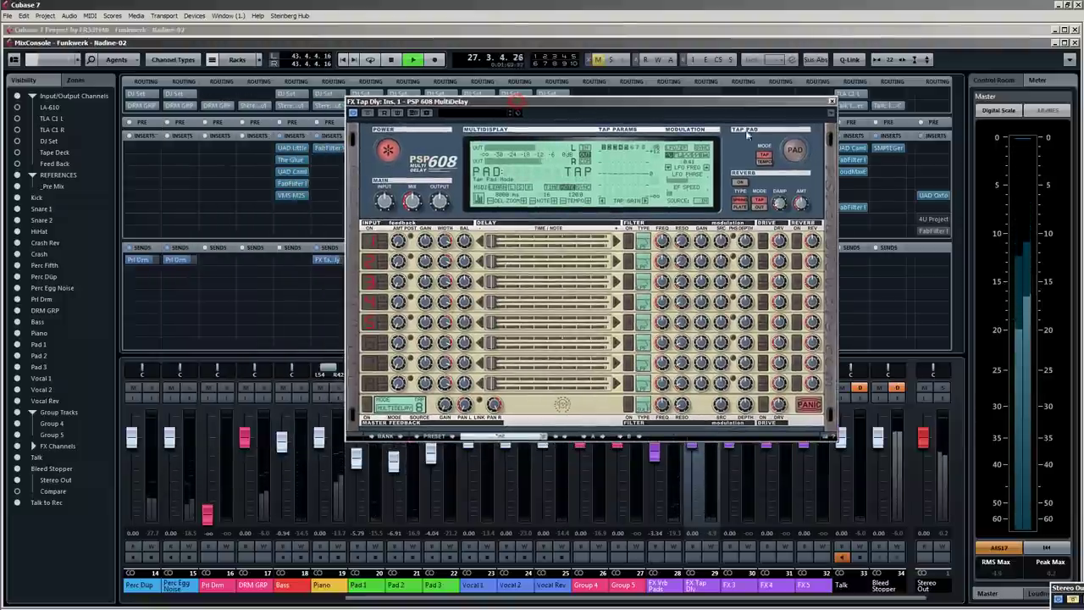
left_click(797, 153)
left_click(797, 152)
left_click(797, 153)
left_click(797, 152)
left_click(797, 153)
key("space")
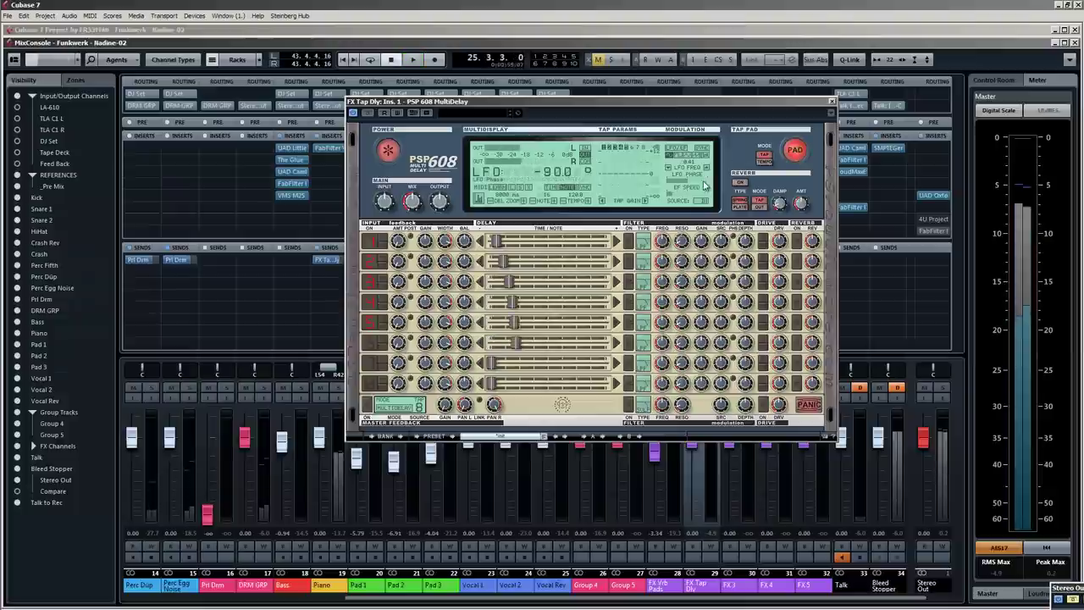
Lower the FX Tap Dly channel's fader to -13.4 dB while the mix plays.
left_click_drag(593, 101, 445, 78)
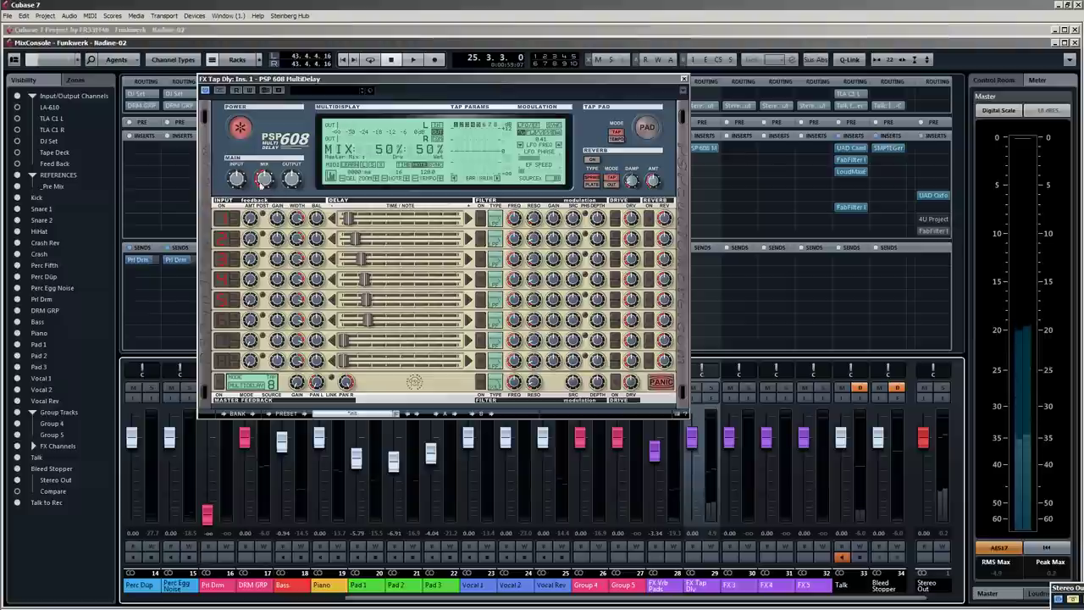
left_click_drag(348, 78, 486, 46)
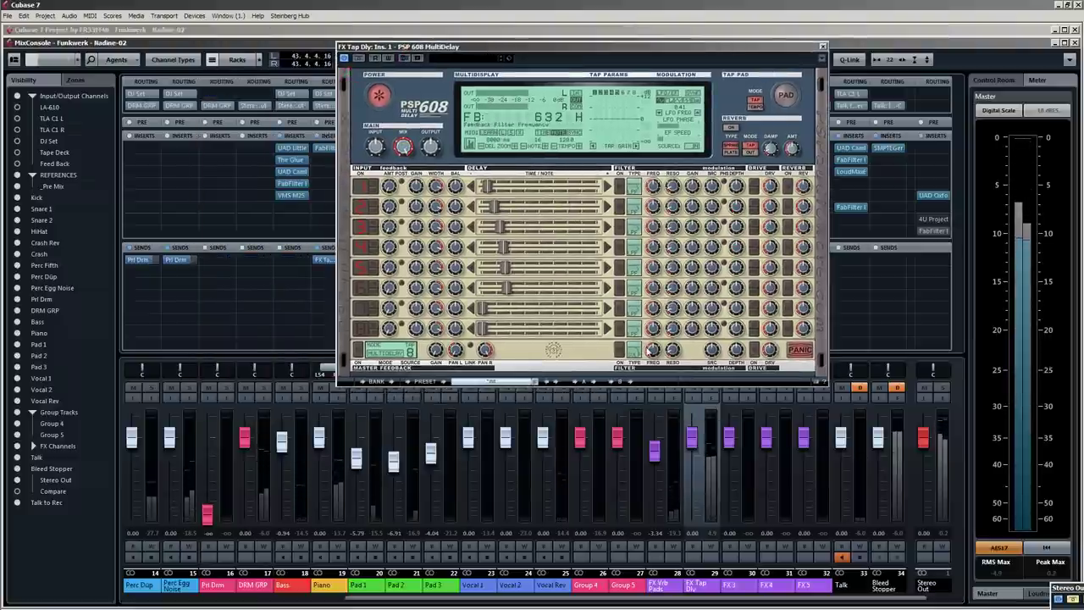
left_click_drag(692, 434, 693, 477)
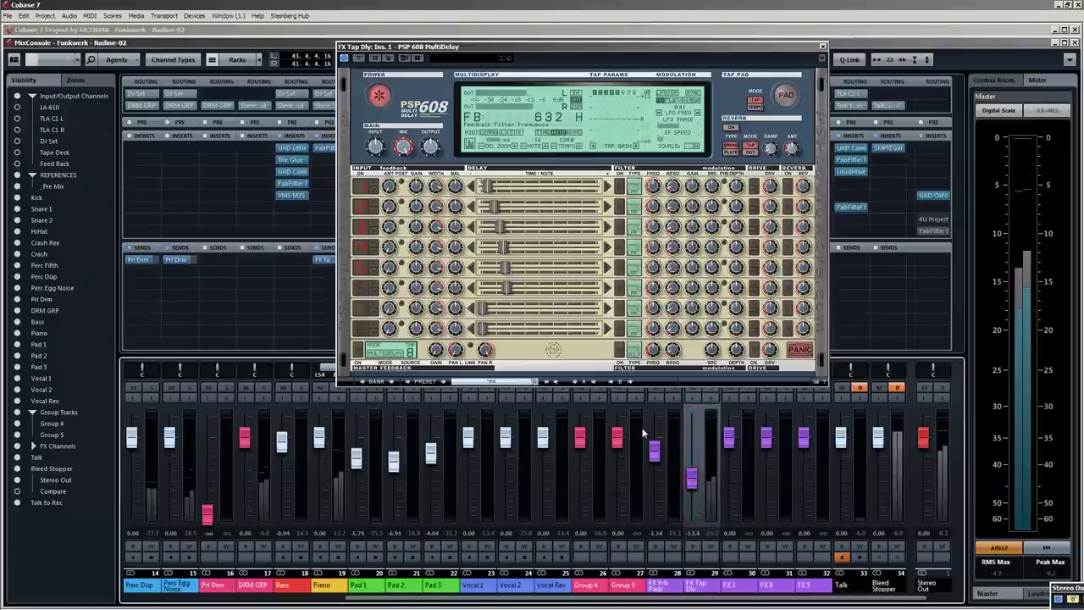
Fine-tune the PSP 608's tapped delays, setting tap 6 to 15/16 and nudging the delay time of tap 5.
left_click(359, 287)
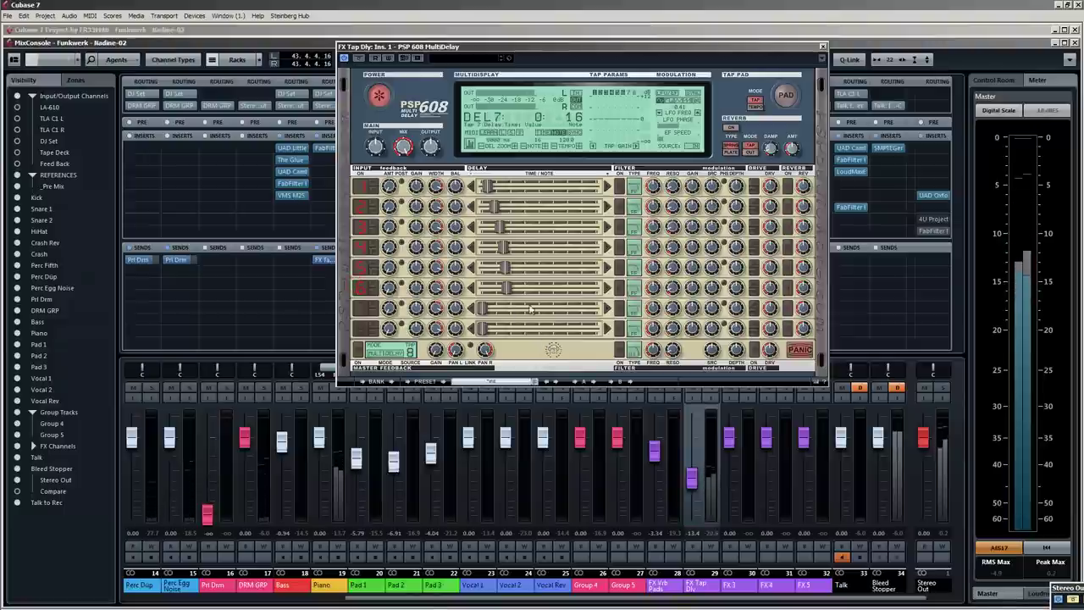
left_click(607, 288)
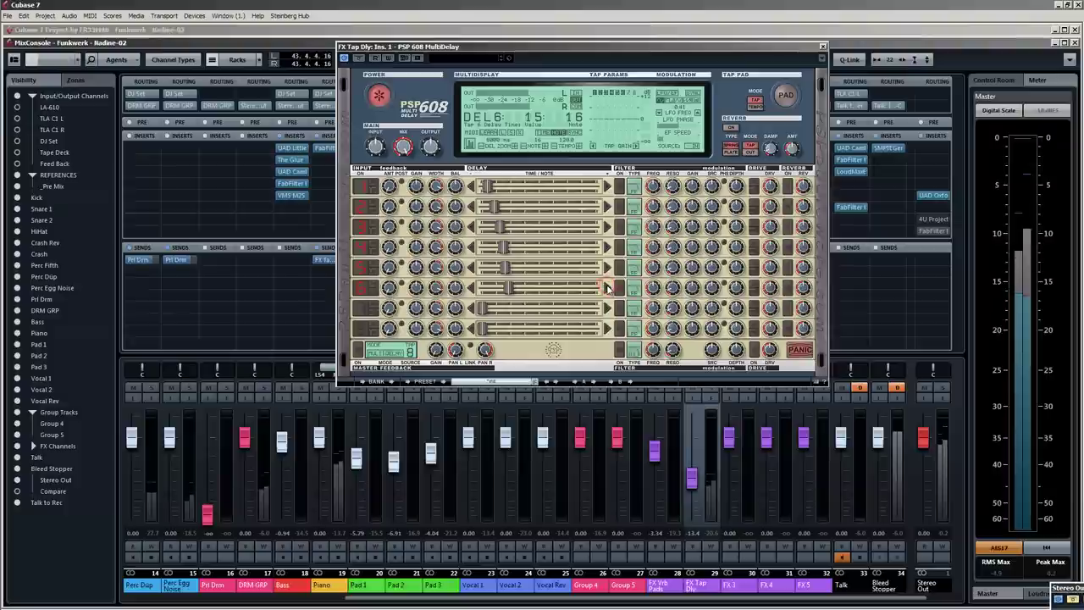
left_click(471, 289)
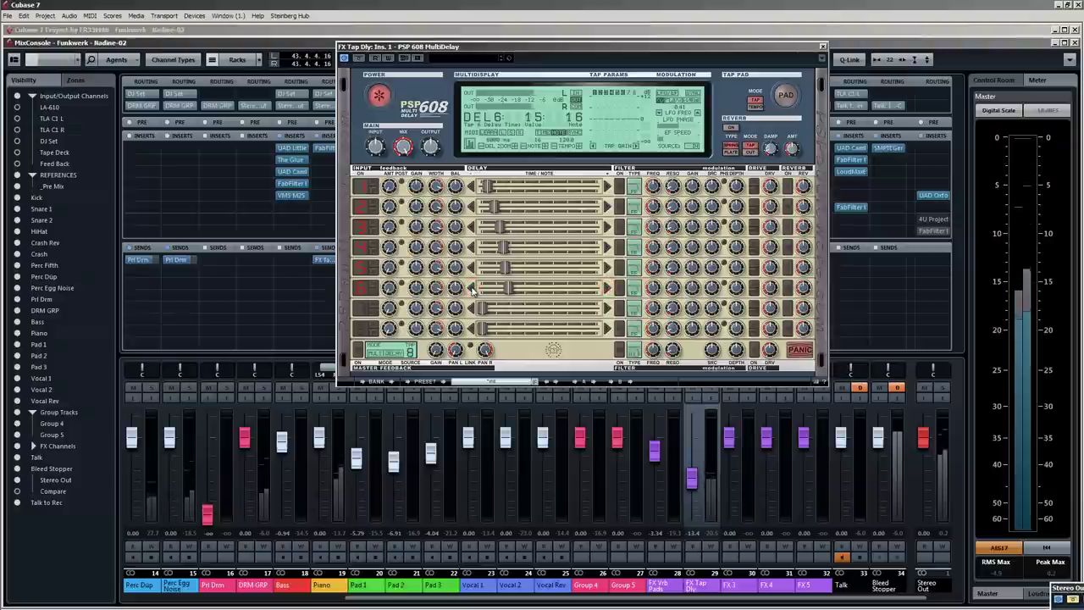
left_click(472, 268)
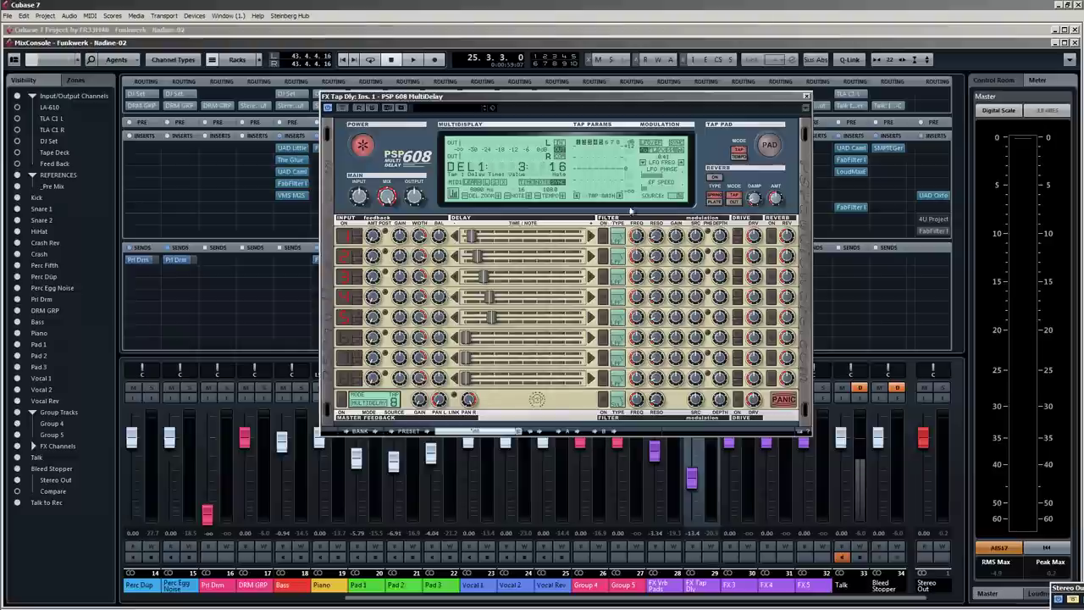
Close the PSP 608 window and play the mix to audition the delay.
left_click_drag(758, 100, 596, 98)
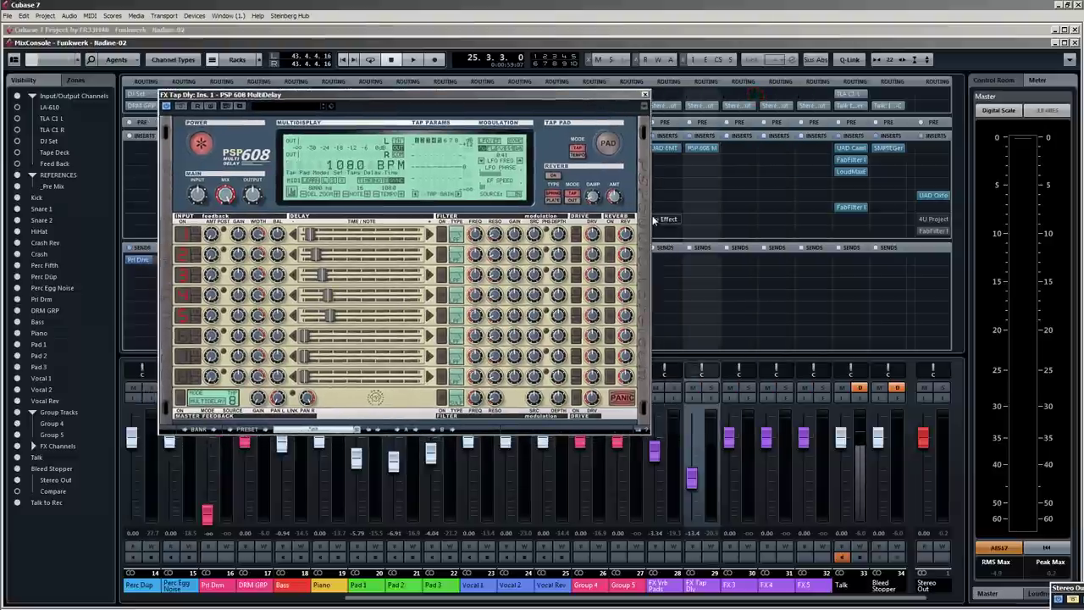
left_click(646, 95)
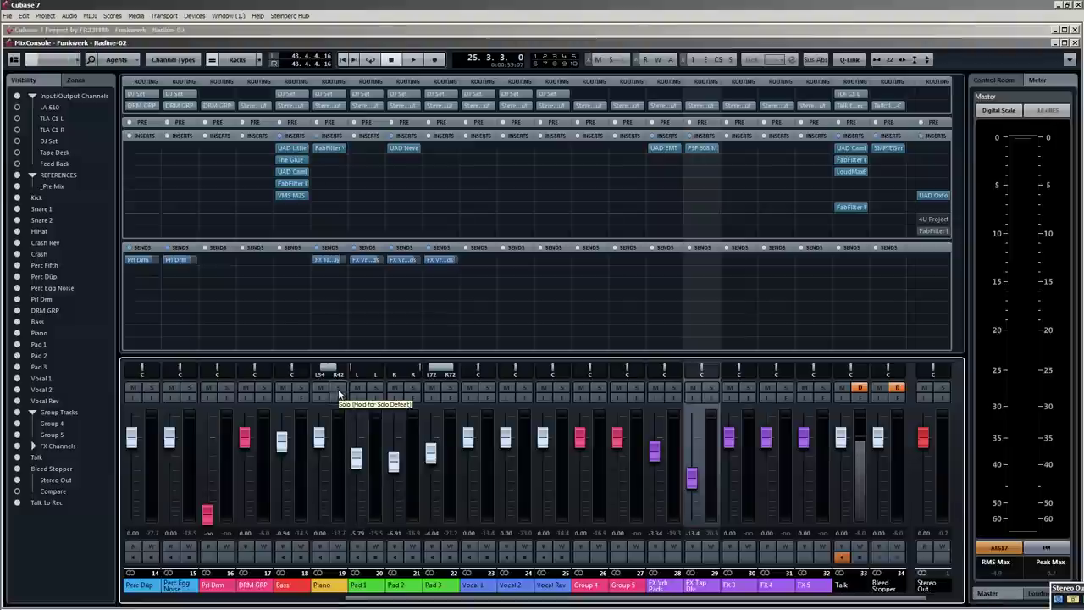
key("space")
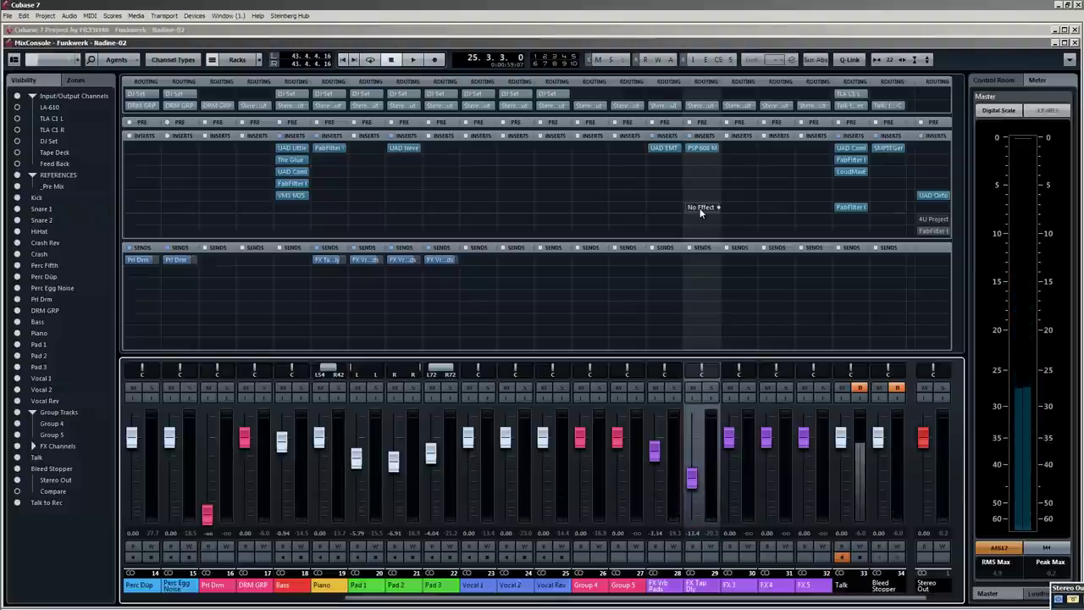
Move the PSP 608 to the second insert slot of FX Tap Dly and load MTremolo in the first slot.
left_click_drag(703, 149, 699, 168)
left_click(710, 155)
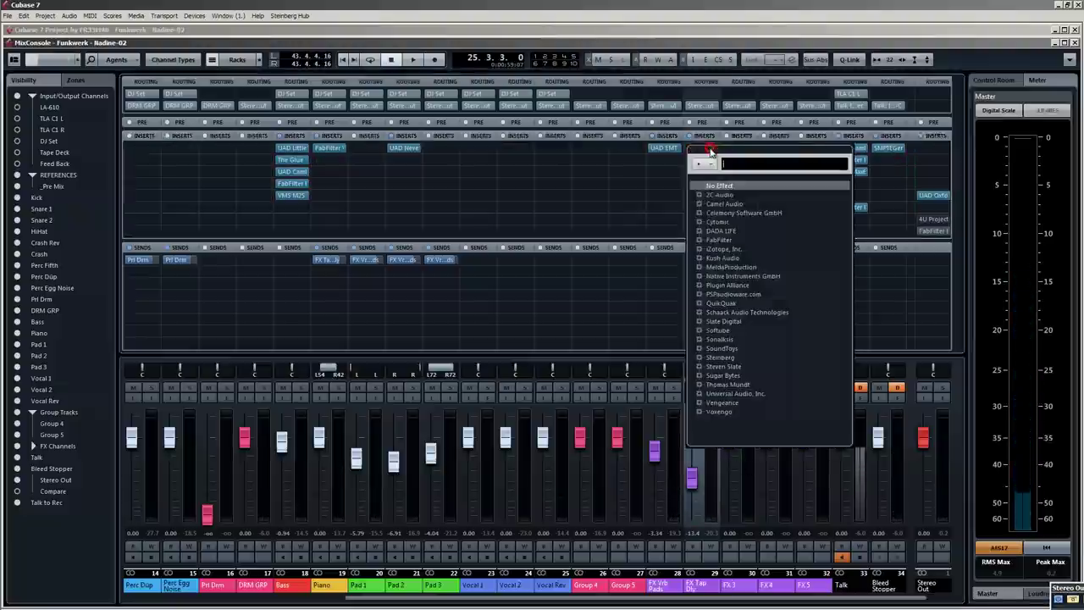
type("mtr")
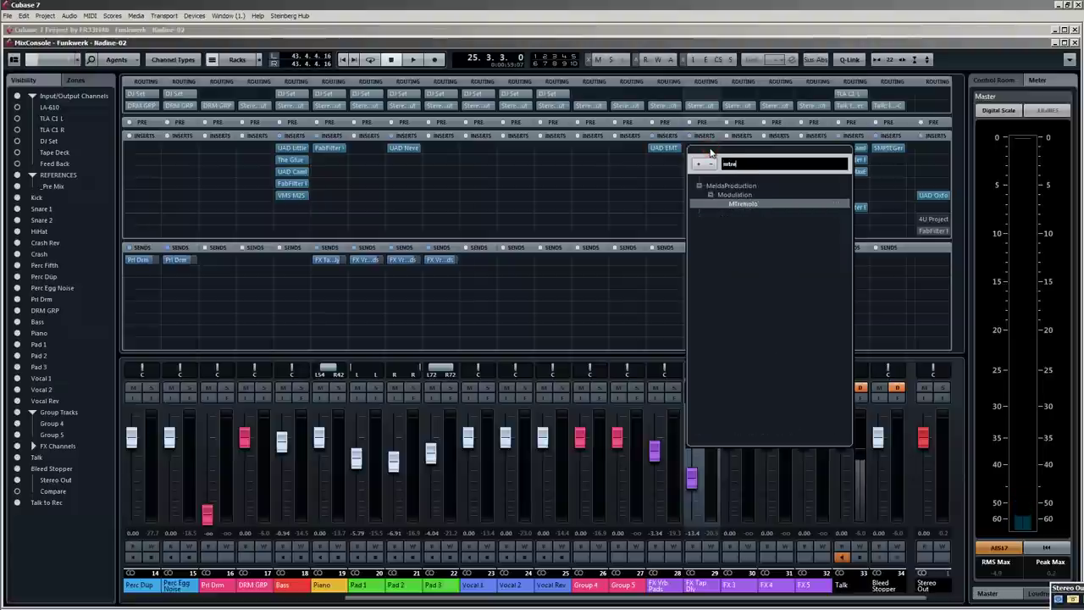
type("e")
left_click(743, 204)
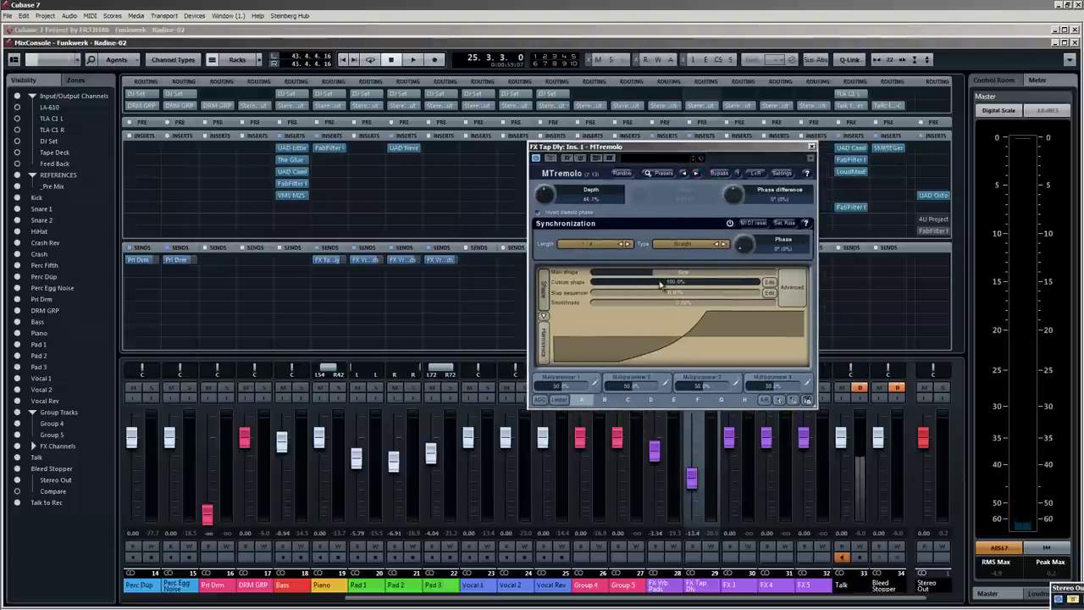
Set MTremolo's step sequencer amount to 100% and clear every step of its pattern except the first.
left_click(769, 284)
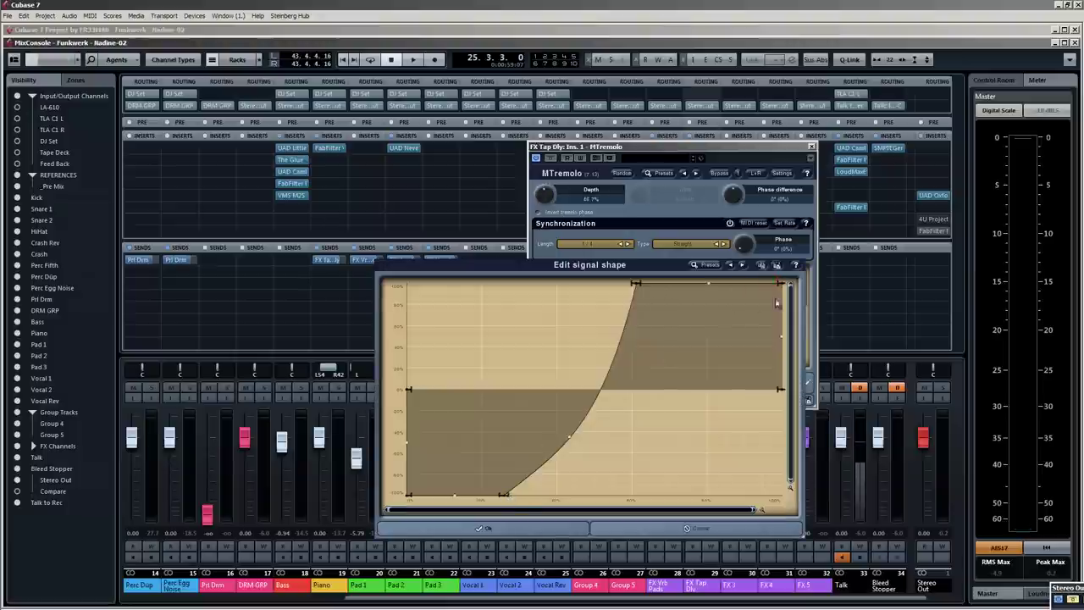
left_click(811, 269)
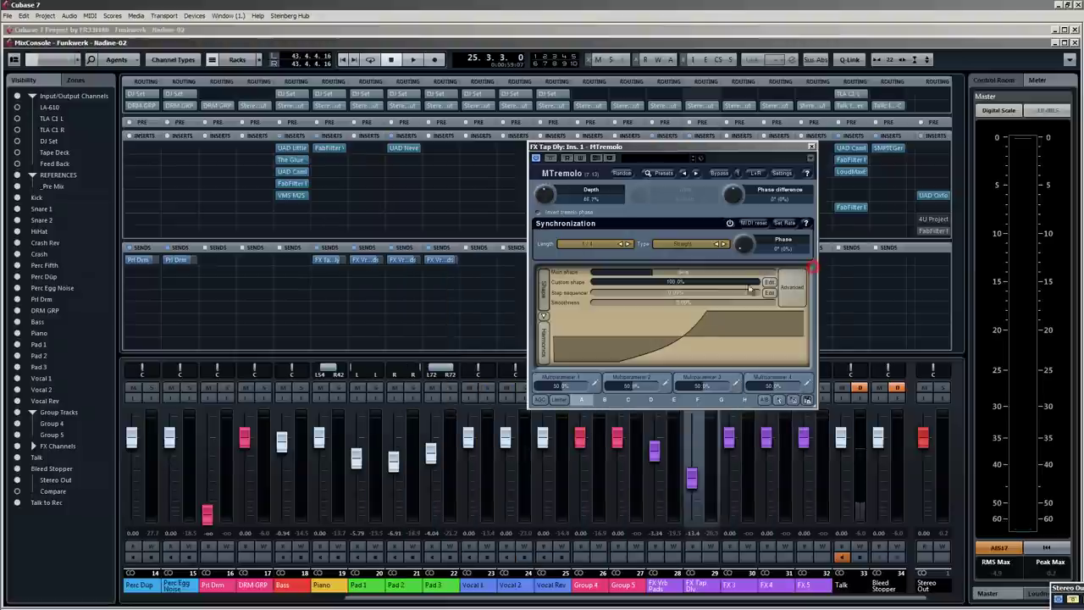
left_click_drag(596, 293, 525, 311)
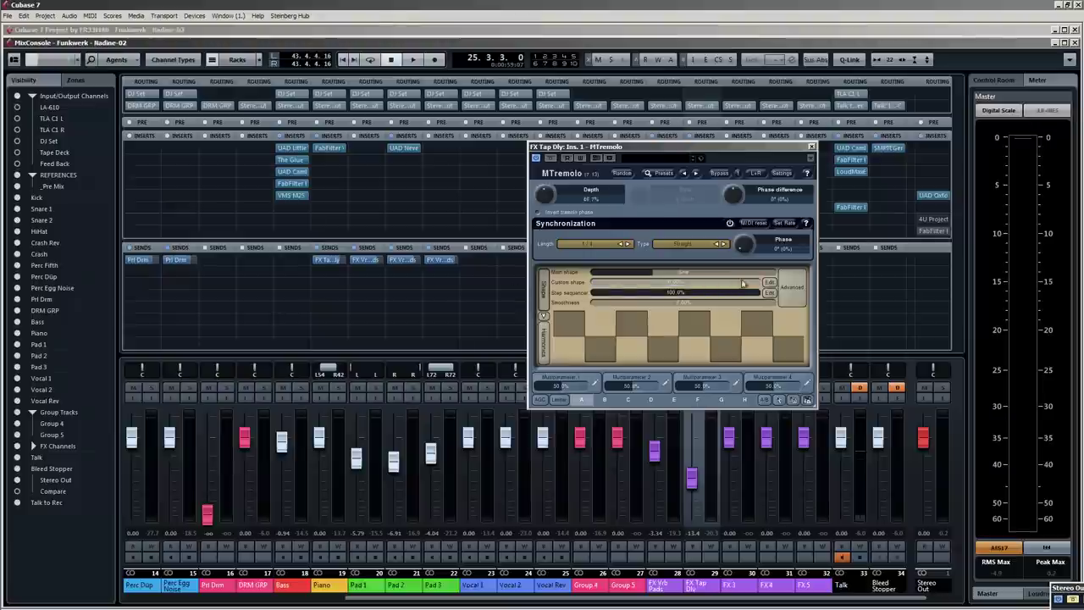
left_click(769, 293)
mouse_move(588, 334)
left_mouse_down()
mouse_move(595, 474)
mouse_move(701, 525)
mouse_move(736, 504)
left_mouse_up()
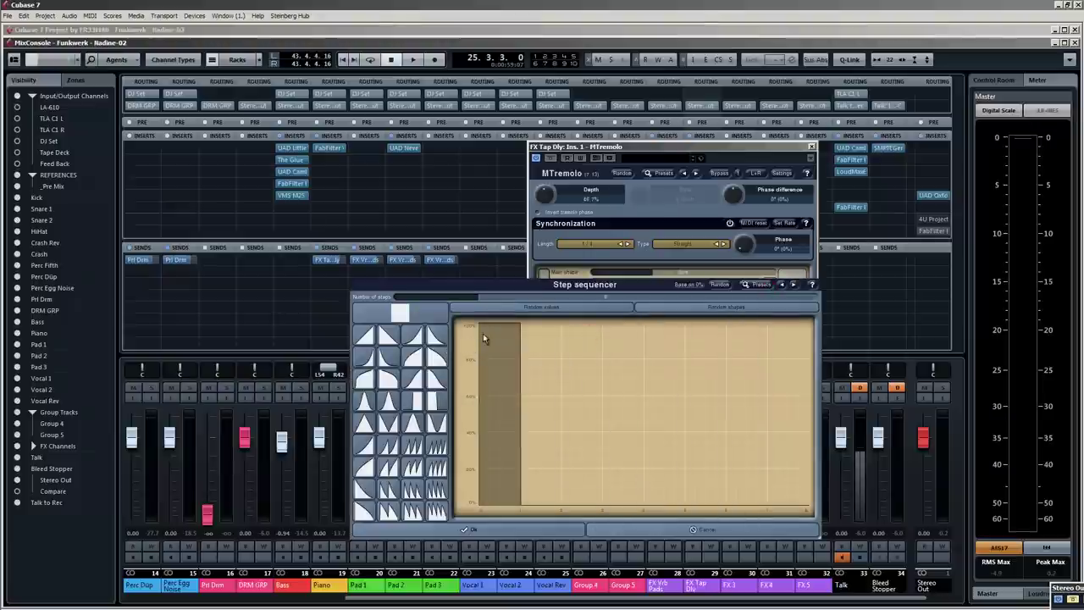
left_click(513, 530)
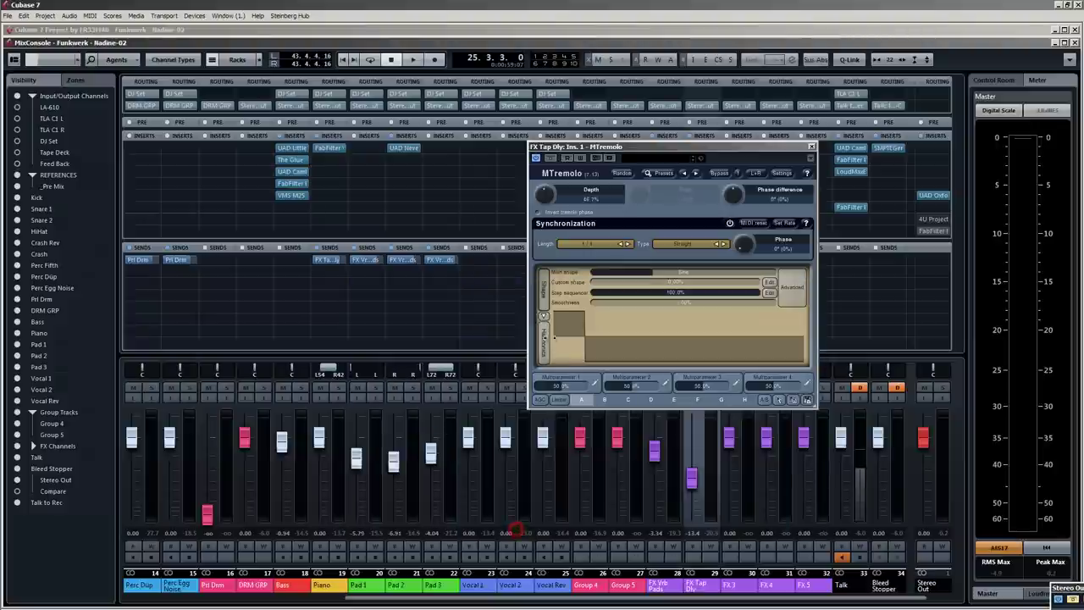
Raise MTremolo's smoothness to about a quarter of its range and set the synchronization length to 1.
mouse_move(601, 304)
left_mouse_down()
mouse_move(711, 306)
mouse_move(637, 306)
left_mouse_up()
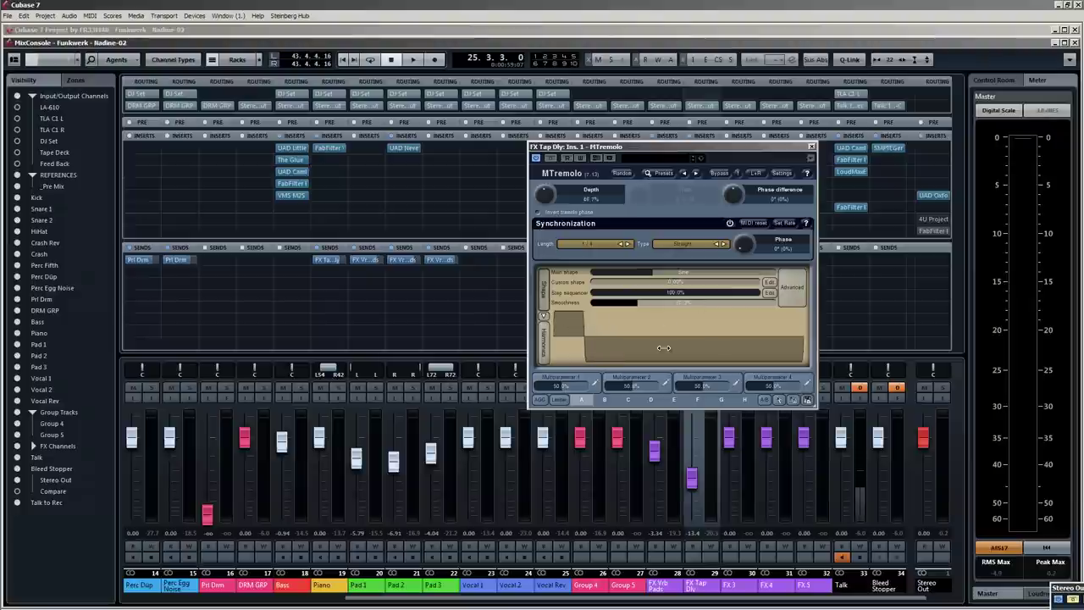
left_click_drag(700, 157, 641, 146)
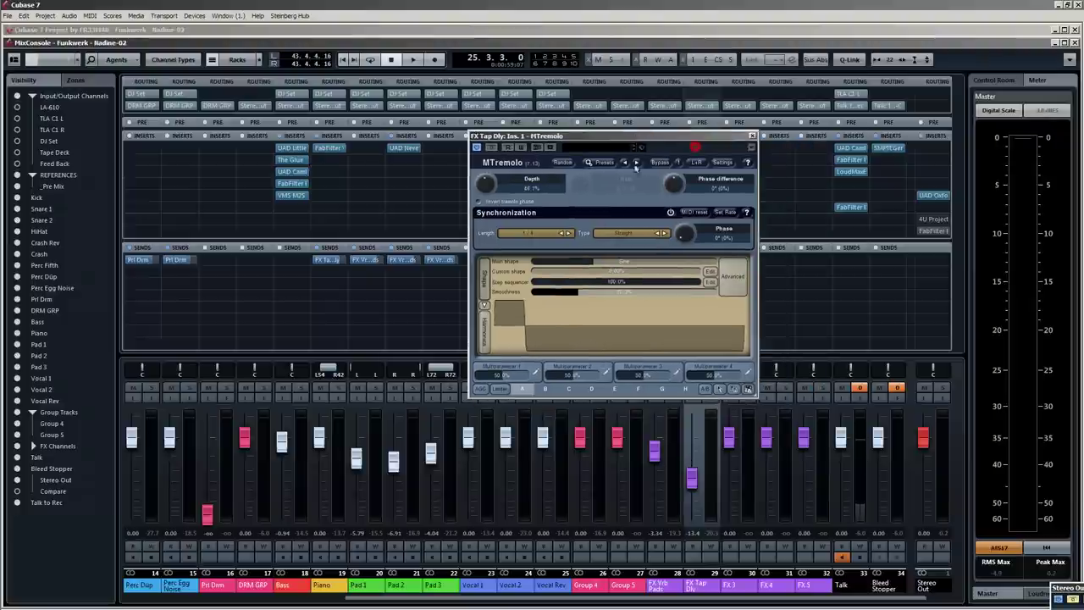
left_click(565, 234)
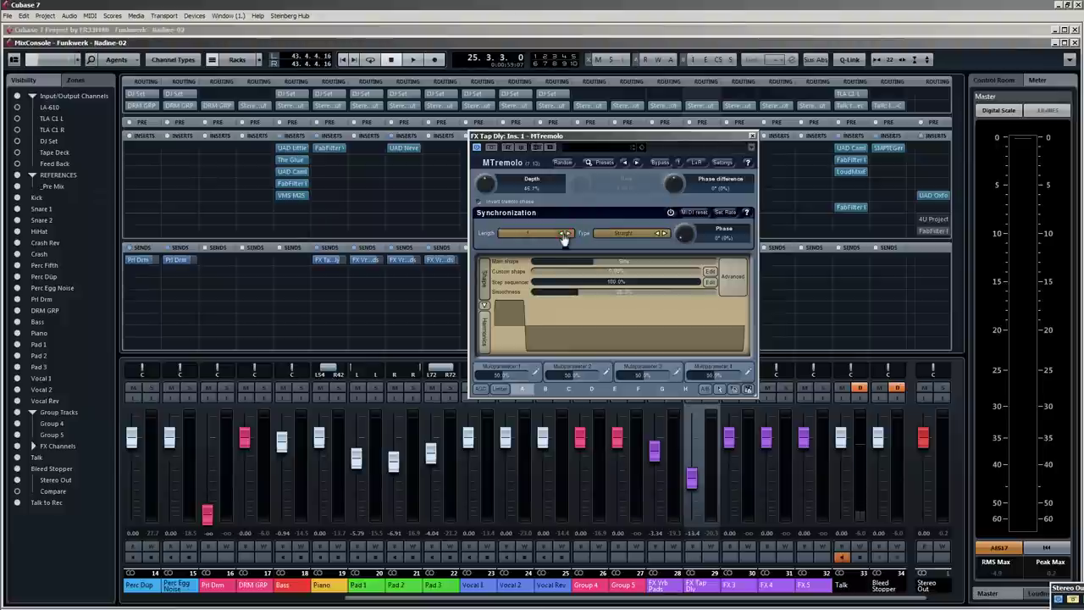
Bypass the PSP 608 on FX Tap Dly, start playback and raise the channel's fader to -0.27 dB.
left_click_drag(640, 134, 484, 117)
left_click(689, 159)
left_click_drag(555, 125, 575, 87)
key("space")
left_click_drag(692, 477, 693, 441)
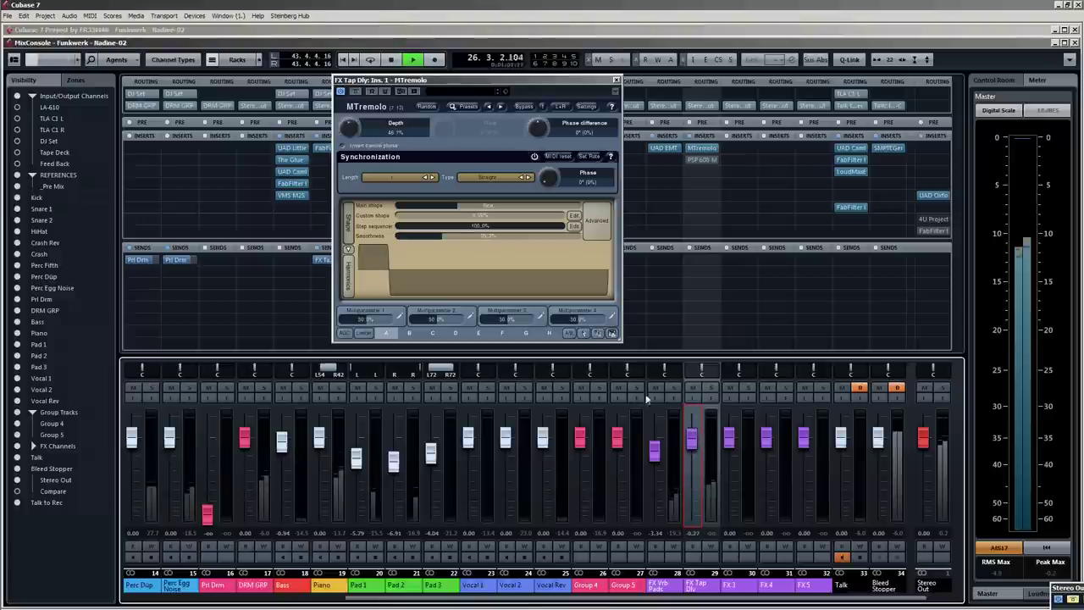
Set MTremolo's depth to 100% and audition the gated signal.
key("space")
left_click_drag(349, 127, 349, 119)
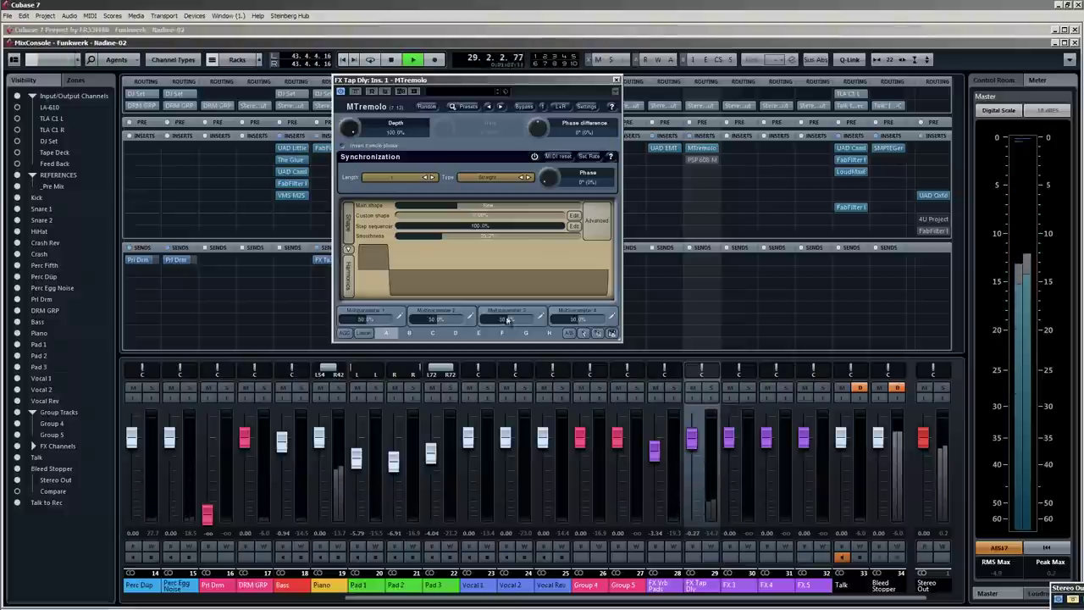
key("space")
Give the first step of MTremolo's step sequencer a falling curved shape at 100% level, apply it and start playback.
left_click(574, 226)
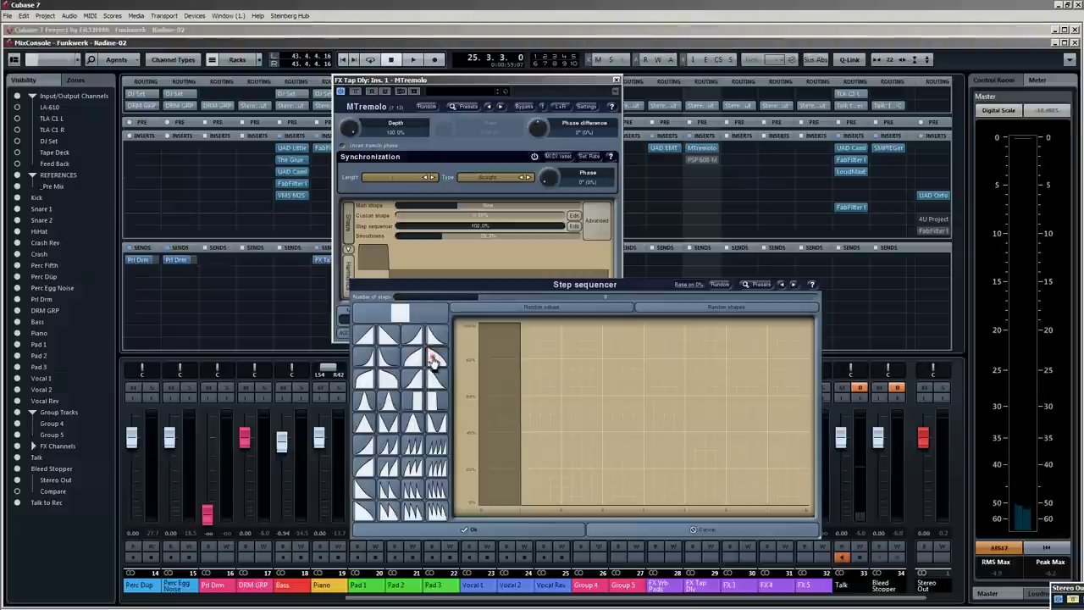
left_click(489, 355)
left_click(438, 359)
left_click(500, 404)
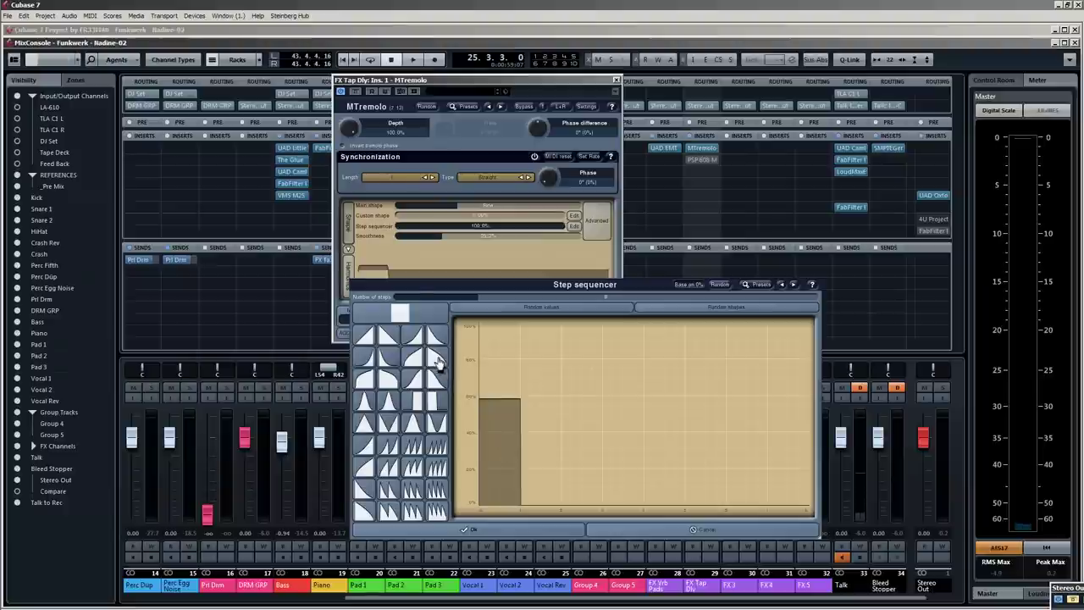
left_click(437, 359)
mouse_move(524, 472)
left_mouse_down()
mouse_move(501, 460)
mouse_move(492, 323)
left_mouse_up()
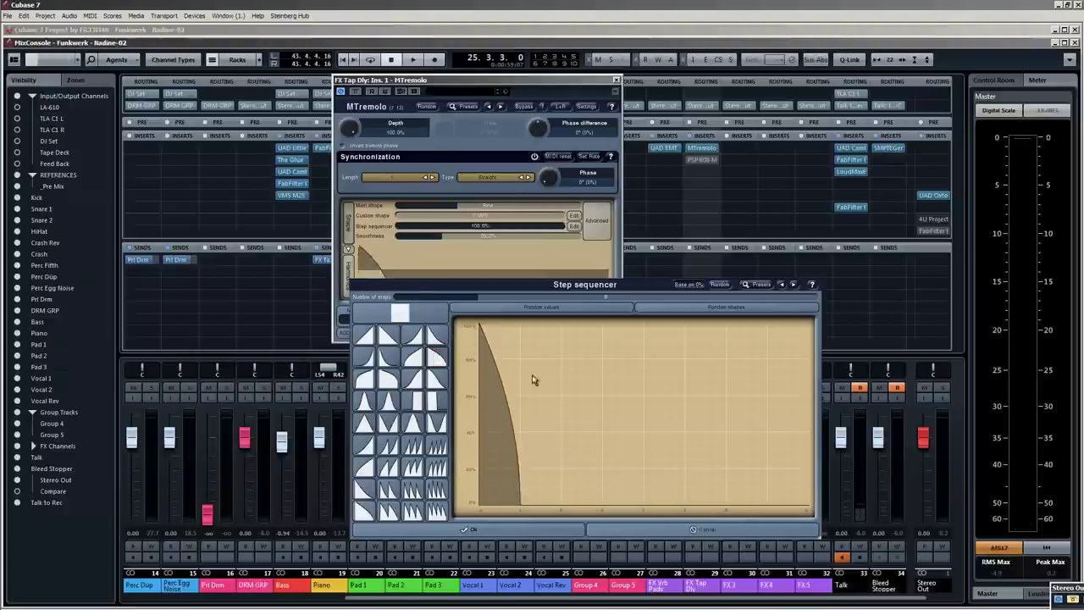
left_click(539, 529)
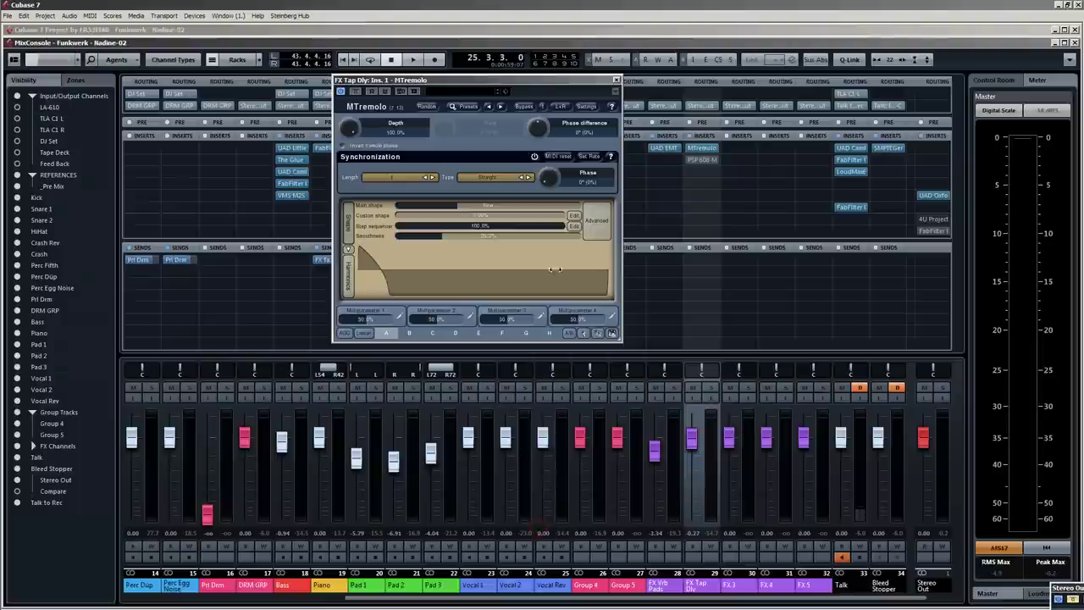
key("space")
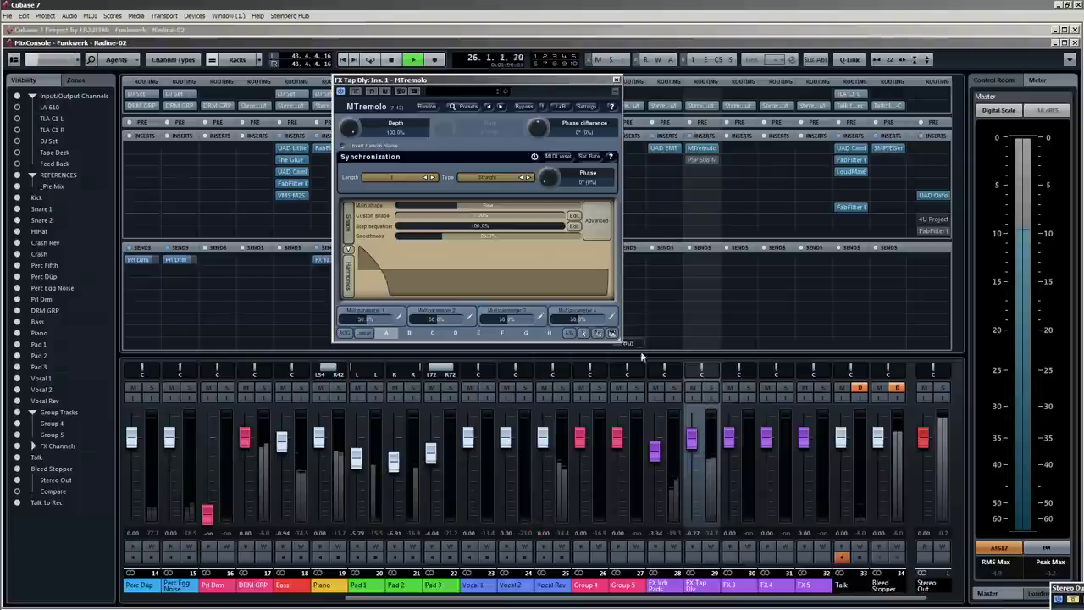
Re-enable the PSP 608 on FX Tap Dly, raise the channel's fader to 6.02 dB and audition the tremolo-fed delay.
left_click(693, 397)
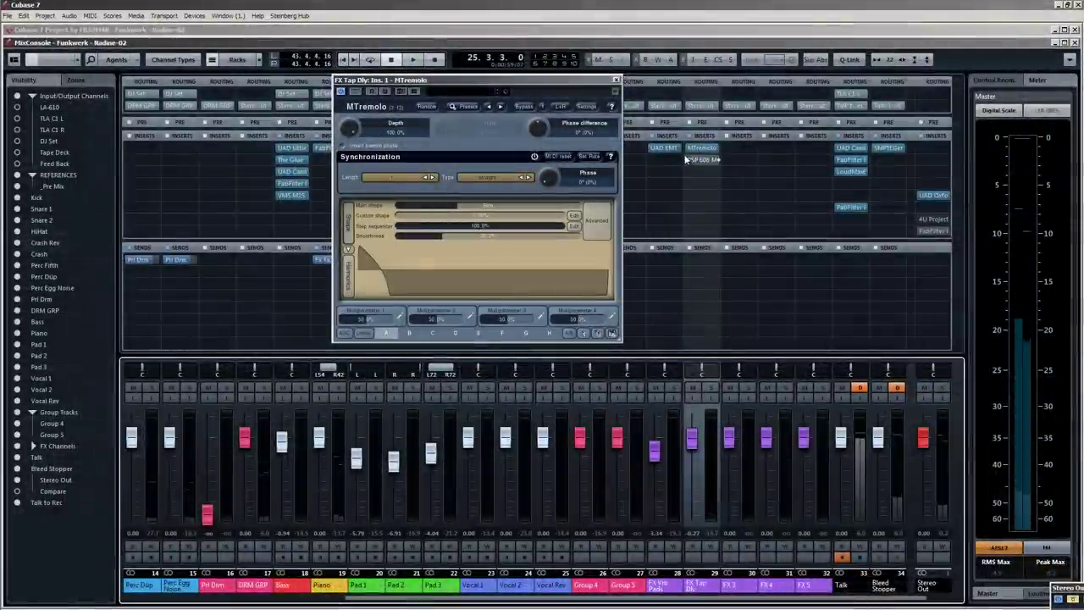
left_click(693, 161)
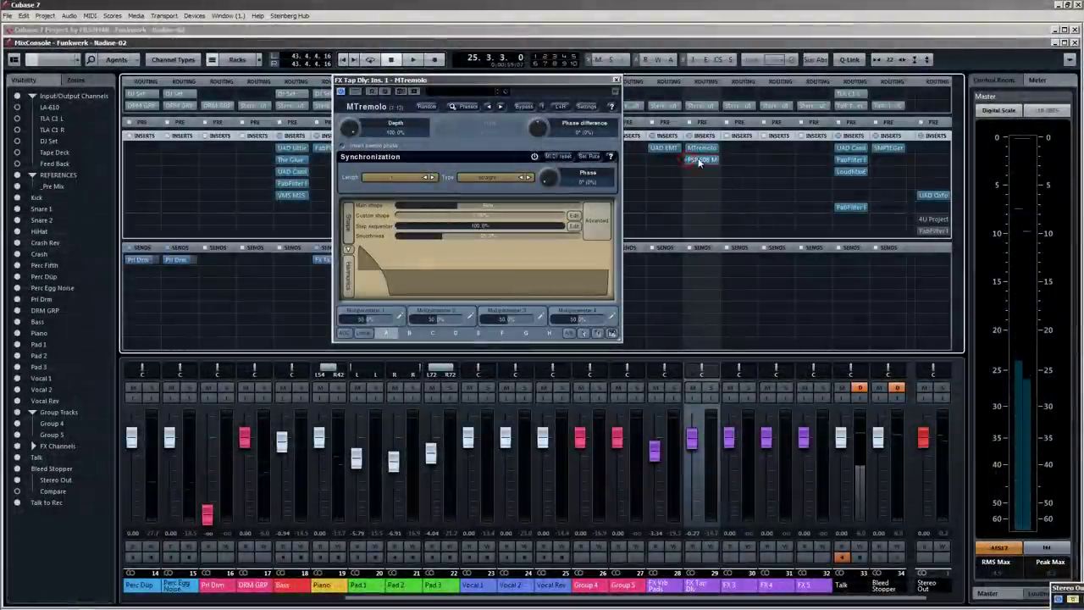
left_click_drag(592, 88, 560, 93)
key("space")
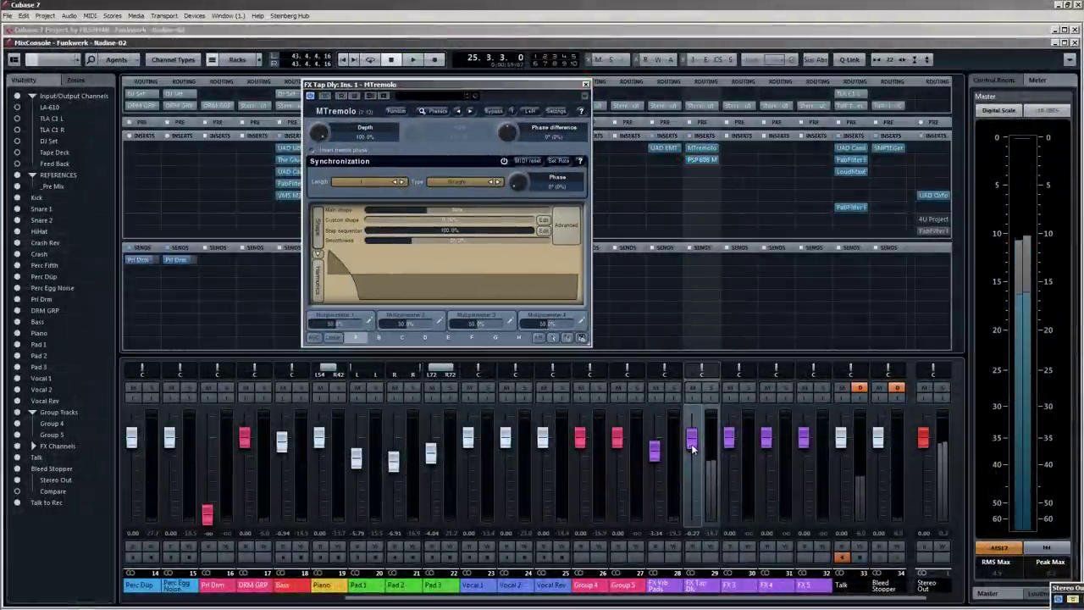
left_click_drag(693, 444, 693, 417)
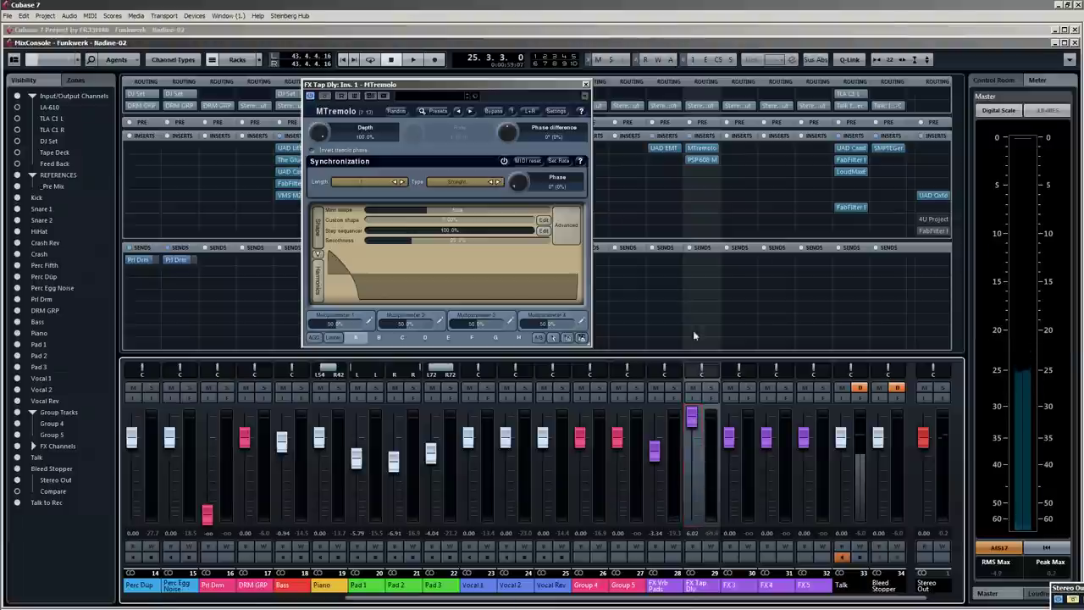
key("space")
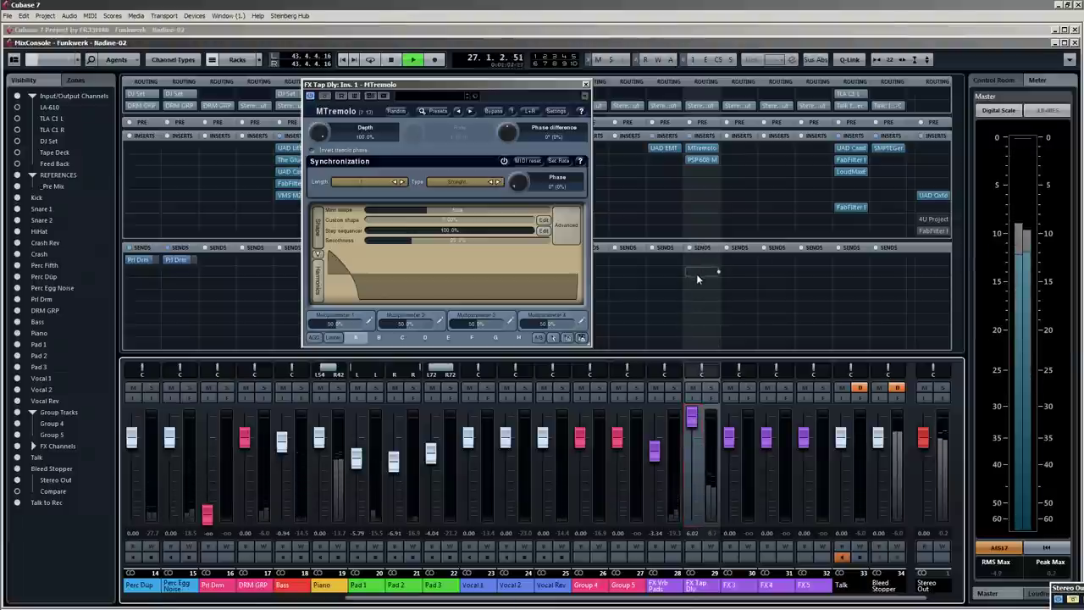
left_click_drag(530, 85, 599, 122)
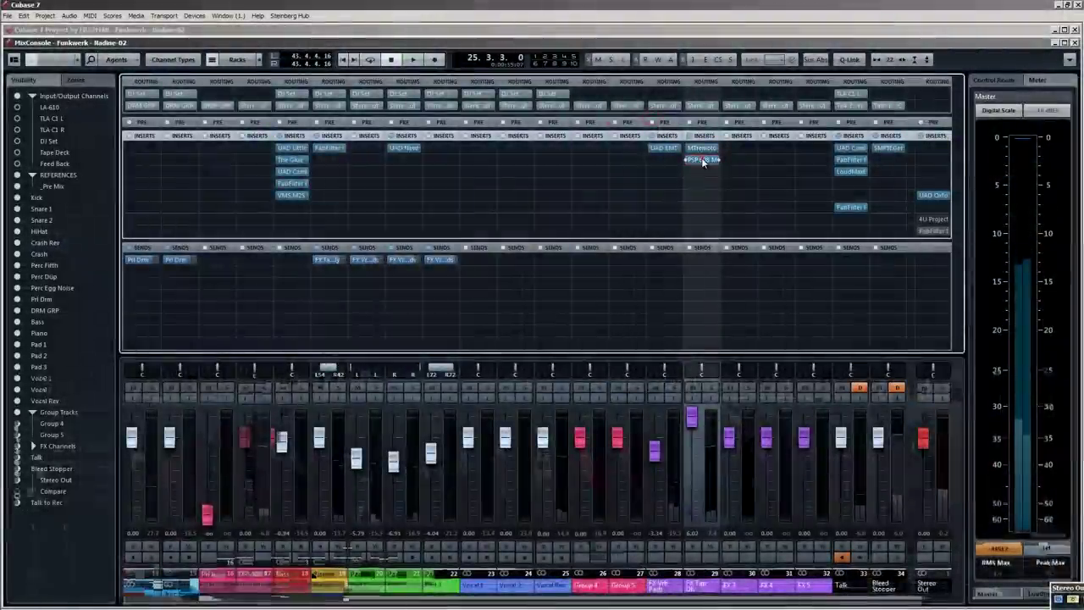
Offset the PSP 608 tap balances alternately left and right, with tap 3 at 72%:100% and tap 5 at 29%:100%, and audition.
left_click(702, 160)
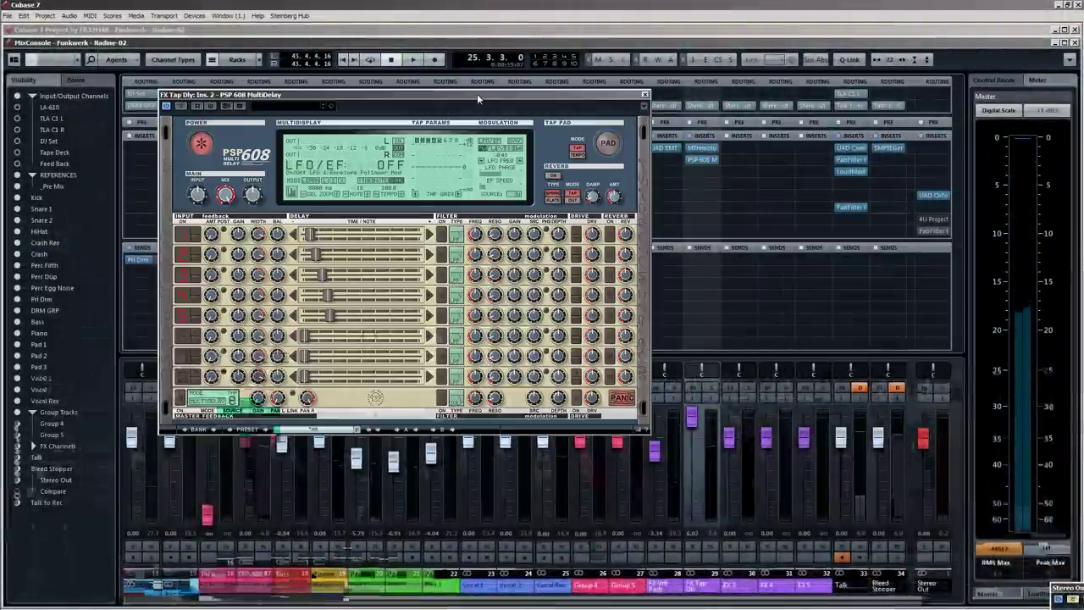
left_click_drag(477, 93, 628, 105)
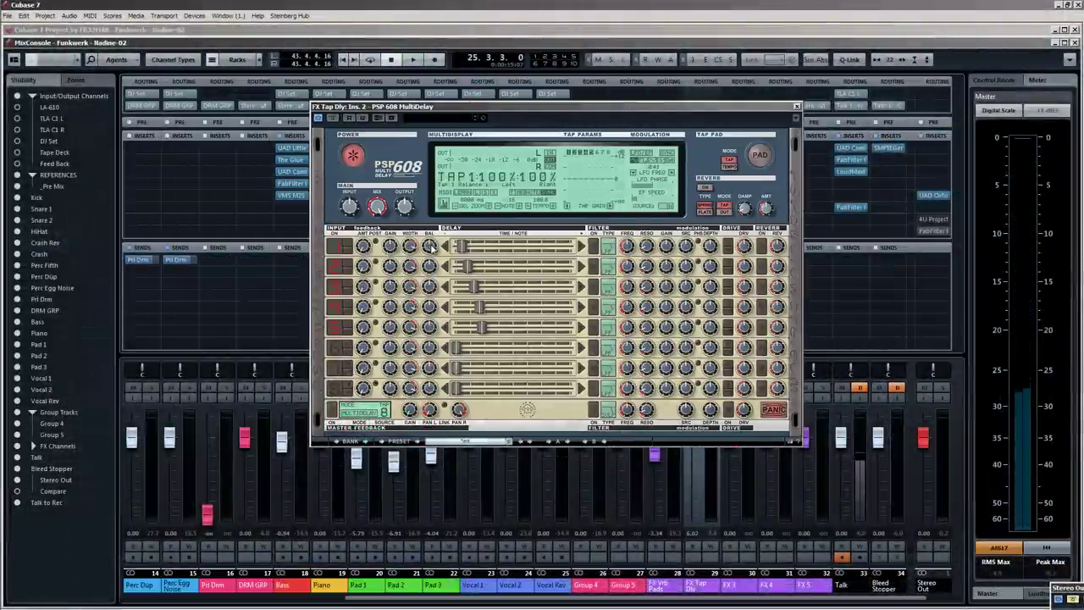
left_click_drag(429, 246, 431, 227)
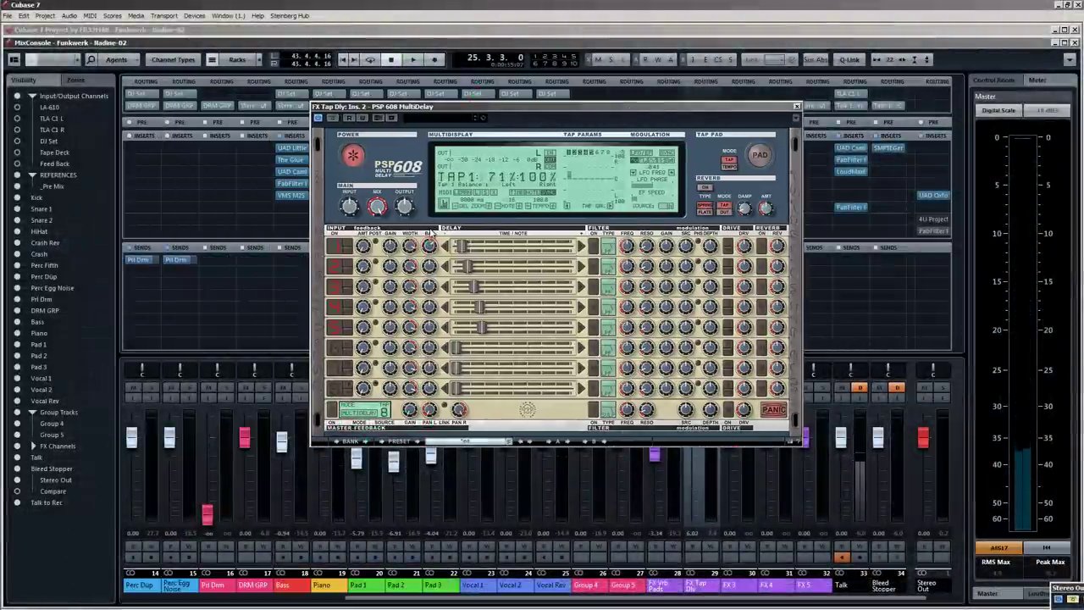
left_click_drag(430, 291, 431, 277)
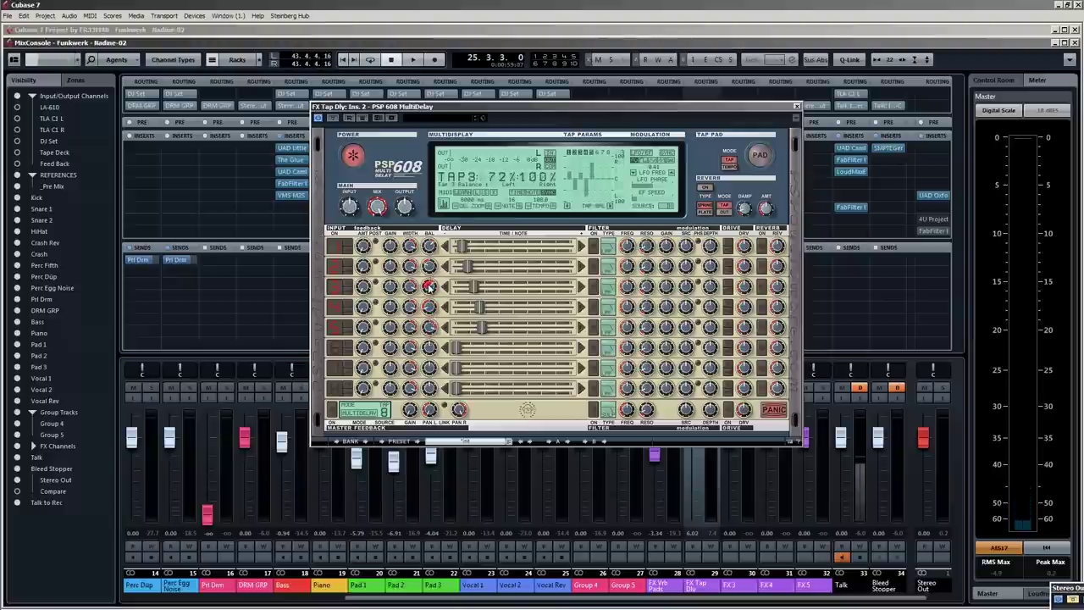
left_click_drag(431, 249, 432, 246)
key("space")
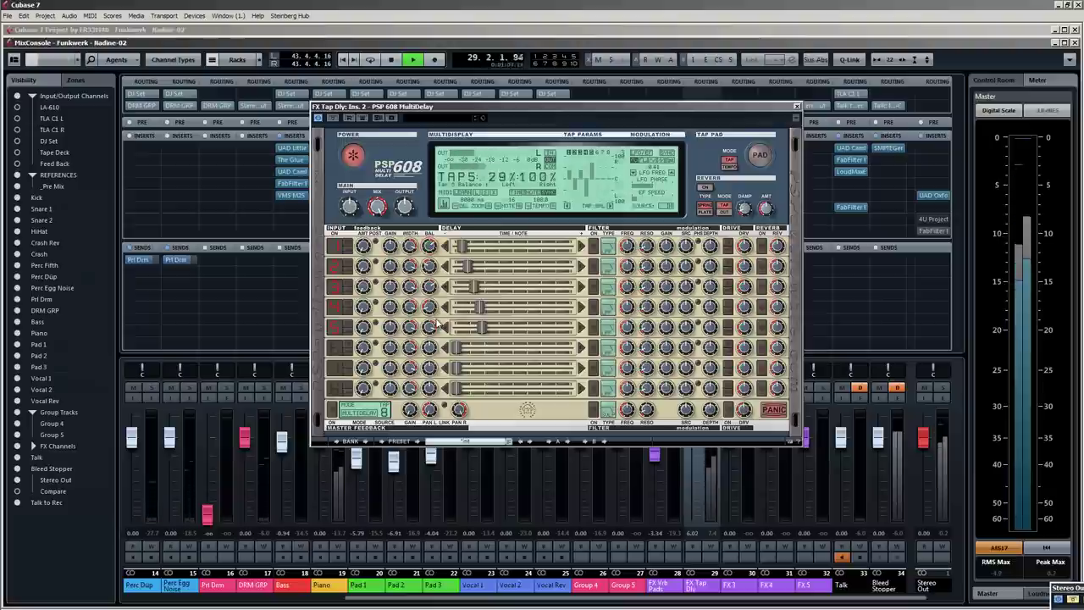
key("space")
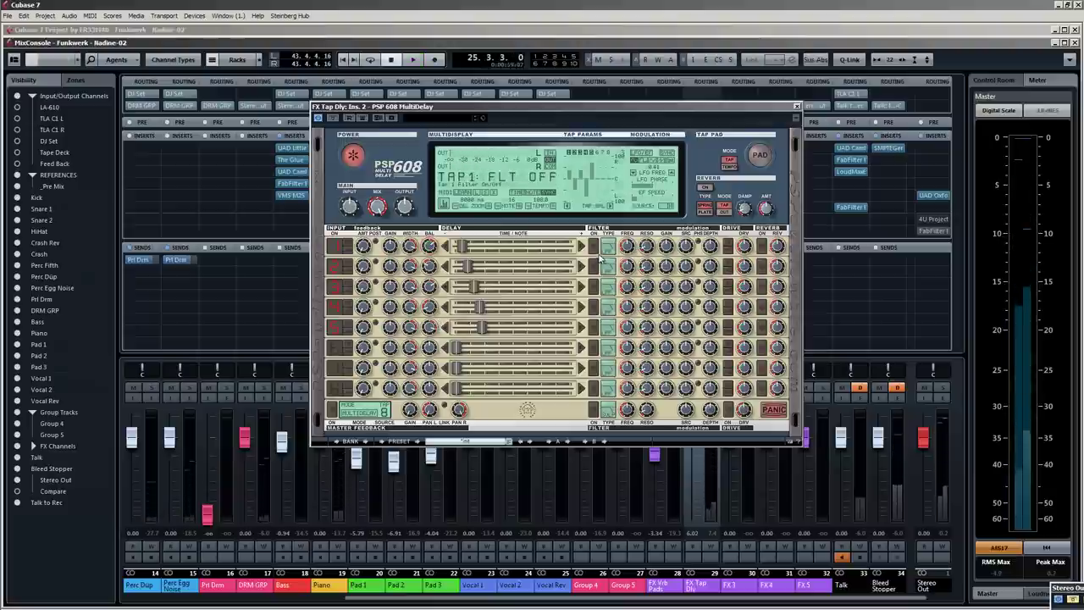
Turn on the filters of PSP 608 taps 1 to 5 and set their type to band-pass.
left_click(593, 245)
left_click(593, 286)
left_click(594, 306)
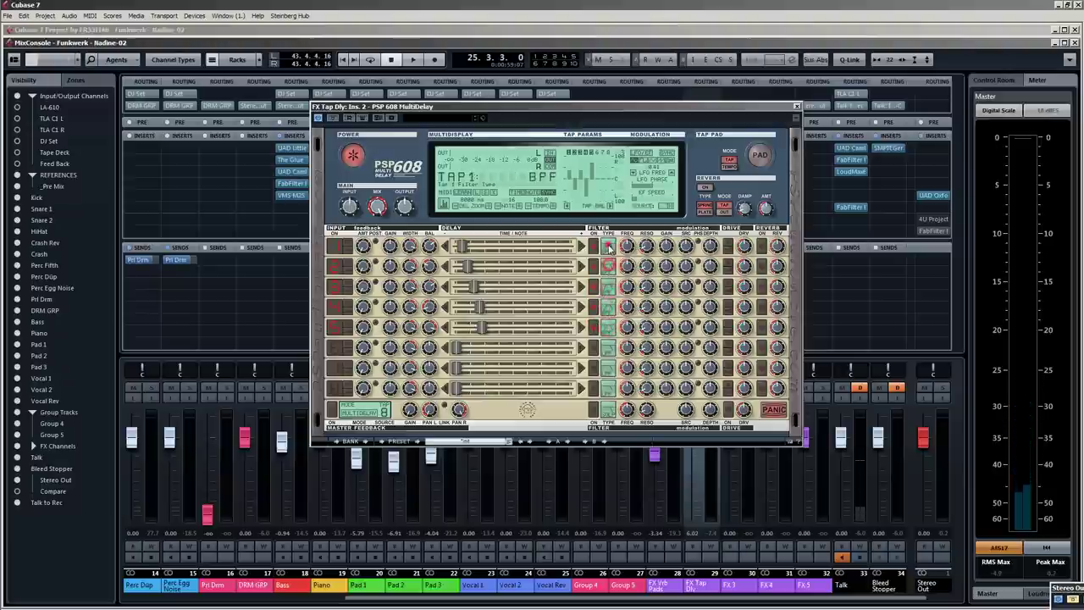
Make the filter frequencies fall progressively from tap 1 to 1062 Hz on tap 5 and audition the darkening repeats.
left_click_drag(627, 246, 628, 248)
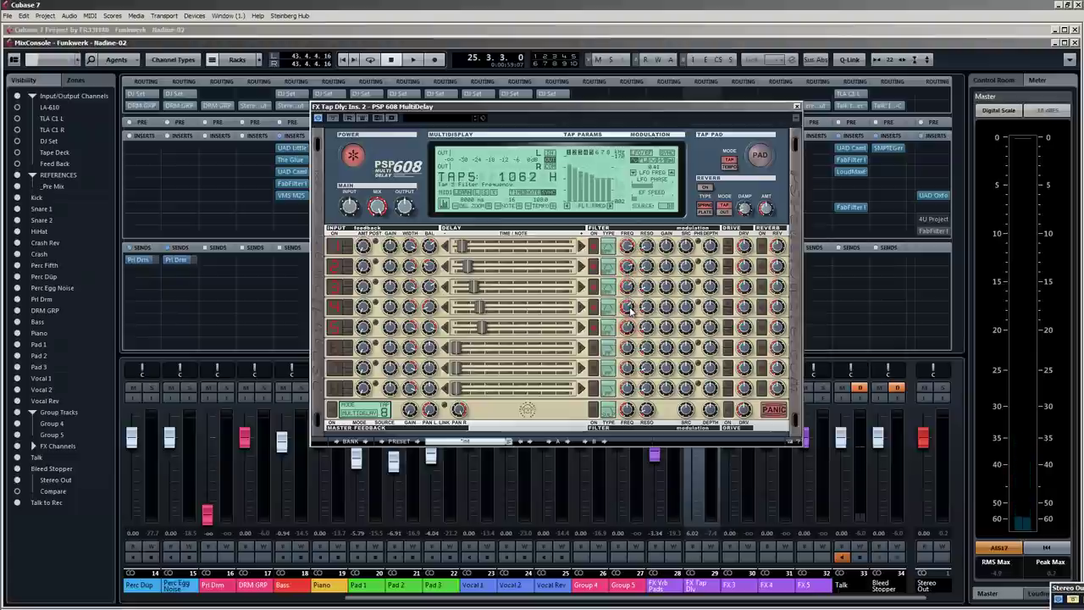
key("space")
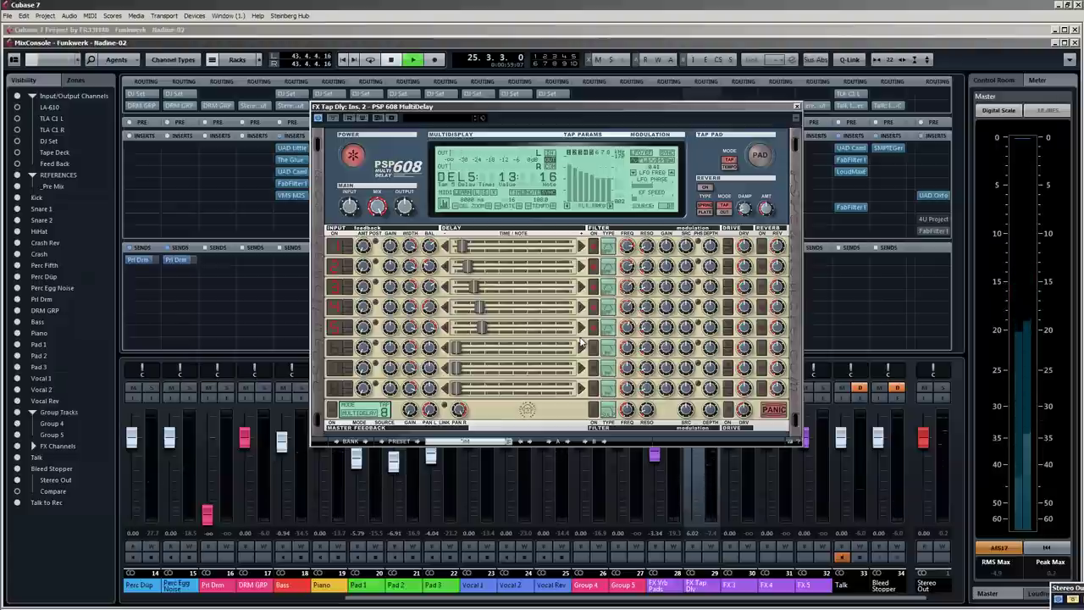
key("space")
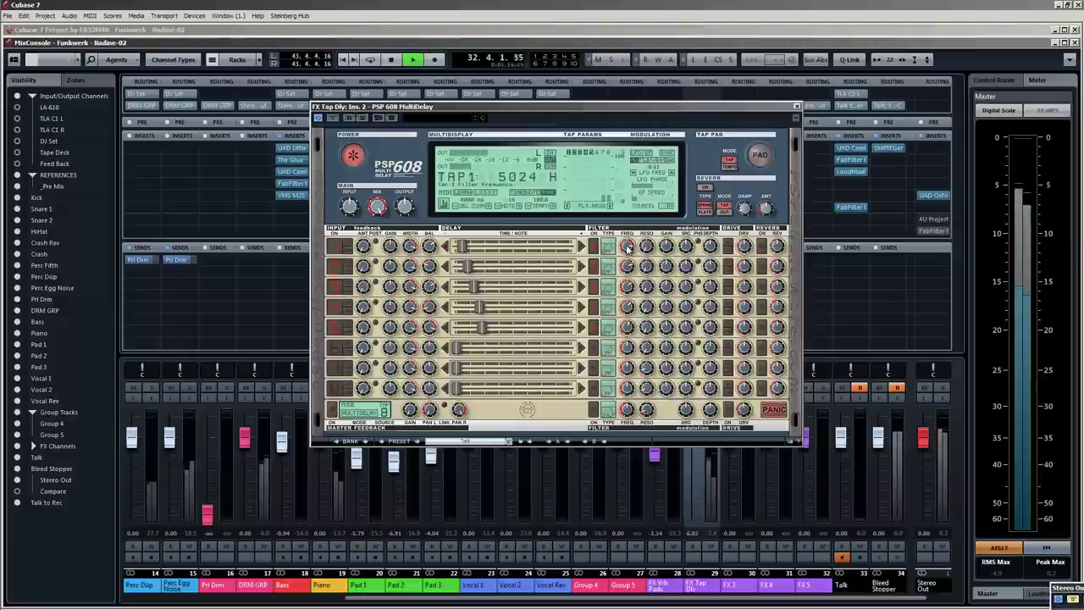
Make the filter frequencies rise progressively from 702 Hz on tap 1 to 4688 Hz on tap 5, then audition and fine-tune them.
key("space")
left_click_drag(626, 247, 629, 273)
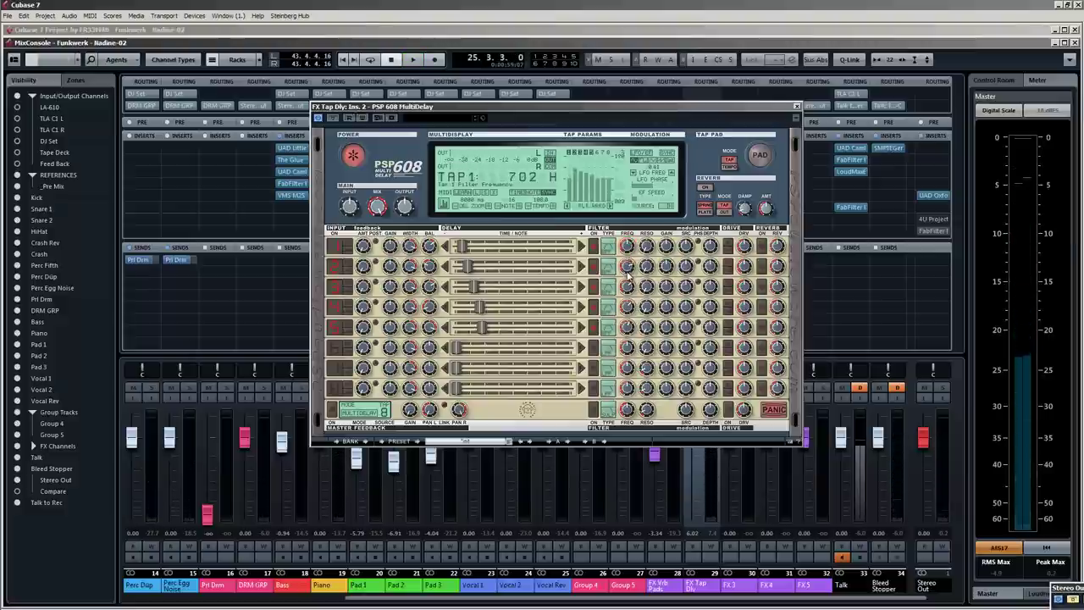
left_click(628, 267)
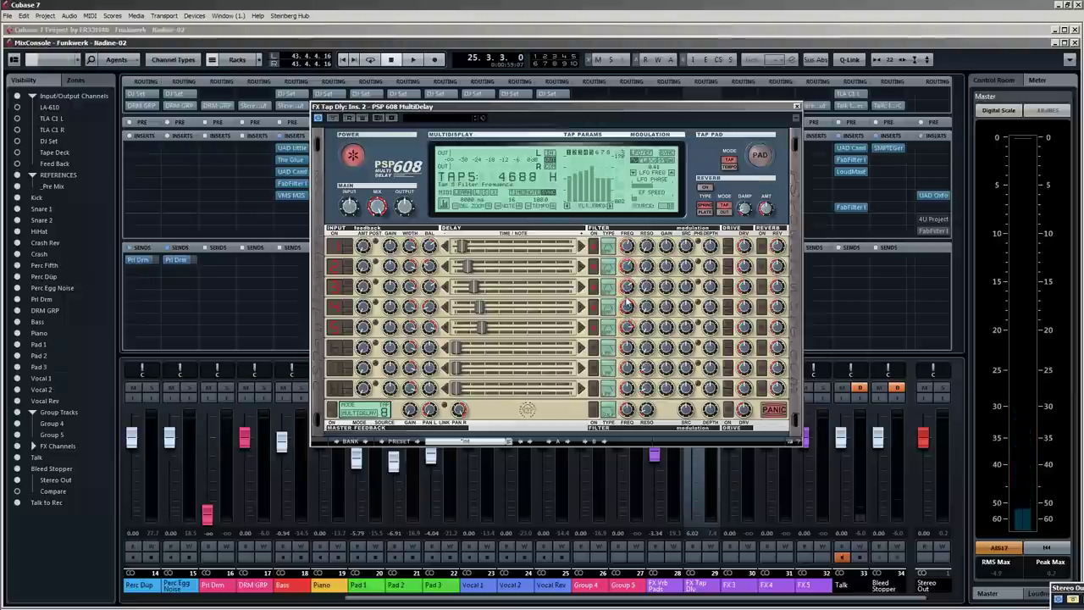
left_click_drag(627, 305, 628, 303)
key("space")
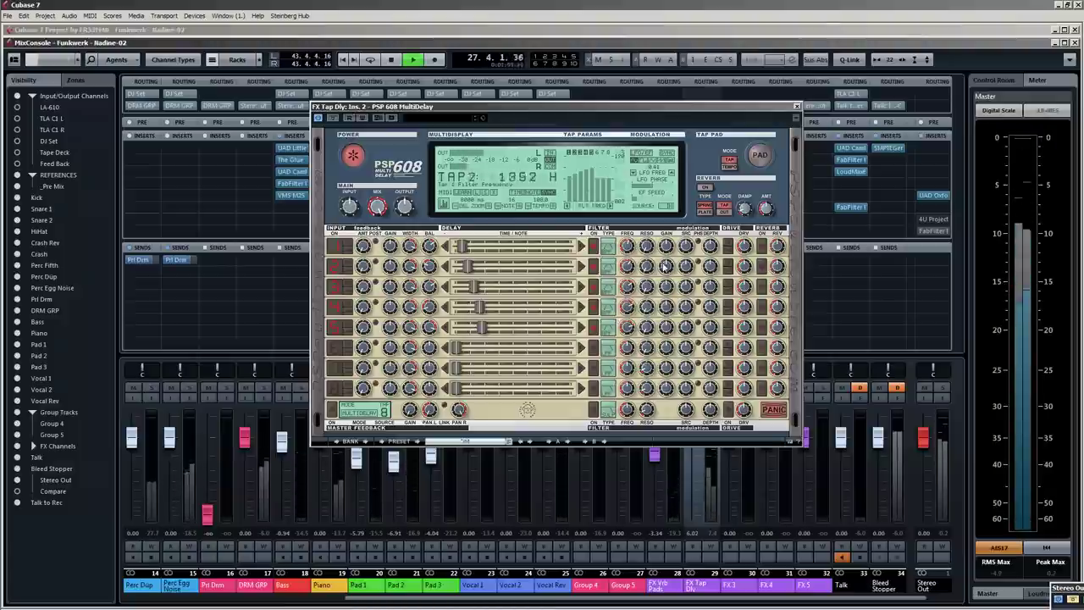
left_click(627, 246)
left_click_drag(628, 244, 629, 333)
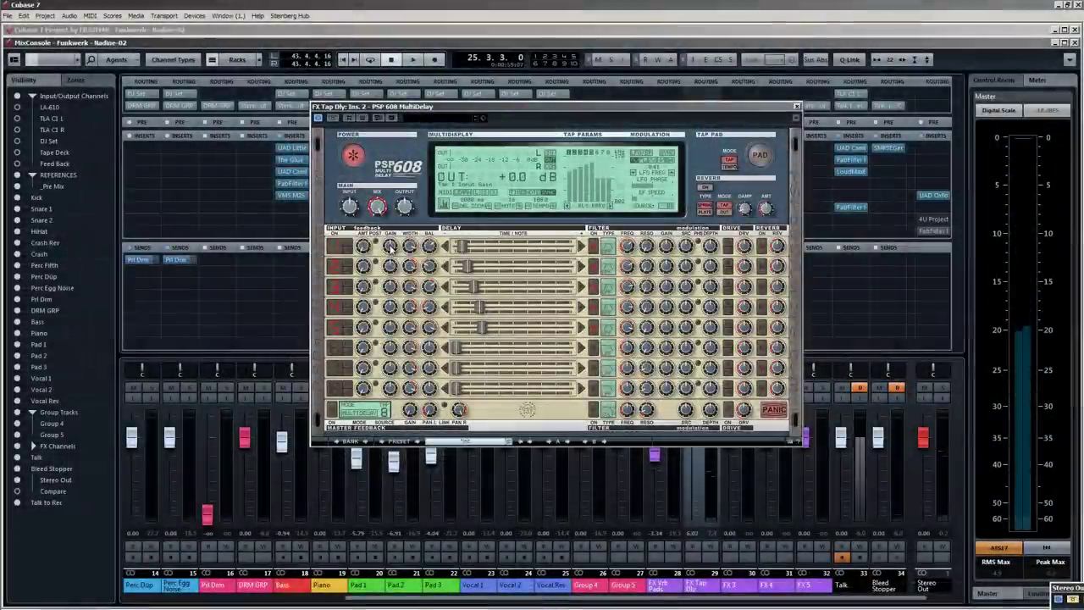
Reduce the tap gains progressively across the taps, down to -11.0 dB on tap 5, and audition the fading repeats.
left_click_drag(393, 252, 390, 251)
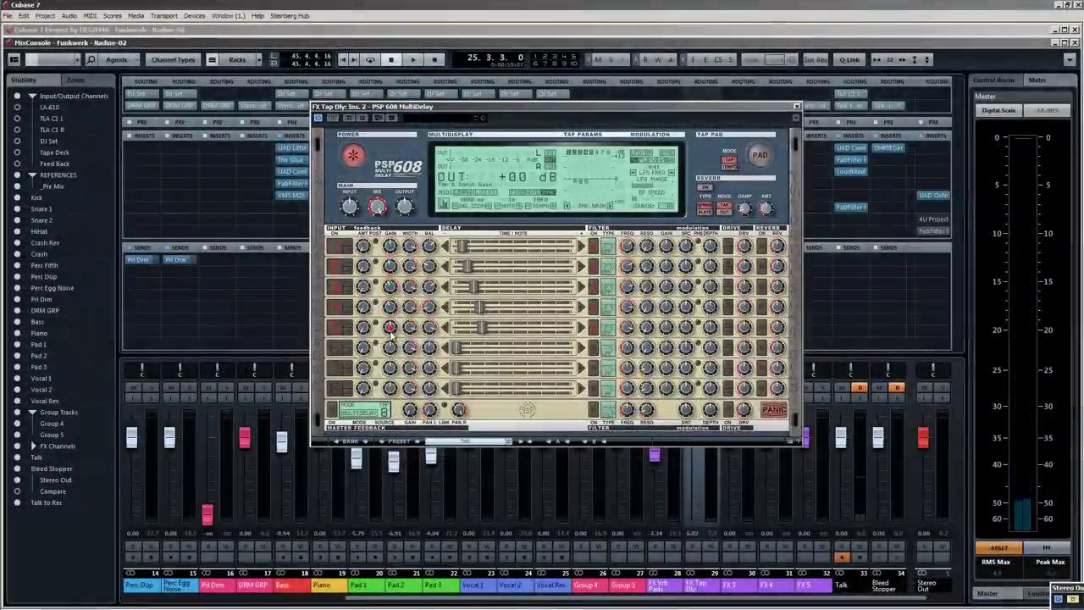
left_click_drag(393, 332, 392, 350)
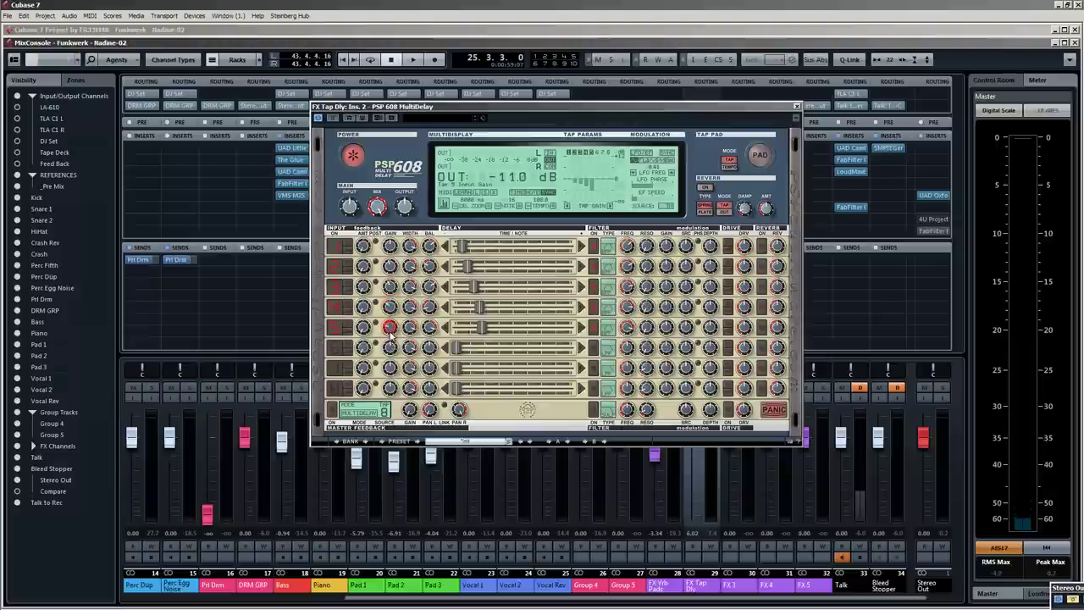
key("space")
key("space")
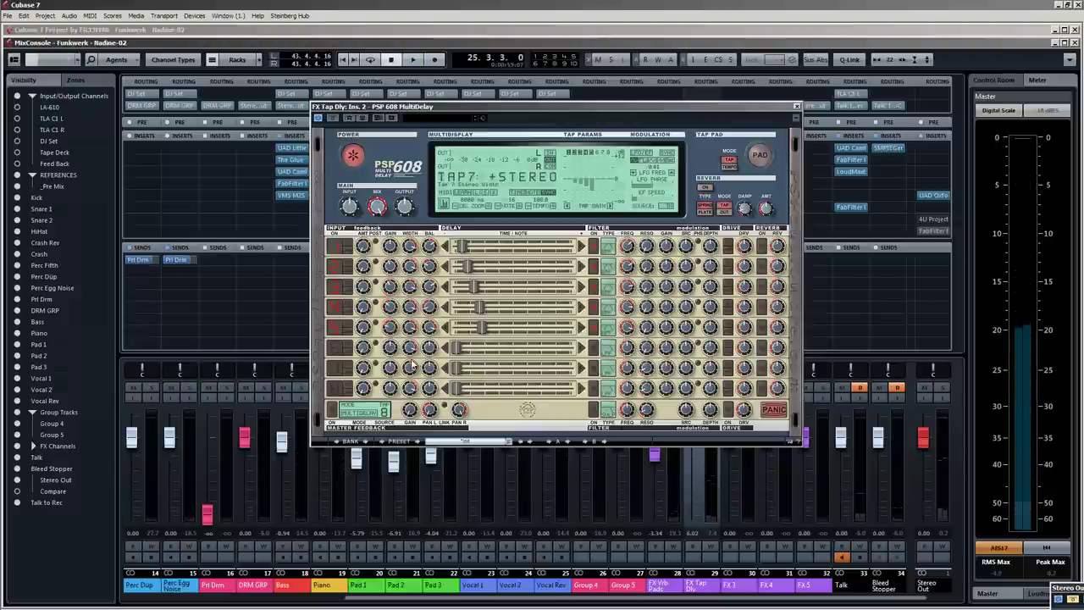
key("space")
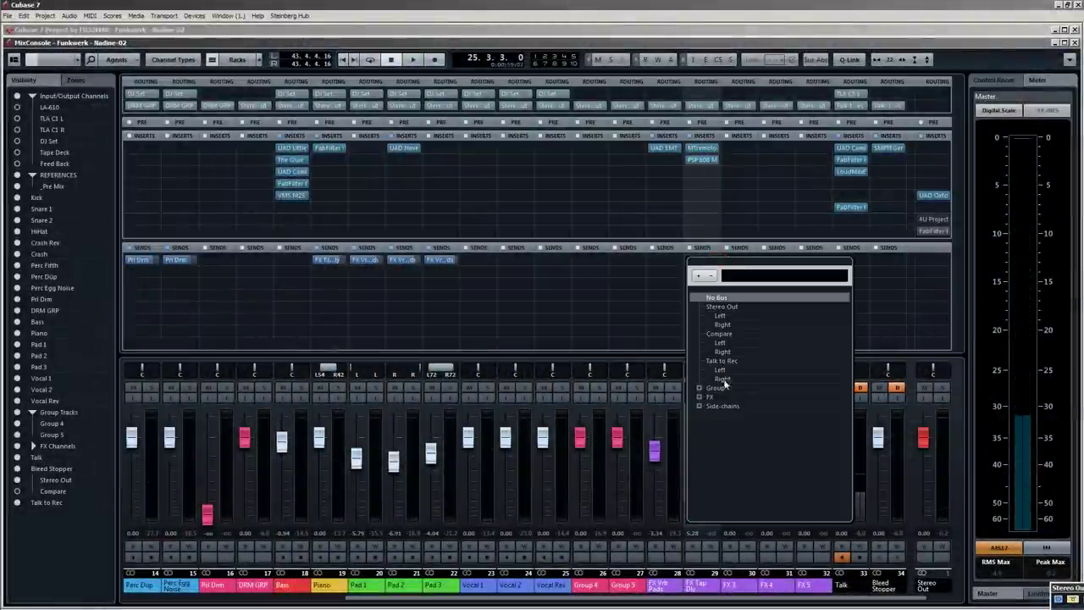
Add a send from FX Tap Dly to FX Vrb Pads, start playback and lower the FX Tap Dly fader to -0.03 dB.
left_click(699, 398)
left_click(738, 406)
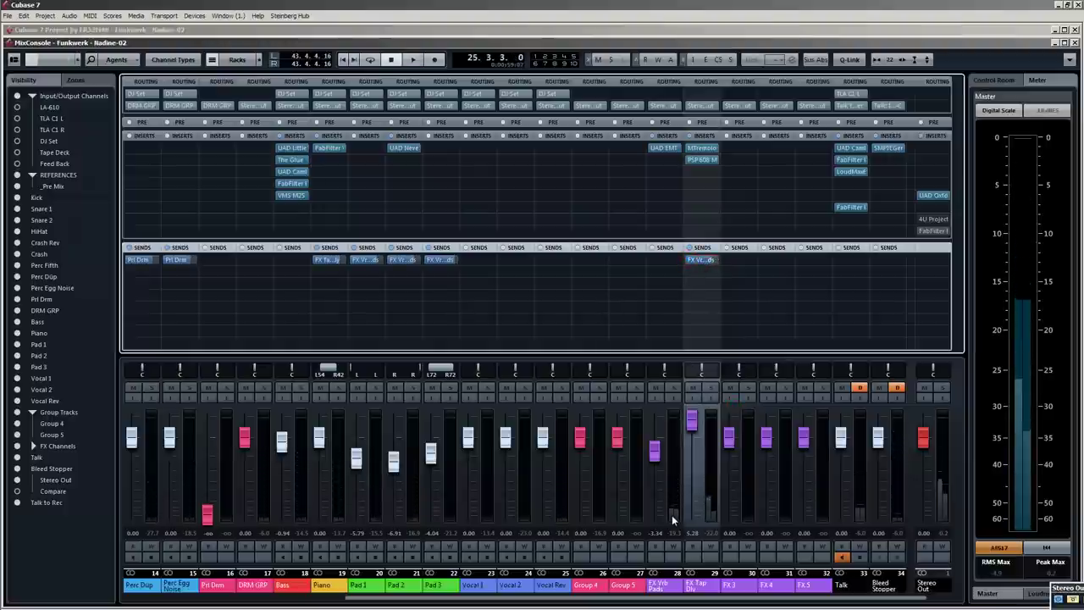
key("space")
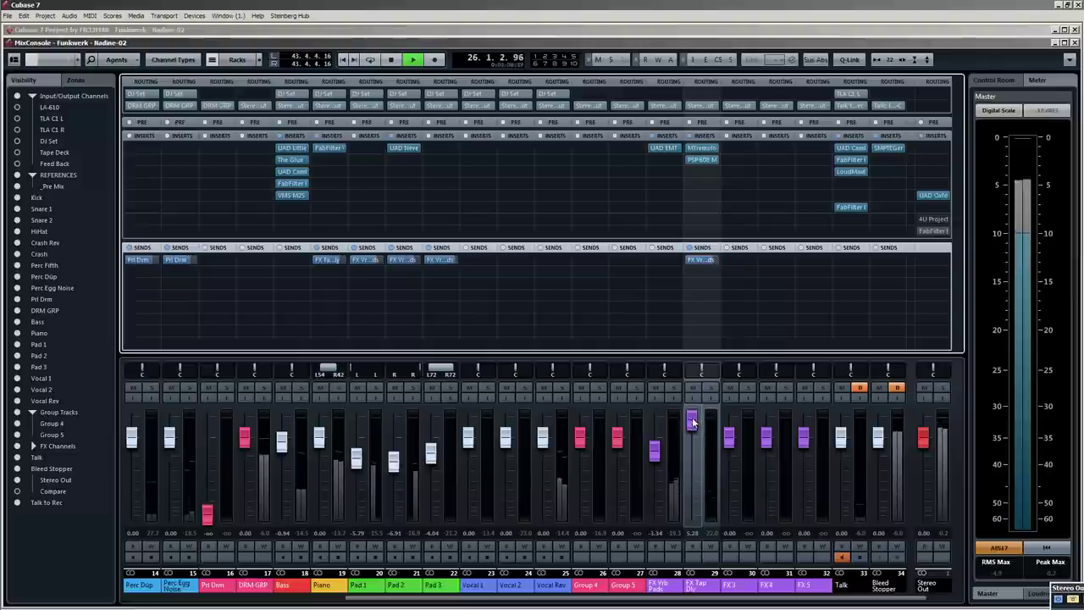
left_click_drag(692, 423, 693, 438)
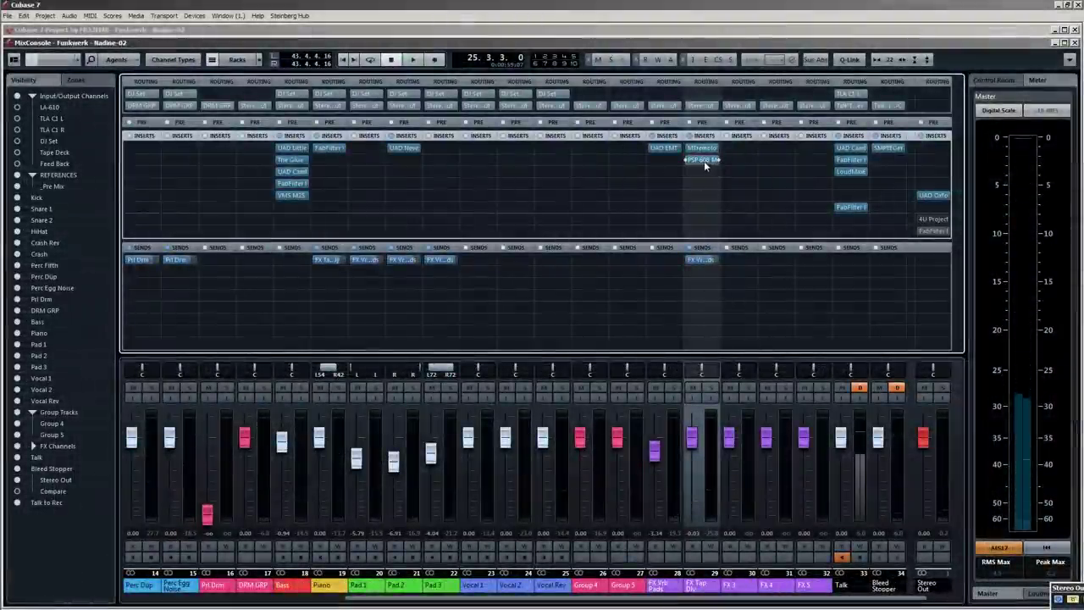
Move the PSP 608 down one insert slot, insert MUtility between it and MTremolo, and raise MUtility's millisecond delay.
mouse_move(704, 162)
left_mouse_down()
mouse_move(704, 173)
mouse_move(706, 154)
left_mouse_up()
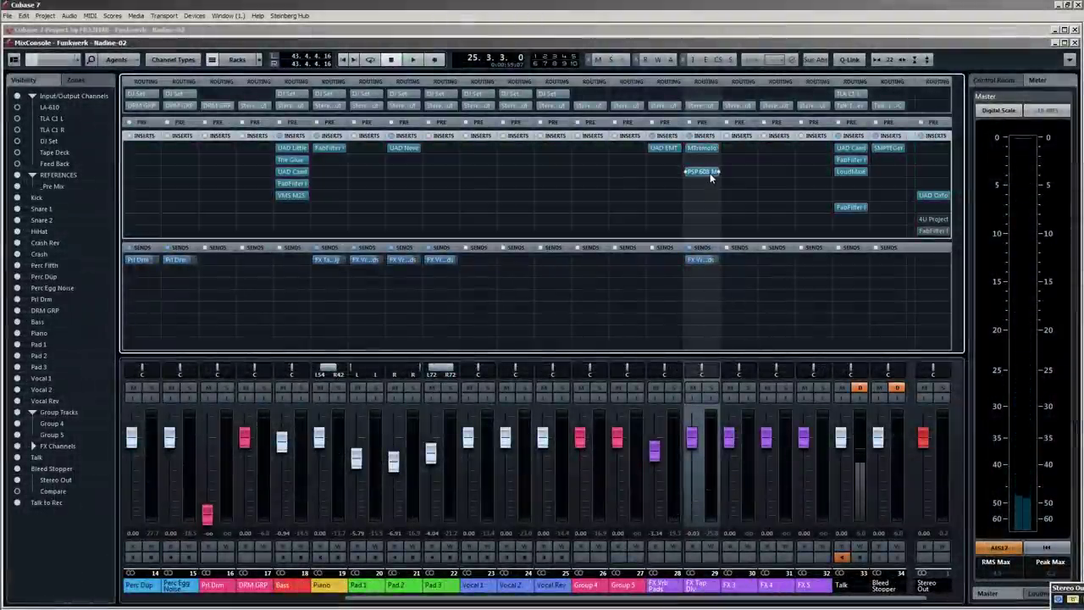
left_click(716, 158)
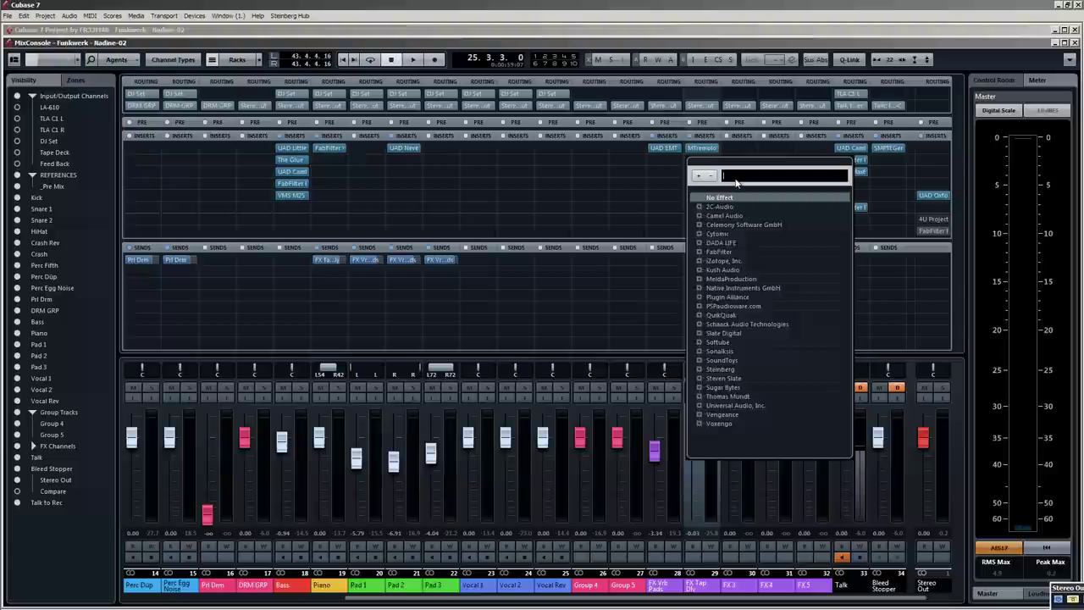
type("mut")
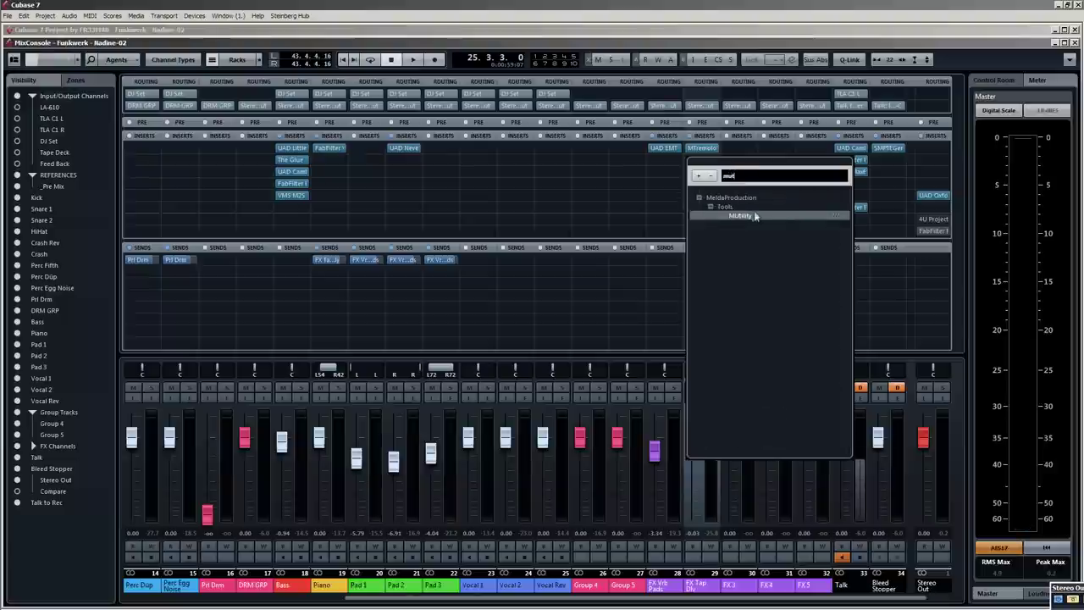
key("Return")
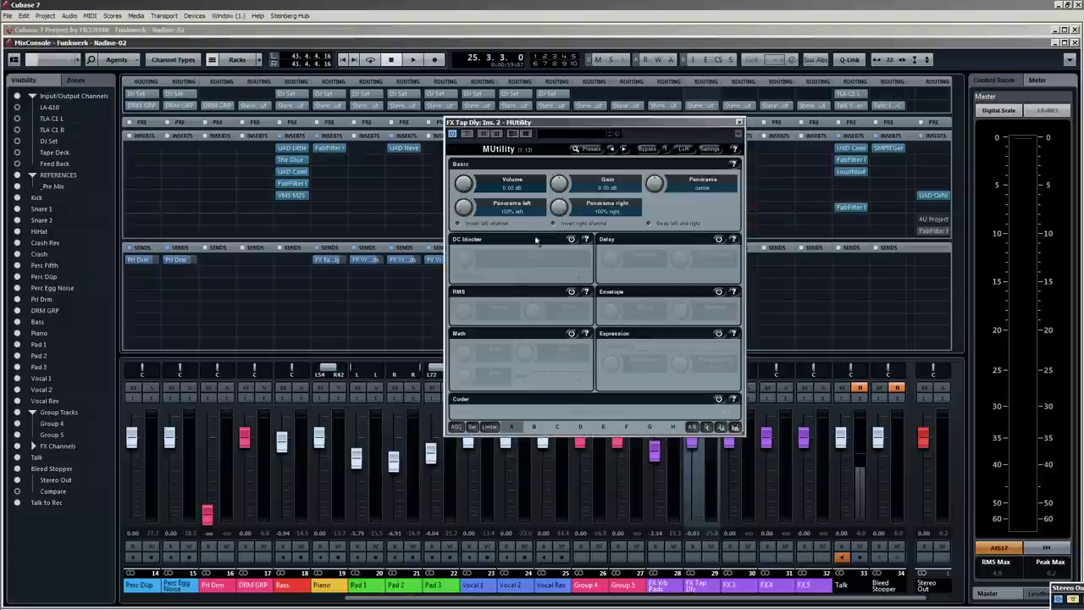
left_click(718, 239)
left_click_drag(680, 263, 680, 257)
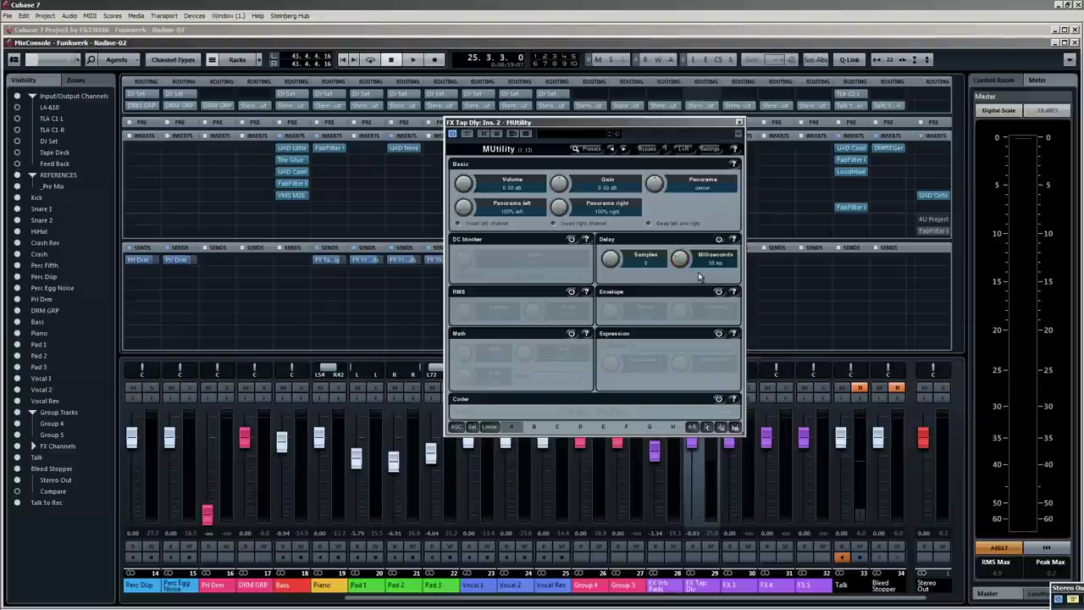
Audition the offset delay in the mix and reduce MUtility's millisecond delay.
left_click_drag(677, 125, 545, 109)
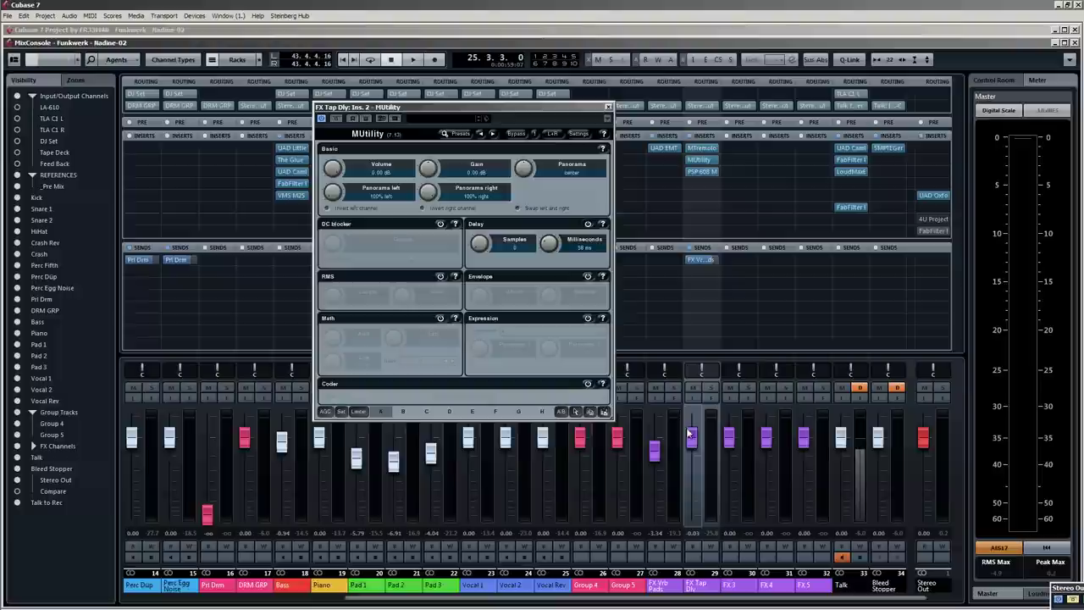
key("space")
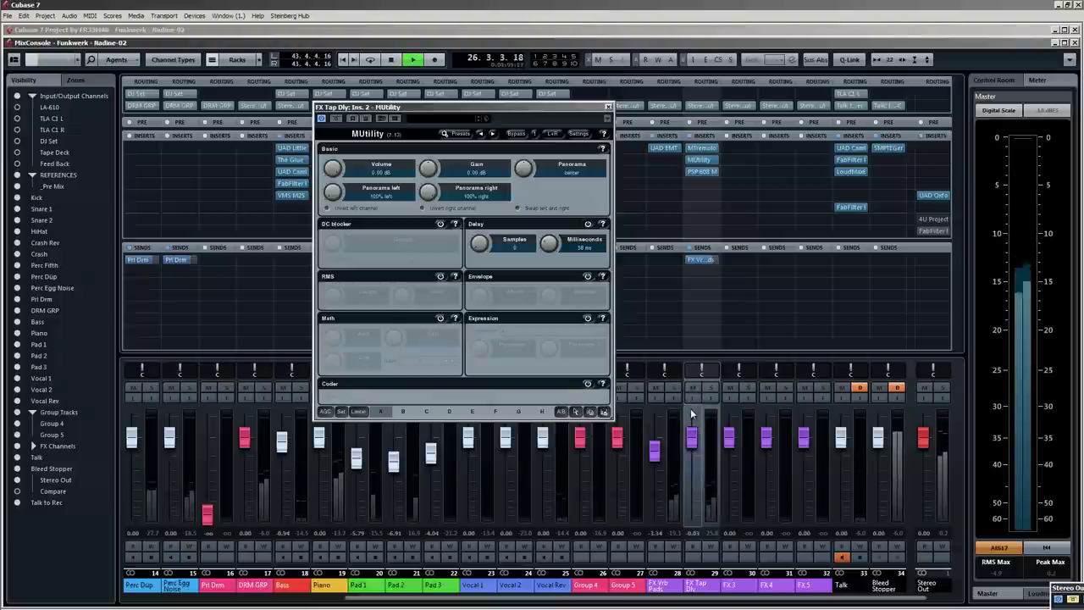
mouse_move(549, 243)
left_mouse_down()
mouse_move(549, 265)
mouse_move(549, 252)
left_mouse_up()
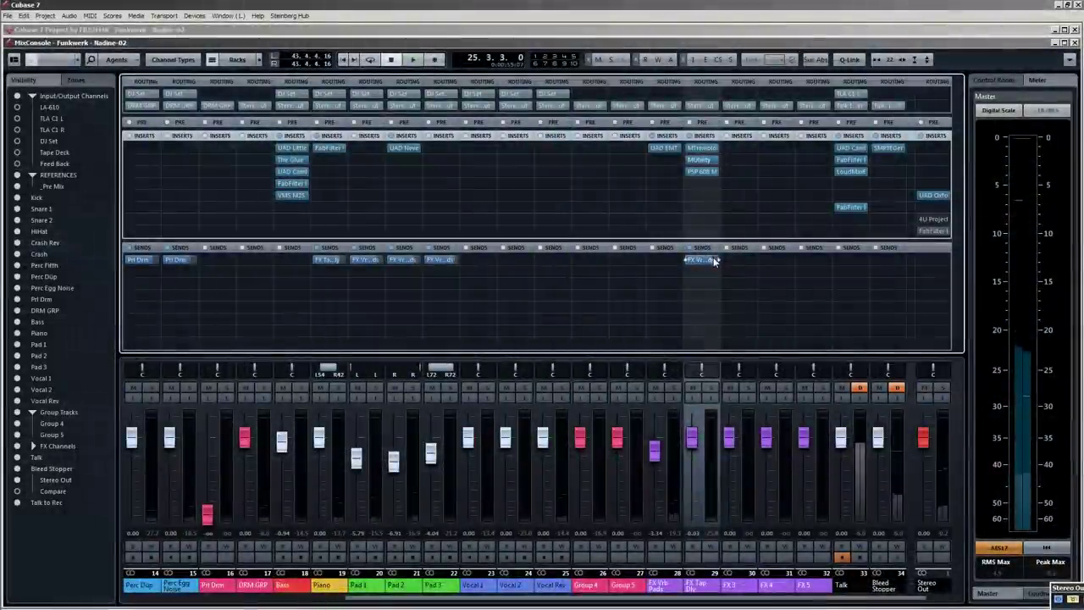
Remove FX Tap Dly's send to FX Vrb Pads and insert Camel Audio's CamelSpace in its fourth insert slot.
left_click(716, 259)
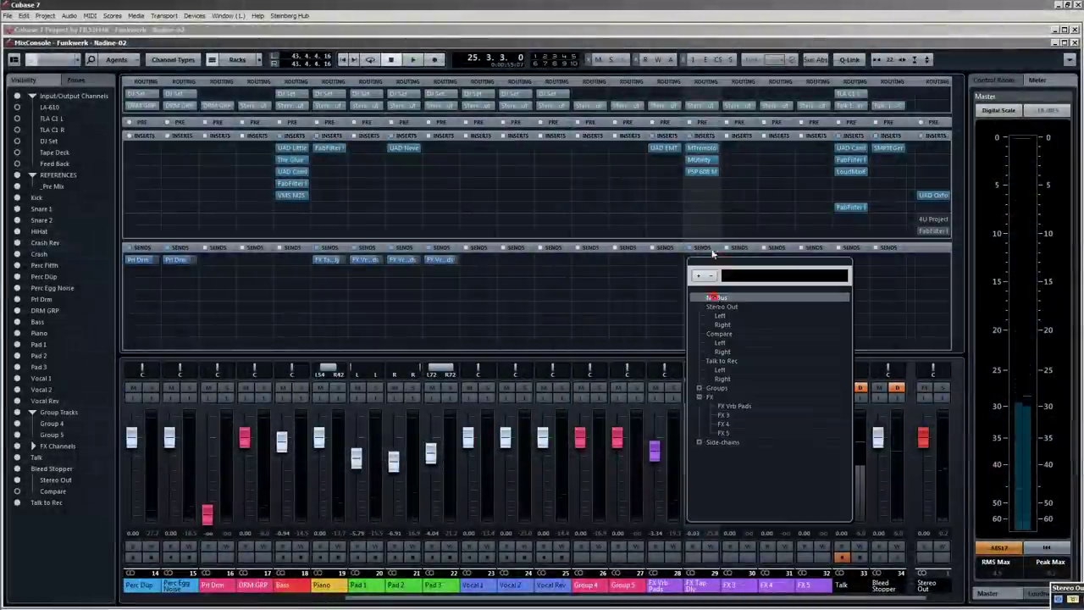
left_click(712, 298)
left_click(716, 184)
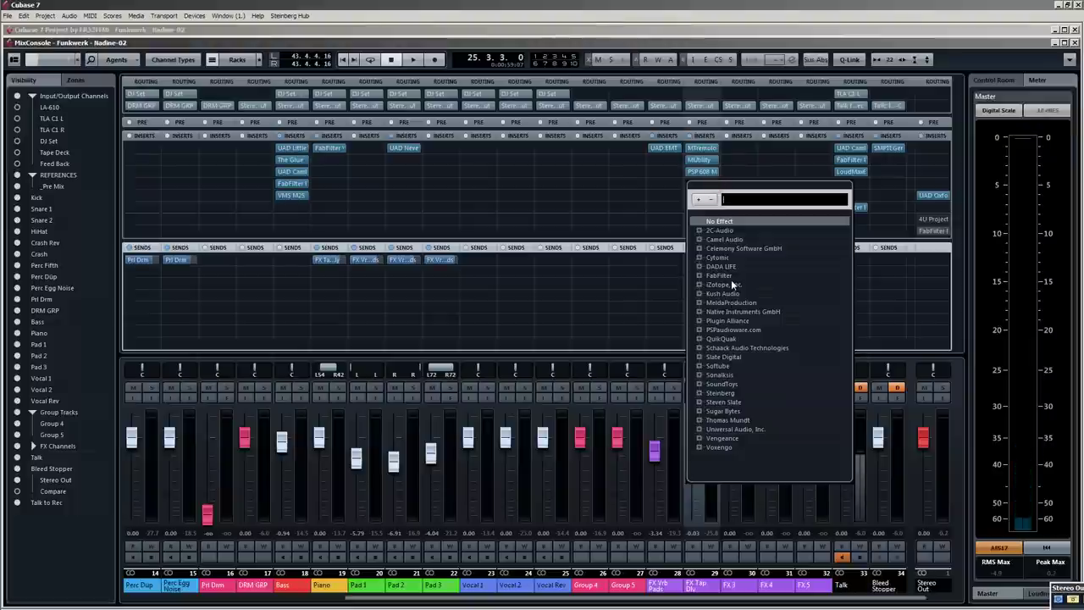
left_click(719, 240)
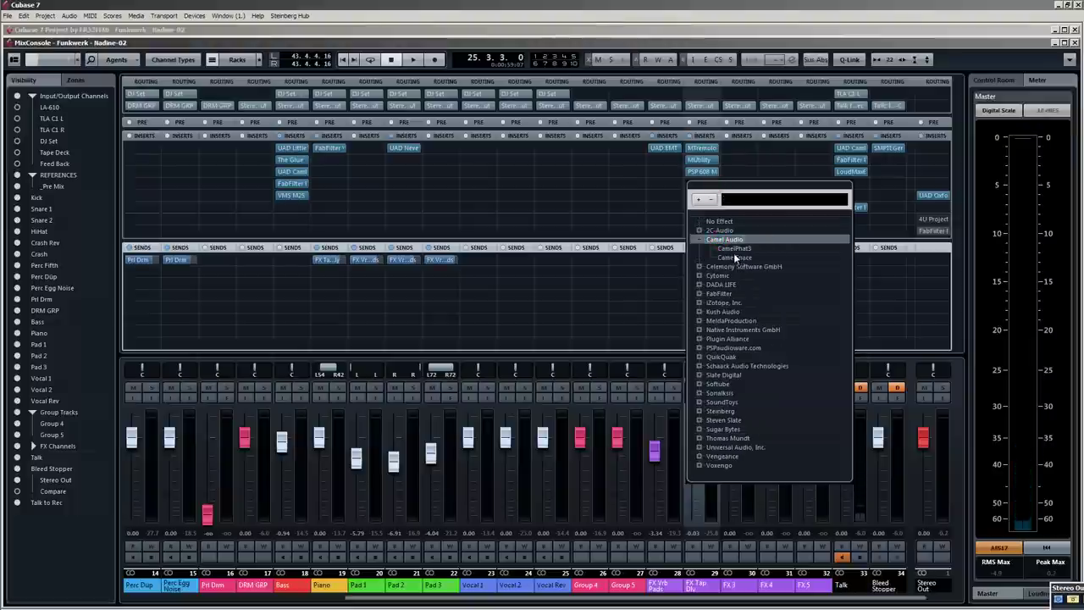
left_click(736, 258)
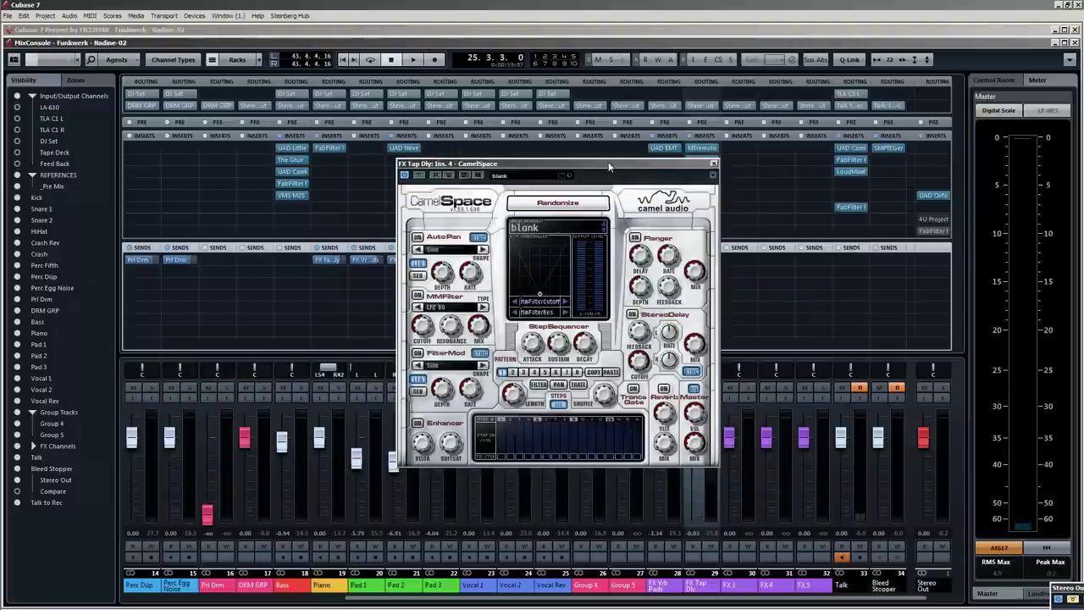
Turn on CamelSpace's reverb, set its size to about 65% and start playback.
left_click_drag(609, 167, 561, 128)
left_click(648, 408)
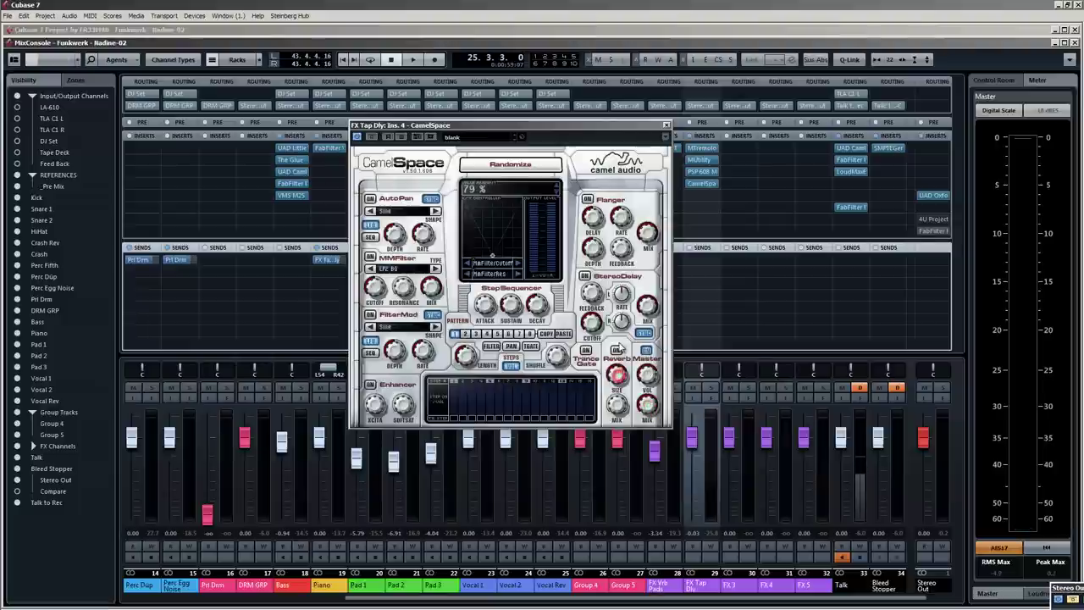
left_click(617, 405)
key("space")
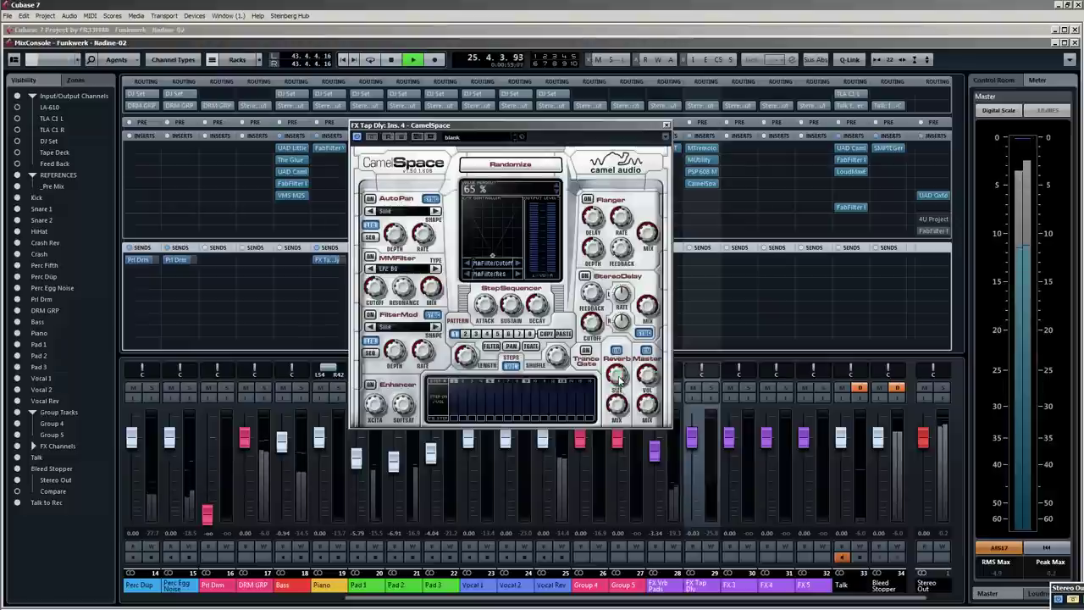
Solo FX Tap Dly, raise its fader to 6.02 dB and adjust CamelSpace's reverb.
left_click(708, 388)
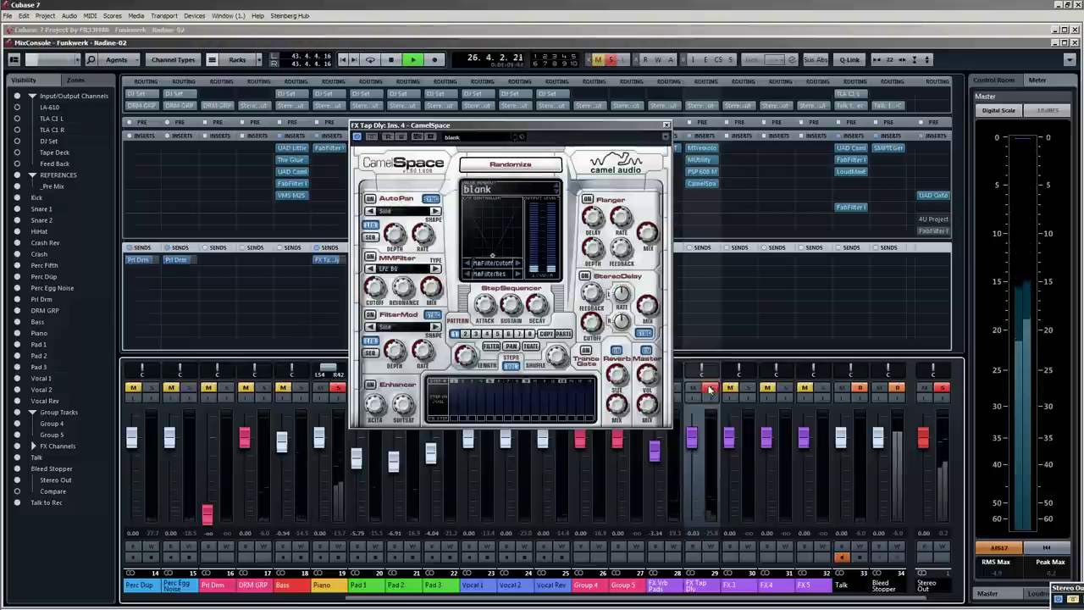
left_click_drag(693, 439, 693, 413)
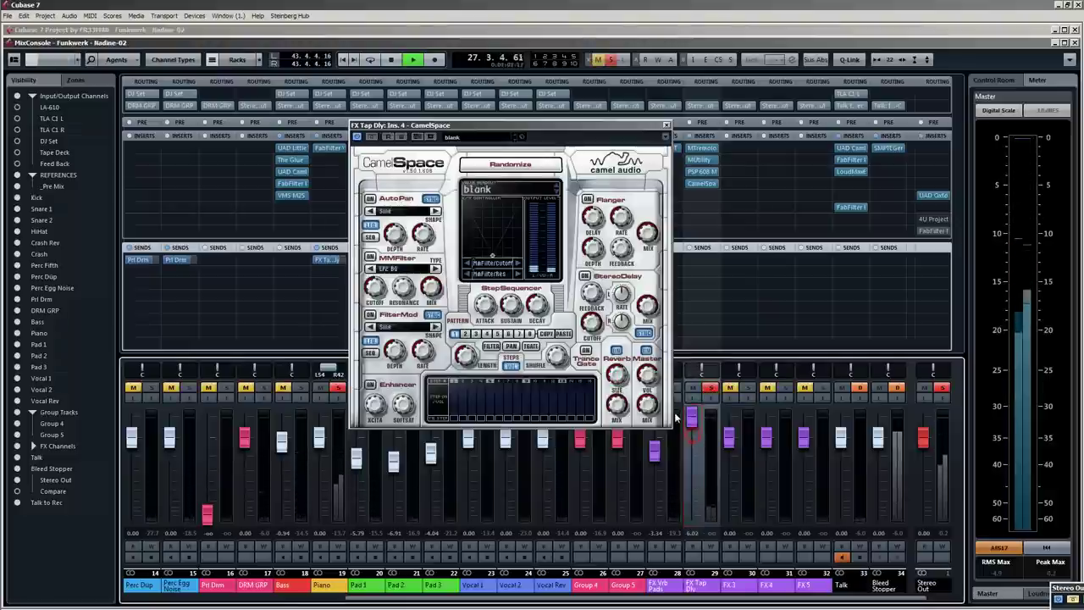
left_click_drag(620, 373, 616, 417)
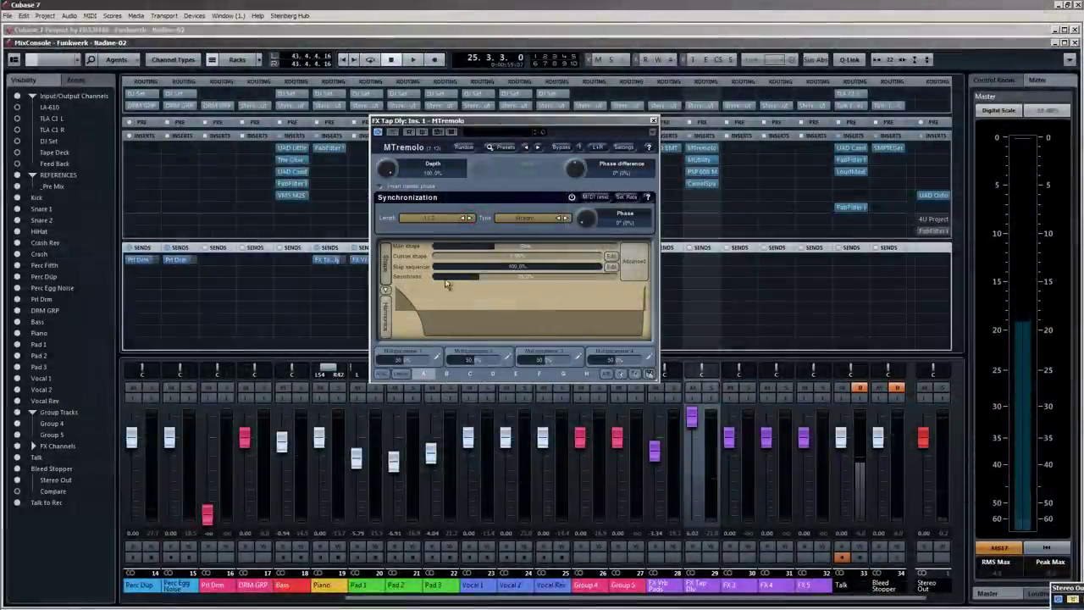
Open MTremolo's step sequencer and give the fourth step a near-full-height curved decay shape.
key("space")
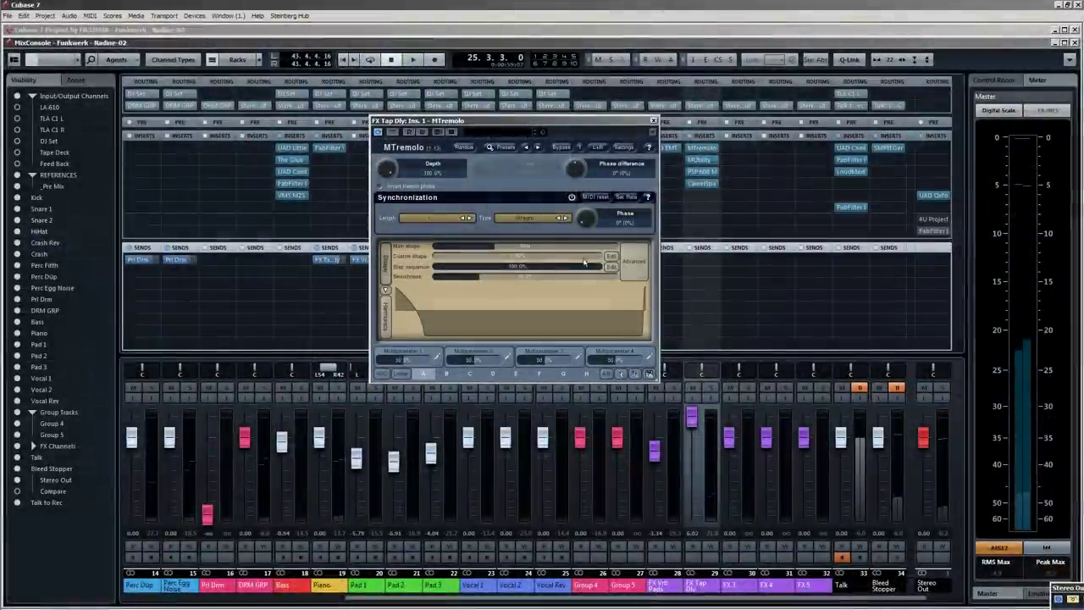
left_click(611, 266)
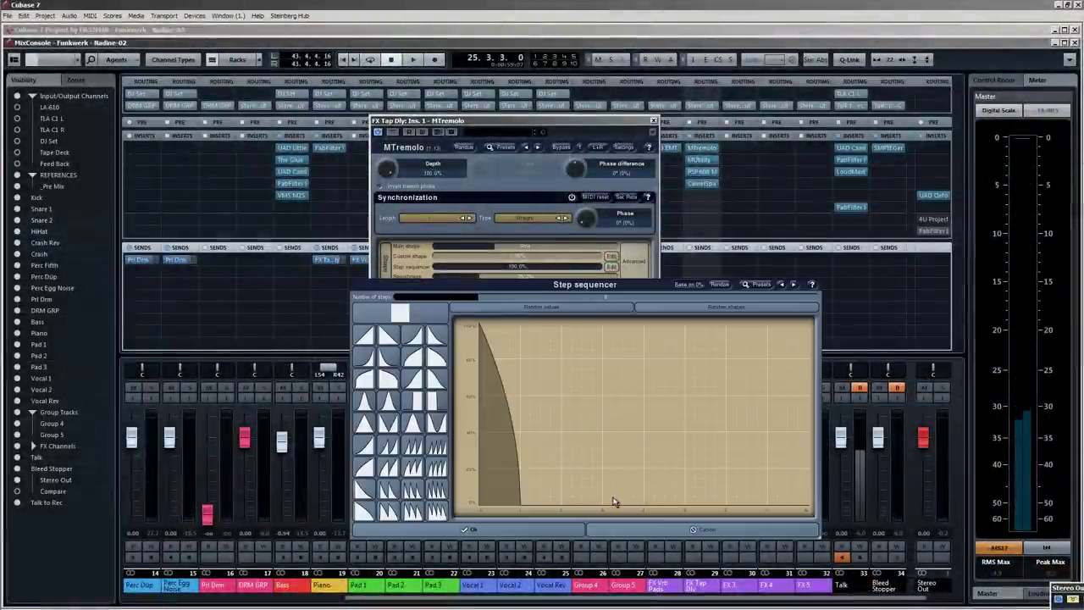
left_click_drag(609, 504, 610, 341)
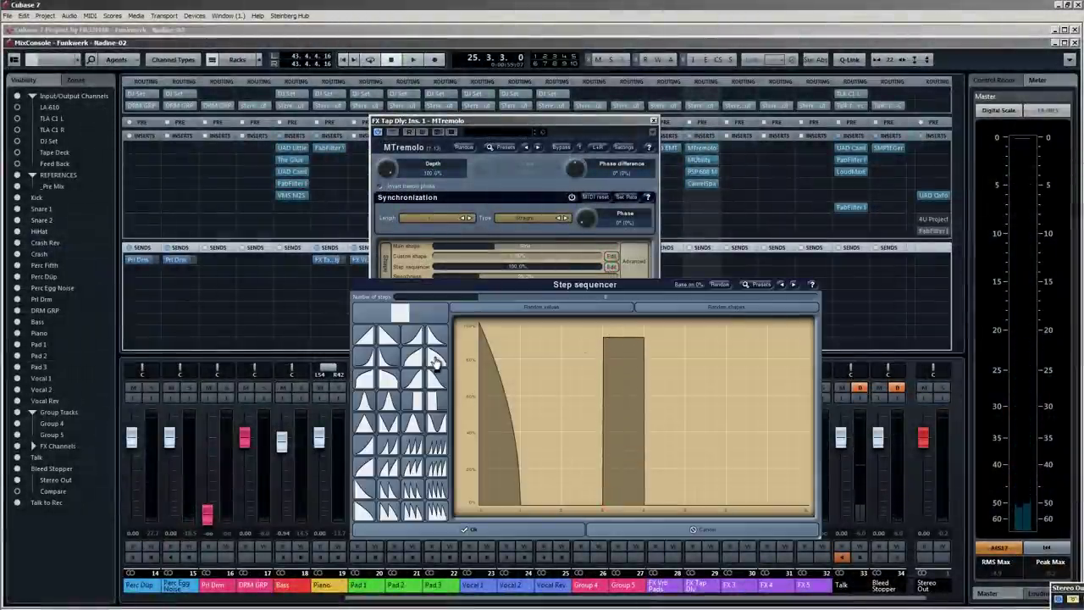
left_click(389, 378)
left_click_drag(629, 494, 620, 330)
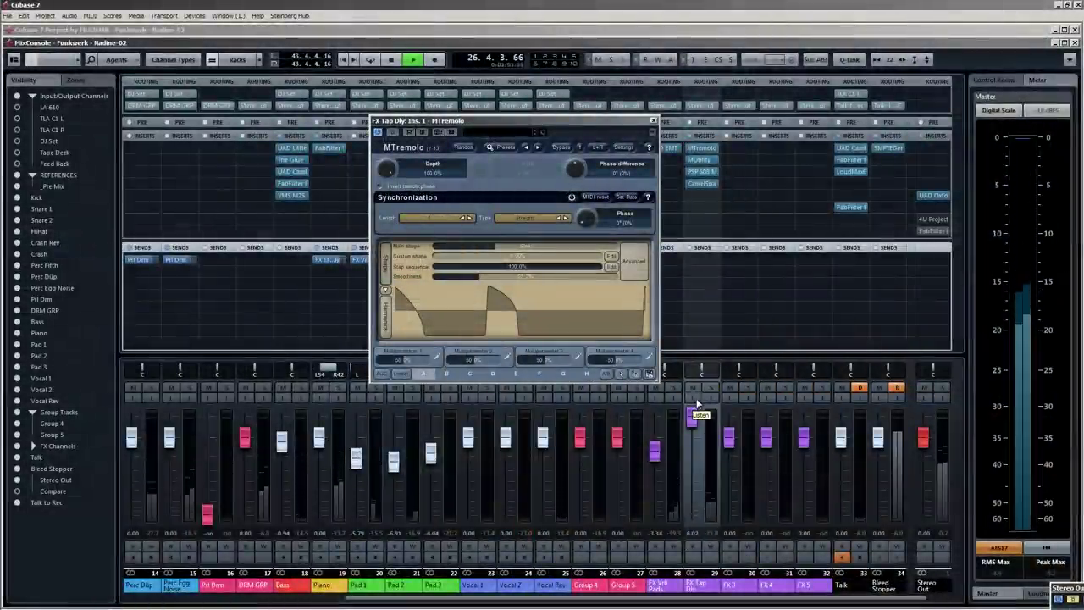
Audition the new tremolo gate by listening to FX Tap Dly alone and back in the mix.
left_click(693, 398)
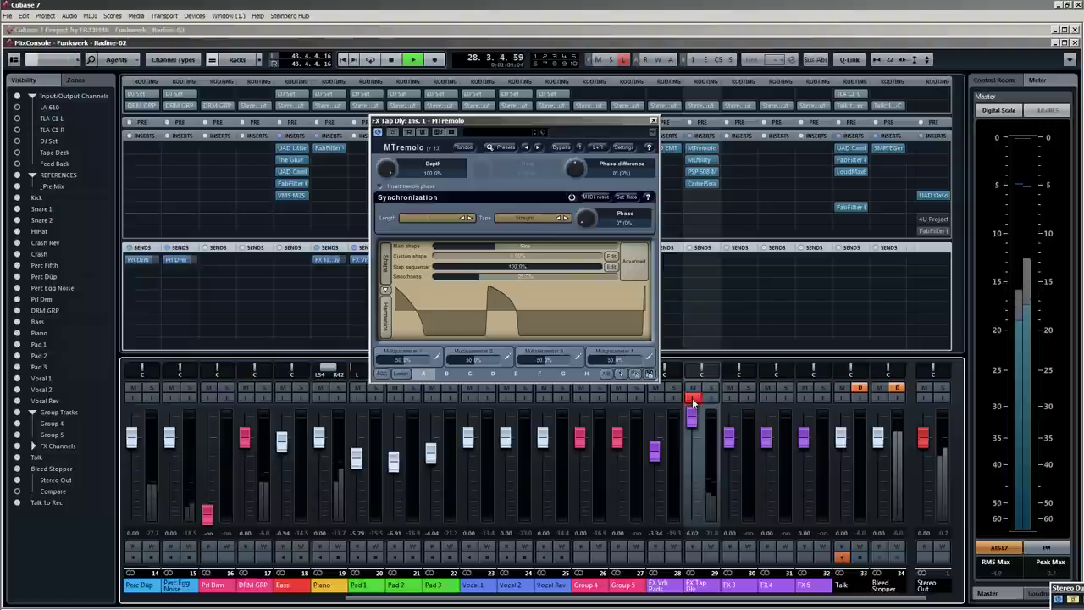
left_click(693, 398)
key("space")
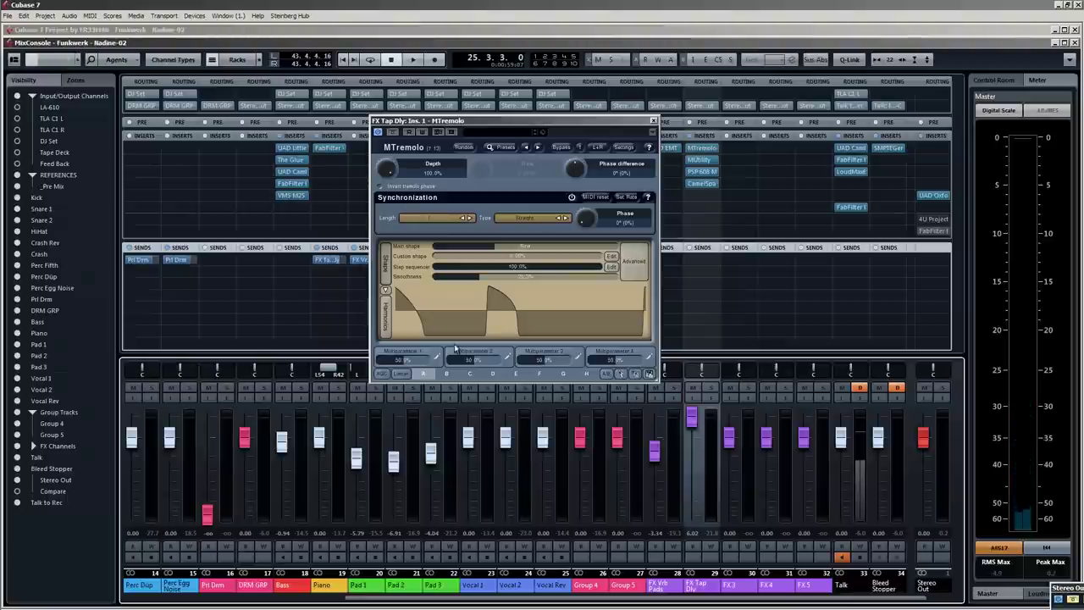
key("space")
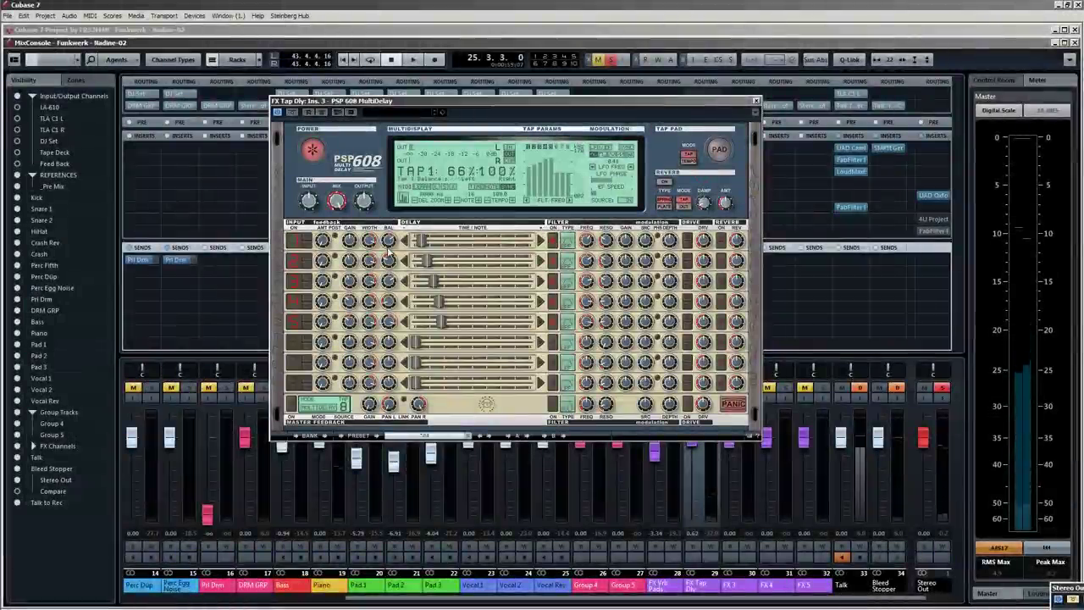
Adjust the PSP 608's tap balances so they rise progressively across the active taps, and audition the panning.
mouse_move(390, 260)
left_mouse_down()
mouse_move(393, 242)
mouse_move(390, 251)
left_mouse_up()
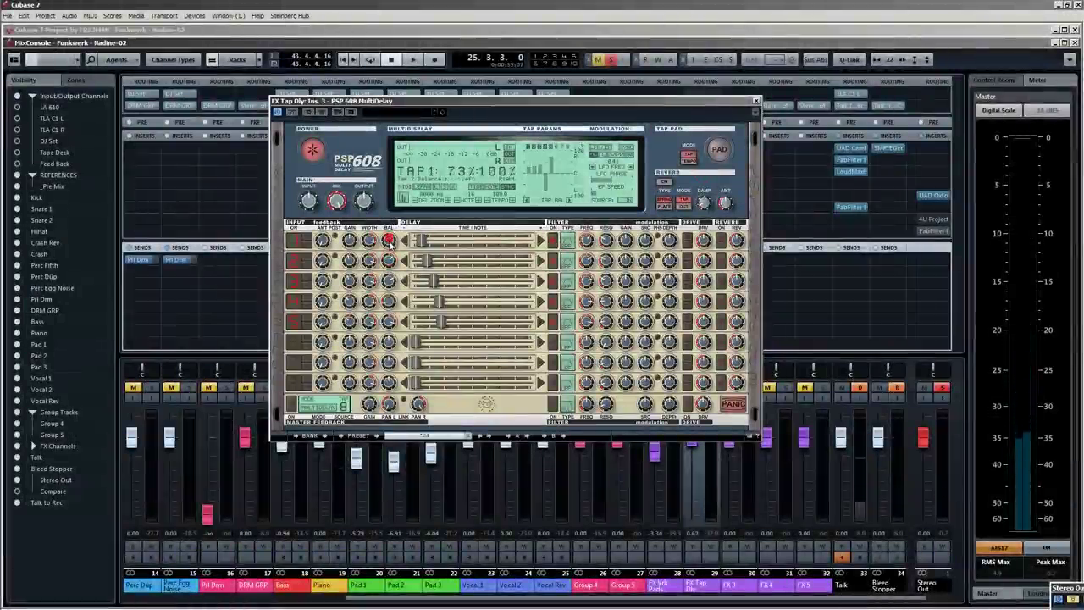
left_click_drag(390, 301, 390, 228)
left_click(387, 242)
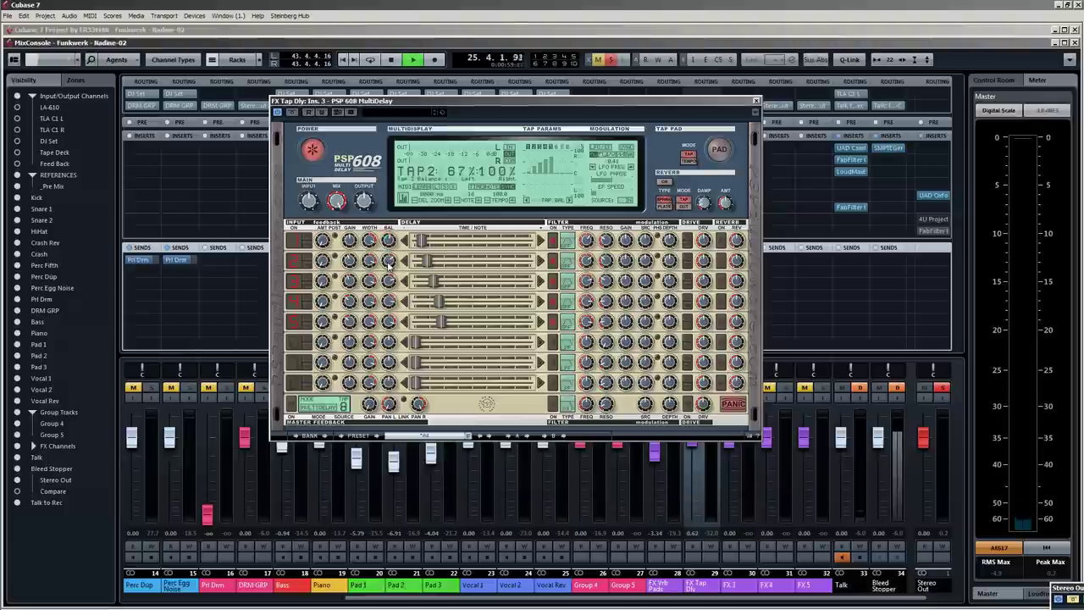
left_click(368, 281)
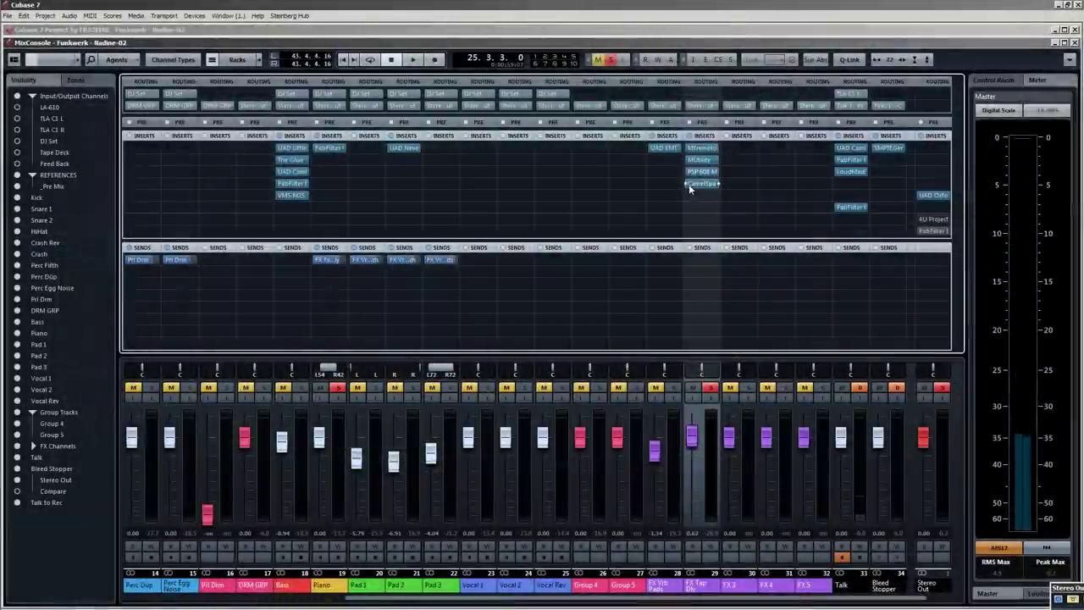
Switch off CamelSpace on FX Tap Dly and enable the PSP 608's reverb on taps 1 and 2.
left_click(688, 185)
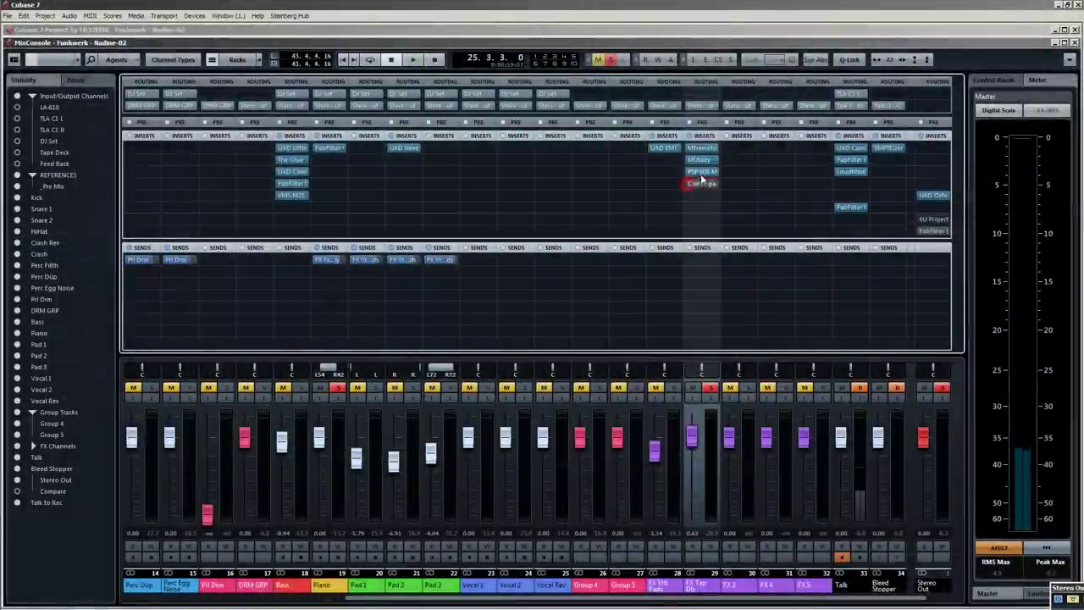
left_click(701, 173)
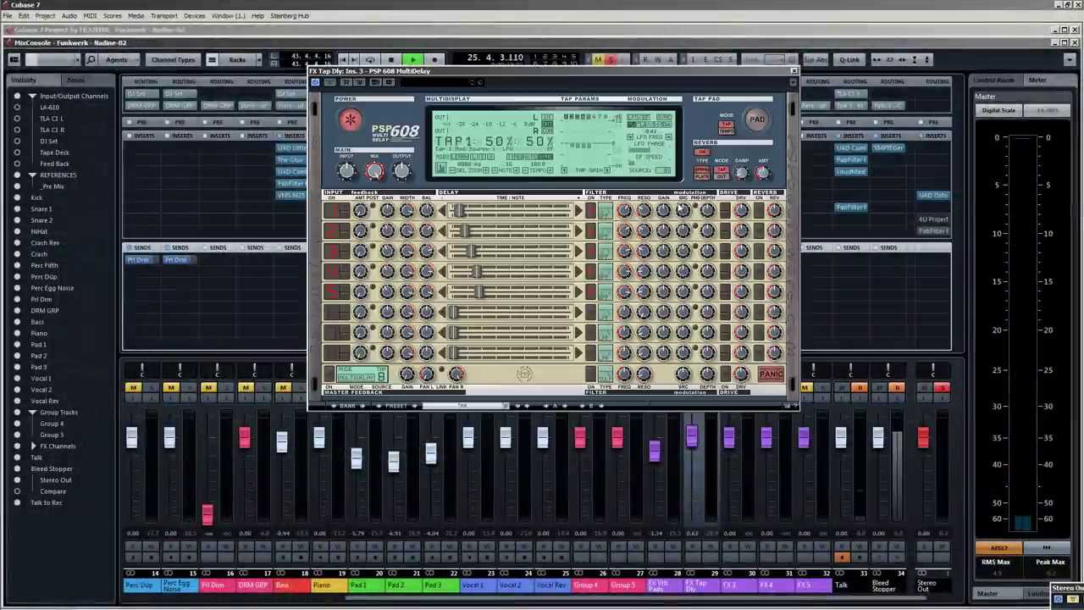
left_click(758, 210)
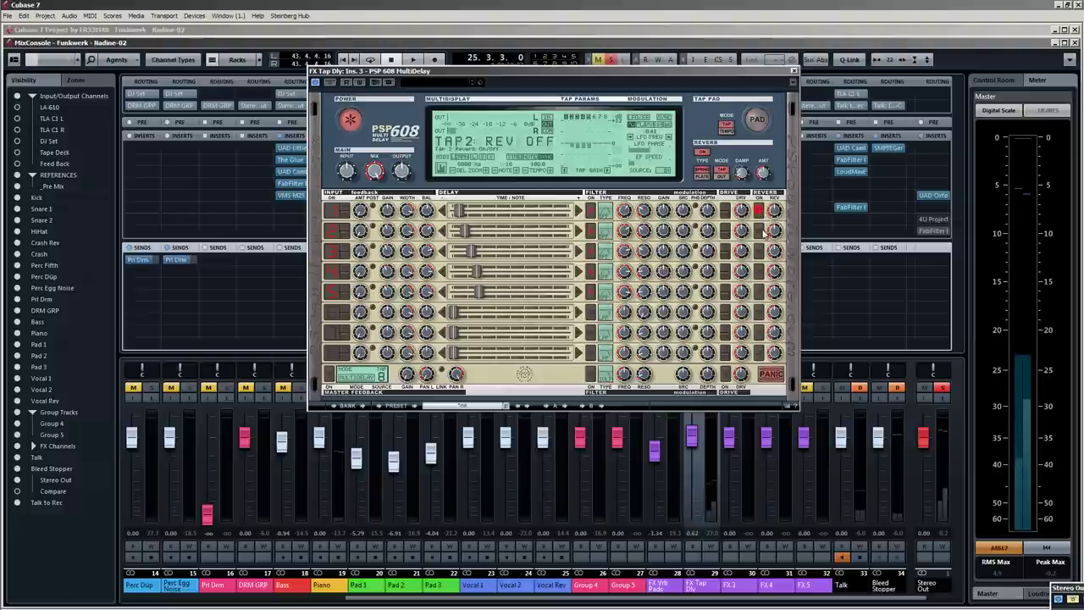
left_click(759, 231)
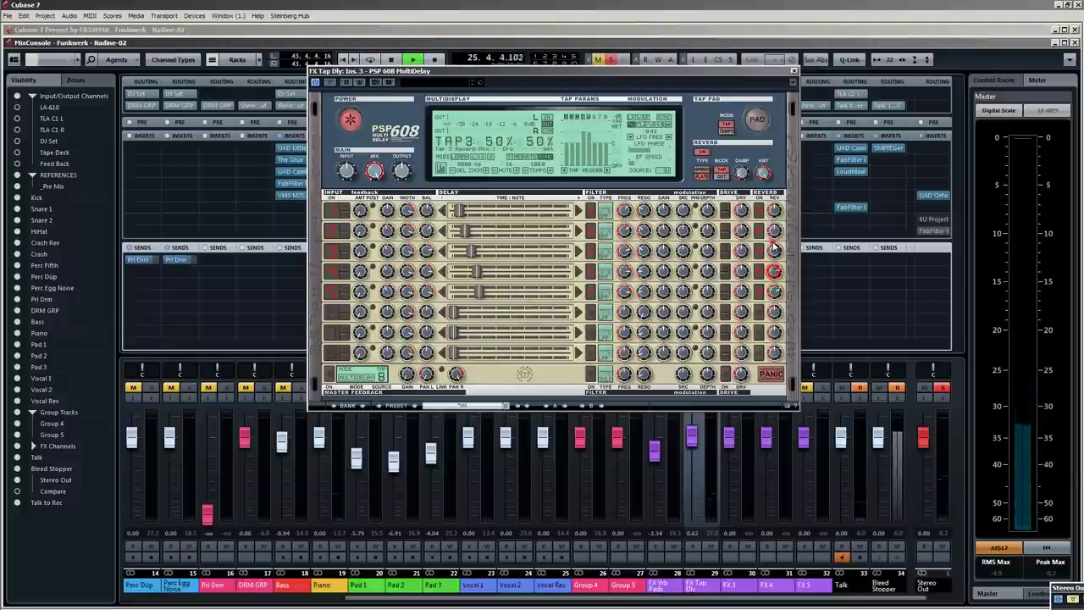
Adjust the reverb mix of the PSP 608's taps 3 and 2 while auditioning the repeats.
key("space")
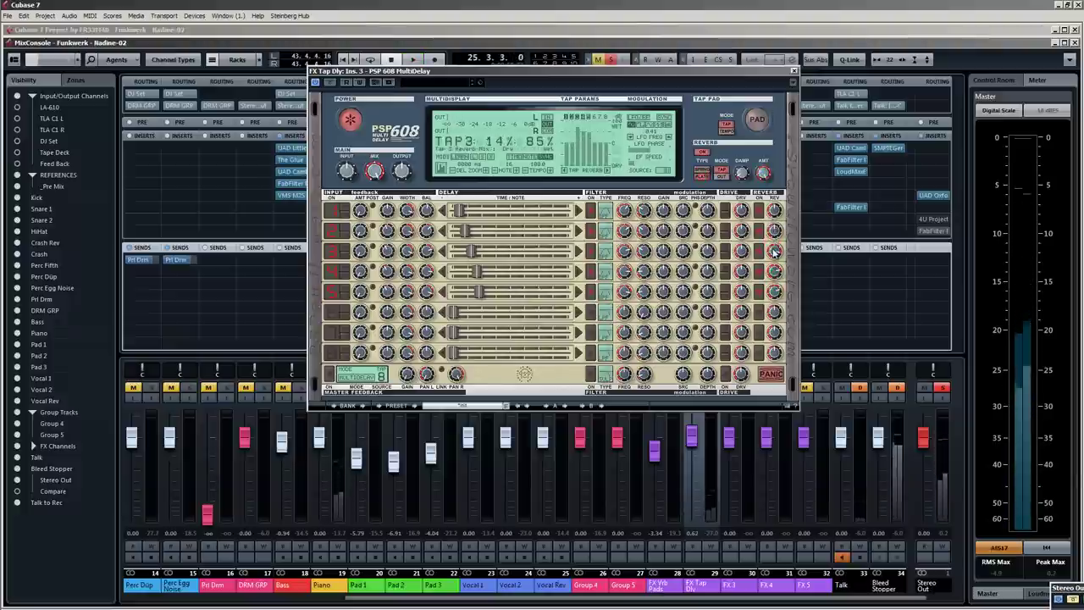
key("space")
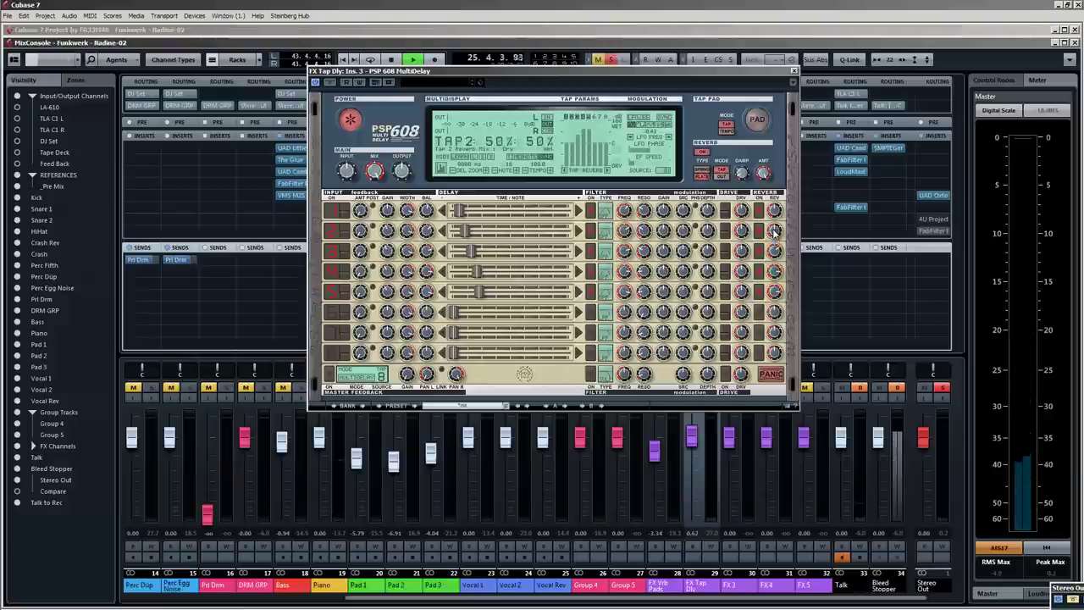
key("space")
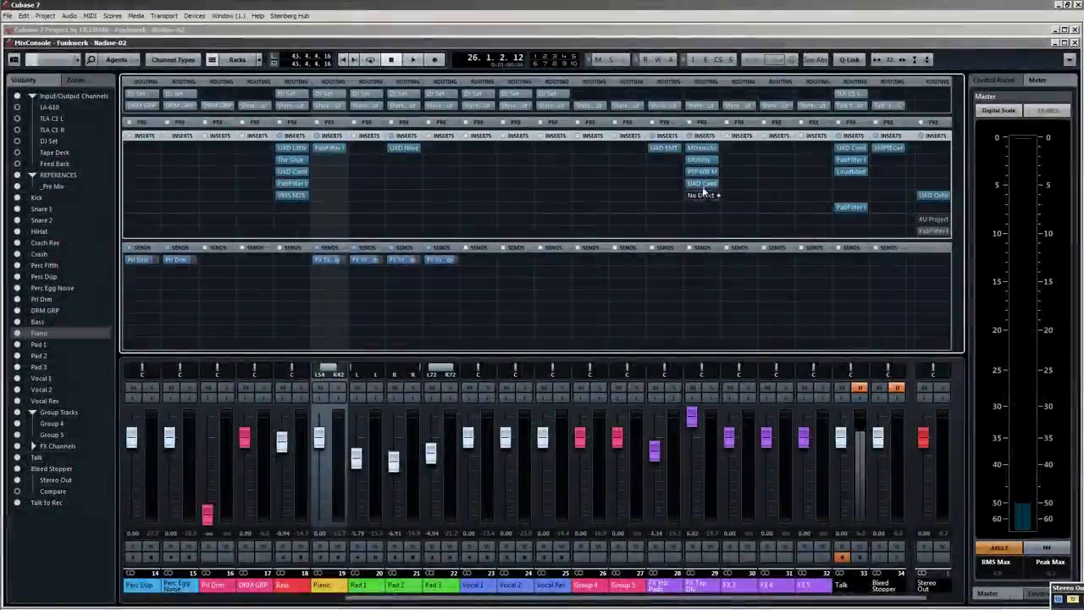
Examine the UAD Cambridge EQ curve in FX Tap Dly's fourth insert slot.
left_click(703, 183)
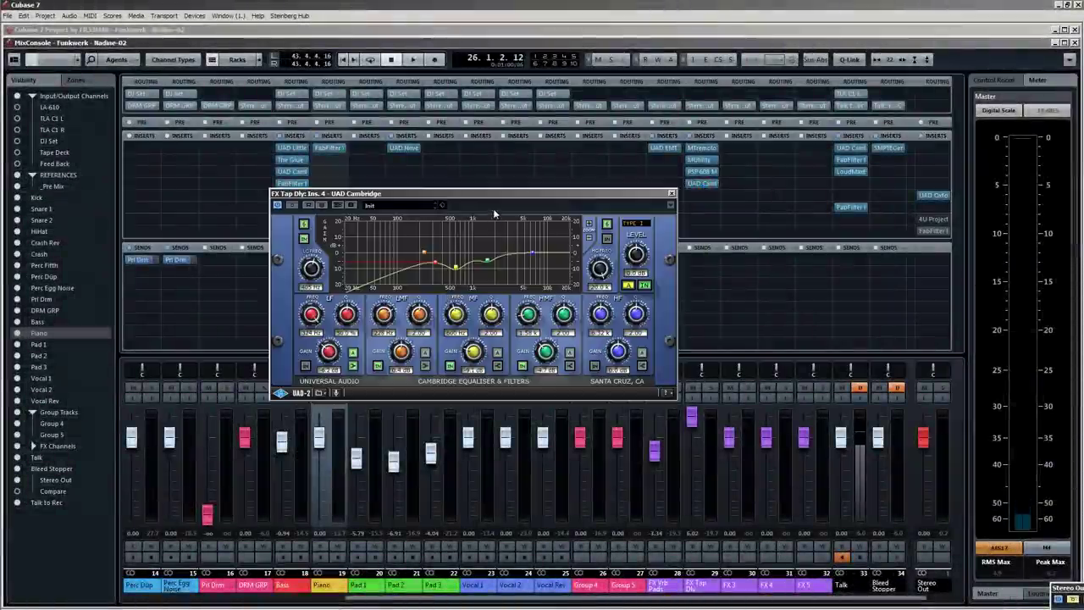
left_click_drag(491, 193, 457, 190)
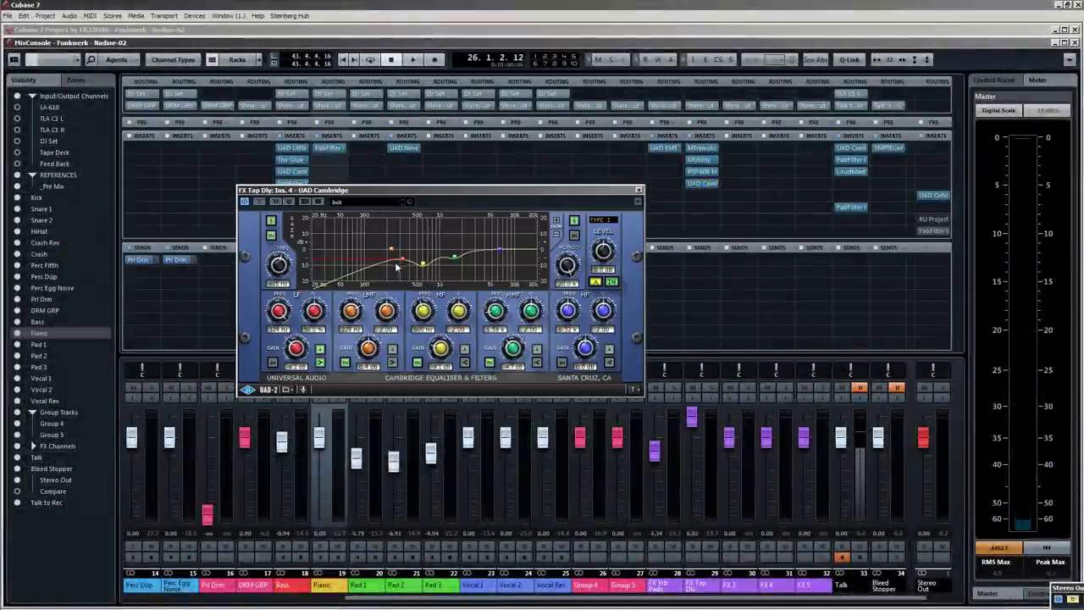
left_click(604, 183)
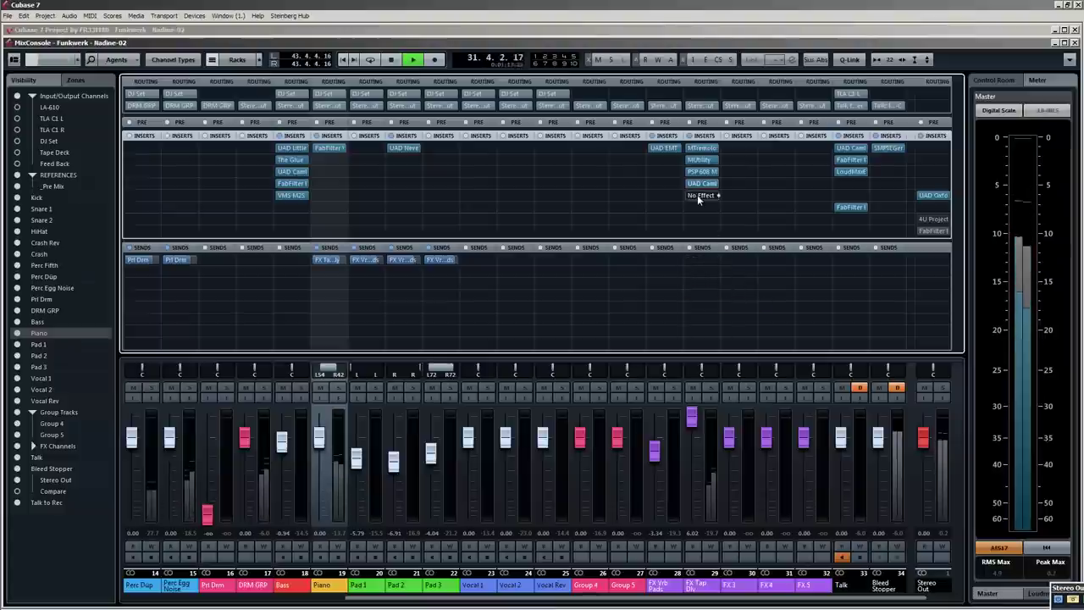
Stop playback, bypass the PSP 608 on FX Tap Dly and check its tap settings.
key("space")
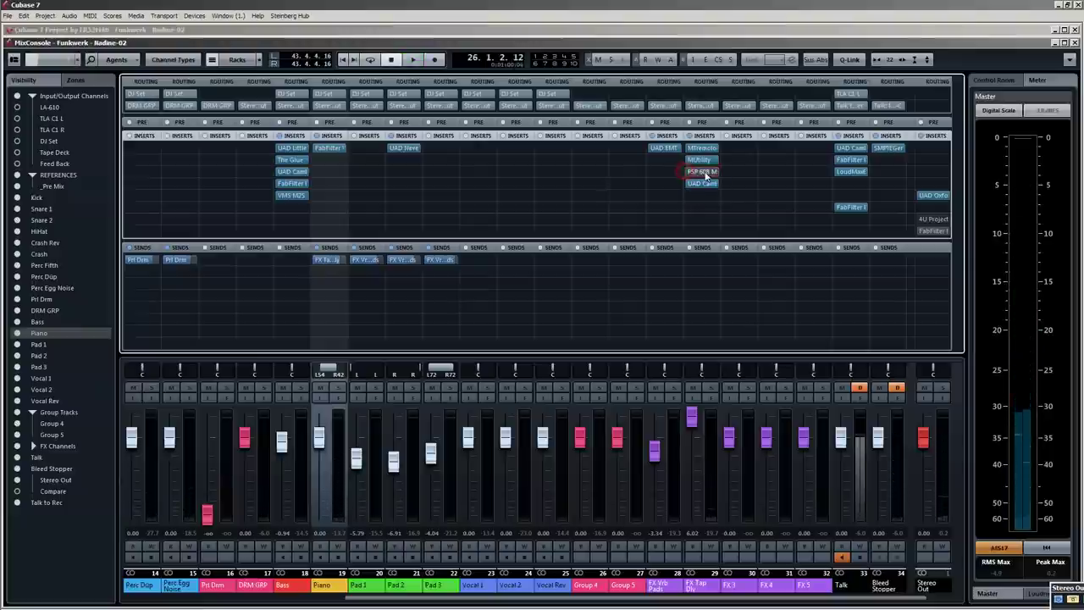
left_click(706, 172)
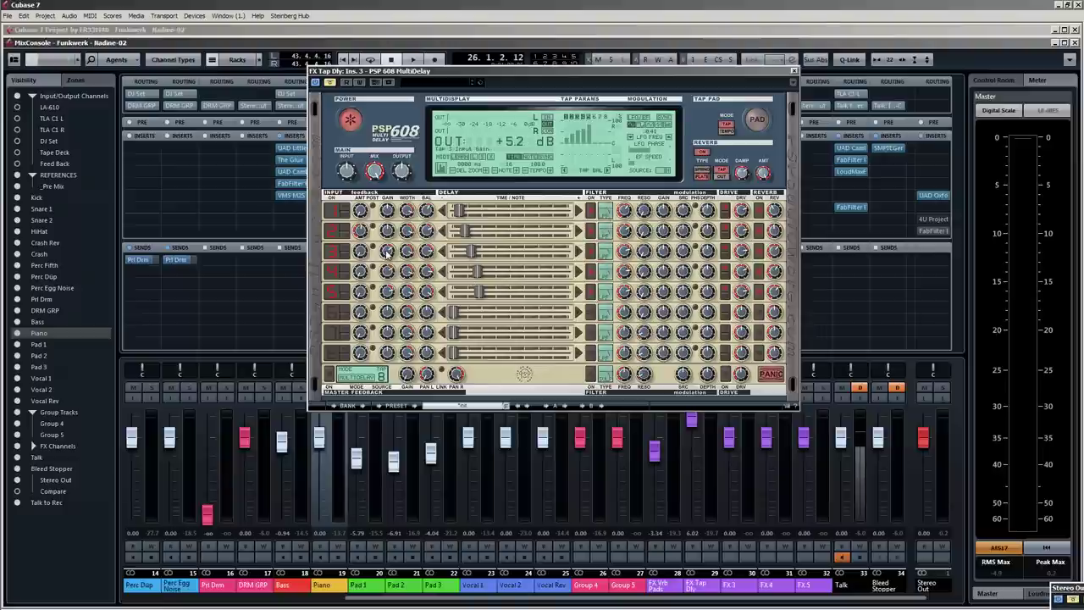
left_click(793, 72)
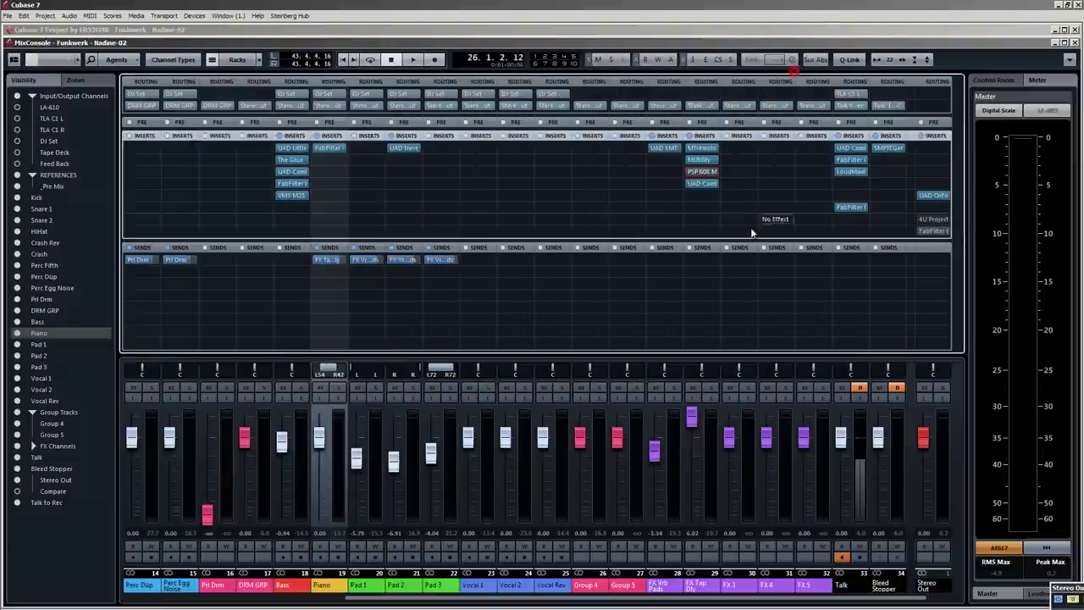
Move the UAD Cambridge down one insert slot on FX Tap Dly and remove MUtility.
left_click_drag(700, 188, 703, 195)
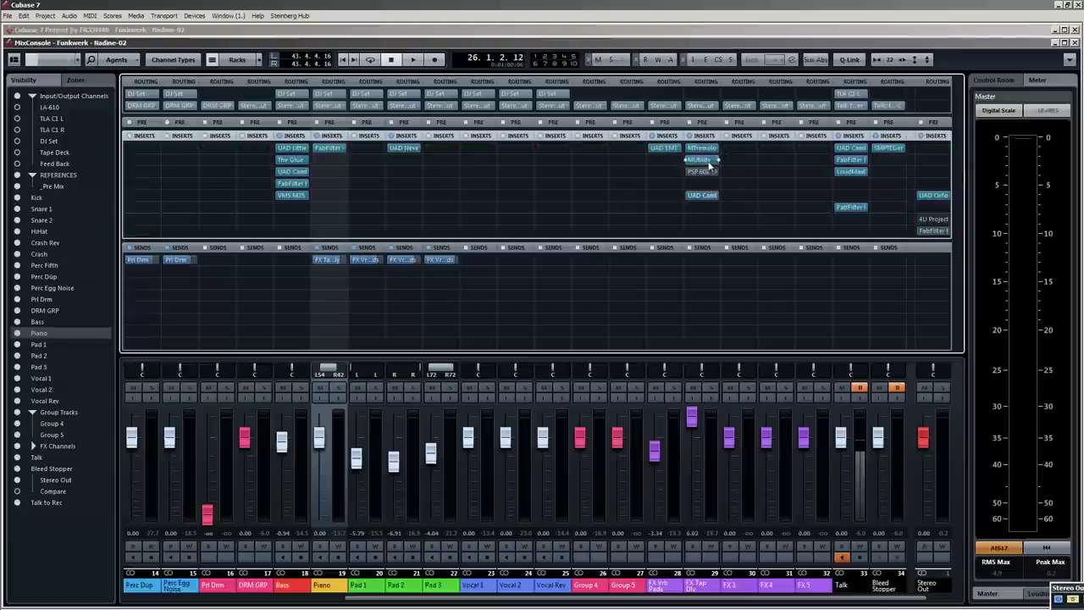
left_click(719, 160)
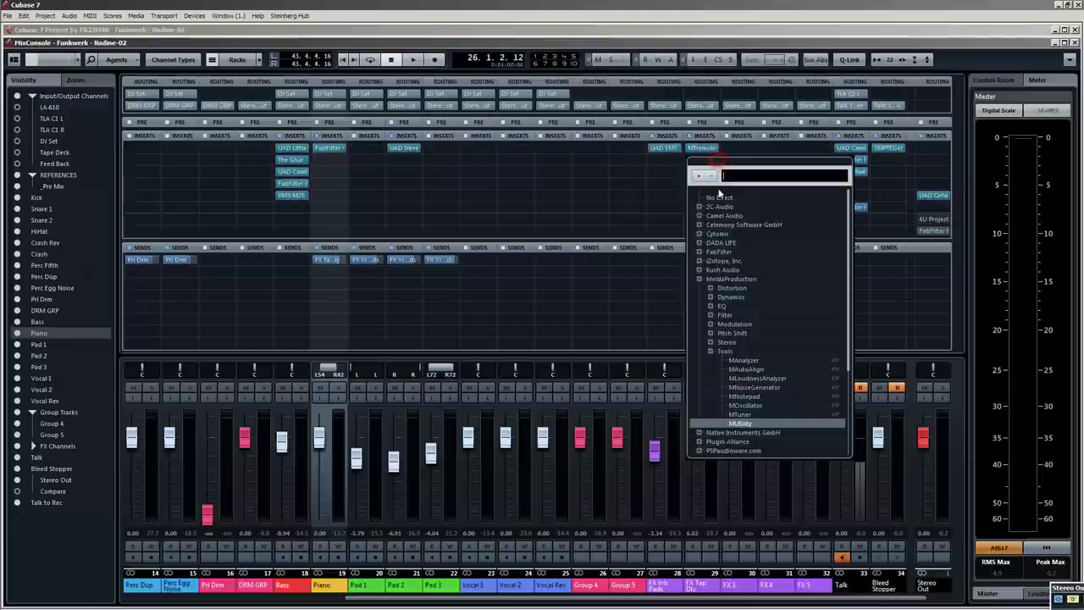
left_click(719, 198)
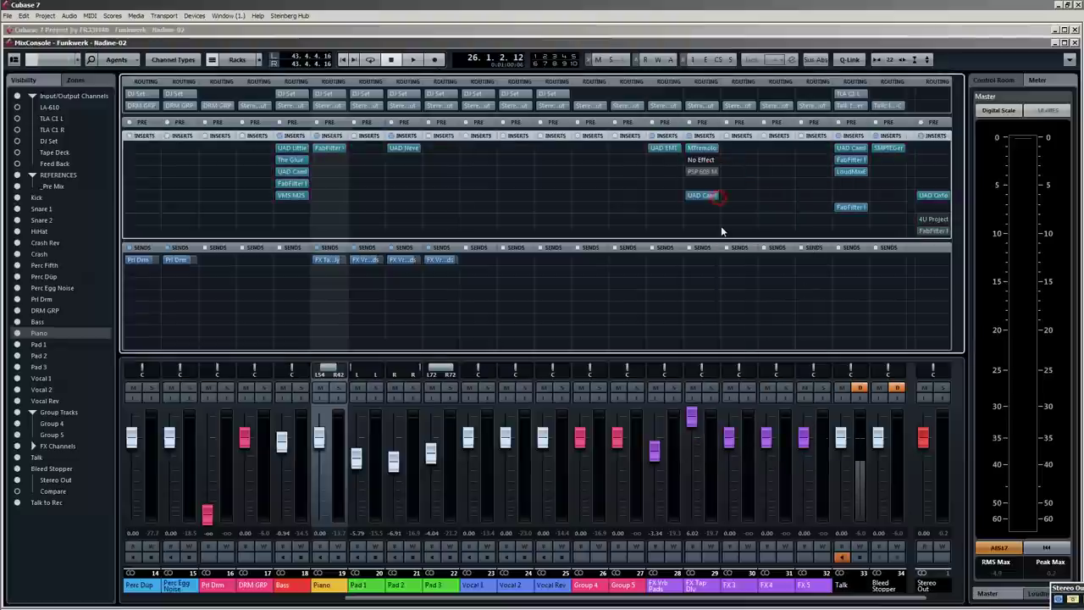
Load FabFilter Timeless 2 into FX Tap Dly's second insert slot and place its window clear of the channel's inserts.
left_click(717, 161)
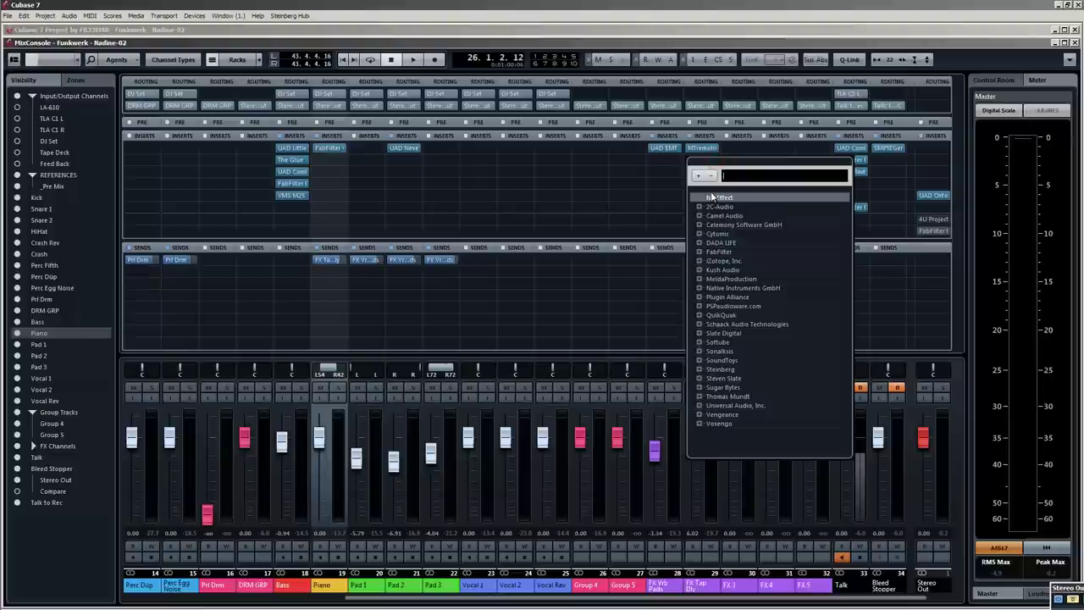
type("timel")
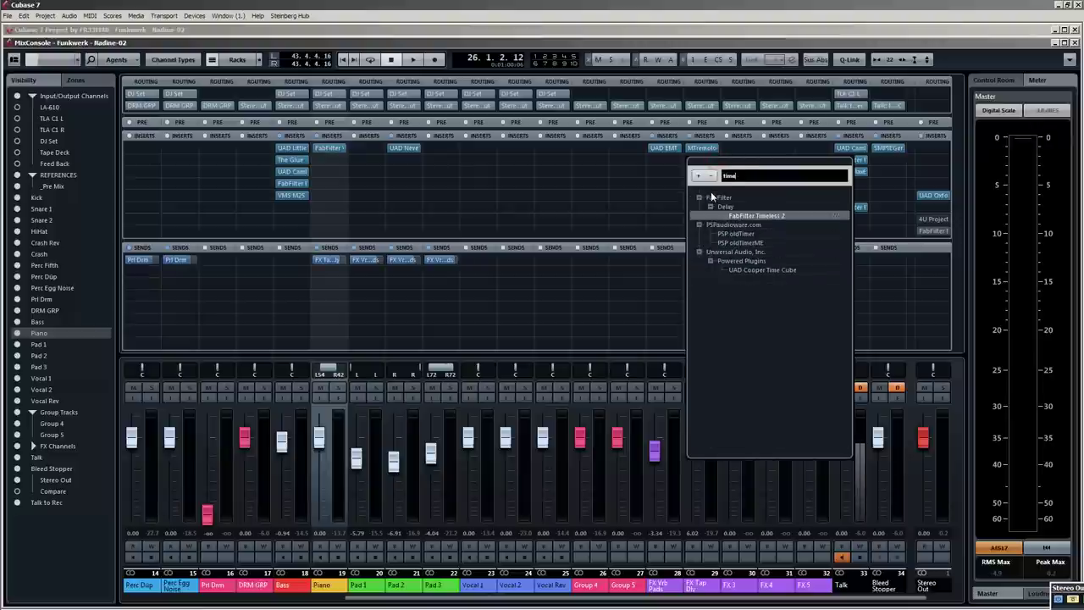
left_click(744, 215)
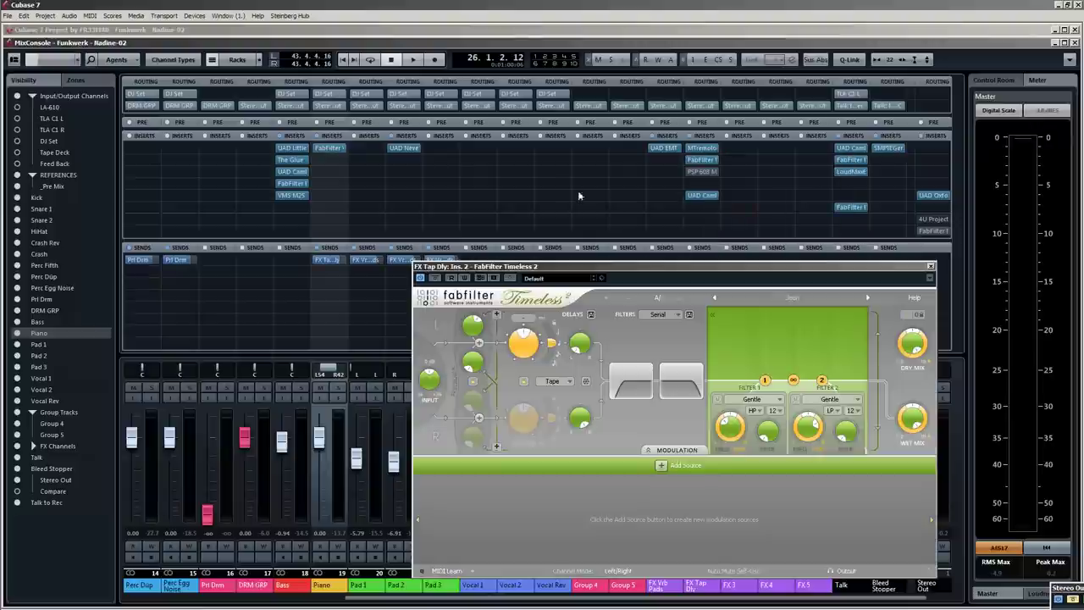
left_click_drag(587, 265, 564, 187)
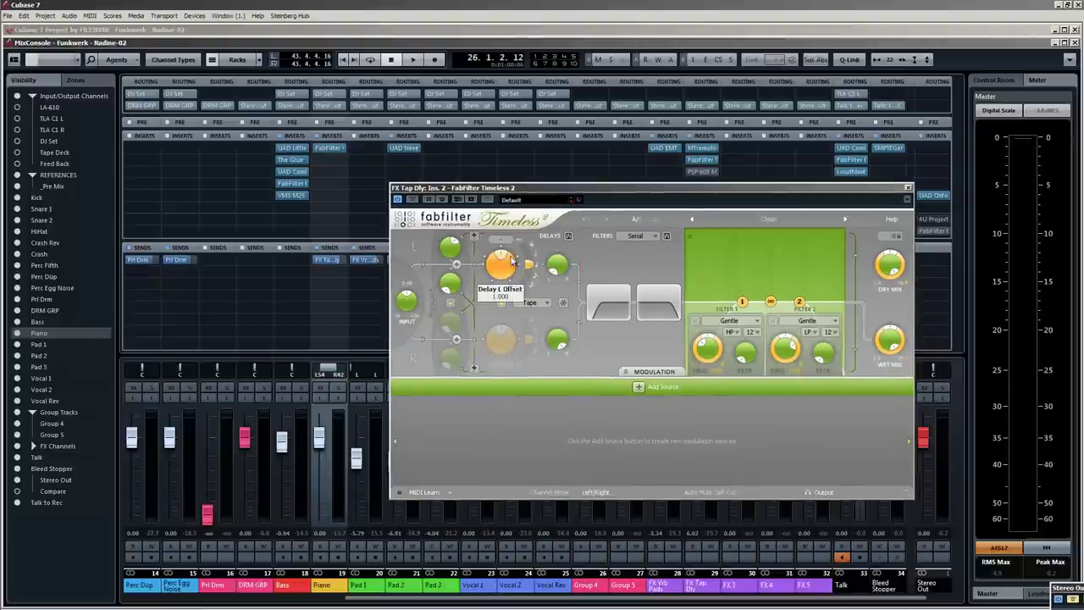
left_click_drag(677, 192, 670, 193)
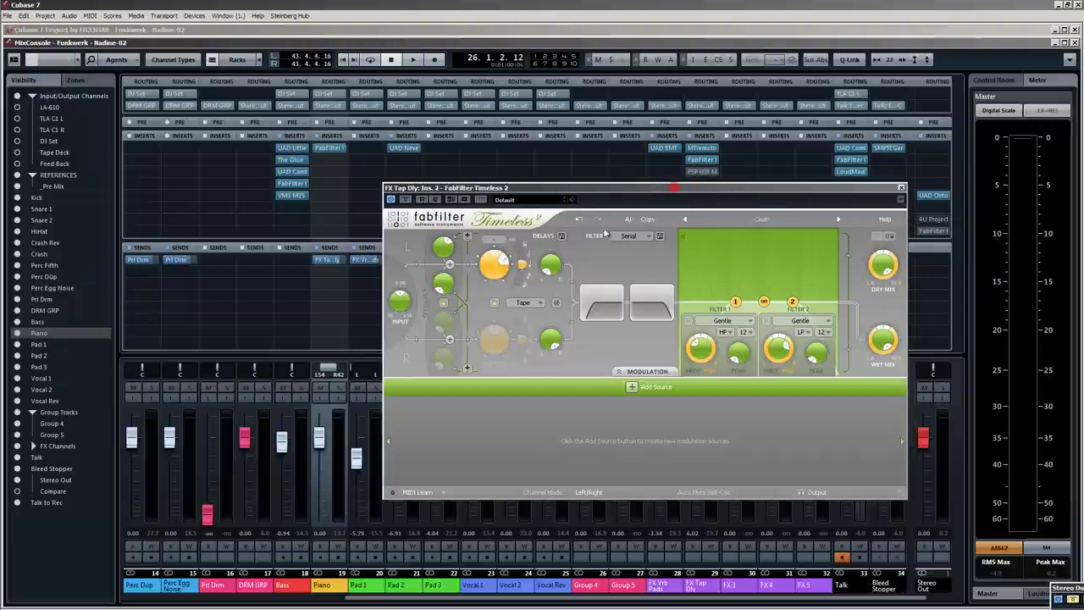
left_click_drag(596, 195, 334, 124)
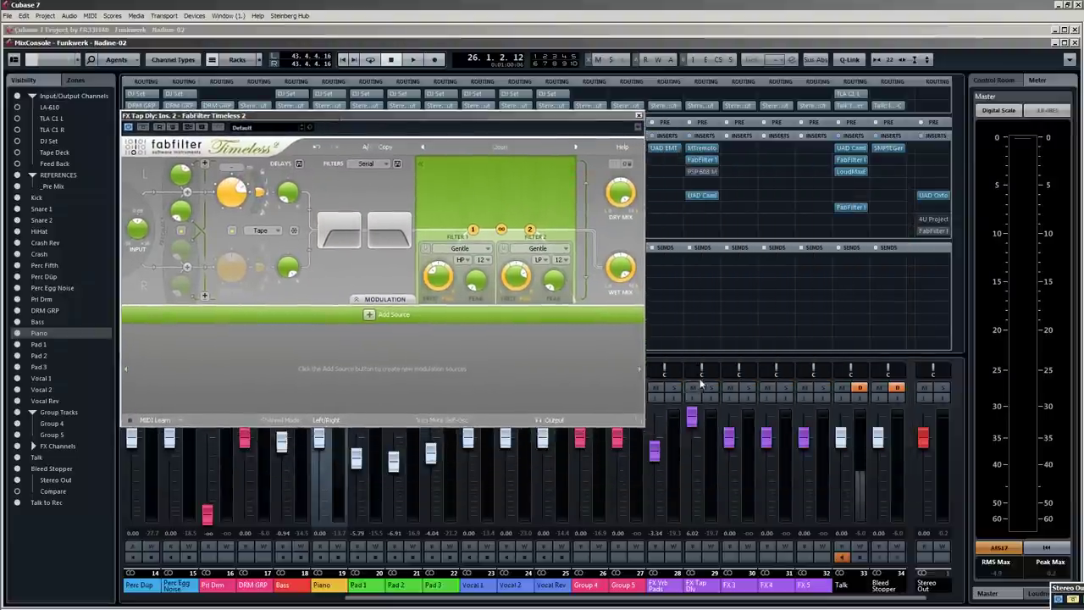
Audition Timeless 2 with the mix and set its dry level to -INF dB.
key("space")
left_click_drag(512, 115, 556, 116)
key("space")
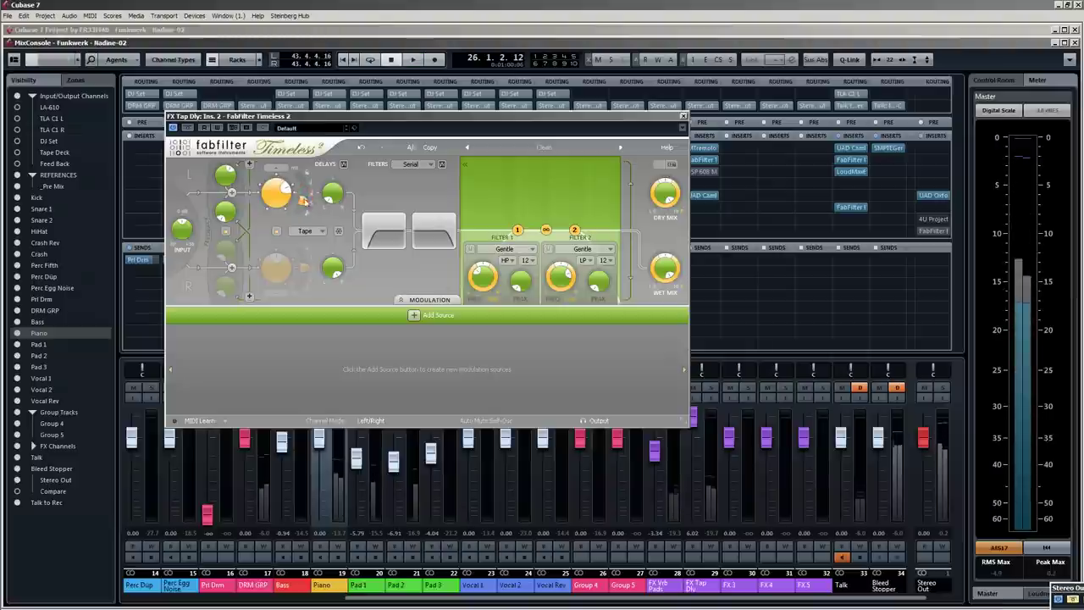
key("space")
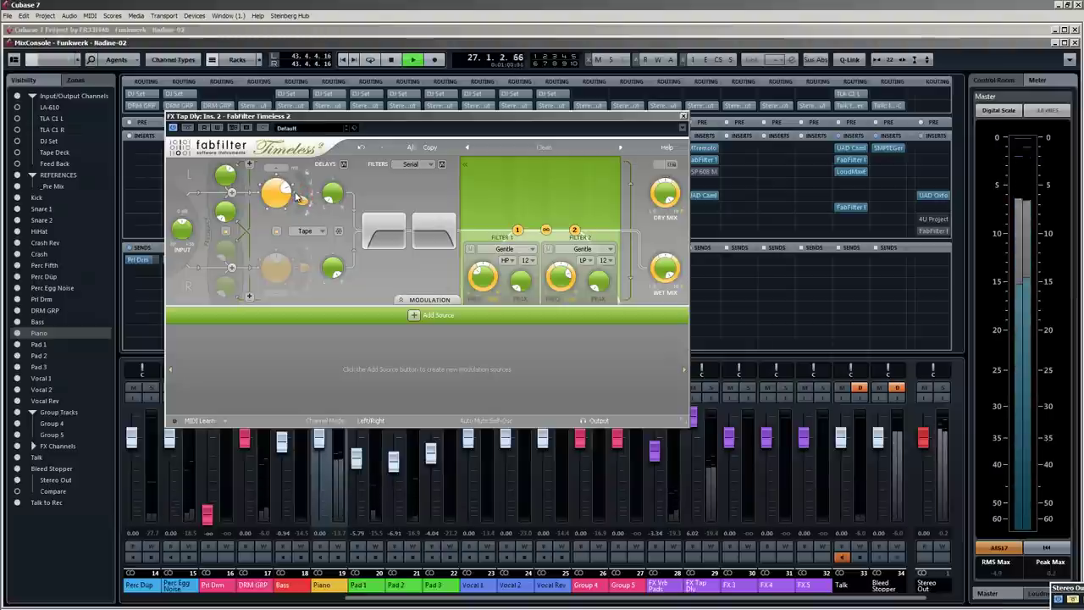
key("space")
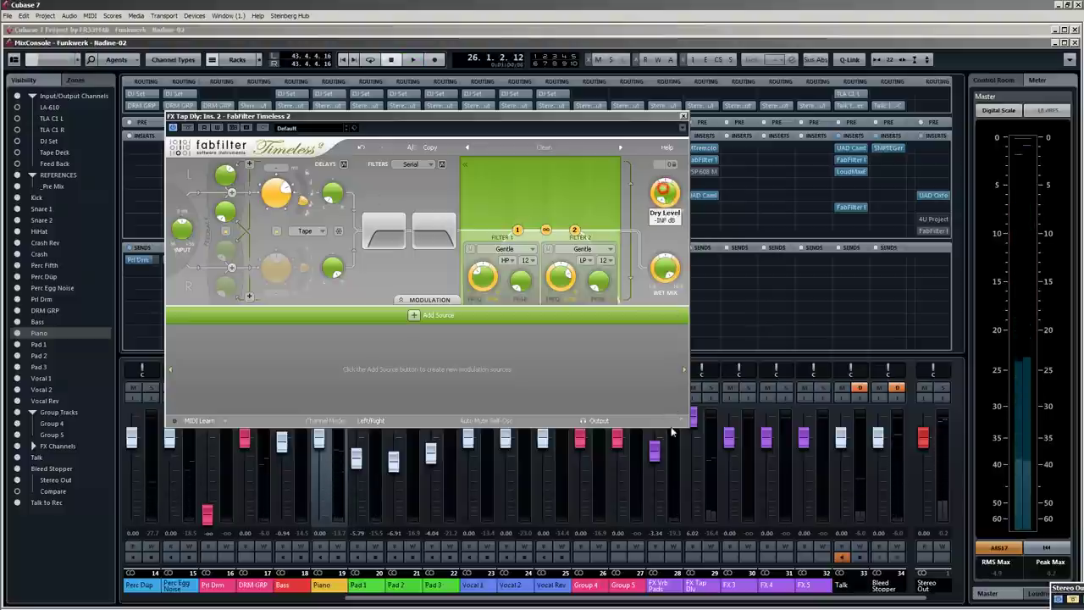
Lower Timeless 2's filter 2 cutoff slightly and bypass the UAD Cambridge on FX Tap Dly.
left_click_drag(585, 116, 540, 66)
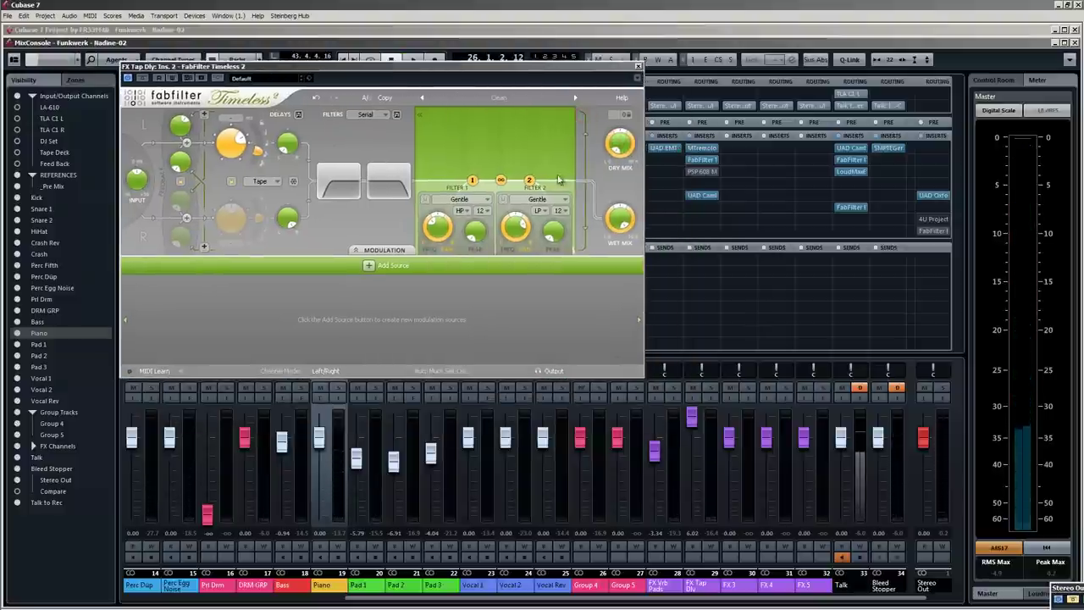
left_click_drag(527, 181, 522, 181)
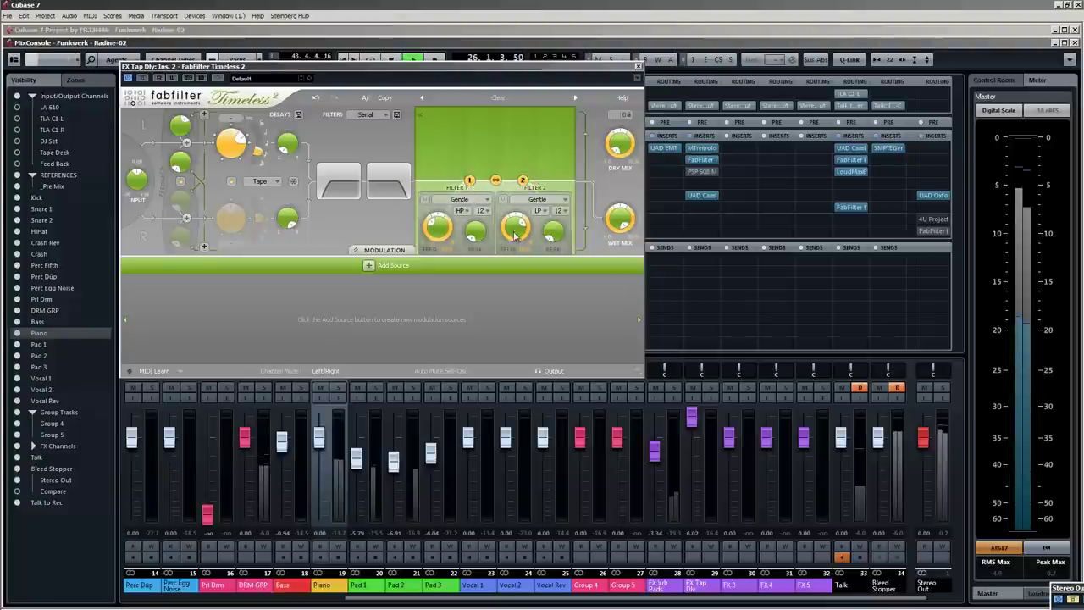
left_click(689, 196)
key("space")
left_click_drag(515, 69, 509, 99)
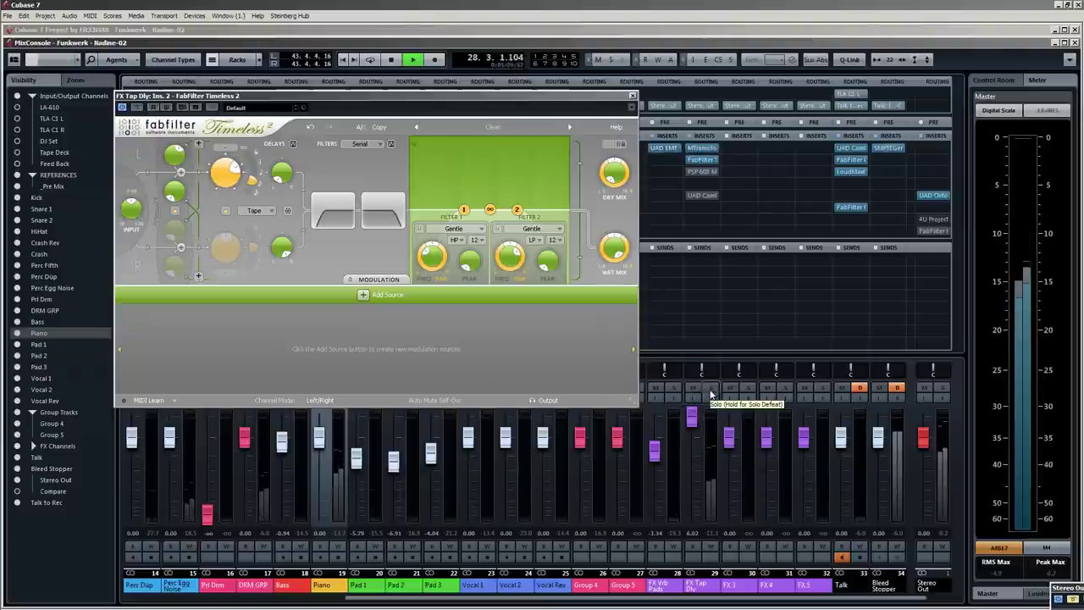
Fine-tune Timeless 2's left delay offset to about 1.508 and audition the repeats.
scroll(234, 173, "up", 2)
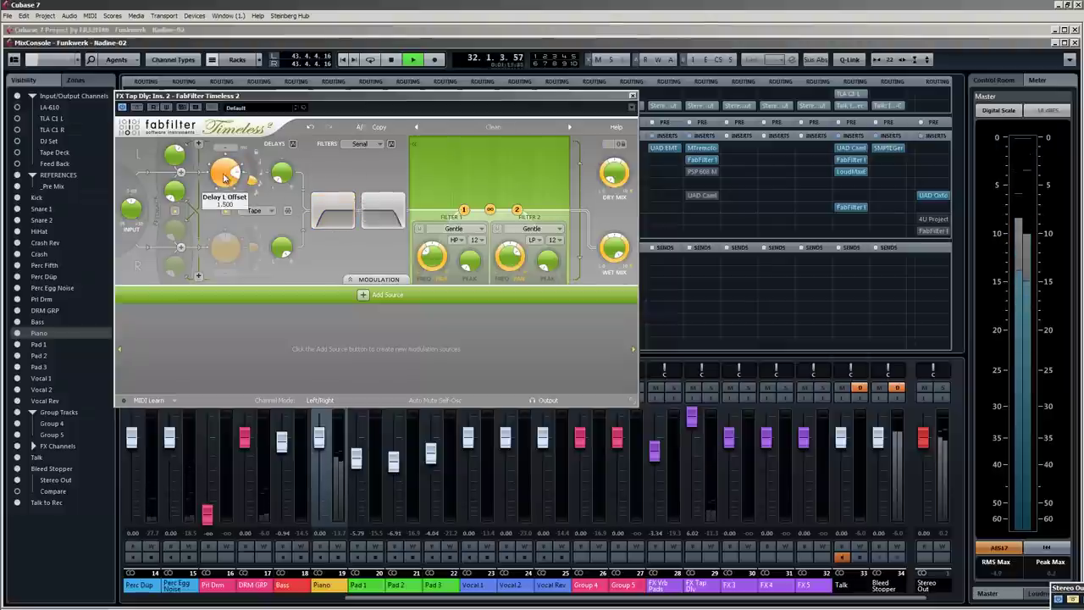
key("space")
left_click_drag(221, 190, 222, 175)
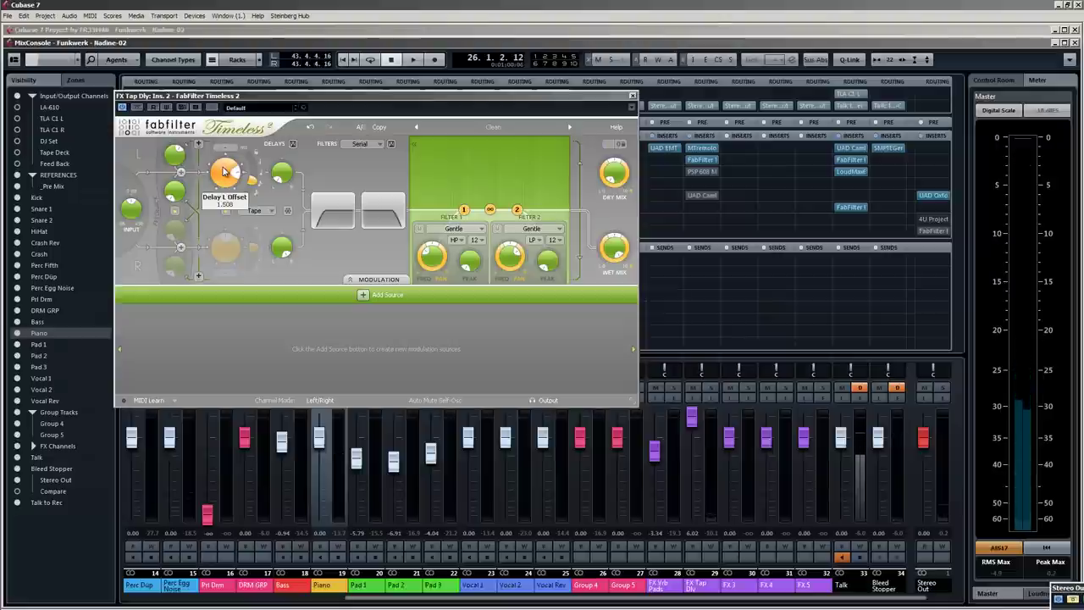
key("space")
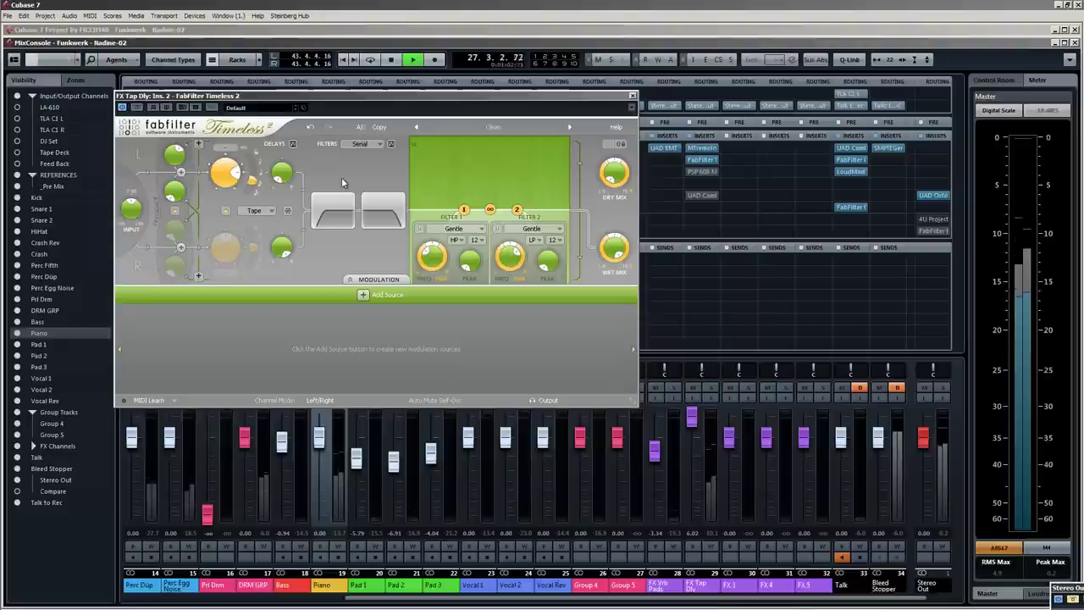
Close Timeless 2, open FX Tap Dly's MTremolo and raise its depth during playback.
left_click(632, 96)
key("space")
left_click(702, 148)
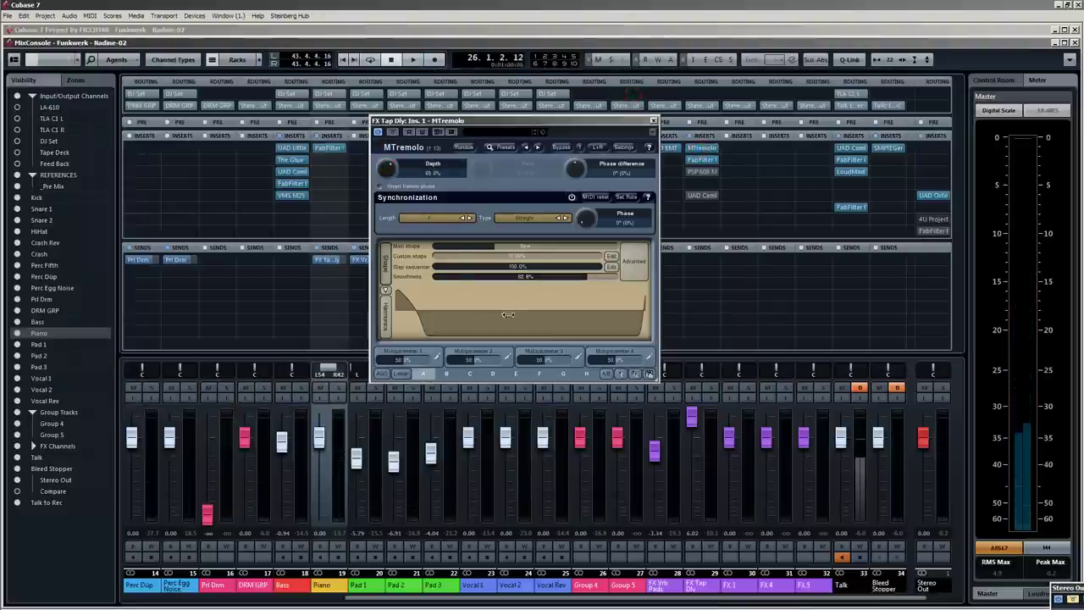
left_click_drag(542, 127, 514, 103)
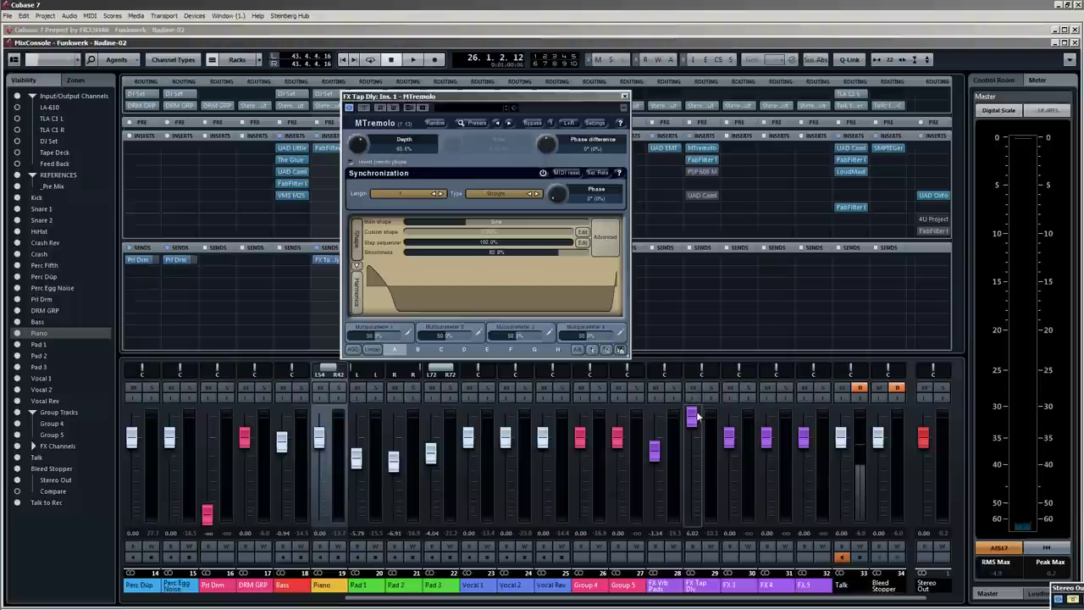
key("space")
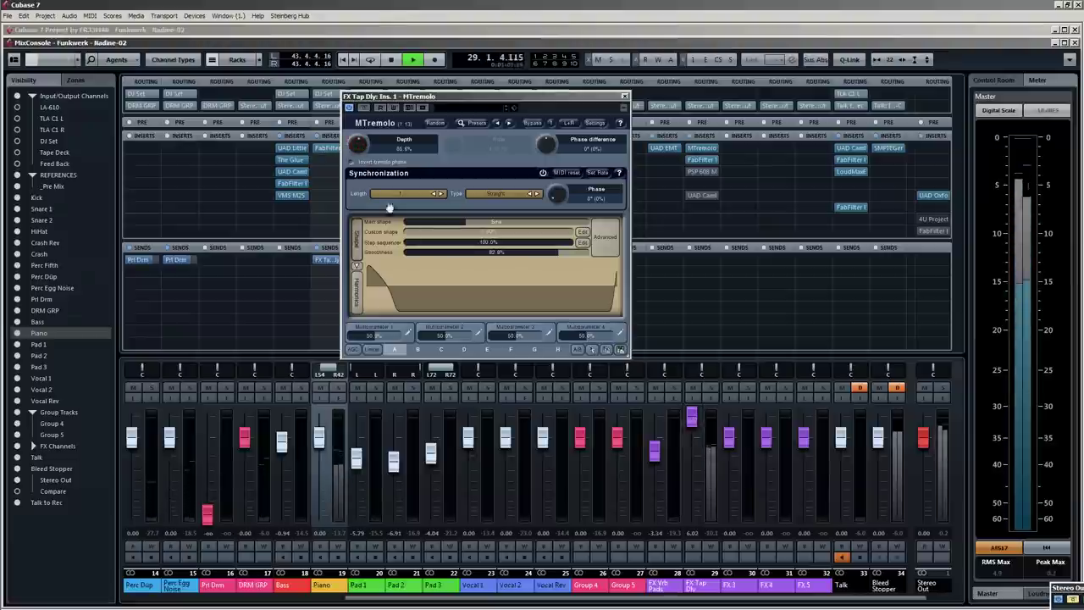
Lower the FX Tap Dly fader to -7.34 dB in the mix and solo the channel.
left_click_drag(692, 416, 695, 456)
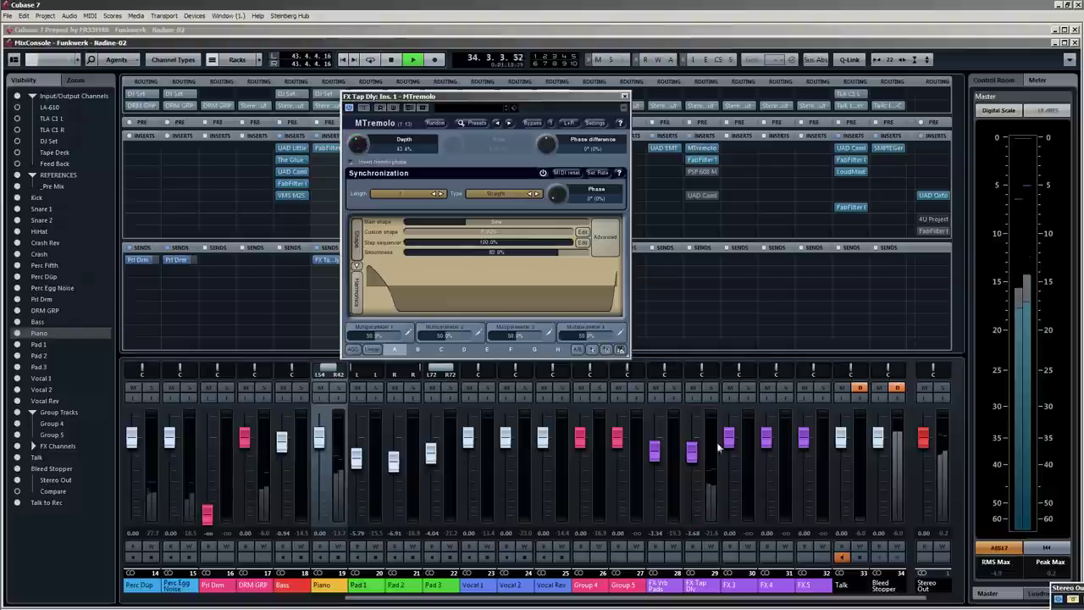
left_click_drag(693, 456, 694, 465)
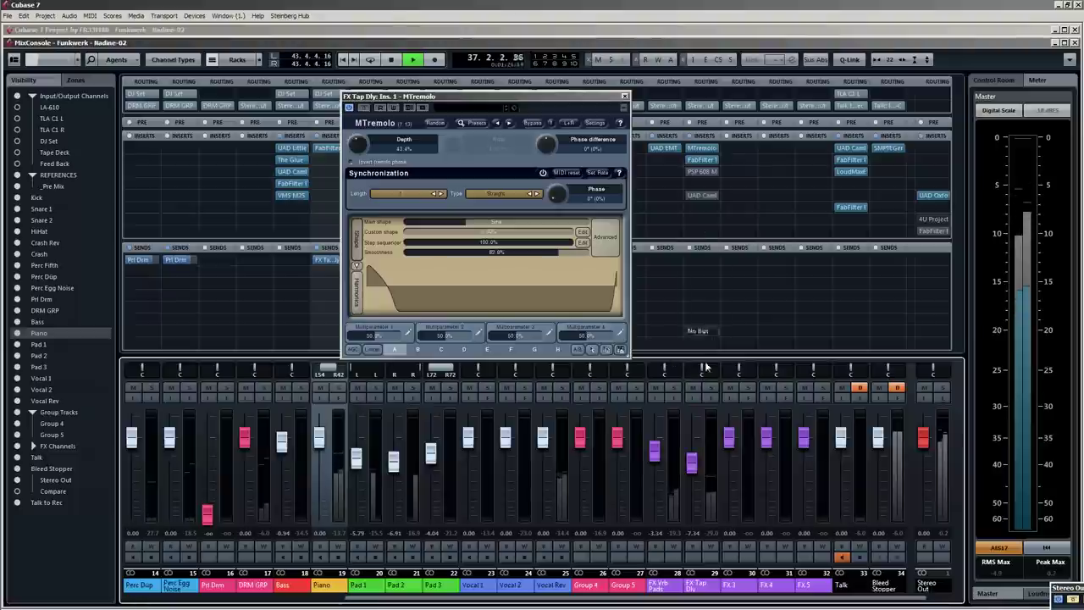
left_click(711, 388)
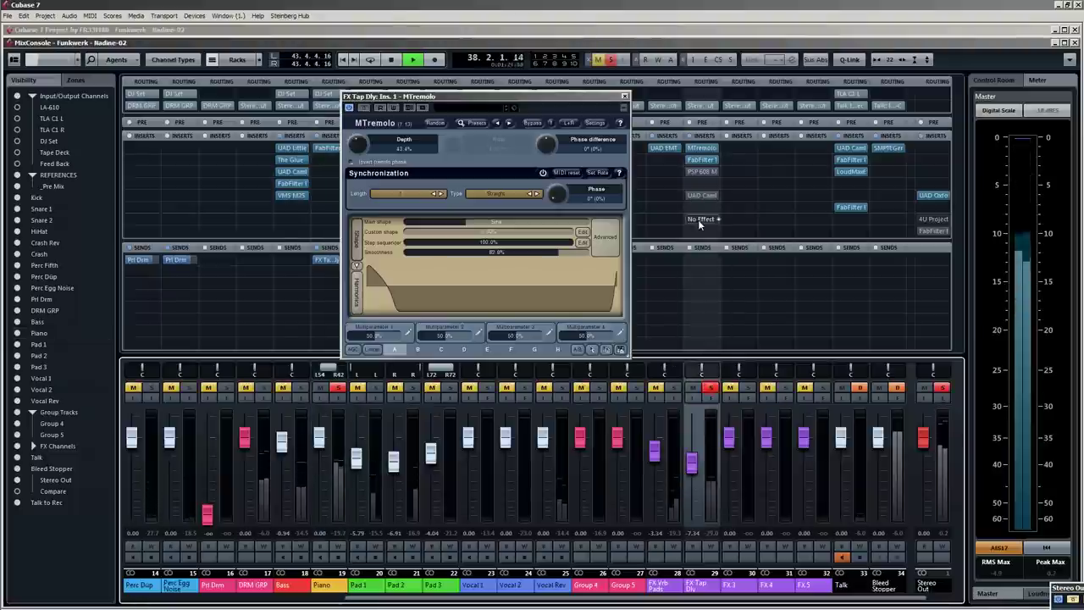
Reactivate and open the UAD Cambridge on FX Tap Dly and set the channel fader to -3.51 dB.
left_click(702, 195)
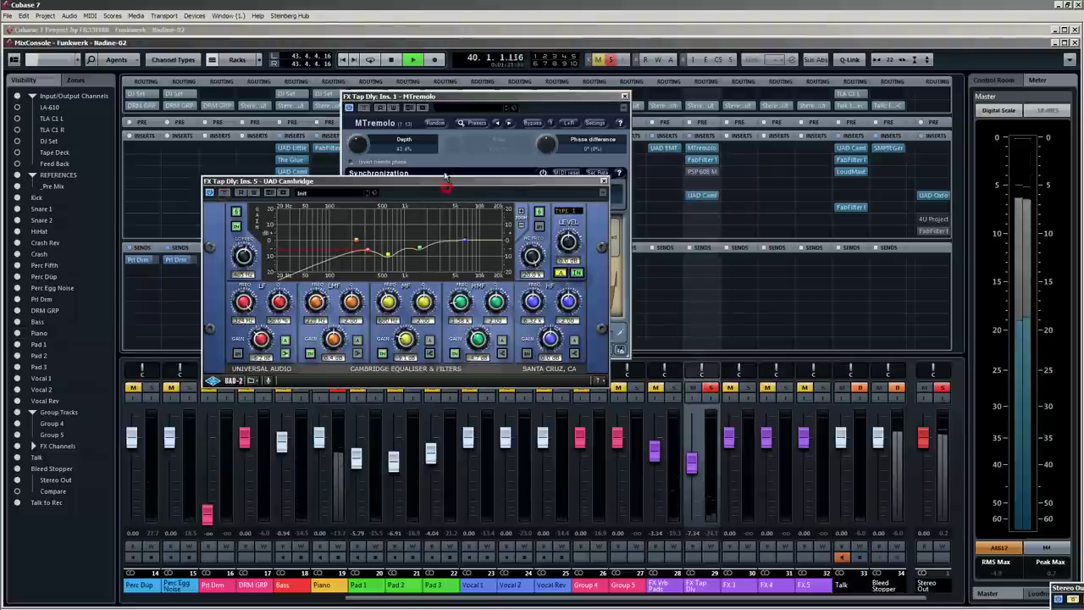
left_click_drag(447, 177, 437, 148)
left_click_drag(693, 461, 693, 429)
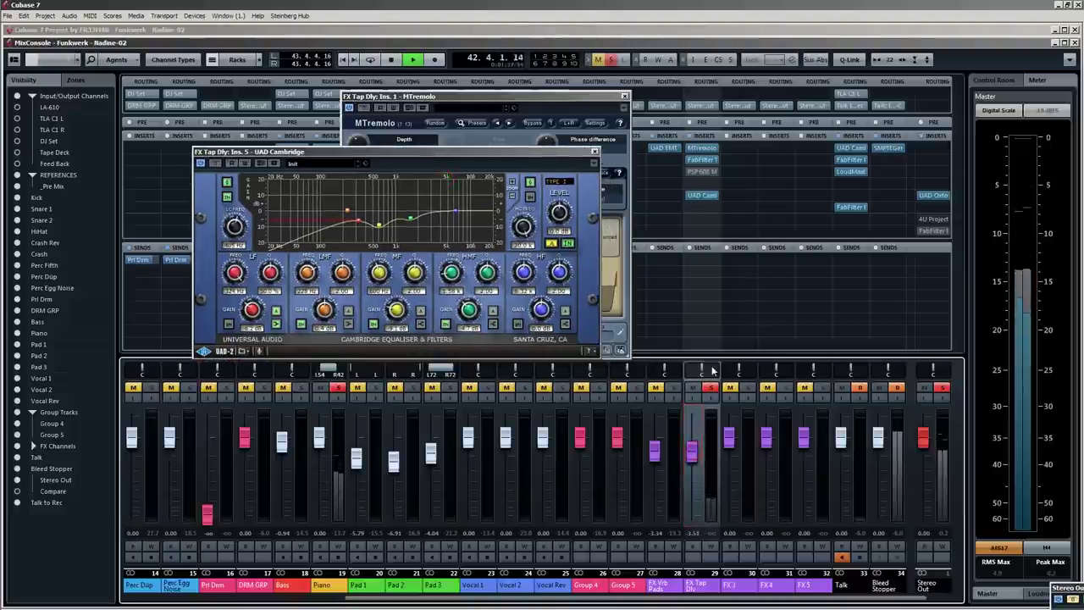
Try panning the FX Tap Dly channel to R46 and audition it with Timeless 2 open.
left_click_drag(701, 370, 711, 370)
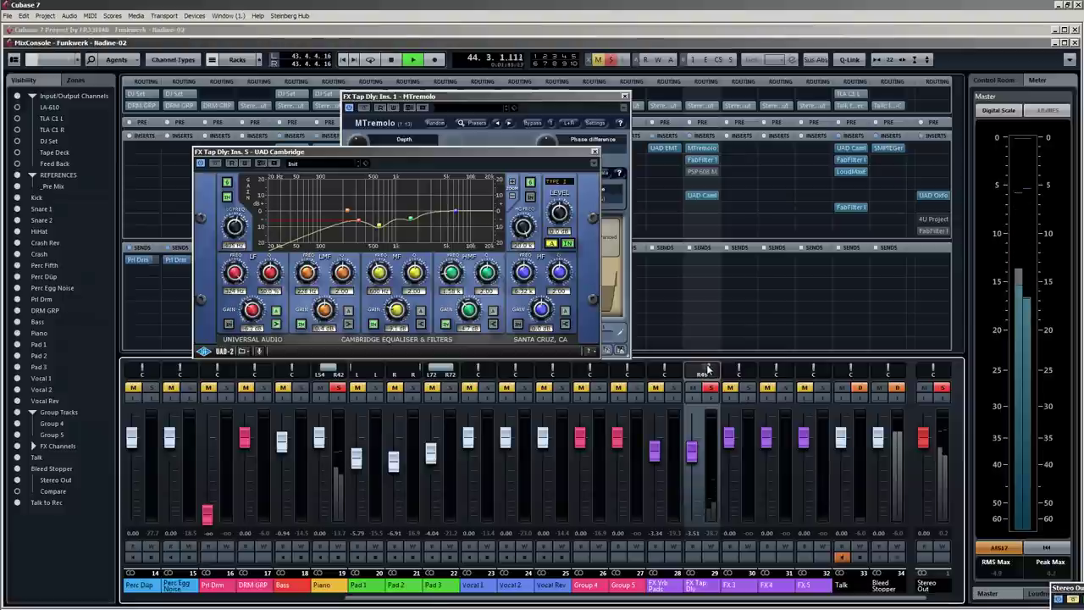
left_click_drag(709, 366, 710, 366)
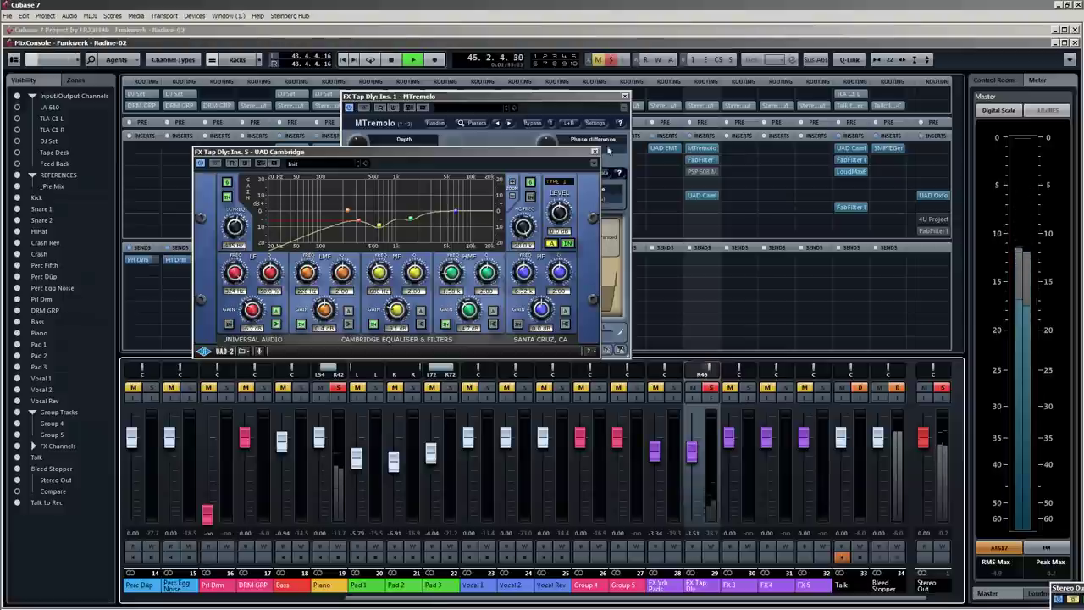
left_click(706, 159)
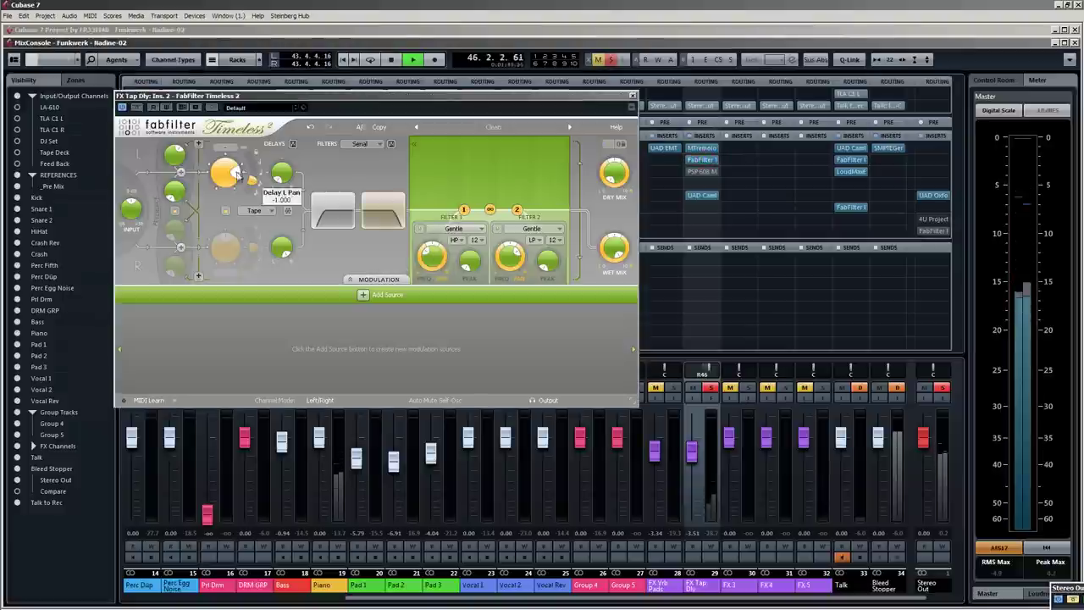
left_click_drag(174, 161, 172, 146)
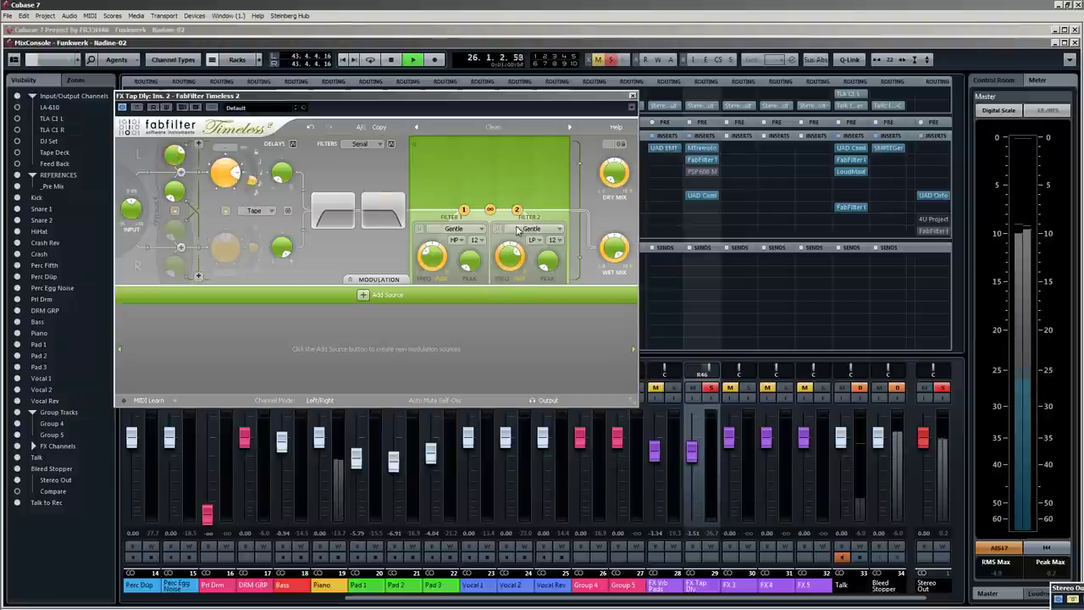
key("space")
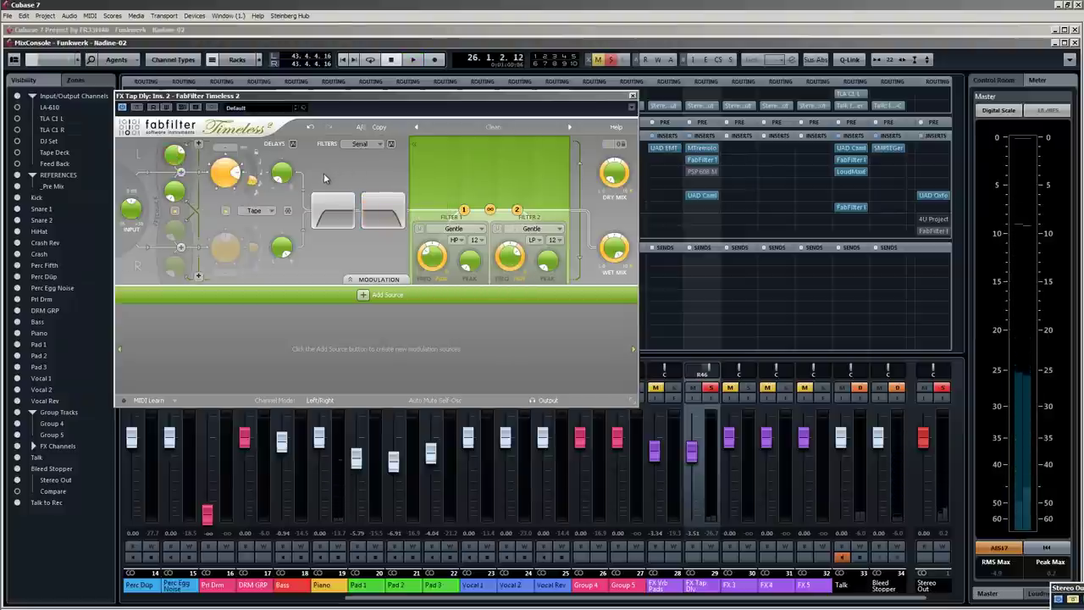
key("space")
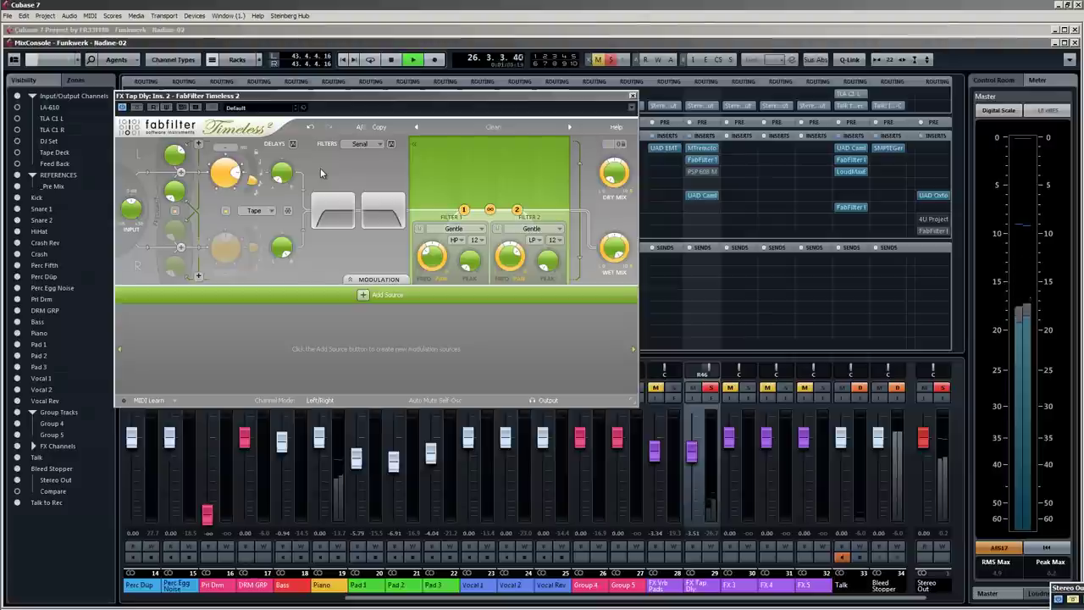
key("space")
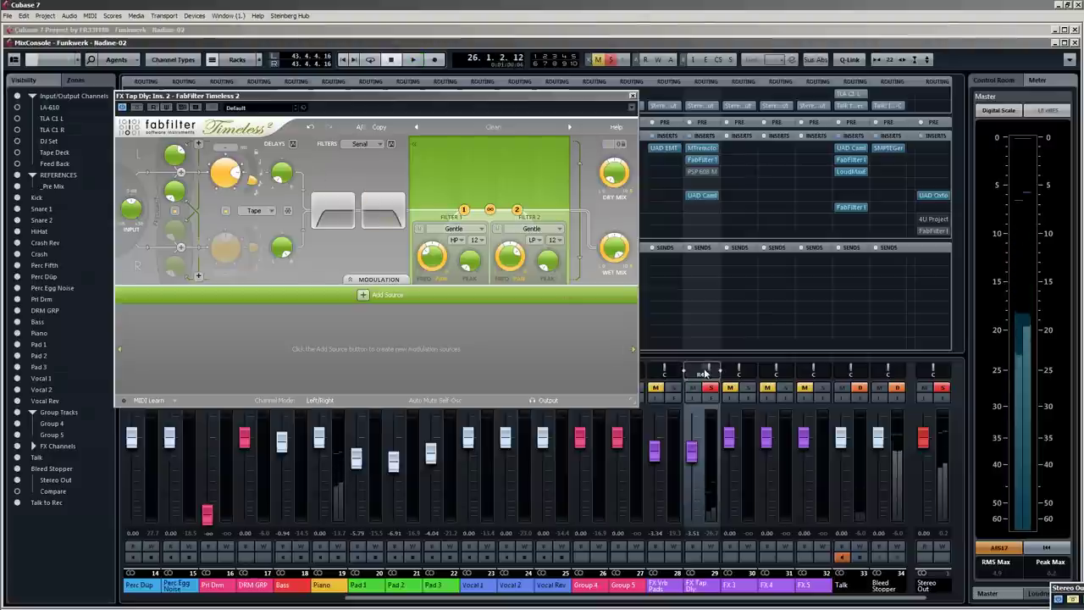
Adjust Timeless 2's left delay pan with the FX Tap Dly channel panned to centre and audition the result.
left_click_drag(288, 172, 288, 125)
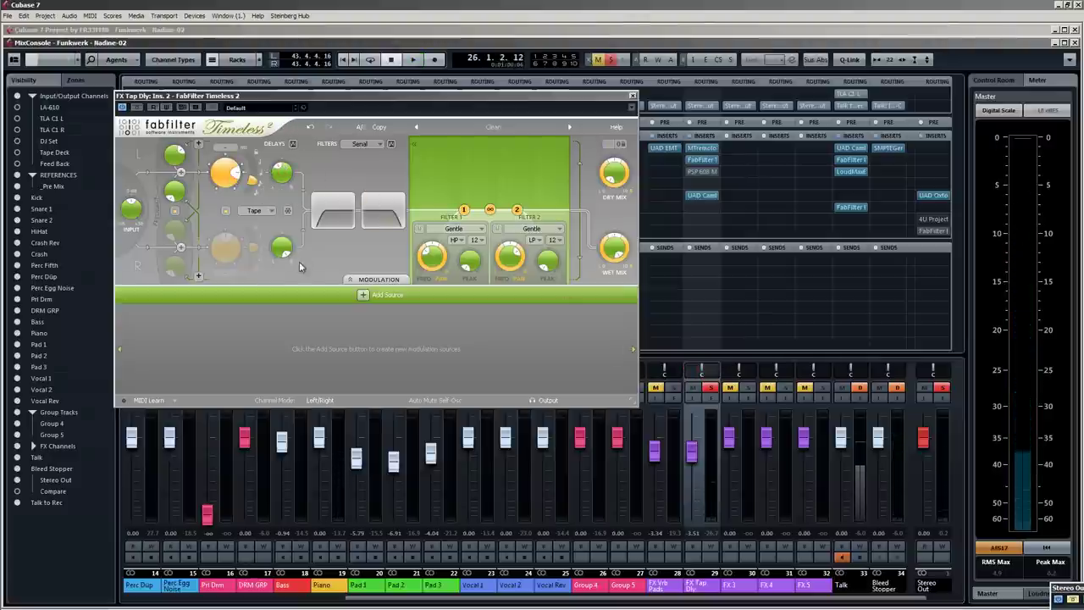
key("space")
key("space")
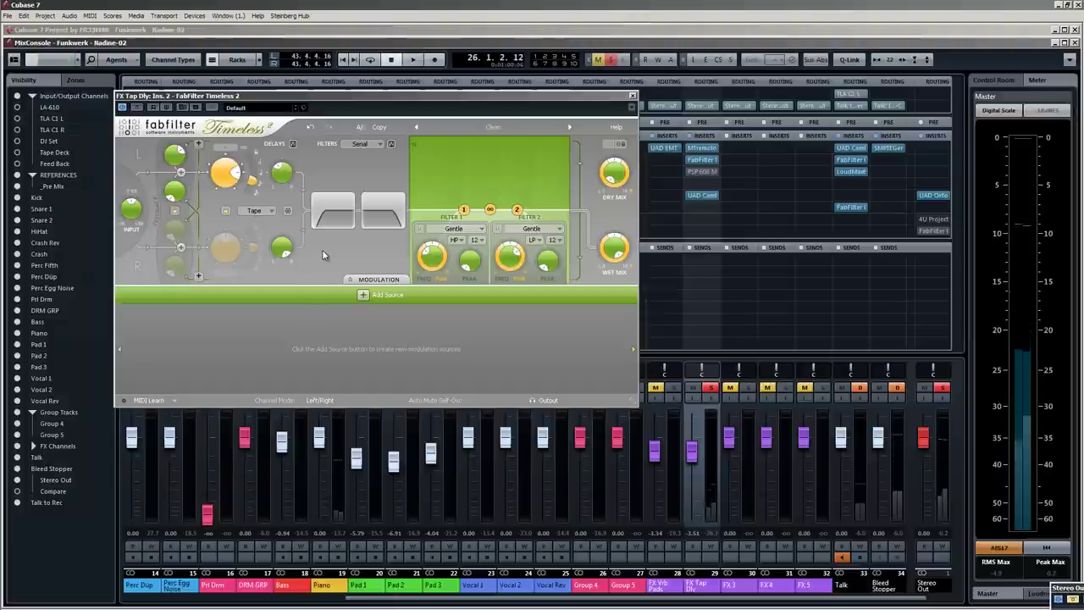
key("space")
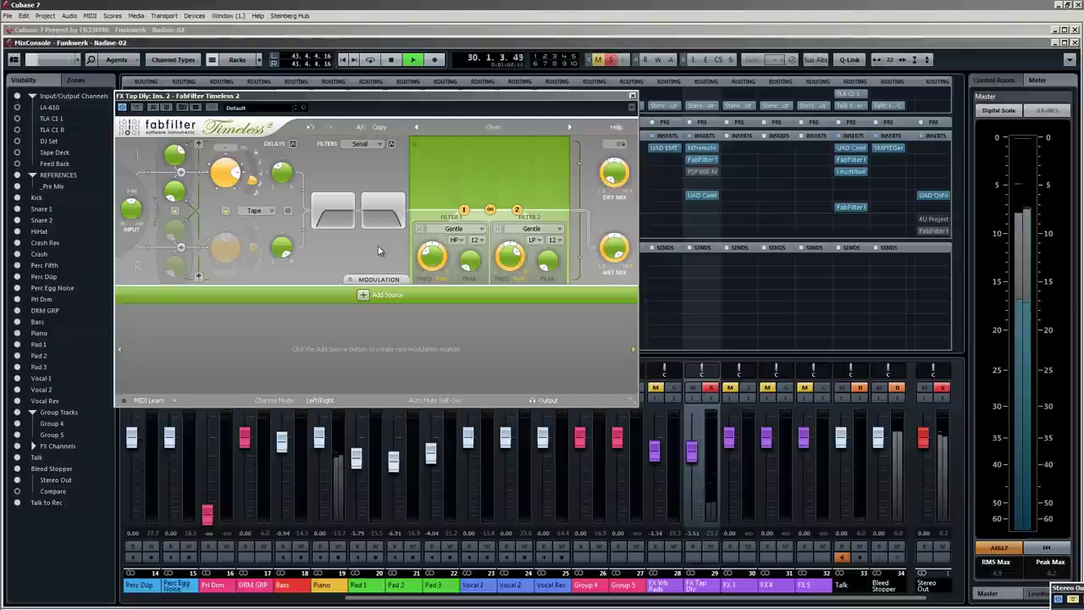
Close the Timeless 2 and UAD Cambridge windows and bring up MTremolo on FX Tap Dly.
left_click(633, 95)
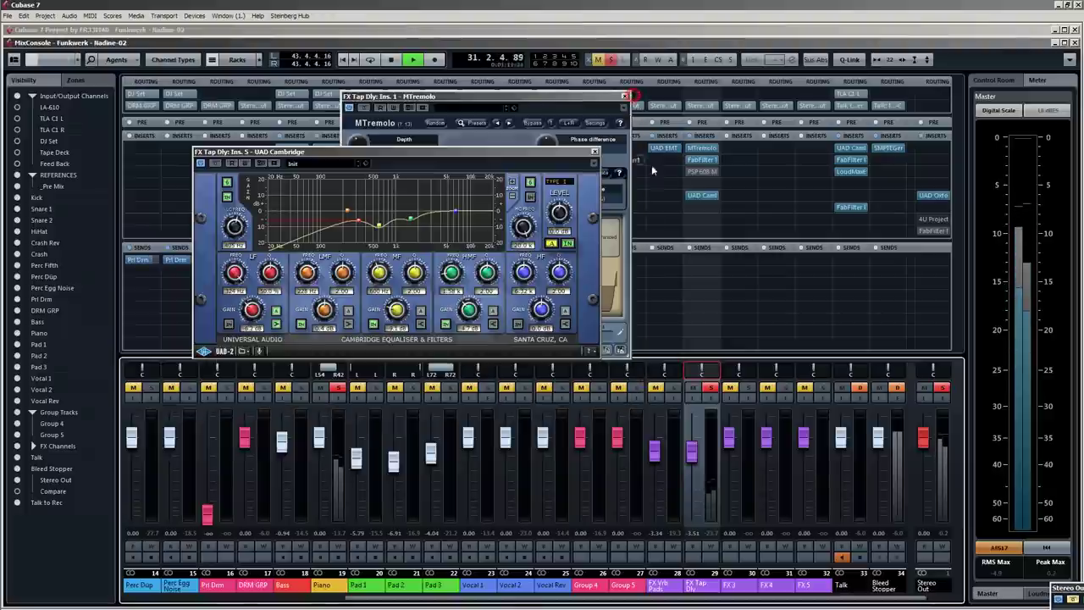
left_click(710, 148)
left_click(595, 152)
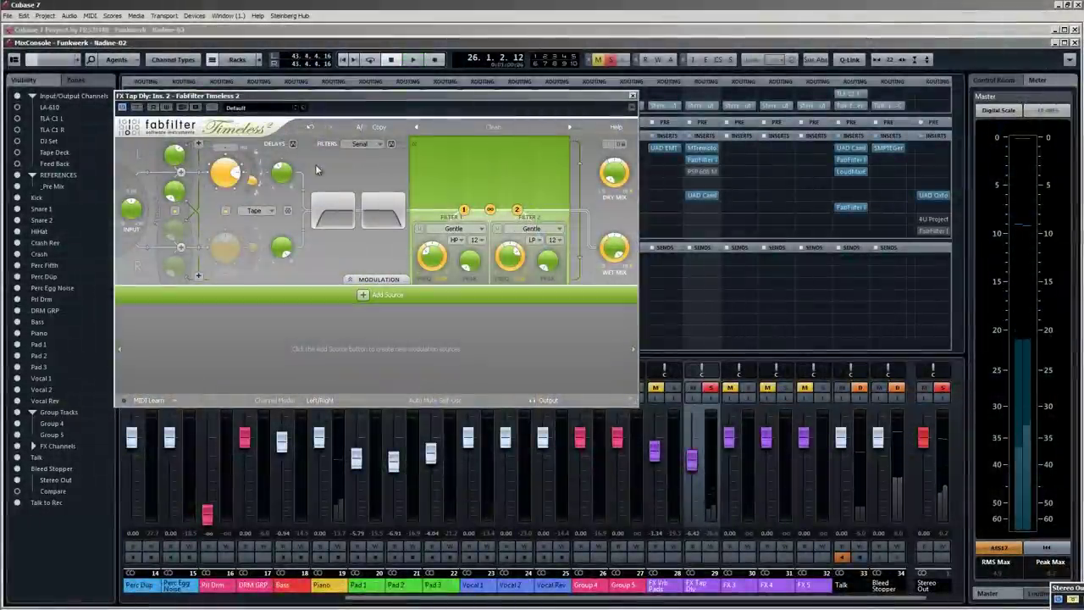
Close the Timeless 2 and MTremolo windows, cue playback around bar 25 near the Piano clip's start, and return to the mixer.
key("F3")
left_click(632, 96)
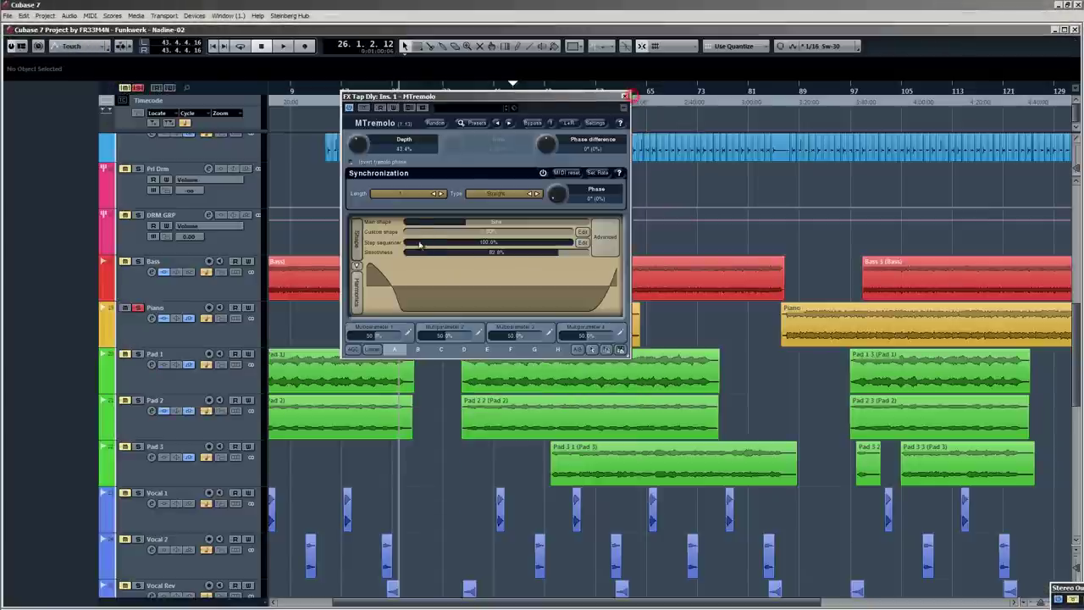
left_click(625, 97)
key("h")
key("h")
key("h")
key("h")
key("h")
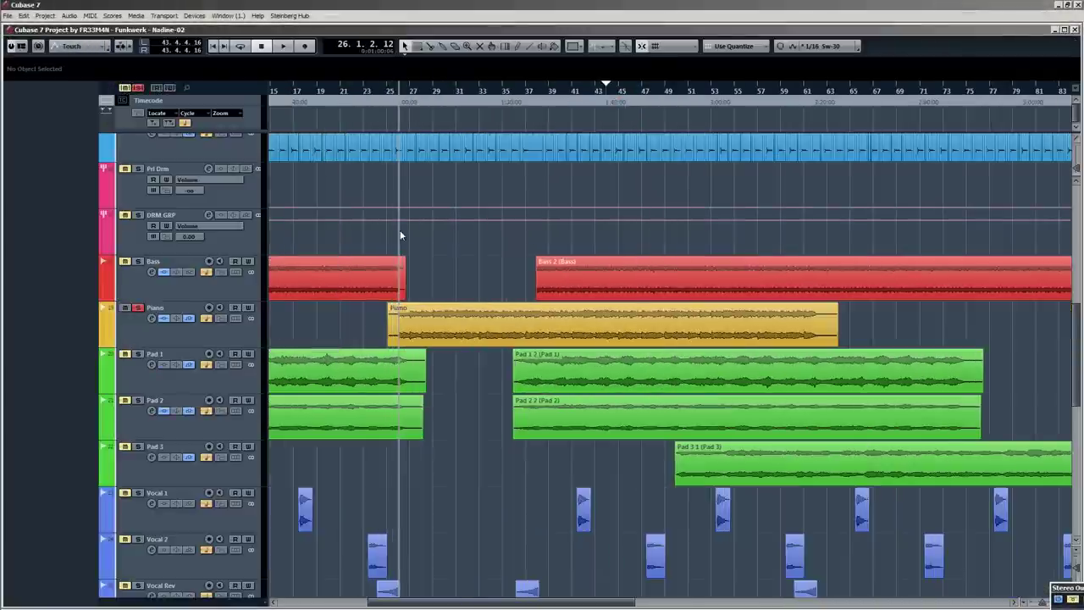
left_click_drag(395, 97, 374, 96)
key("F3")
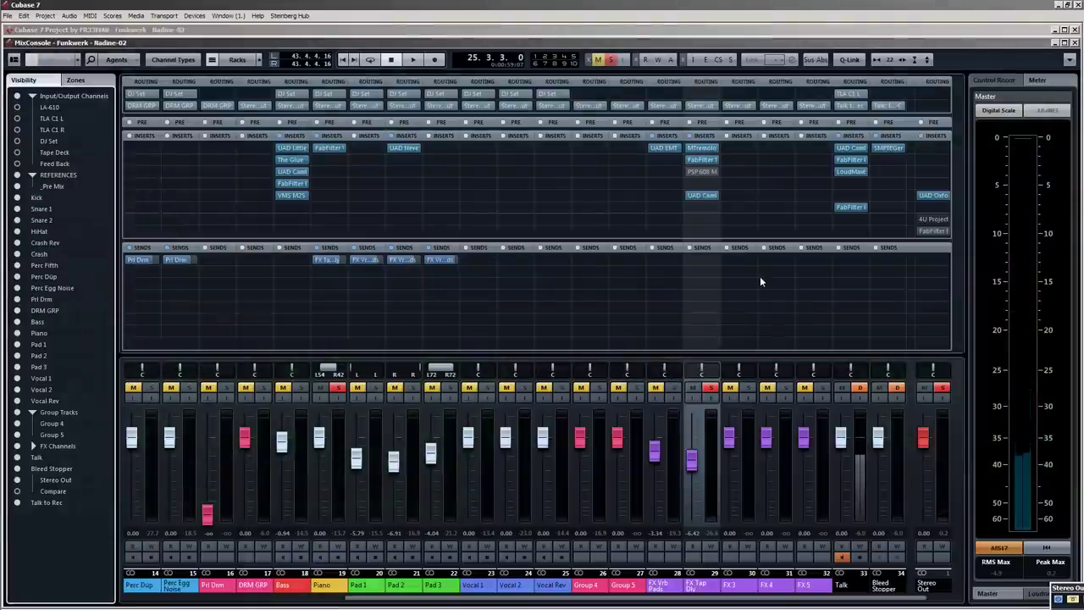
Insert the UAD Roland Dimension D on the fourth insert slot of FX Tap Dly.
key("space")
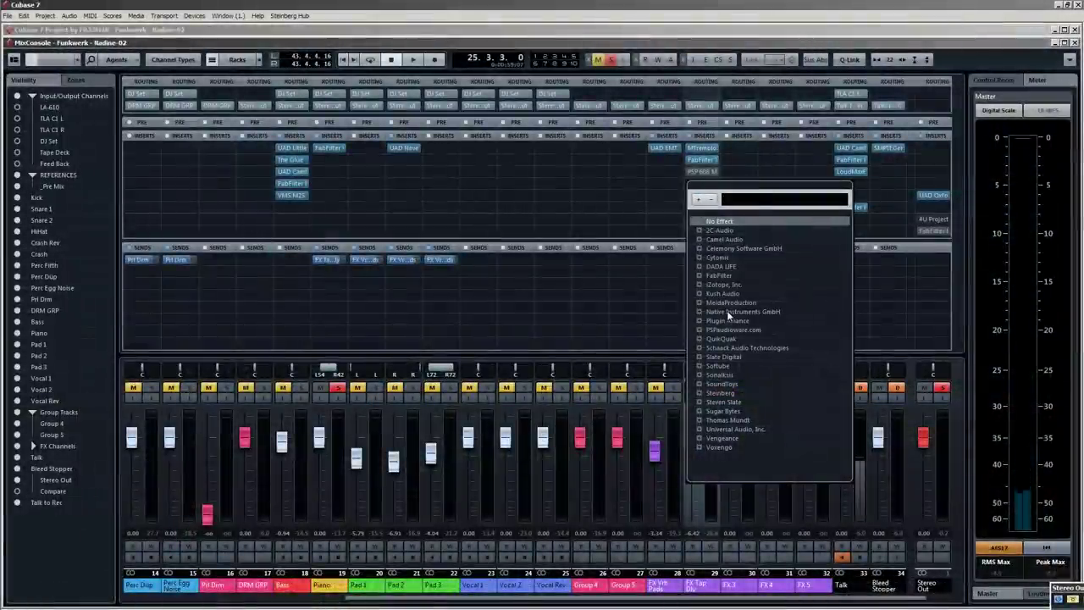
type("dimension")
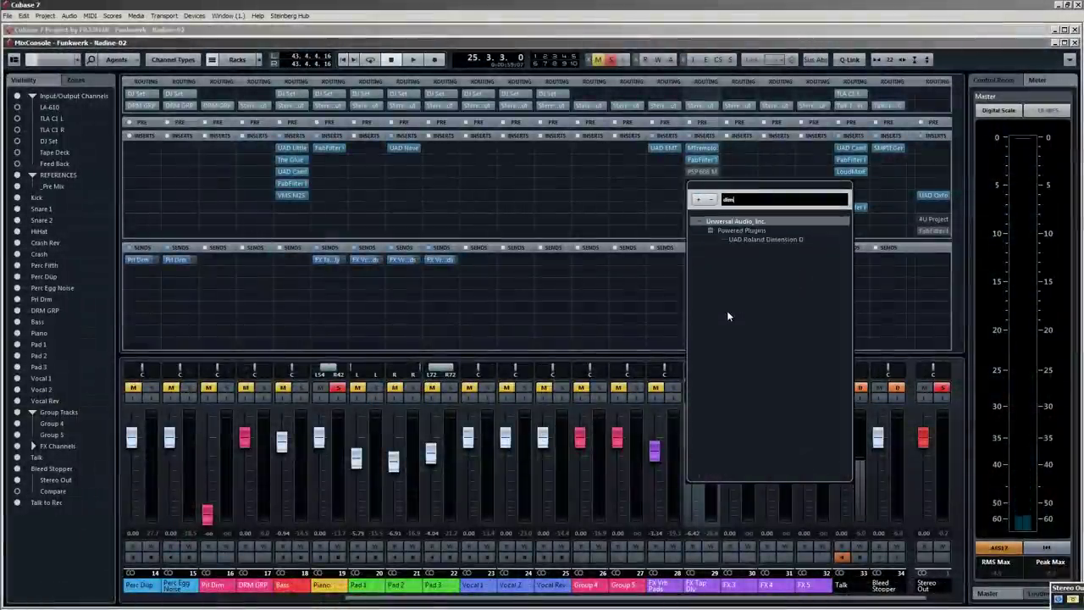
left_click(775, 239)
left_click_drag(679, 213, 413, 181)
Audition dimension modes 4 and 2 on FX Tap Dly during playback and adjust the channel's pan.
key("space")
left_click(389, 224)
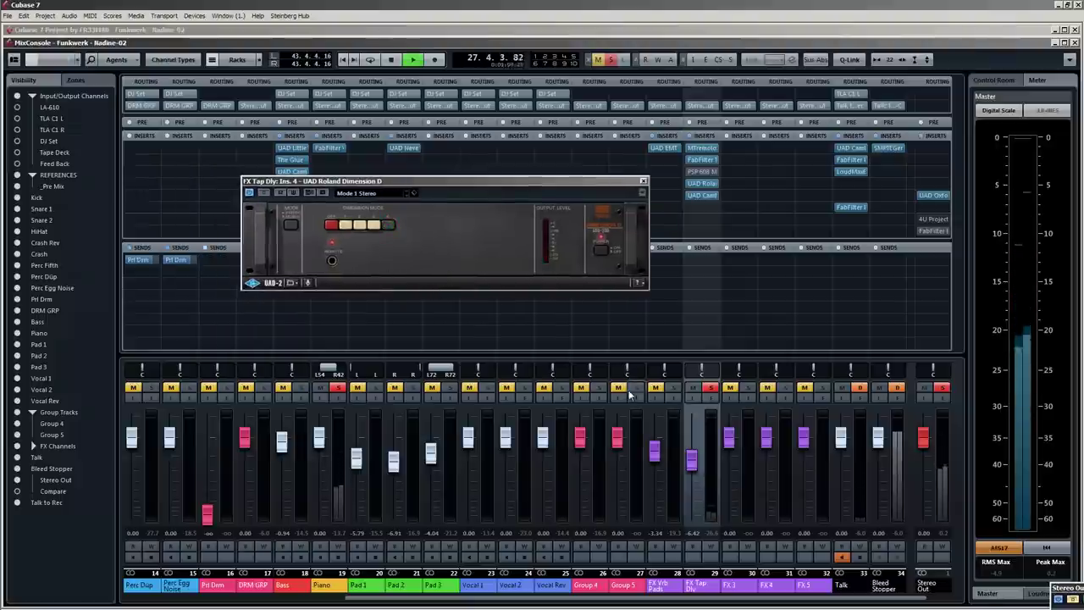
left_click(360, 225)
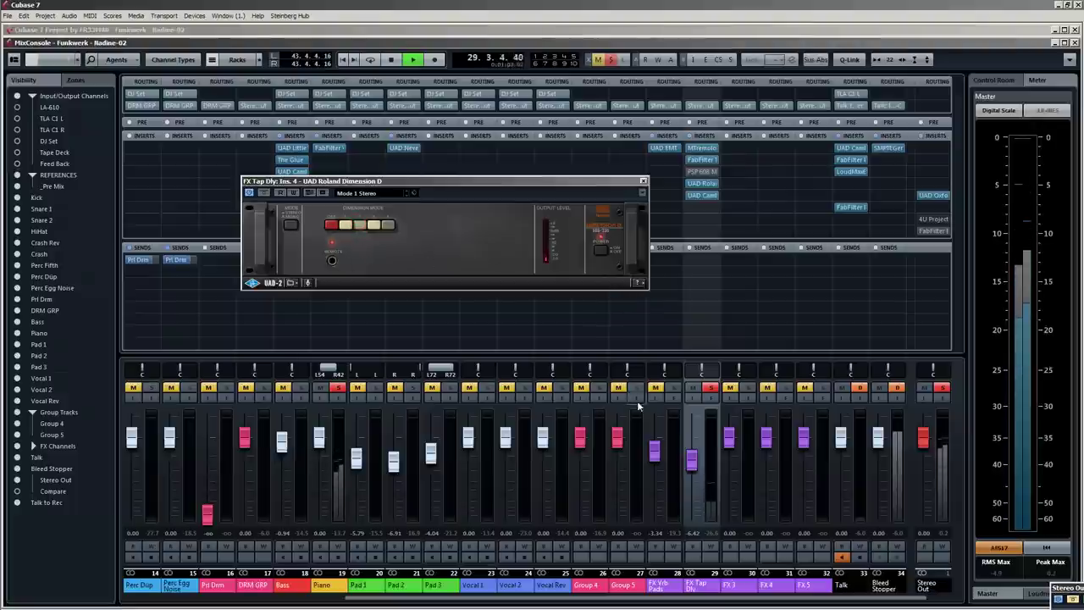
left_click_drag(702, 370, 708, 371)
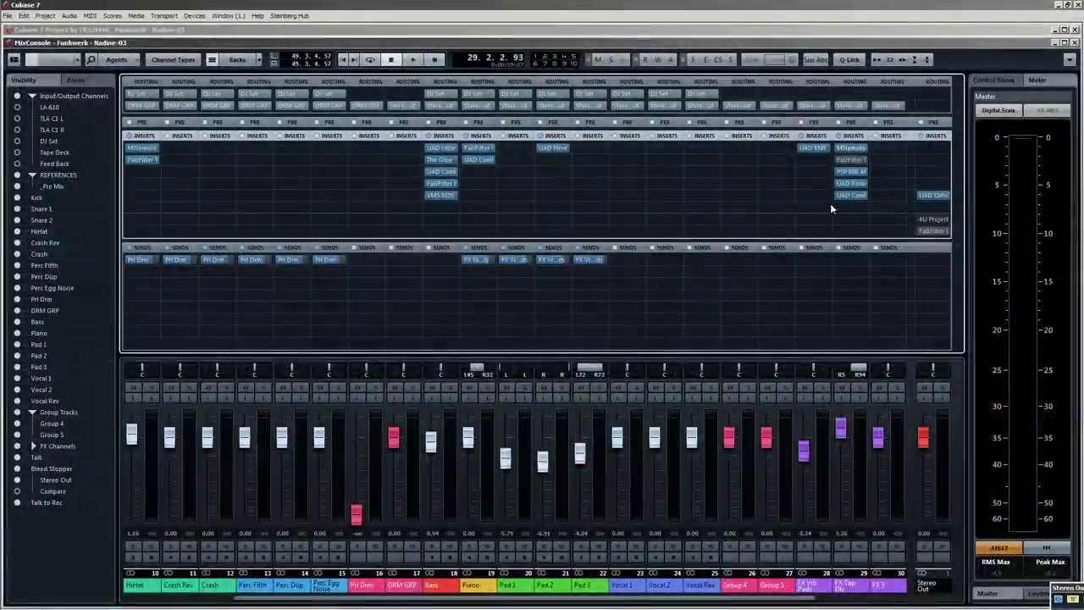
Clear all inserts from the FX Tap Dly channel and rename it "FX ER Vrb".
left_click_drag(852, 198, 949, 57)
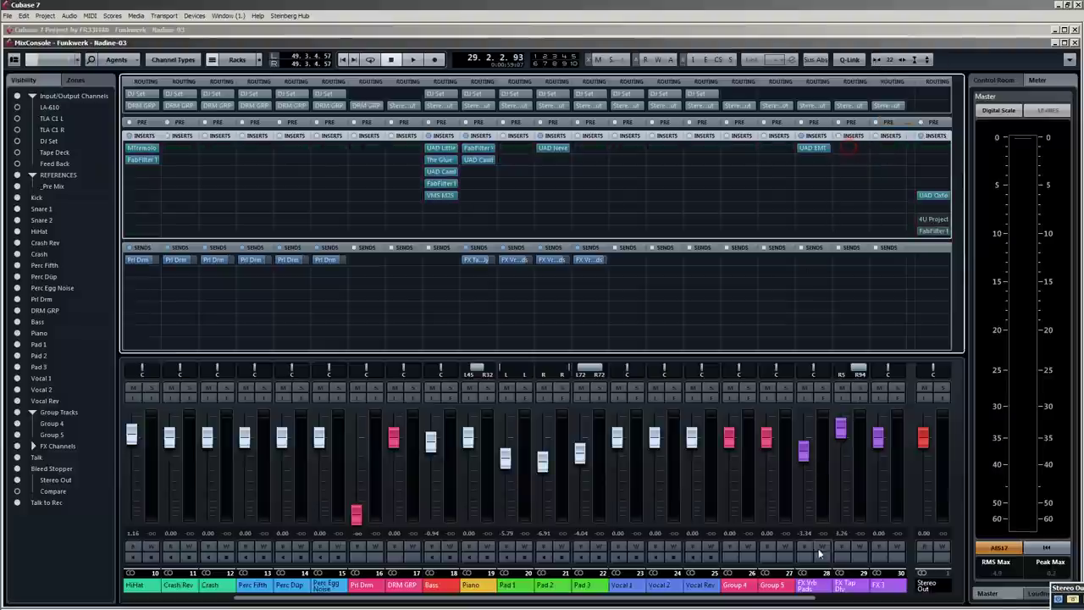
left_click(851, 586)
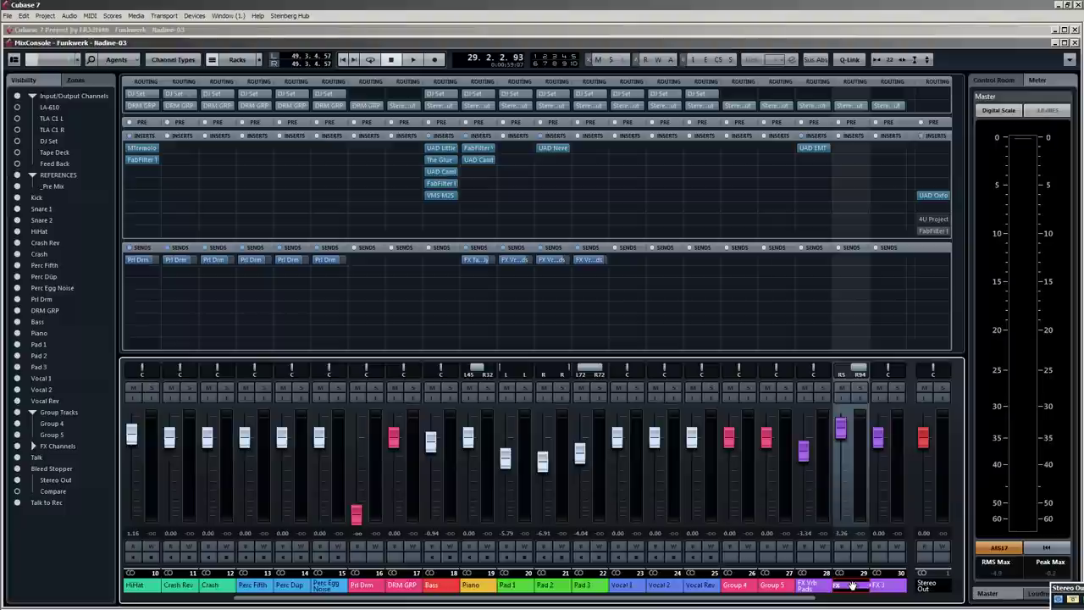
key("Return")
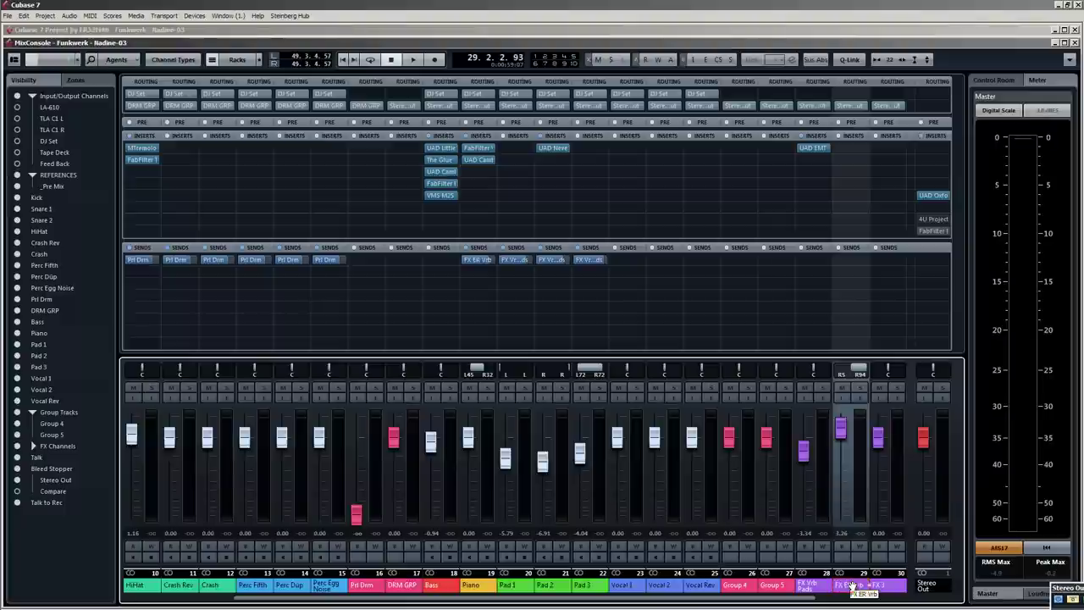
Insert 2C-Aether as the first insert on FX ER Vrb and disable its late reverb section, keeping early reflections only.
left_click(862, 148)
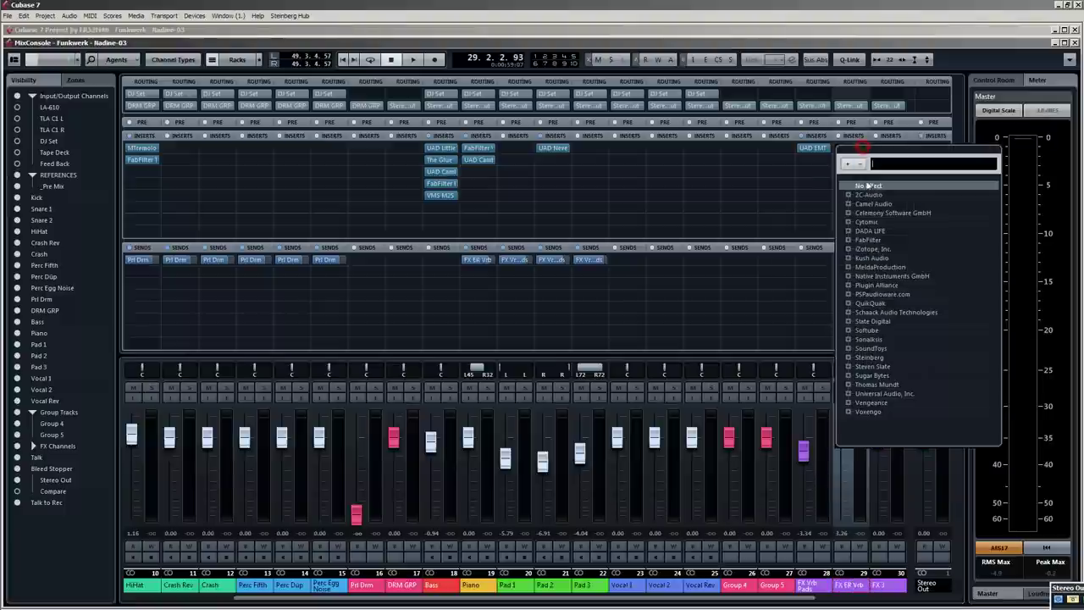
left_click(868, 196)
left_click(881, 204)
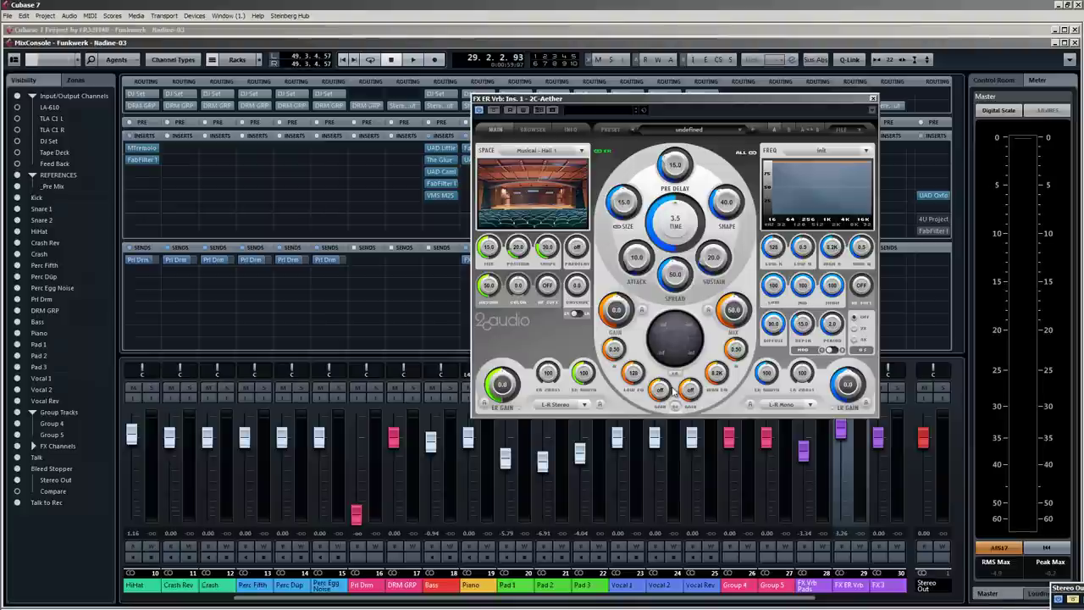
left_click(834, 408)
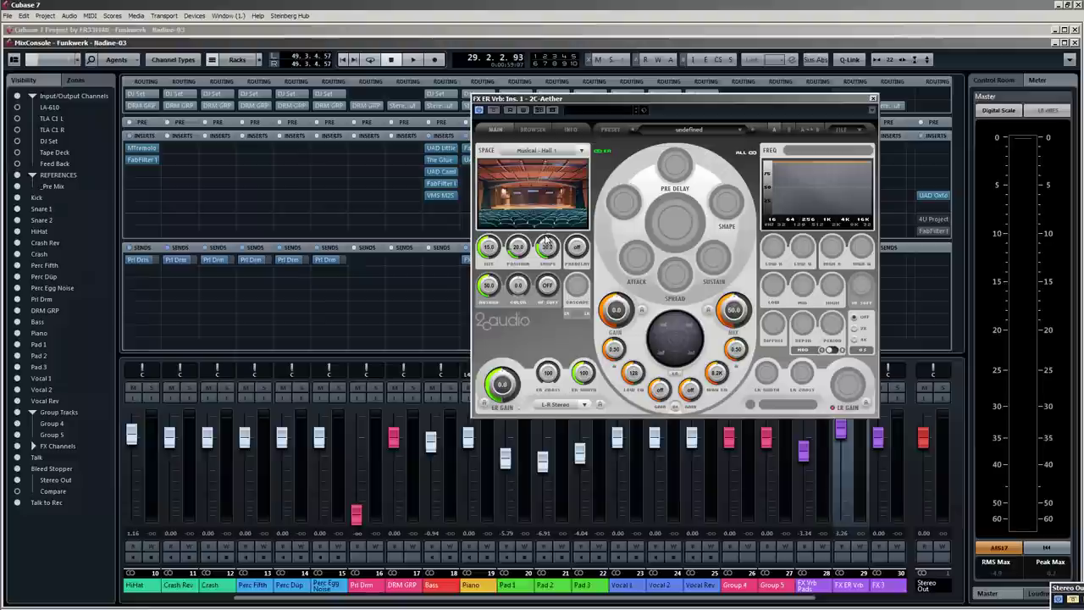
left_click_drag(729, 104, 568, 120)
Reset the FX ER Vrb channel's panning to centre and its fader to 0.00.
right_click(860, 364)
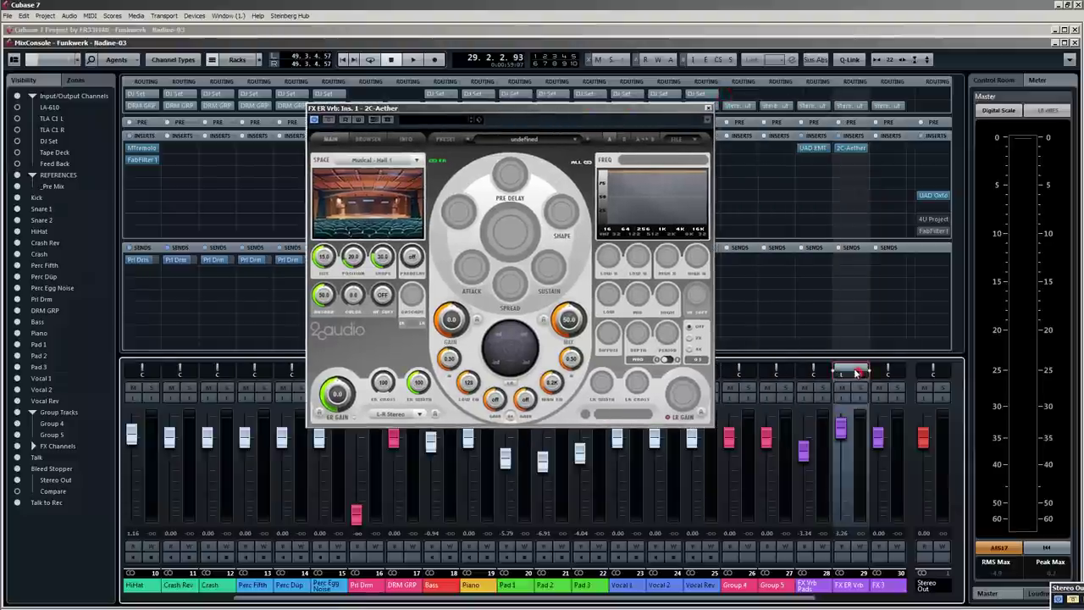
left_click(866, 377)
right_click(862, 373)
left_click(890, 373)
left_click(833, 434, "ctrl")
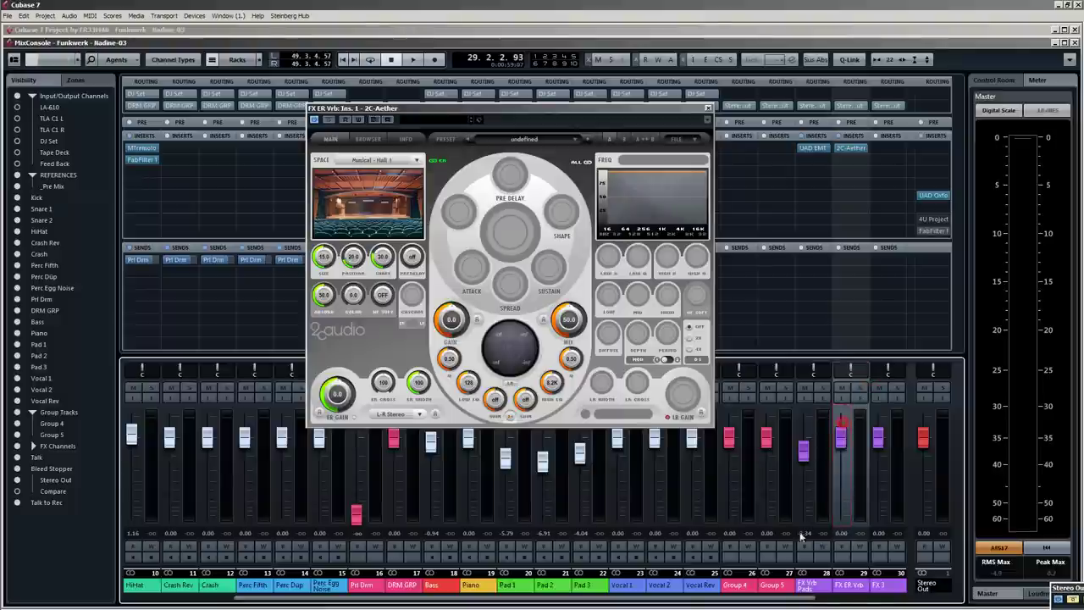
Select the channels Kick through Perc Egg Noise and add an active FX ER Vrb send in the second slot of each.
left_click_drag(767, 600, 328, 581)
left_click_drag(618, 108, 758, 109)
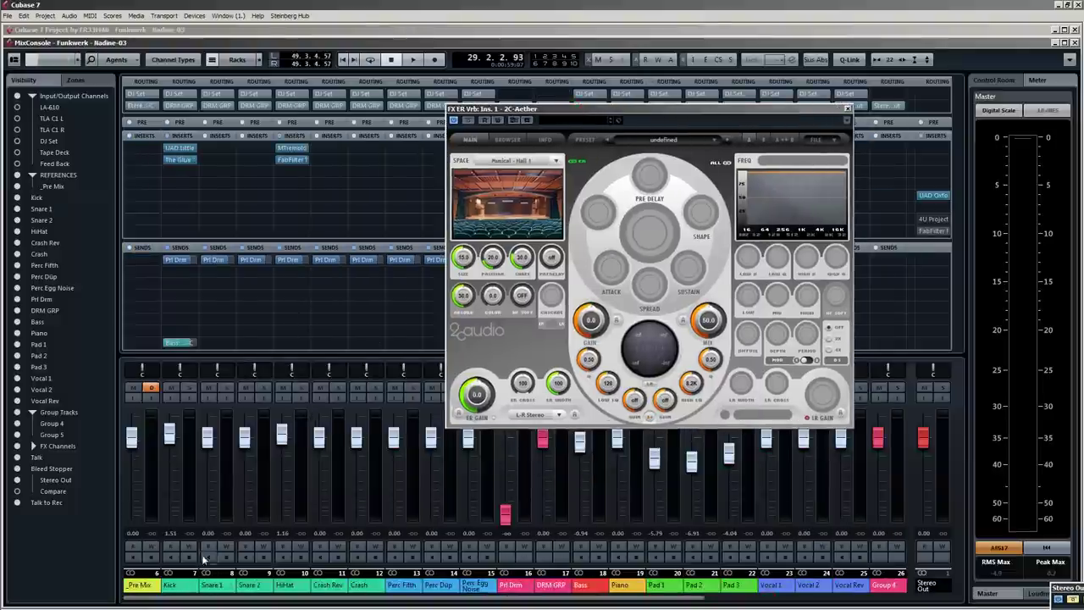
left_click(181, 579)
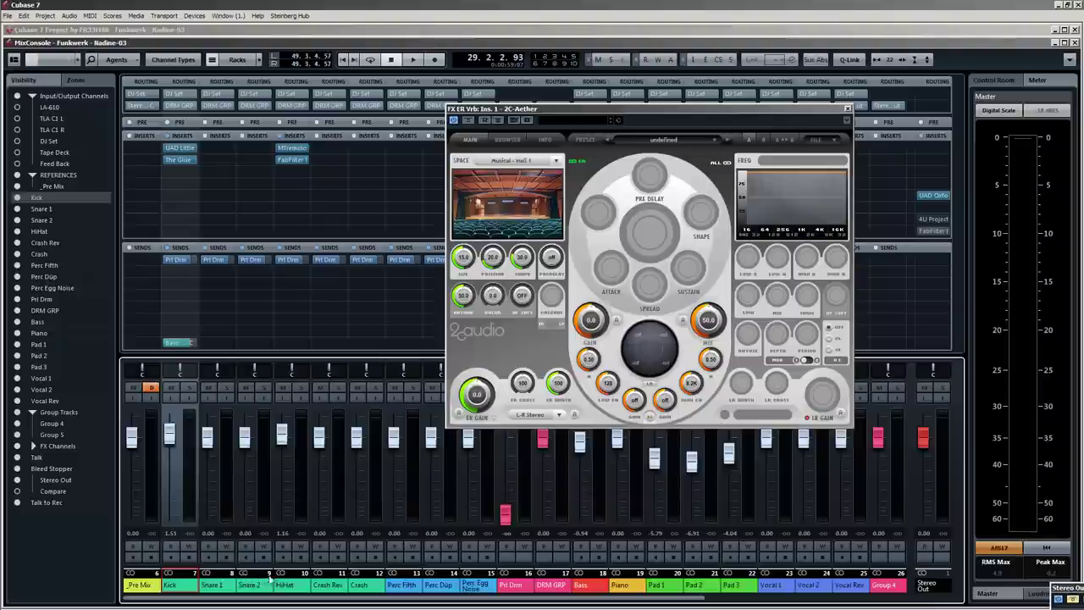
left_click(468, 581, "shift")
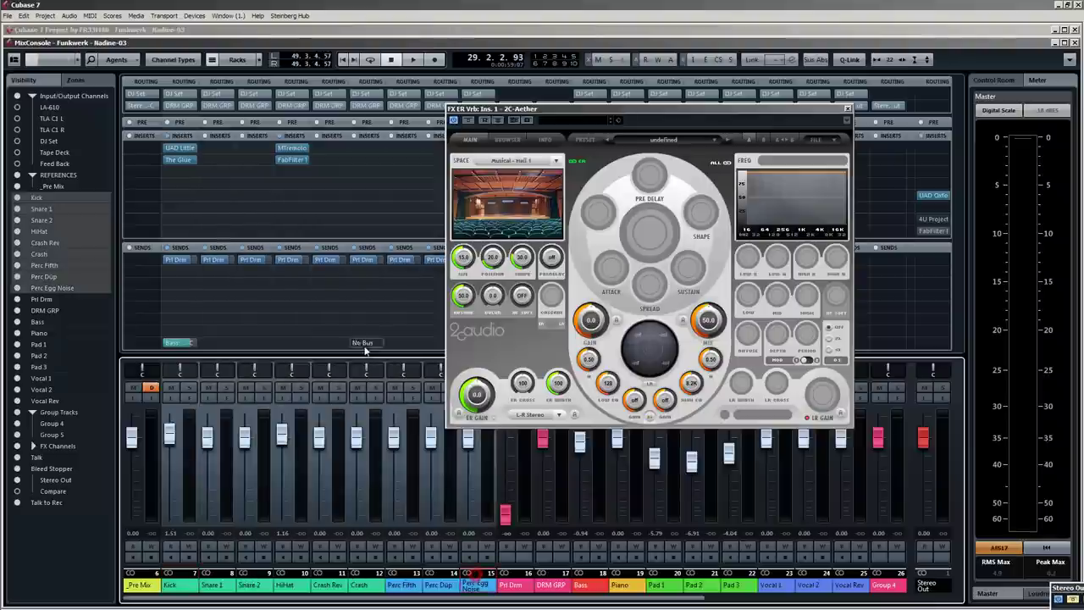
left_click(194, 276)
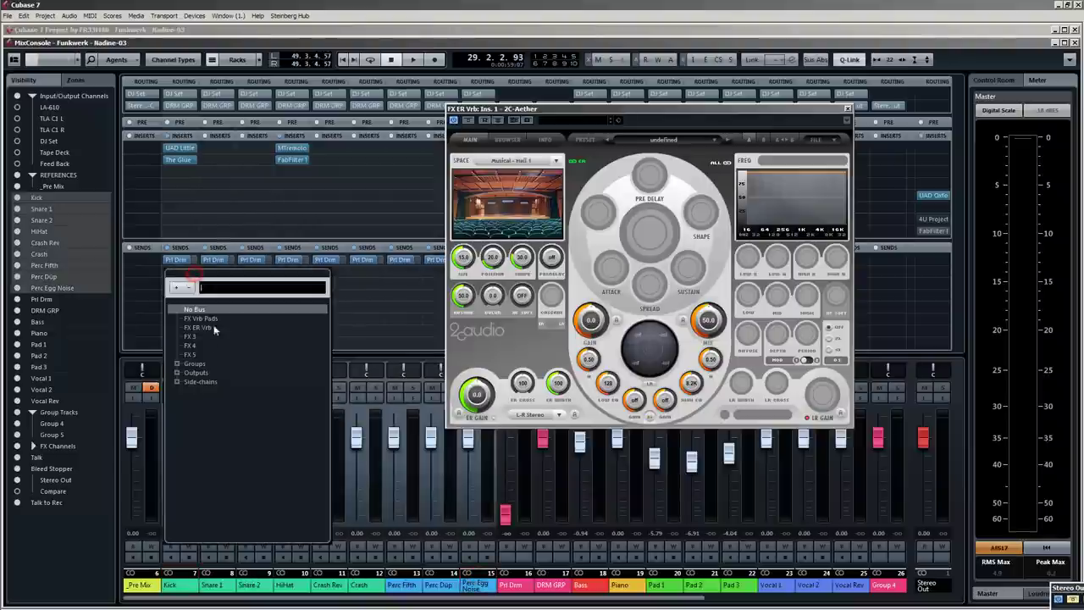
left_click(193, 327)
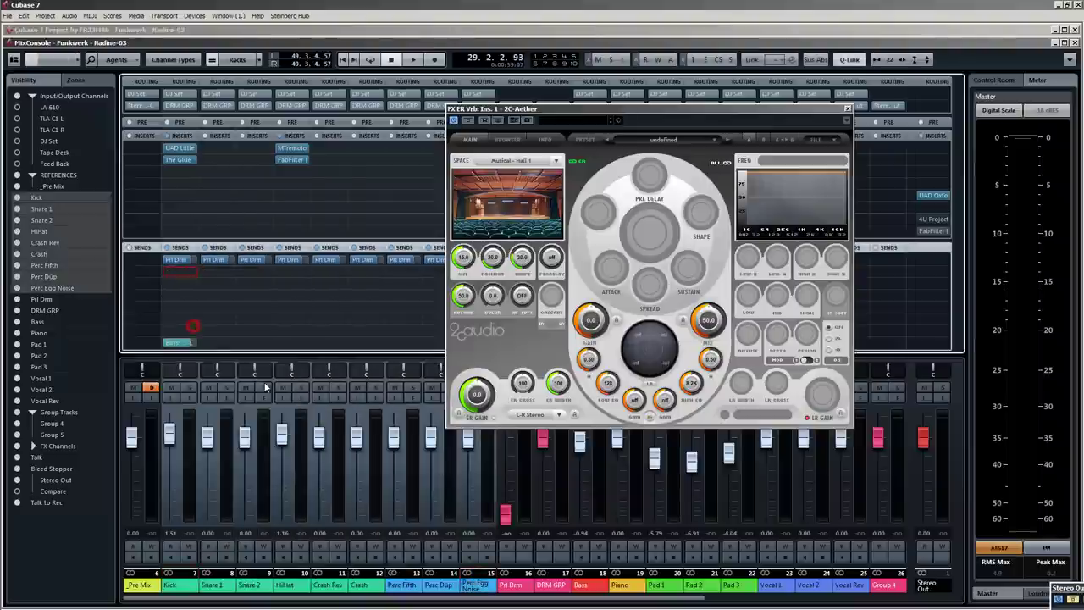
left_click(164, 272)
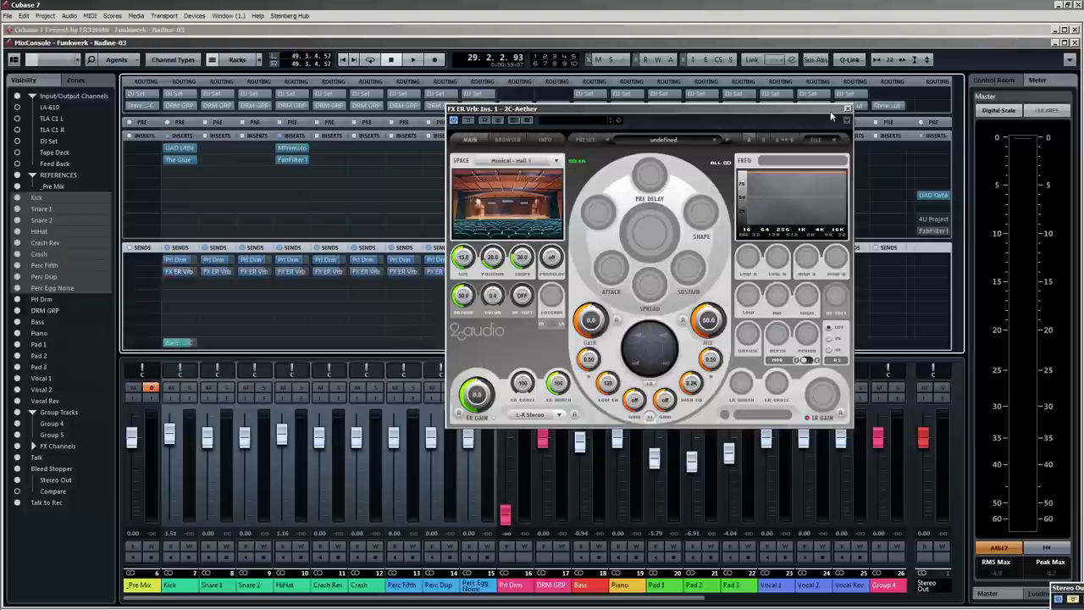
Play back the mix briefly with the FX ER Vrb sends active, bringing the project window forward.
left_click_drag(811, 108, 864, 120)
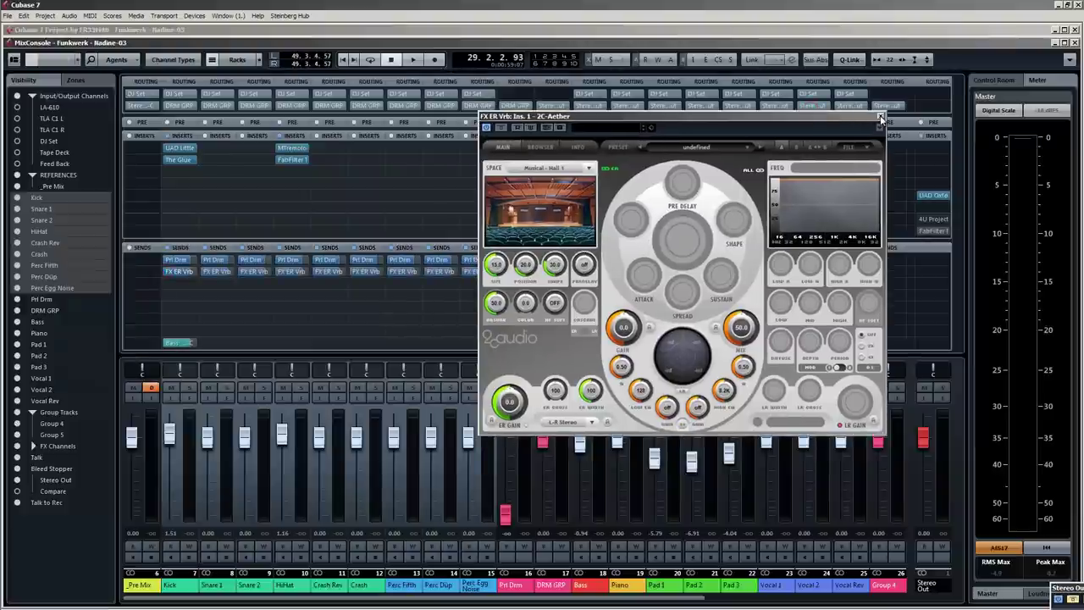
key("space")
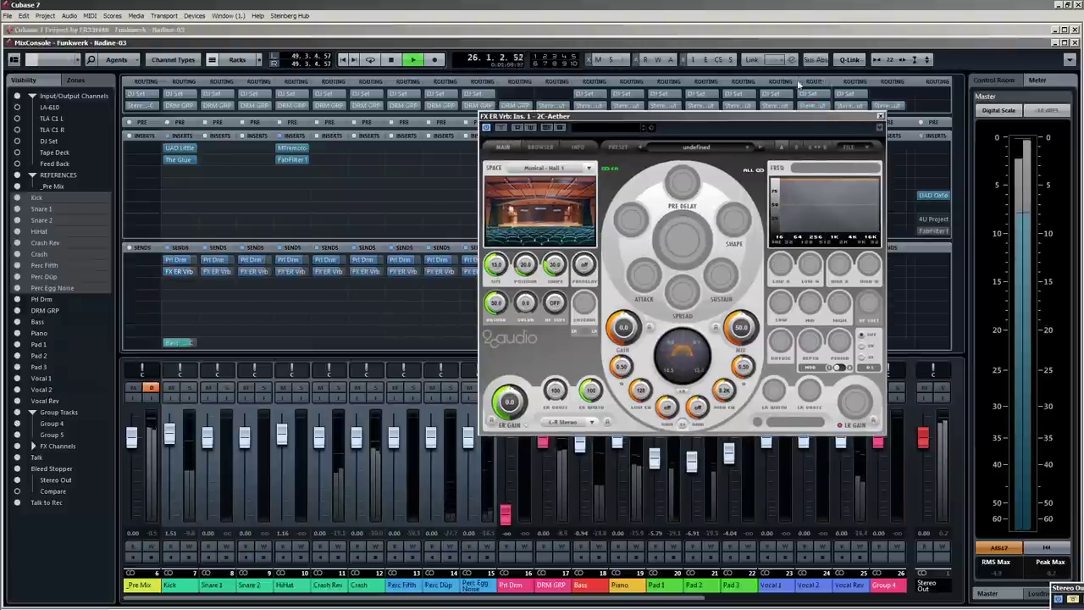
left_click_drag(787, 118, 736, 124)
left_click(699, 30)
key("space")
Cue the project at bar 37, just before the Kick and HiHat re-enter, and start playback there.
left_click_drag(516, 124, 756, 127)
left_click(466, 94)
key("h")
key("h")
key("h")
key("h")
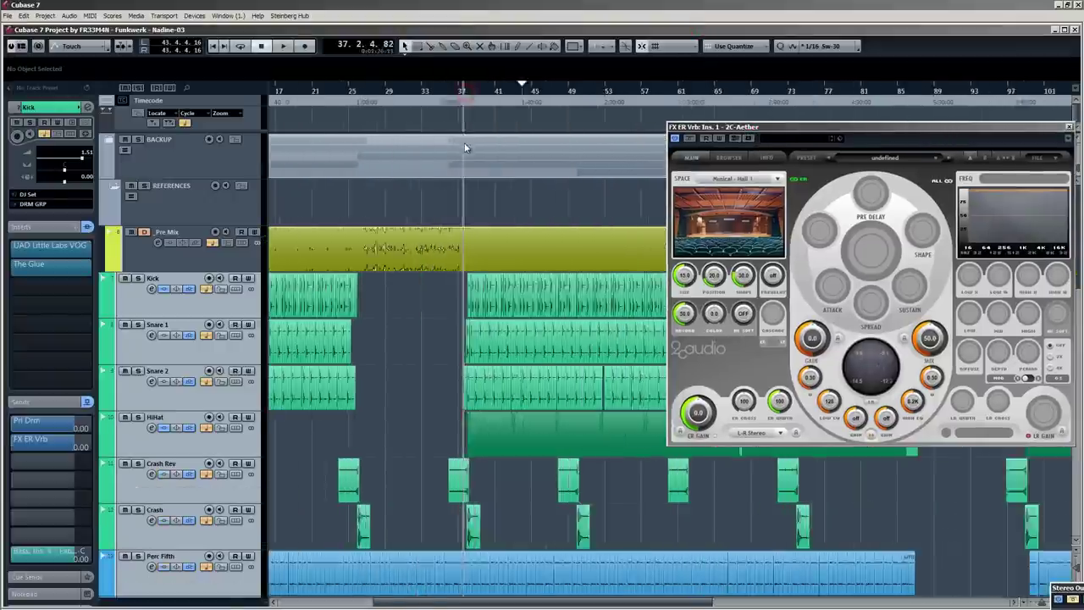
key("space")
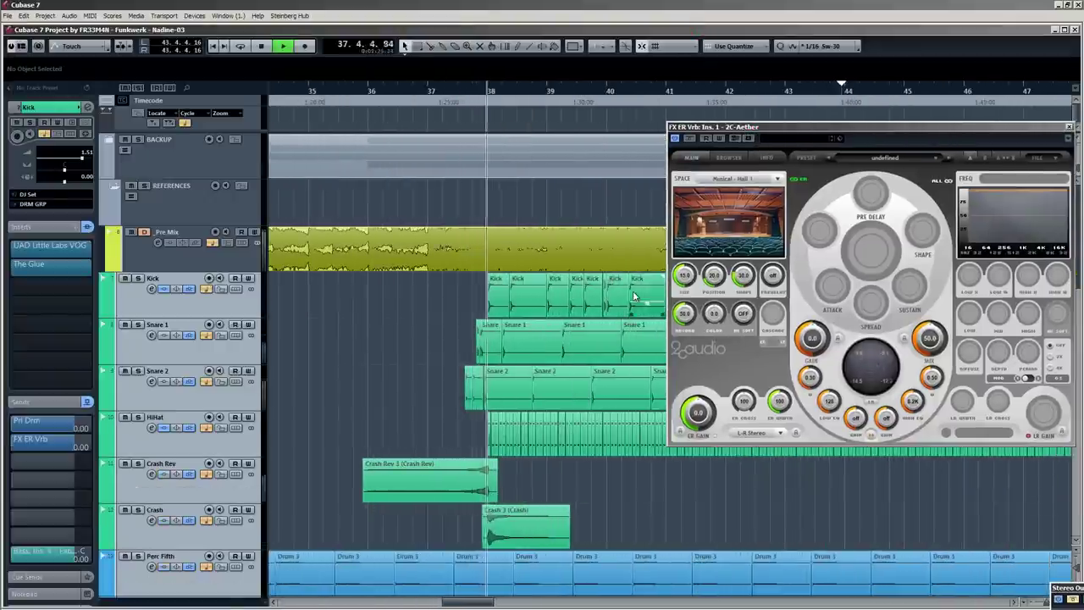
Raise the FX ER Vrb channel fader to 6.02 in the mixer during playback.
left_click_drag(803, 128, 556, 128)
key("F3")
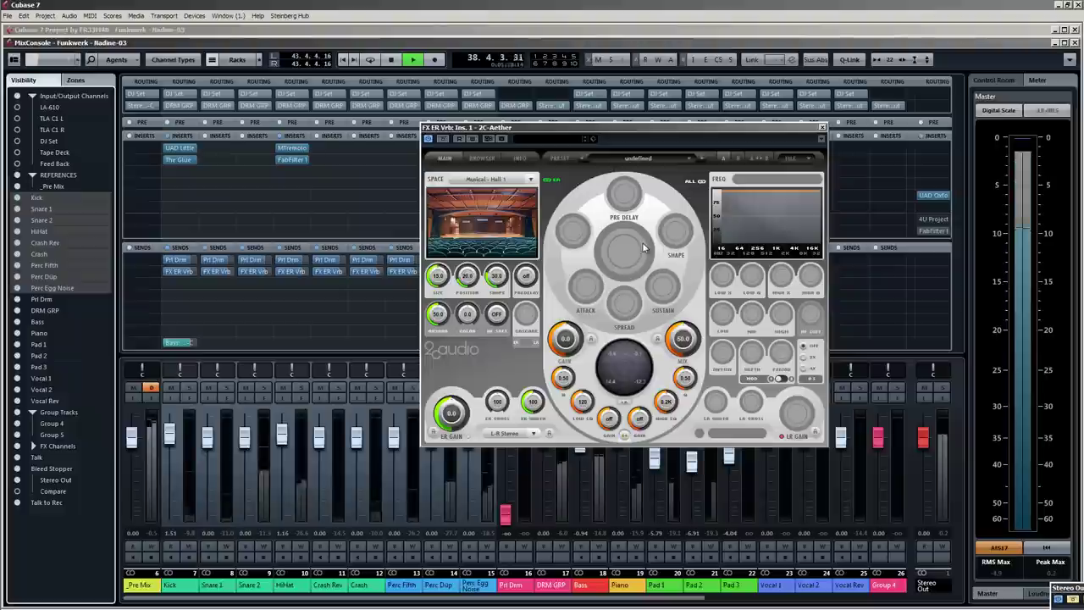
left_click_drag(687, 129, 450, 139)
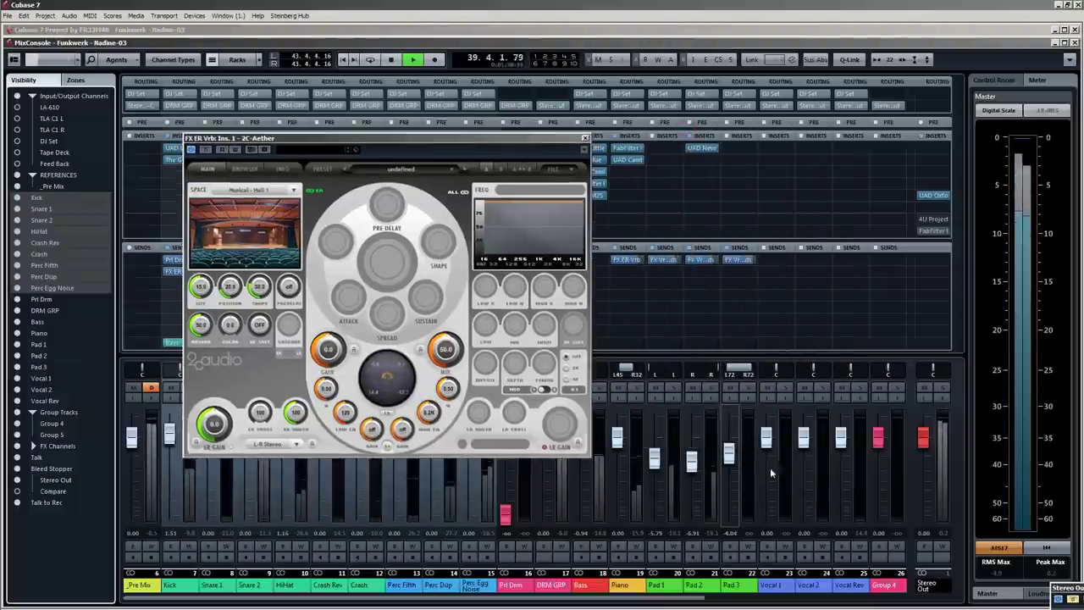
left_click_drag(683, 597, 915, 600)
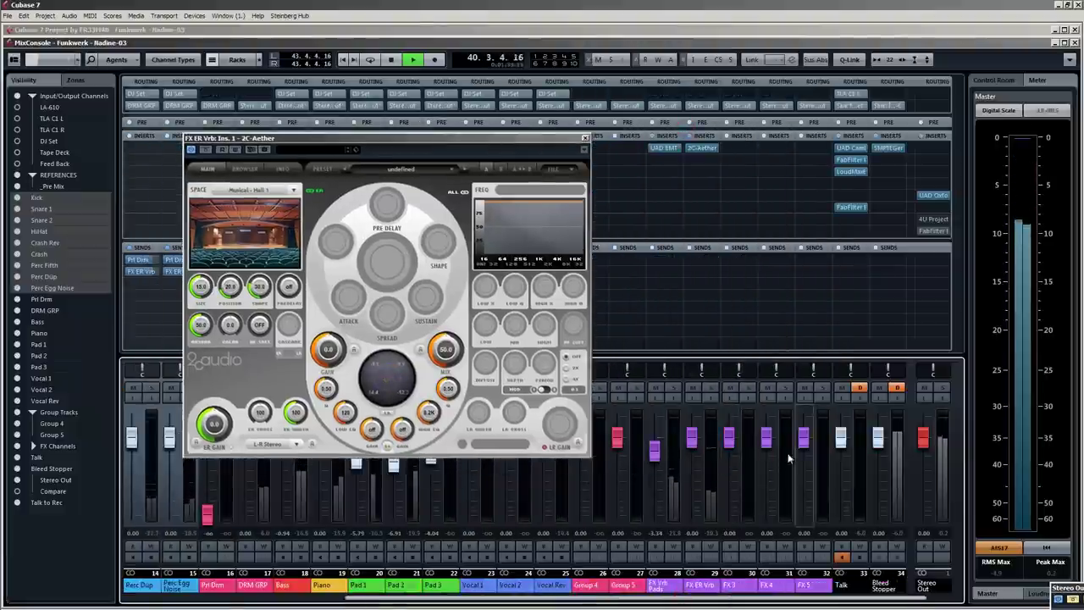
left_click_drag(694, 438, 697, 386)
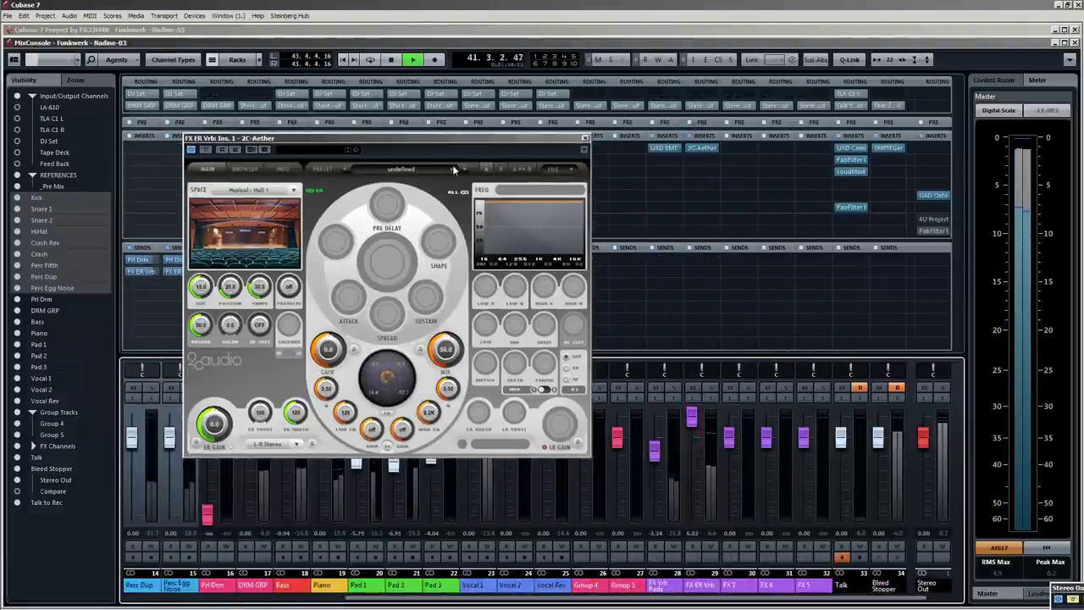
Try an early reflection predelay of 40.0 in Aether during playback, ending by stopping the transport.
left_click_drag(438, 139, 594, 136)
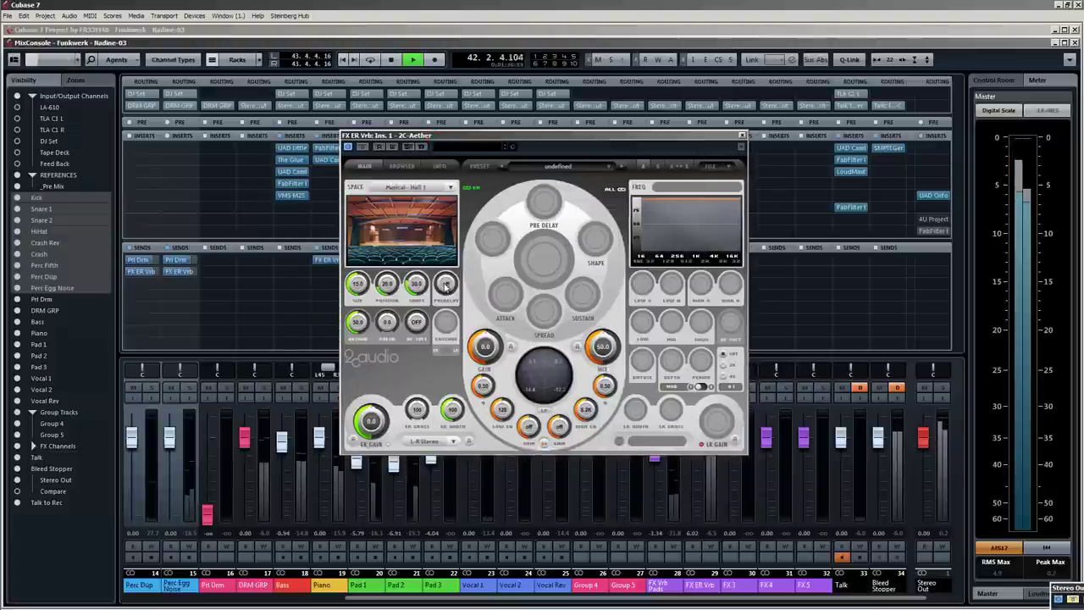
left_click_drag(448, 283, 448, 289)
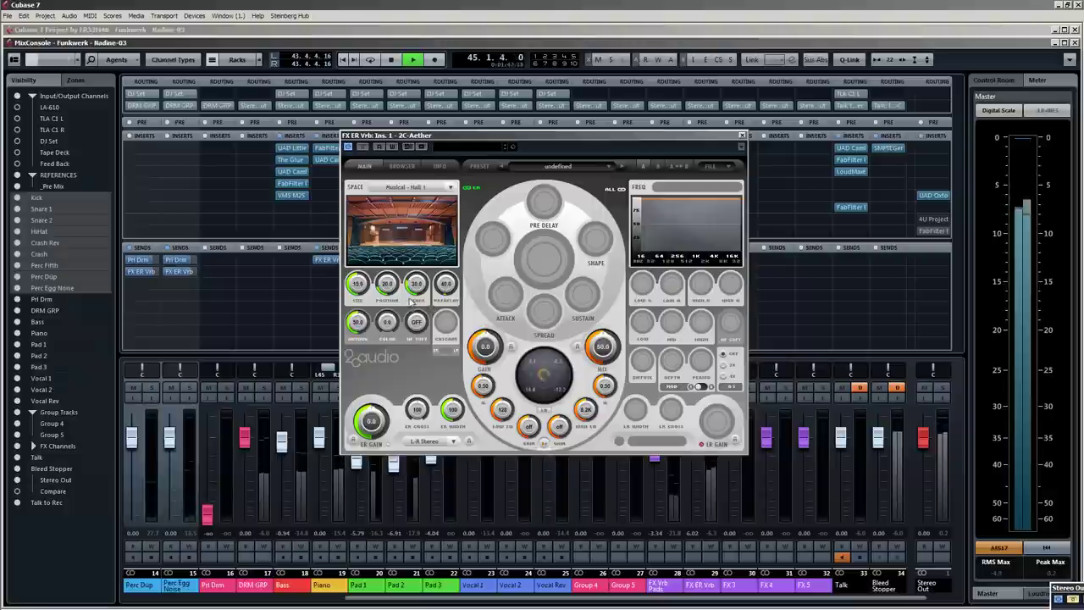
key("space")
Load the preset "FMN Ambience only 3" into Aether on FX ER Vrb and play back the mix.
left_click(511, 149)
left_click(542, 174)
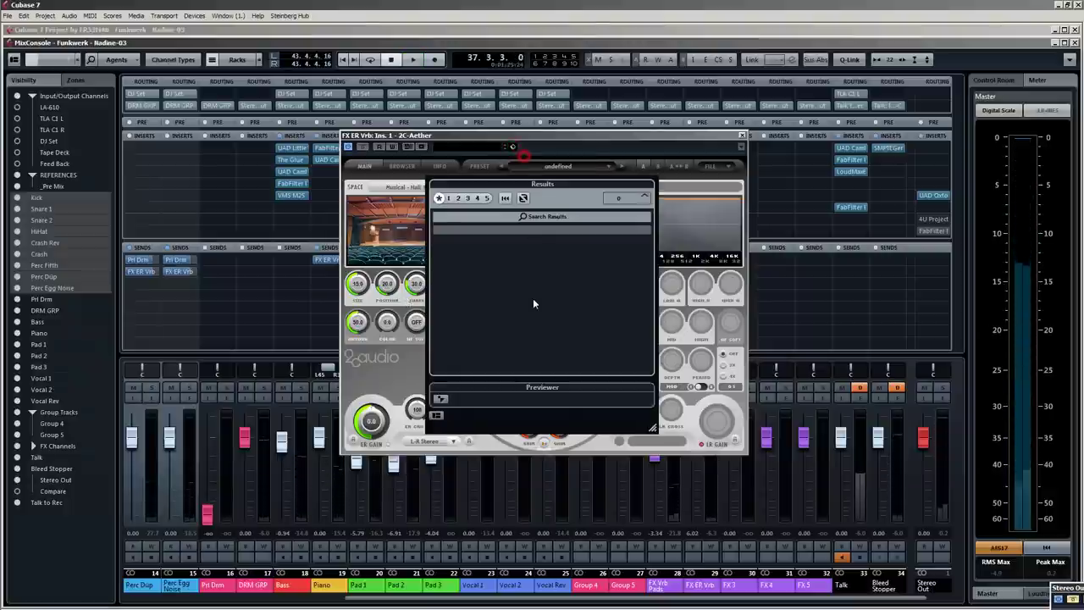
double_click(500, 266)
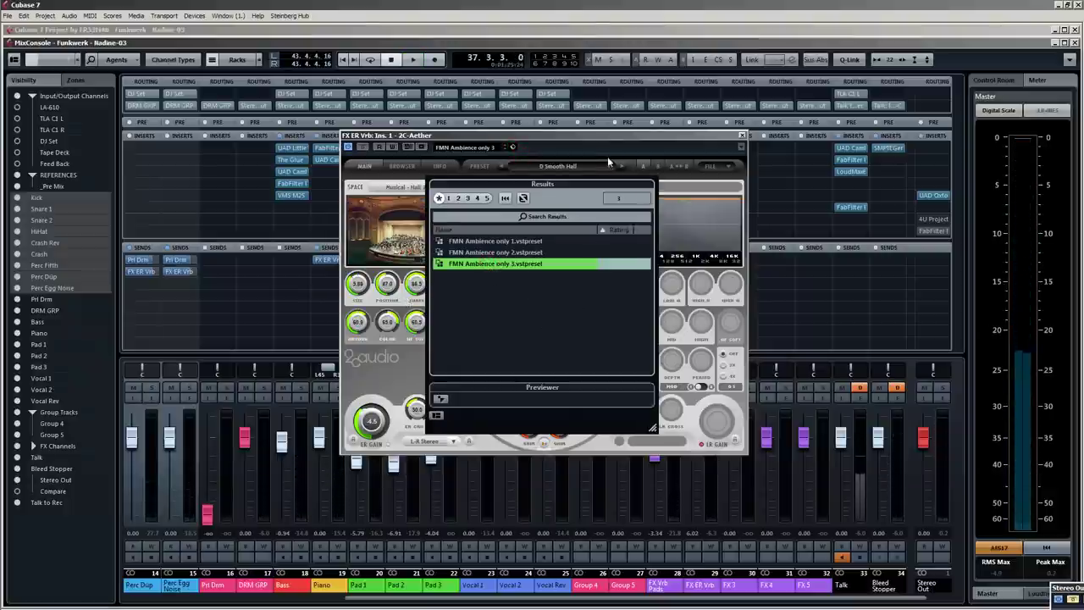
key("space")
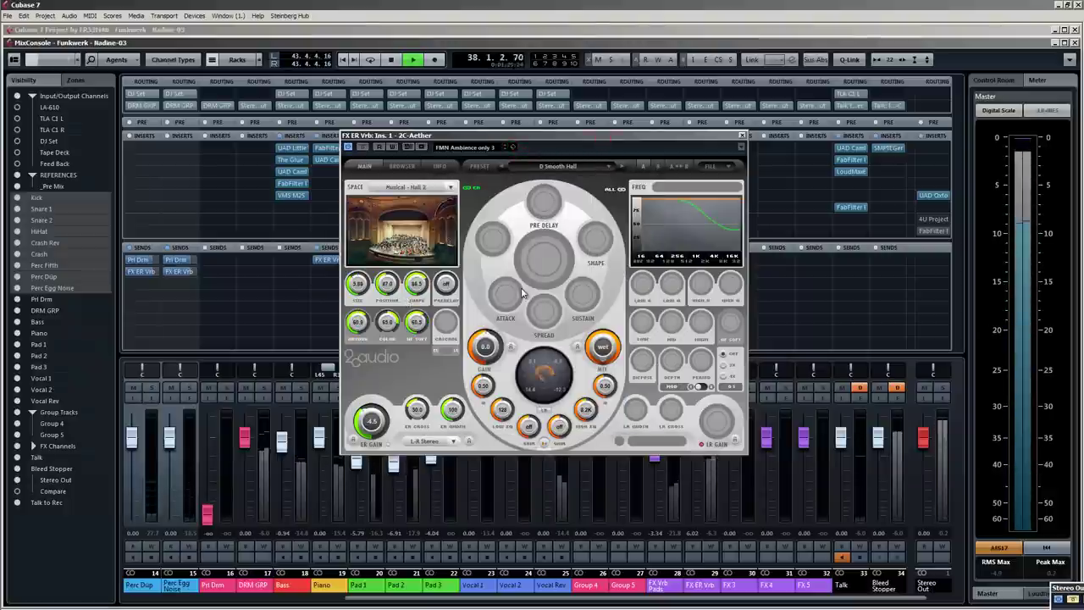
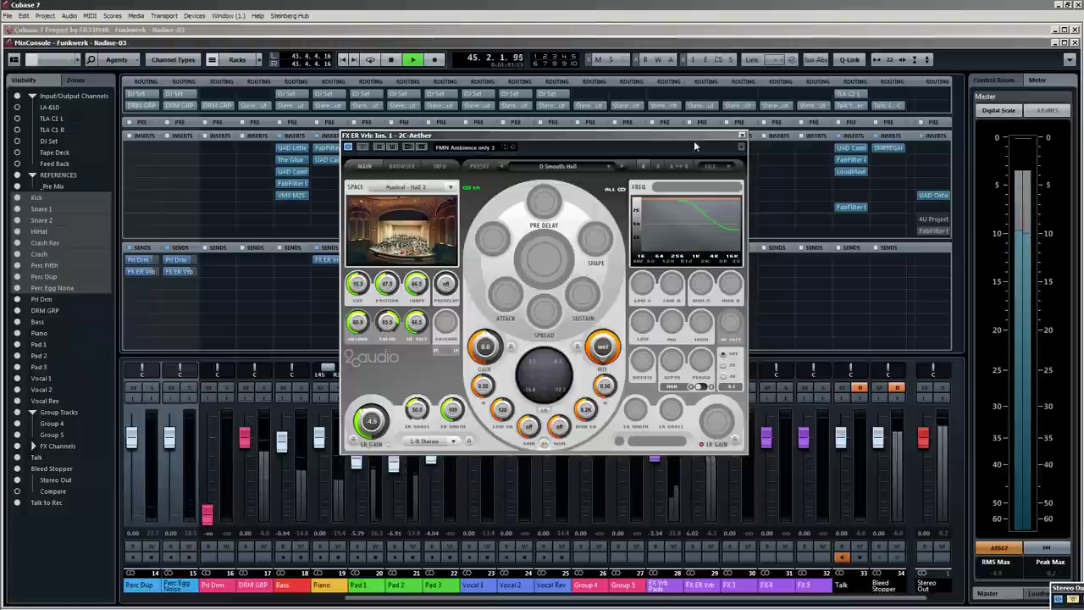
Lower the FX ER Vrb channel fader to -8.11, then raise the percussion channels' sends to FX ER Vrb to 6.02.
left_click(742, 136)
left_click_drag(693, 426, 693, 468)
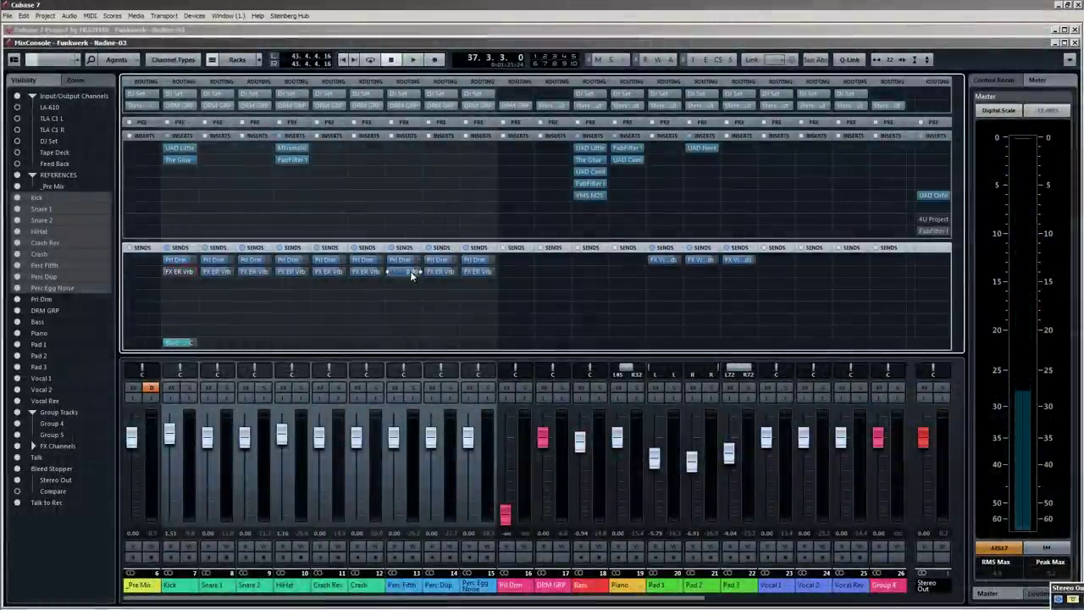
mouse_move(406, 271)
left_mouse_down()
mouse_move(435, 273)
mouse_move(417, 273)
left_mouse_up()
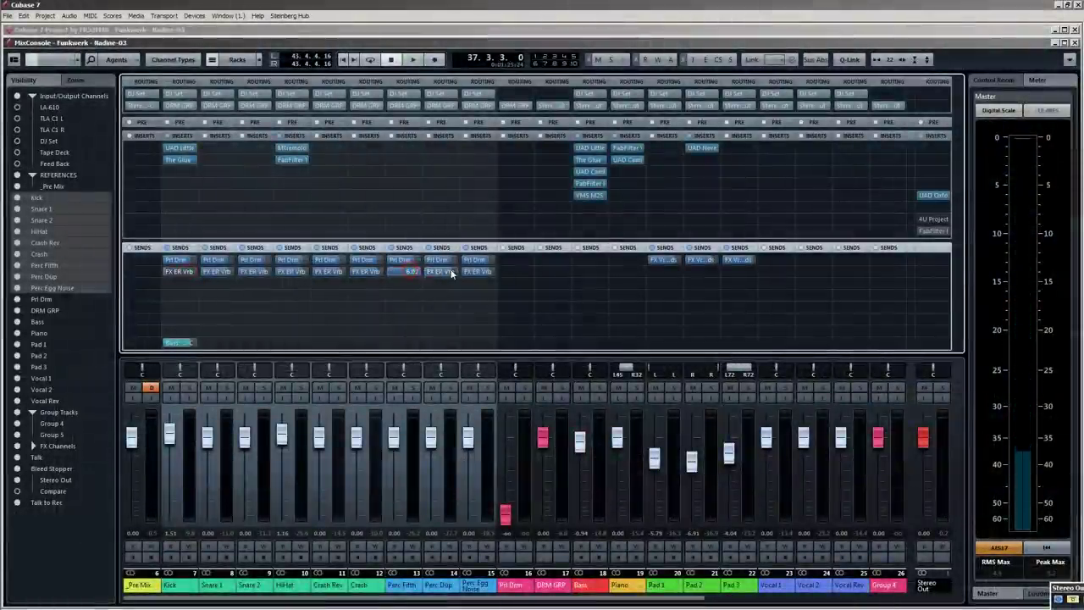
key("space")
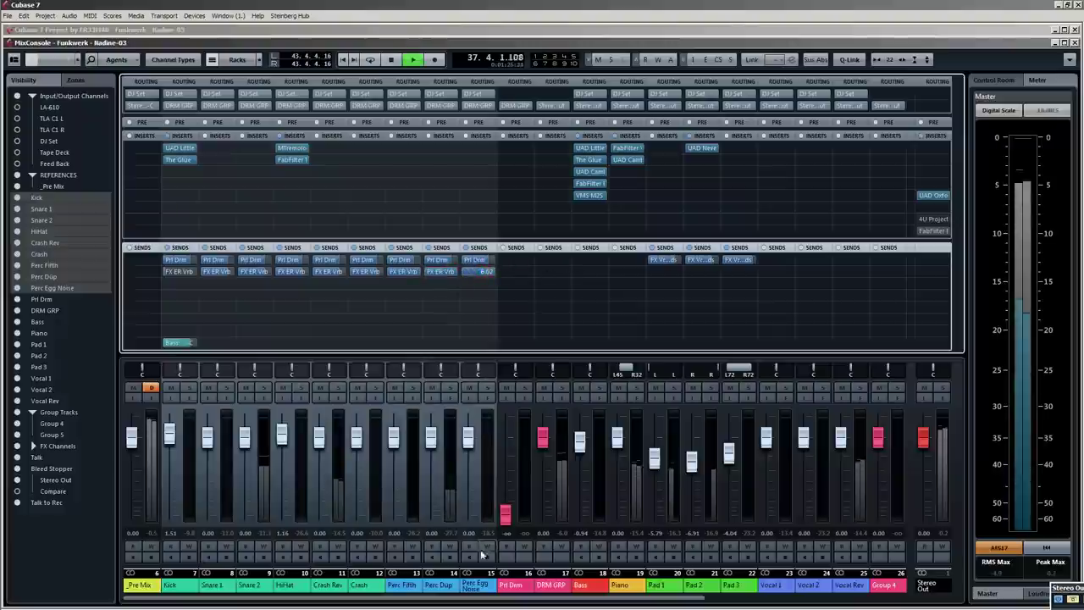
Fine-tune the FX ER Vrb fader to -9.49 during playback, comparing the mix with that channel muted and unmuted.
left_click_drag(496, 598, 762, 596)
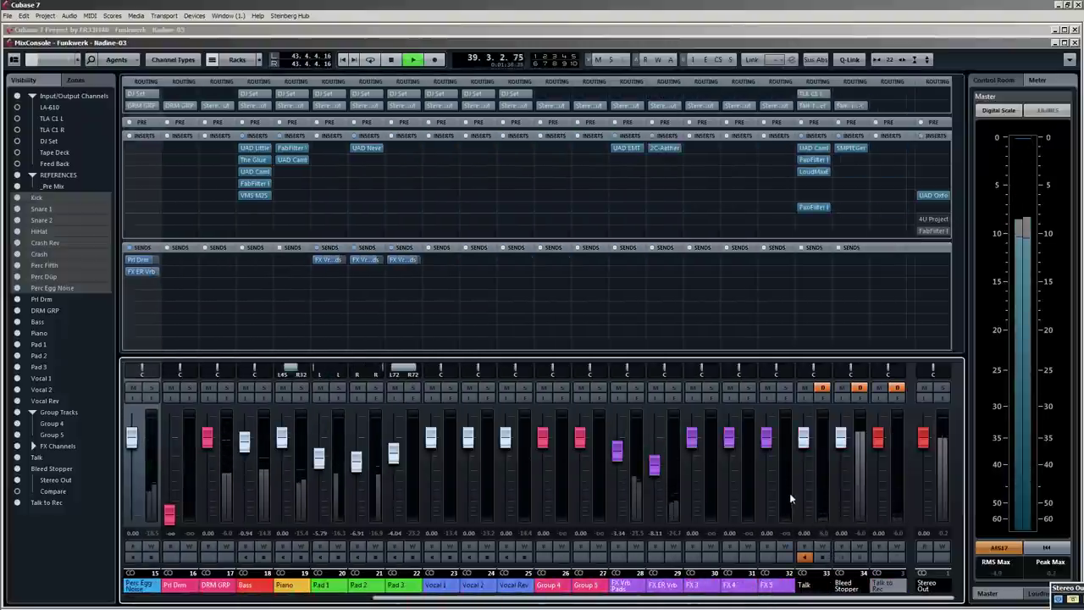
mouse_move(654, 465)
left_mouse_down()
mouse_move(657, 426)
mouse_move(655, 470)
left_mouse_up()
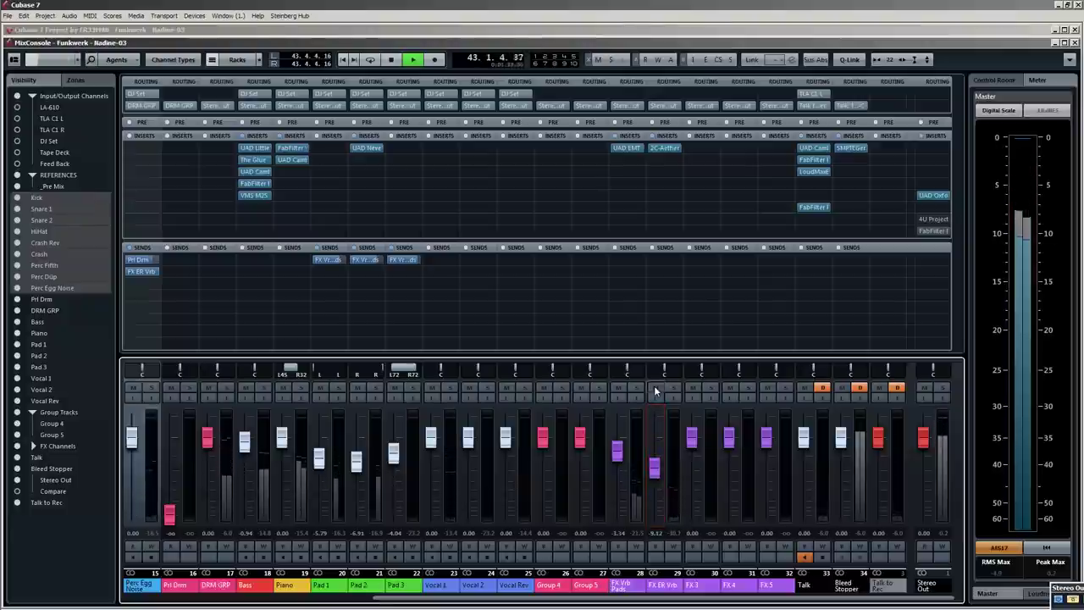
left_click(655, 388)
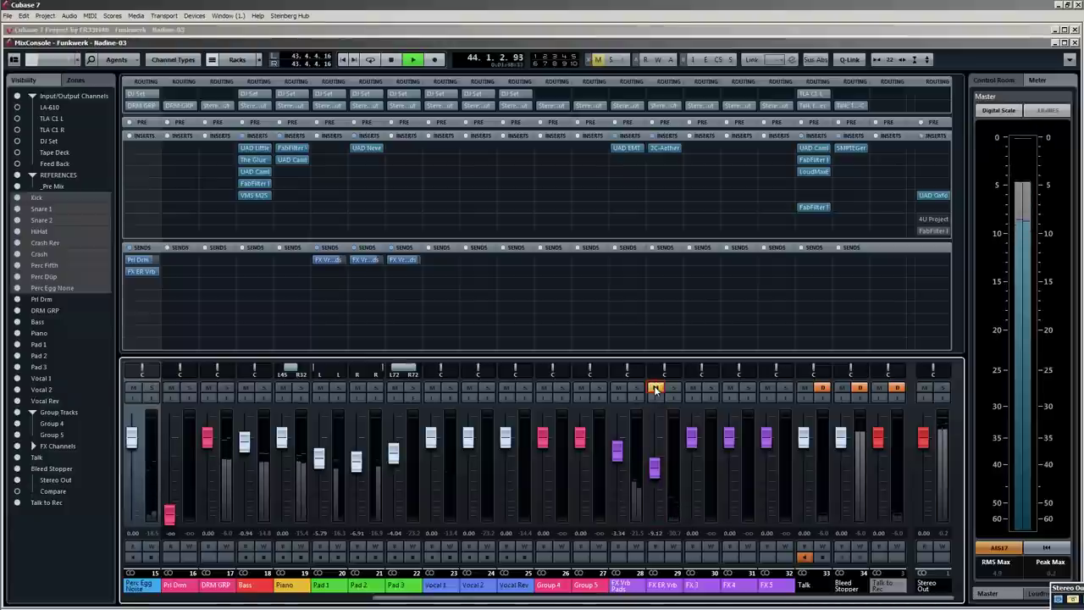
left_click(655, 388)
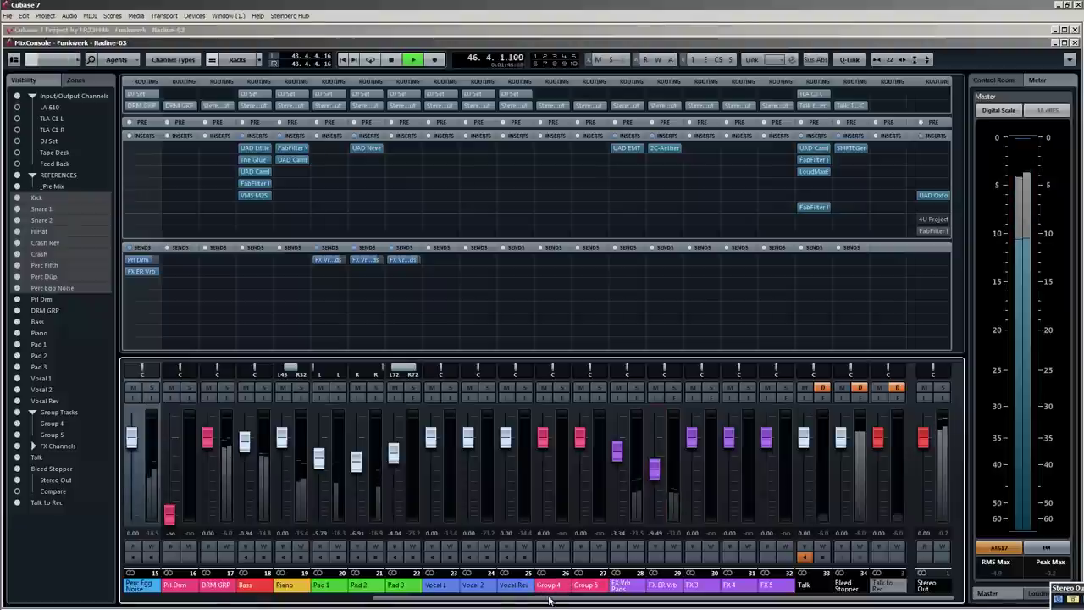
left_click_drag(549, 603, 340, 602)
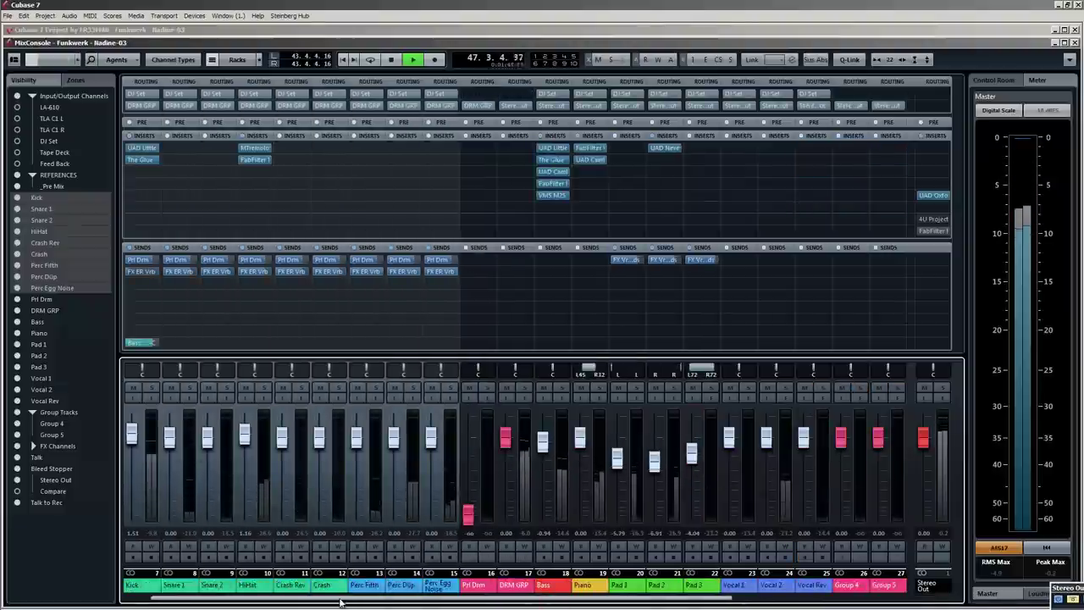
key("space")
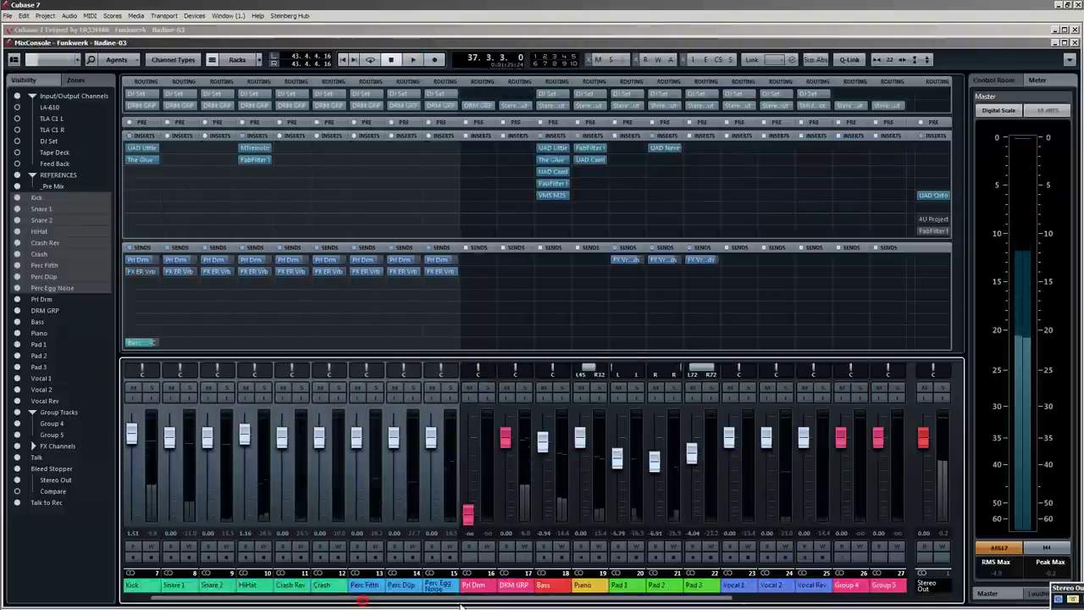
Cue the project at the start of the Vocal 1 clip in bar 41 and audition the mix from there.
left_click_drag(503, 601, 712, 602)
left_click(591, 576)
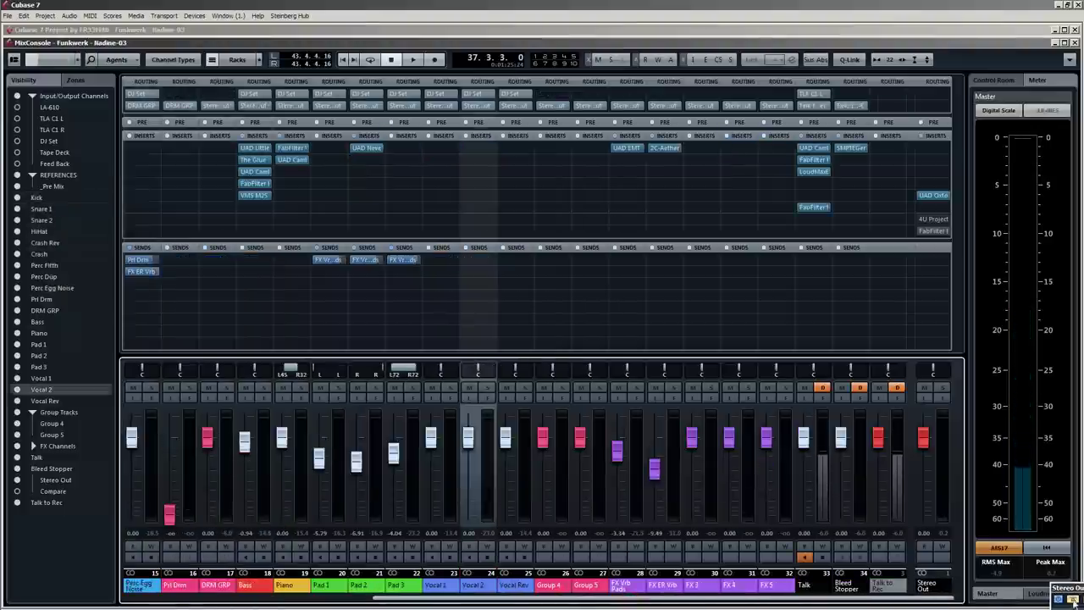
key("F3")
scroll(561, 283, "down", 2)
scroll(543, 305, "up", 3)
scroll(523, 331, "down", 1)
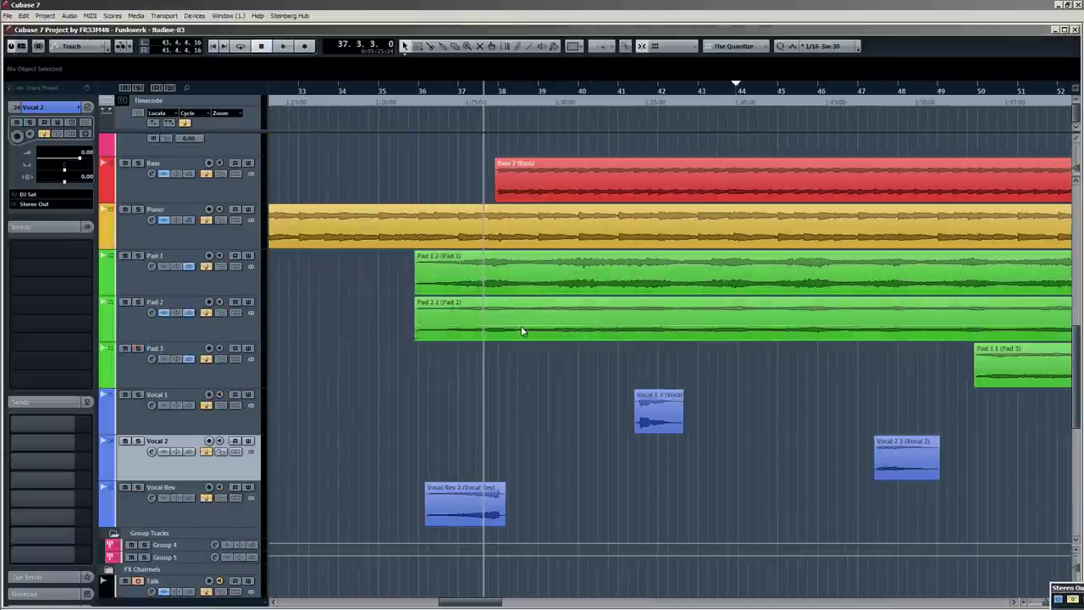
left_click(641, 101)
key("space")
key("F3")
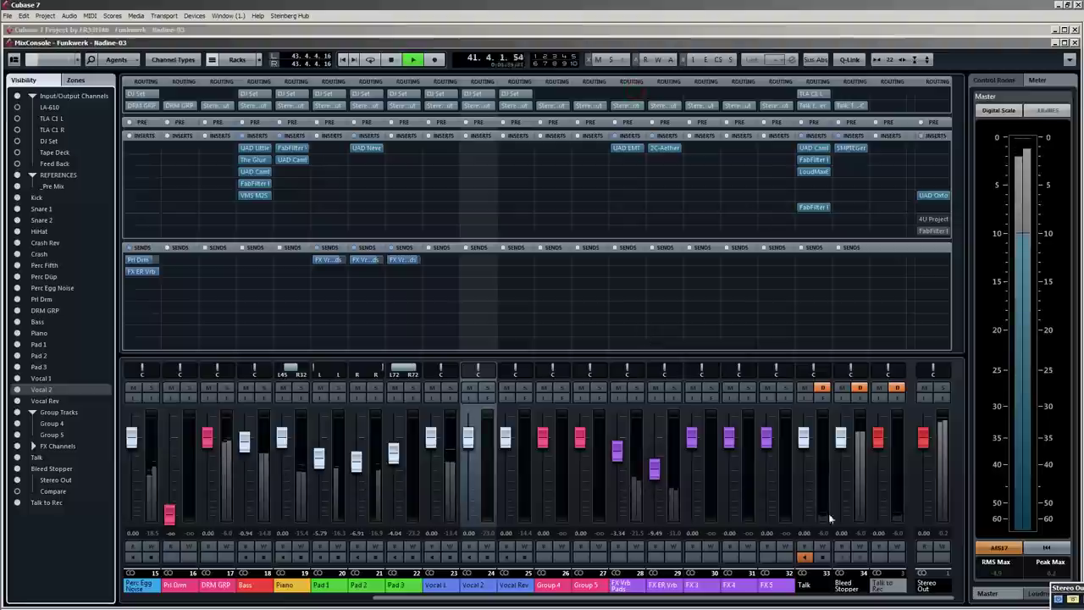
key("space")
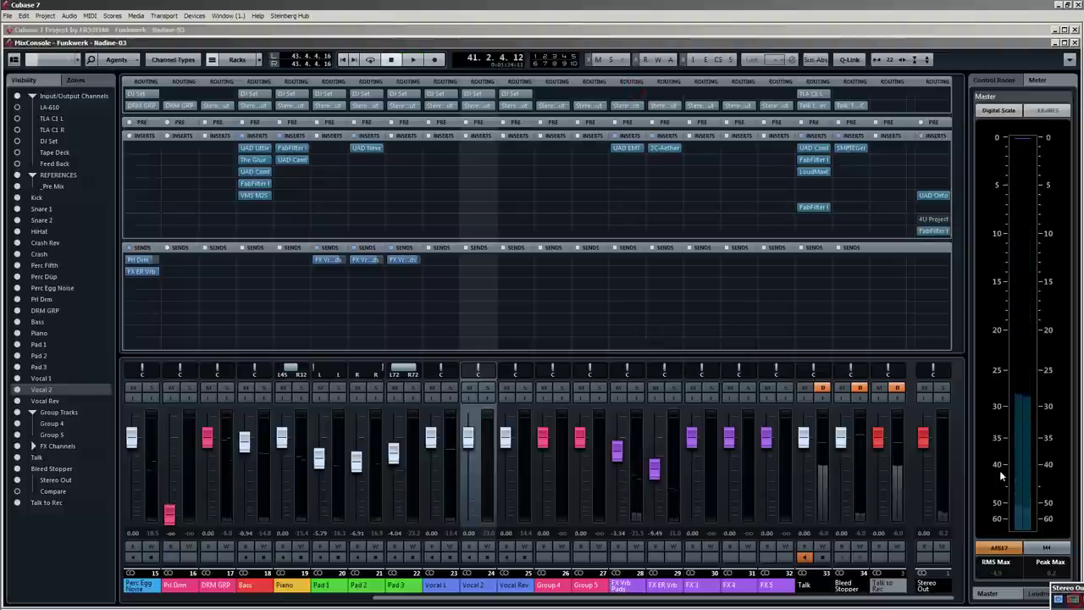
key("space")
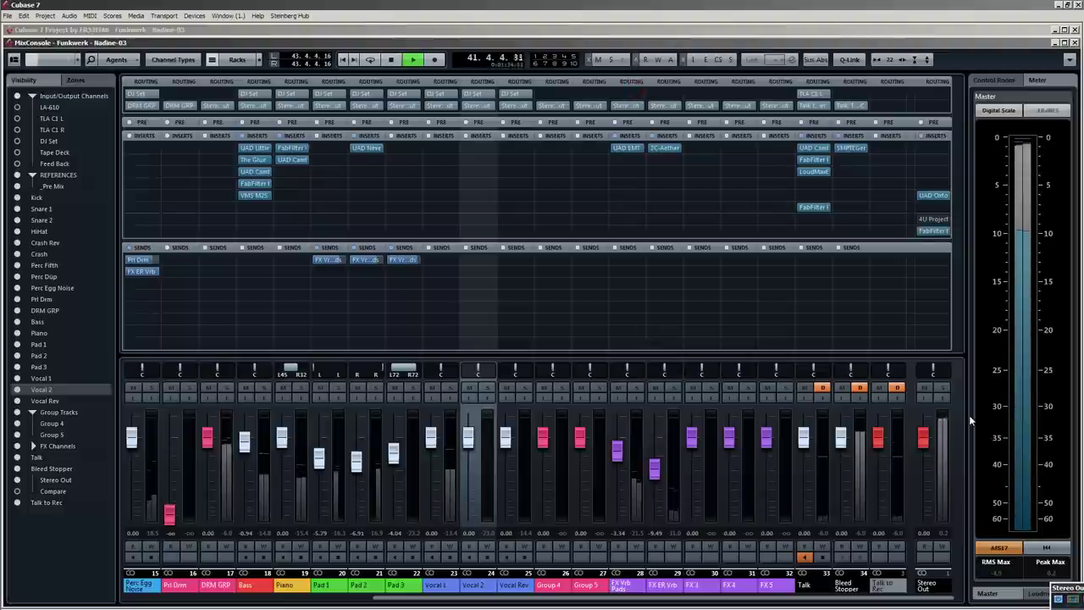
key("space")
key("F3")
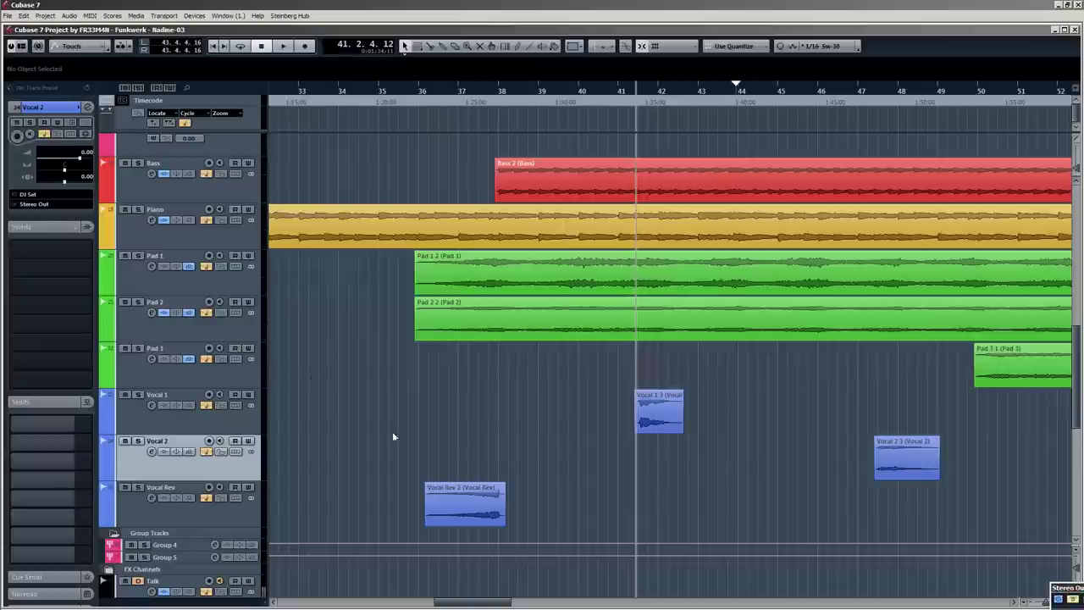
Rename the FX 3 mixer channel as FX Dly.
key("F3")
left_click(700, 589)
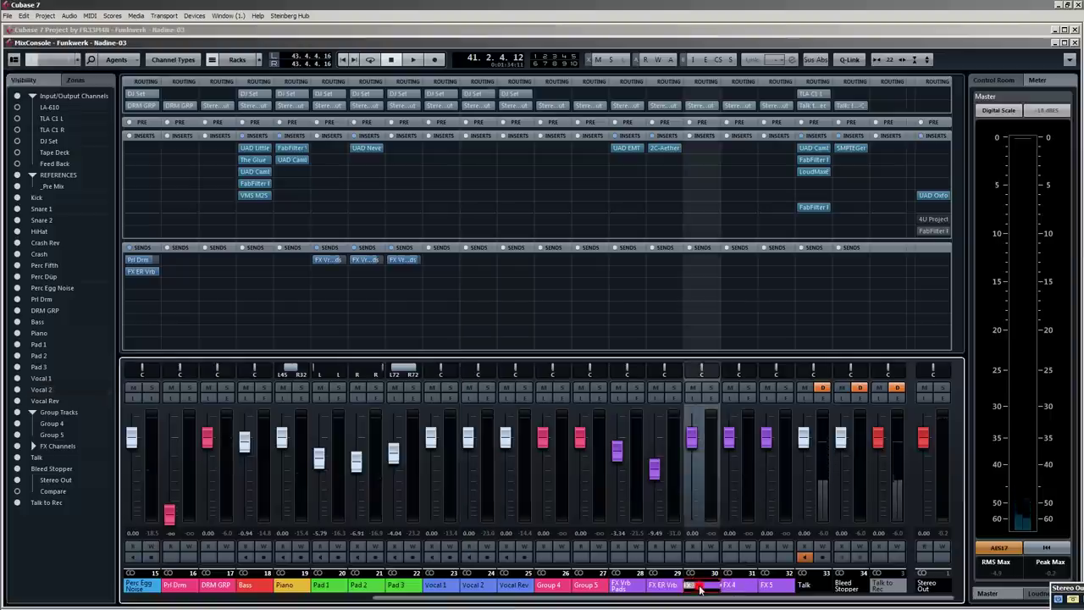
type("FX Dly")
key("Return")
Insert FabFilter Timeless 2 in the first insert slot of FX Dly and close its window.
left_click(714, 149)
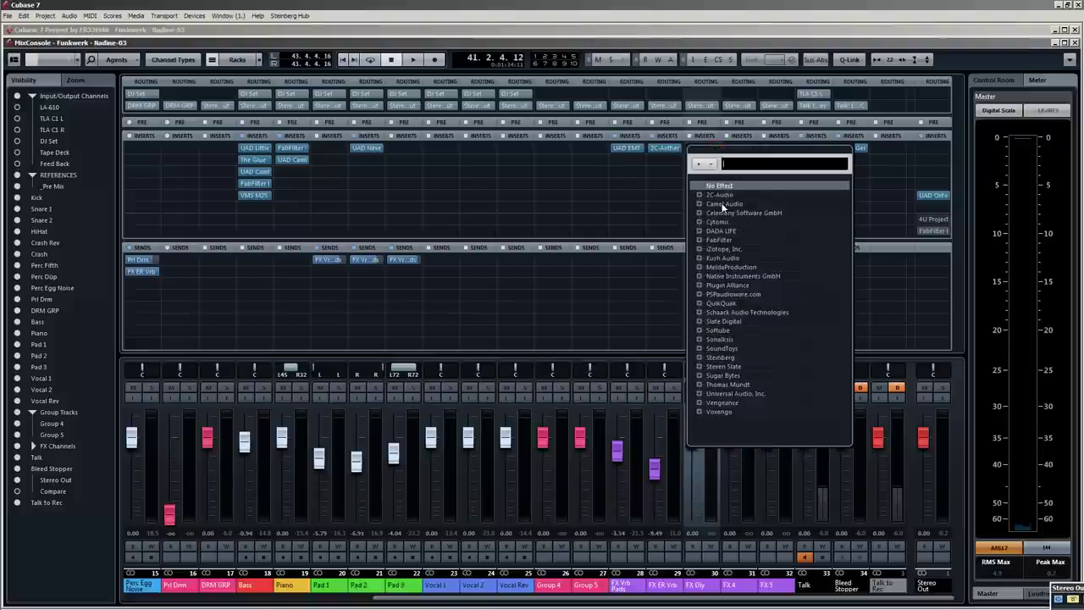
type("timel")
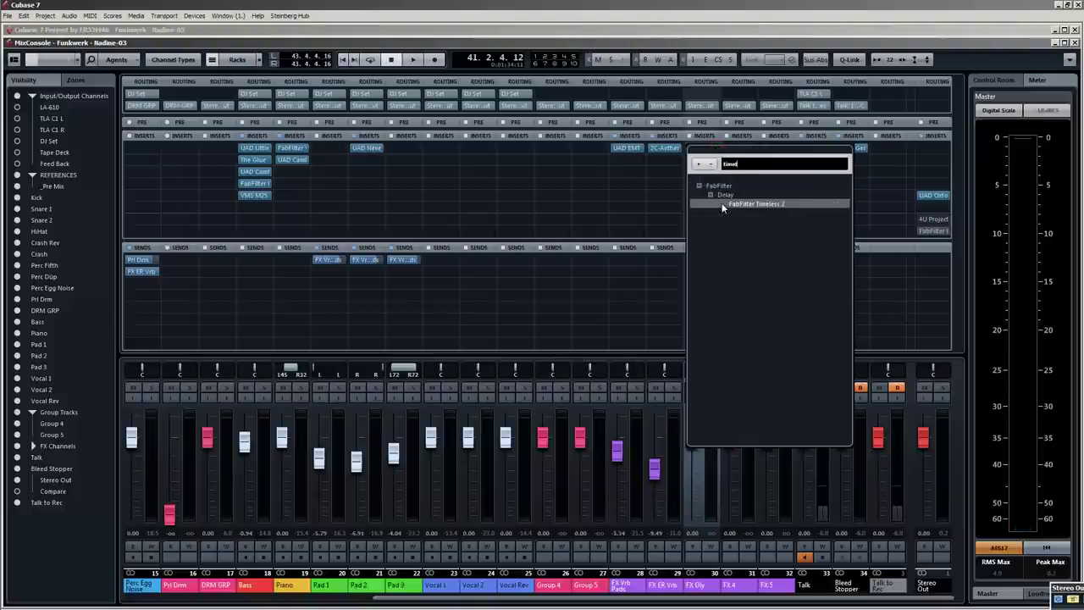
key("Return")
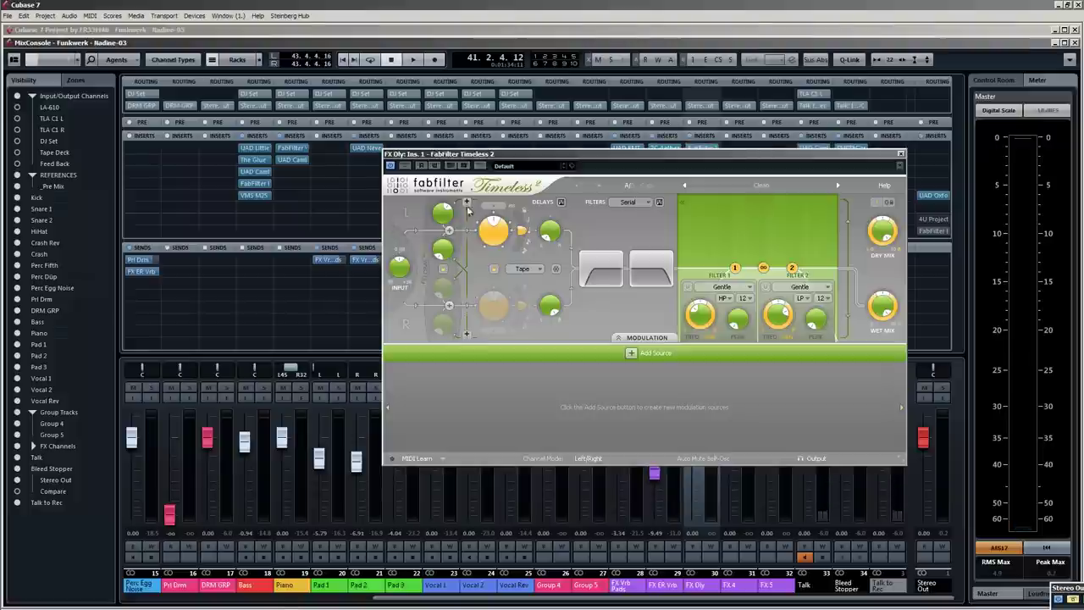
left_click_drag(638, 155, 499, 154)
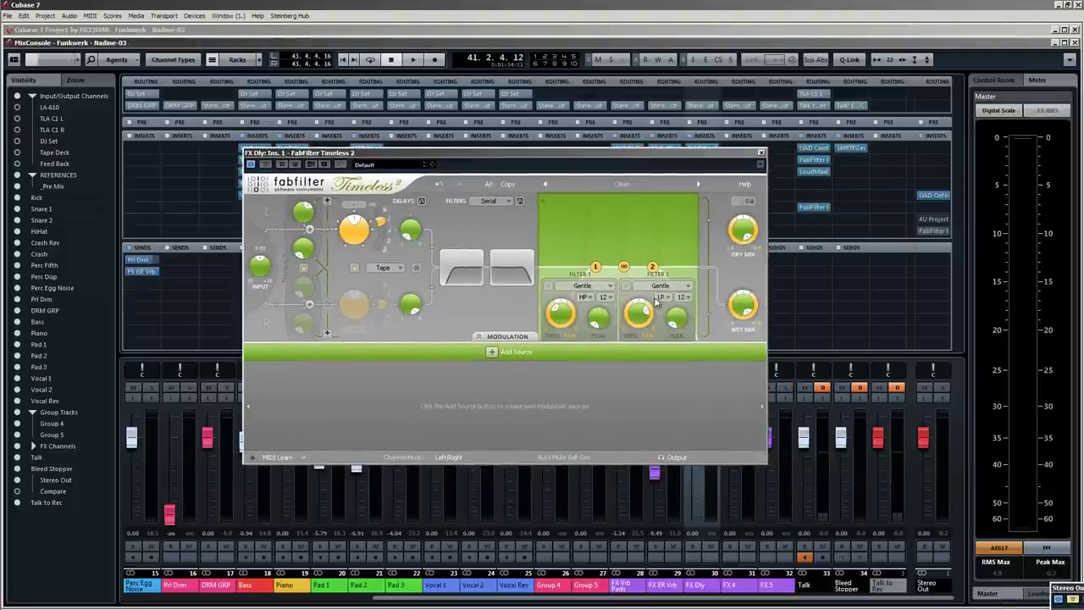
left_click(763, 153)
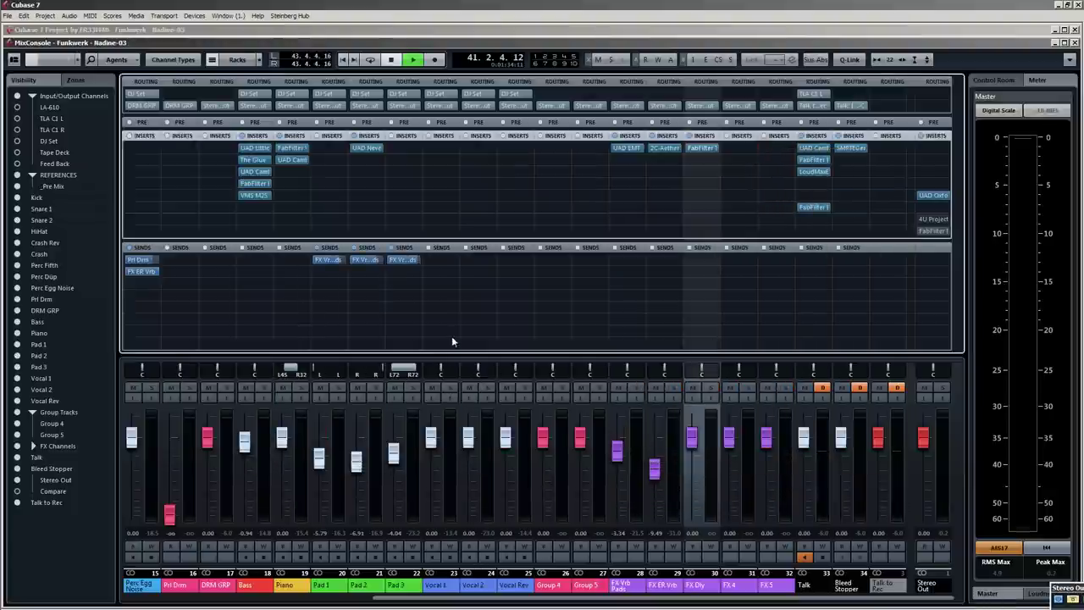
Add a send from Vocal 1 to FX Dly and briefly inspect the FabFilter Pro-C on the Talk channel.
left_click(456, 258)
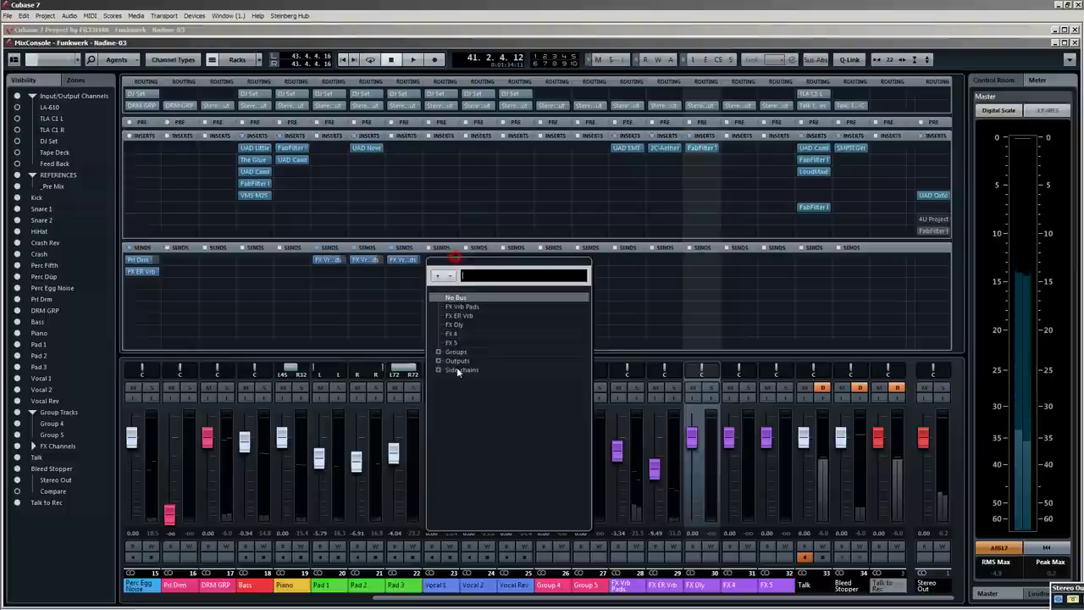
left_click(454, 325)
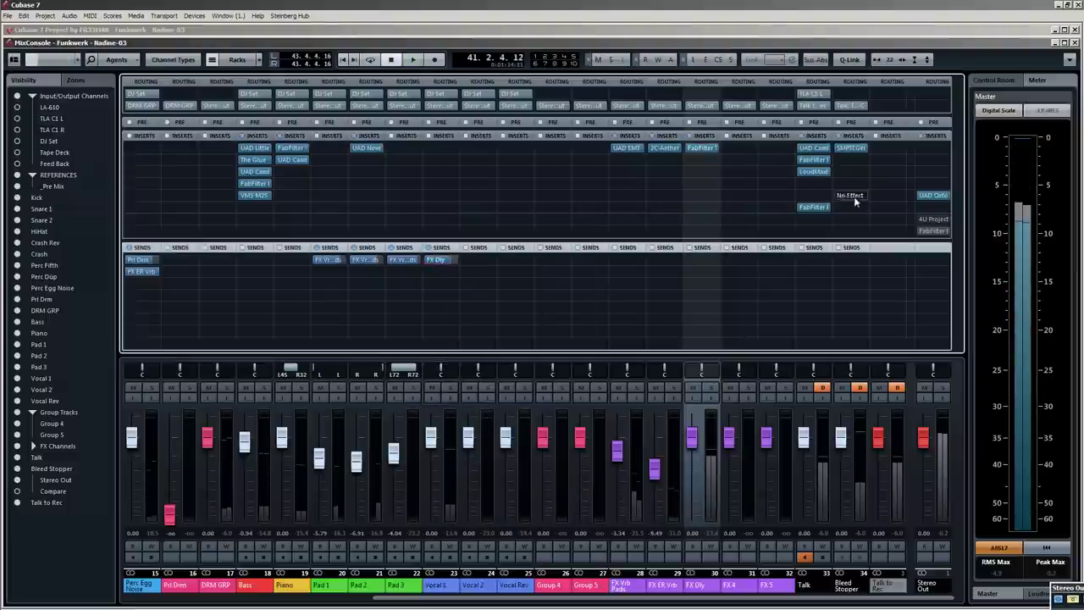
left_click(812, 207)
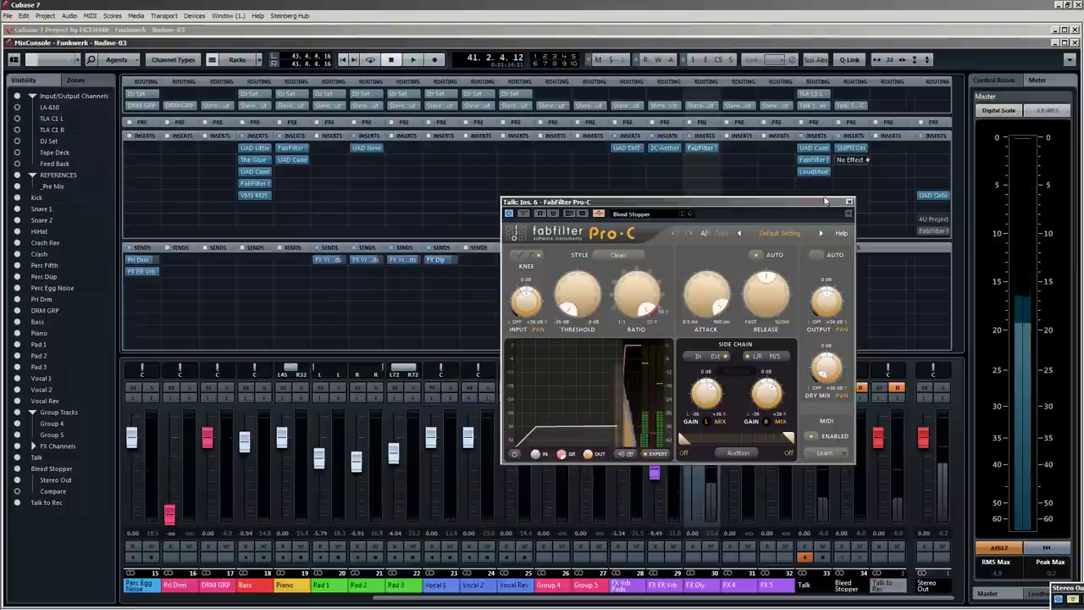
left_click(849, 201)
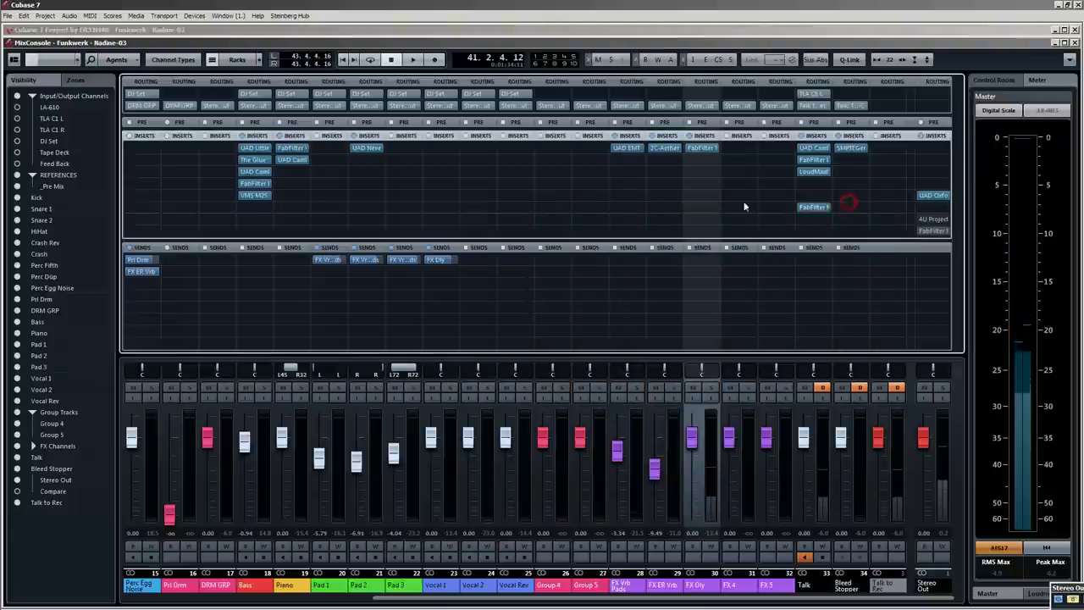
Audition the Timeless 2 delay on Vocal 1 and lower the FX Dly channel fader to -6.42 during playback.
left_click(702, 149)
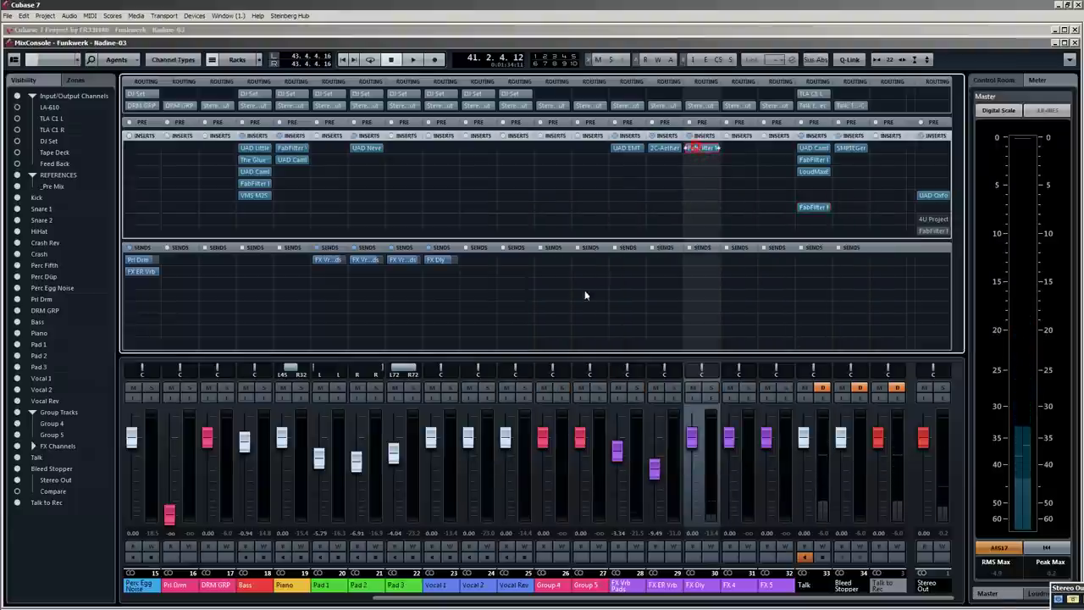
mouse_move(742, 229)
key("space")
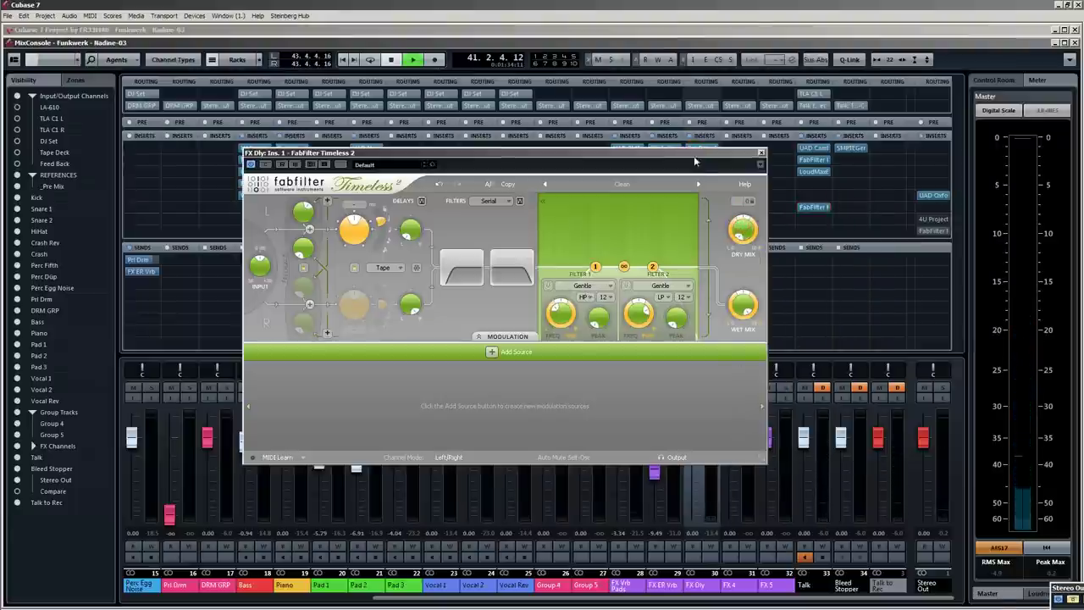
left_click(761, 154)
left_click_drag(692, 436, 694, 460)
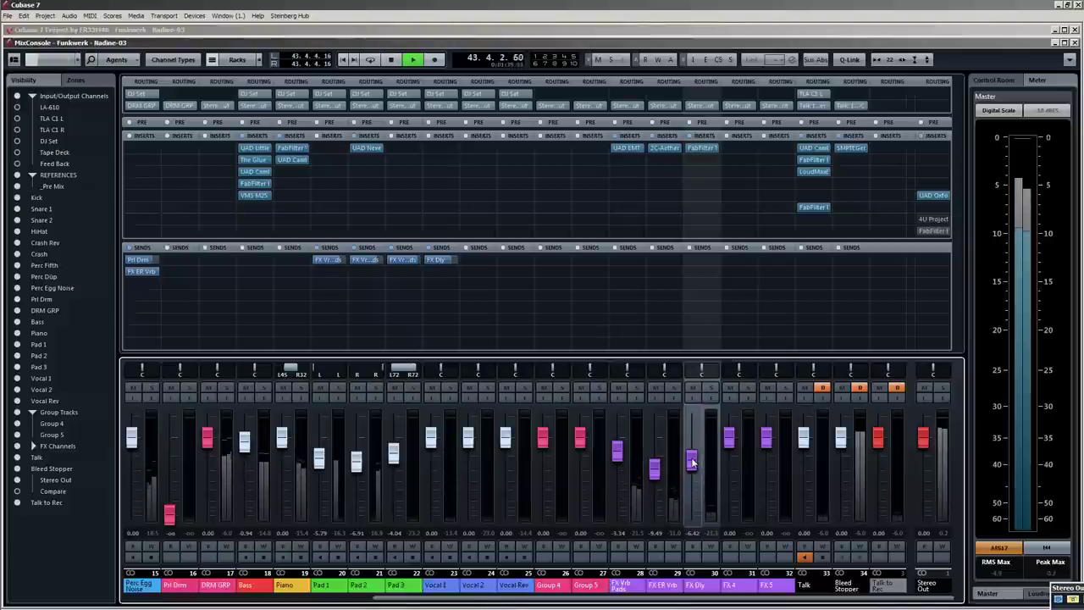
key("space")
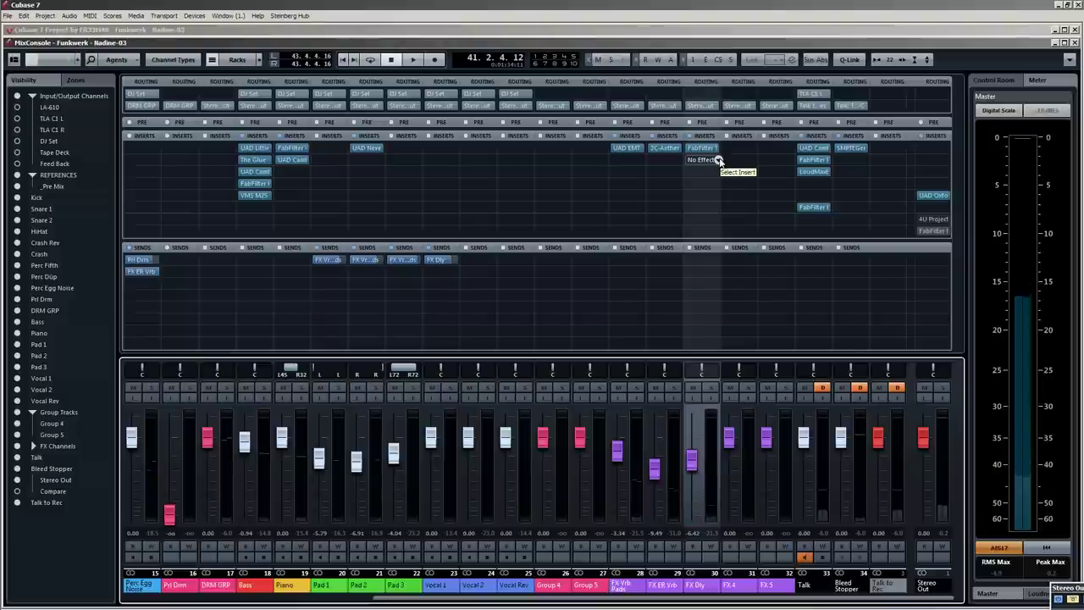
Insert Steinberg's RoomWorks reverb after Timeless 2 on the FX Dly channel.
left_click(719, 160)
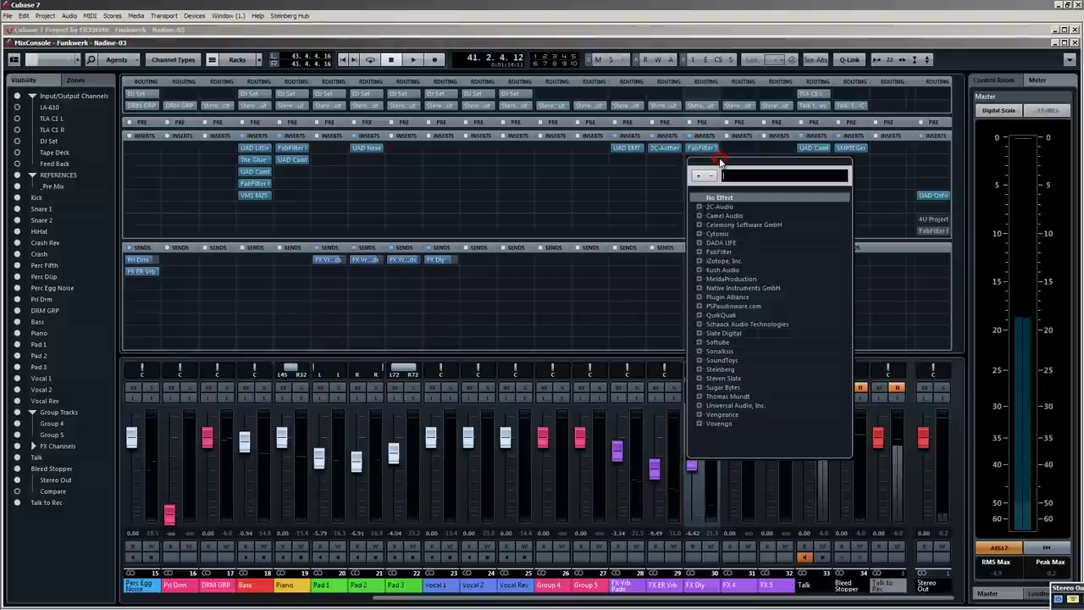
left_click(722, 370)
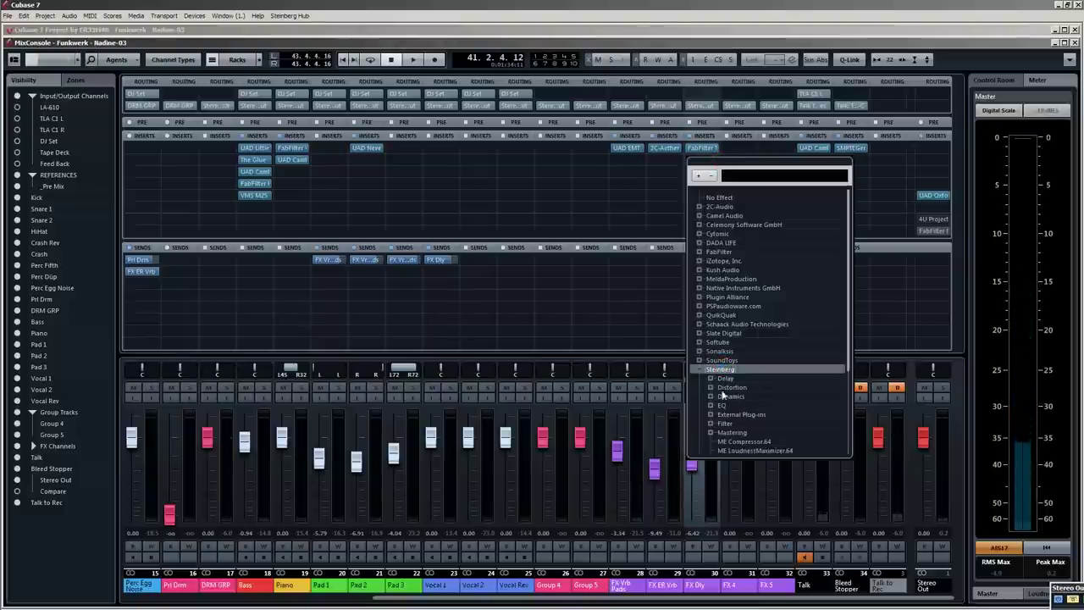
scroll(732, 414, "down", 4)
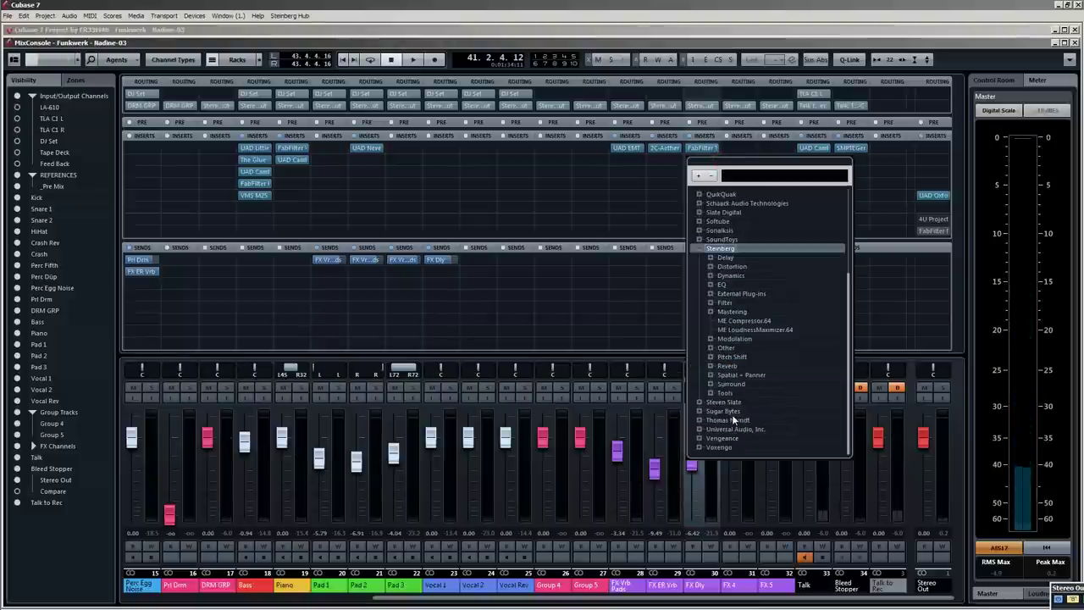
left_click(729, 366)
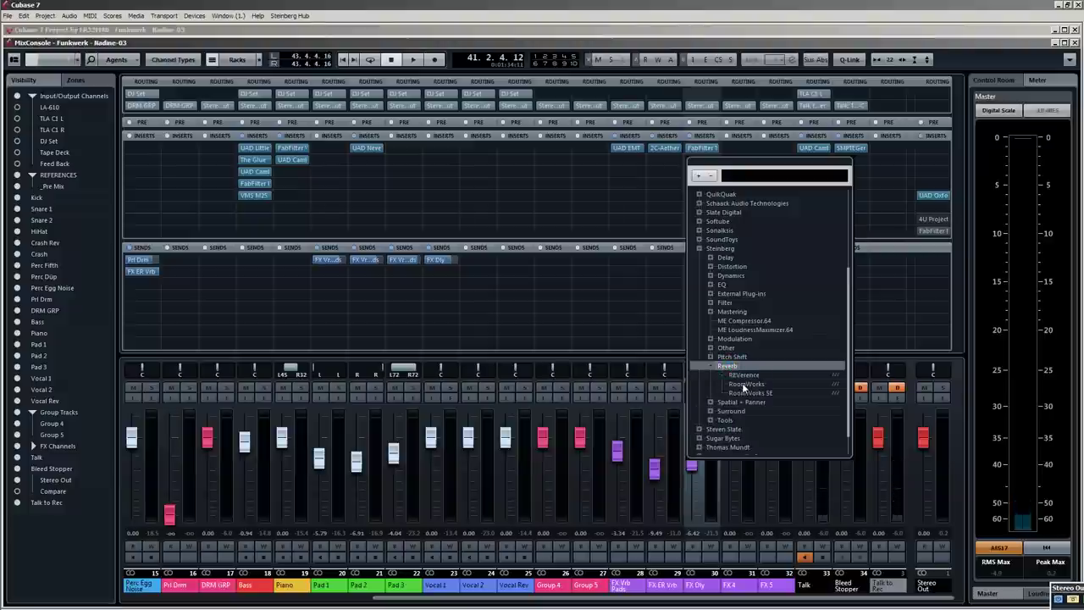
left_click(743, 384)
left_click_drag(627, 298, 609, 267)
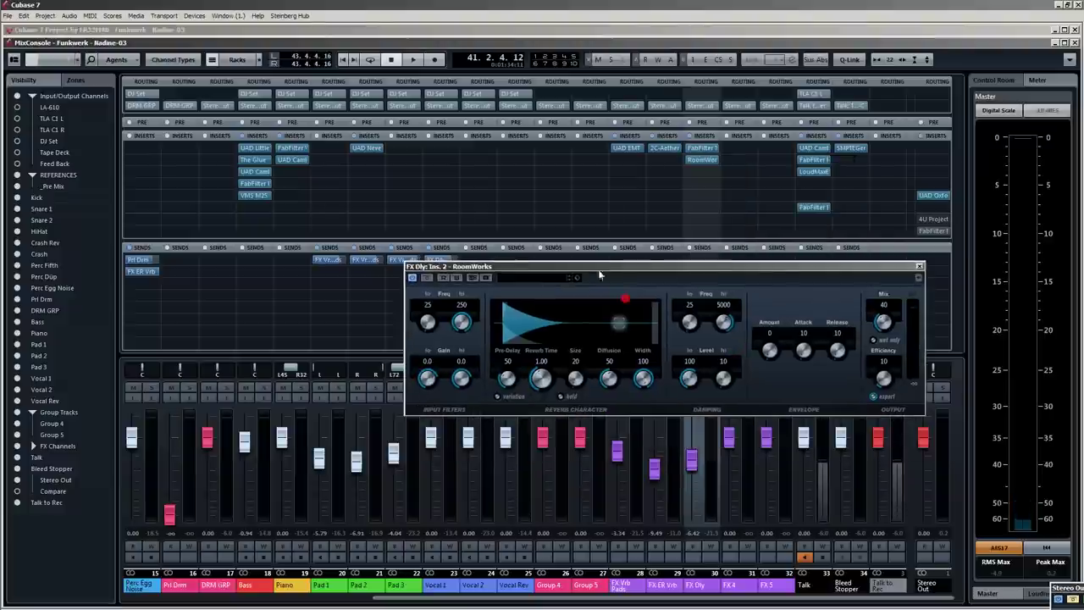
Try the Hall Cathedral 2 preset in RoomWorks on FX Dly with the mix set to 37.
left_click(543, 278)
scroll(620, 366, "down", 5)
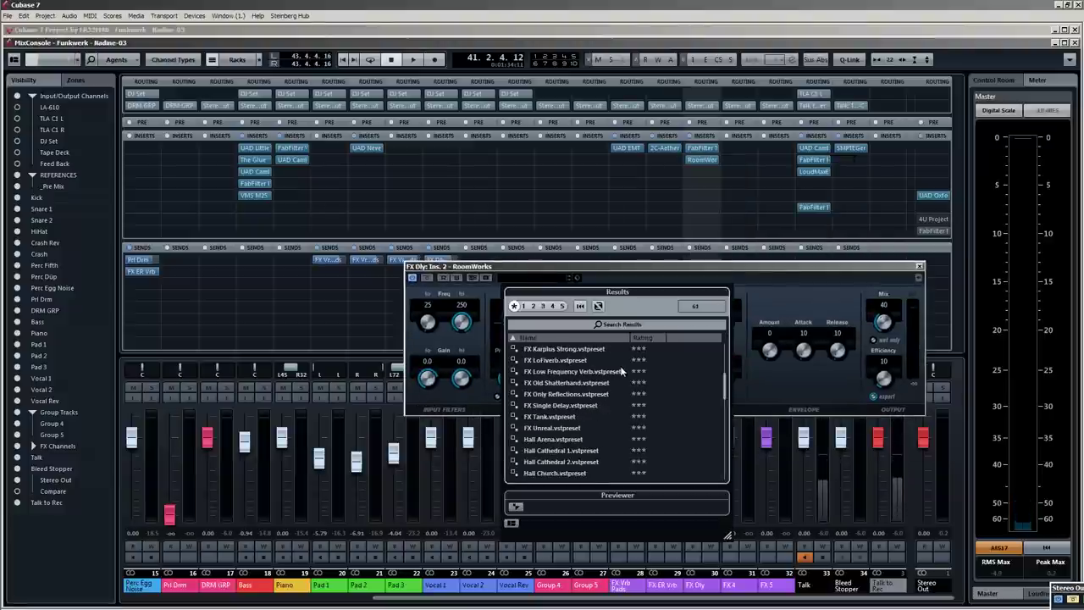
left_click(576, 417)
left_click(744, 269)
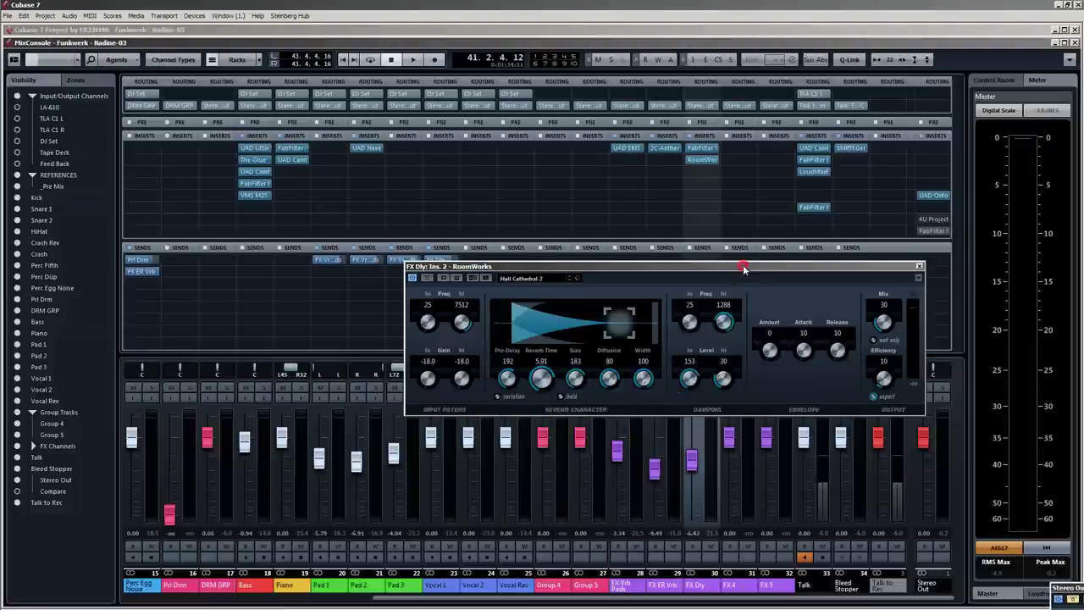
left_click_drag(743, 273, 554, 151)
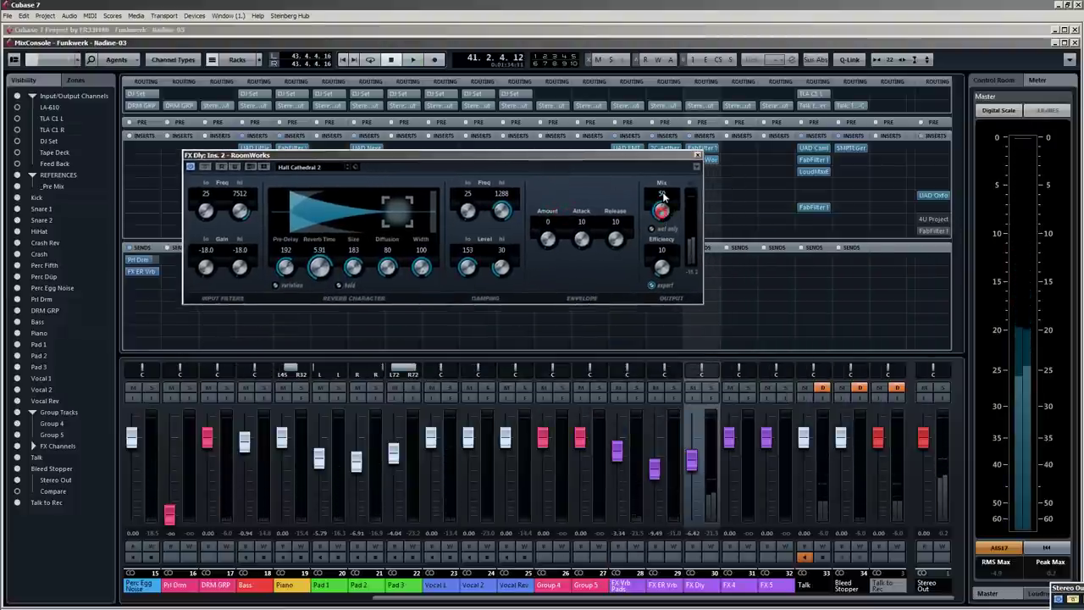
left_click_drag(512, 159, 704, 239)
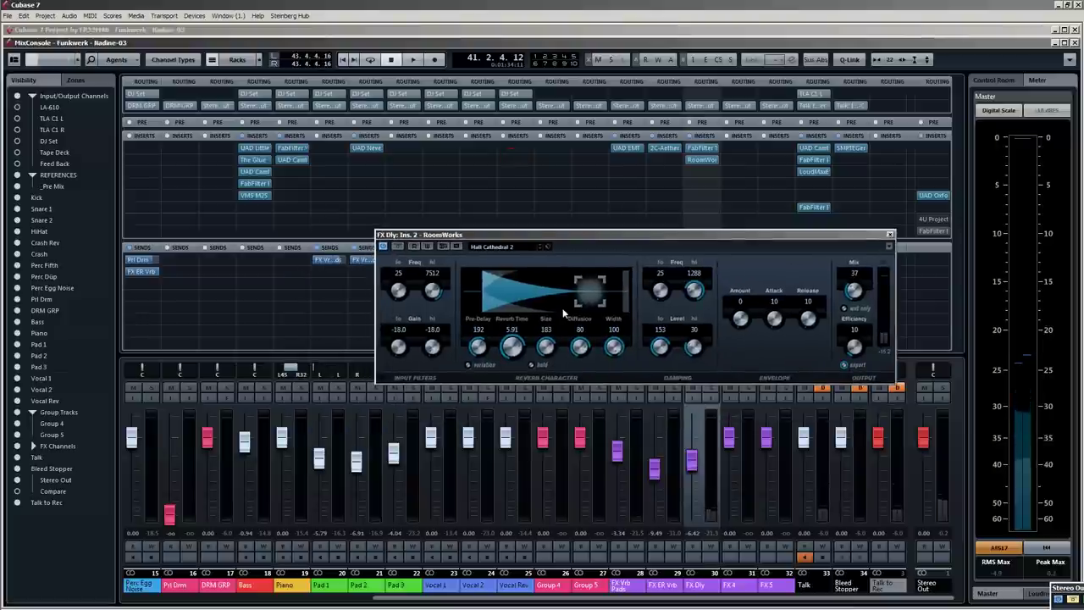
Audition the Hall Los Angeles, 2019 preset in RoomWorks and try another preset from the list.
left_click(524, 248)
scroll(535, 375, "down", 2)
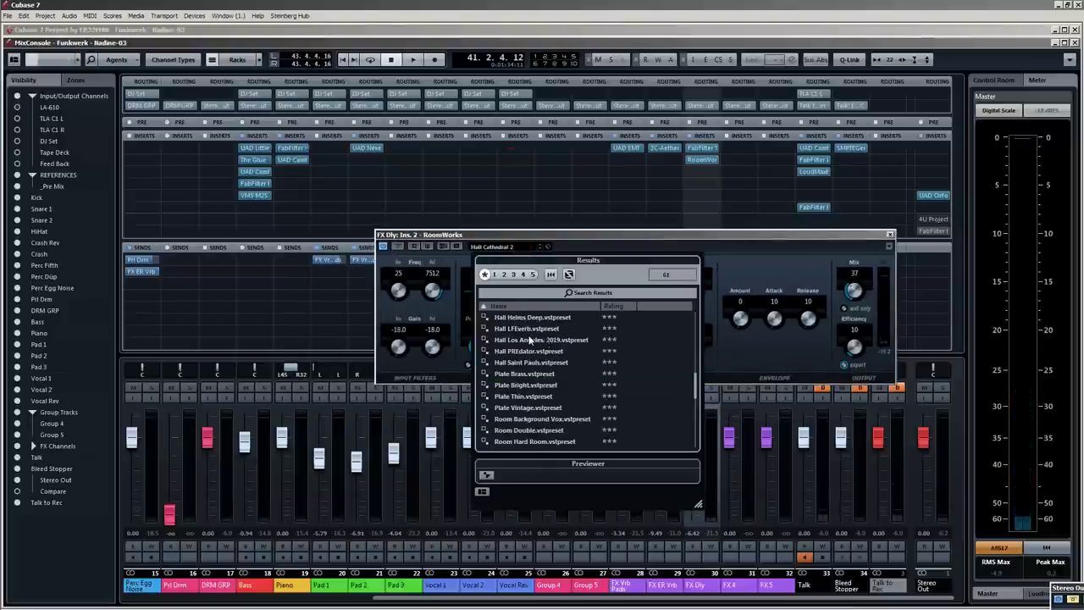
left_click(530, 340)
key("space")
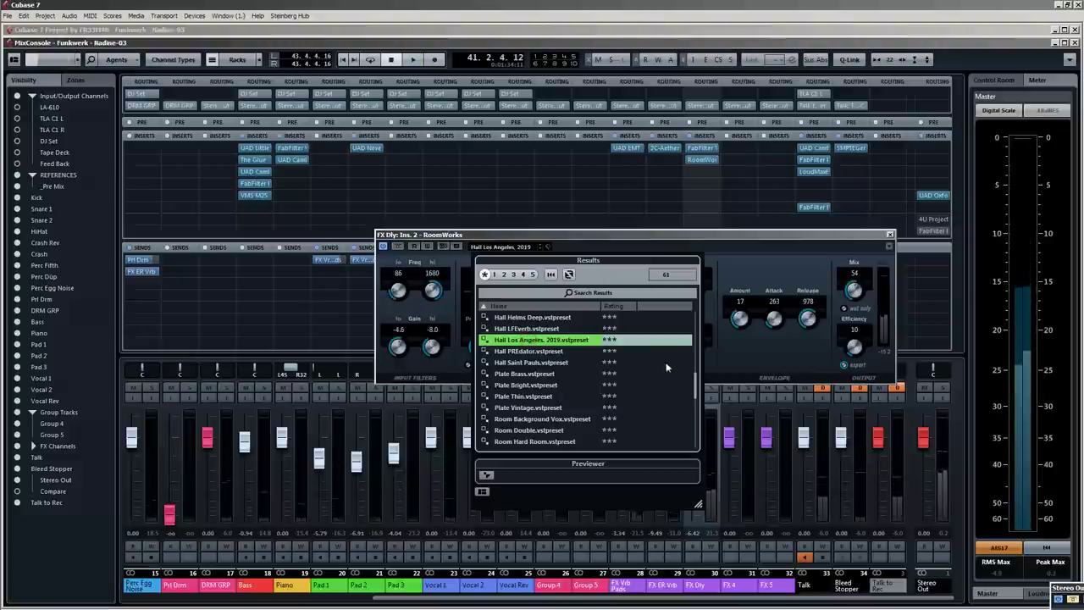
scroll(538, 359, "up", 2)
left_click(515, 364)
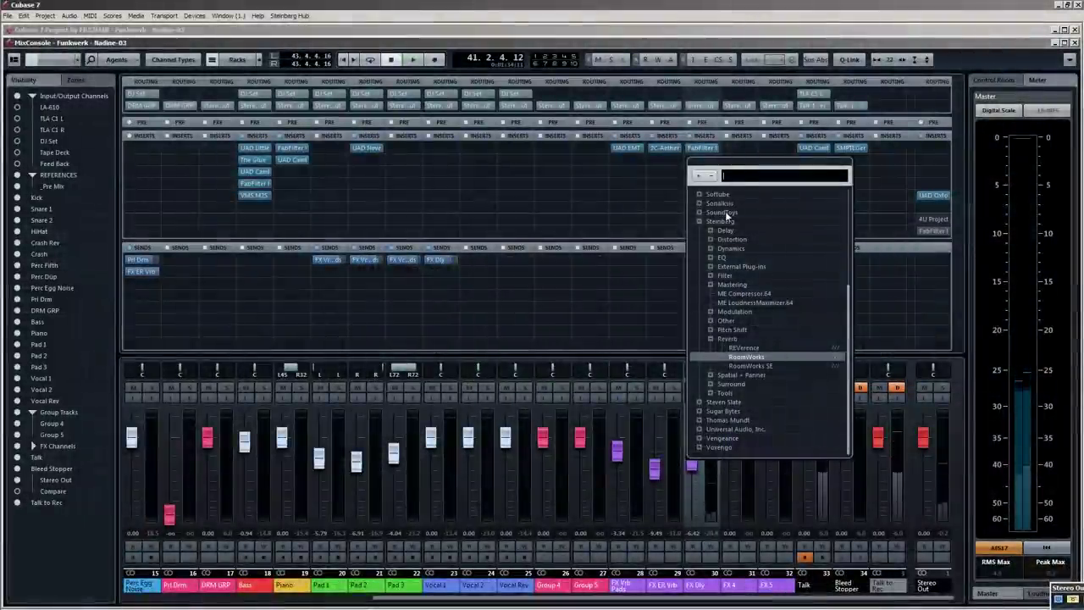
Try the UAD EMT 250 in place of RoomWorks on FX Dly with a longer reverb time.
type("emt")
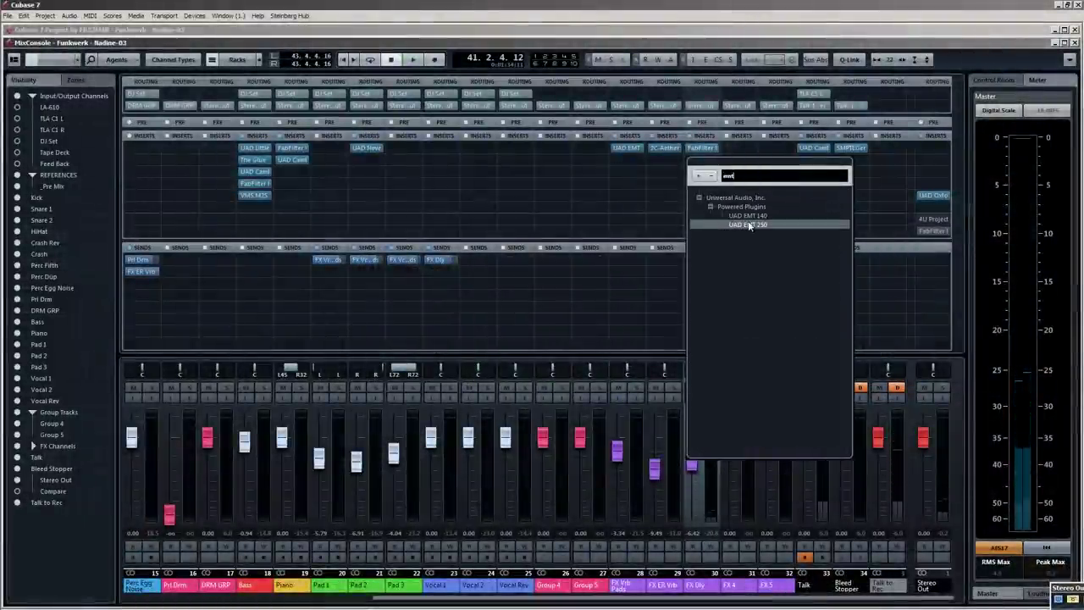
double_click(735, 223)
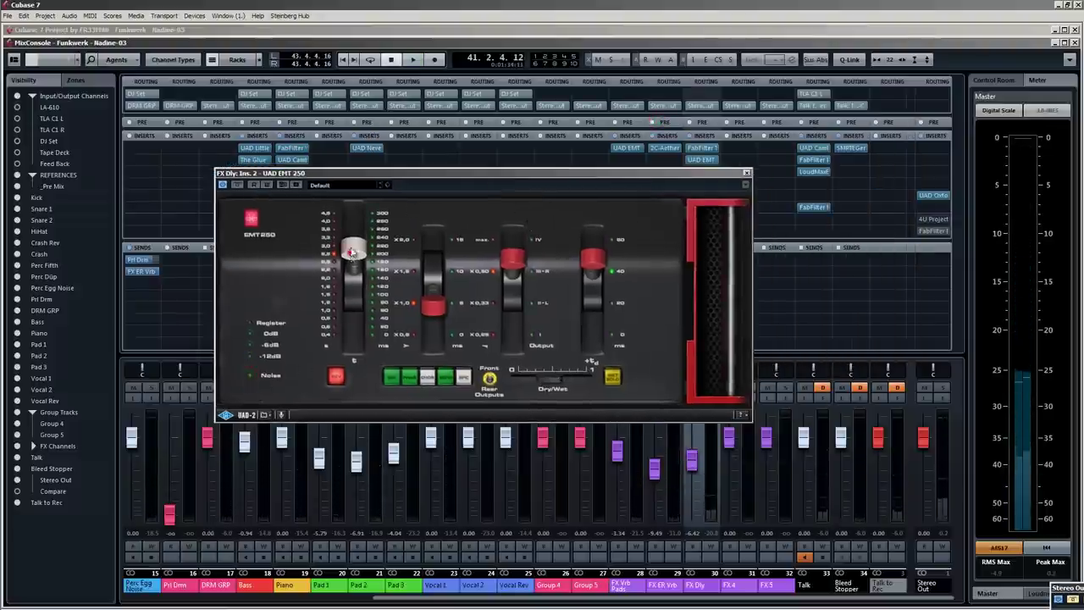
left_click_drag(353, 251, 352, 236)
left_click_drag(621, 171, 511, 143)
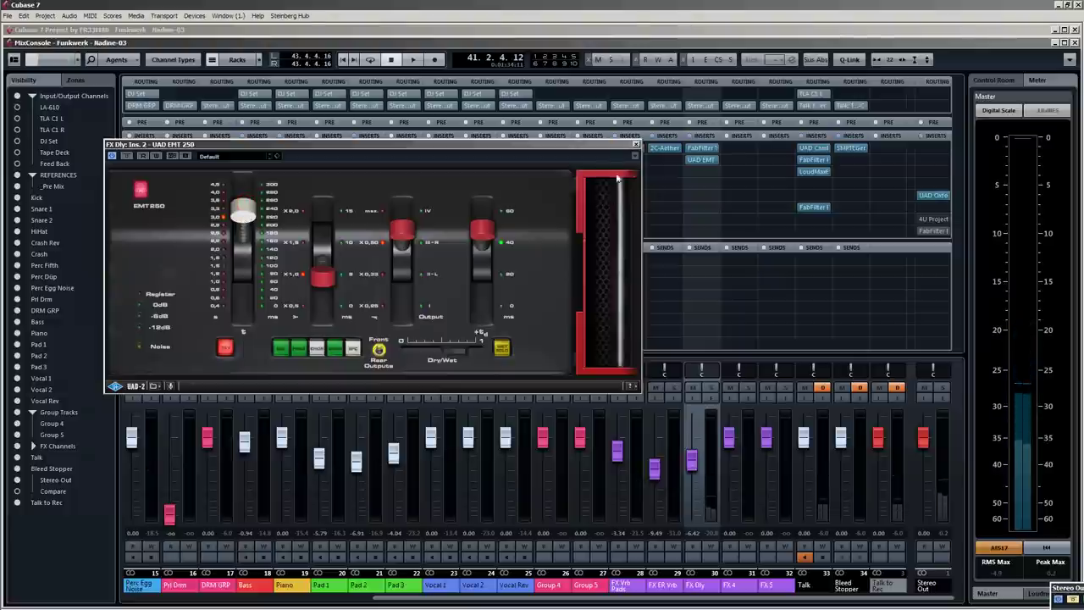
left_click(636, 144)
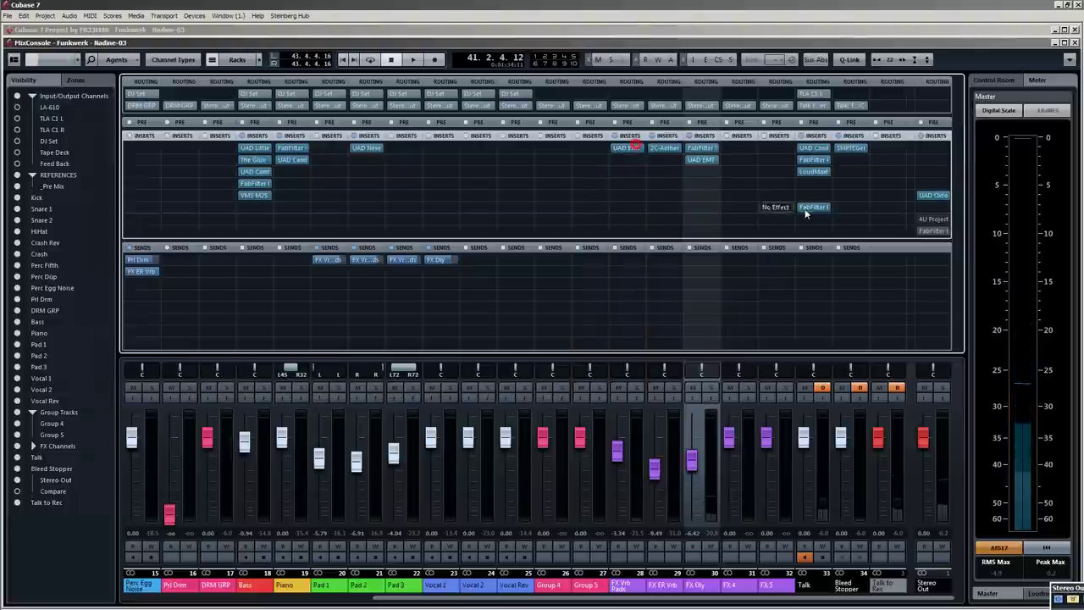
Load Softube's RC 48 in the second insert slot of FX Dly and switch it from Wet to Mix mode.
left_click(716, 161)
left_click(745, 317)
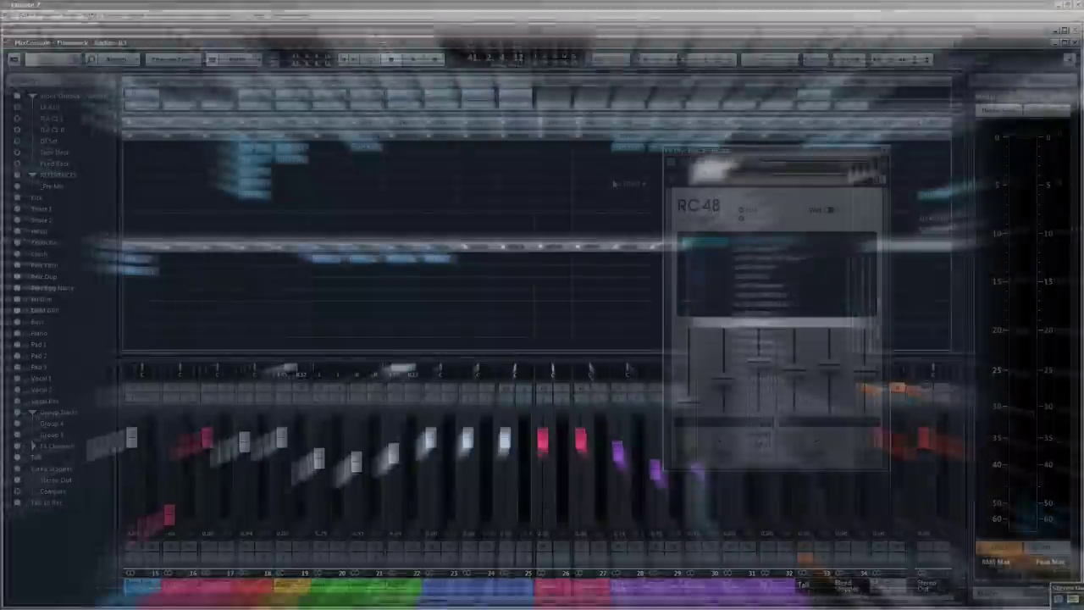
left_click_drag(502, 159, 446, 142)
key("space")
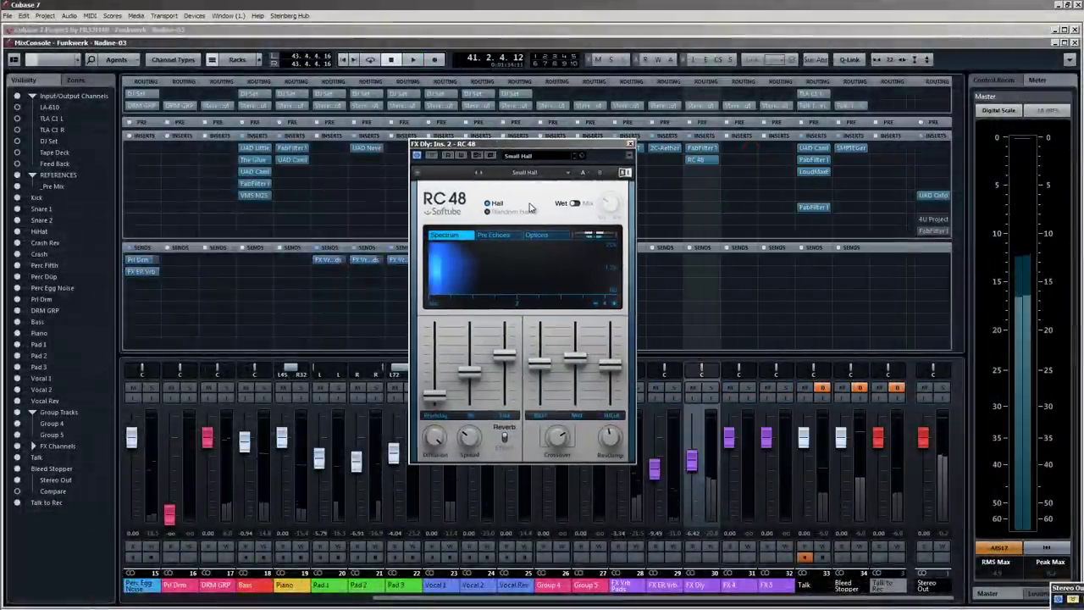
left_click(575, 203)
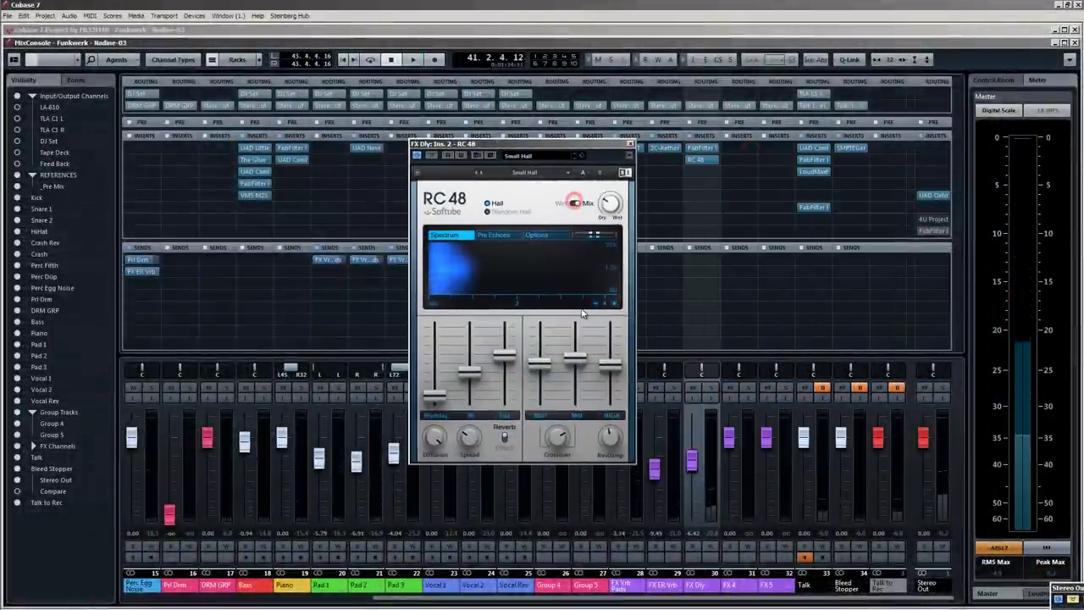
key("space")
Increase the size and the mid reverb time of the RC 48 while auditioning the vocal.
left_click_drag(505, 356, 505, 339)
key("space")
left_click_drag(575, 358, 572, 337)
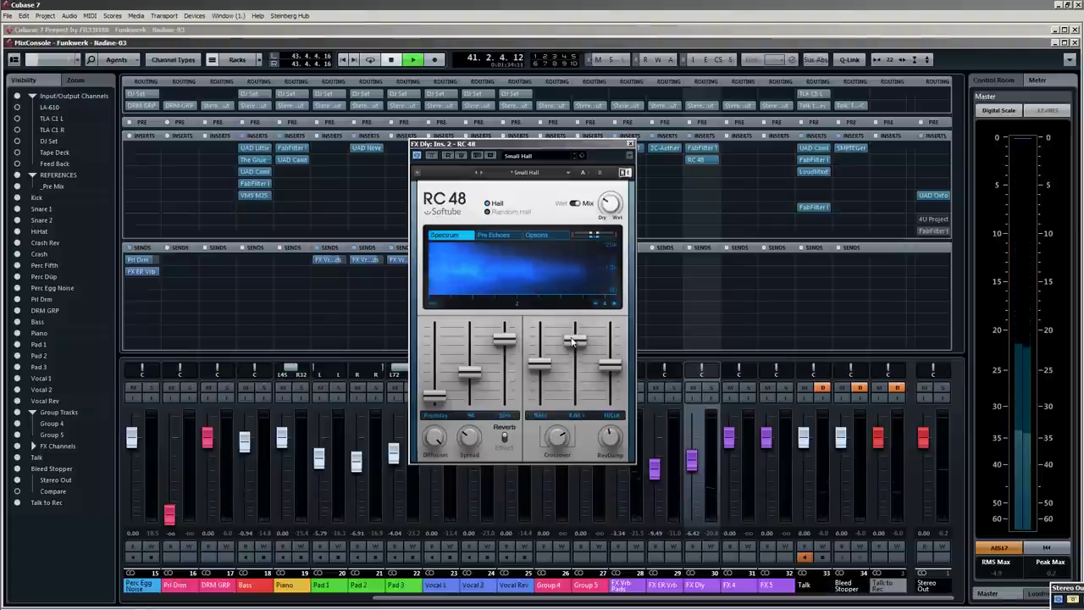
key("space")
key("space")
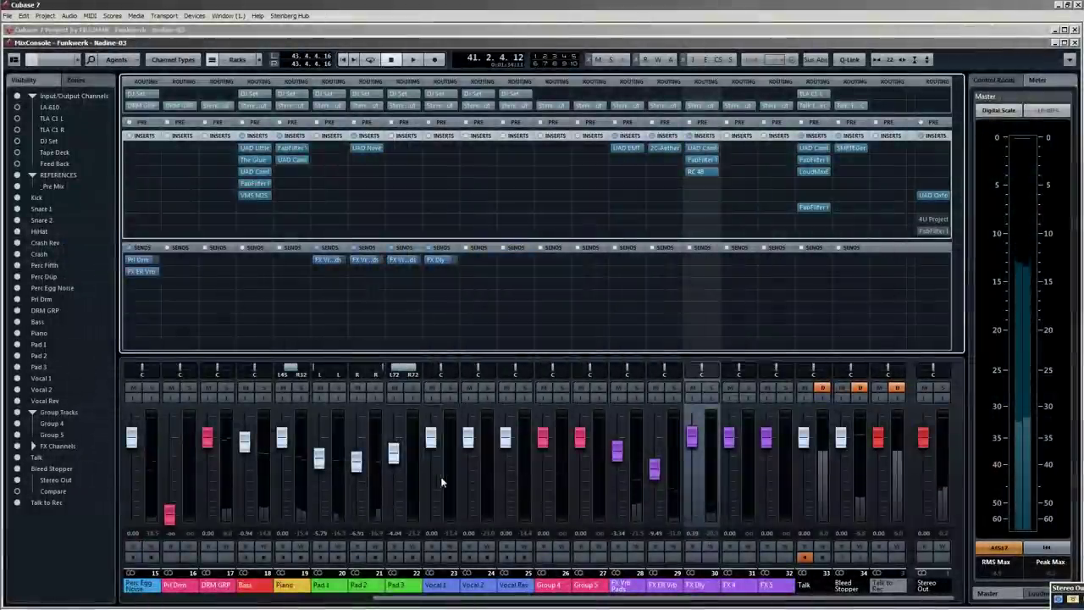
Add a second send from Vocal 1 to FX Vrb Pads and adjust its level during playback.
left_click(458, 277)
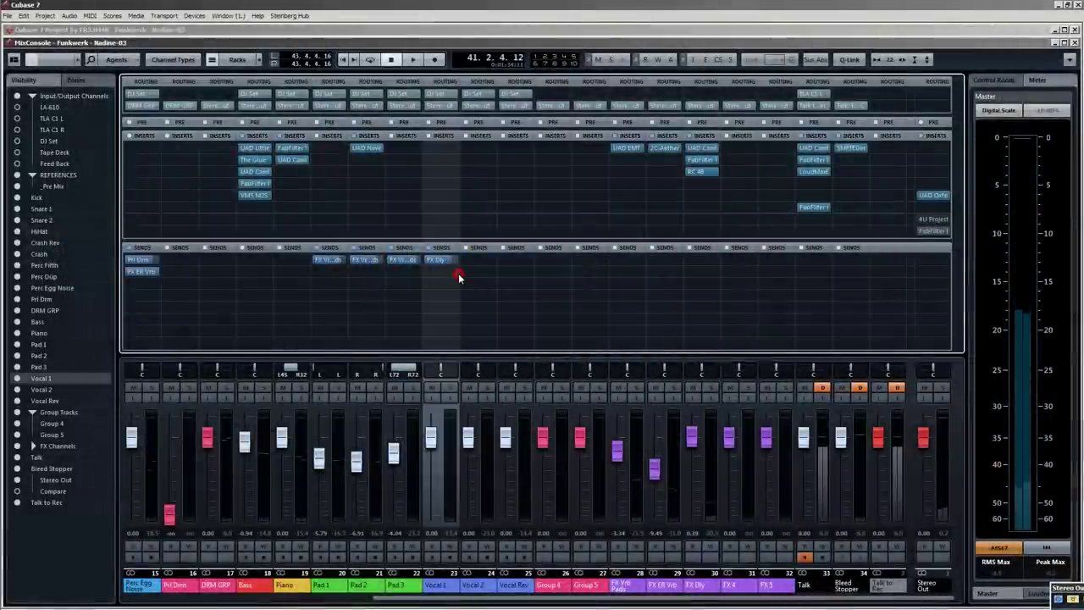
left_click(454, 272)
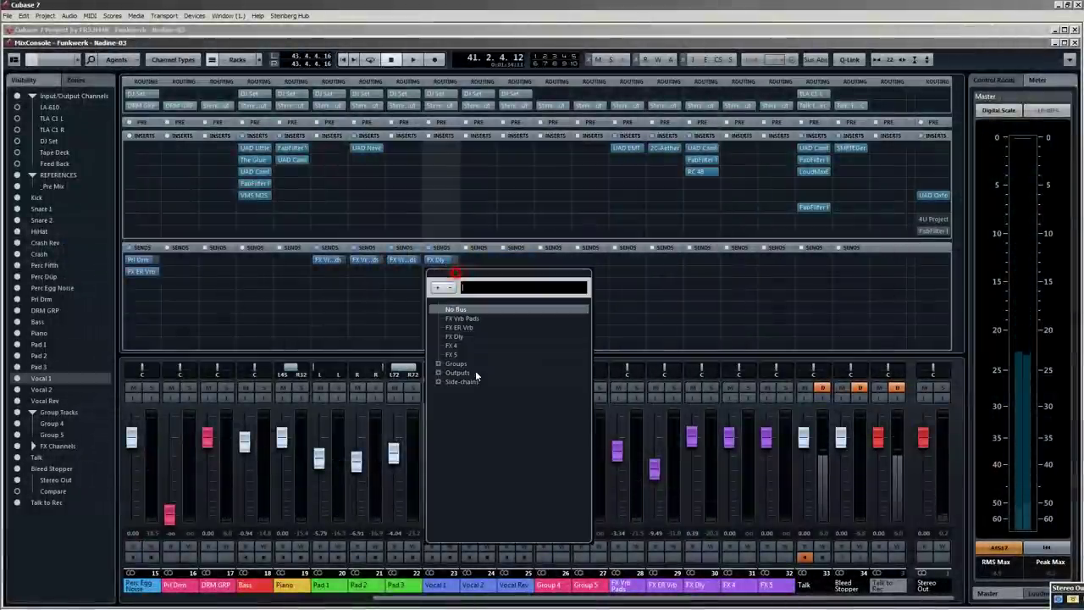
left_click(461, 318)
key("space")
left_click_drag(443, 271, 425, 277)
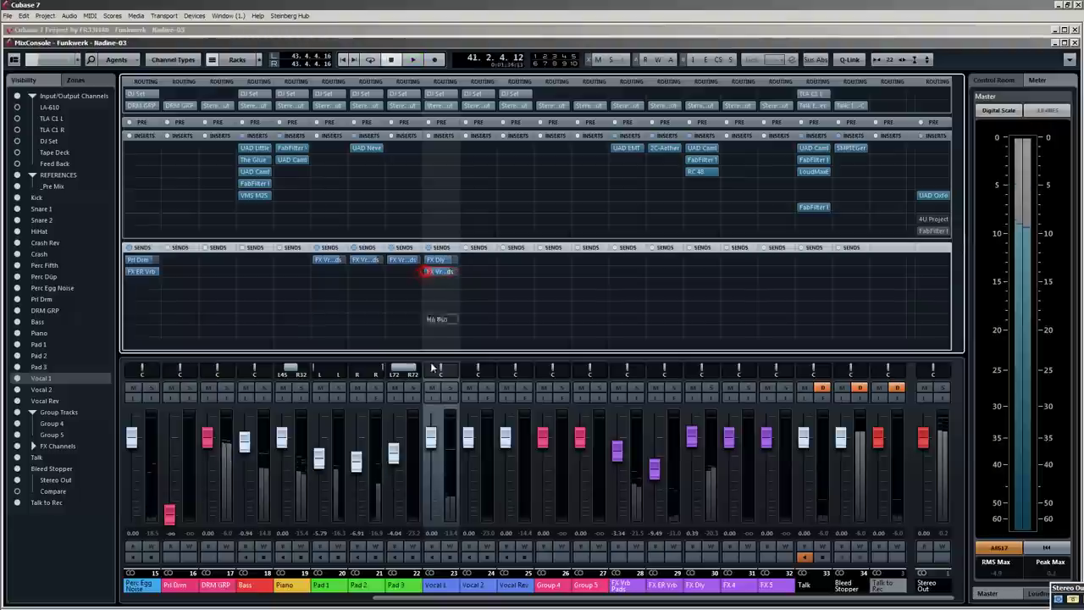
Solo Vocal 1 to fine-tune its FX Vrb Pads send level over repeated playback, and unsolo it.
left_click(447, 388)
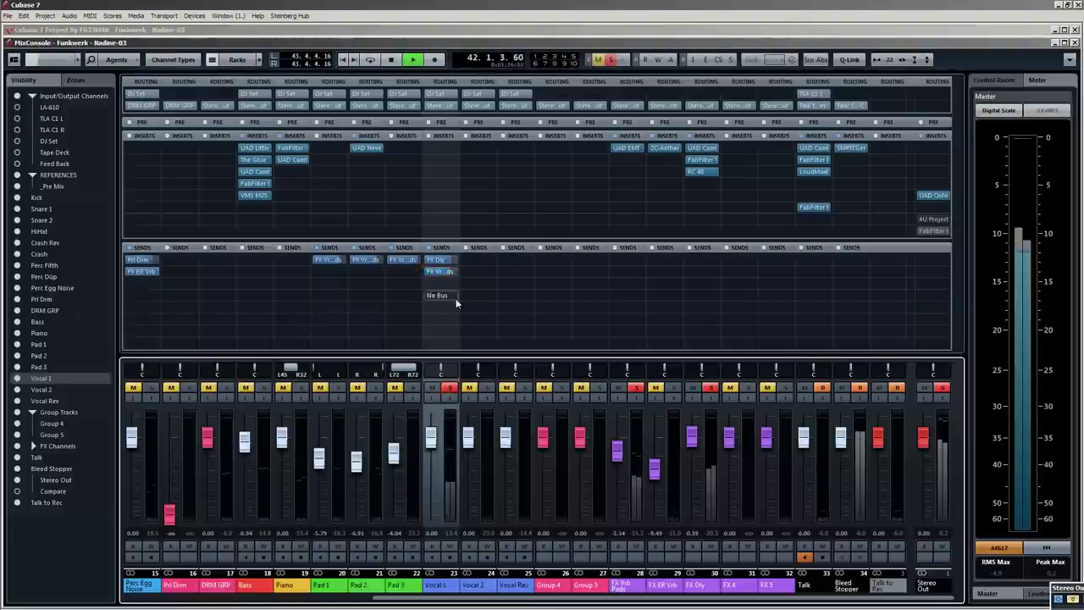
key("space")
key("space")
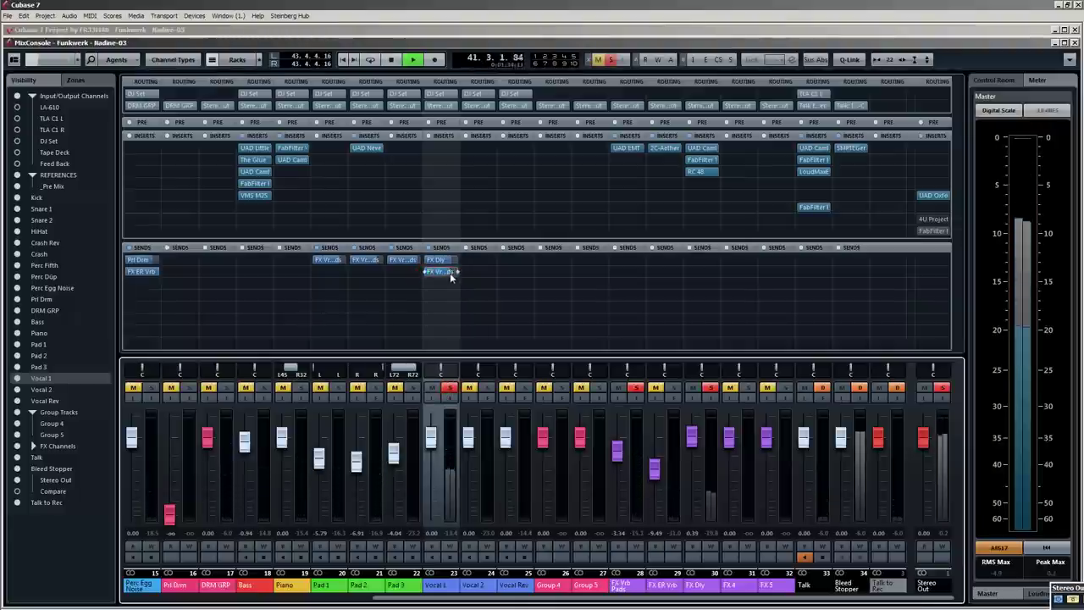
mouse_move(450, 273)
left_mouse_down()
mouse_move(431, 274)
mouse_move(443, 274)
left_mouse_up()
key("space")
key("space")
key("space")
key("space")
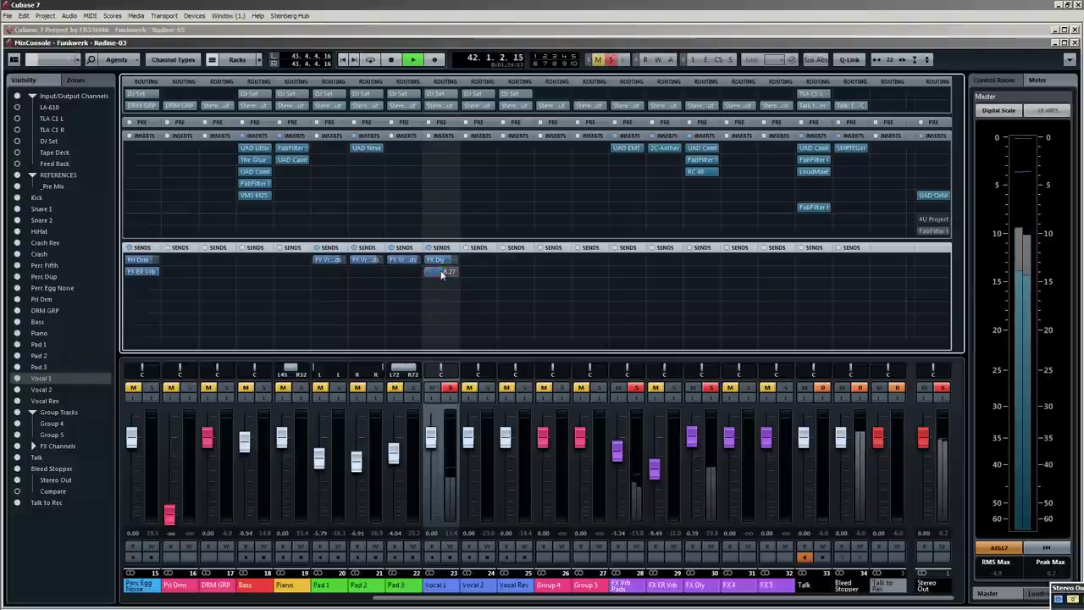
key("space")
left_click(450, 387)
Lower the Vocal 1 fader to -1.40 and the FX Dly fader to -3.34 in the full mix.
mouse_move(432, 439)
left_mouse_down()
mouse_move(431, 530)
mouse_move(432, 442)
mouse_move(434, 458)
left_mouse_up()
key("space")
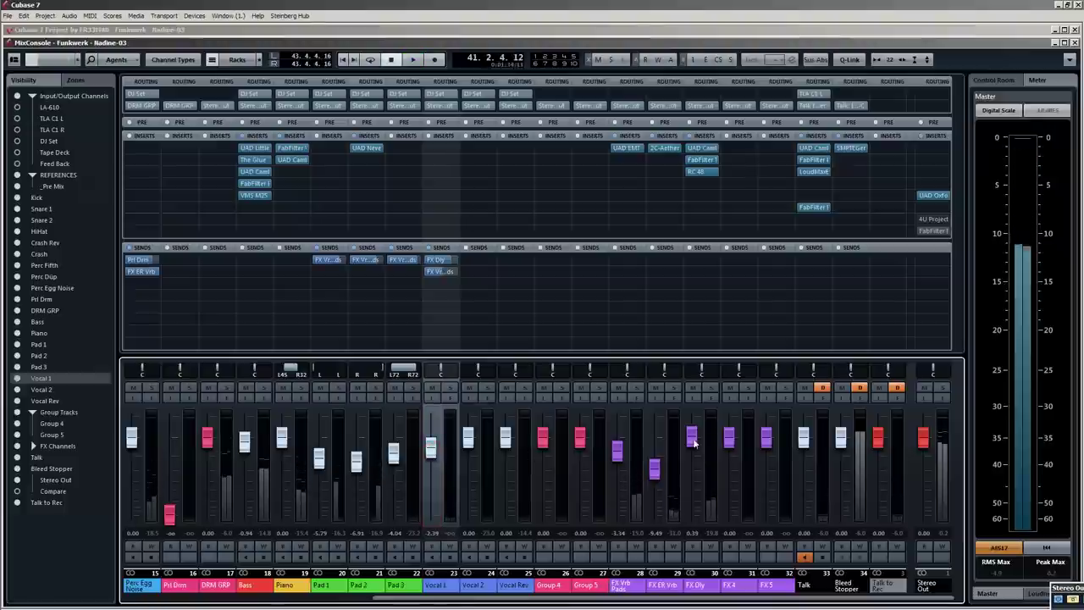
left_click_drag(698, 442, 567, 450)
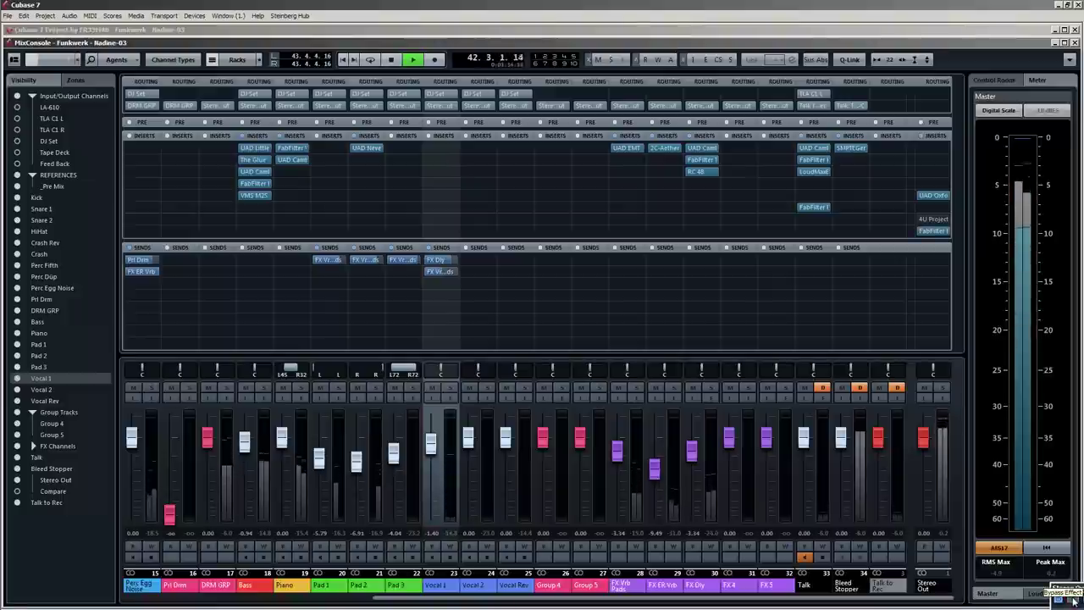
Pan the FX Dly channel to R59 and raise its fader to -1.13 during playback.
left_click(705, 371)
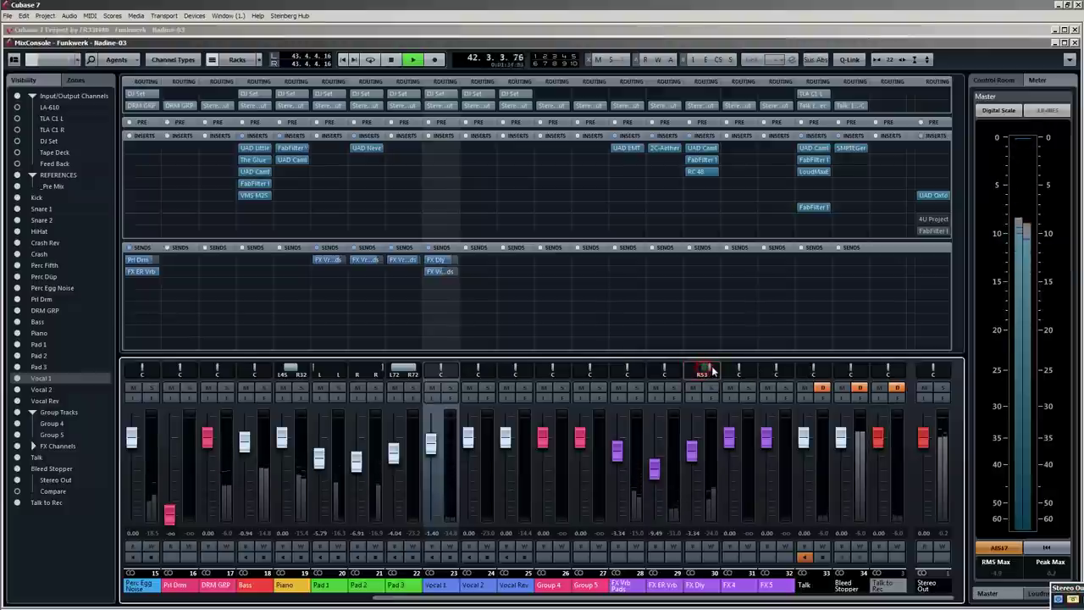
scroll(712, 372, "up", 5)
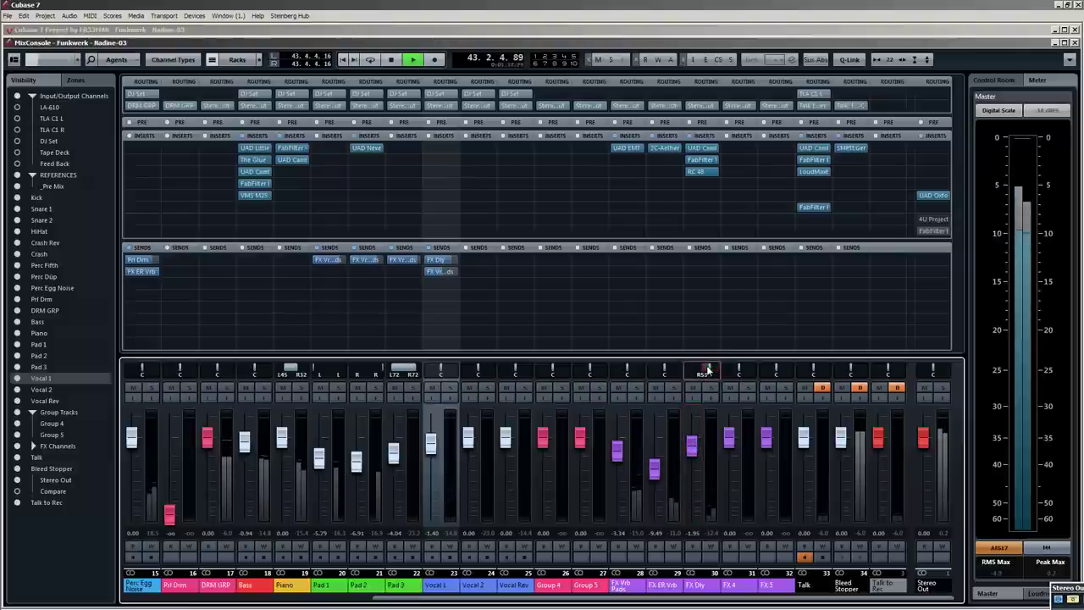
scroll(694, 444, "up", 3)
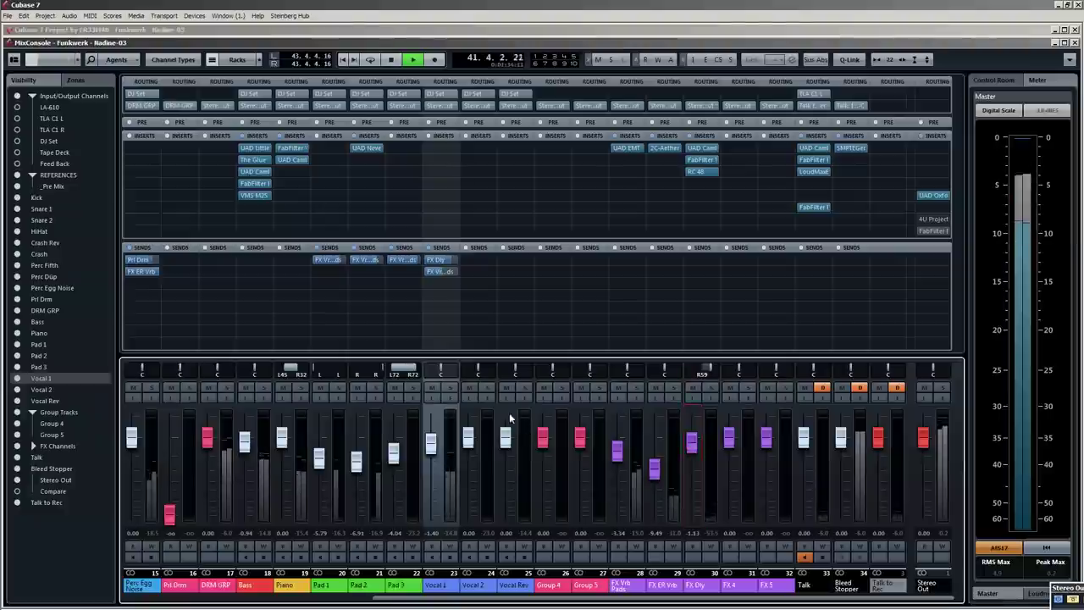
left_click(441, 272)
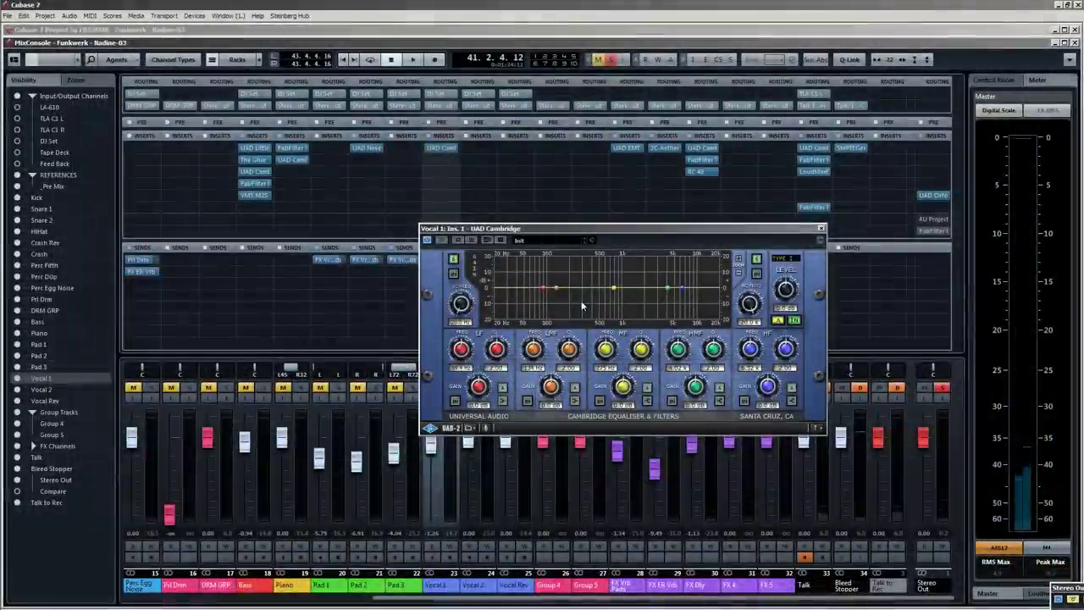
Cut the mid band and slightly dip the high-mid band in the UAD Cambridge EQ on Vocal 1, and close its window.
mouse_move(614, 288)
left_mouse_down()
mouse_move(614, 259)
mouse_move(609, 306)
left_mouse_up()
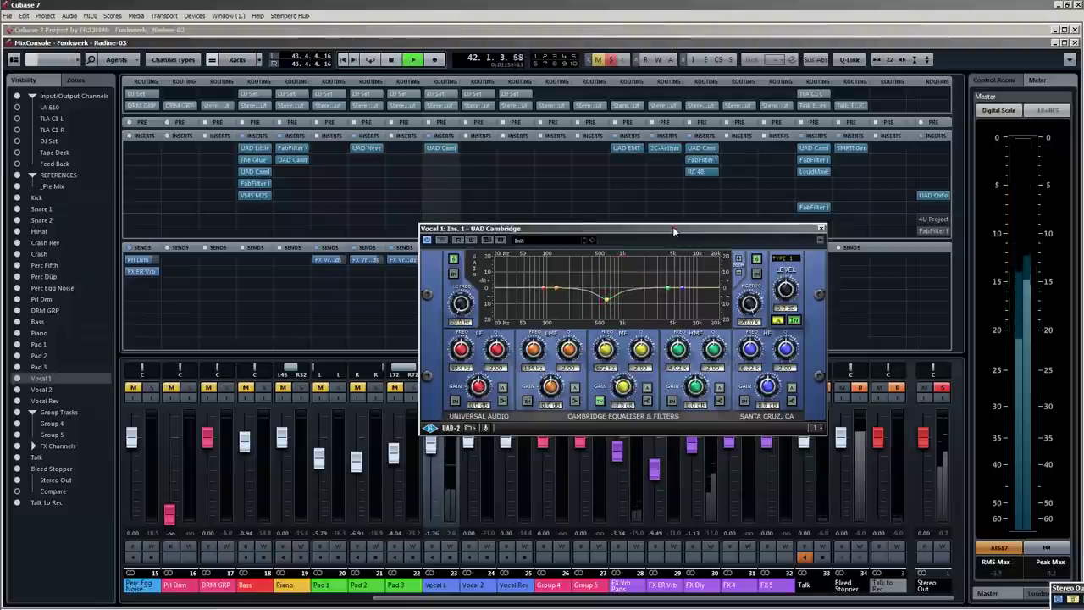
left_click_drag(674, 230, 721, 166)
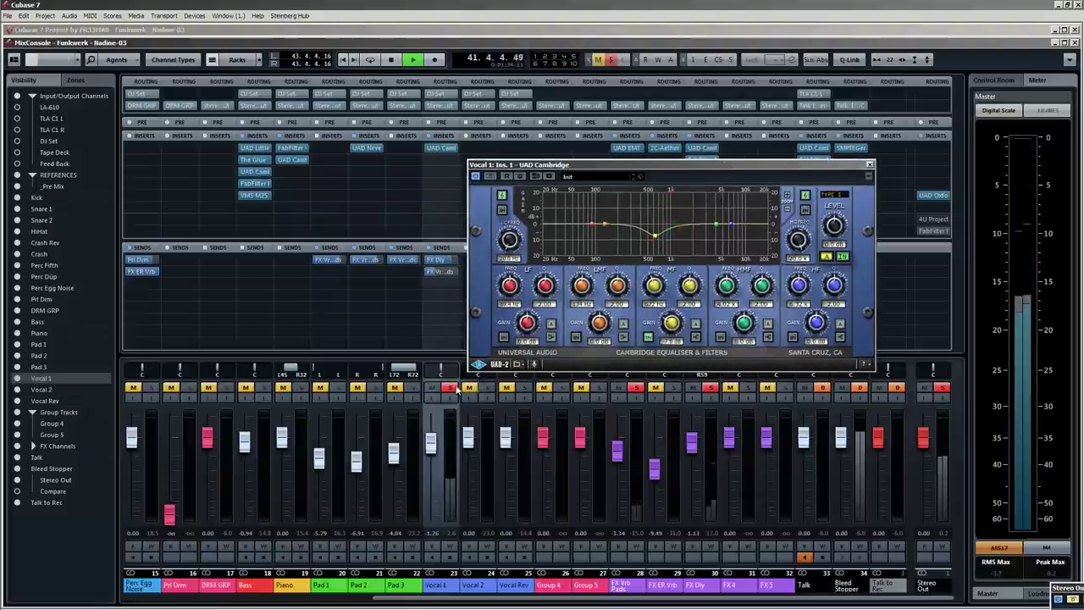
left_click(449, 387)
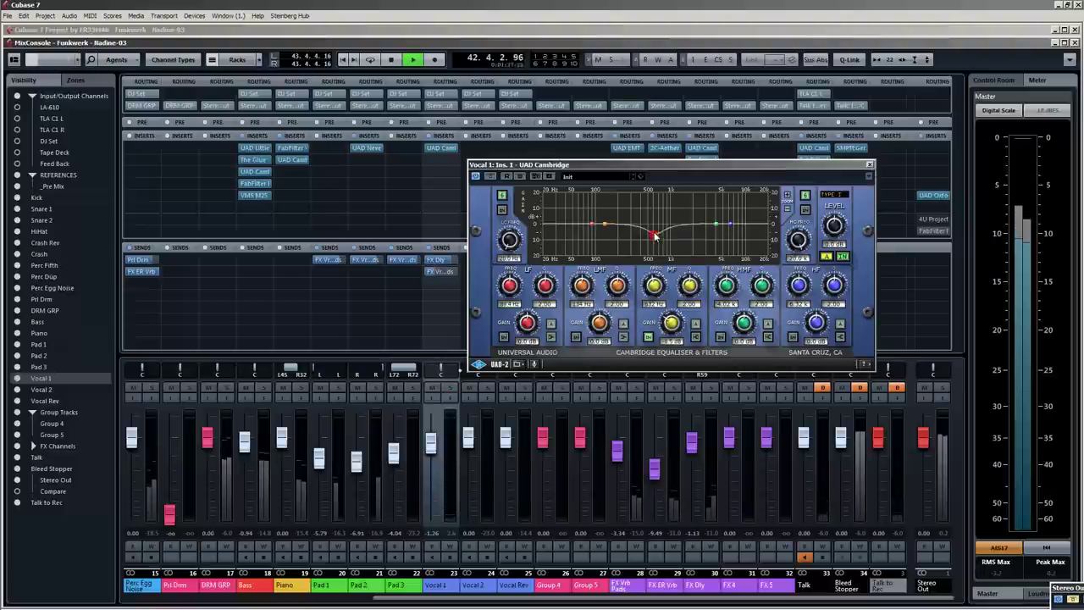
mouse_move(718, 225)
left_mouse_down()
mouse_move(724, 235)
mouse_move(718, 216)
mouse_move(719, 230)
left_mouse_up()
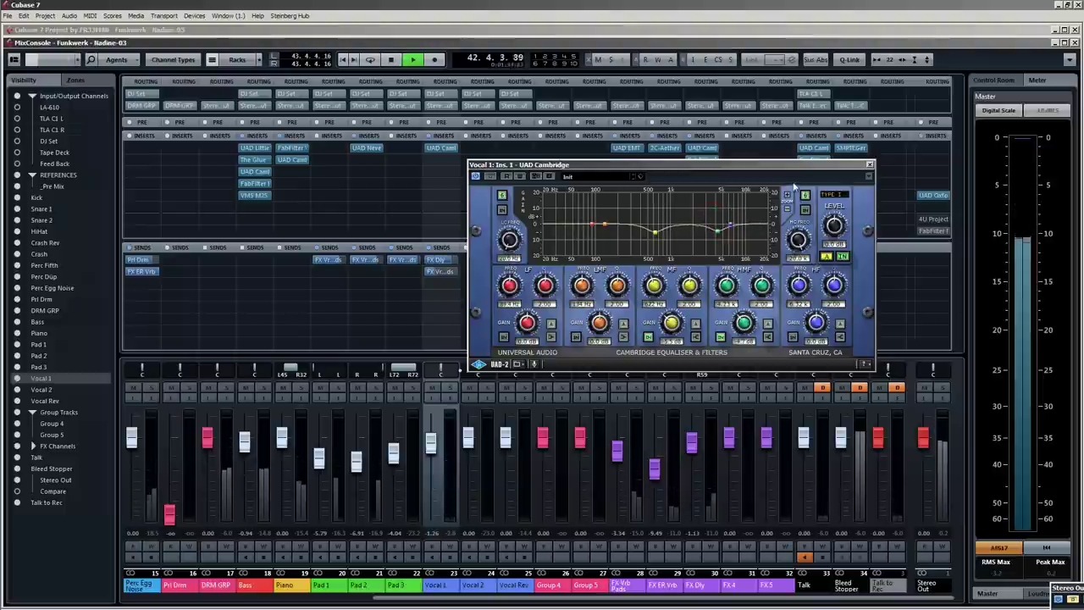
left_click_drag(777, 170, 749, 161)
left_click(842, 156)
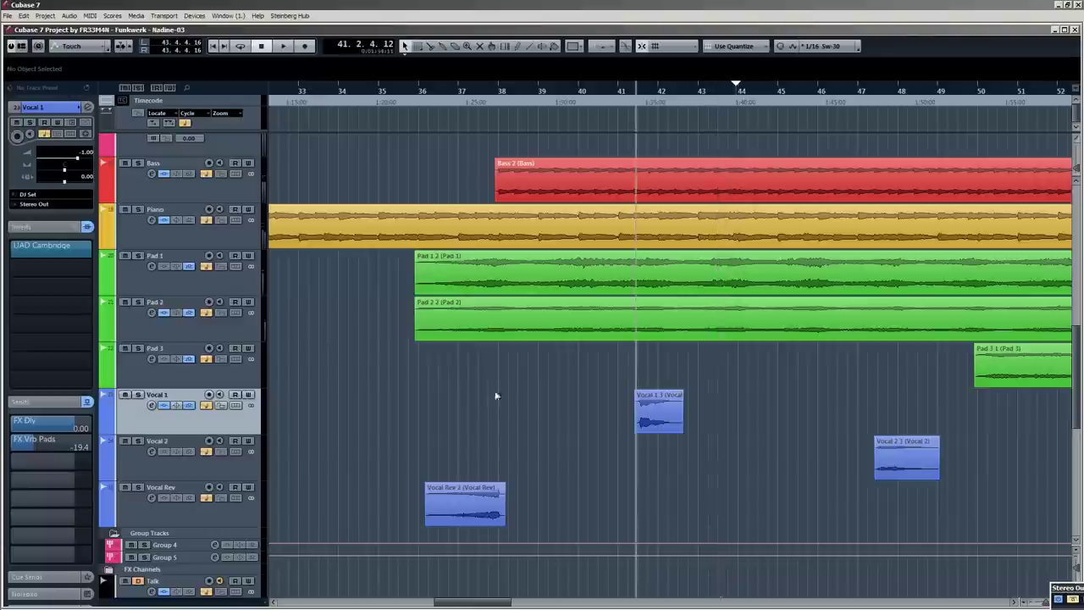
Place the playback cursor at the start of the Vocal 2 event in bar 47.
key("g")
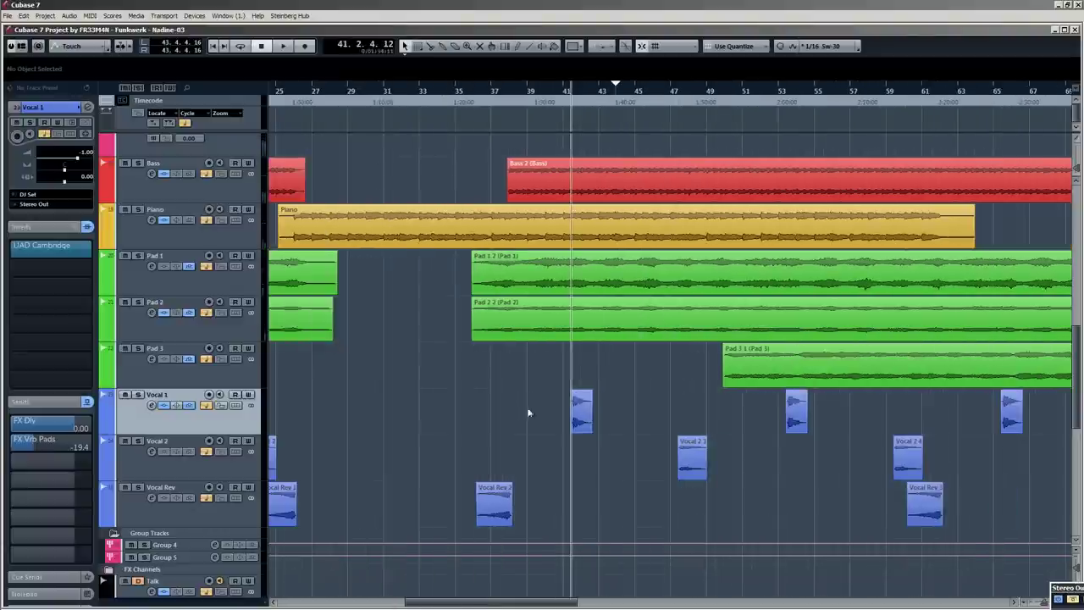
left_click(682, 93)
key("h")
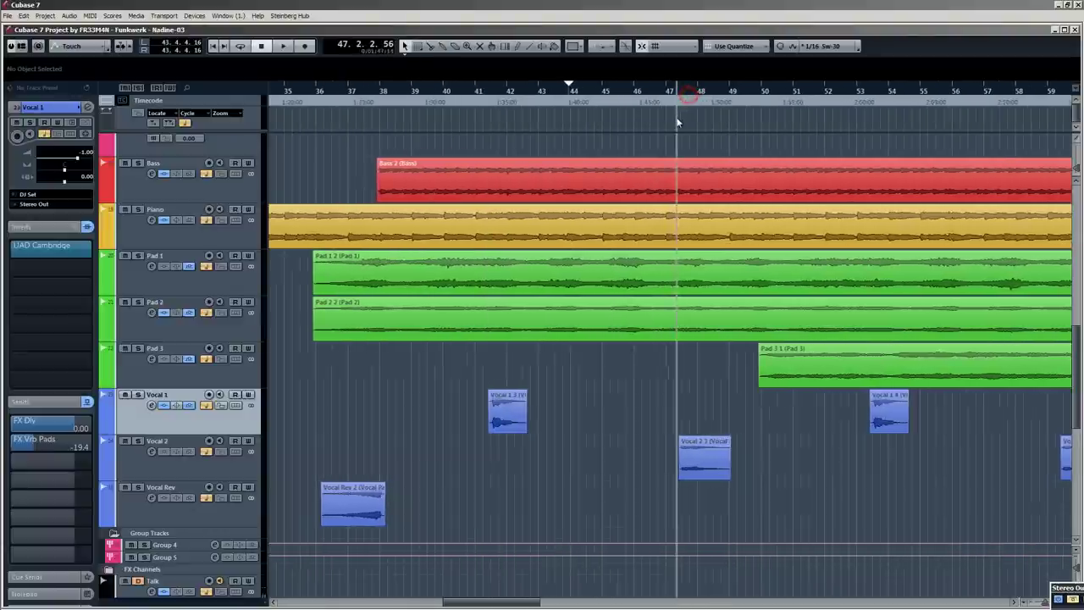
Copy the UAD Cambridge insert and the FX Dly send from Vocal 1 to Vocal 2.
key("space")
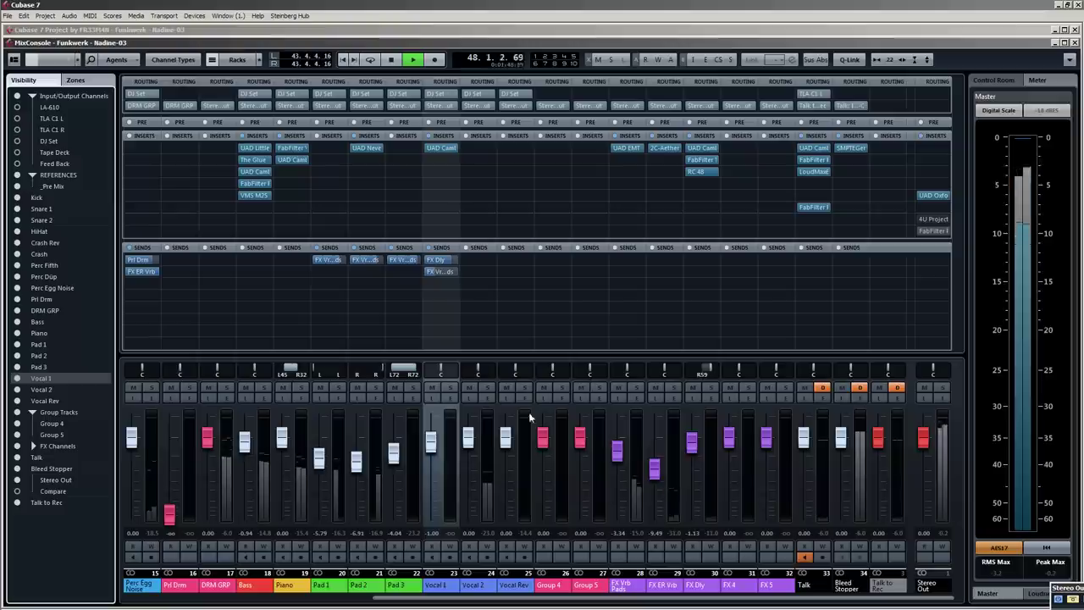
left_click_drag(448, 149, 478, 148)
left_click_drag(440, 260, 447, 260)
left_click(448, 260)
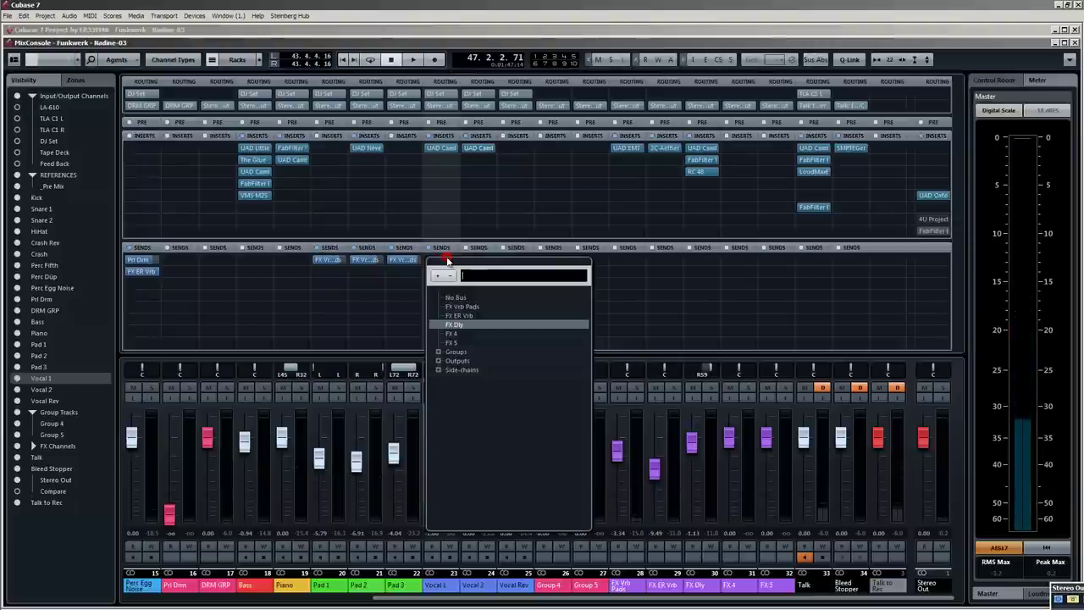
left_click(386, 326)
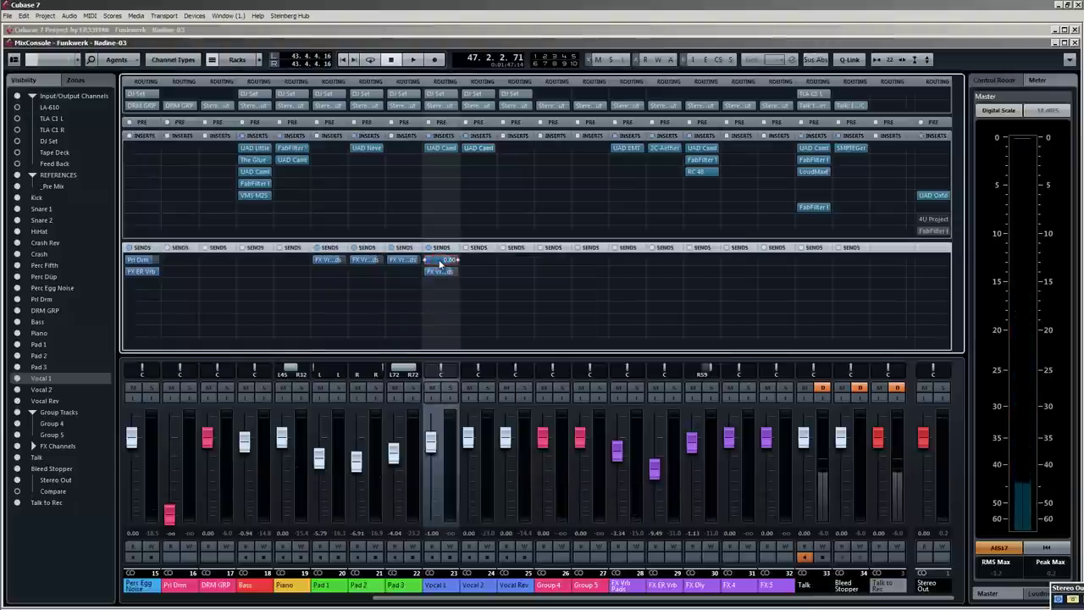
key("Right")
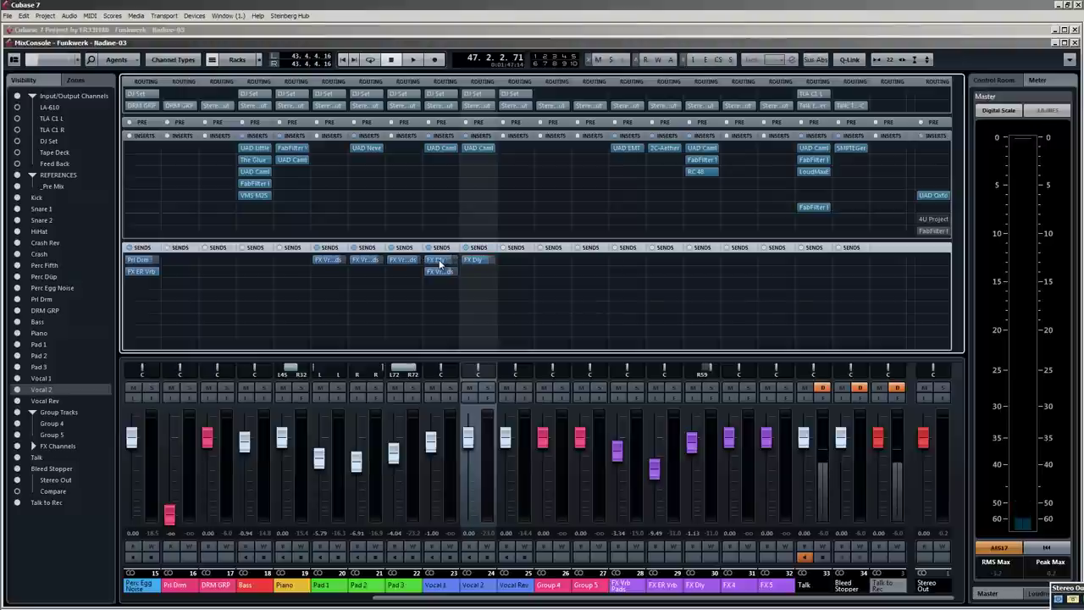
key("Left")
key("Right")
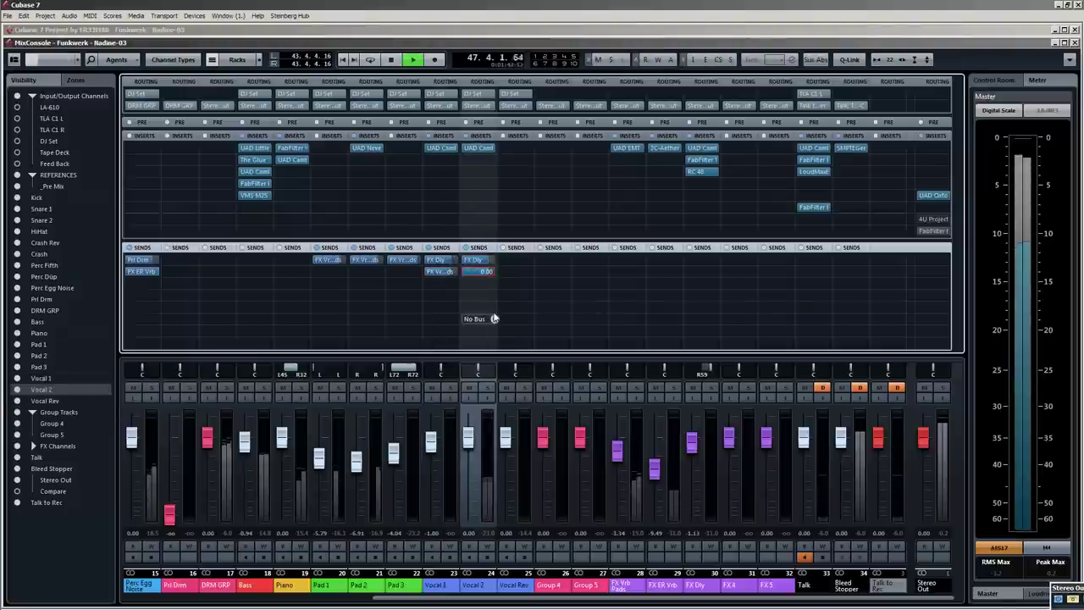
Copy the FX Vrb Pads send from Vocal 1 to Vocal 2 and lower the Vocal 2 fader to -0.51.
key("space")
mouse_move(449, 271)
left_mouse_down()
mouse_move(431, 271)
mouse_move(469, 276)
left_mouse_up()
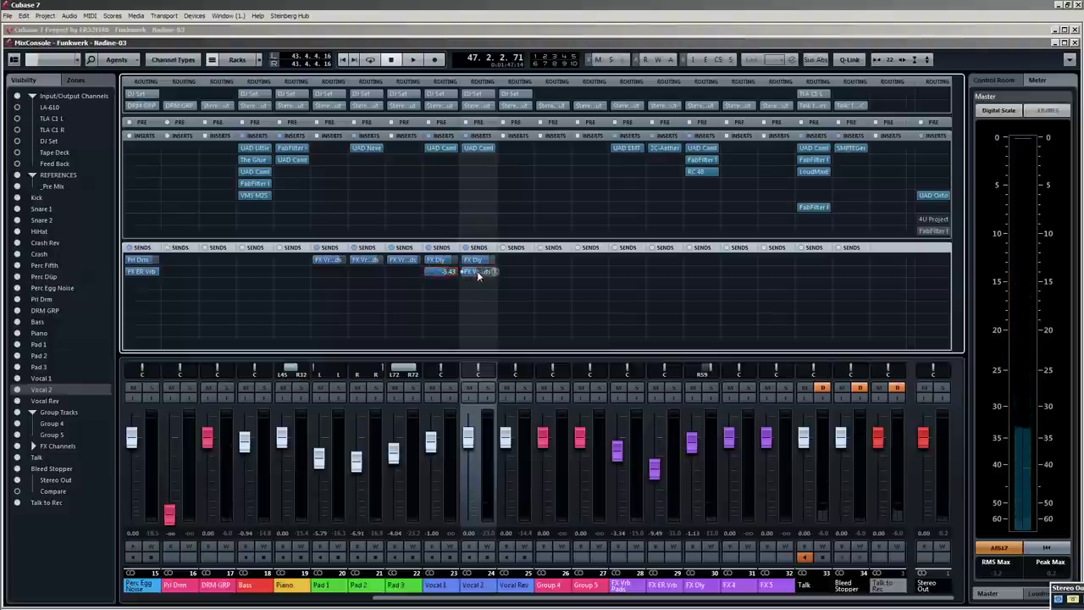
key("space")
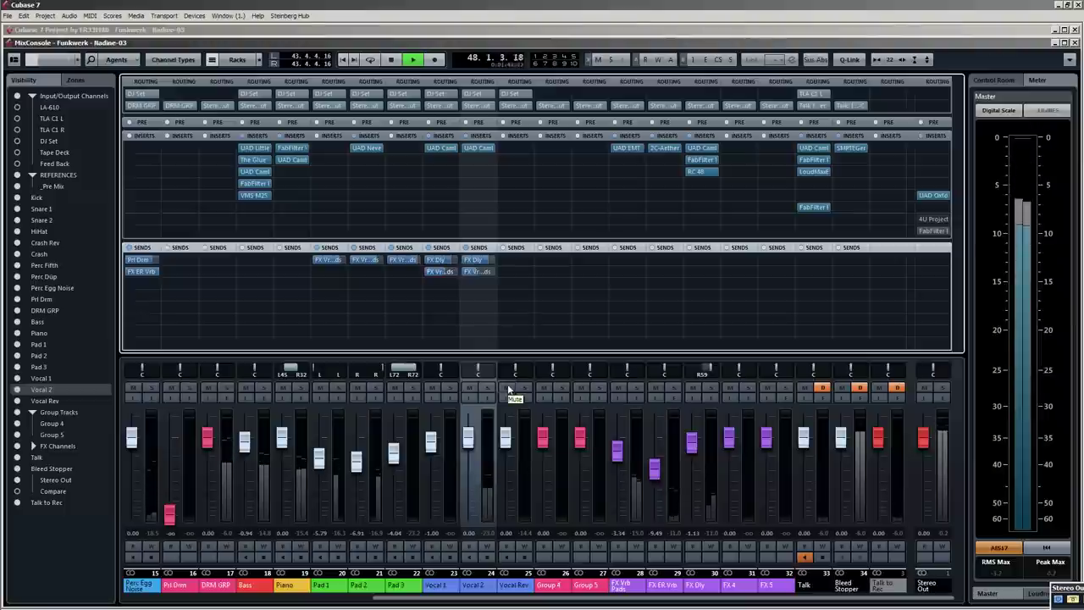
left_click_drag(468, 438, 469, 442)
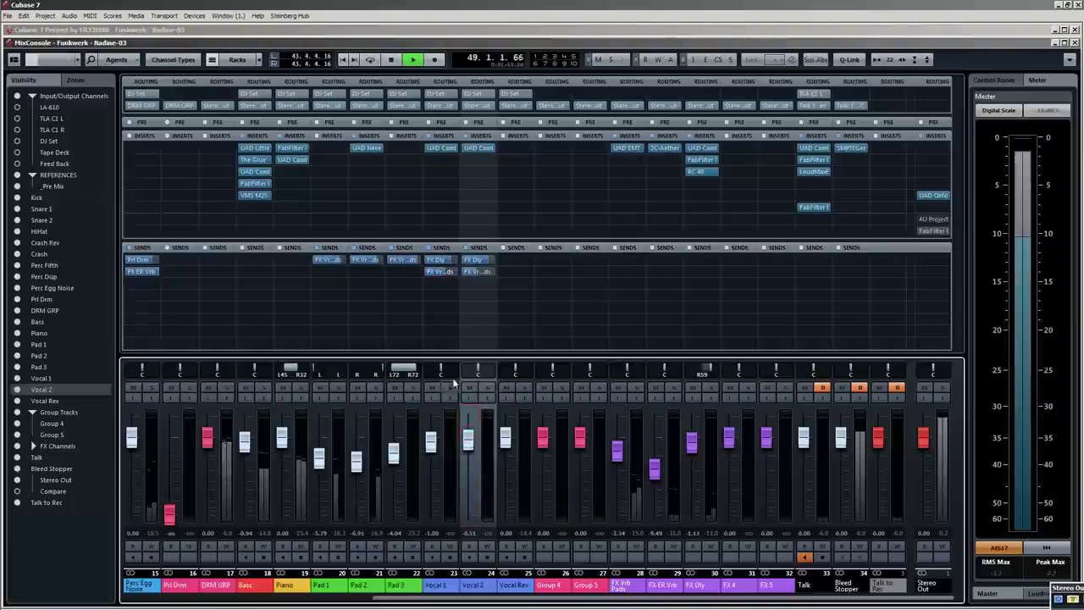
Pan Vocal 1 to L25 and Vocal 2 to L36, and adjust the FX Dly send level on Vocal 2.
key("space")
key("space")
left_click_drag(442, 370, 475, 373)
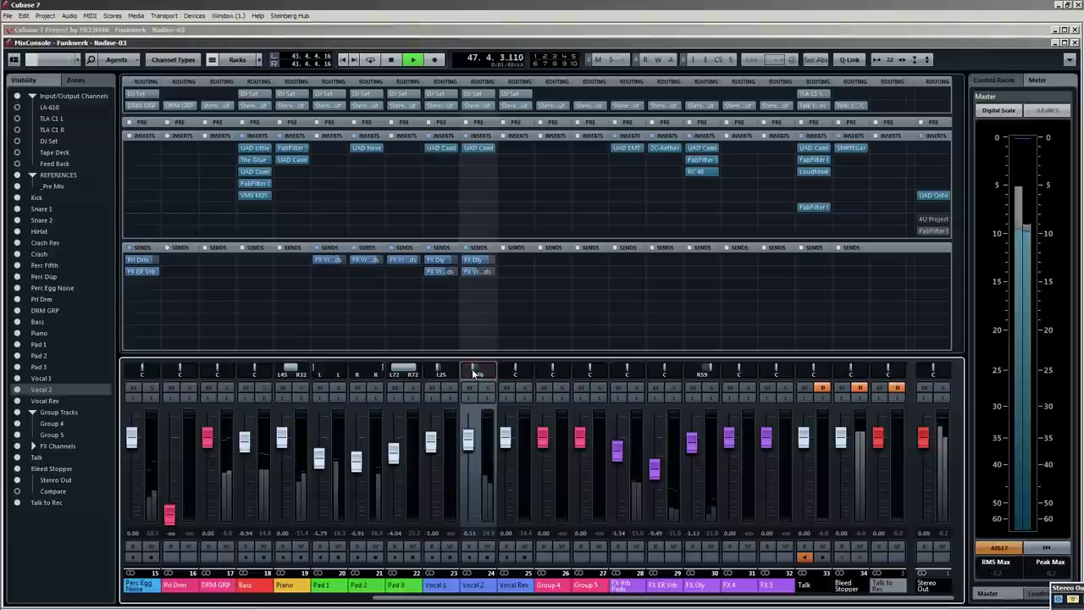
key("space")
key("space")
left_click_drag(488, 259, 491, 259)
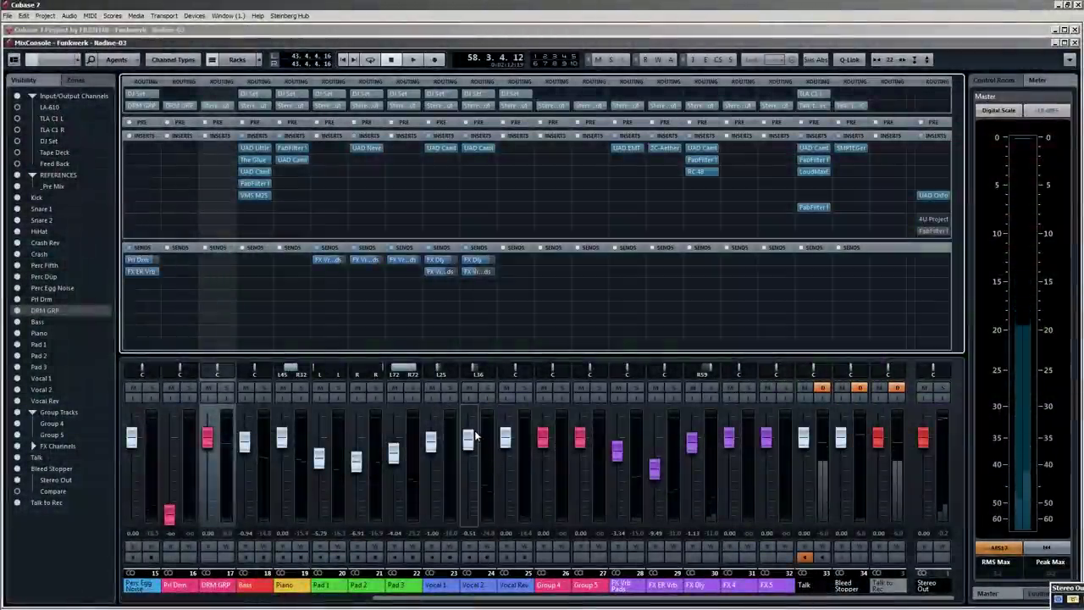
Select all Vocal 2 events across the arrangement in the project window.
key("F3")
key("g")
key("g")
key("g")
key("g")
scroll(458, 324, "down", 5)
key("g")
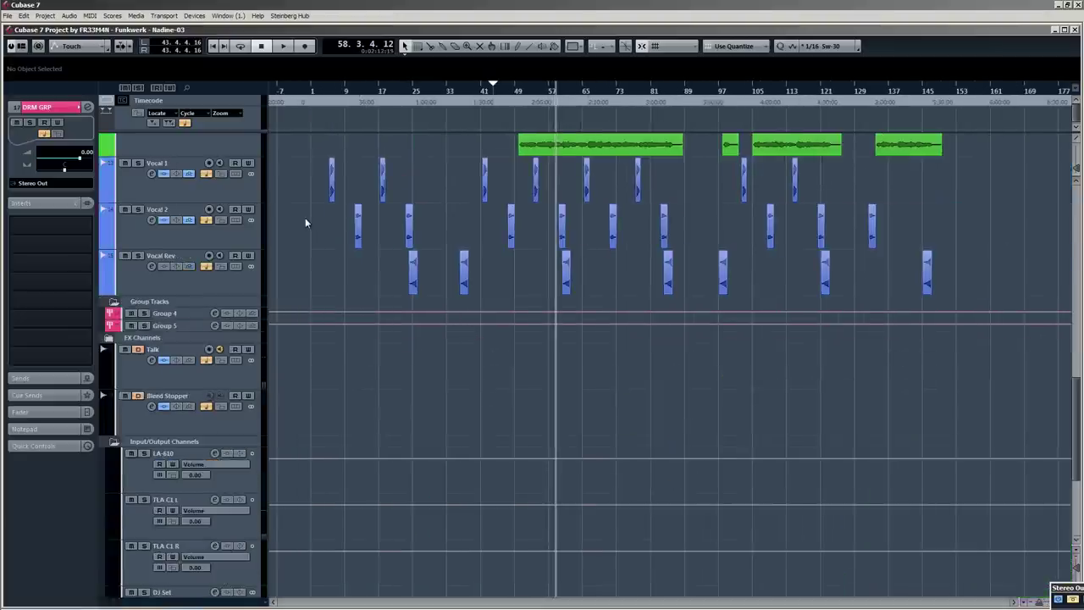
left_click(360, 227)
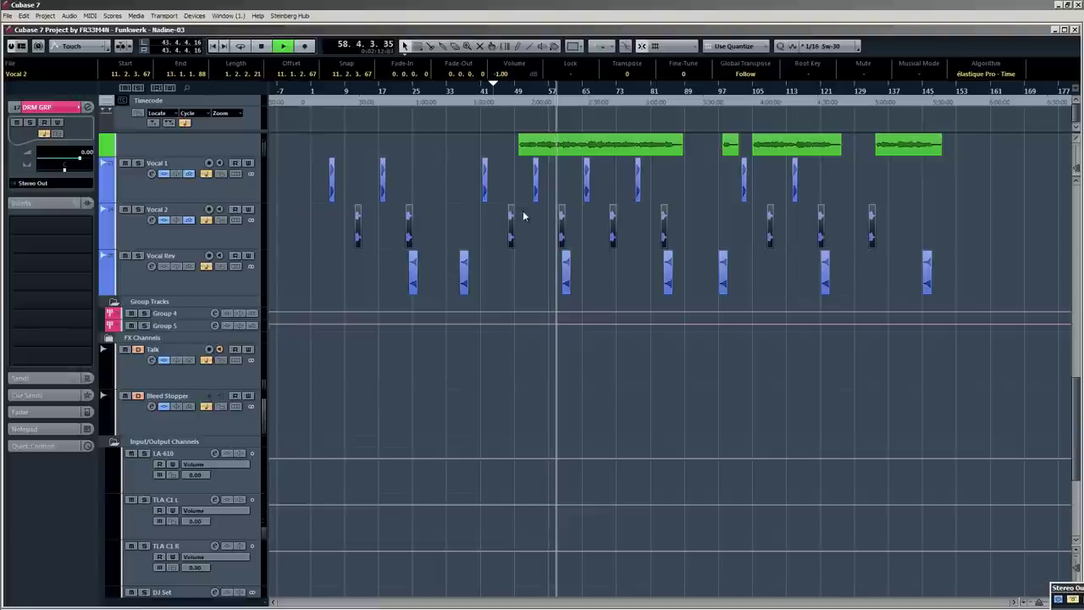
key("h")
key("h")
key("h")
key("h")
key("g")
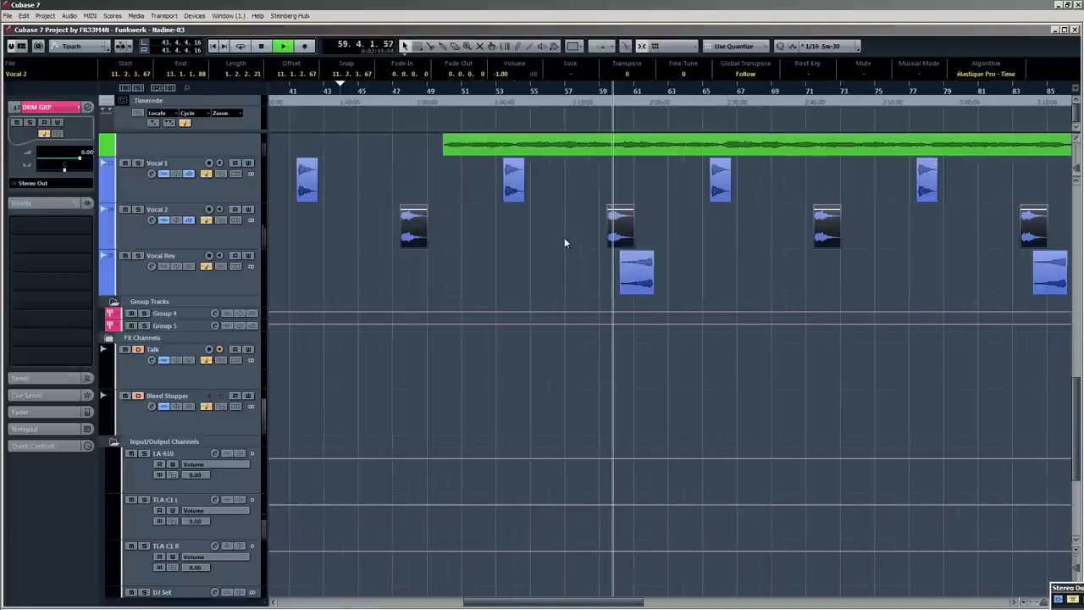
Lower the Vocal 2 fader to -3.17 during playback and set its FX Vrb Pads send to -4.82.
key("F3")
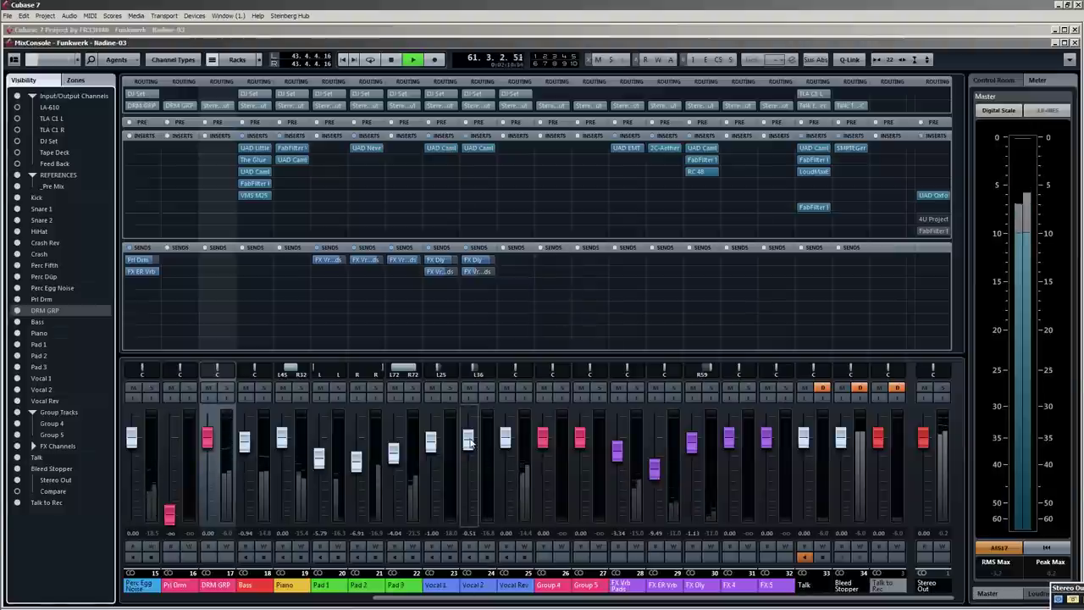
left_click_drag(470, 439, 469, 450)
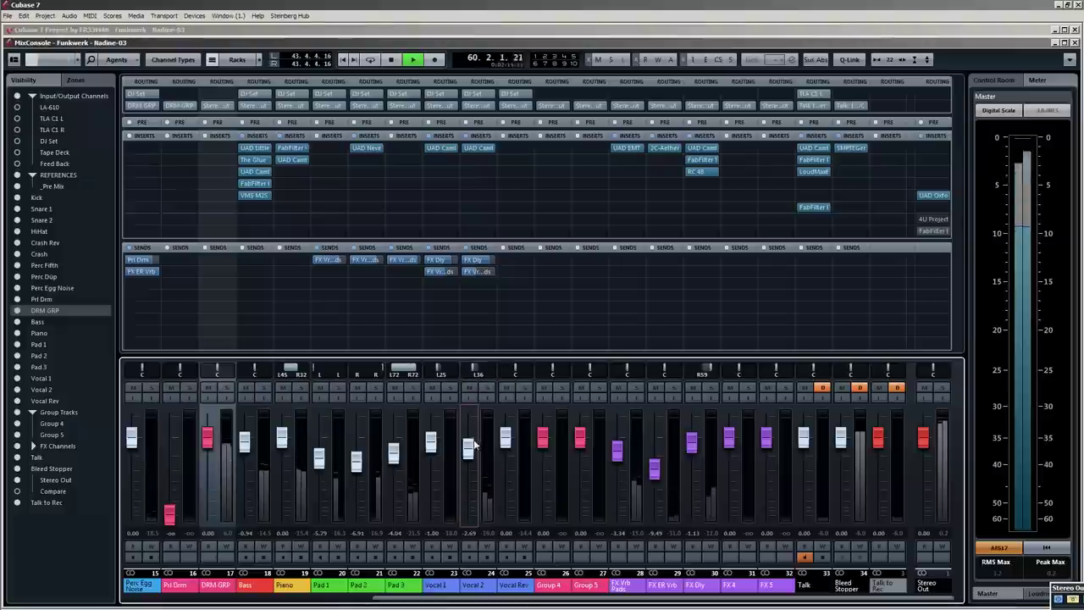
key("space")
mouse_move(486, 261)
left_mouse_down()
mouse_move(479, 272)
mouse_move(492, 271)
left_mouse_up()
key("space")
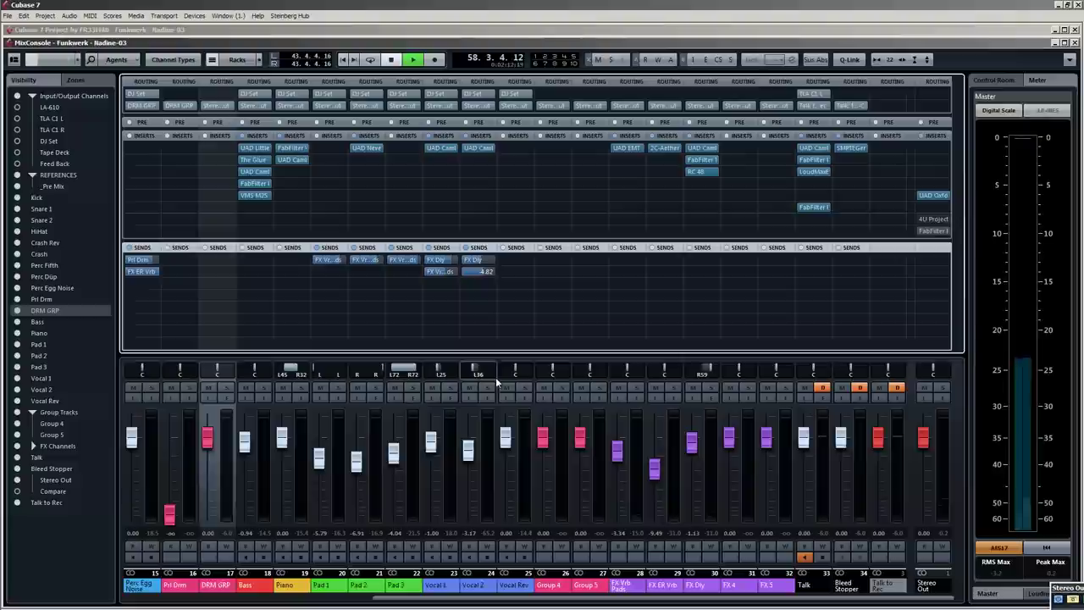
left_click(470, 456)
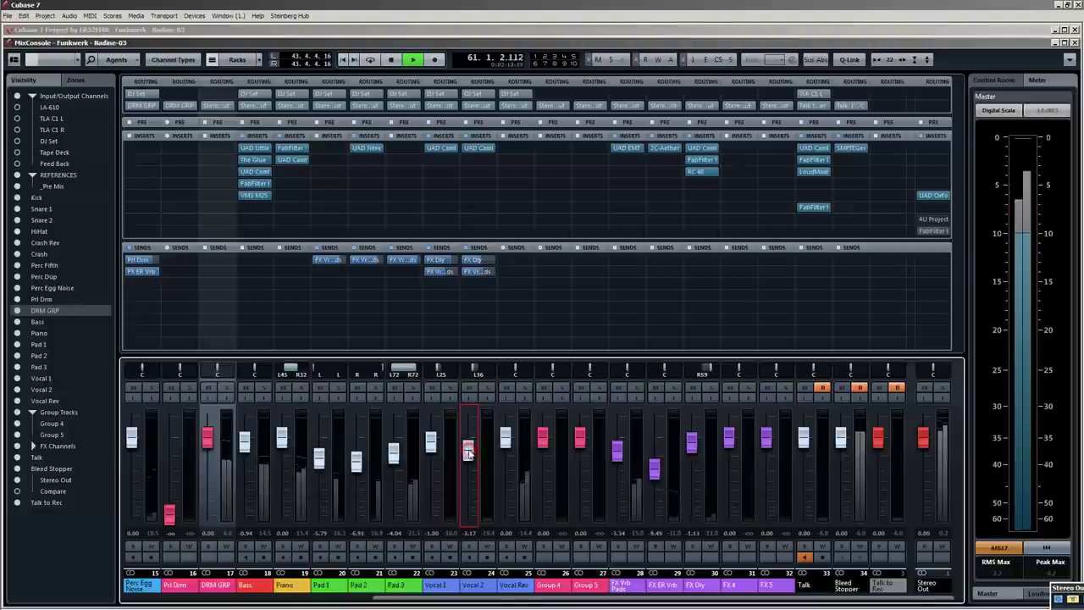
Solo the Vocal Rev channel and insert the UAD Cambridge EQ in its first insert slot.
left_click(532, 396)
left_click(529, 148)
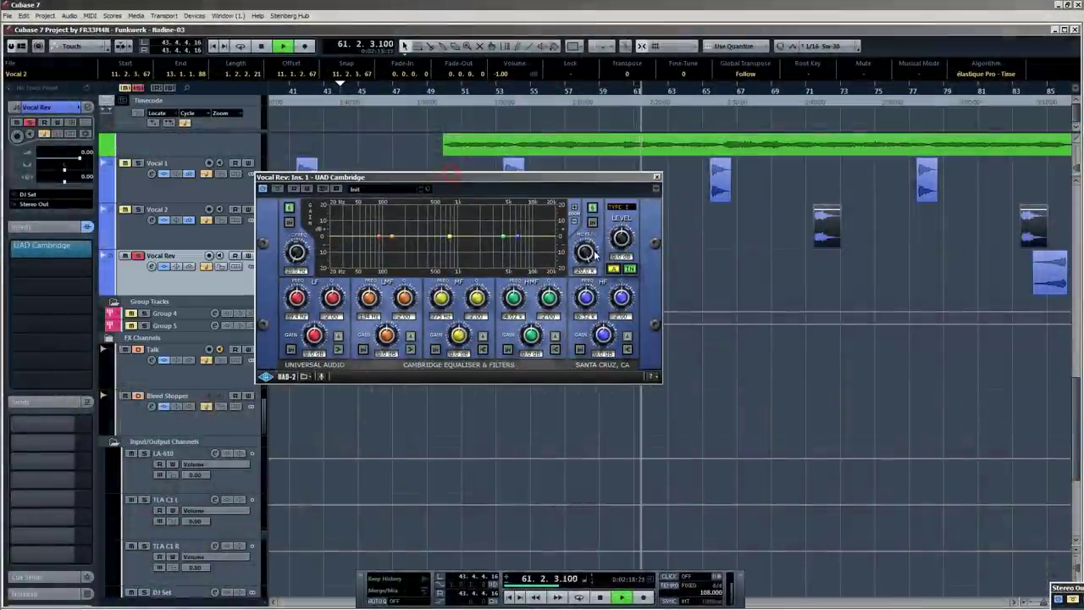
Sweep a narrow mid-band boost on the Vocal Rev EQ, and cut that band by about 8 dB at the chosen frequency.
left_click_drag(449, 232, 445, 227)
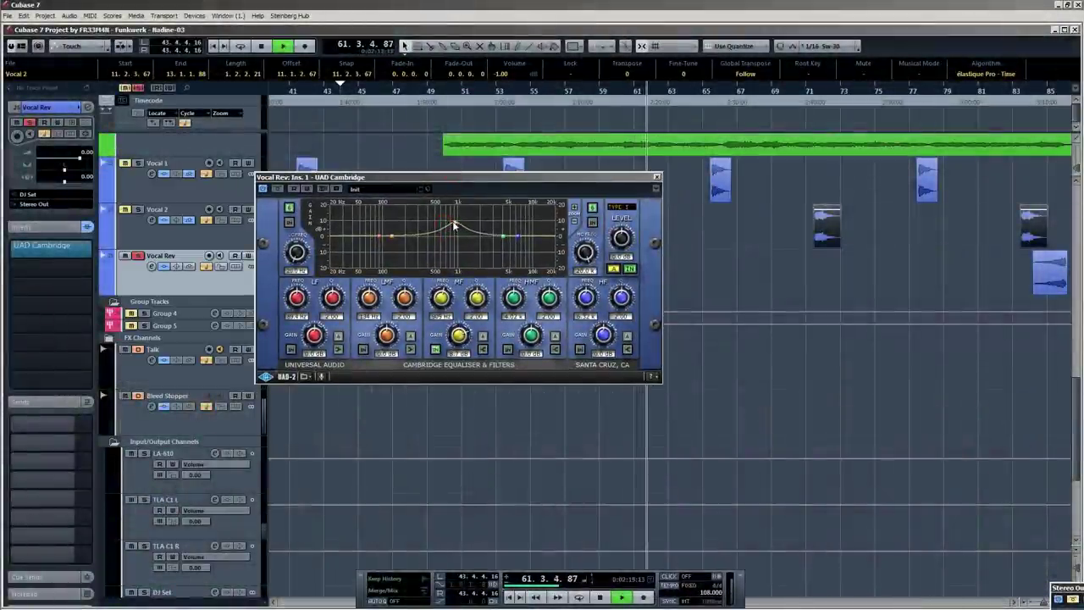
key("space")
left_click_drag(477, 297, 479, 271)
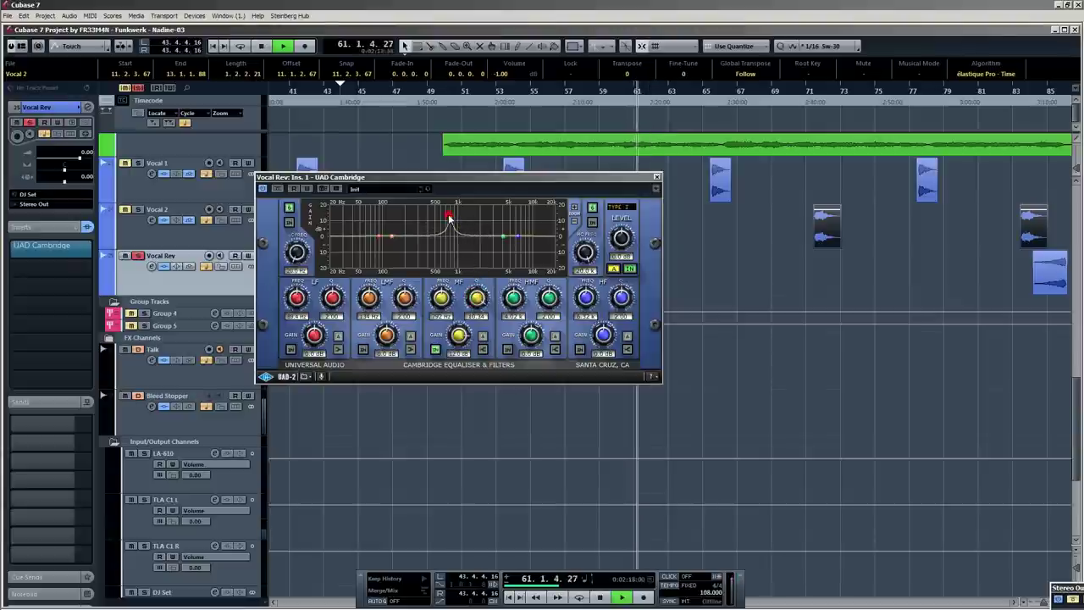
left_click_drag(448, 222, 449, 247)
key("space")
left_click_drag(477, 326, 476, 312)
key("space")
key("space")
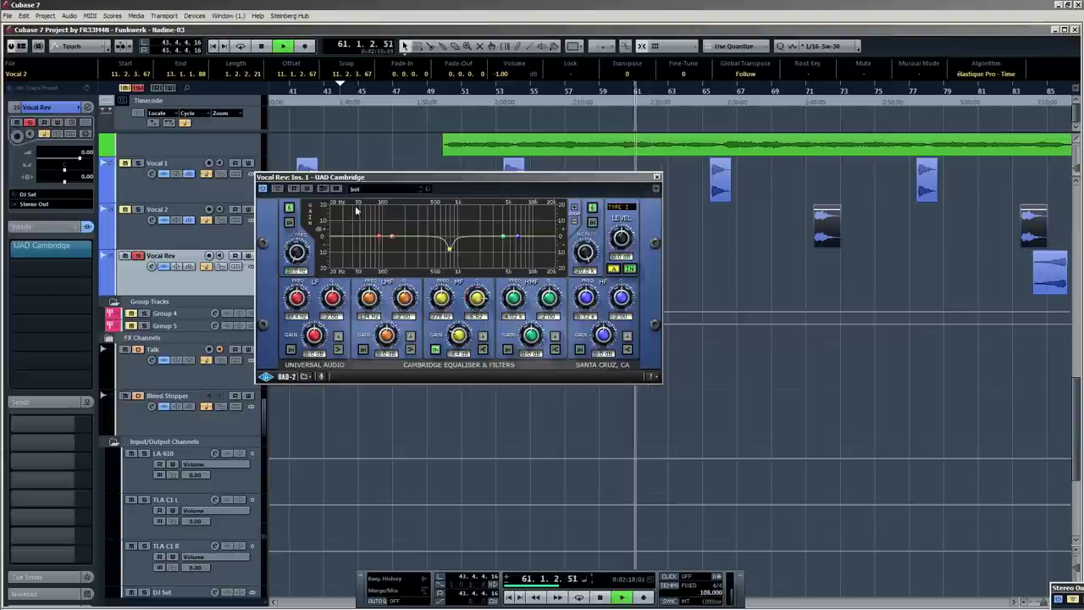
Toggle the Vocal Rev EQ's processing to compare it, close its window and unsolo Vocal Rev.
left_click(278, 188)
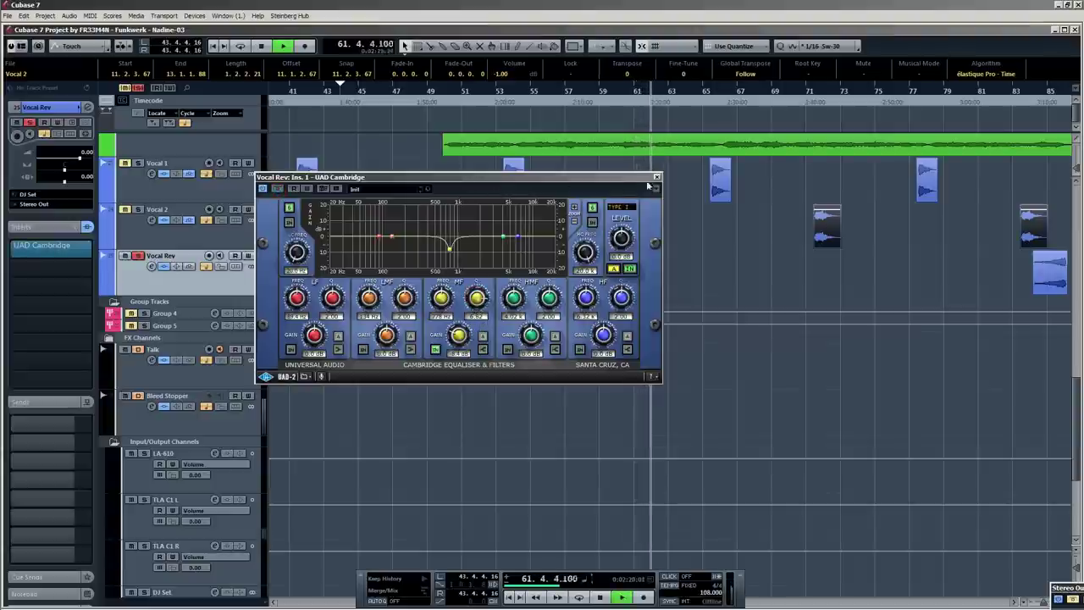
left_click(660, 178)
key("space")
left_click(138, 257)
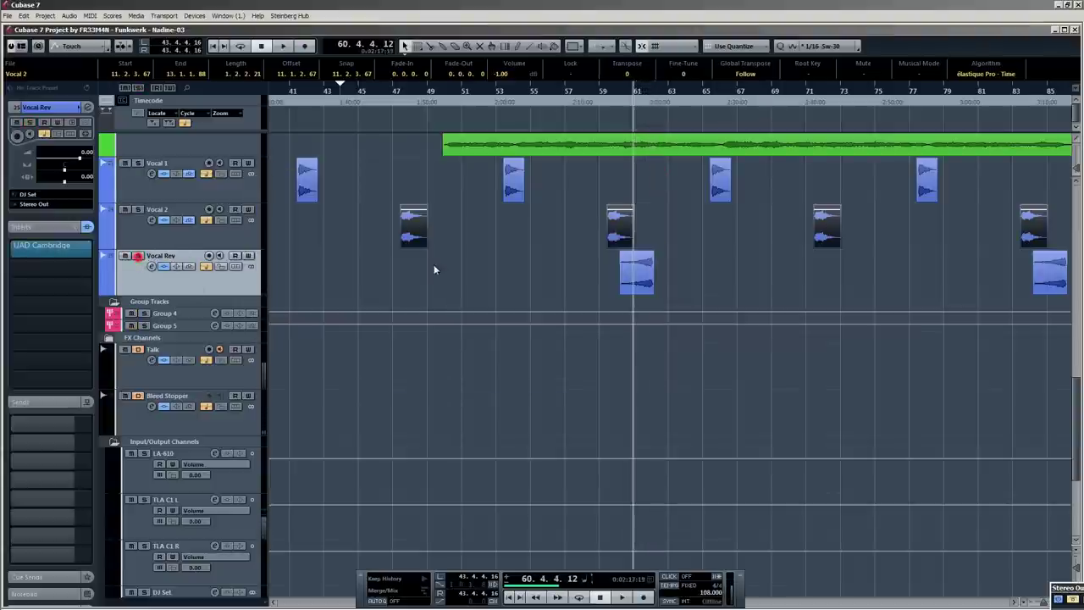
Play from just before the Vocal Rev event near bar 60 and raise the Vocal Rev fader to 2.76.
scroll(582, 264, "up", 2)
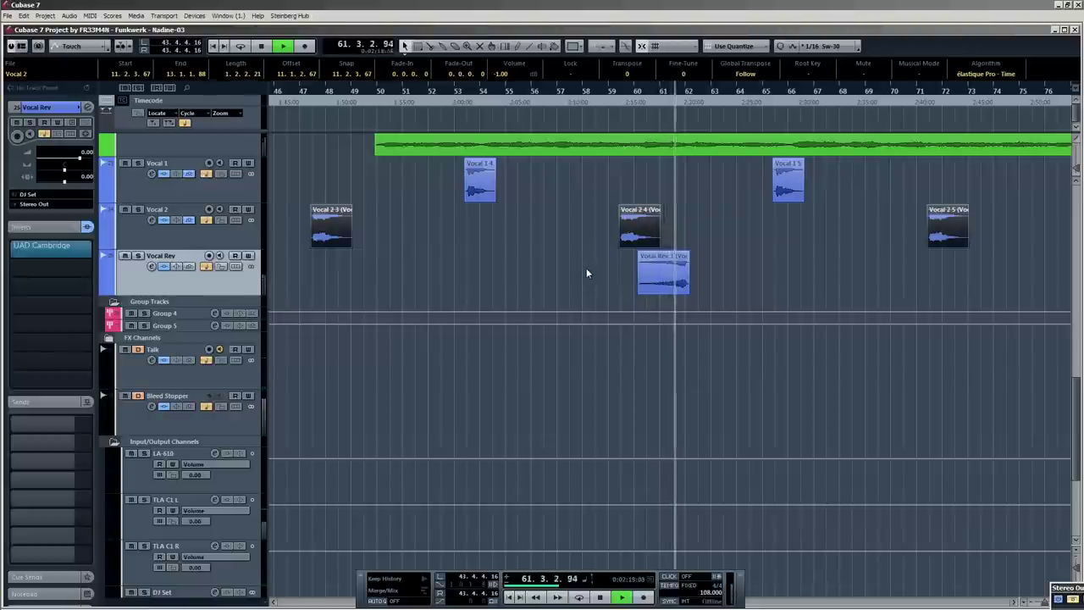
left_click(627, 87)
key("F3")
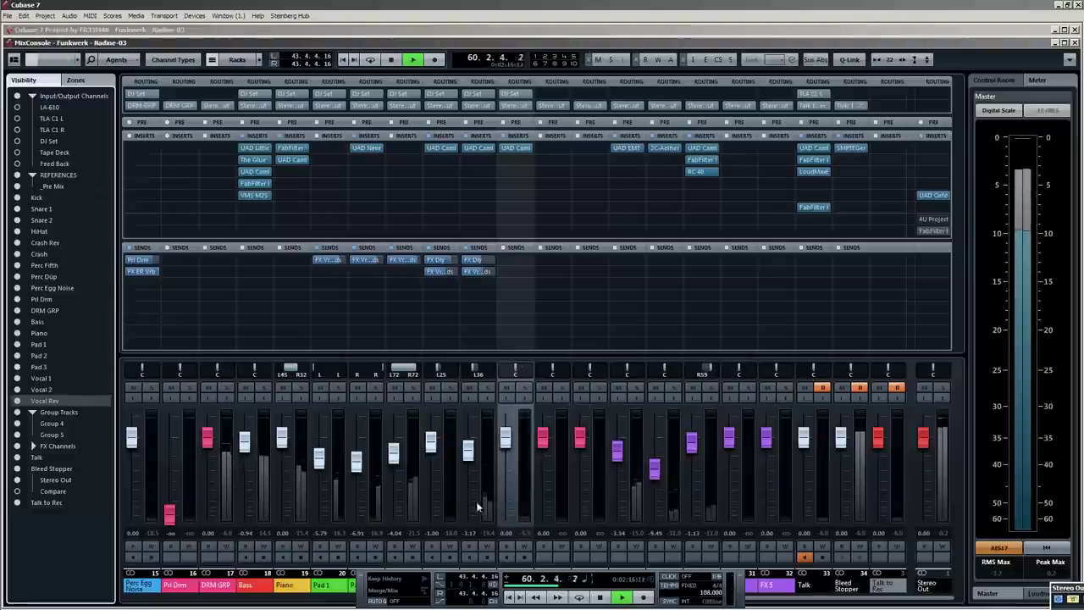
left_click_drag(506, 438, 508, 429)
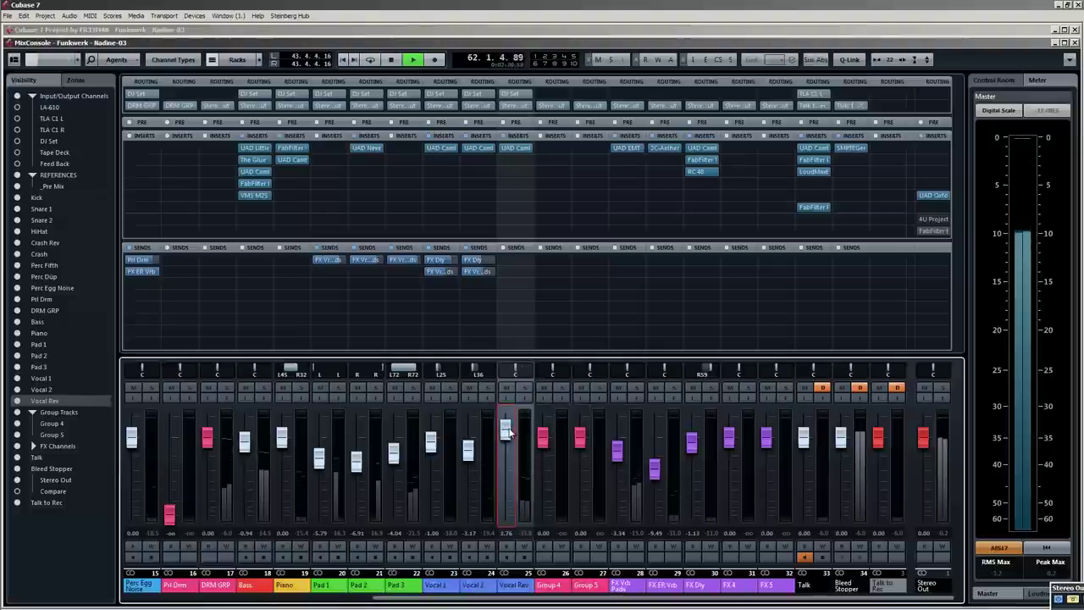
key("space")
Add an FX Vrb Pads send in the second send slot of Vocal Rev and start playback.
left_click(513, 261)
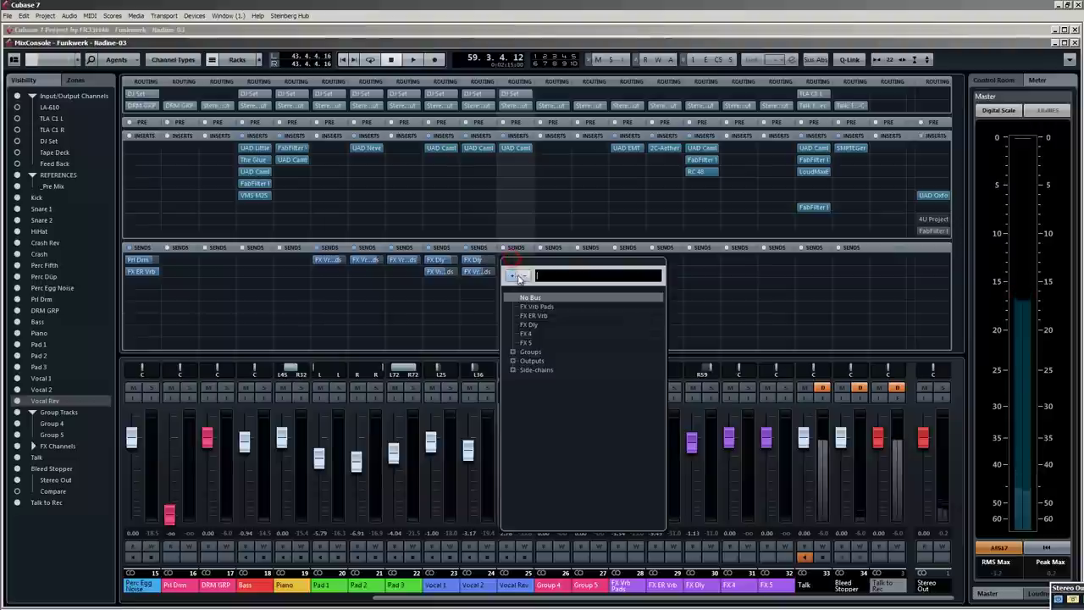
left_click(476, 296)
left_click(522, 271)
left_click(531, 307)
key("space")
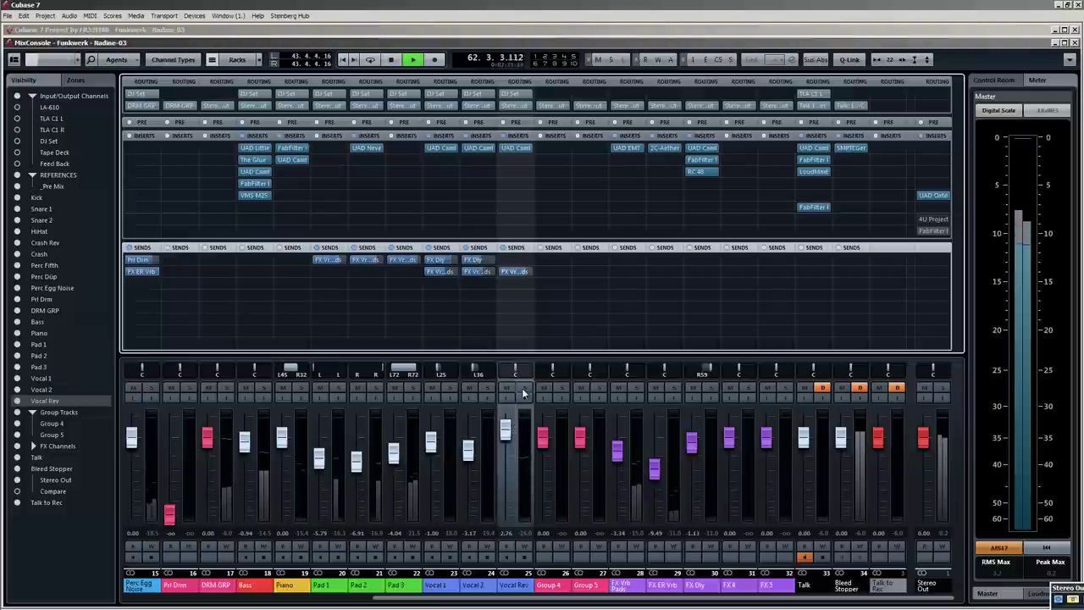
Lower the Vocal Rev fader to 2.04 and replay the passage to check its level.
left_click_drag(506, 432, 506, 435)
key("space")
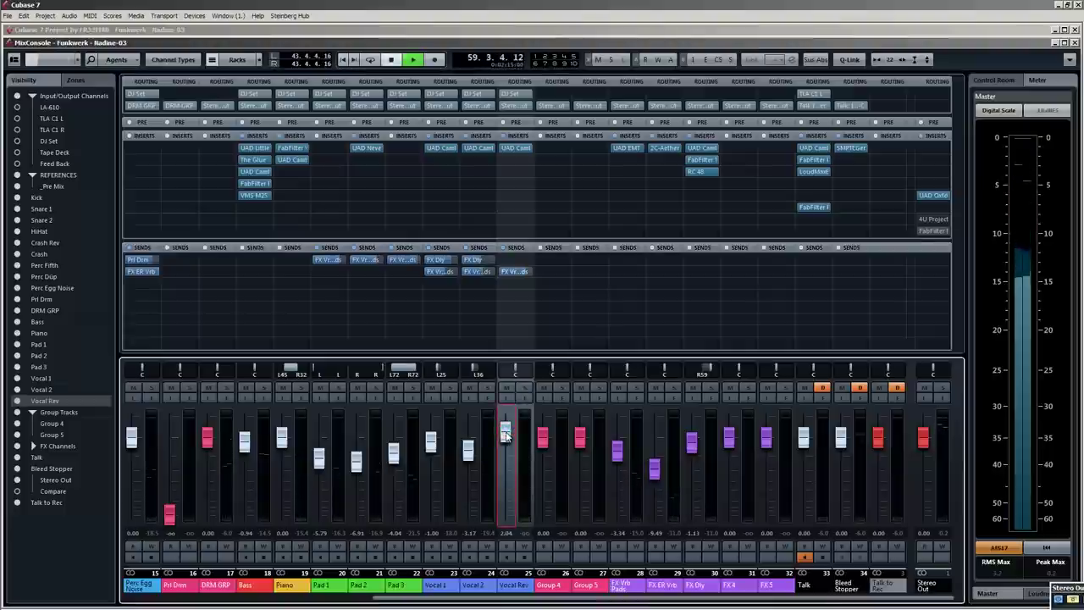
key("space")
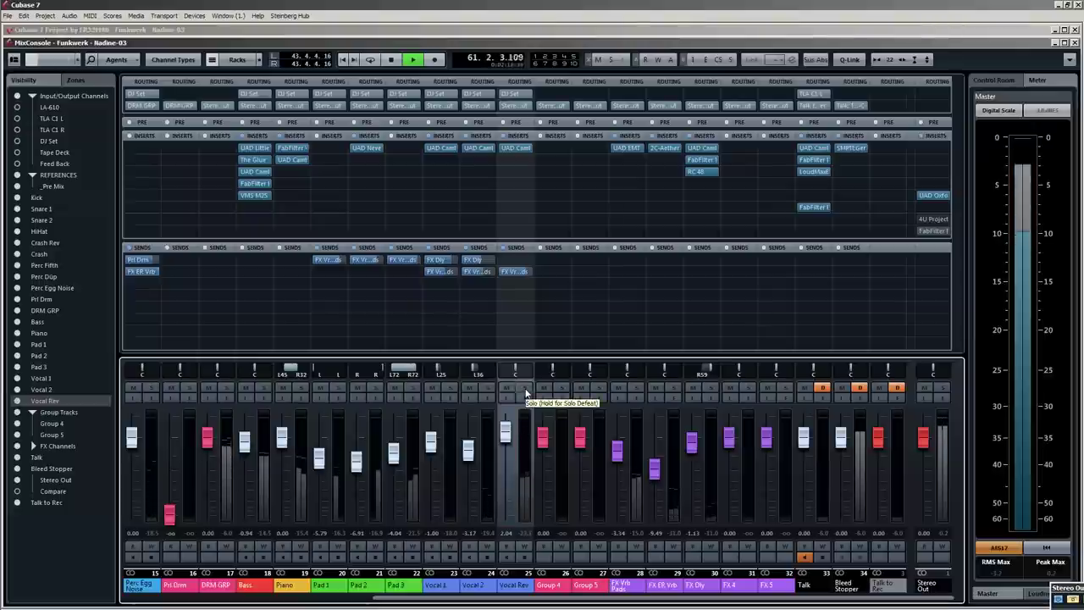
key("space")
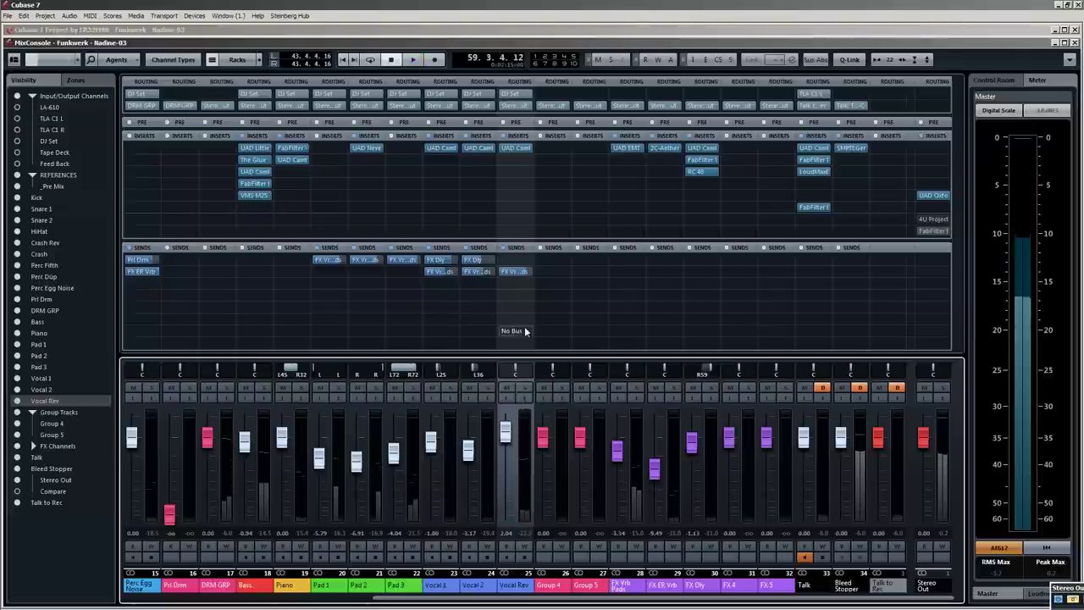
Open the effect list for a free insert slot on Vocal Rev.
left_click(530, 160)
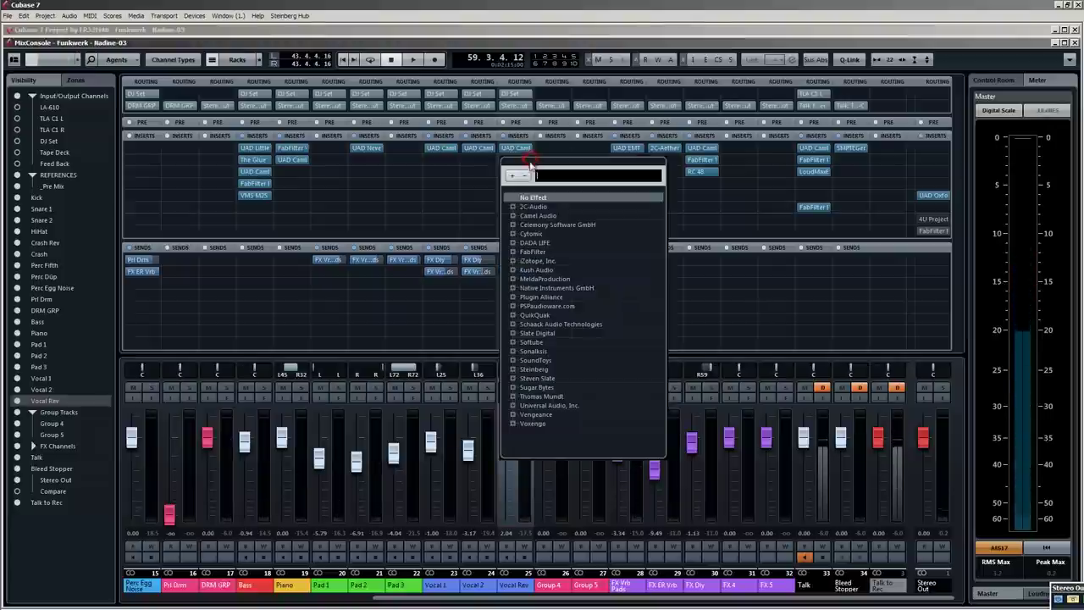
left_click(484, 177)
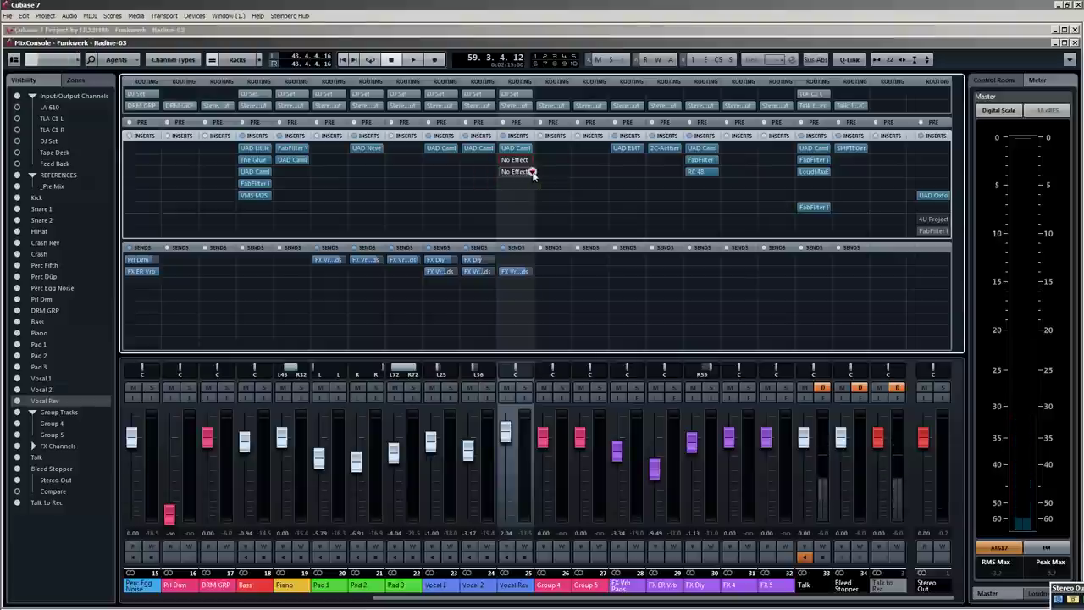
Insert MeldaProduction's MStereoExpander in the third insert slot of the Vocal Rev channel.
left_click(532, 172)
left_click(544, 291)
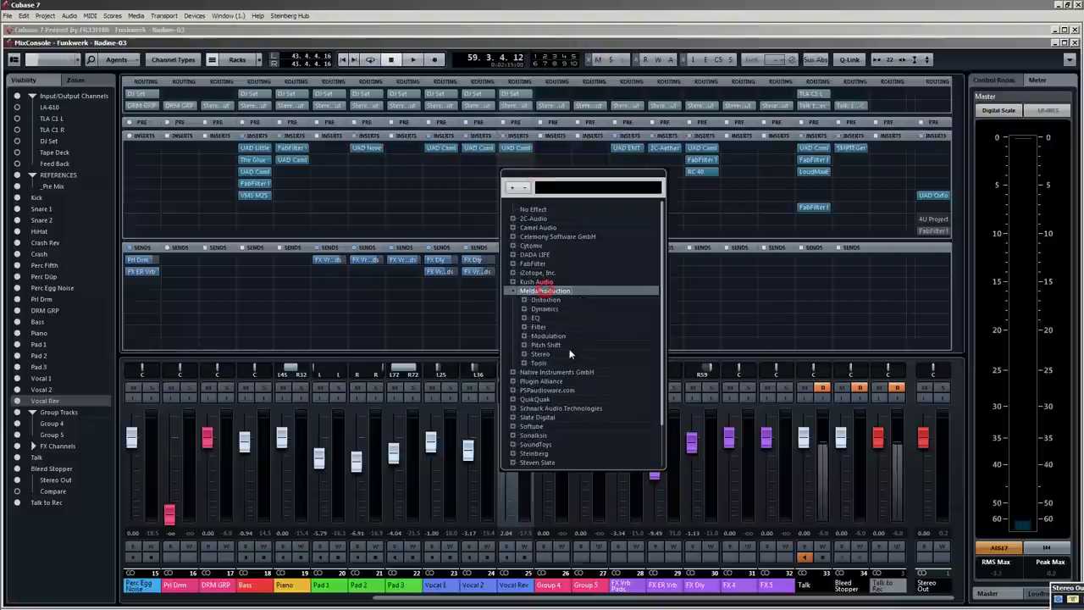
left_click(541, 354)
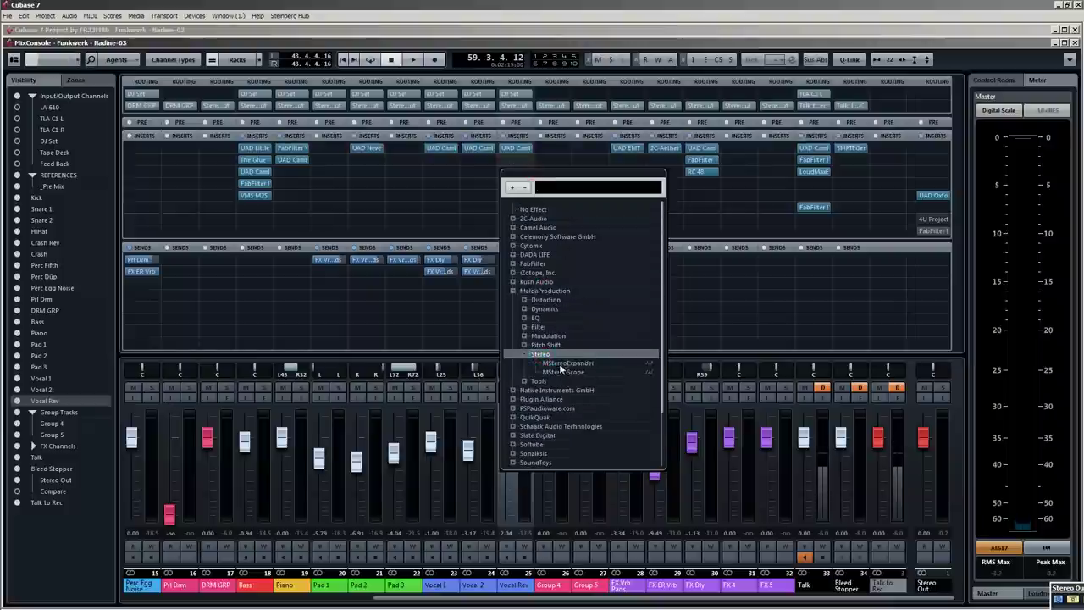
left_click(567, 363)
left_click_drag(575, 330, 638, 274)
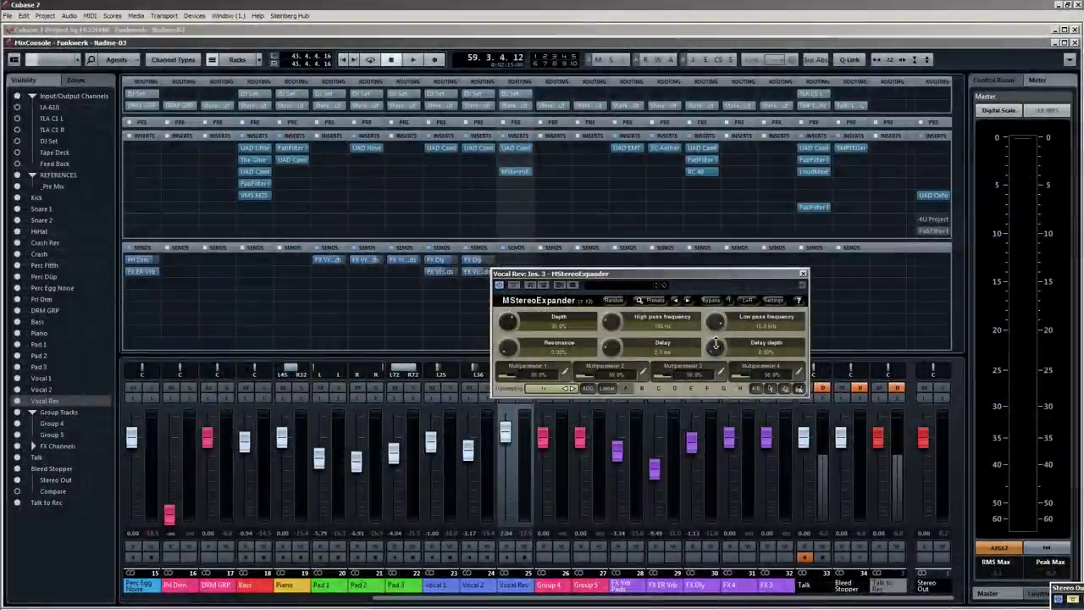
Raise MStereoExpander's Depth to 100%, audition Vocal Rev in the project view, and close the plugin window.
left_click_drag(542, 274, 496, 260)
key("F3")
left_click(528, 388)
left_click_drag(464, 312, 466, 246)
key("space")
key("space")
key("space")
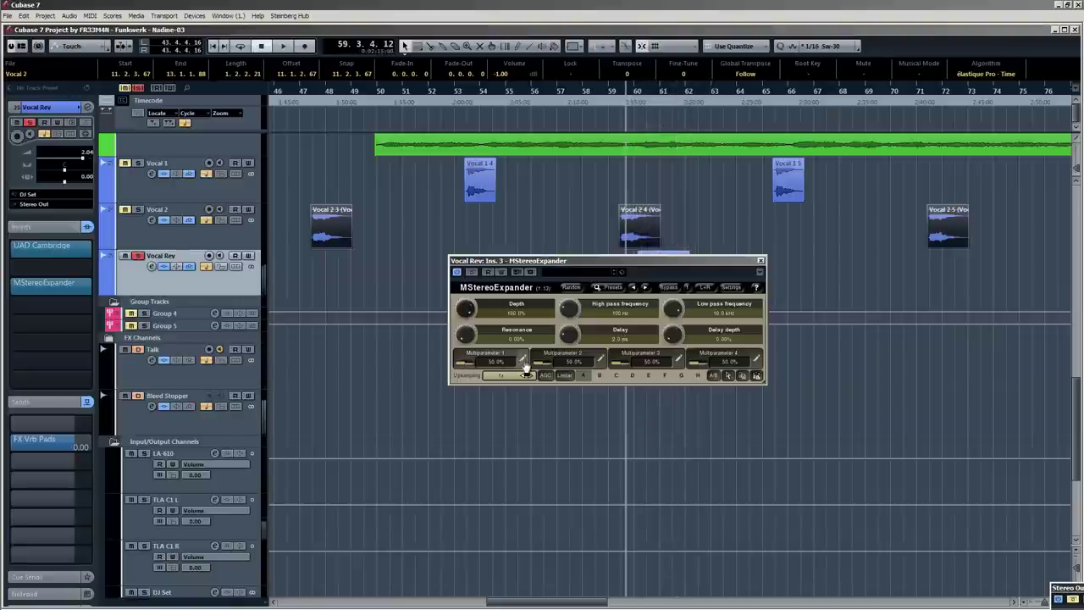
left_click(762, 260)
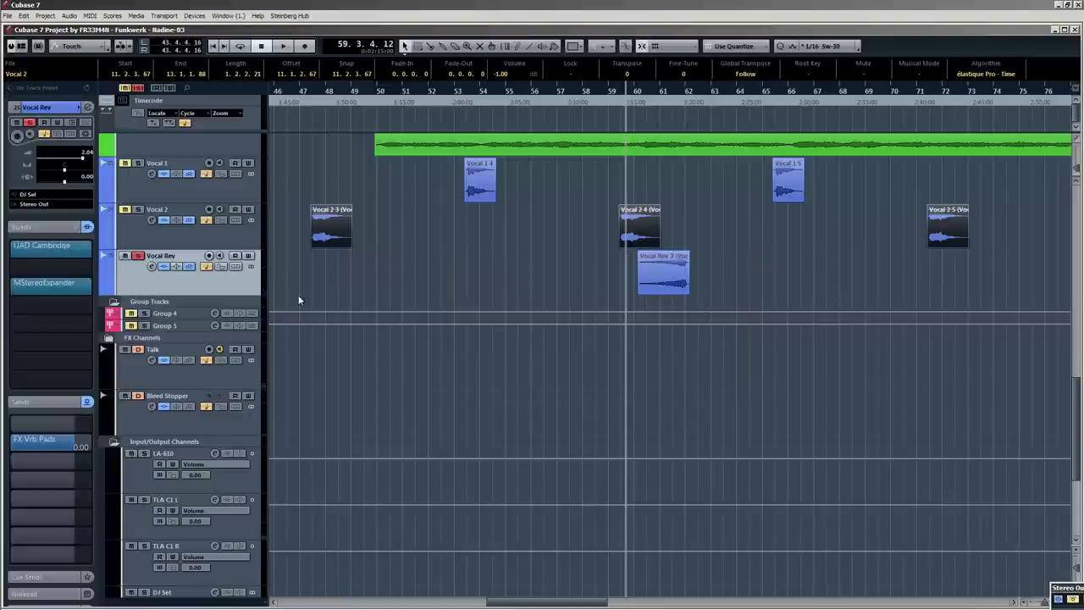
left_click(89, 286)
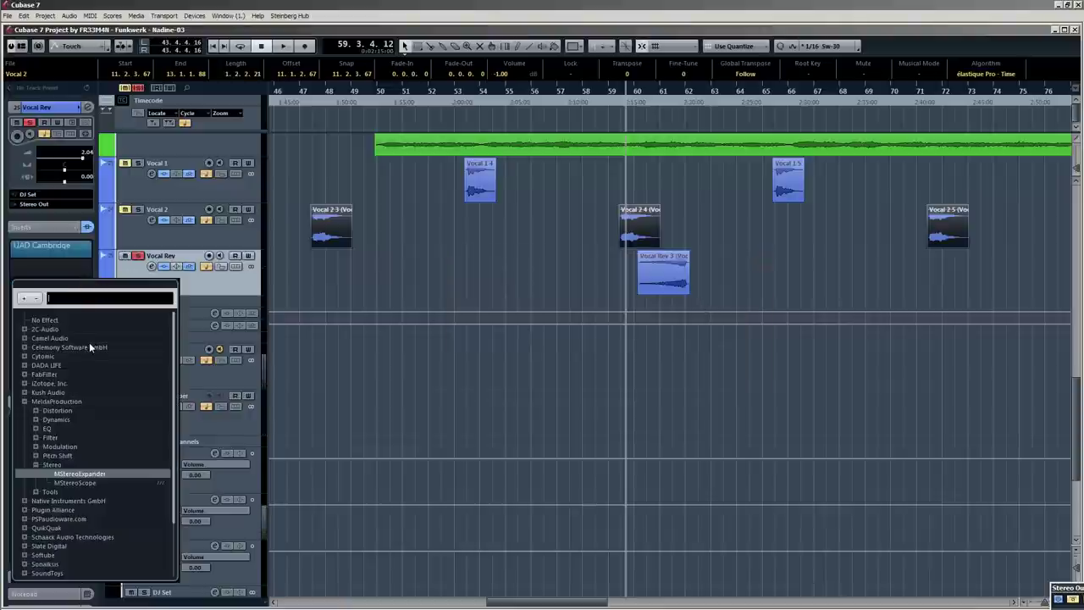
scroll(90, 347, "down", 3)
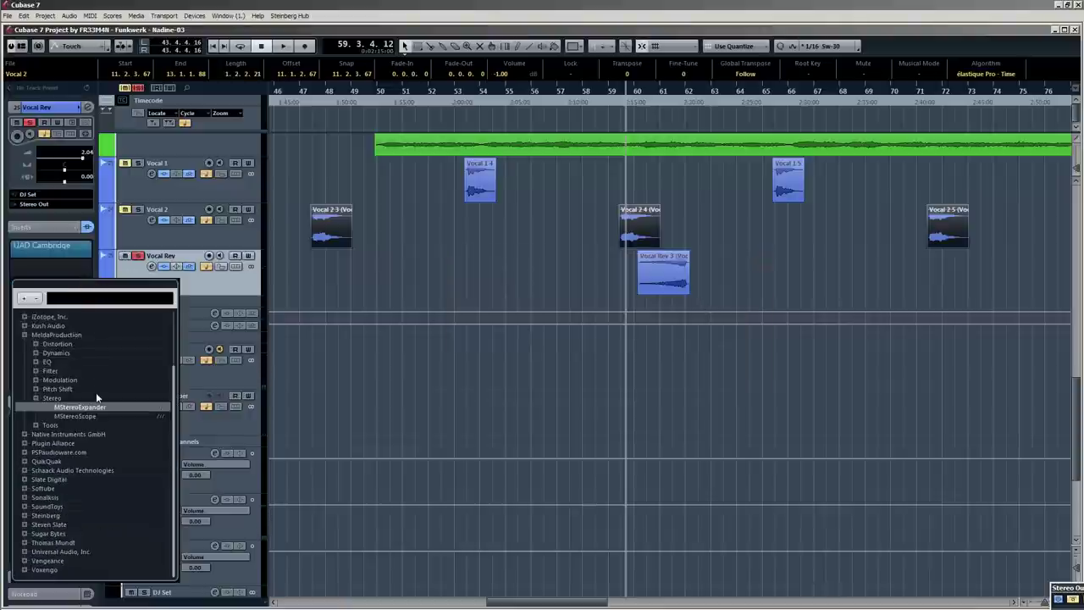
left_click(383, 280)
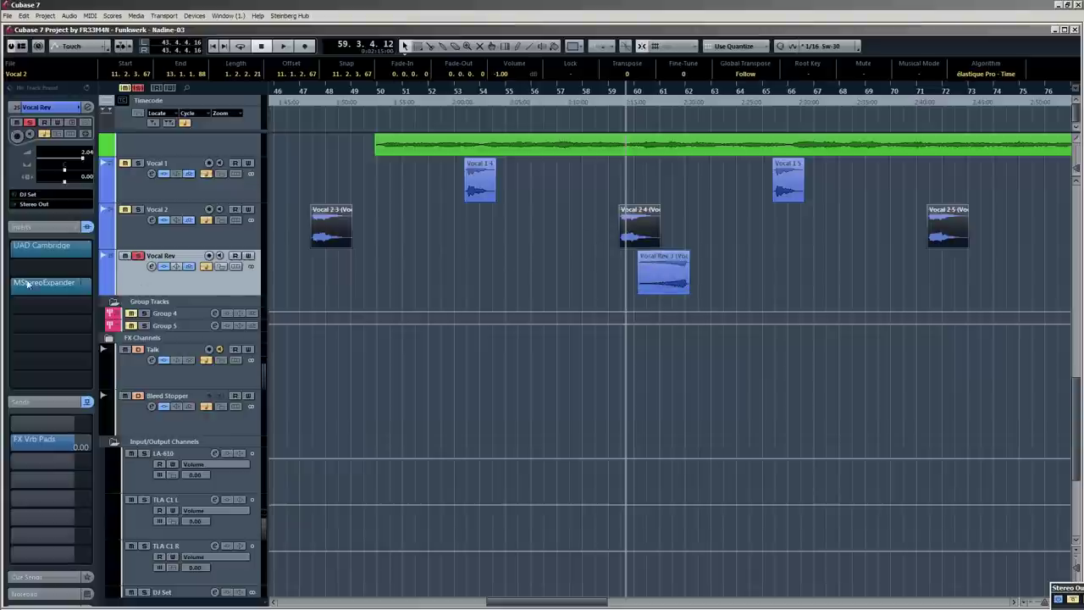
left_click(89, 285)
left_click_drag(648, 276, 761, 293)
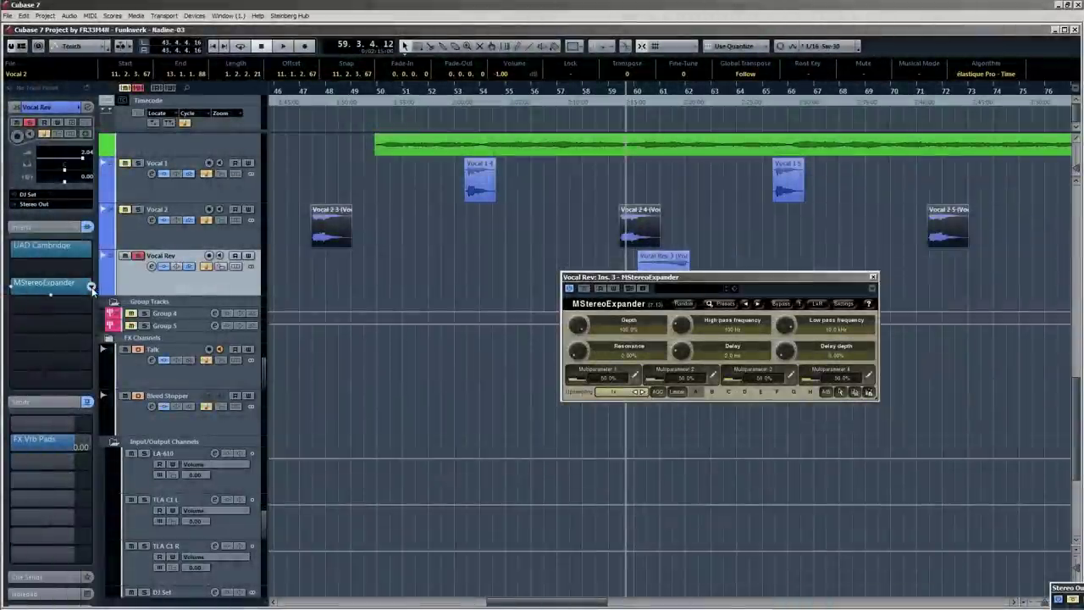
Replace MStereoExpander on Vocal Rev with Steinberg's StereoEnhancer from the Spatial + Panner category.
left_click(89, 285)
scroll(55, 497, "down", 3)
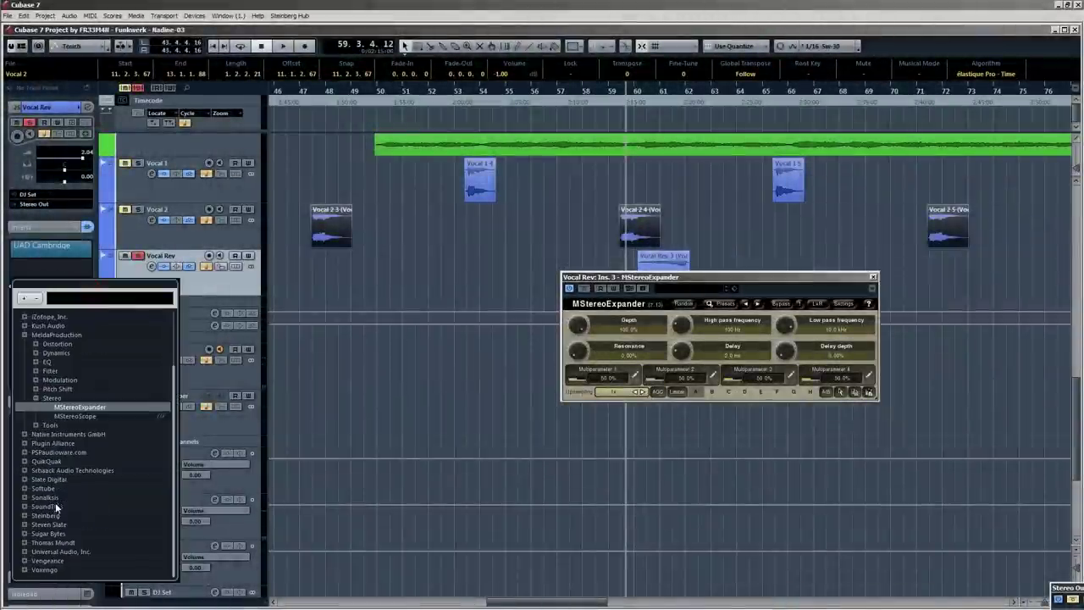
double_click(46, 515)
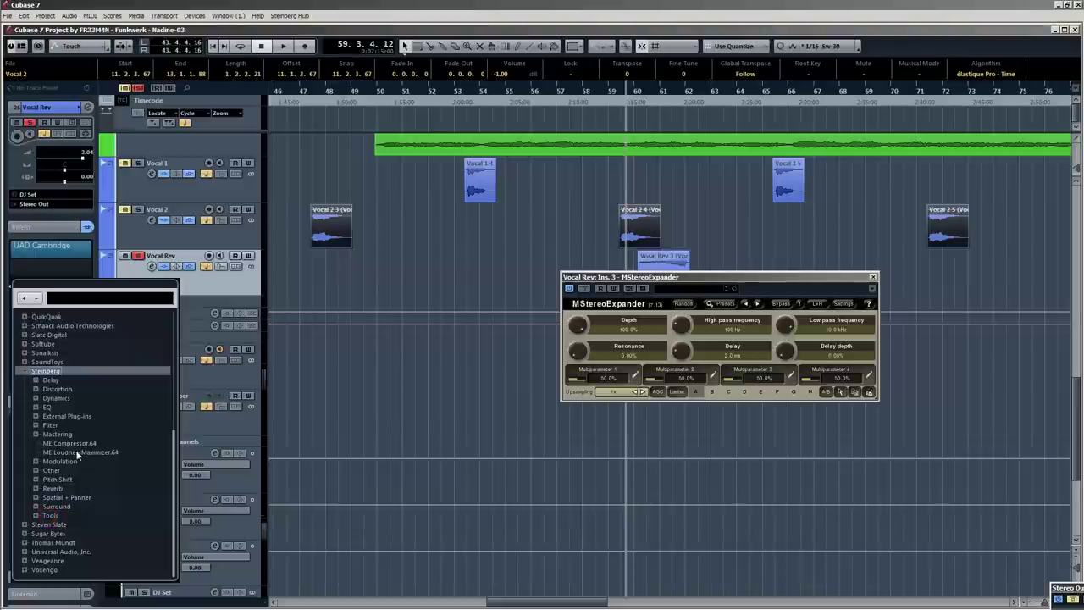
left_click(57, 498)
double_click(79, 499)
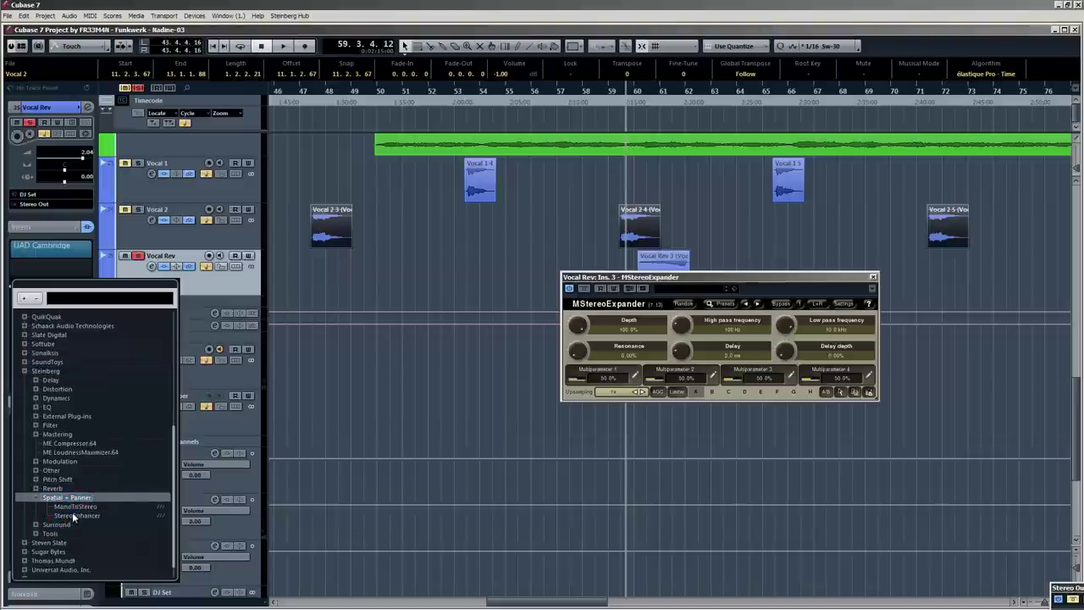
double_click(72, 514)
left_click_drag(538, 257, 633, 357)
Set StereoEnhancer's Width to 0 while auditioning the Vocal Rev track.
key("space")
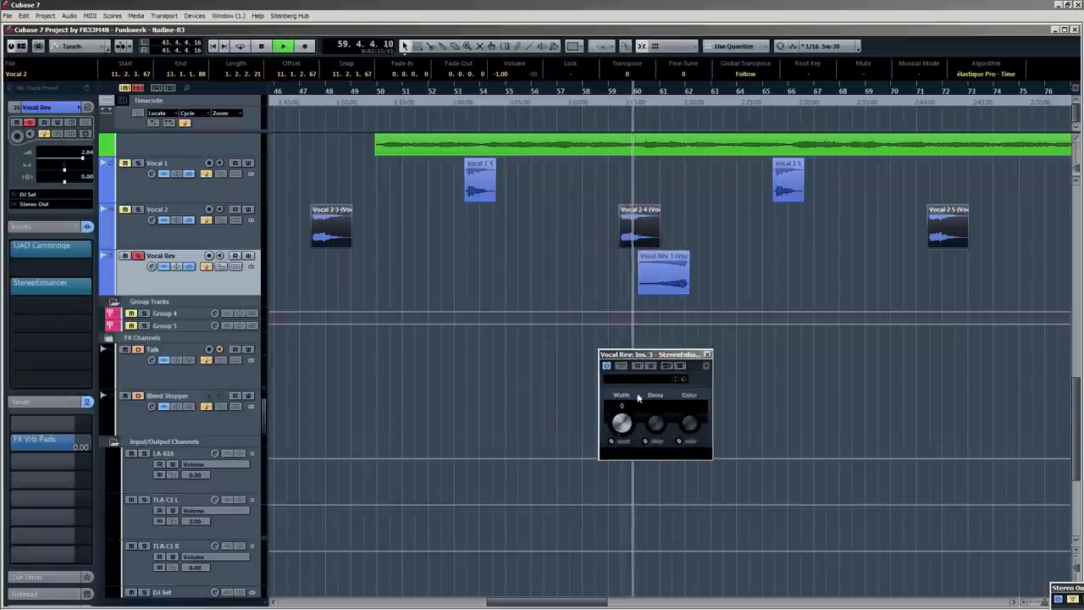
mouse_move(622, 421)
left_mouse_down()
mouse_move(620, 288)
mouse_move(619, 441)
left_mouse_up()
key("space")
left_click_drag(652, 354, 693, 336)
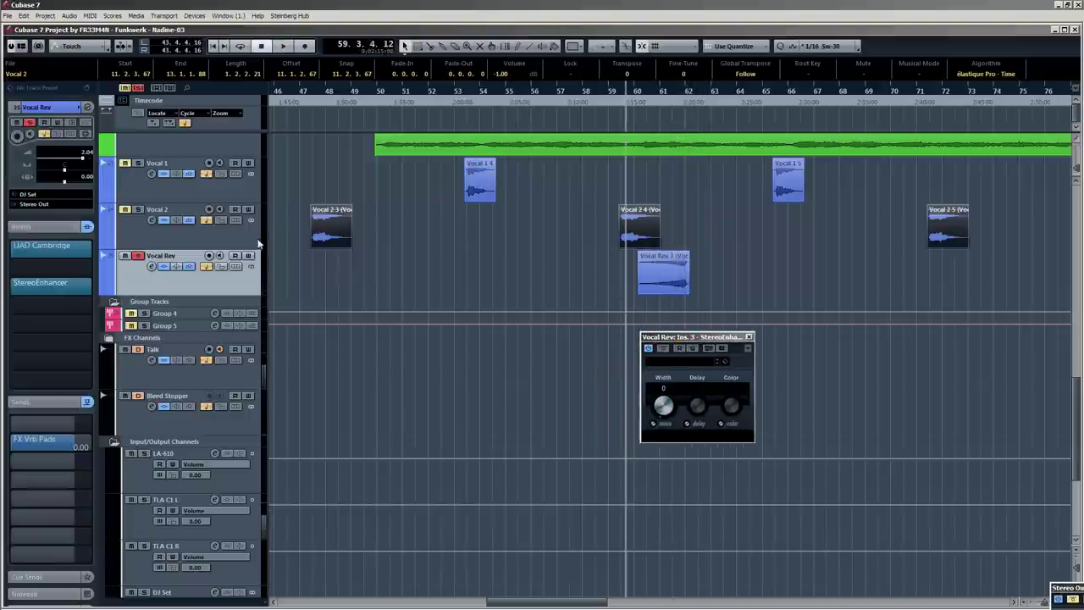
Enable automation writing on Vocal Rev and record StereoEnhancer's Width rising from 0 to 200 across the clip near bar 60.
left_click(249, 256)
key("space")
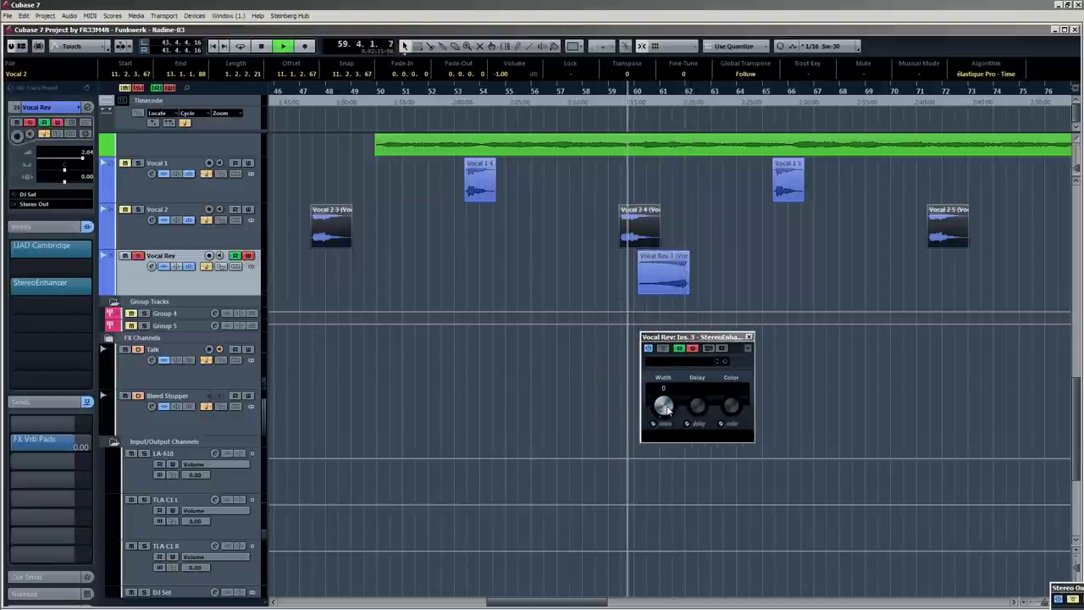
left_click(665, 408)
left_click_drag(665, 408, 703, 279)
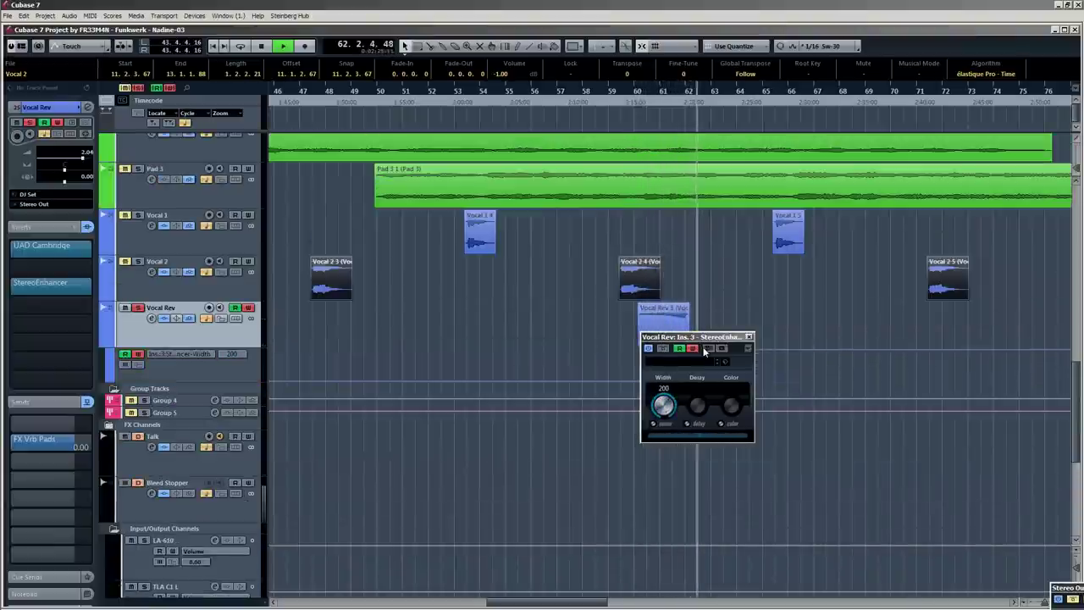
left_click(750, 337)
key("space")
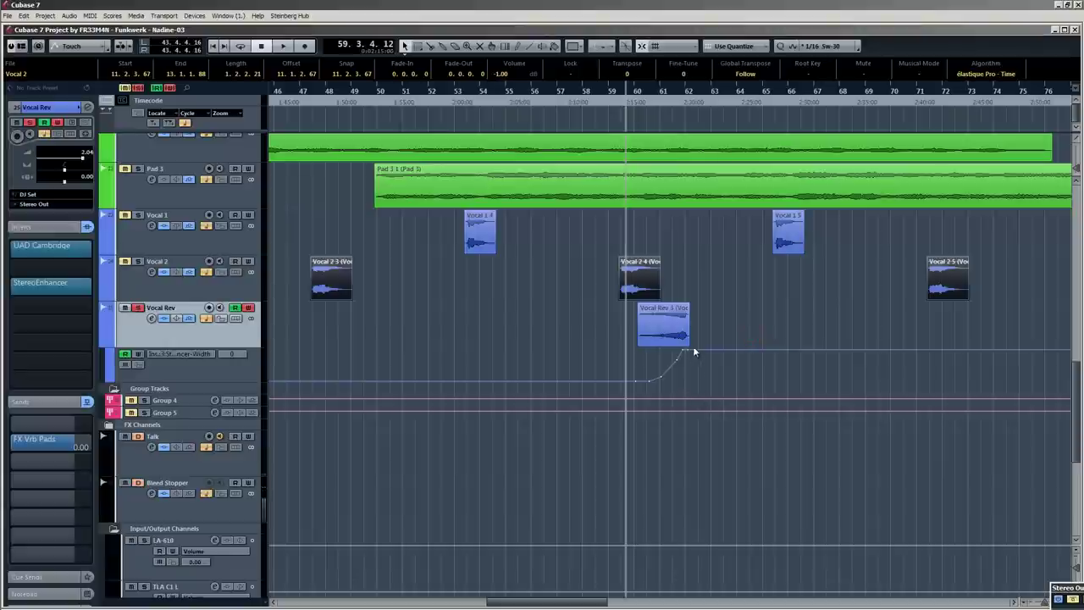
Set the quantize grid to 1/1 and select bars 60 to 63 of the Width automation with the range tool.
scroll(693, 366, "up", 4, "ctrl")
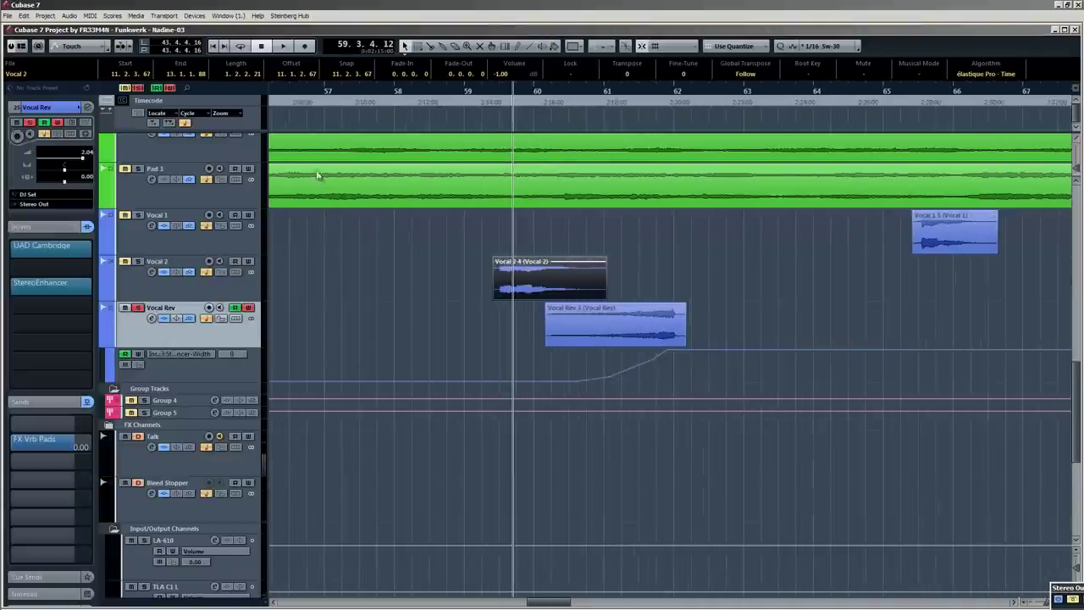
left_click(809, 51)
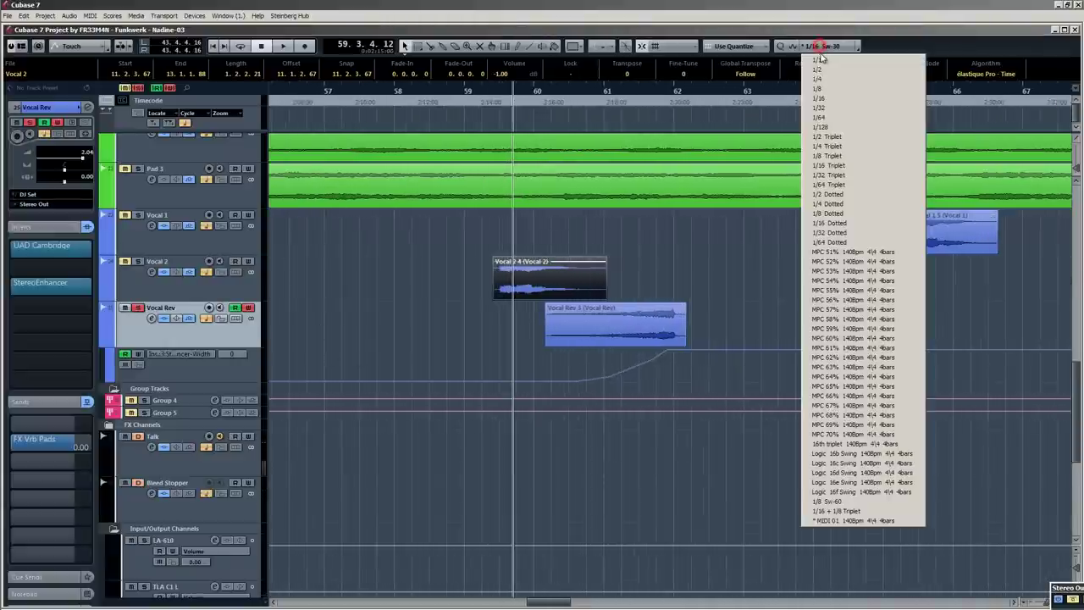
left_click(824, 64)
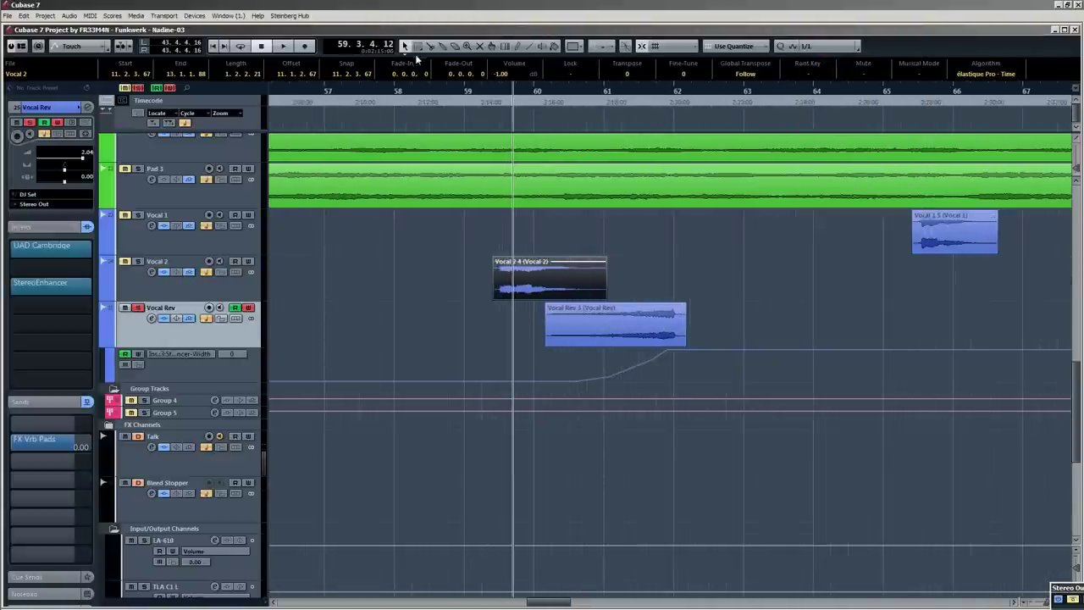
key("2")
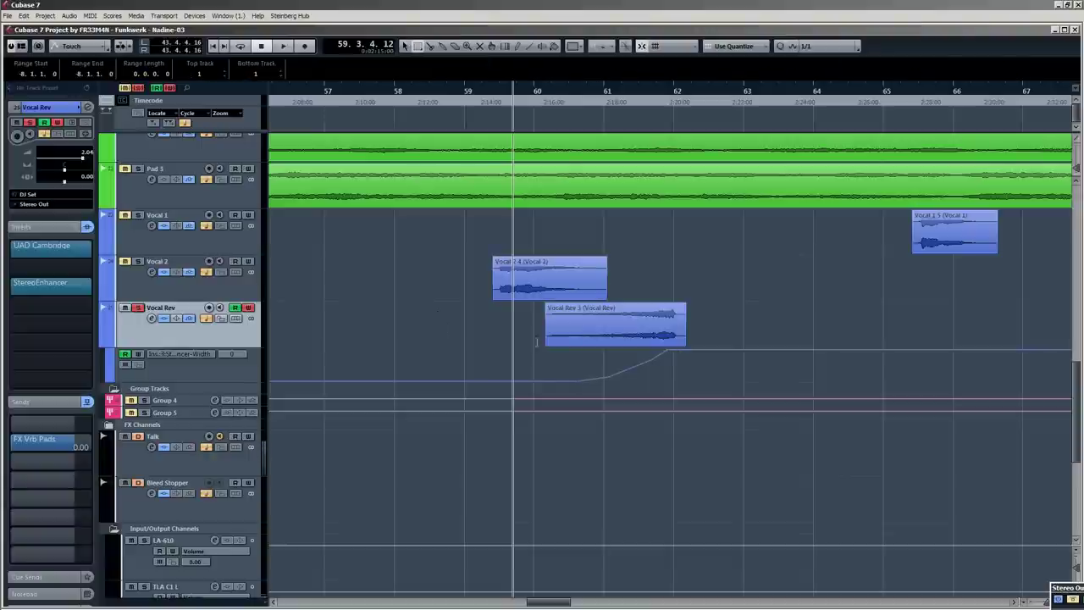
left_click_drag(560, 364, 744, 367)
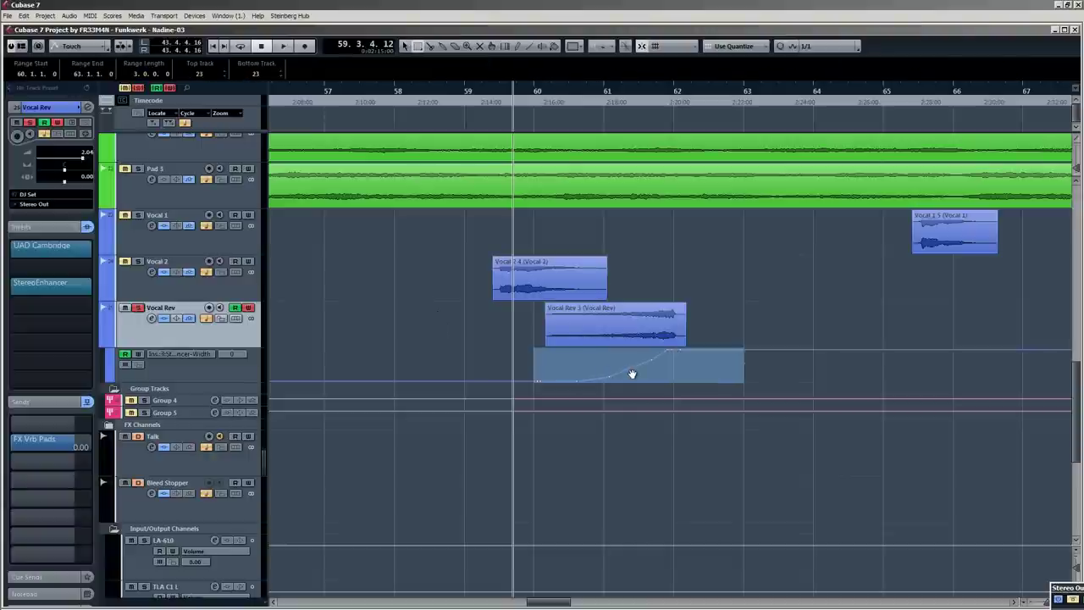
Copy the Width automation ramp to the Vocal Rev clips at bars 36, 84, 97 and 121.
scroll(454, 363, "down", 10)
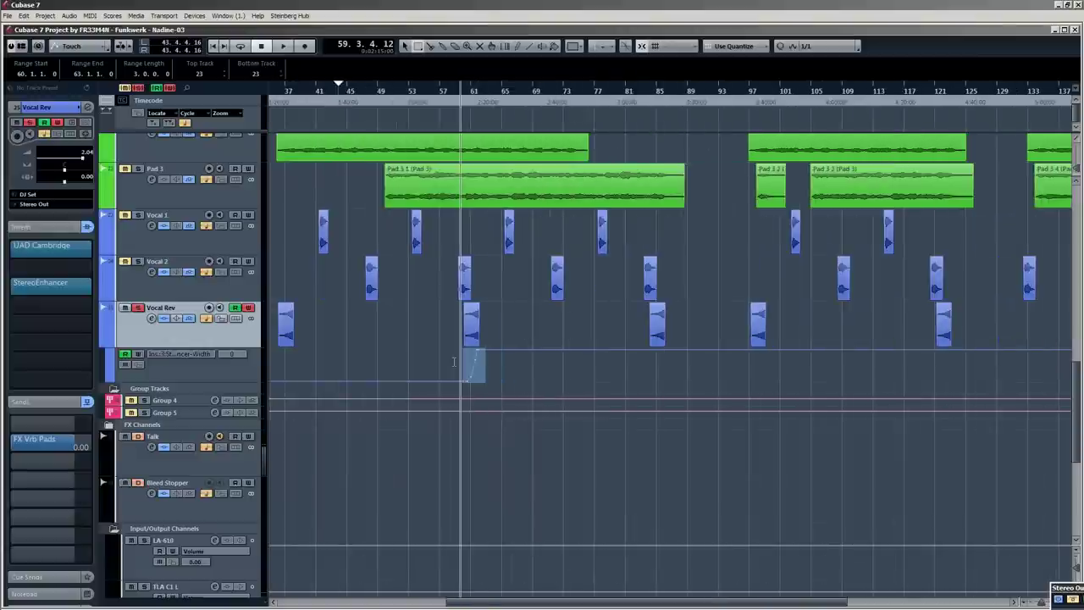
left_click(277, 356)
left_click_drag(278, 360, 301, 371)
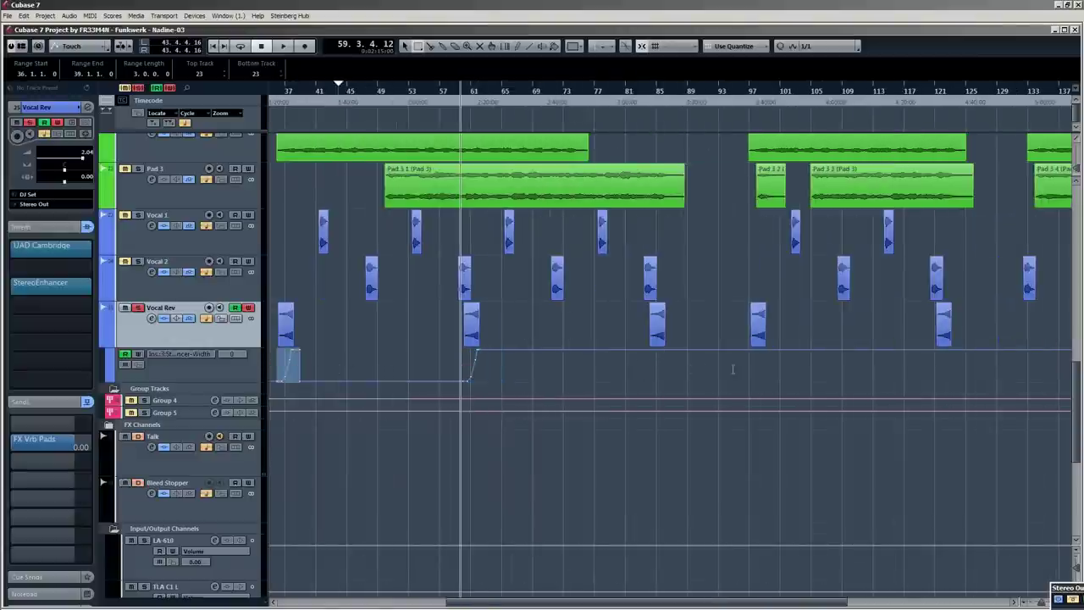
left_click(648, 369)
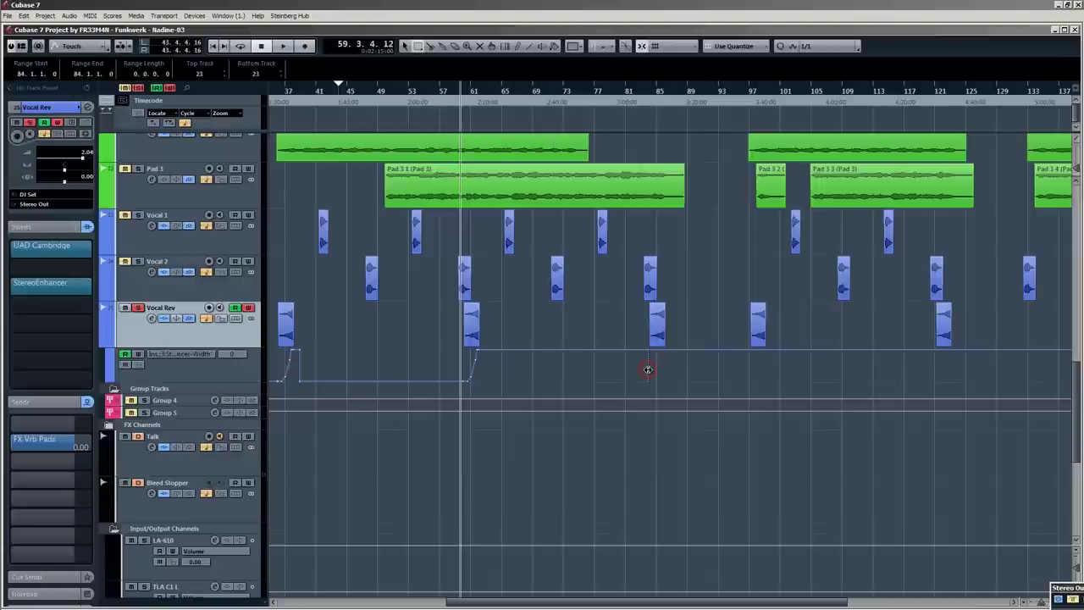
left_click_drag(648, 369, 672, 370)
left_click_drag(749, 371, 773, 371)
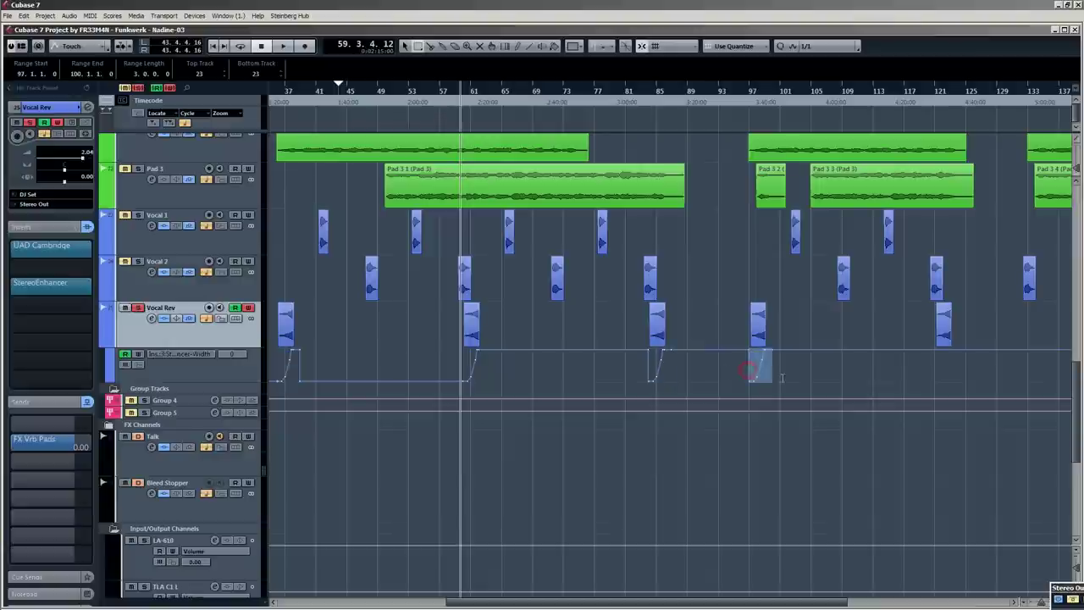
left_click_drag(935, 364, 958, 366)
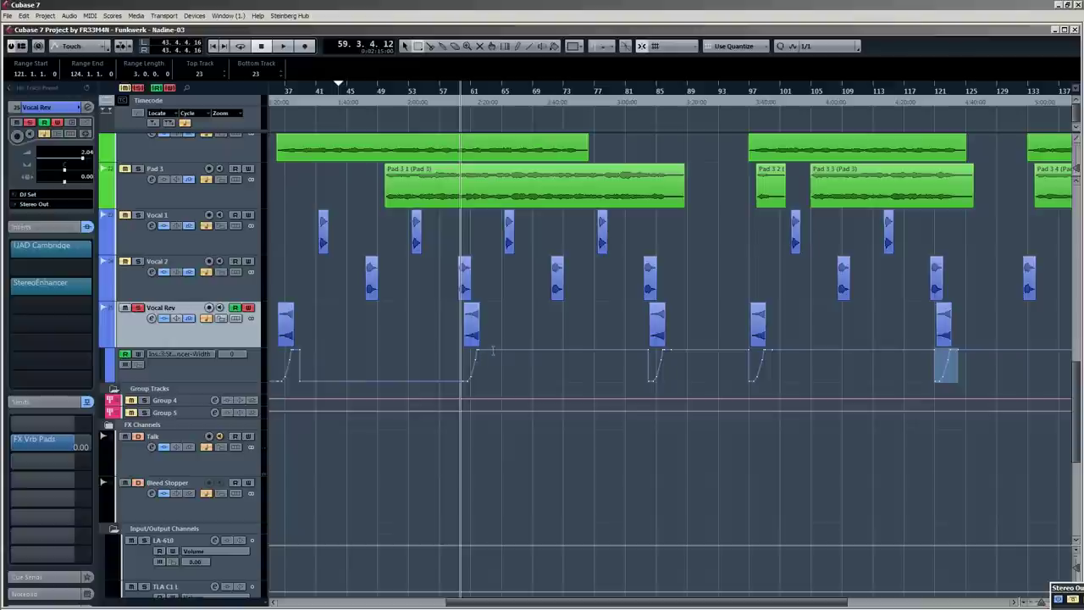
Copy the Width automation ramp to the remaining Vocal Rev clips at bars 145 and 24.
key("h")
key("h")
key("h")
key("h")
key("h")
key("h")
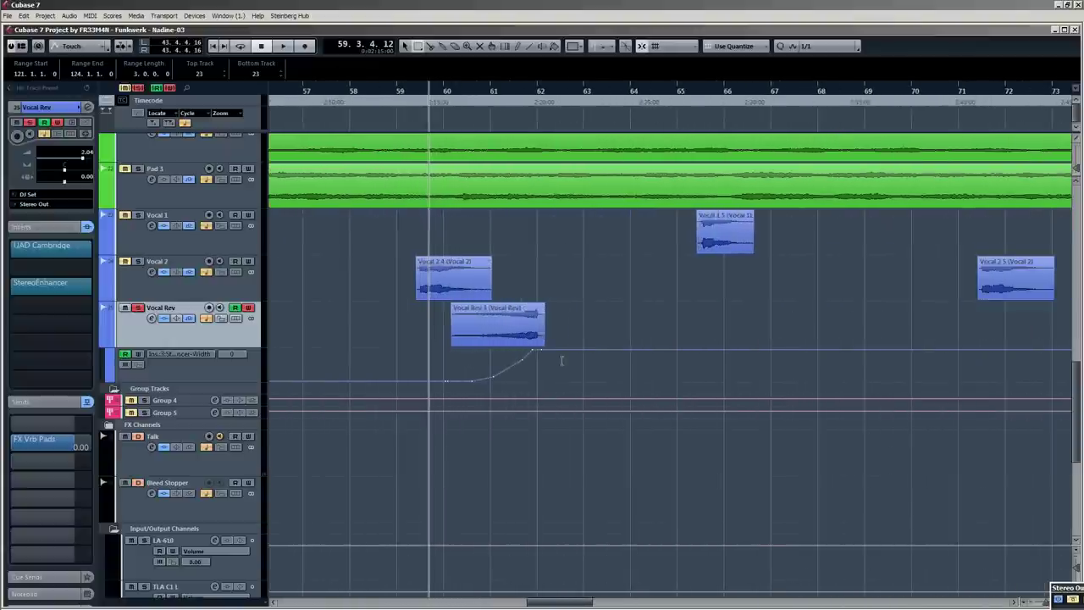
scroll(546, 362, "down", 5)
scroll(898, 359, "up", 10)
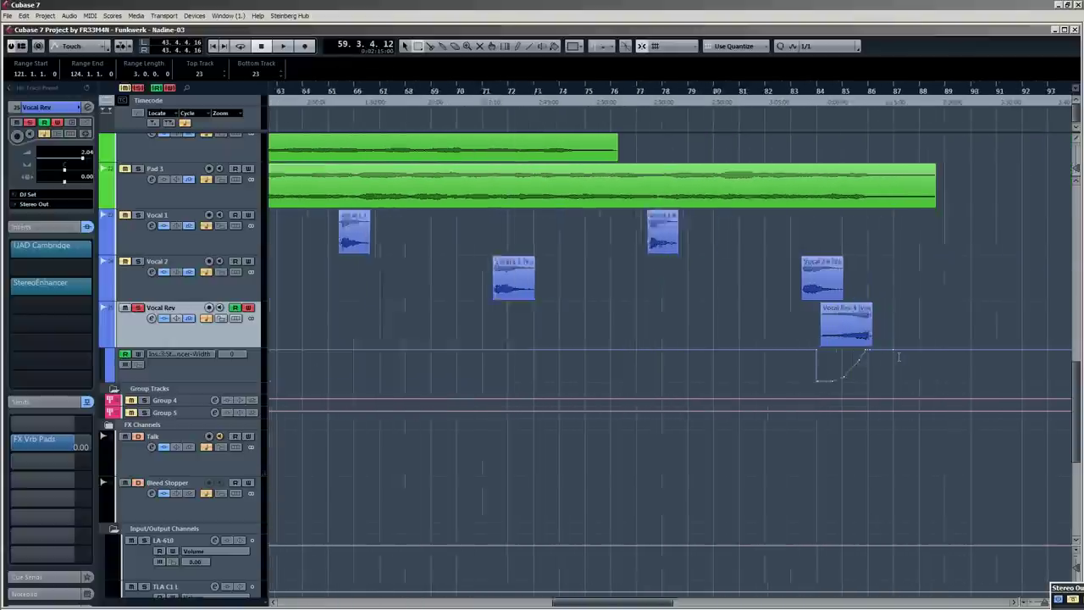
scroll(835, 355, "down", 4)
scroll(835, 354, "down", 5)
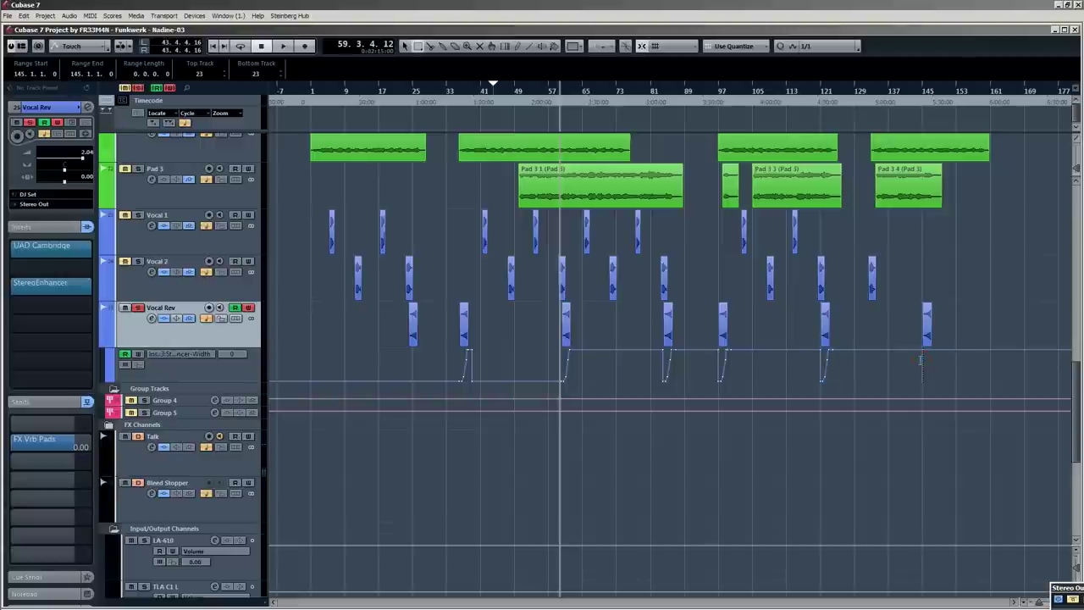
scroll(953, 370, "up", 4)
scroll(953, 370, "down", 4)
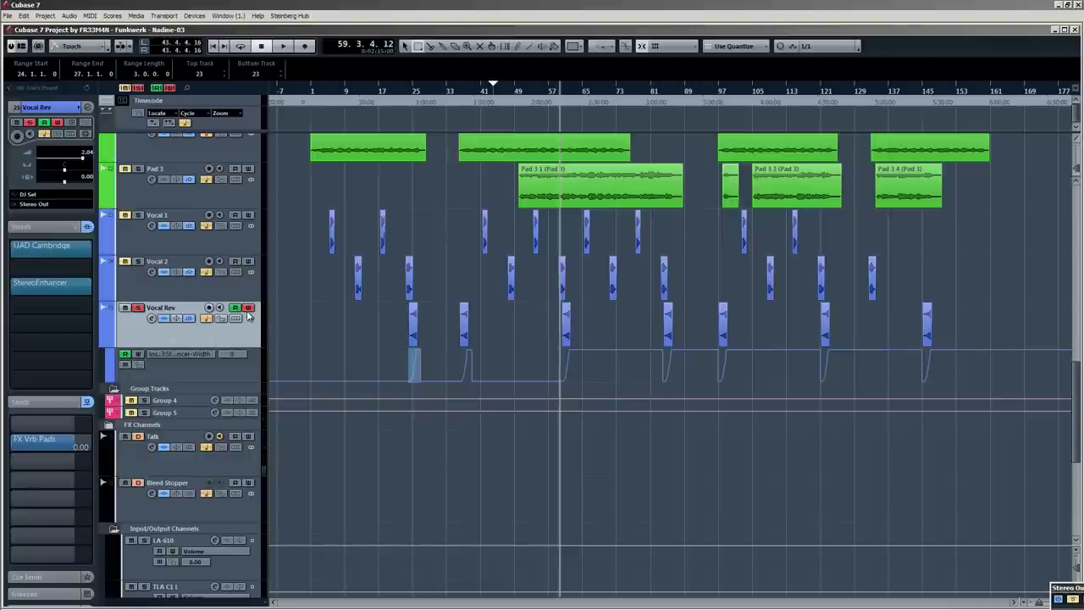
Turn off automation writing on Vocal Rev and play from bar 24, both soloed and in the full mix.
left_click(412, 91)
key("space")
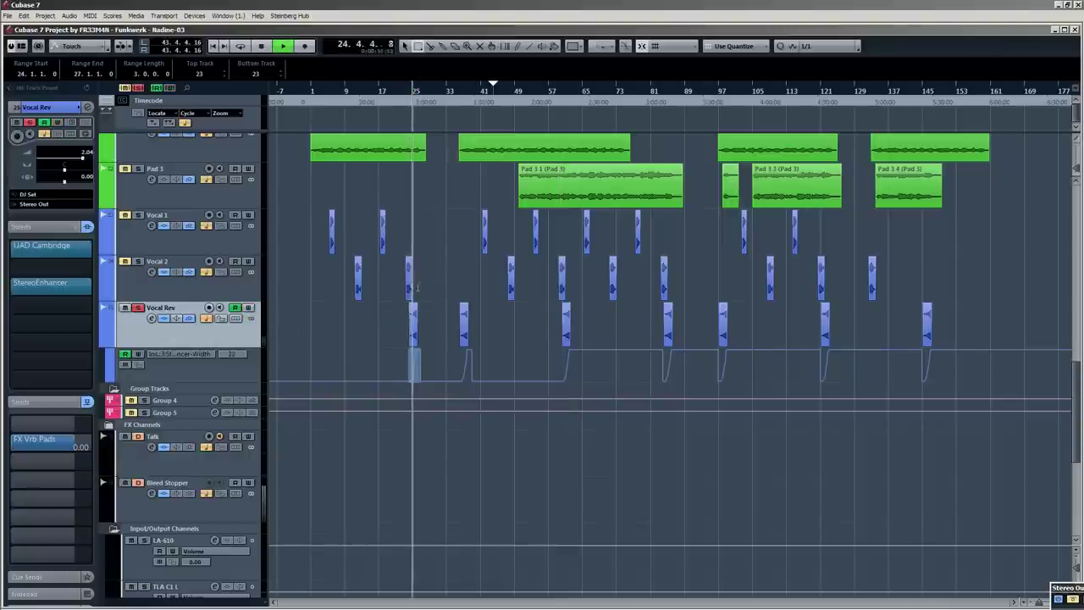
scroll(418, 287, "up", 3)
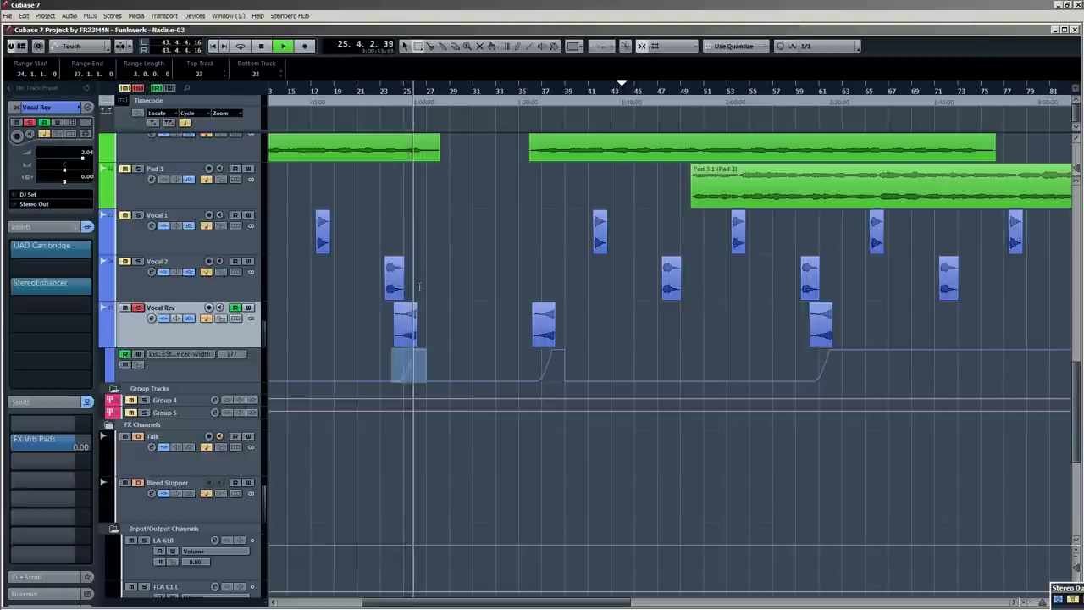
key("space")
key("space")
scroll(452, 273, "up", 2)
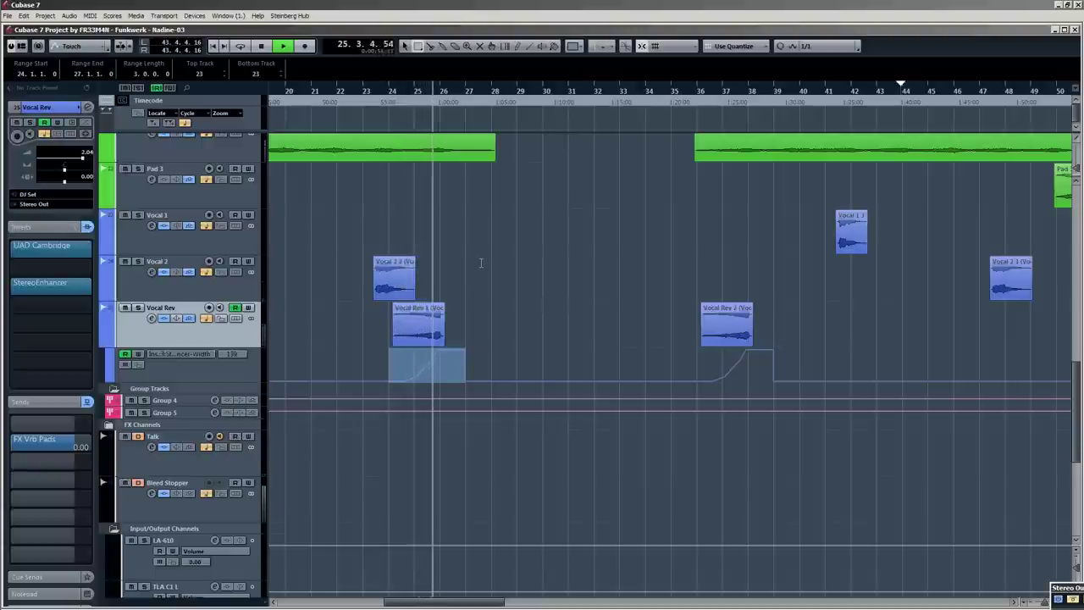
scroll(480, 263, "down", 3)
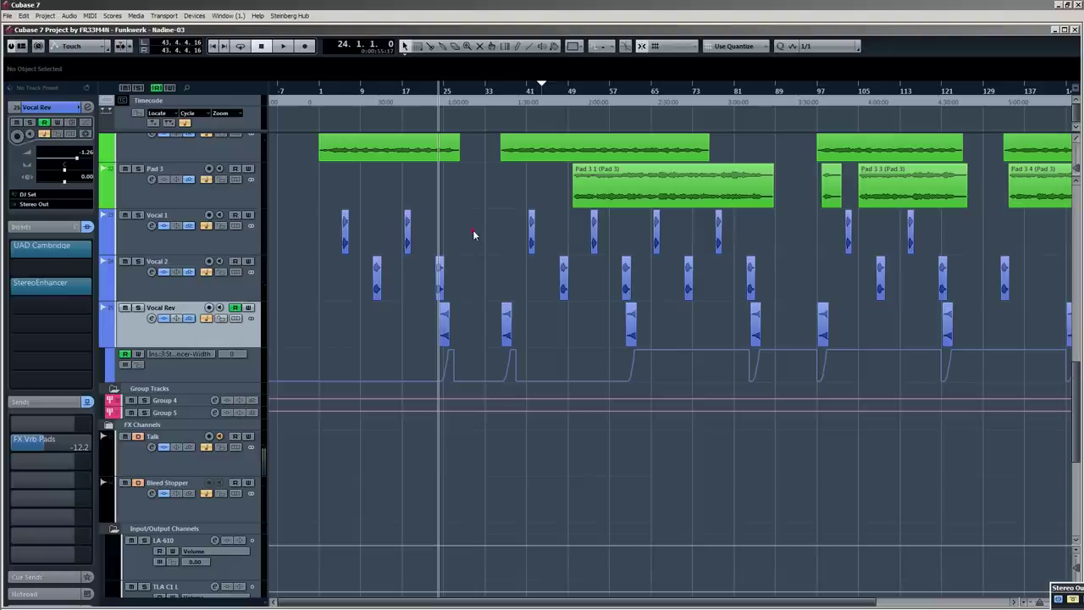
Play the drum tracks around bar 26 to hear the crash entry.
scroll(472, 237, "up", 8)
scroll(456, 322, "up", 8)
scroll(460, 377, "up", 5)
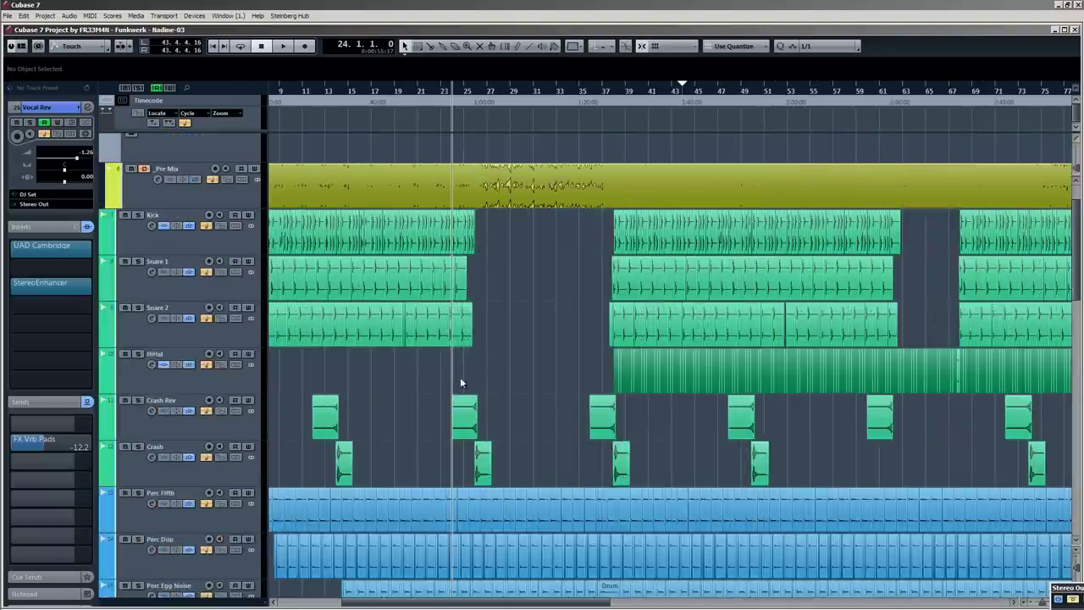
key("space")
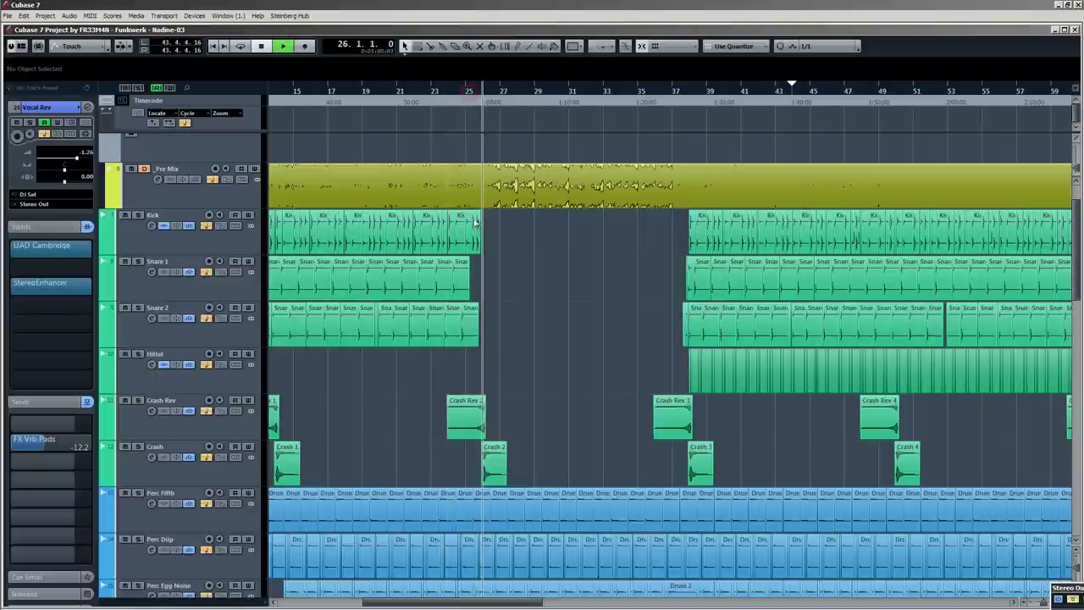
Stop playback and insert FabFilter Timeless 2 in the first insert slot of the Crash track.
left_click(218, 474)
key("space")
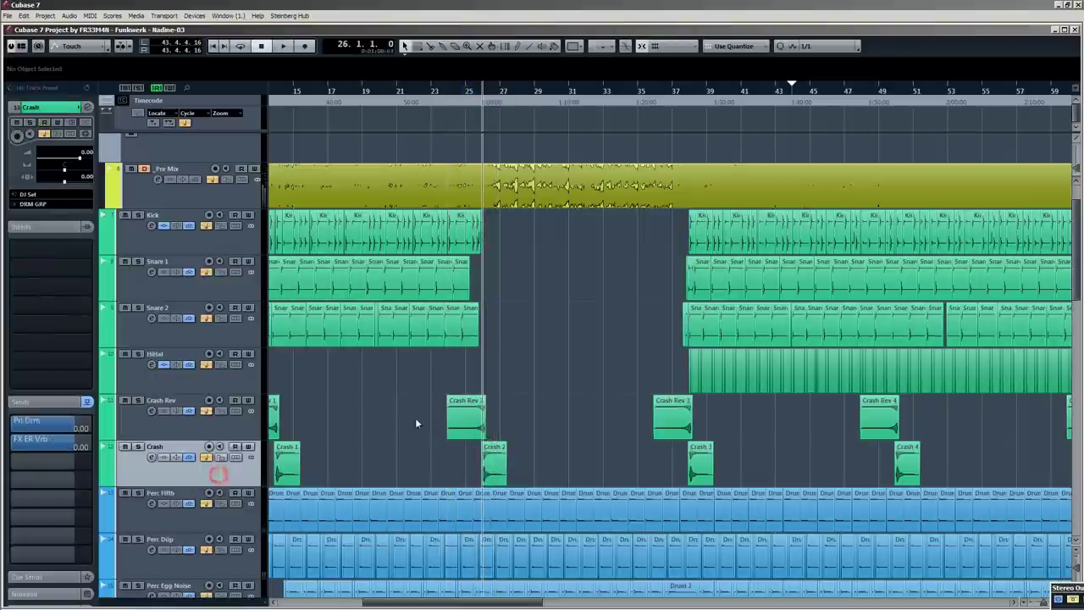
left_click(83, 250)
type("t")
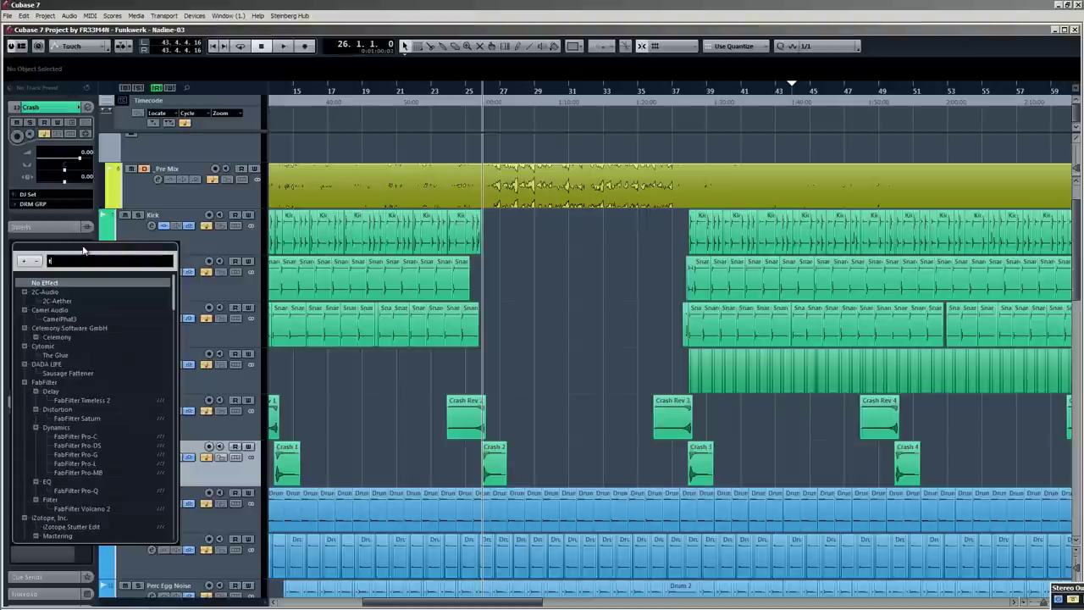
type("imele")
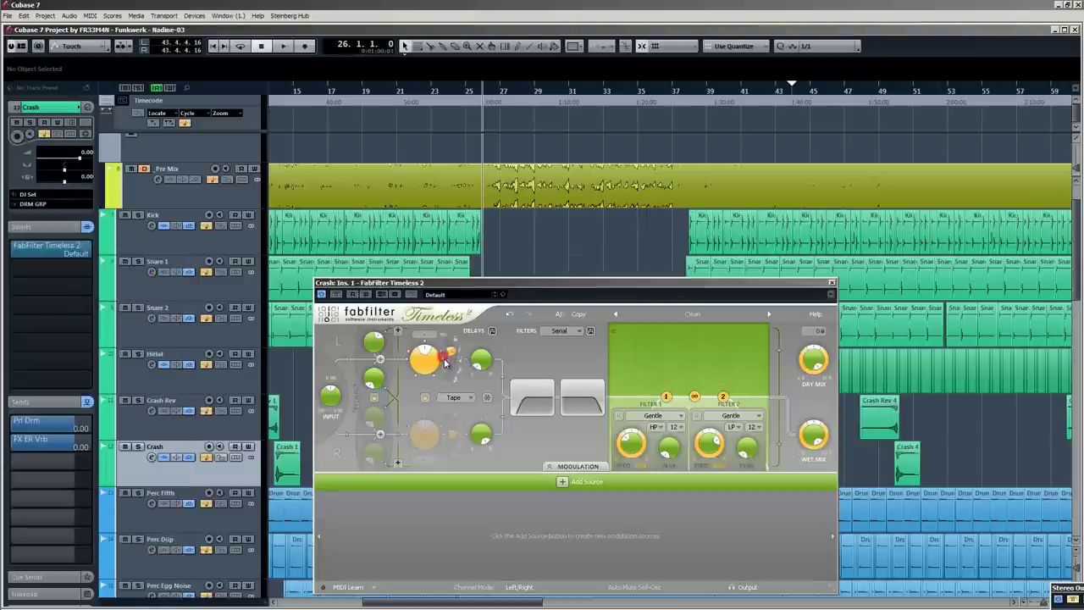
left_click_drag(522, 283, 688, 107)
Set the Timeless 2 dry level to about -6.85 dB and check the delay during playback from bar 26.
key("space")
key("space")
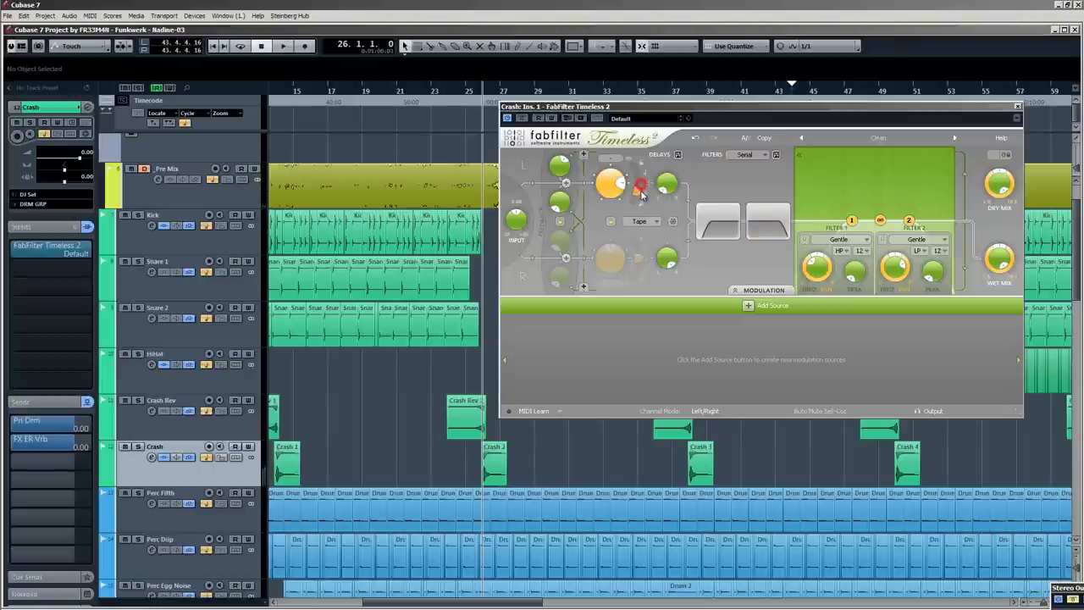
left_click(767, 222)
mouse_move(1004, 185)
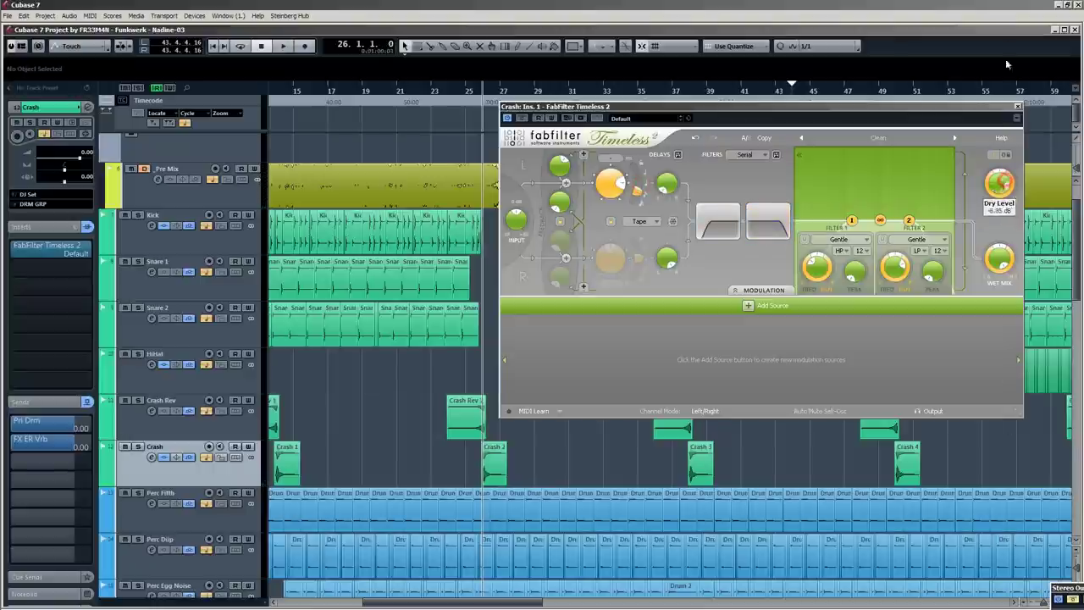
key("space")
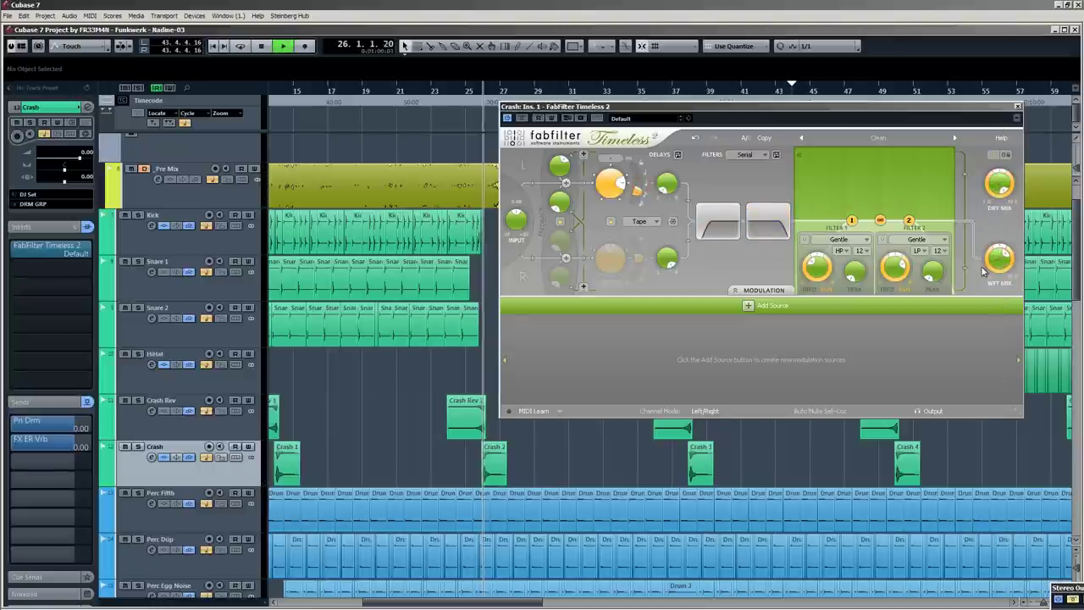
mouse_move(994, 255)
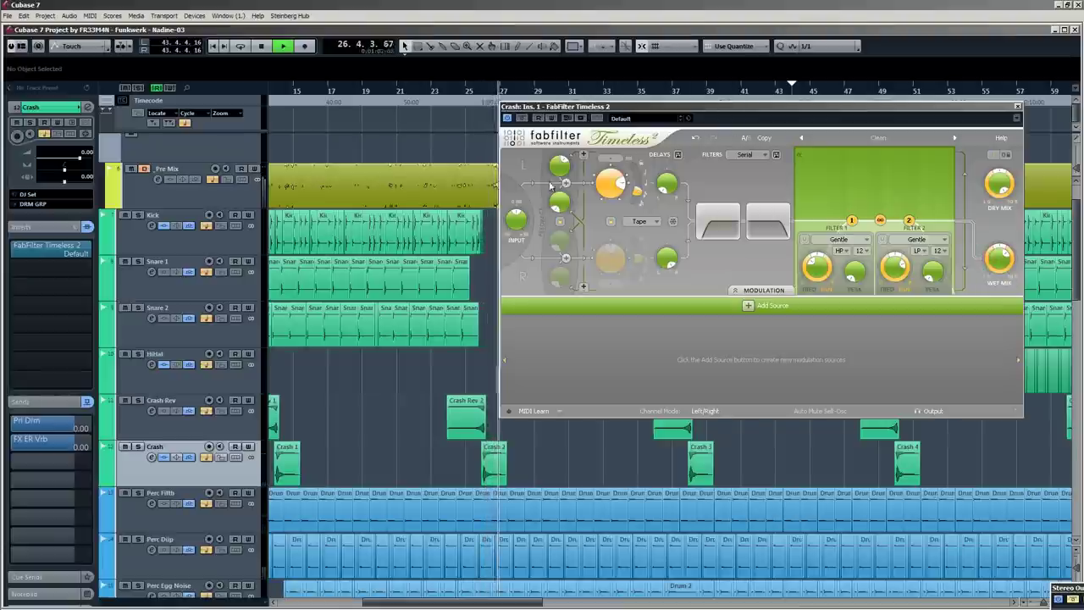
mouse_move(559, 161)
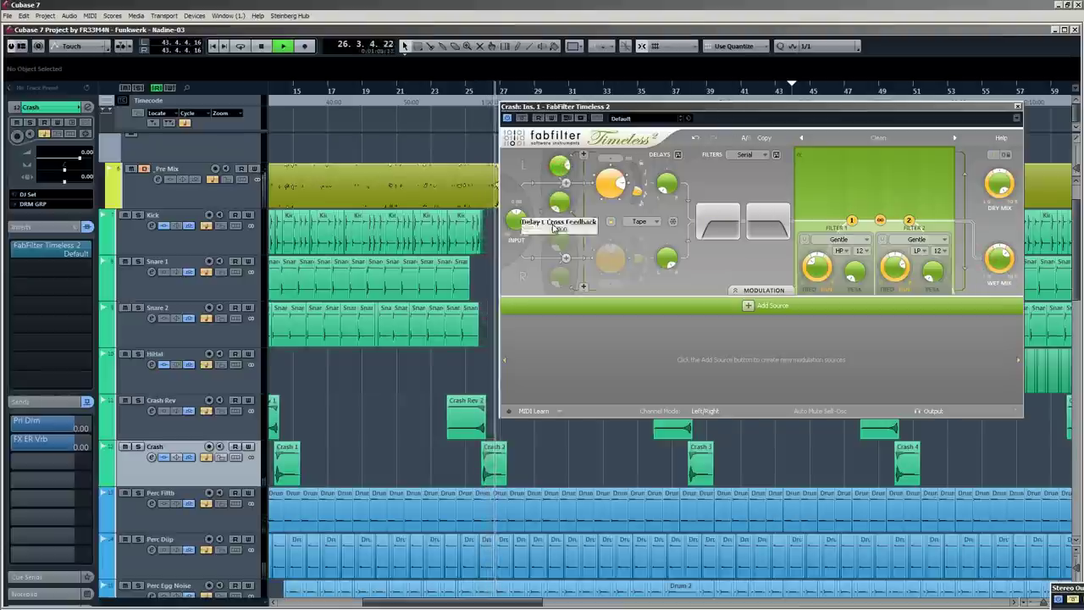
Solo the Crash track and set the Timeless 2 wet level to about -10.74 dB.
left_click(137, 446)
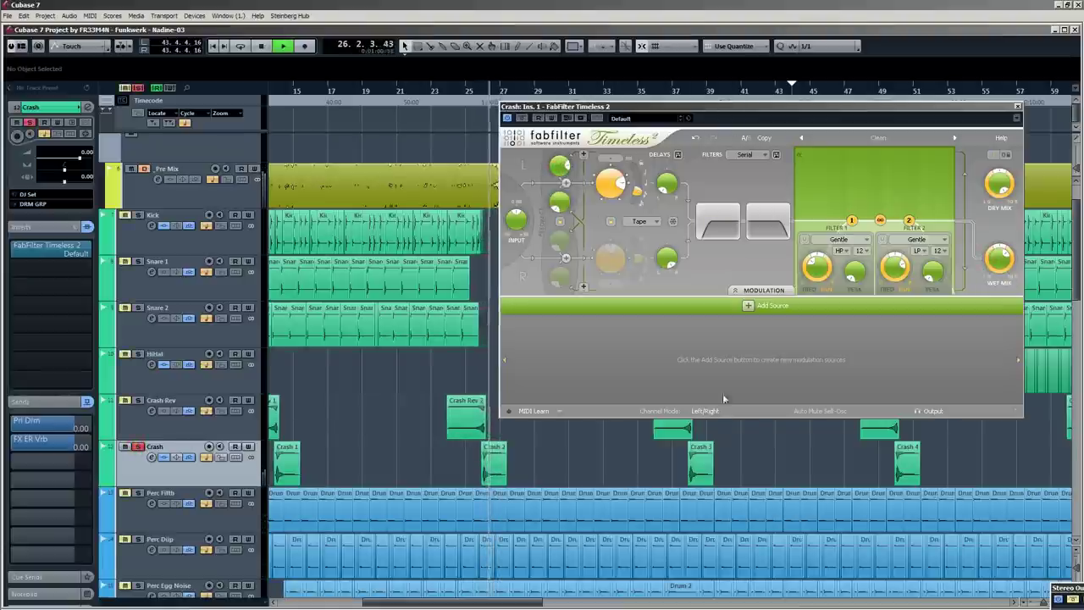
mouse_move(1000, 259)
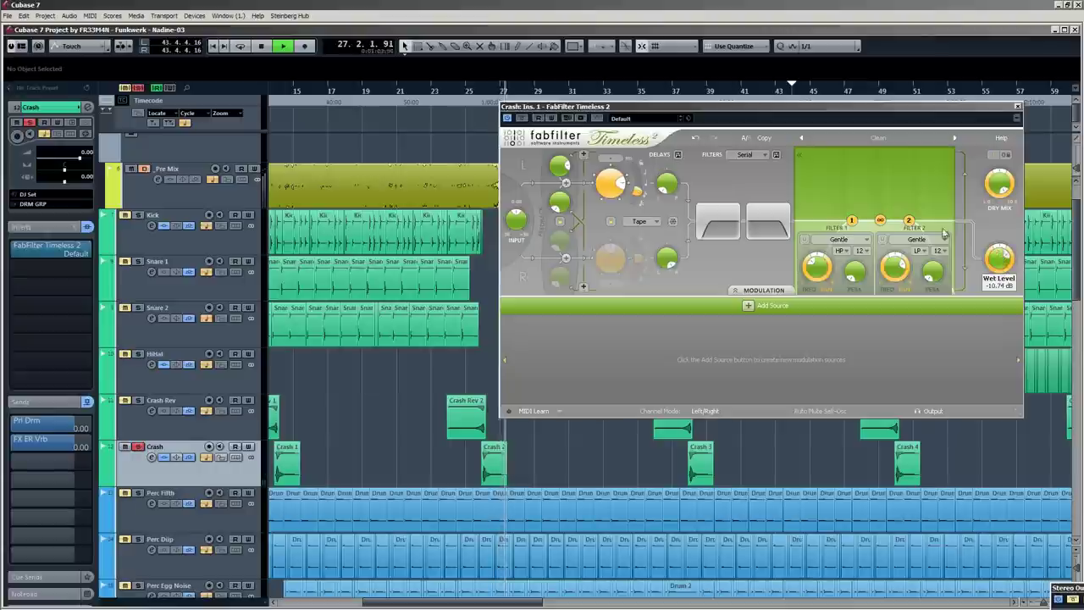
mouse_move(566, 184)
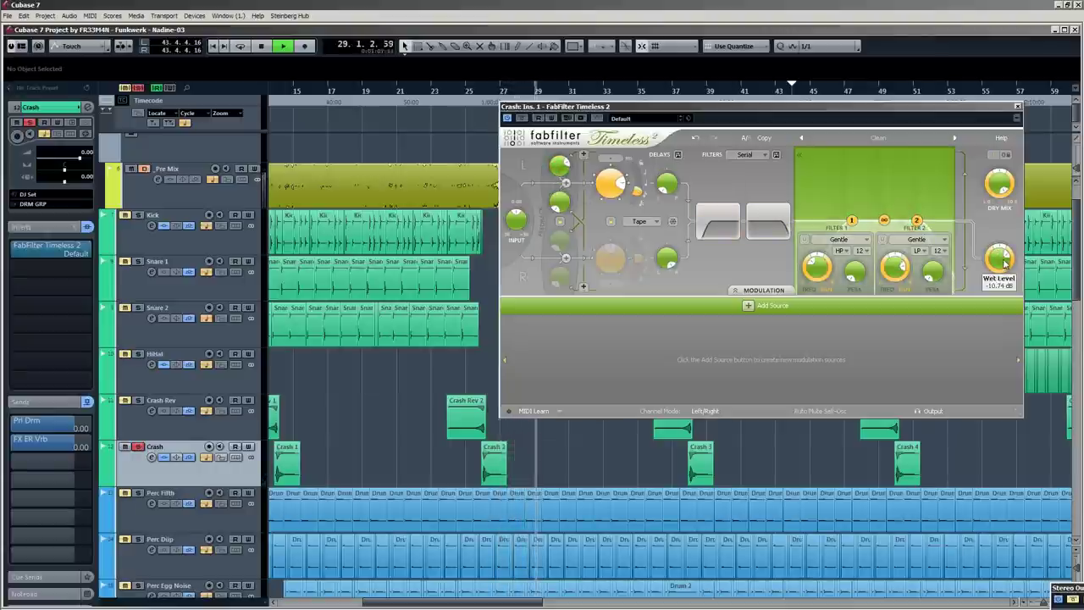
Solo Crash Rev together with Crash and play both from bar 25.
left_click(463, 95)
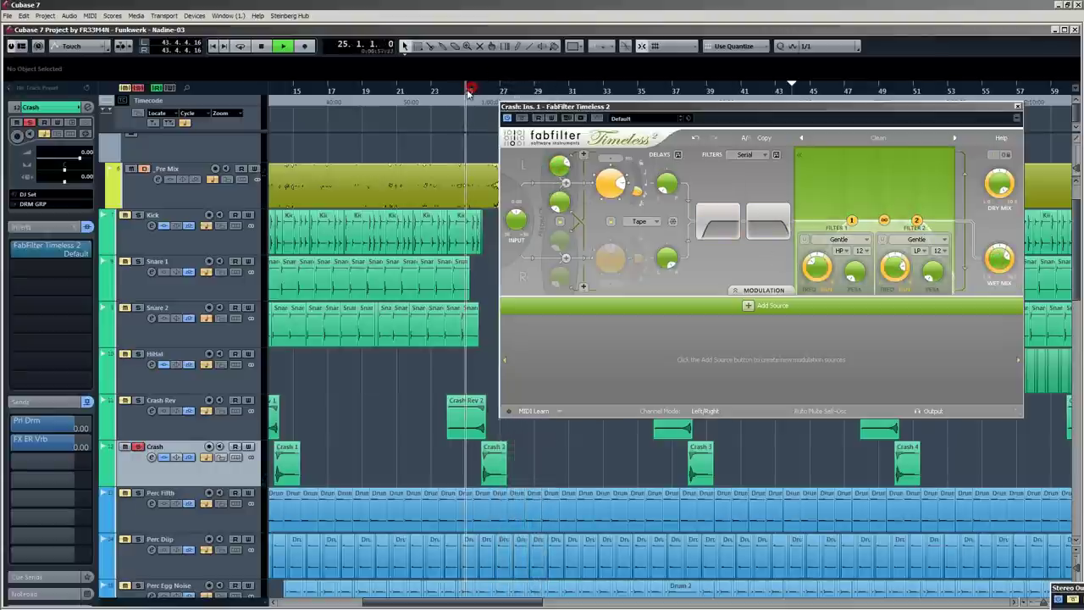
left_click(138, 402)
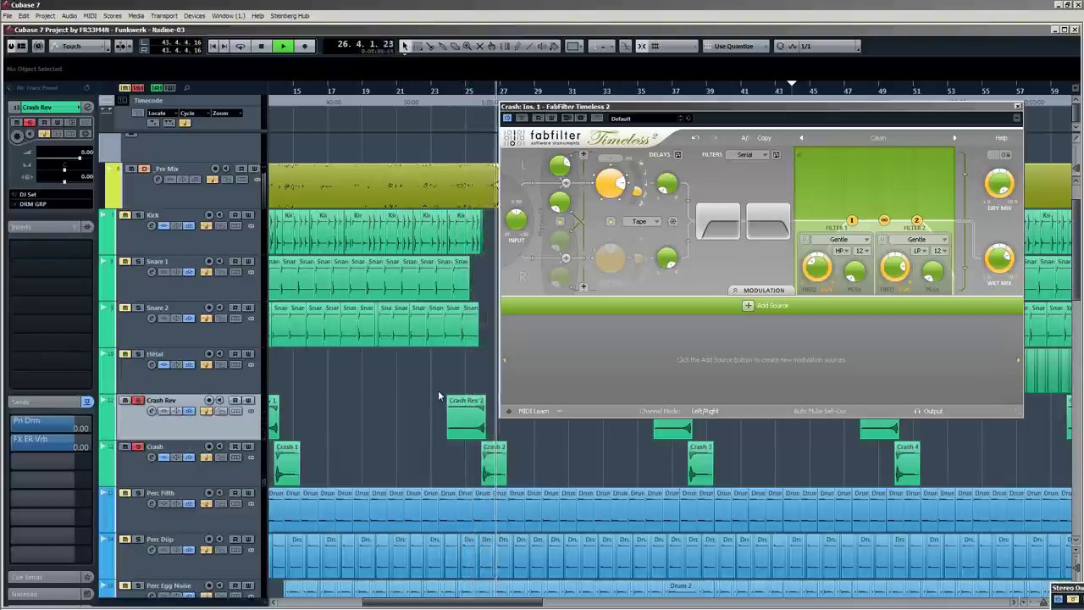
key("space")
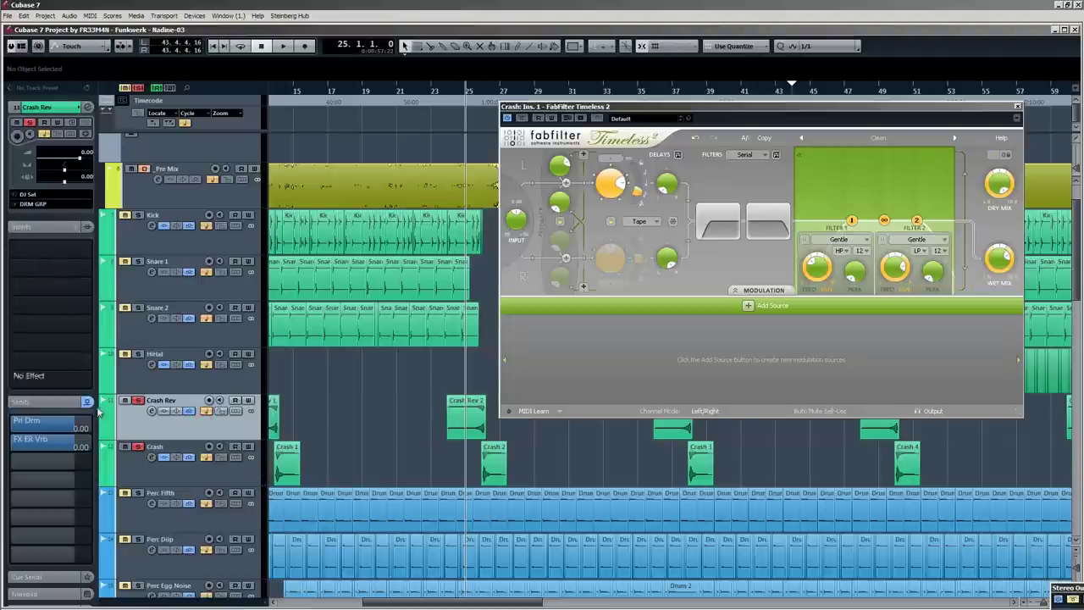
Add a send from Crash to FX Vrb Pads and raise its level to 1.81 while playing.
left_click(181, 473)
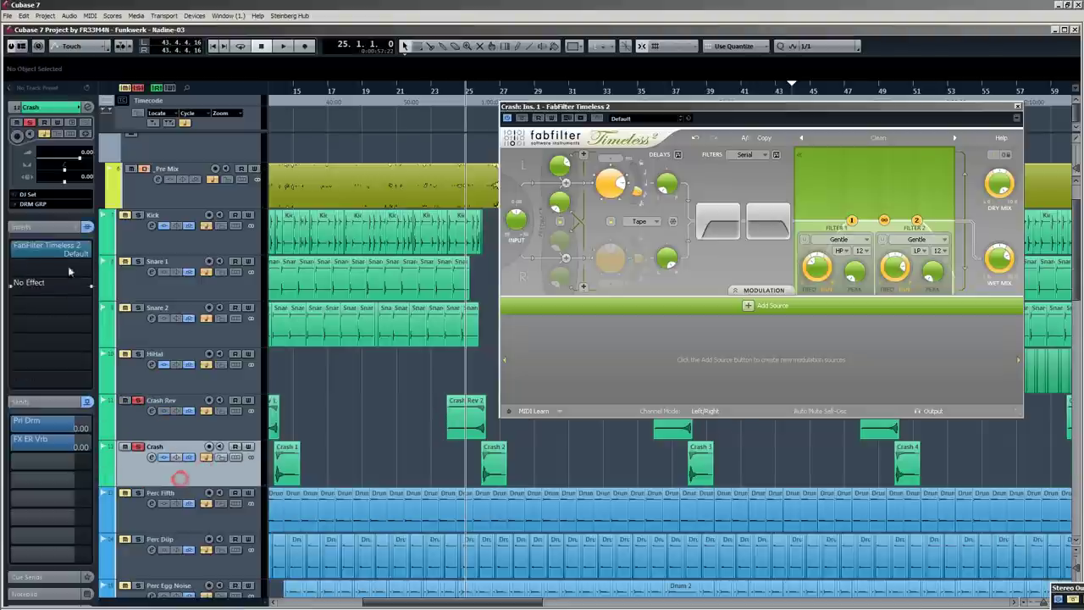
left_click(90, 461)
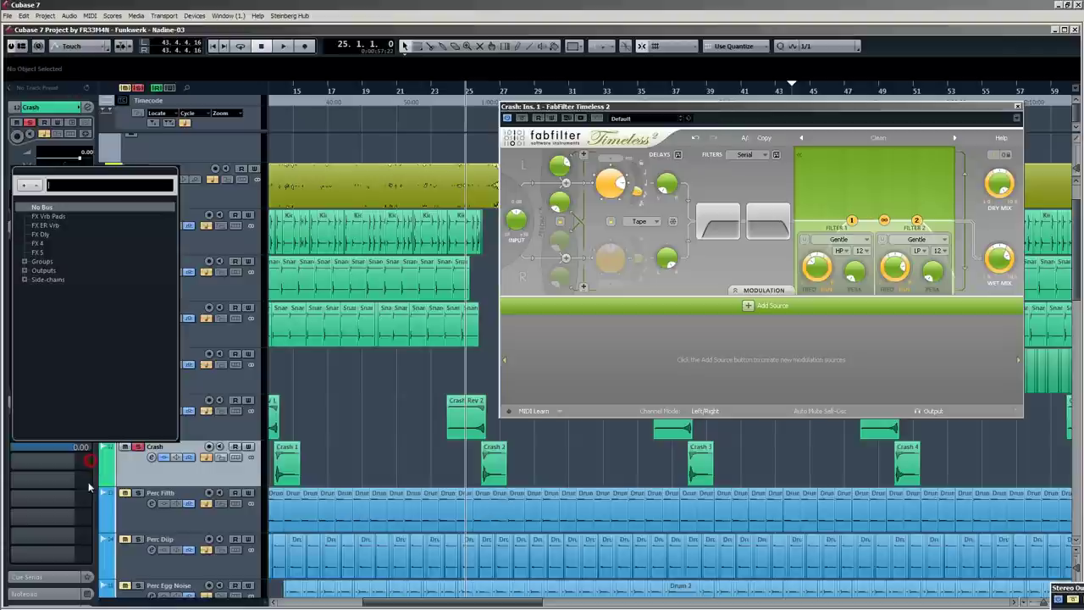
left_click(51, 217)
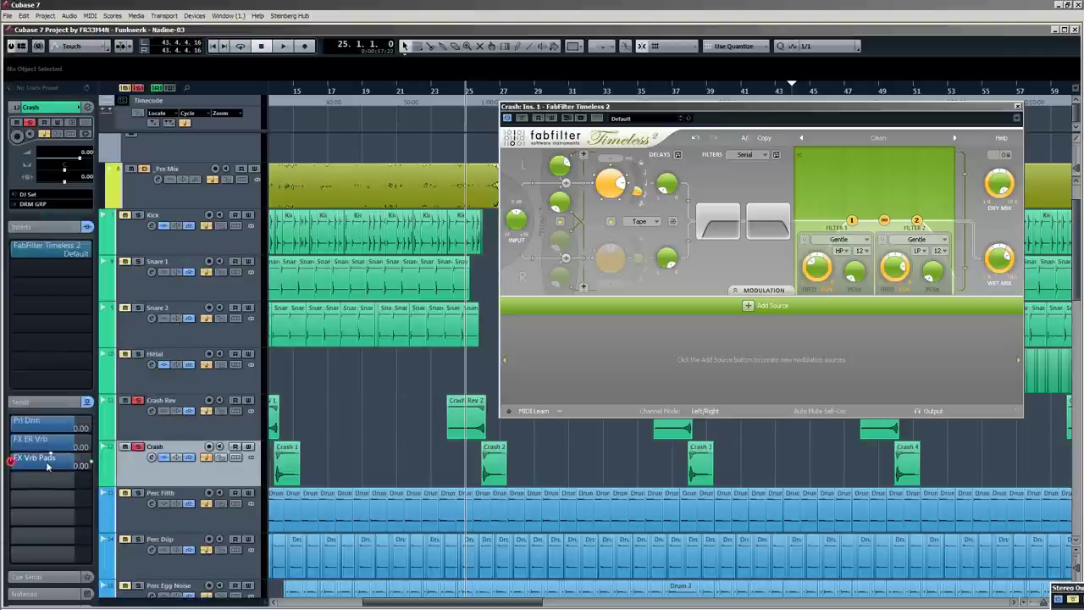
key("space")
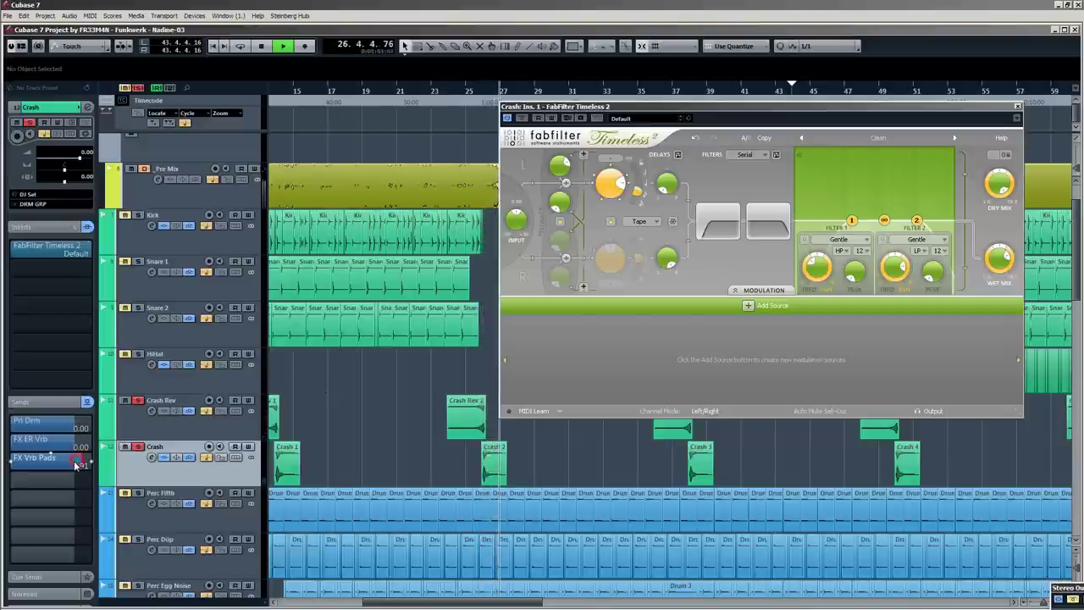
Unsolo Crash and Crash Rev and play the full mix from bar 25.
key("space")
left_click(138, 448)
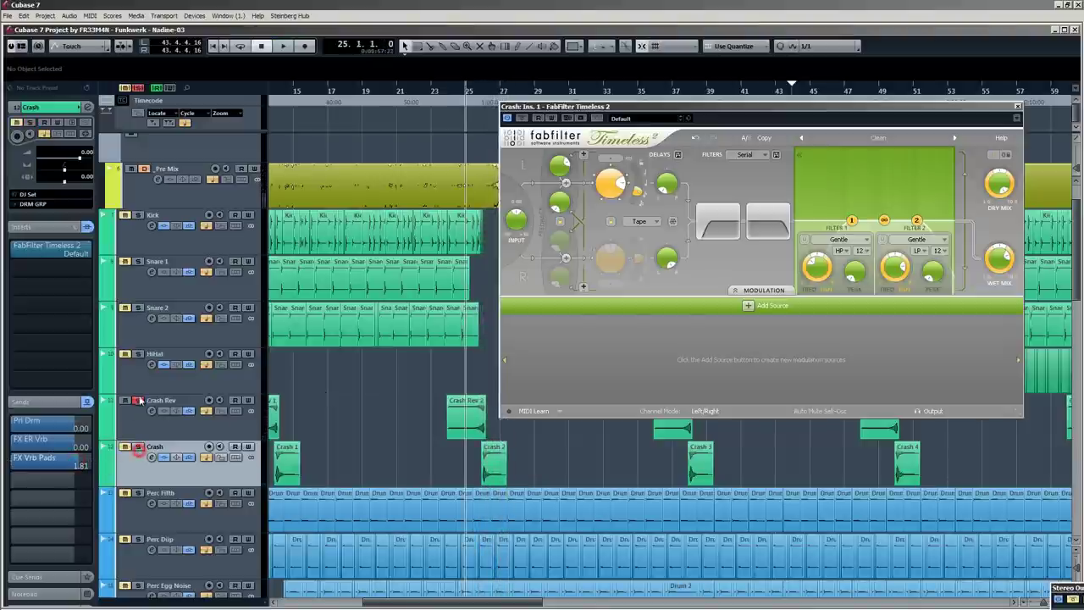
left_click(139, 401)
key("space")
scroll(368, 380, "down", 2)
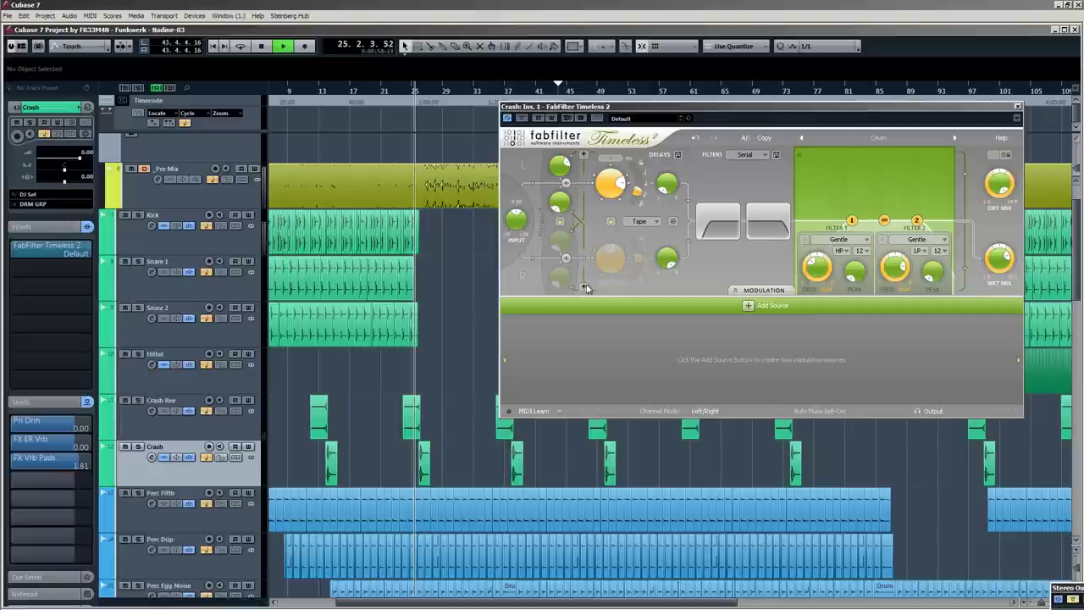
Close the Timeless 2 window and rename the FX 4 channel in the MixConsole as FX Epic Verb.
left_click(1019, 107)
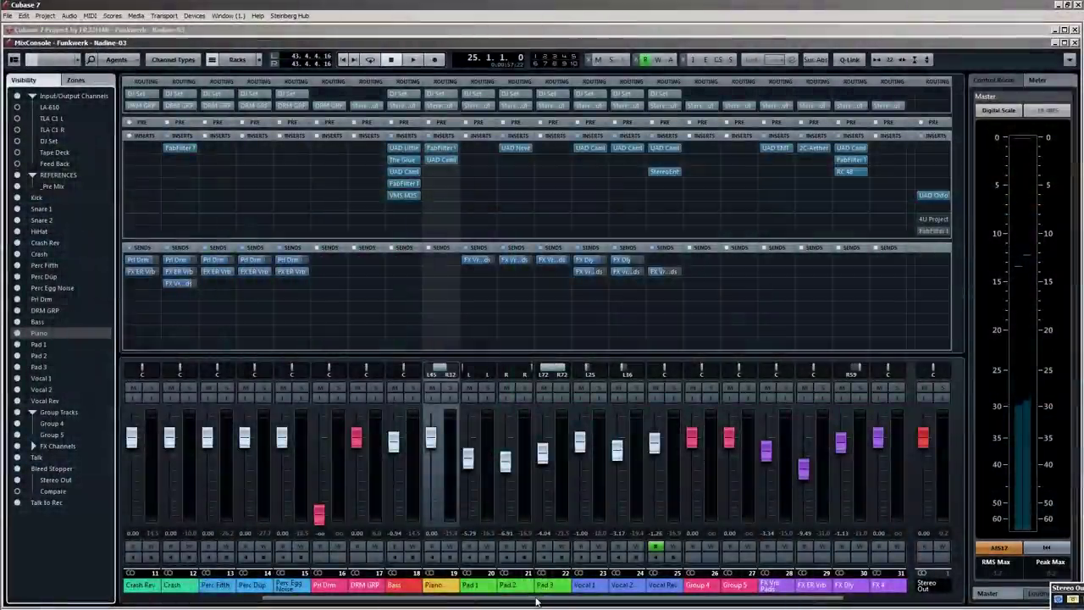
left_click_drag(535, 602, 711, 602)
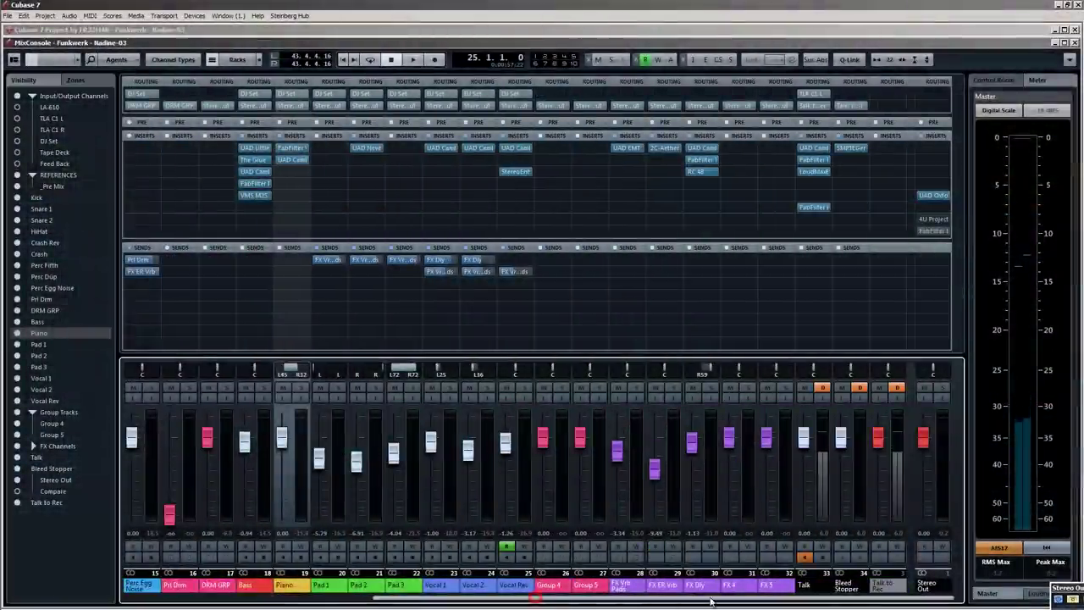
left_click(741, 589)
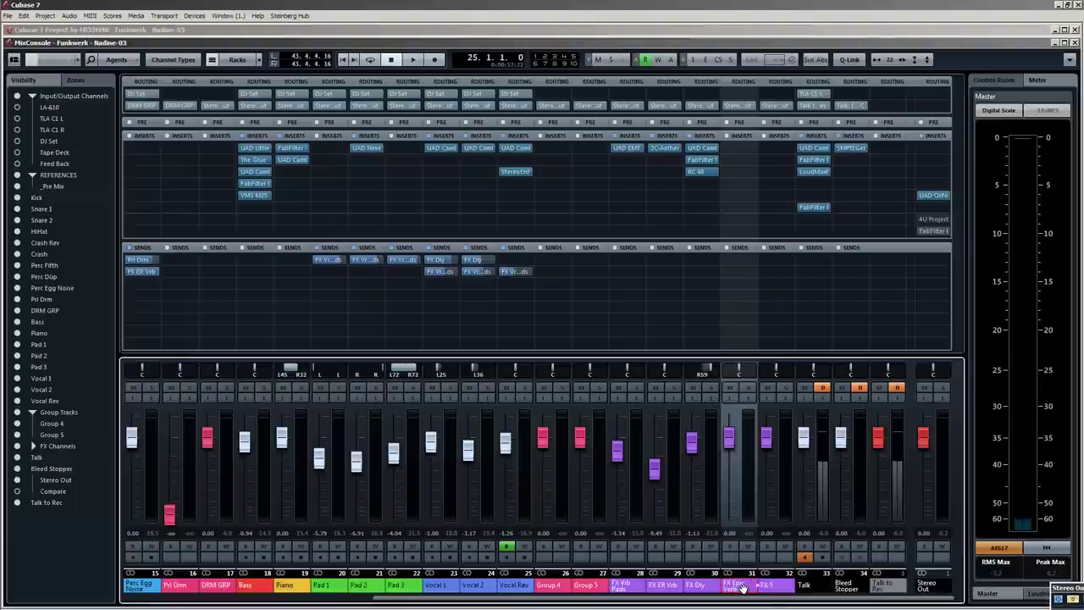
Insert the 2C-Aether reverb in the first insert slot of the FX Epic Verb channel.
left_click(759, 149)
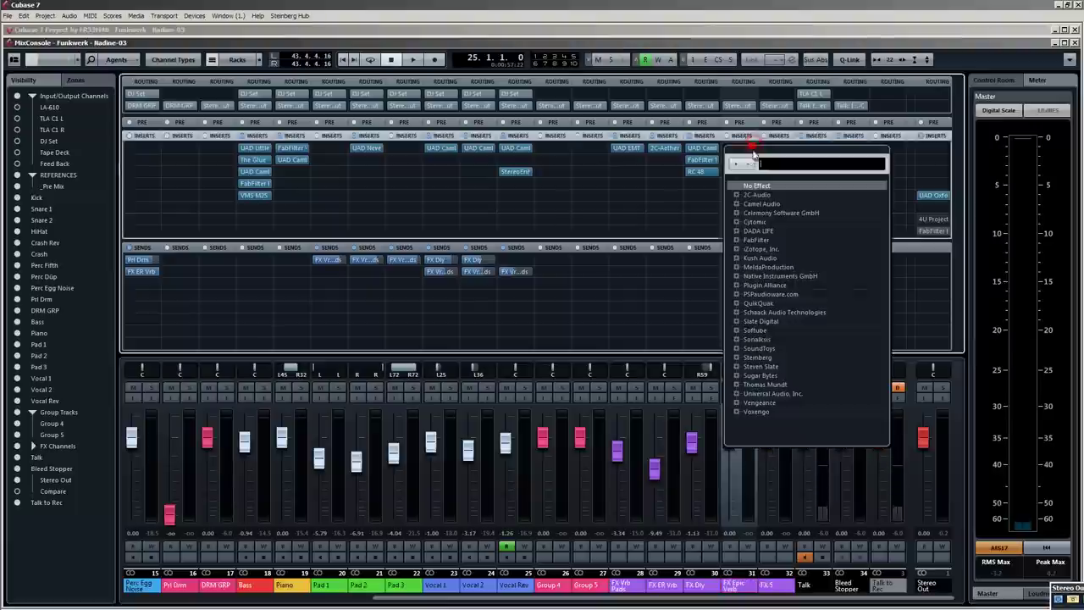
left_click(754, 195)
left_click(758, 204)
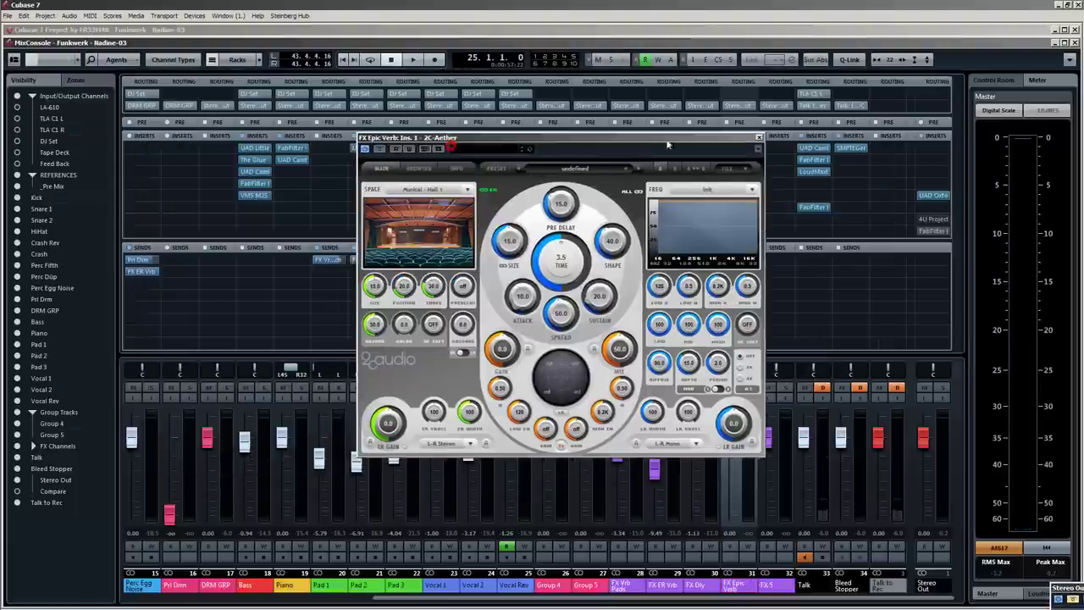
Load the factory preset Akashic Records from the 15 Mystical category in Aether and move its window clear of the channel sends.
left_click(419, 169)
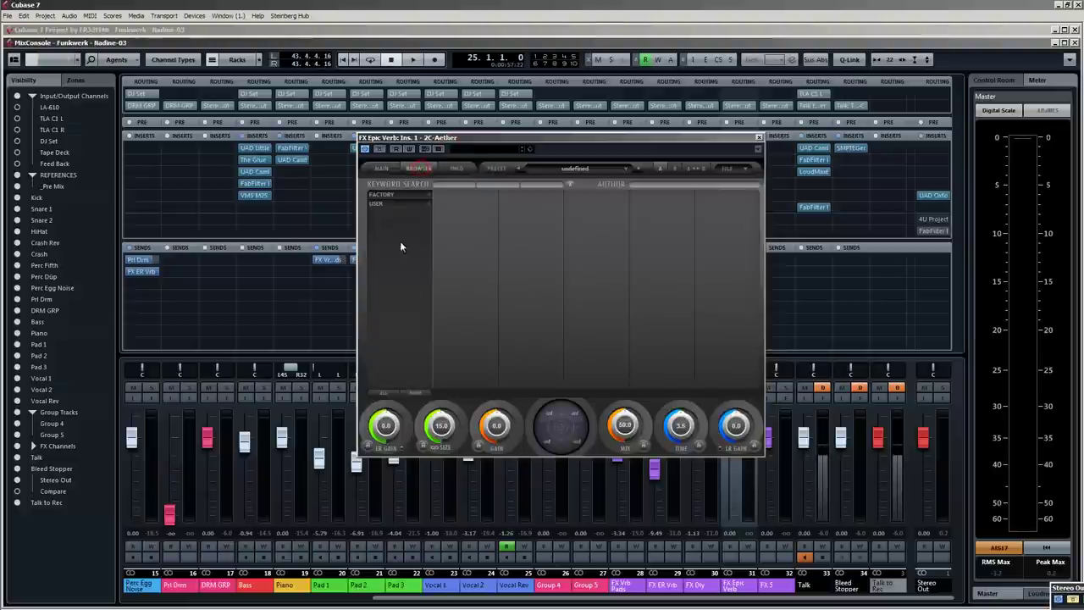
left_click(404, 197)
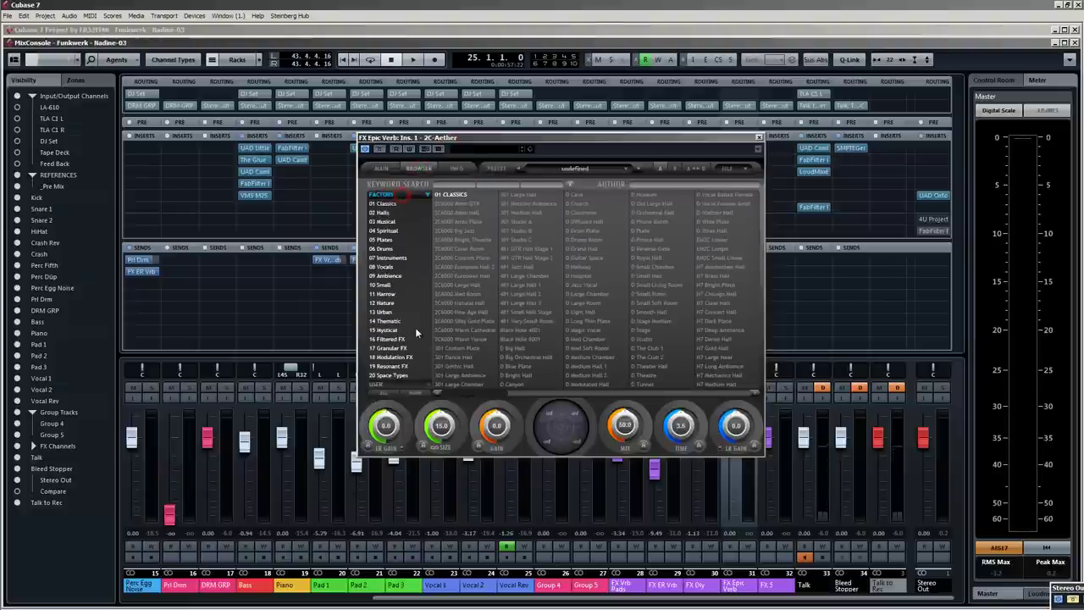
left_click(390, 331)
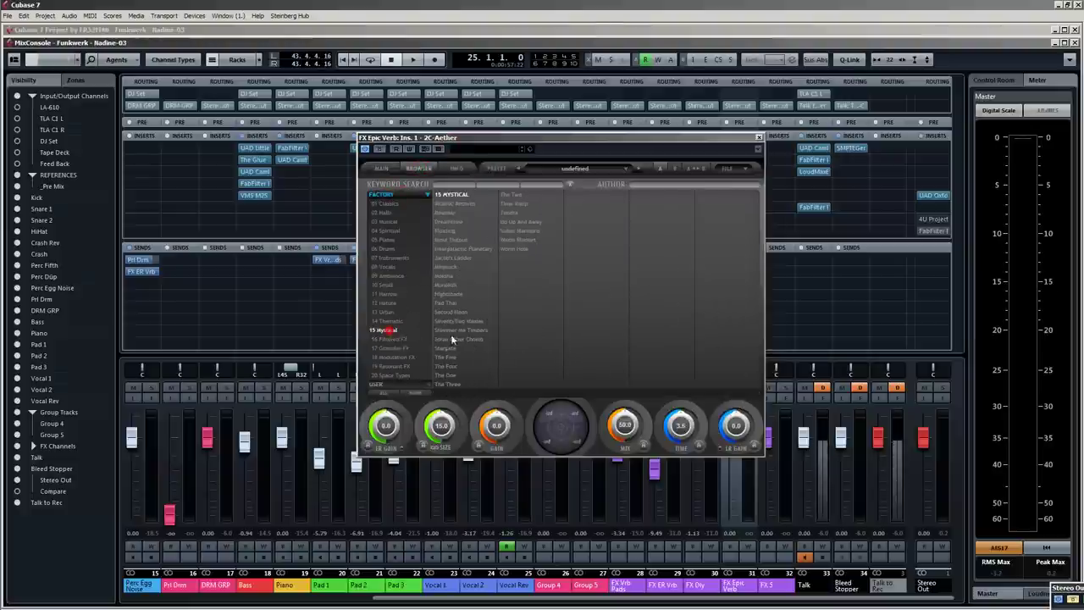
left_click(453, 204)
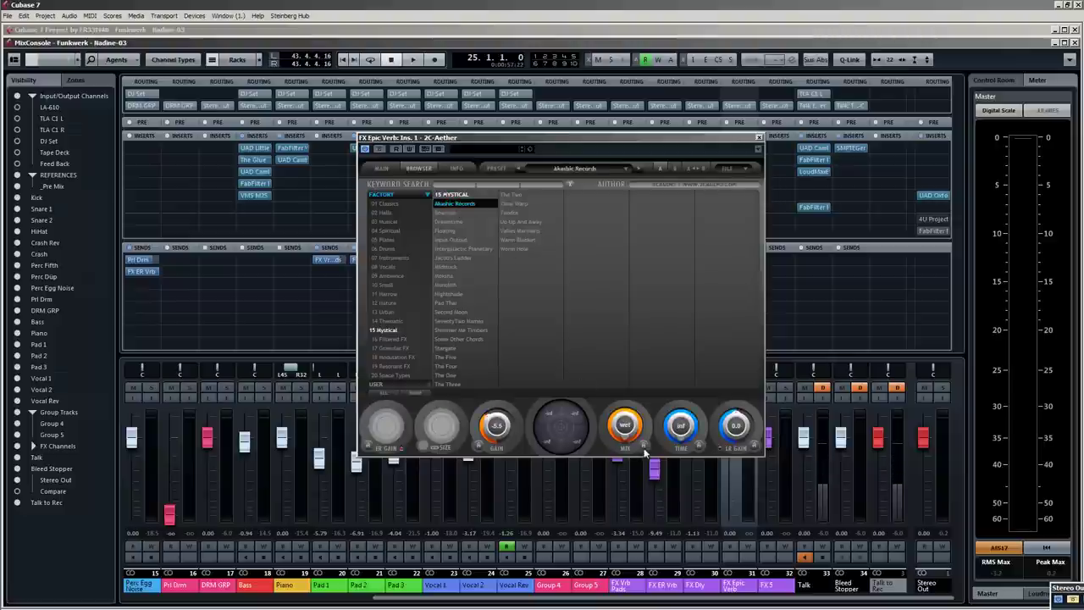
left_click_drag(682, 142, 902, 87)
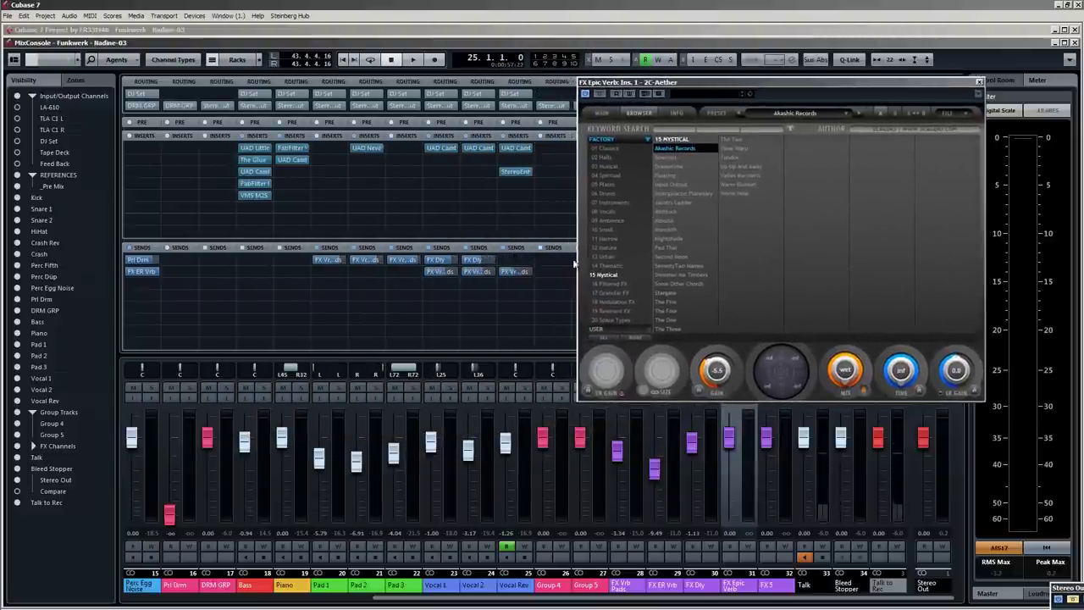
Add a send from Piano to FX Epic Verb, solo Piano and play it in the project window.
left_click(305, 259)
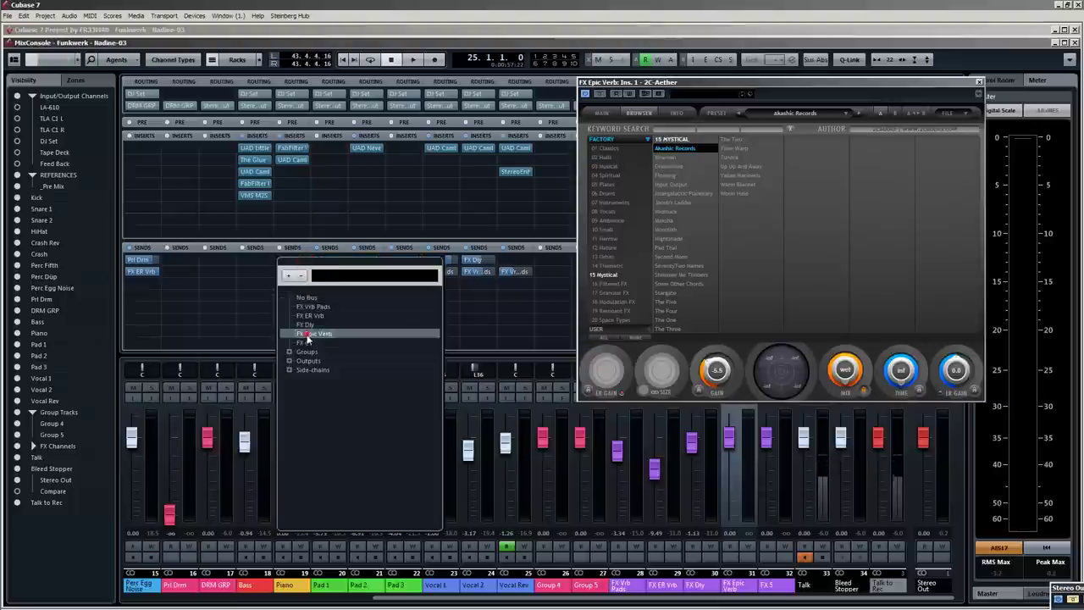
left_click(308, 334)
left_click(301, 388)
key("space")
key("F3")
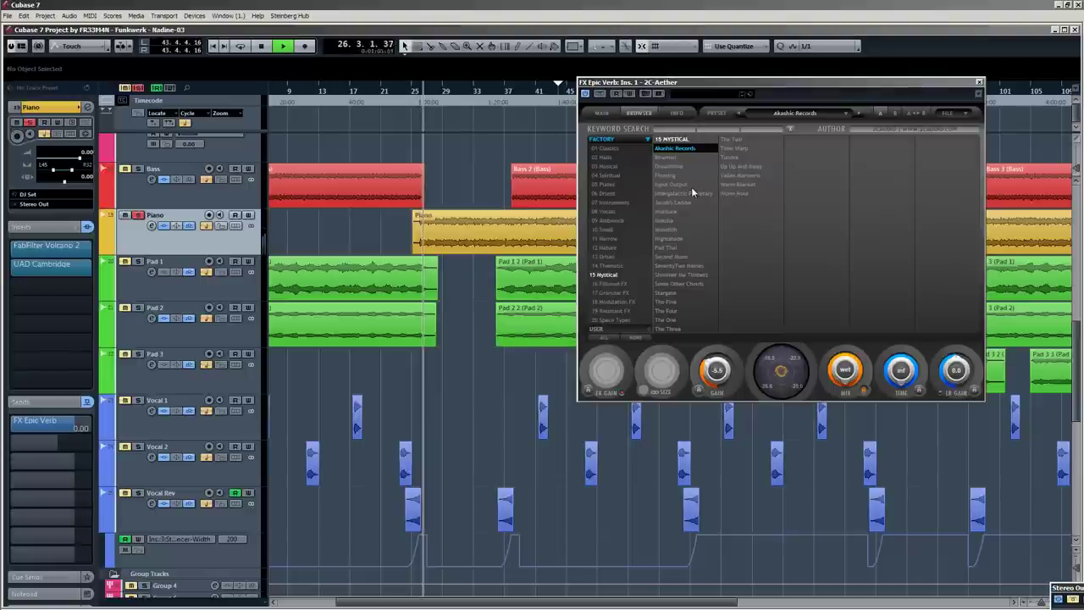
left_click_drag(809, 82, 608, 76)
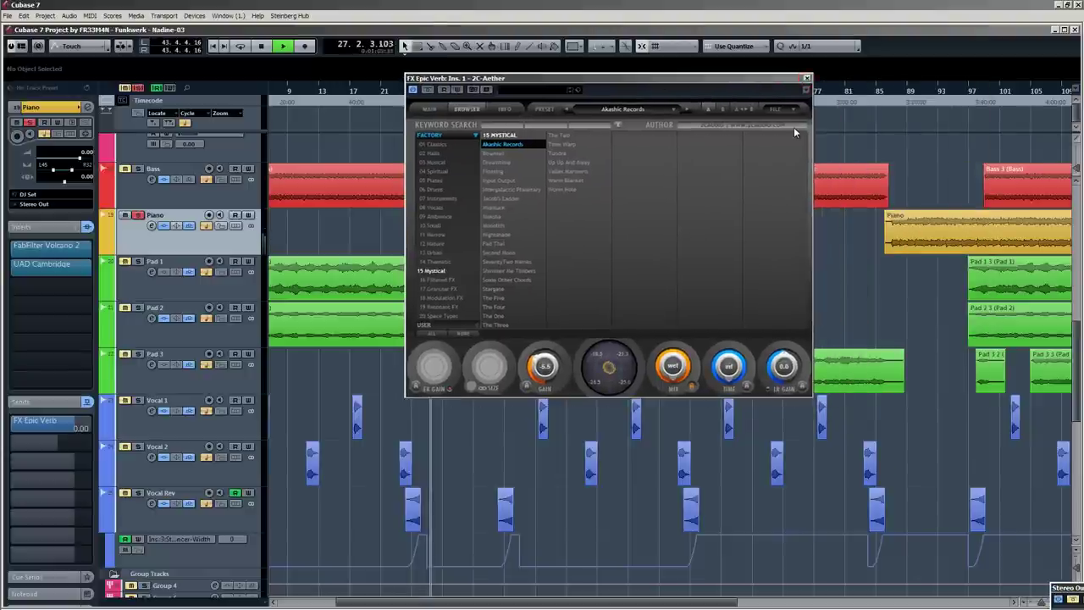
Move the Aether window clear of the start of the Piano clip and audition soloed Piano through the reverb.
key("space")
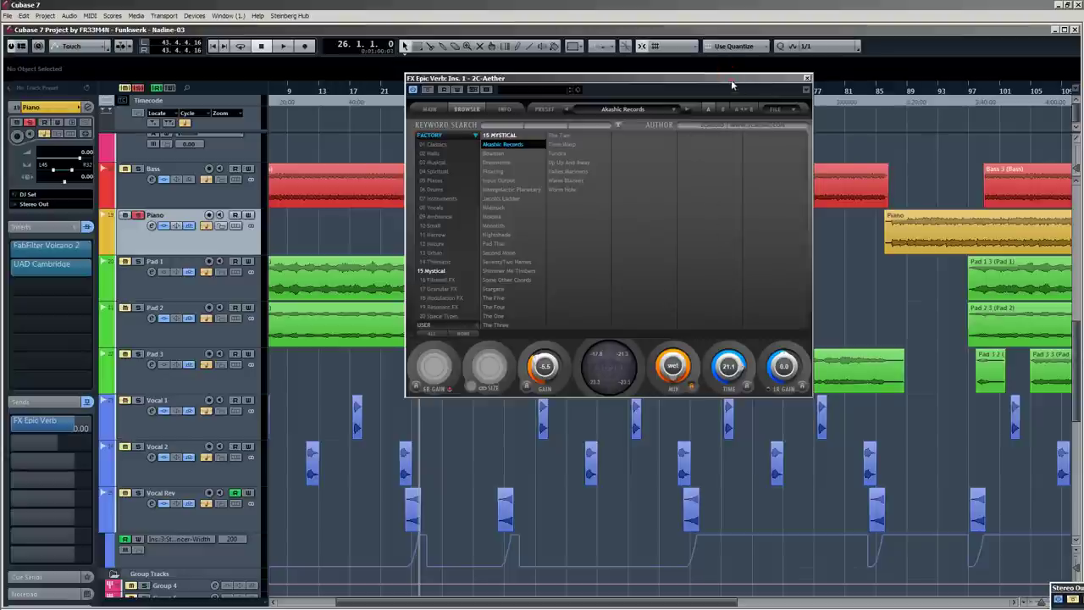
left_click_drag(731, 80, 932, 71)
key("space")
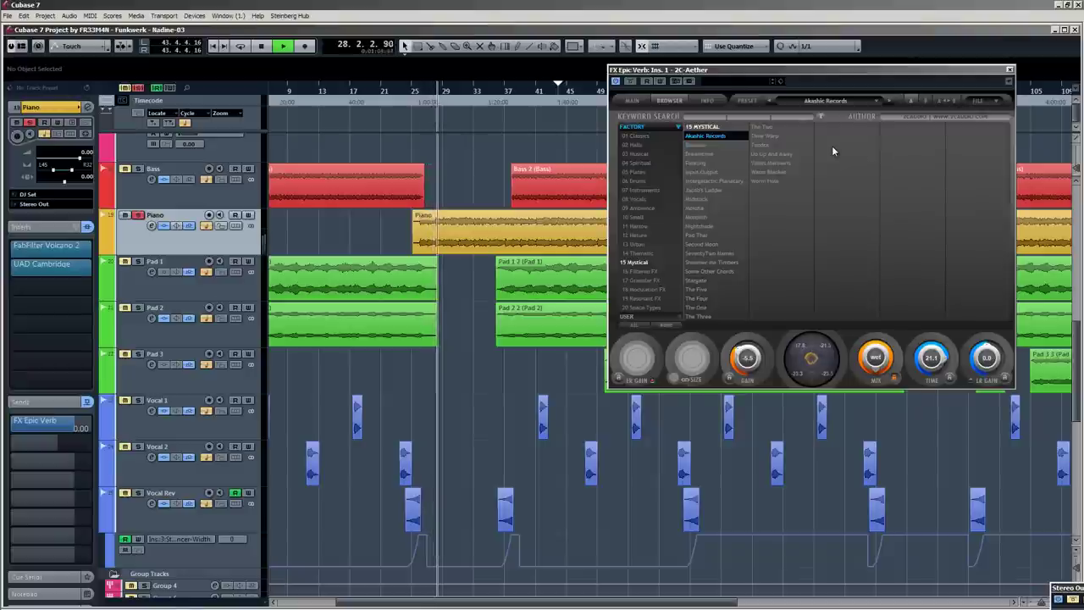
key("space")
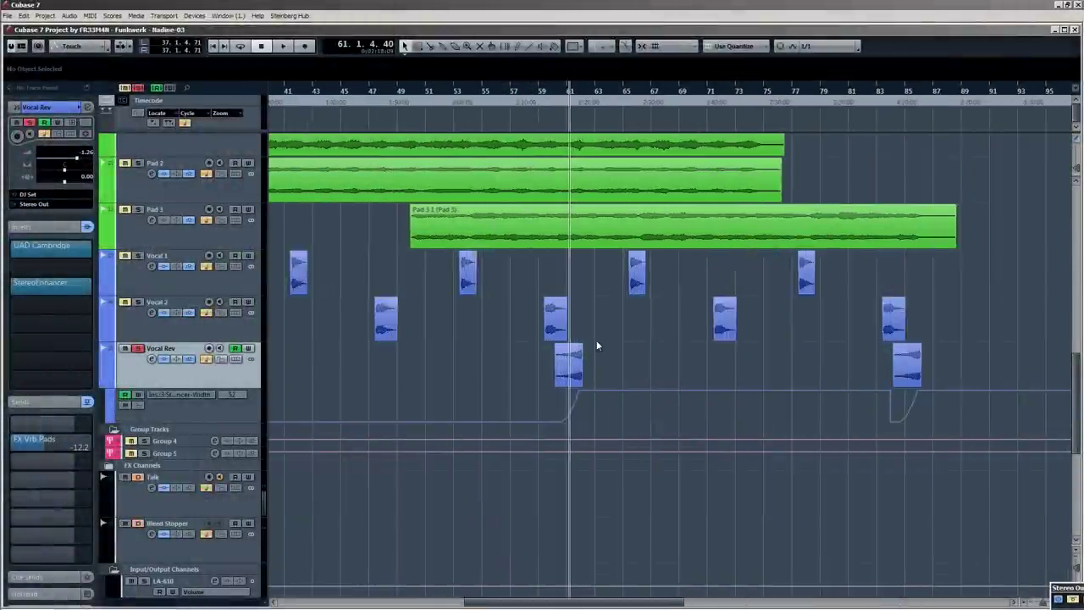
Add a send from Vocal Rev to FX Dly at -3.76 dB and play the vocal section with the full mix.
scroll(596, 342, "up", 2, "ctrl")
left_click(81, 464)
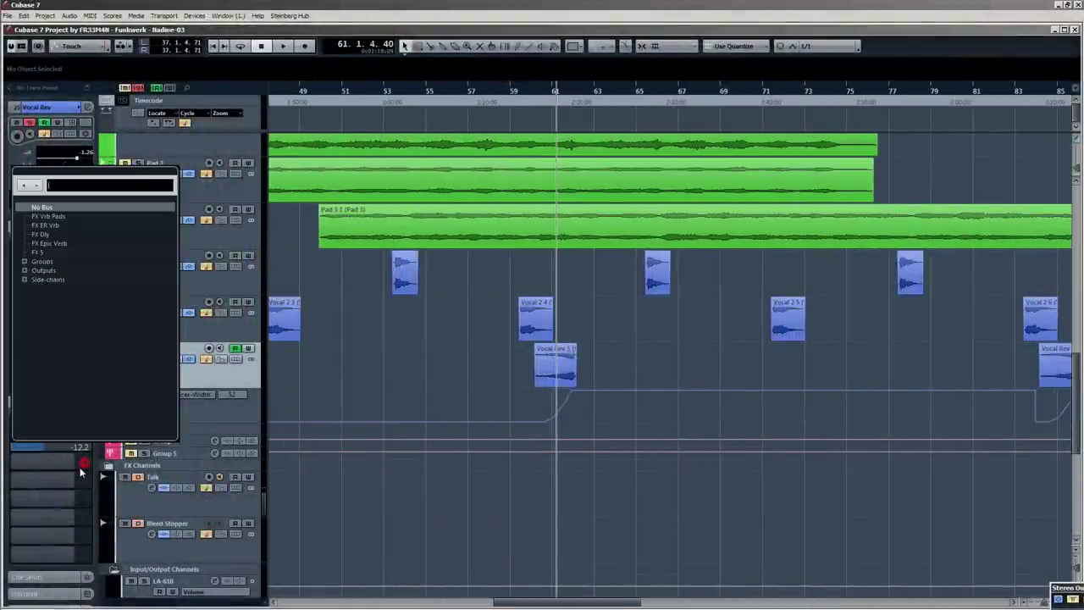
left_click(40, 235)
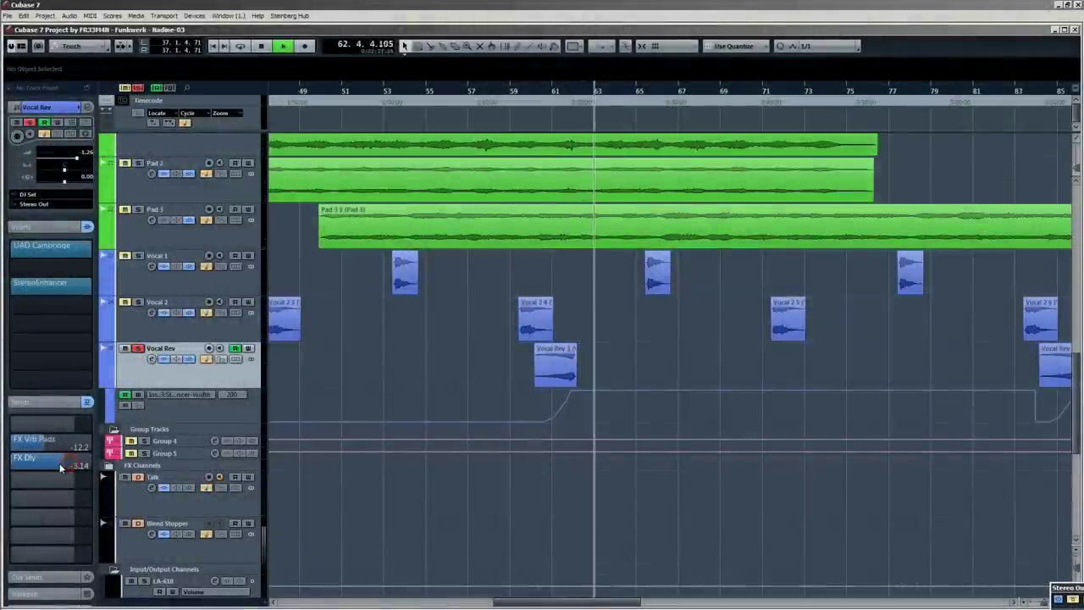
left_click_drag(71, 466, 59, 466)
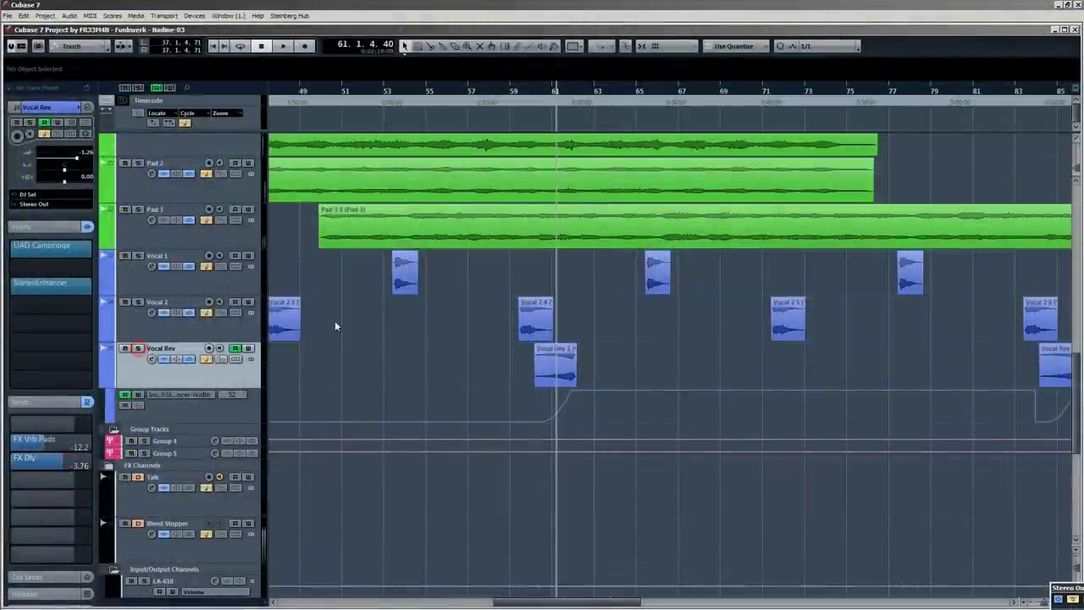
left_click(527, 116)
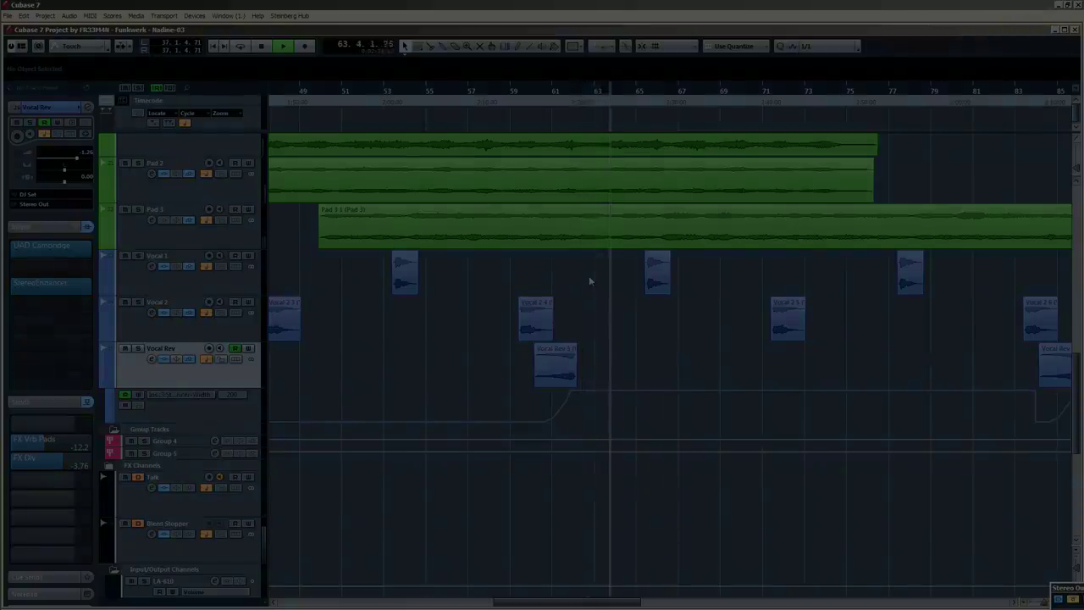
Route the outputs of Pad 1, Pad 2 and Pad 3 together to Group 4 in the MixConsole.
scroll(589, 277, "down", 5)
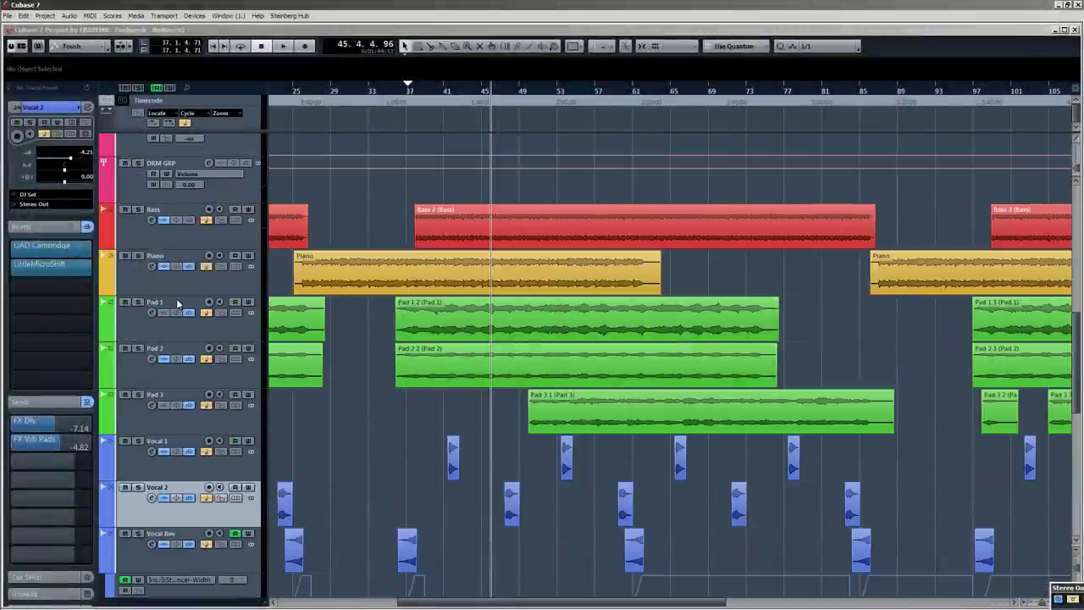
left_click(177, 304)
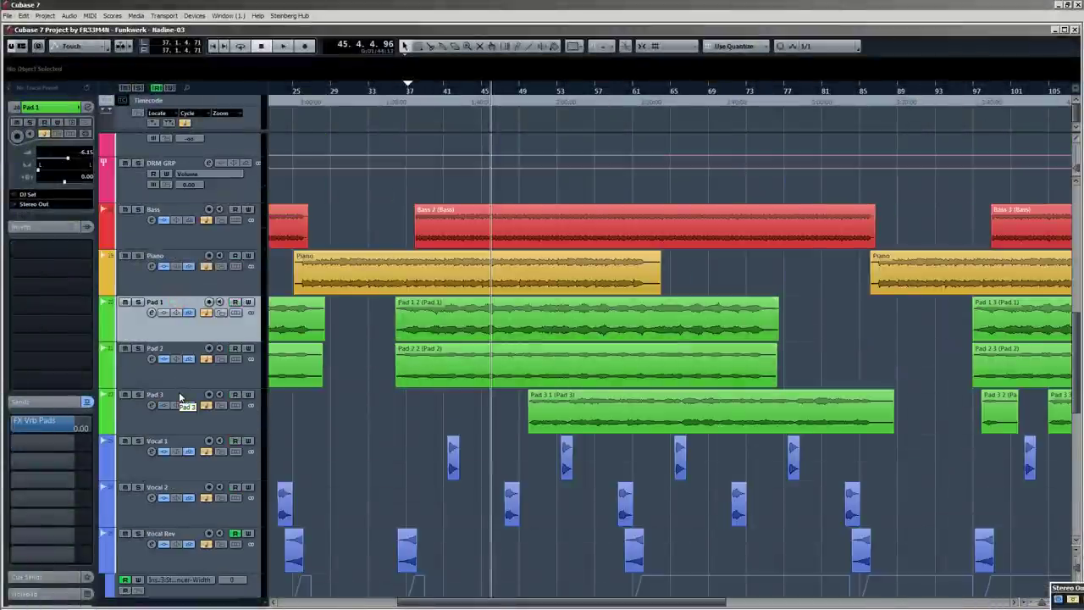
key("F3")
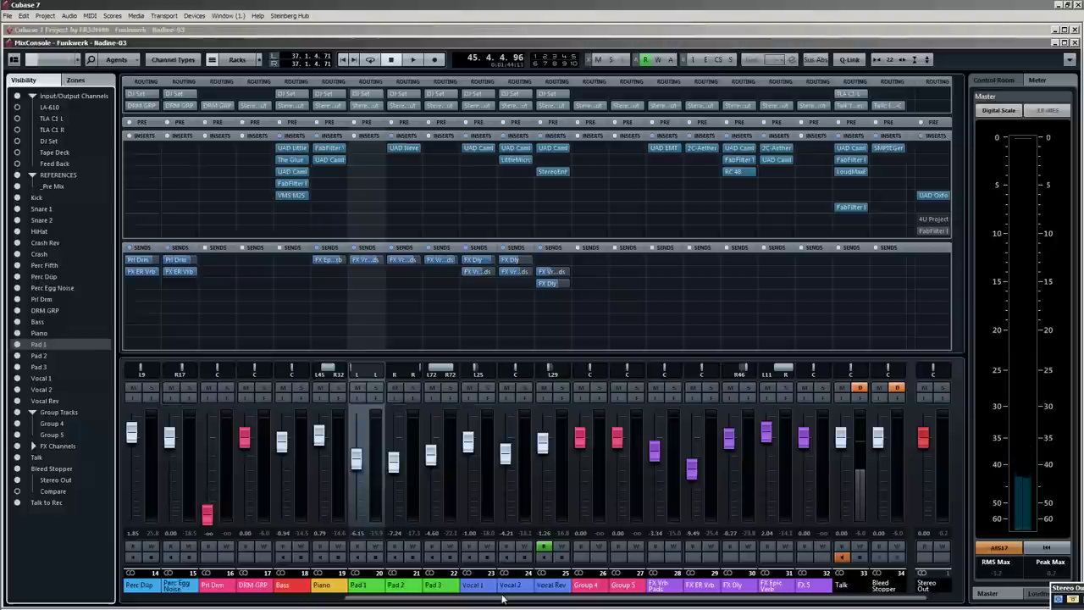
left_click_drag(498, 599, 566, 605)
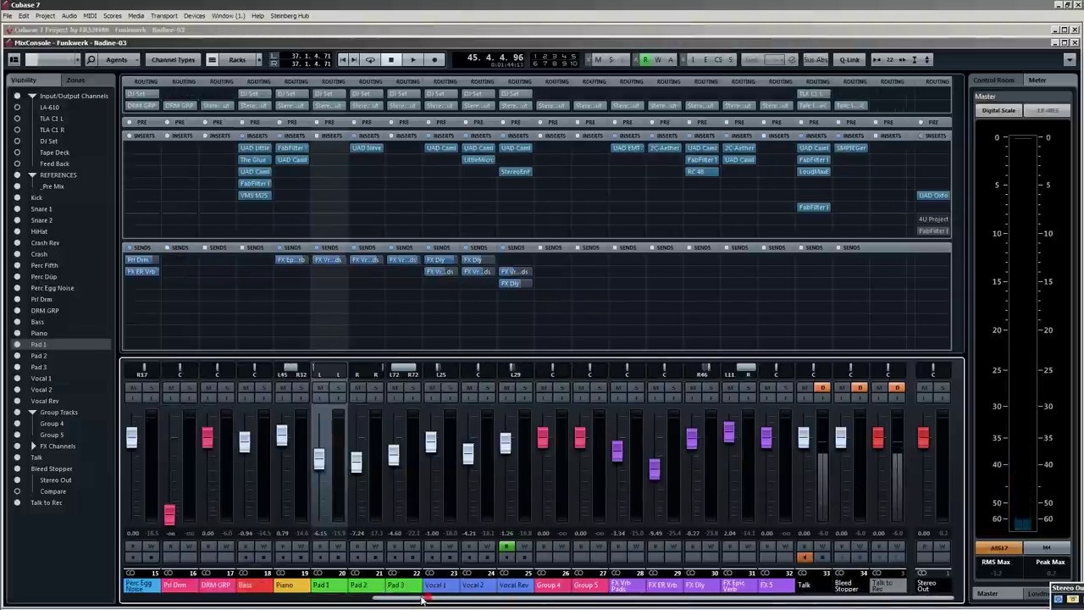
left_click_drag(426, 599, 404, 600)
left_click(369, 573)
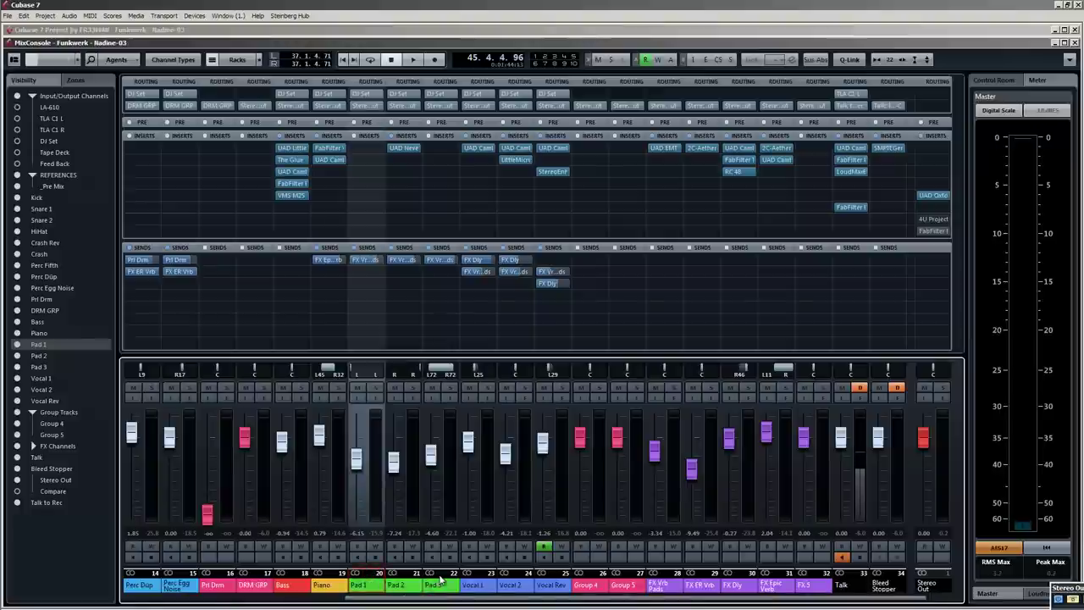
left_click(441, 578, "shift")
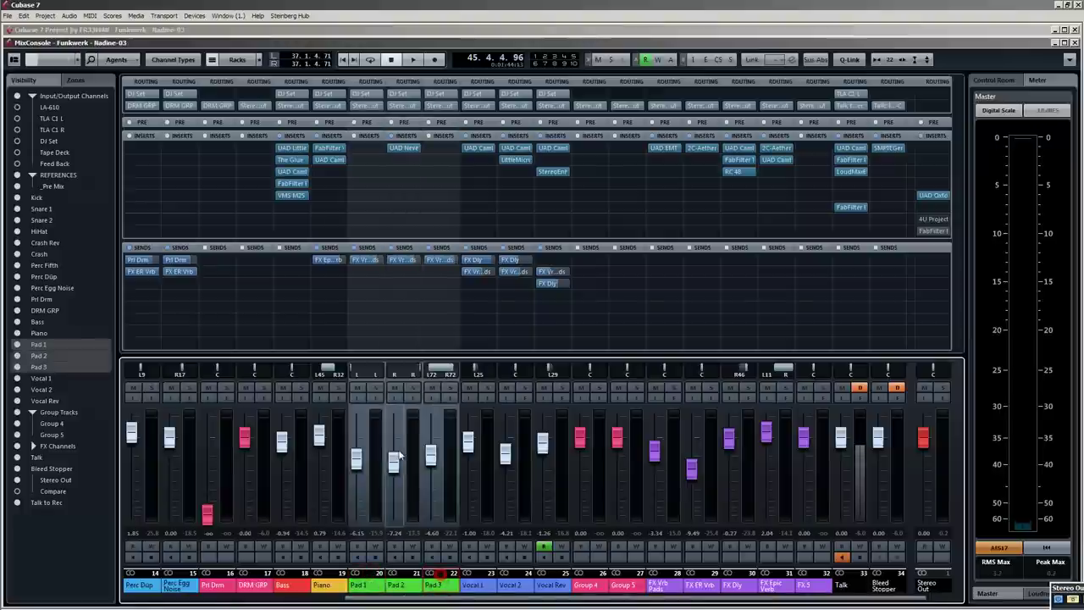
left_click(381, 106)
left_click(363, 233)
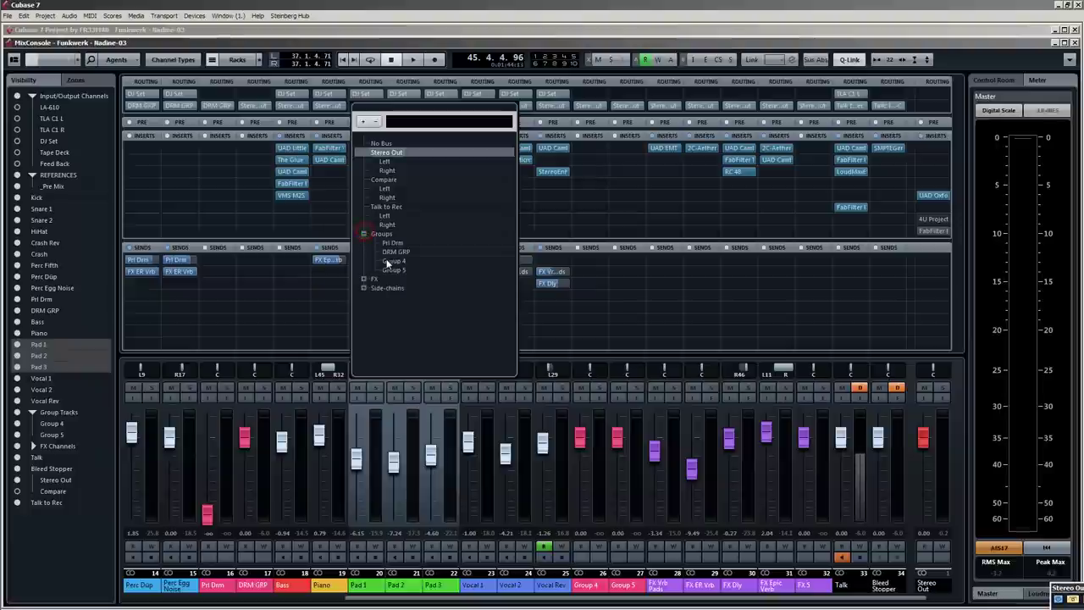
left_click(394, 262)
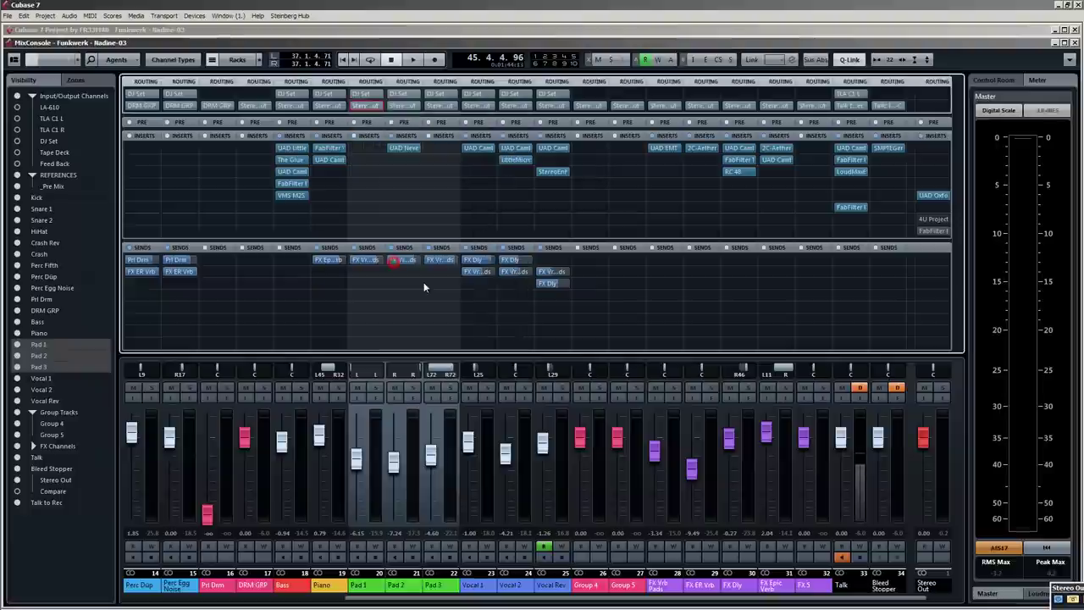
Solo Group 4 to audition the pads and insert FabFilter Volcano 2 in its first insert slot.
left_click(600, 387)
key("space")
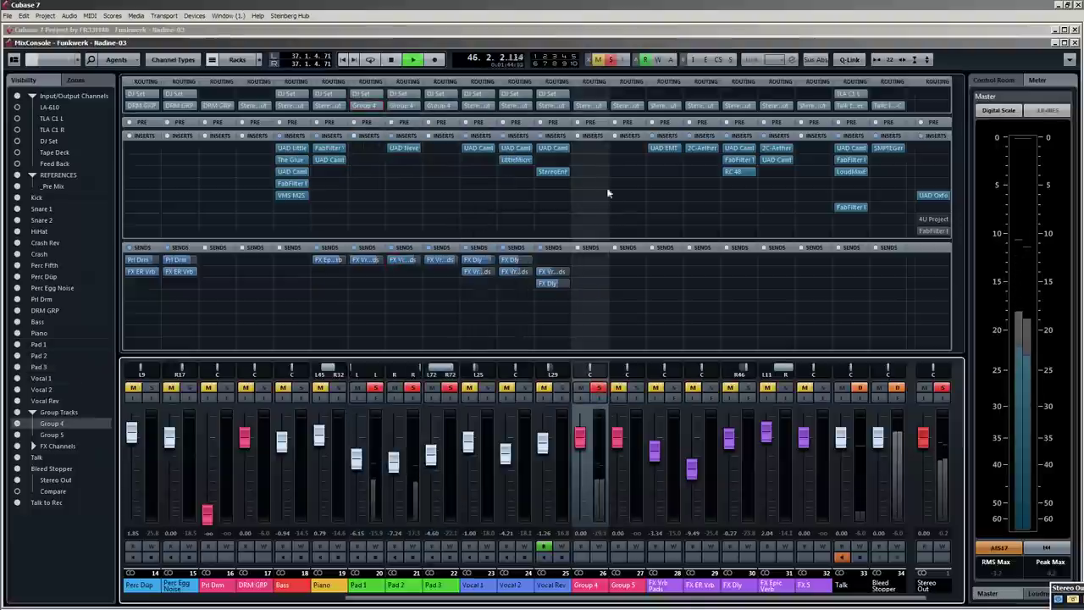
key("space")
left_click(603, 147)
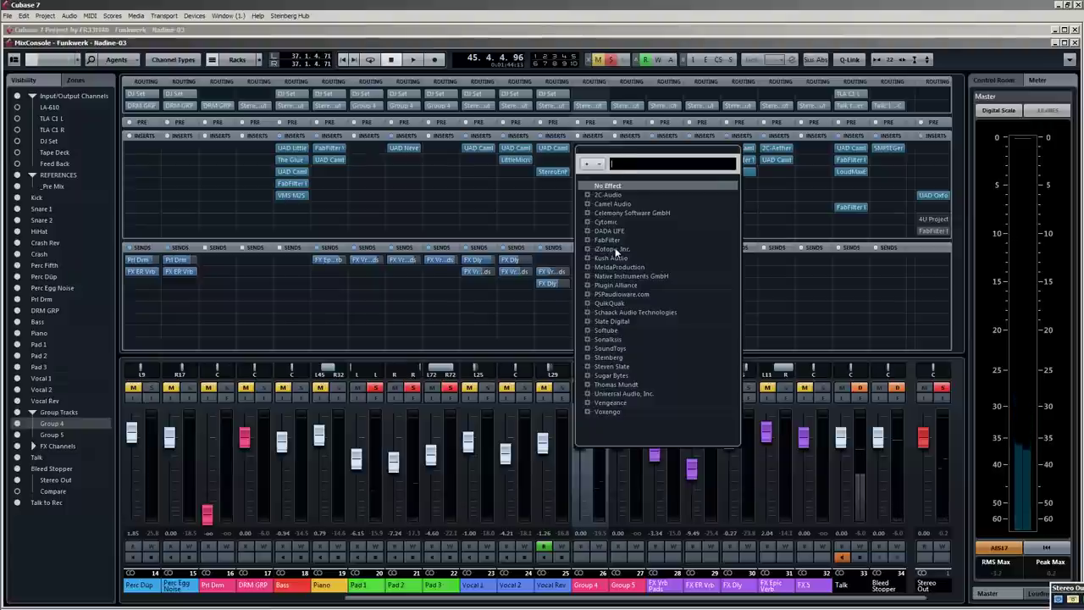
type("volc")
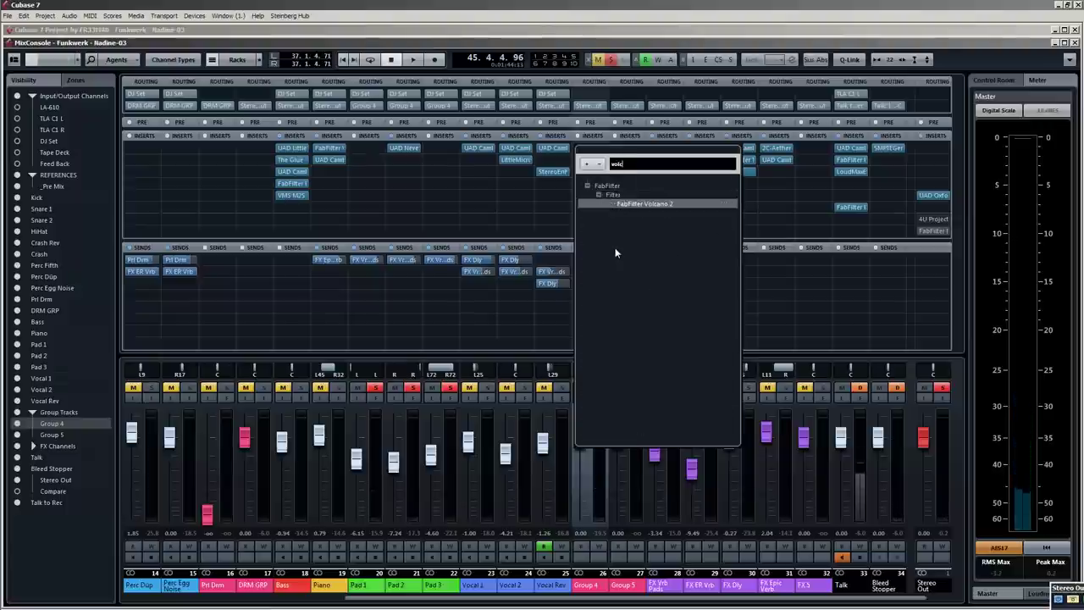
left_click(642, 206)
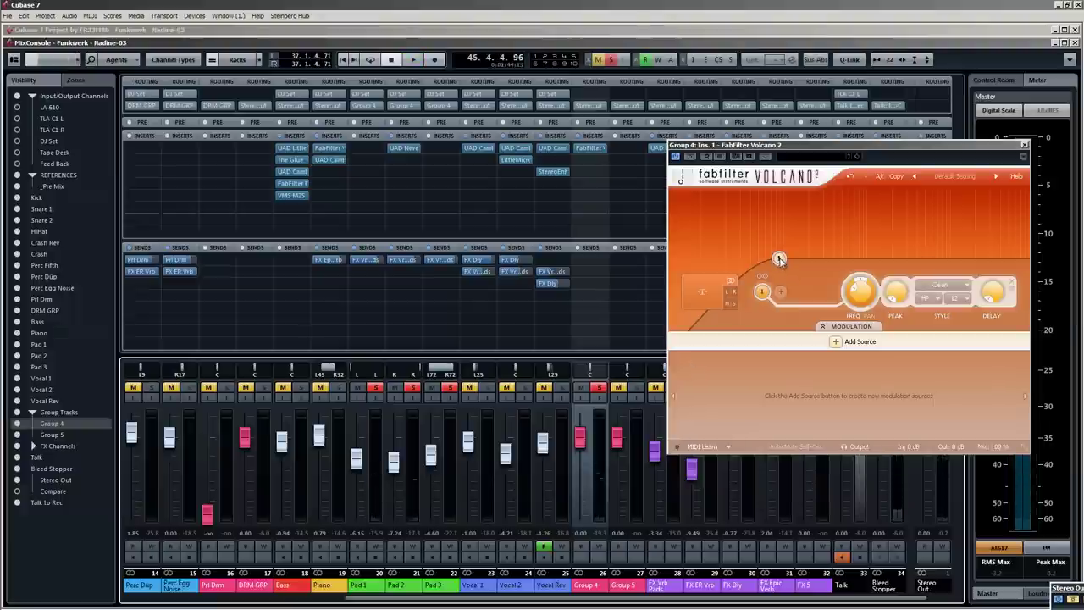
Raise the cutoff of Volcano 2's high-pass filter 1 while comparing Group 4 soloed and in the full mix.
left_click(600, 389)
left_click_drag(807, 265, 820, 283)
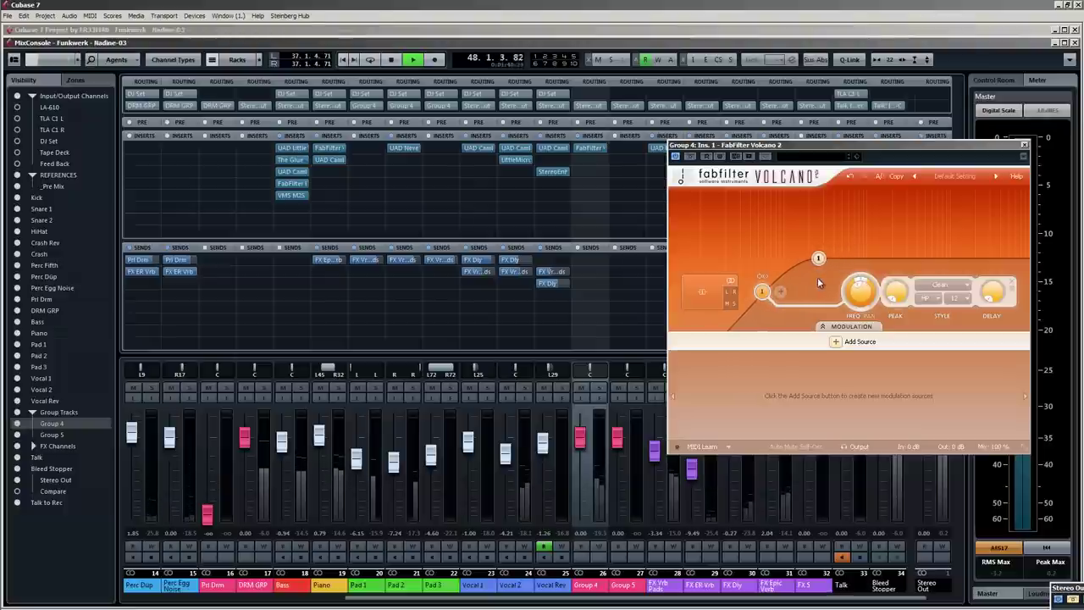
mouse_move(819, 283)
left_mouse_down()
mouse_move(769, 288)
mouse_move(814, 288)
left_mouse_up()
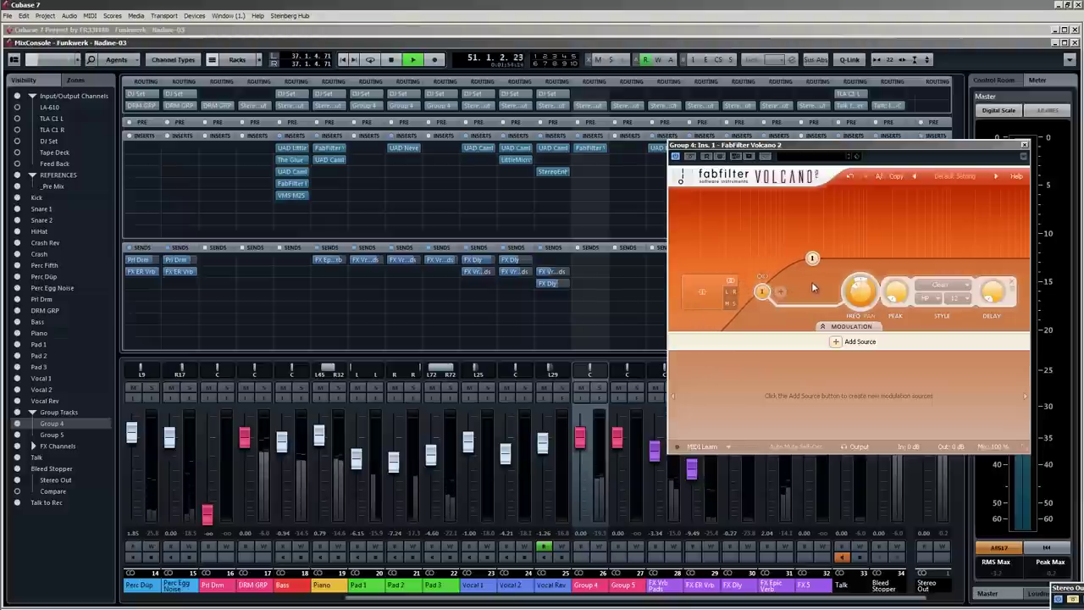
left_click(601, 388)
mouse_move(812, 259)
left_mouse_down()
mouse_move(878, 263)
mouse_move(708, 269)
mouse_move(824, 269)
left_mouse_up()
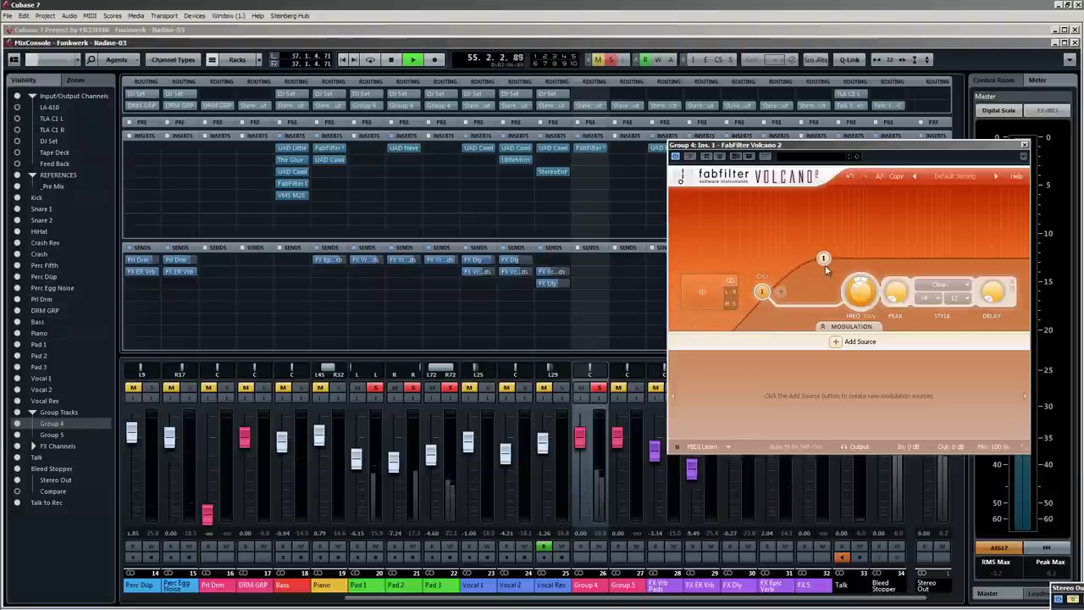
left_click(600, 387)
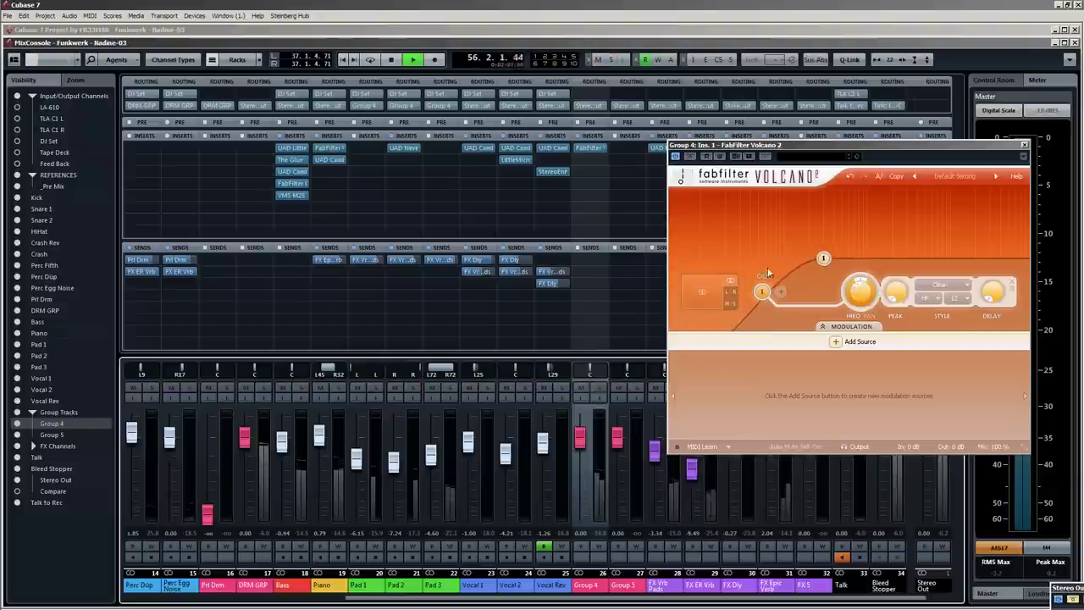
Add a second filter in Volcano 2, set it to LP, and place its flat cutoff point just above filter 1.
left_click_drag(688, 142, 431, 116)
key("space")
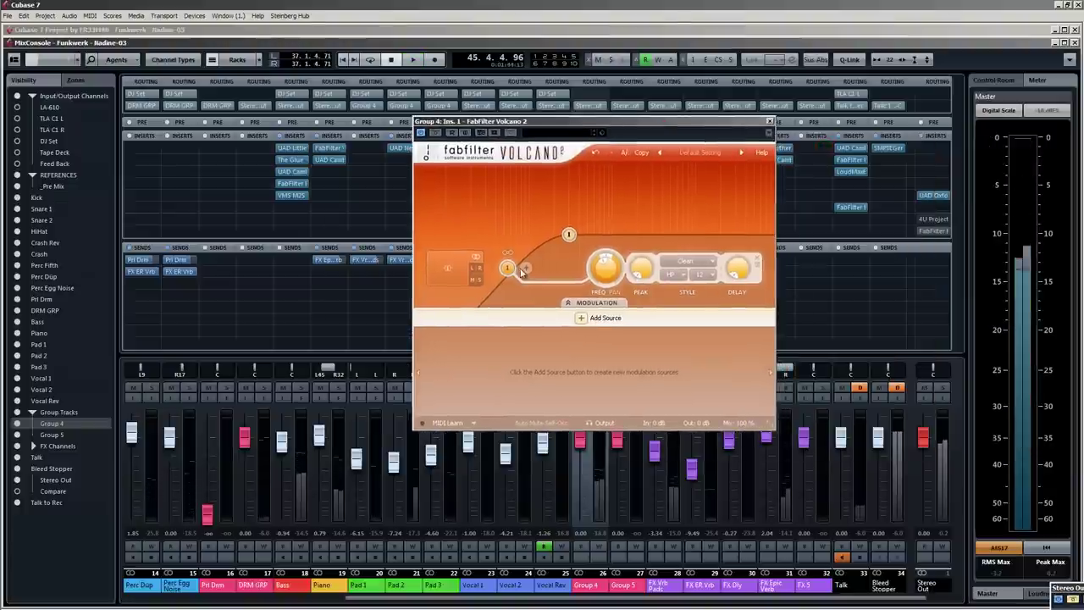
left_click(525, 267)
left_click_drag(421, 235, 652, 220)
left_click(681, 275)
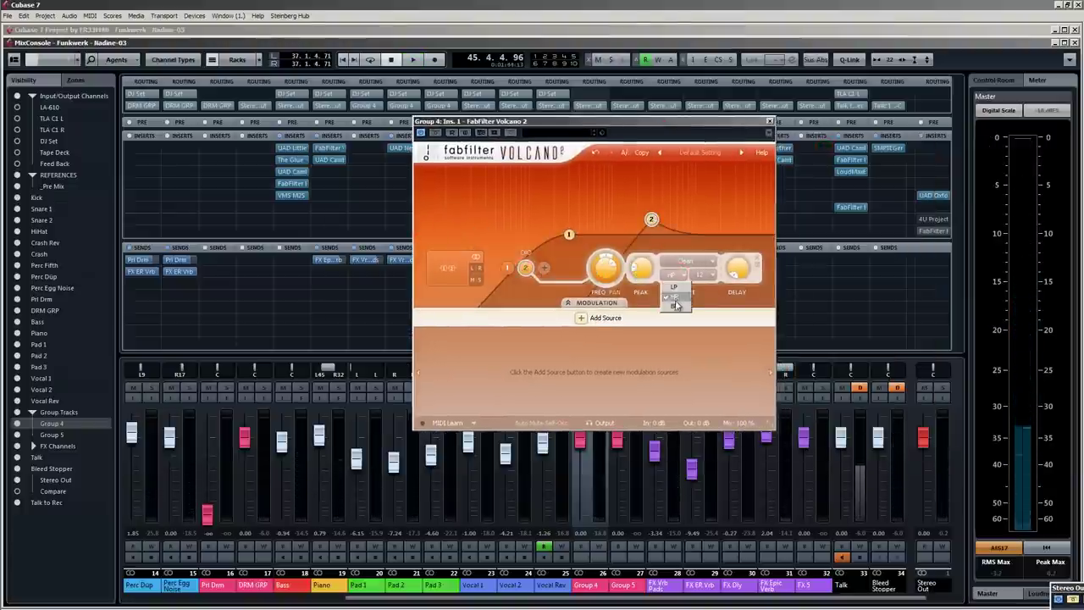
left_click(680, 289)
left_click(680, 273)
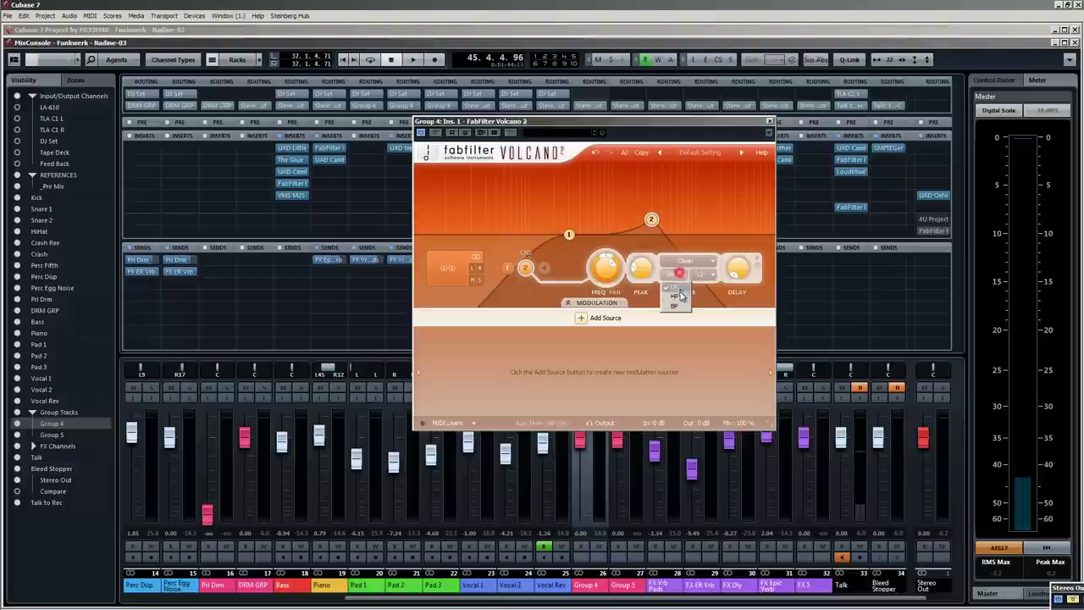
left_click(679, 296)
left_click(681, 276)
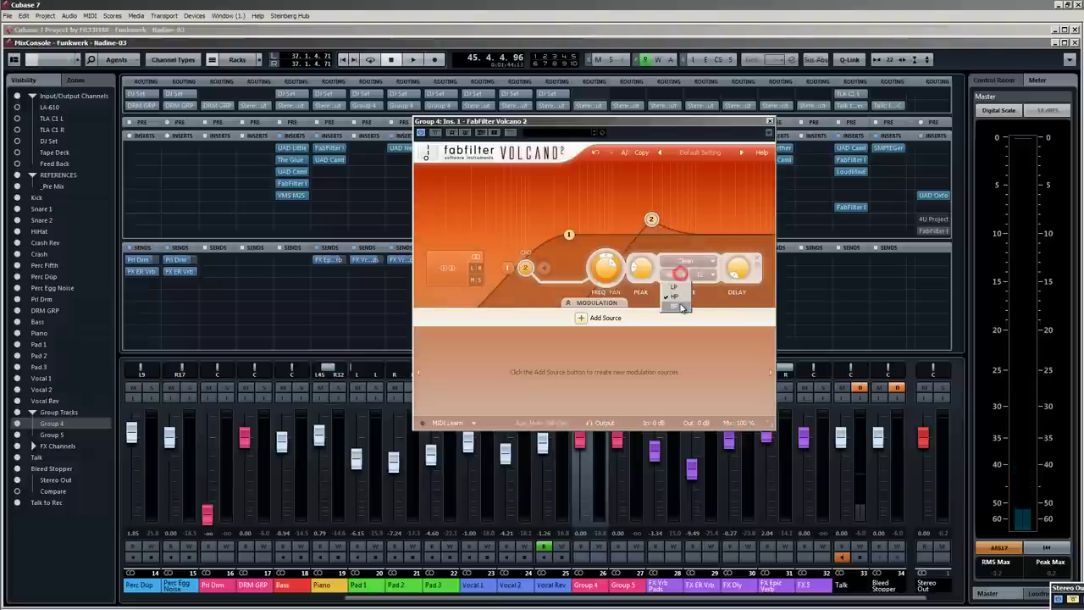
left_click(679, 289)
left_click_drag(652, 220, 604, 235)
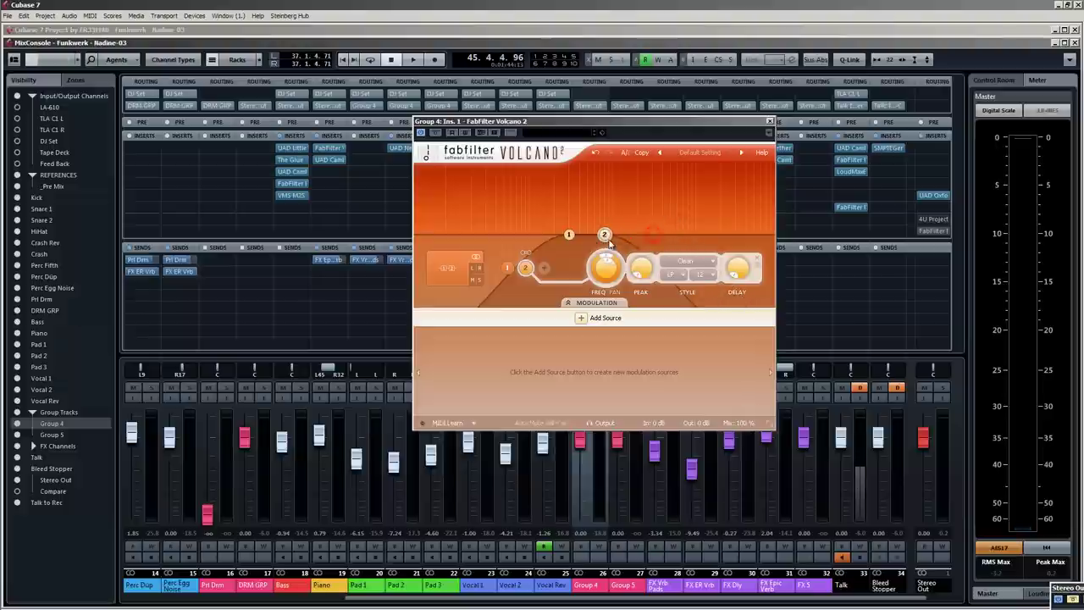
Play the soloed Group 4 and raise filter 2's cutoff and peak slightly.
key("space")
left_click_drag(508, 121, 631, 59)
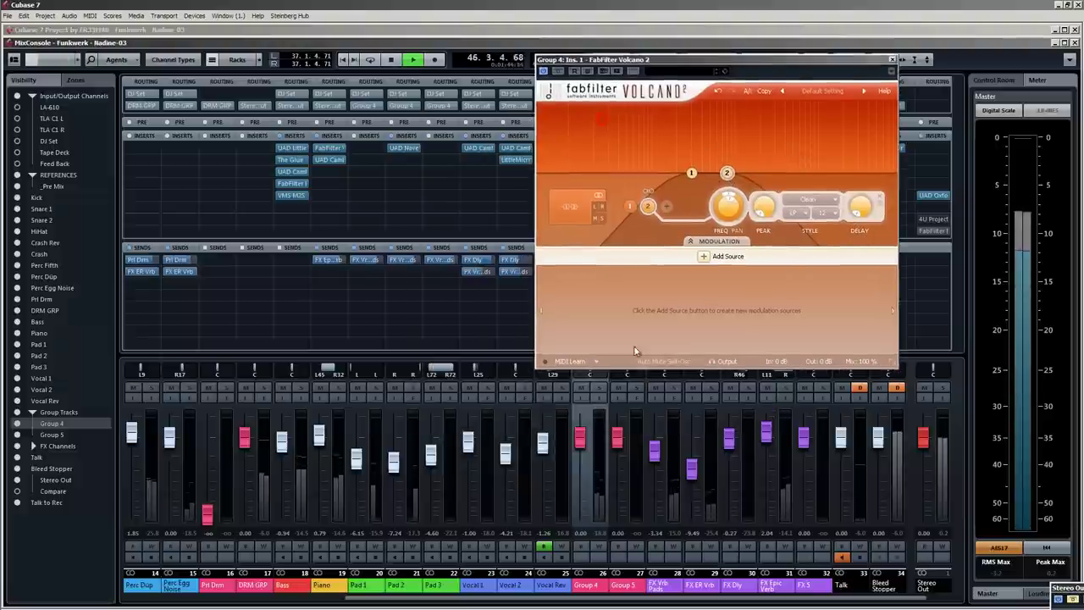
left_click(598, 387)
mouse_move(728, 176)
left_mouse_down()
mouse_move(719, 179)
mouse_move(722, 161)
mouse_move(741, 155)
mouse_move(848, 144)
mouse_move(729, 134)
mouse_move(872, 120)
mouse_move(810, 116)
mouse_move(725, 161)
mouse_move(840, 122)
mouse_move(869, 123)
mouse_move(715, 161)
mouse_move(815, 123)
mouse_move(741, 167)
left_mouse_up()
Add a four-step XLFO modulation source in Volcano 2 and lower steps 2 and 3 to form a rising ramp.
left_click(716, 255)
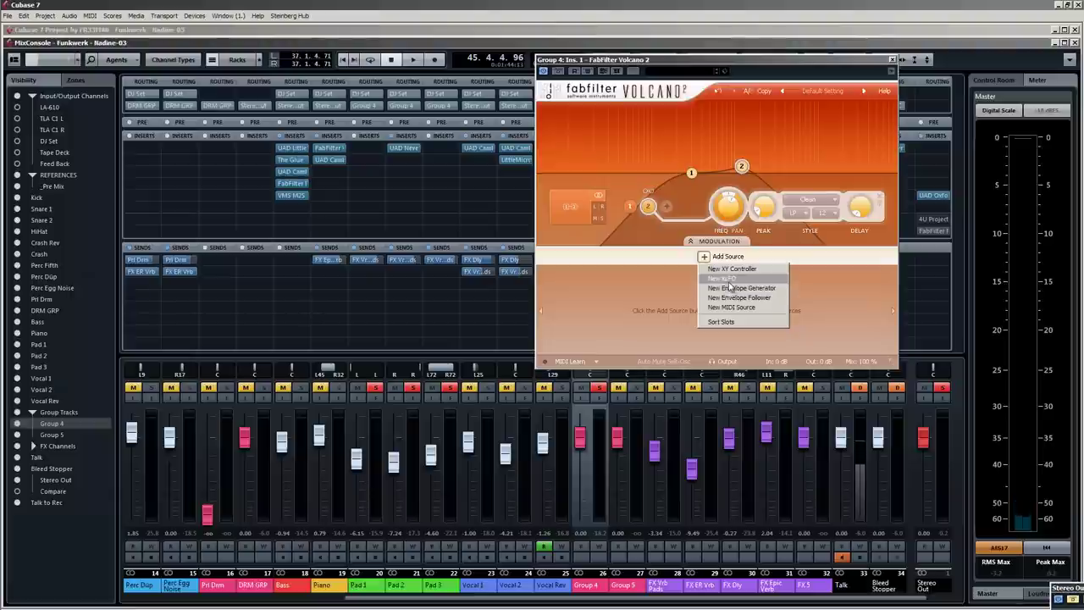
left_click(733, 279)
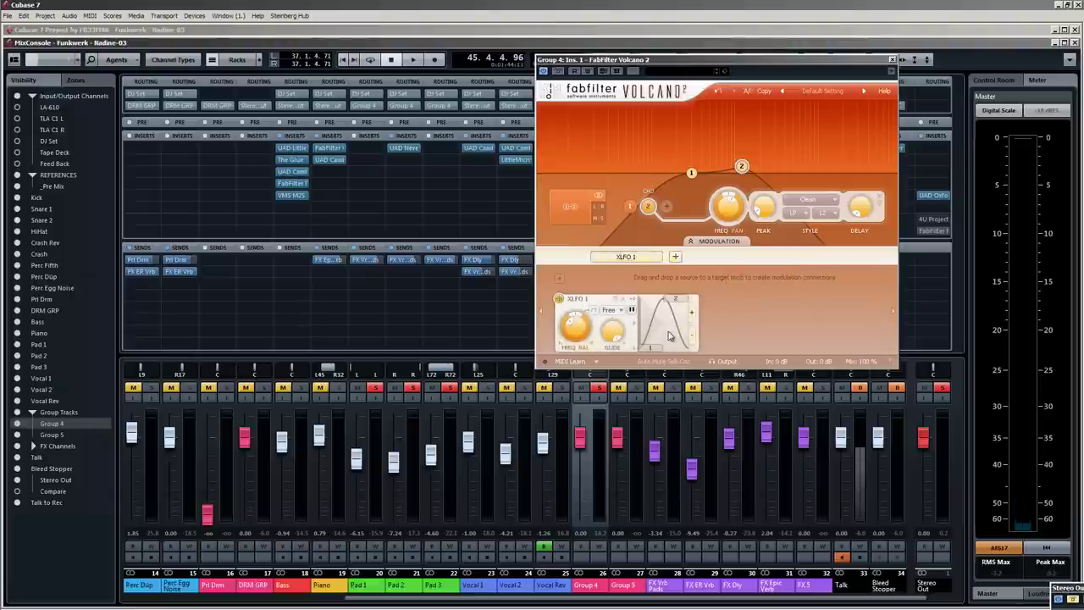
left_click(691, 312)
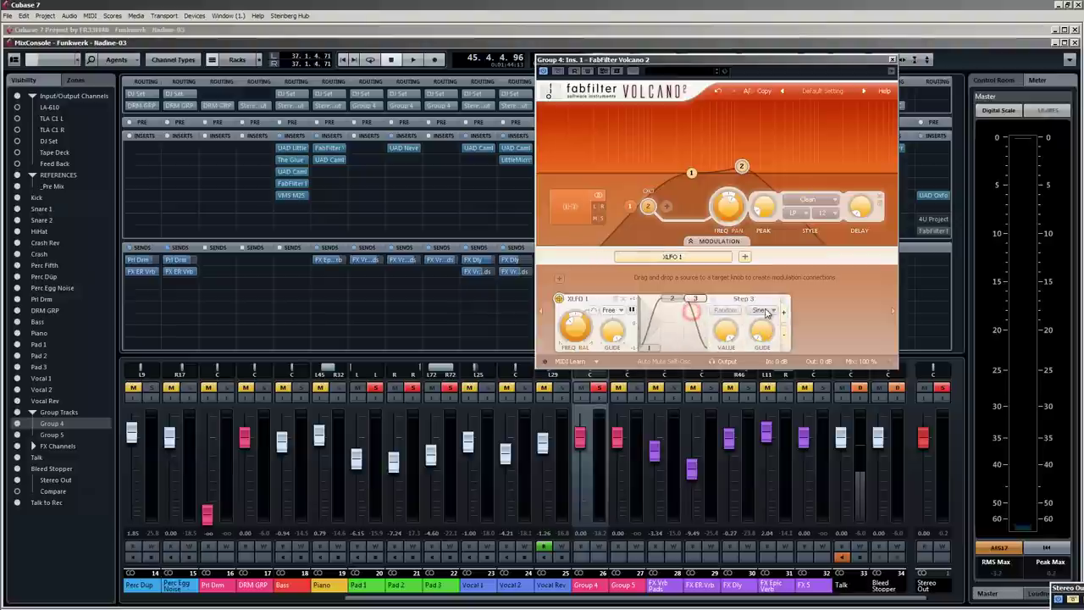
left_click(785, 311)
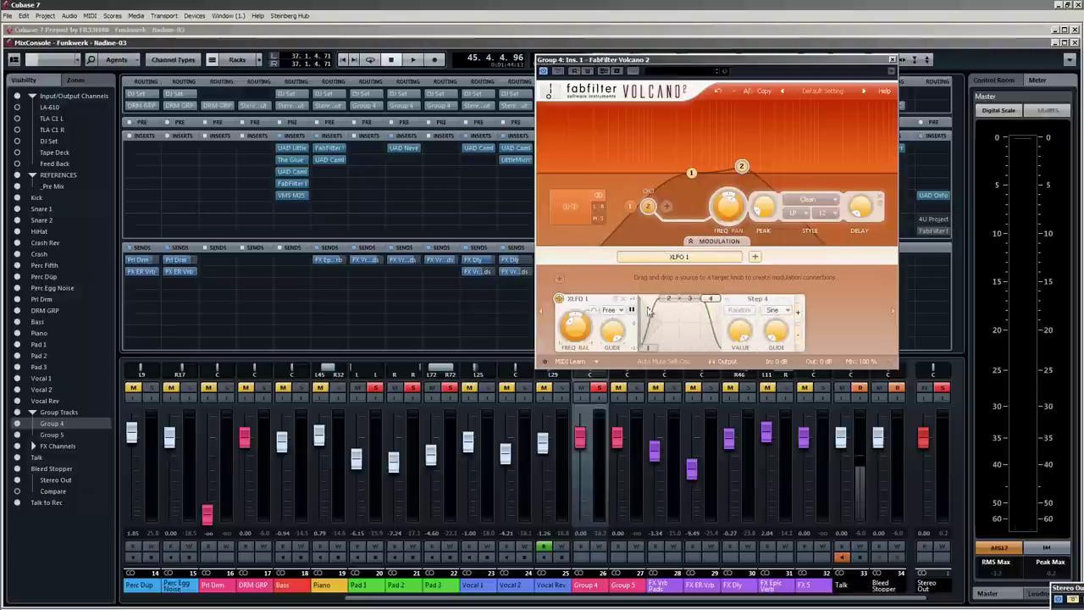
mouse_move(673, 308)
left_mouse_down()
mouse_move(669, 336)
mouse_move(693, 316)
left_mouse_up()
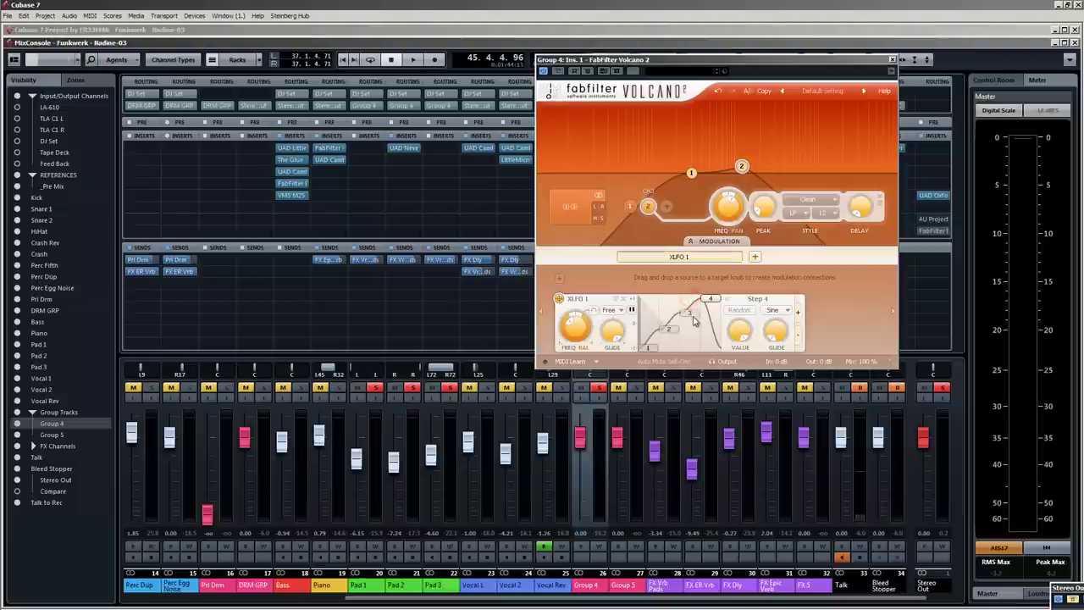
Set the curves of XLFO steps 1, 2 and 3 to Linear, lowering step 2 and raising step 3 slightly.
left_click(650, 350)
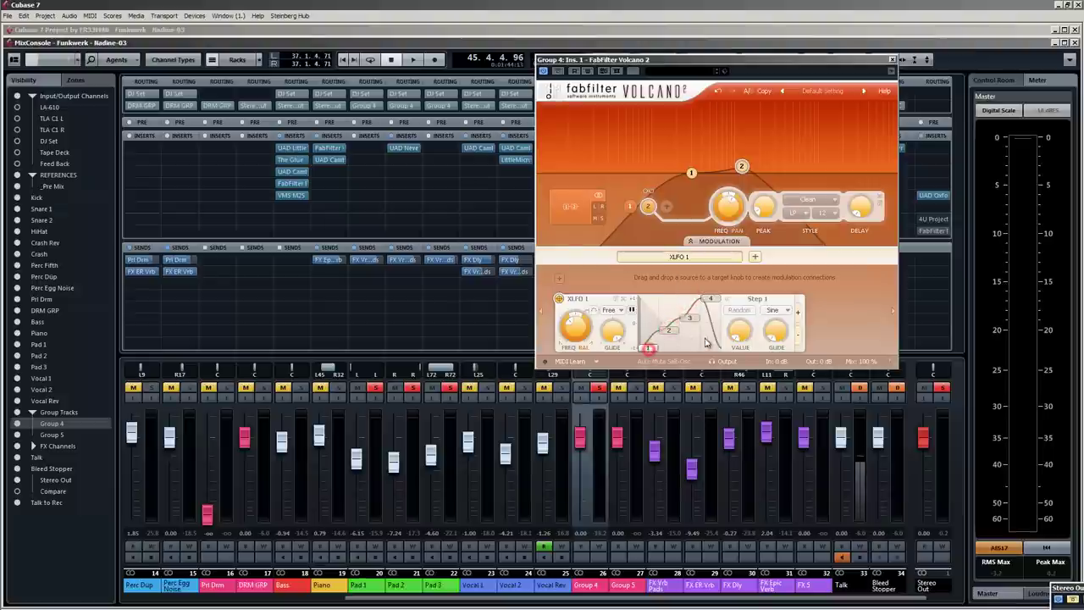
left_click(786, 310)
left_click(775, 324)
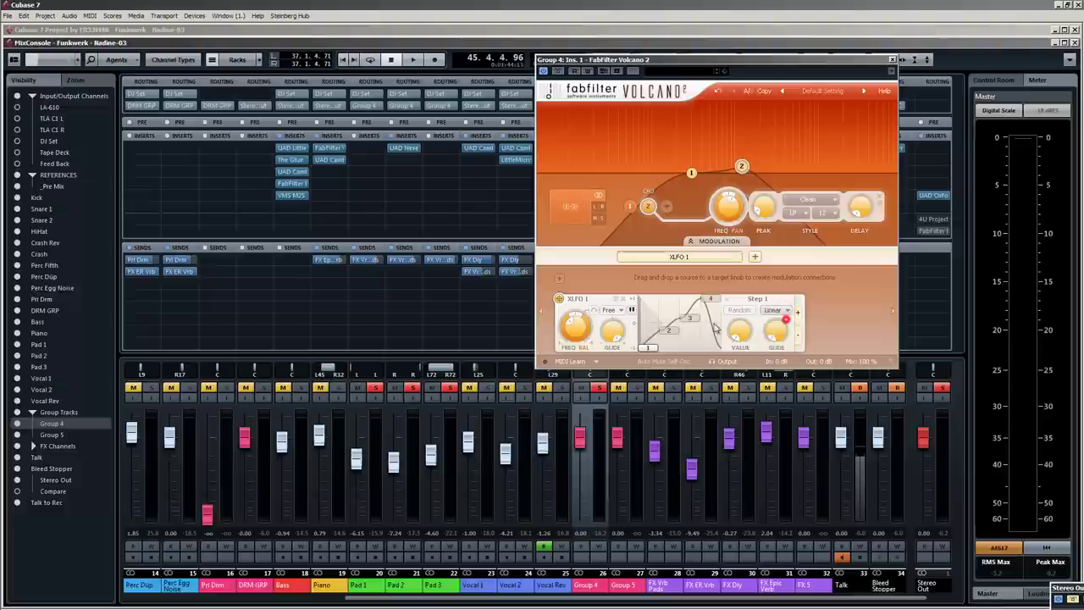
left_click(776, 311)
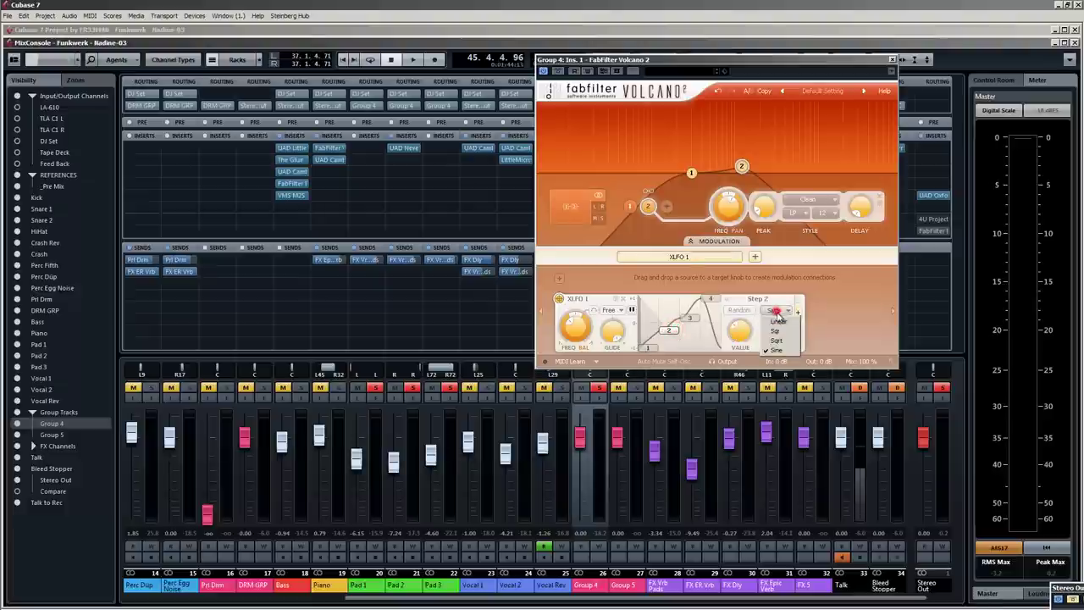
left_click(778, 322)
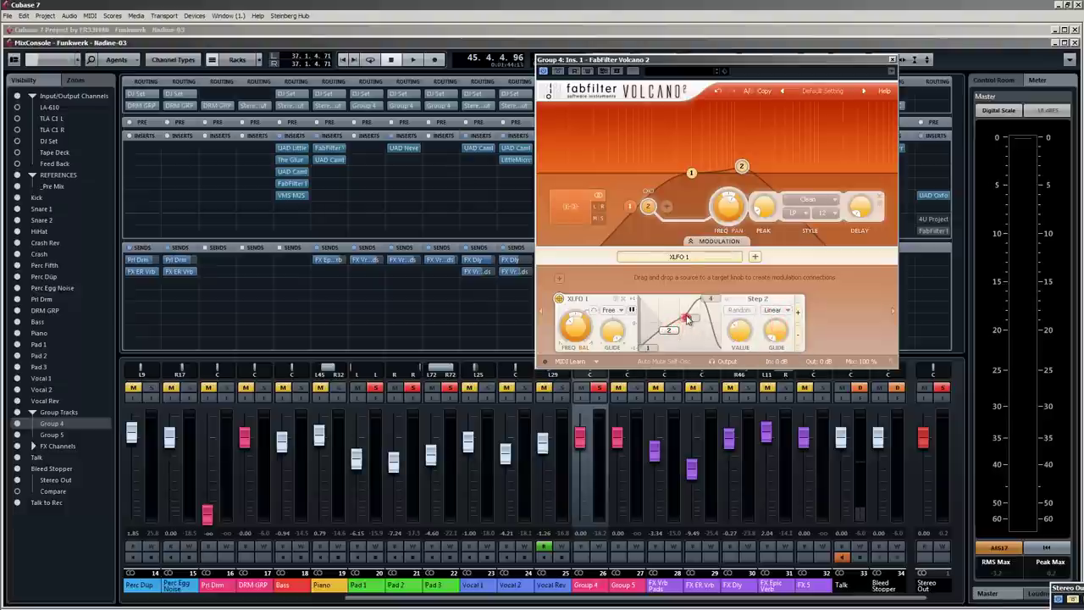
left_click(777, 311)
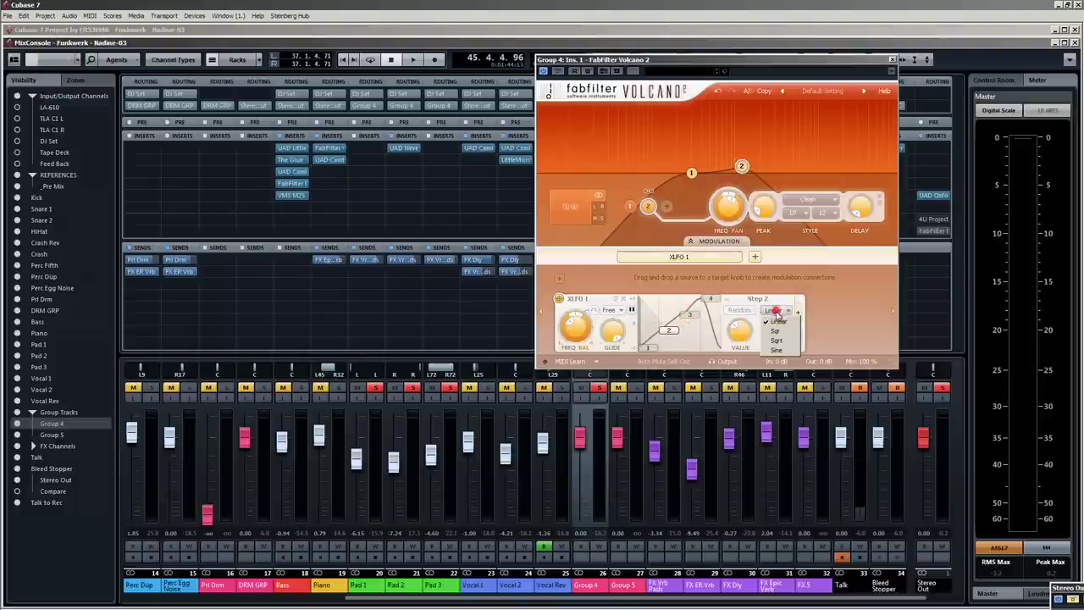
left_click(691, 318)
left_click(786, 312)
left_click(778, 322)
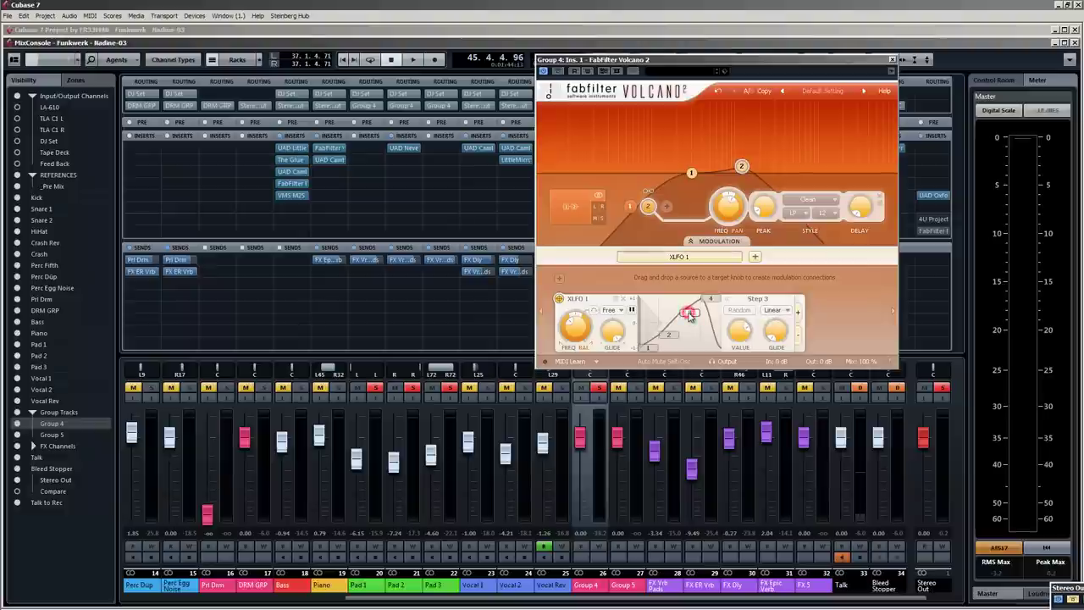
left_click(777, 312)
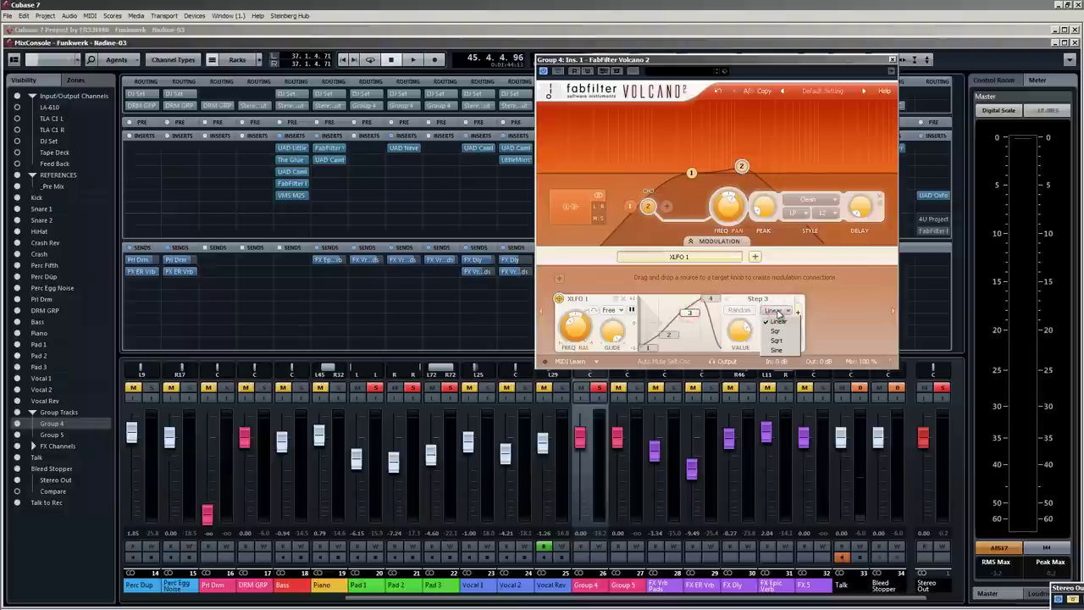
left_click(784, 302)
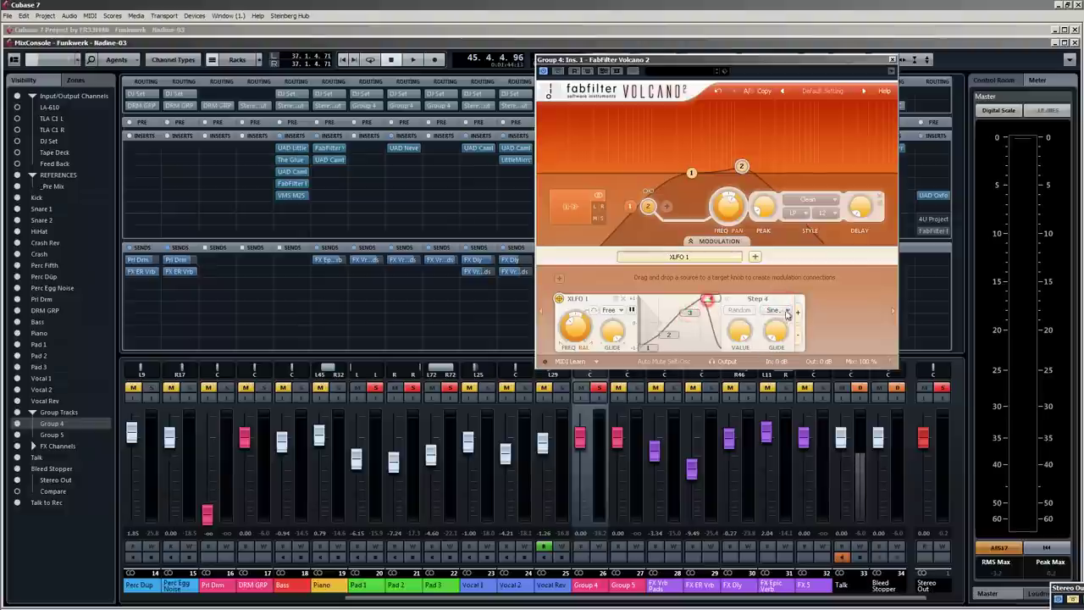
Try the Linear curve on XLFO step 4, and settle on Sqr.
left_click(775, 311)
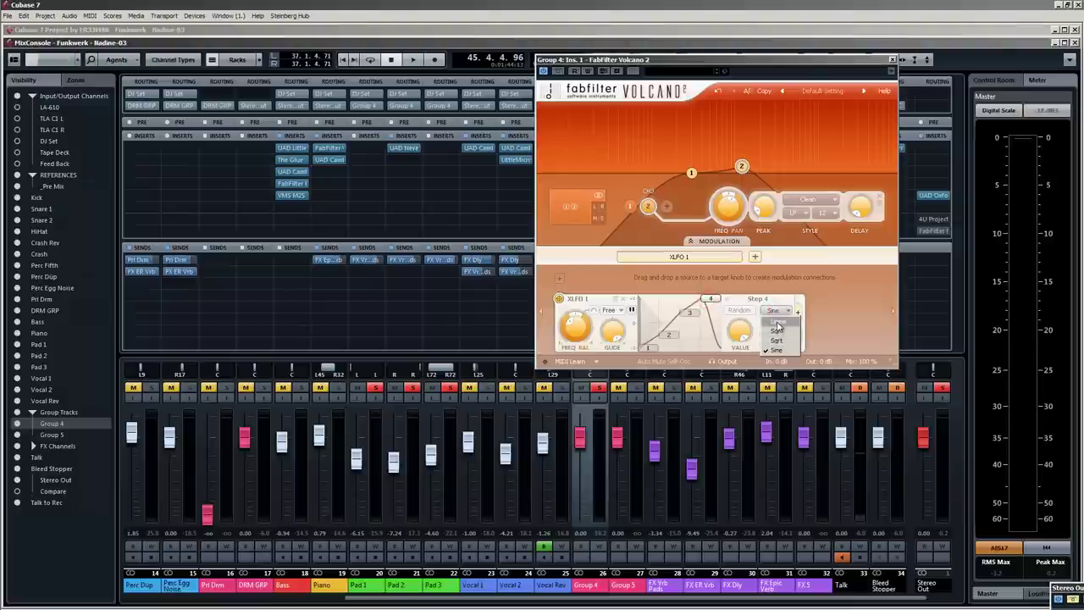
left_click(777, 323)
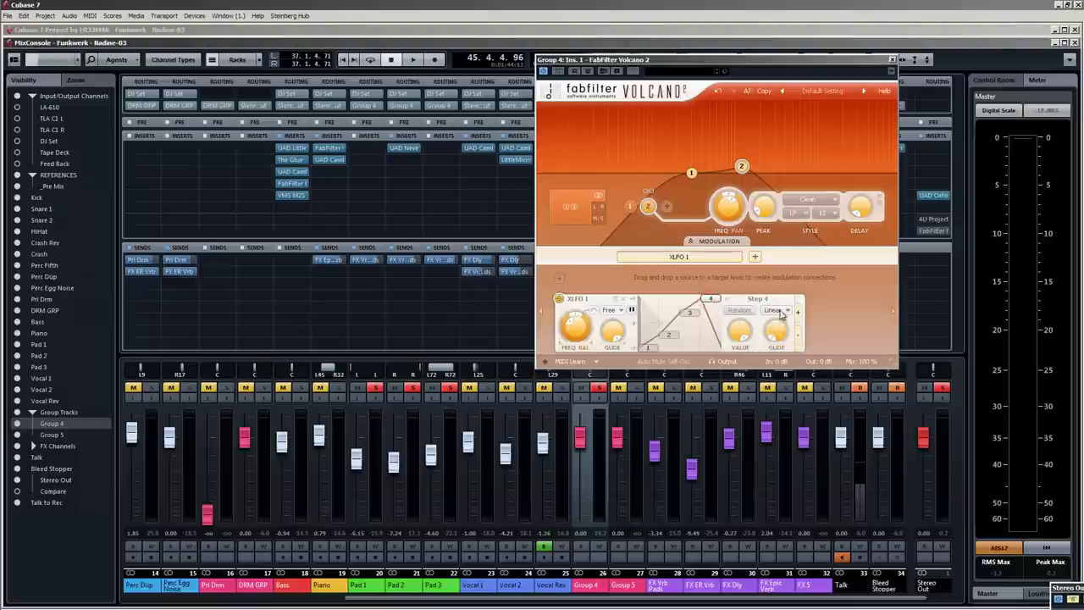
left_click(776, 311)
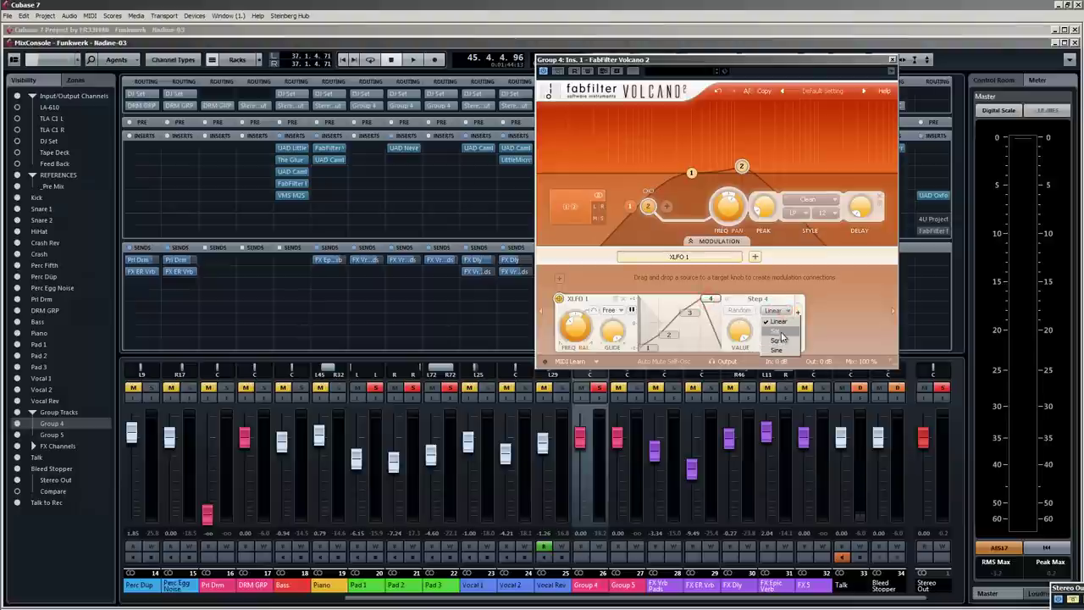
left_click(776, 331)
left_click(779, 311)
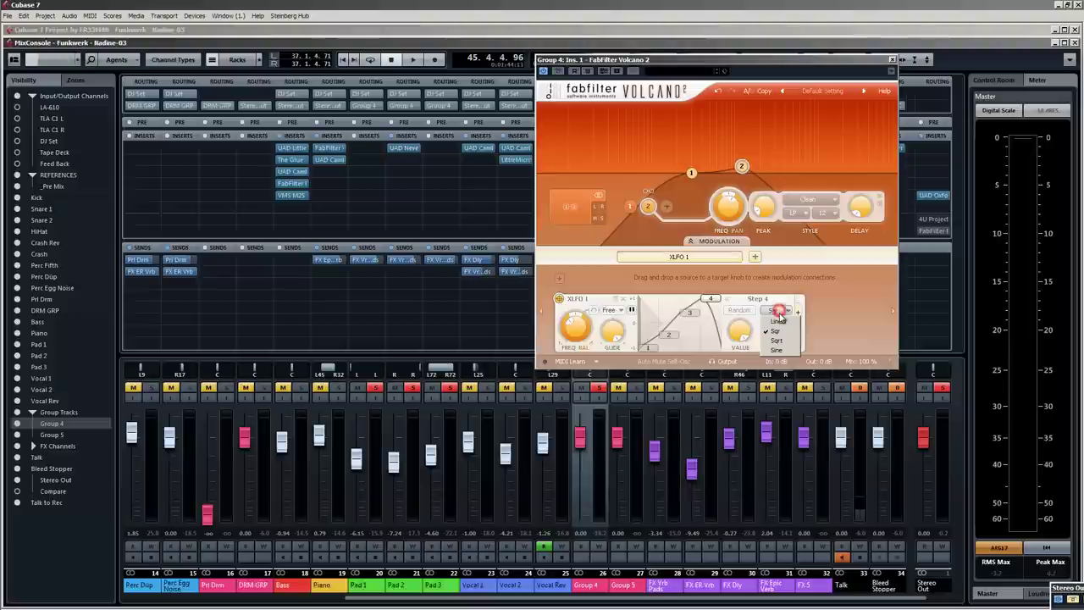
left_click(845, 294)
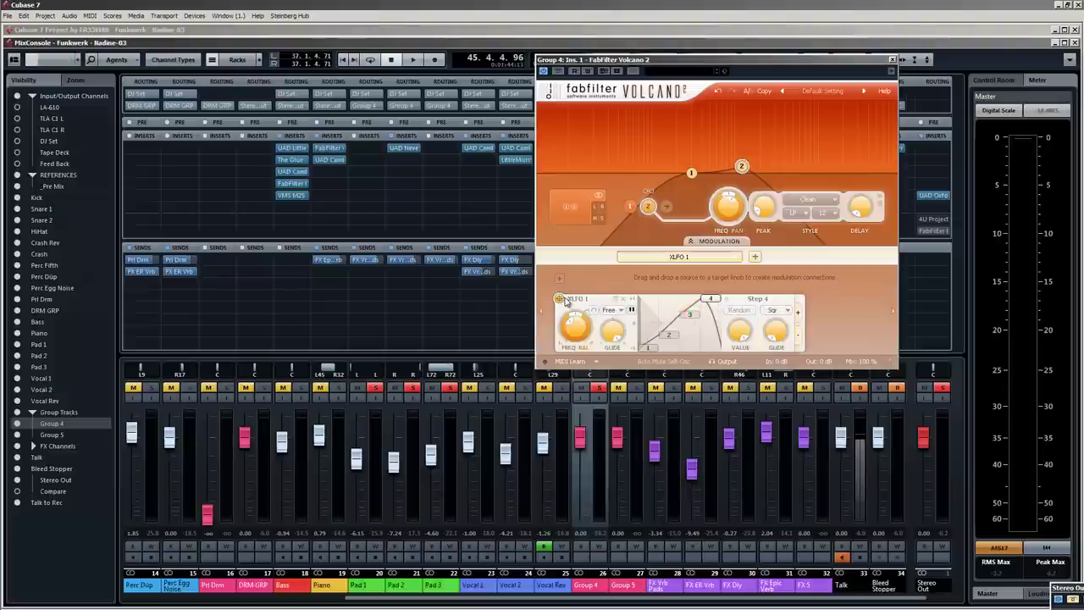
Assign XLFO 1 to filter 2's frequency and briefly play the soloed Group 4.
left_click_drag(560, 300, 728, 209)
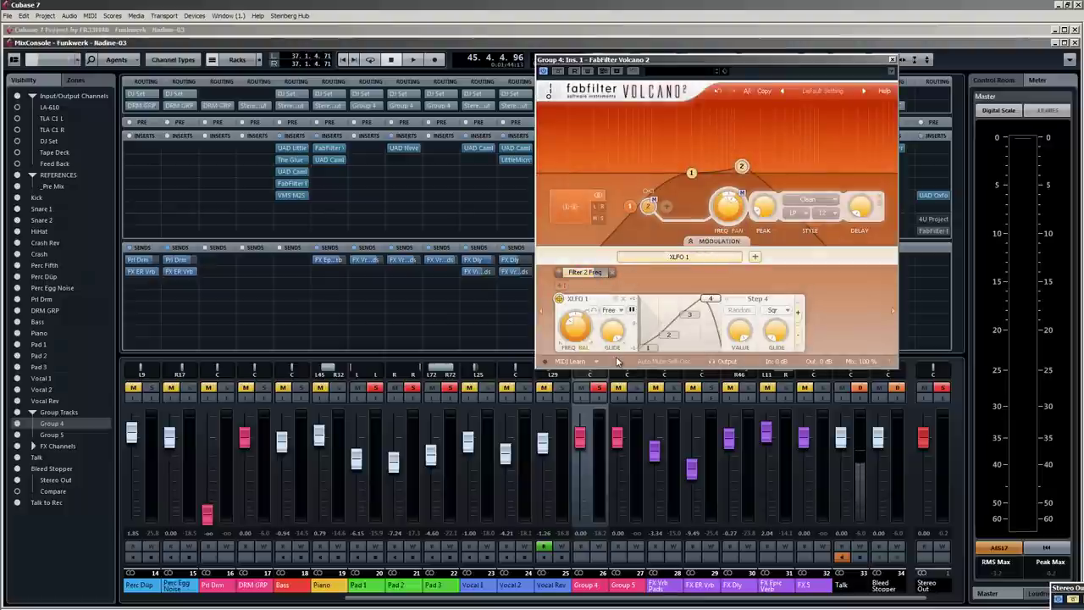
key("space")
key("space")
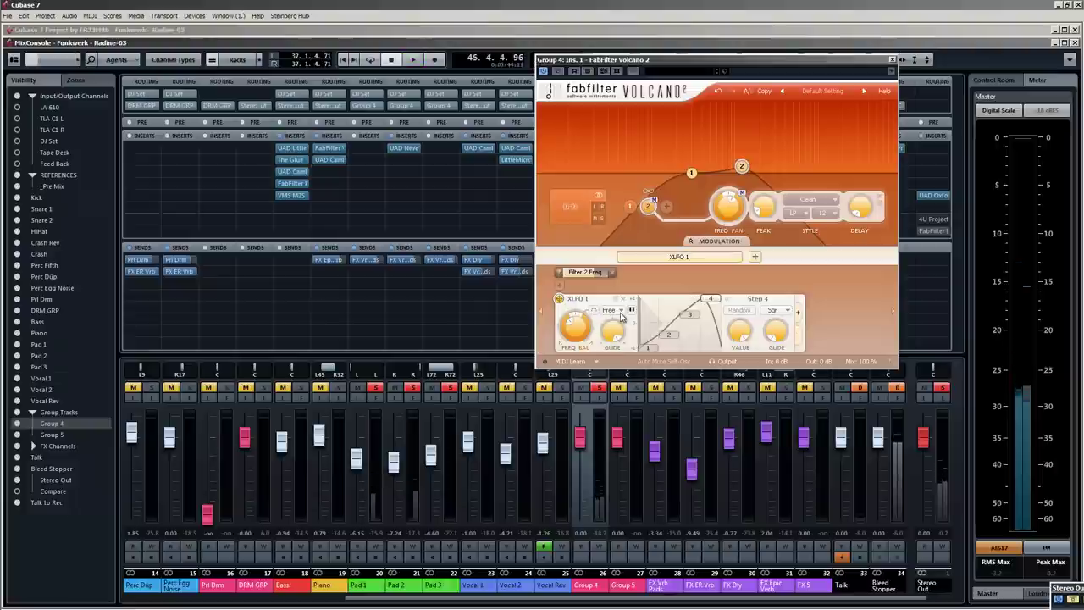
Sync XLFO 1 to a rate of 2 and audition the pads, raising step 1 slightly.
left_click(612, 310)
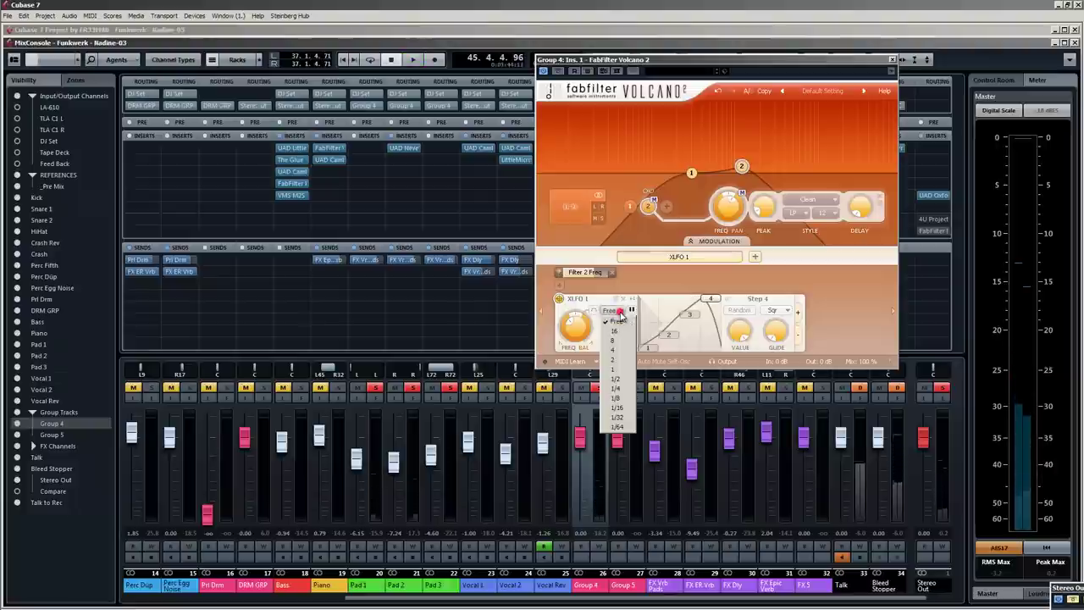
left_click(615, 359)
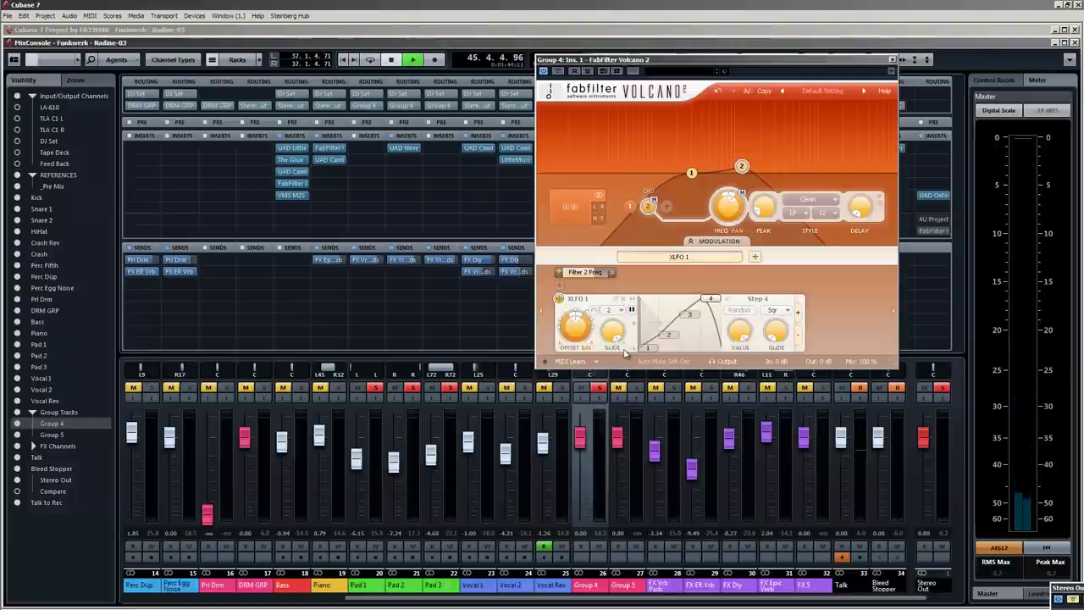
key("space")
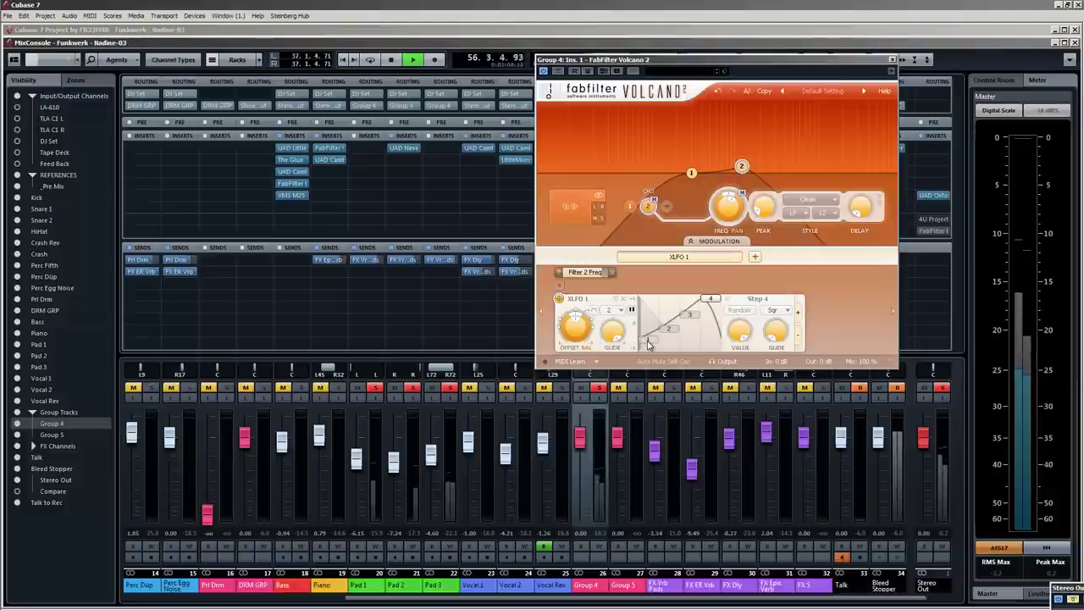
key("space")
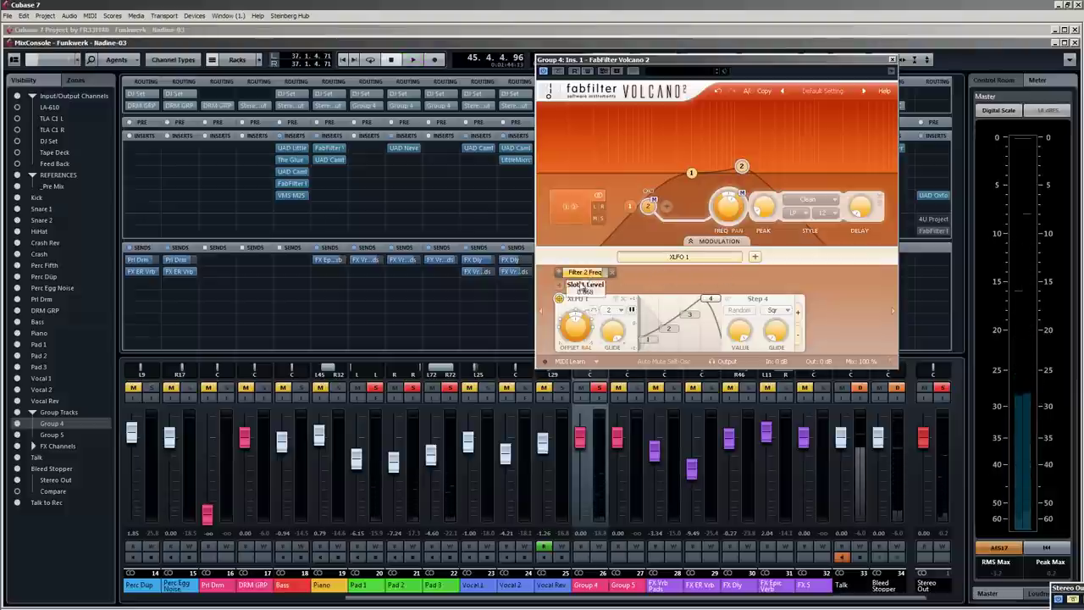
Assign XLFO 1 to filter 2's peak as well, then fine-tune the modulation level and lower the peak slightly during playback.
left_click_drag(559, 298, 765, 210)
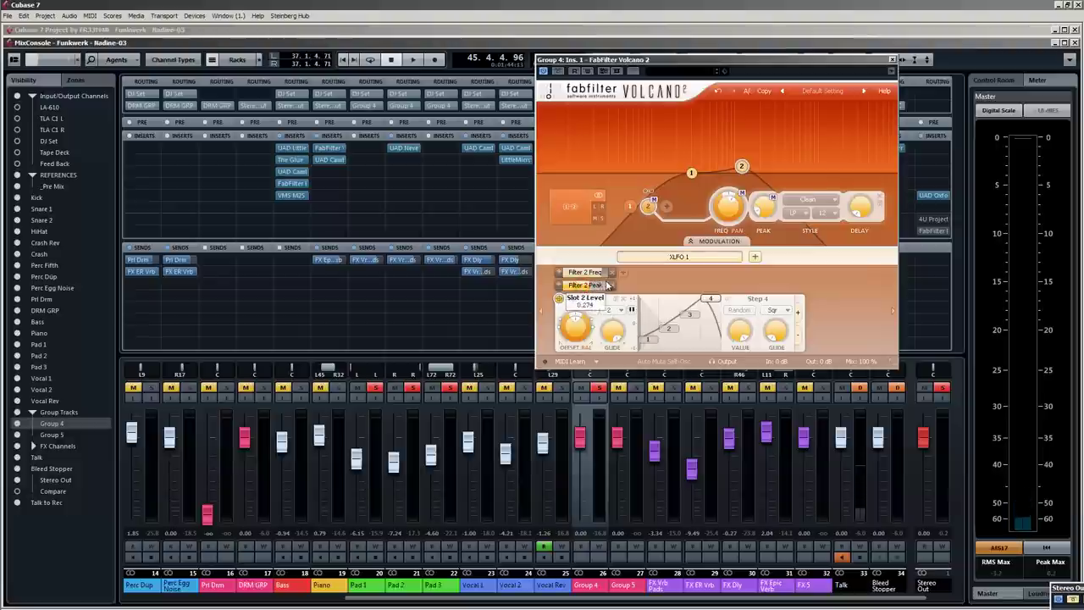
key("space")
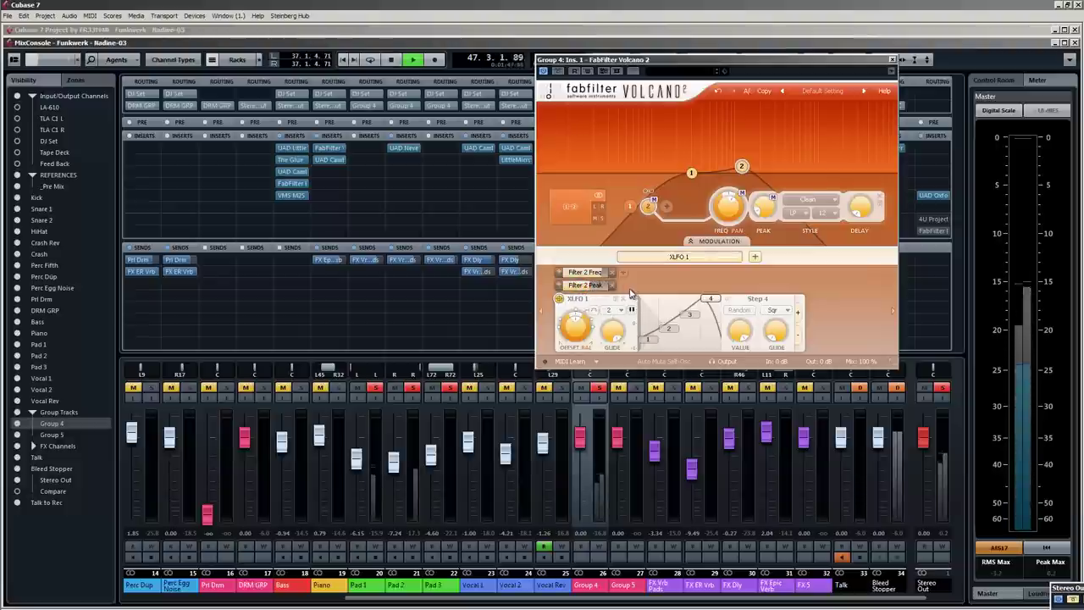
left_click_drag(591, 287, 590, 286)
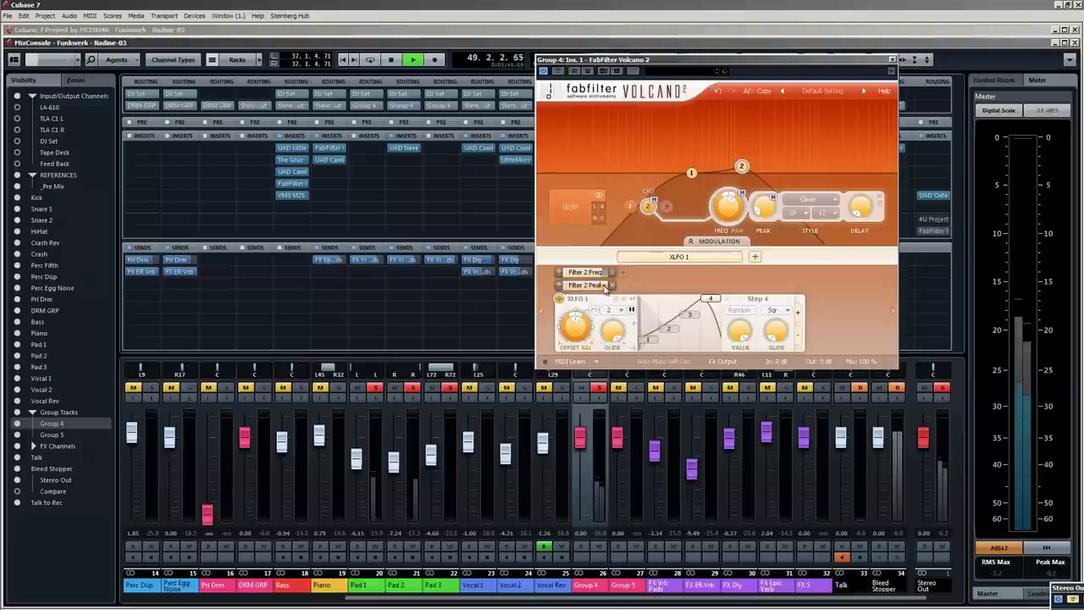
left_click_drag(595, 288, 544, 291)
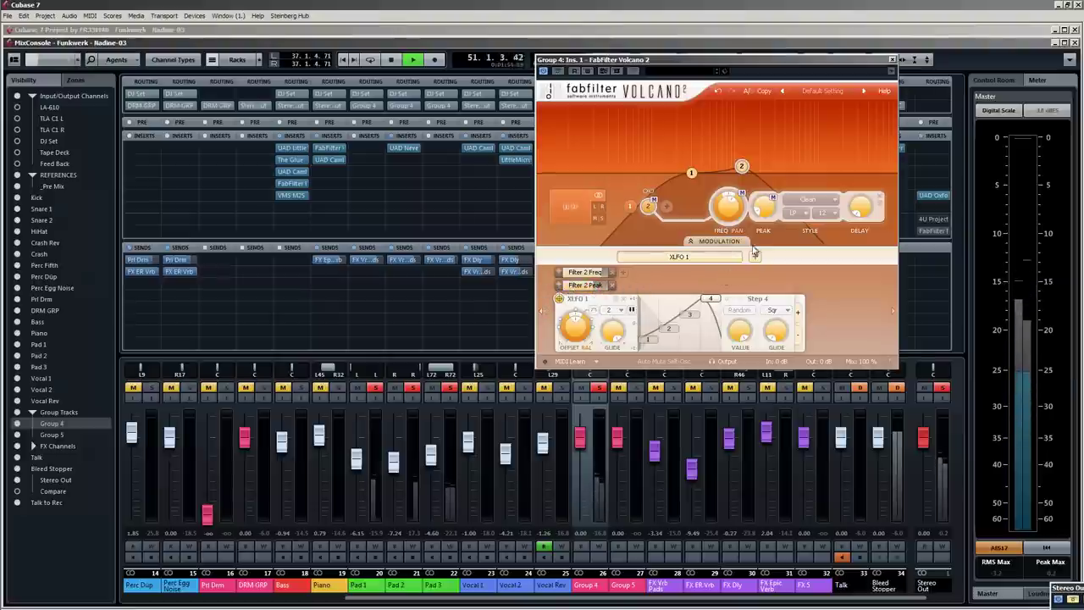
mouse_move(769, 211)
left_mouse_down()
mouse_move(768, 175)
mouse_move(768, 214)
left_mouse_up()
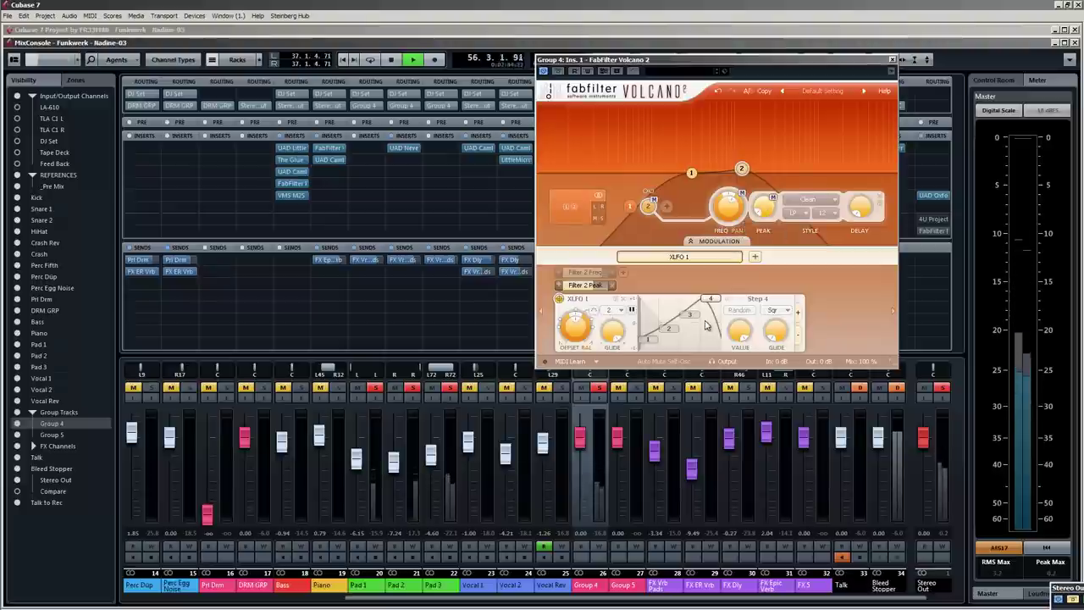
key("space")
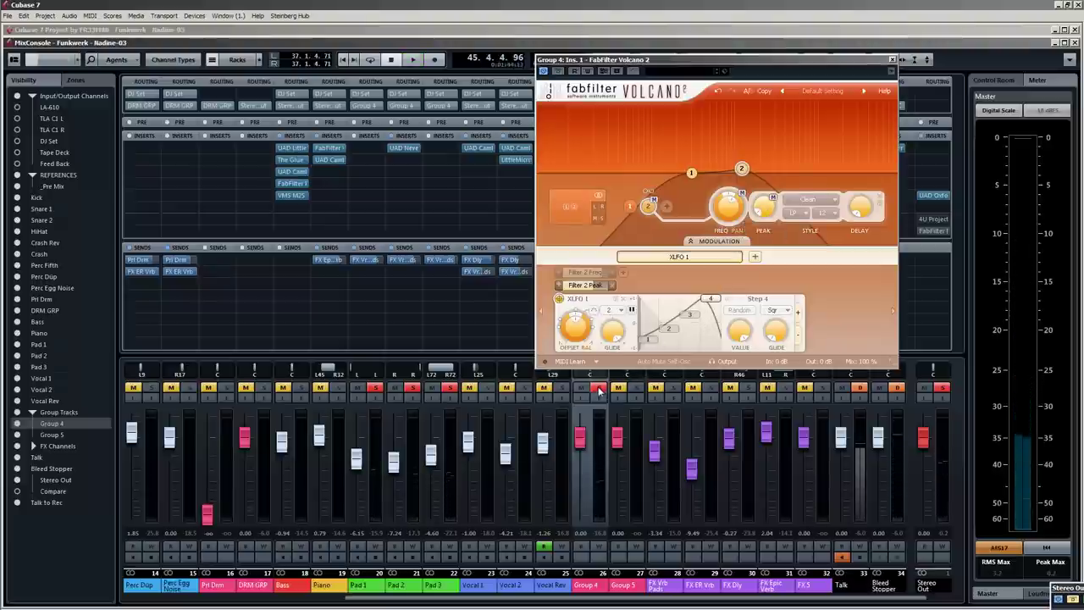
Unsolo Group 4 and play the full mix from bar 1 in the project window, repositioning the Volcano 2 window over the arrangement.
left_click(599, 389)
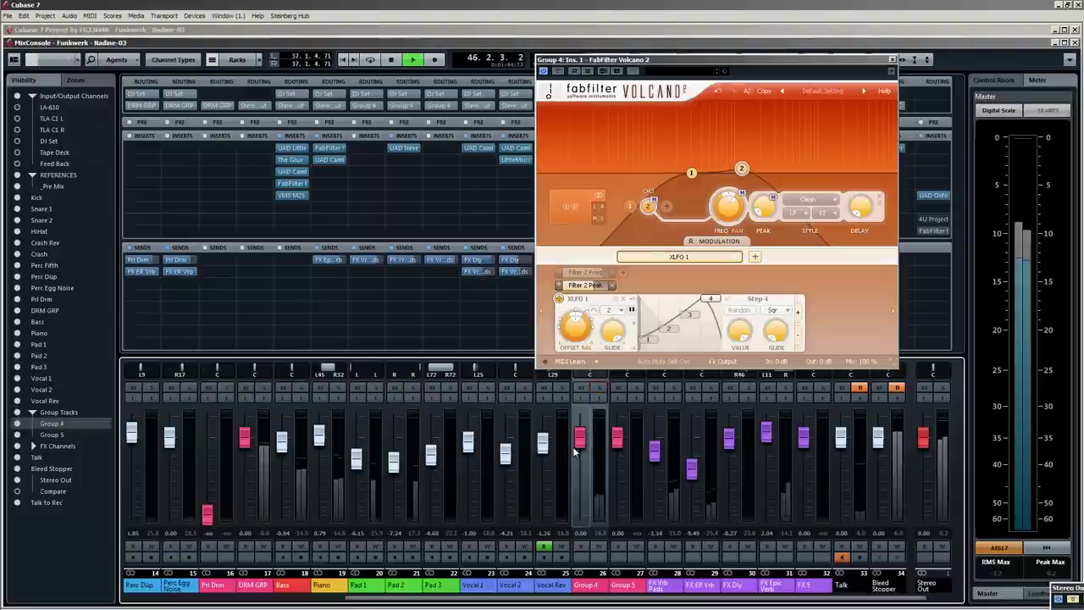
key("F3")
scroll(476, 242, "up", 3)
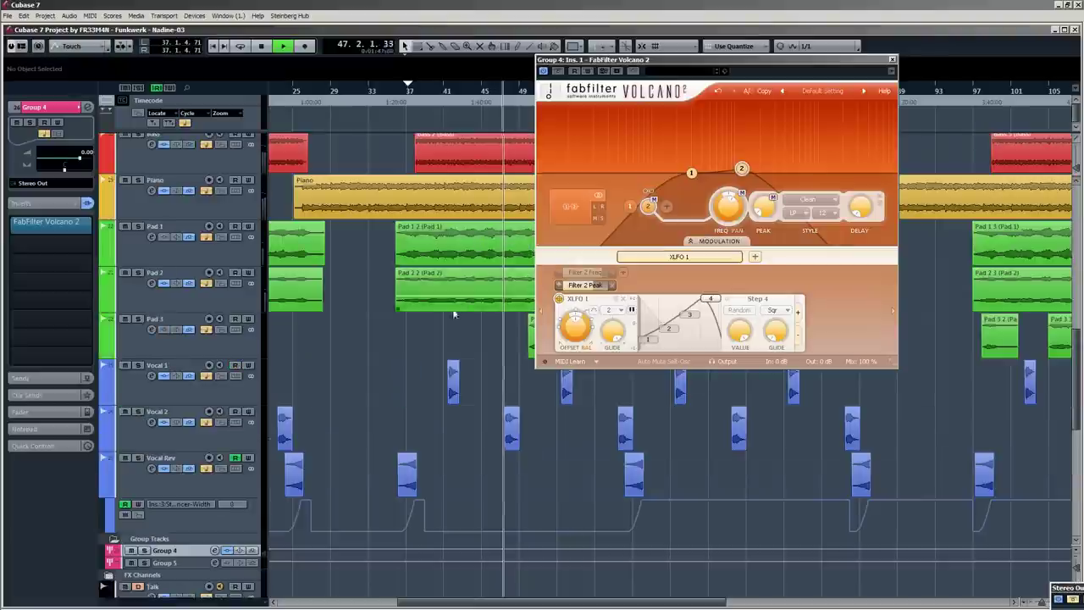
scroll(424, 345, "down", 2)
left_click_drag(656, 58, 792, 58)
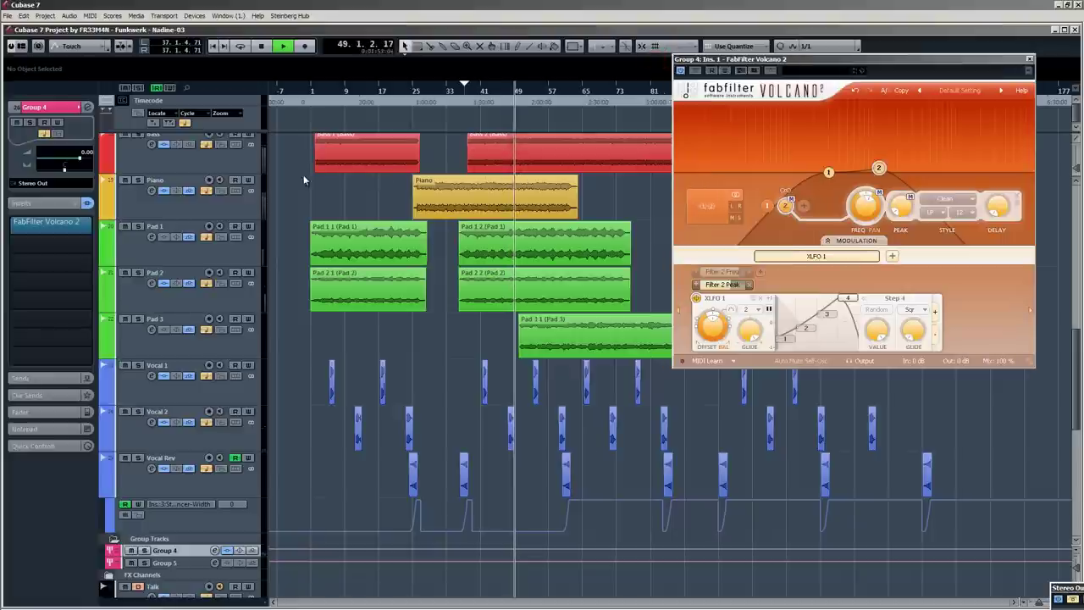
left_click(313, 91)
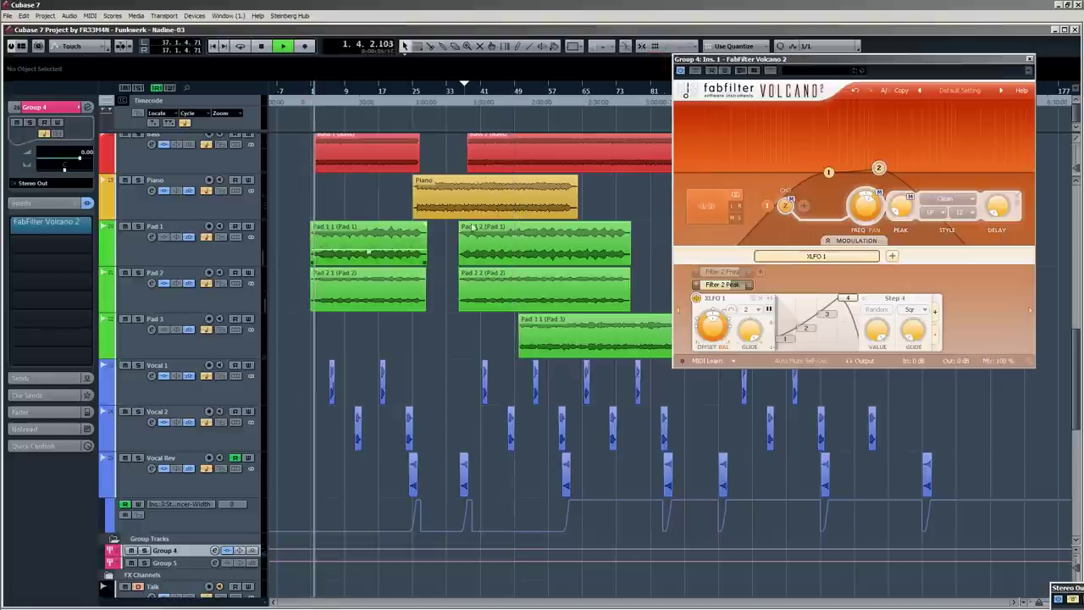
left_click_drag(769, 62, 616, 85)
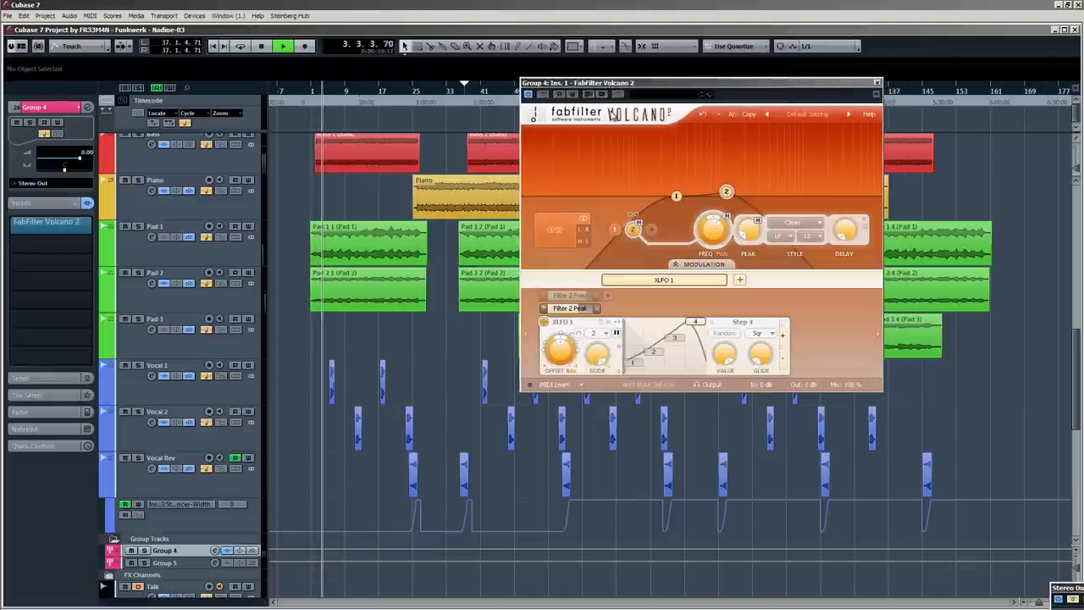
Show the MixConsole, close the Volcano 2 window and stop playback.
key("F3")
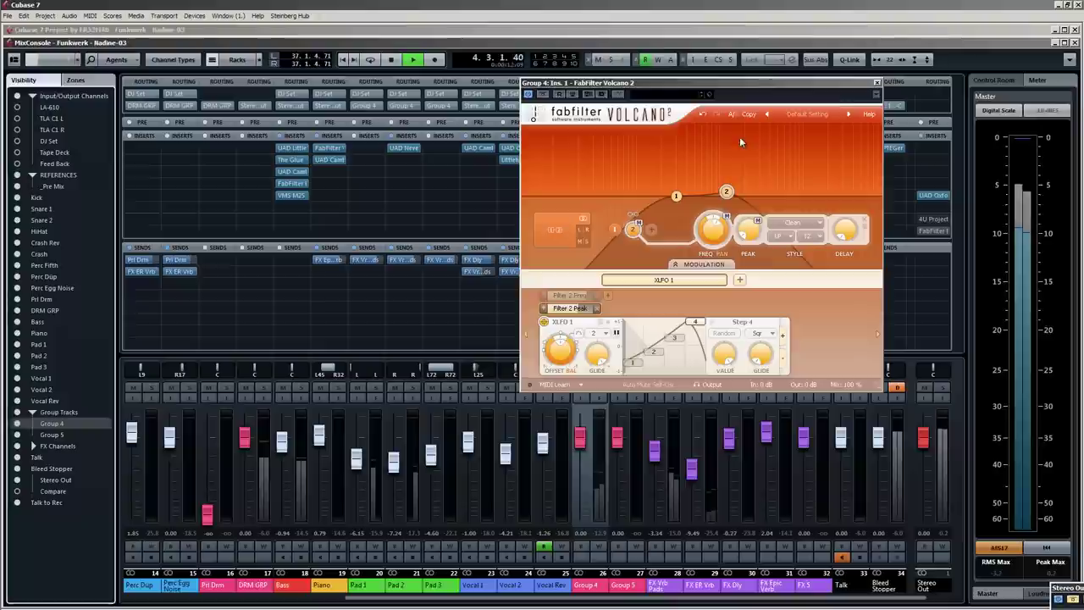
left_click(877, 82)
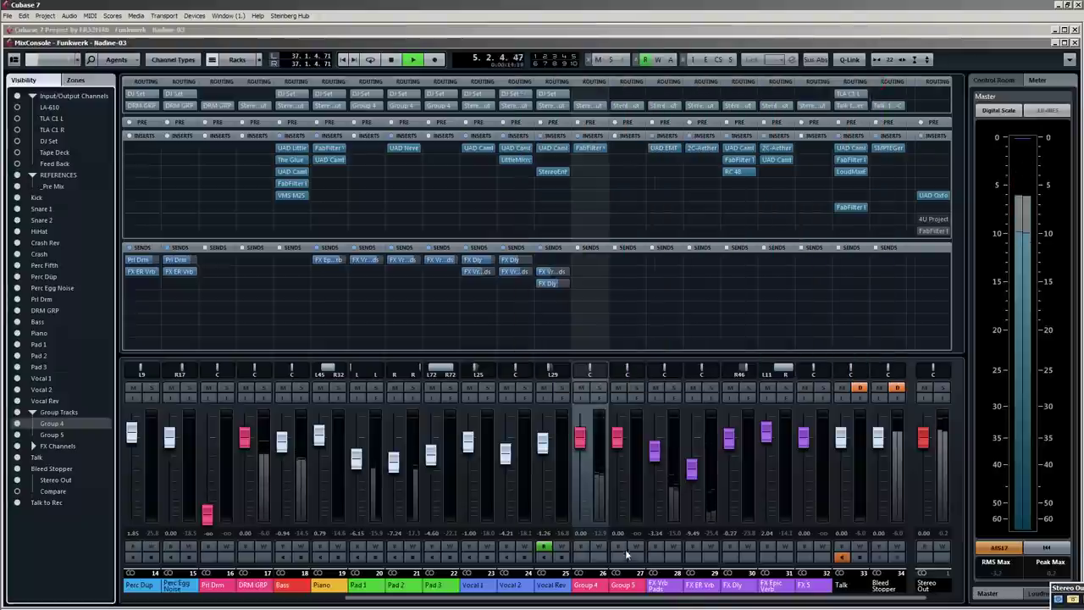
key("space")
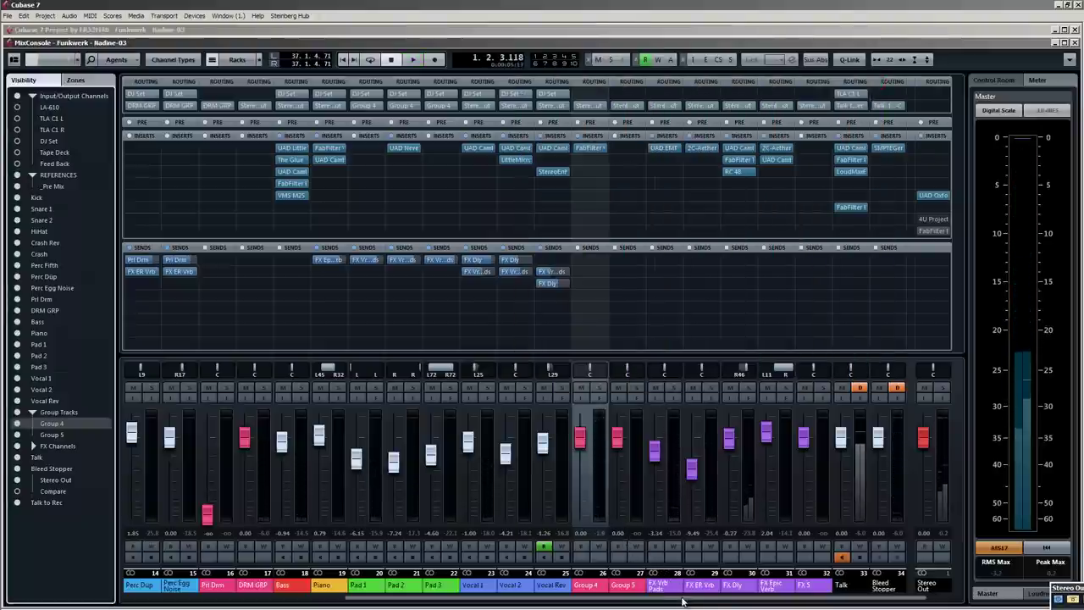
Route the FX Vrb Pads channel's output to Group 4 and play the mix.
left_click_drag(678, 598, 736, 606)
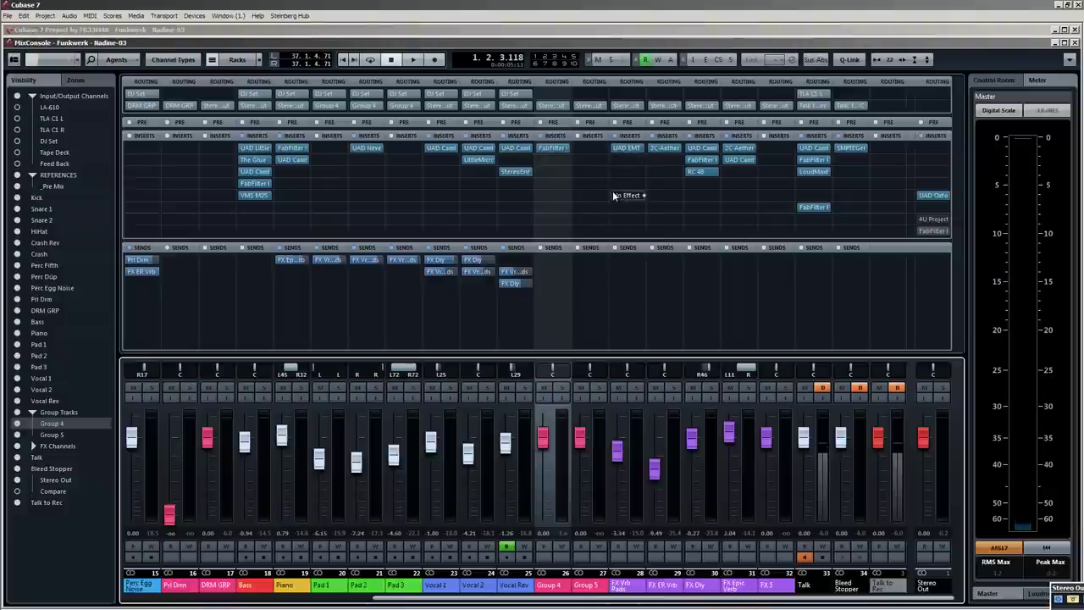
left_click(640, 106)
left_click(642, 234)
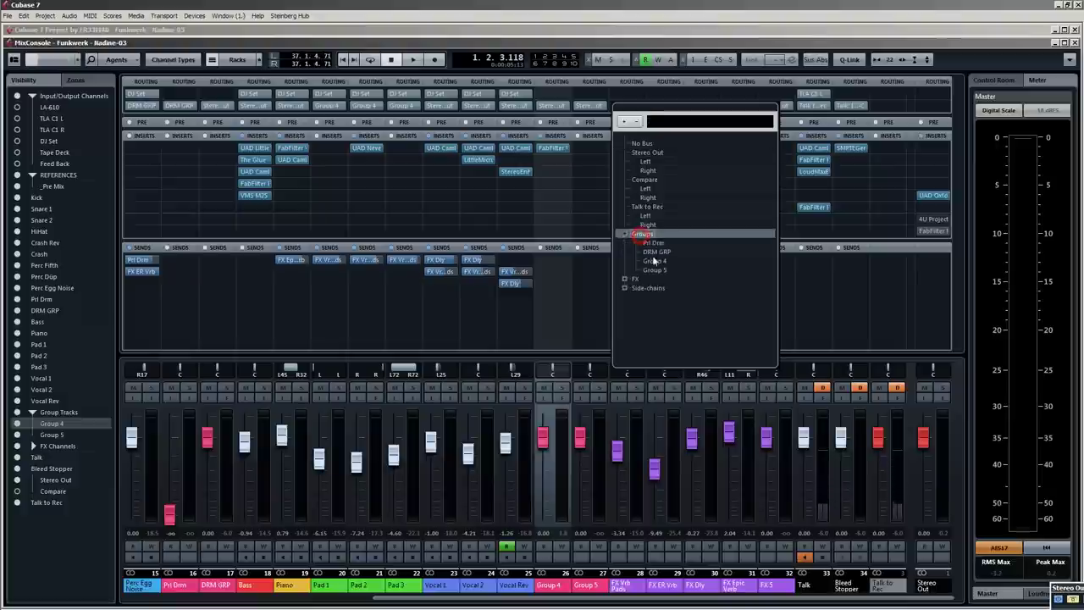
left_click(653, 261)
key("space")
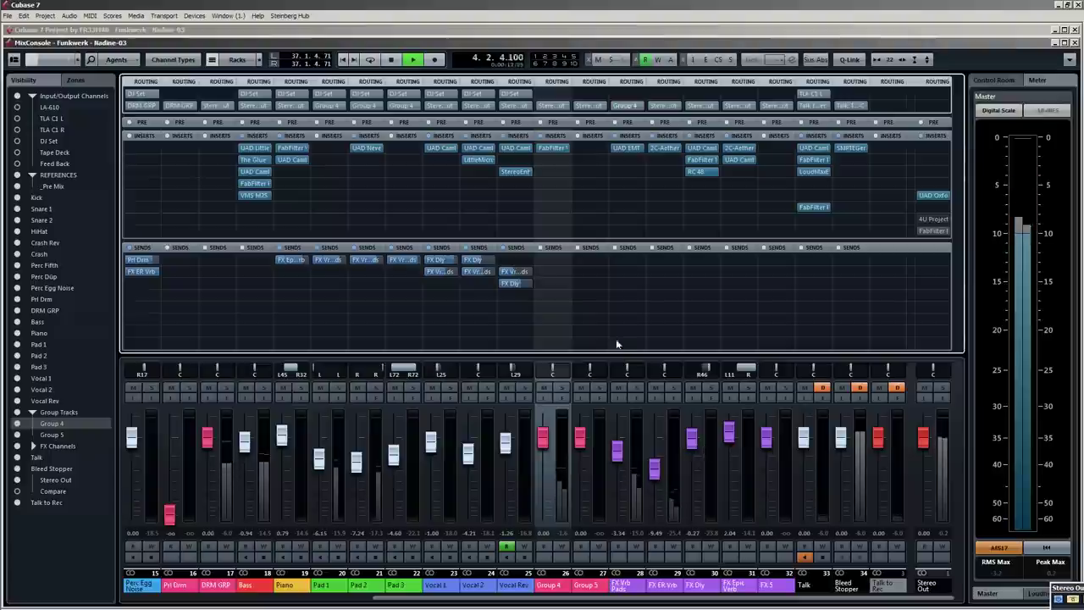
Reopen Volcano 2 on Group 4, stop playback and raise XLFO 1's balance to about 0.645.
left_click(557, 151)
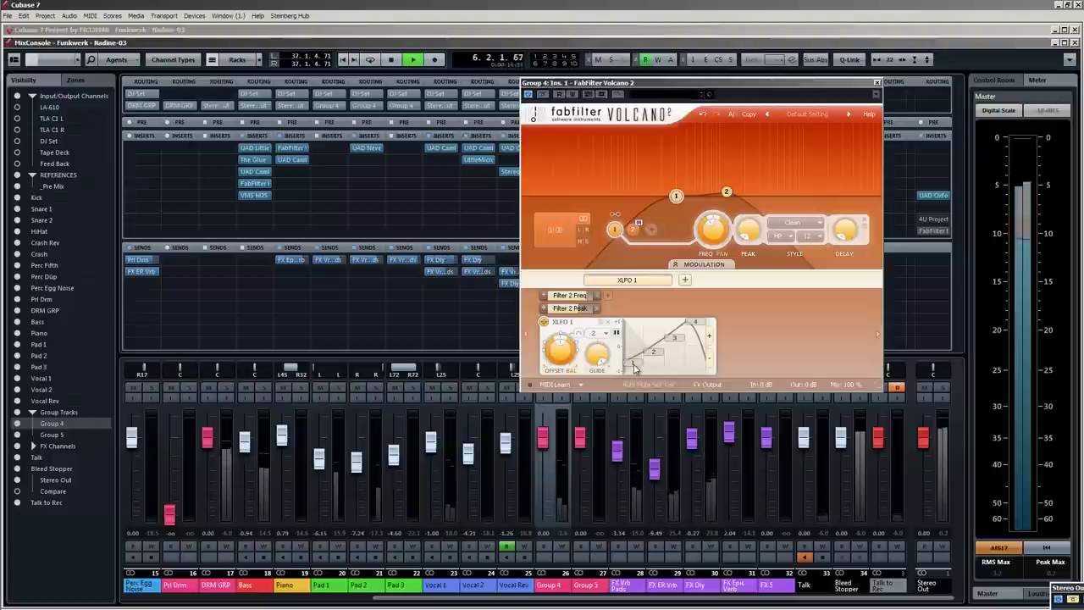
key("space")
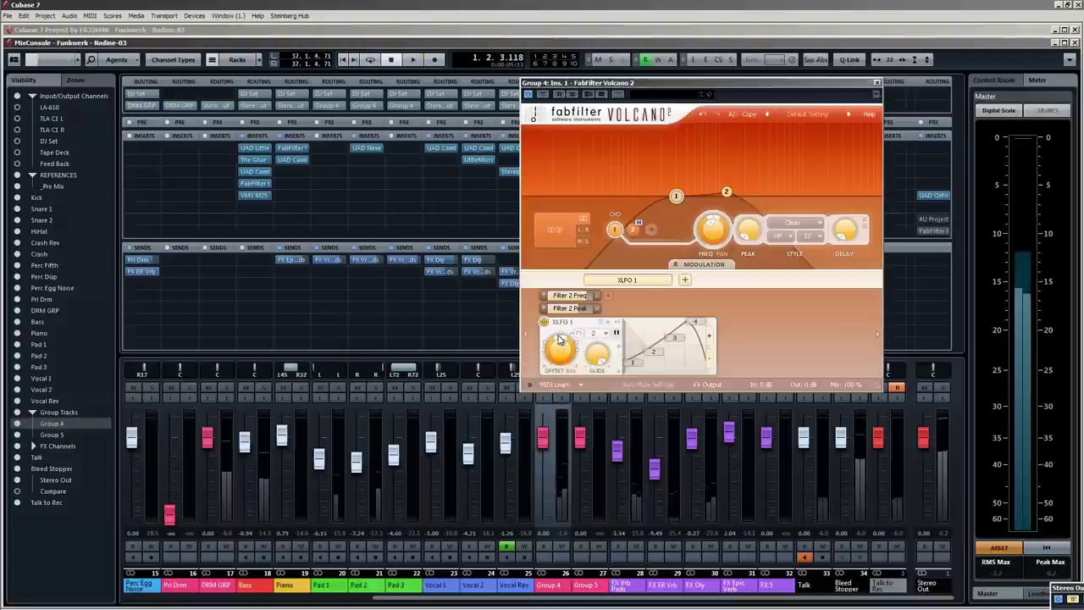
mouse_move(563, 343)
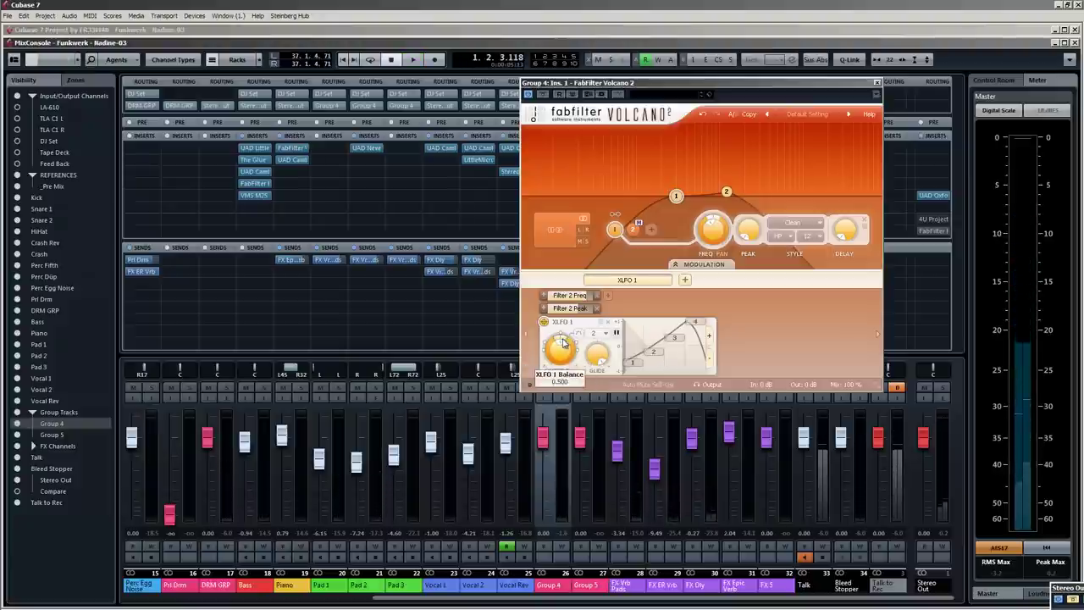
left_click_drag(563, 342, 575, 352)
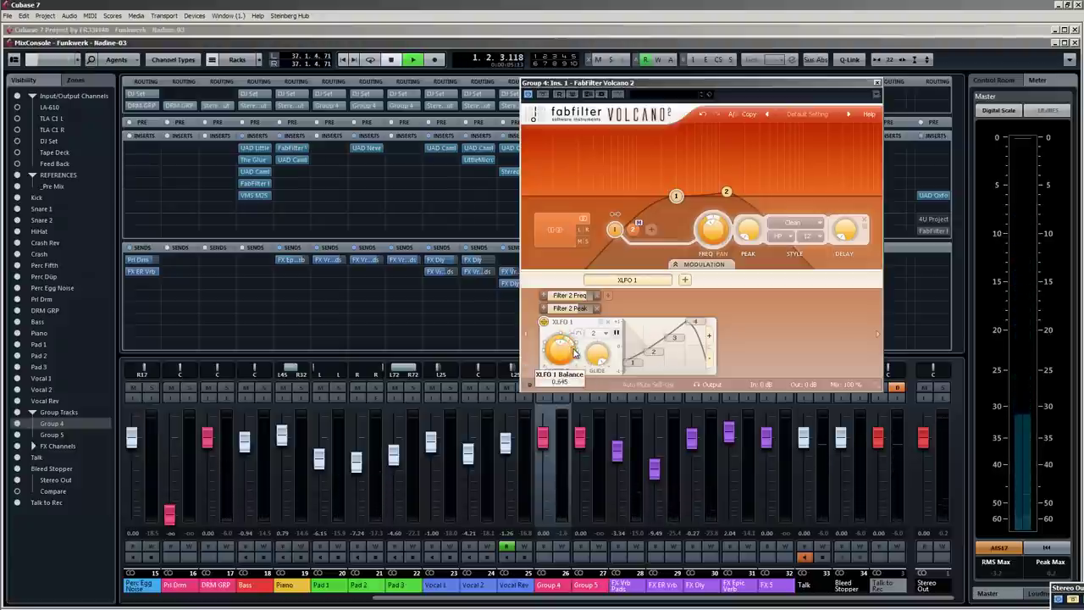
Fine-tune the Filter 2 Freq modulation level of XLFO 1 while playing the mix, then stop playback.
key("space")
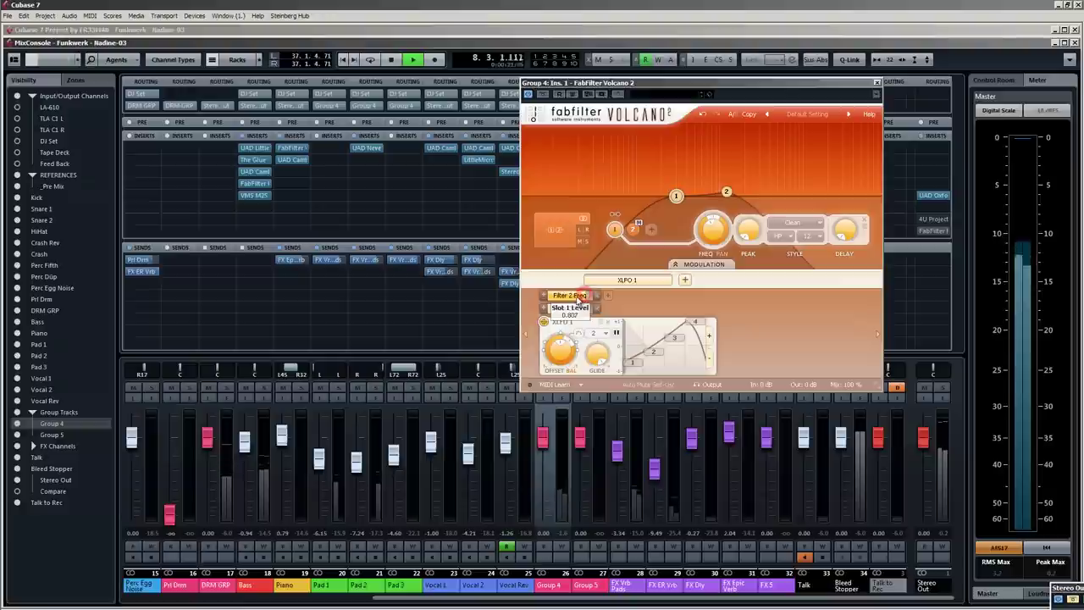
left_click_drag(571, 299, 570, 295)
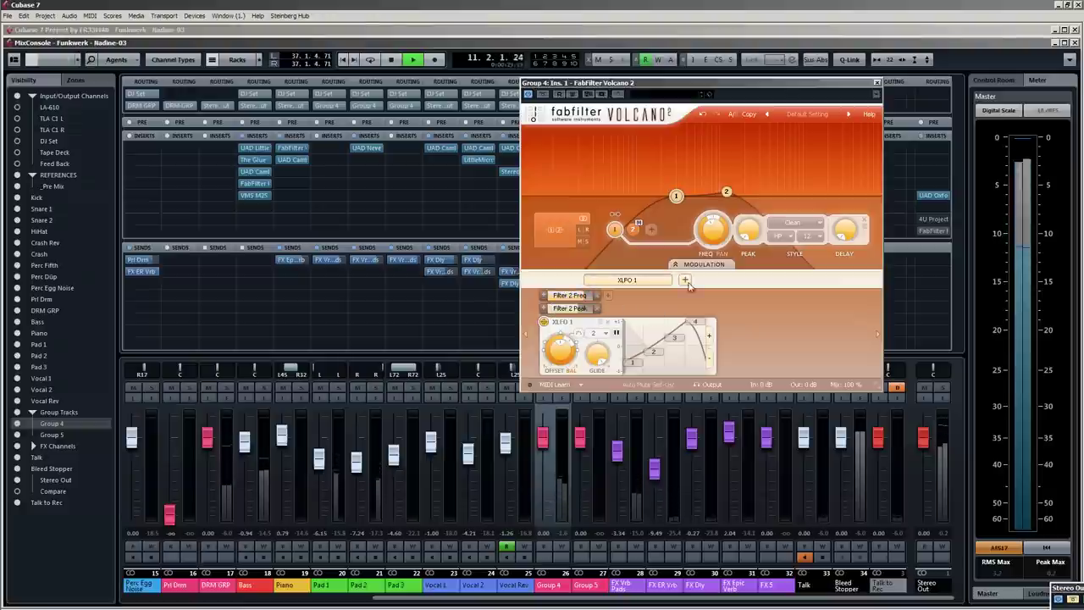
key("space")
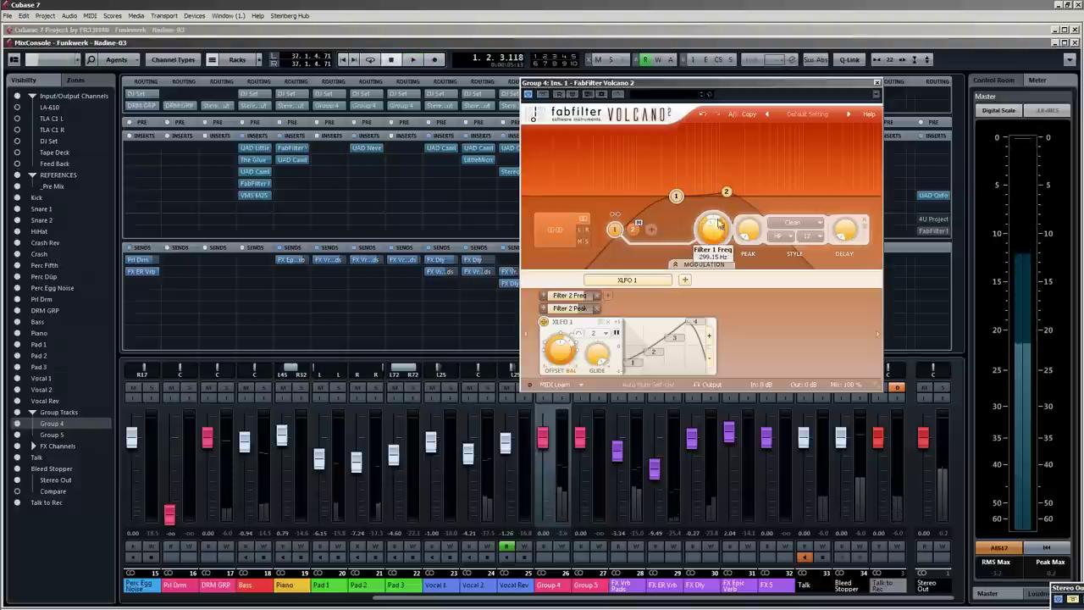
Select filter 2 and try panning it to both sides during playback.
left_click(727, 192)
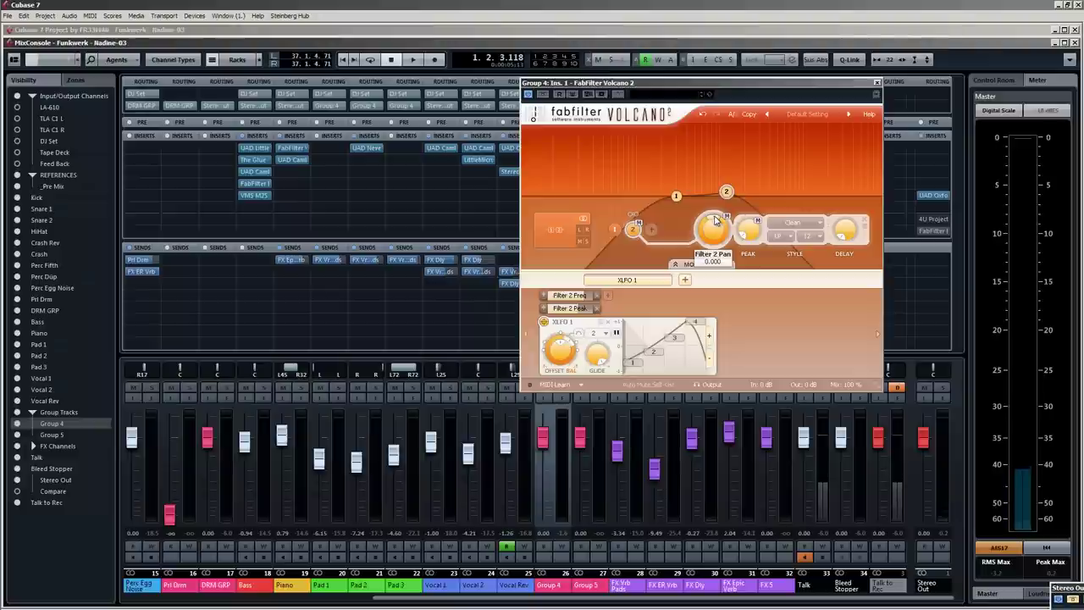
mouse_move(726, 218)
left_mouse_down()
mouse_move(696, 224)
mouse_move(733, 214)
left_mouse_up()
key("space")
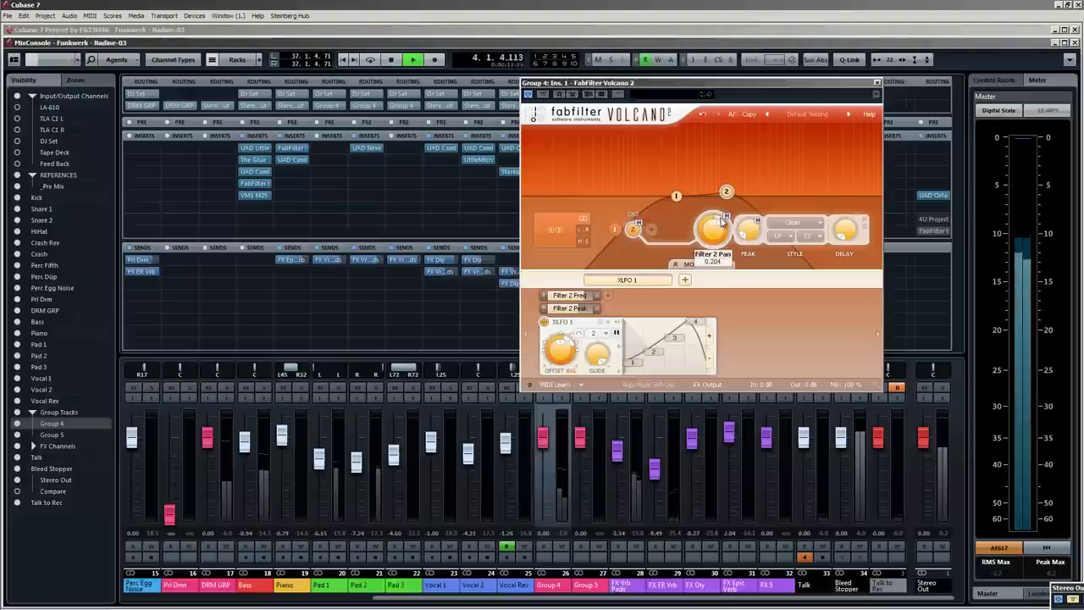
left_click_drag(714, 222, 702, 227)
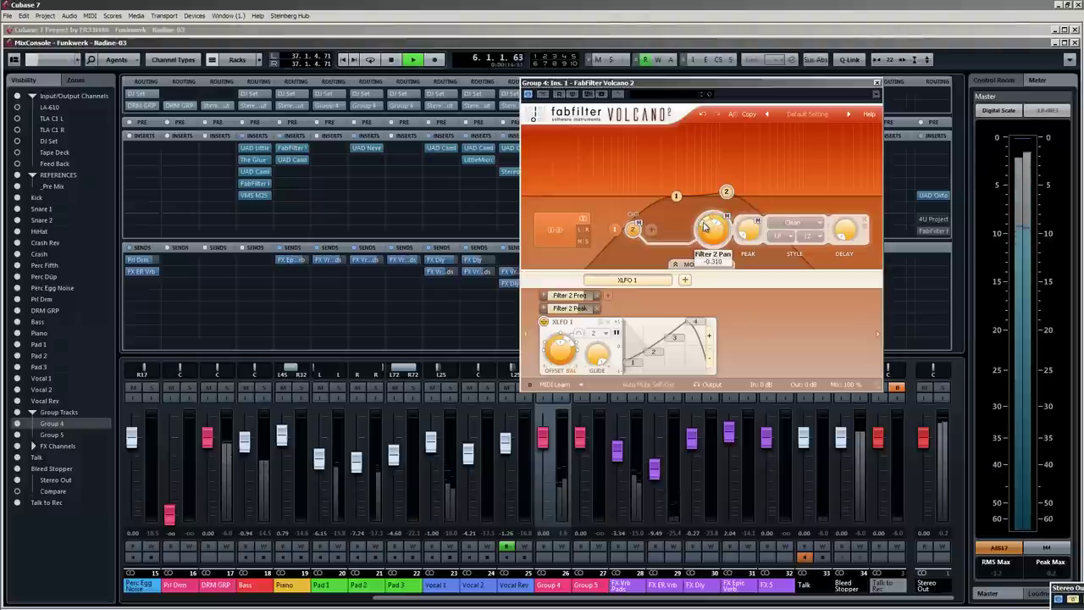
left_click_drag(738, 211, 684, 236)
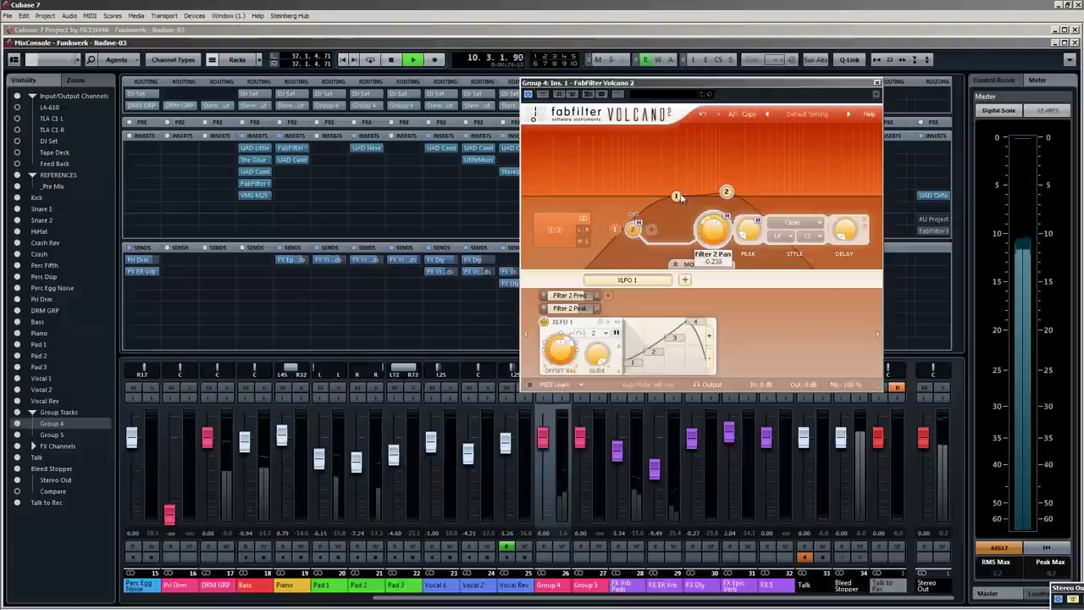
mouse_move(703, 151)
left_mouse_down()
mouse_move(729, 144)
mouse_move(760, 190)
mouse_move(748, 169)
mouse_move(710, 170)
mouse_move(682, 179)
mouse_move(675, 195)
mouse_move(704, 166)
left_mouse_up()
key("space")
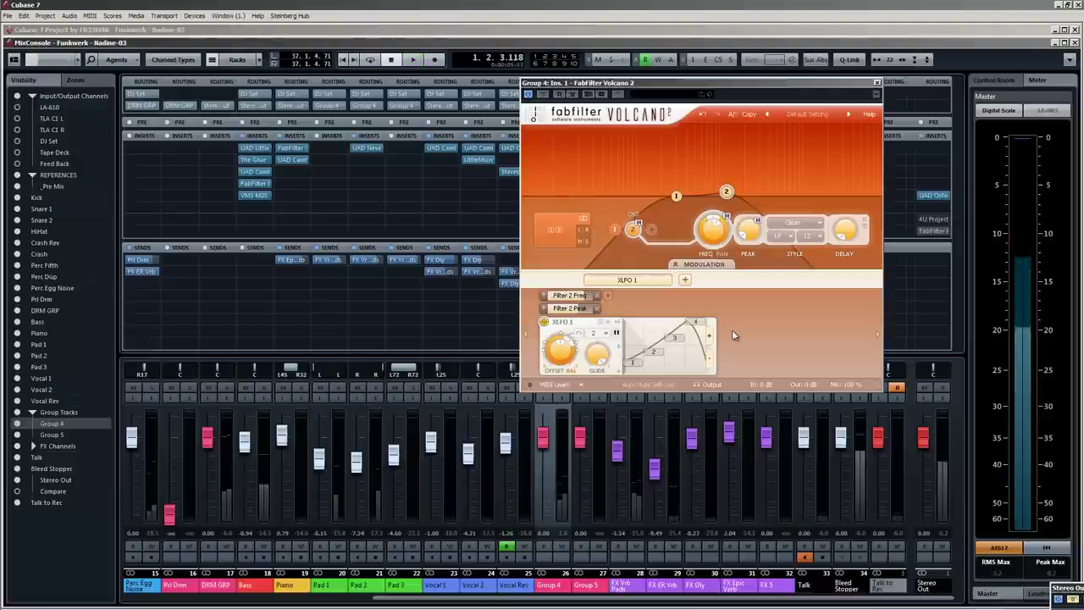
Add a second XLFO, sync it to a rate of 4 and assign it to filter 2's pan.
left_click(685, 280)
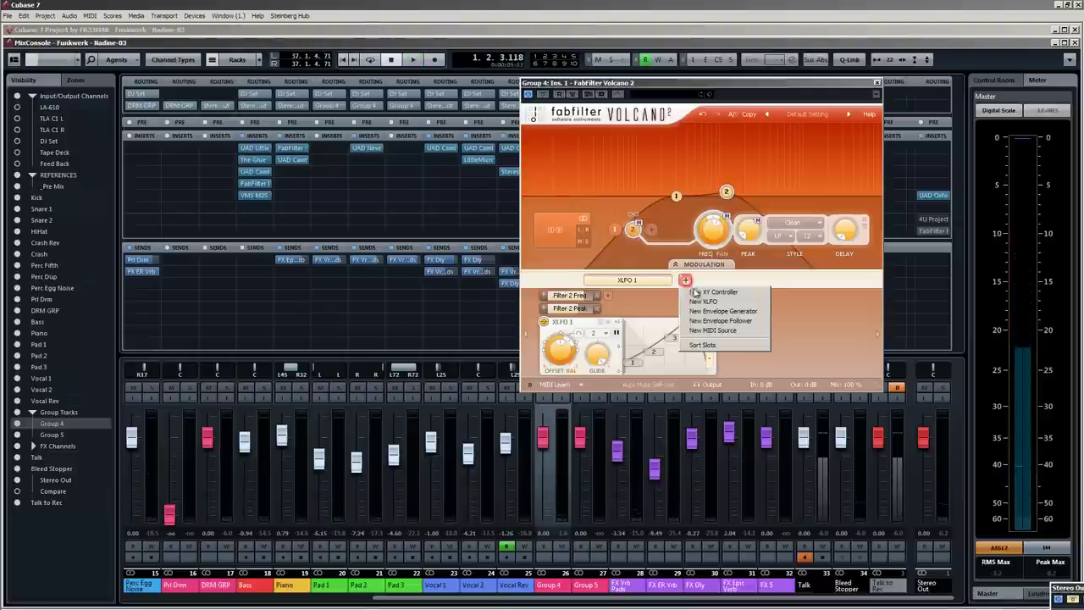
left_click(708, 302)
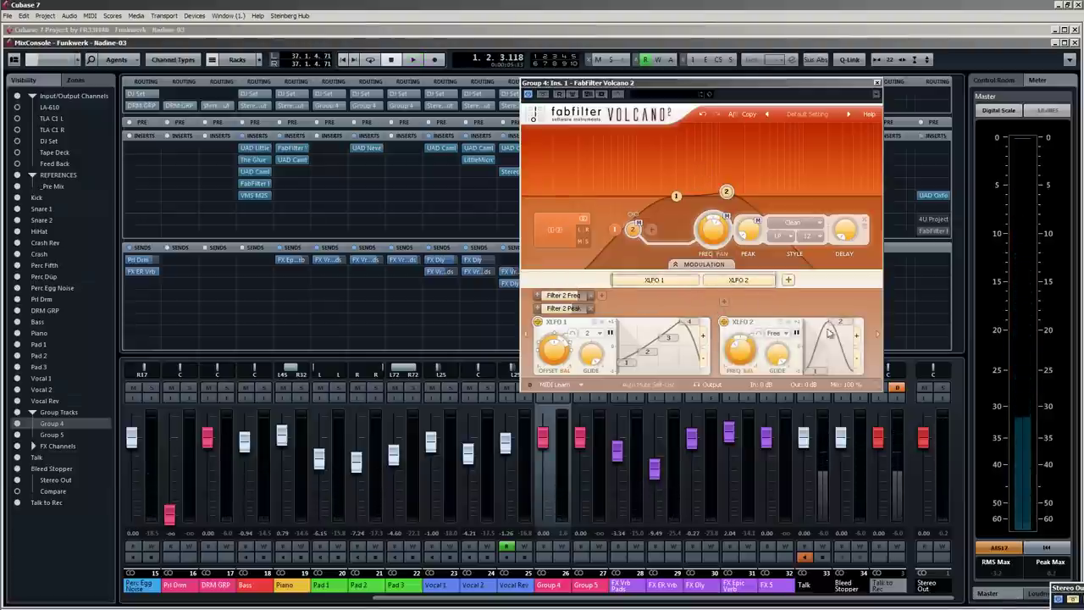
left_click(775, 333)
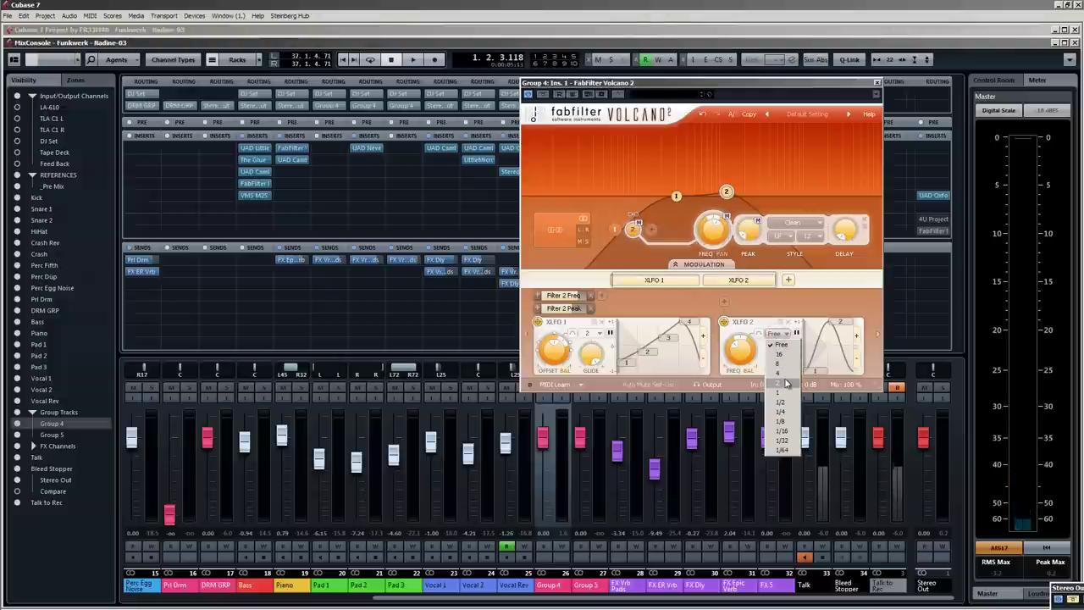
left_click(785, 374)
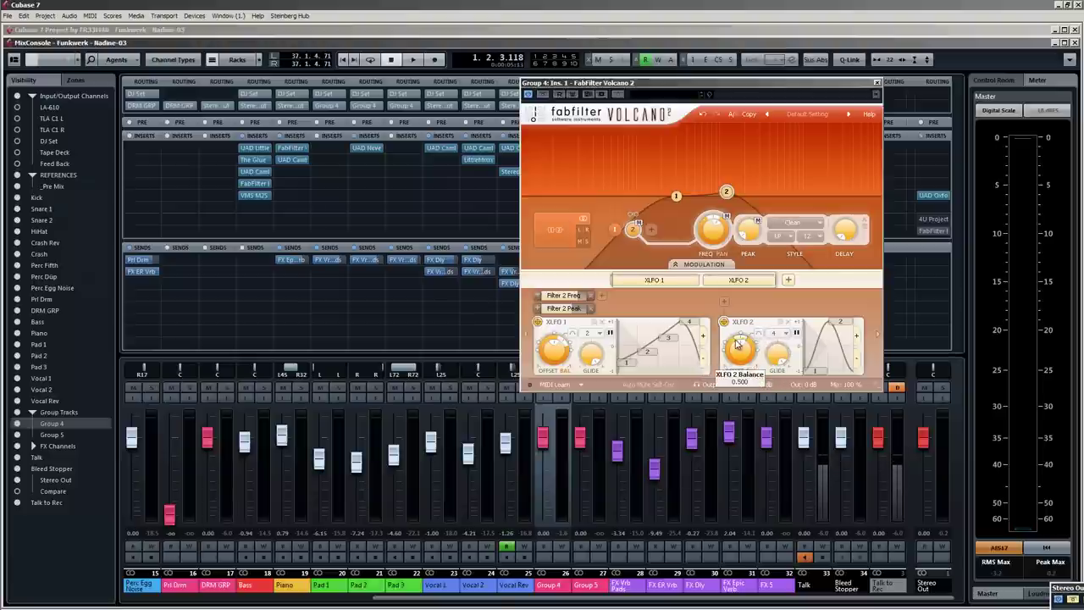
mouse_move(724, 321)
left_mouse_down()
mouse_move(748, 245)
mouse_move(792, 291)
mouse_move(713, 226)
mouse_move(712, 242)
left_mouse_up()
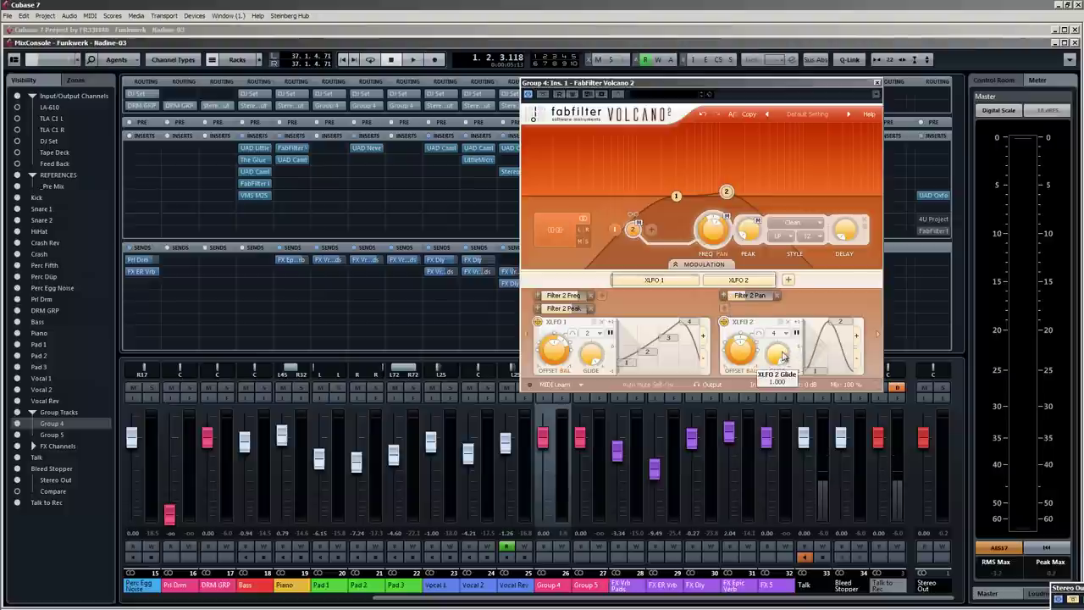
Play the project with the FX Vrb Pads channel soloed, moving the Volcano 2 window clear of the solo controls.
key("space")
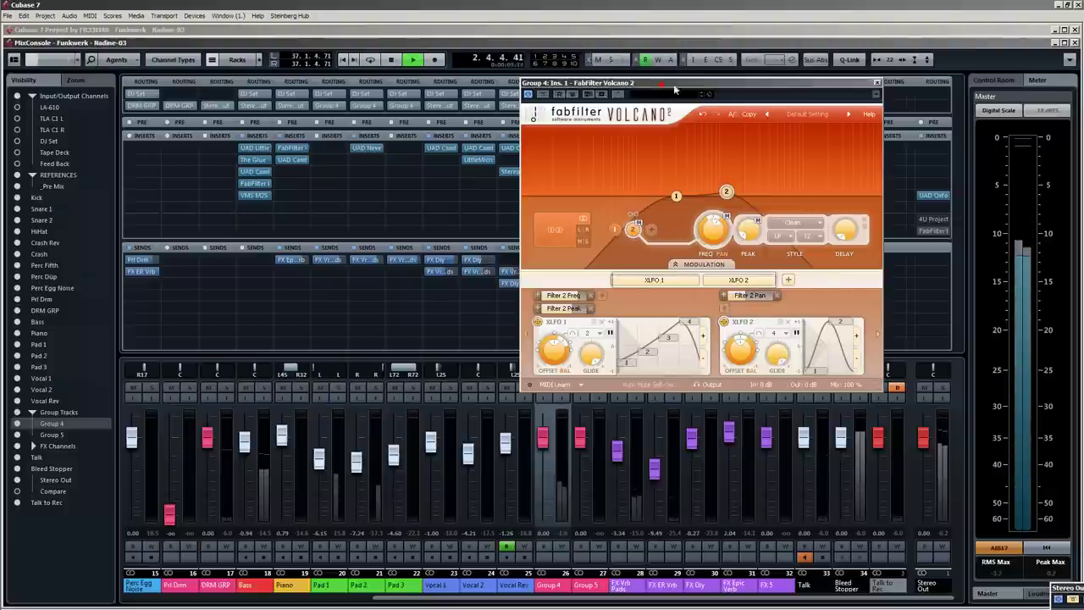
left_click_drag(667, 83, 840, 73)
left_click(637, 388)
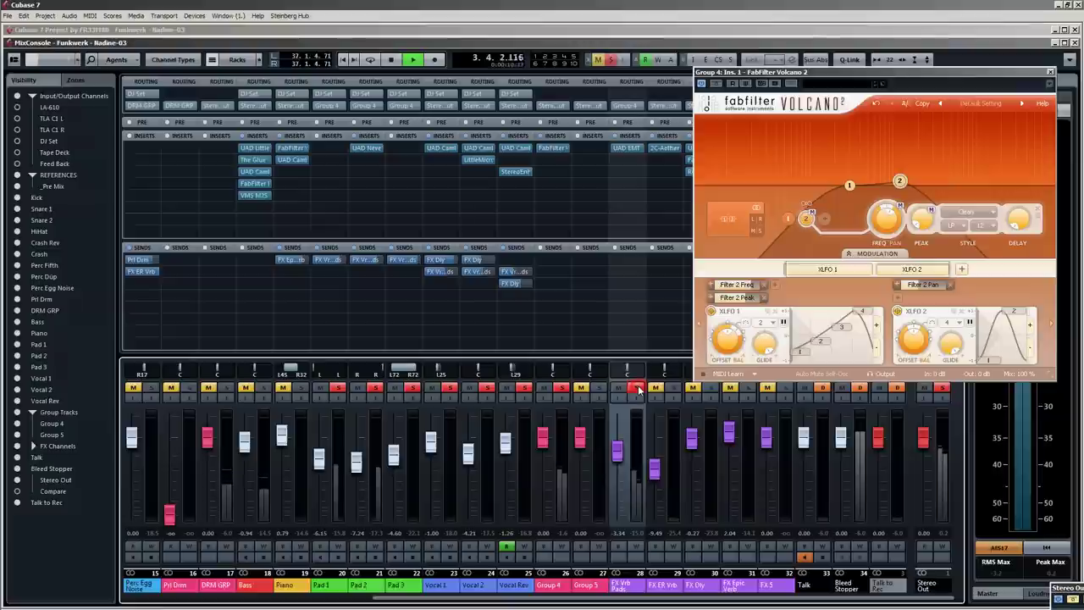
left_click_drag(794, 75, 682, 70)
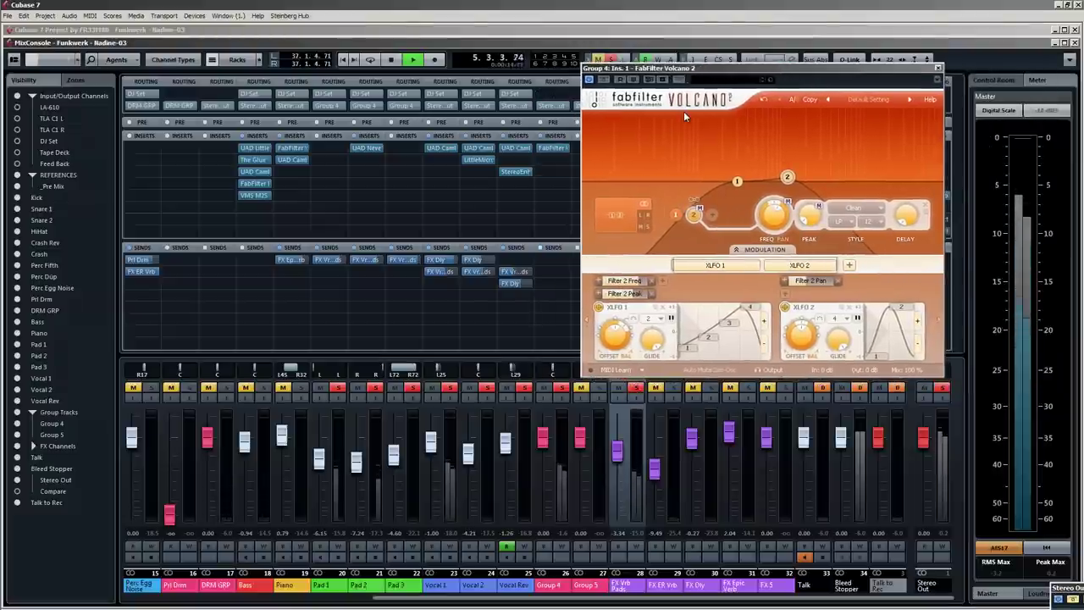
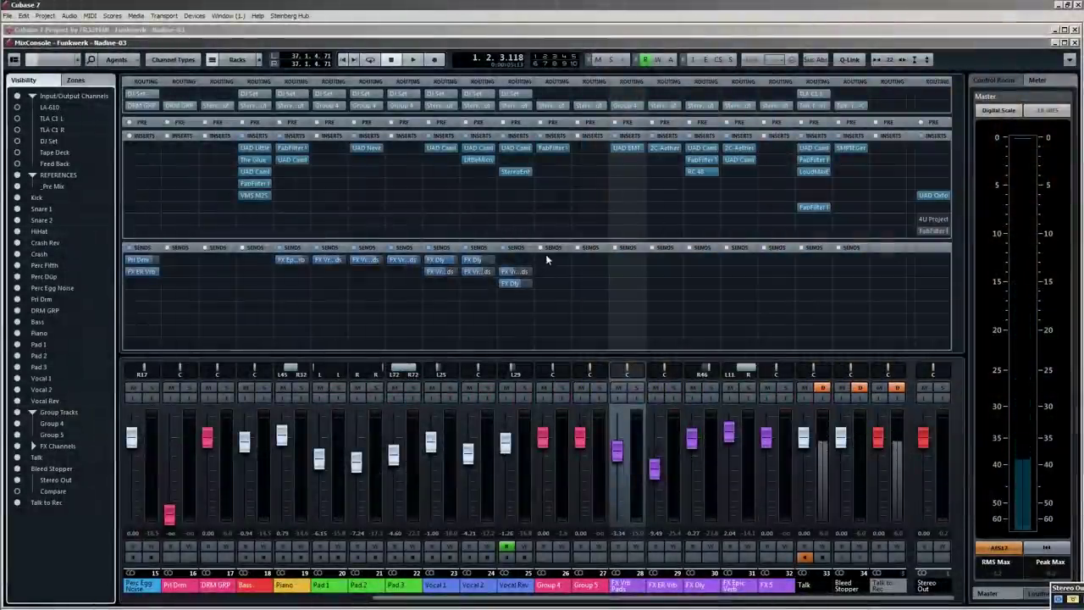
Rename the Group 4 channel as PAD GRP.
left_click(560, 586)
left_click(561, 587)
type("PAD GRP")
key("Return")
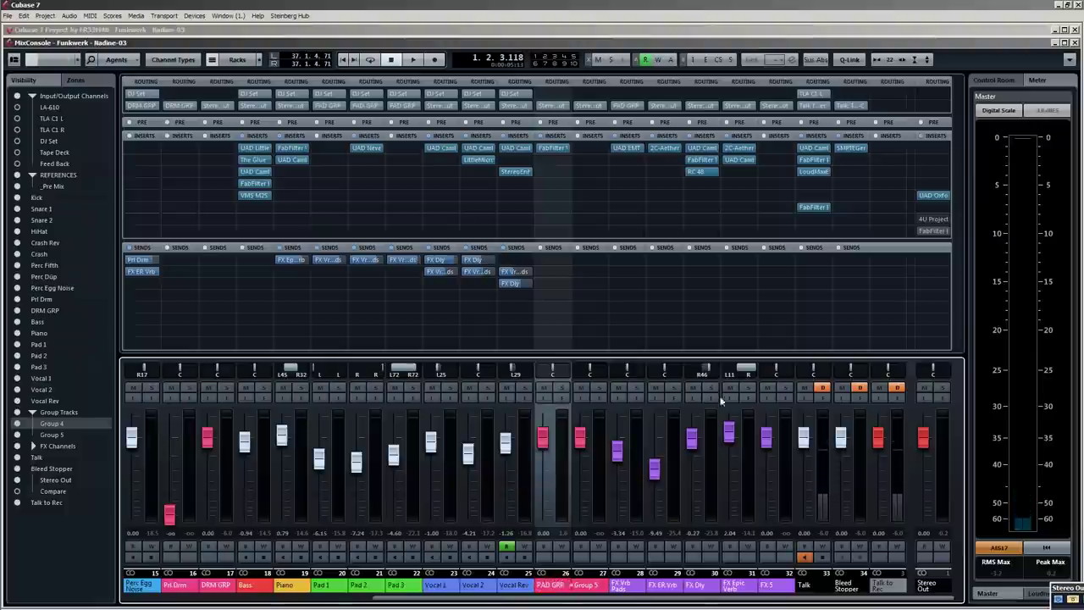
Reopen Volcano 2 on PAD GRP and reduce its mix to about 80 % while auditioning the mix.
left_click(553, 149)
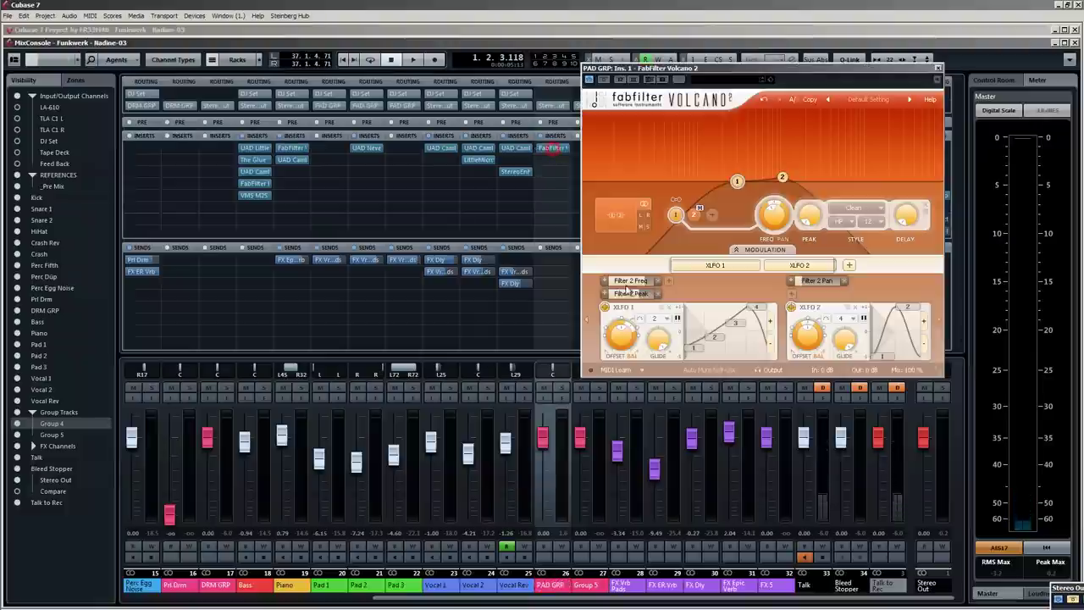
mouse_move(908, 355)
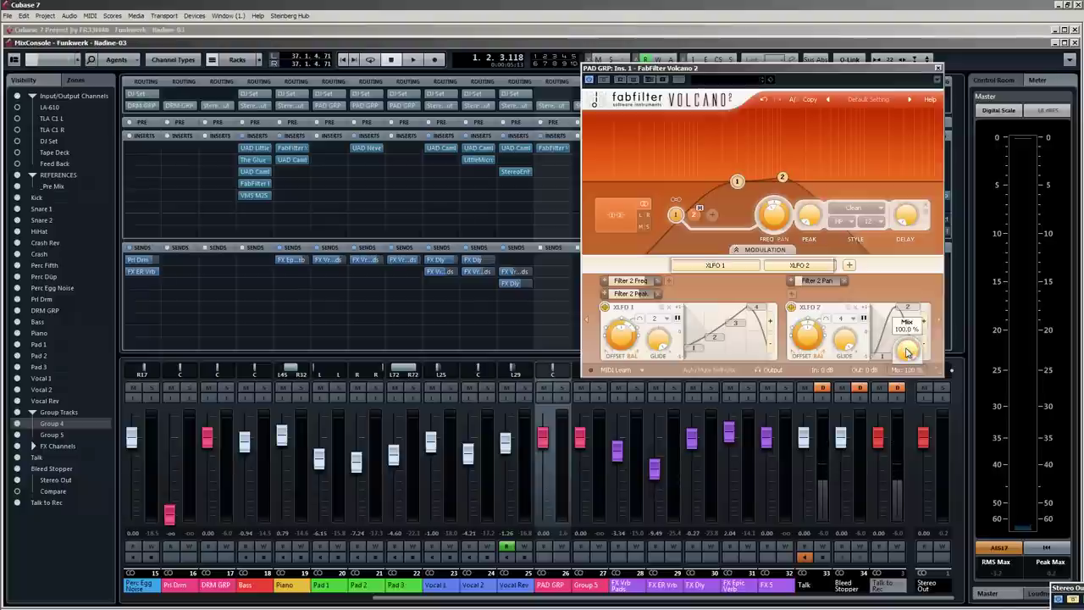
left_click_drag(907, 366, 910, 351)
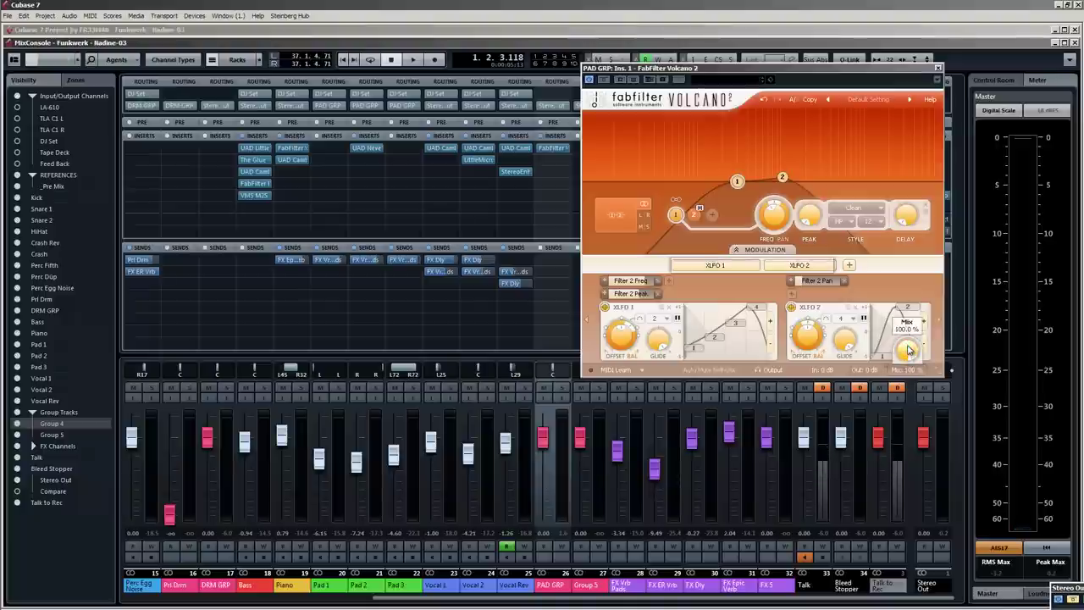
left_click_drag(909, 350, 909, 362)
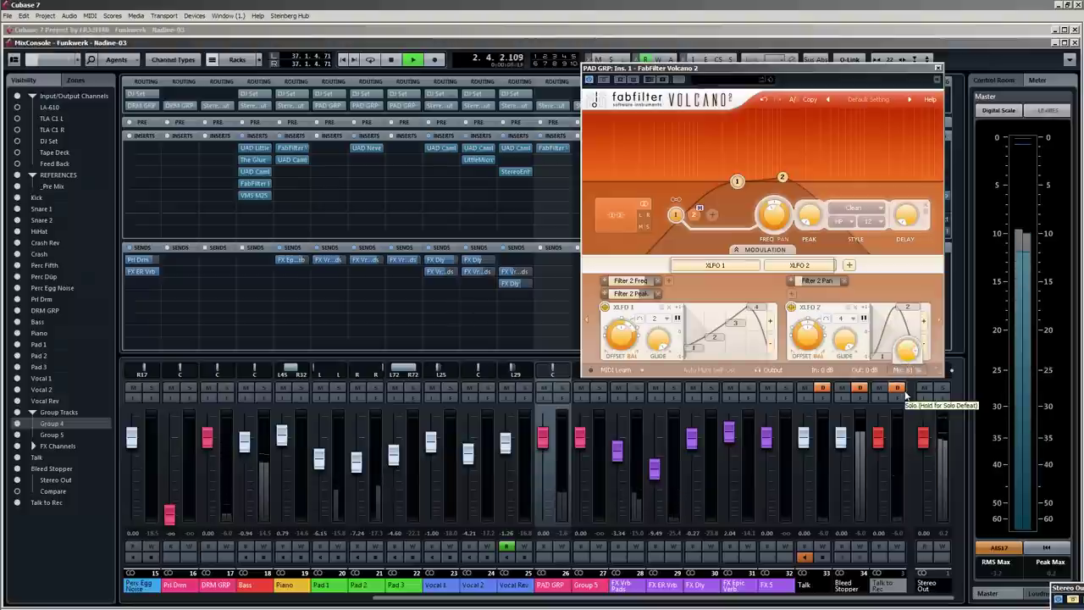
mouse_move(907, 354)
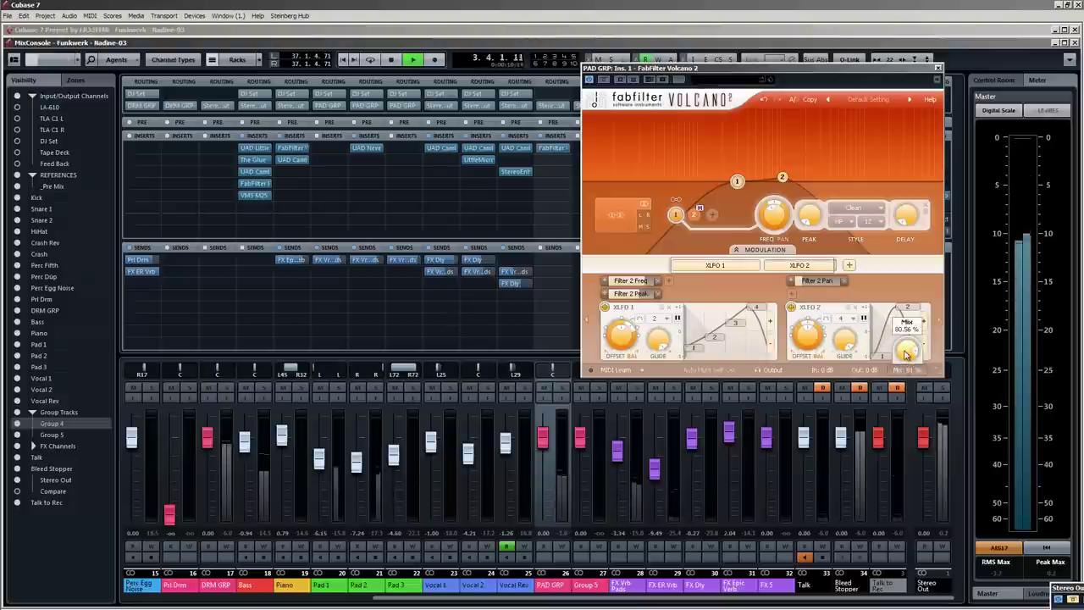
left_click_drag(907, 354, 909, 353)
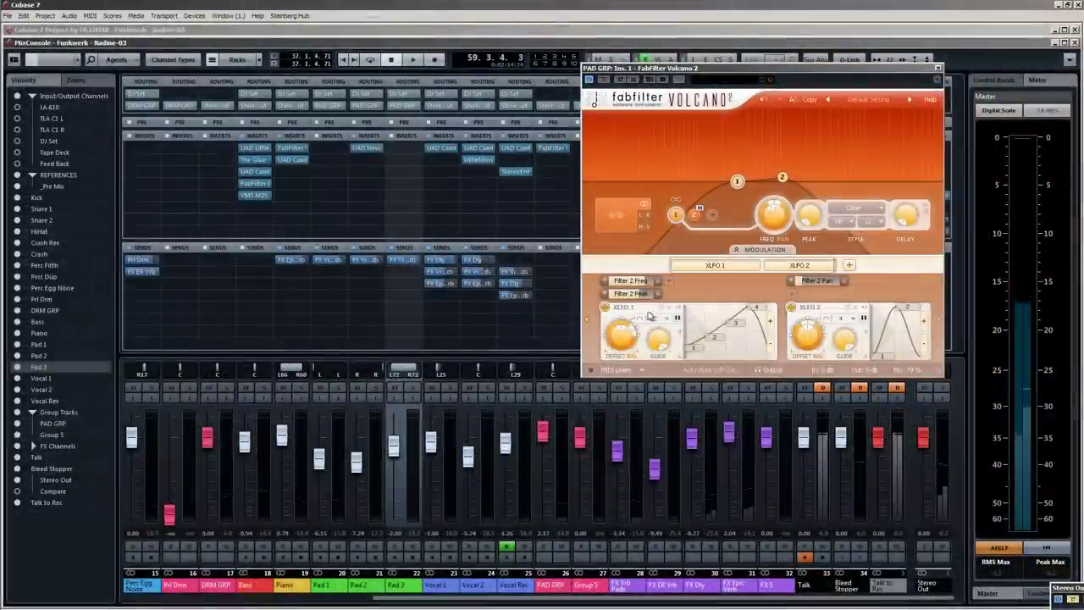
Set XLFO 1's synced rate to 1 in the PAD GRP channel's Volcano 2.
left_click(665, 317)
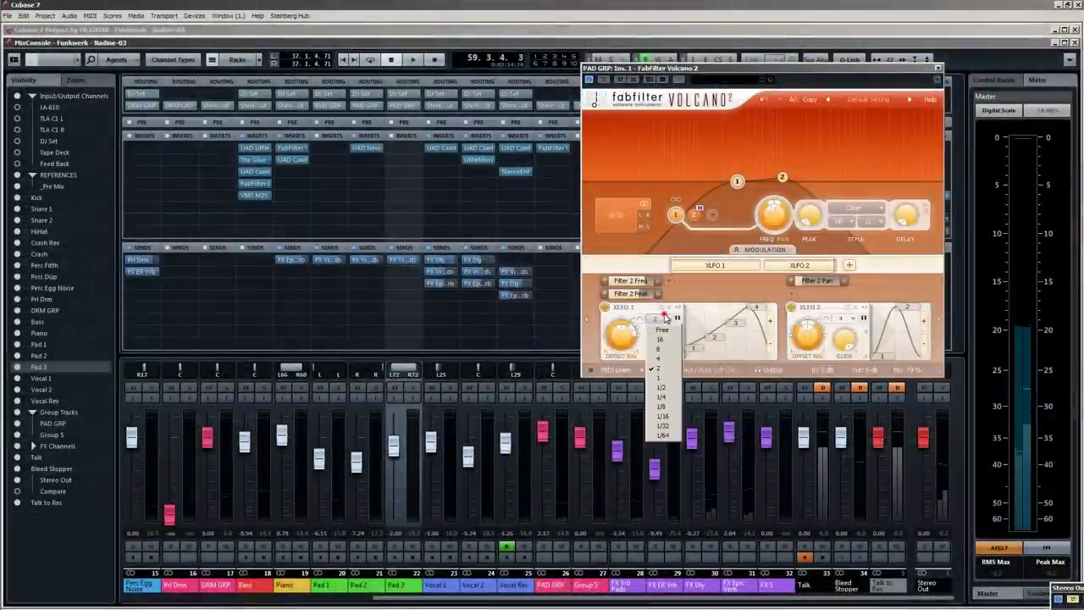
left_click(660, 378)
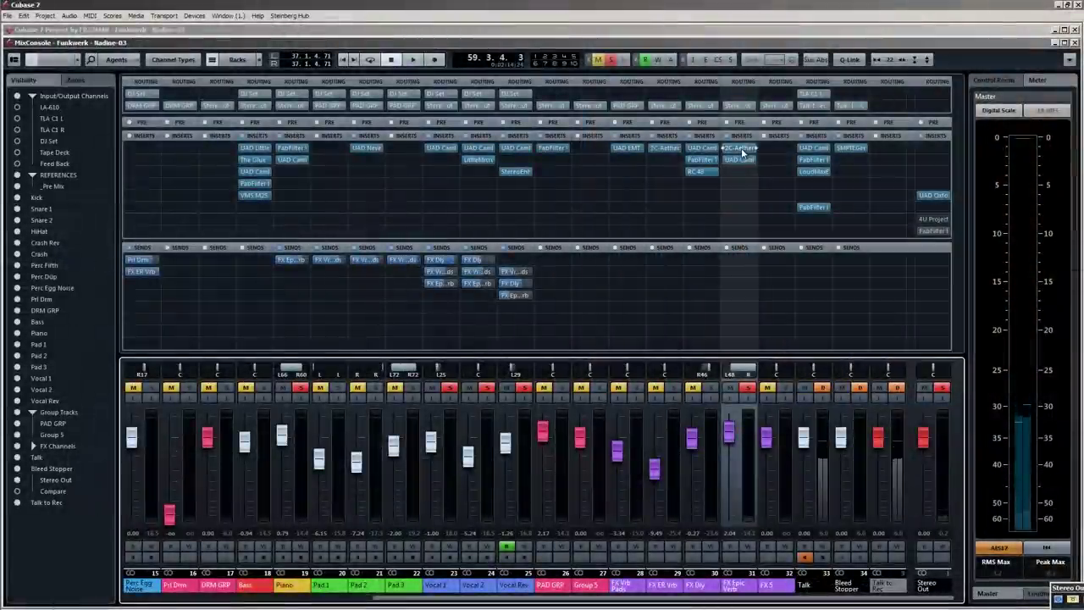
Shift 2C-Aether down one insert slot on FX Epic Verb, load FabFilter Timeless 2 above it and move its window clear of the inserts.
left_click_drag(742, 150, 743, 163)
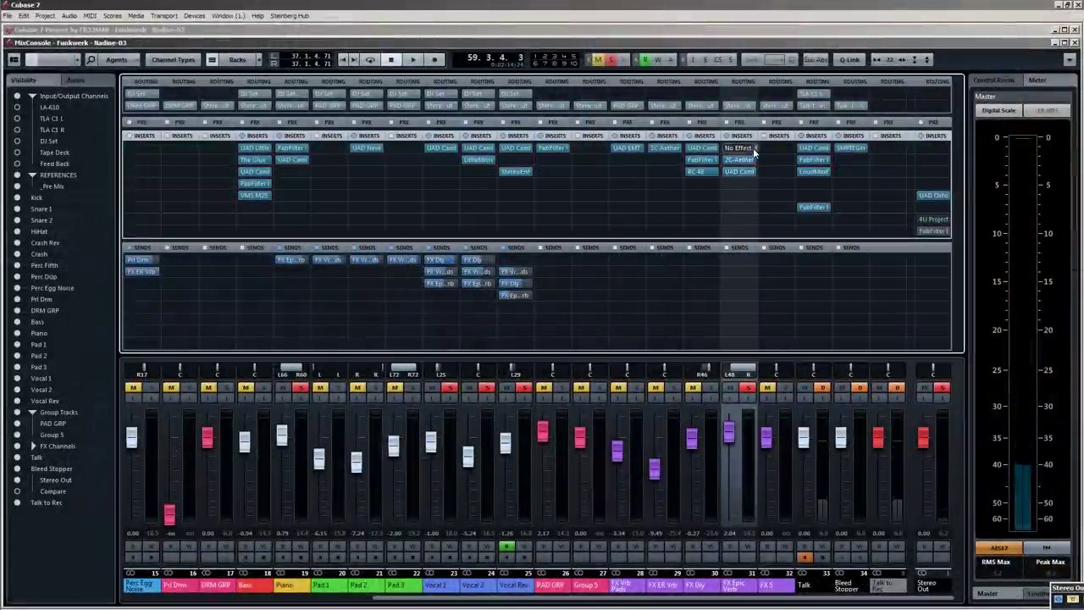
left_click(753, 148)
type("timel")
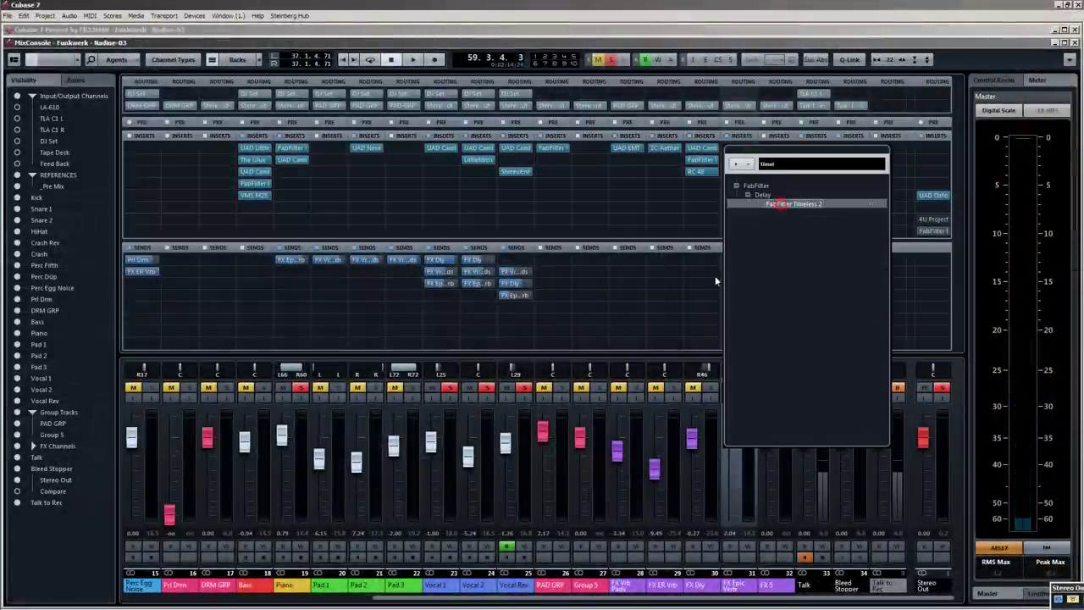
left_click_drag(506, 259, 480, 146)
left_click(408, 223)
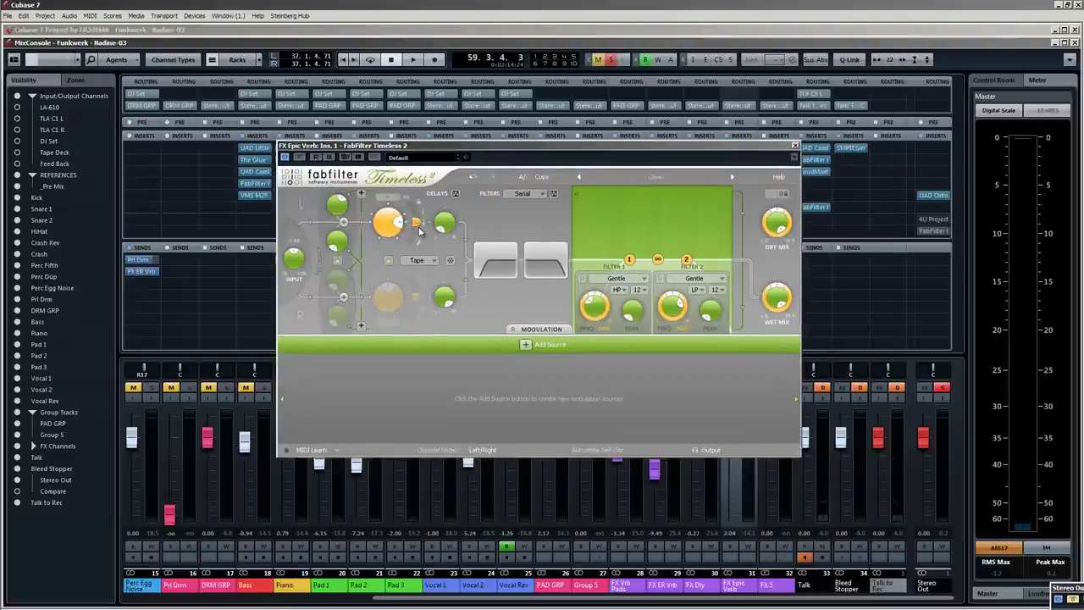
key("space")
left_click_drag(721, 148, 675, 156)
key("space")
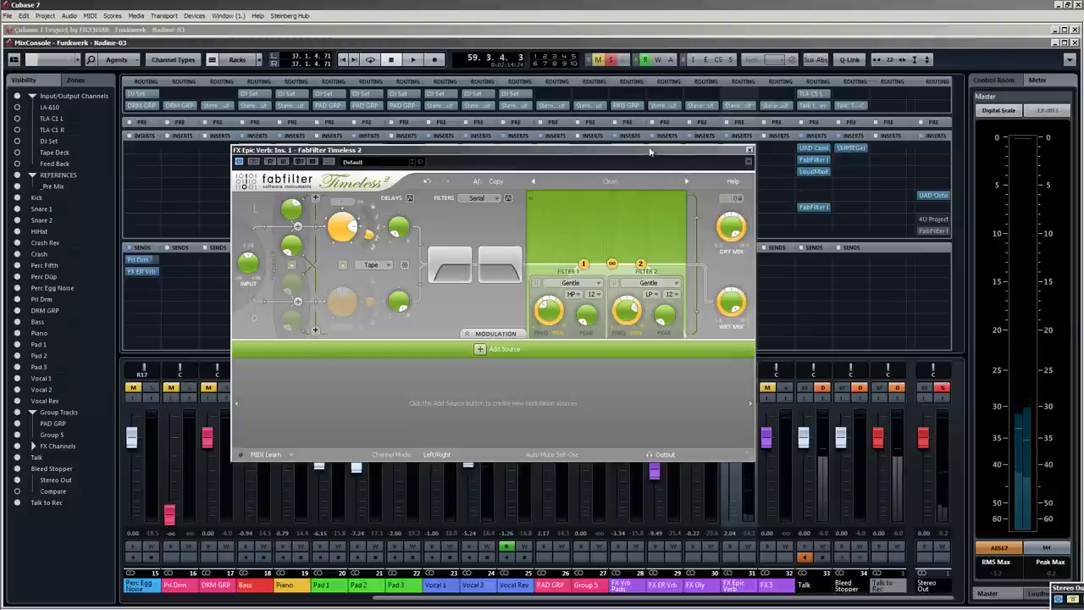
left_click_drag(652, 150, 488, 152)
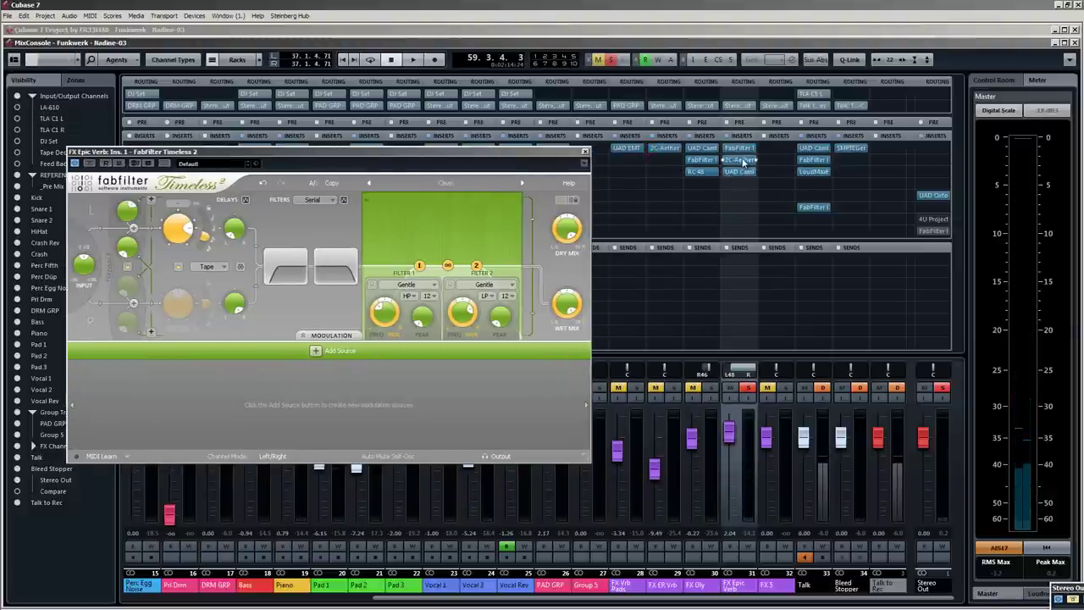
Open 2C-Aether on FX Epic Verb and set its mix to 40 while auditioning the reverb.
left_click(743, 159)
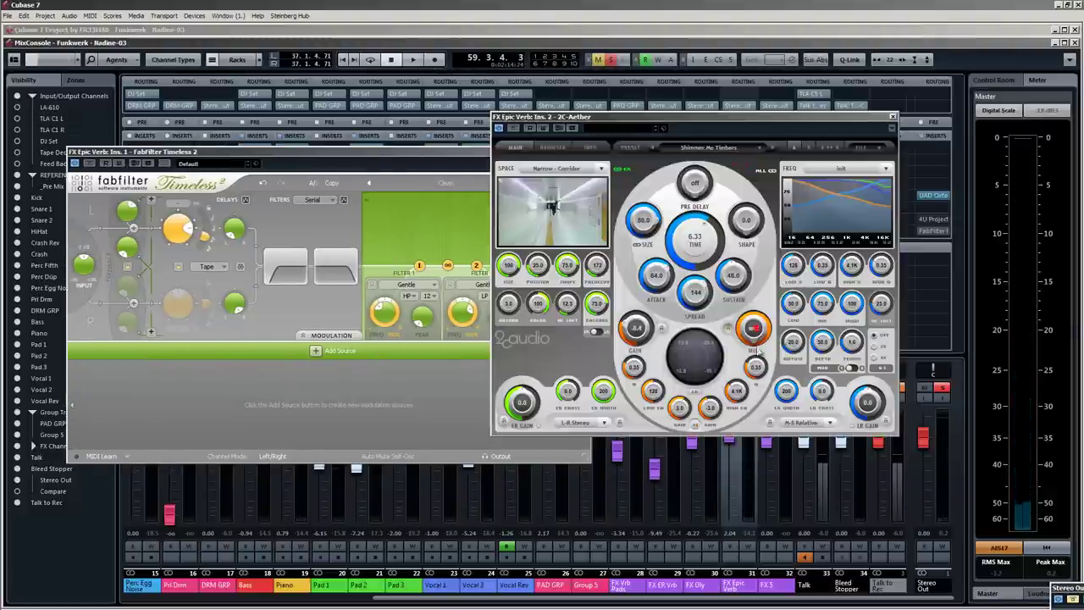
left_click_drag(749, 337, 753, 366)
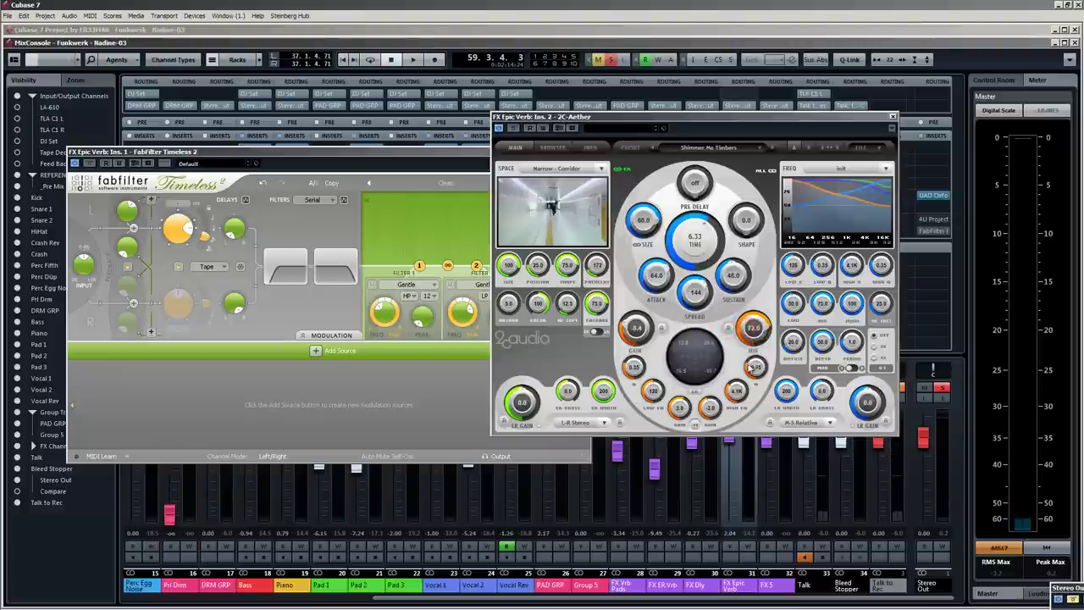
key("space")
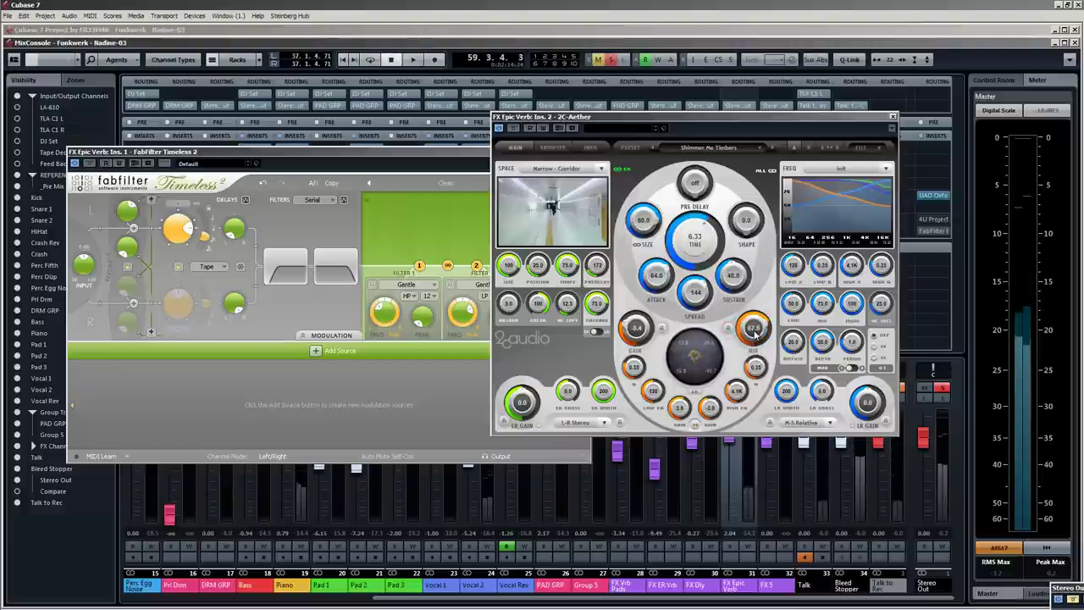
scroll(754, 333, "down", 5)
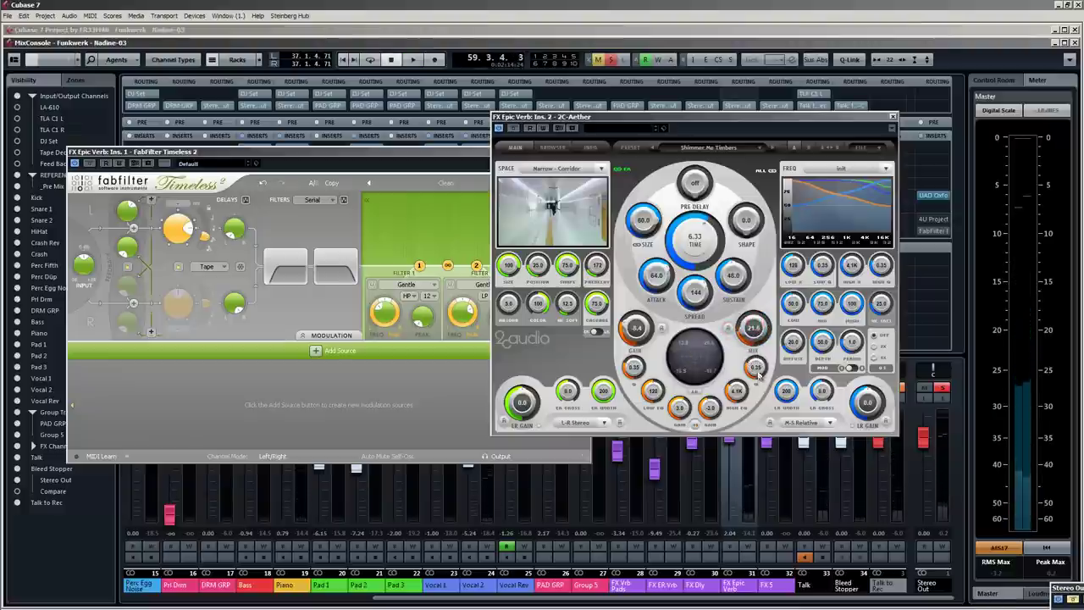
key("space")
key("space")
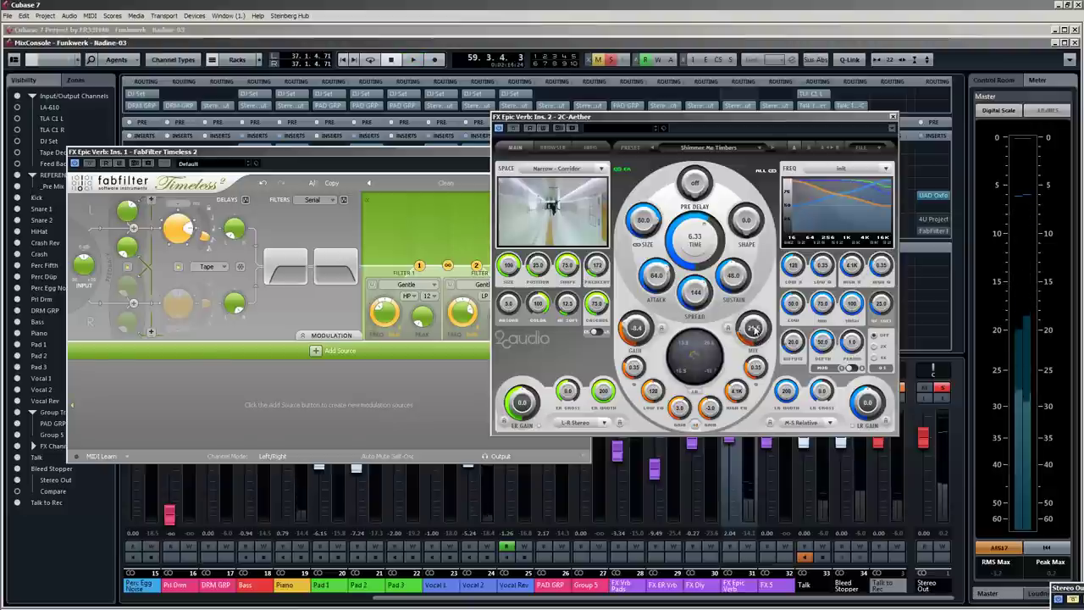
scroll(754, 326, "up", 2)
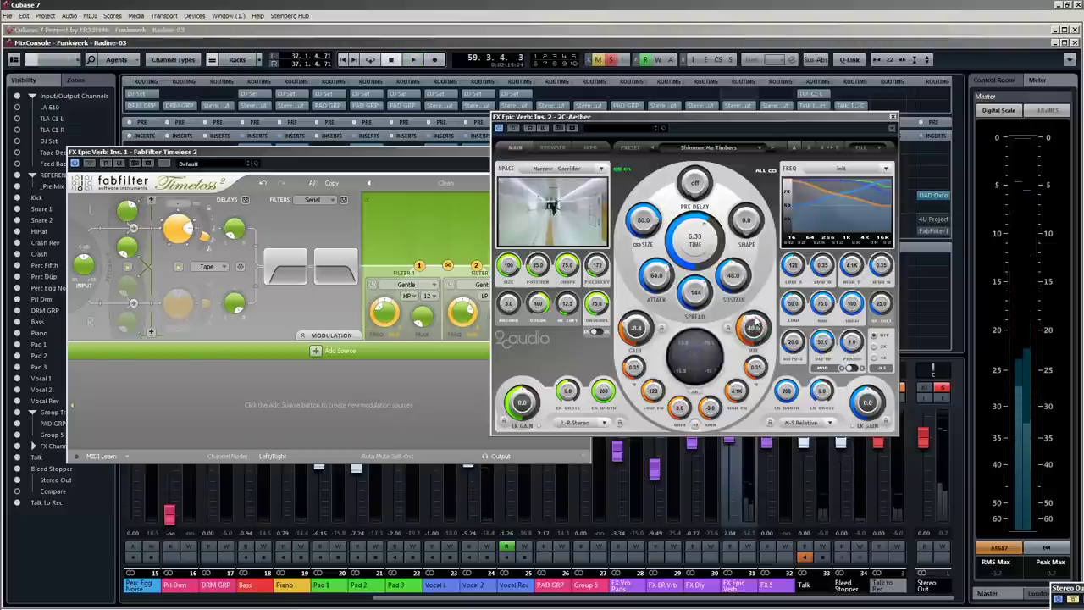
key("space")
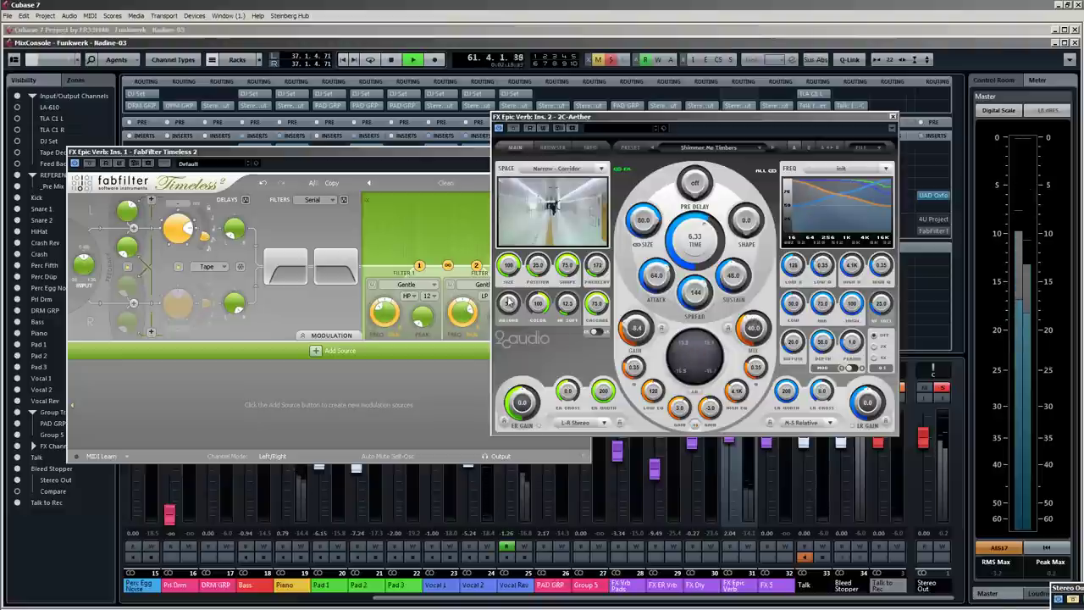
Bring the Timeless 2 window forward and replay the passage to check its dry and wet mix levels.
left_click(442, 152)
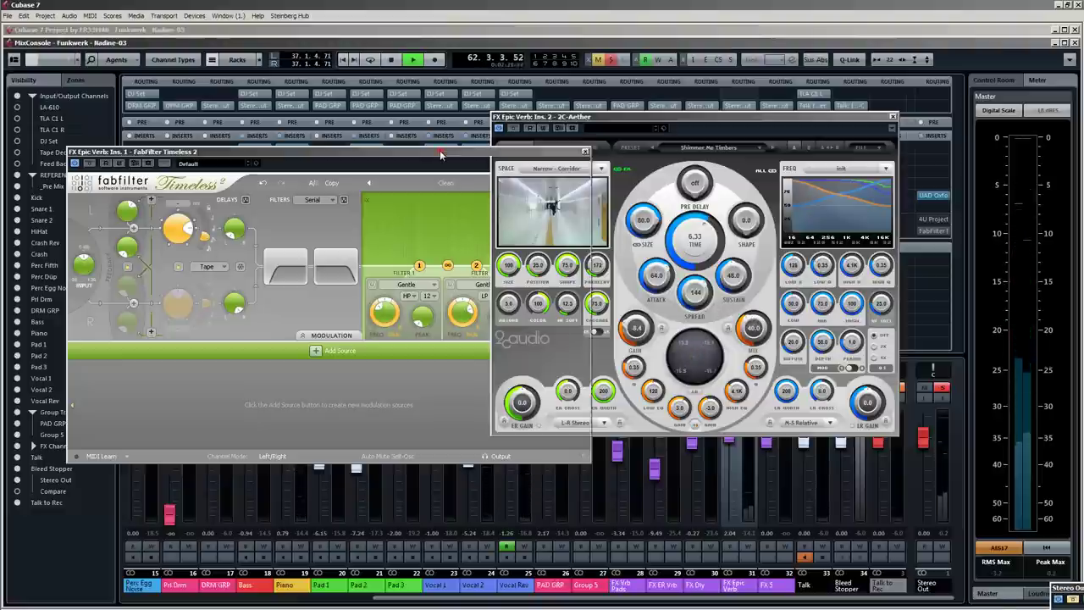
key("space")
key("space")
key("space")
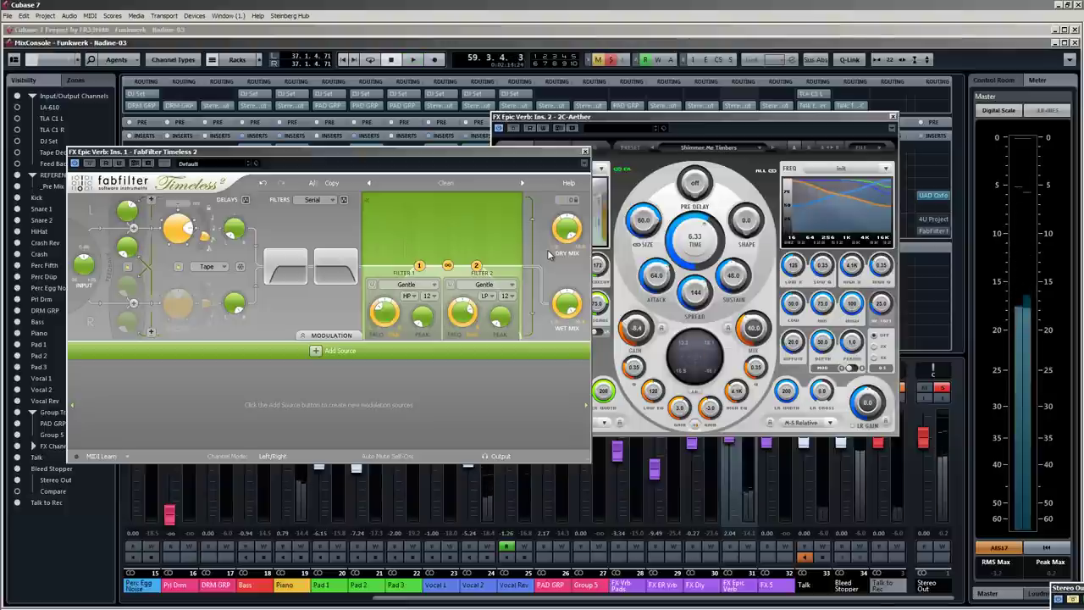
mouse_move(566, 225)
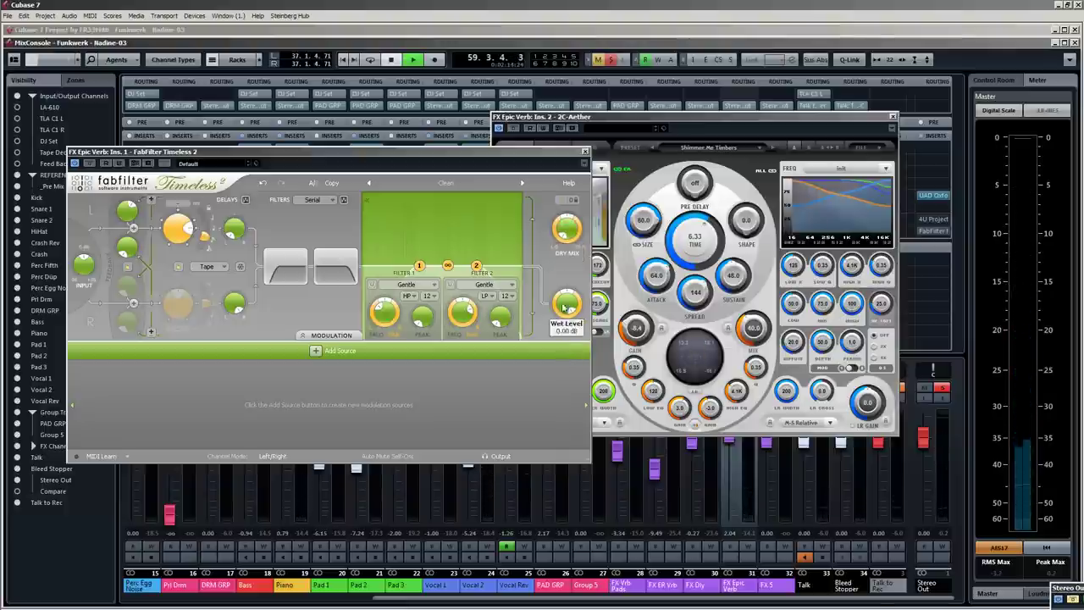
key("space")
key("space")
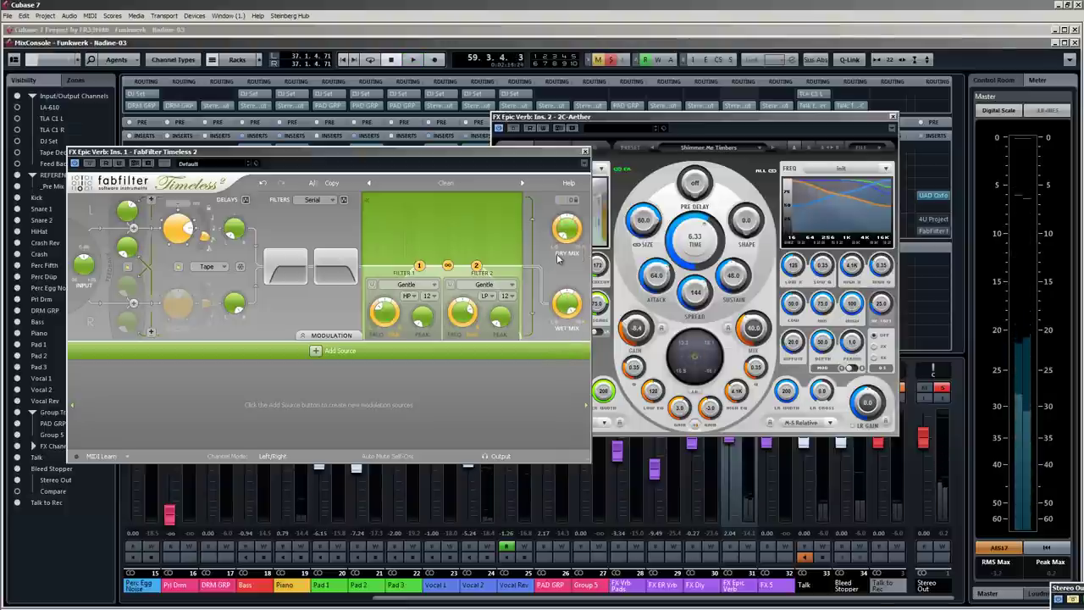
Lower the 2C-Aether mix further during playback and close the reverb's window.
left_click_drag(754, 319, 758, 328)
key("space")
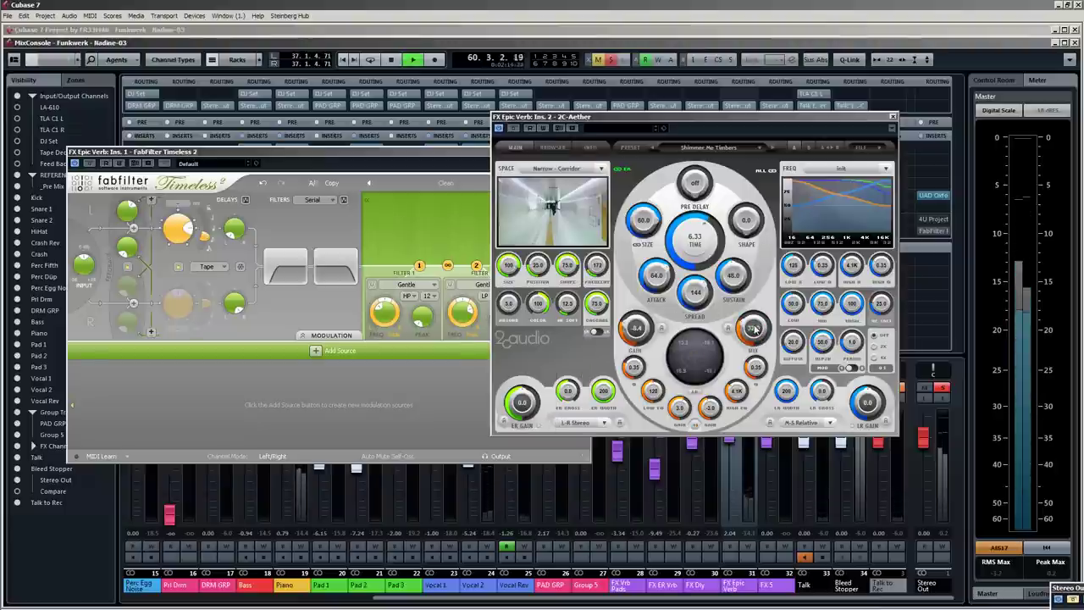
left_click(891, 117)
key("space")
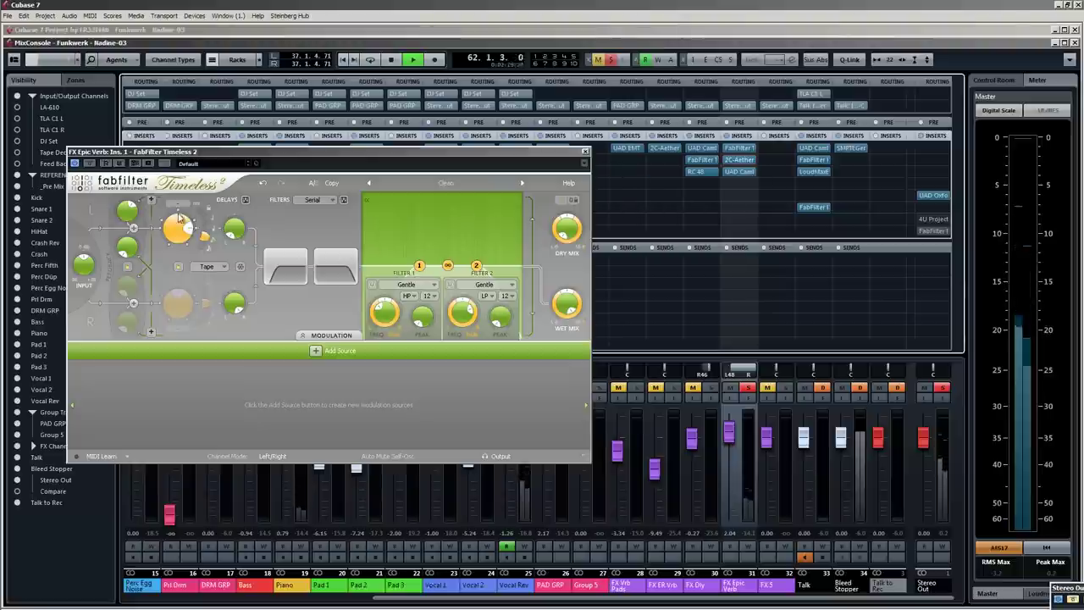
mouse_move(125, 217)
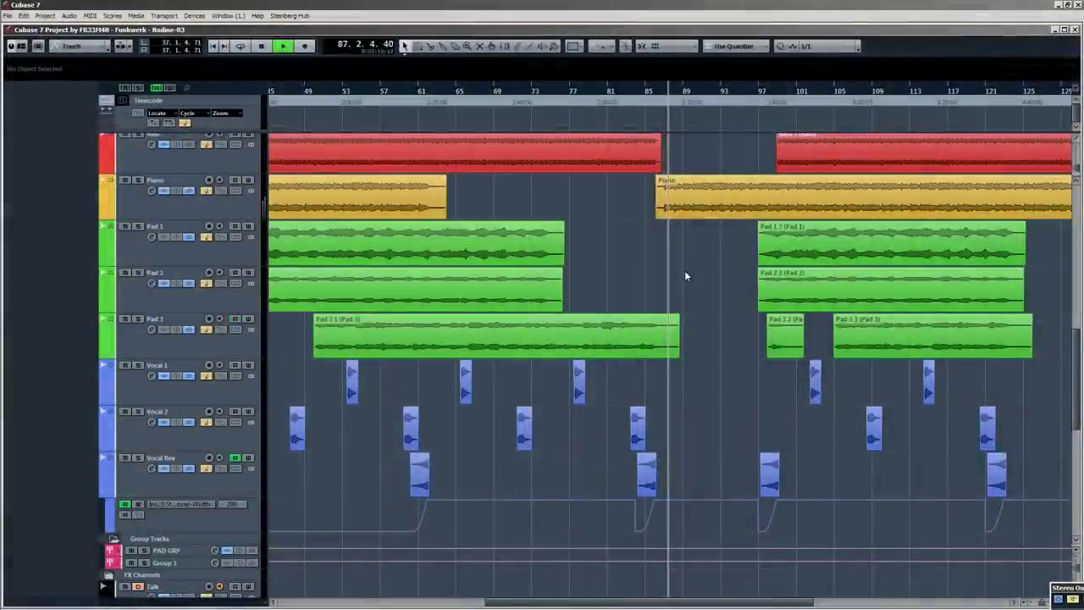
Select the Piano track and insert Noveltech Character in its third insert slot.
left_click(246, 206)
key("F3")
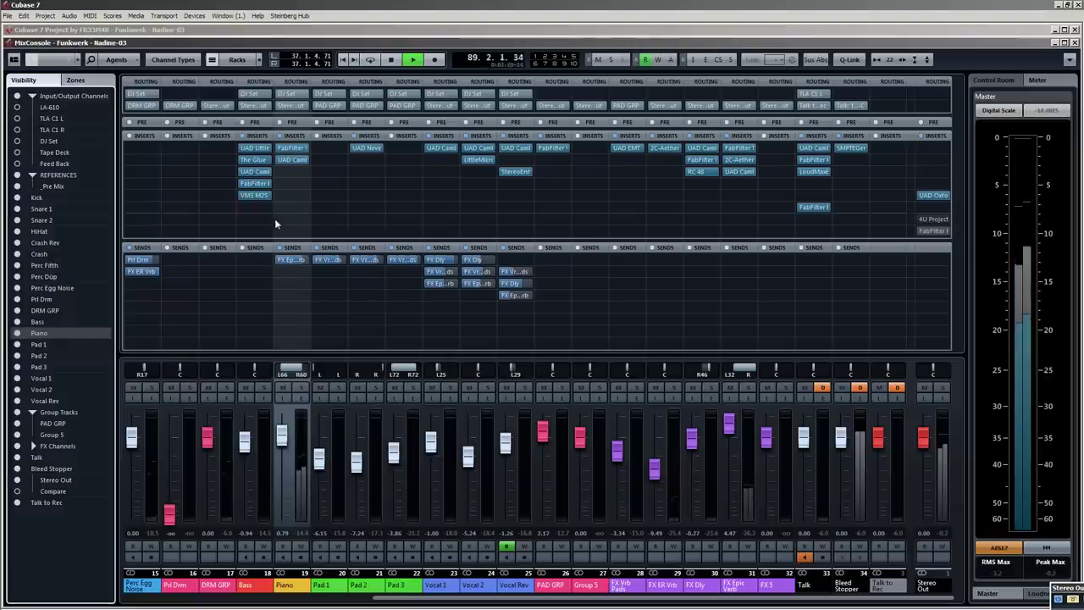
key("space")
left_click(307, 172)
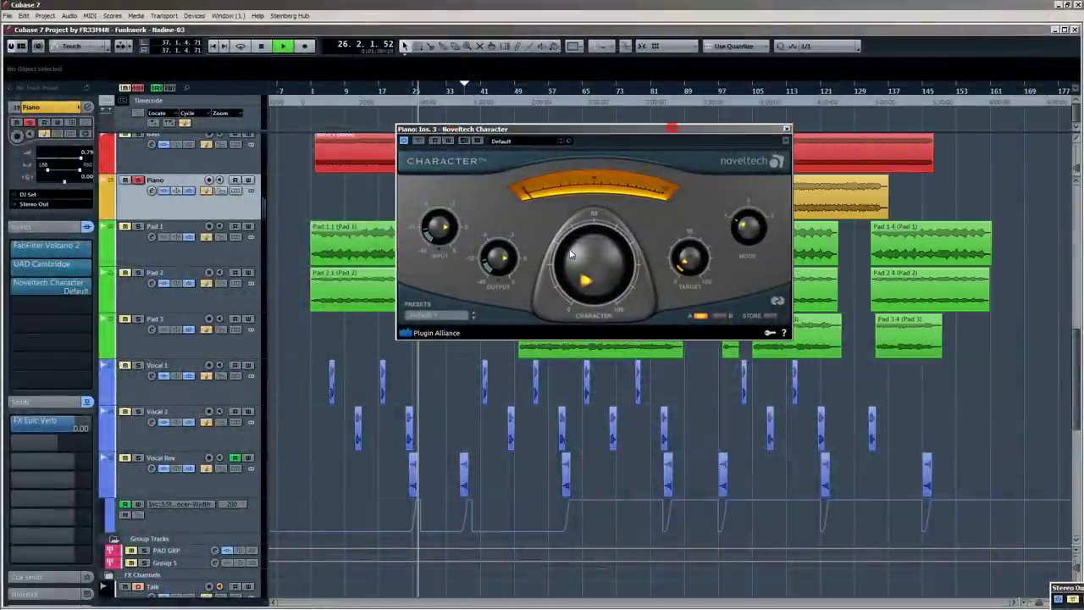
Adjust Noveltech Character's target and reduce its character amount on the Piano, comparing the sound with the effect bypassed.
left_click_drag(571, 254, 688, 204)
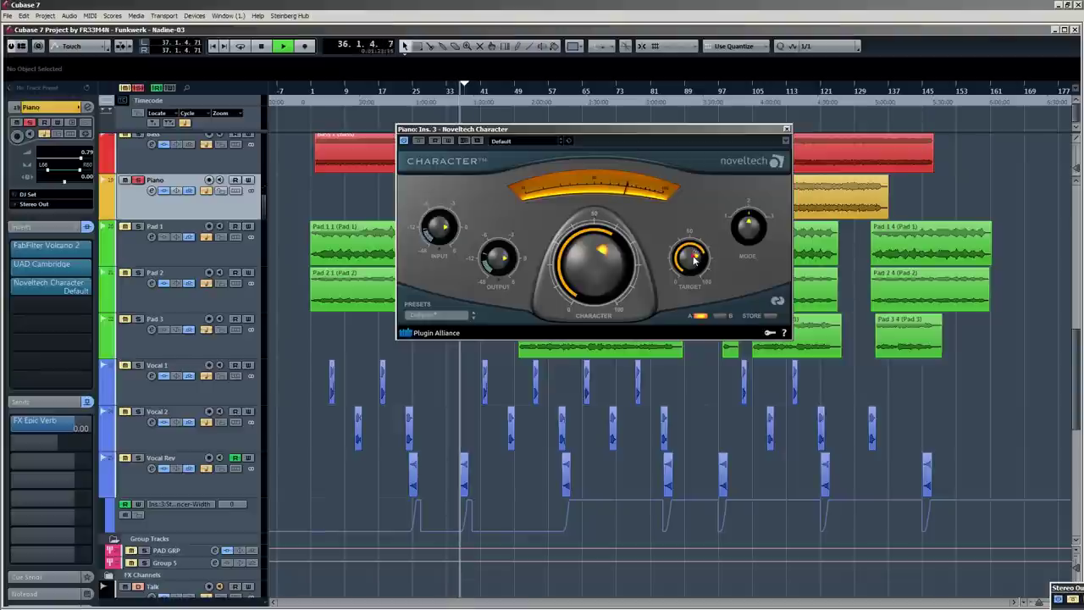
left_click_drag(596, 292, 593, 335)
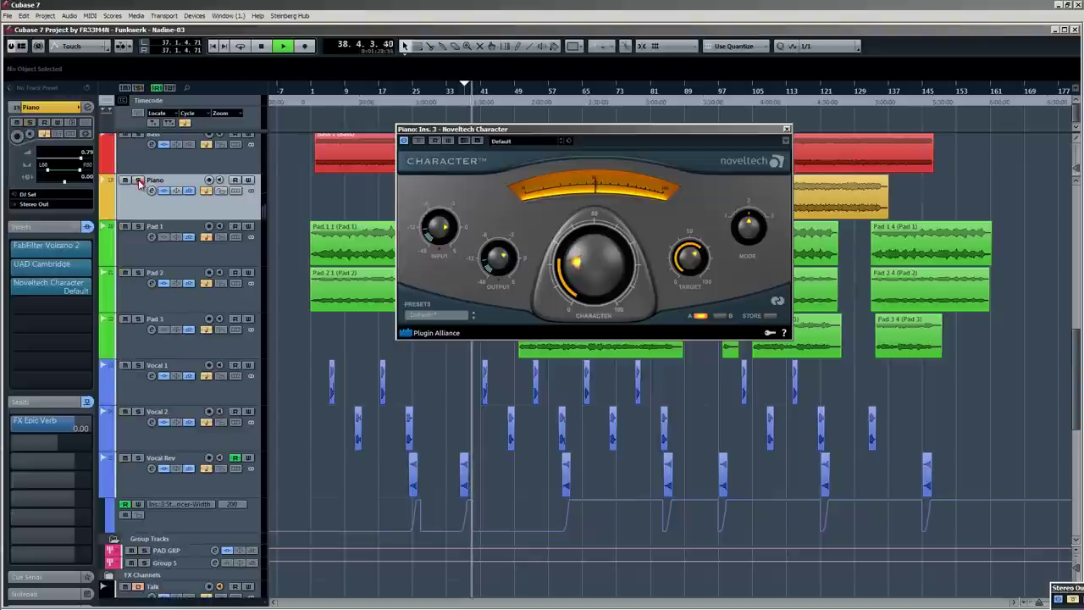
left_click(418, 141)
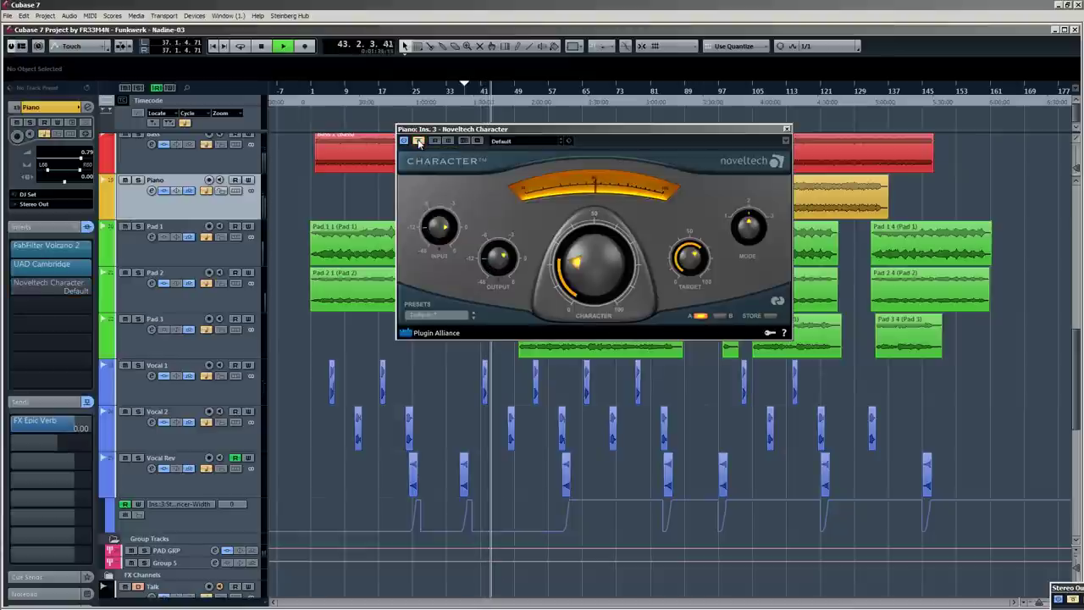
left_click(418, 142)
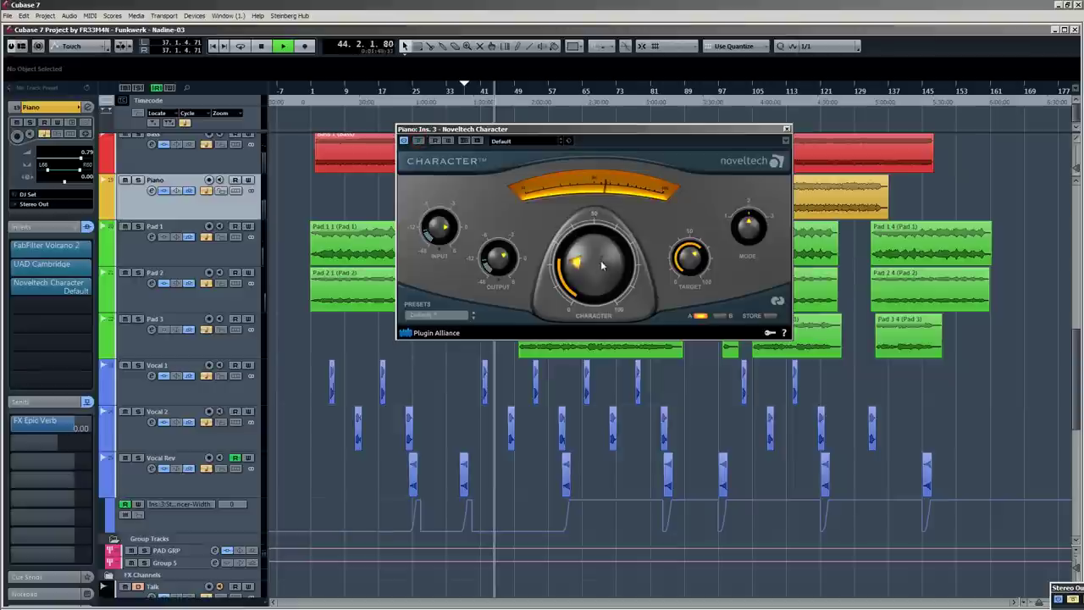
left_click_drag(591, 263, 589, 269)
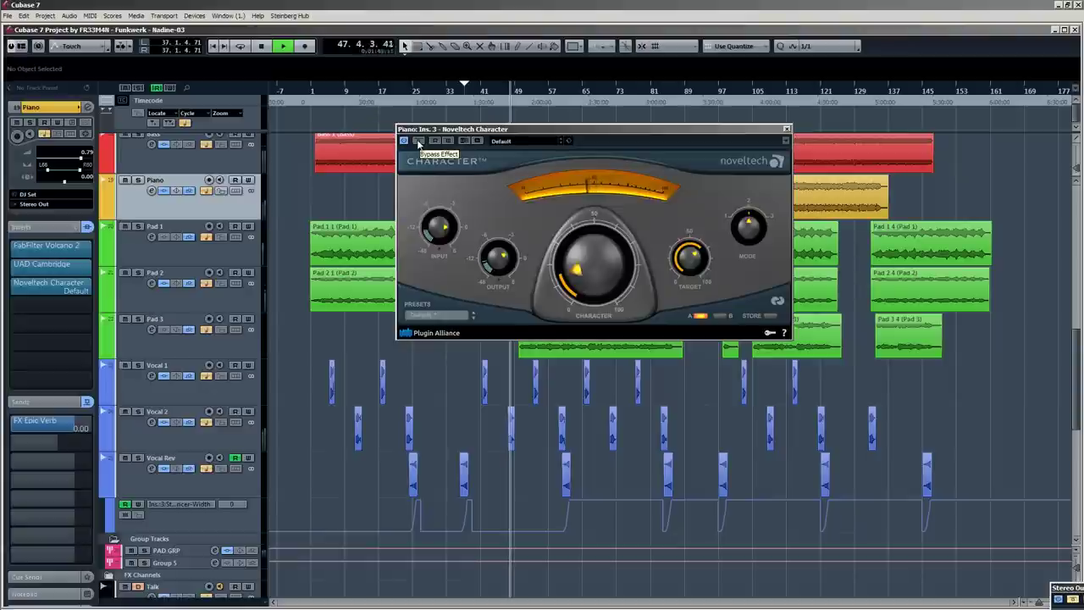
left_click(418, 141)
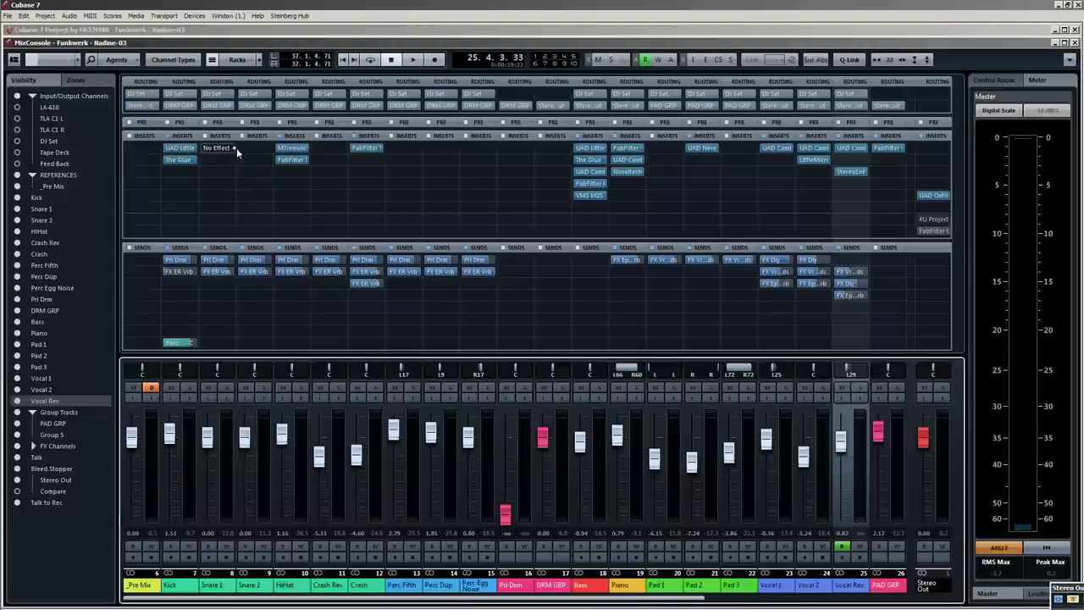
Insert UAD Cambridge in the Snare 1 channel's first insert slot and reposition its window.
left_click(222, 148)
type("cambr")
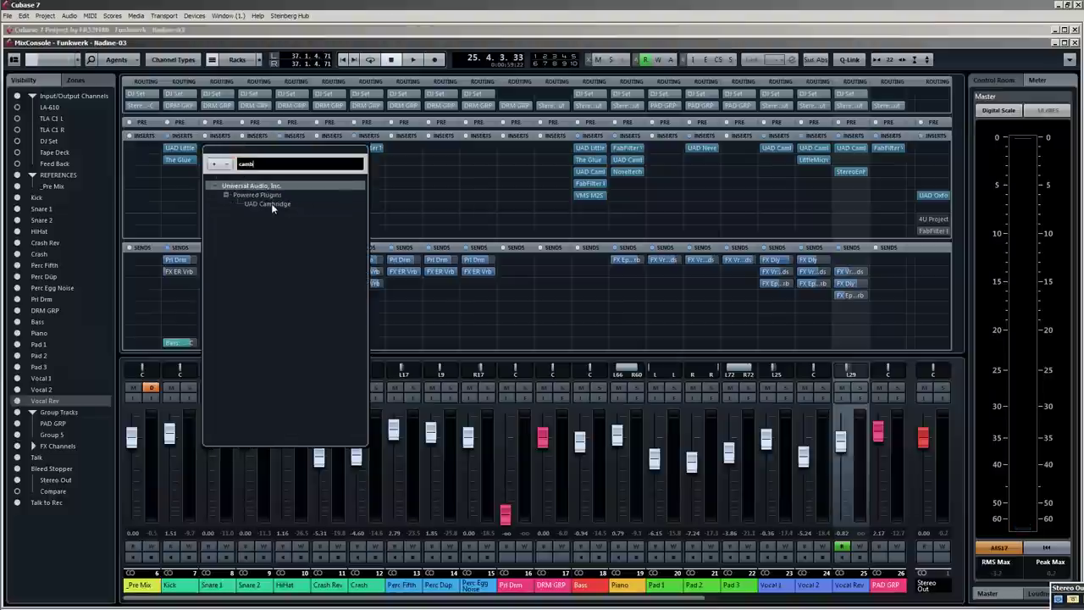
left_click(271, 205)
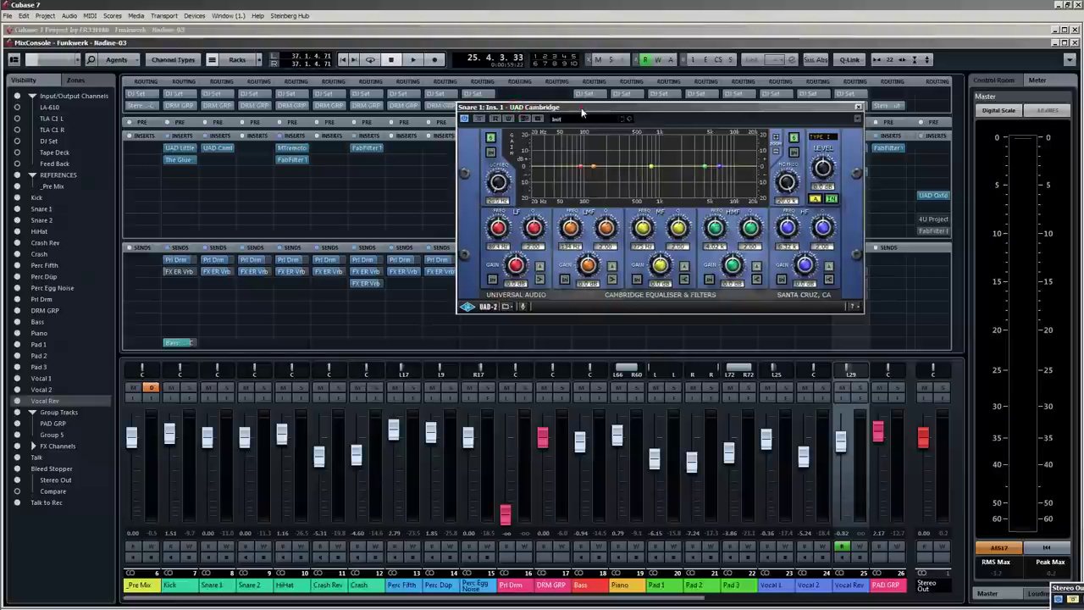
left_click_drag(582, 112, 555, 111)
Shape Snare 1 during playback with a low-mid boost and mid cut of about 3 dB each, and transfer the EQ to Snare 2.
key("space")
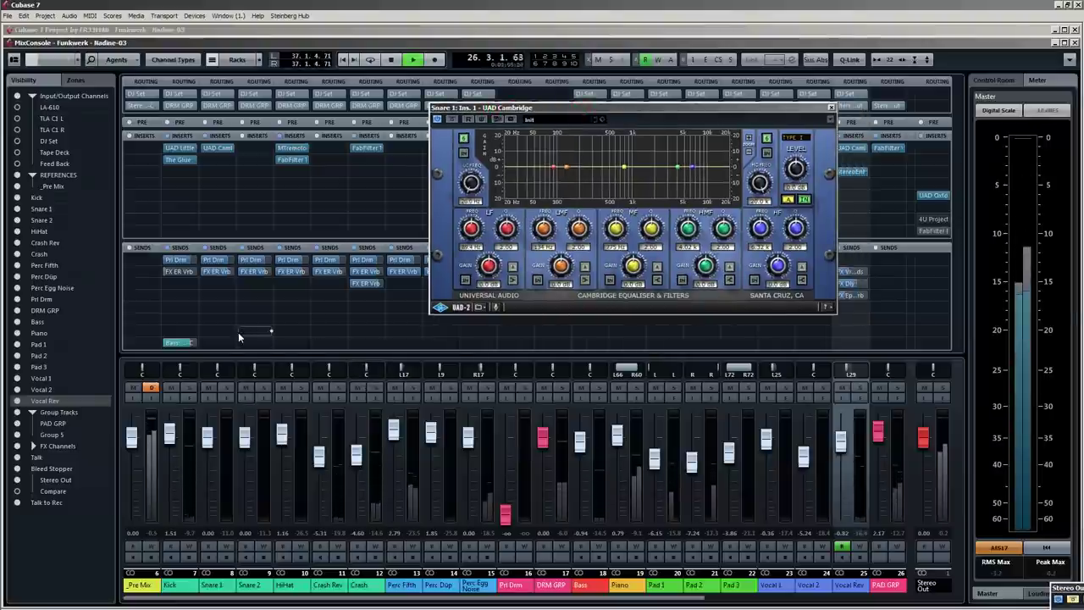
key("F3")
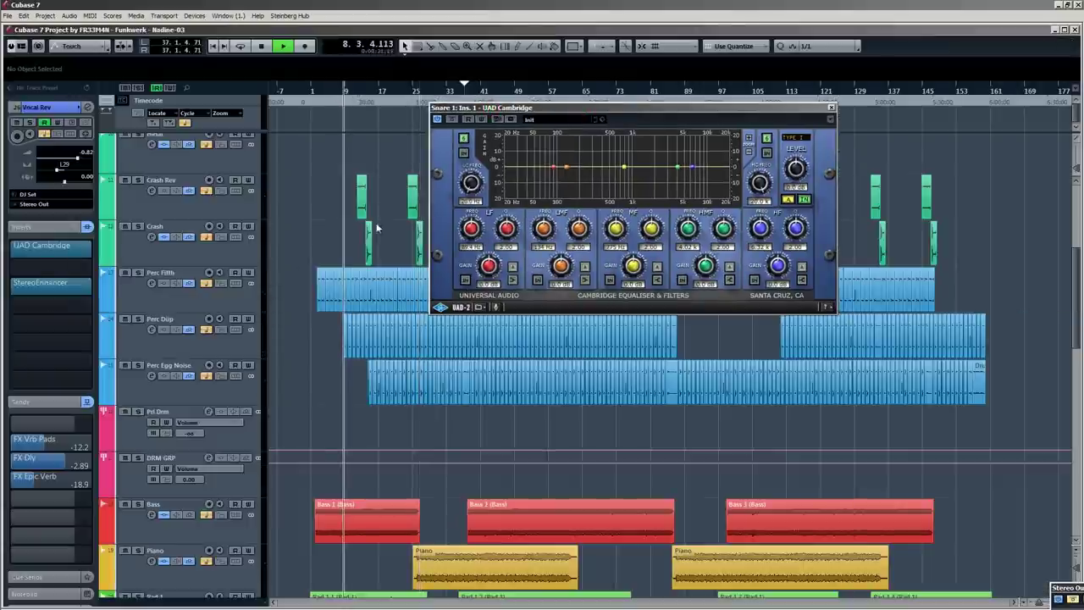
key("F3")
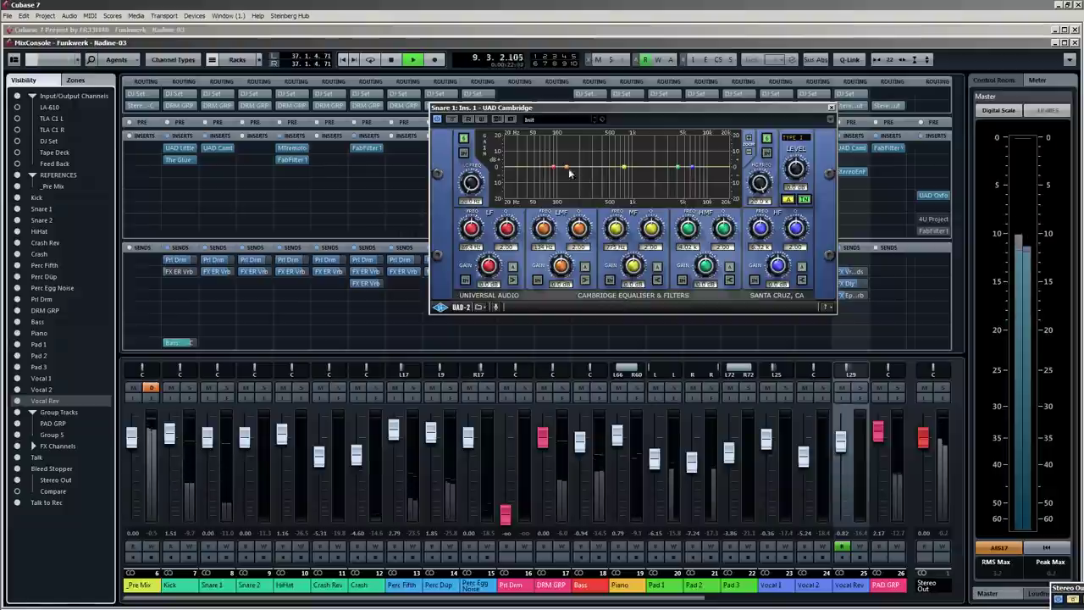
mouse_move(566, 173)
left_mouse_down()
mouse_move(566, 155)
mouse_move(581, 155)
mouse_move(576, 162)
left_mouse_up()
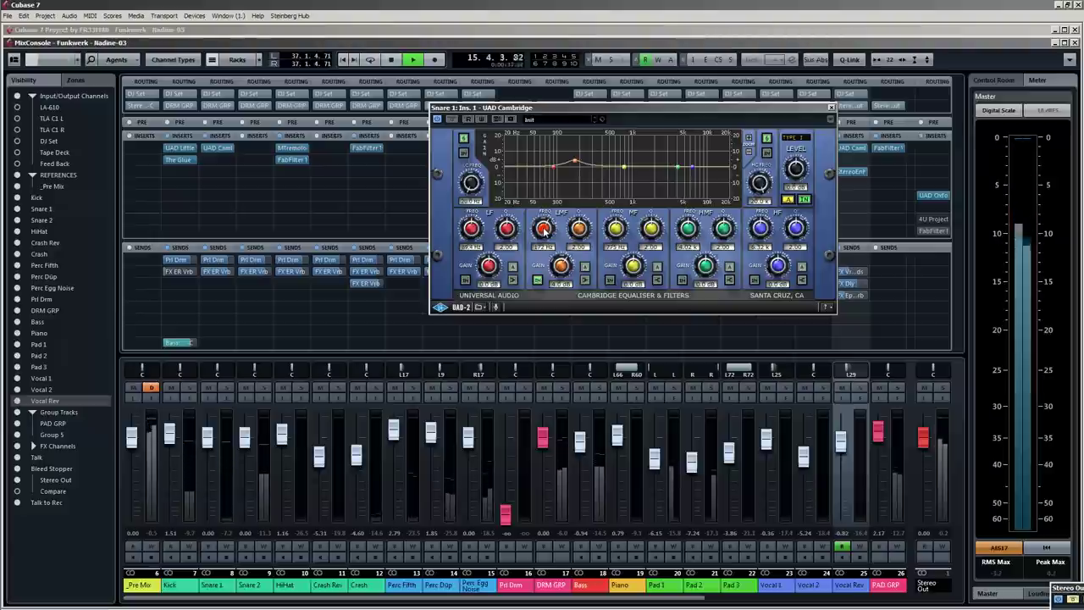
left_click(537, 280)
left_click(537, 281)
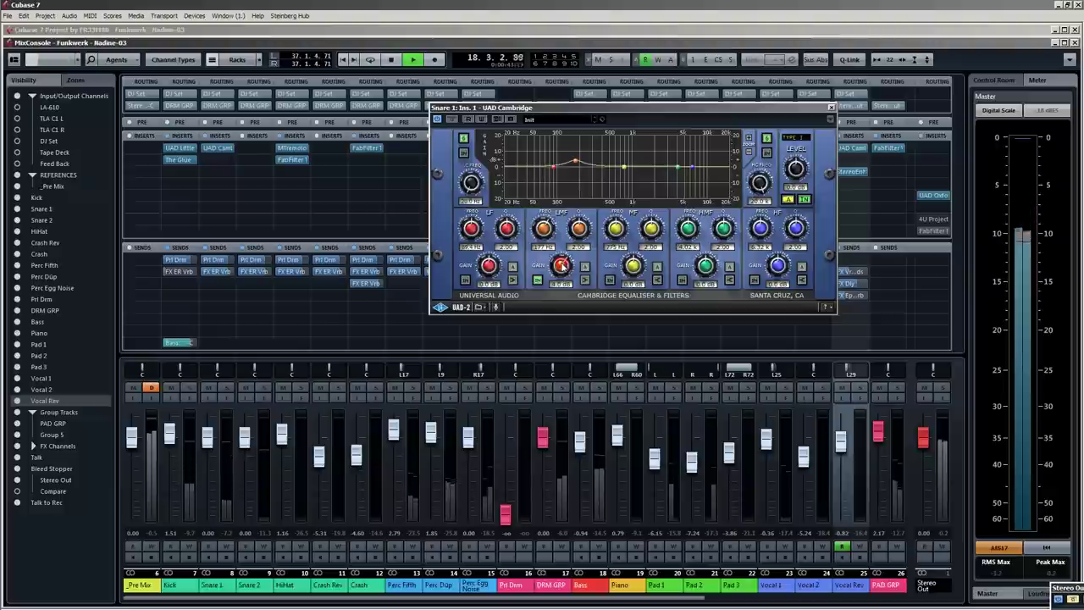
mouse_move(623, 168)
left_mouse_down()
mouse_move(603, 175)
mouse_move(617, 174)
left_mouse_up()
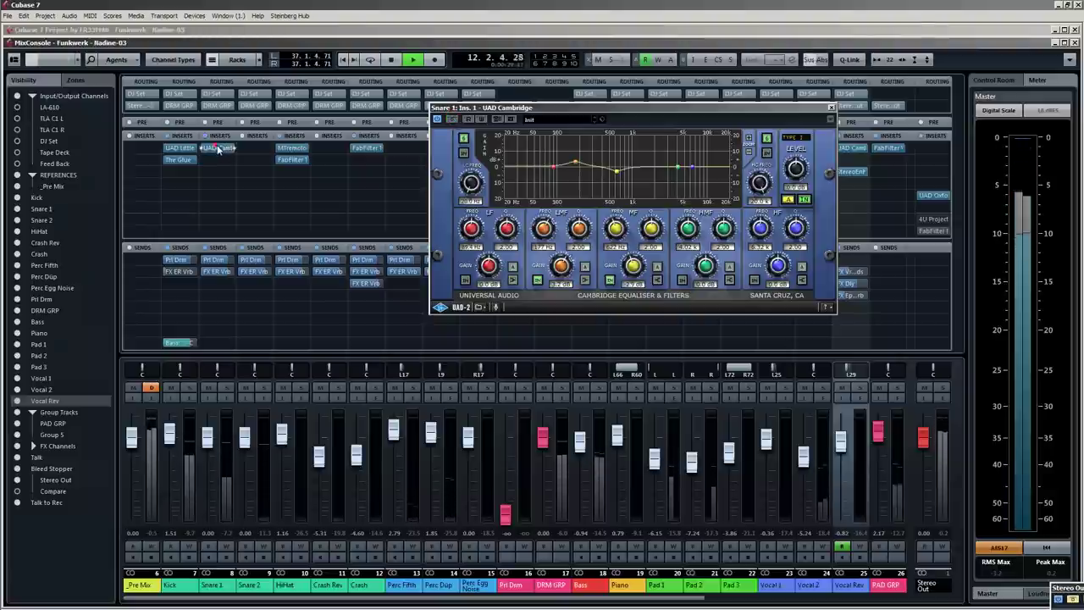
left_click_drag(217, 148, 247, 147)
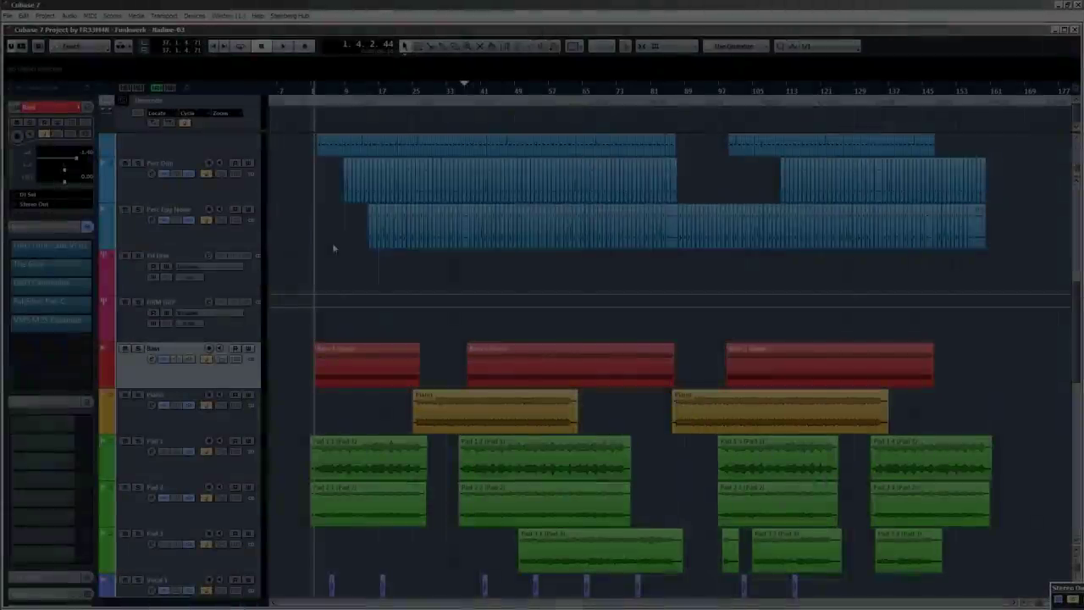
Insert FabFilter Saturn in the Bass track's sixth insert slot and reposition its window.
left_click(332, 243)
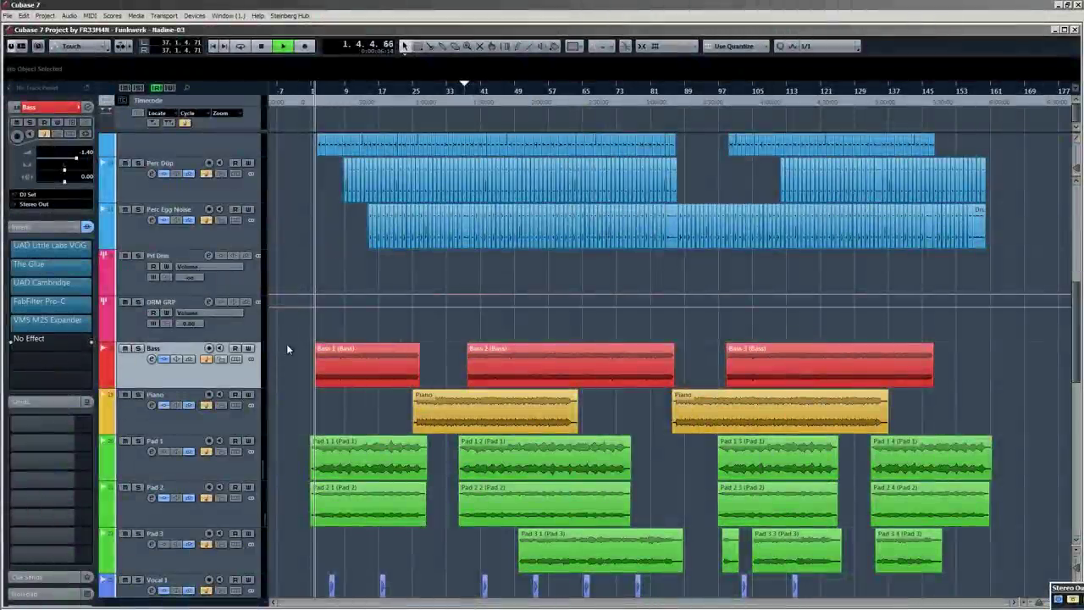
key("space")
left_click(84, 343)
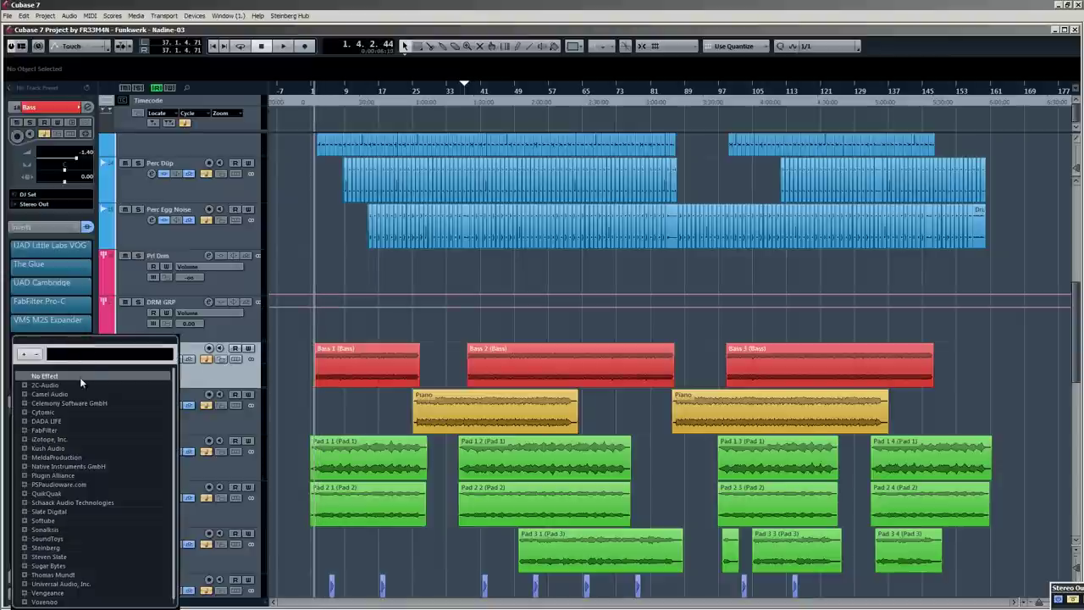
type("satu")
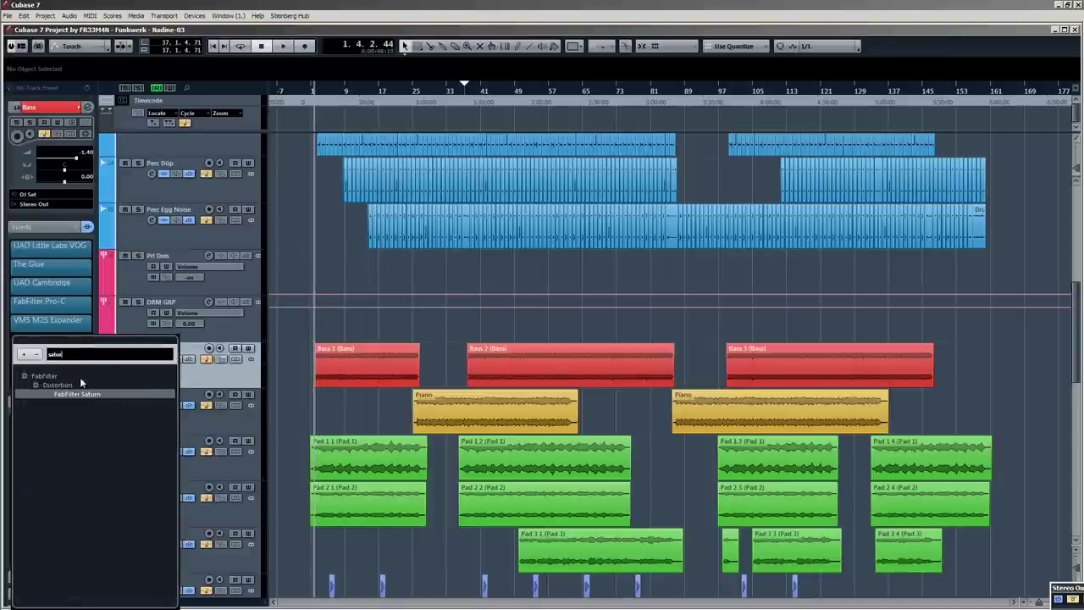
left_click(78, 394)
left_click_drag(587, 170, 682, 136)
Raise Saturn's drive to about 67% and its treble close to +24 dB, soloing the Bass and resetting the trial presence boost.
mouse_move(765, 290)
left_click_drag(754, 299, 757, 192)
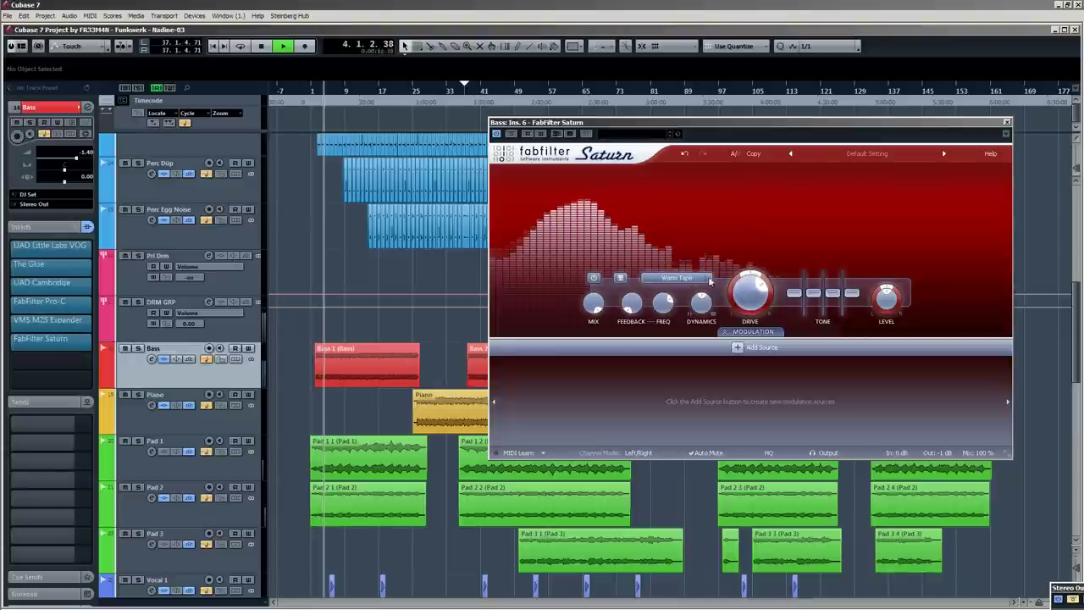
left_click_drag(833, 293, 830, 234)
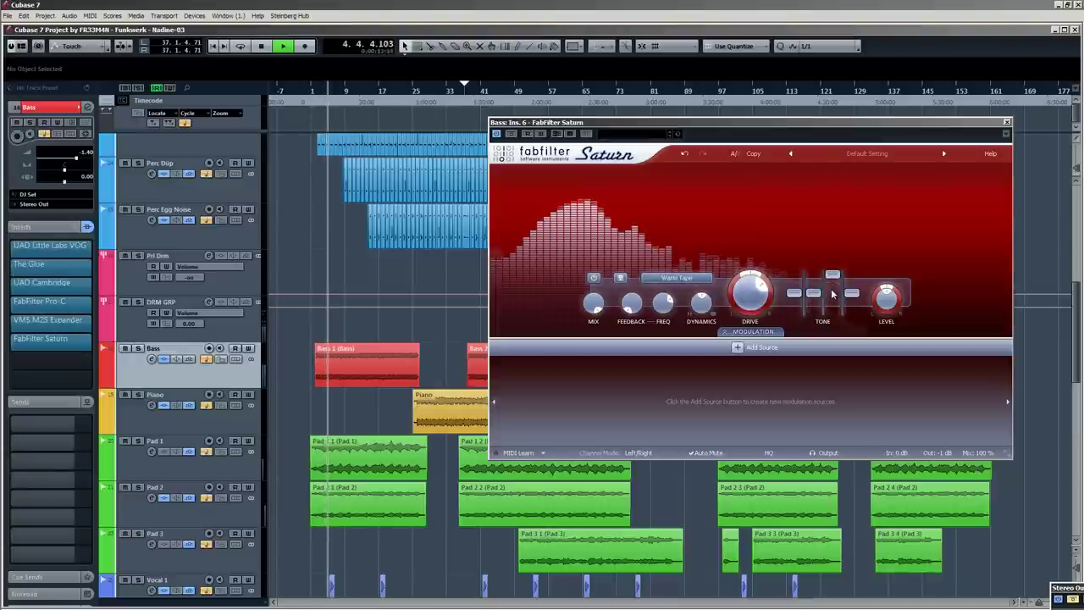
left_click(138, 348)
left_click_drag(833, 274, 837, 209)
left_click_drag(852, 293, 853, 208)
left_click(854, 275, "ctrl")
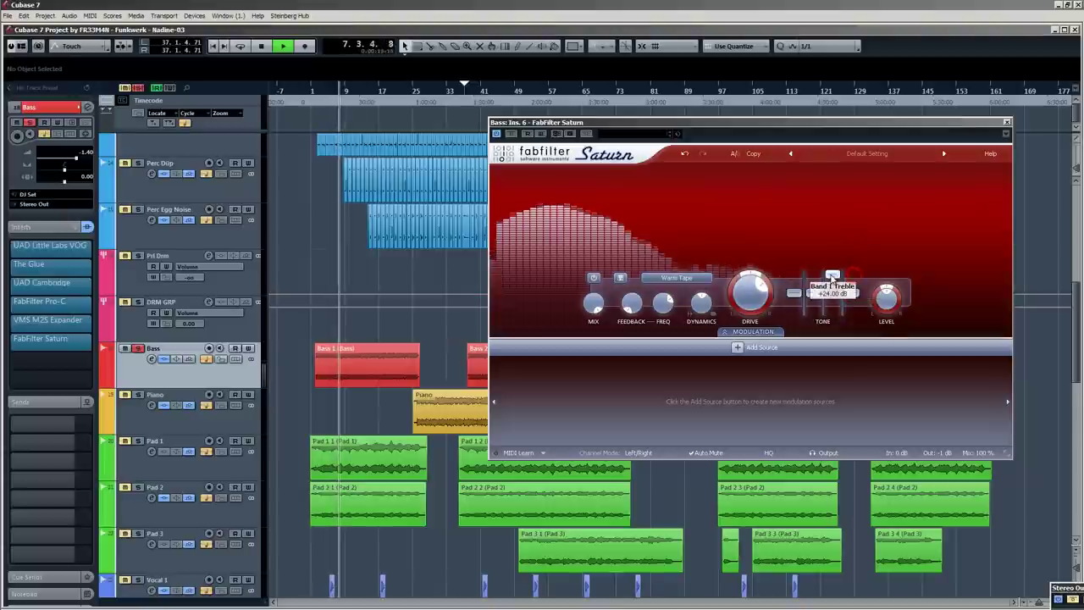
left_click_drag(834, 274, 833, 277)
Compare Saturn's Clean Tape and Warm Tape styles and the bypassed sound on the soloed Bass, and set the style to Clean Tape.
left_click(705, 279)
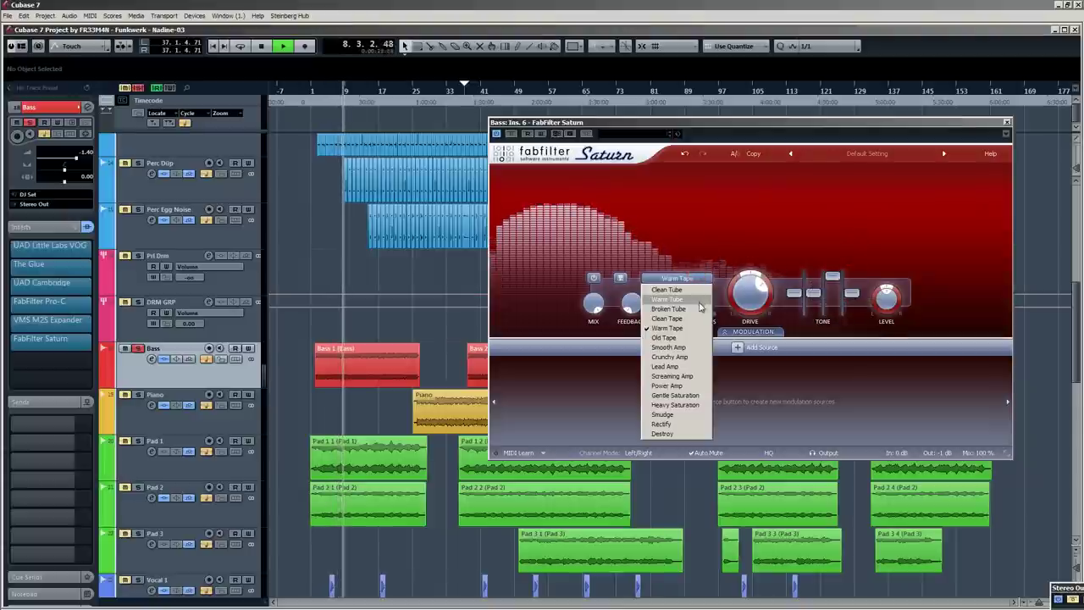
left_click(690, 322)
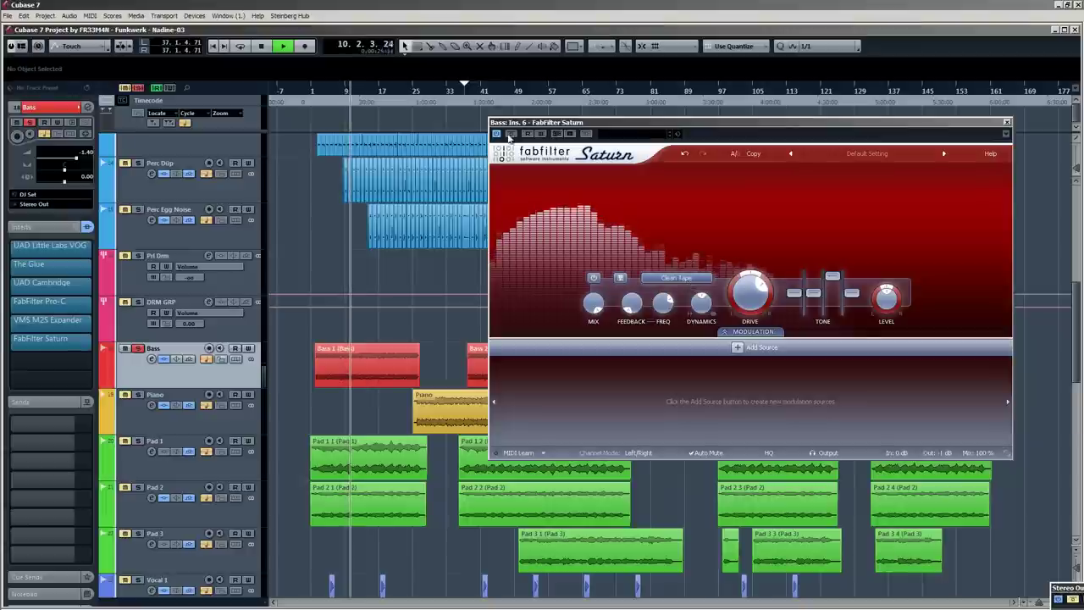
left_click(510, 136)
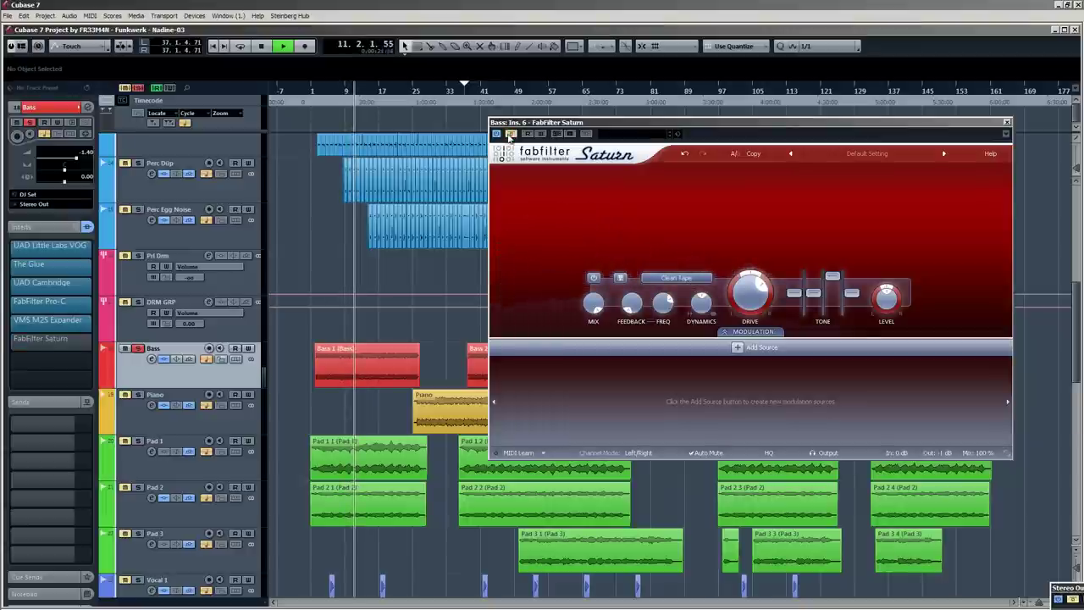
left_click(510, 135)
left_click(677, 278)
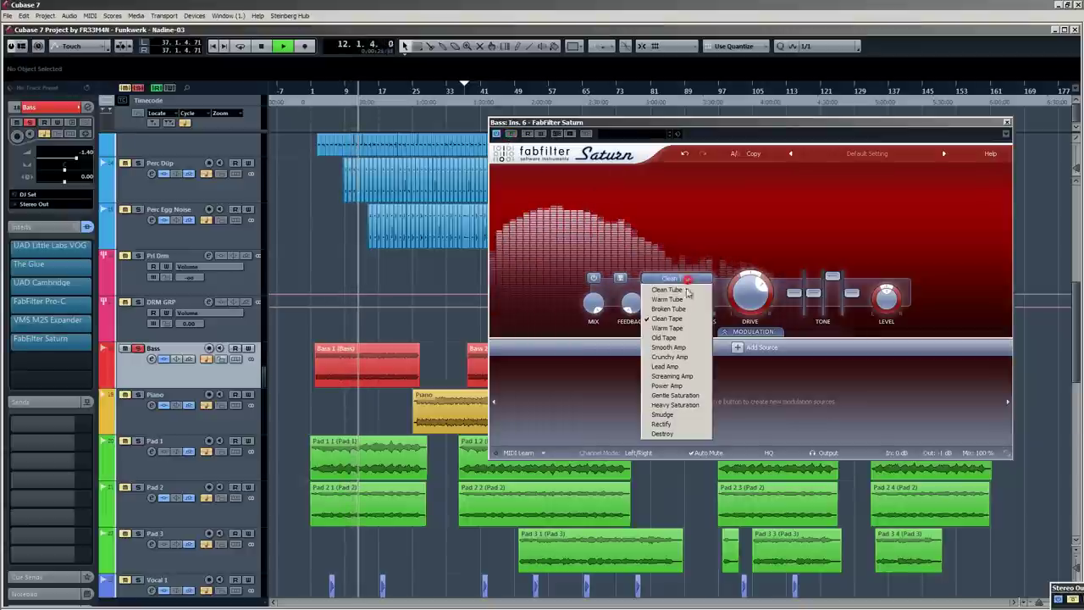
left_click(679, 328)
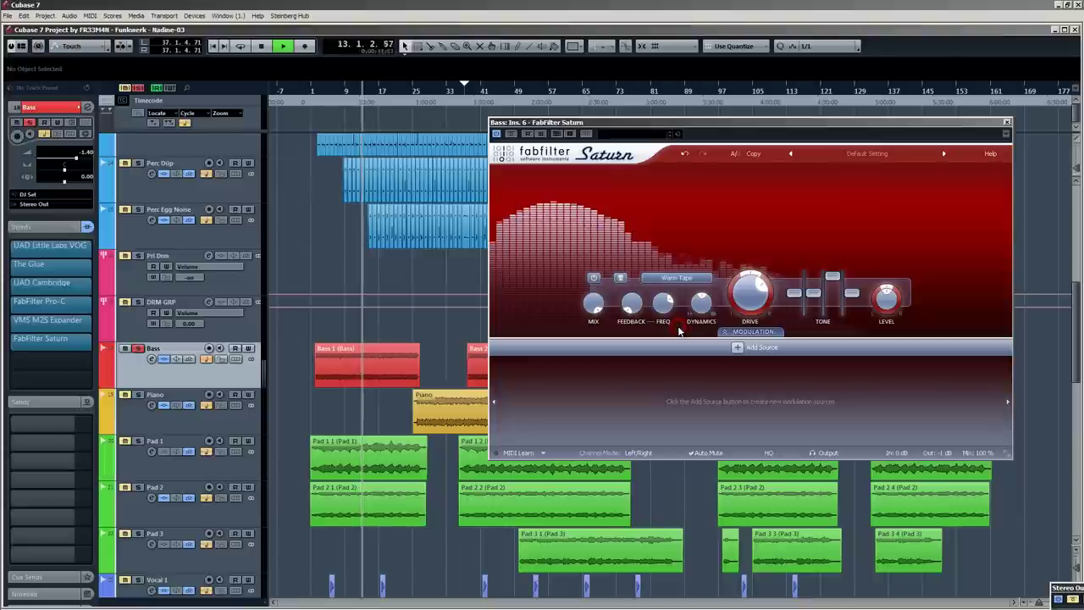
left_click(691, 280)
key("space")
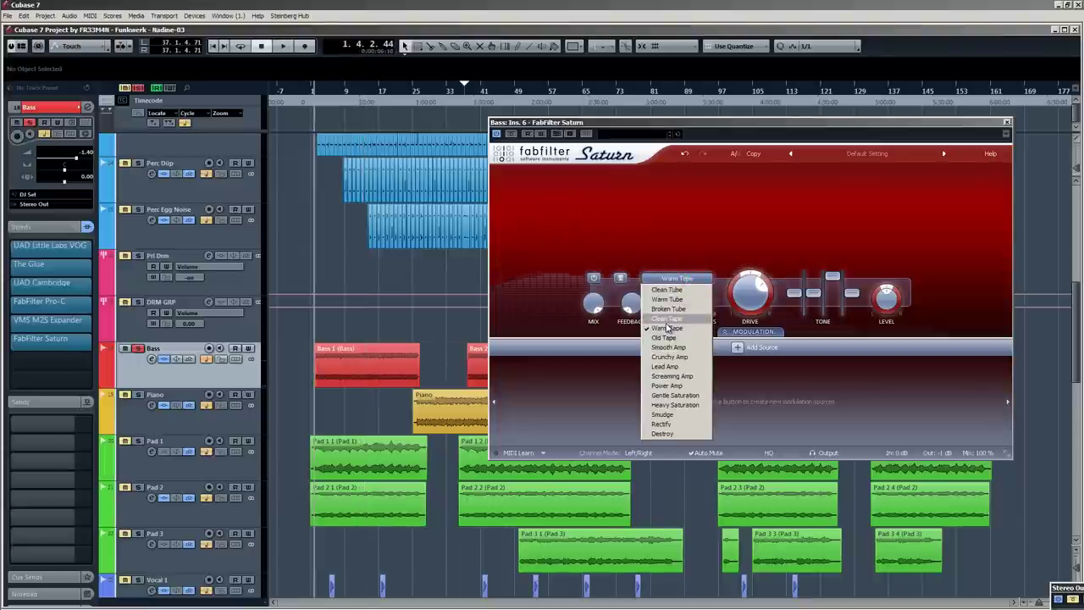
left_click(667, 319)
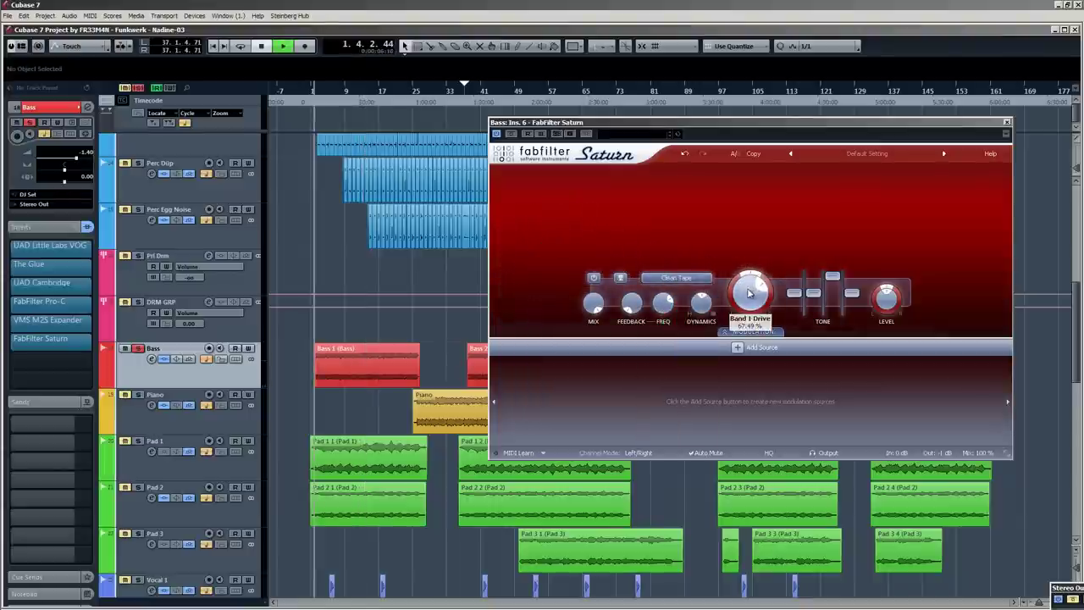
Lower Saturn's drive to about 39% and compare the effect with its bypass, both on the soloed Bass and in the full mix.
left_click_drag(750, 292, 751, 352)
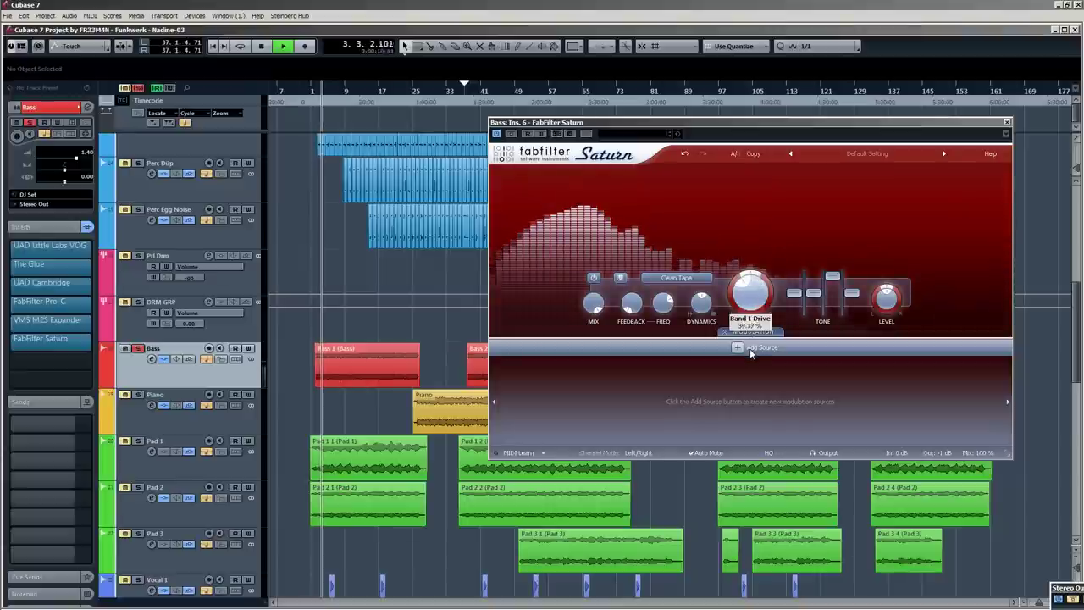
left_click(511, 134)
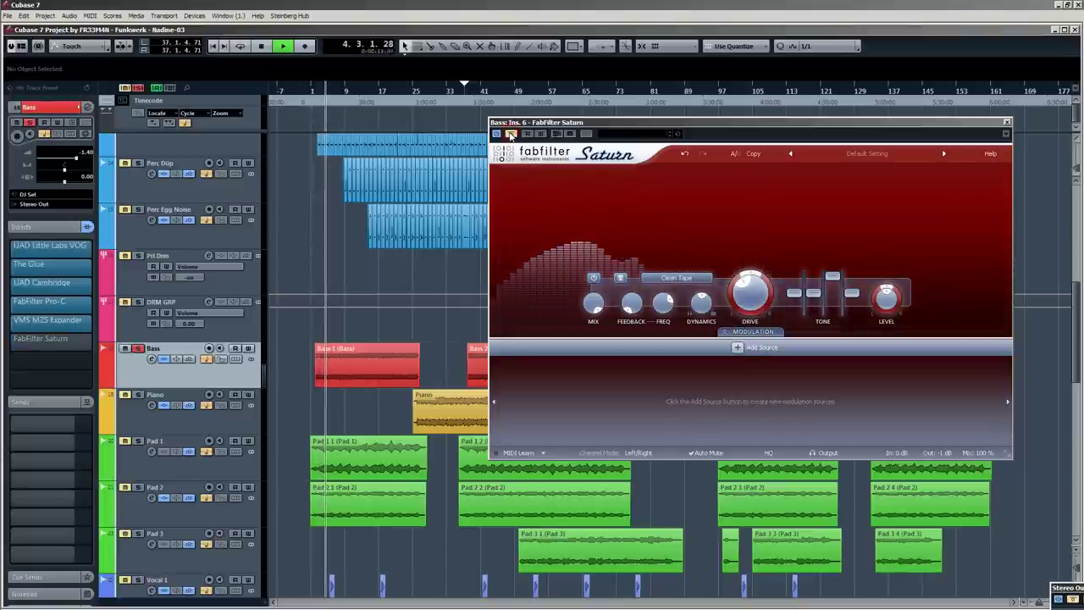
left_click(511, 134)
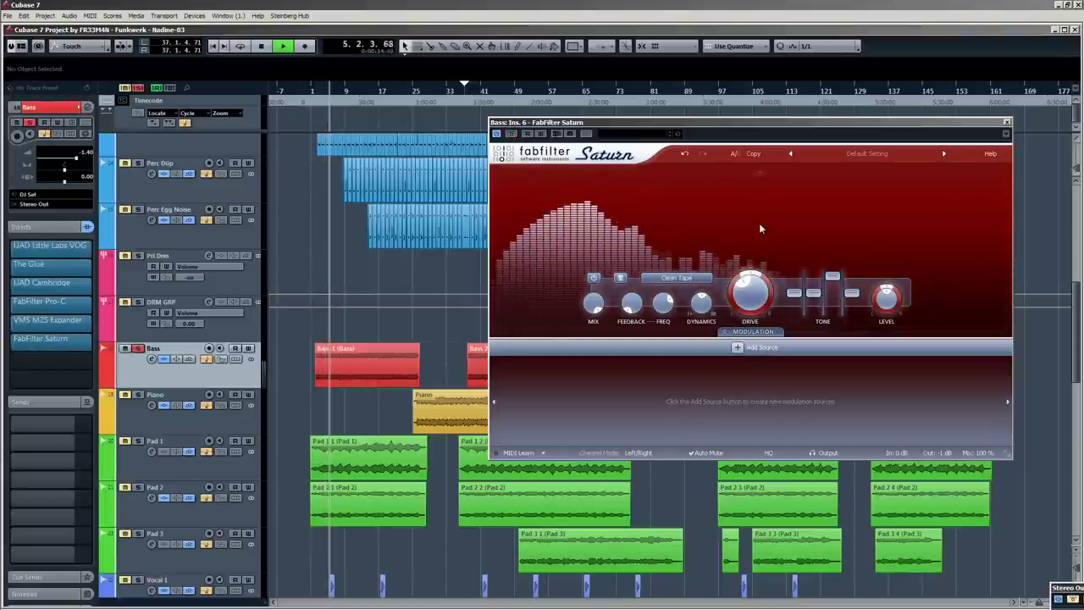
left_click(137, 348)
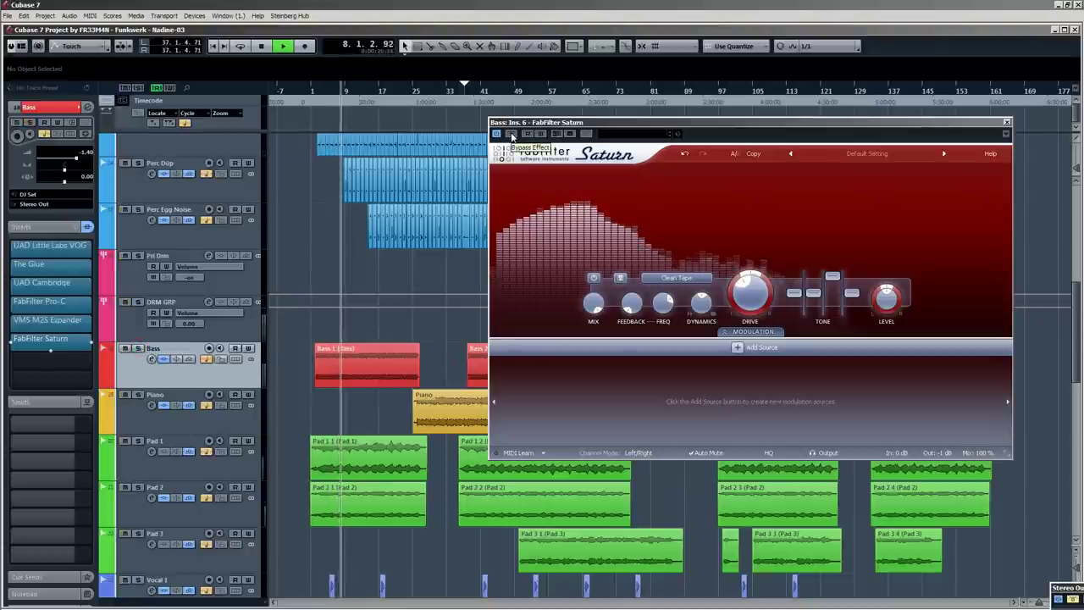
left_click(511, 135)
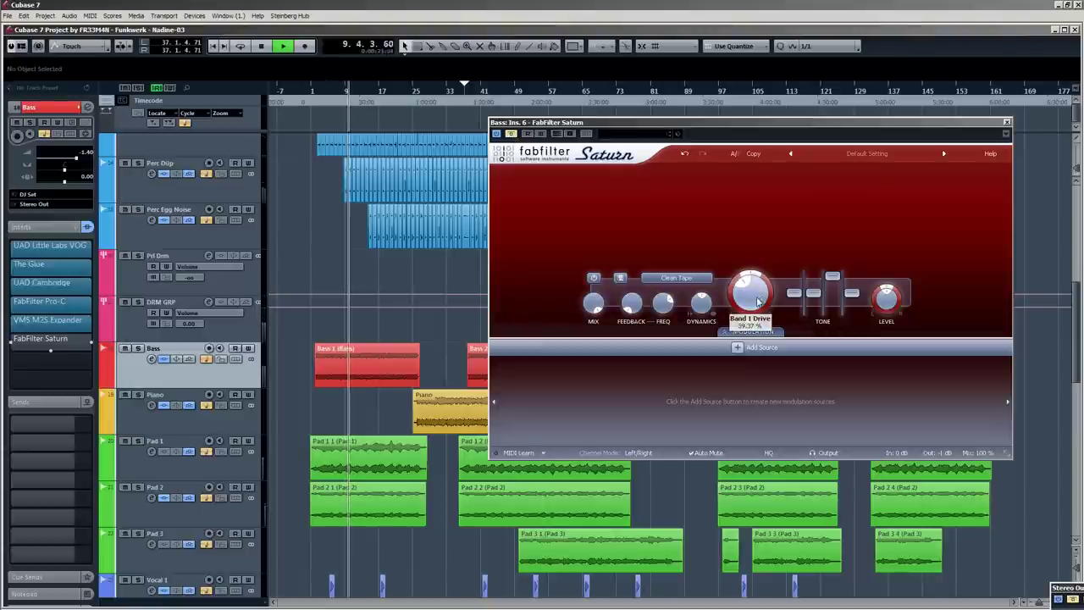
left_click(511, 135)
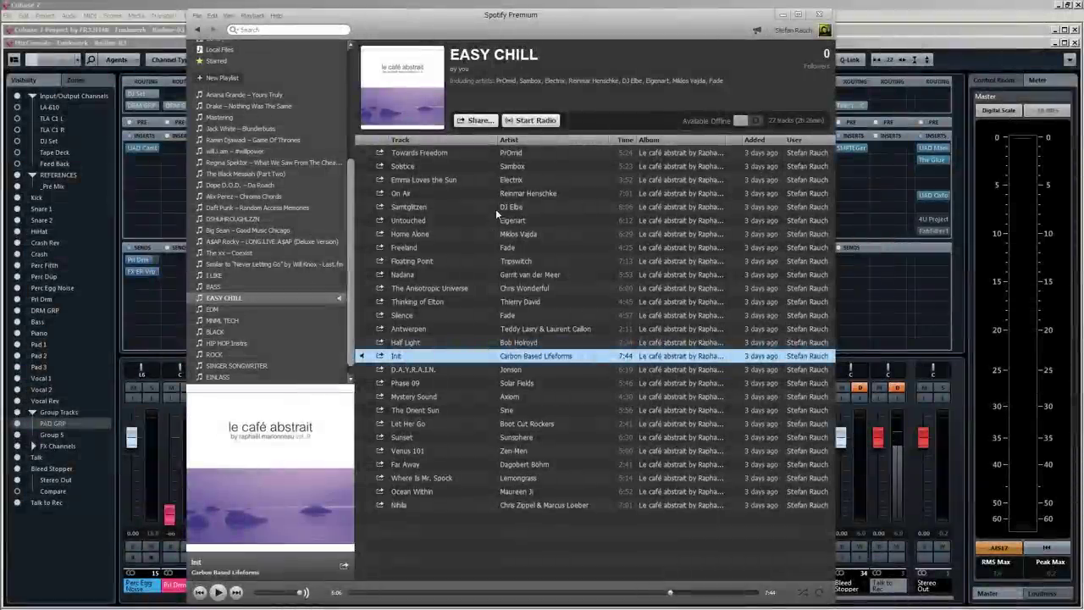
Return to the Cubase mixer and open the Stereo Out's UAD Manley Massive Passive MST and The Glue side by side.
left_click(870, 3)
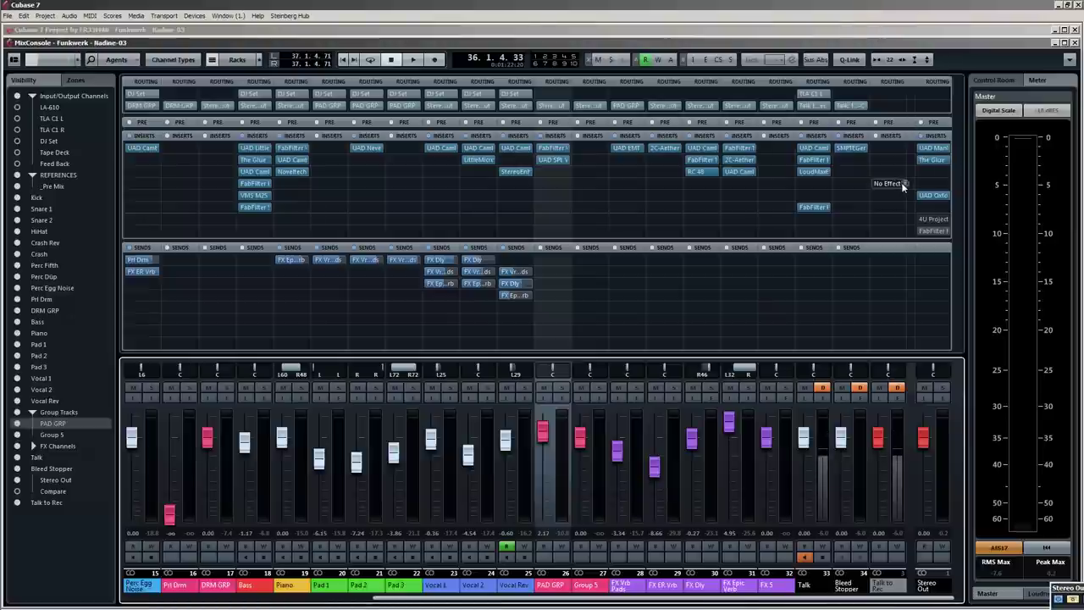
left_click(934, 148)
left_click_drag(722, 124, 325, 112)
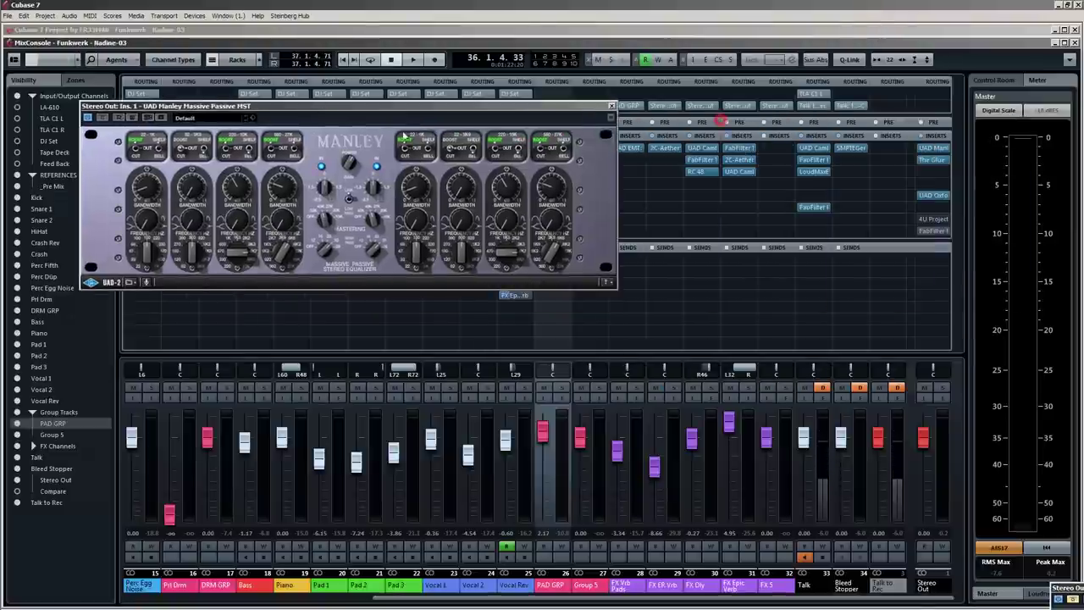
left_click_drag(675, 171, 714, 149)
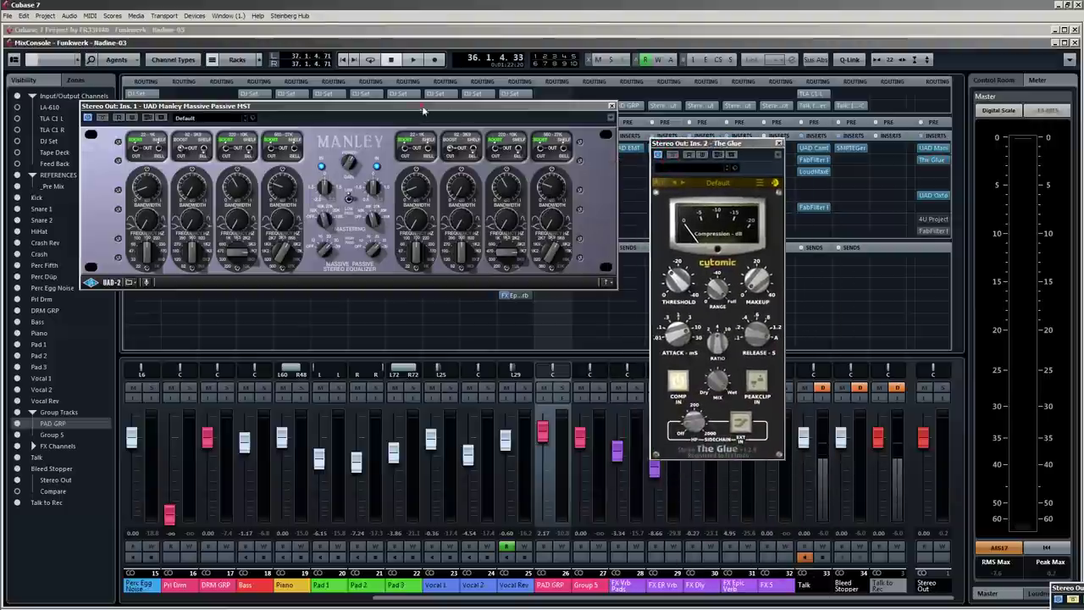
left_click_drag(420, 104, 507, 104)
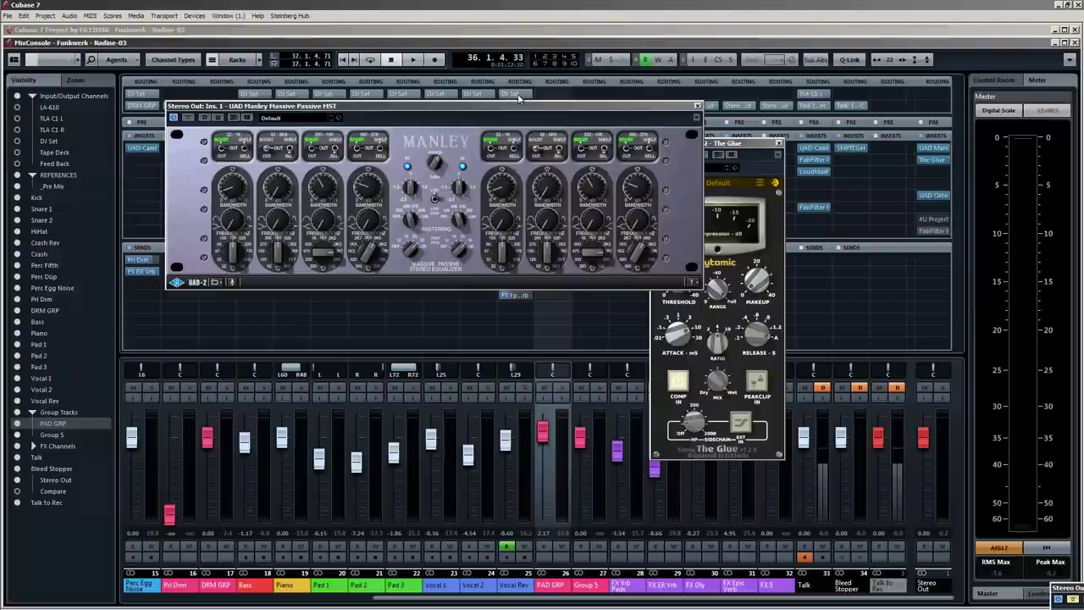
left_click_drag(524, 107, 424, 104)
left_click_drag(725, 143, 719, 119)
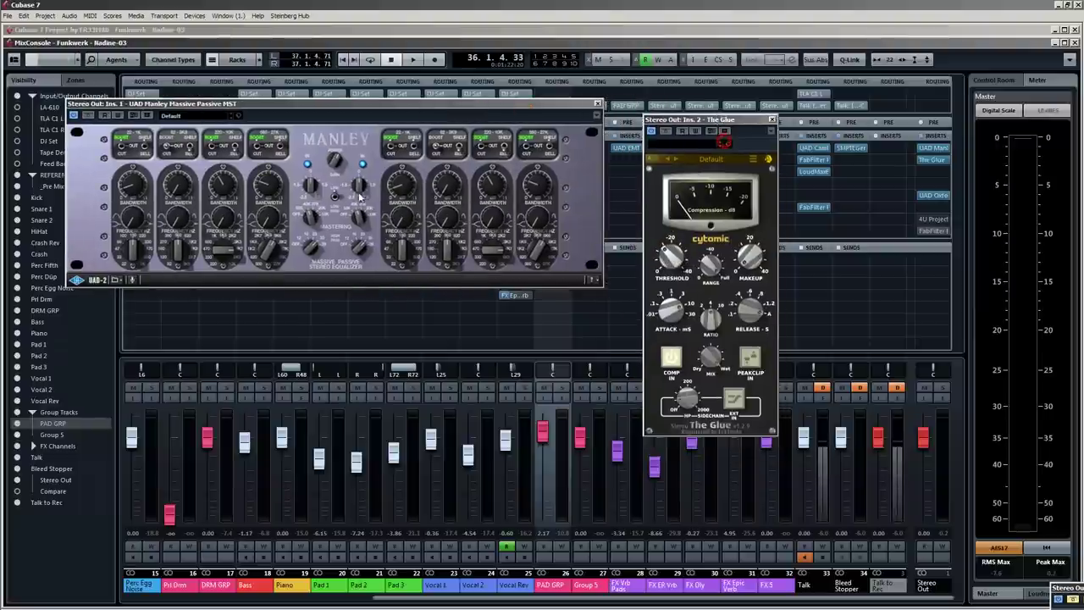
Place The Glue's window directly beside the Massive Passive and bypass the compressor on the Stereo Out during playback.
mouse_move(688, 244)
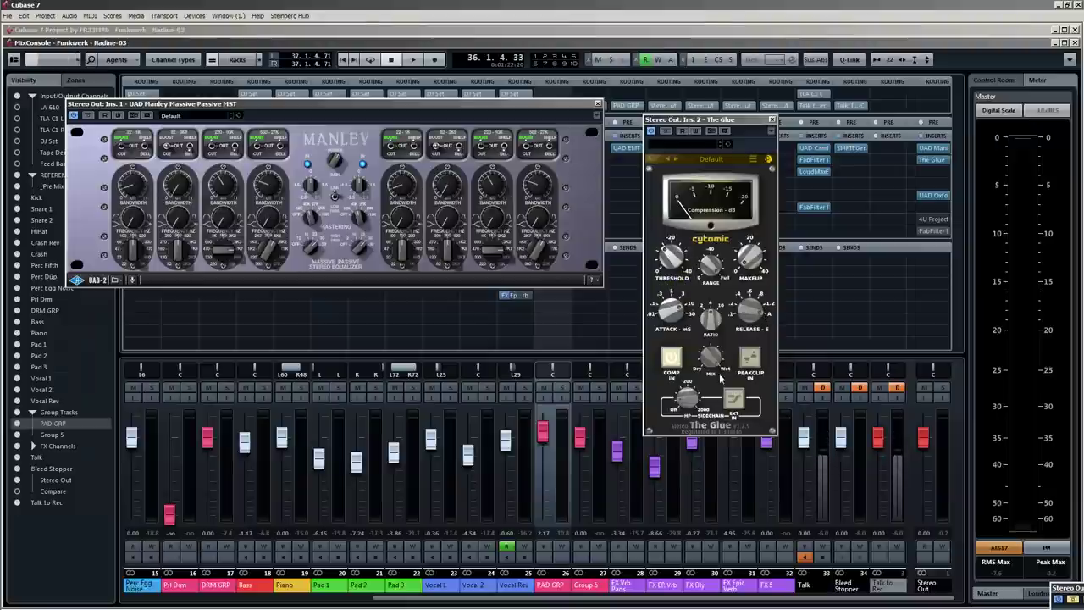
mouse_move(679, 406)
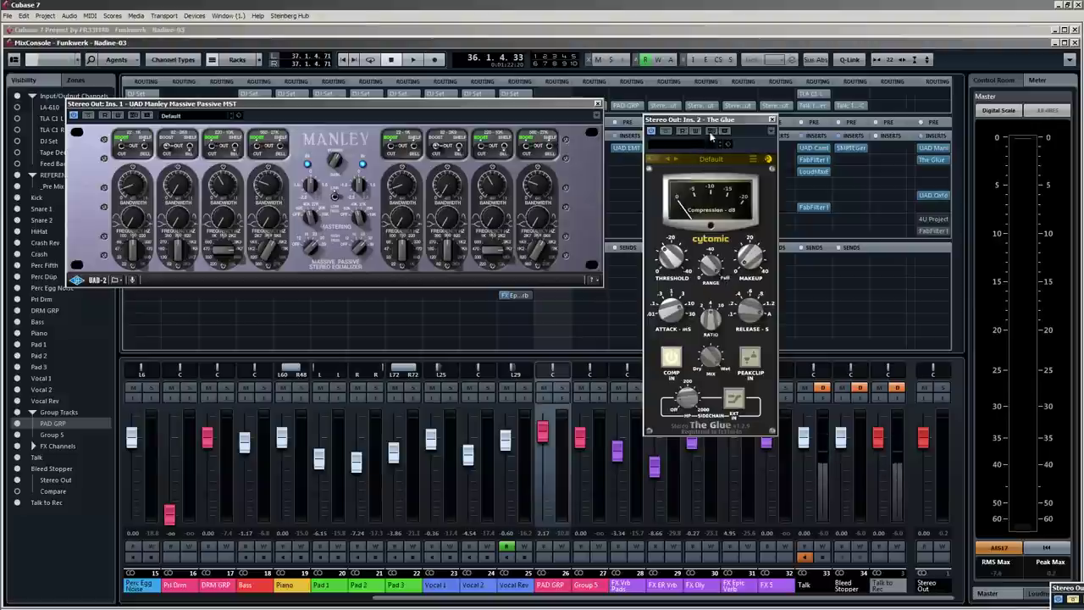
left_click_drag(710, 120, 675, 104)
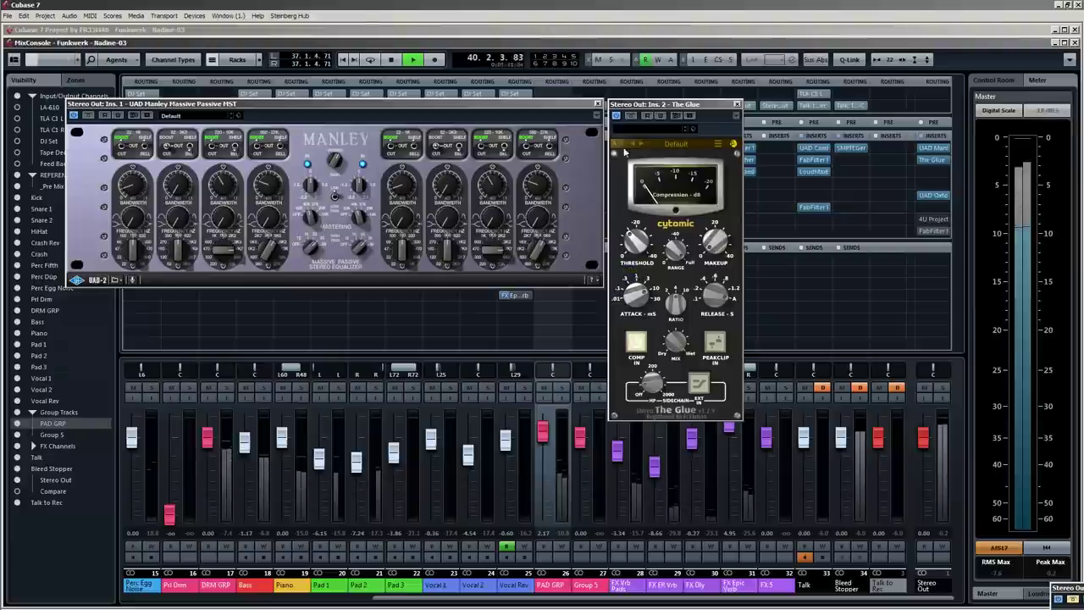
left_click(632, 117)
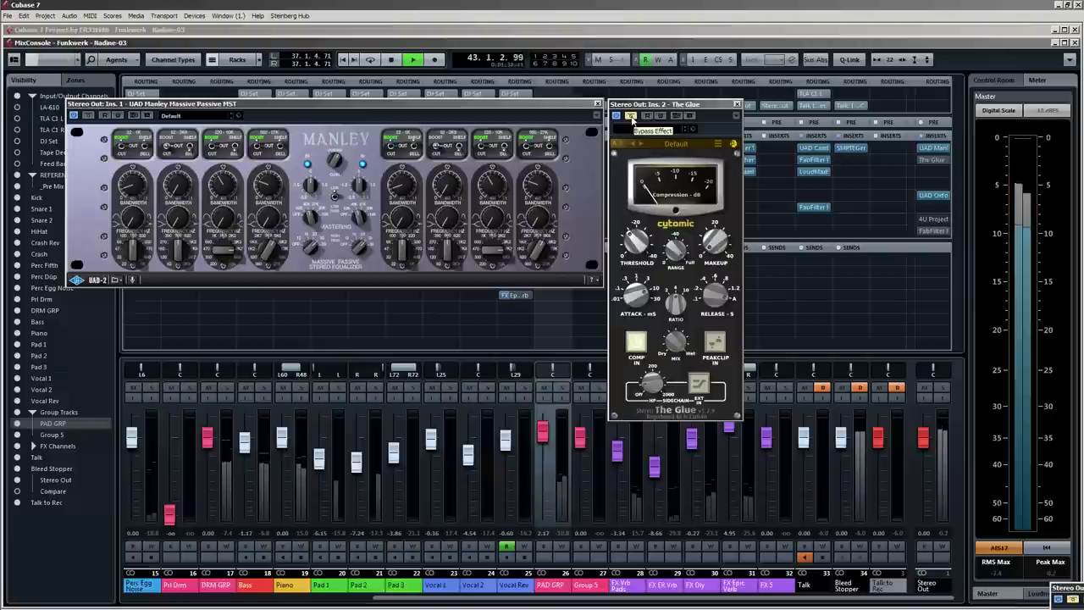
Check The Glue's bypass on the Stereo Out during playback, stop the transport and set the compressor's window further aside.
left_click(632, 117)
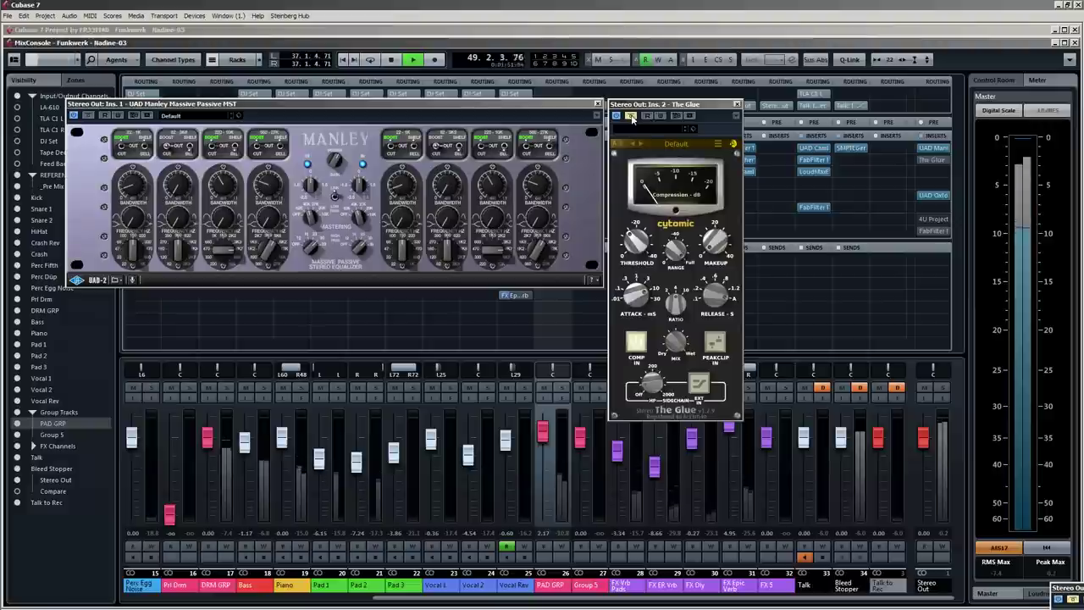
key("space")
left_click_drag(649, 107, 728, 117)
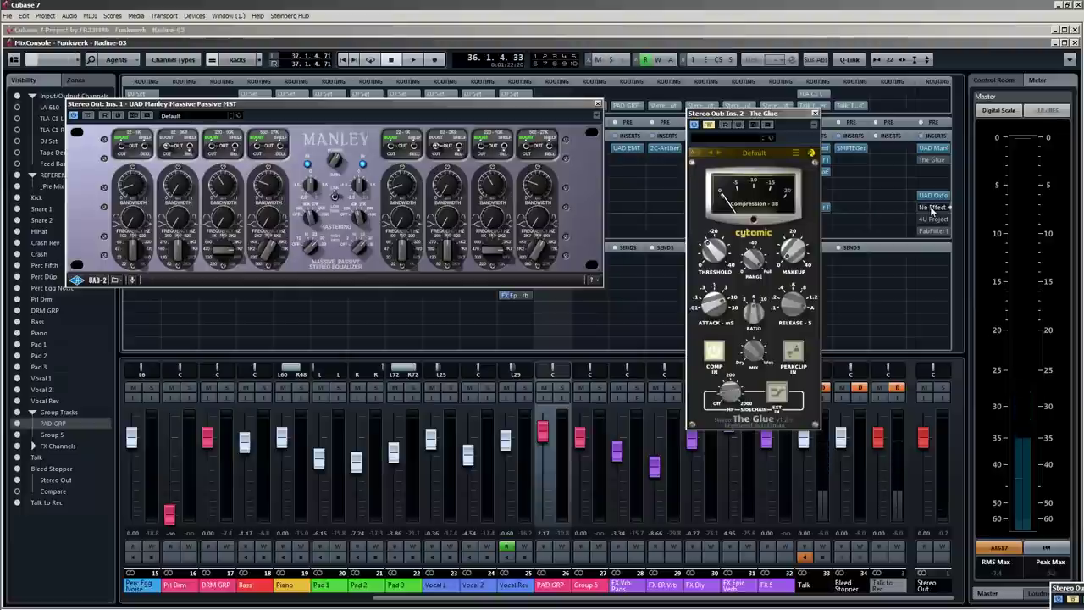
Open the Stereo Out's UAD Oxford Inflator, place it clear of the Massive Passive, and close The Glue.
left_click(934, 196)
left_click_drag(601, 166, 949, 154)
left_click_drag(777, 116, 697, 106)
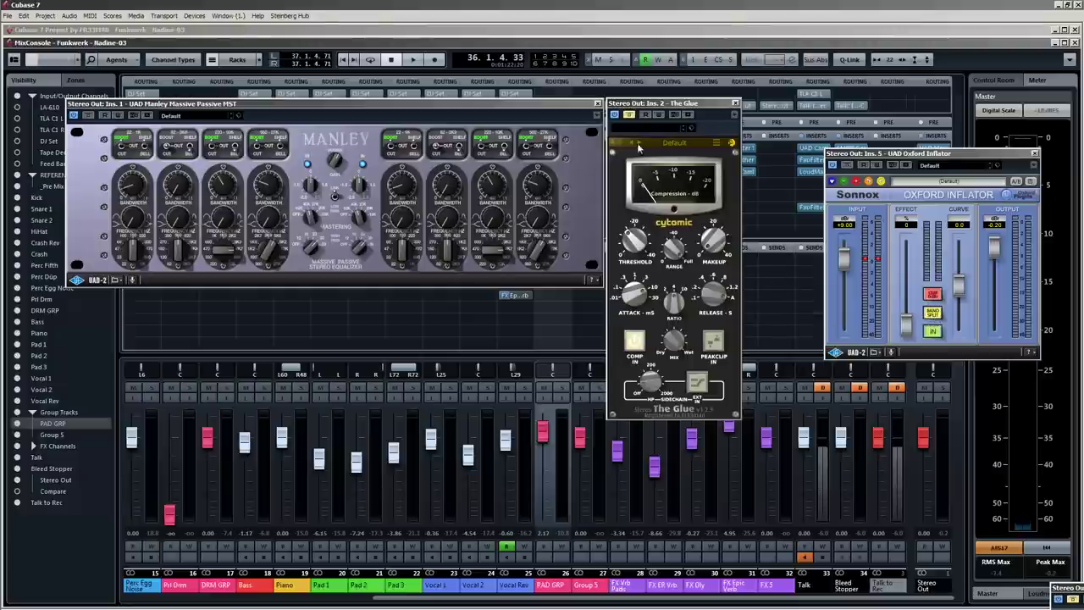
left_click_drag(644, 104, 663, 97)
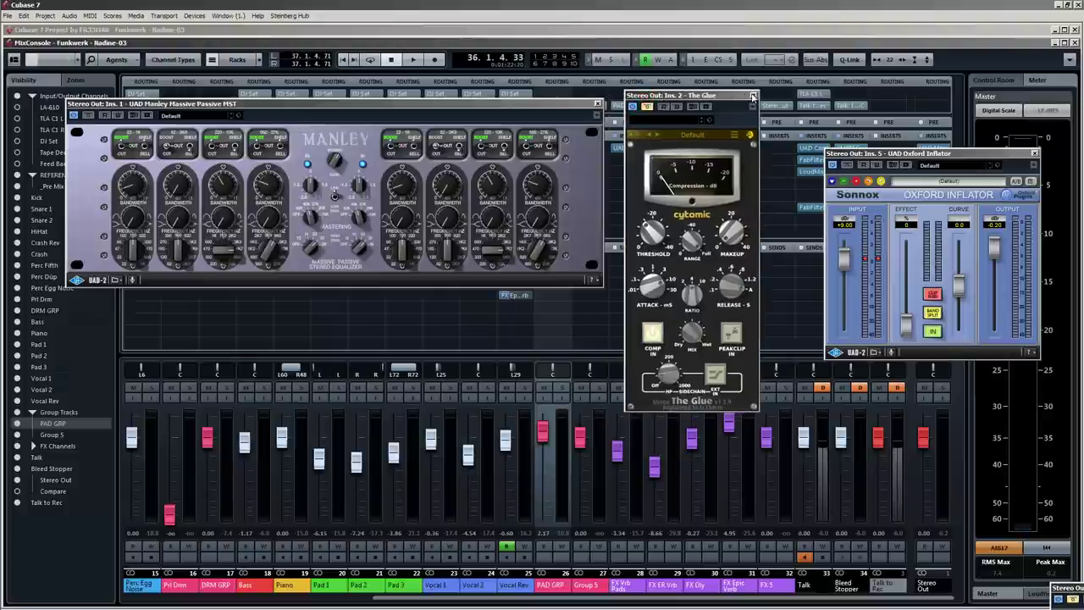
left_click(752, 97)
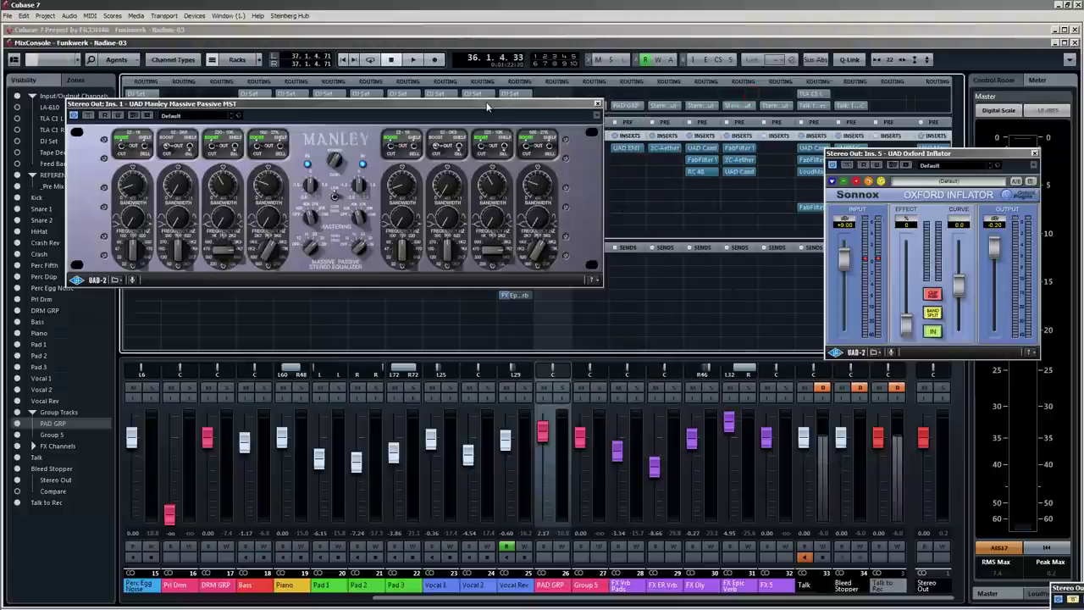
Center the Massive Passive's window and compare the Stereo Out with the equalizer bypassed and active during playback.
left_click_drag(489, 106, 635, 206)
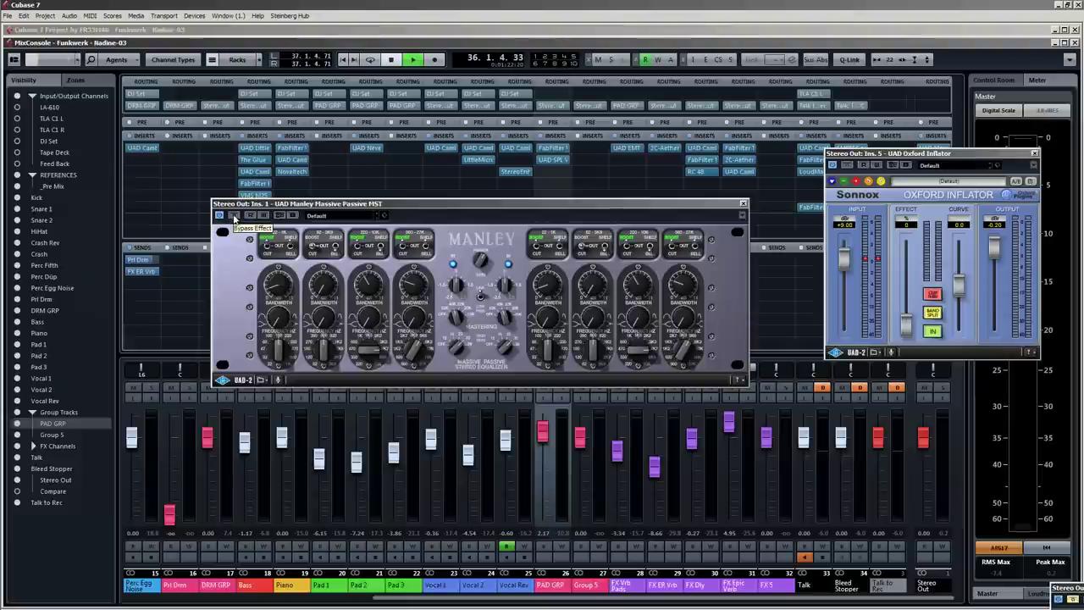
key("space")
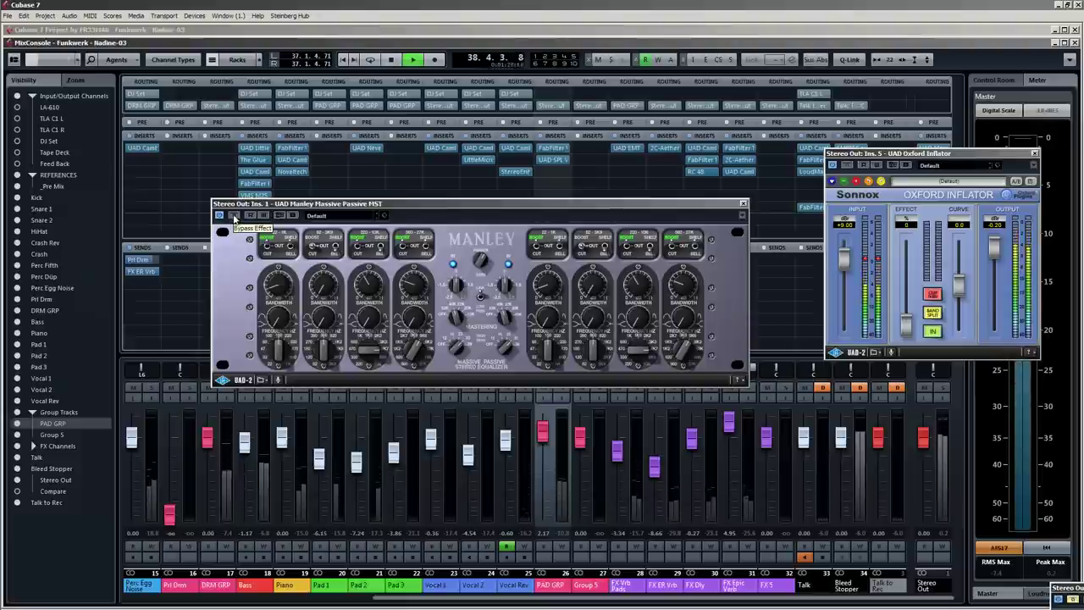
left_click(234, 217)
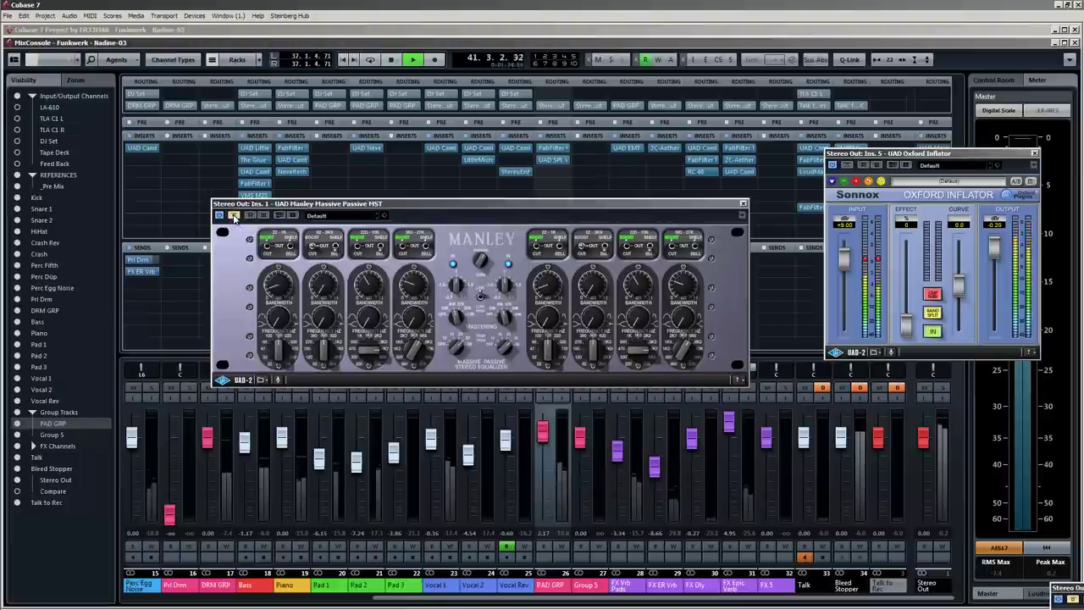
left_click(235, 217)
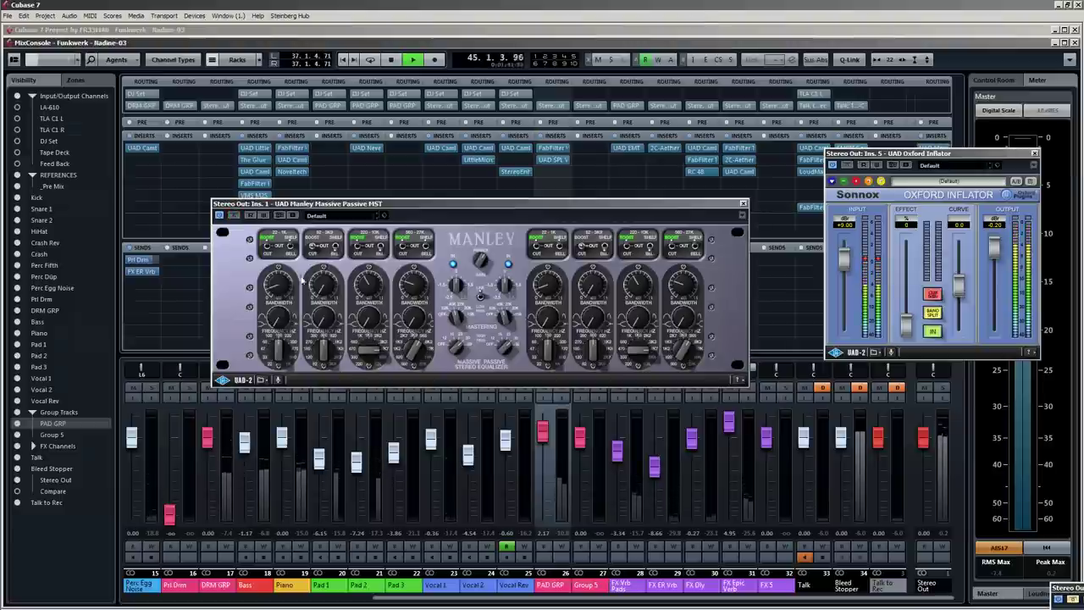
Examine the Massive Passive's filter and band controls, and switch its power off and back on to compare the sound.
left_click_drag(457, 346, 441, 352)
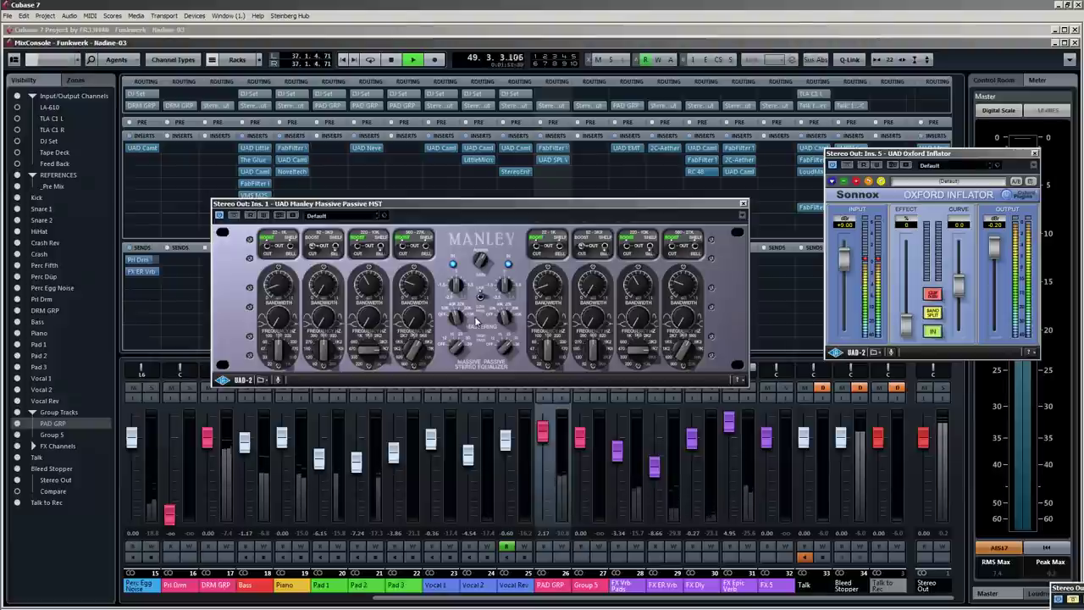
left_click(370, 249)
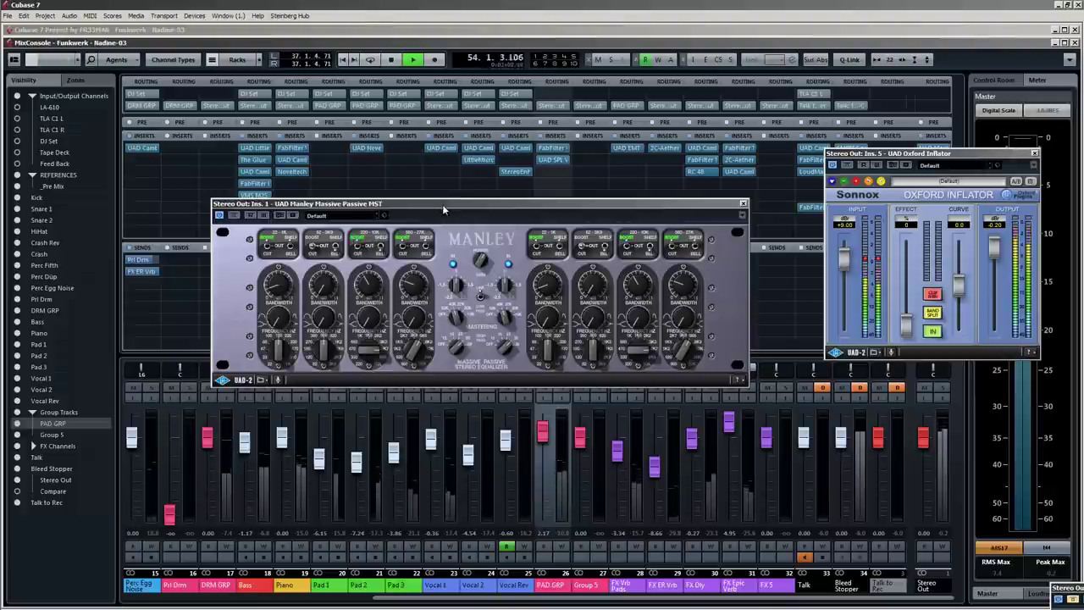
left_click(471, 259)
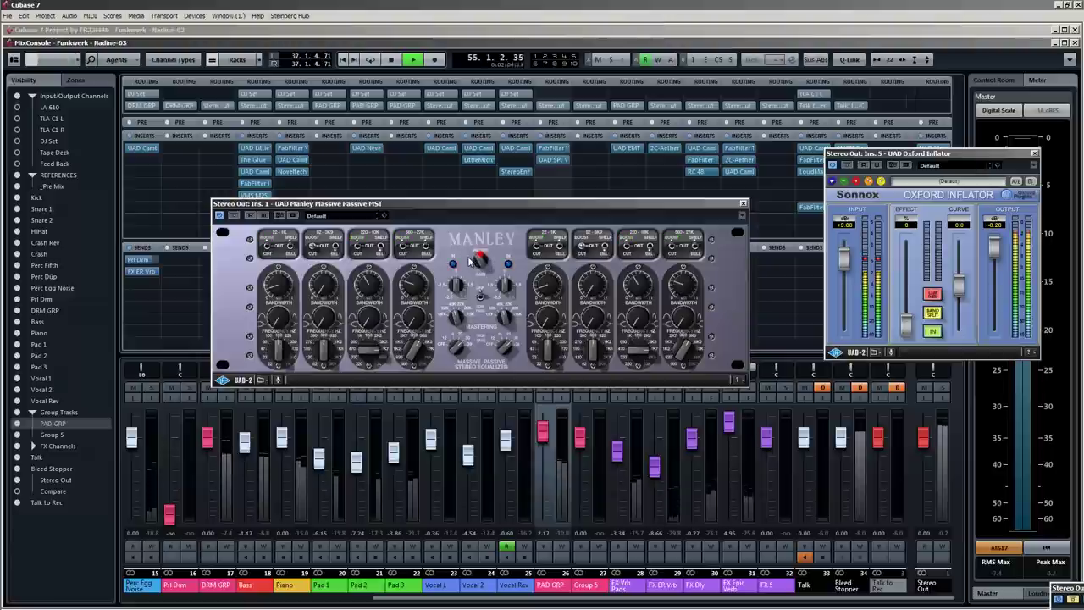
left_click(479, 261)
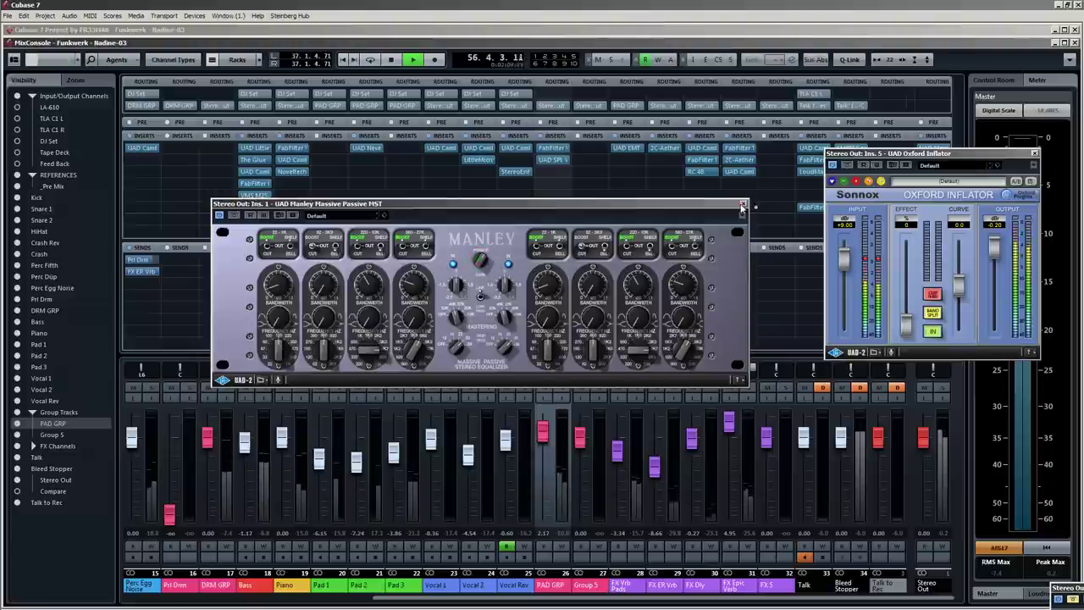
Stop playback, close the Stereo Out plug-in windows and open the PAD GRP channel's UAD SPL Vitalizer for review.
left_click(743, 205)
key("space")
left_click(1034, 153)
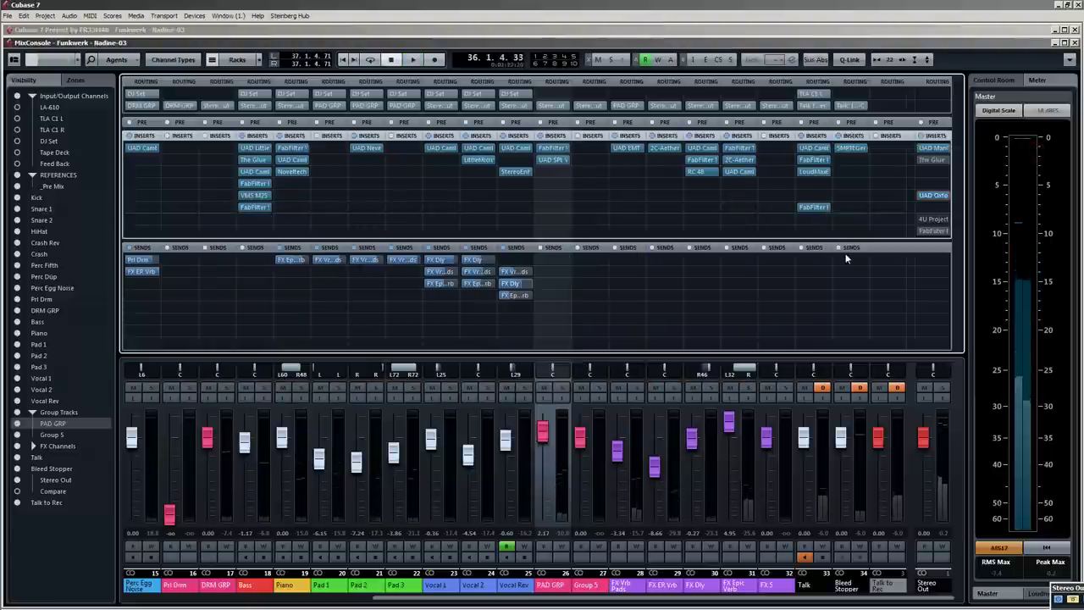
left_click(554, 160)
left_click_drag(580, 219, 458, 214)
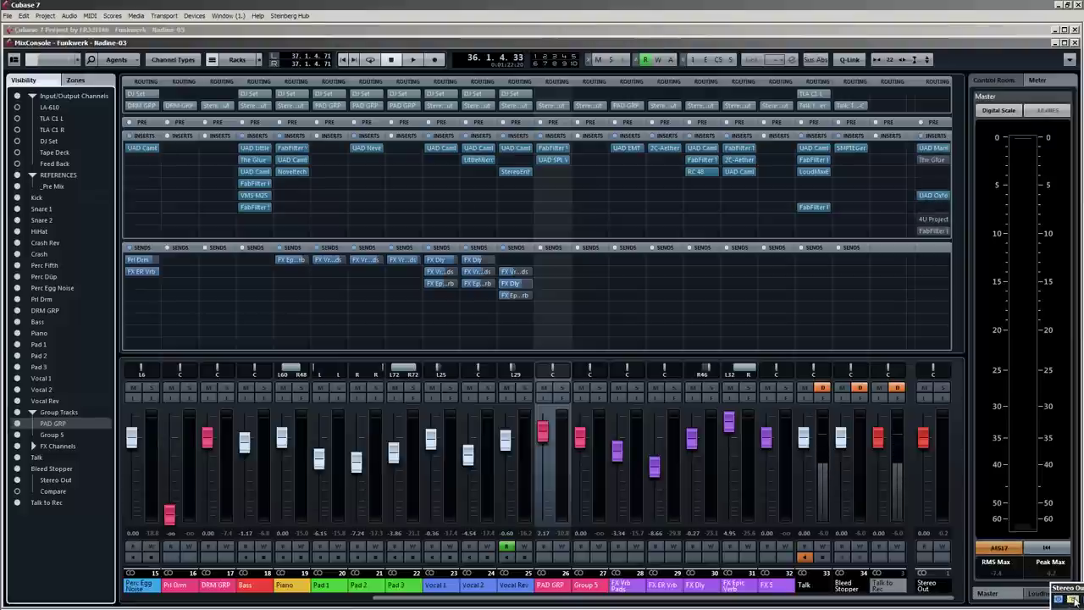
Return to the project arrangement and fit all tracks into view, from the drums down to the input/output channels.
key("F3")
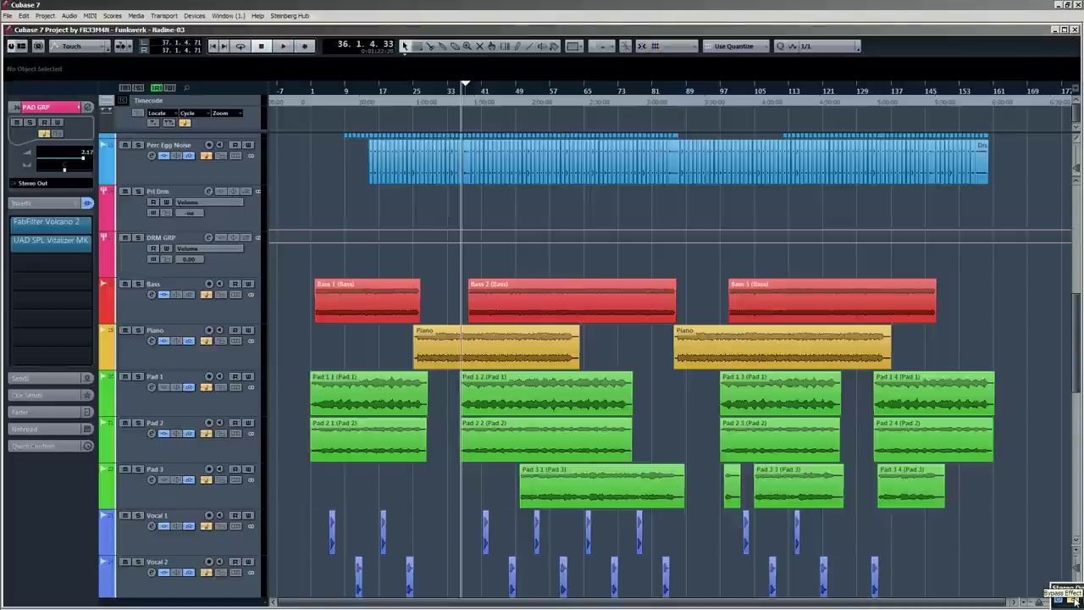
key("F3")
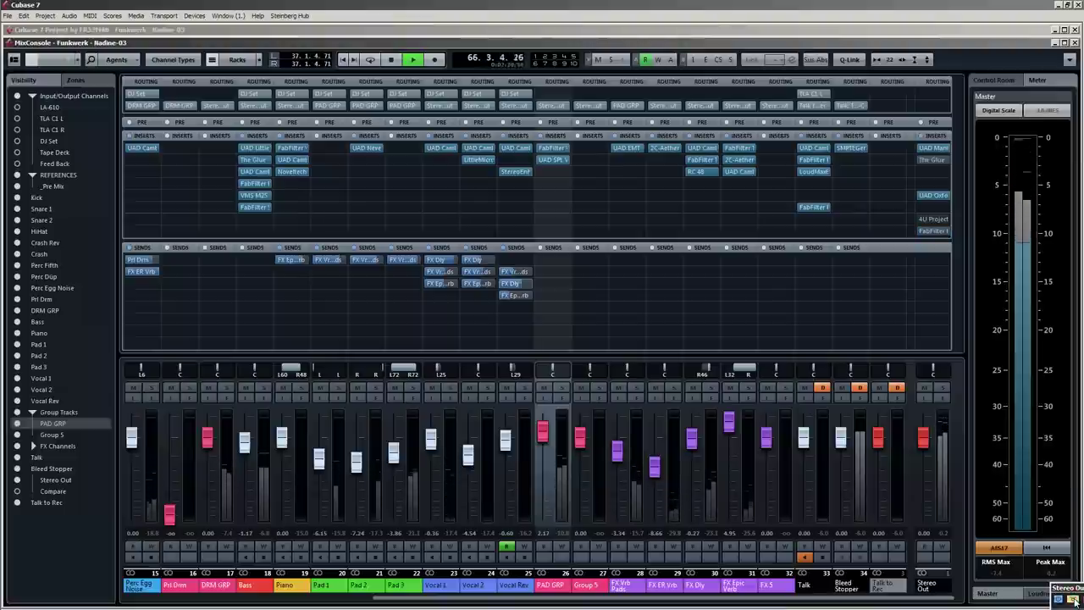
key("F3")
left_click(696, 269)
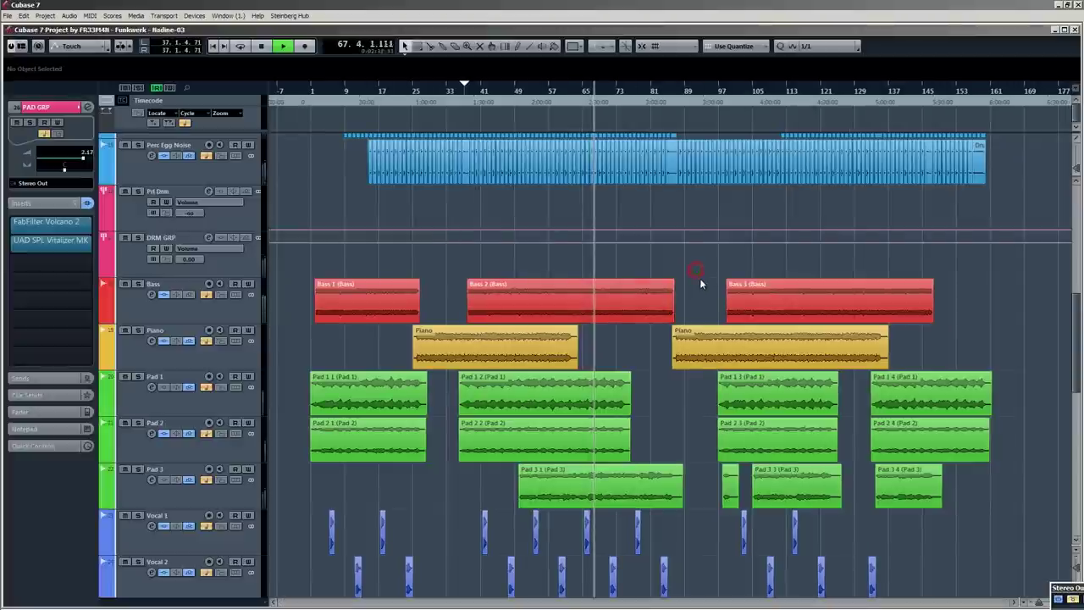
left_click(1077, 549)
left_click(1041, 532)
scroll(998, 356, "up", 2)
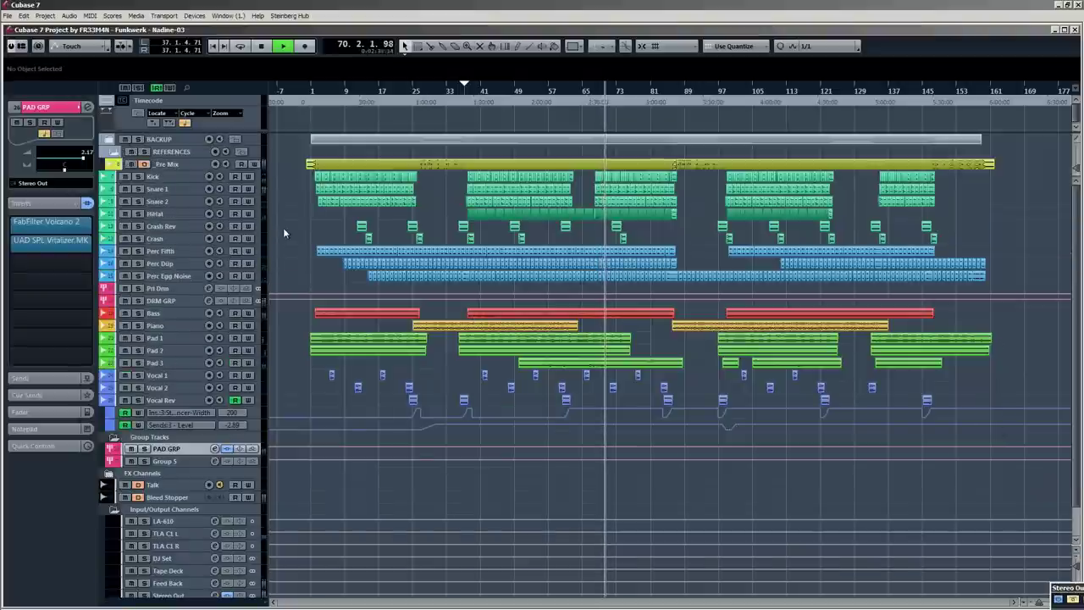
Check the mixer once more during playback, return to the arrangement and stop the transport.
key("F3")
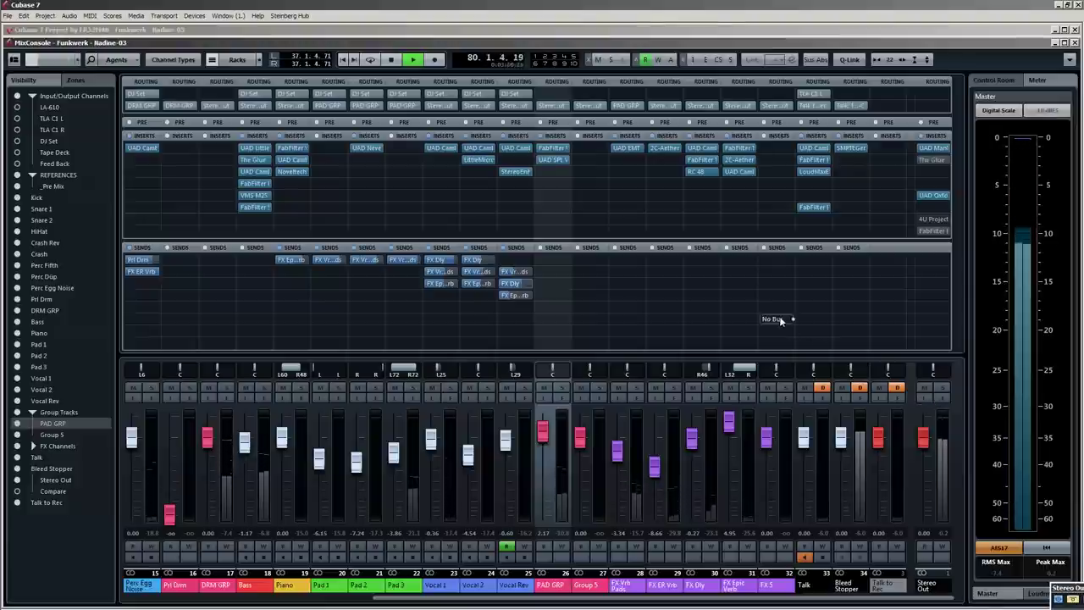
key("F3")
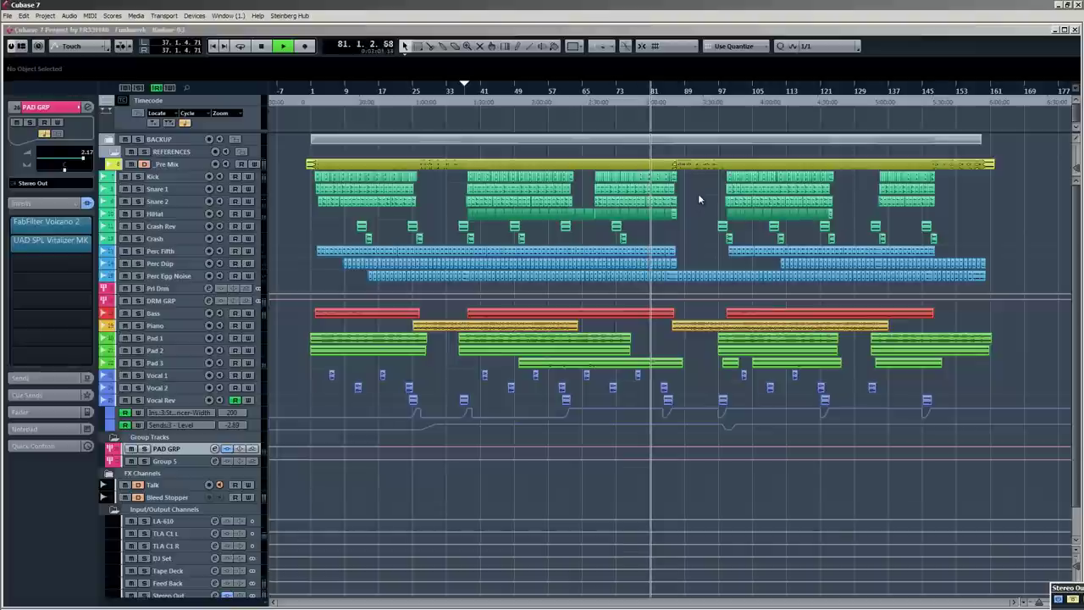
key("space")
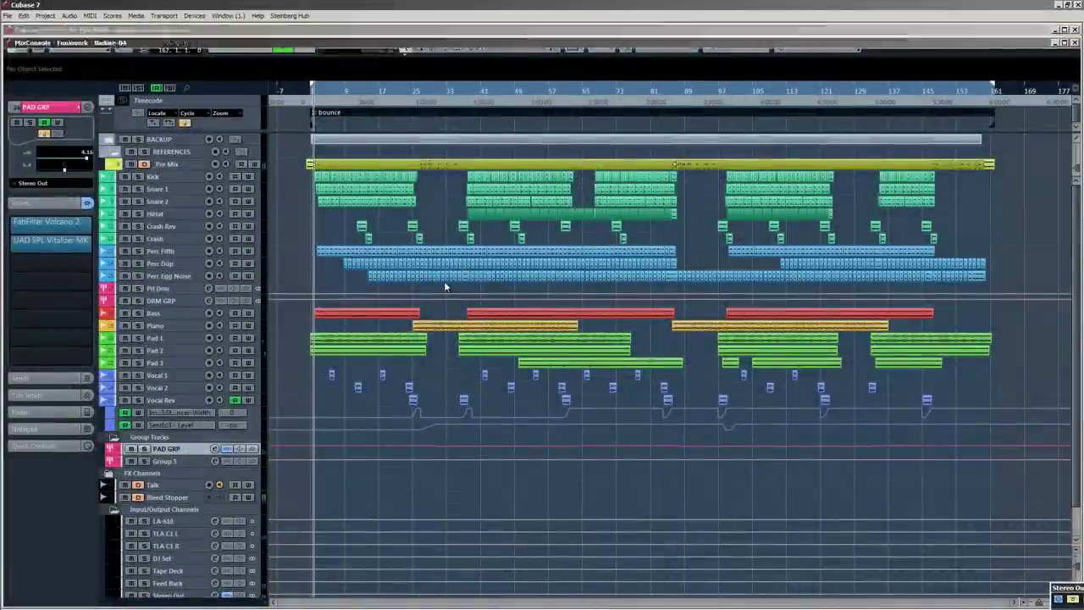
Show the mixer's first channels in Nadine-04 and review the Kick's The Glue and UAD Little Labs VOG, closing both.
key("F3")
left_click_drag(406, 600, 157, 601)
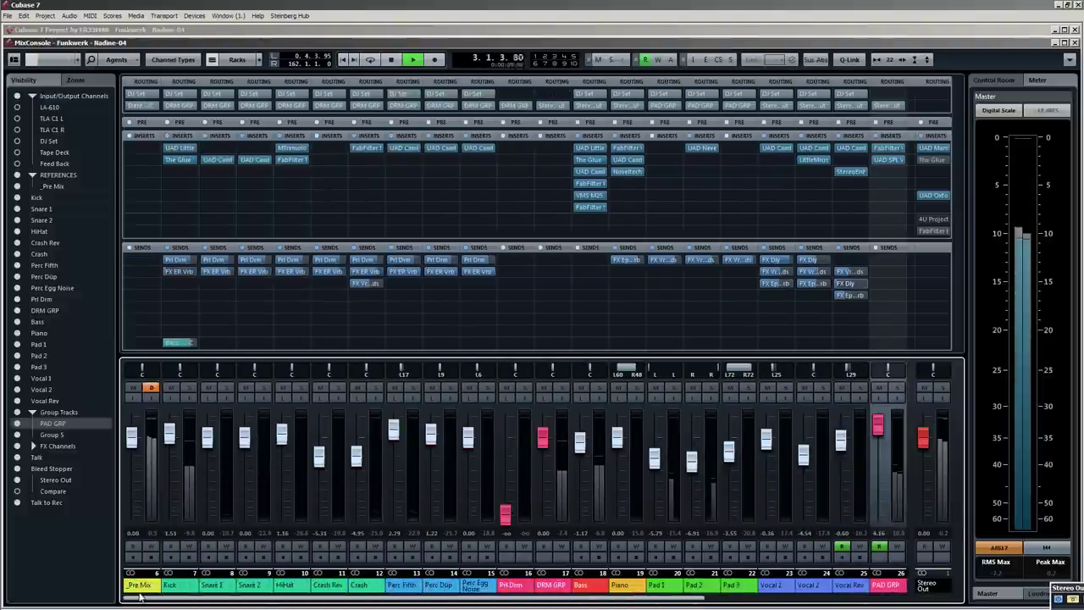
left_click(188, 396)
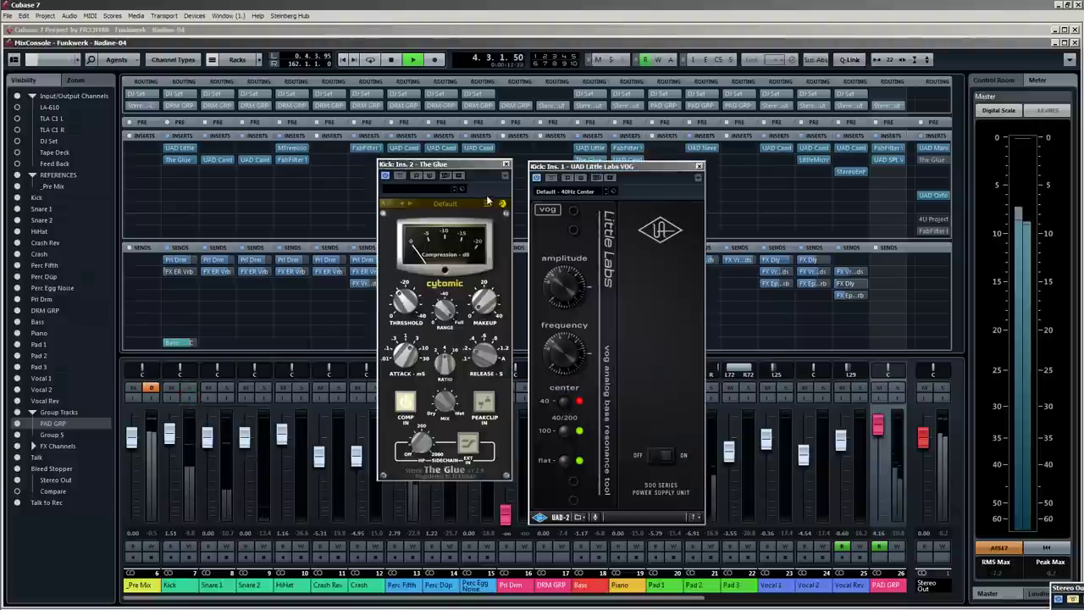
left_click(506, 165)
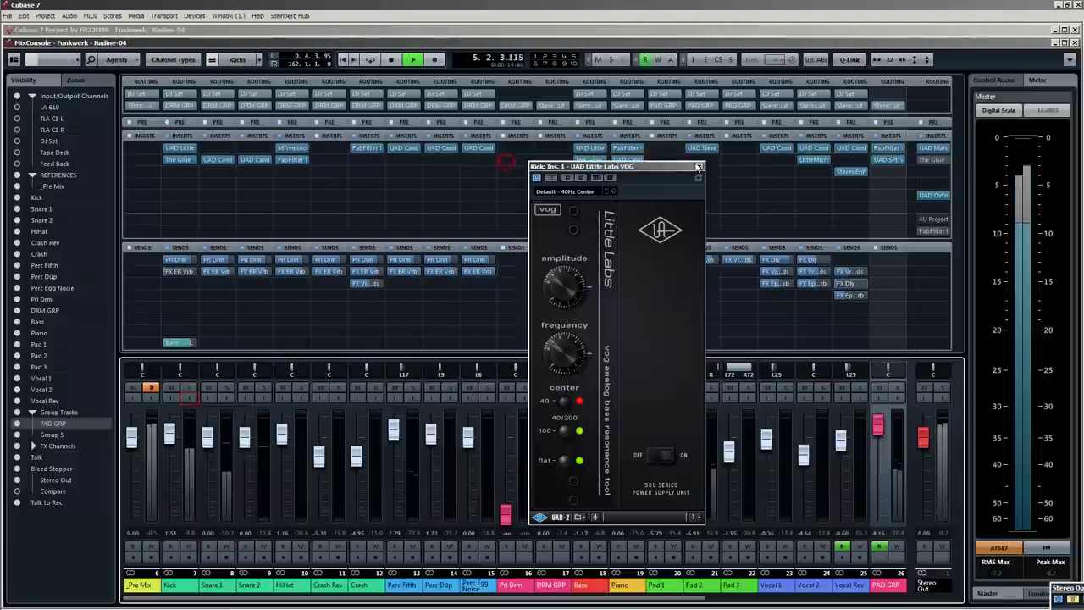
left_click(698, 166)
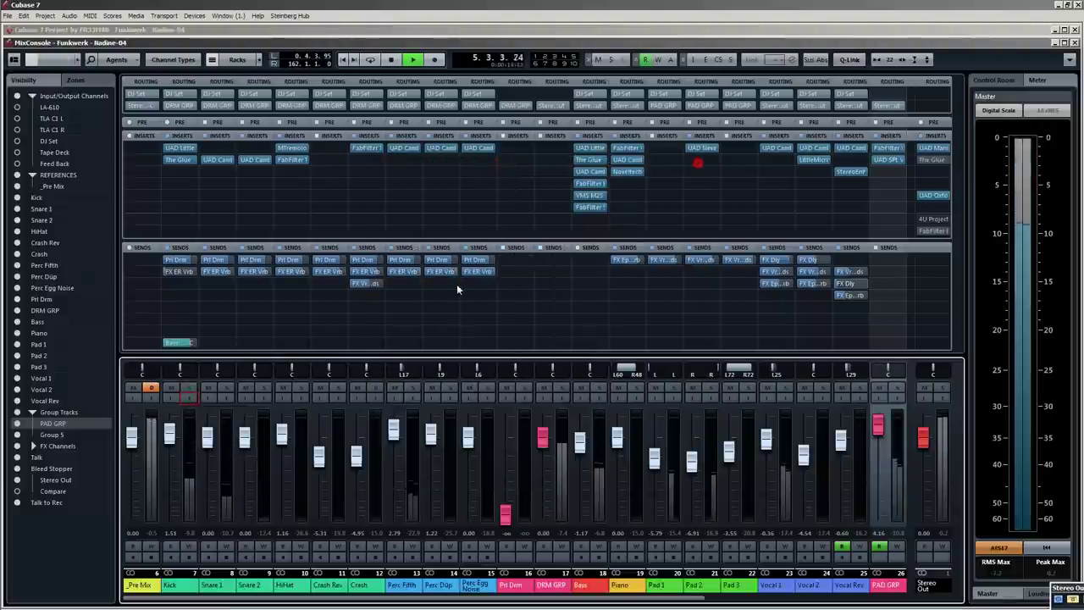
Review Snare 1's UAD Cambridge and the HiHat's FabFilter Timeless 2 and MTremolo, closing each plug-in window.
left_click(223, 388)
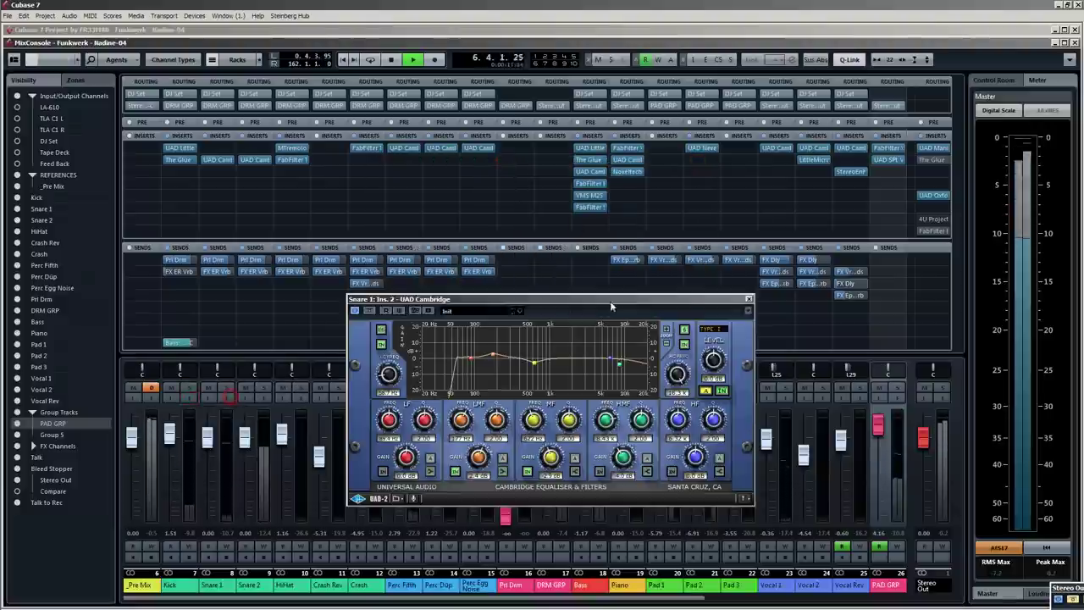
left_click(748, 299)
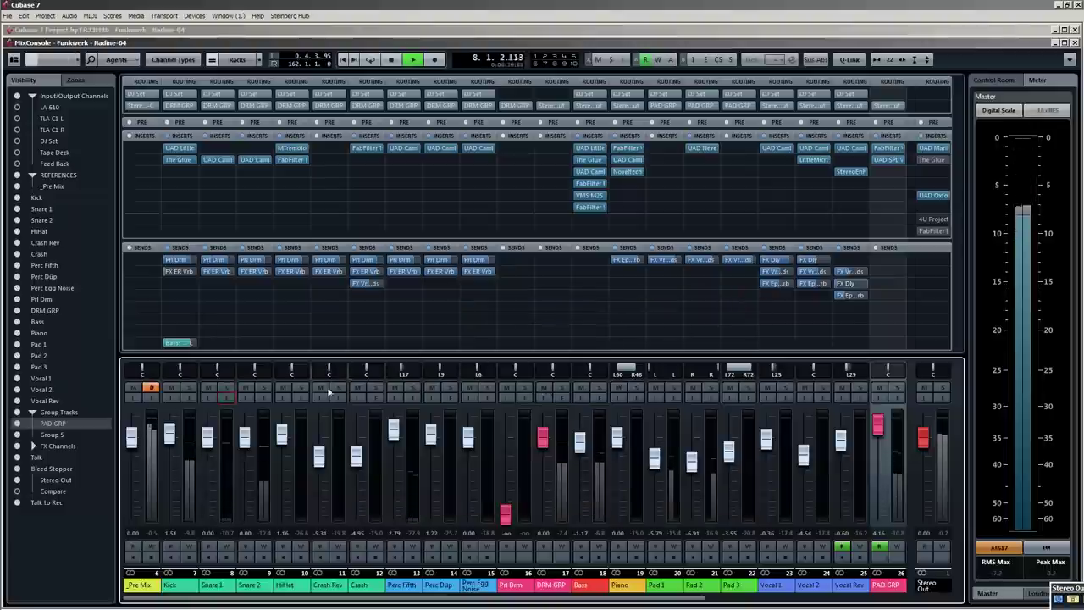
left_click(302, 399)
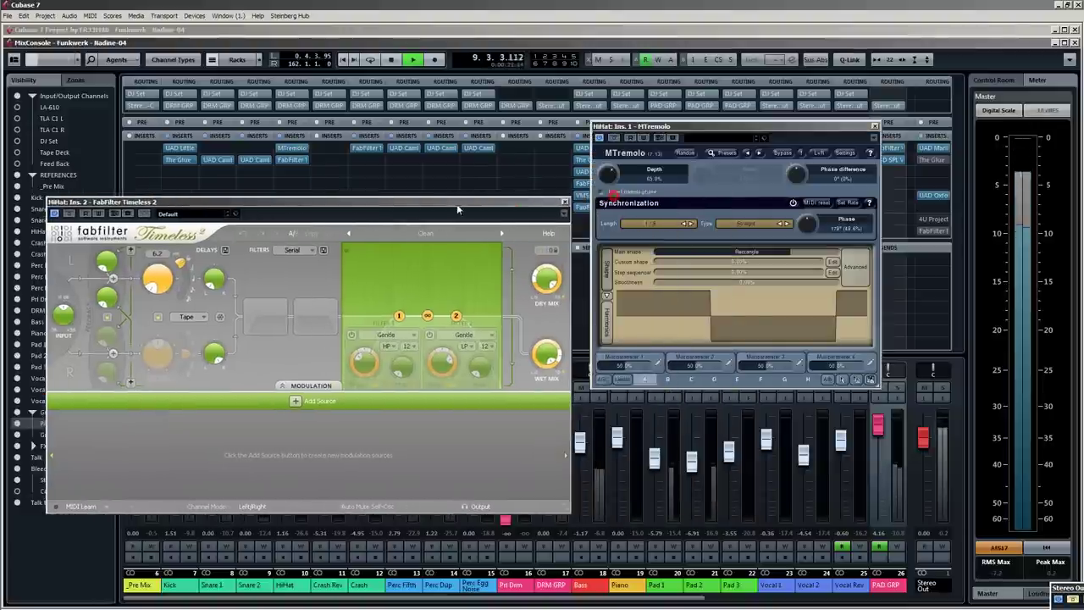
left_click(565, 201)
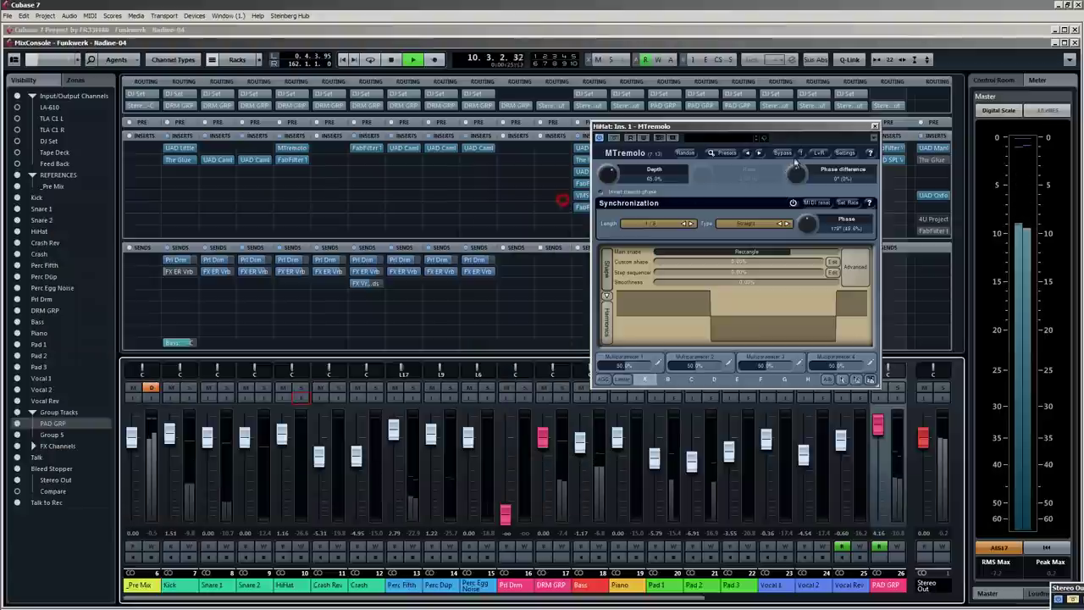
left_click(875, 125)
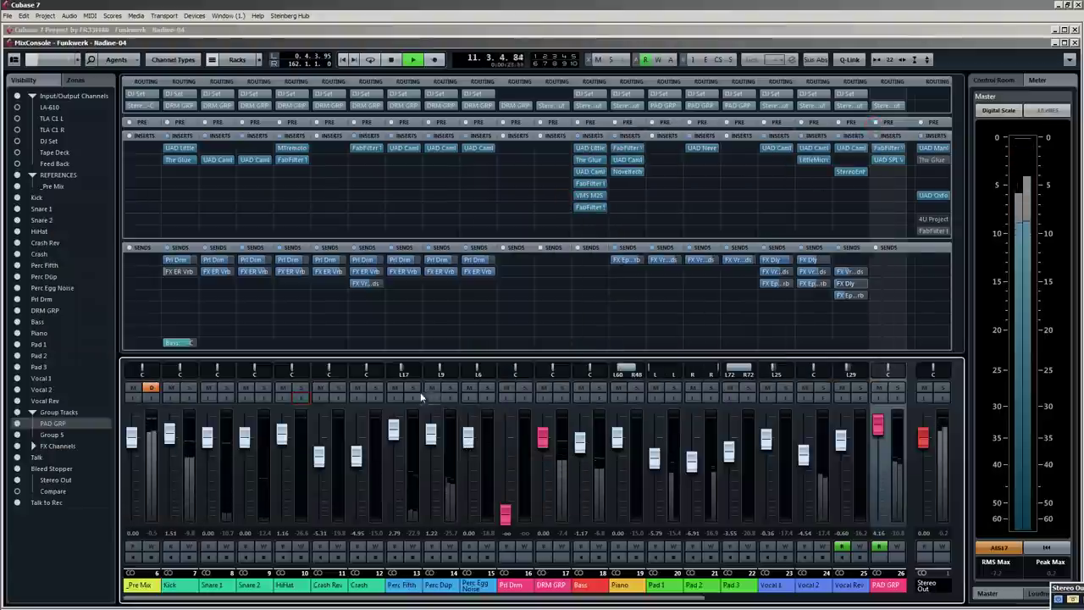
Review the Crash's FabFilter Timeless 2 and the Bass's six inserts, including FabFilter Saturn, Pro-C, M2S Expander and The Glue, closing each window.
left_click(376, 400, "alt+shift")
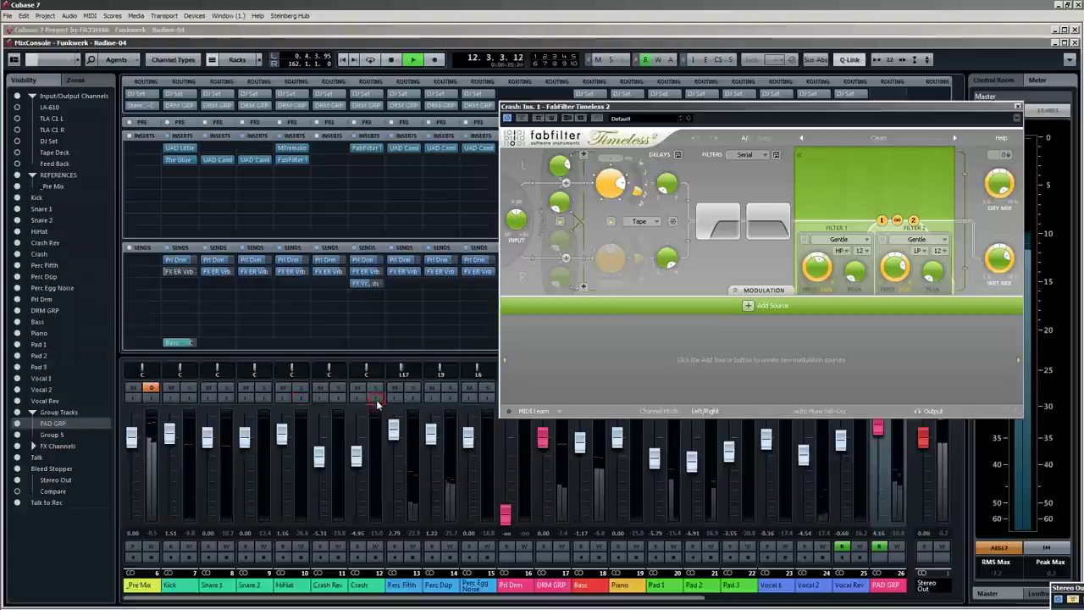
left_click(1019, 108)
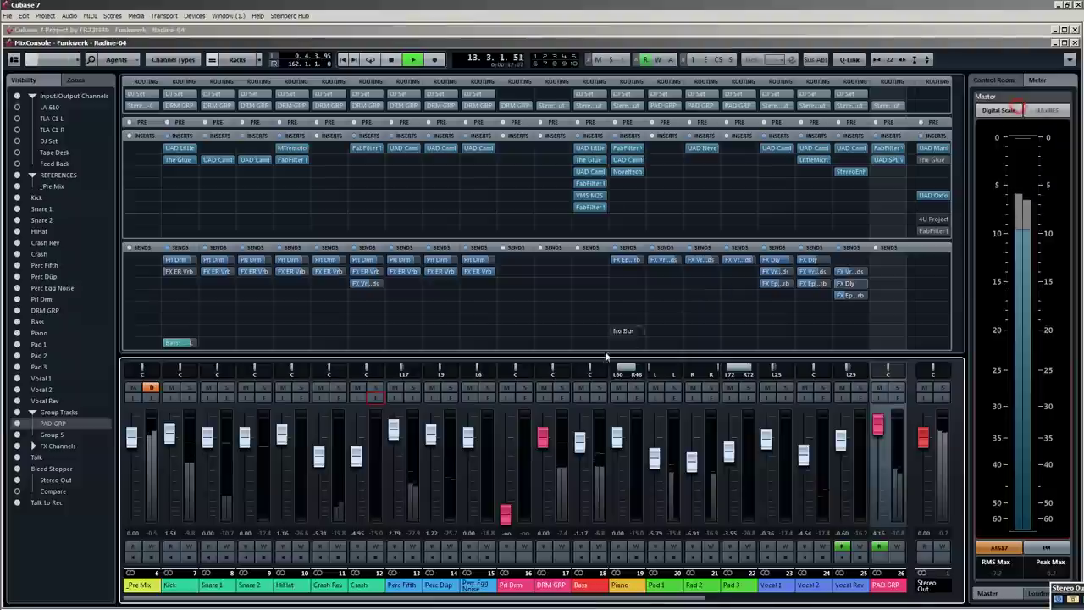
left_click(600, 399, "alt")
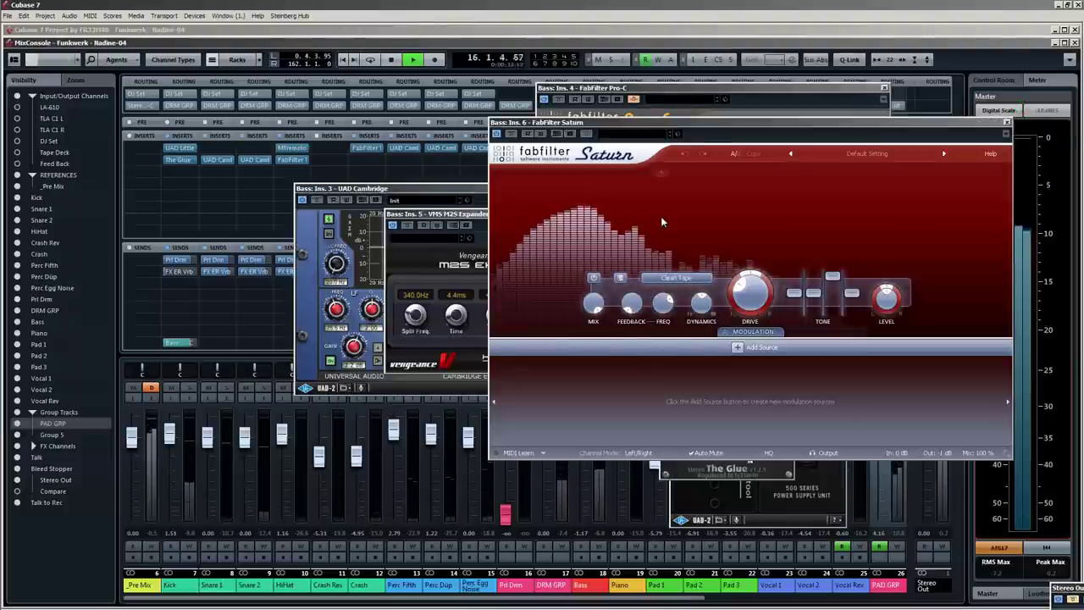
left_click_drag(701, 124, 513, 171)
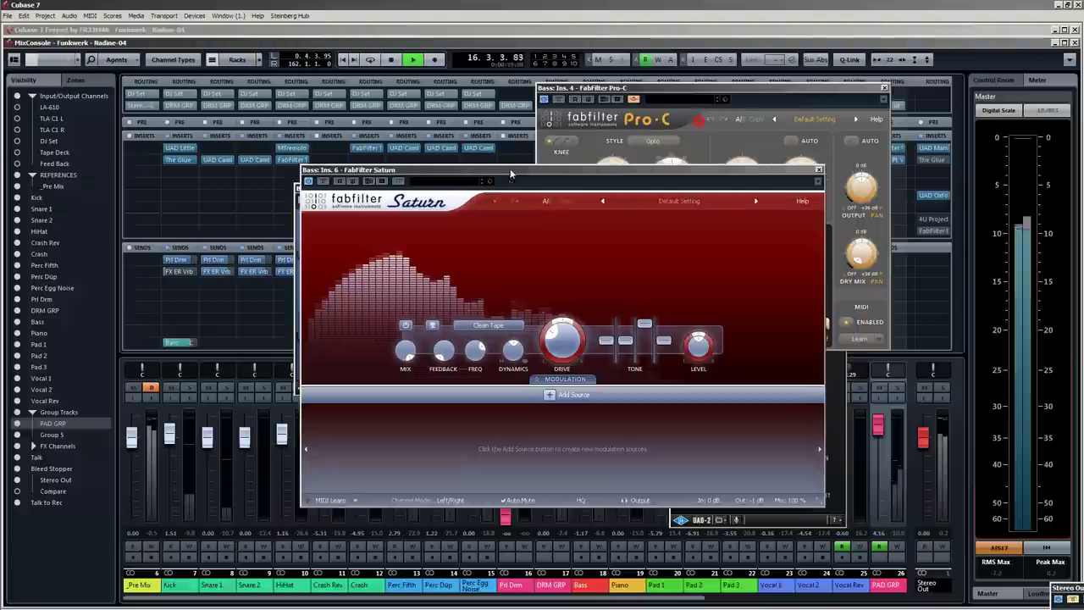
left_click(818, 171)
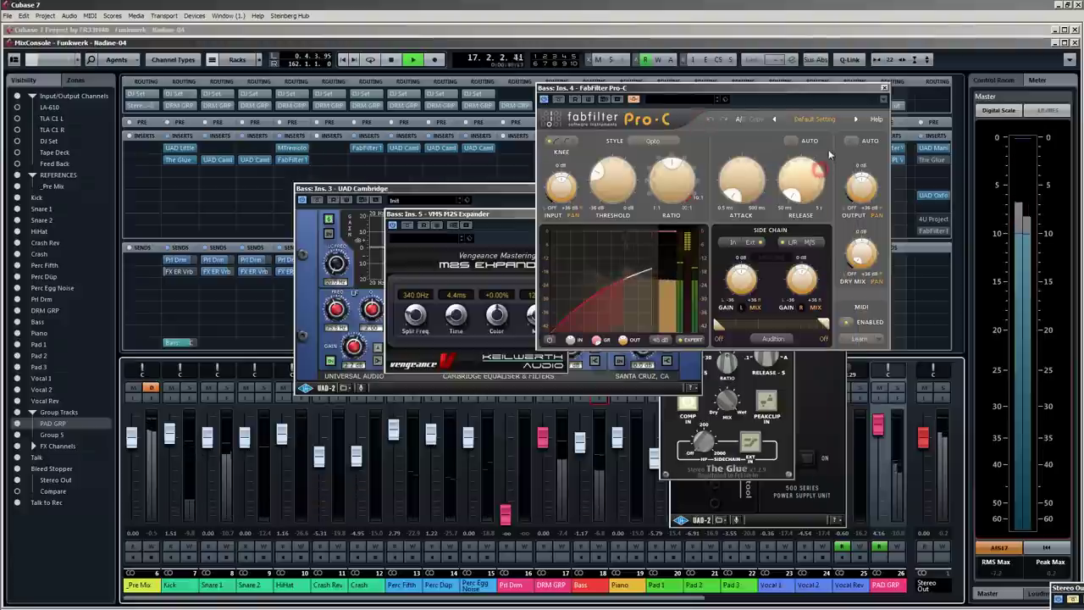
left_click(883, 88)
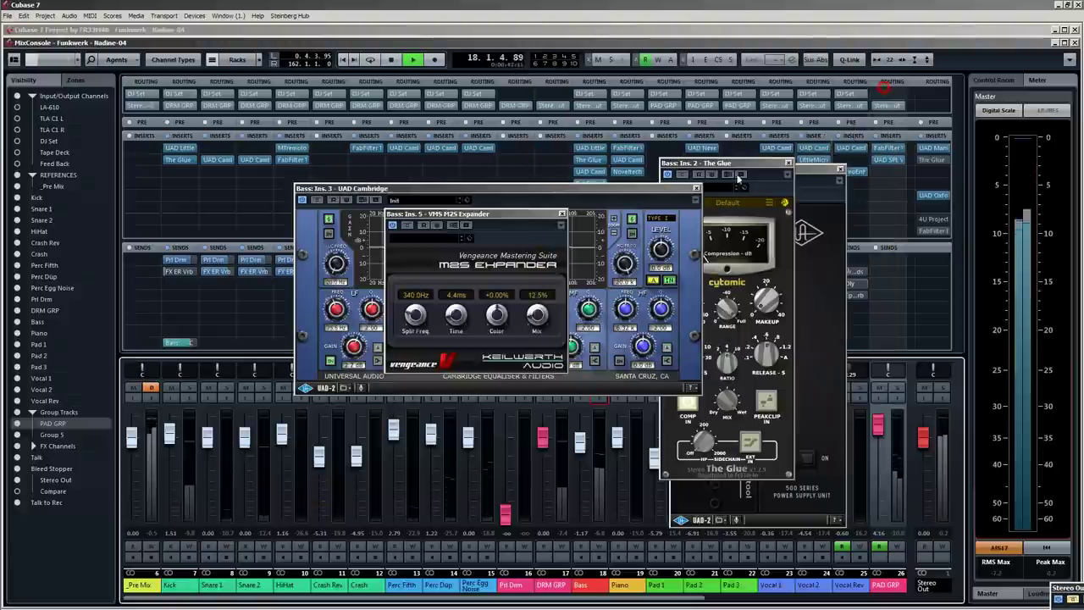
left_click(563, 213)
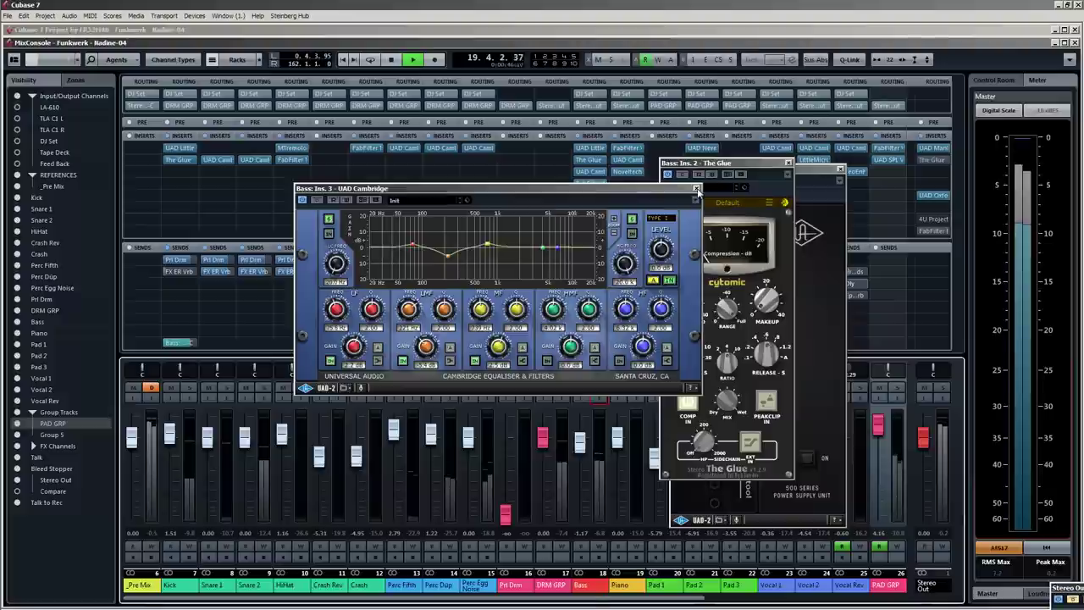
left_click(696, 189)
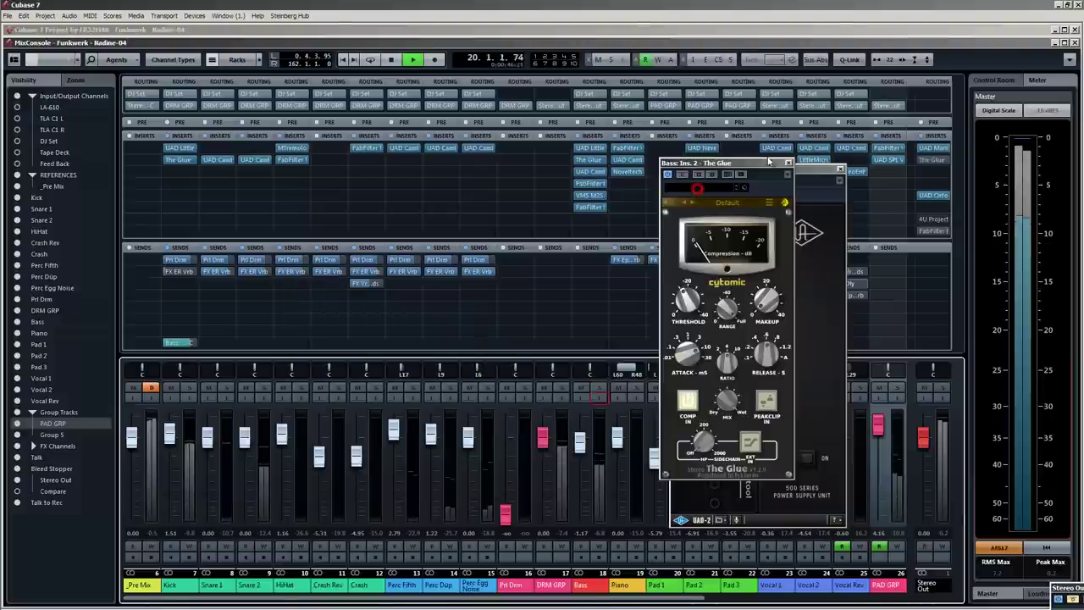
left_click(789, 164)
left_click(839, 169)
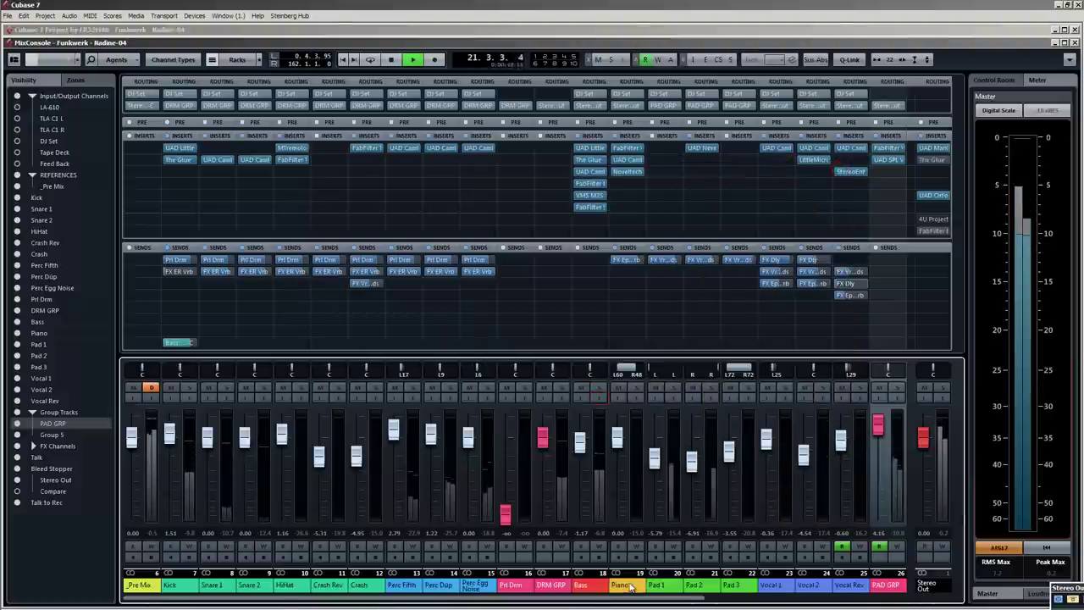
Review the Piano's FabFilter Volcano 2, Noveltech Character and UAD Cambridge, closing each plug-in window.
left_click_drag(635, 598, 745, 602)
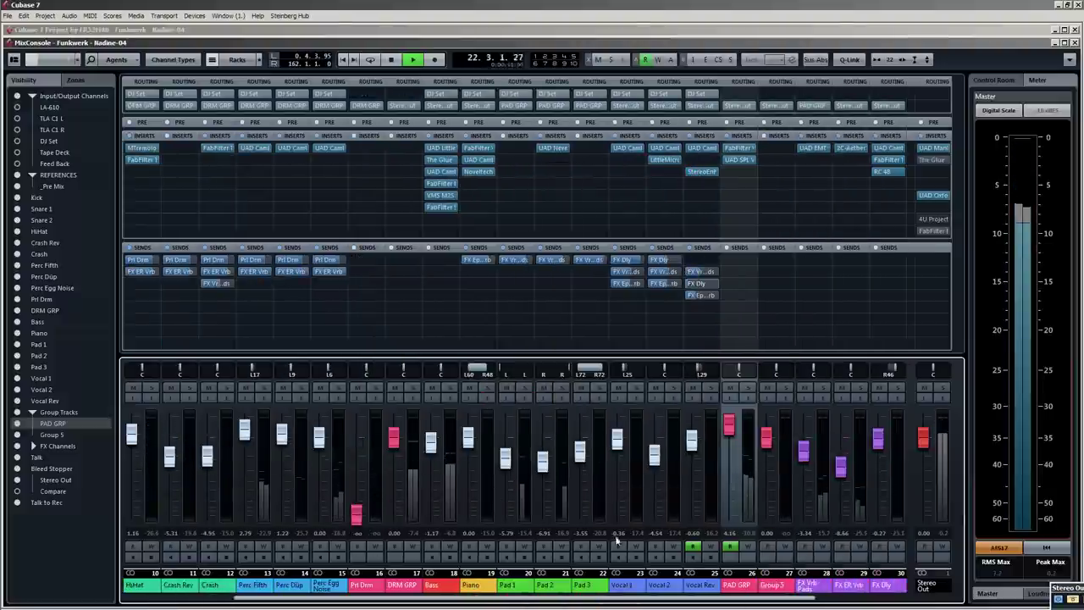
left_click(490, 398, "alt")
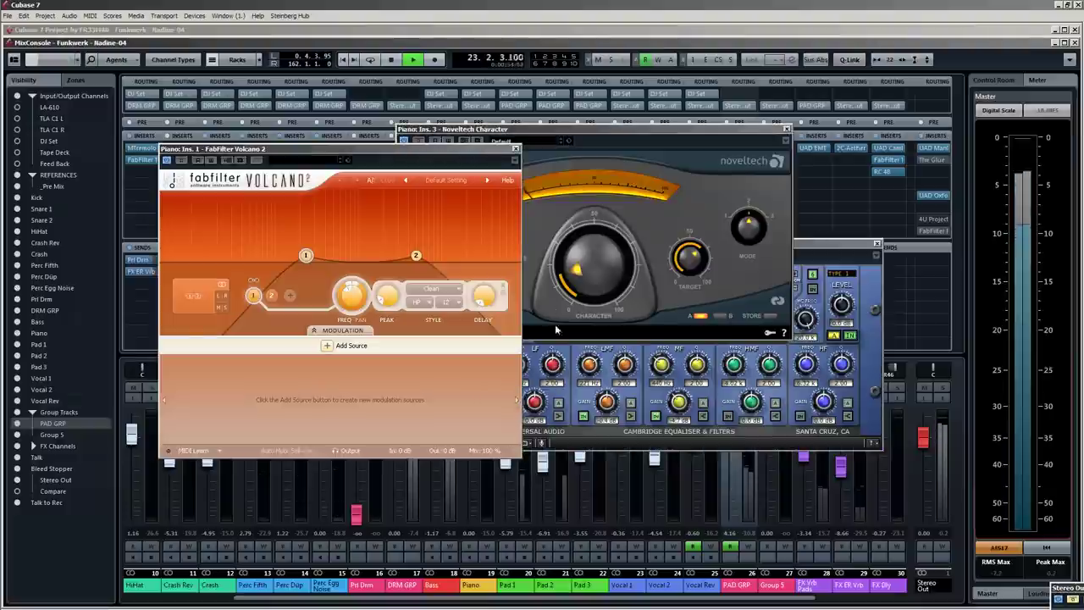
left_click_drag(478, 149, 386, 160)
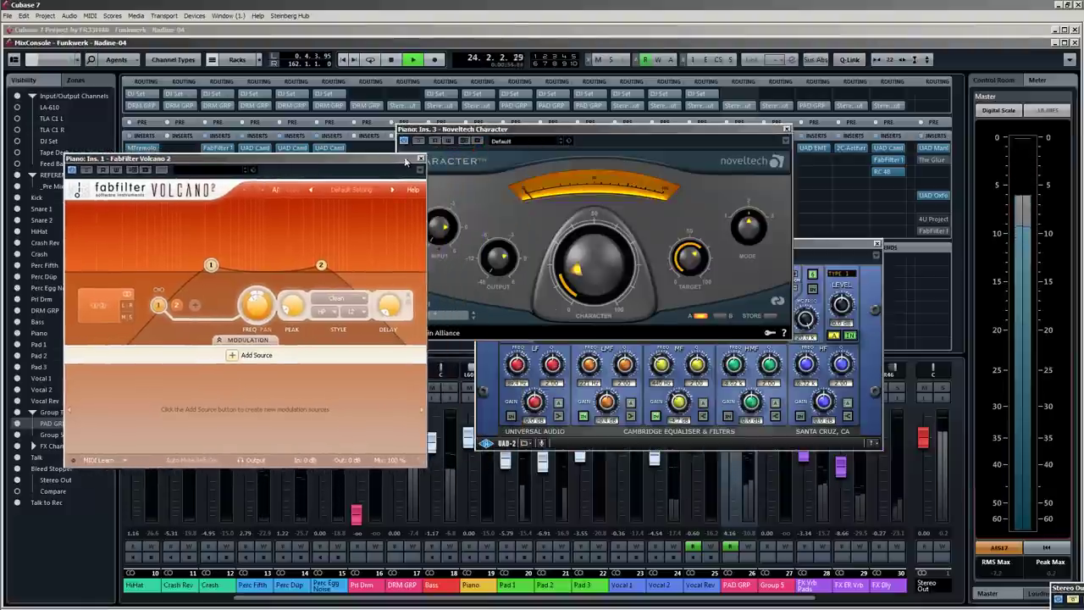
left_click(425, 158)
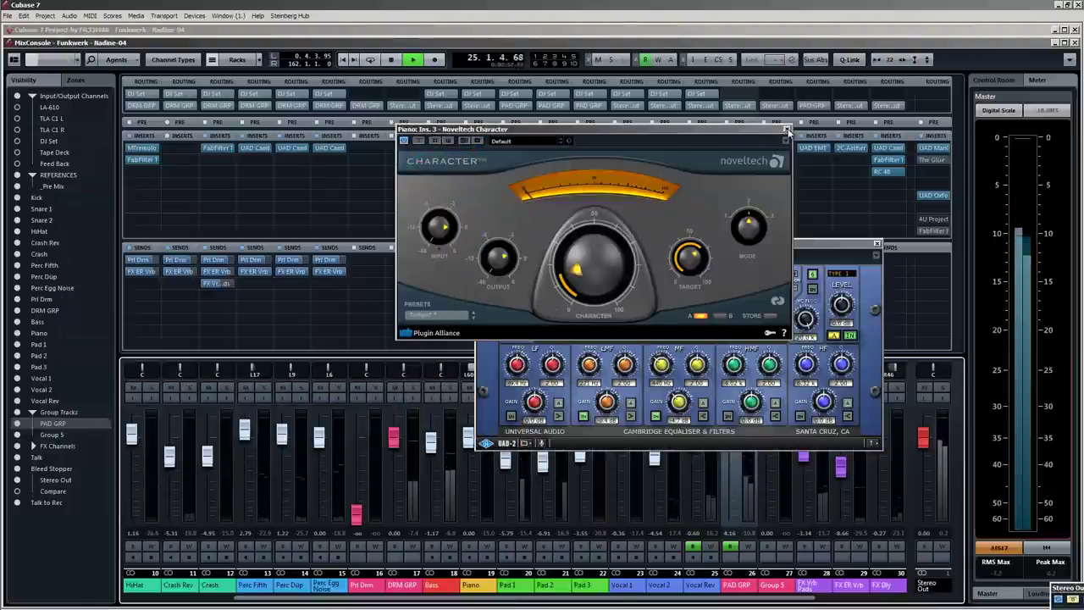
left_click(786, 128)
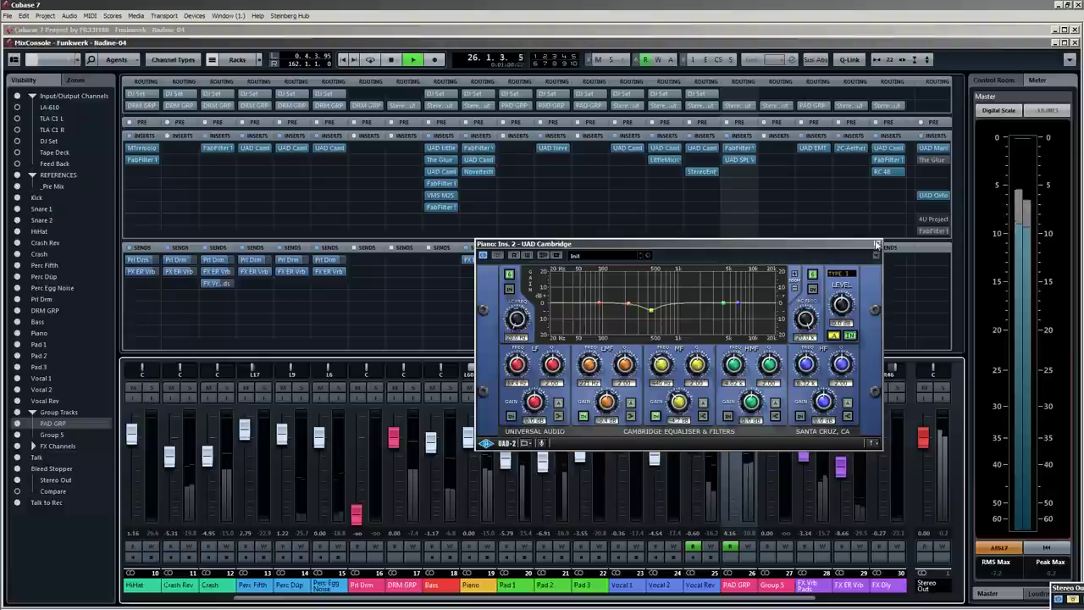
left_click(877, 244)
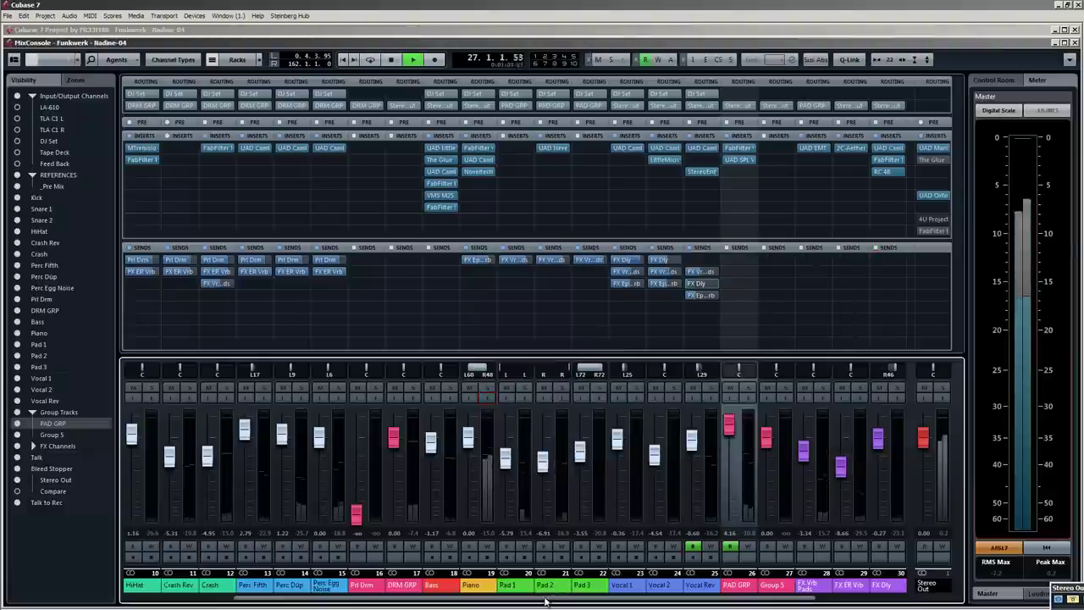
Review Pad 2's UAD Neve 1081 and Vocal 1's UAD Cambridge, closing both plug-in windows.
left_click_drag(543, 595, 590, 595)
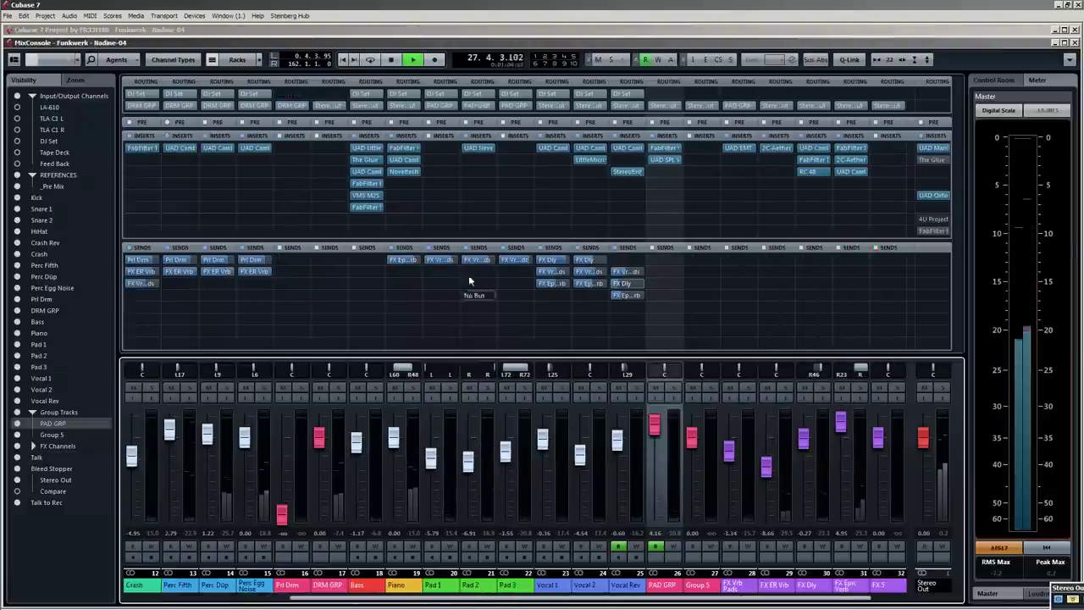
left_click(488, 403)
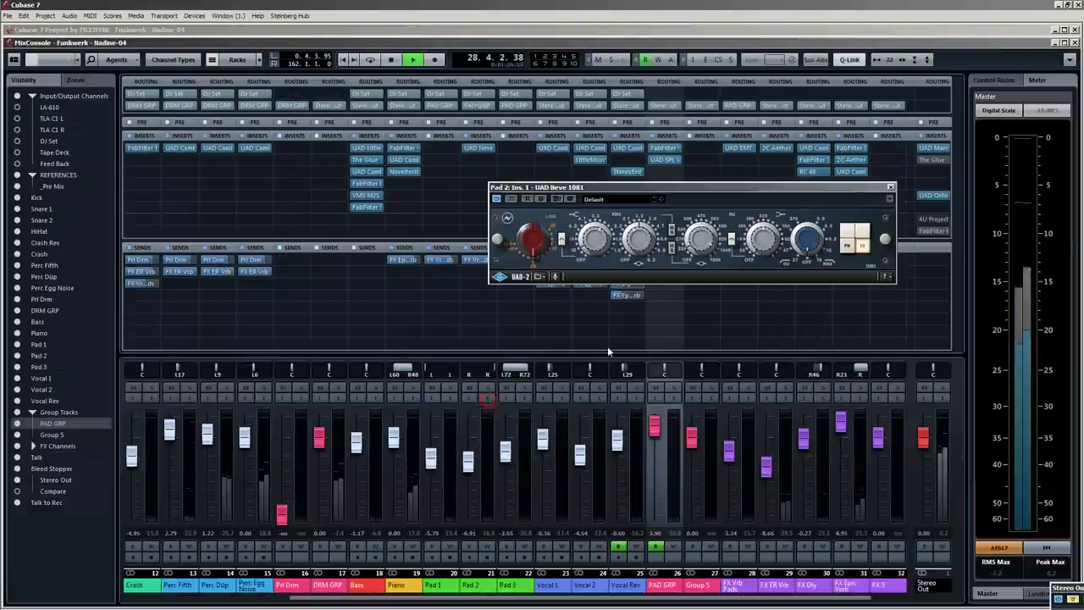
left_click(891, 187)
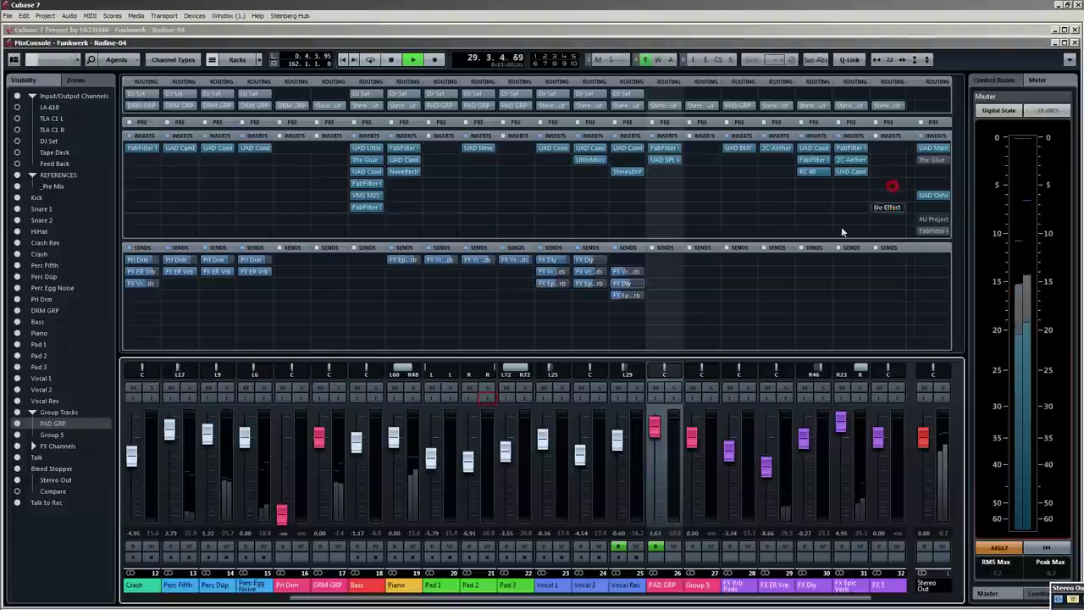
left_click(563, 400)
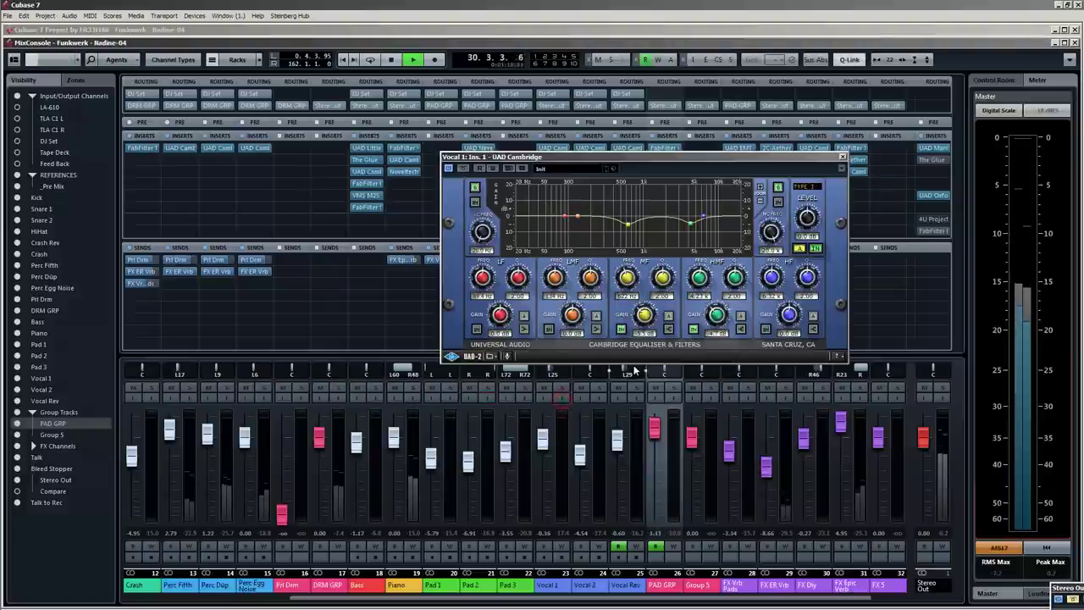
left_click(843, 159)
Review Vocal 2's LittleMicroShift and UAD Cambridge and Vocal Rev's StereoEnhancer and UAD Cambridge, closing each window.
left_click(602, 395)
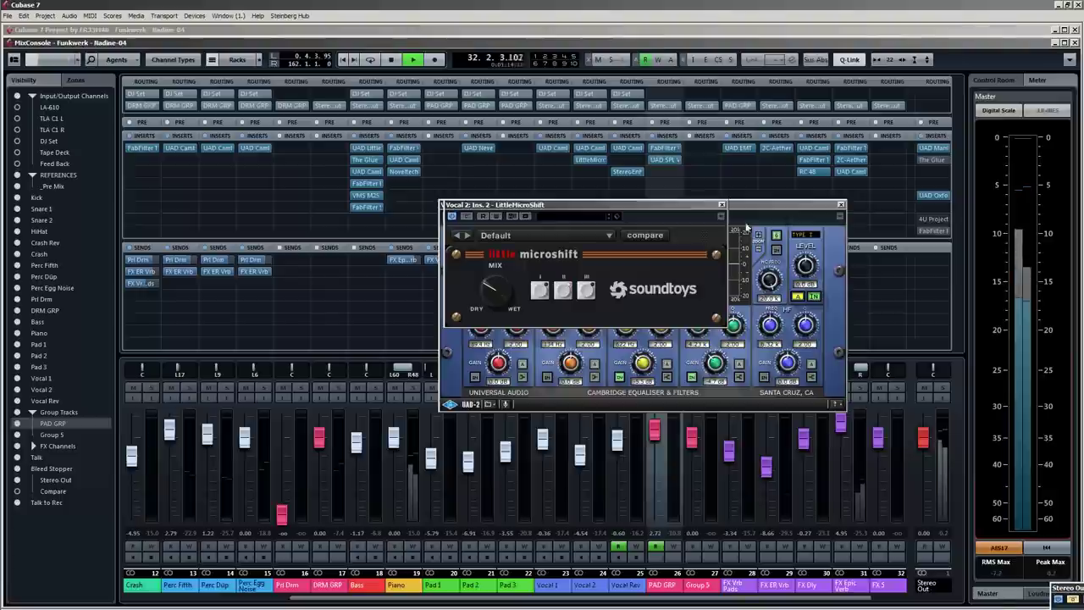
left_click(721, 206)
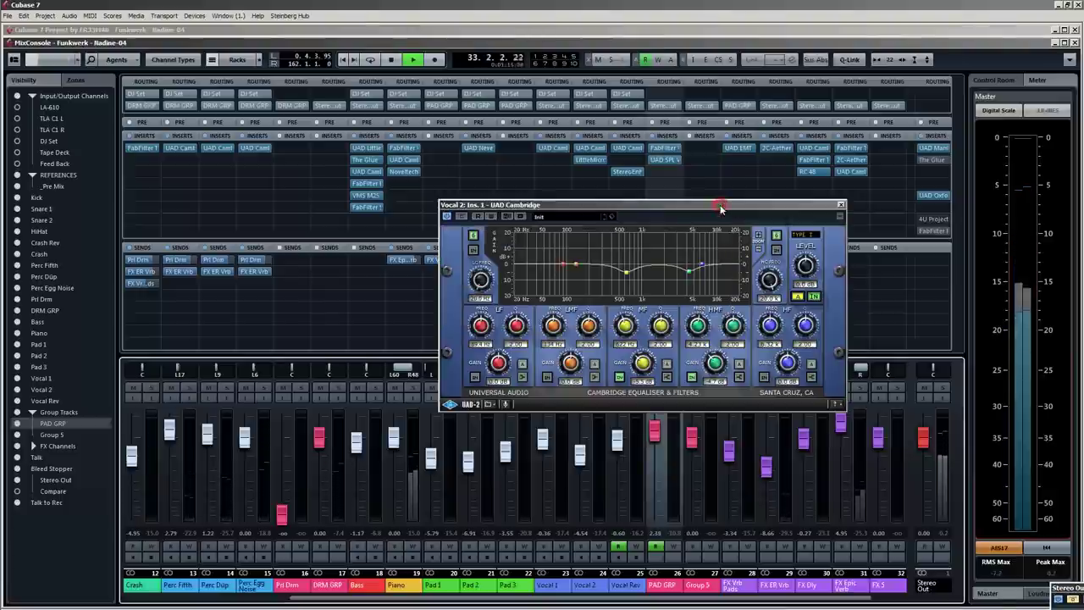
left_click(842, 205)
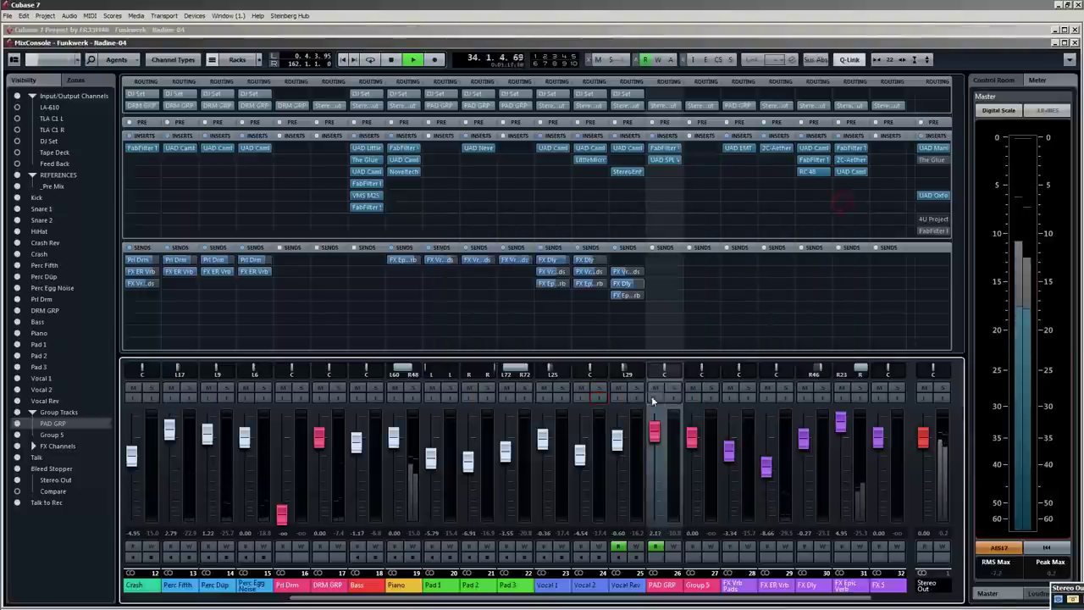
left_click(636, 398)
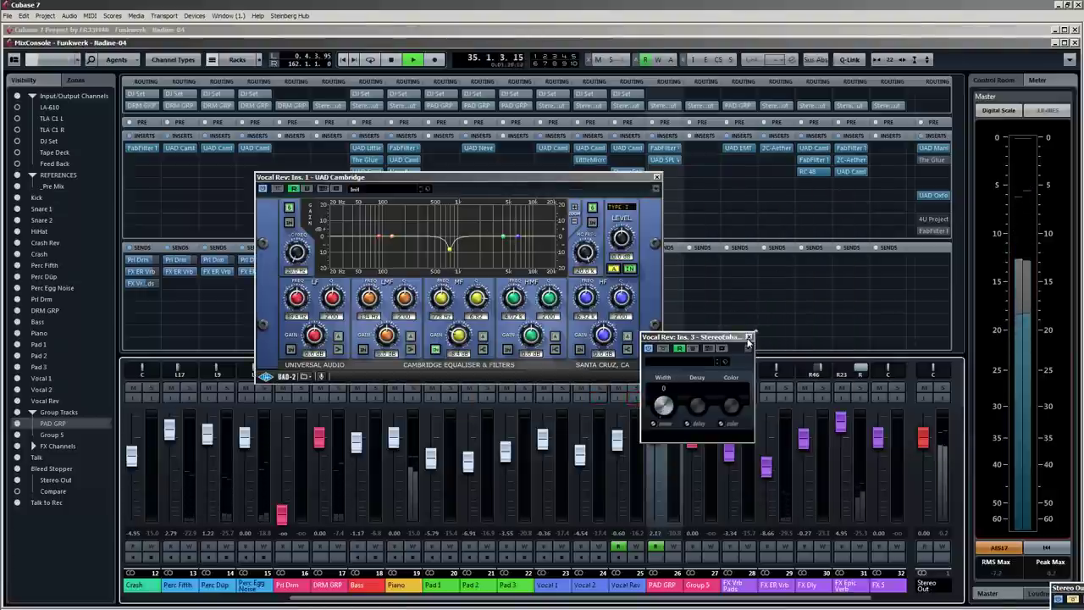
left_click(749, 337)
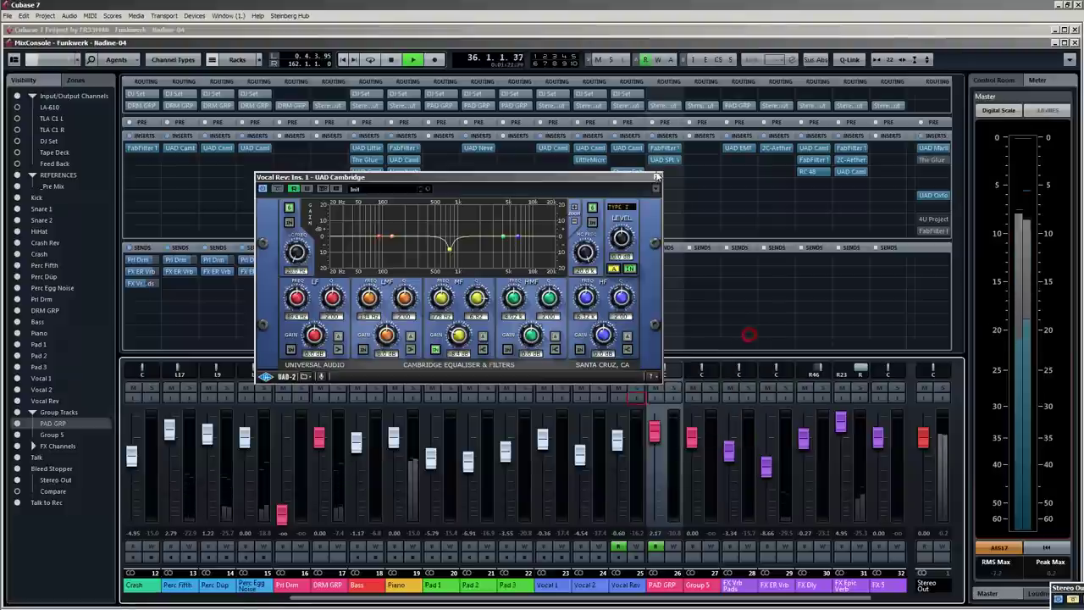
left_click(659, 178)
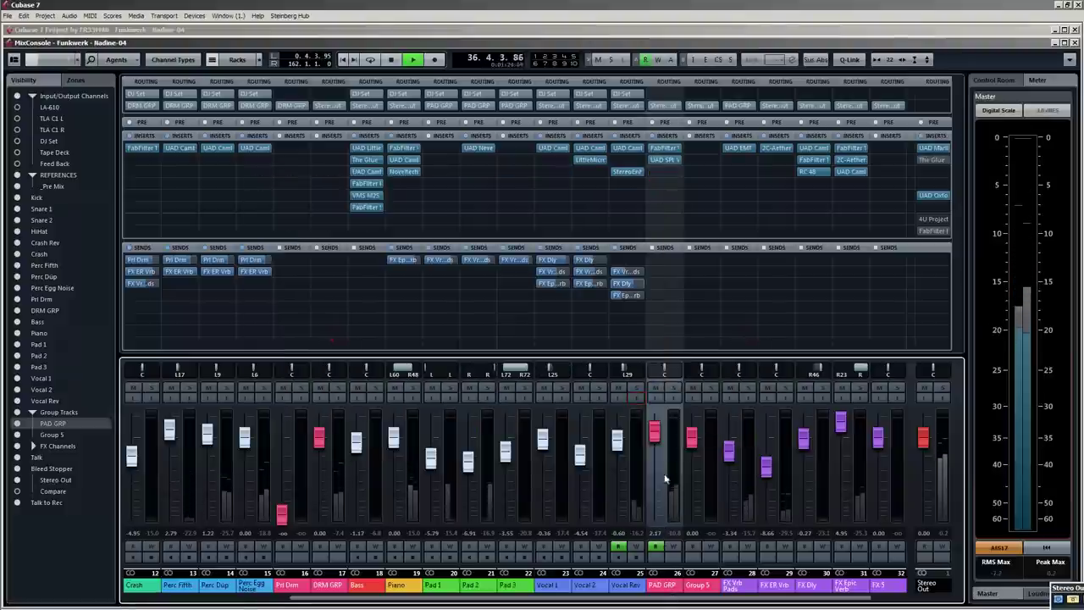
Review the PAD GRP's FabFilter Volcano 2 and UAD SPL Vitalizer MK2-T, closing both plug-in windows.
left_click(675, 398)
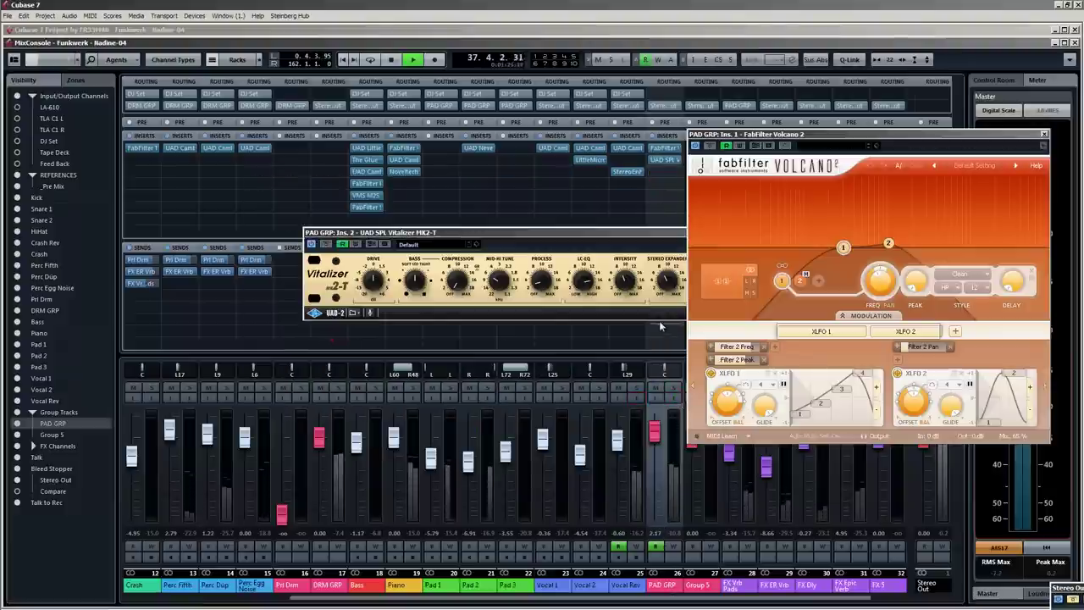
left_click(1045, 134)
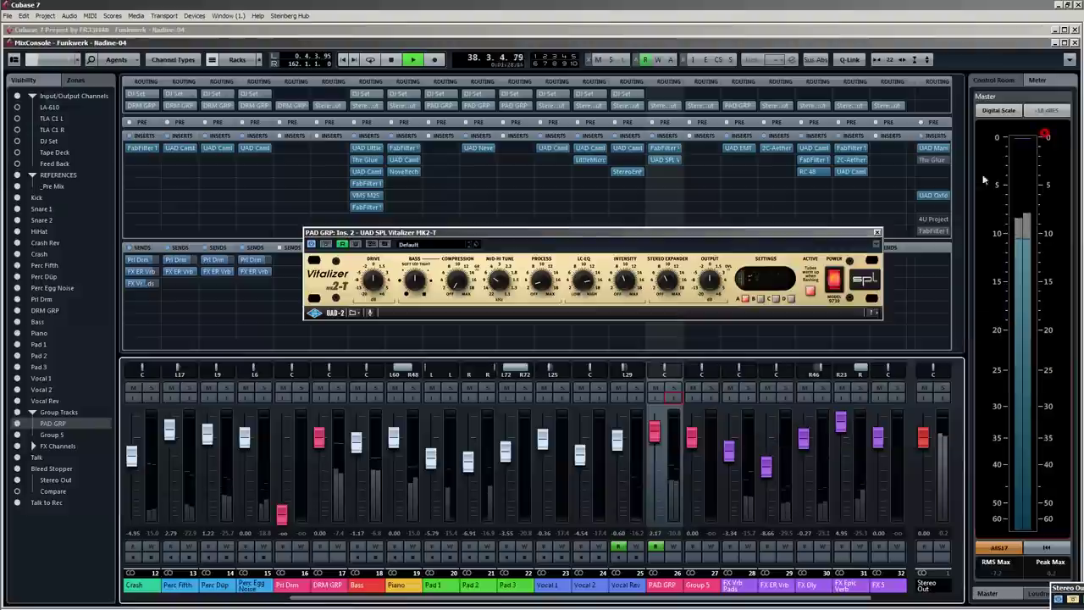
left_click(877, 233)
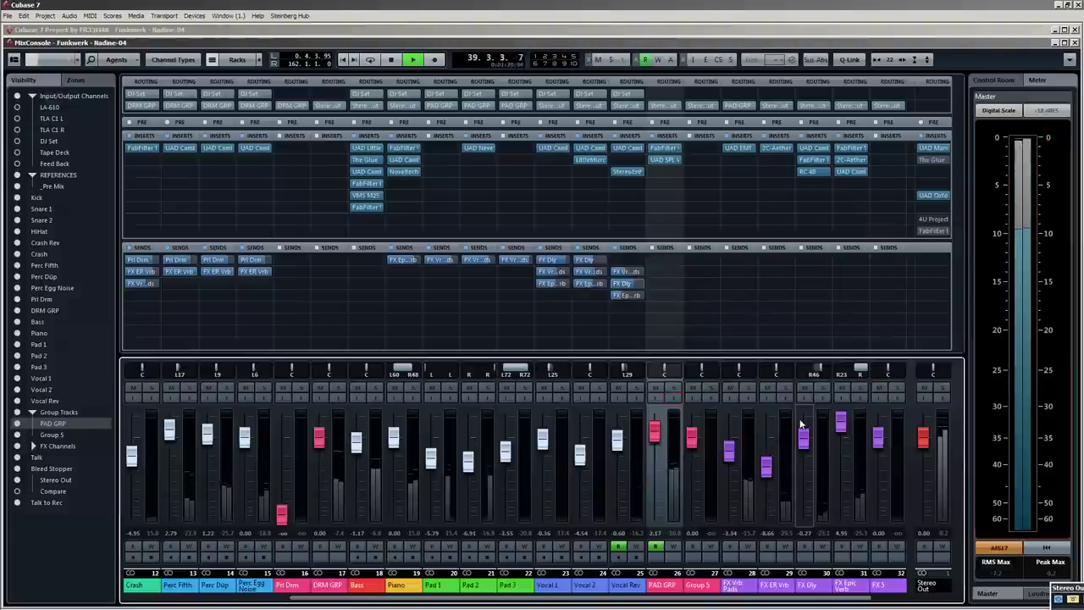
Open the insert plug-ins of the FX Vrb Pads, FX ER Vrb and FX Dly channels for review.
left_click(754, 397)
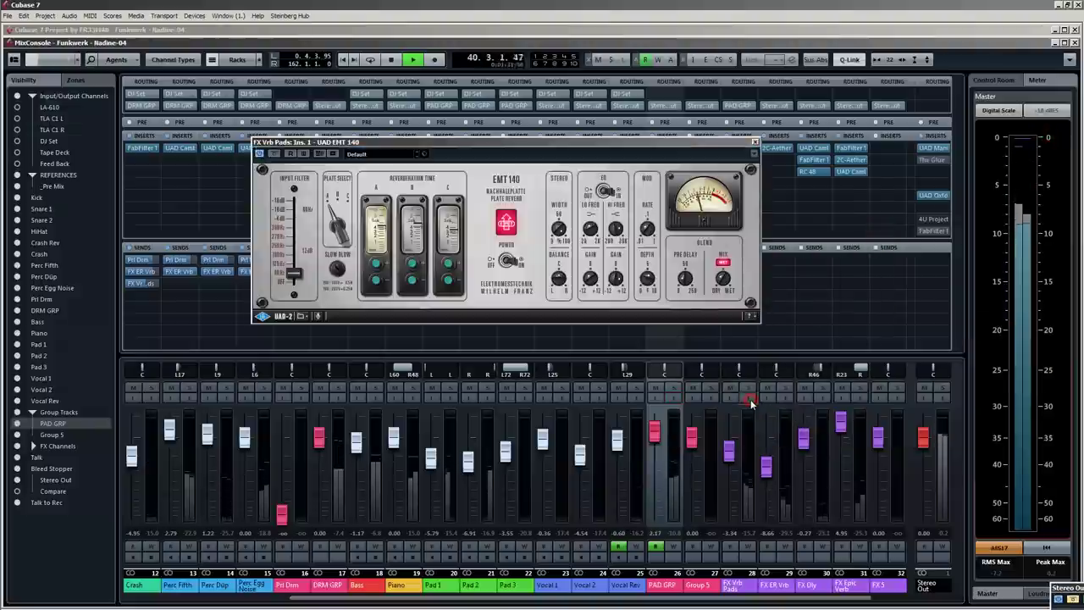
left_click(785, 397)
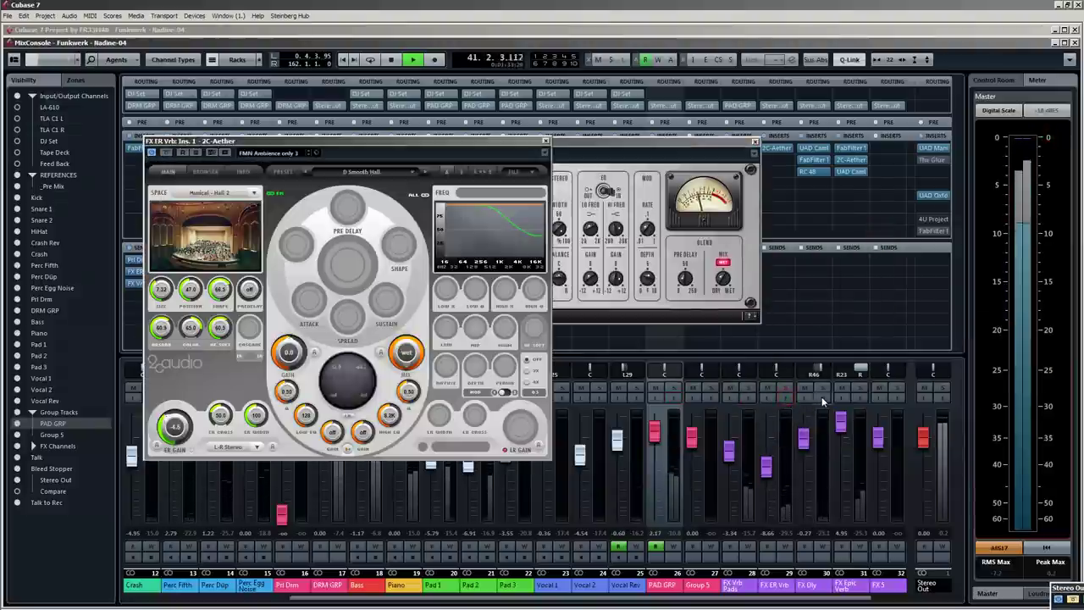
left_click(823, 401)
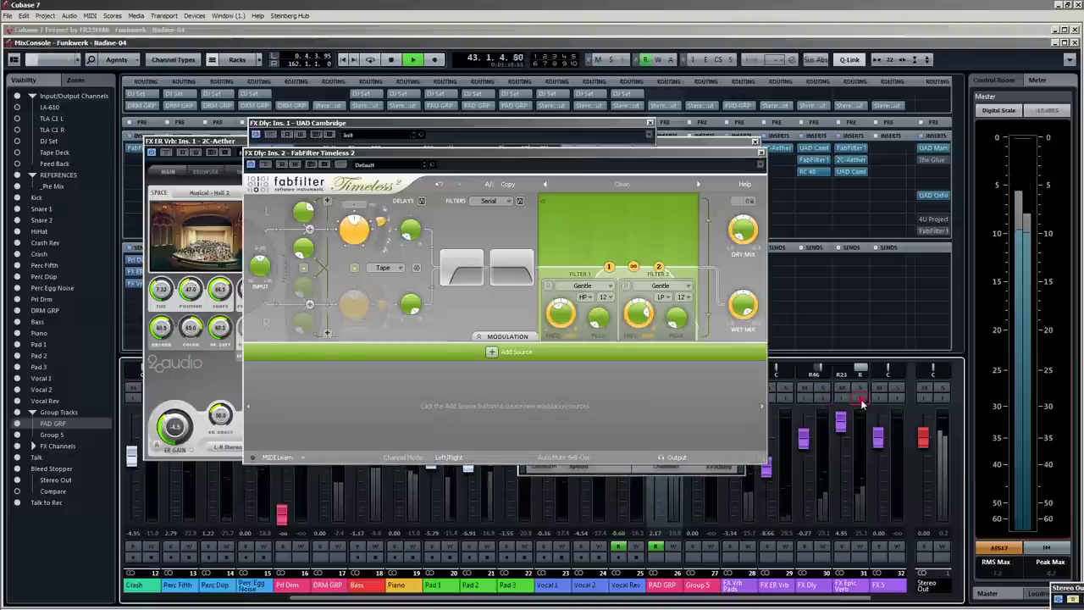
Review FX Epic Verb's FabFilter Timeless 2, UAD Cambridge and 2C-Aether, closing each plug-in window.
left_click(860, 398)
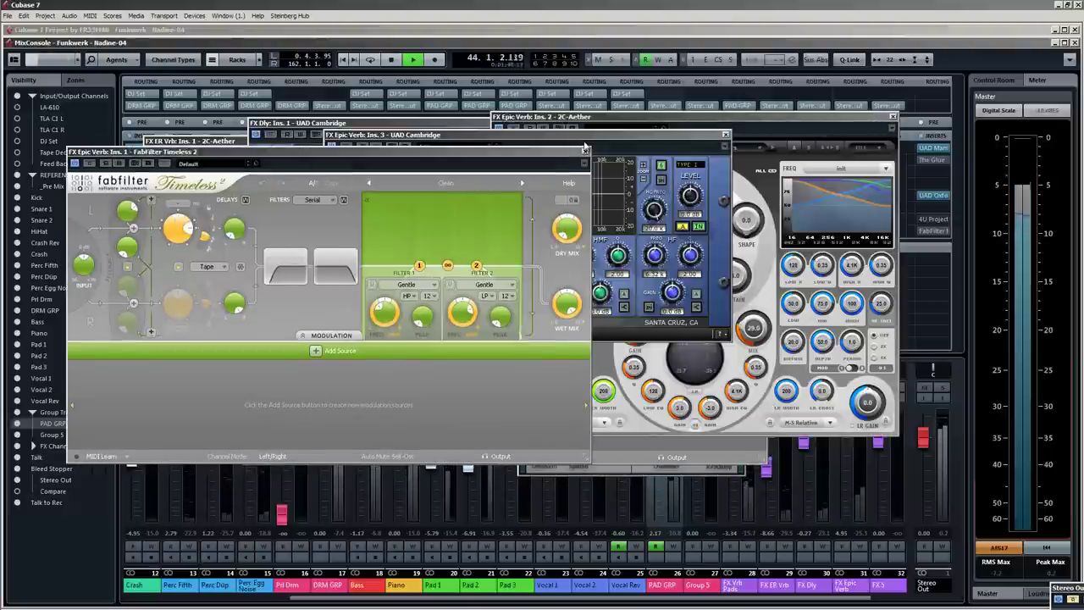
left_click(584, 151)
left_click(726, 136)
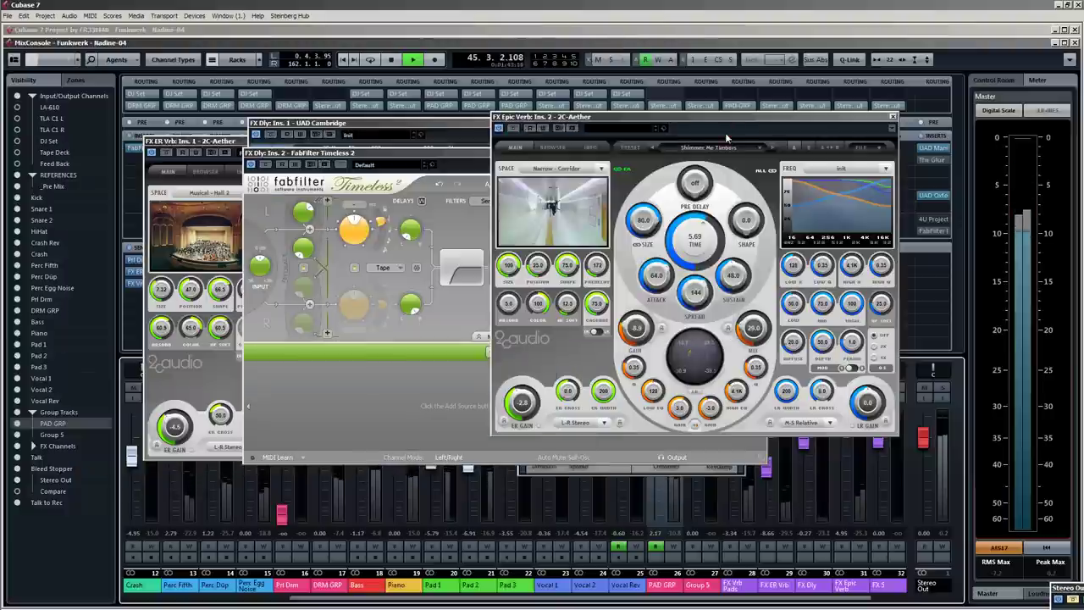
left_click(894, 118)
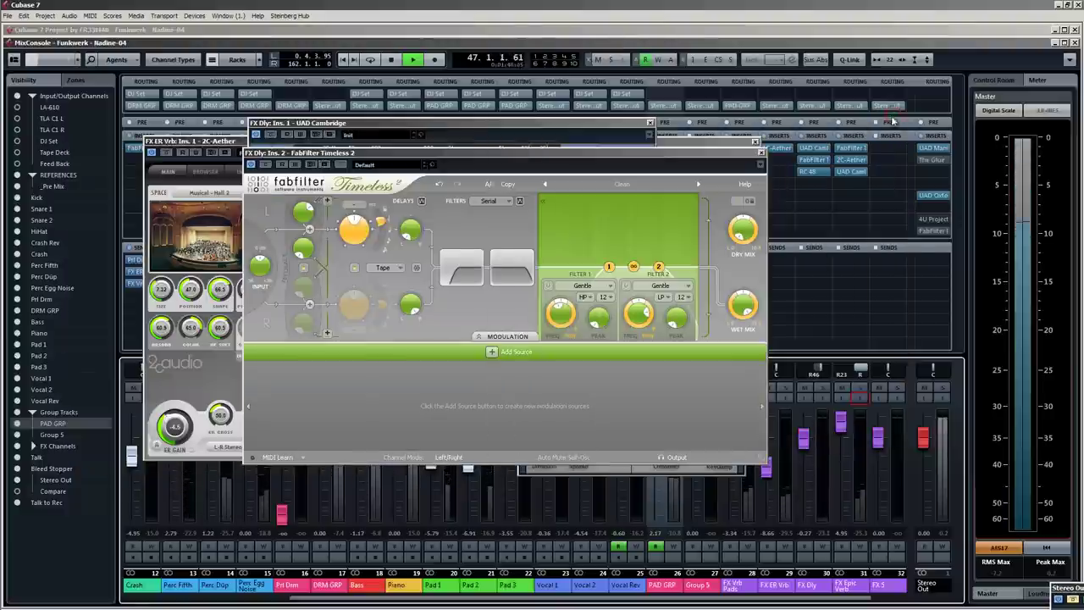
Review and close FX Dly's Timeless 2, RC 48 and UAD Cambridge, FX Vrb Pads' UAD EMT and FX ER Vrb's 2C-Aether.
left_click(762, 155)
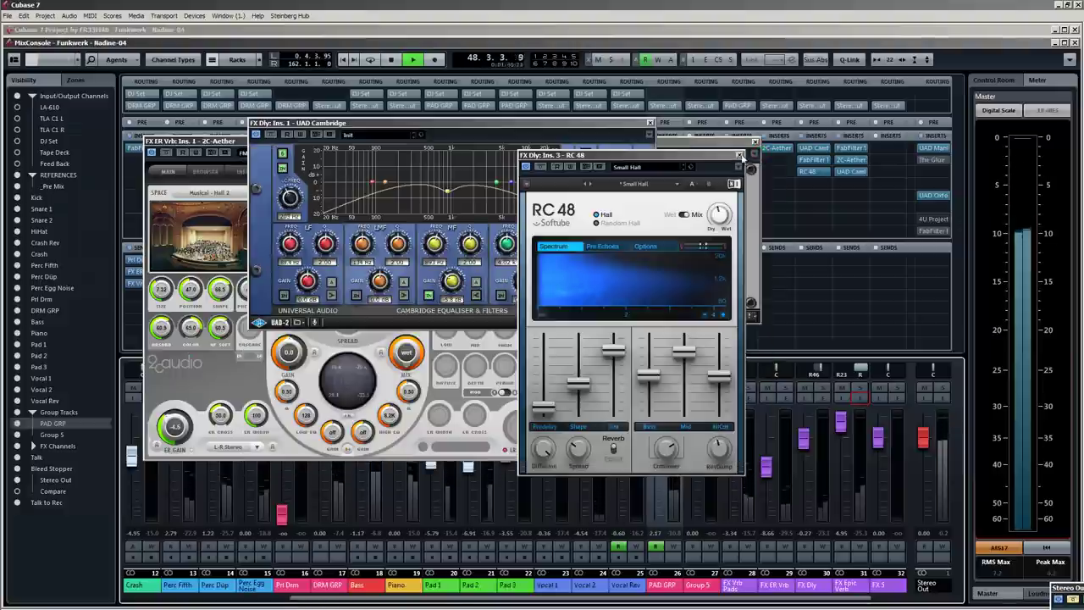
left_click(740, 156)
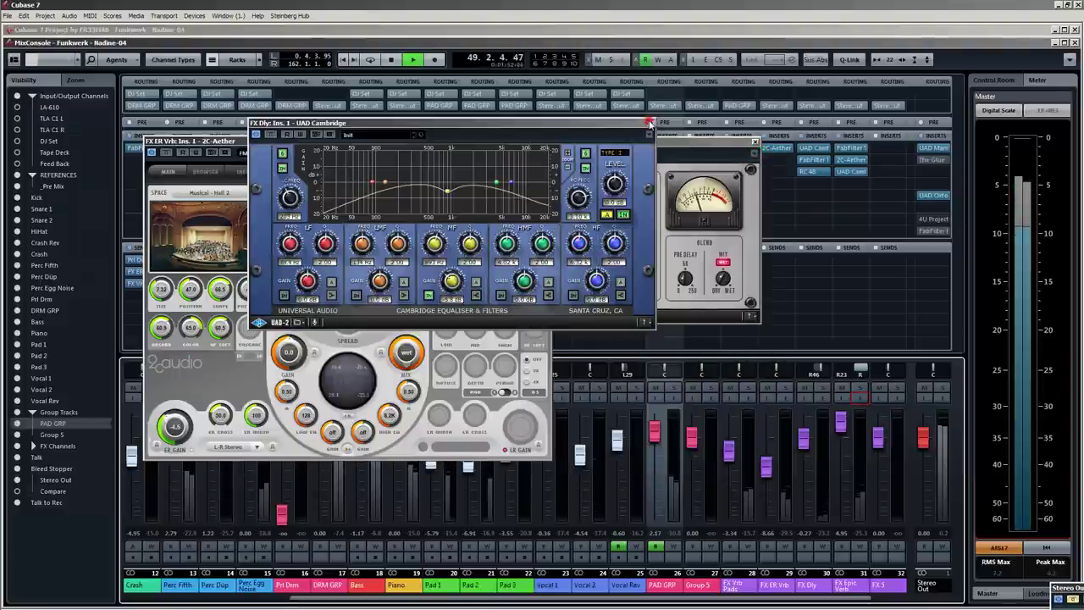
left_click(650, 123)
left_click(755, 141)
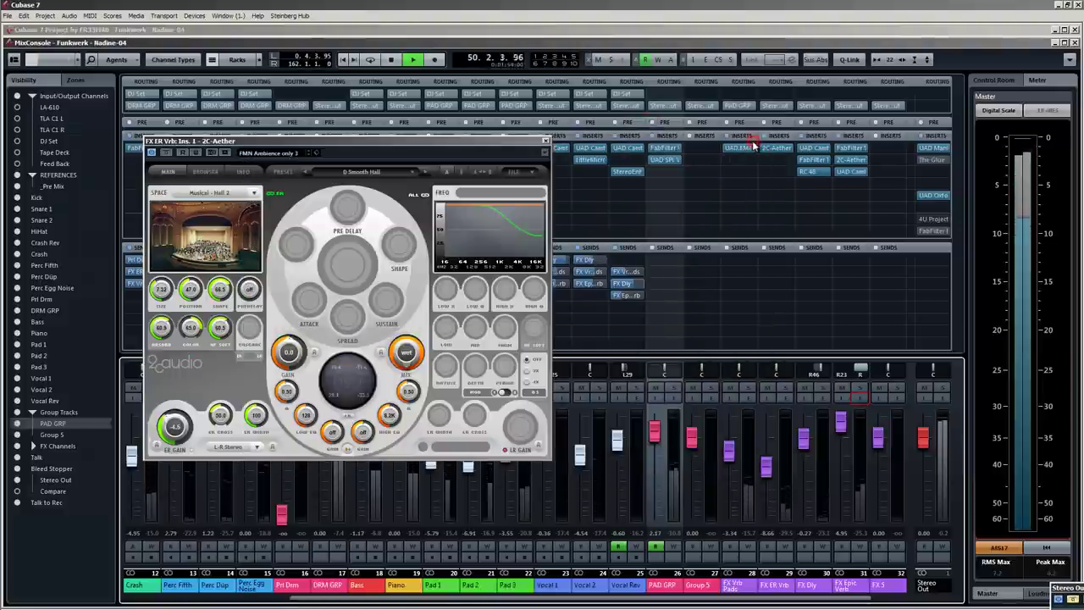
left_click(546, 140)
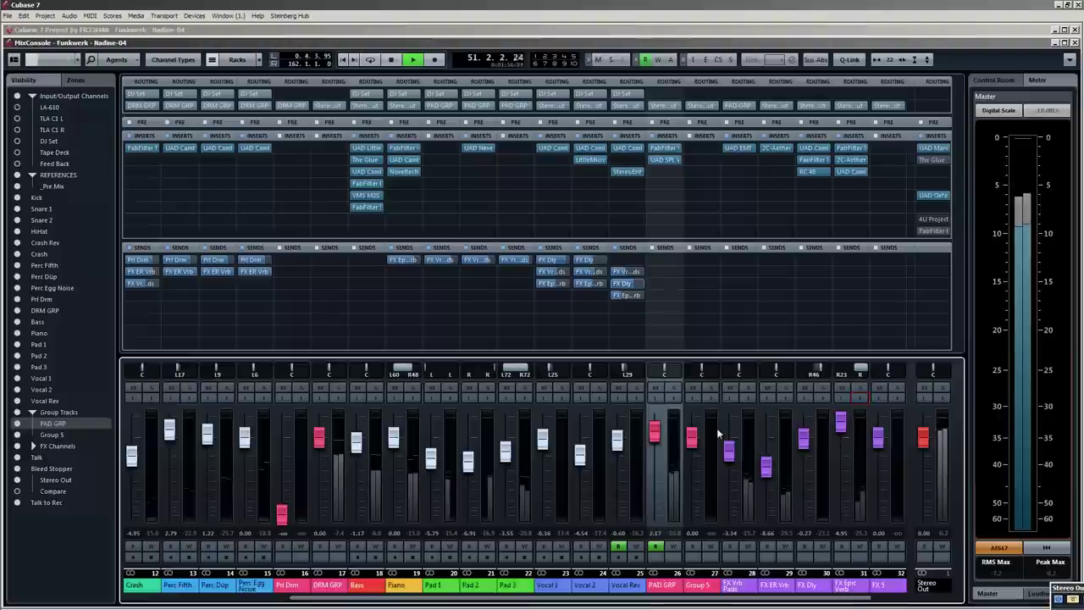
Review Stereo Out's UAD Manley Massive Passive MST and UAD Oxford Inflator side by side, closing both plug-in windows.
scroll(925, 604, "right", 3)
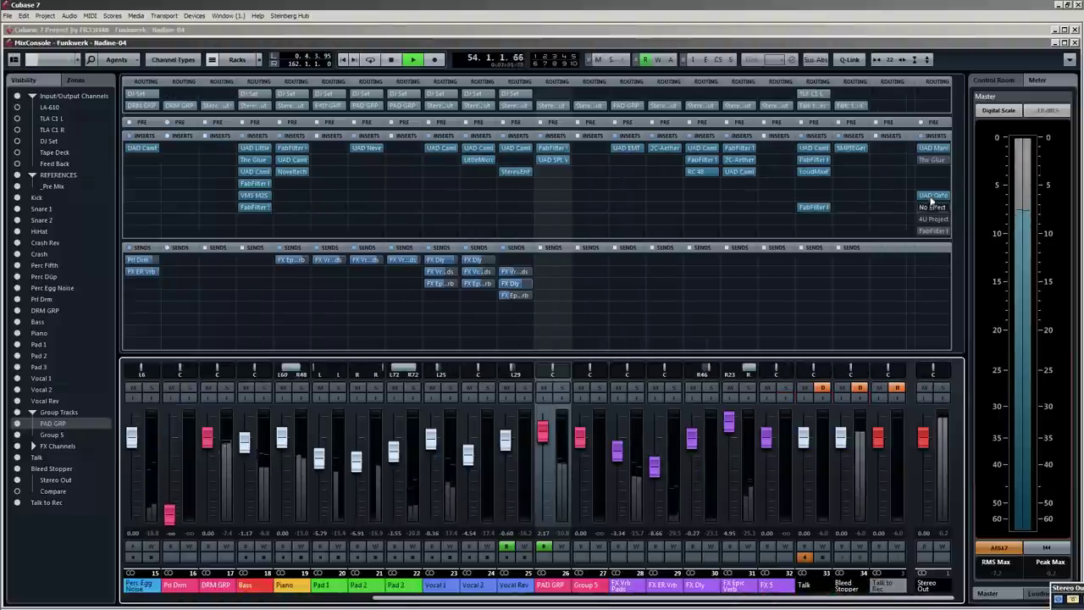
left_click(932, 149)
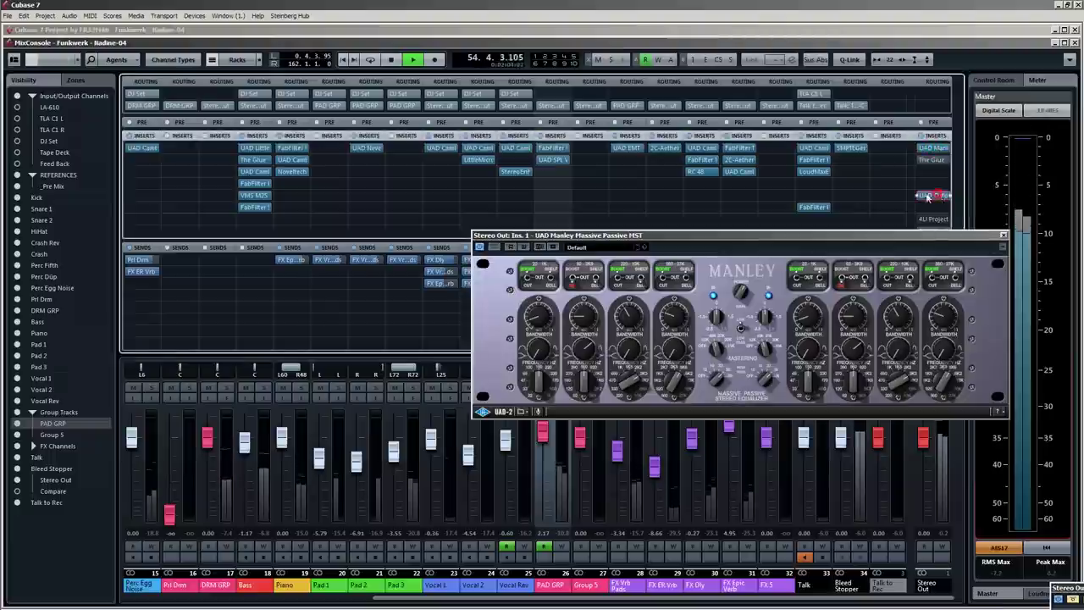
left_click(932, 195)
left_click_drag(759, 235, 509, 177)
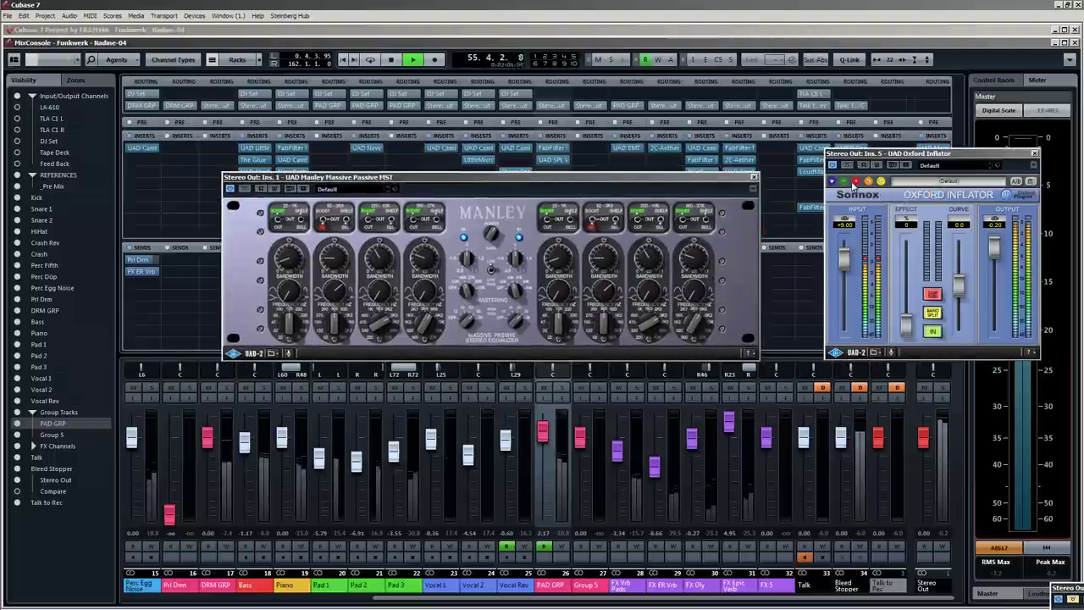
left_click_drag(888, 154, 870, 176)
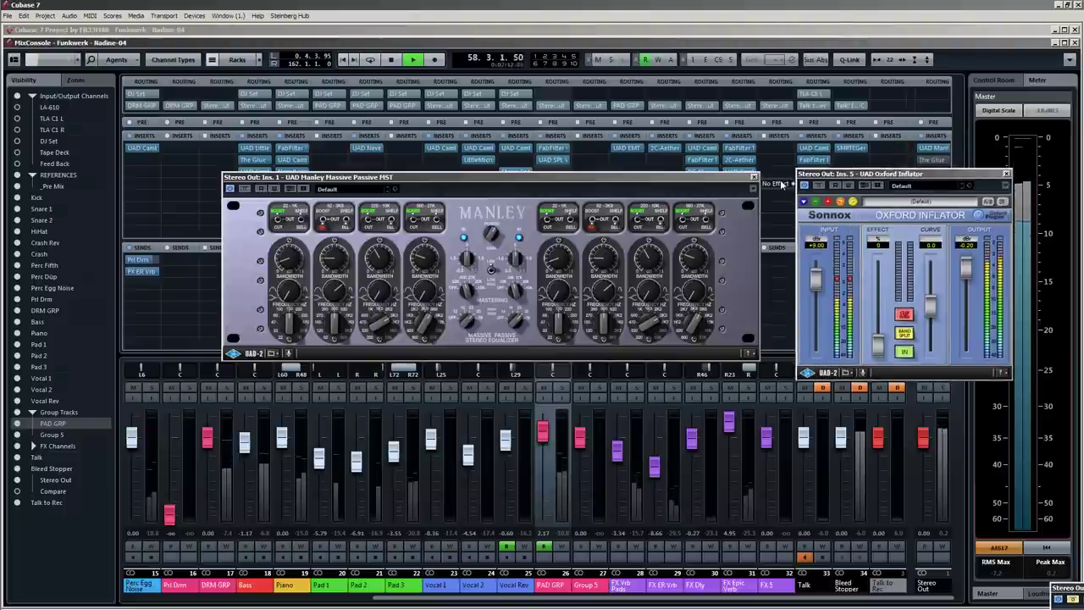
left_click(753, 177)
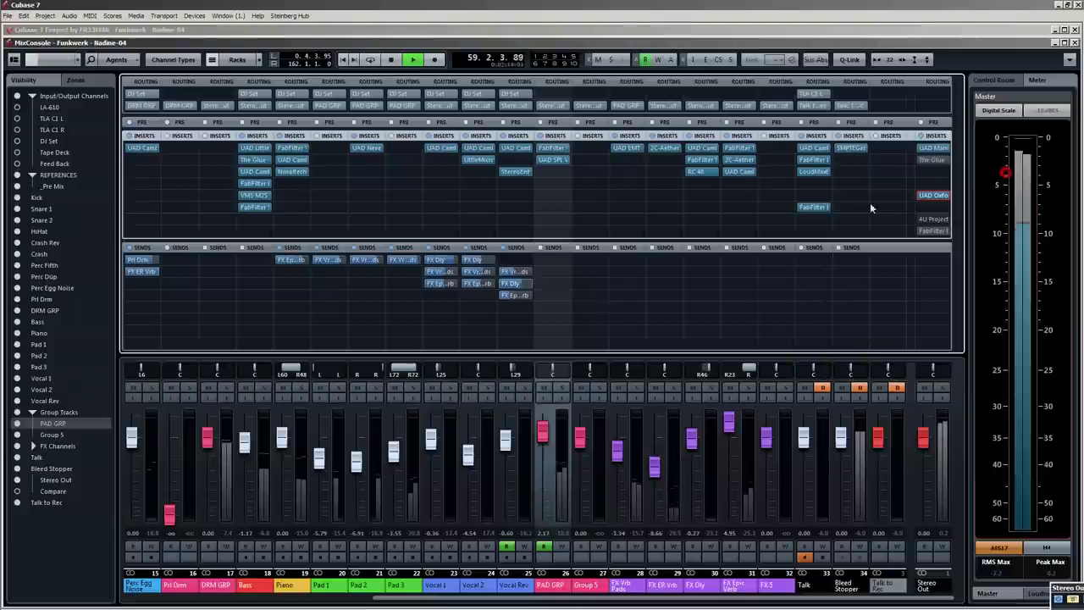
left_click(1006, 173)
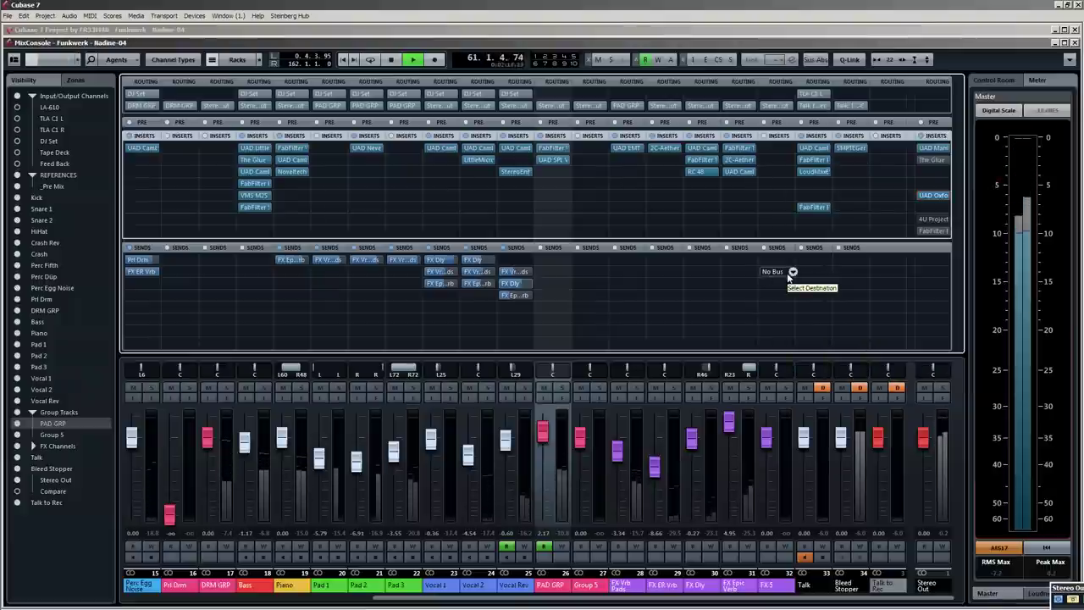
Examine the Monitor 1 stereo analysers and MAnalyzer along with the project time and the VST and UAD-2 performance meters.
key("F3")
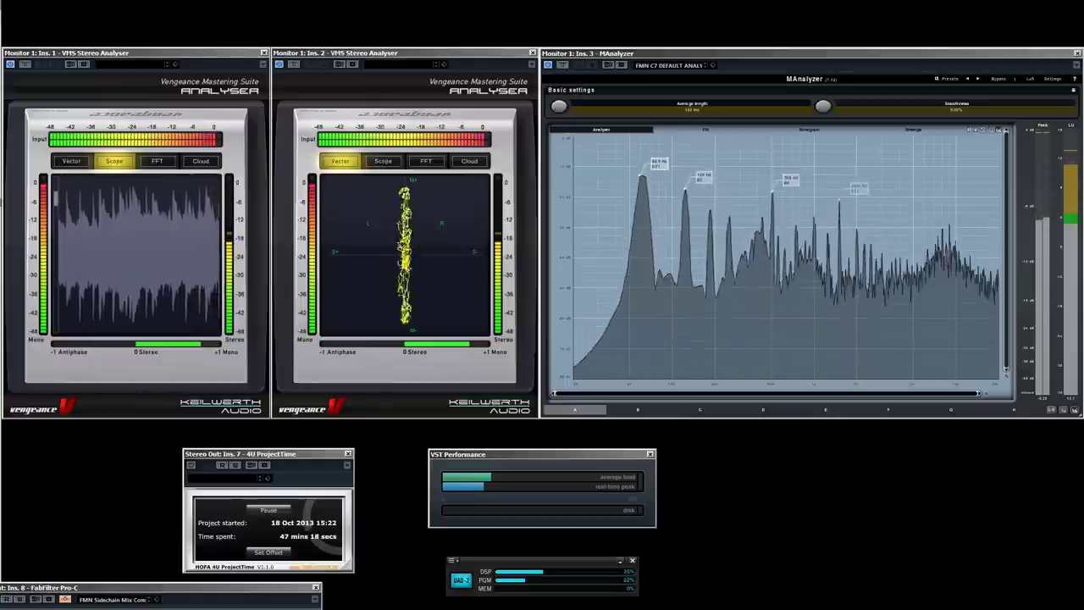
key("alt+1")
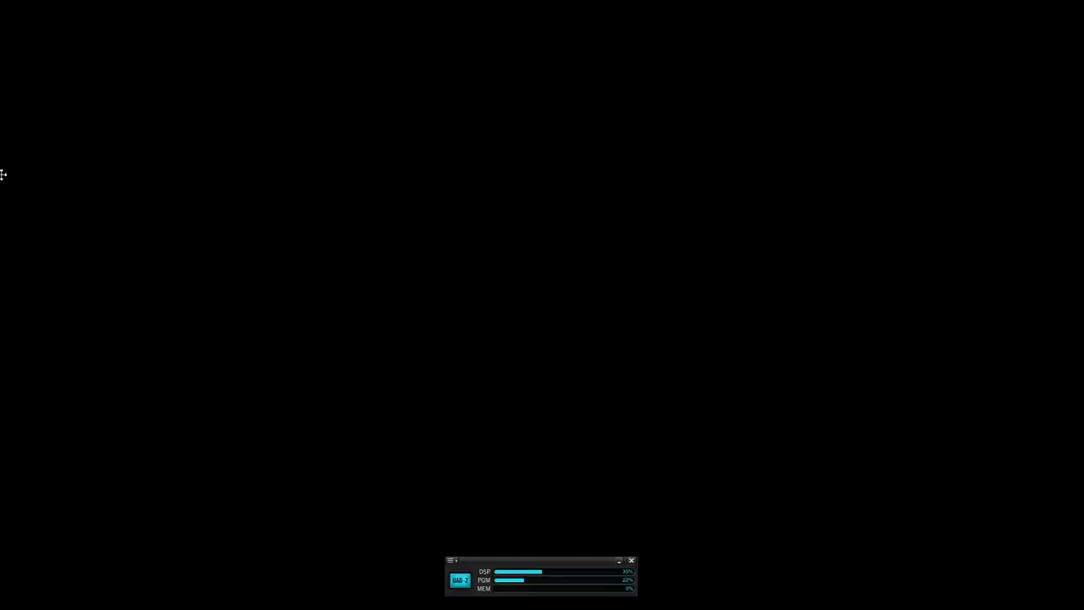
key("alt+Tab")
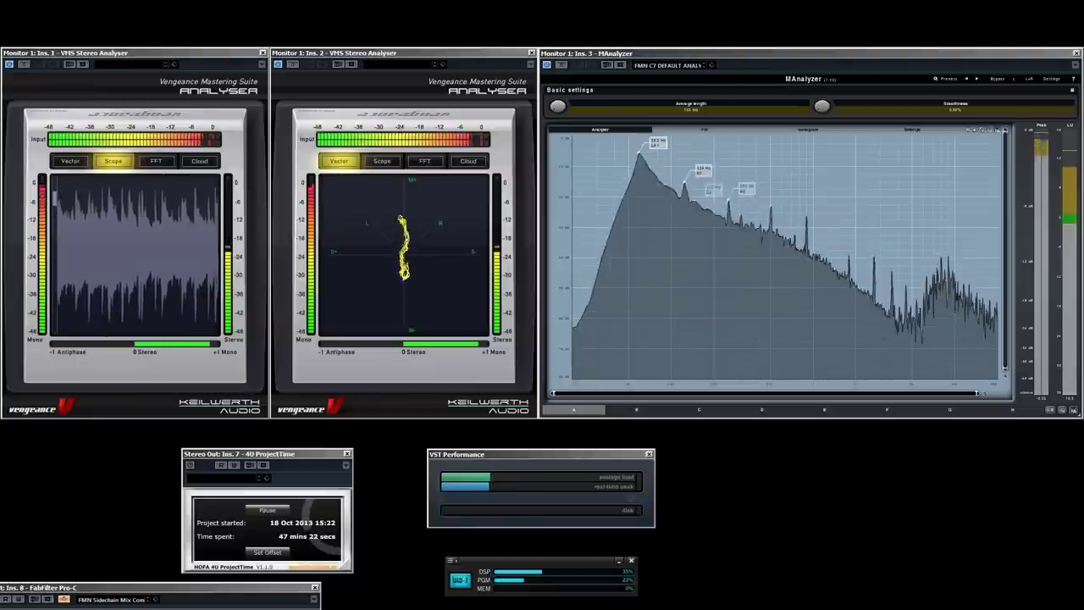